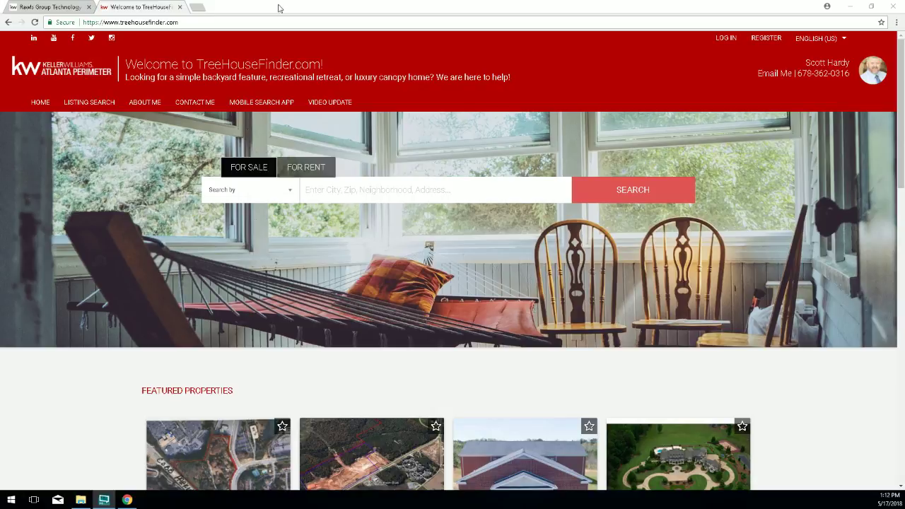
Open youtube.com in a new tab beside the TreeHouseFinder site.
click(197, 9)
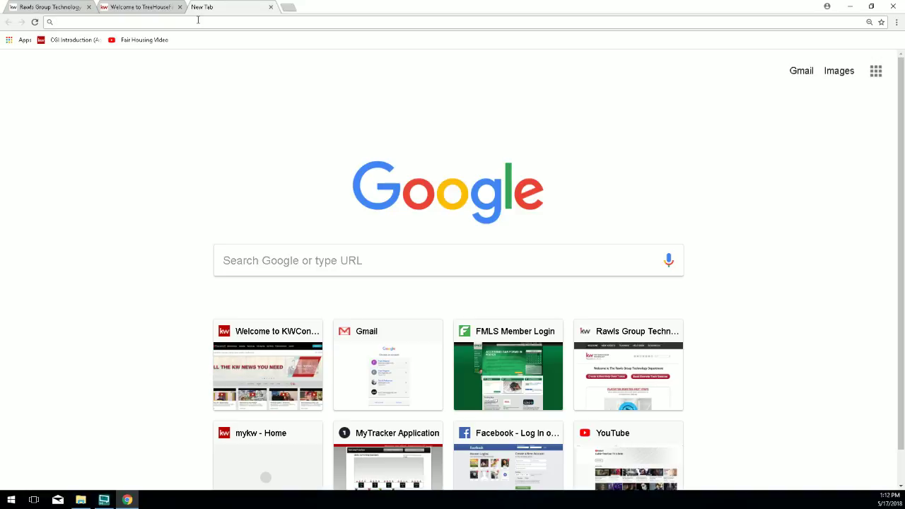
text(youtube.com)
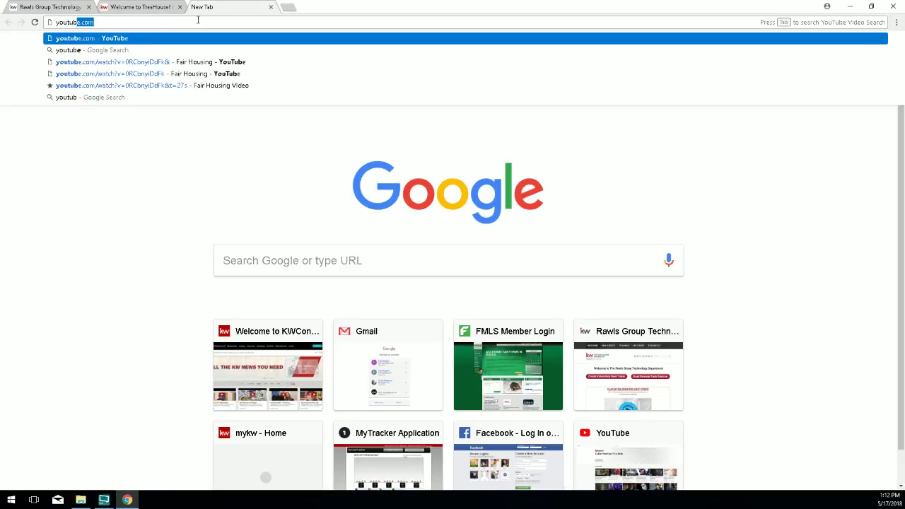
key(Return)
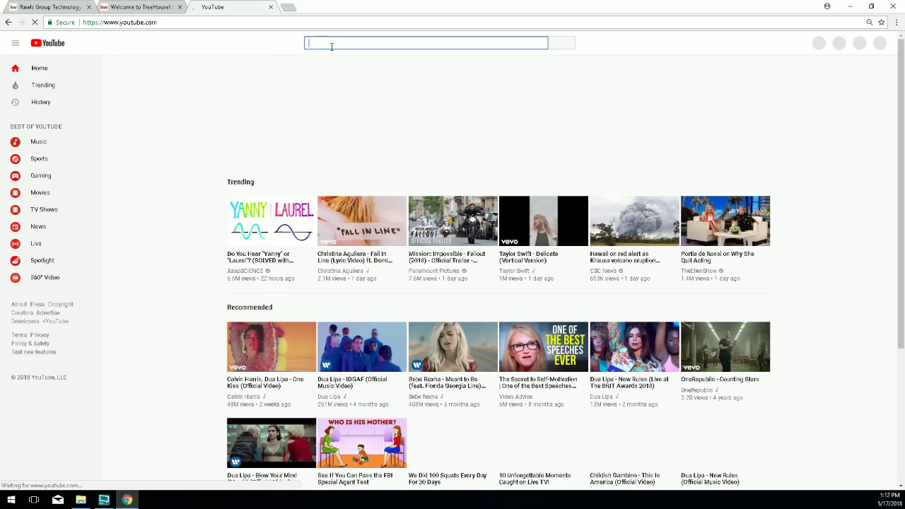
Search YouTube for 'kw peachtree rd' and open the KW Peachtree Road channel.
text(kw)
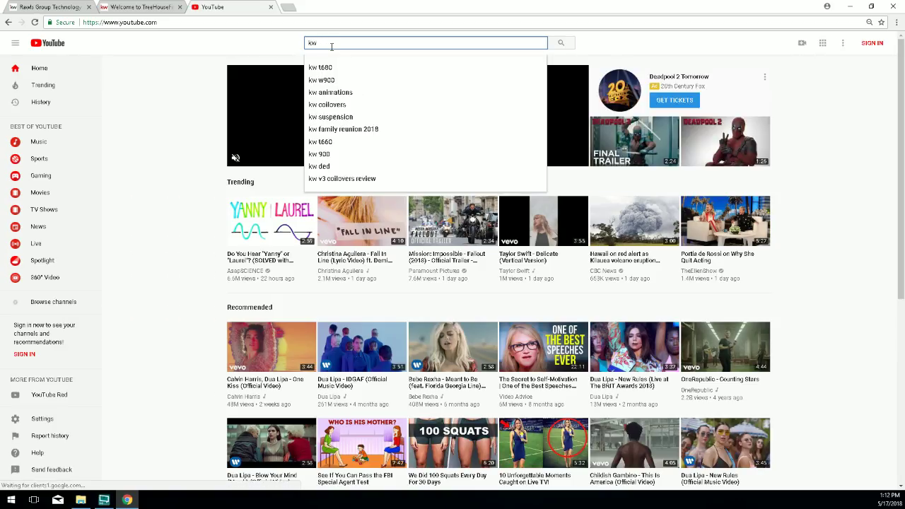
text( peachtree rd)
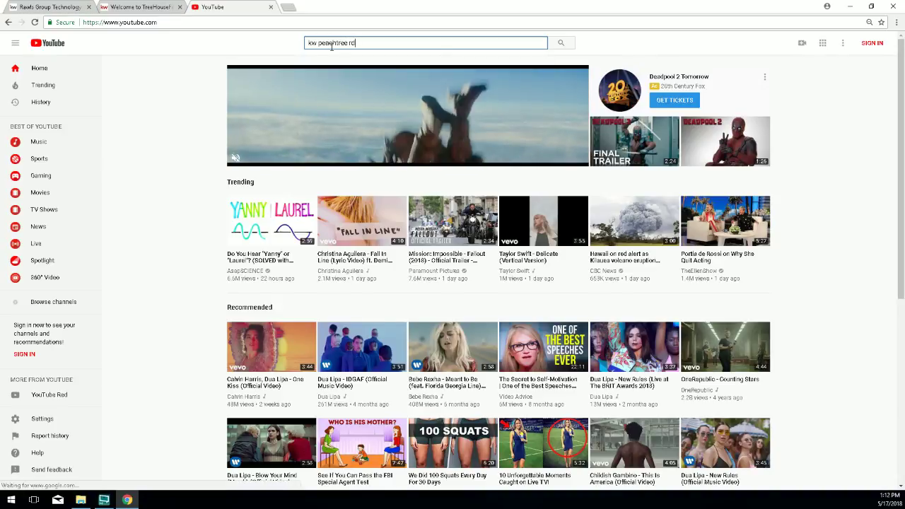
key(Return)
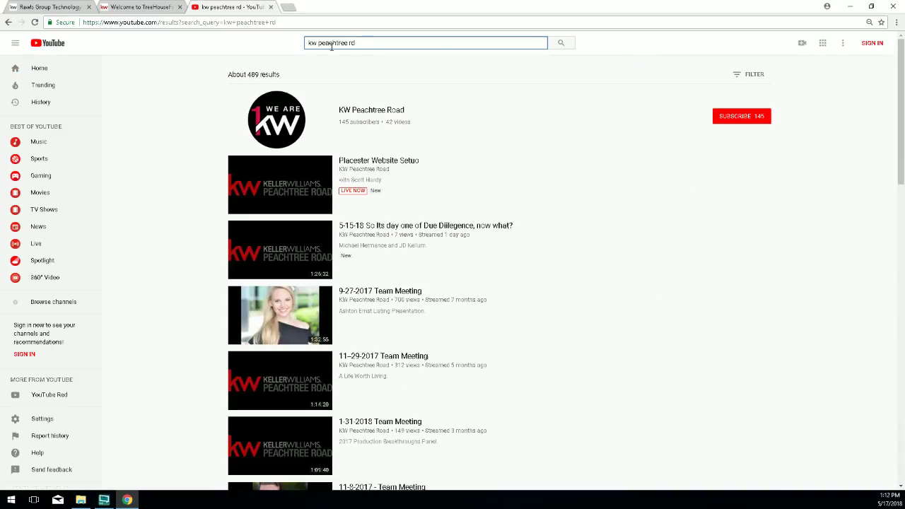
click(370, 113)
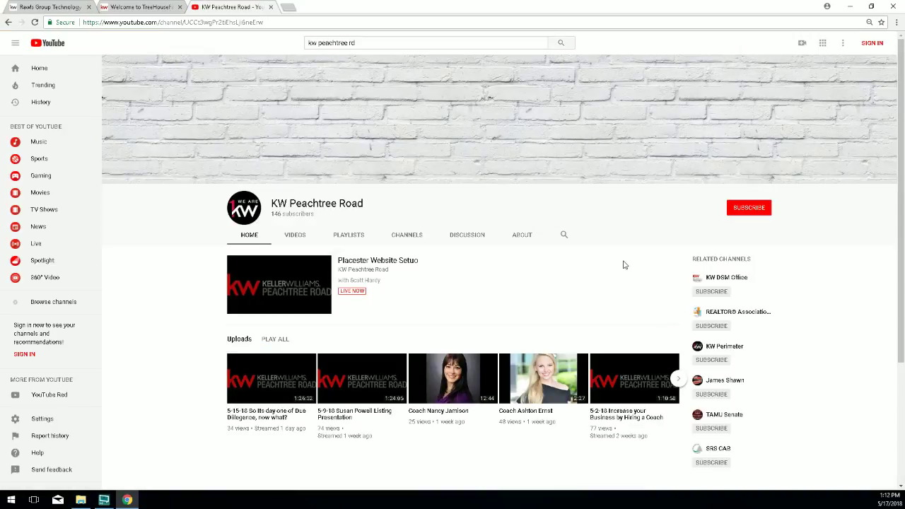
Play the channel's Placester Website Setup live stream, then pause it.
scroll(613, 263, down, 1)
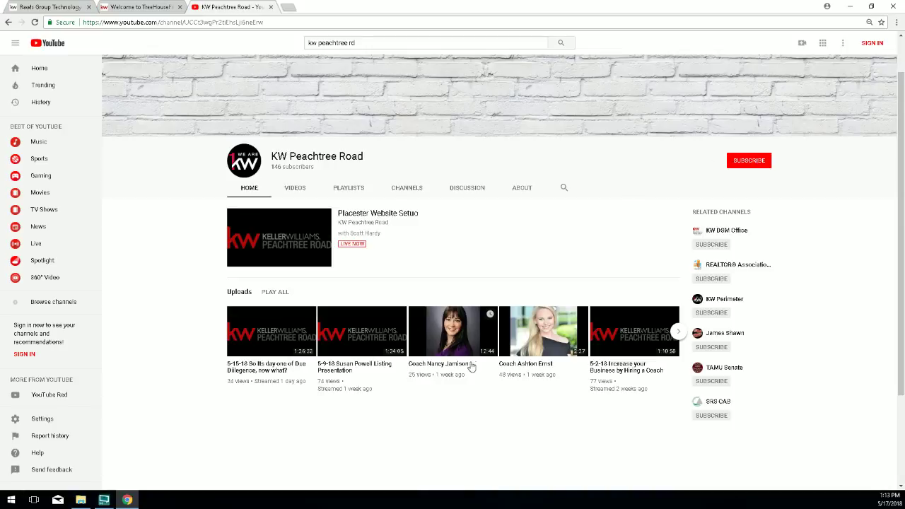
click(346, 248)
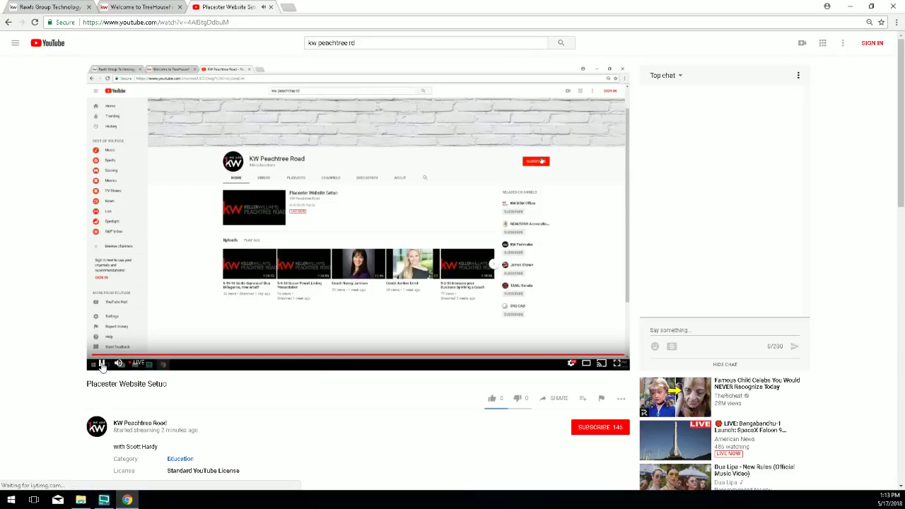
click(102, 363)
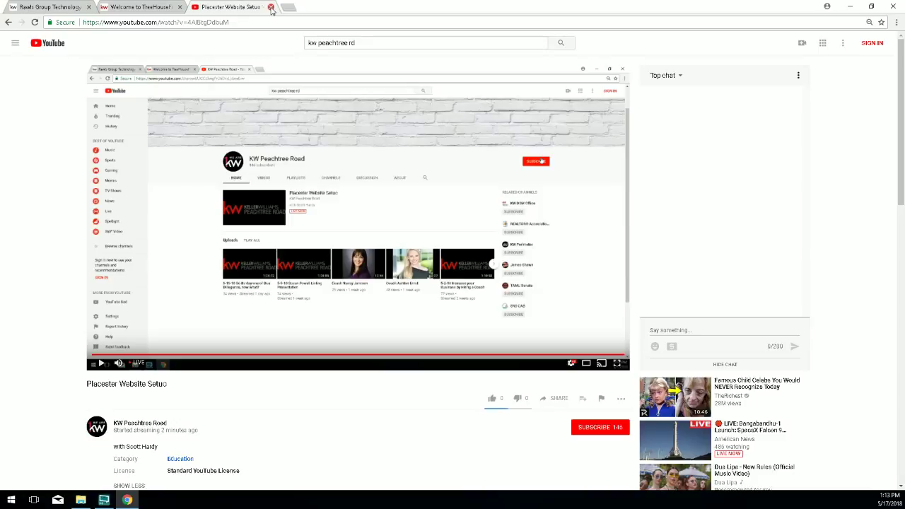
Close the YouTube tab to return to the TreeHouseFinder.com home page.
click(272, 8)
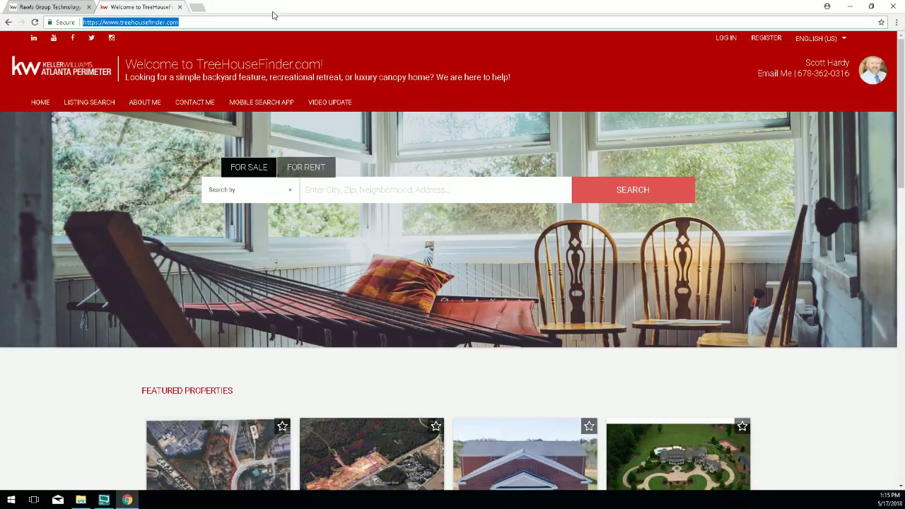
Switch to the Rawls Group Technology welcome page and zoom it out.
click(34, 7)
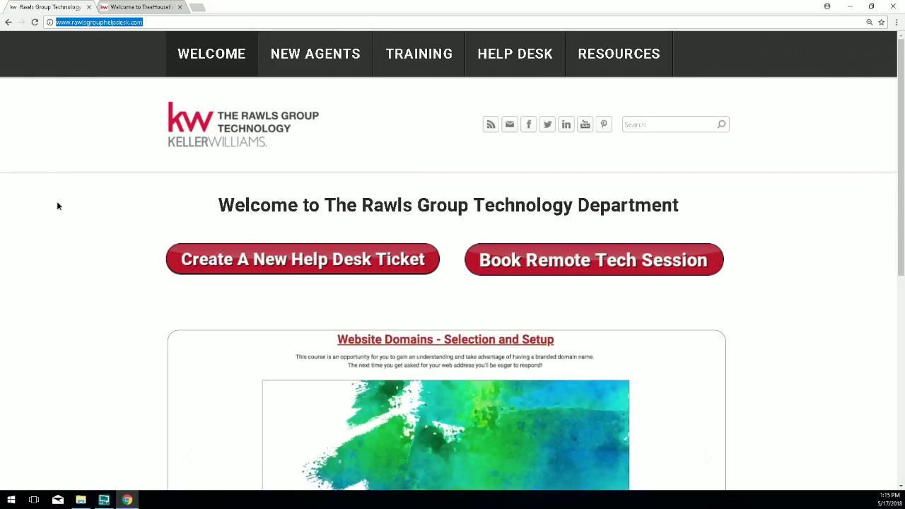
click(58, 201)
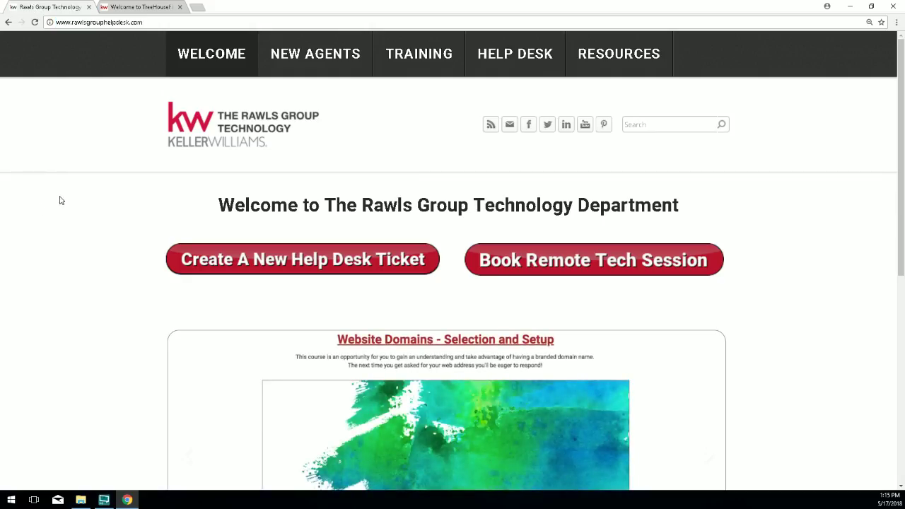
key(ctrl+minus)
key(ctrl+minus)
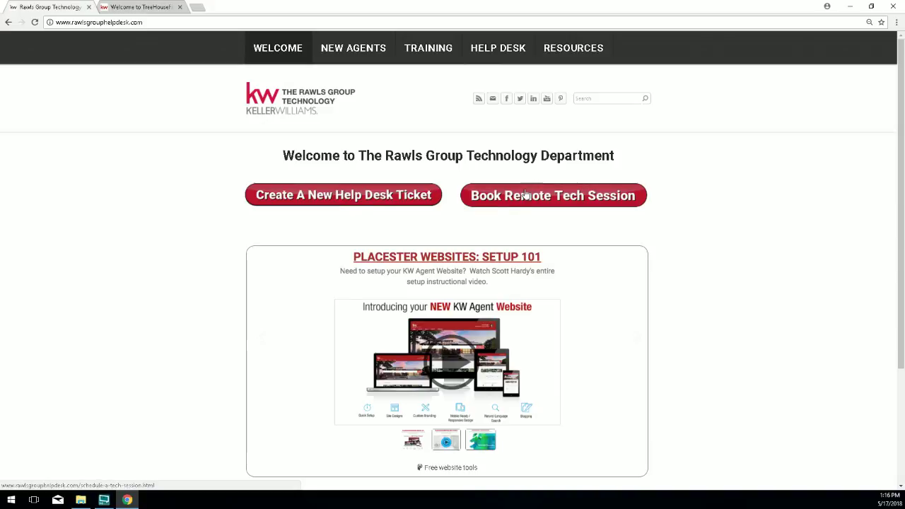
Open the Deskpro Contact Us new-ticket form, scroll through its blank fields, then close it.
click(324, 195)
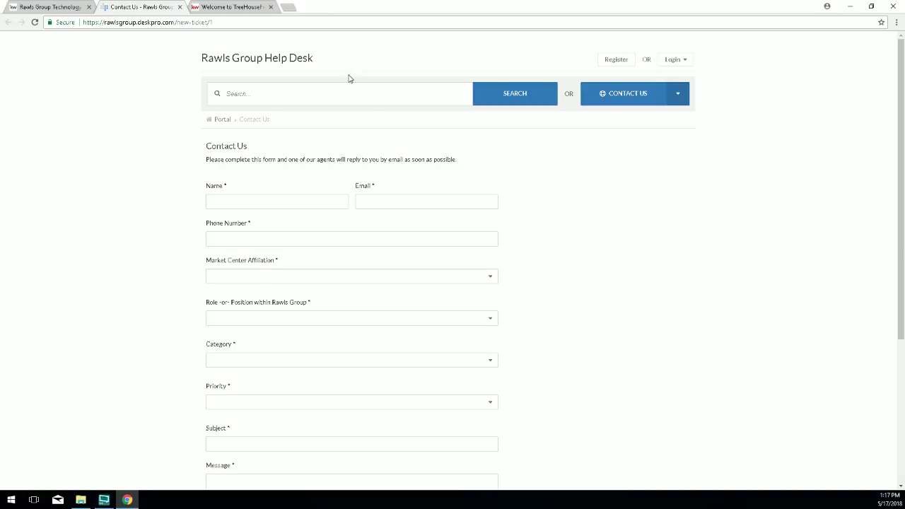
scroll(403, 185, down, 2)
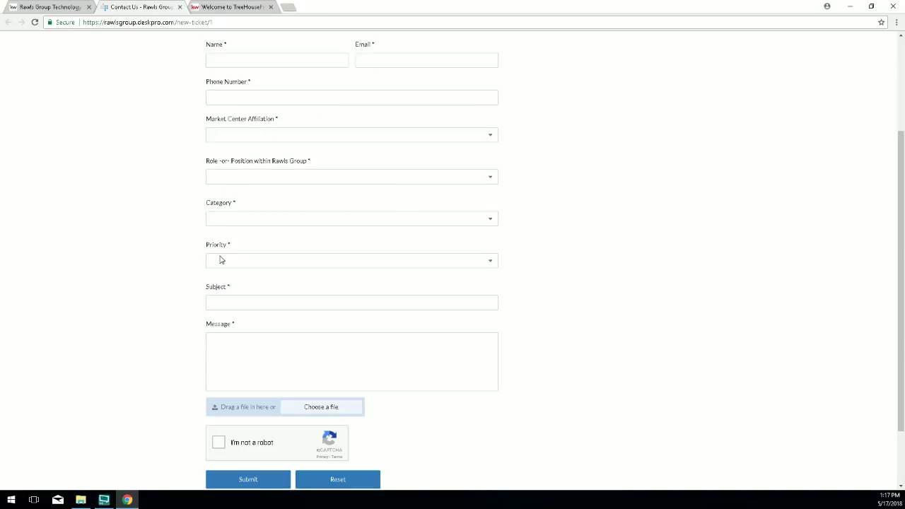
scroll(176, 283, down, 2)
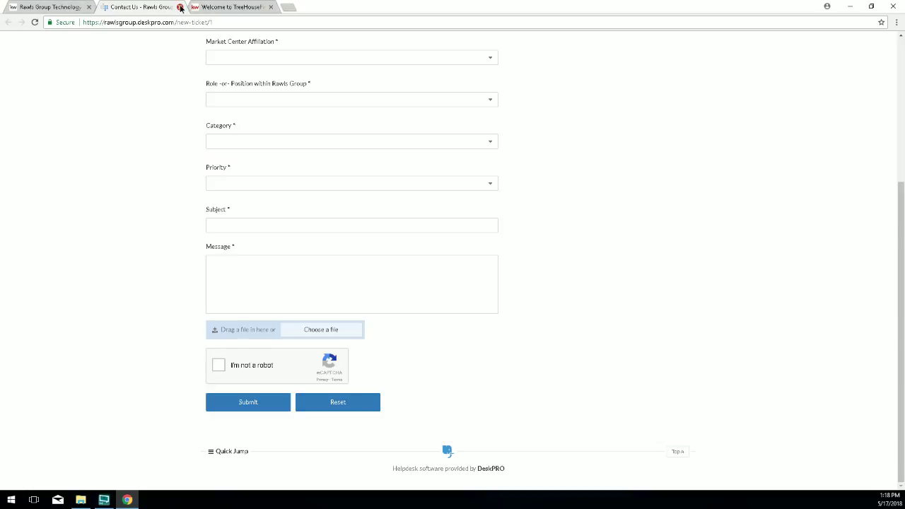
click(180, 7)
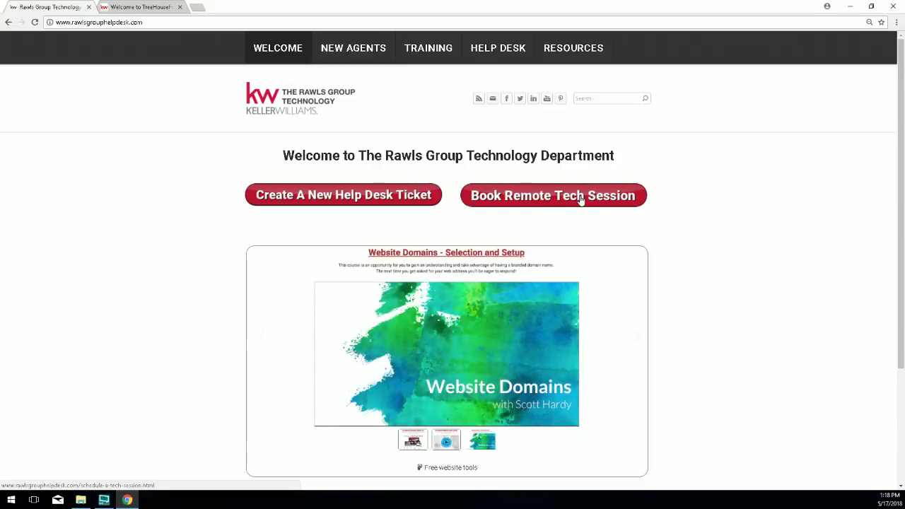
Open the second technician's remote session calendar, advance to 6/18–6/24, and pick Wed 6/20 11:00 AM.
click(581, 198)
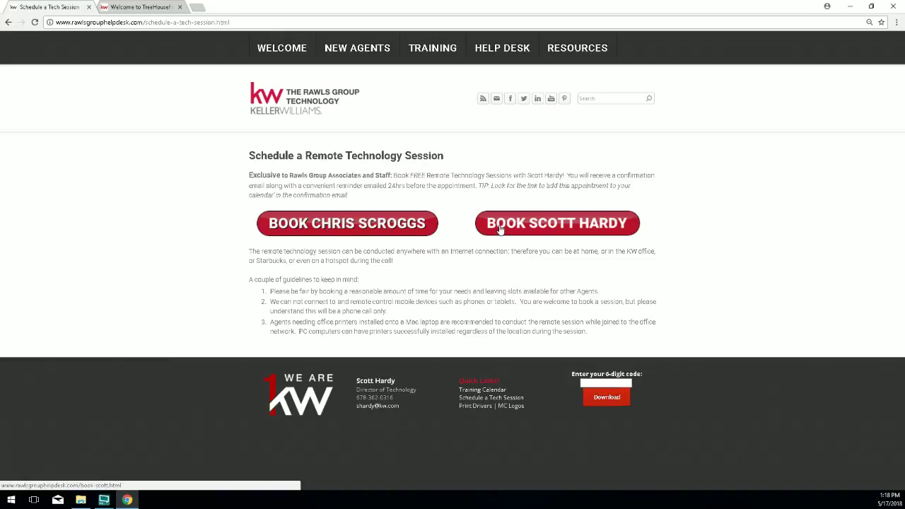
click(527, 225)
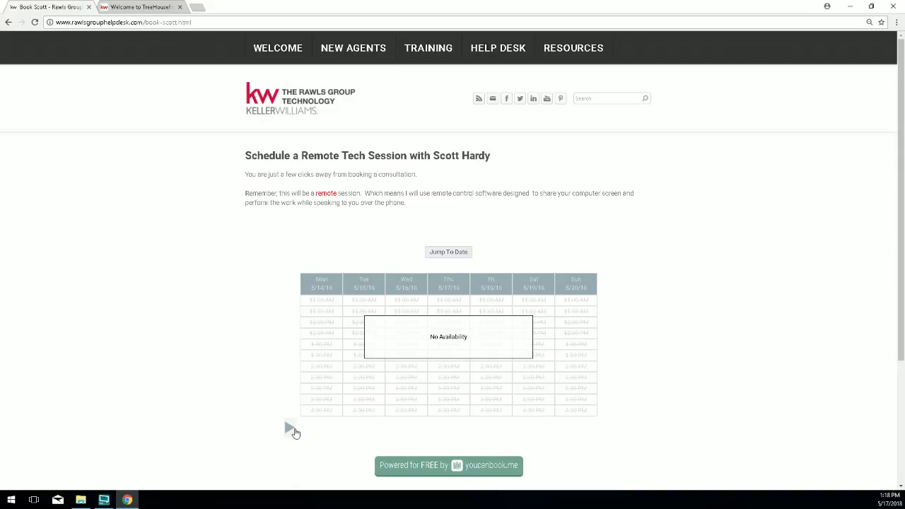
click(290, 428)
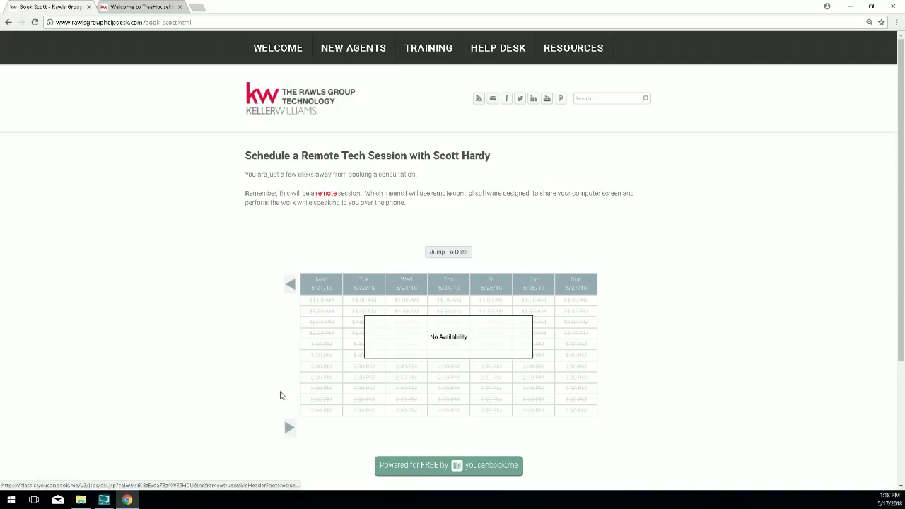
click(288, 428)
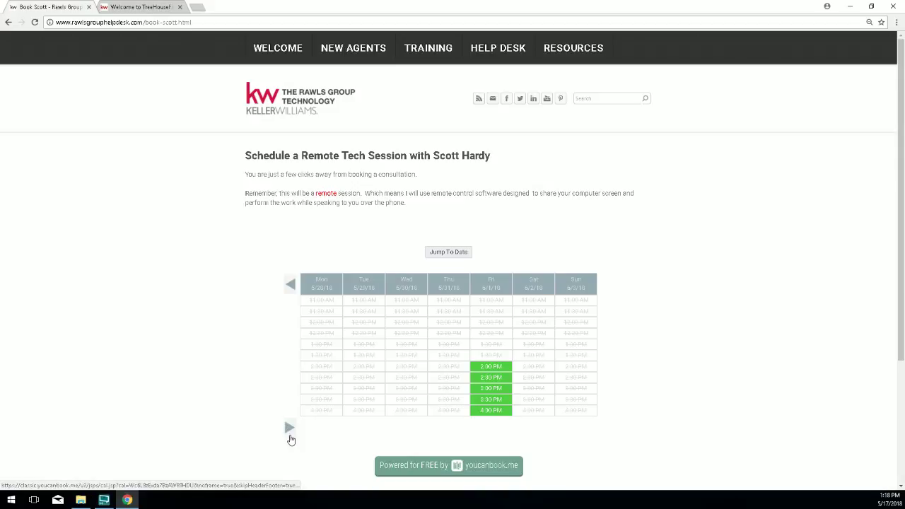
click(289, 429)
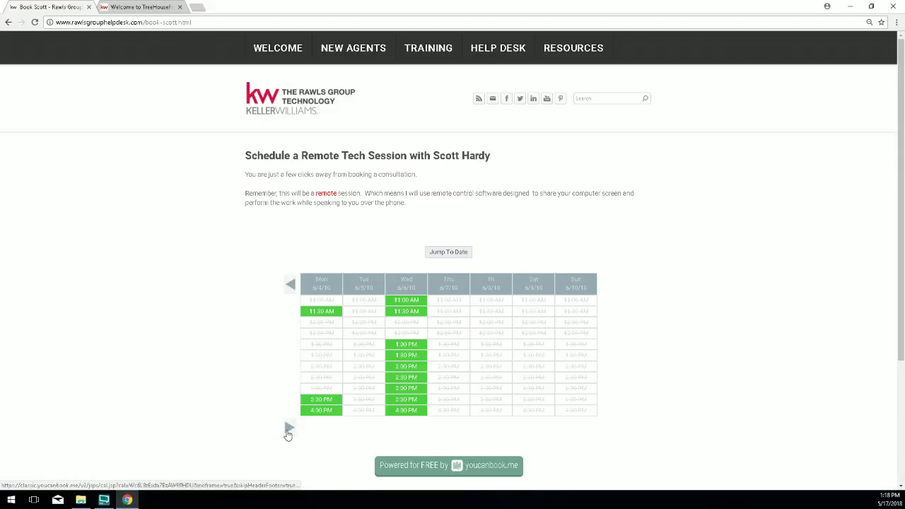
click(289, 429)
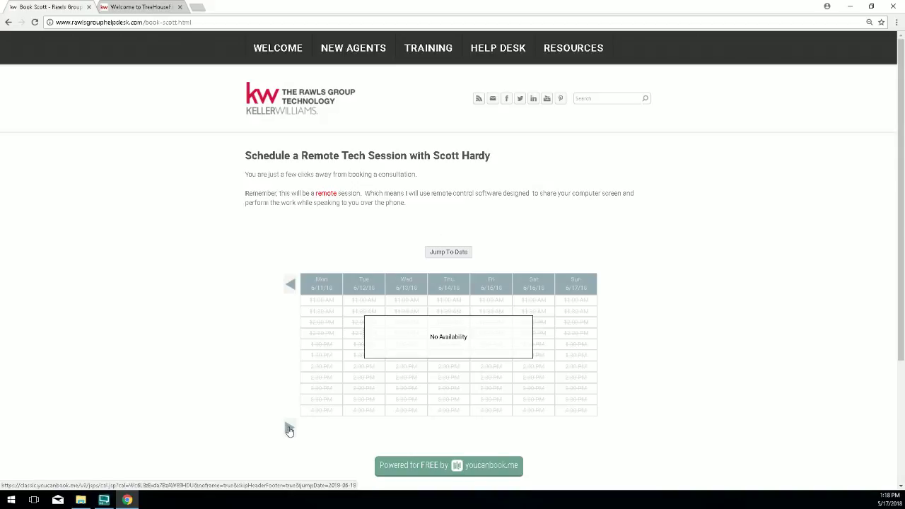
click(289, 429)
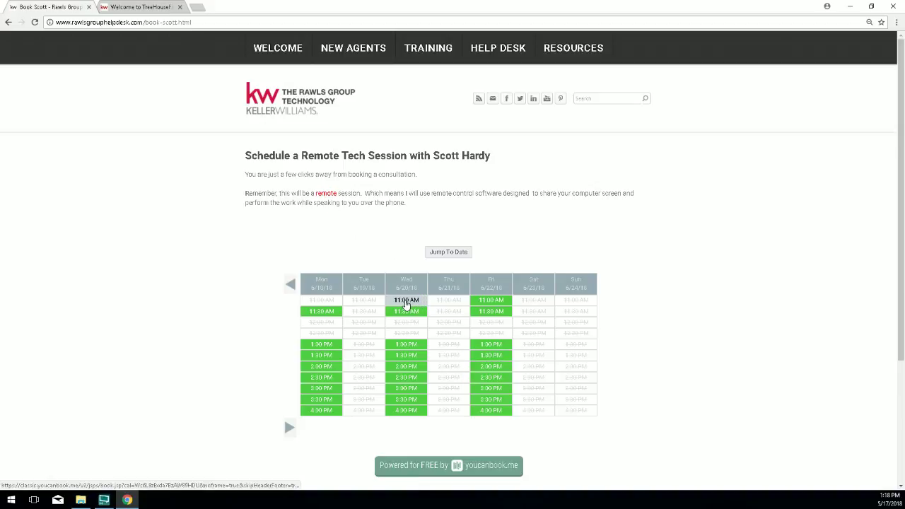
click(407, 304)
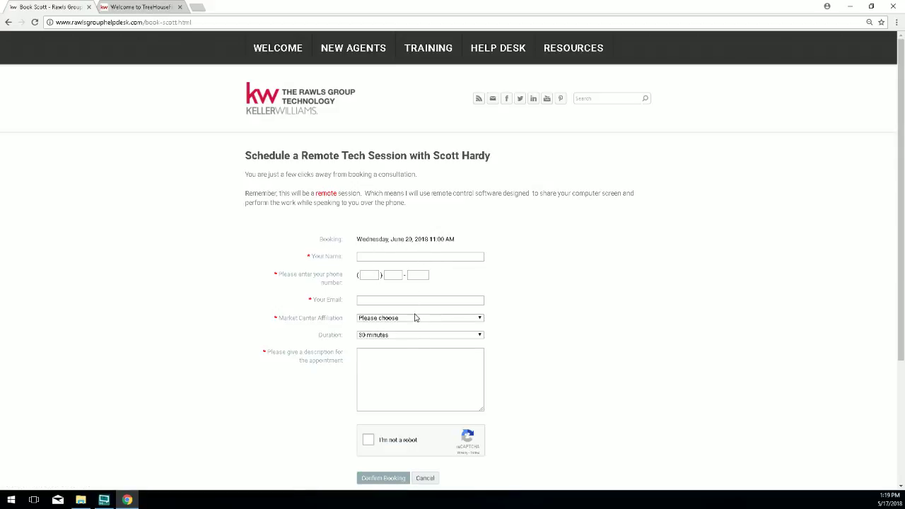
Highlight the June 20, 2018 11:00 AM booking date and enlarge the booking form.
scroll(412, 349, down, 1)
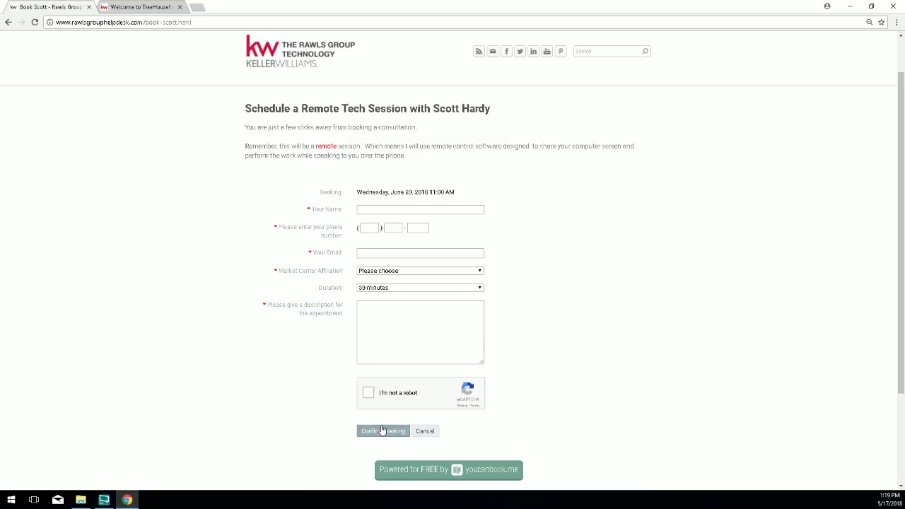
drag(455, 193, 365, 201)
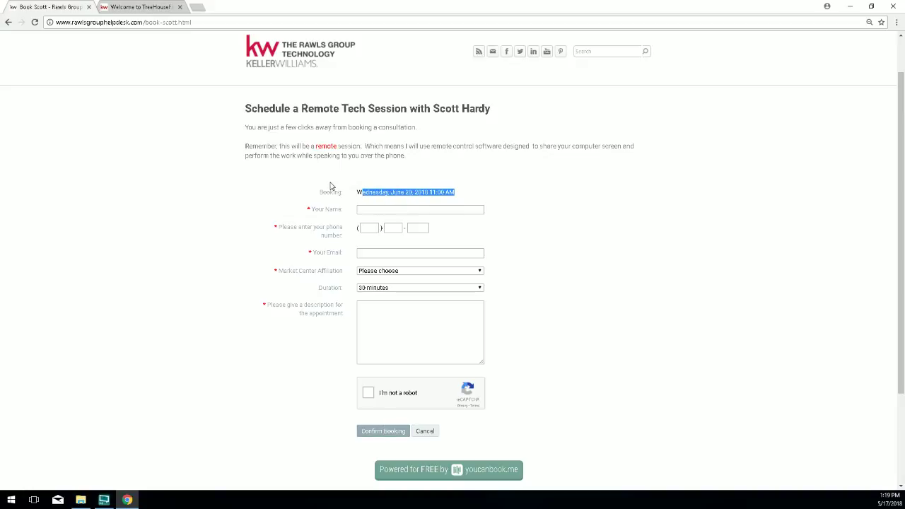
key(ctrl+plus)
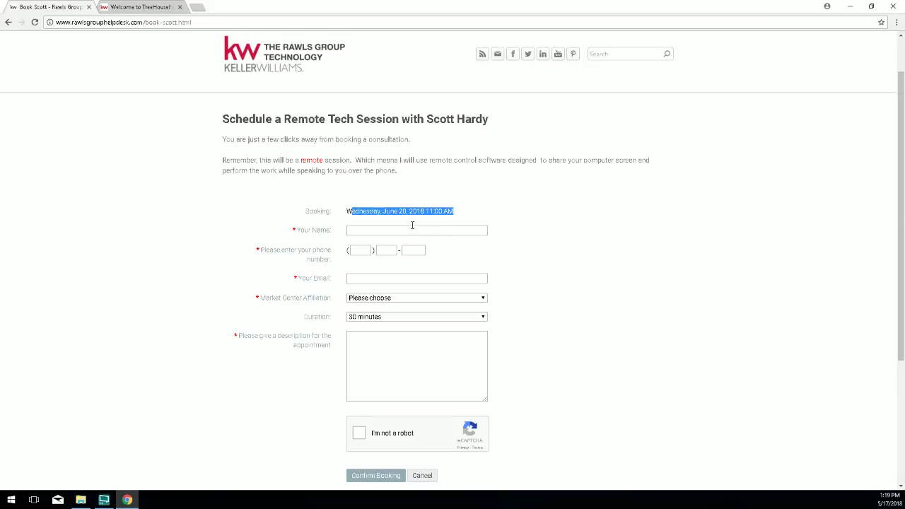
click(484, 212)
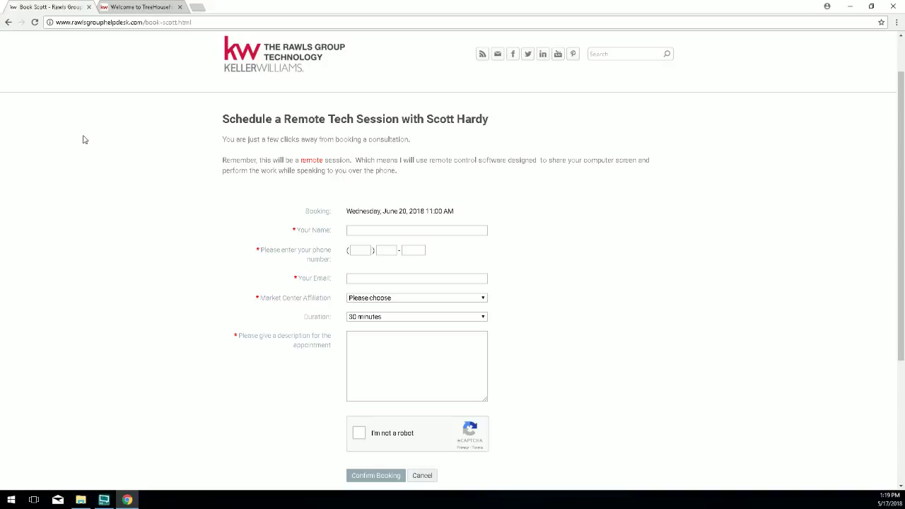
Google 'steering wheel desk' in a new browser tab.
click(198, 7)
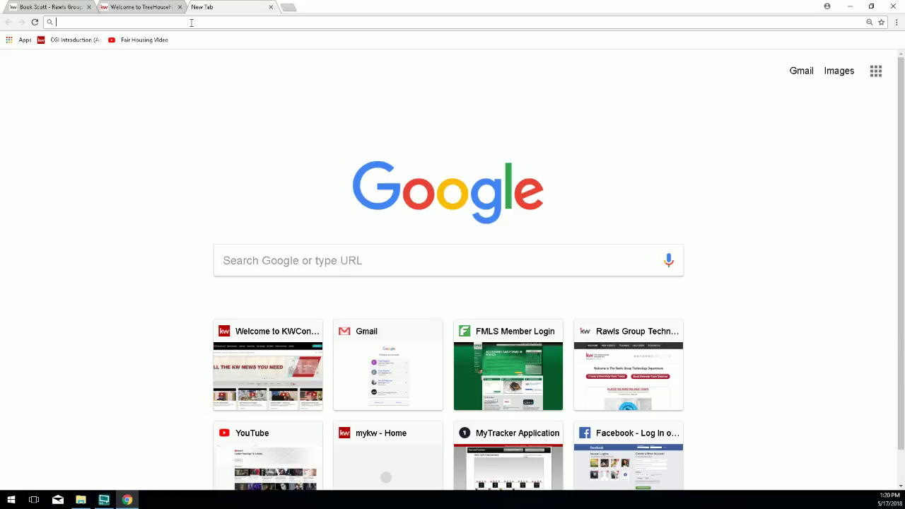
text(s)
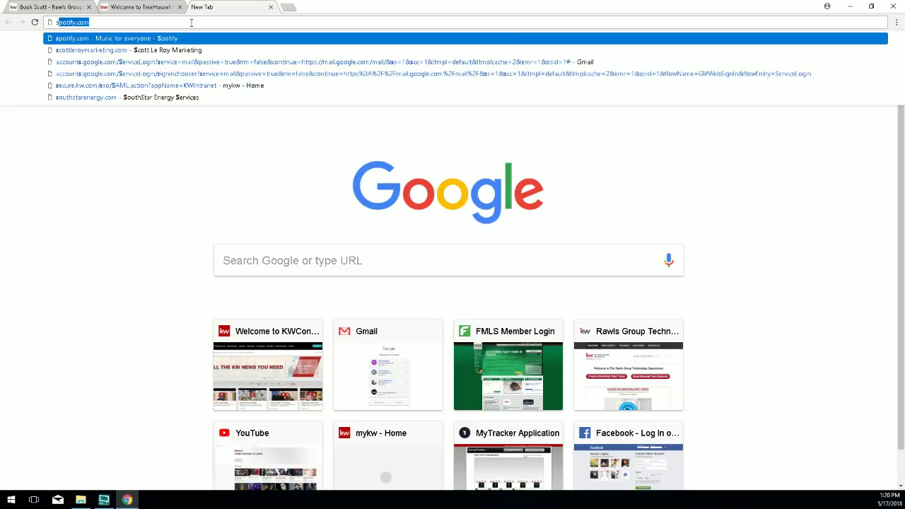
text(teering)
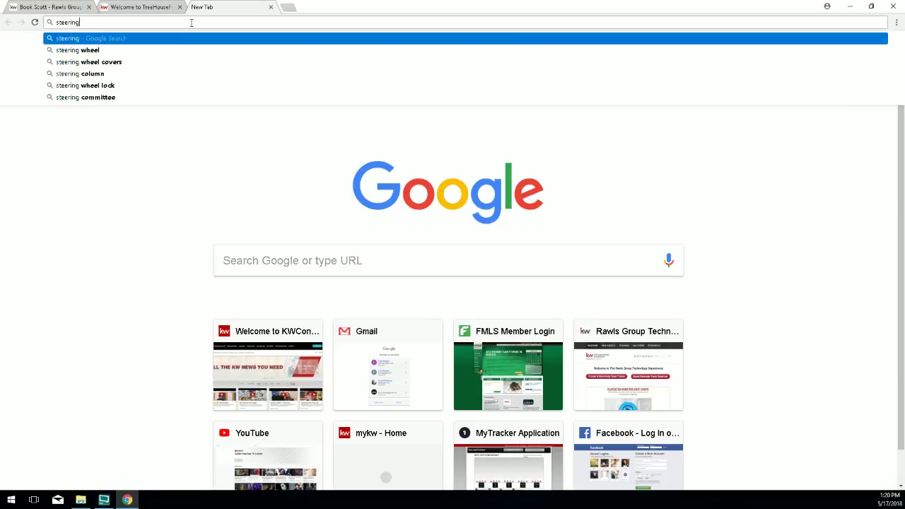
text( wheel desk)
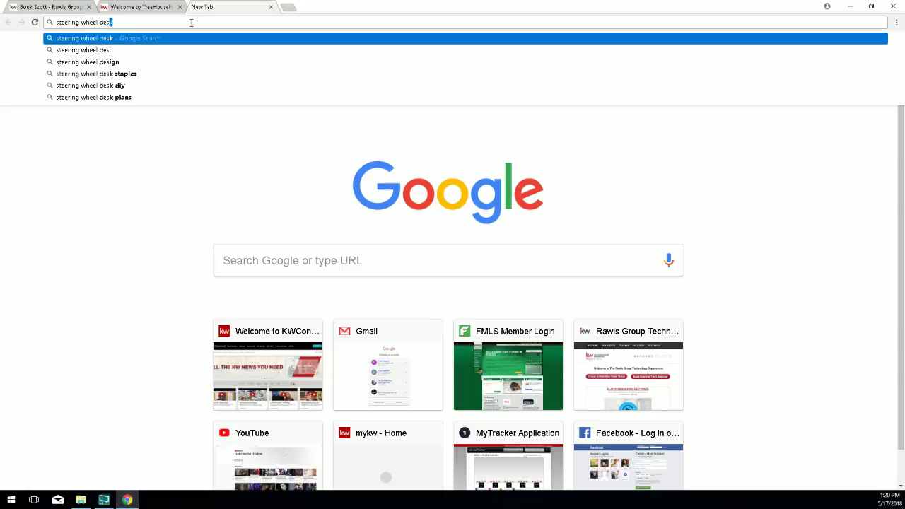
key(Return)
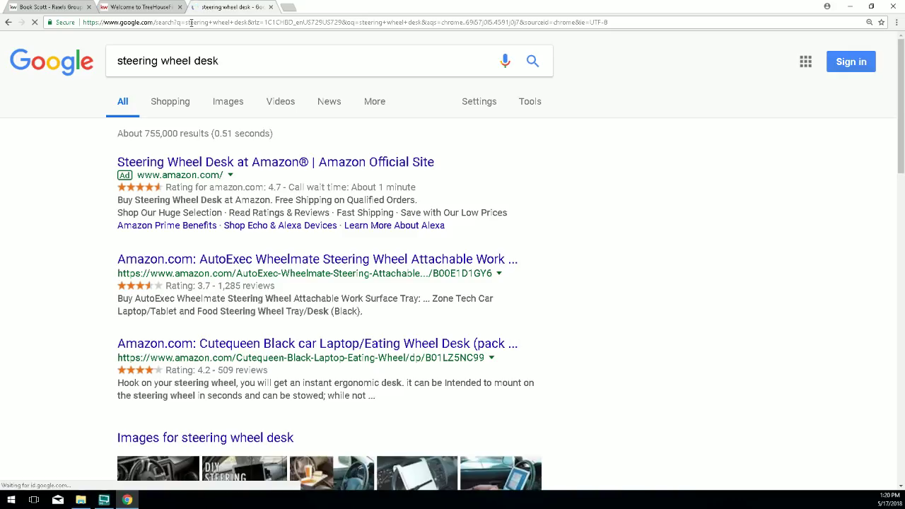
Switch the steering wheel desk results to Google Images.
click(228, 102)
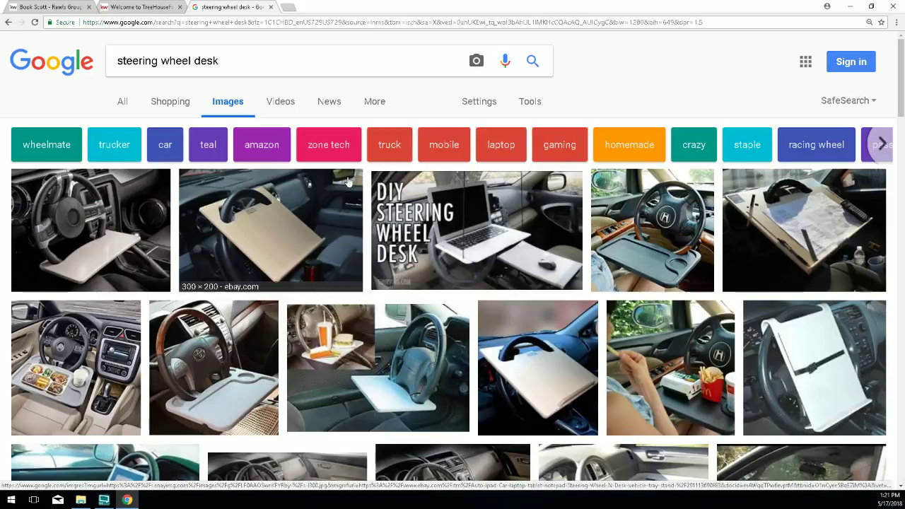
Preview the DIY Steering Wheel Desk and Amazon steering wheel tray images.
click(499, 219)
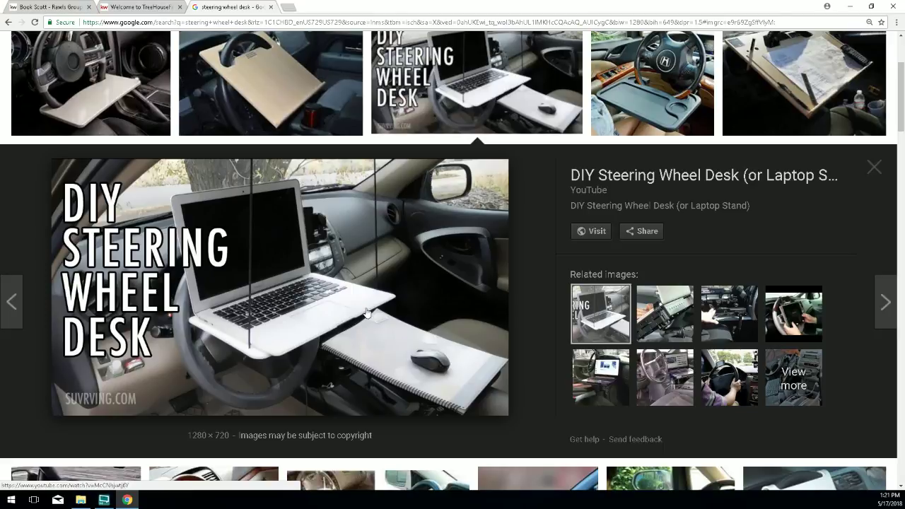
scroll(367, 322, up, 1)
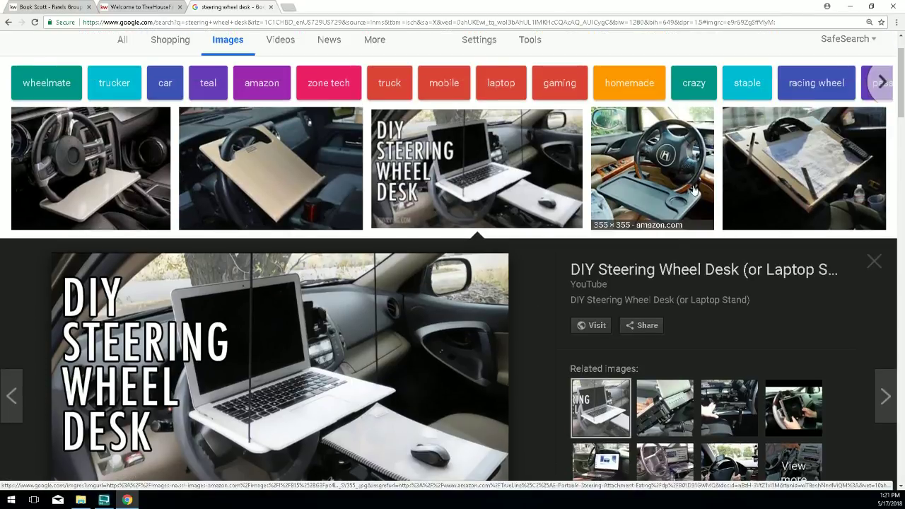
click(675, 187)
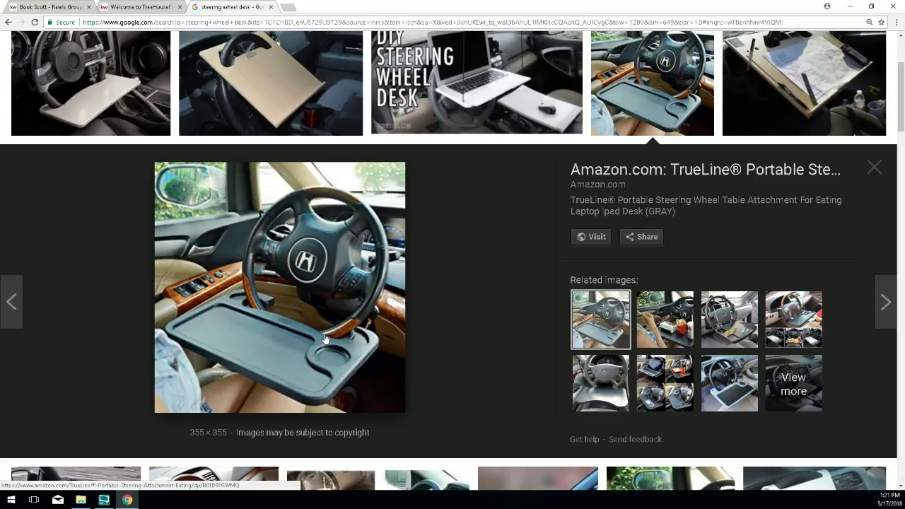
Close the Images tab and go back through the Book Scott page to the Rawls Group home page.
click(271, 7)
click(51, 7)
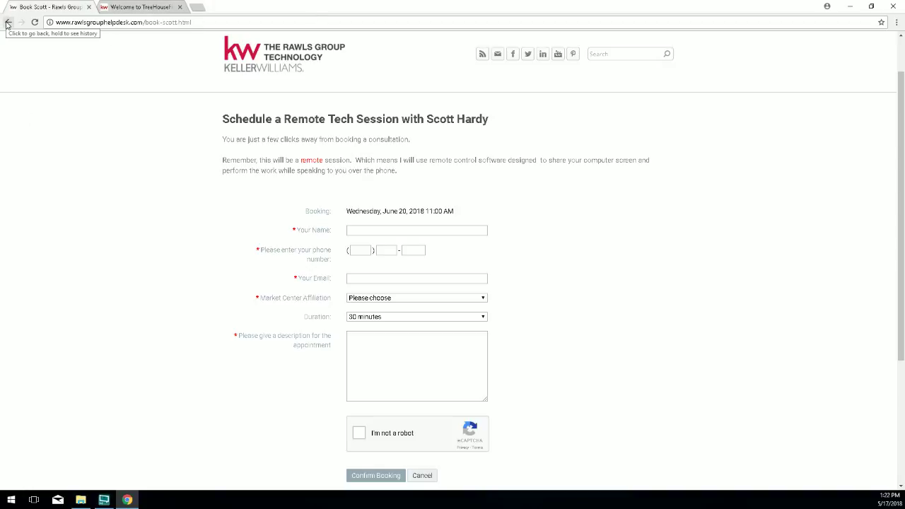
click(9, 22)
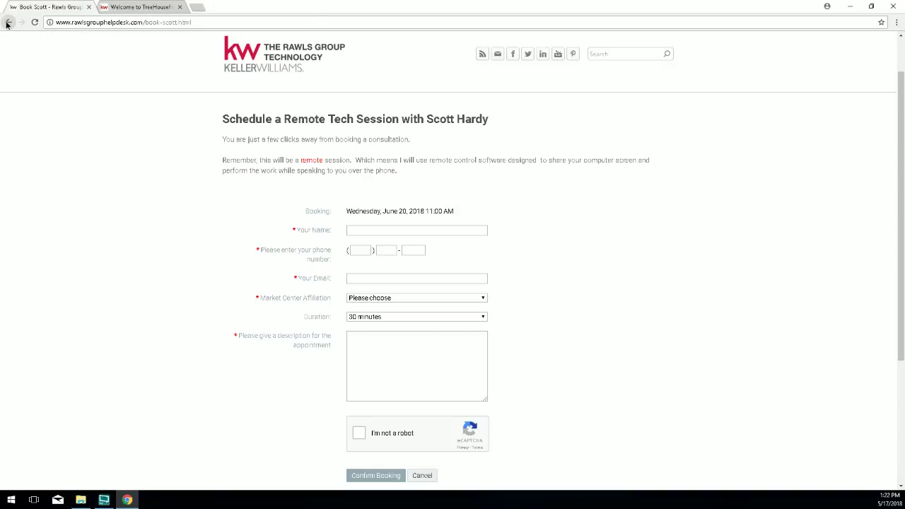
click(244, 68)
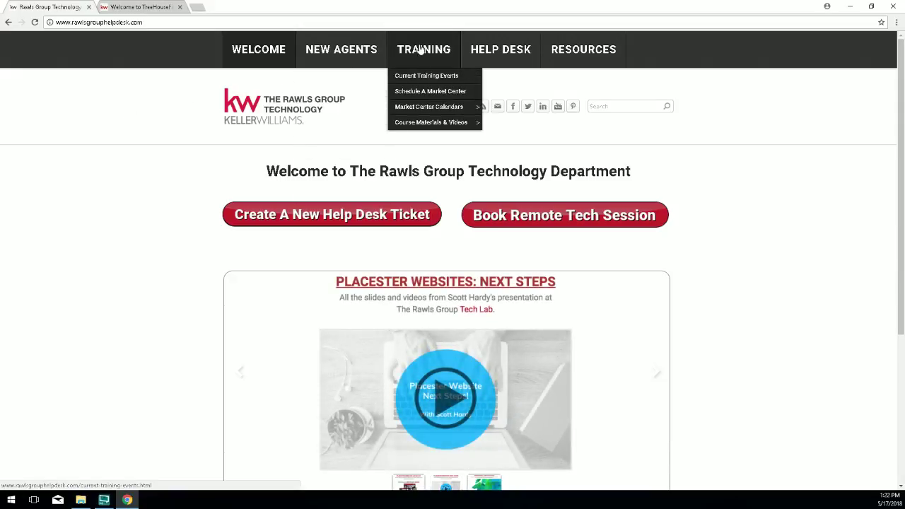
Open the TRAINING page and scroll through the upcoming Placester Website Setup workshops.
click(422, 48)
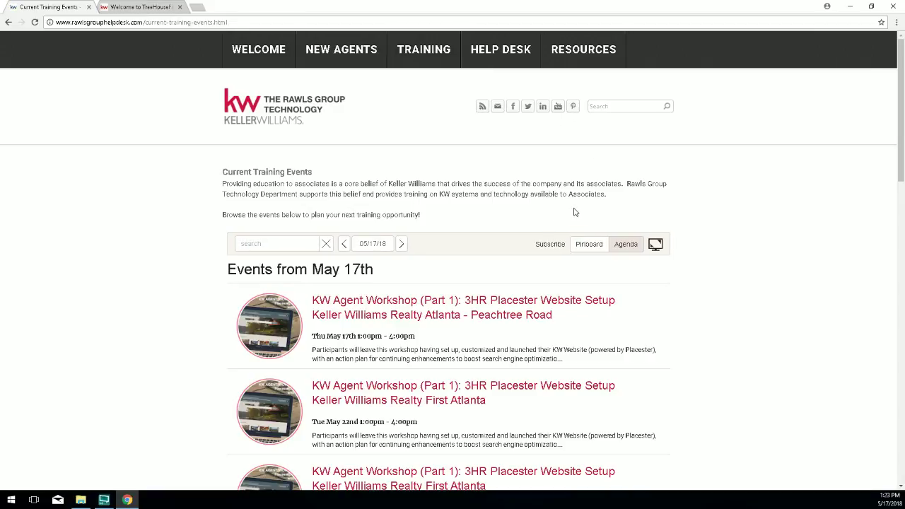
scroll(592, 225, down, 3)
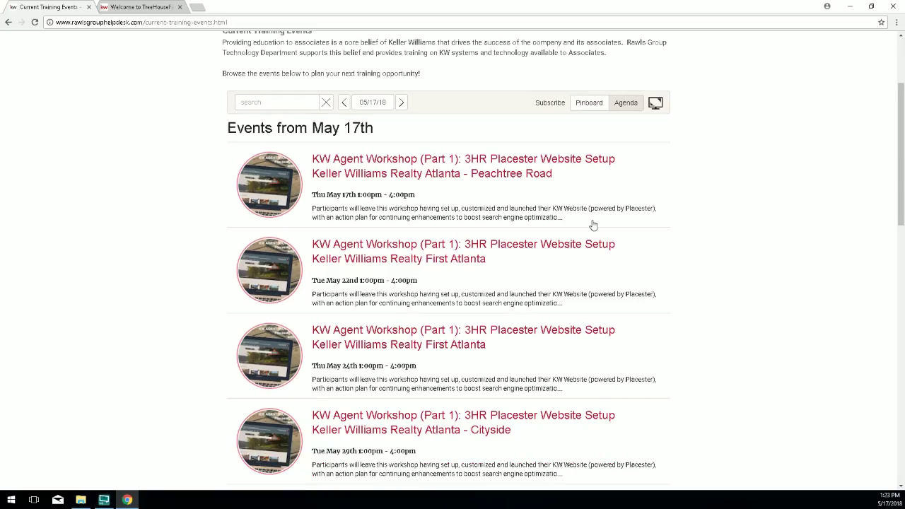
scroll(593, 225, down, 1)
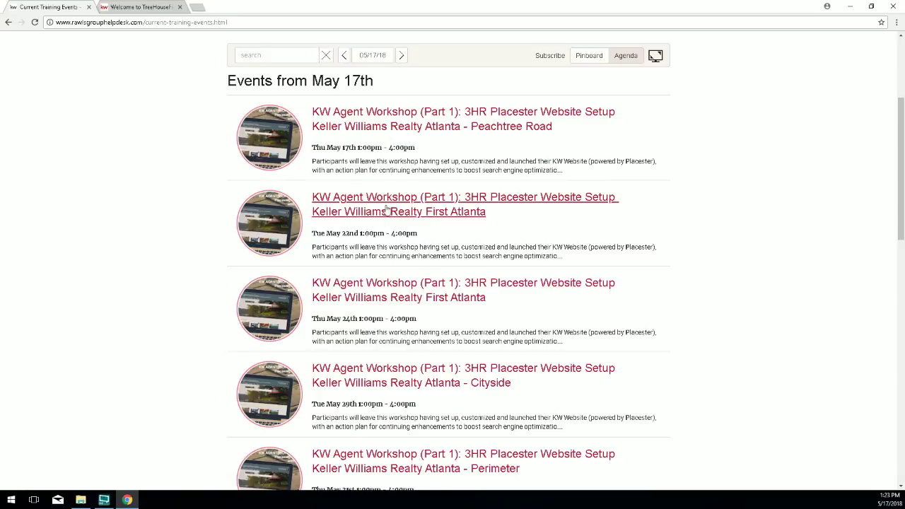
scroll(415, 393, down, 2)
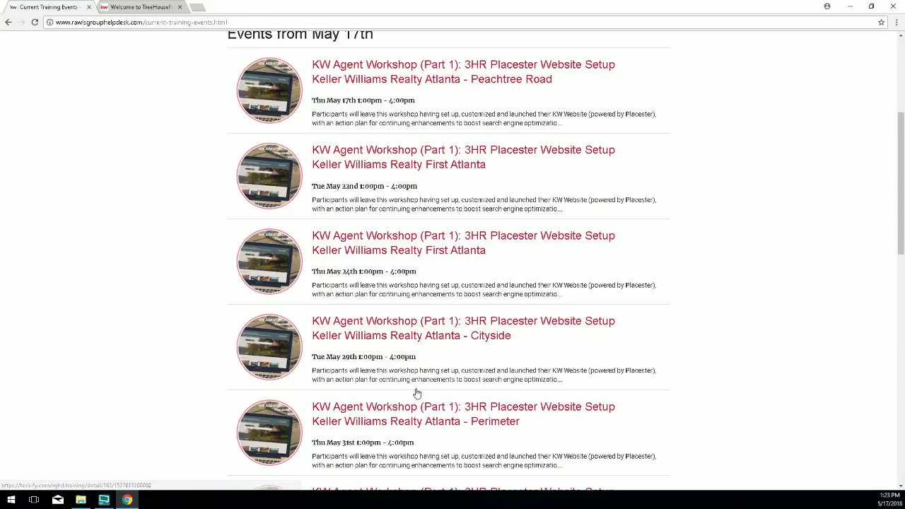
scroll(416, 393, down, 2)
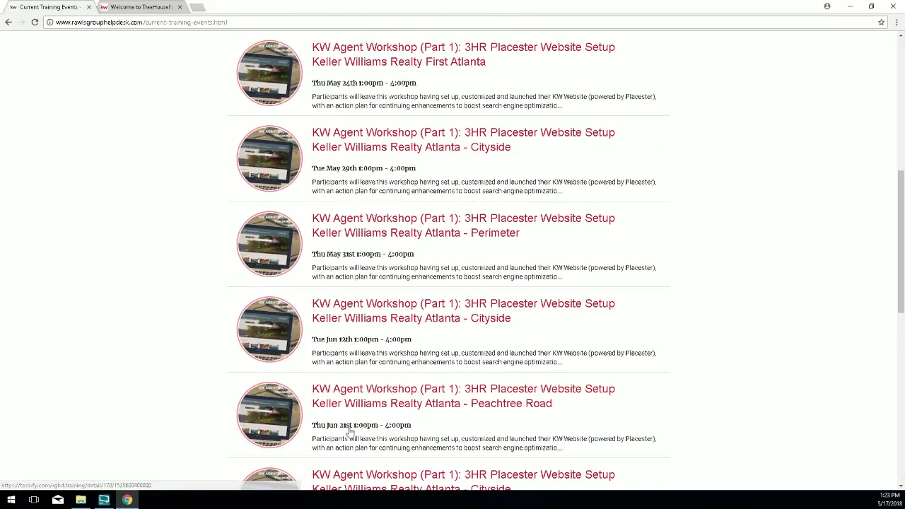
View the Jun 21st Peachtree Road workshop, then return to the top of the events list.
drag(365, 429, 330, 428)
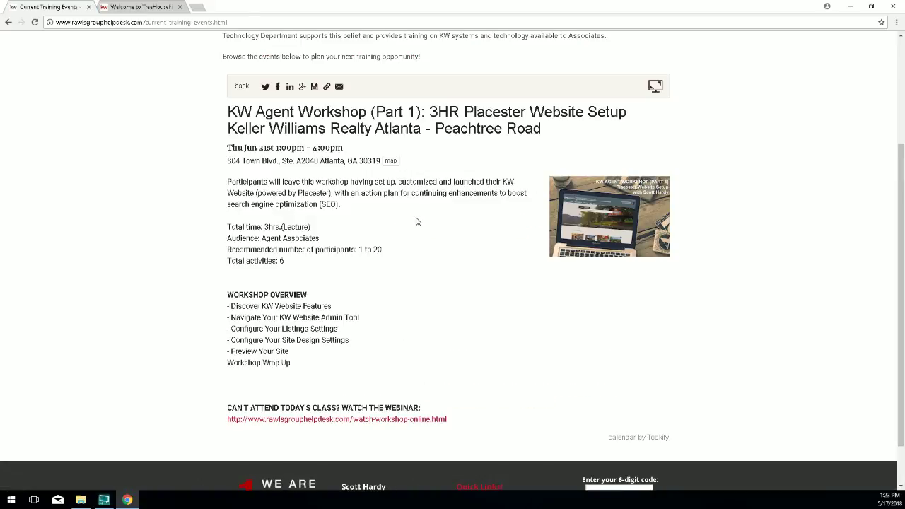
right_click(416, 222)
click(423, 224)
scroll(423, 225, up, 6)
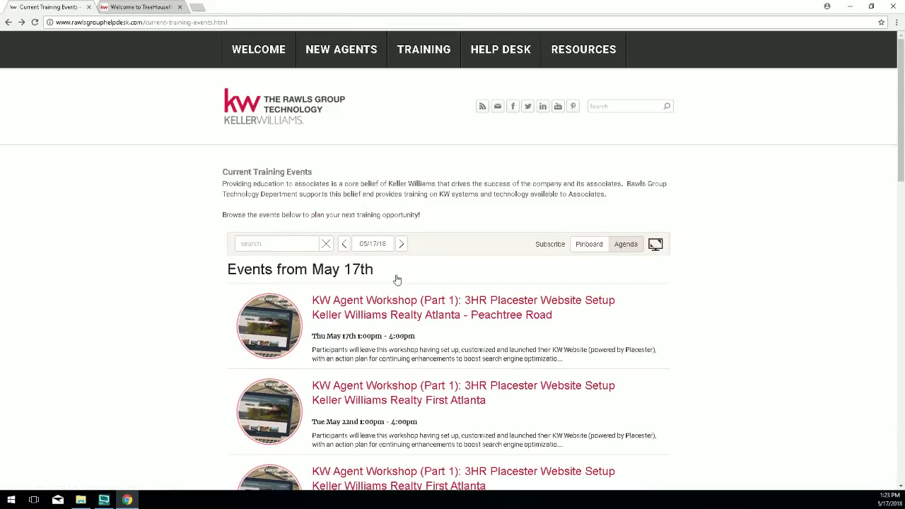
Go back to the WELCOME page and show the Placester Websites: Setup 101 slide in the carousel.
click(255, 59)
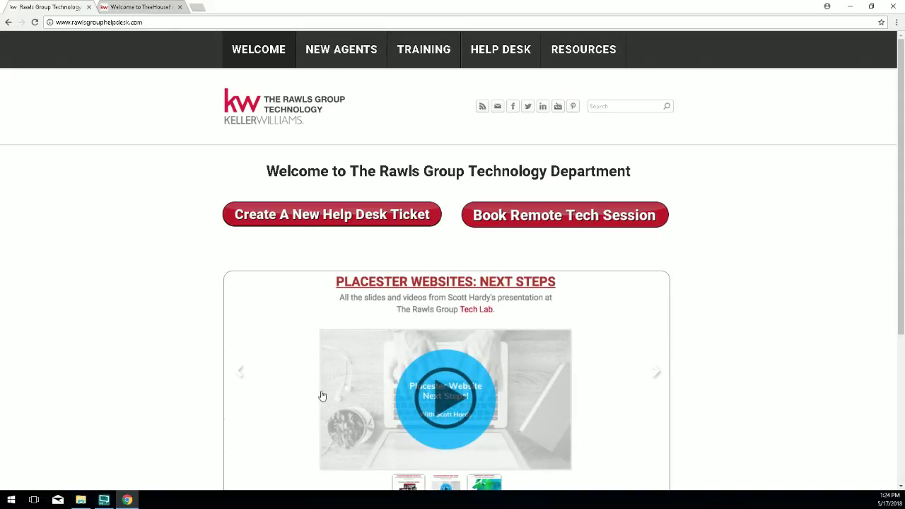
scroll(320, 346, down, 2)
click(396, 395)
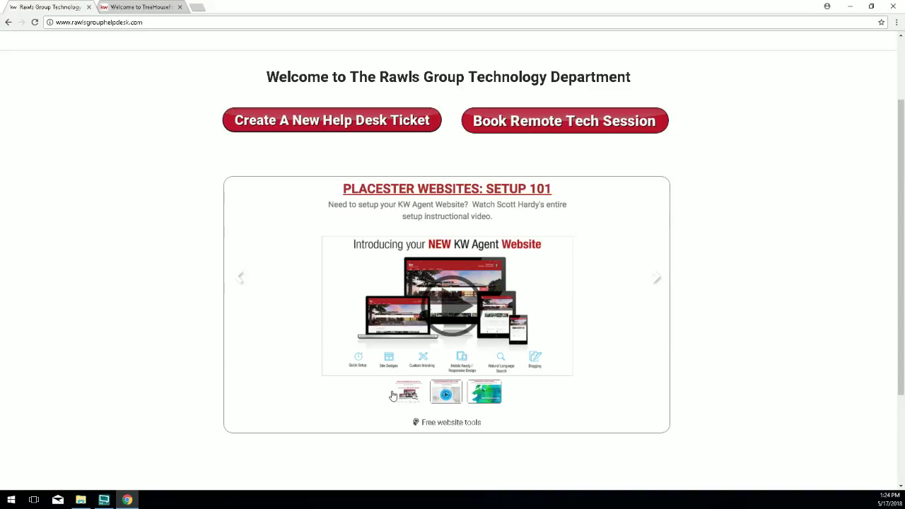
Open the KW Websites workshop video and jump to its Slideshow [00:53:46] chapter.
click(445, 297)
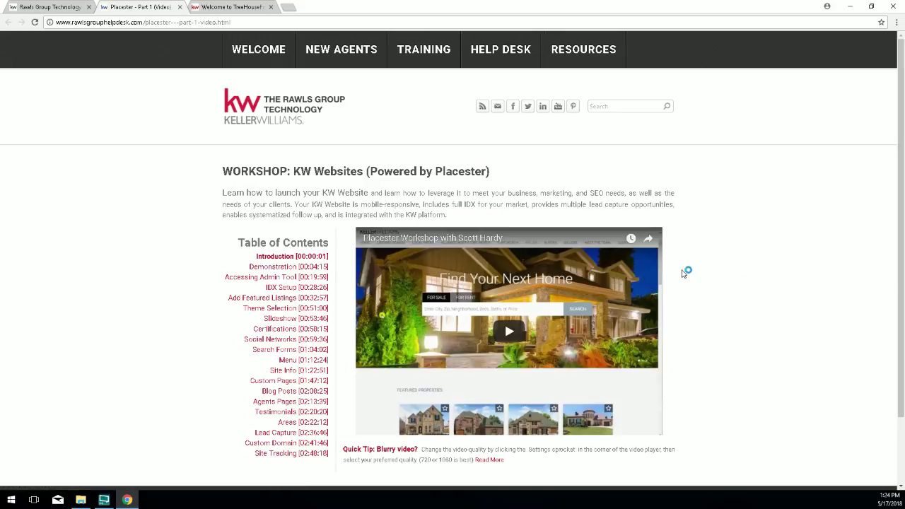
scroll(391, 253, down, 1)
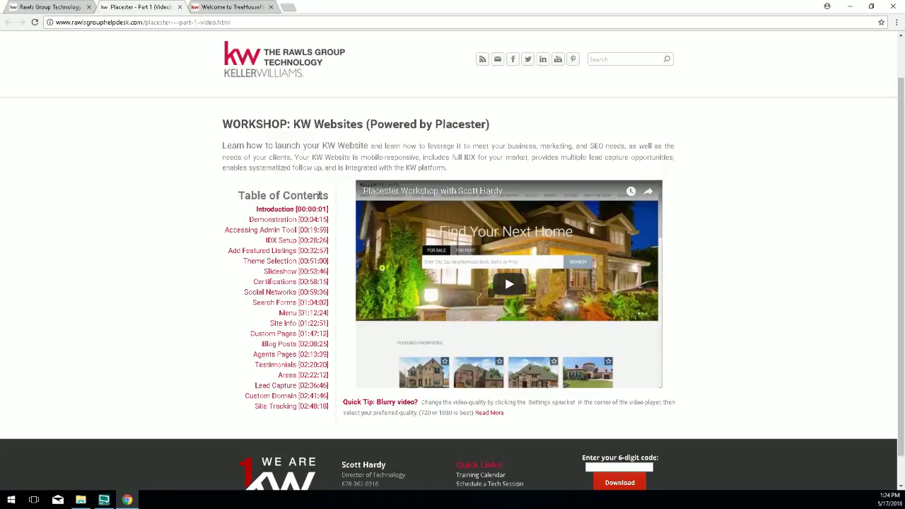
drag(322, 196, 238, 196)
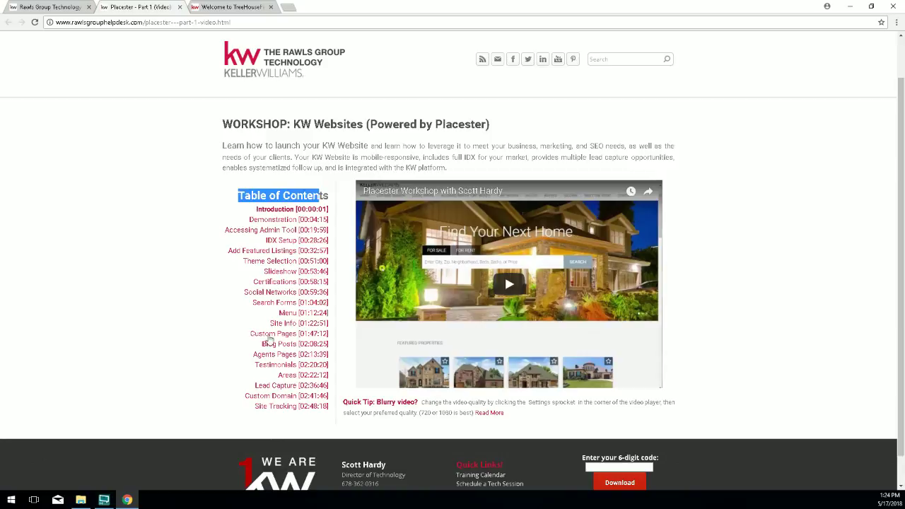
drag(263, 272, 300, 272)
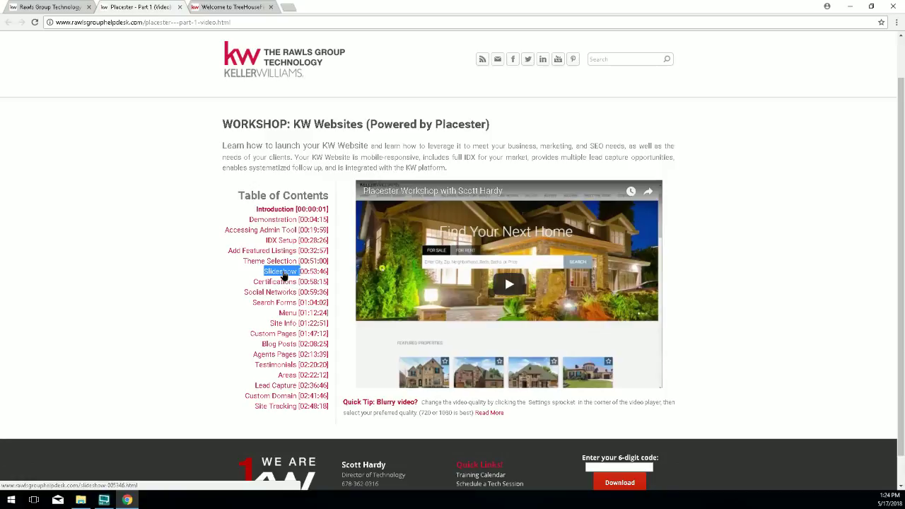
click(286, 275)
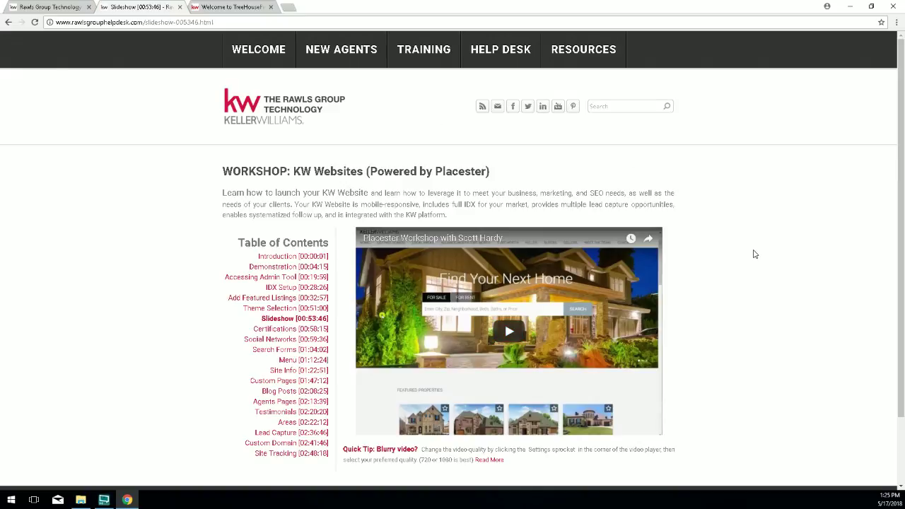
scroll(754, 254, down, 2)
scroll(755, 254, up, 2)
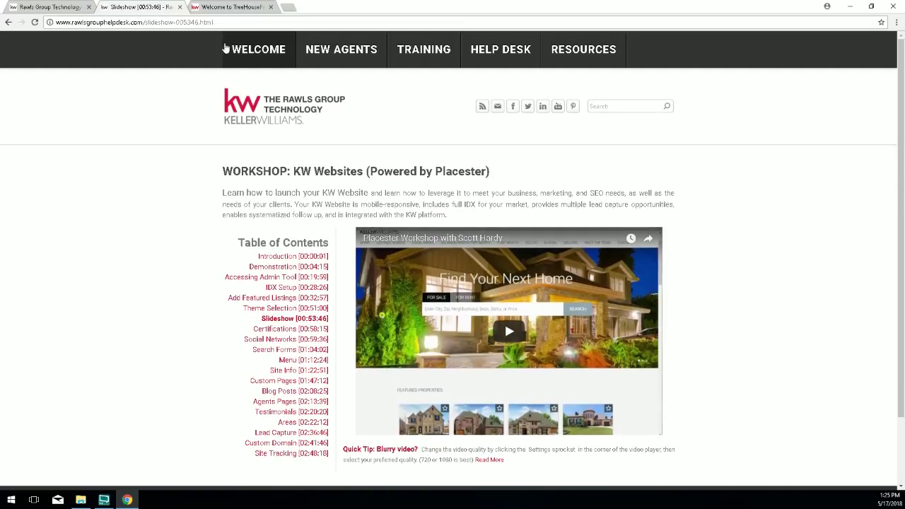
Return to the helpdesk WELCOME page, then switch to the Welcome to TreeHouseFinder tab.
click(251, 47)
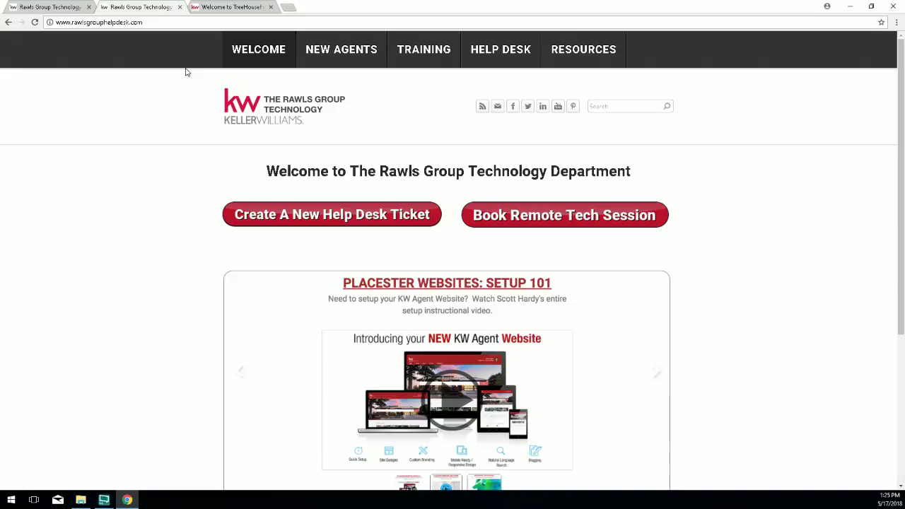
click(231, 7)
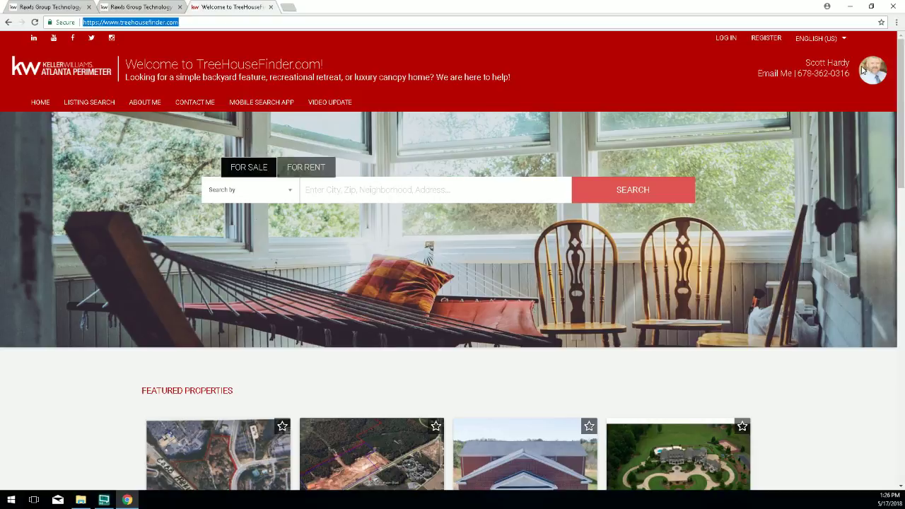
drag(799, 63, 849, 75)
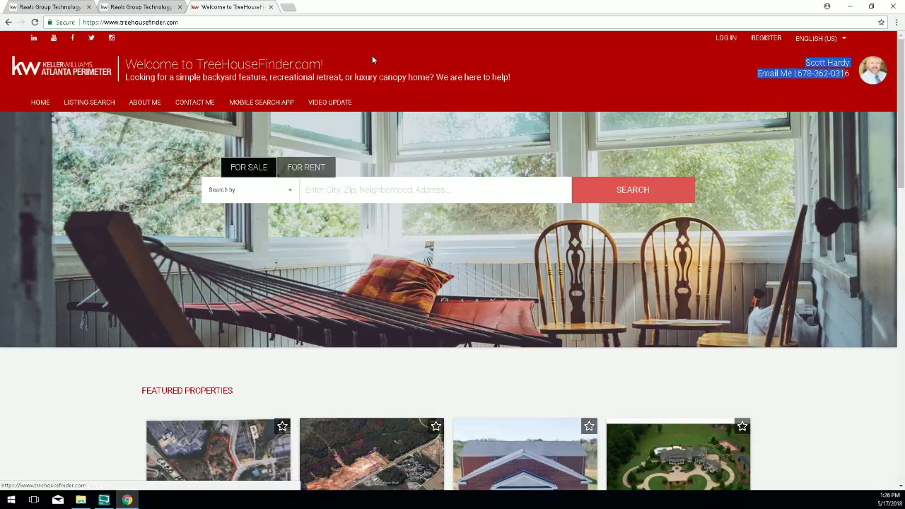
drag(324, 65, 123, 65)
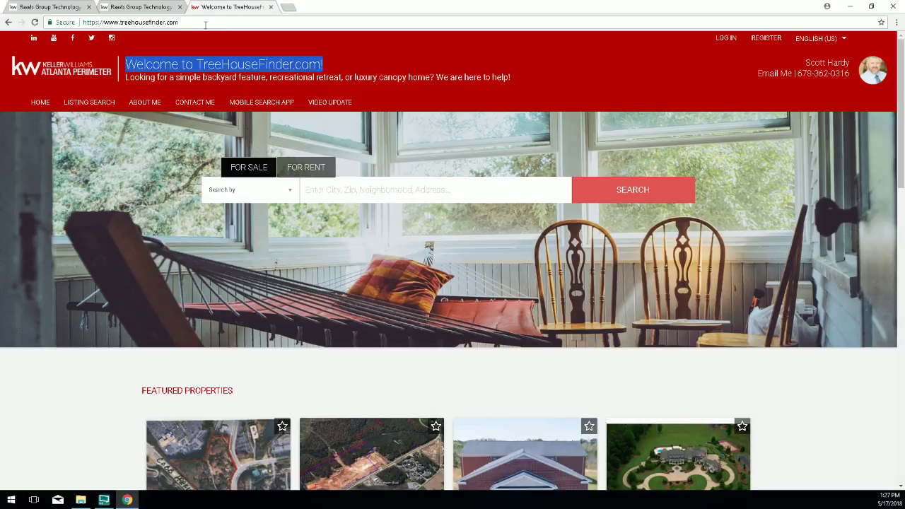
click(192, 23)
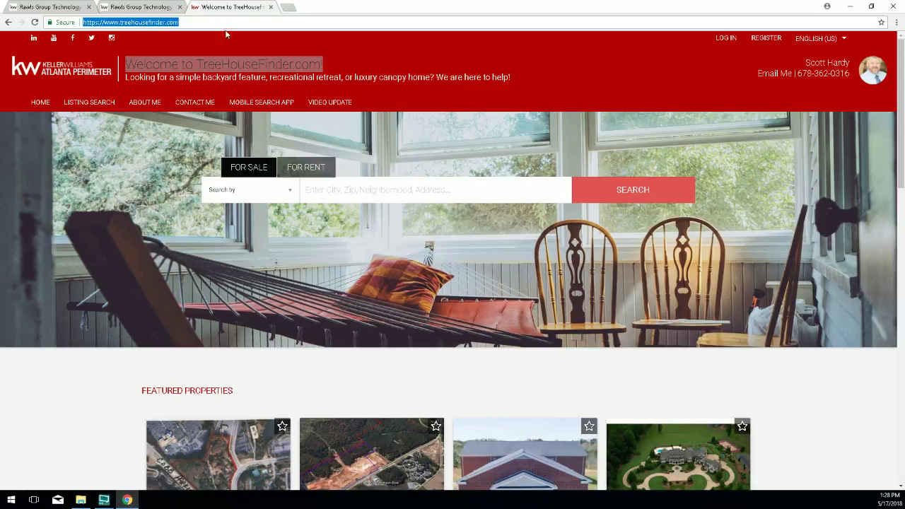
click(209, 36)
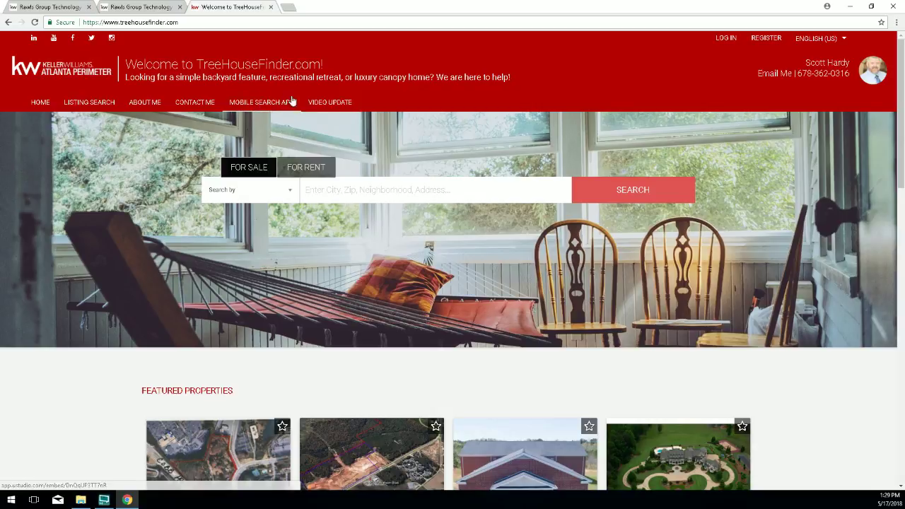
click(327, 104)
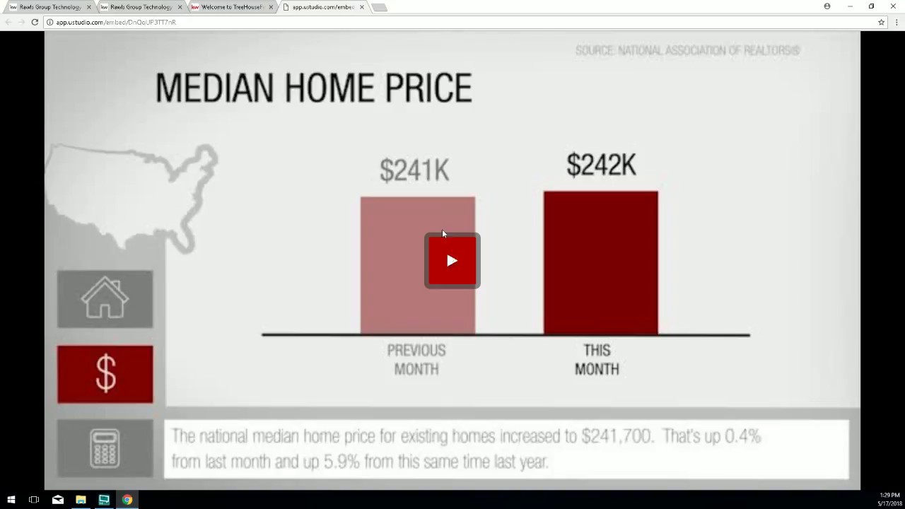
click(455, 285)
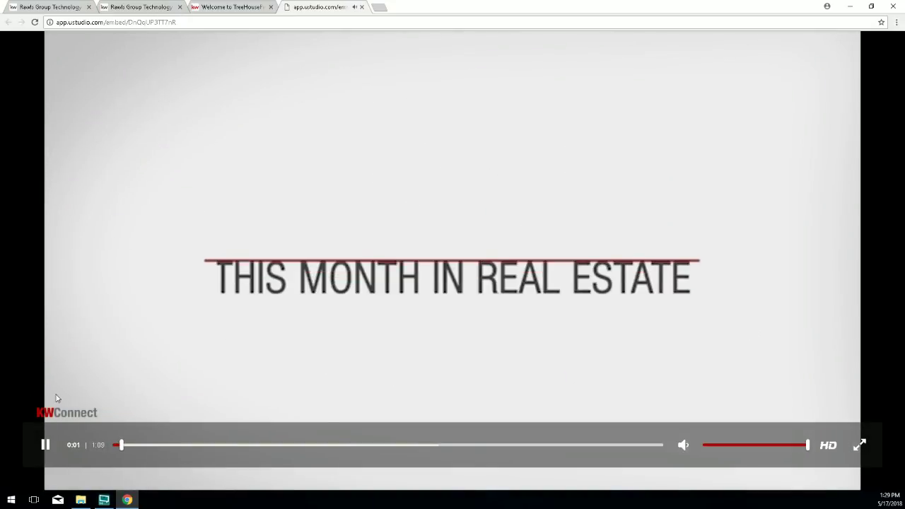
click(45, 445)
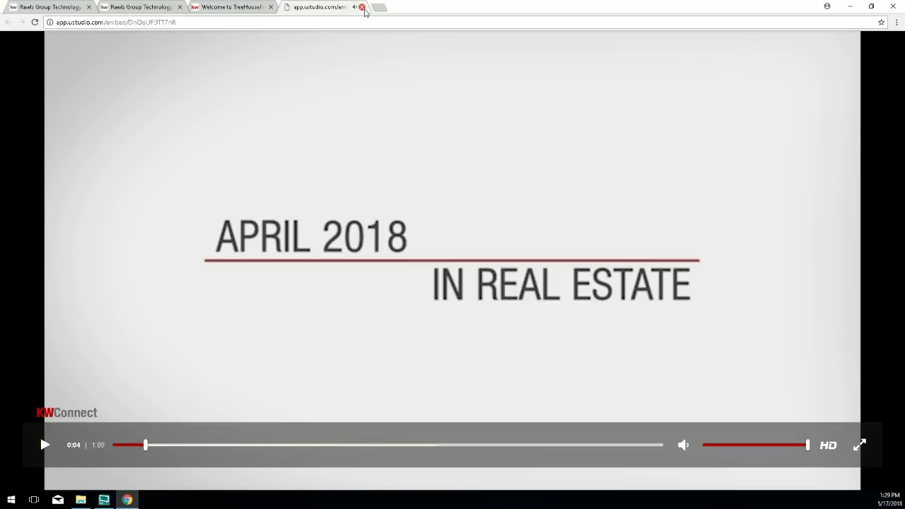
click(362, 8)
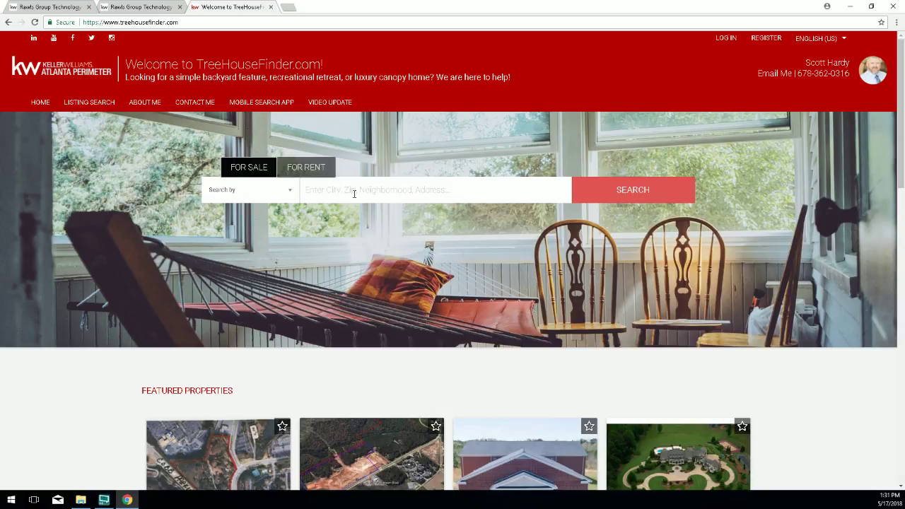
Search For Sale listings in Brookhaven, GA, bringing up 88 results on a map.
click(354, 193)
text(brookhaven)
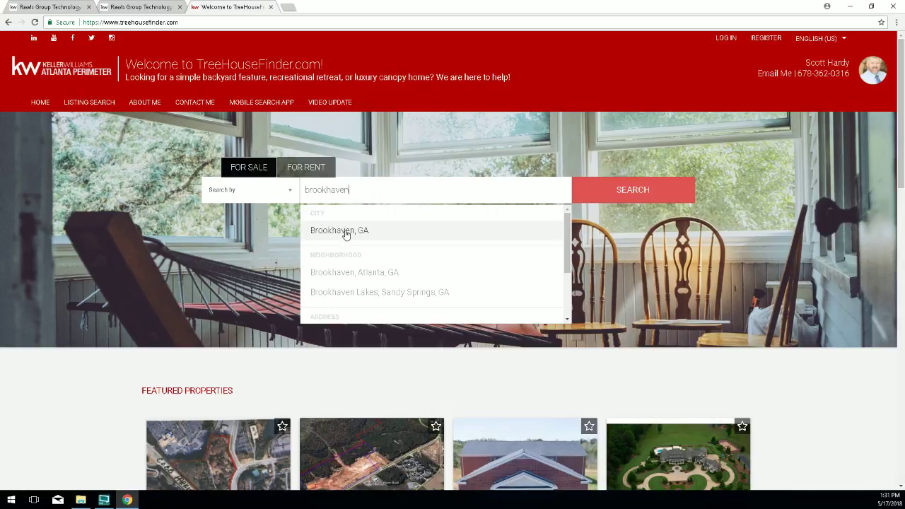
click(346, 233)
click(632, 194)
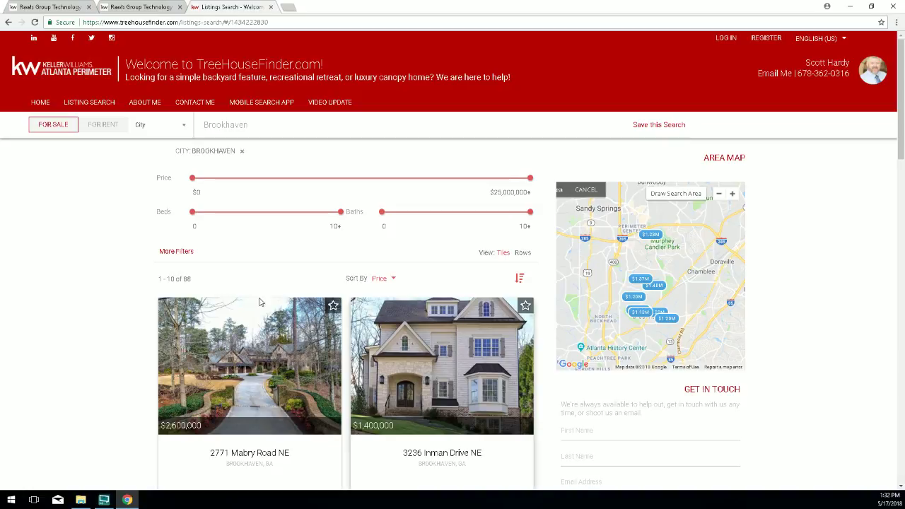
scroll(116, 200, down, 1)
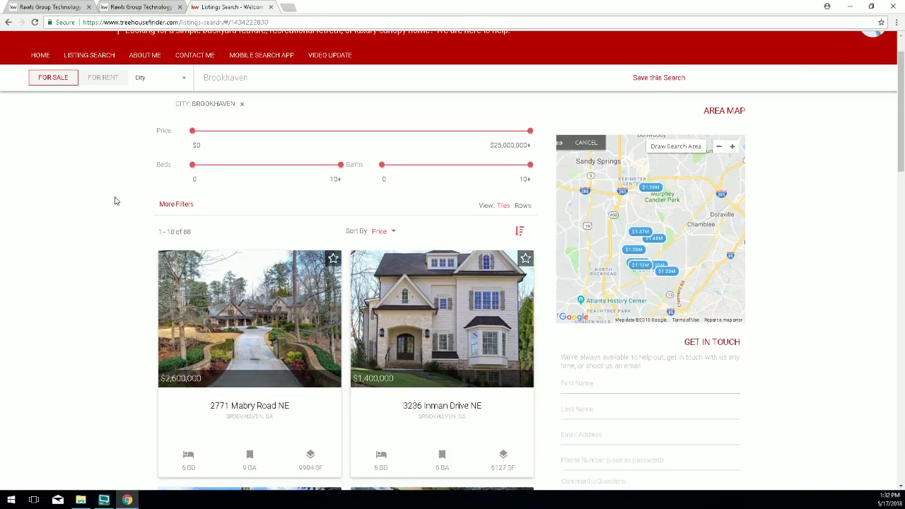
scroll(116, 202, down, 2)
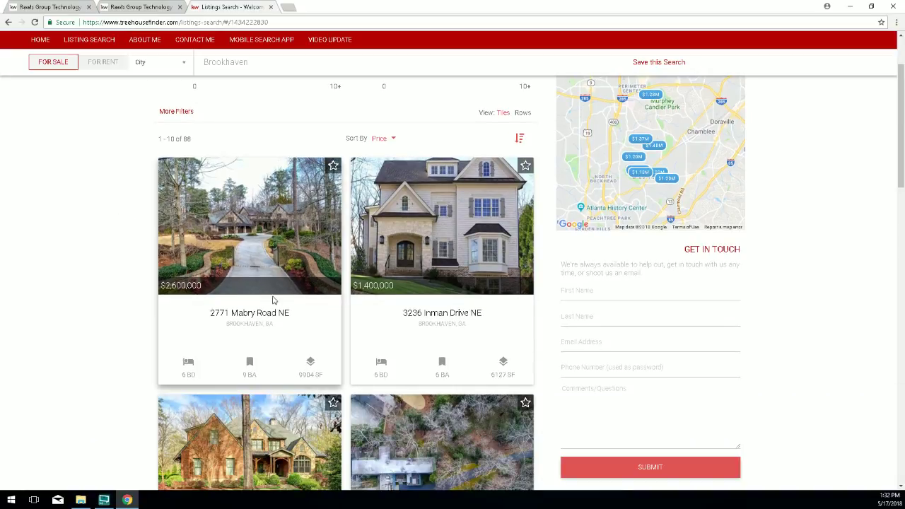
click(265, 228)
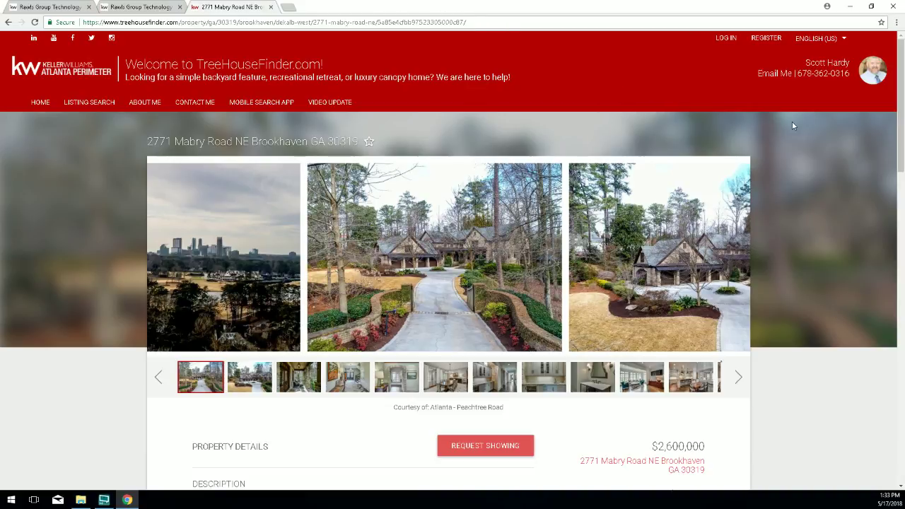
Scroll down the listing and highlight the GET IN TOUCH contact form heading.
drag(900, 172, 900, 373)
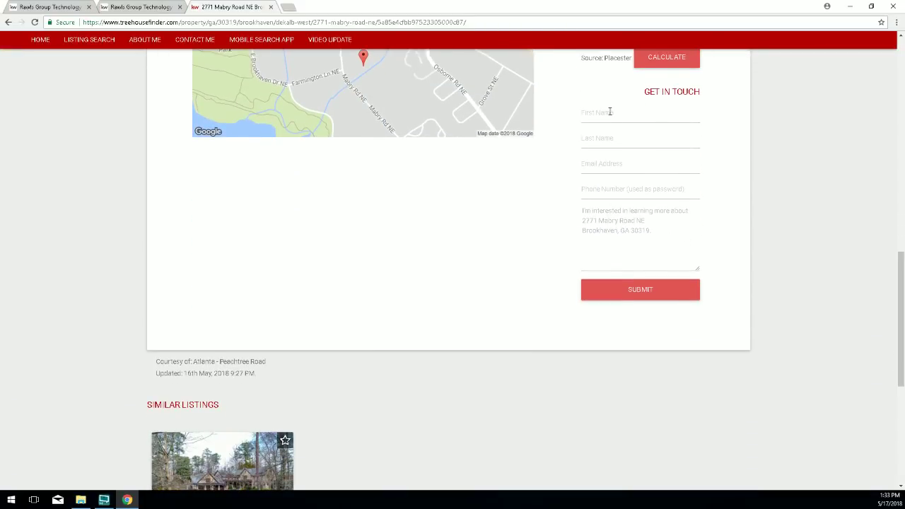
drag(642, 91, 719, 89)
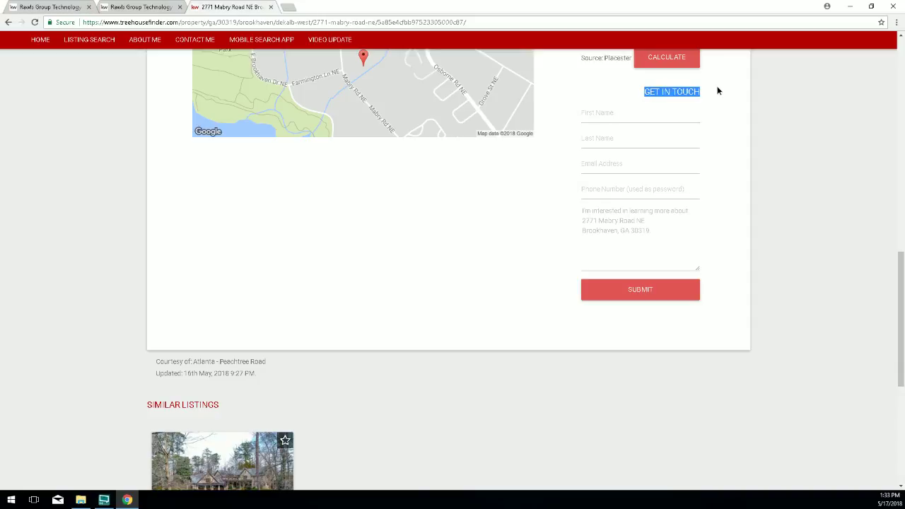
click(705, 85)
triple_click(705, 86)
Review the listing's price and details again, then go back to the TreeHouseFinder homepage.
scroll(649, 272, up, 5)
scroll(659, 264, up, 4)
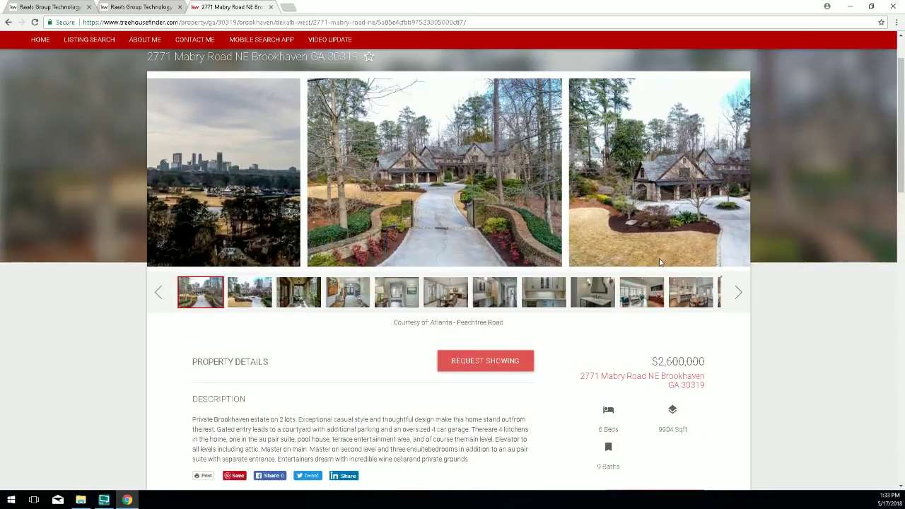
scroll(665, 268, up, 1)
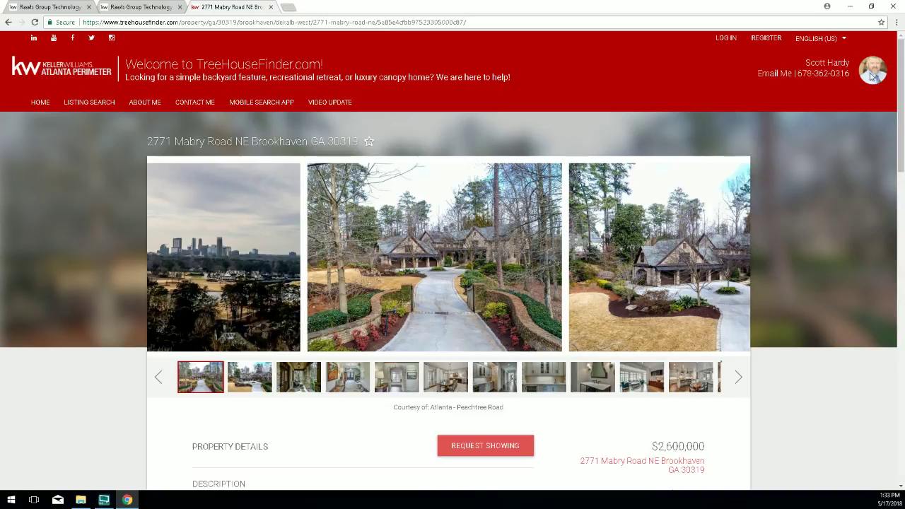
drag(845, 74, 831, 75)
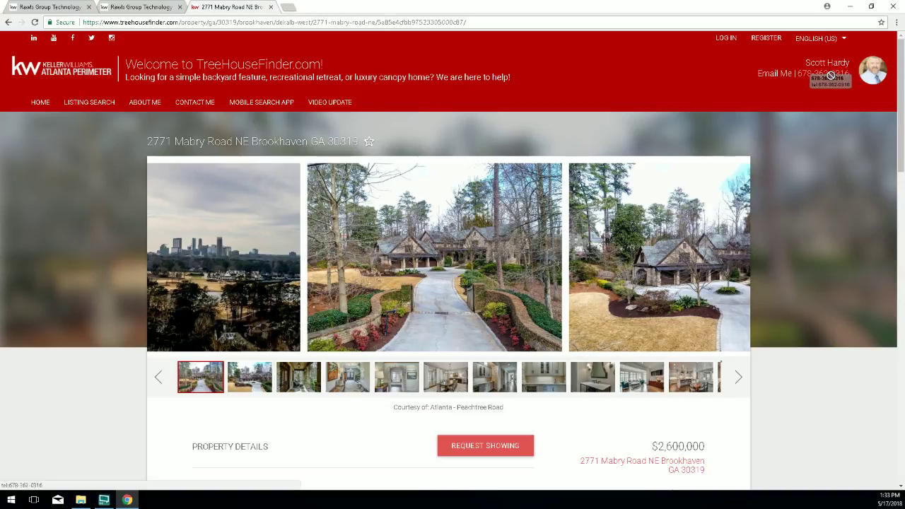
drag(831, 75, 829, 76)
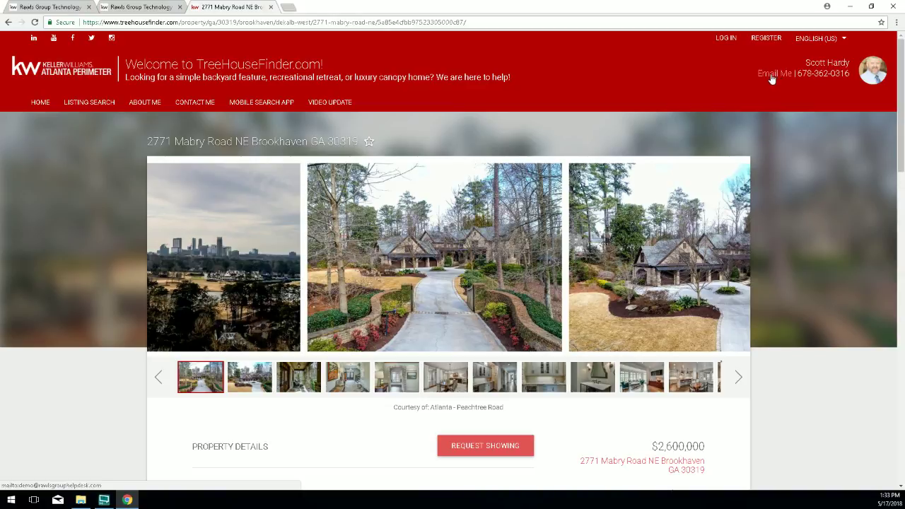
scroll(841, 162, down, 1)
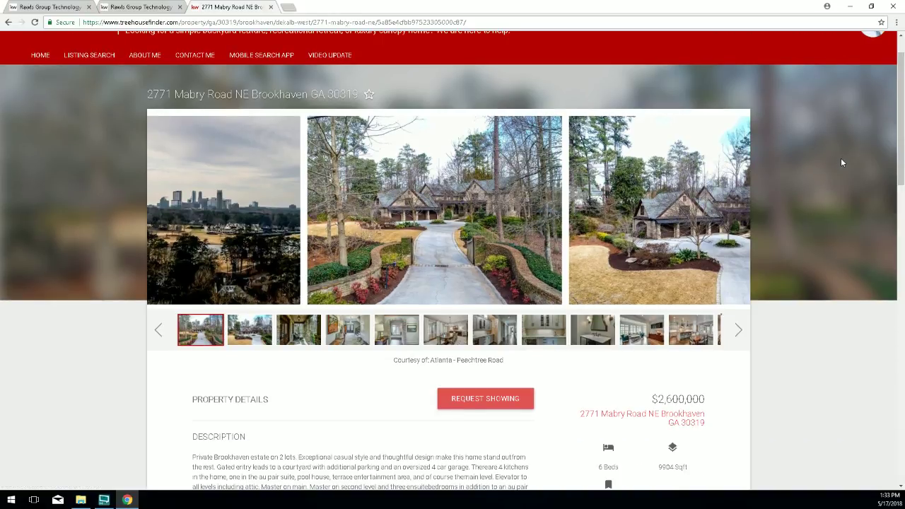
scroll(841, 158, down, 2)
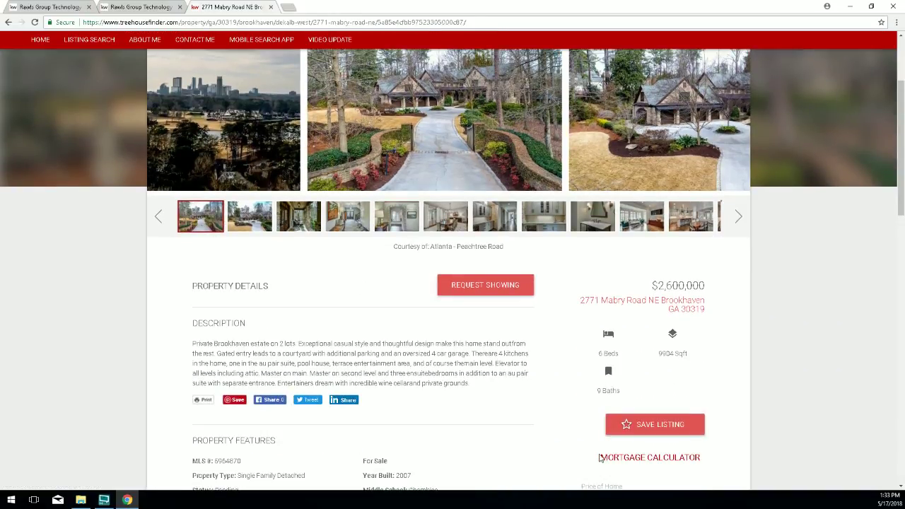
scroll(548, 368, up, 3)
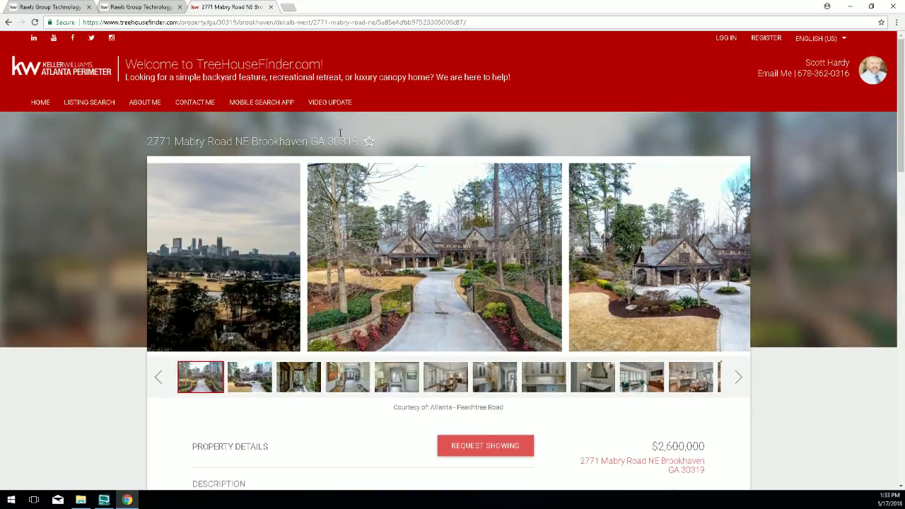
click(42, 103)
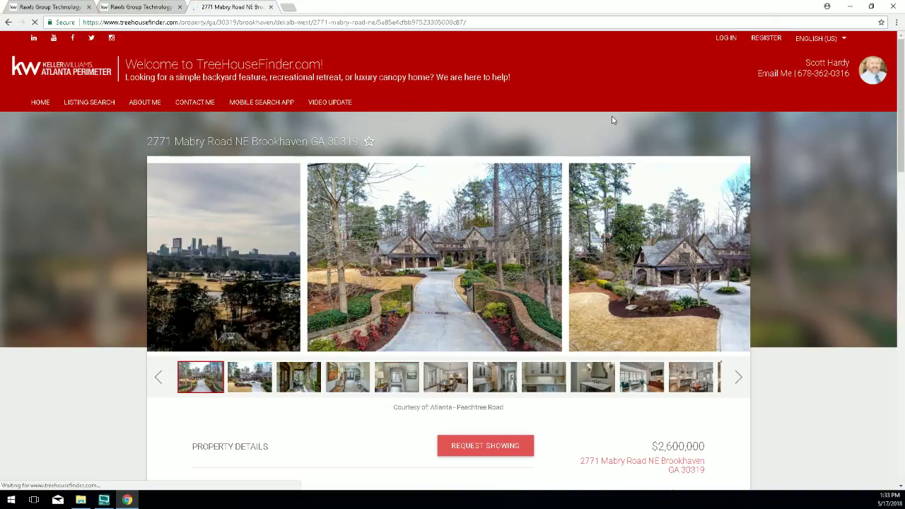
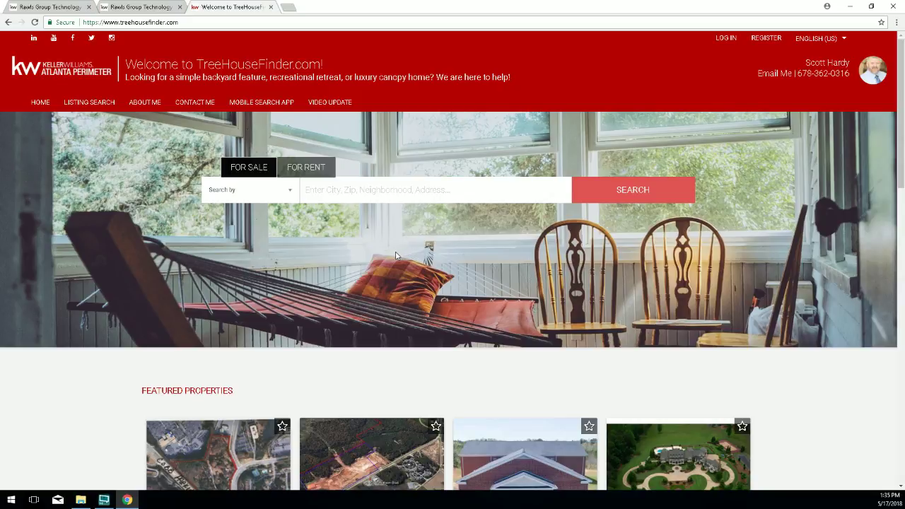
Scroll down to the four Featured Properties listings ($11,000,000 to $6,593,000) and highlight the section heading.
scroll(387, 249, down, 1)
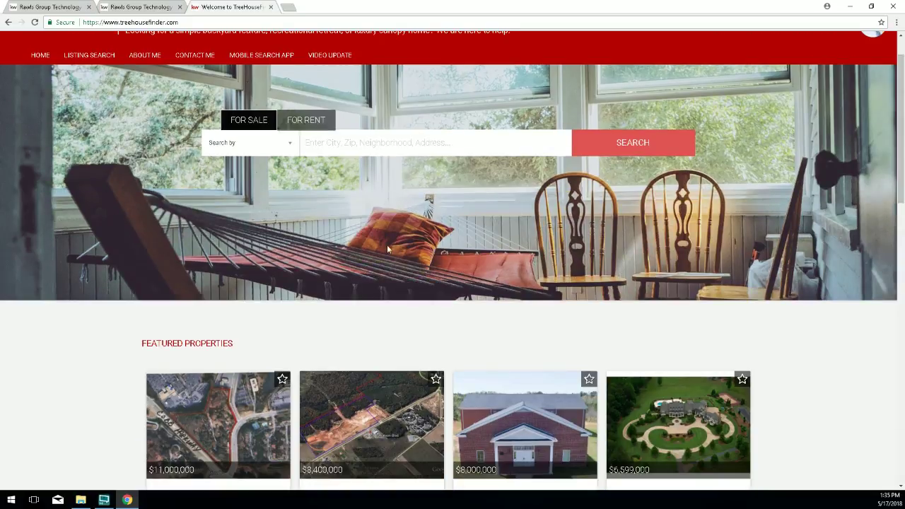
scroll(387, 249, down, 3)
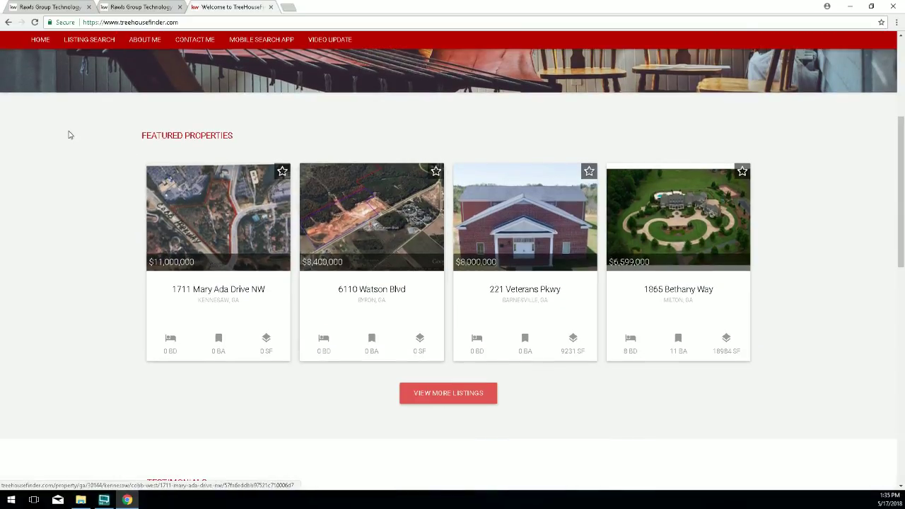
drag(140, 136, 239, 136)
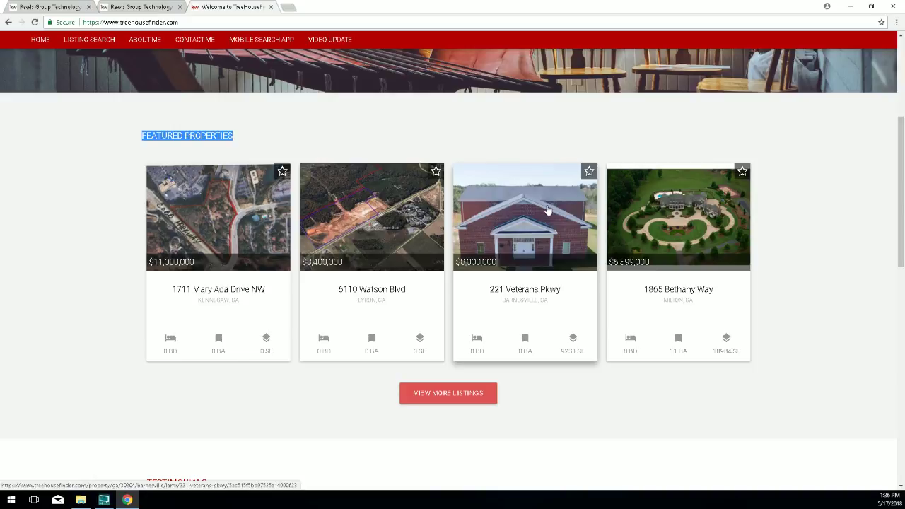
Scroll past View More Listings to the Testimonials carousel and highlight its heading.
scroll(539, 288, down, 2)
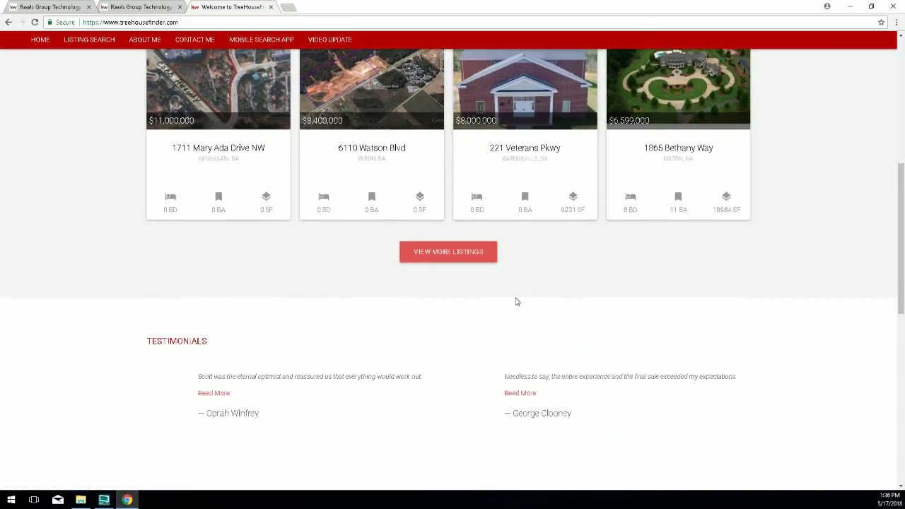
scroll(517, 302, down, 2)
scroll(198, 254, down, 1)
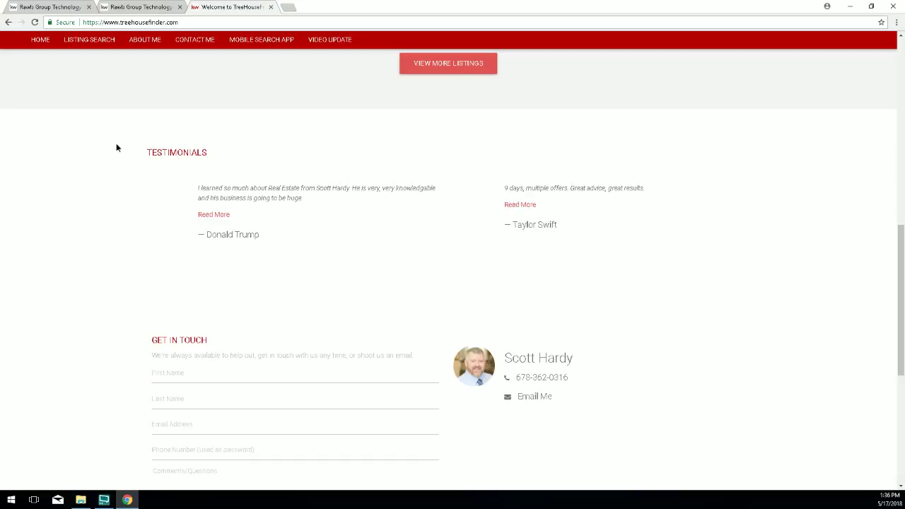
drag(145, 152, 219, 155)
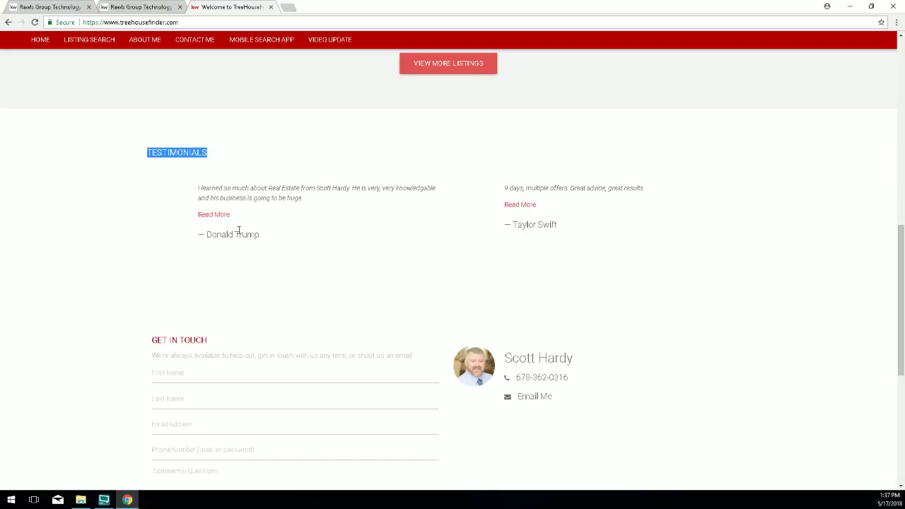
click(222, 215)
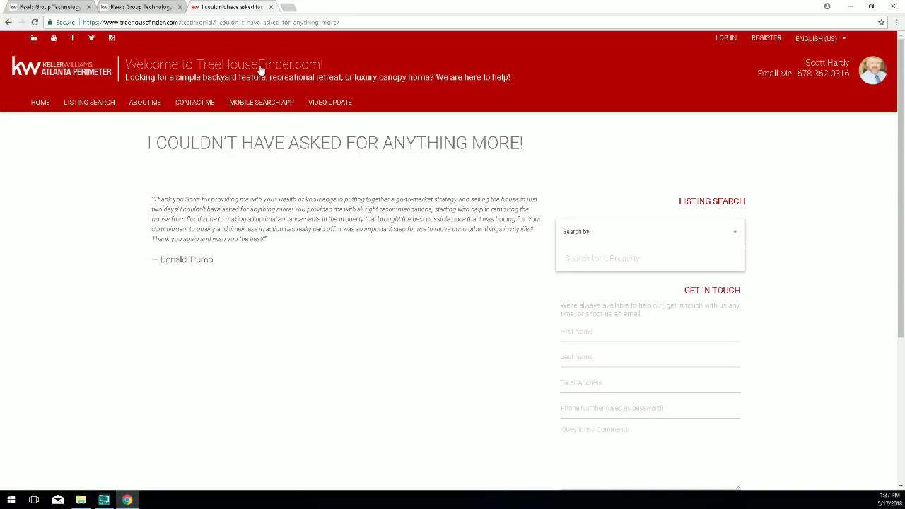
click(10, 25)
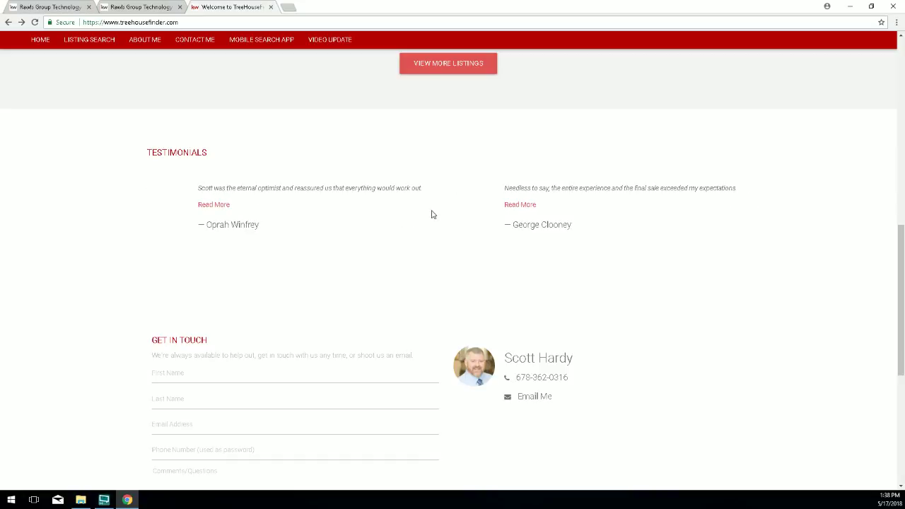
Highlight the Get in Touch contact section, then clear the highlight.
scroll(317, 290, down, 1)
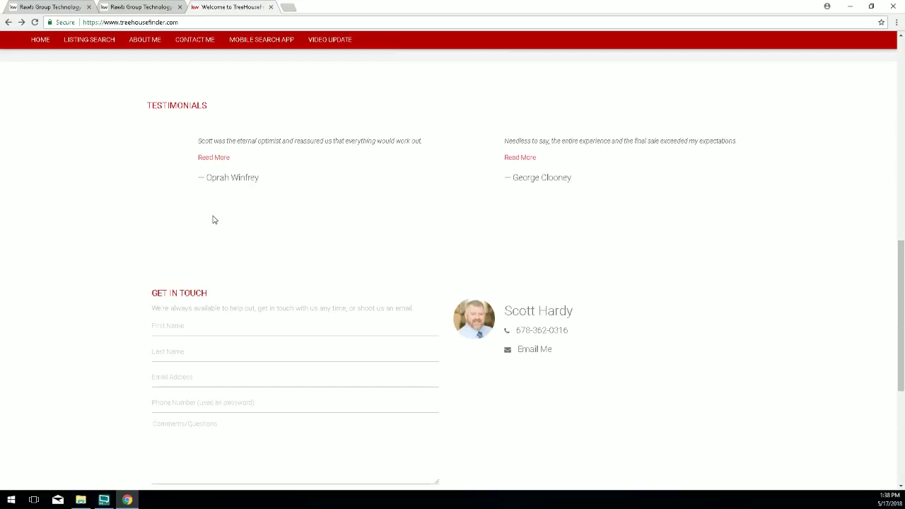
scroll(216, 223, down, 1)
drag(160, 219, 686, 395)
click(637, 343)
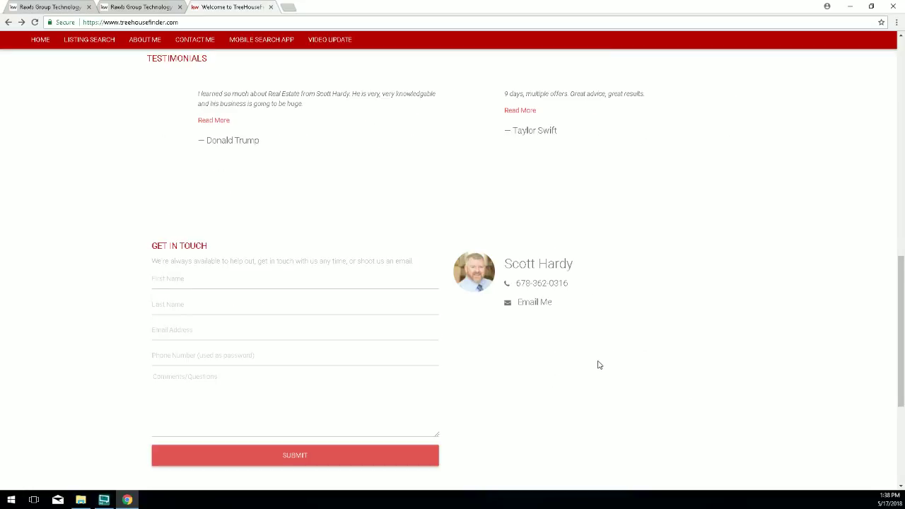
Highlight the footer badge logos and contact details, then open the linked Keller Williams Facebook page.
scroll(599, 364, down, 1)
scroll(599, 365, down, 4)
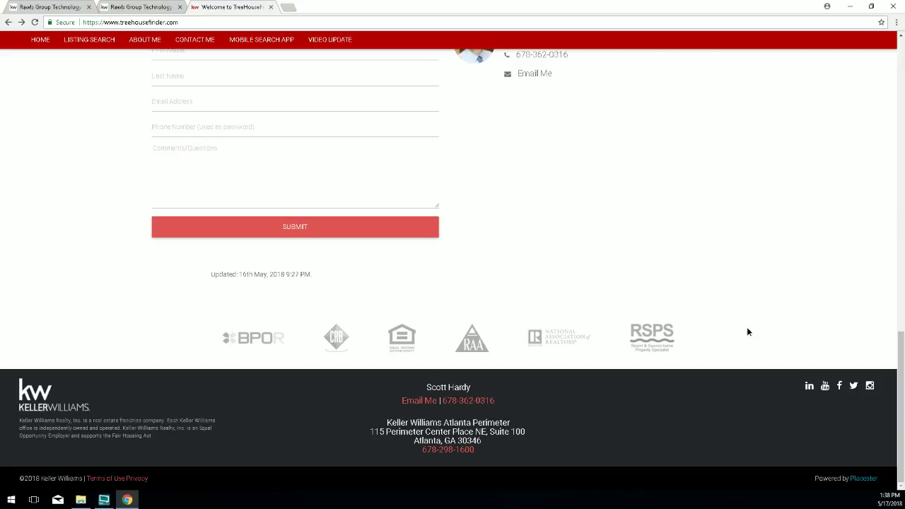
mouse_move(747, 330)
mouse_down()
mouse_move(587, 336)
mouse_move(266, 277)
mouse_move(216, 355)
mouse_move(438, 388)
mouse_move(535, 330)
mouse_move(243, 318)
mouse_move(410, 354)
mouse_move(648, 349)
mouse_move(731, 330)
mouse_up()
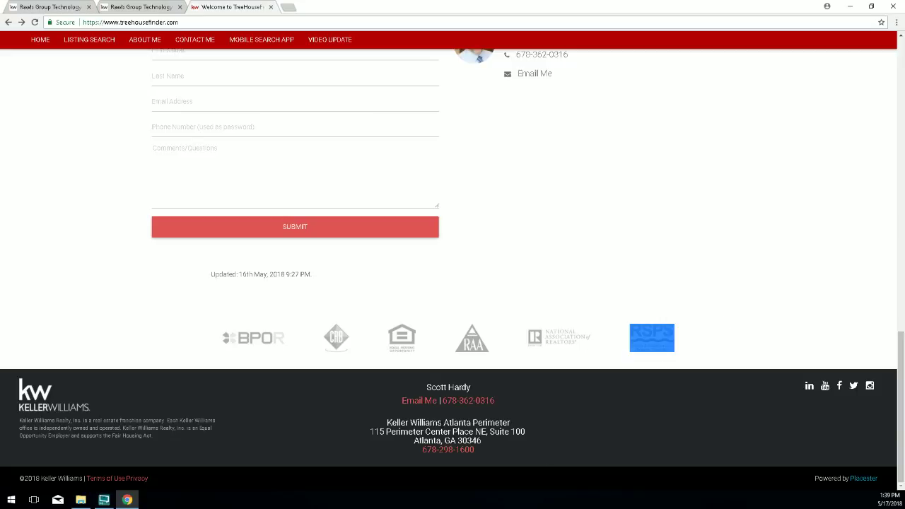
drag(305, 386, 546, 484)
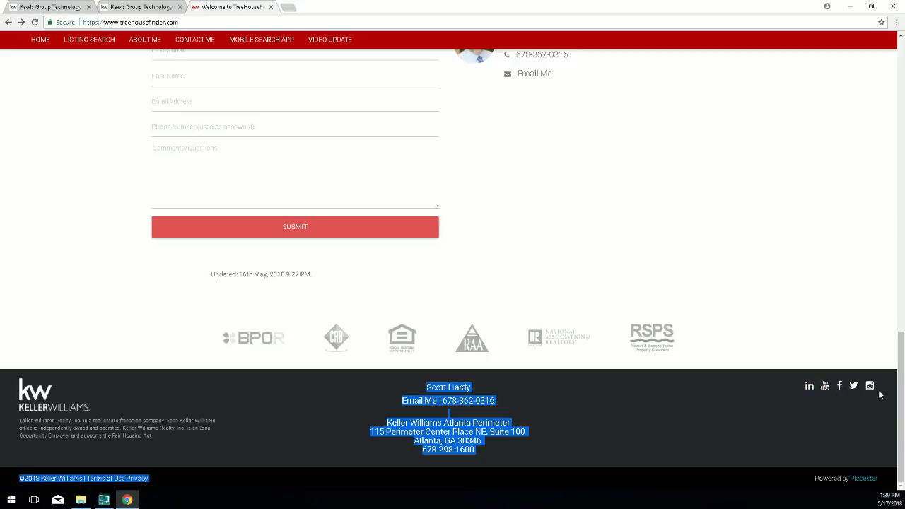
click(838, 386)
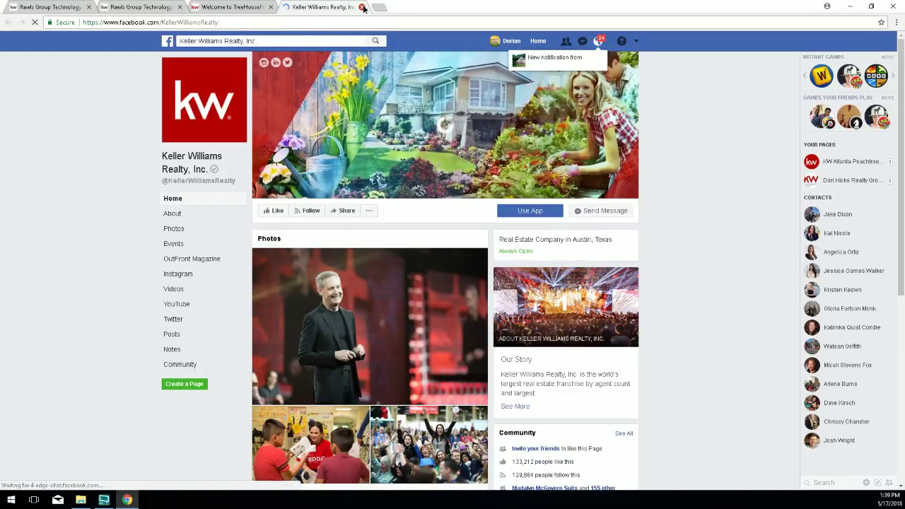
Close the Keller Williams Facebook tab and return to the top of the TreeHouseFinder home page.
click(362, 7)
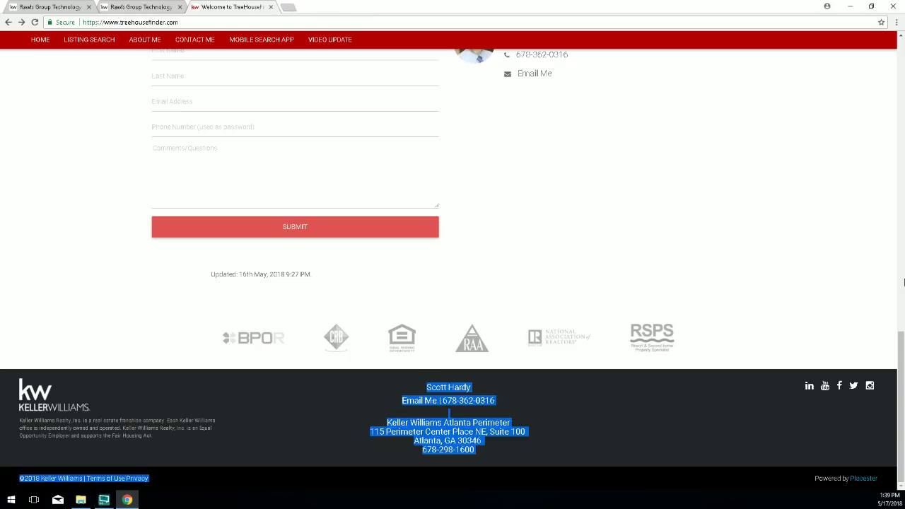
drag(897, 345, 872, 48)
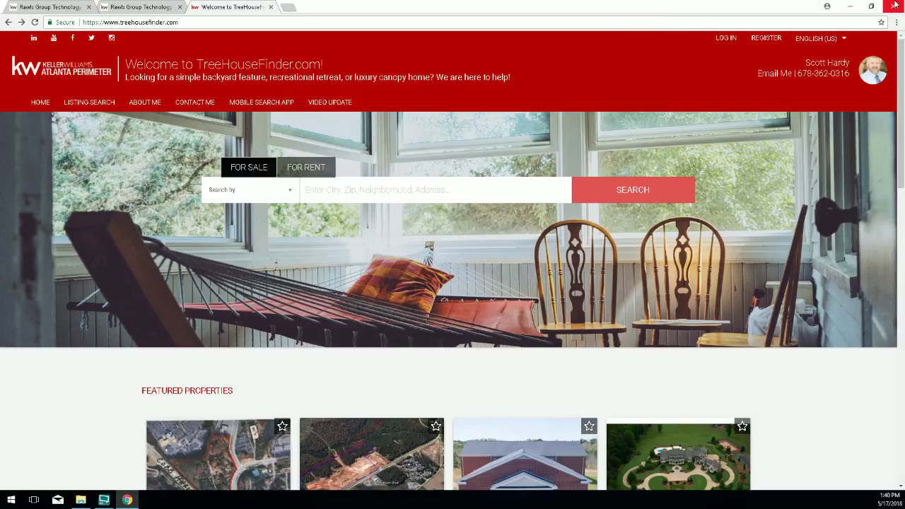
click(872, 6)
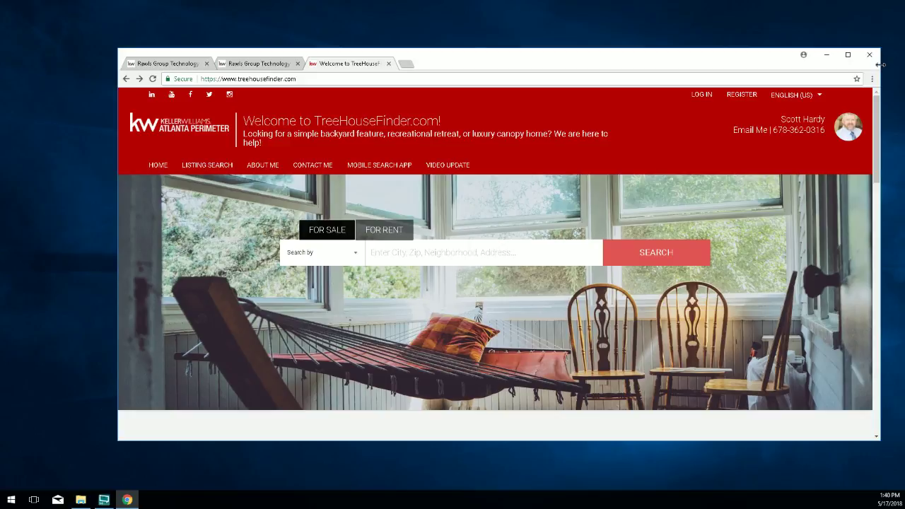
drag(880, 67, 345, 128)
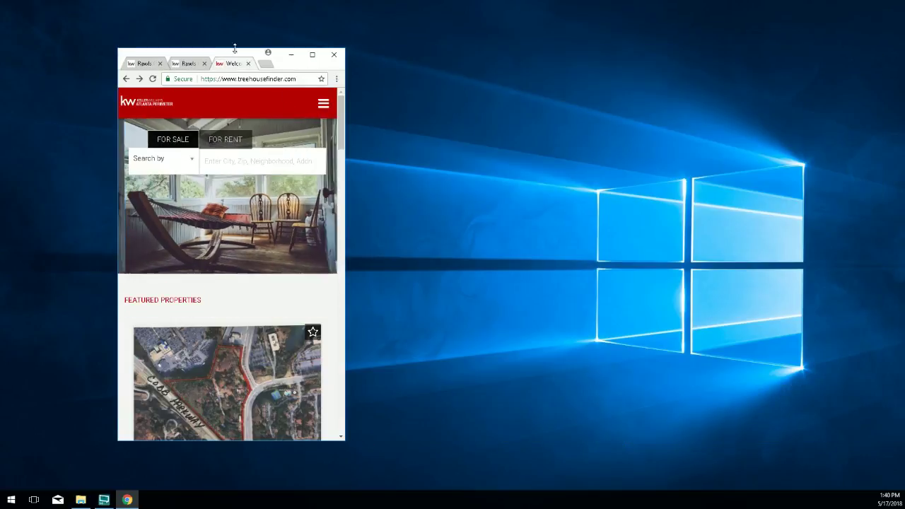
drag(244, 54, 432, 20)
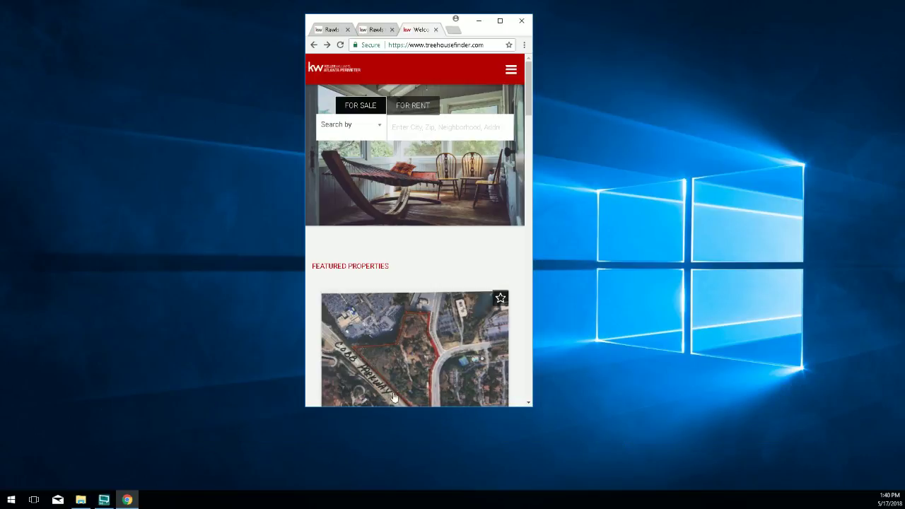
drag(414, 409, 416, 458)
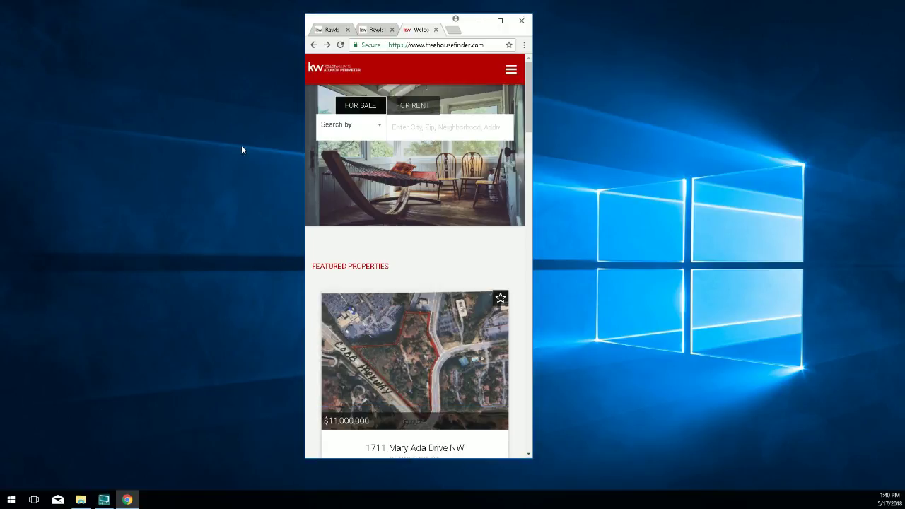
drag(390, 458, 420, 389)
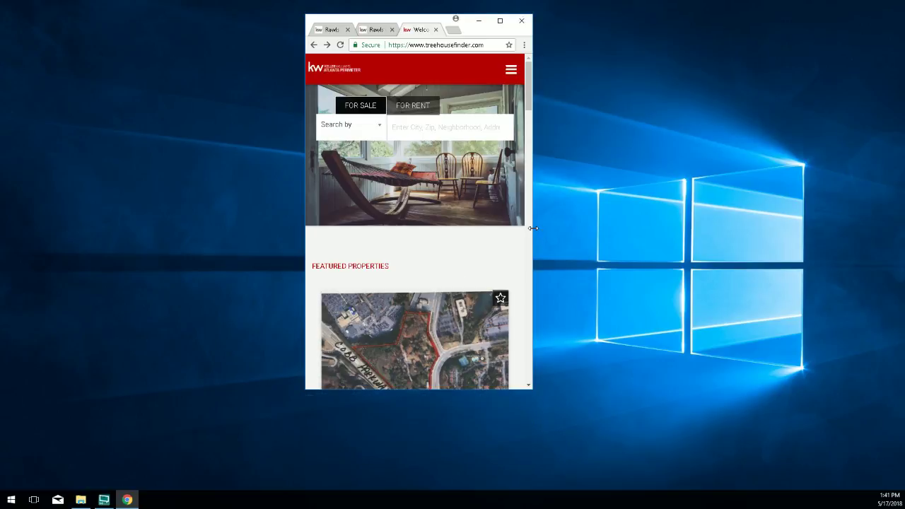
drag(534, 229, 535, 229)
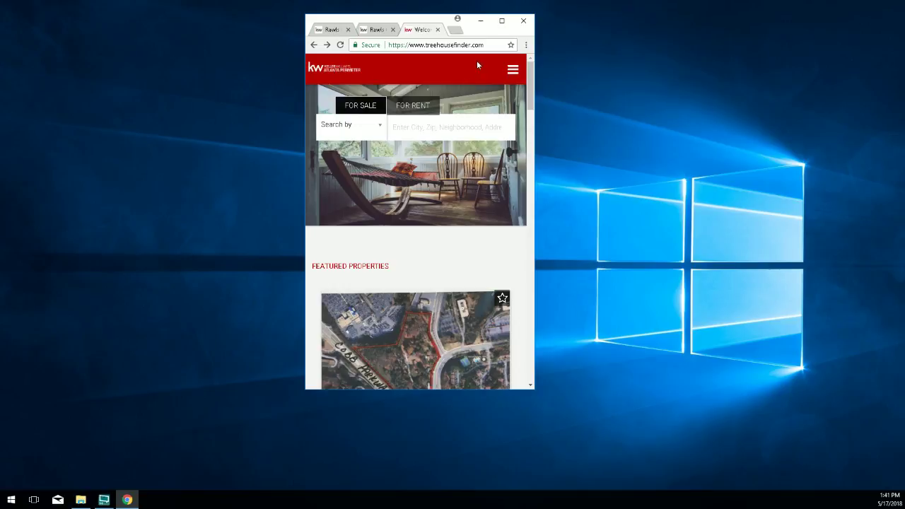
click(513, 70)
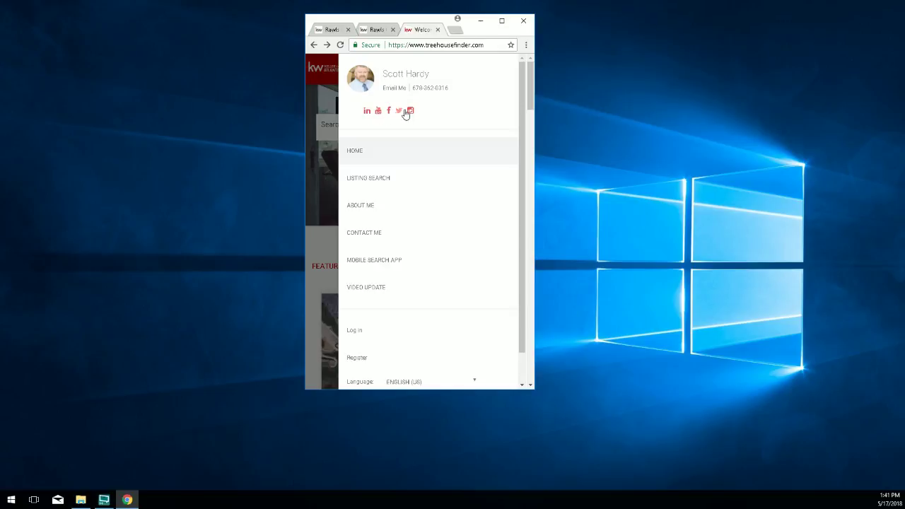
click(320, 81)
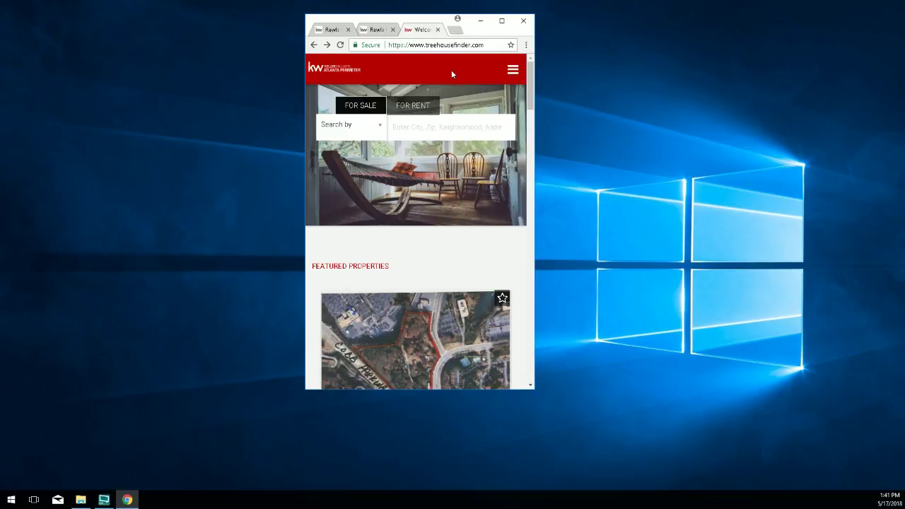
click(510, 70)
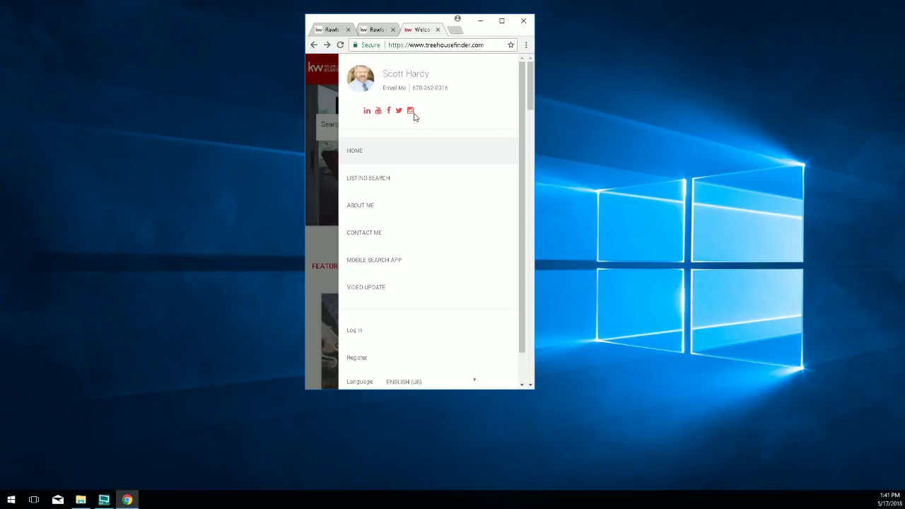
click(319, 83)
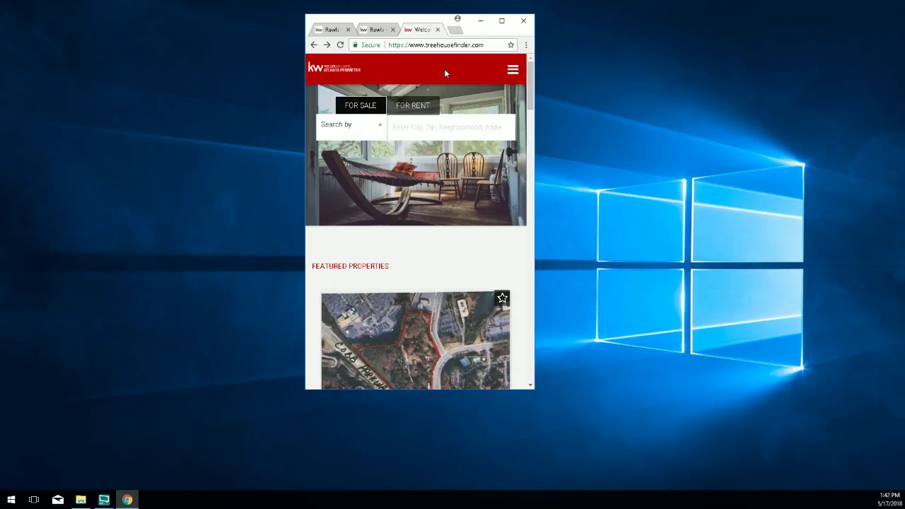
click(511, 70)
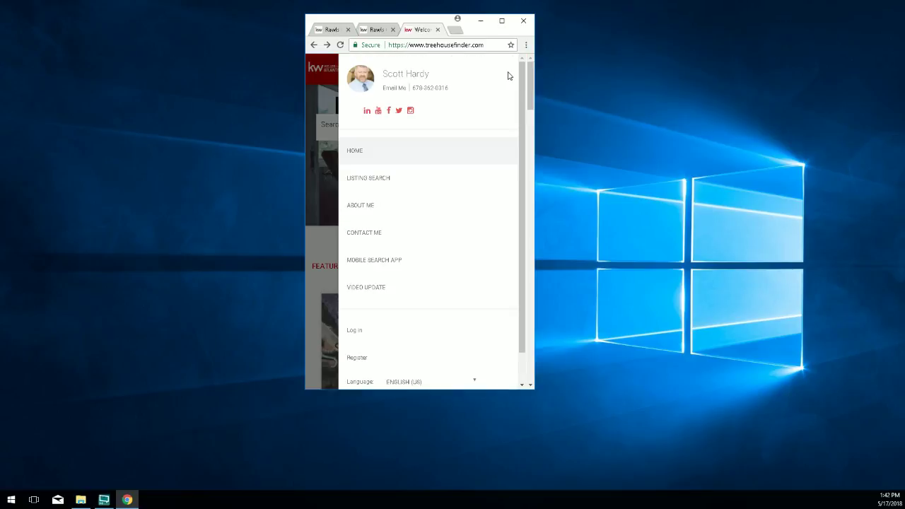
click(317, 85)
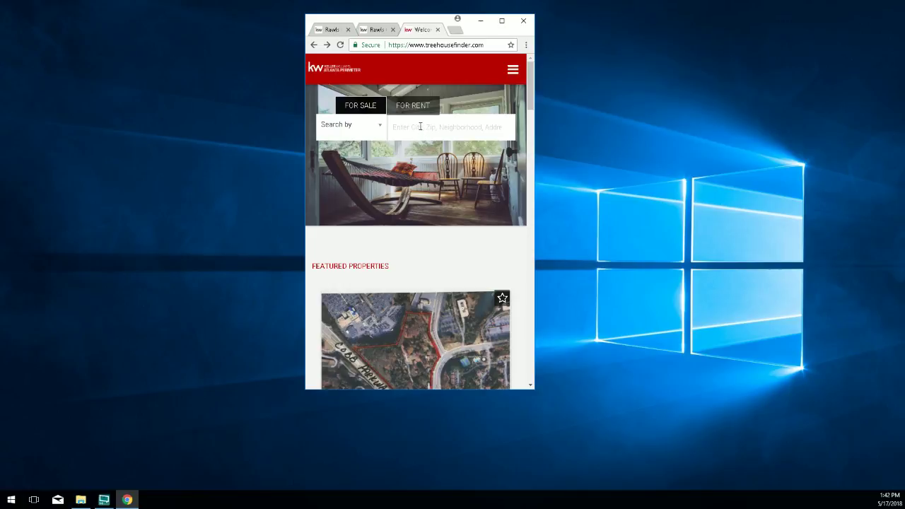
scroll(432, 271, down, 3)
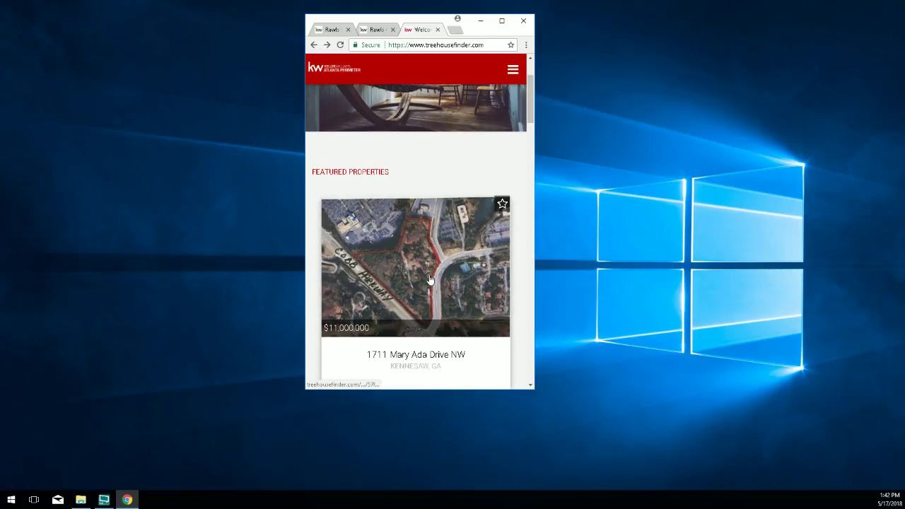
scroll(417, 270, down, 3)
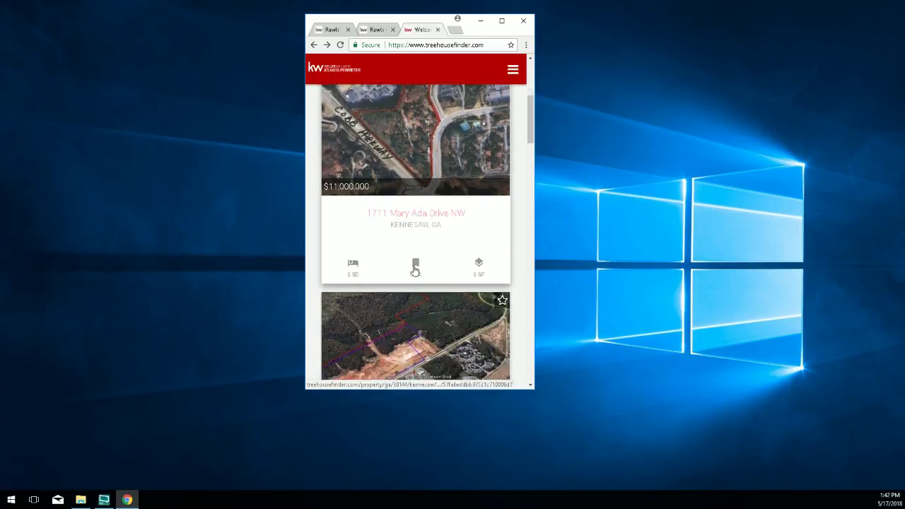
scroll(414, 270, down, 4)
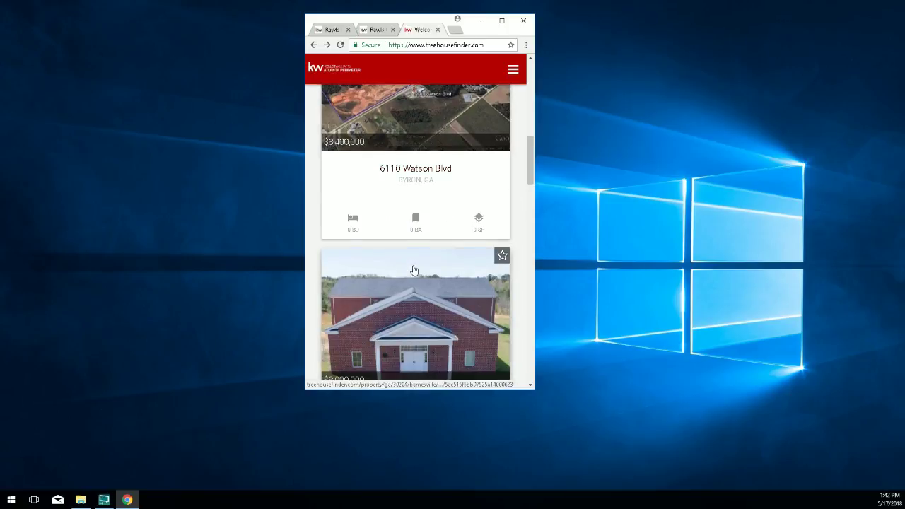
scroll(415, 271, down, 3)
scroll(396, 268, up, 4)
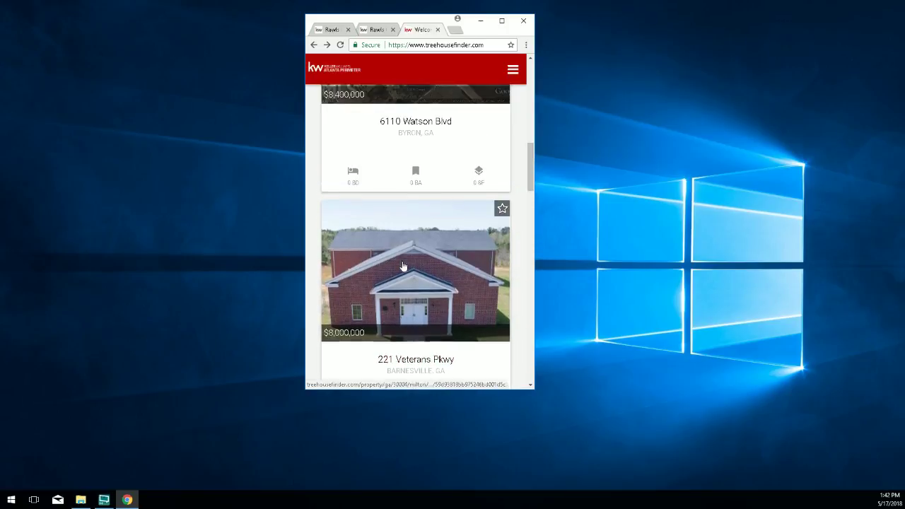
scroll(405, 265, up, 5)
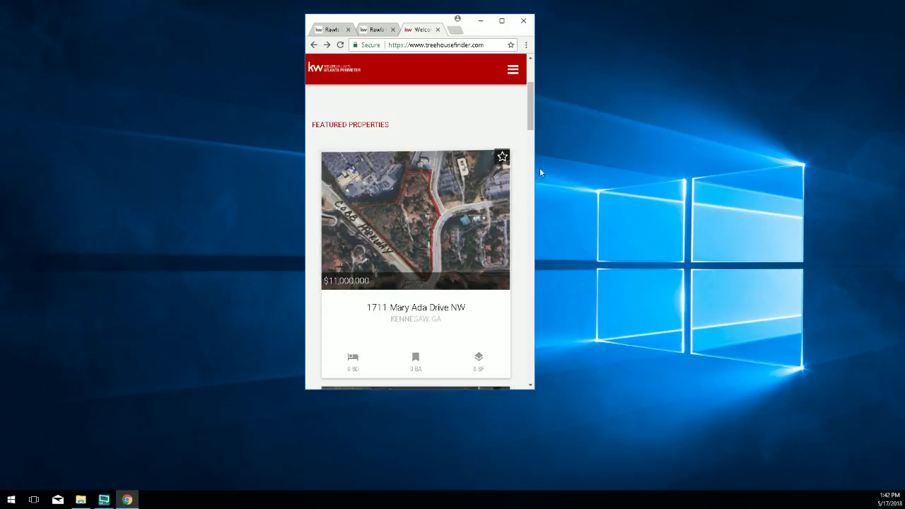
Resize the Chrome window so the listings show two per row, and scroll through that layout.
drag(534, 149, 811, 173)
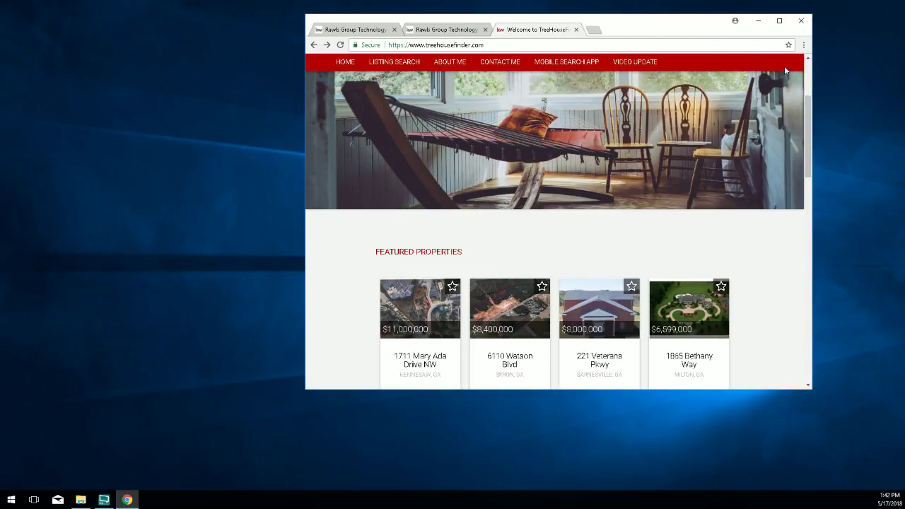
drag(811, 73, 757, 73)
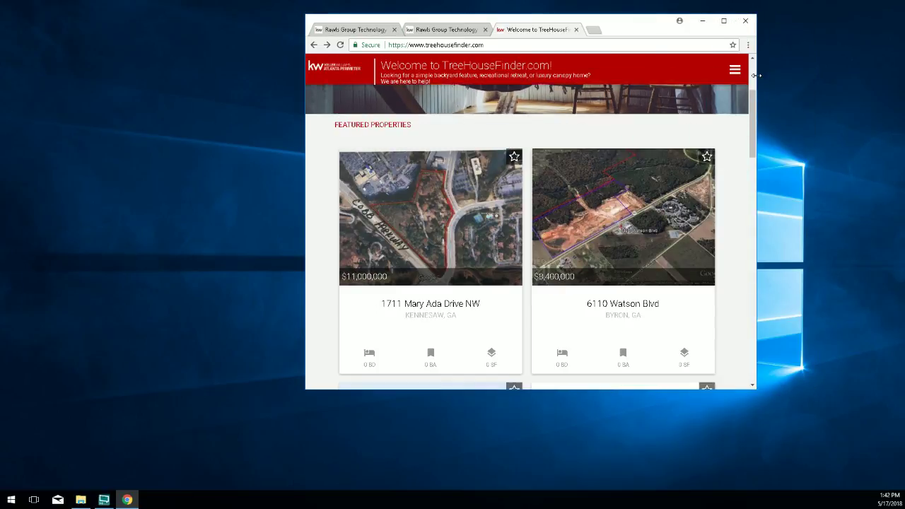
scroll(541, 196, up, 1)
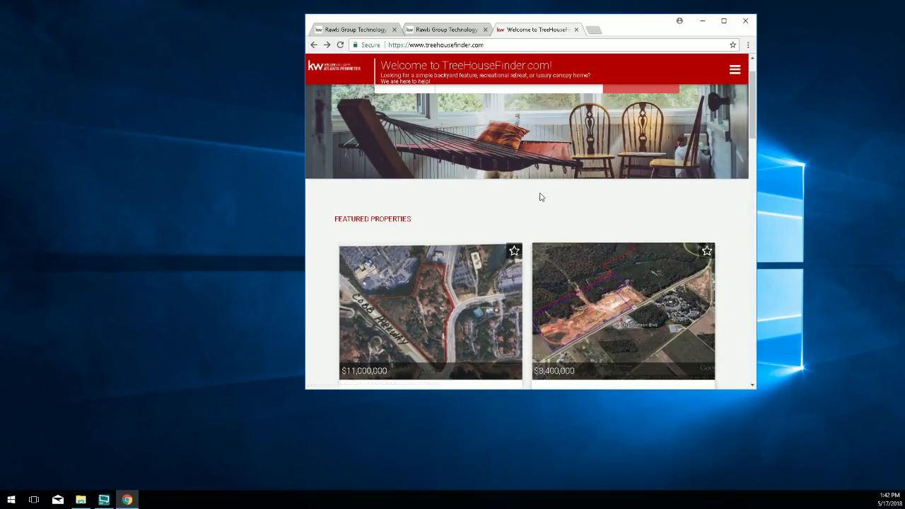
scroll(542, 202, down, 3)
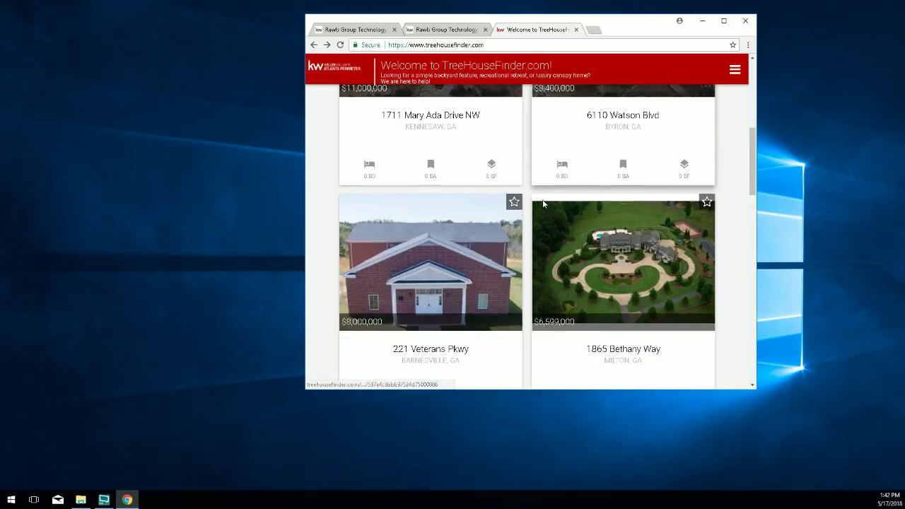
scroll(545, 207, down, 5)
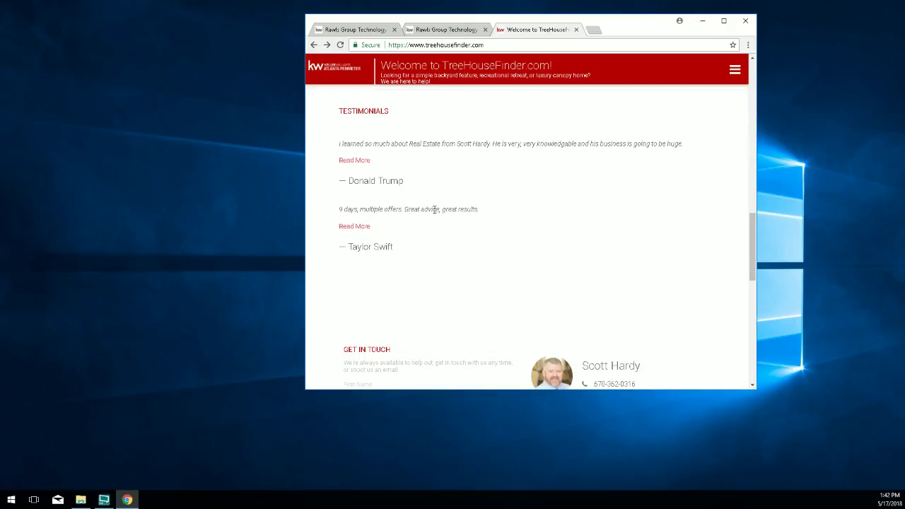
scroll(521, 219, down, 2)
scroll(522, 219, down, 2)
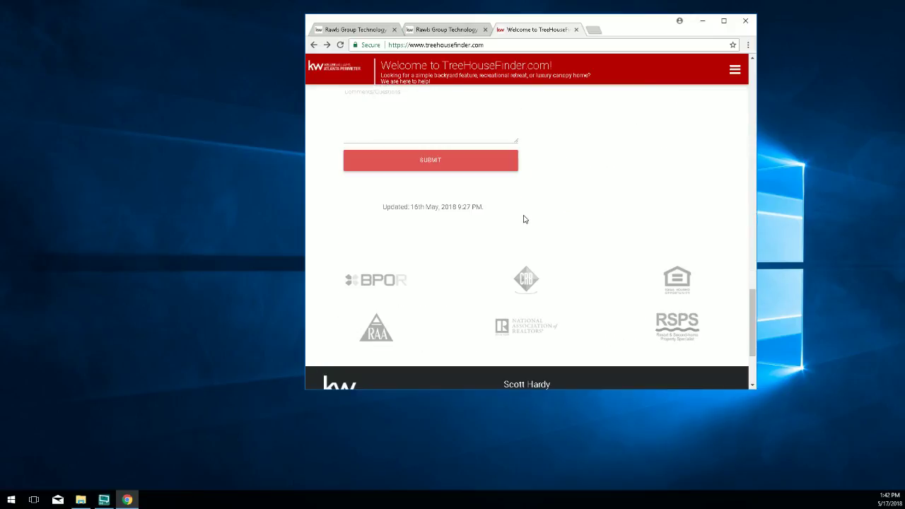
Maximize the window to restore the full desktop layout and return to the top of the page.
click(726, 22)
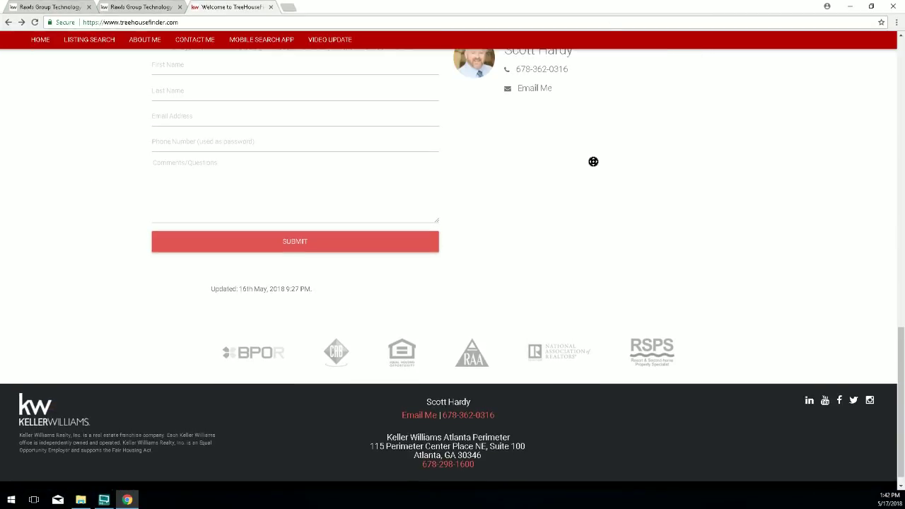
scroll(594, 160, up, 3)
scroll(785, 232, up, 2)
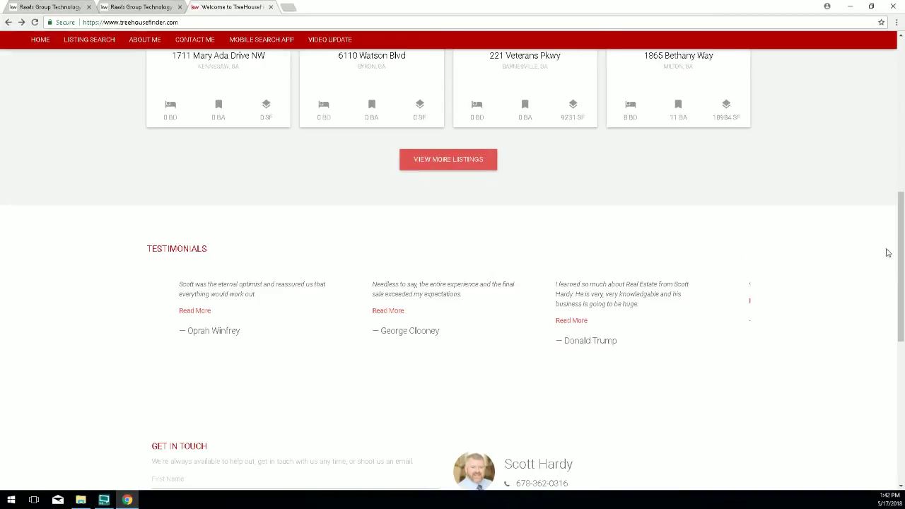
drag(900, 224, 884, 44)
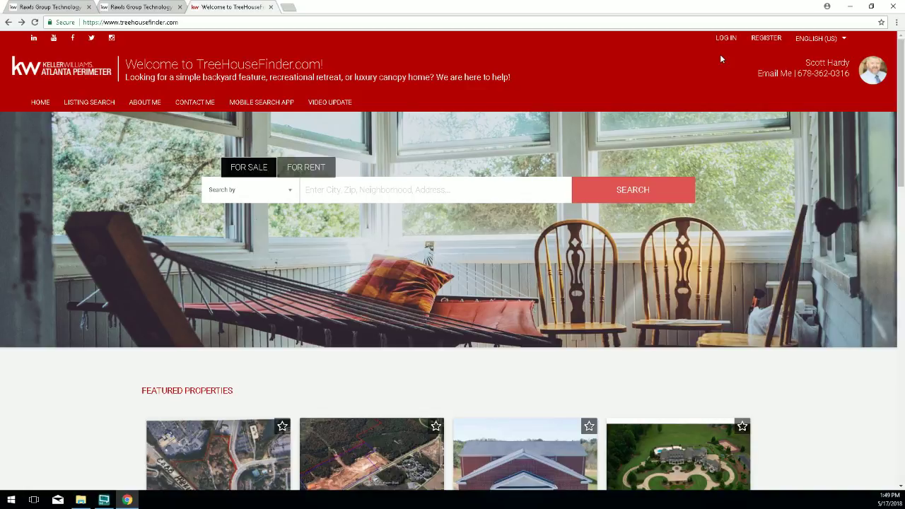
Close the duplicate Rawls Group Technology tab.
right_click(675, 93)
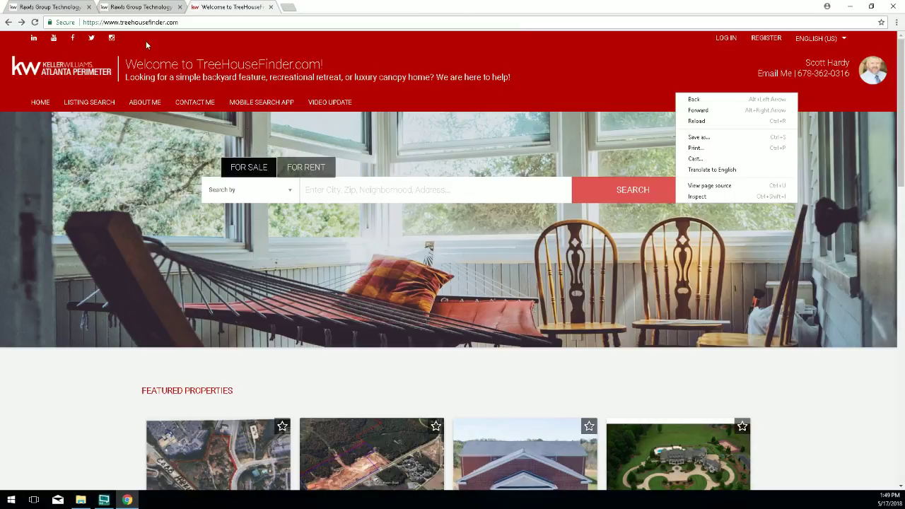
click(154, 7)
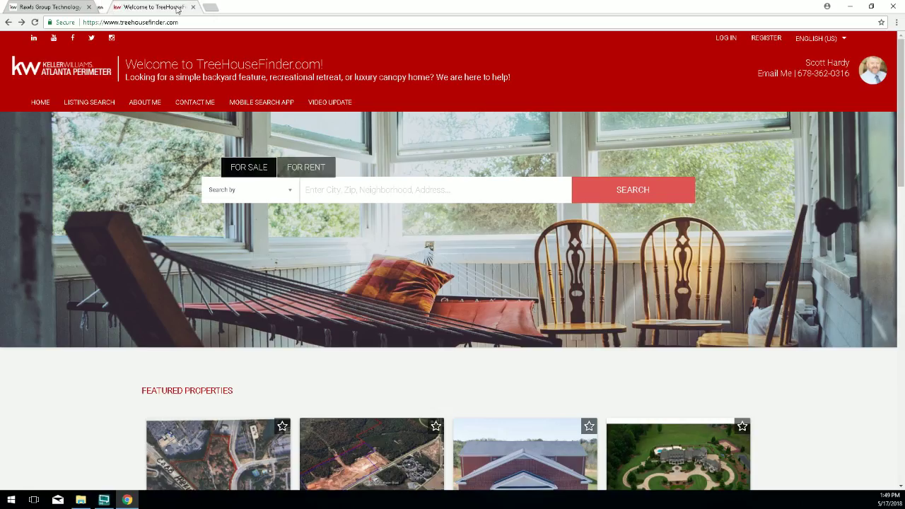
click(179, 7)
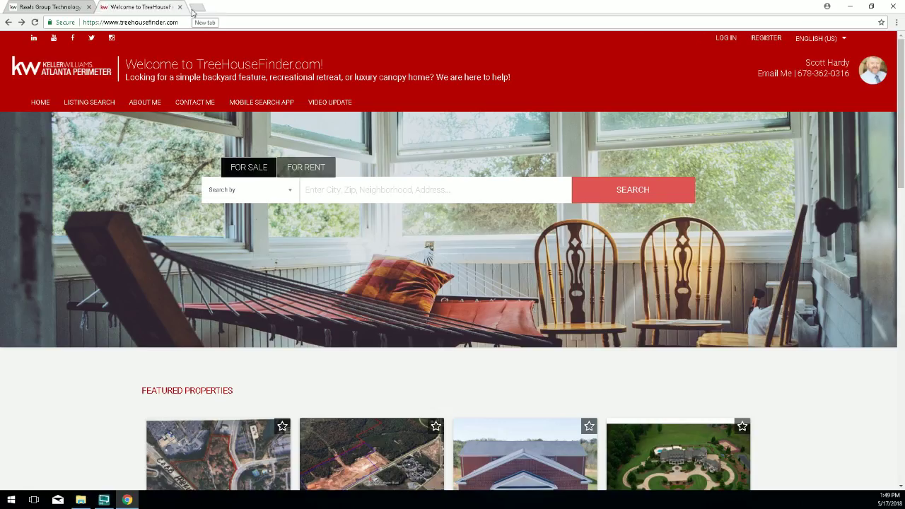
Go to mykw.kw.com in a new browser tab.
click(197, 7)
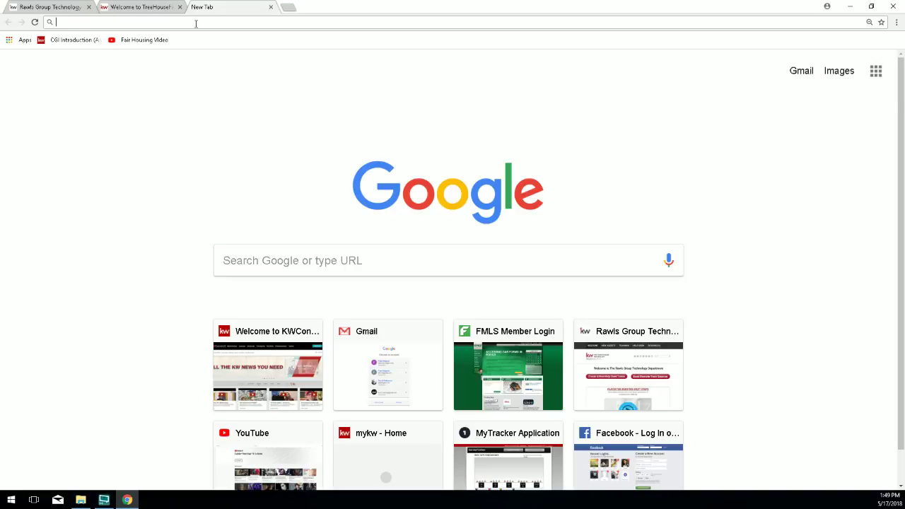
text(mykw.kw.c)
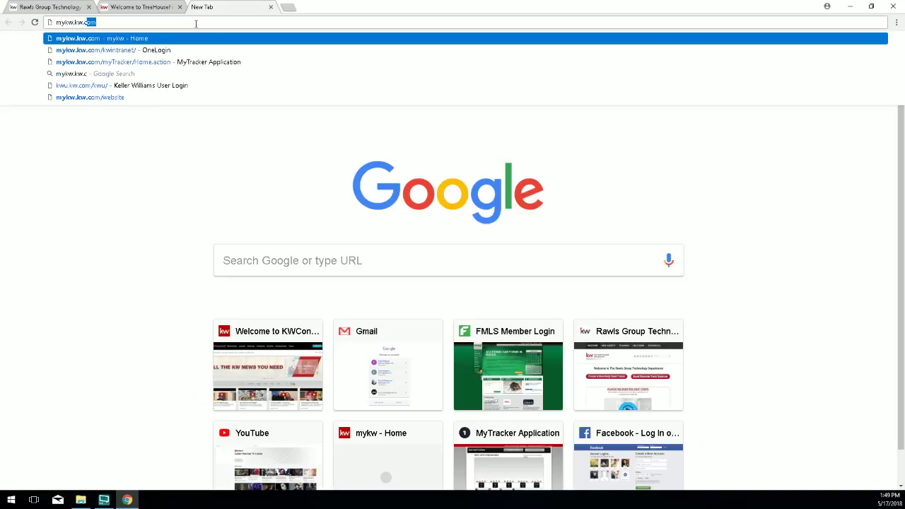
key(Return)
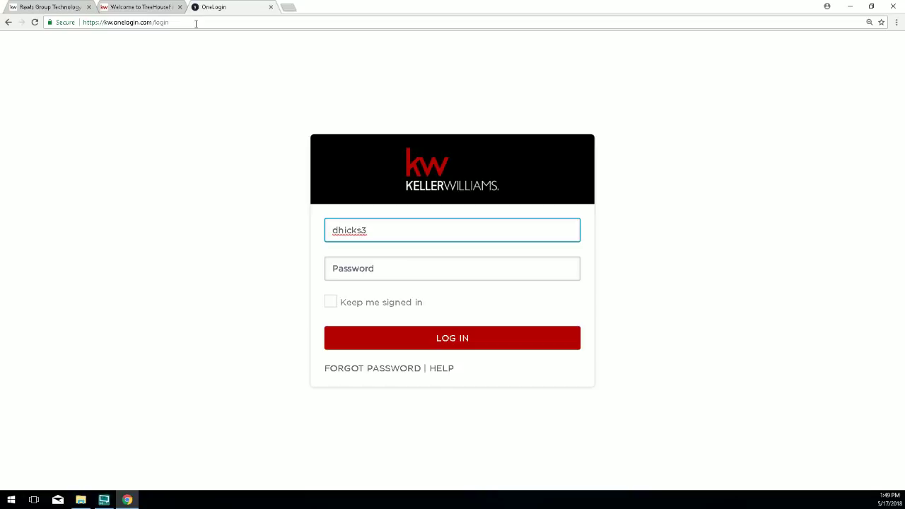
Replace the prefilled username with the agent's own username, enter the account password and log in.
drag(374, 233, 327, 234)
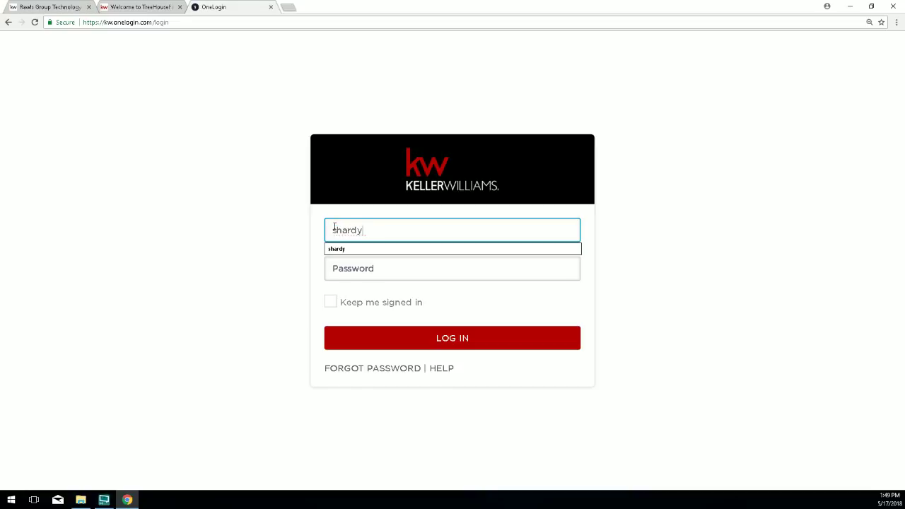
key(Tab)
text(**********)
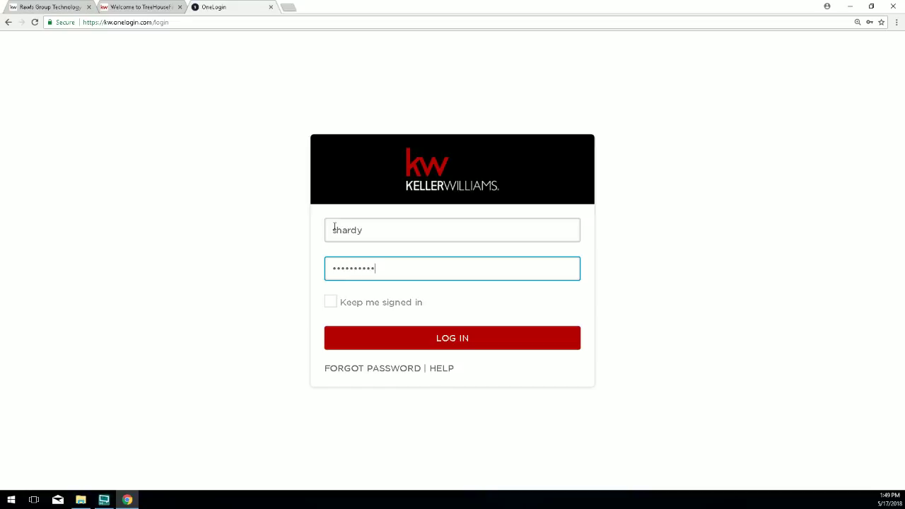
text(**)
key(Return)
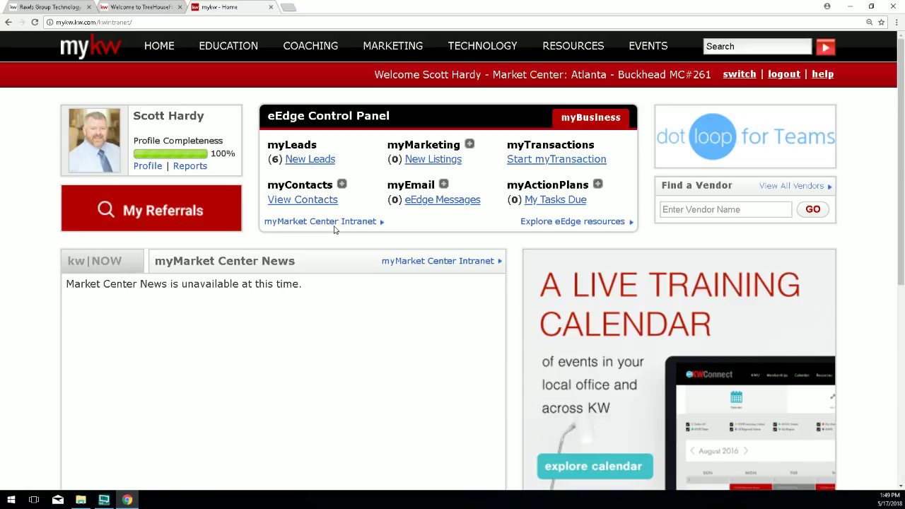
Zoom the MyKW home page out and bring up the TECHNOLOGY dropdown with KW Websites.
key(ctrl+minus)
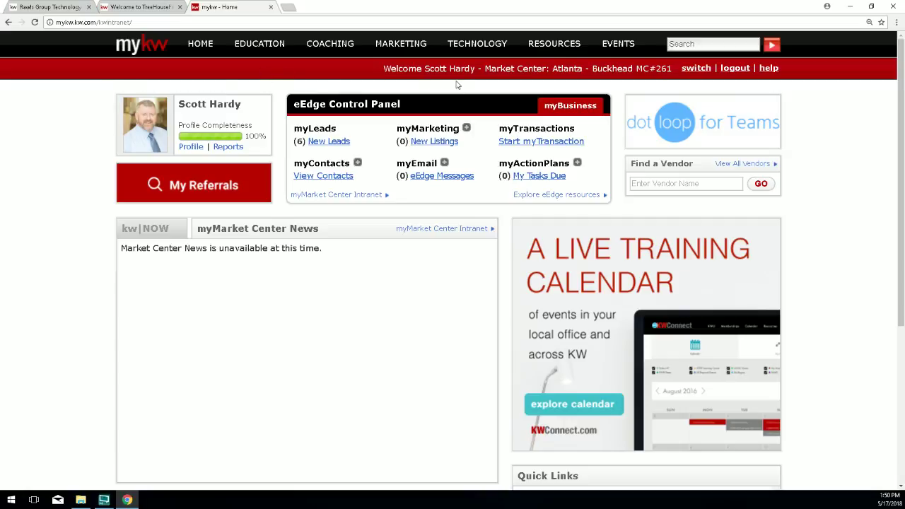
mouse_move(475, 56)
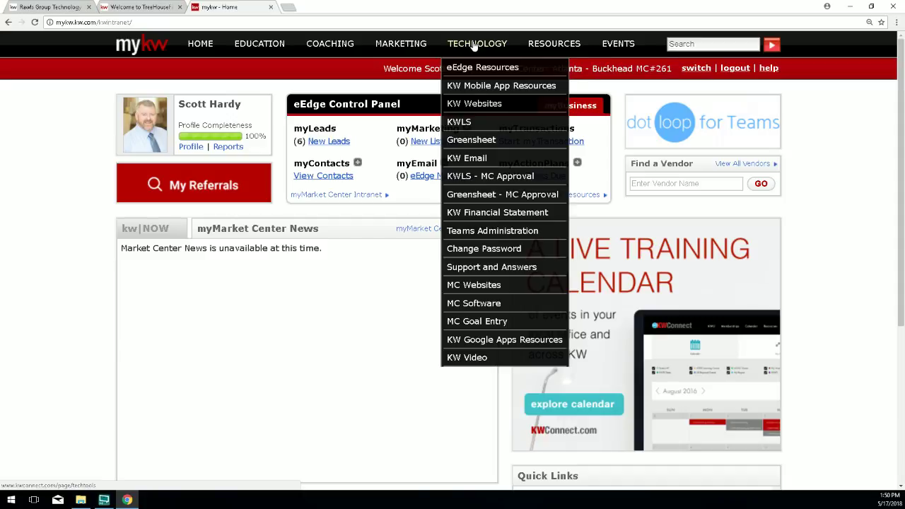
click(491, 105)
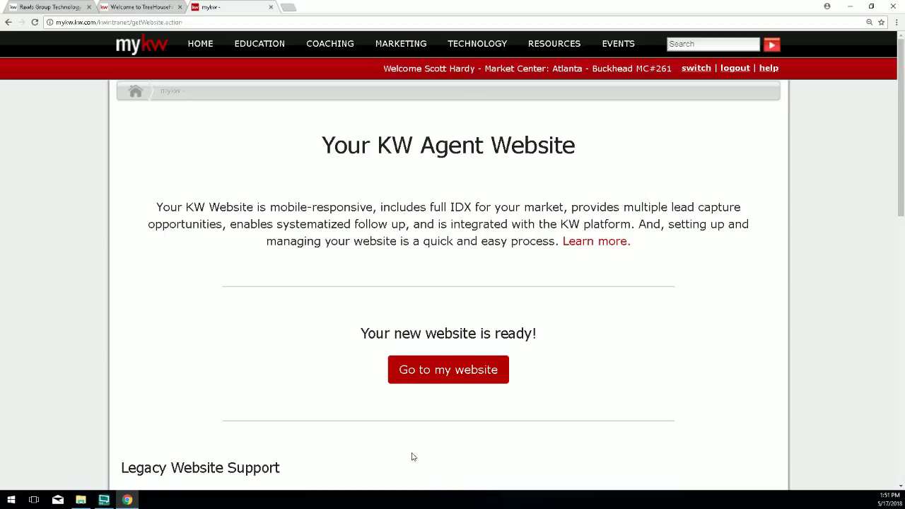
scroll(515, 322, down, 1)
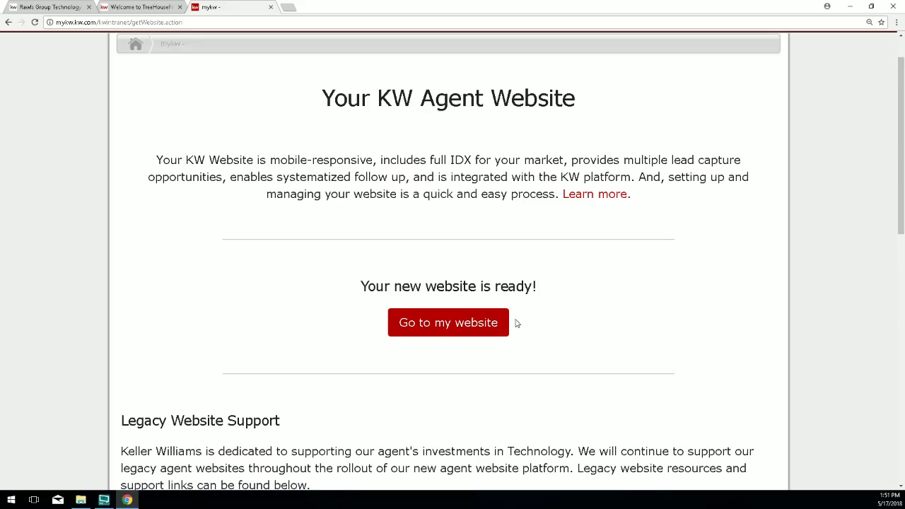
drag(549, 291, 359, 296)
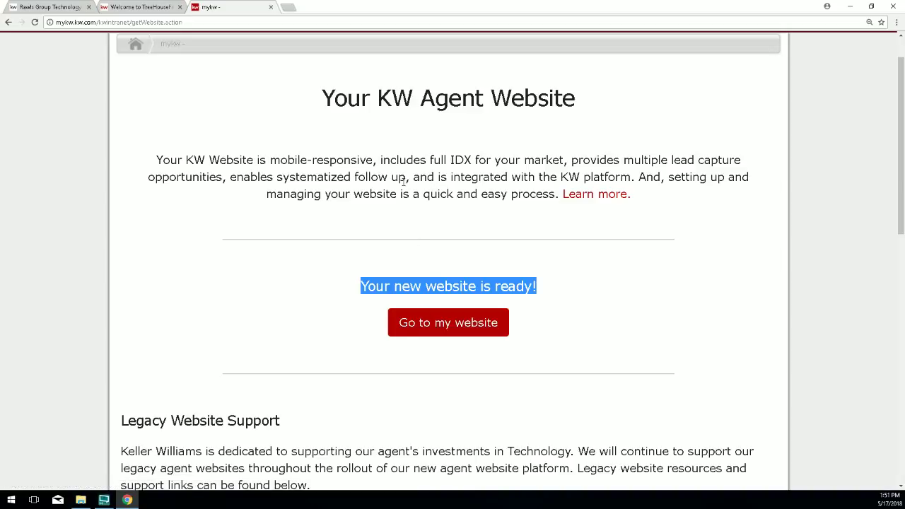
click(550, 307)
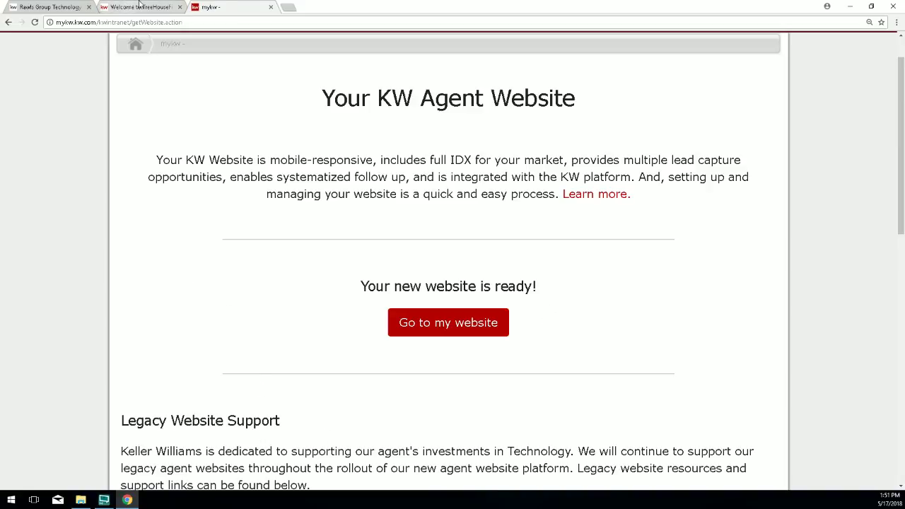
click(8, 23)
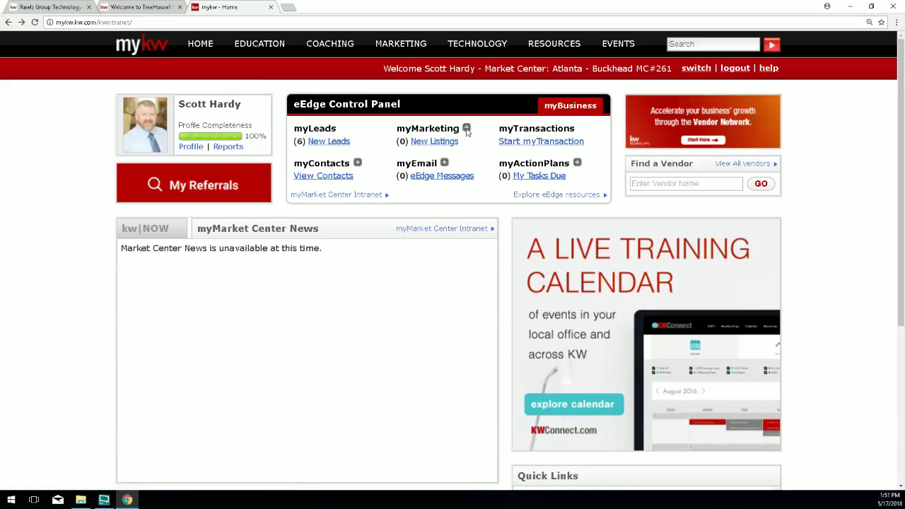
In Facilitator Files, preview the 02 IDX and 01 Full Screen - KW Website Popup images, then close the viewer.
click(81, 500)
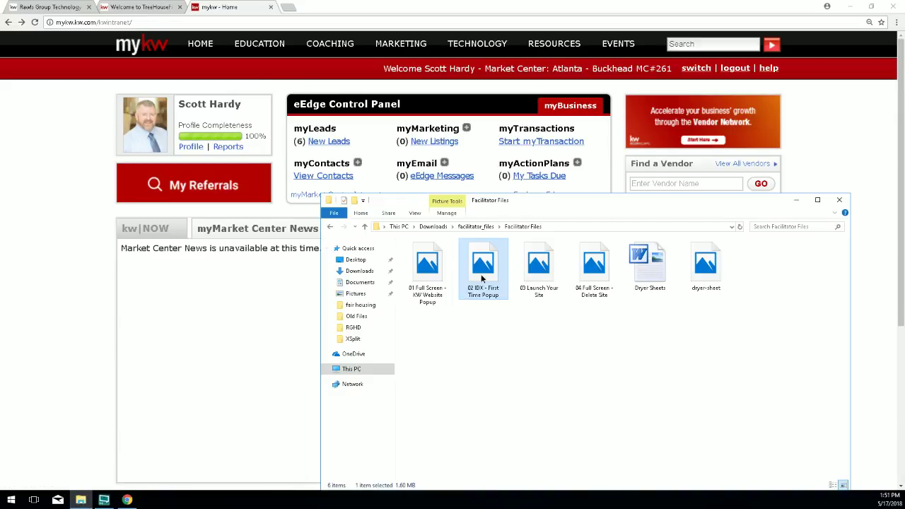
double_click(483, 280)
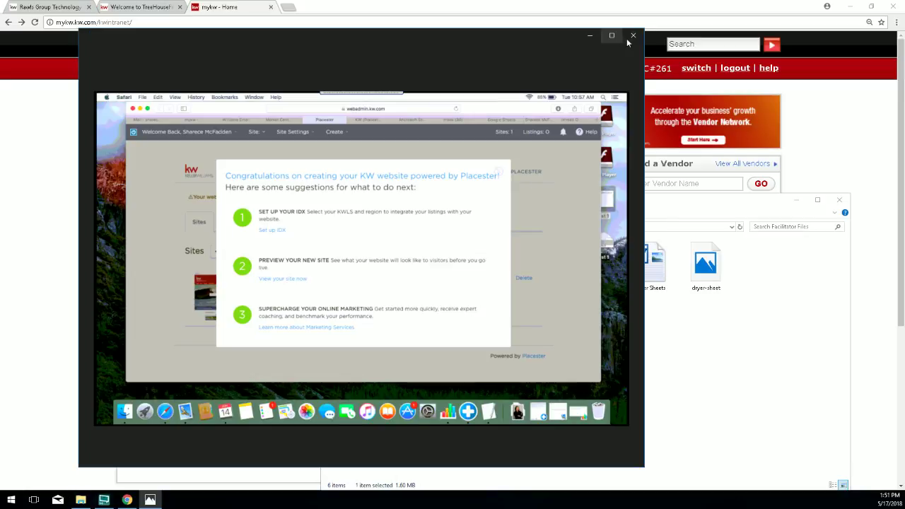
click(628, 36)
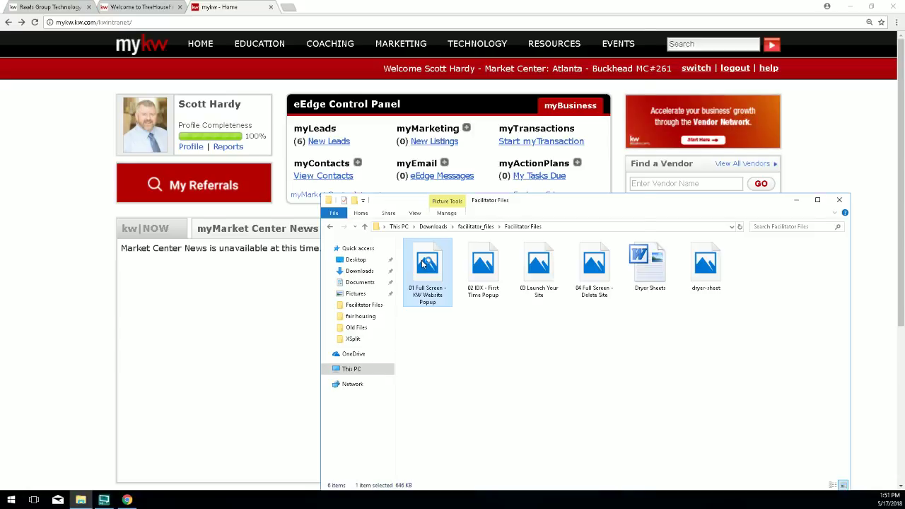
double_click(422, 262)
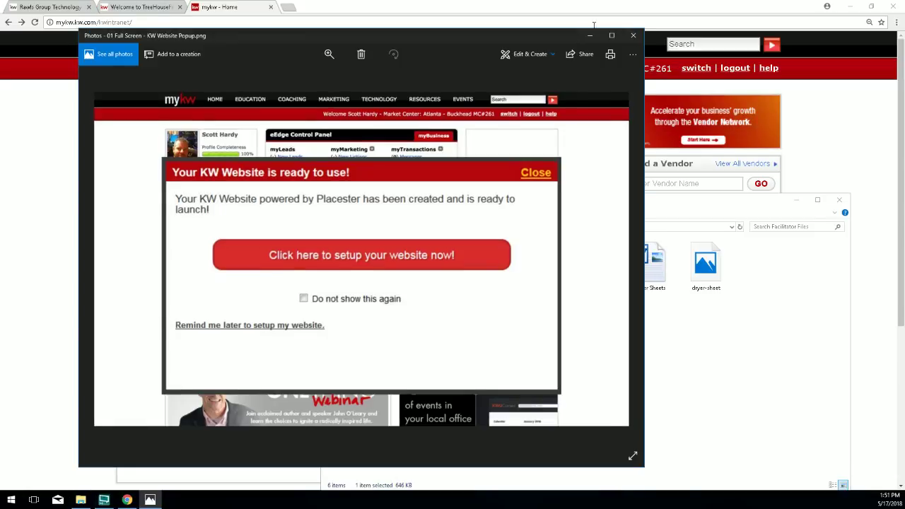
click(612, 35)
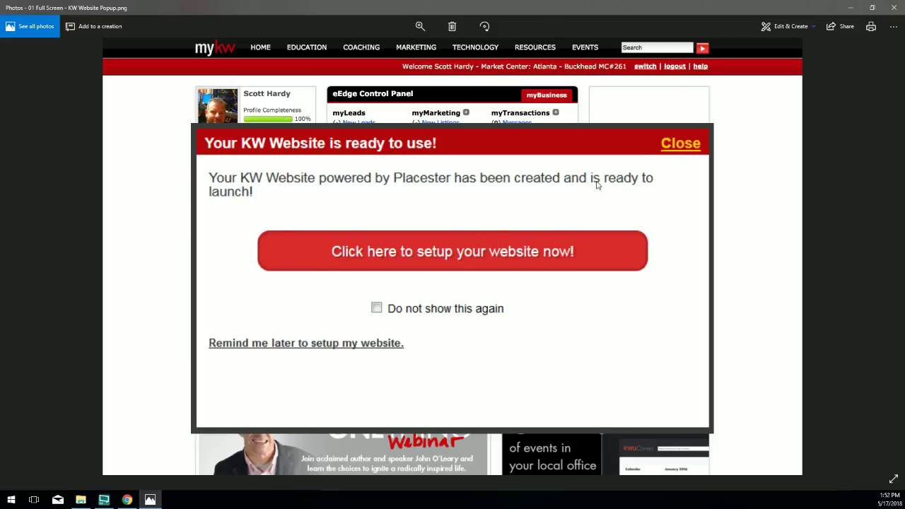
click(892, 8)
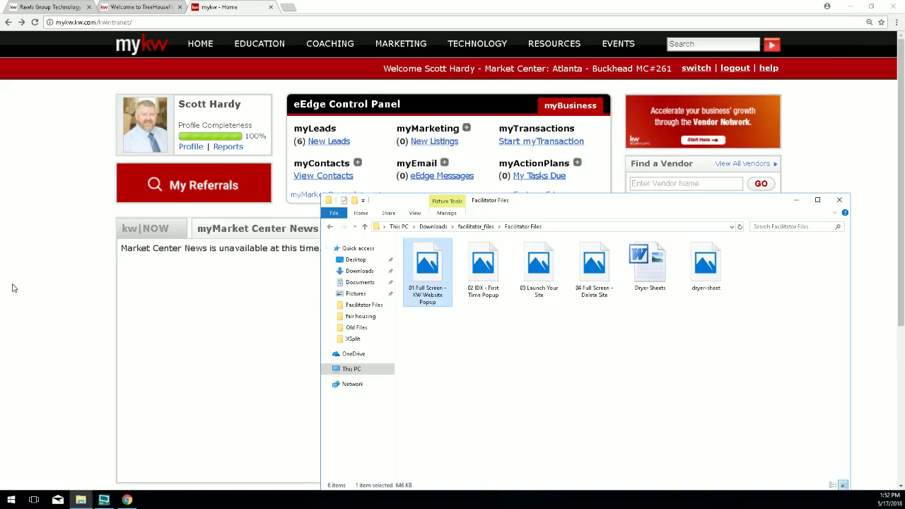
From the MyKW dashboard, open TECHNOLOGY > KW Websites, then 'Go to my website' for the Placester dashboard.
click(41, 282)
mouse_move(429, 35)
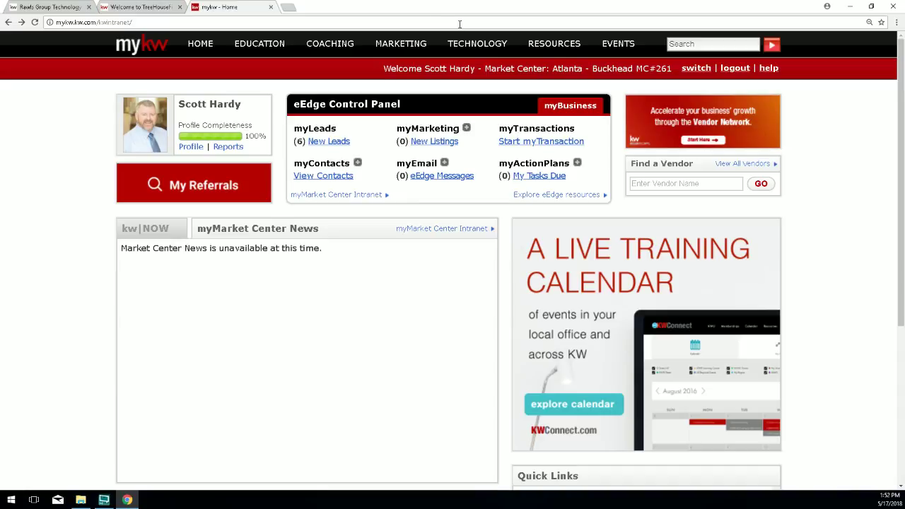
mouse_move(473, 44)
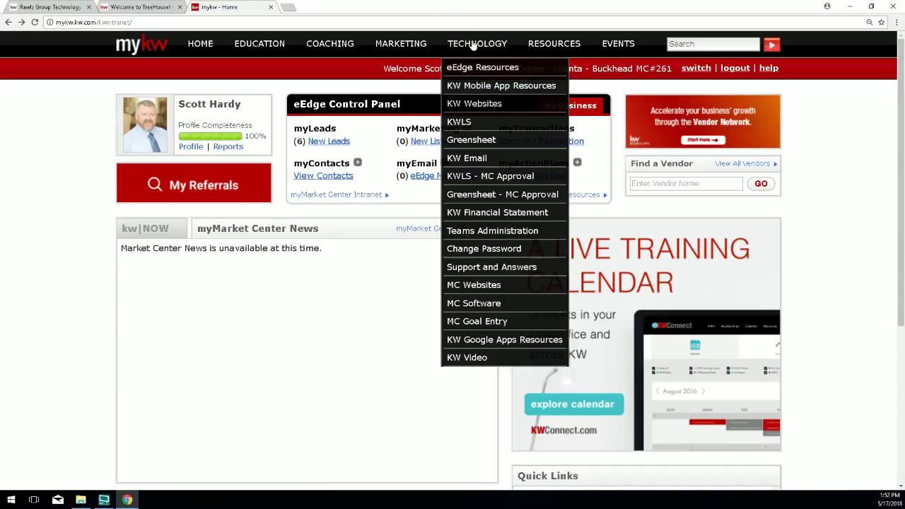
click(485, 105)
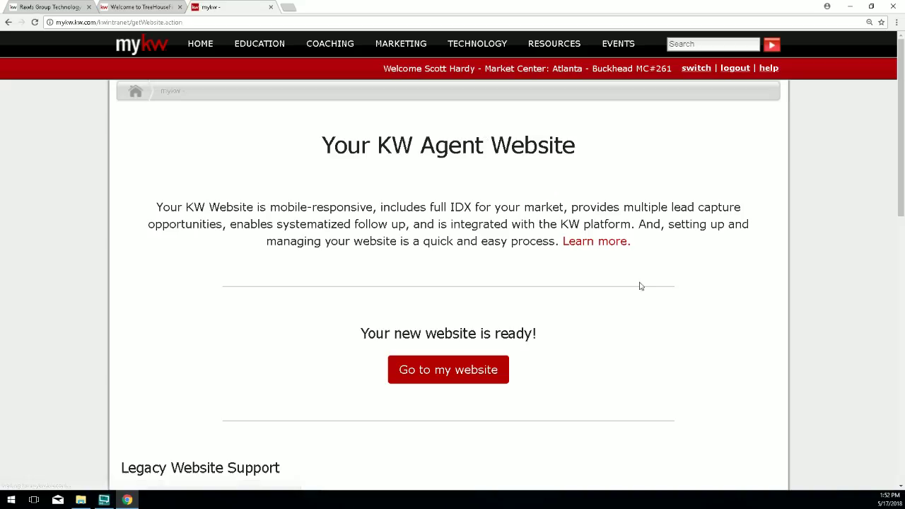
scroll(622, 332, down, 1)
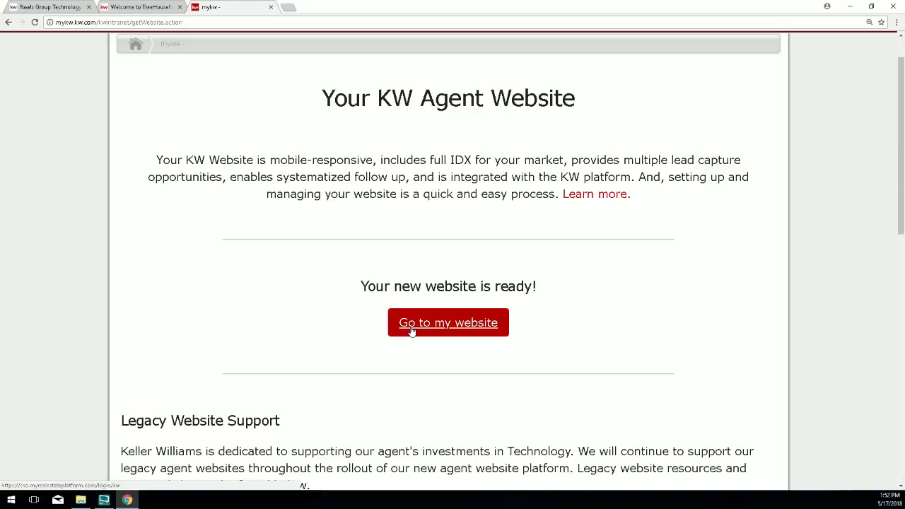
click(458, 329)
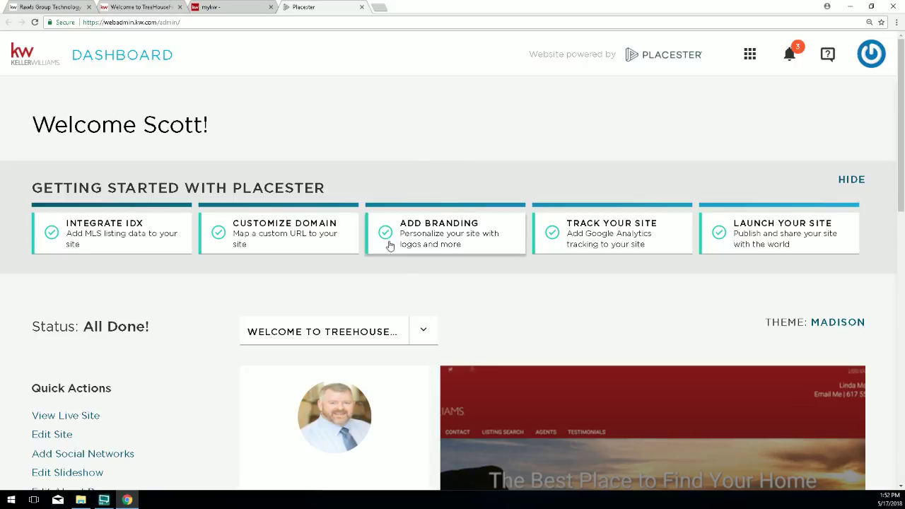
Scroll the TreeHouseFinder dashboard down to Quick Actions and choose Edit Site.
scroll(268, 184, down, 1)
scroll(143, 293, down, 1)
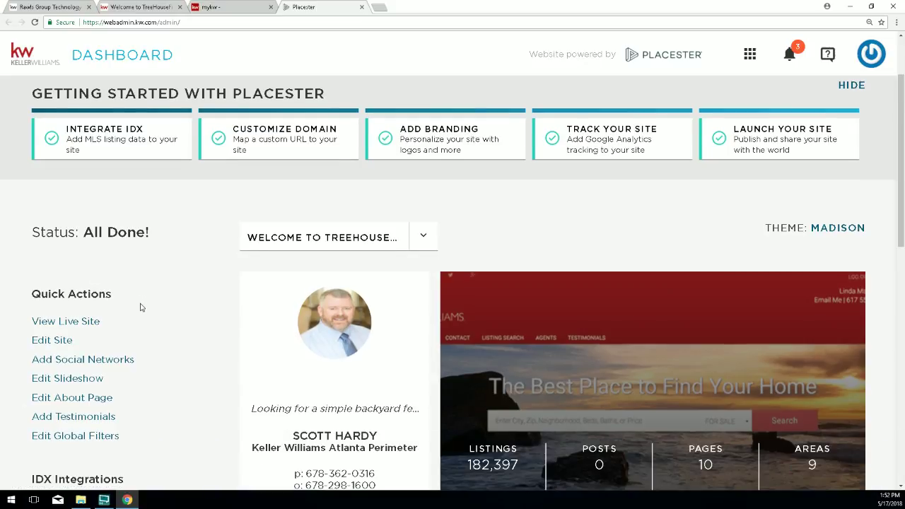
scroll(140, 307, down, 1)
drag(117, 247, 31, 247)
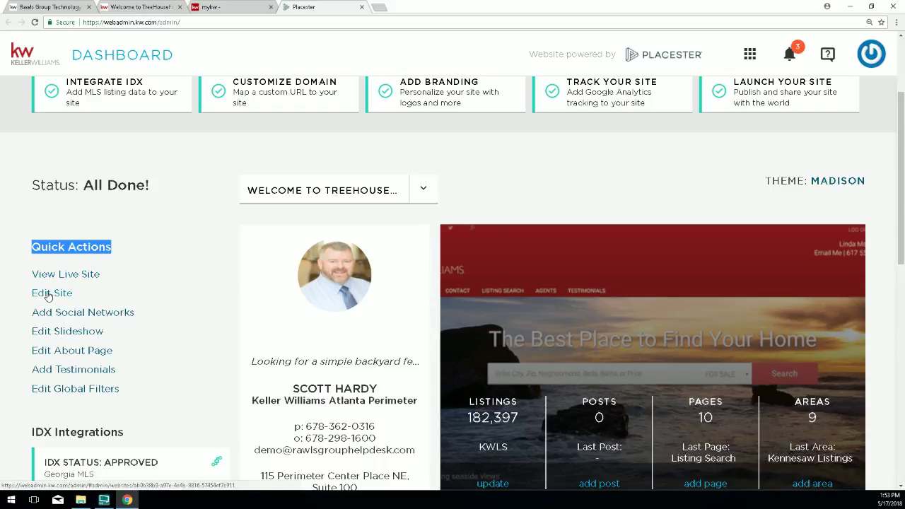
drag(72, 293, 31, 298)
click(77, 298)
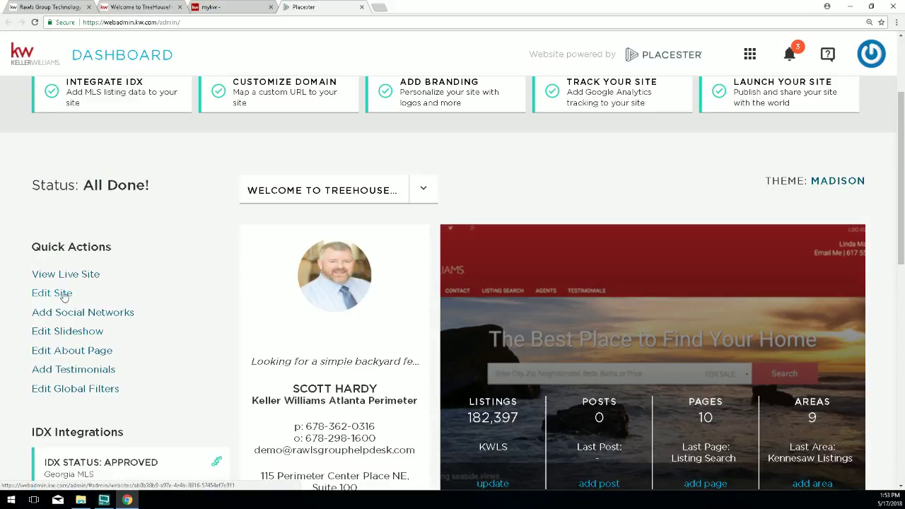
click(65, 297)
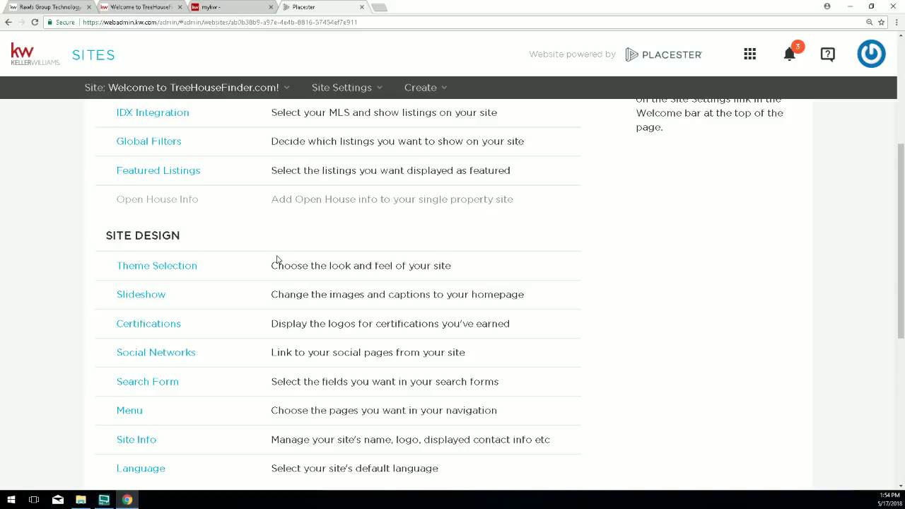
scroll(277, 258, up, 2)
scroll(277, 257, down, 1)
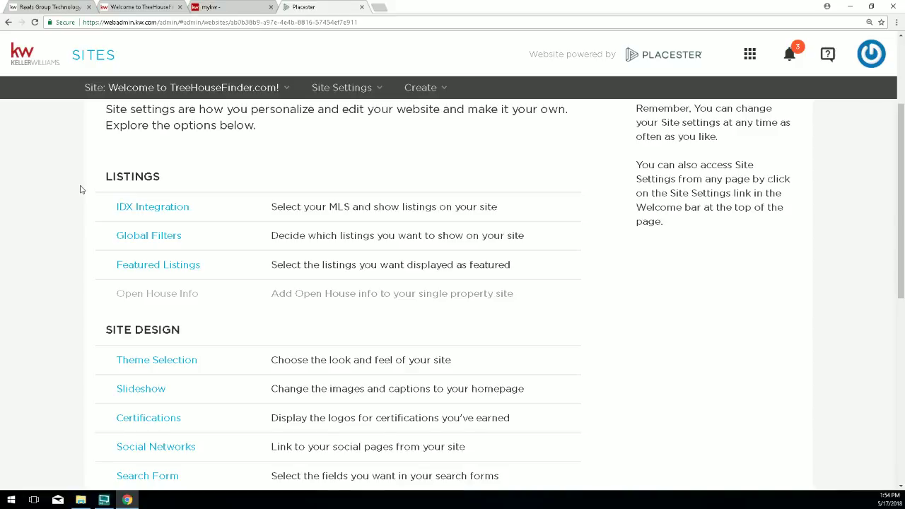
scroll(79, 189, up, 1)
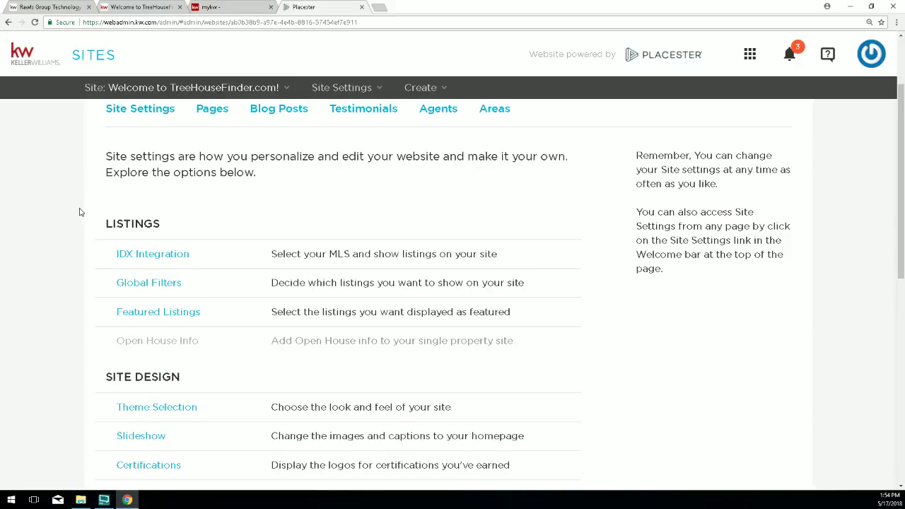
drag(87, 233, 106, 224)
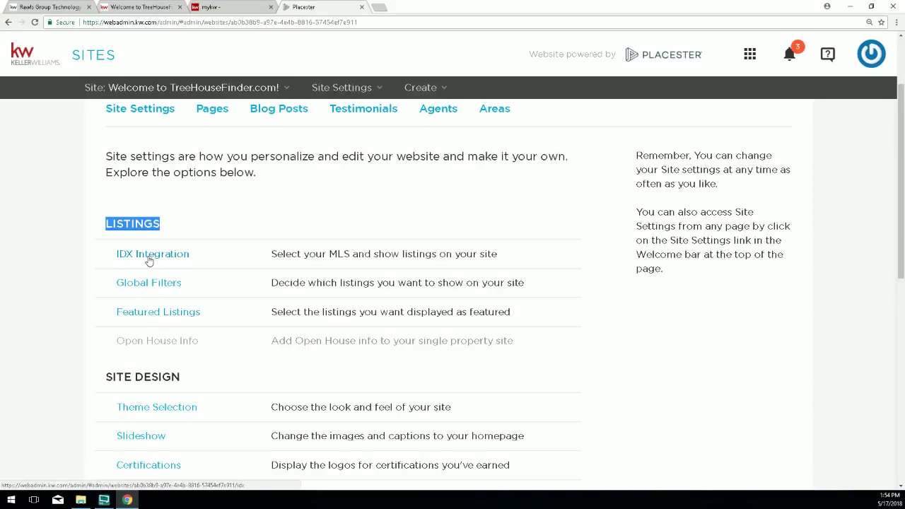
scroll(148, 261, down, 2)
drag(185, 236, 106, 241)
scroll(113, 244, down, 1)
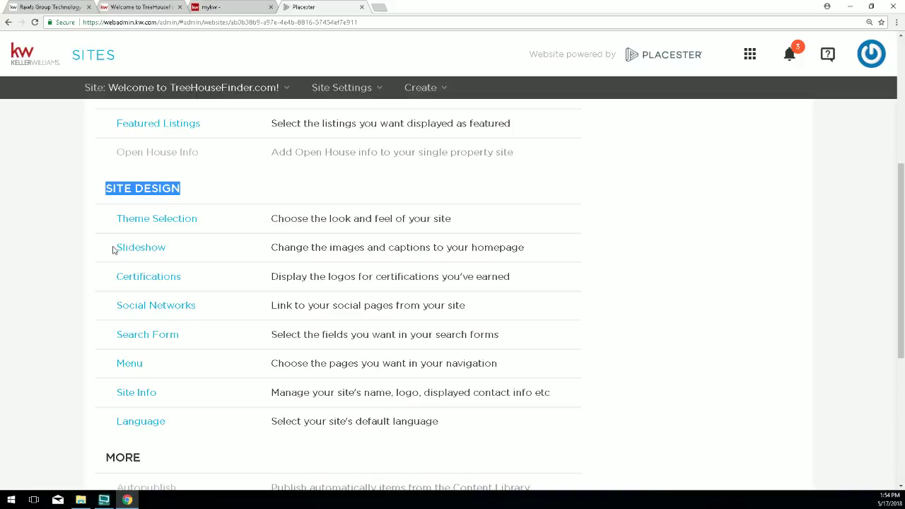
Load whereluxurylives.com in a new browser tab.
click(380, 7)
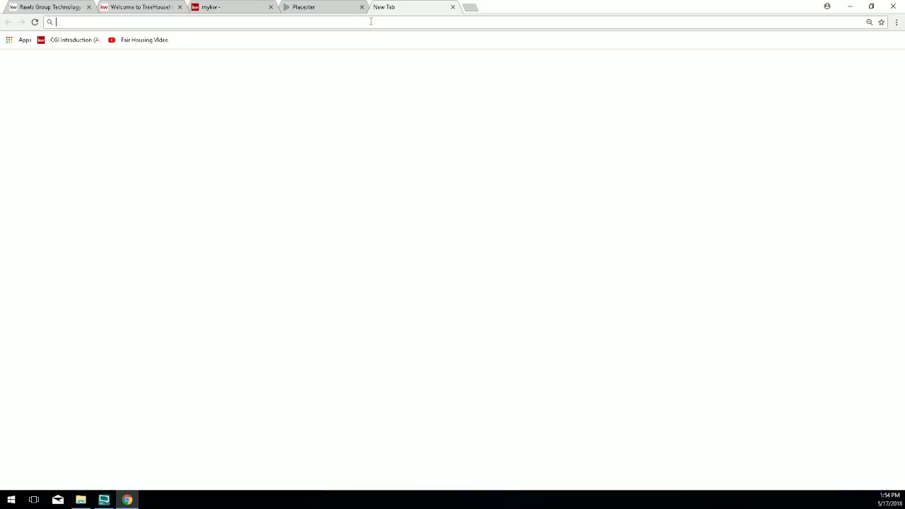
text(wh)
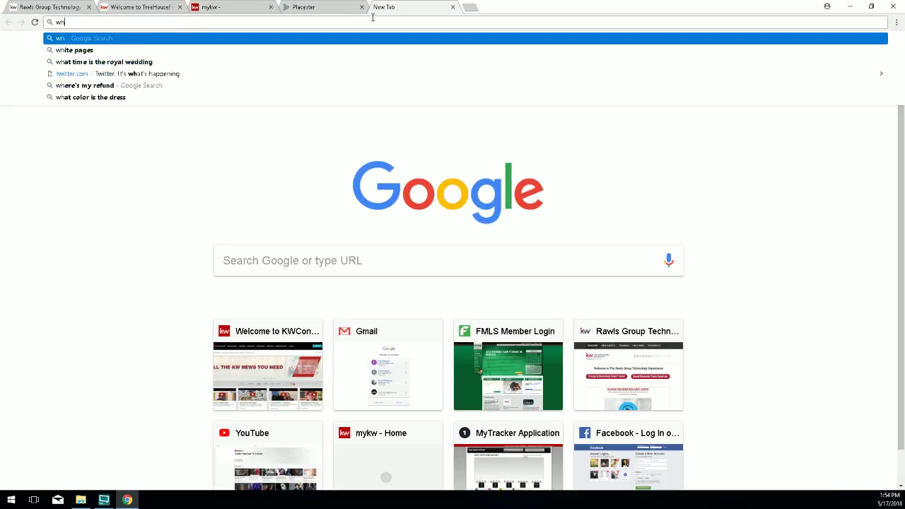
text(ereluxur)
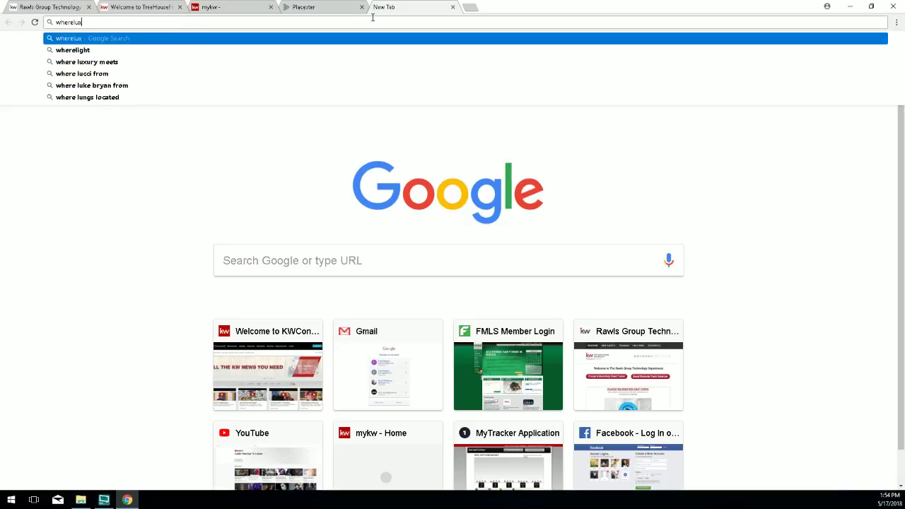
text(ylives.com)
key(Return)
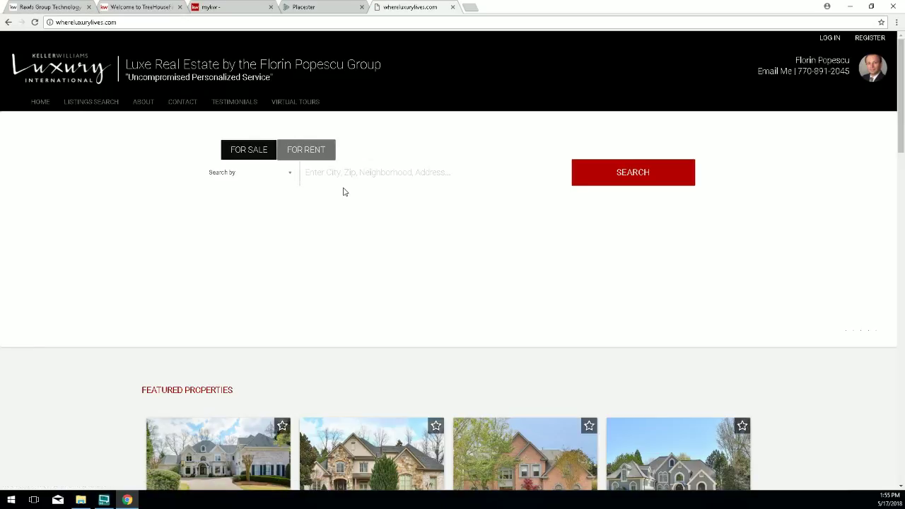
Scroll through the luxury site's featured properties to the footer and back, then return to the admin tab.
scroll(343, 192, down, 2)
scroll(343, 187, down, 8)
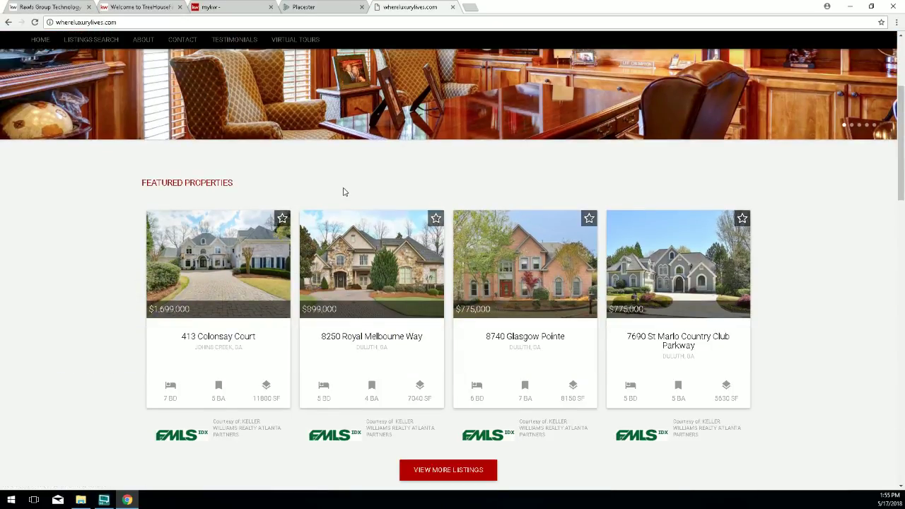
scroll(342, 194, down, 8)
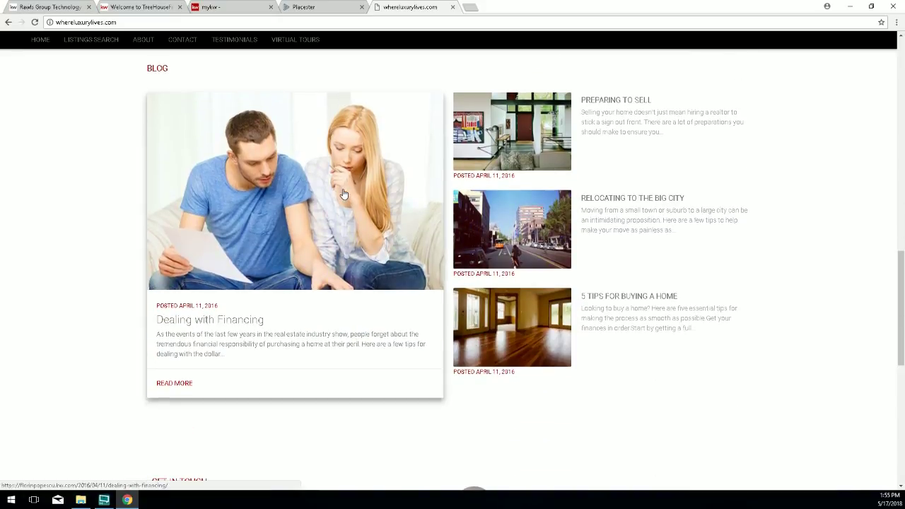
scroll(341, 195, down, 2)
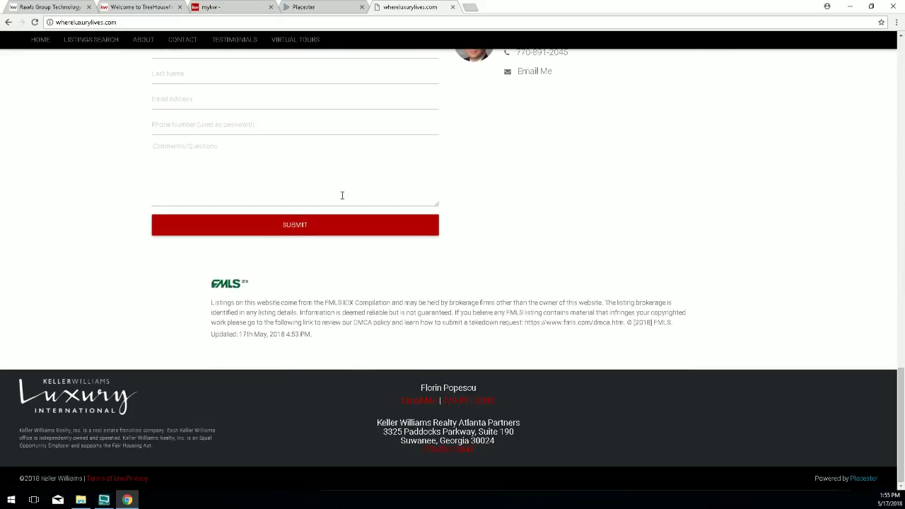
scroll(341, 196, up, 15)
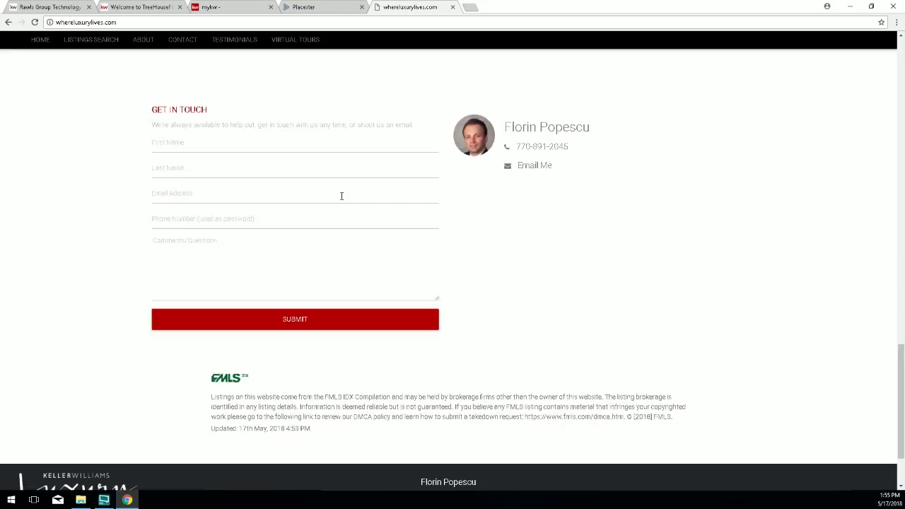
scroll(343, 199, up, 5)
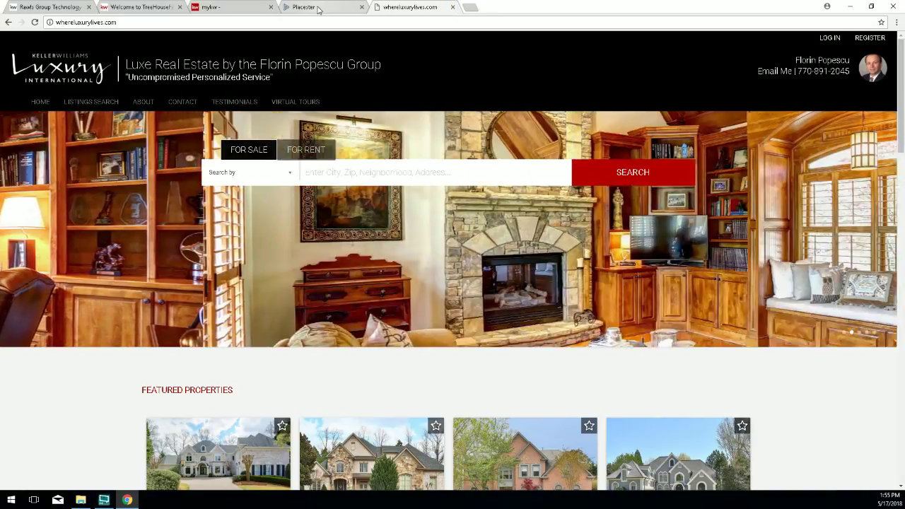
click(311, 7)
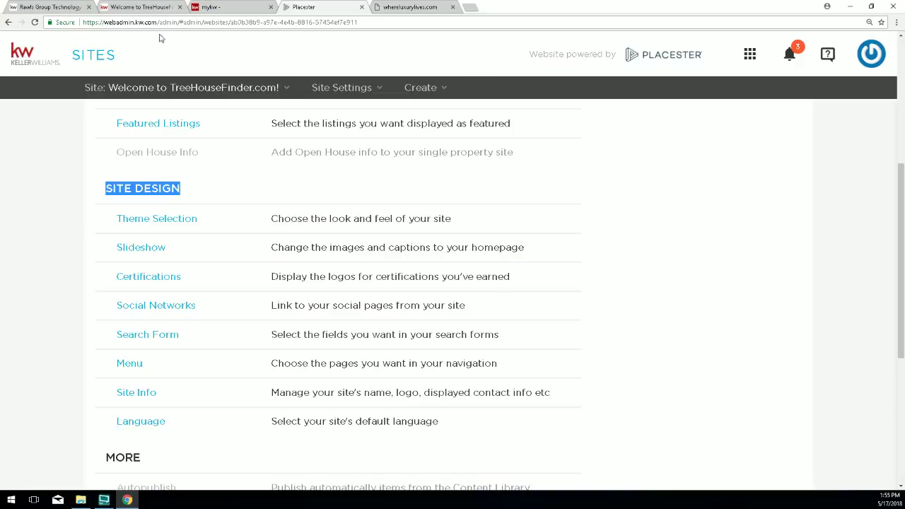
Scan the Placester Site Settings list, then bring up MyKW's Your KW Agent Website tab.
scroll(85, 219, up, 1)
scroll(86, 221, up, 1)
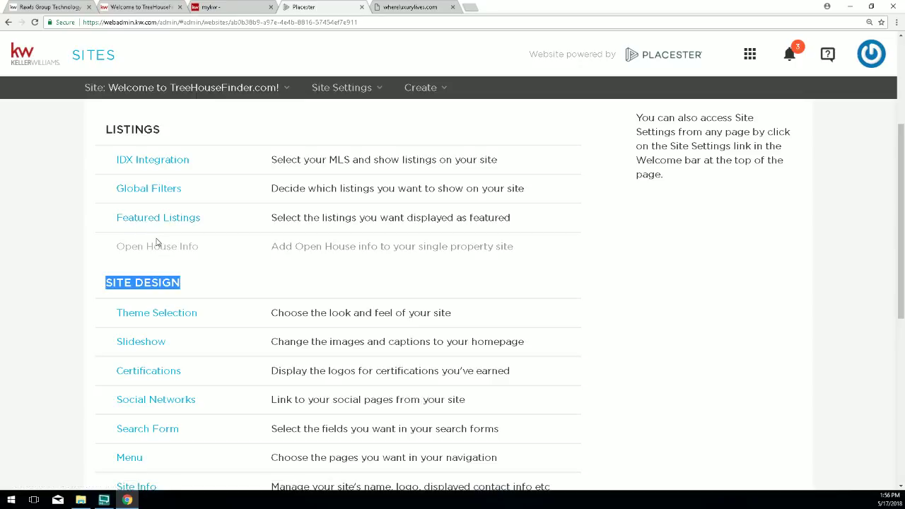
scroll(183, 262, down, 1)
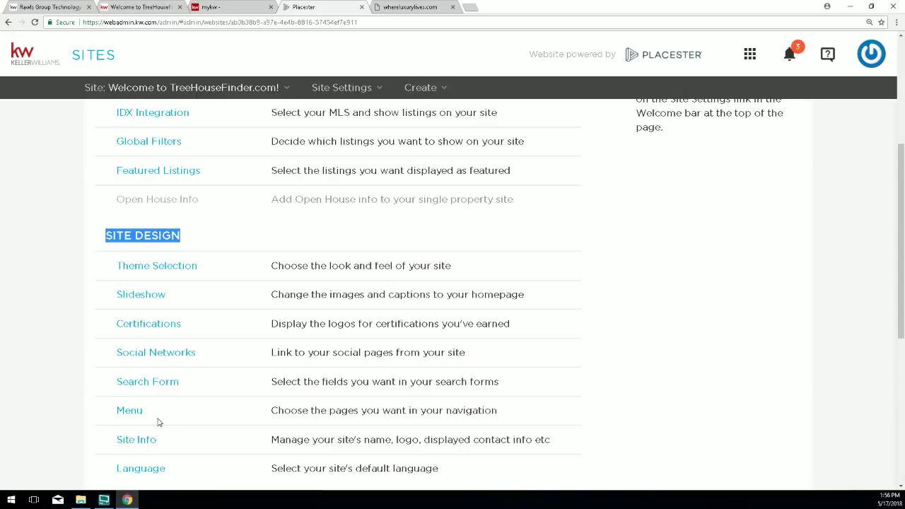
scroll(167, 408, down, 2)
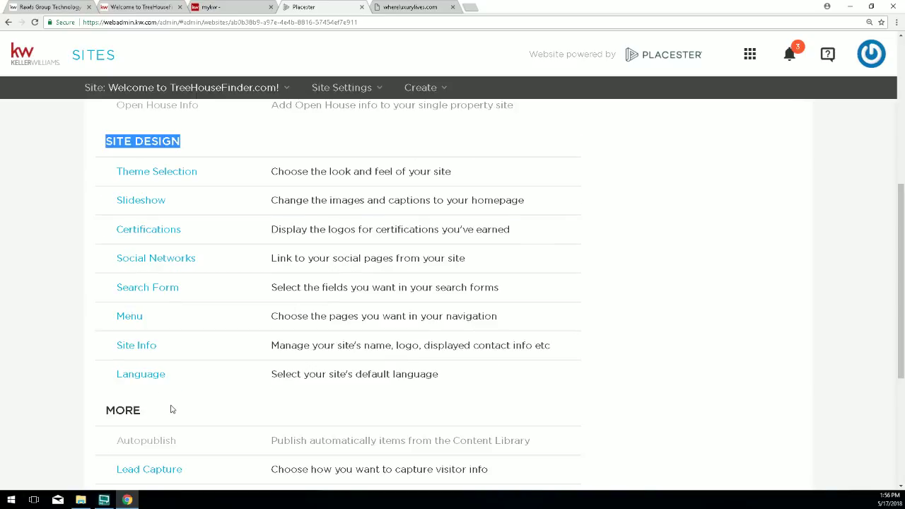
scroll(172, 408, down, 1)
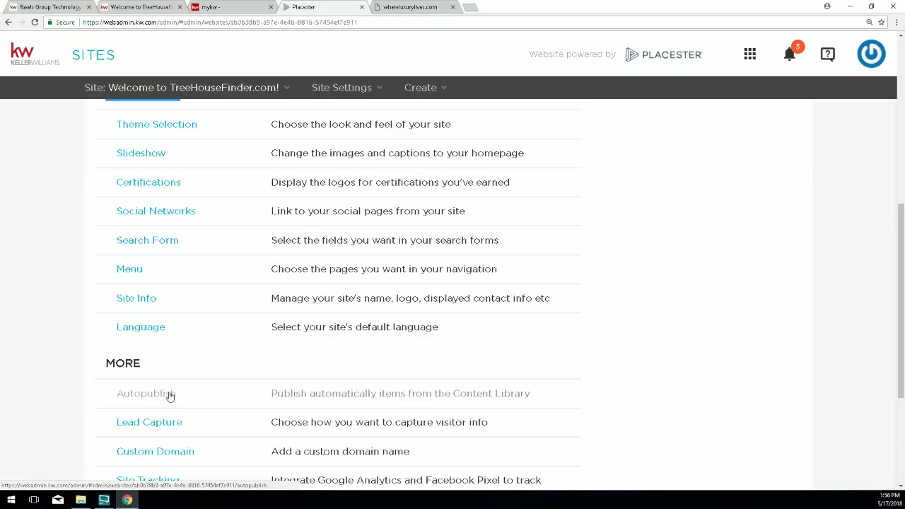
scroll(313, 169, up, 2)
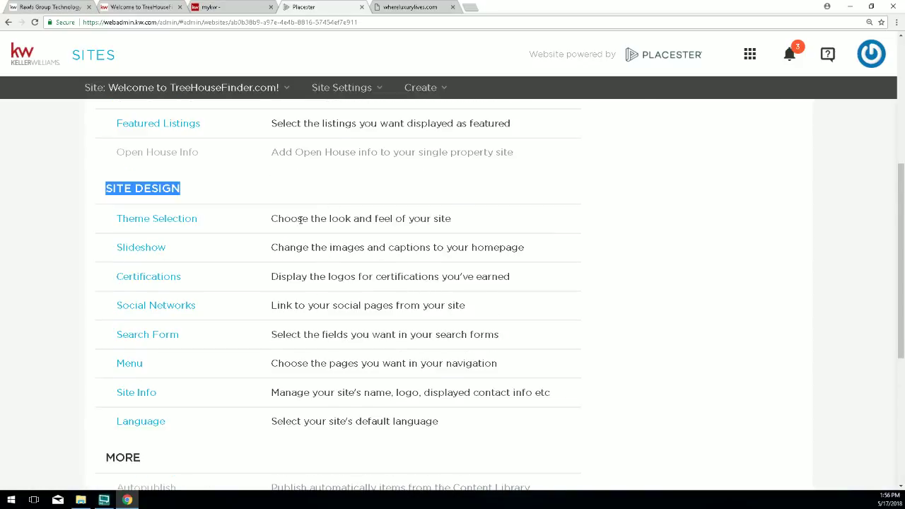
scroll(299, 220, up, 4)
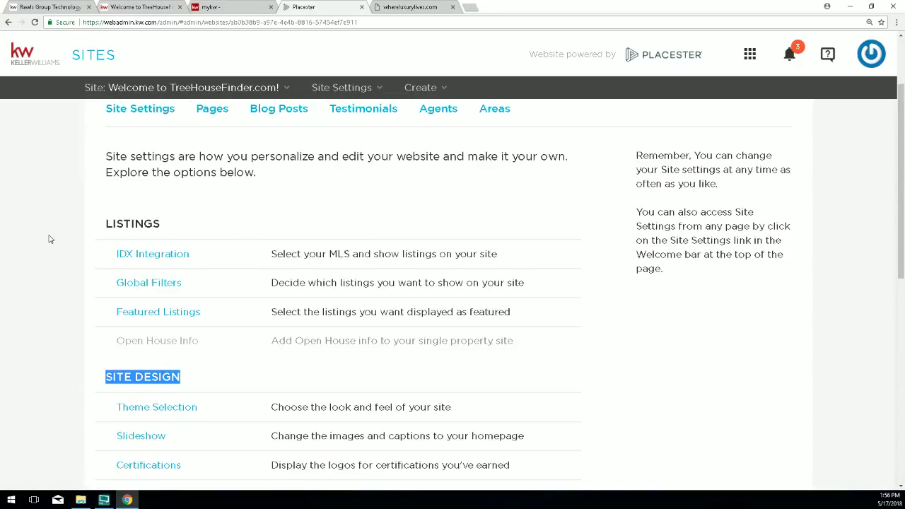
click(50, 239)
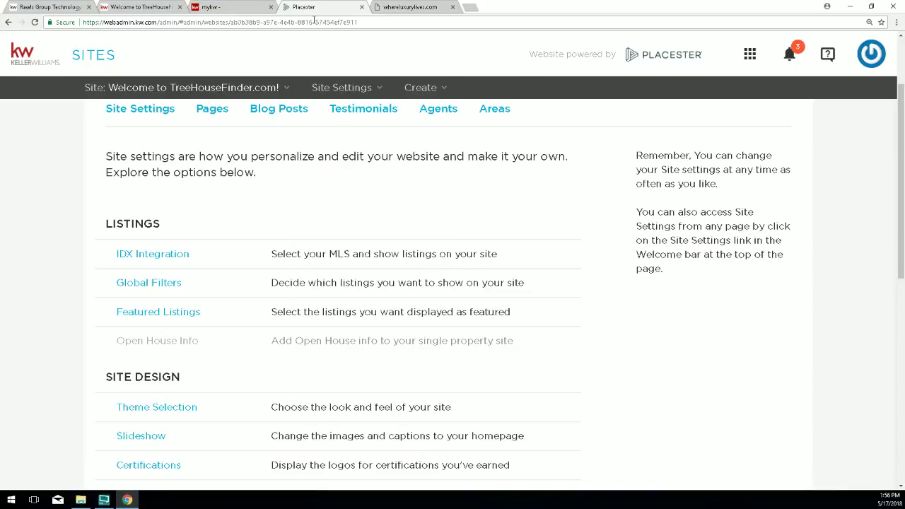
click(221, 9)
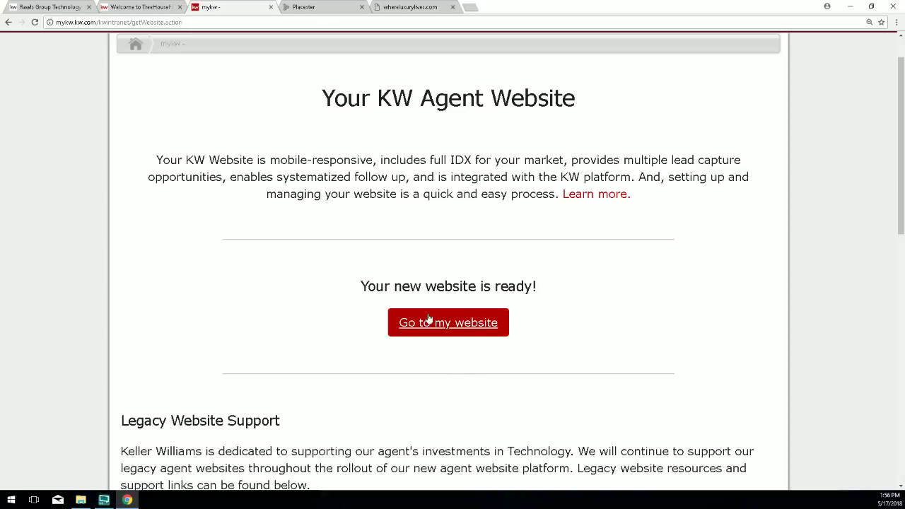
Go to the agent's website dashboard, then open IDX Integration showing KWLS selected for region GA.
click(465, 322)
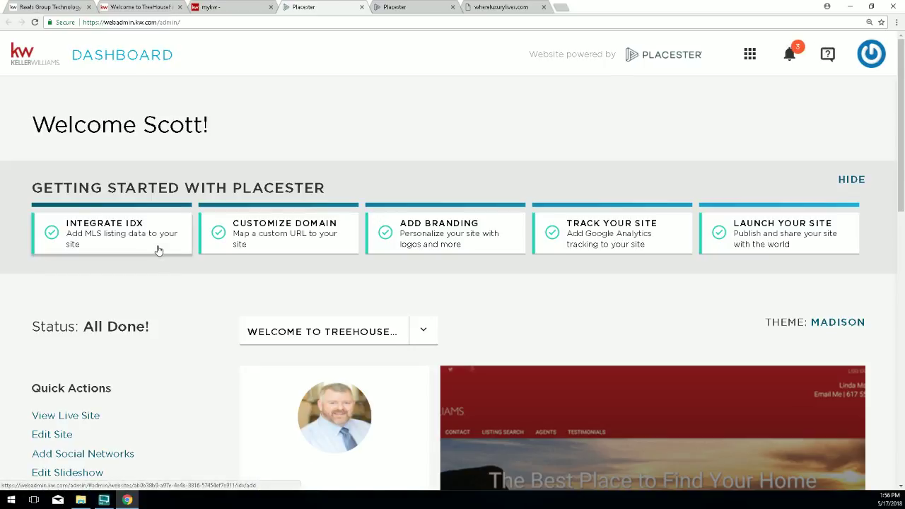
scroll(155, 251, down, 1)
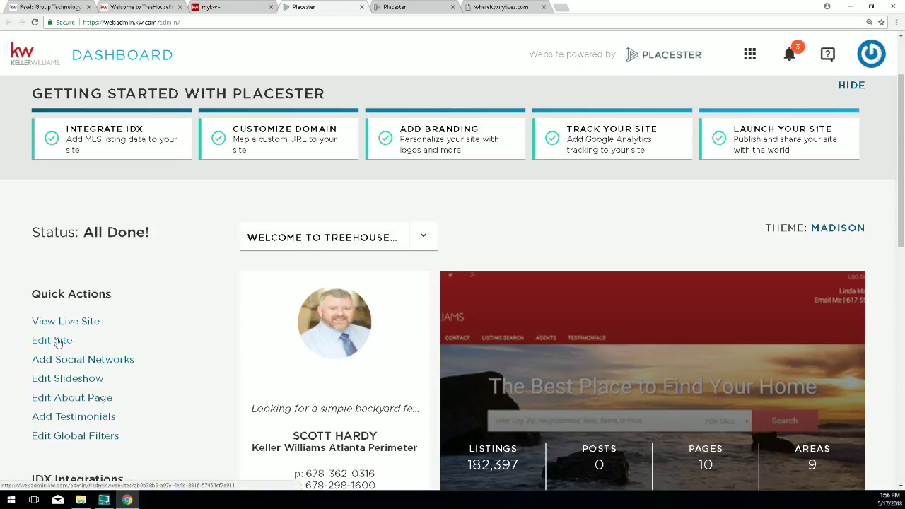
click(504, 8)
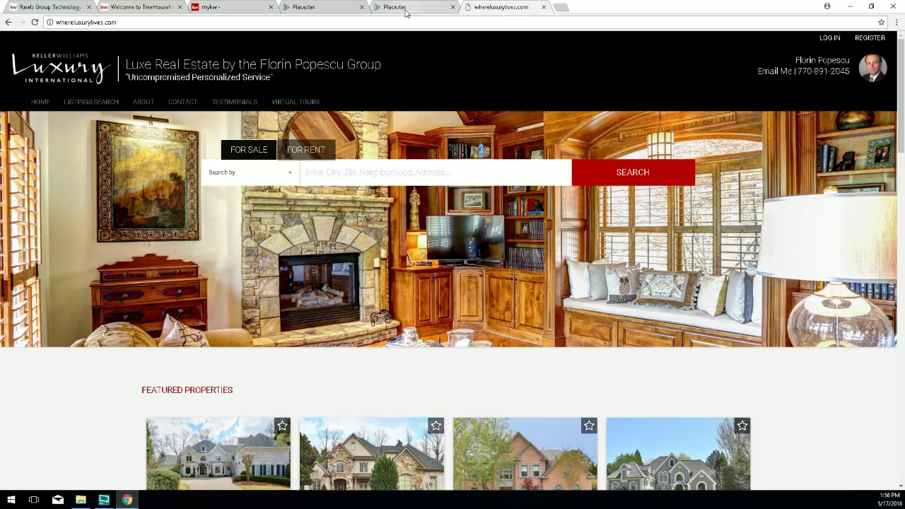
click(407, 11)
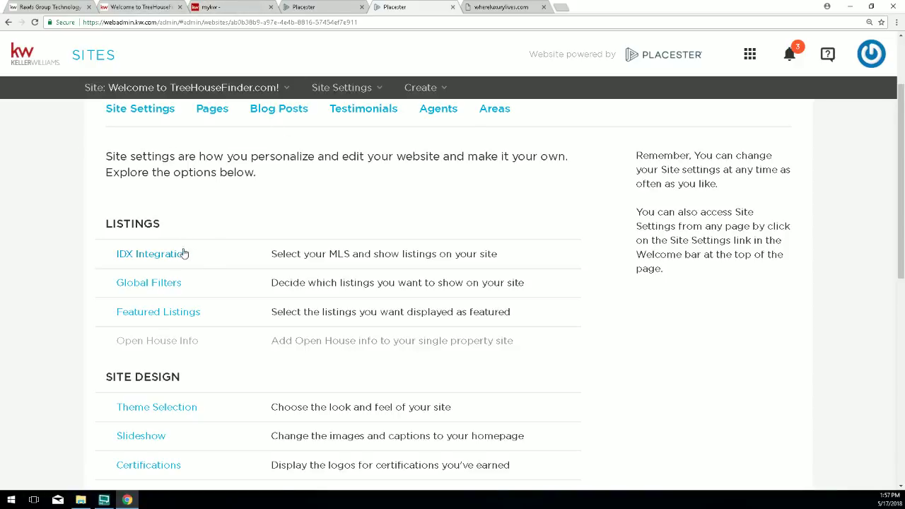
drag(188, 253, 136, 259)
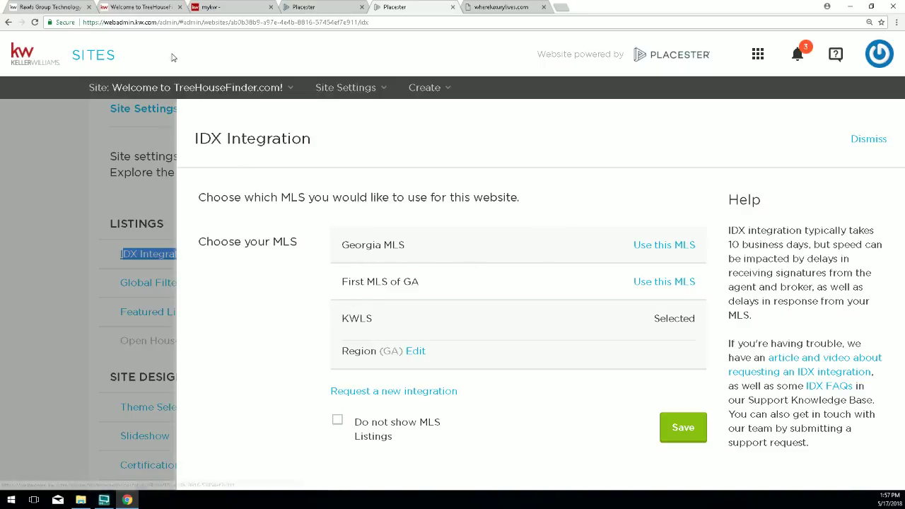
click(148, 7)
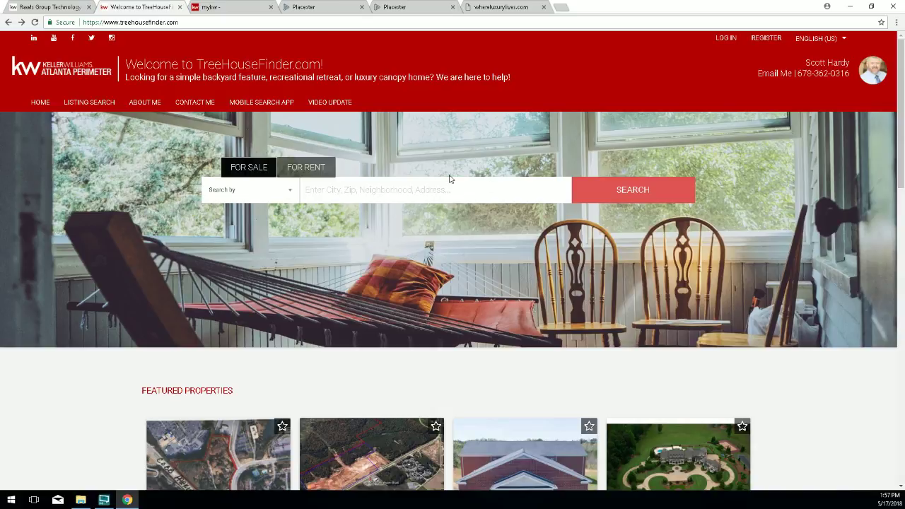
scroll(398, 319, down, 2)
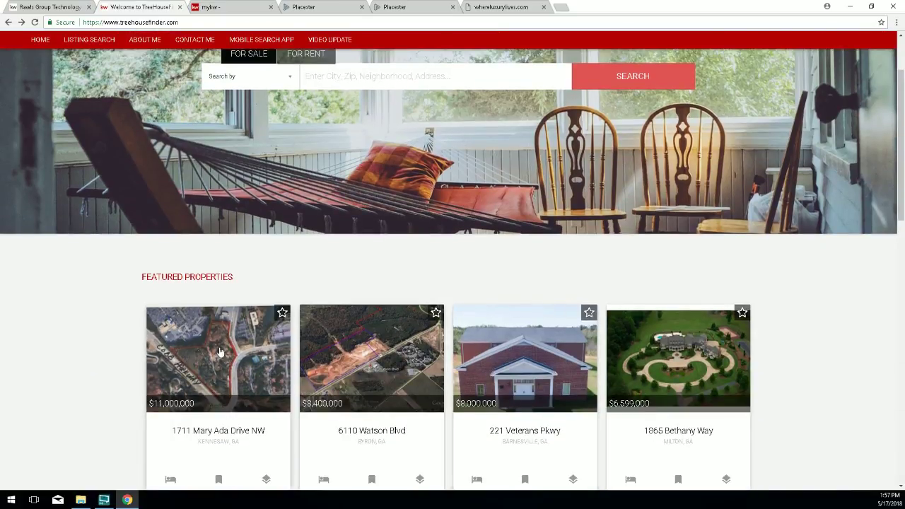
scroll(398, 329, up, 2)
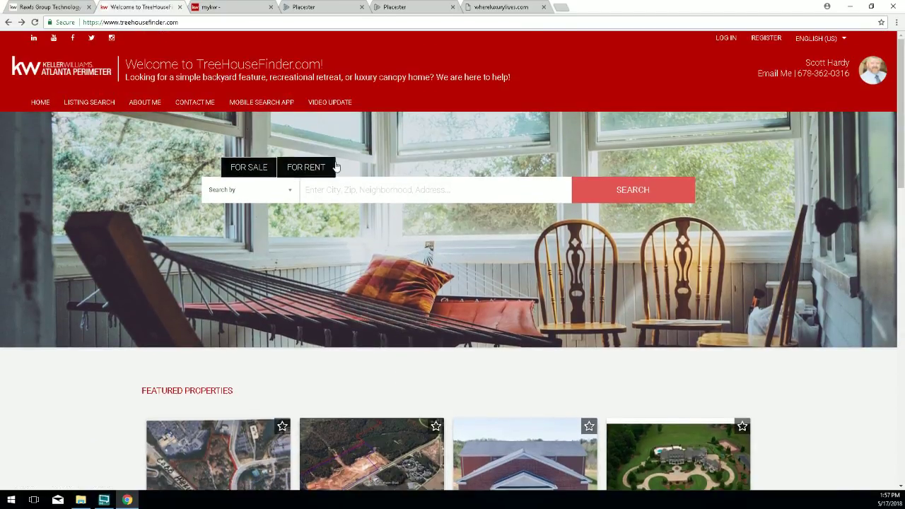
click(417, 8)
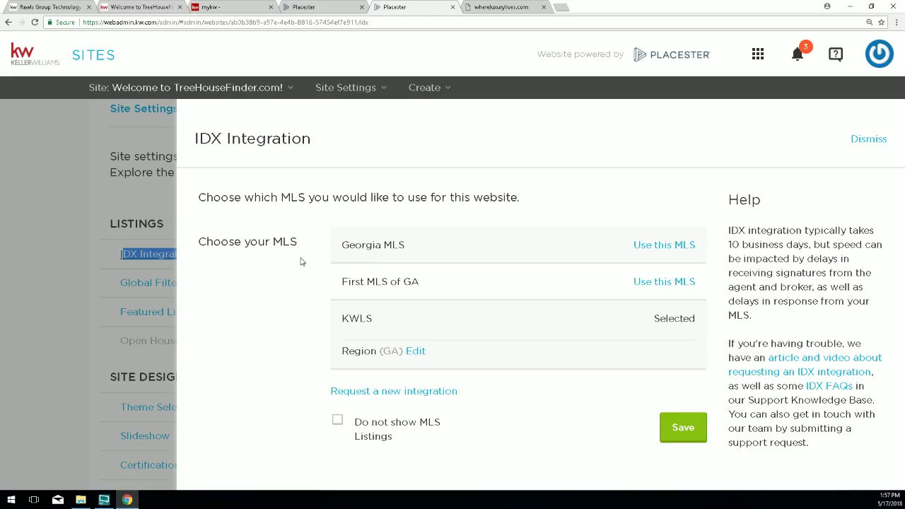
drag(302, 247, 271, 248)
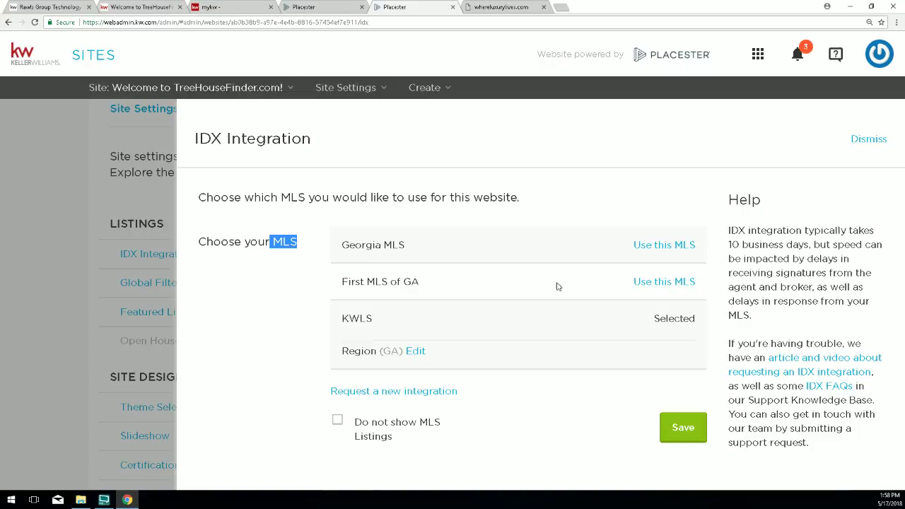
Use First MLS of GA as the MLS, with Georgia as the only region, and save.
click(665, 282)
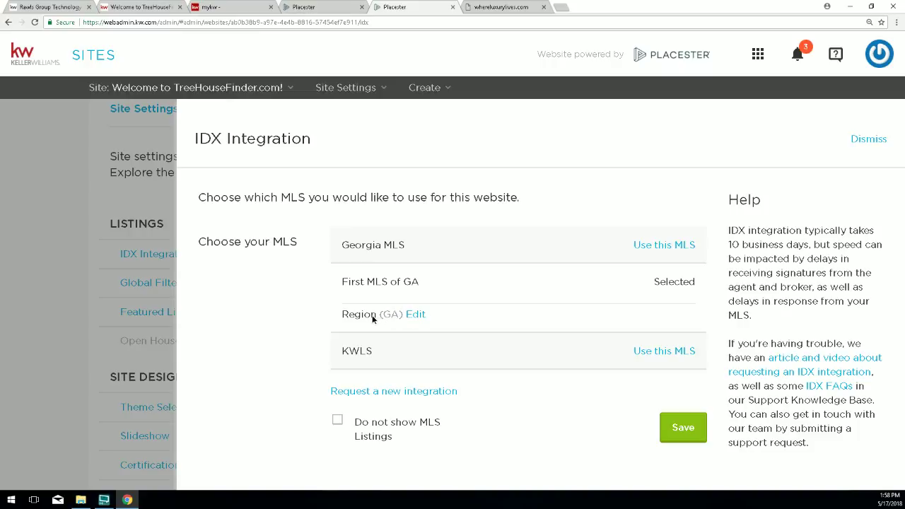
click(416, 316)
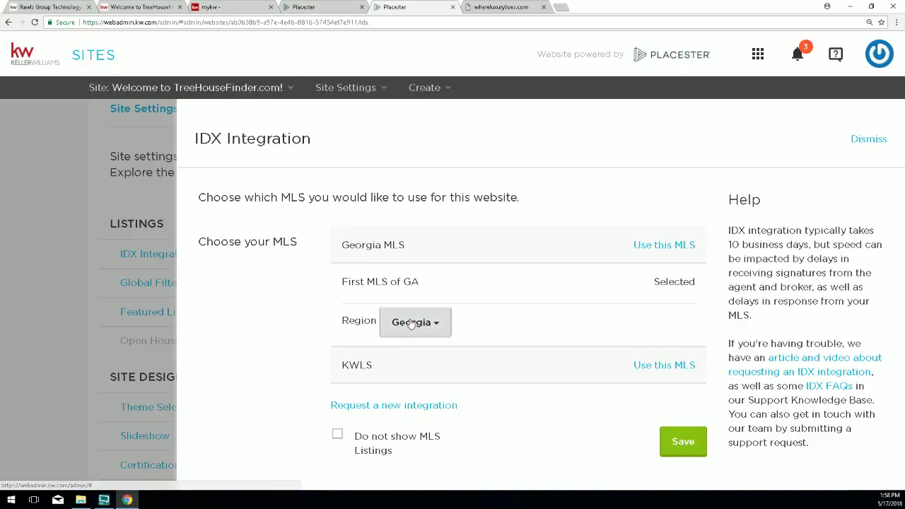
click(420, 326)
scroll(429, 326, down, 1)
scroll(430, 342, down, 1)
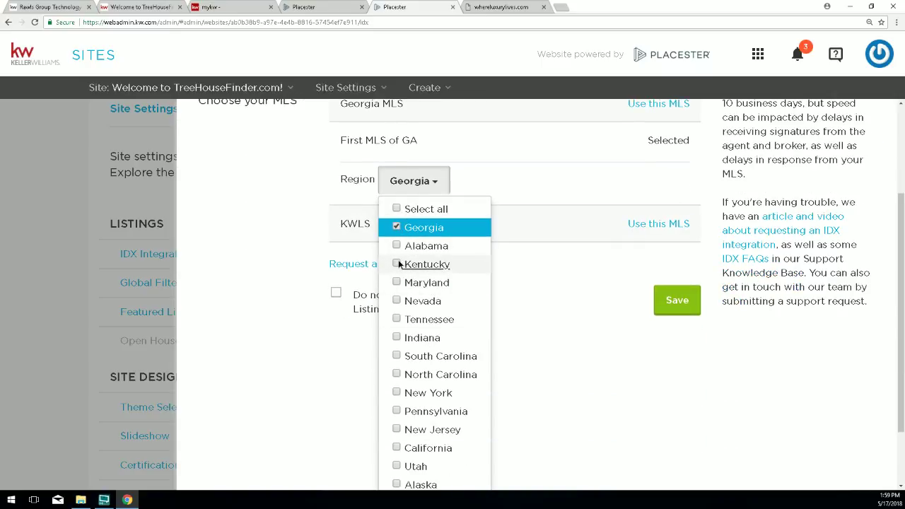
click(399, 264)
click(397, 265)
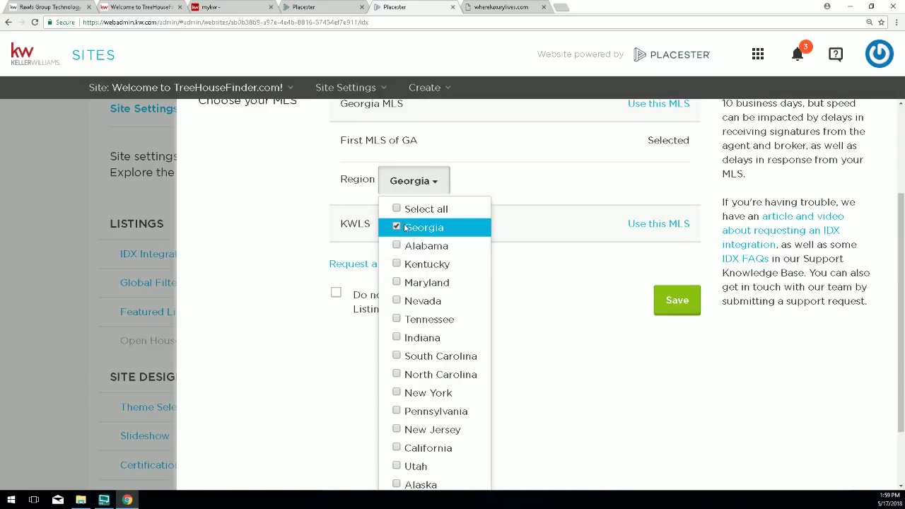
click(398, 229)
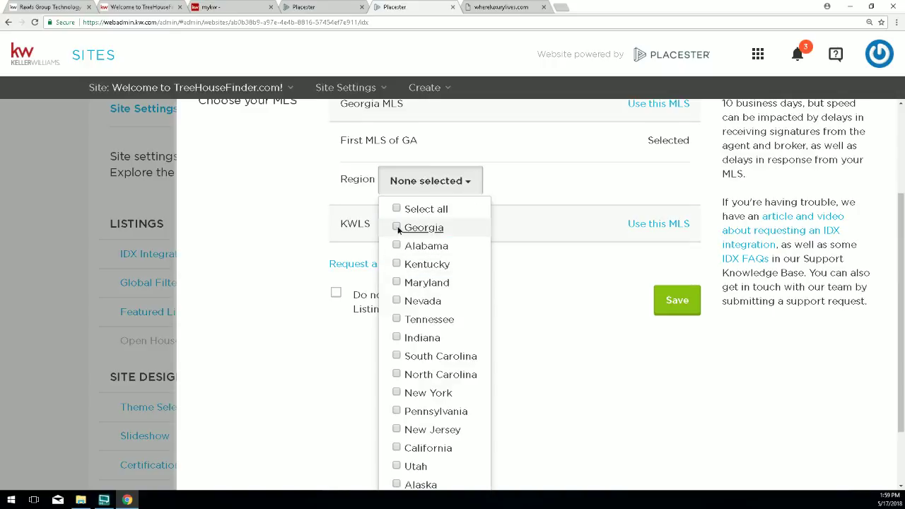
click(398, 229)
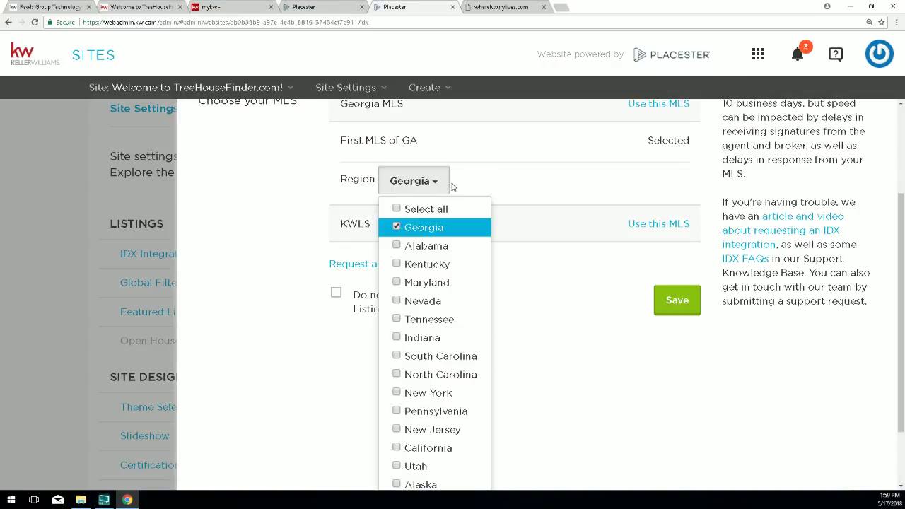
click(565, 182)
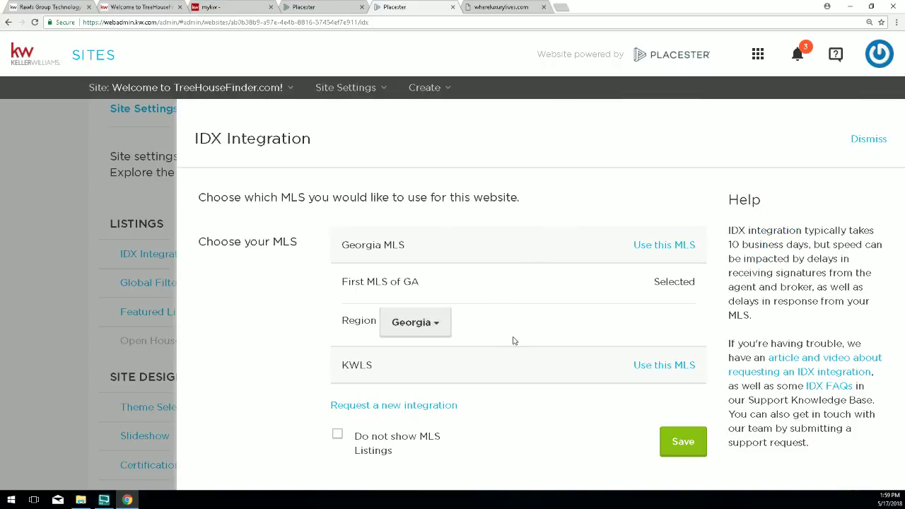
click(680, 443)
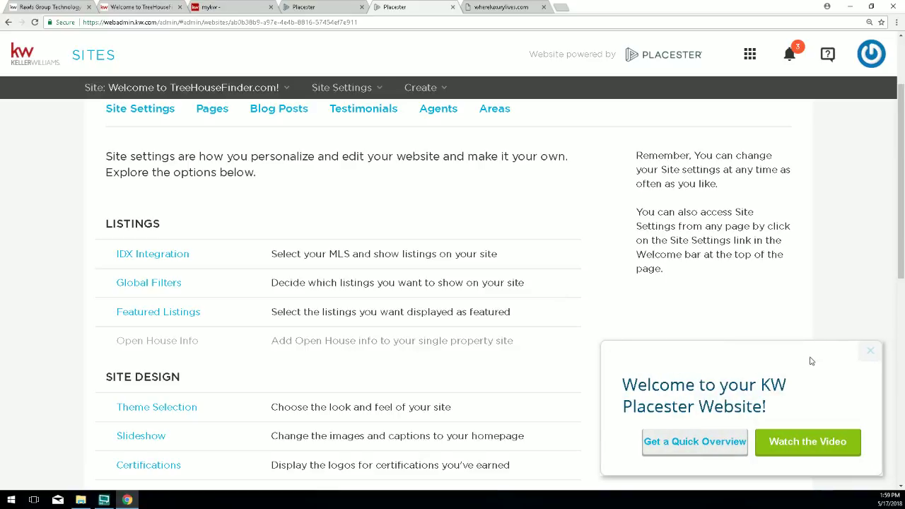
Dismiss the welcome popup and open the Global Filters settings.
click(872, 352)
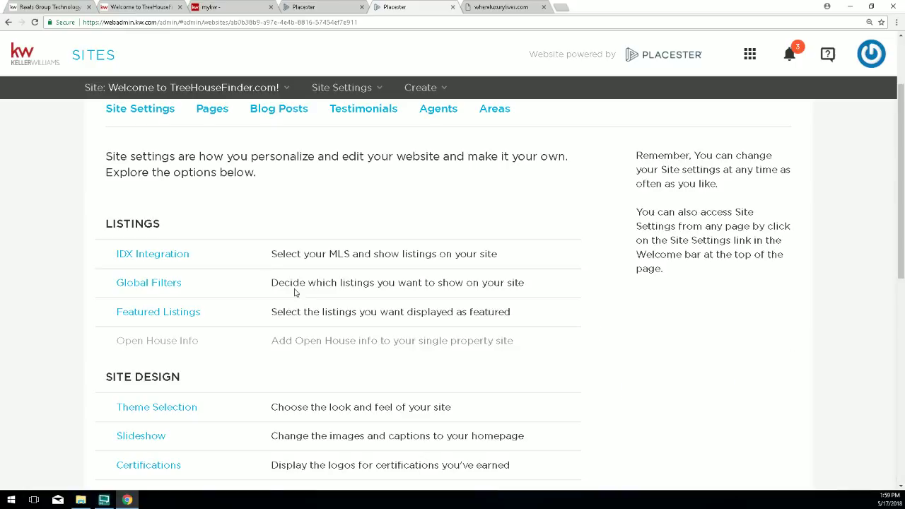
drag(180, 282, 116, 277)
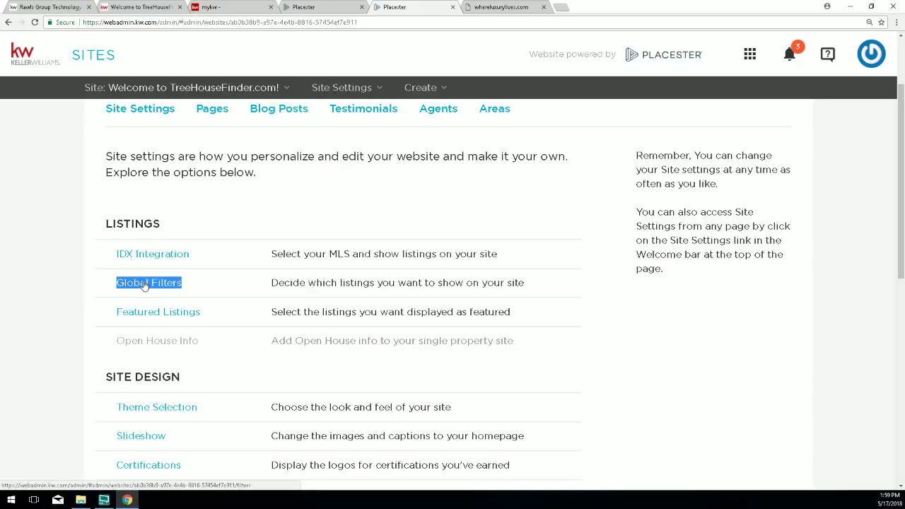
click(144, 283)
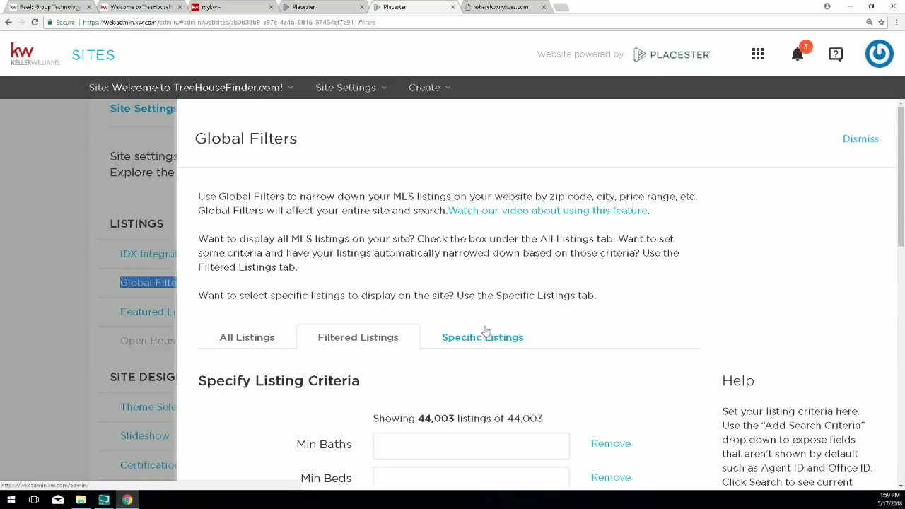
On the All Listings tab, tick Display all listings from my MLS and save.
scroll(485, 331, down, 1)
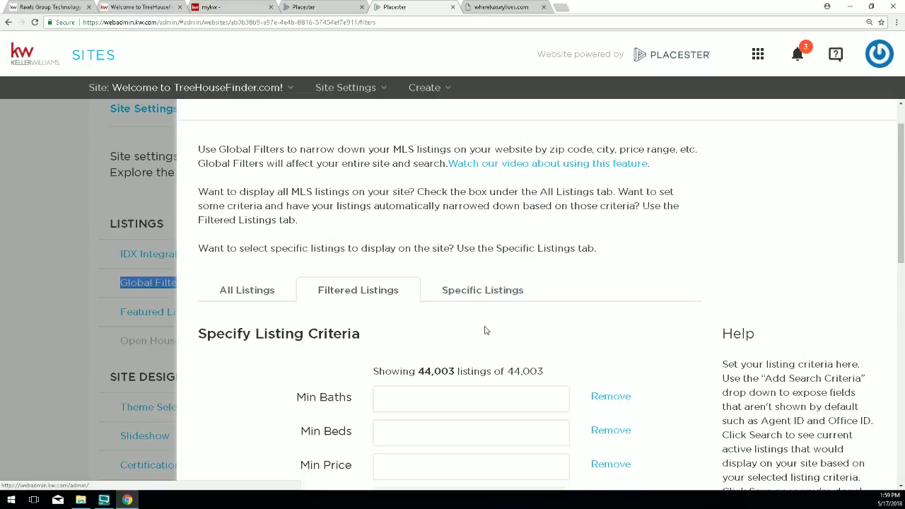
click(244, 292)
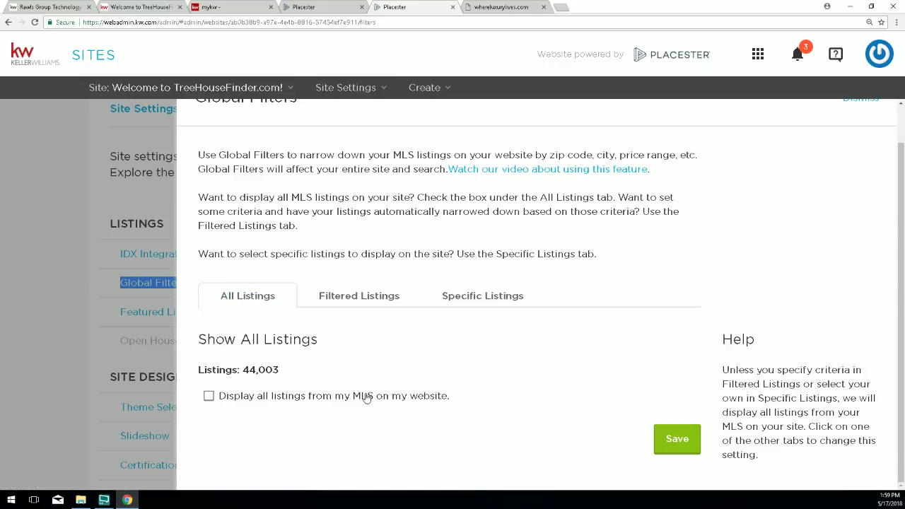
drag(441, 397, 210, 399)
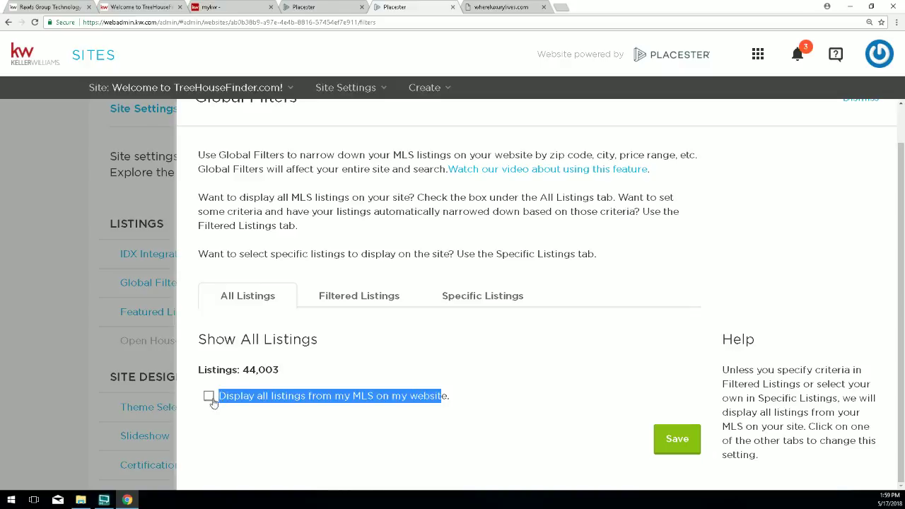
click(208, 397)
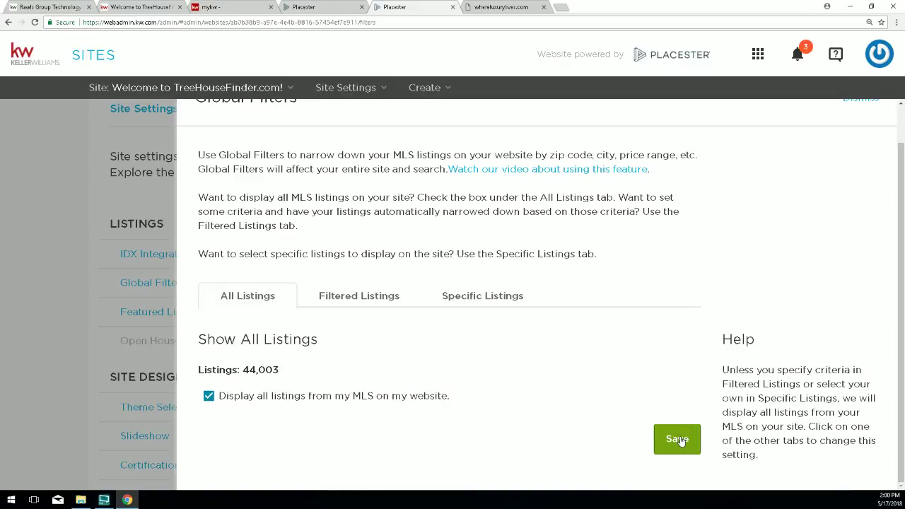
click(677, 440)
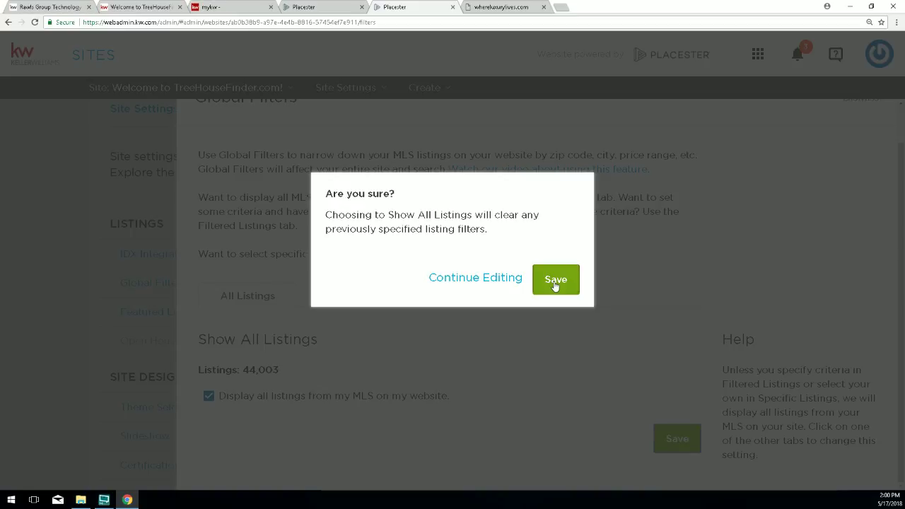
Confirm the Are you sure? save, then reopen Global Filters to verify all listings stays checked.
click(555, 282)
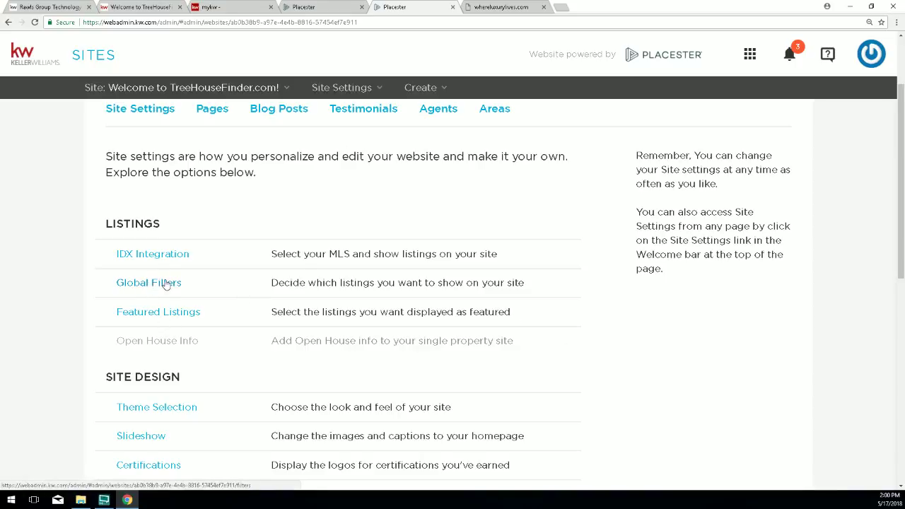
click(156, 283)
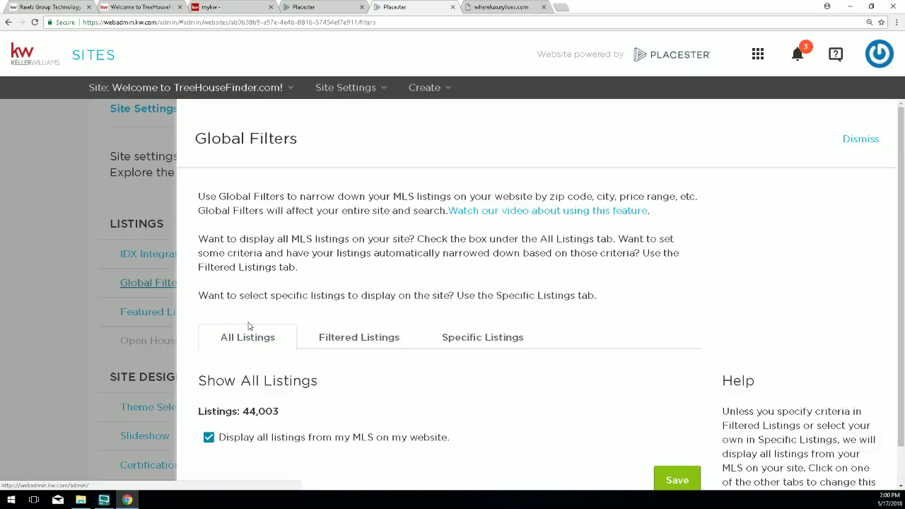
Open the Filtered Listings criteria in Global Filters and refresh the matching results.
drag(298, 146, 206, 156)
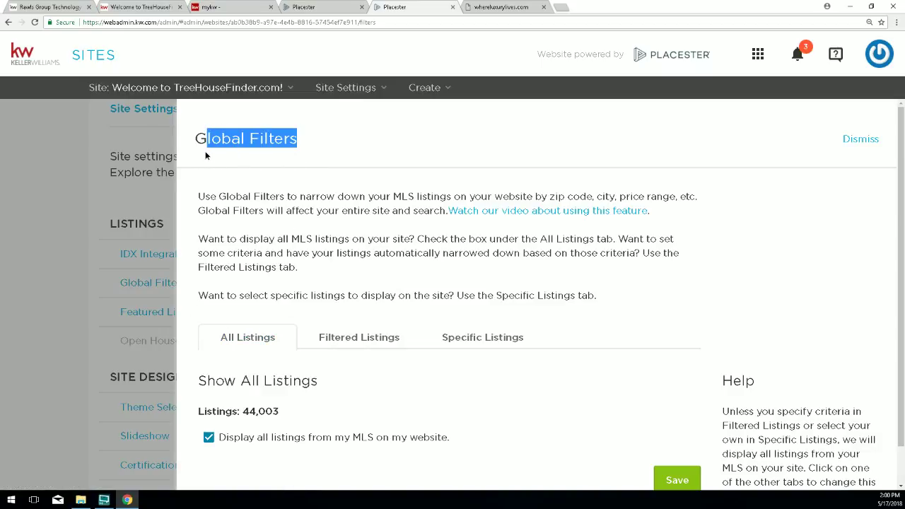
click(369, 345)
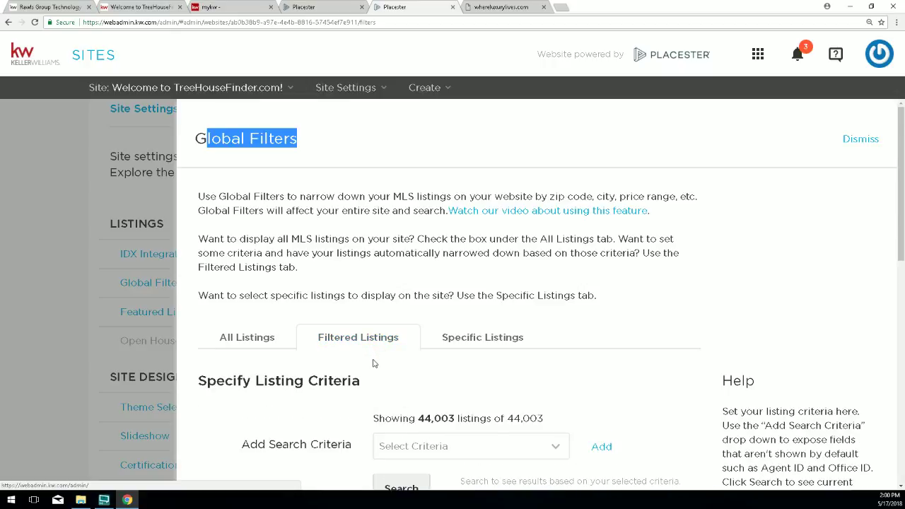
scroll(373, 357, down, 2)
click(374, 360)
scroll(378, 350, down, 1)
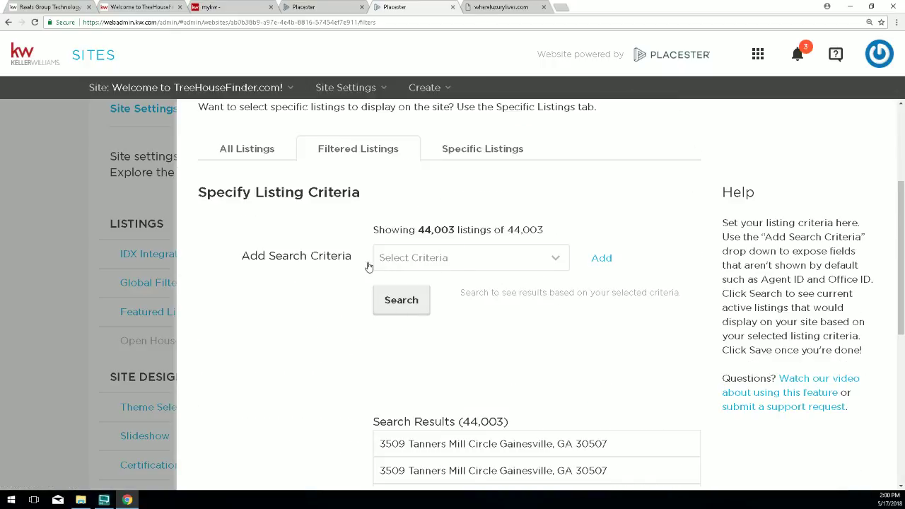
drag(333, 259, 269, 258)
Add a Max Price criterion of $250,000 and search, leaving 18,883 of 44,003 listings.
click(414, 263)
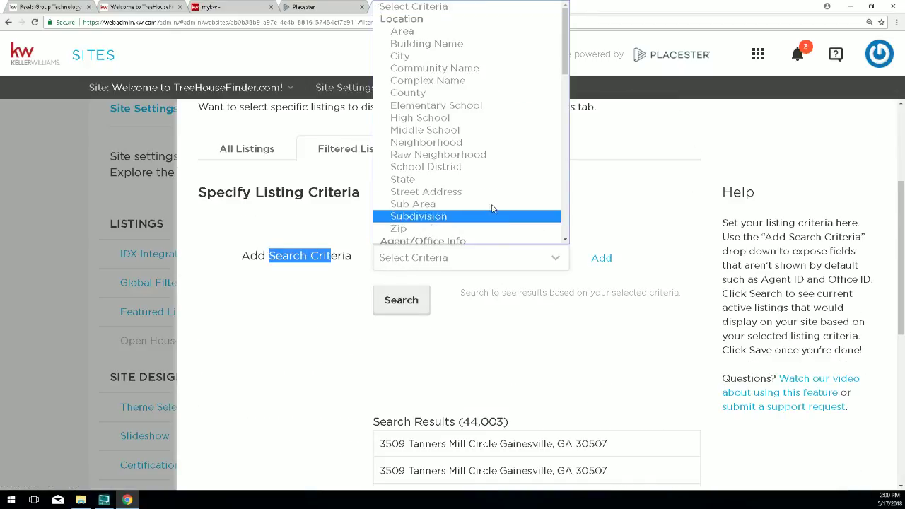
scroll(476, 176, down, 5)
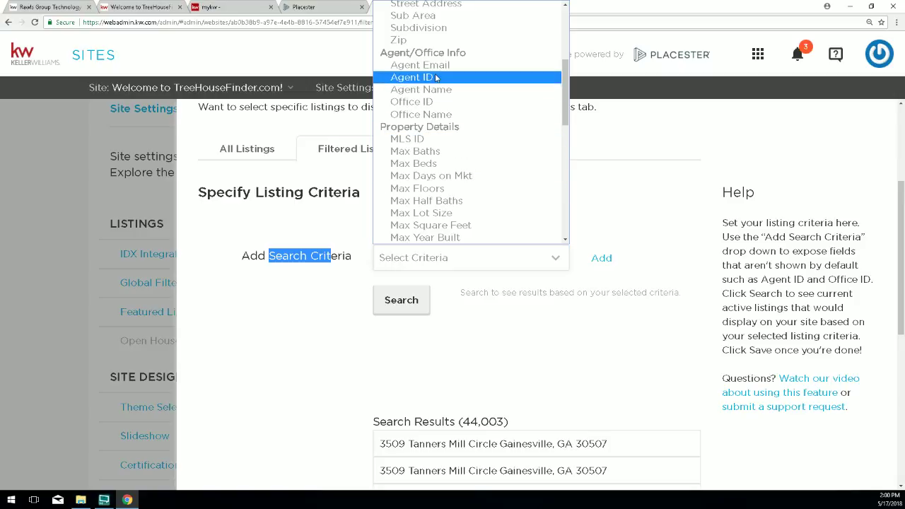
scroll(428, 84, down, 5)
scroll(428, 94, down, 5)
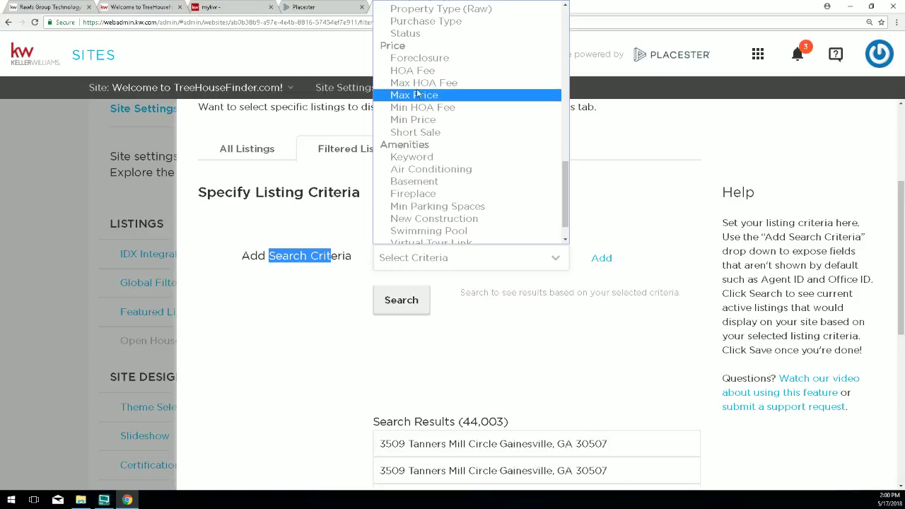
click(414, 95)
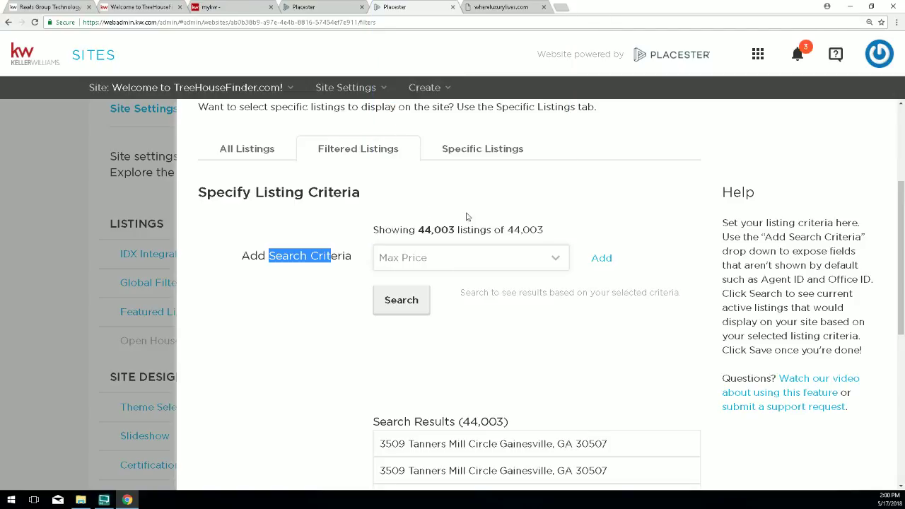
click(611, 266)
click(607, 259)
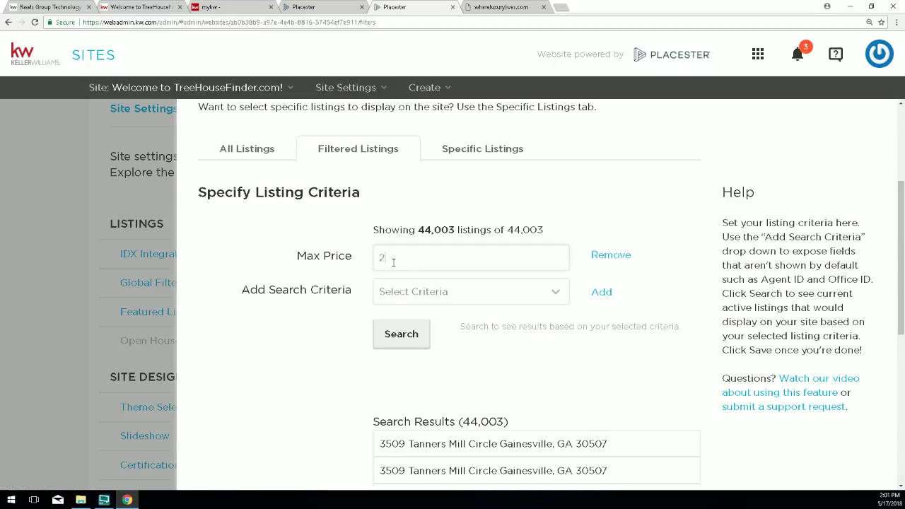
text(250000)
click(414, 336)
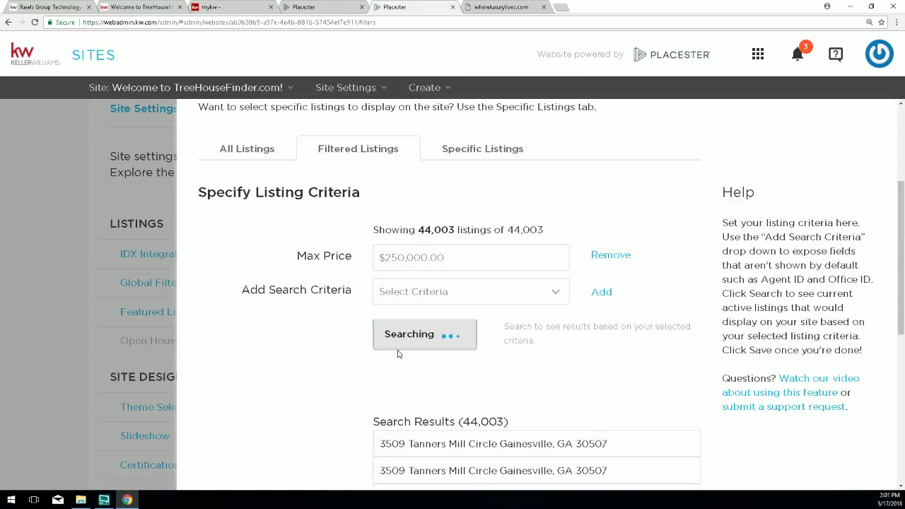
scroll(705, 378, down, 5)
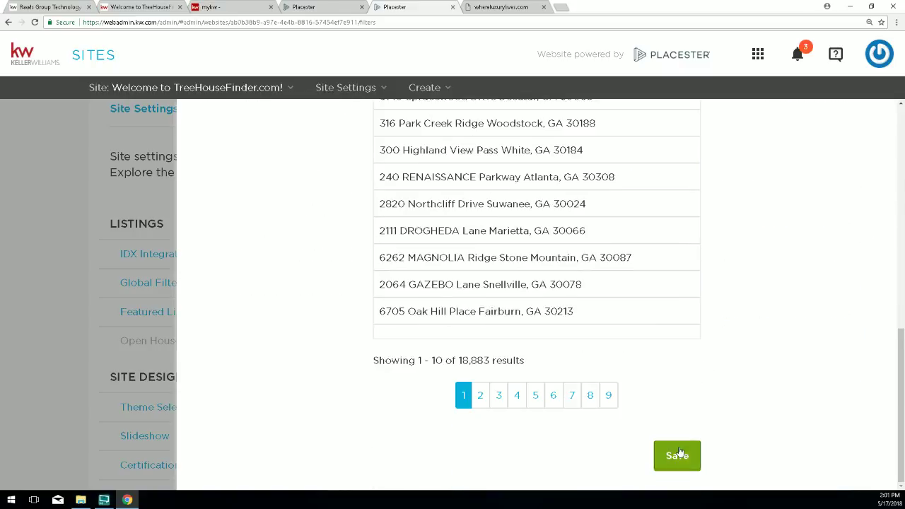
scroll(672, 467, up, 5)
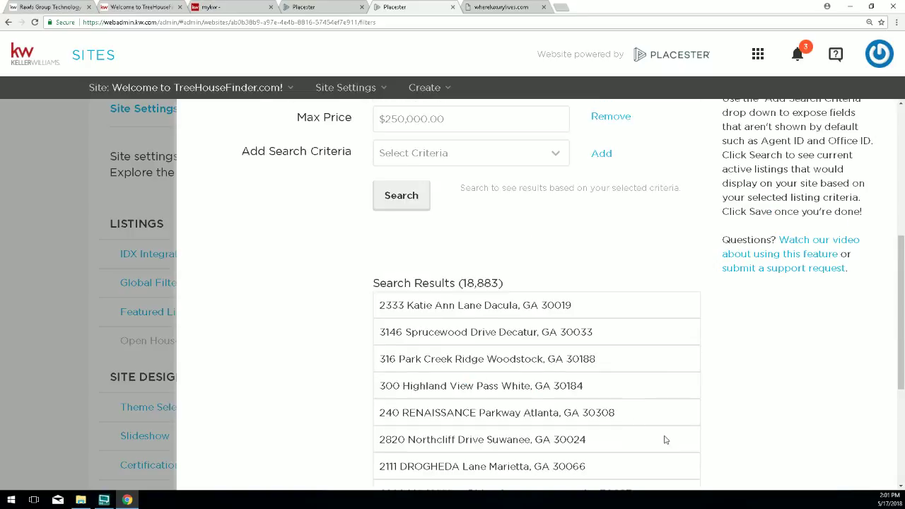
drag(290, 140, 232, 131)
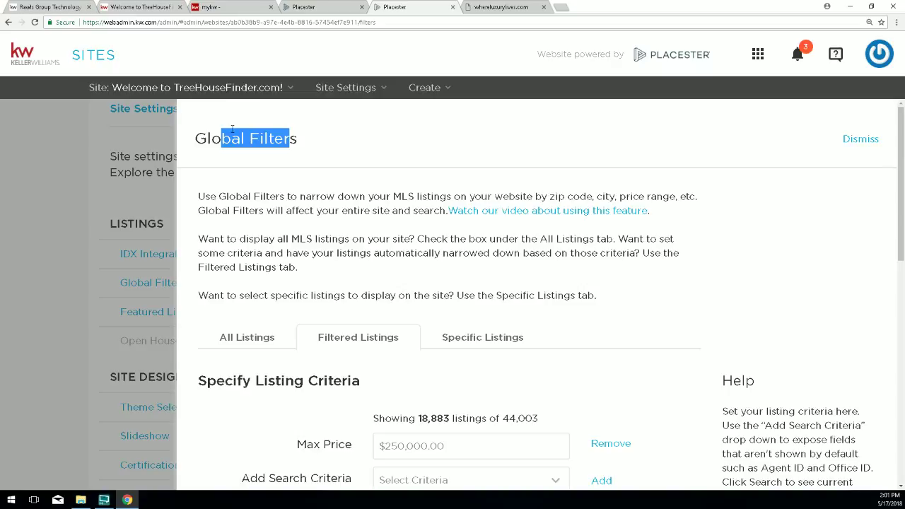
Save the All Listings filter with Display all listings from my MLS checked.
click(235, 339)
scroll(254, 360, down, 1)
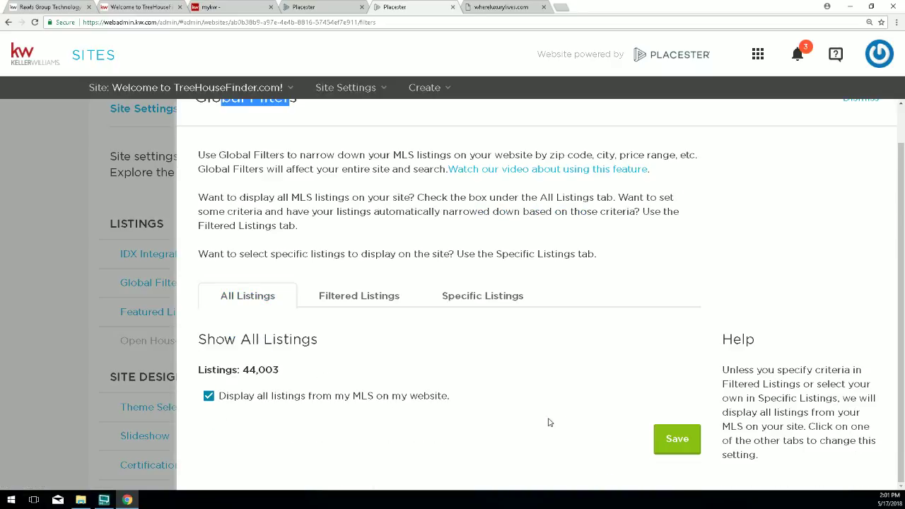
drag(402, 398, 215, 397)
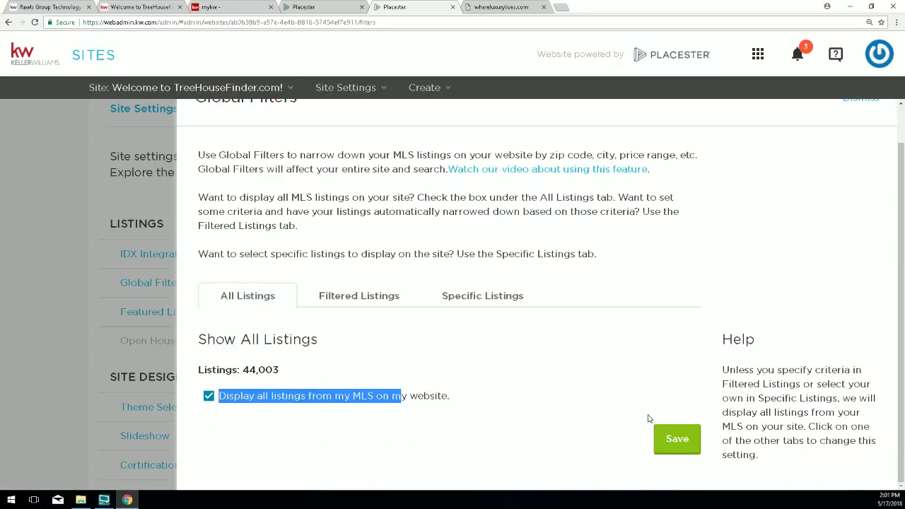
click(677, 440)
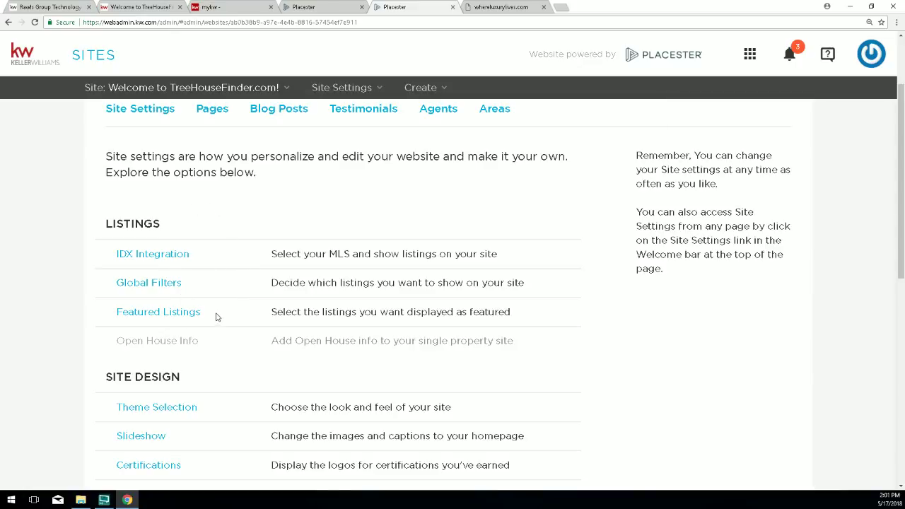
Glance at the live TreeHouseFinder site, then return to Placester Site Settings.
drag(204, 315, 117, 320)
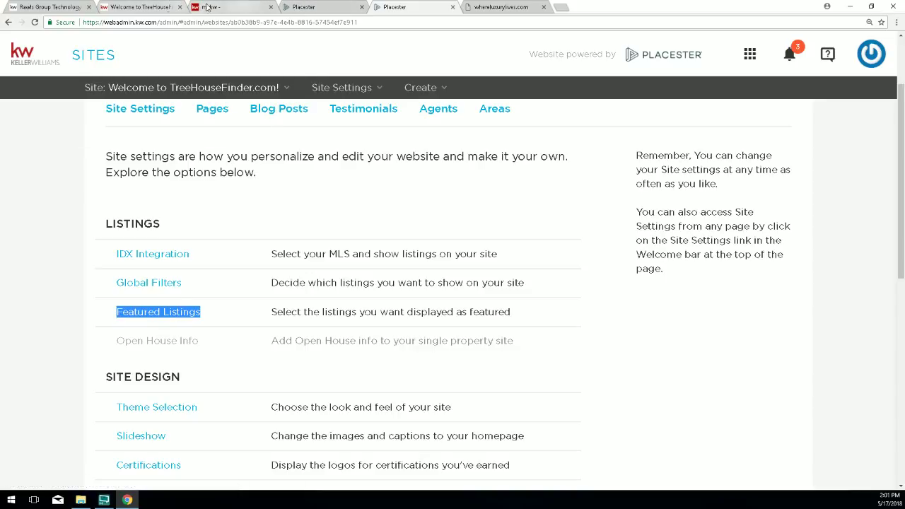
click(141, 7)
scroll(188, 177, down, 3)
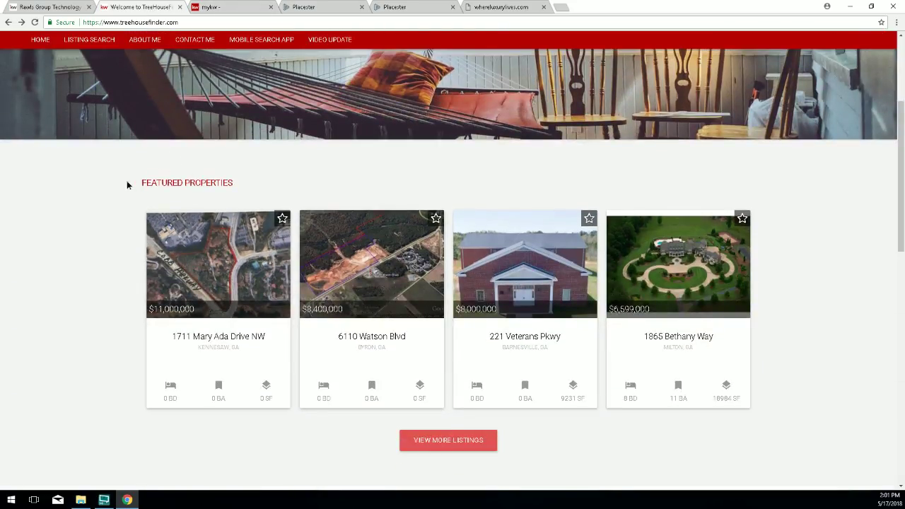
drag(127, 181, 198, 197)
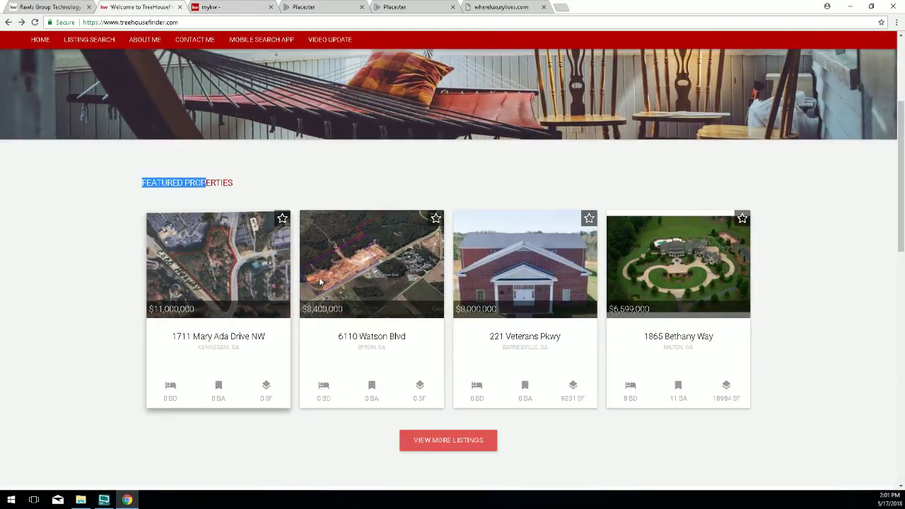
click(419, 5)
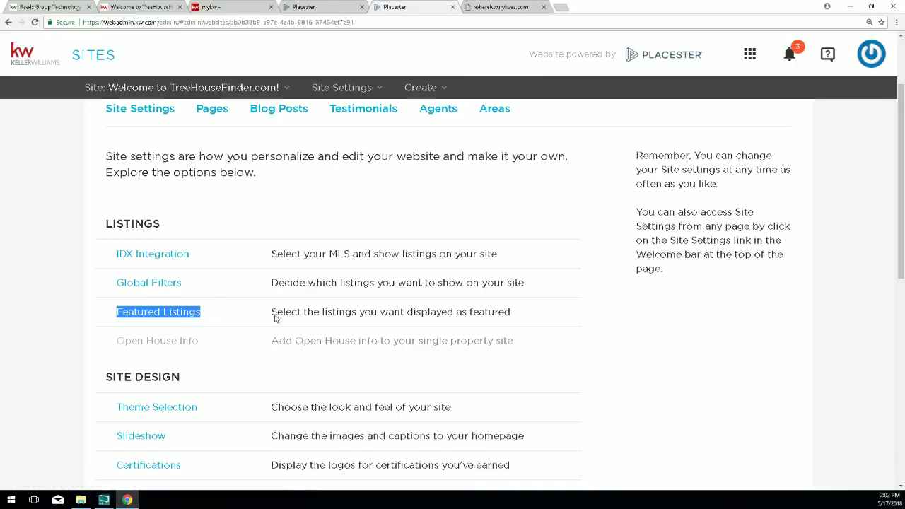
click(734, 317)
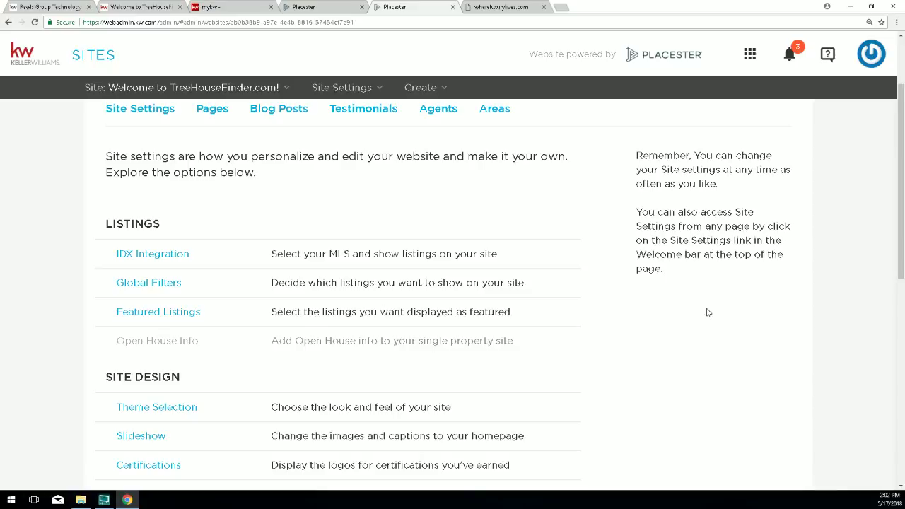
scroll(759, 318, up, 1)
scroll(759, 319, up, 1)
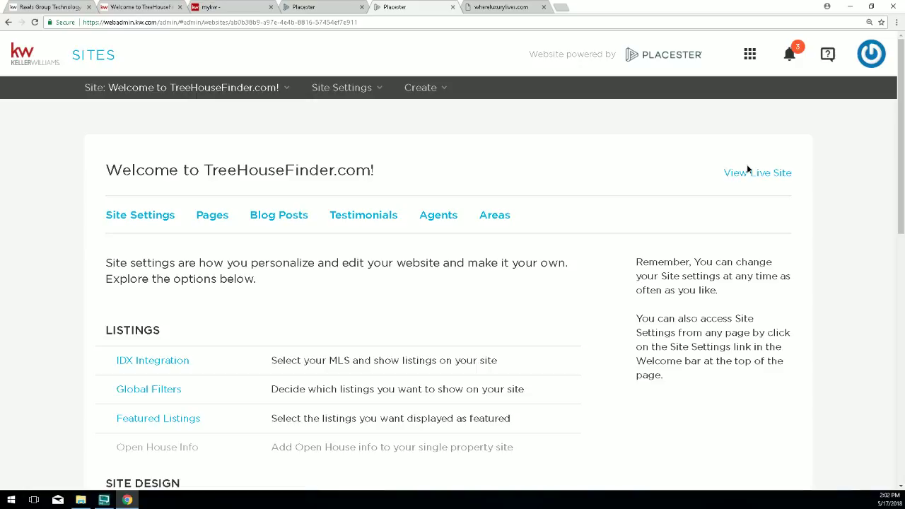
drag(724, 172, 792, 173)
Open View Live Site, scroll to TreeHouseFinder.com's Featured Properties, then return to Site Settings.
click(794, 174)
drag(723, 173, 792, 174)
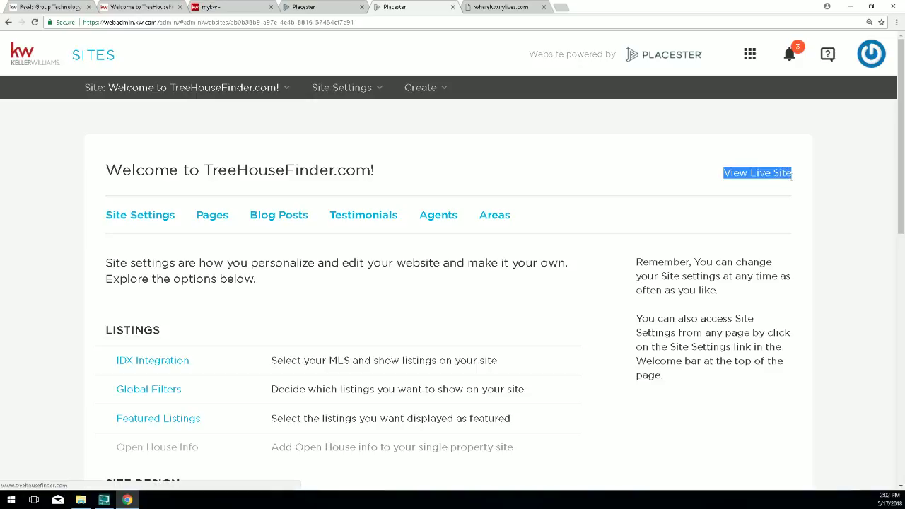
click(756, 176)
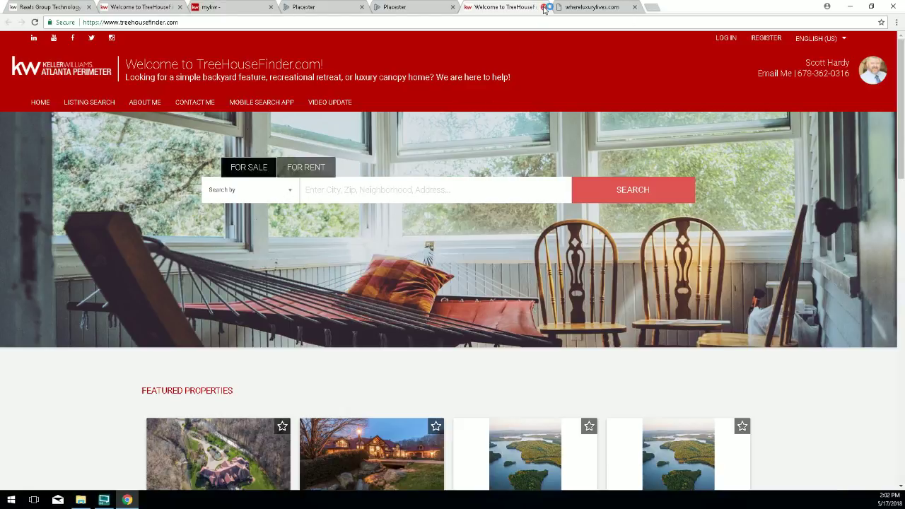
scroll(608, 261, down, 2)
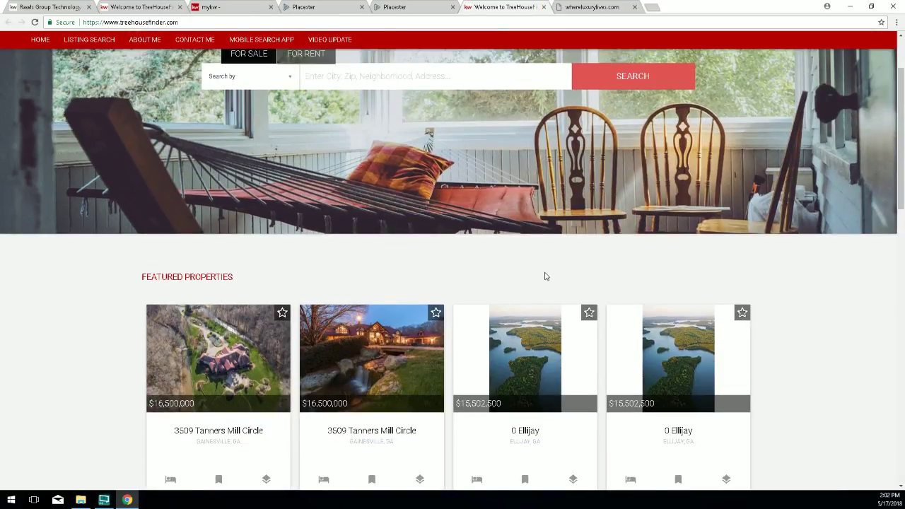
scroll(546, 277, down, 2)
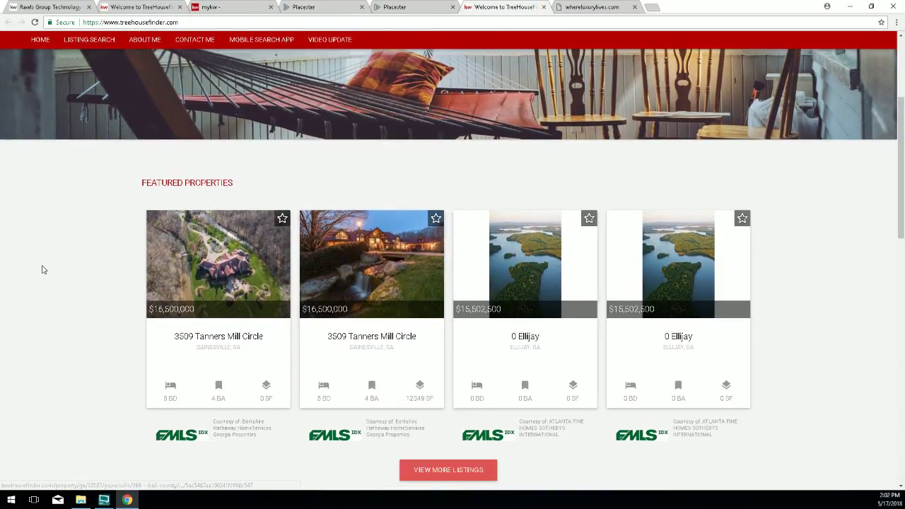
scroll(43, 269, down, 1)
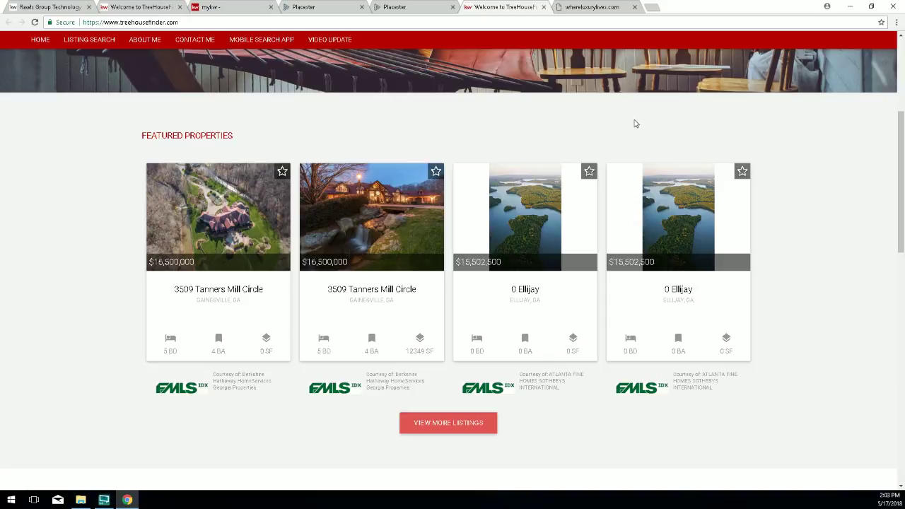
click(398, 7)
scroll(183, 313, down, 1)
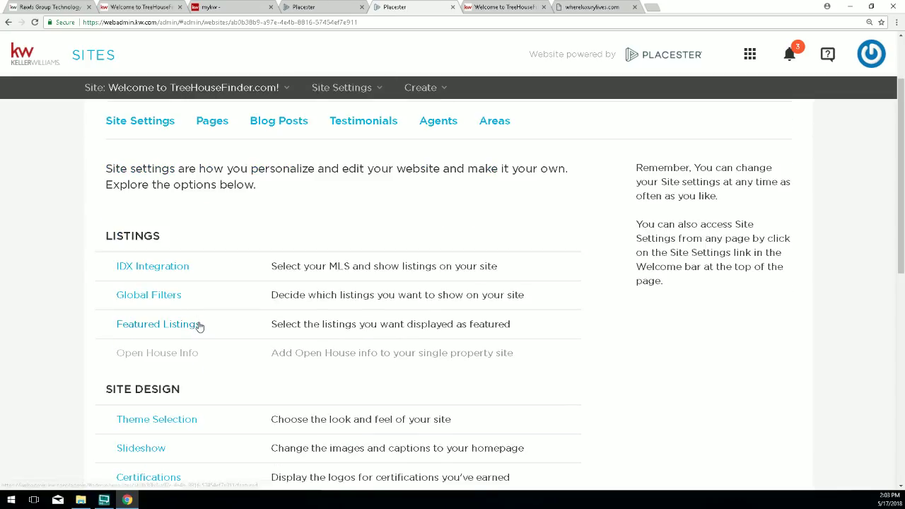
Review Featured Listings' empty Filtered Listings criteria (44,017 listings), then return to TreeHouseFinder's featured properties.
drag(197, 324, 170, 325)
drag(231, 328, 116, 325)
click(143, 325)
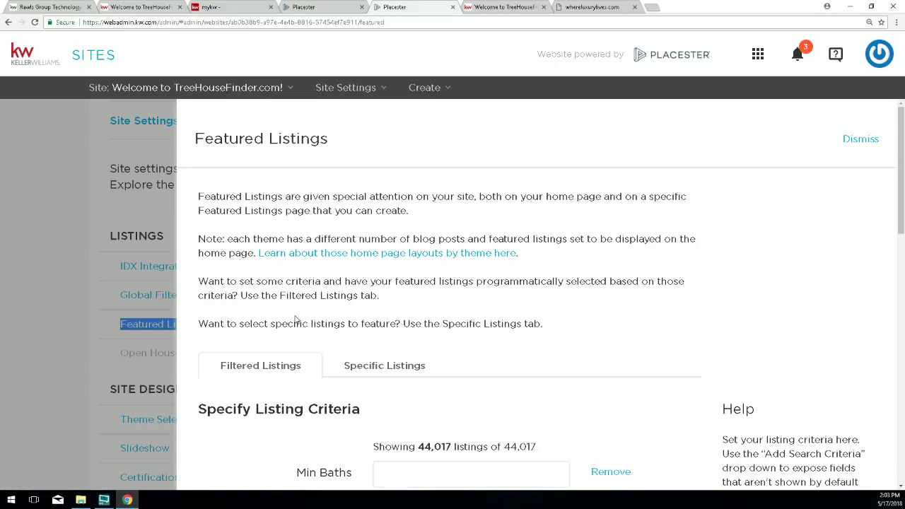
scroll(296, 320, down, 2)
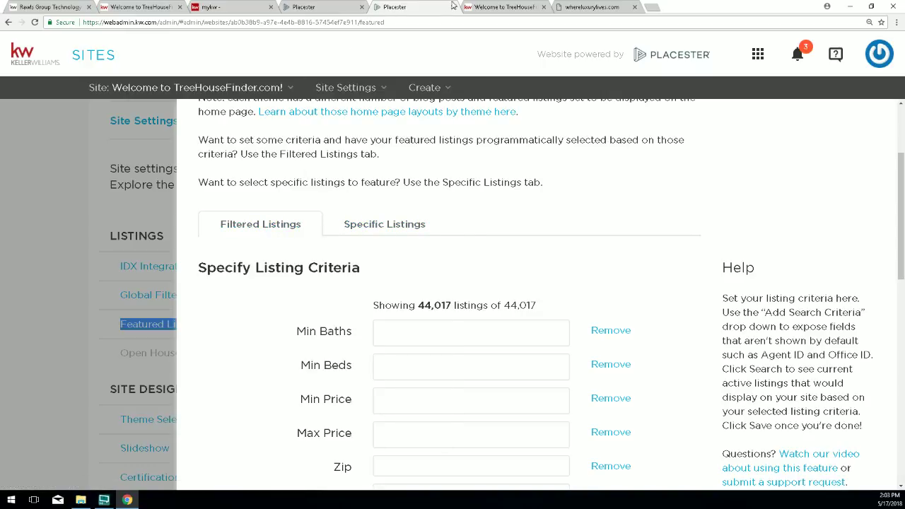
click(499, 7)
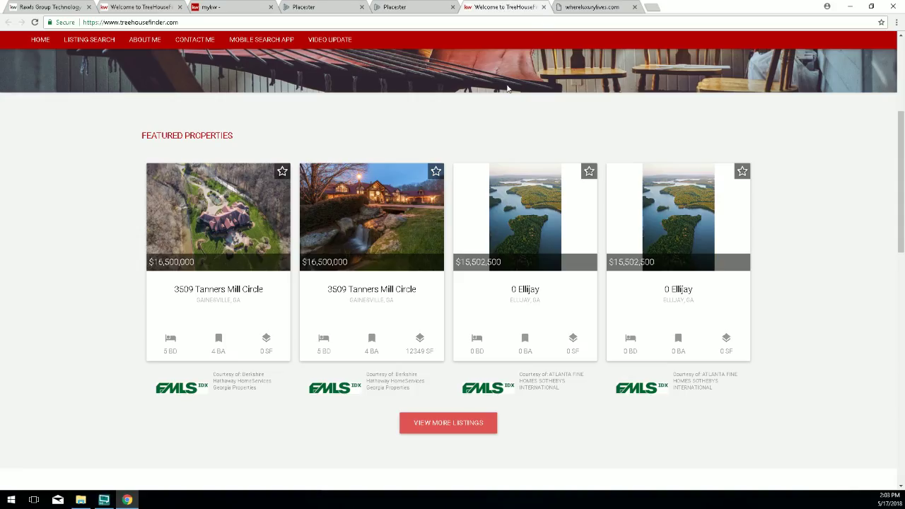
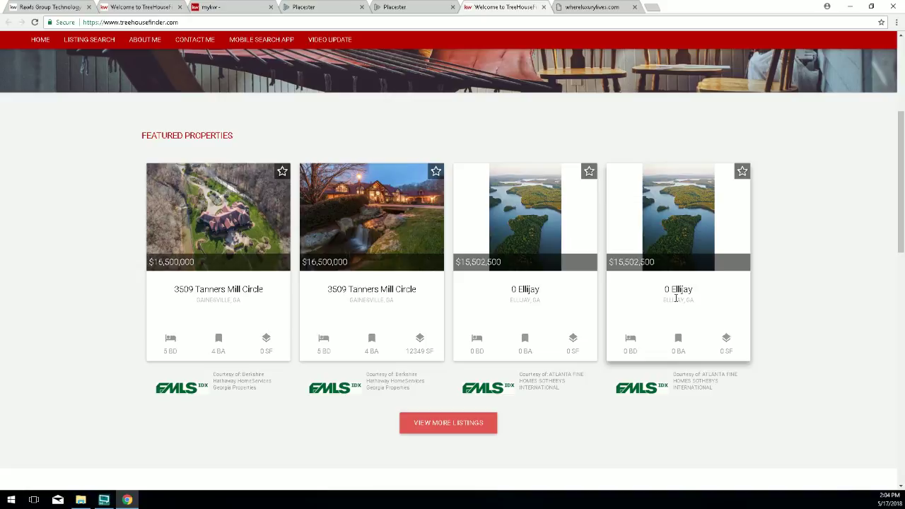
Bring up Featured Listings' criteria form (44,017 listings) and put the cursor in Max Price.
click(386, 8)
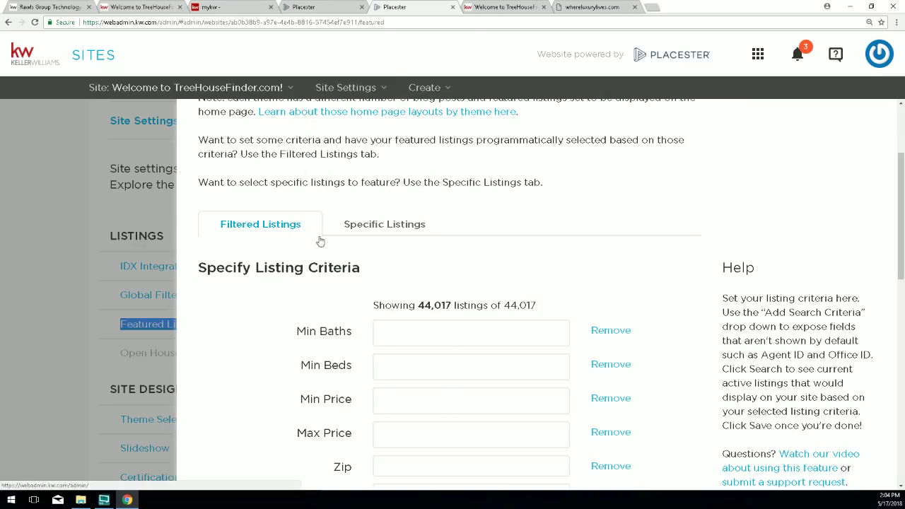
scroll(320, 237, up, 1)
scroll(279, 279, down, 2)
scroll(262, 240, down, 1)
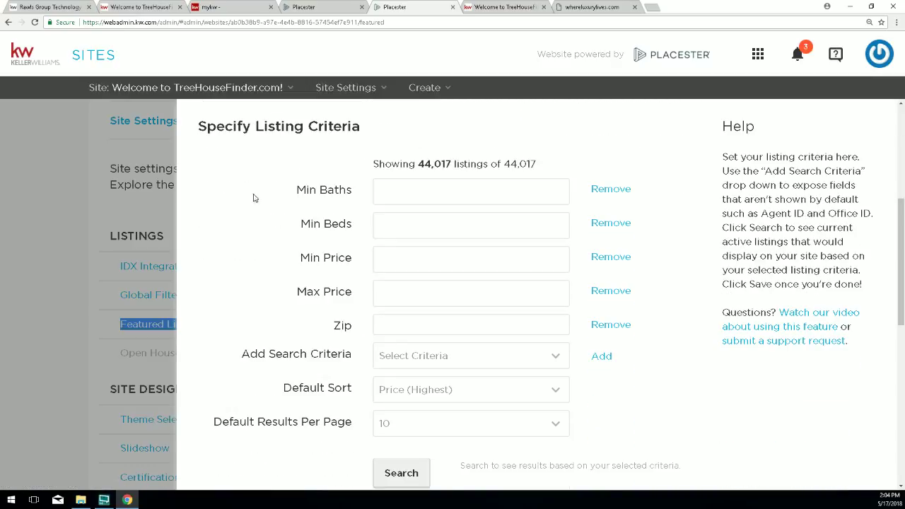
click(346, 292)
drag(347, 292, 306, 292)
click(398, 290)
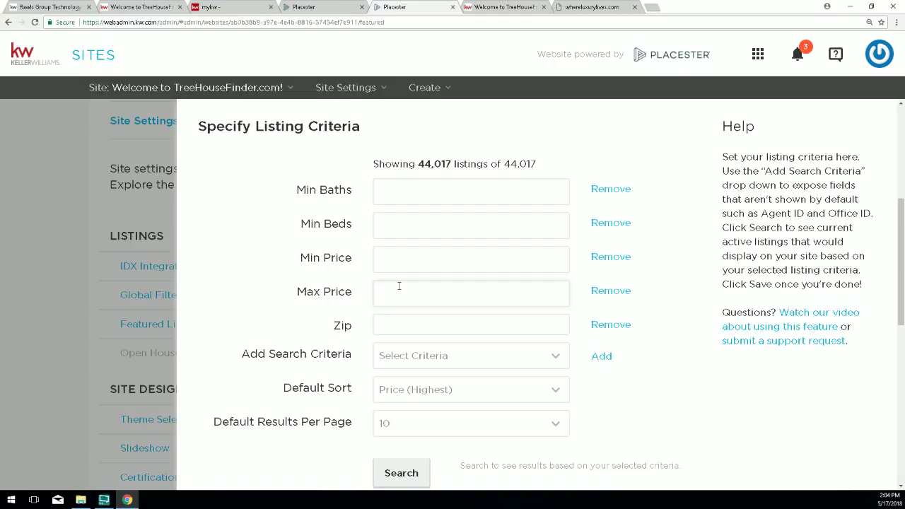
Search with a Max Price of 650000, cutting results from 44,017 to 37,956.
text(650000)
scroll(495, 364, down, 1)
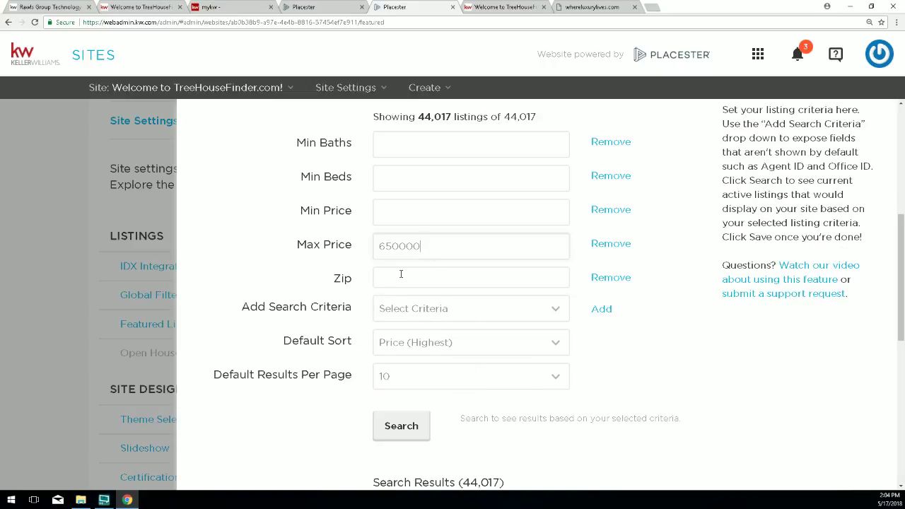
drag(437, 246, 354, 245)
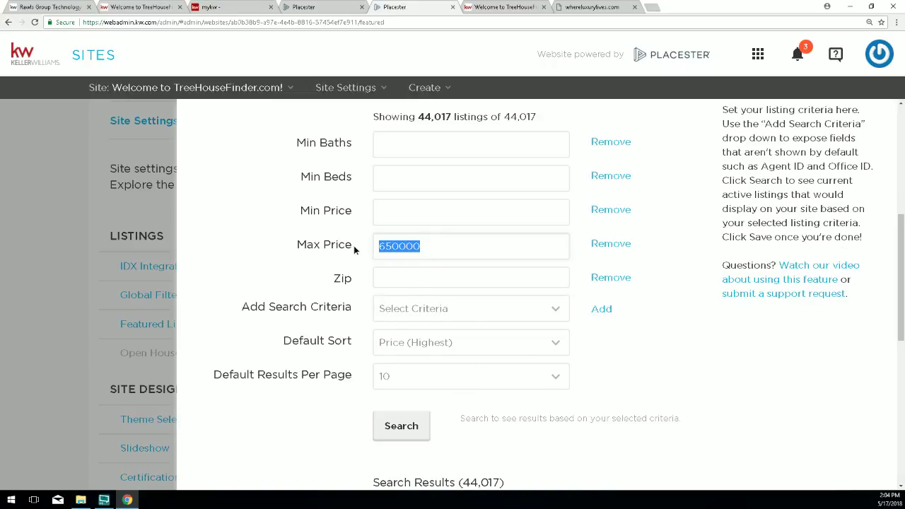
scroll(401, 360, down, 2)
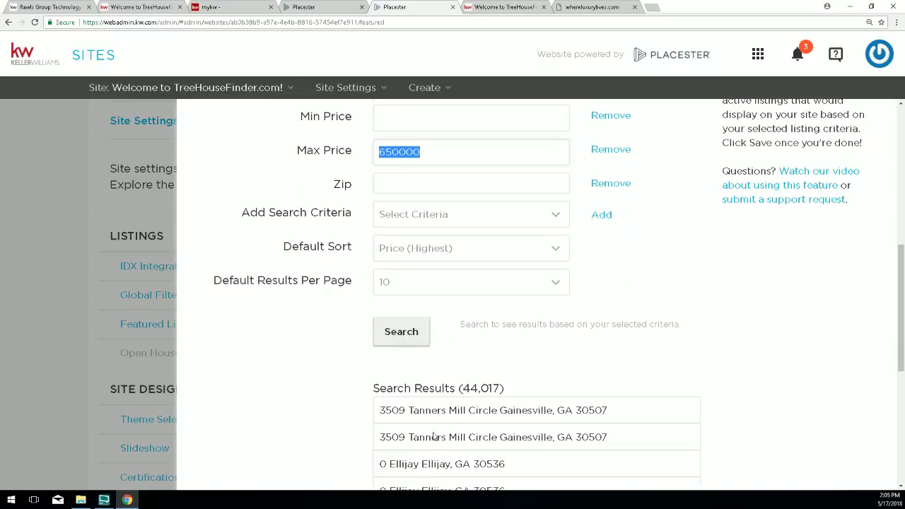
click(403, 334)
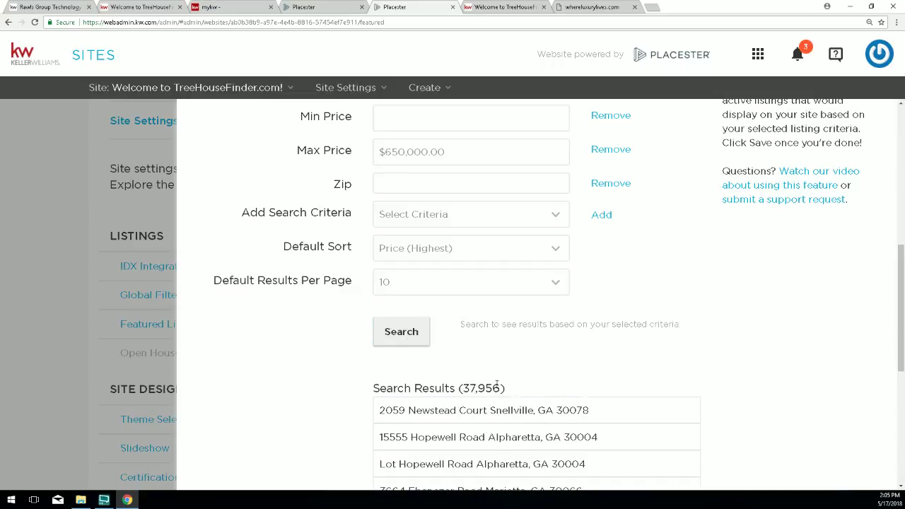
drag(501, 388, 462, 388)
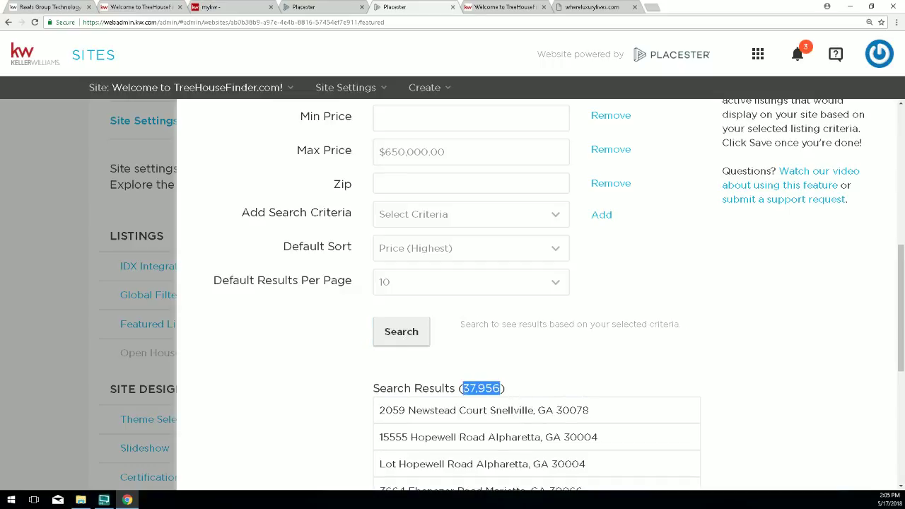
drag(381, 388, 527, 388)
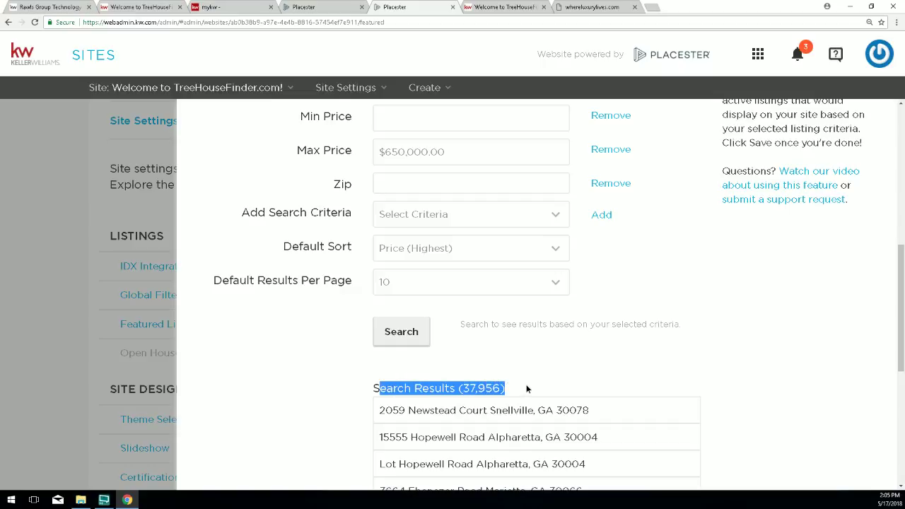
Review the Min Baths, Min Beds, Min Price and Zip criteria and the extra-criteria list.
scroll(434, 288, up, 1)
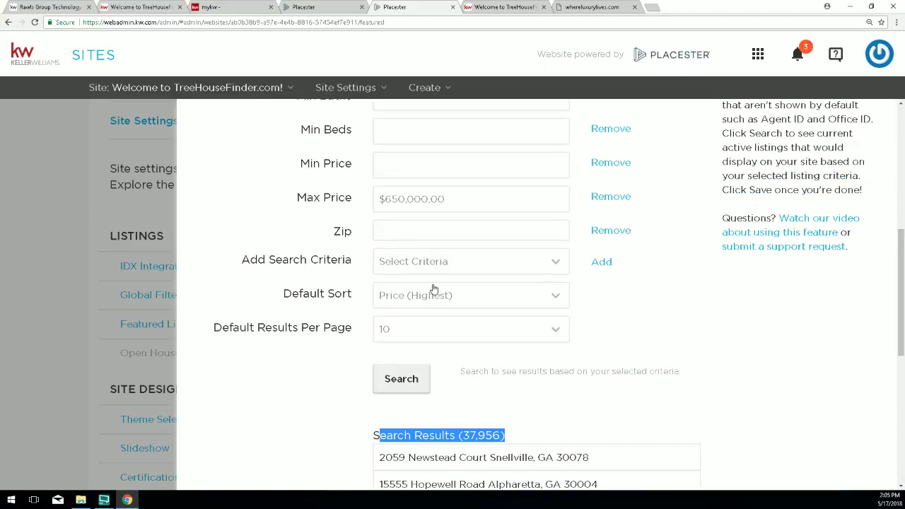
scroll(472, 199, up, 1)
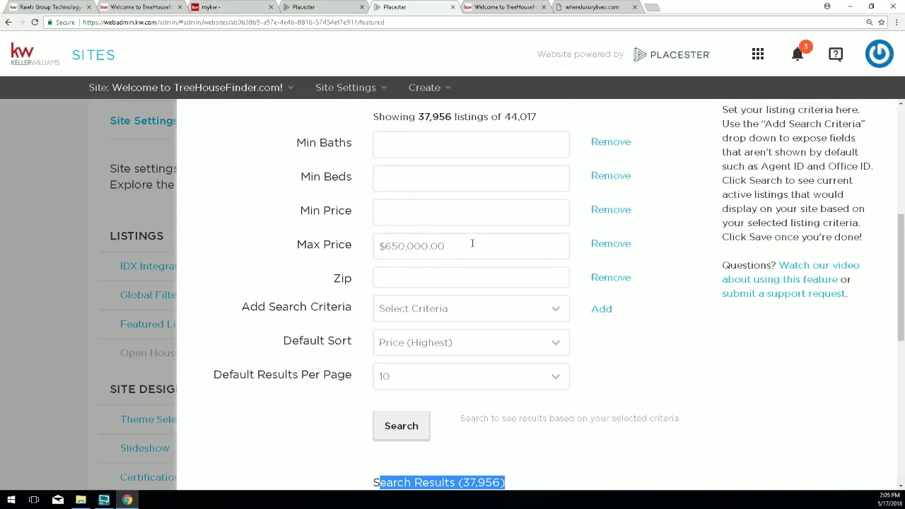
drag(473, 245, 377, 246)
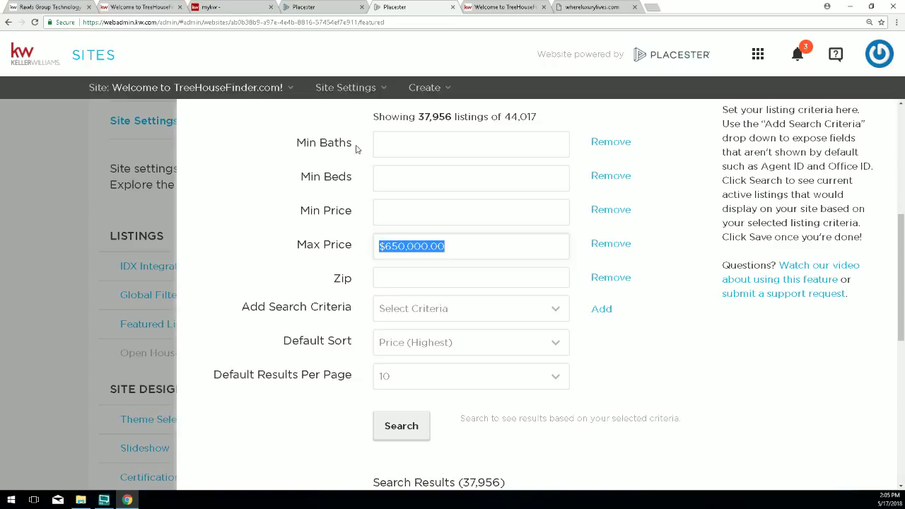
drag(297, 143, 359, 150)
drag(311, 171, 363, 186)
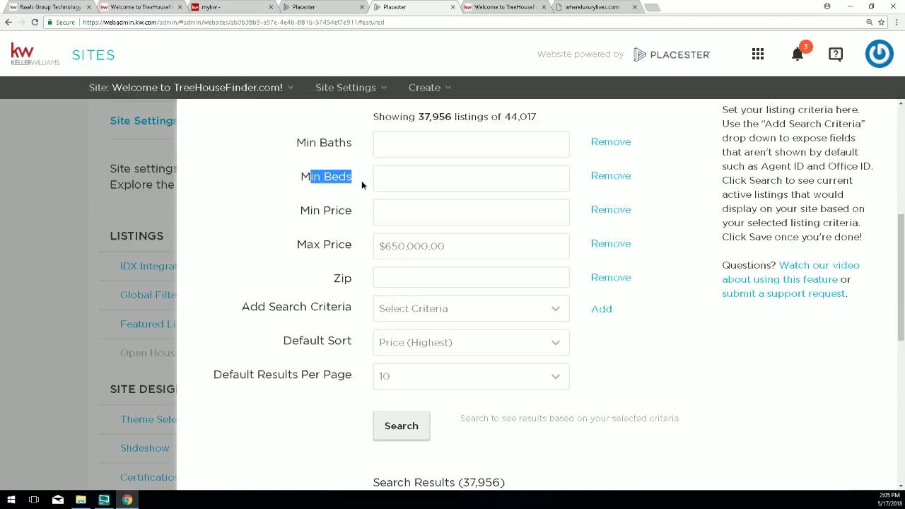
drag(323, 210, 363, 215)
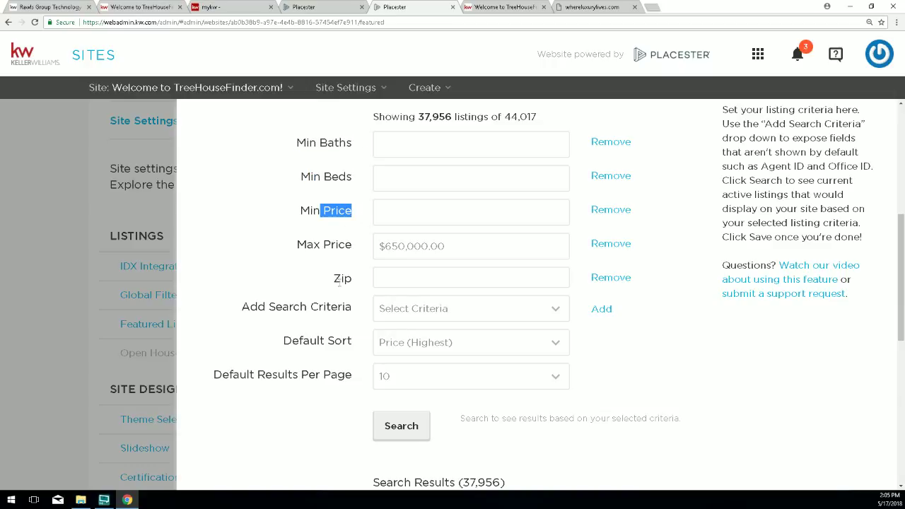
drag(341, 278, 355, 281)
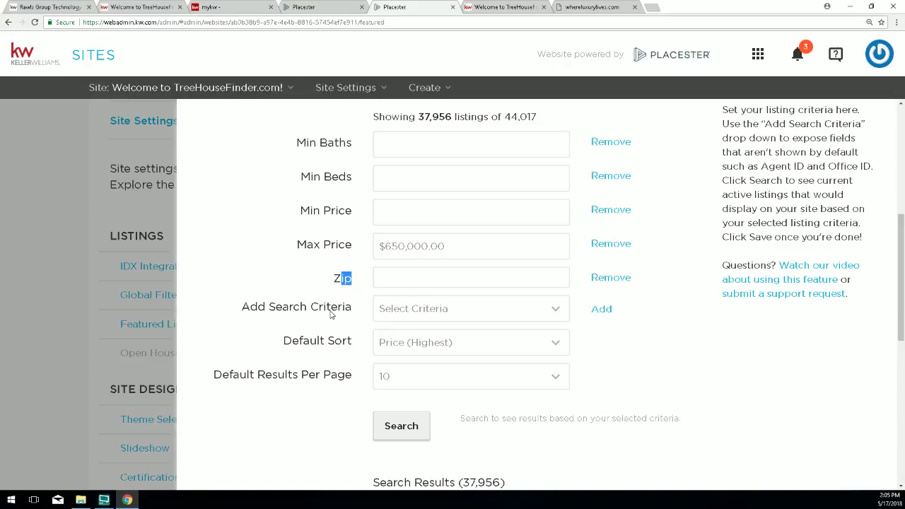
drag(242, 307, 353, 307)
click(414, 314)
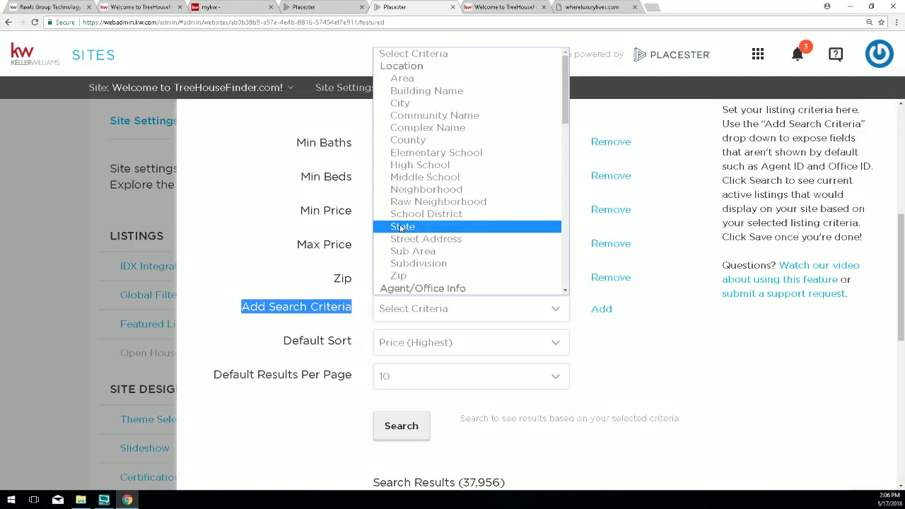
Add a City criterion and set it to Brookhaven from the 'brookh' suggestions.
click(398, 108)
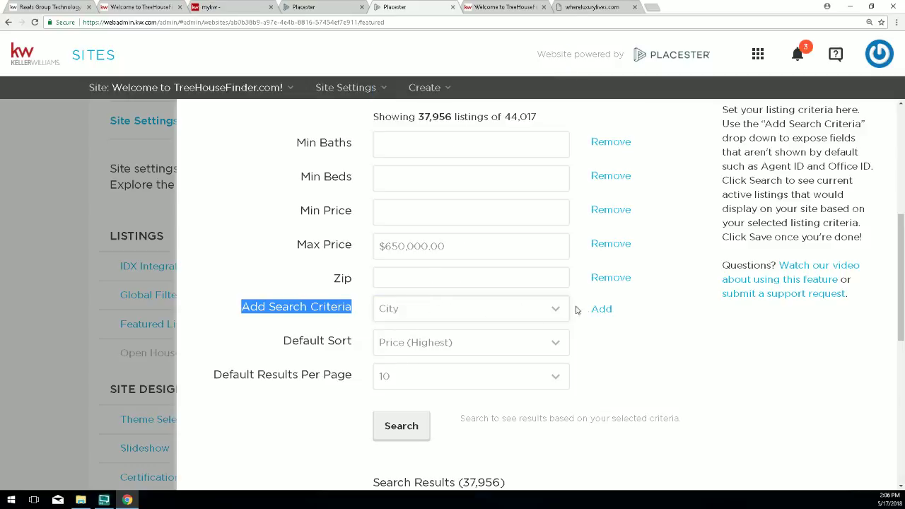
drag(615, 312, 598, 310)
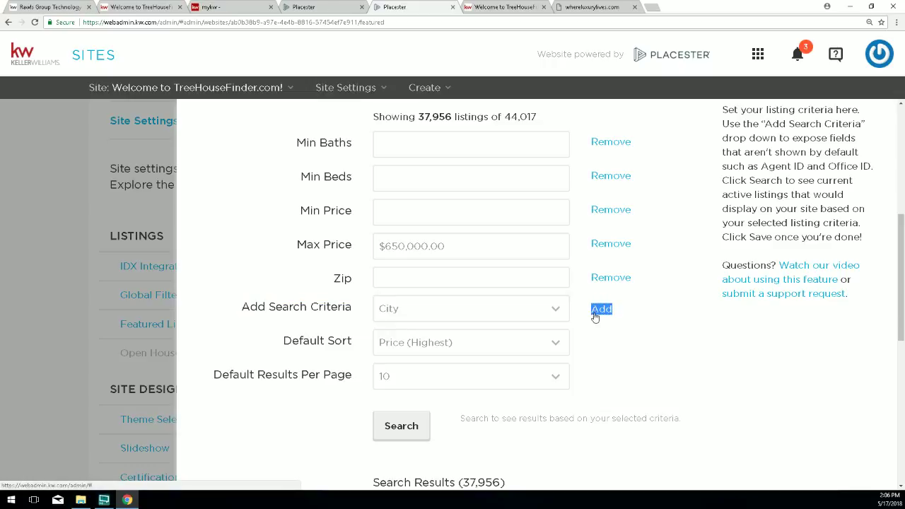
click(601, 310)
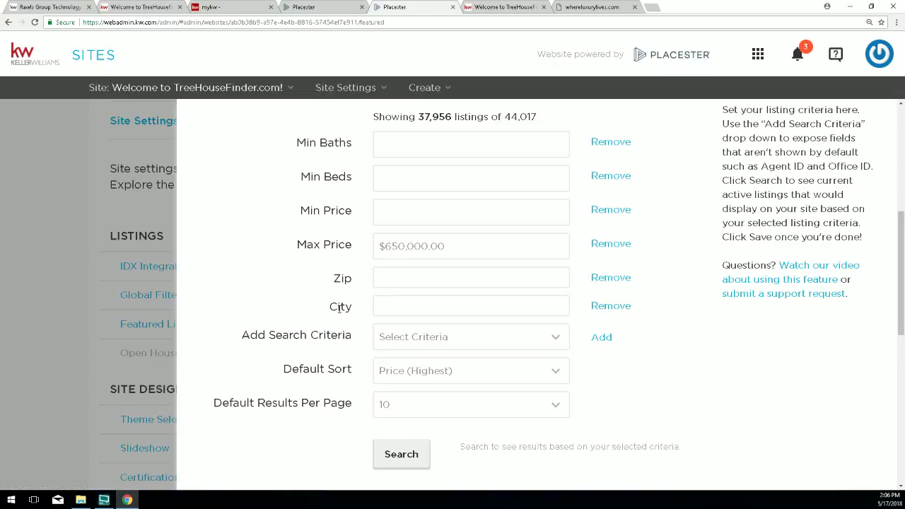
drag(329, 306, 359, 311)
click(408, 303)
text(brook)
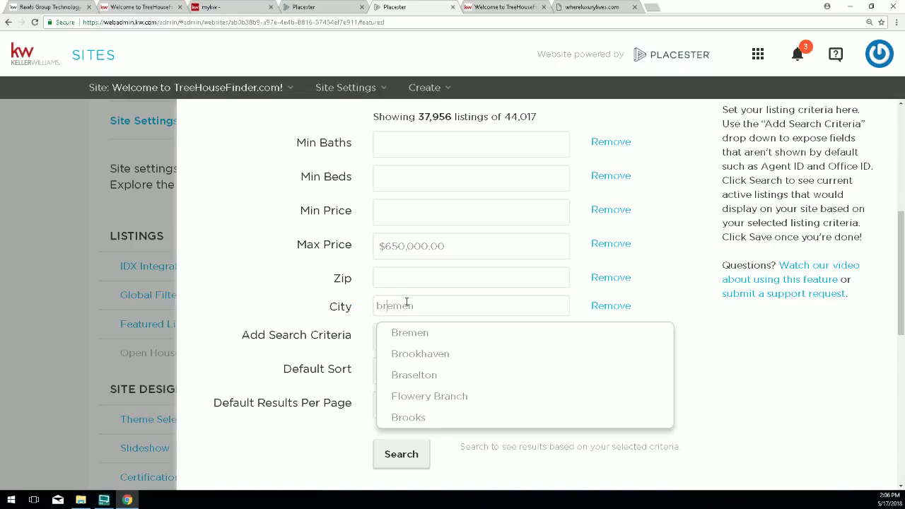
text(hav)
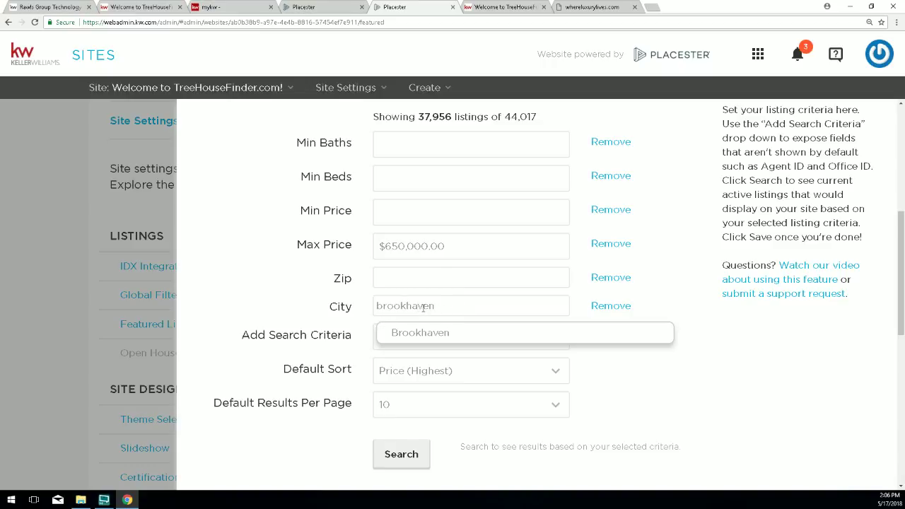
click(436, 338)
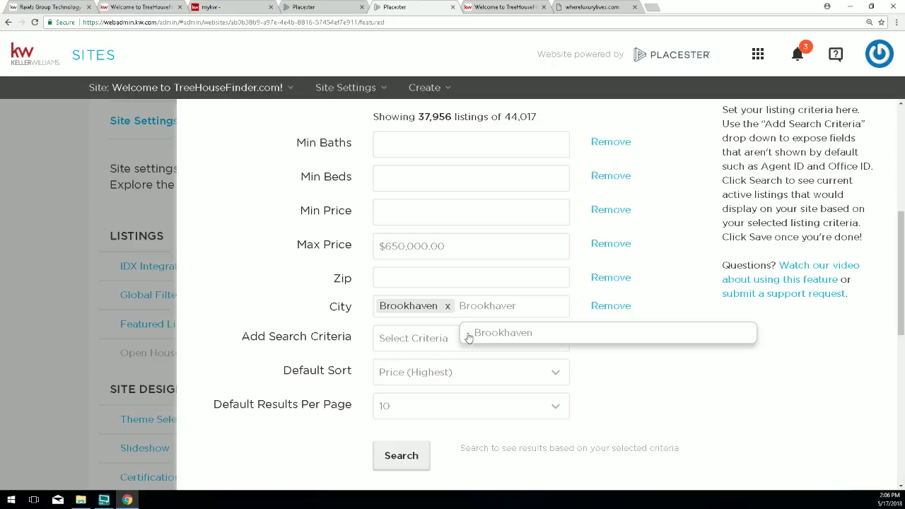
Rerun the listing search with the Brookhaven city filter, narrowing results to 230.
click(848, 461)
scroll(849, 461, down, 5)
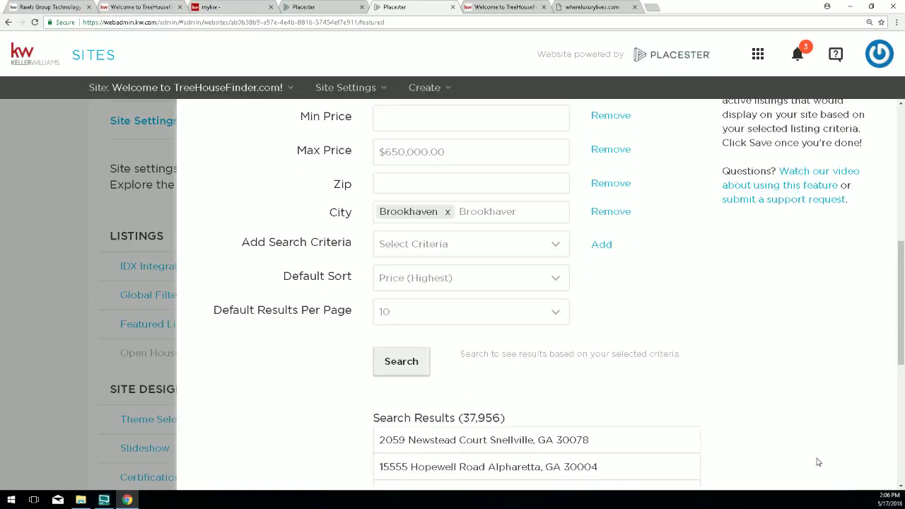
scroll(433, 272, up, 1)
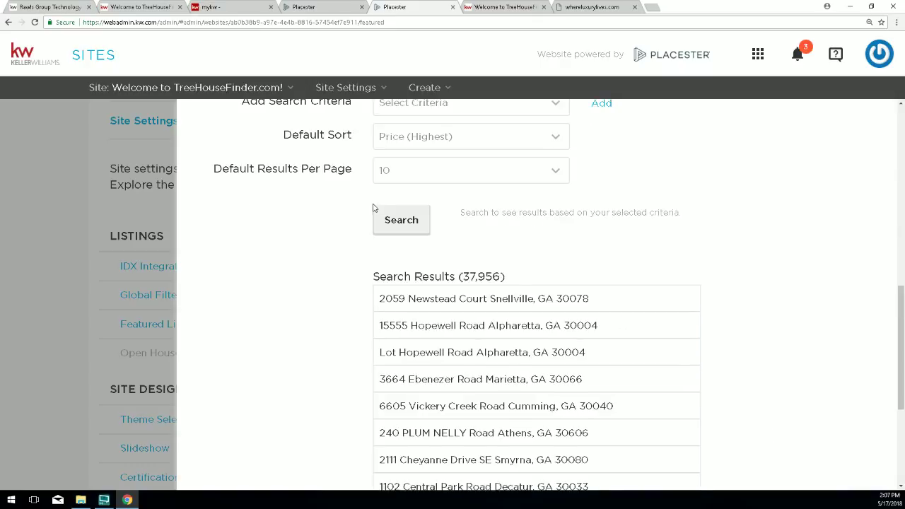
drag(464, 276, 489, 291)
click(413, 231)
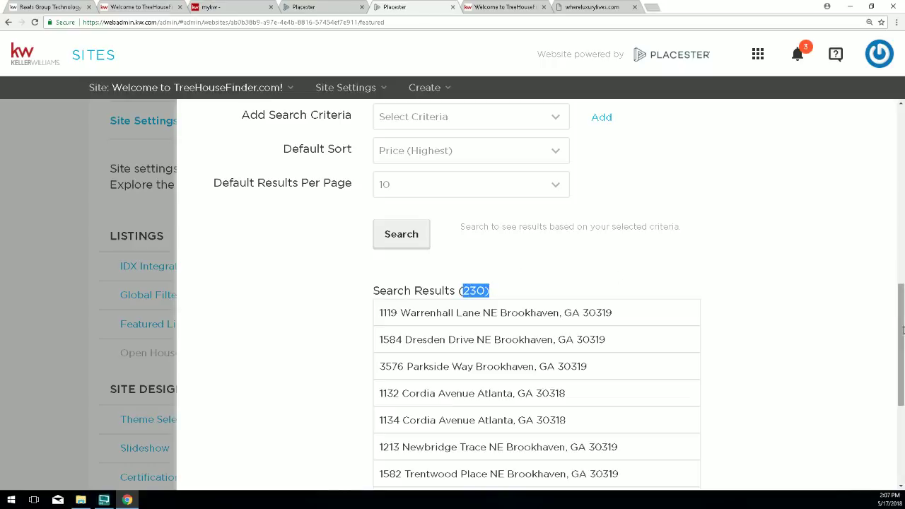
Confirm the $650,000.00 Max Price and save the featured listings settings.
scroll(671, 158, up, 2)
scroll(428, 165, up, 1)
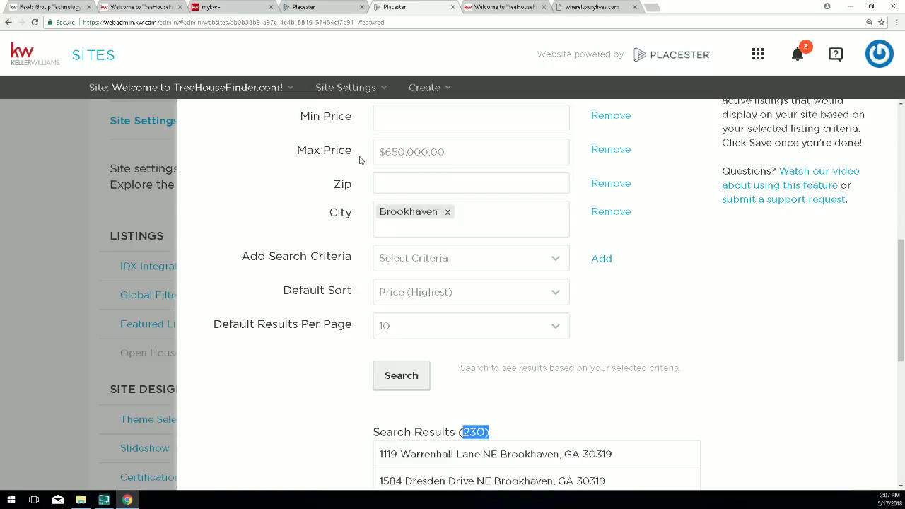
drag(377, 151, 448, 149)
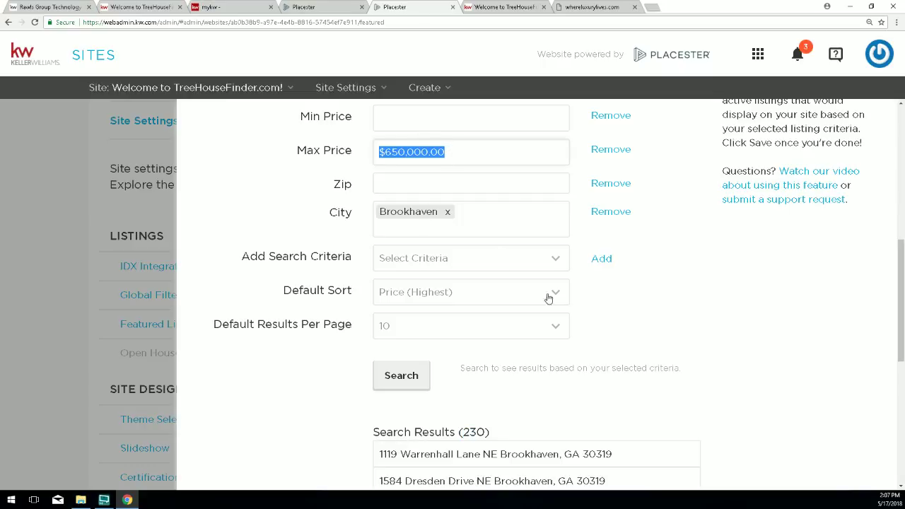
scroll(770, 424, down, 5)
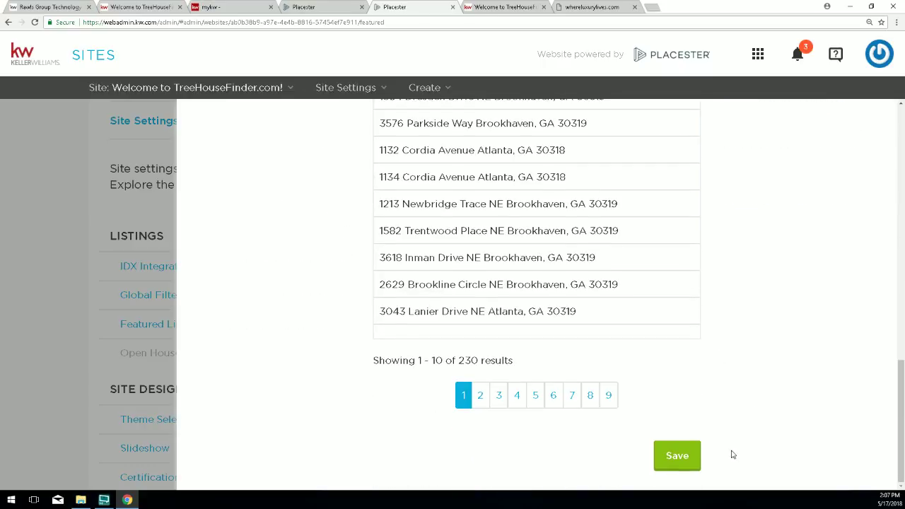
click(677, 456)
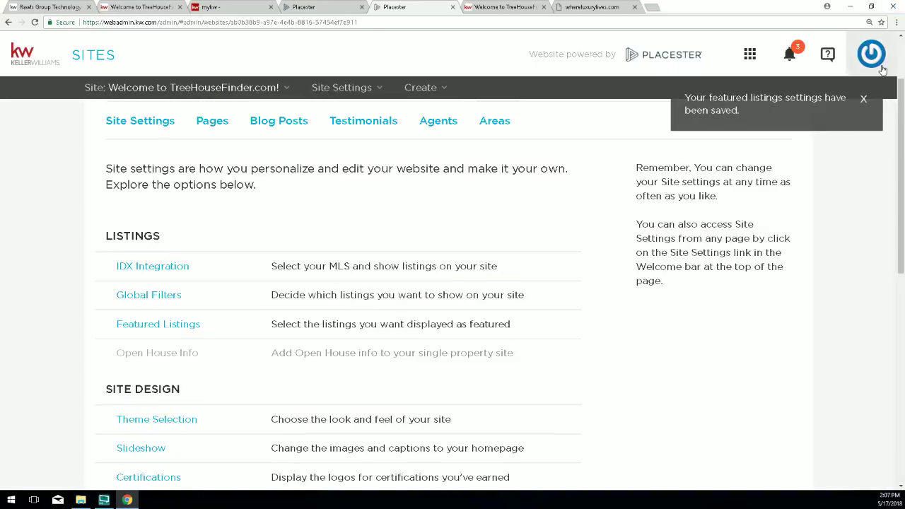
Open live TreeHouseFinder.com and view its Brookhaven Featured Properties priced around $650,000.
click(863, 100)
scroll(807, 206, up, 2)
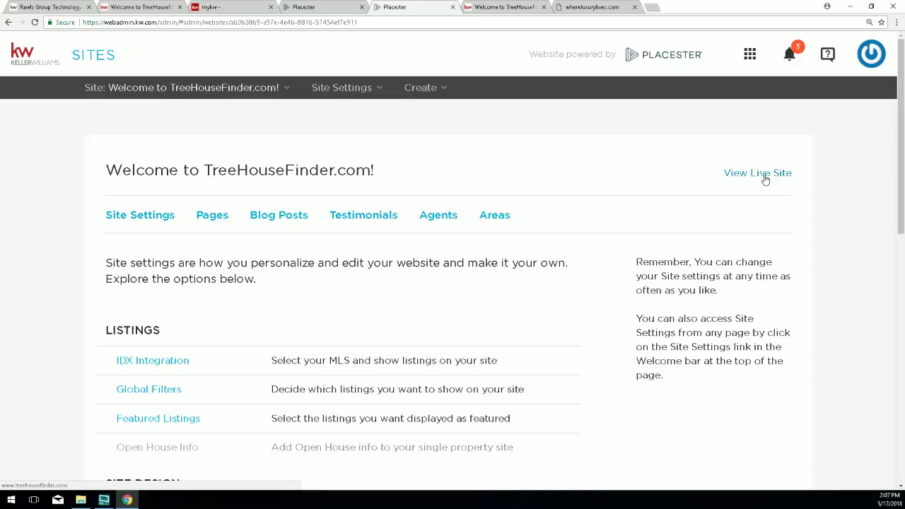
click(765, 173)
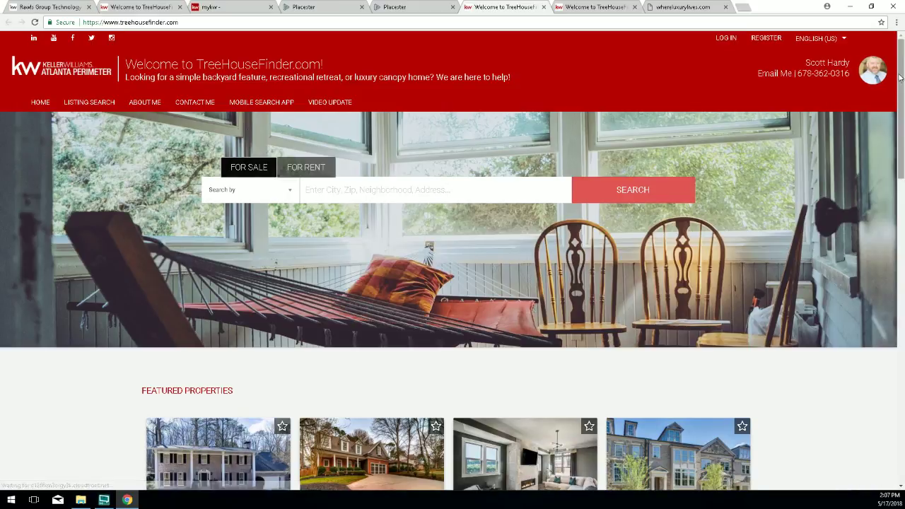
scroll(488, 380, down, 3)
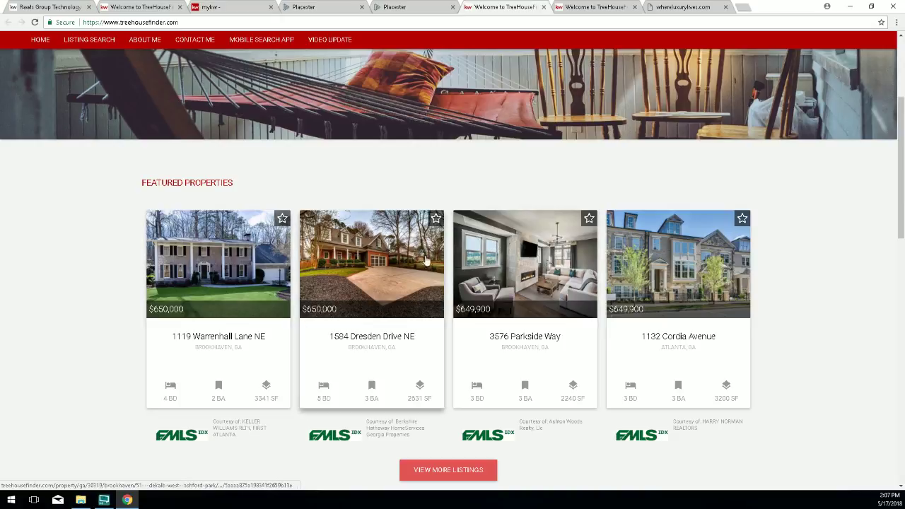
scroll(458, 269, down, 1)
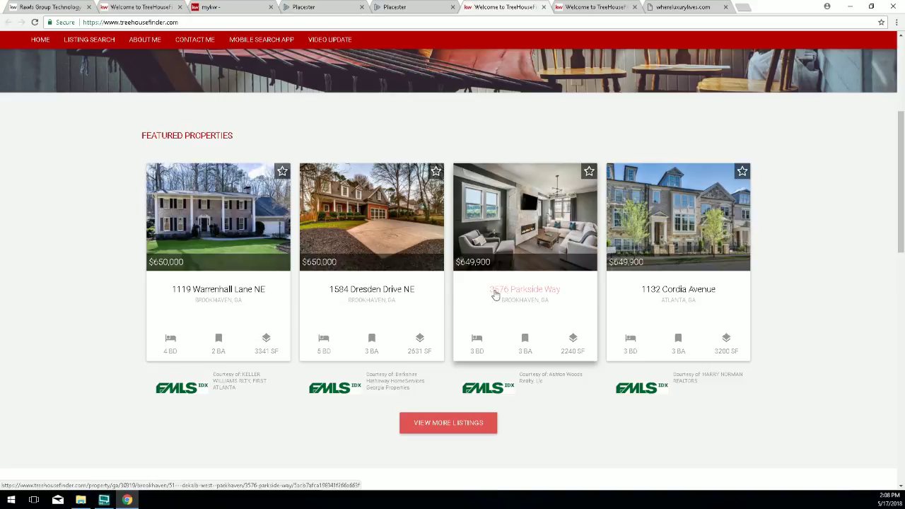
Reopen the Featured Listings settings and review the Max Price, City and Default Sort settings.
click(418, 9)
scroll(244, 334, down, 1)
scroll(234, 333, down, 1)
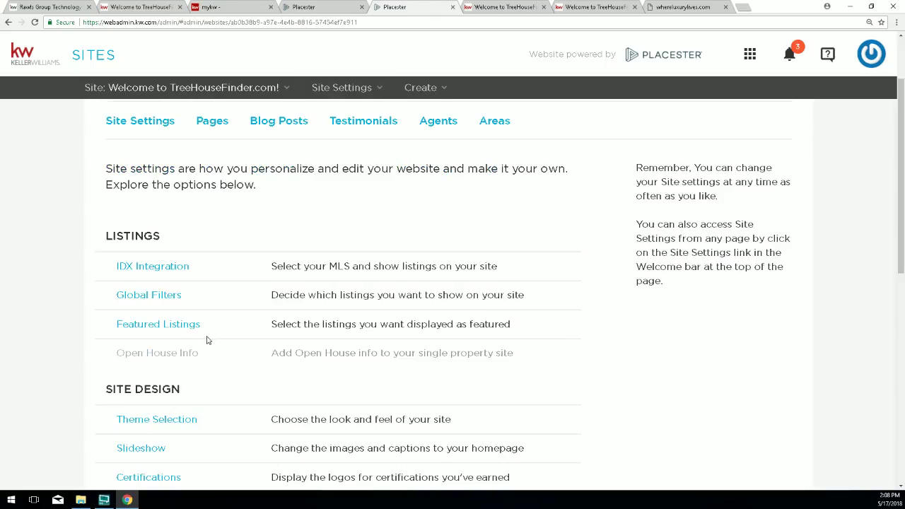
click(148, 325)
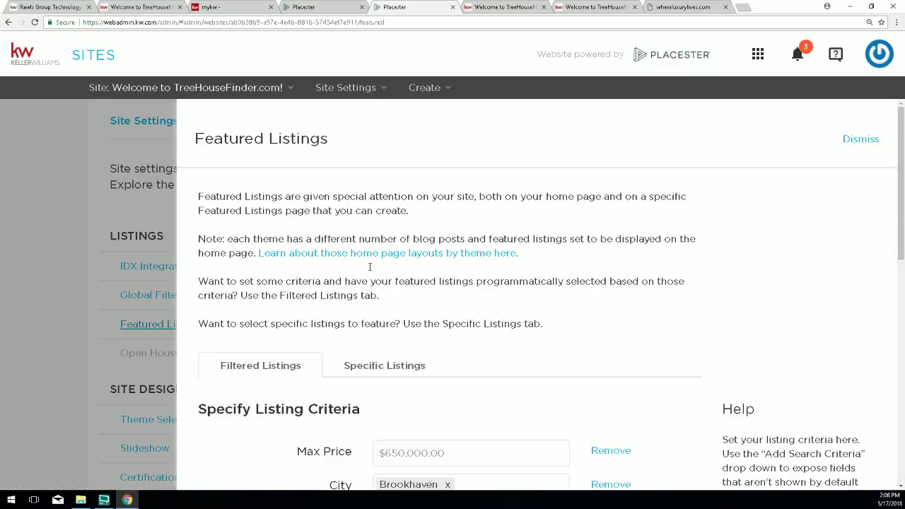
scroll(336, 255, down, 3)
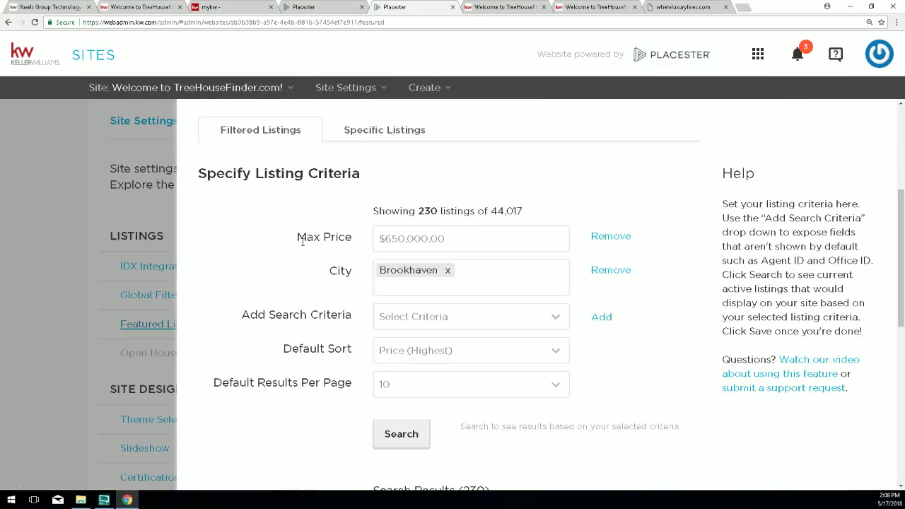
drag(297, 239, 358, 240)
click(330, 269)
drag(330, 270, 351, 271)
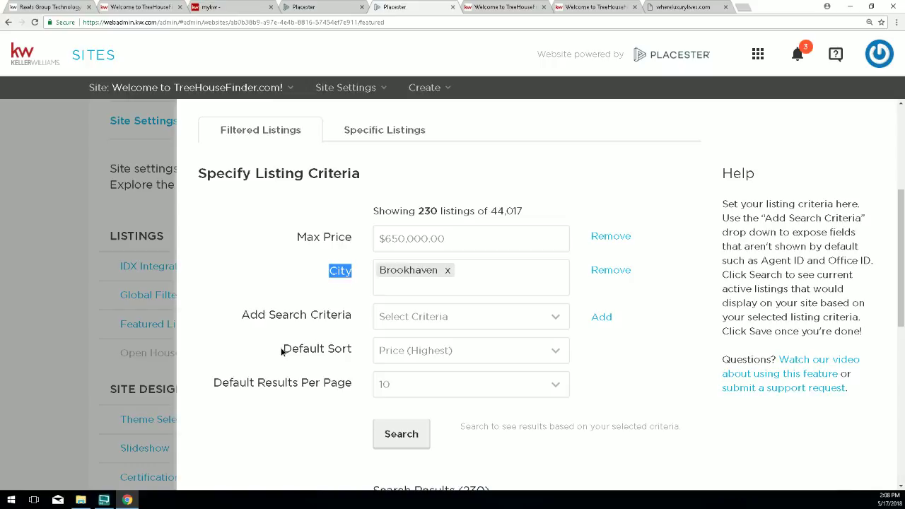
drag(283, 348, 360, 348)
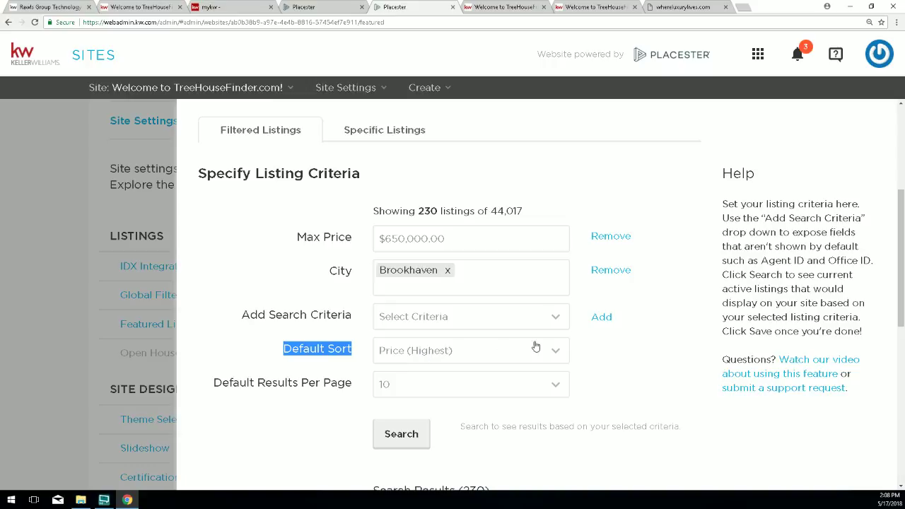
Set Default Sort to Total Images (Most) and save the featured listings settings.
click(556, 353)
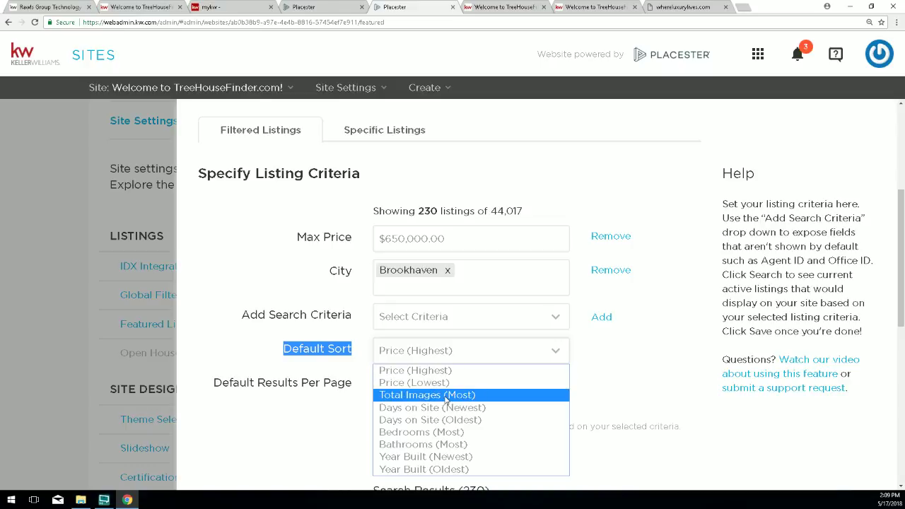
click(446, 400)
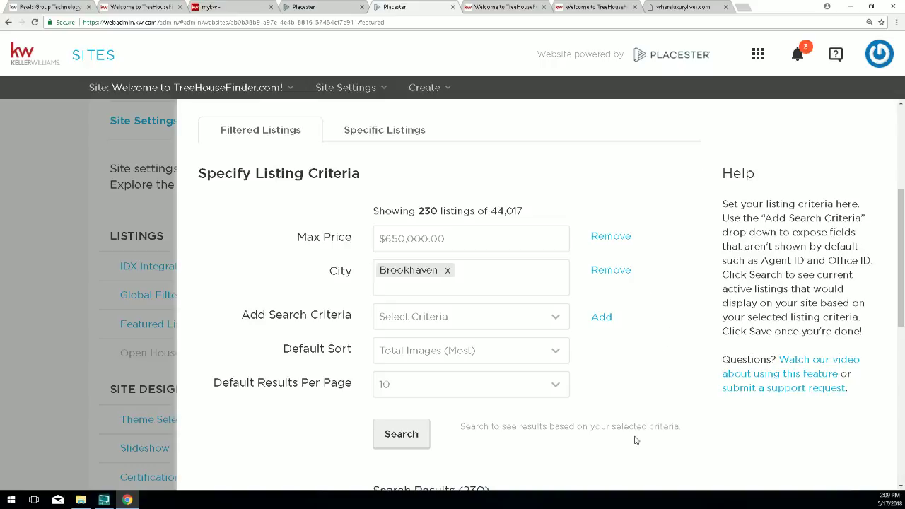
scroll(636, 442, down, 2)
scroll(638, 447, down, 4)
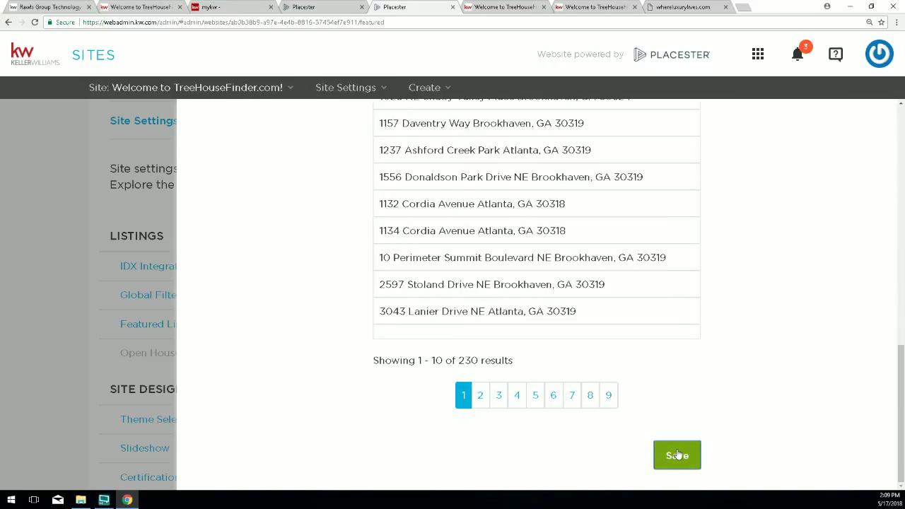
click(676, 456)
Reload the live TreeHouseFinder.com site in a fresh tab.
scroll(811, 278, up, 2)
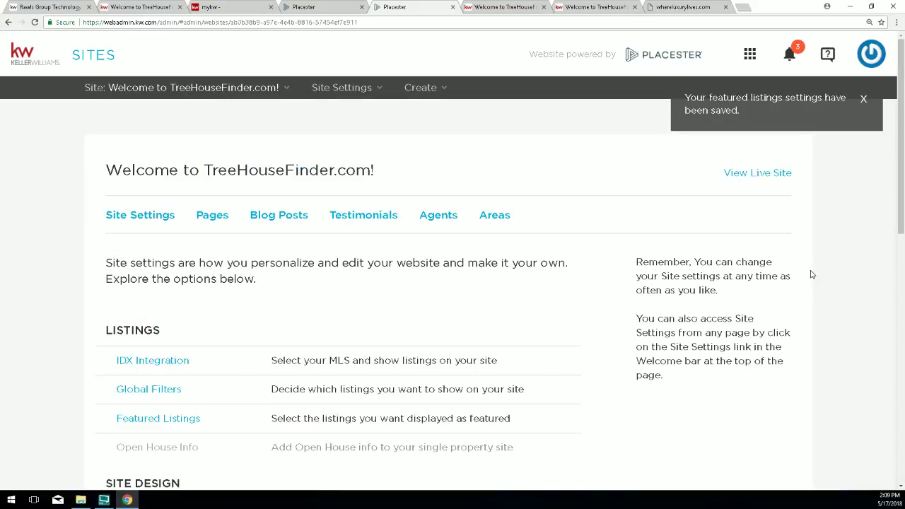
drag(710, 172, 793, 172)
click(801, 170)
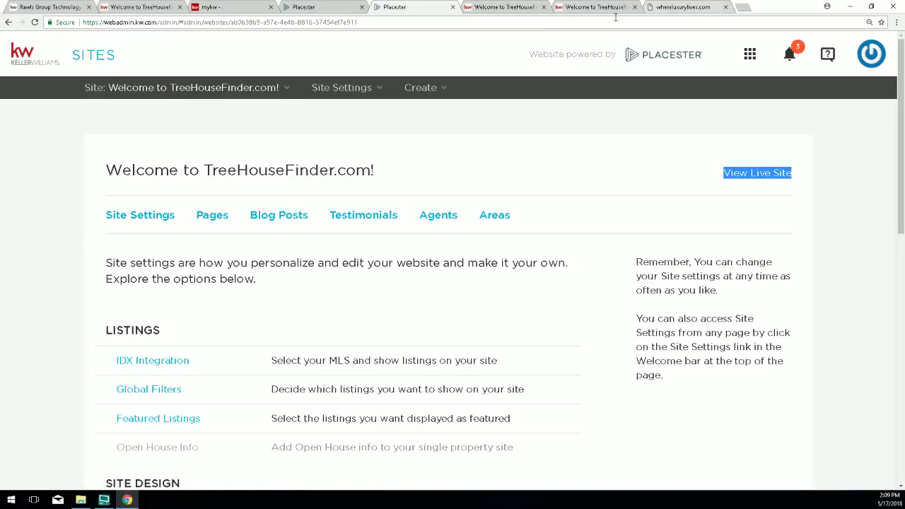
click(763, 178)
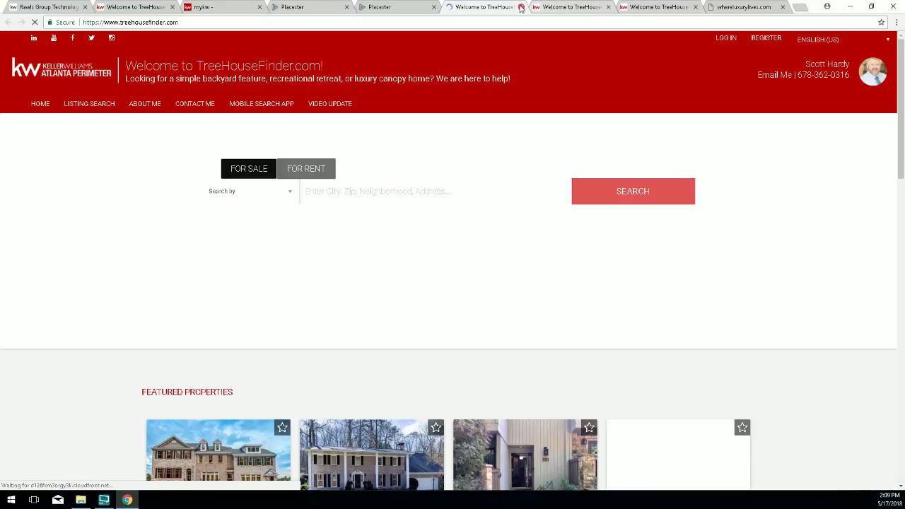
Close the duplicate TreeHouseFinder tabs and reload the remaining live site.
click(521, 8)
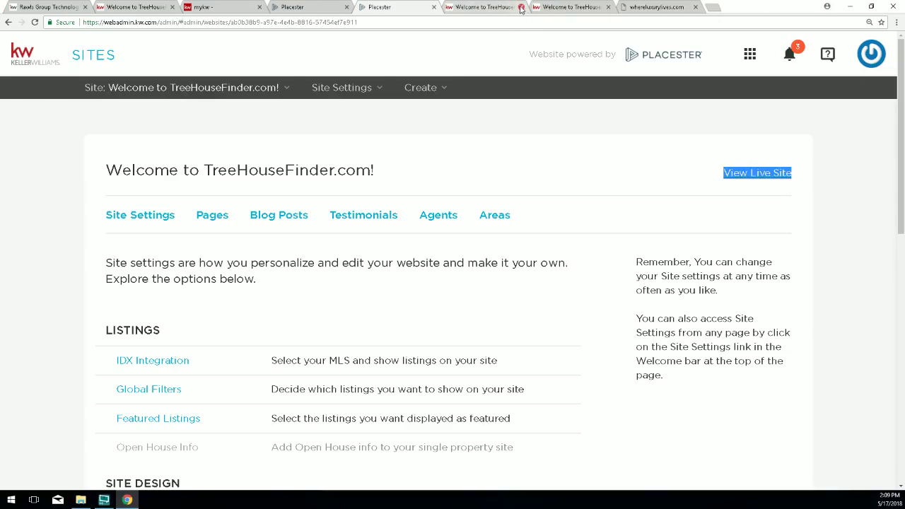
click(521, 7)
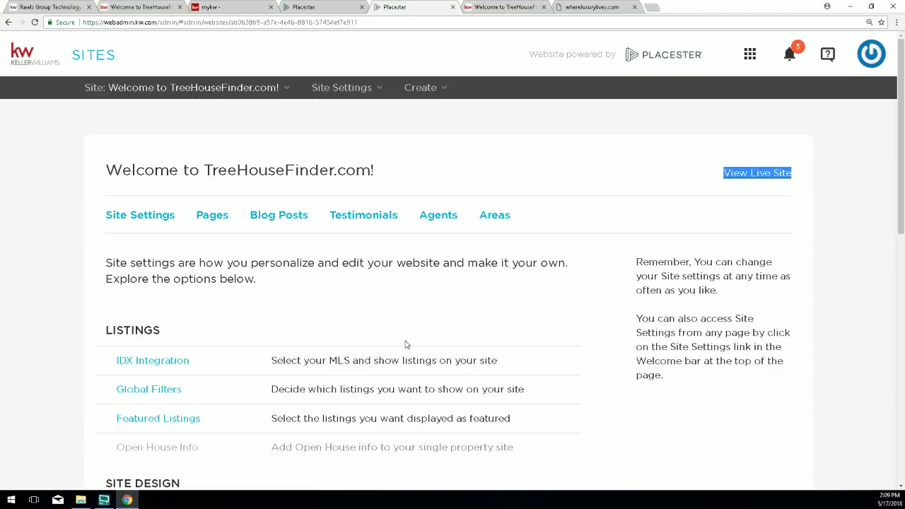
click(496, 6)
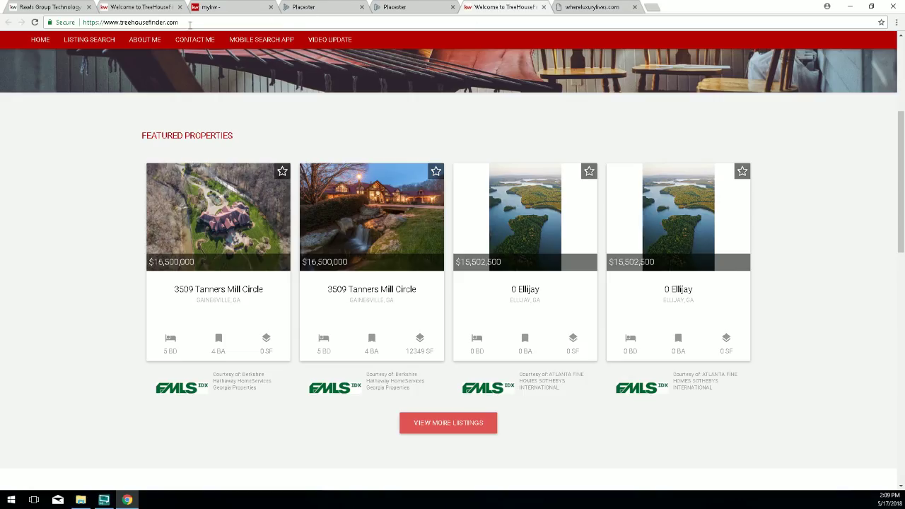
click(33, 24)
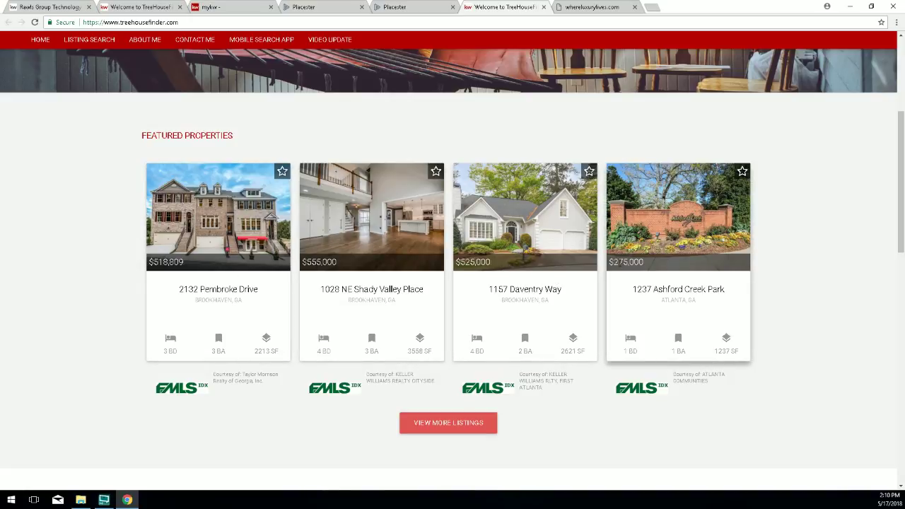
click(209, 208)
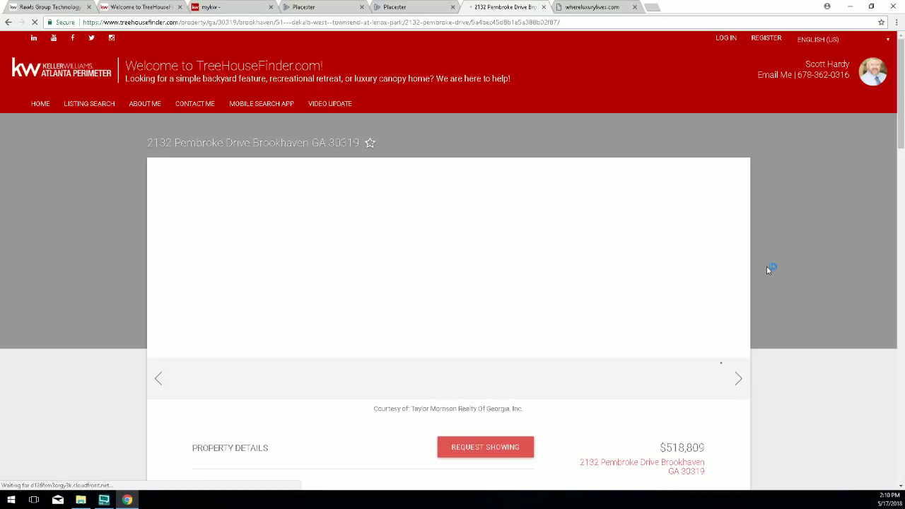
scroll(766, 266, down, 3)
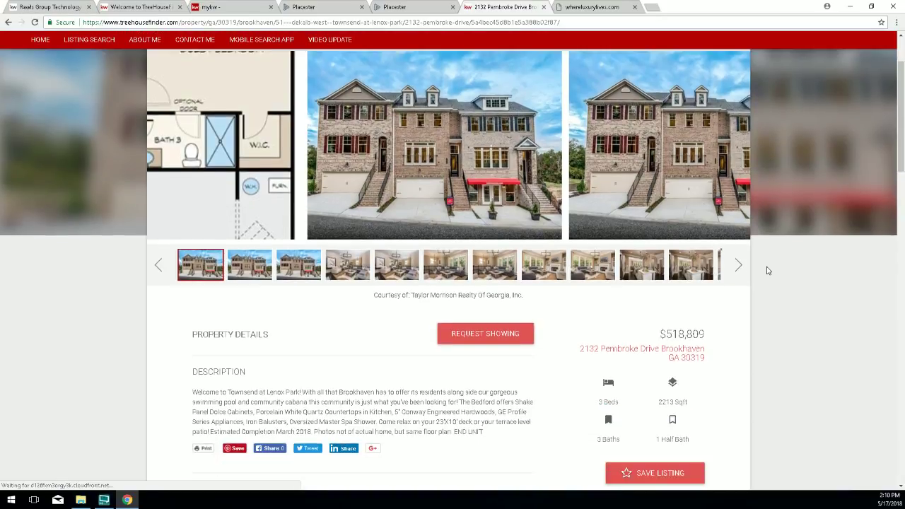
scroll(768, 270, down, 5)
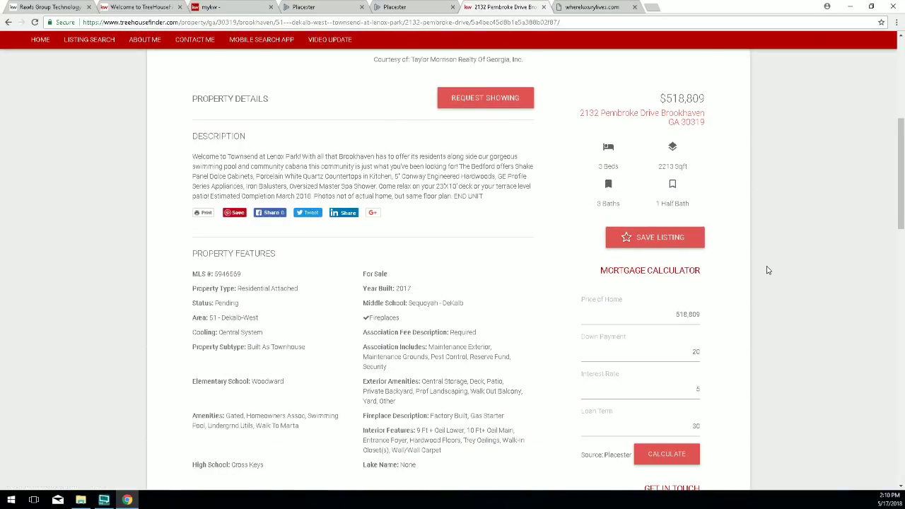
scroll(768, 270, up, 8)
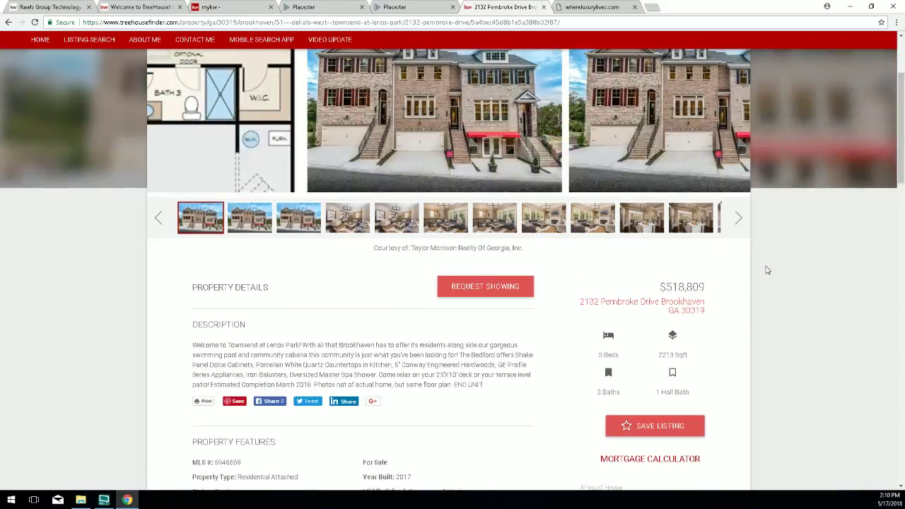
scroll(642, 225, up, 1)
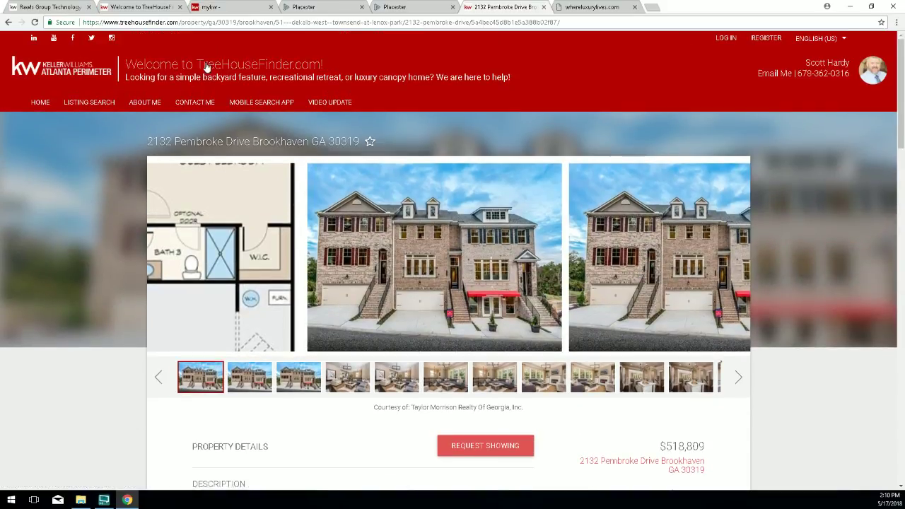
click(398, 6)
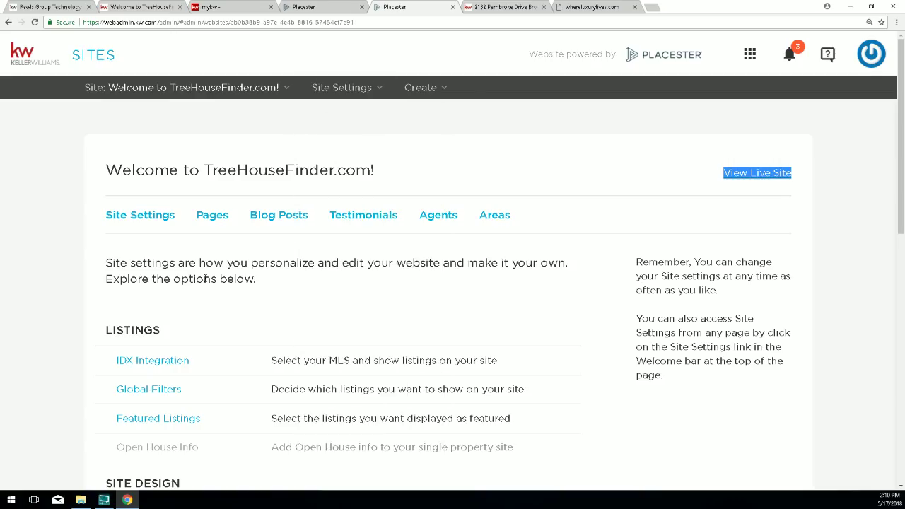
In Featured Listings, replace Brookhaven with Buckhead in the City criterion.
scroll(205, 280, down, 2)
click(167, 278)
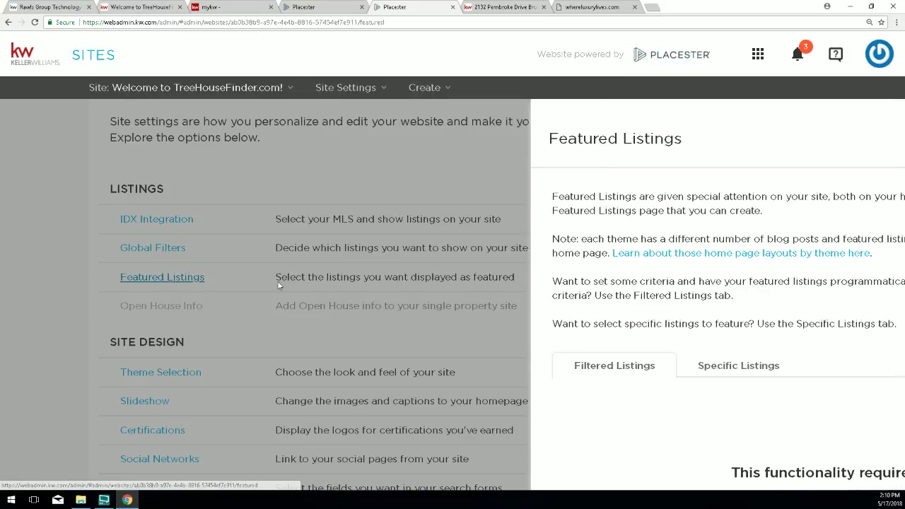
scroll(478, 279, down, 3)
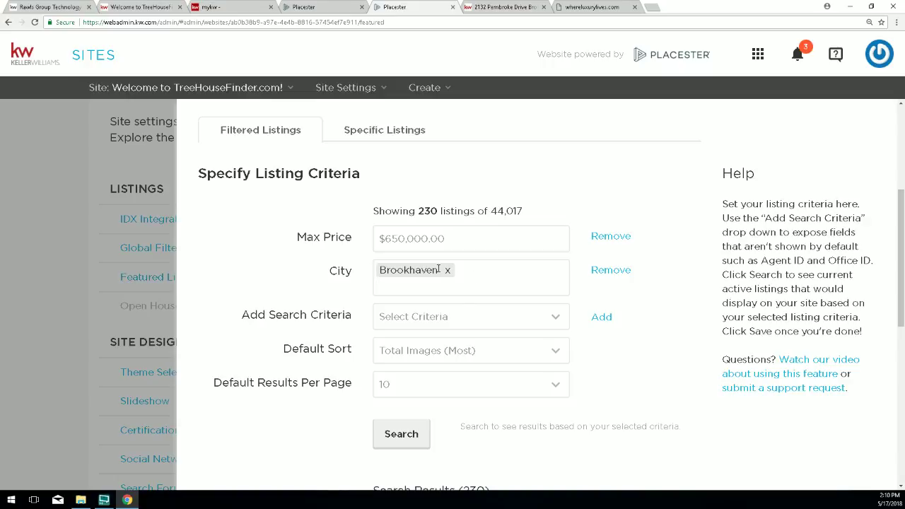
click(438, 269)
text(buckhead)
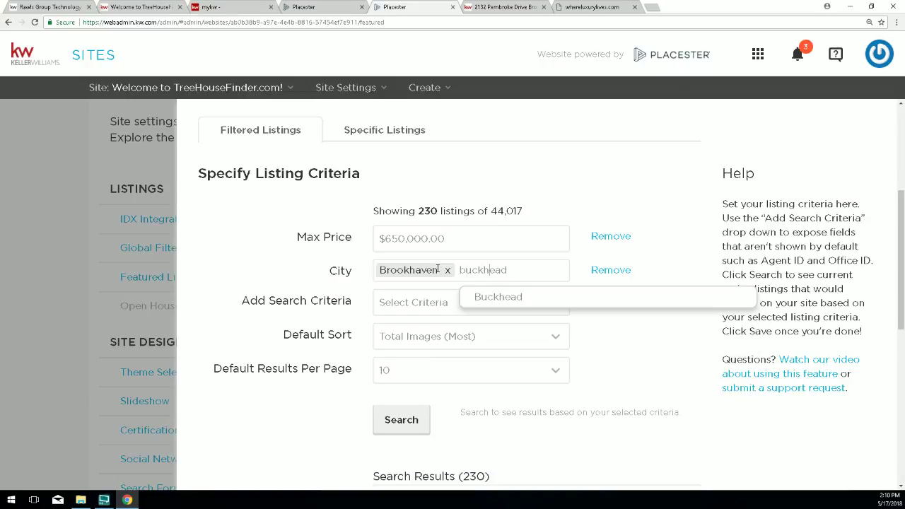
text(aad)
click(527, 303)
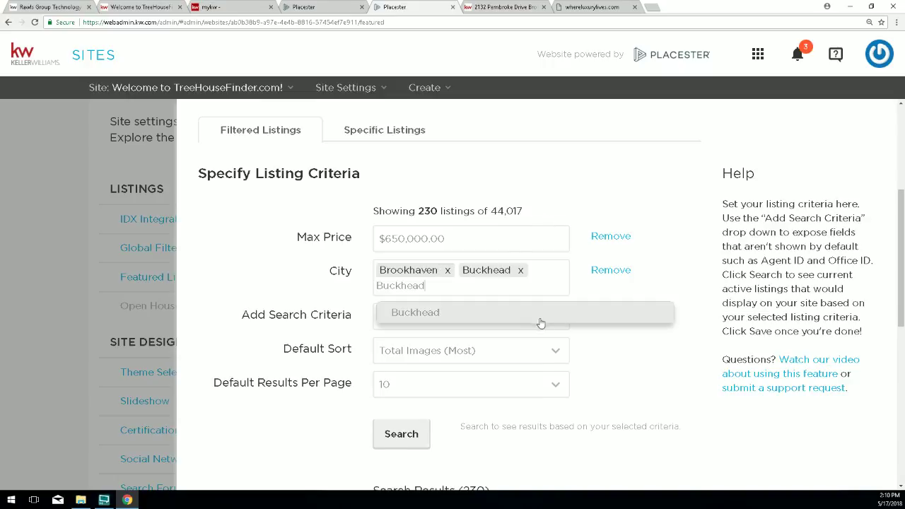
click(446, 272)
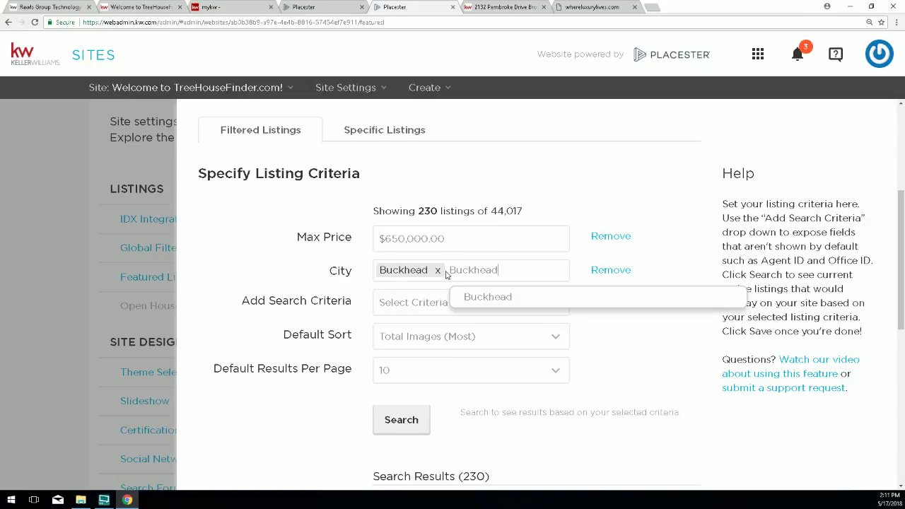
click(630, 336)
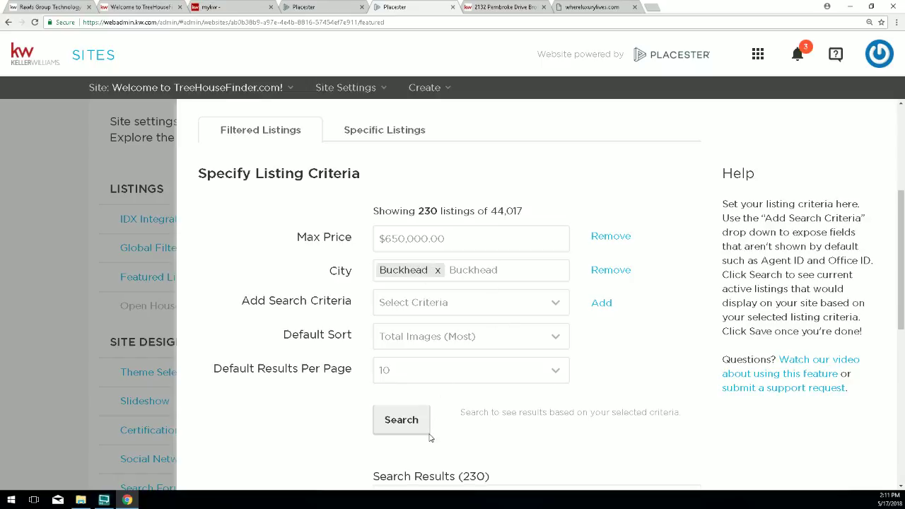
Rerun the listing search with Buckhead and save the featured listings settings.
click(398, 423)
click(398, 424)
scroll(615, 408, down, 2)
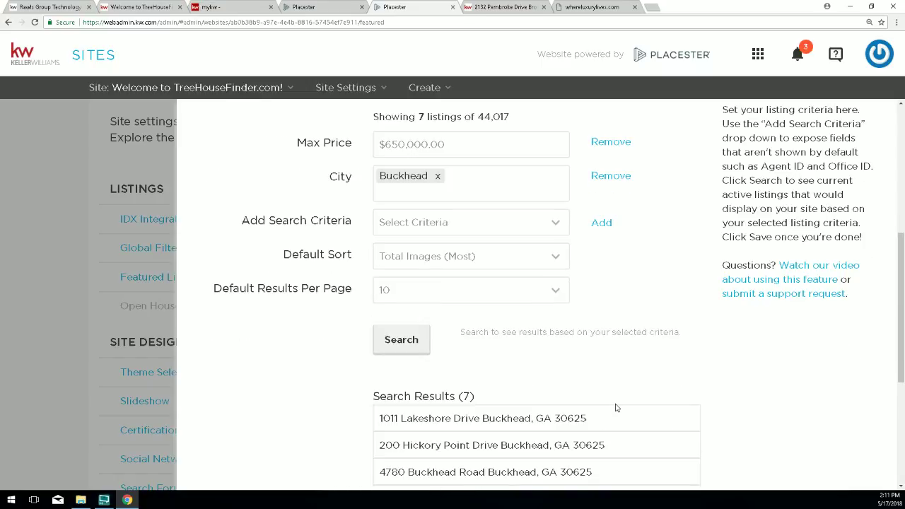
scroll(707, 410, down, 1)
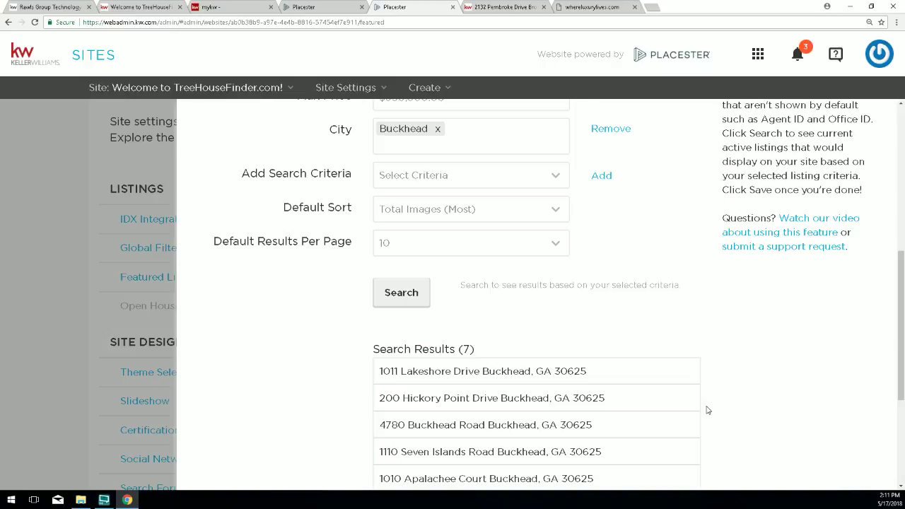
scroll(707, 411, up, 2)
scroll(757, 425, down, 5)
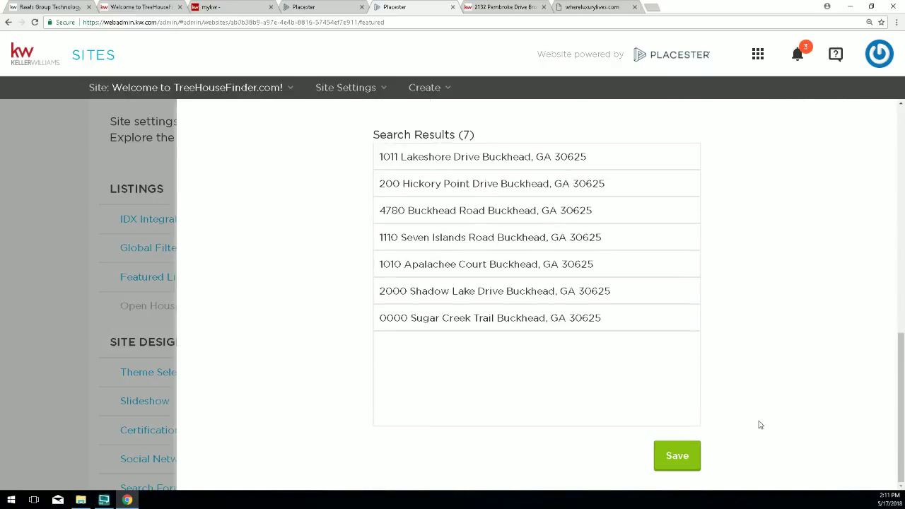
click(692, 453)
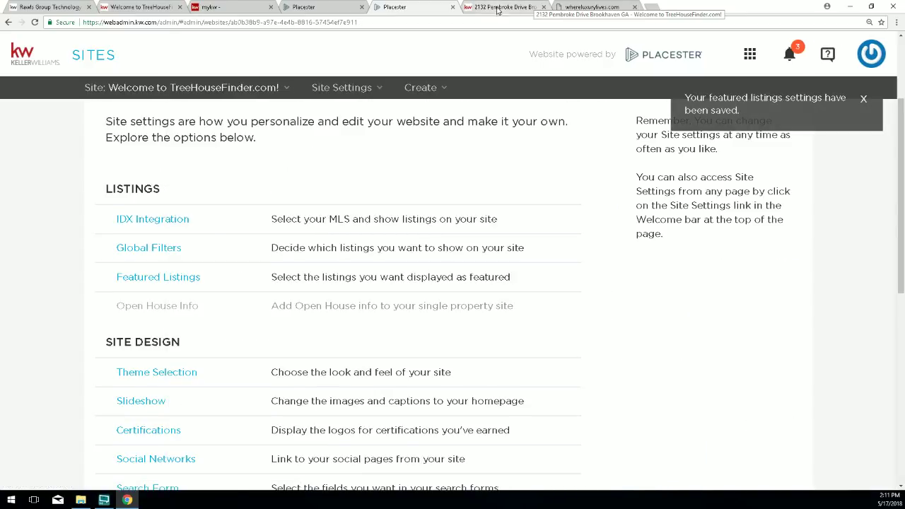
Check the live homepage's four Buckhead featured homes ($159,000–$375,000), then return to Placester.
click(504, 11)
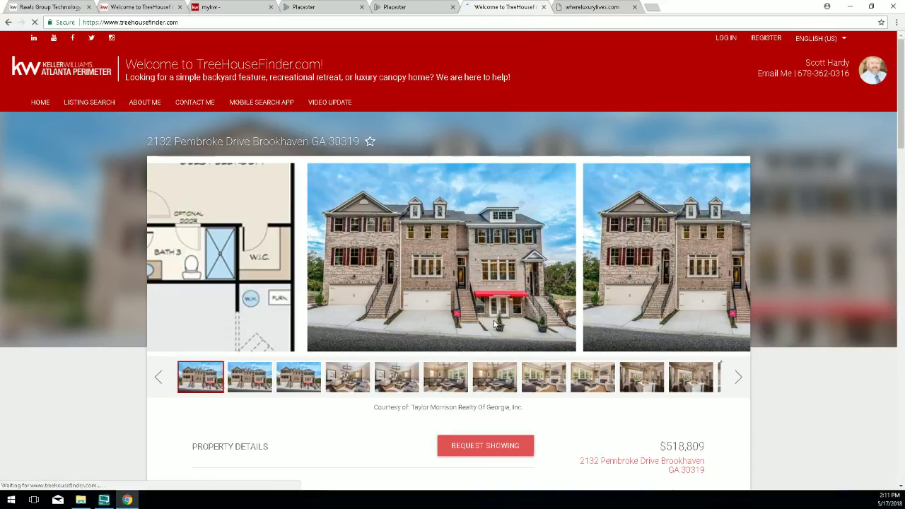
scroll(495, 324, down, 3)
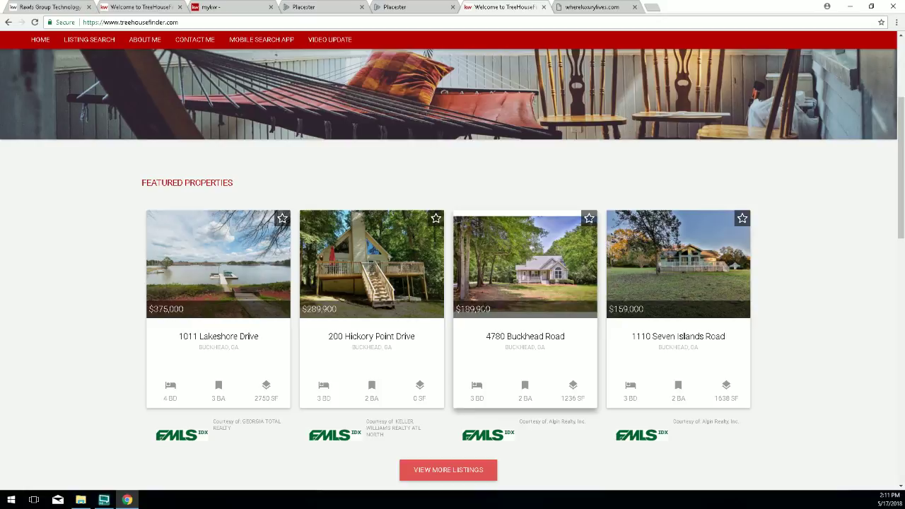
click(410, 7)
Reopen Featured Listings settings and remove the City criterion entirely.
click(131, 278)
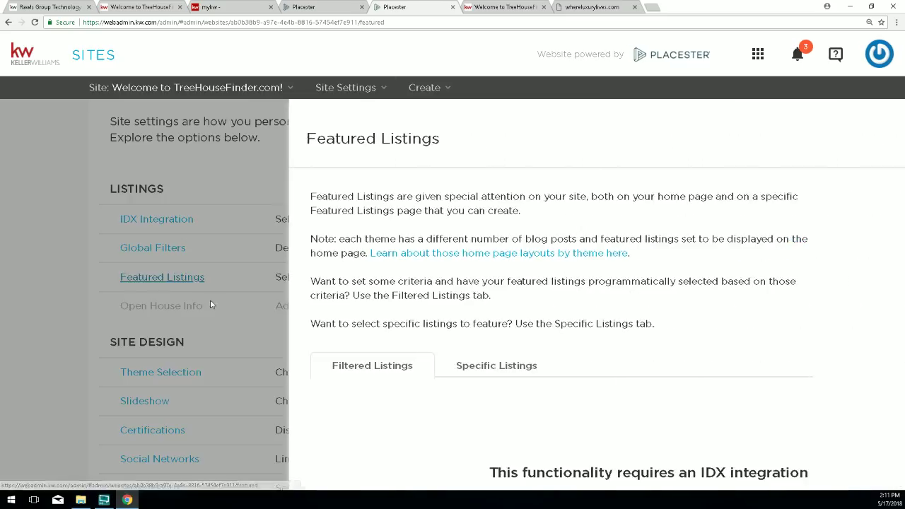
scroll(364, 329, down, 1)
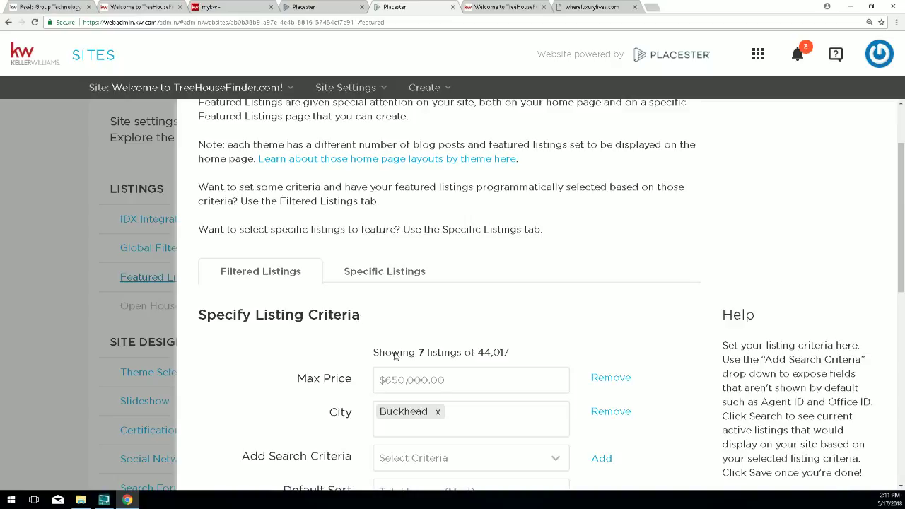
scroll(495, 406, down, 1)
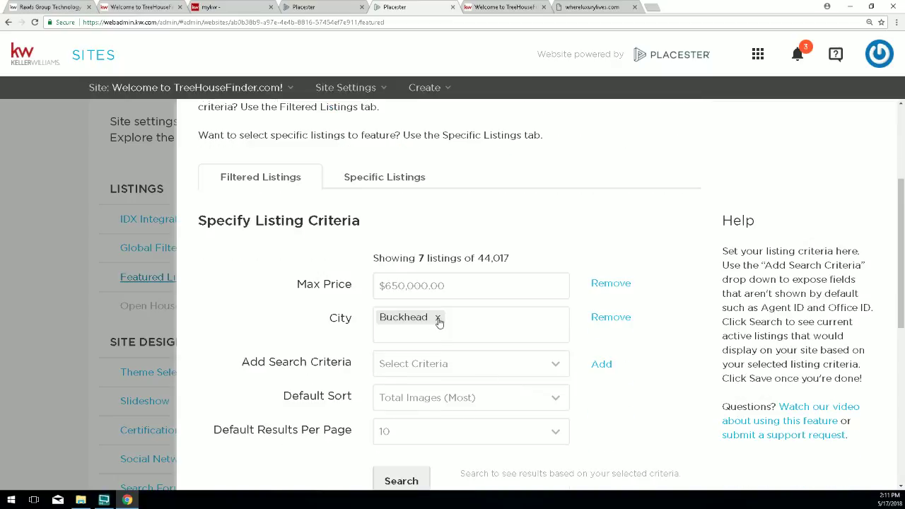
click(439, 322)
click(393, 319)
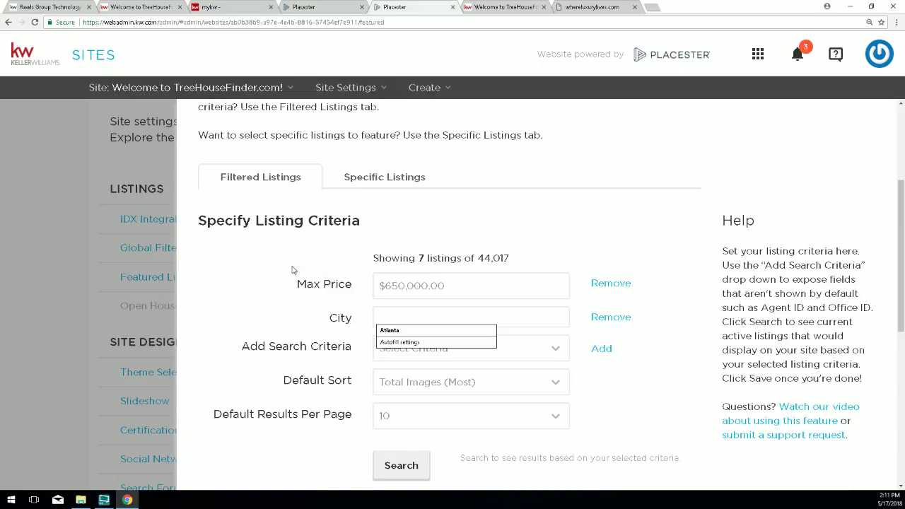
click(295, 312)
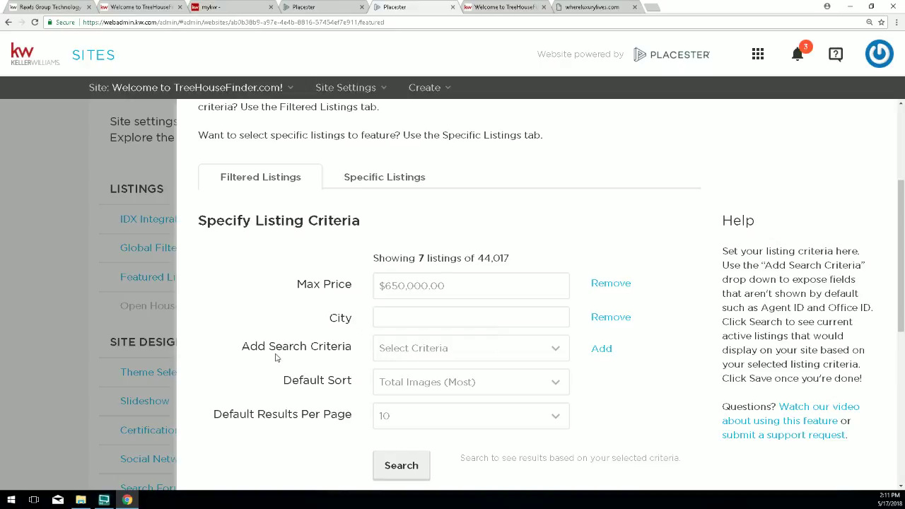
click(598, 318)
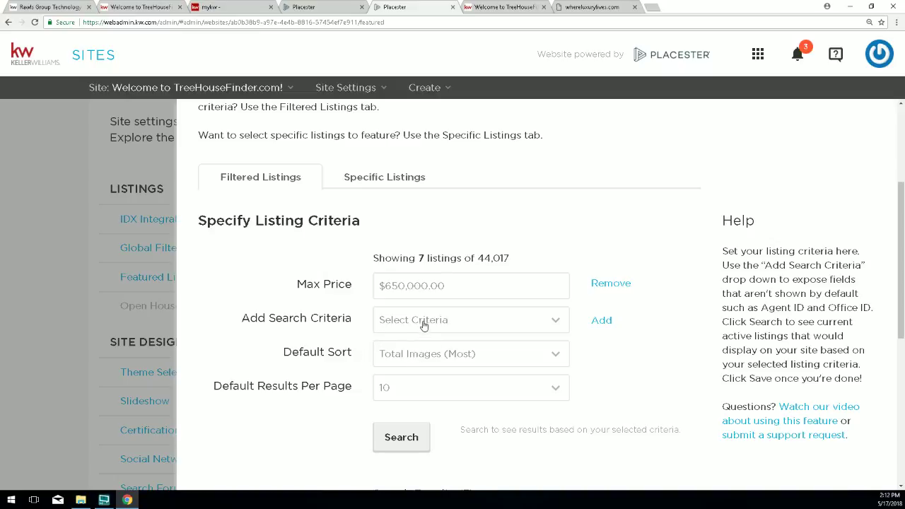
Add a Neighborhood criterion set to Lennox Woods and search.
click(420, 322)
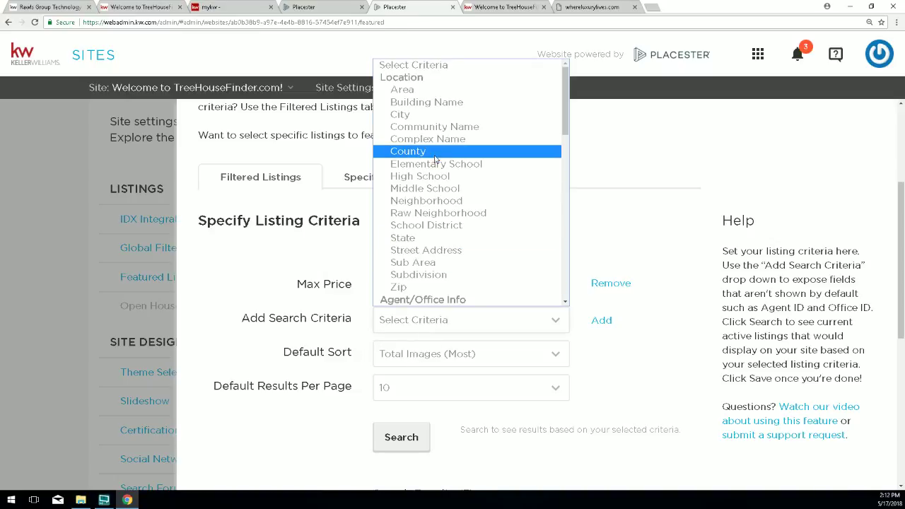
click(421, 201)
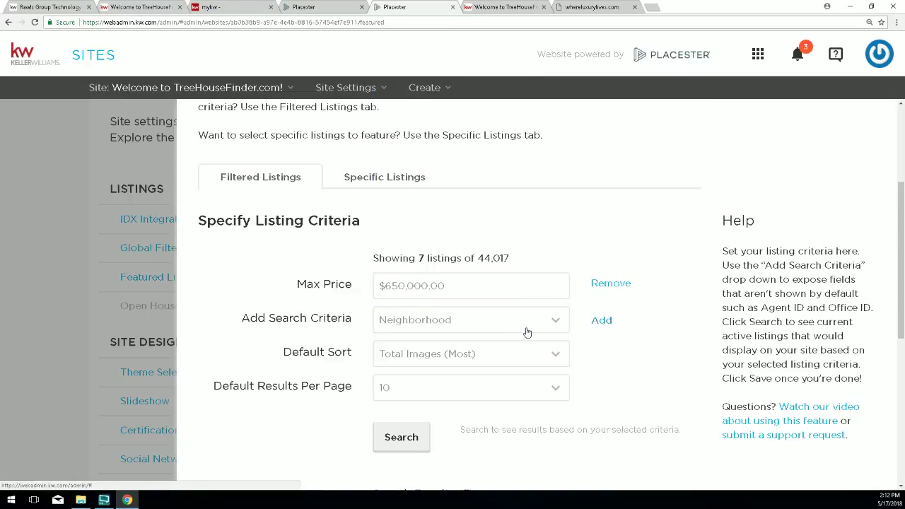
click(598, 323)
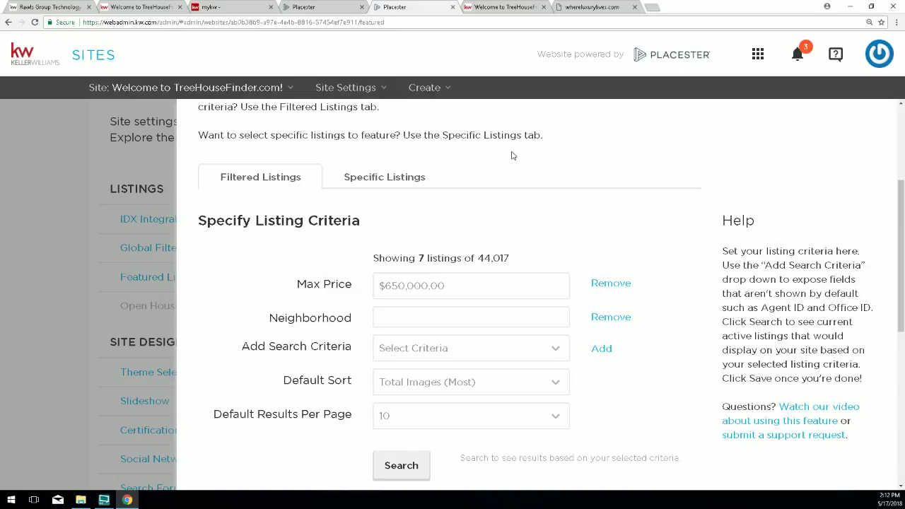
text(lennox)
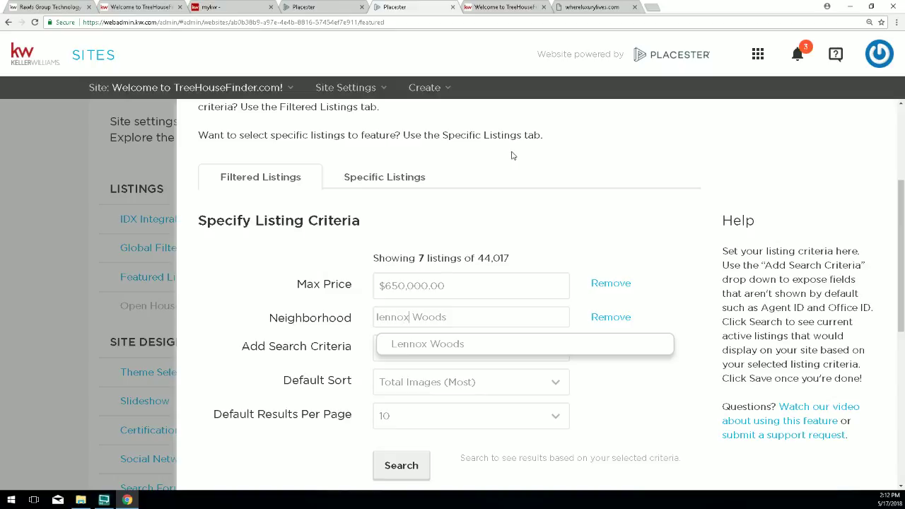
click(436, 346)
scroll(618, 376, down, 1)
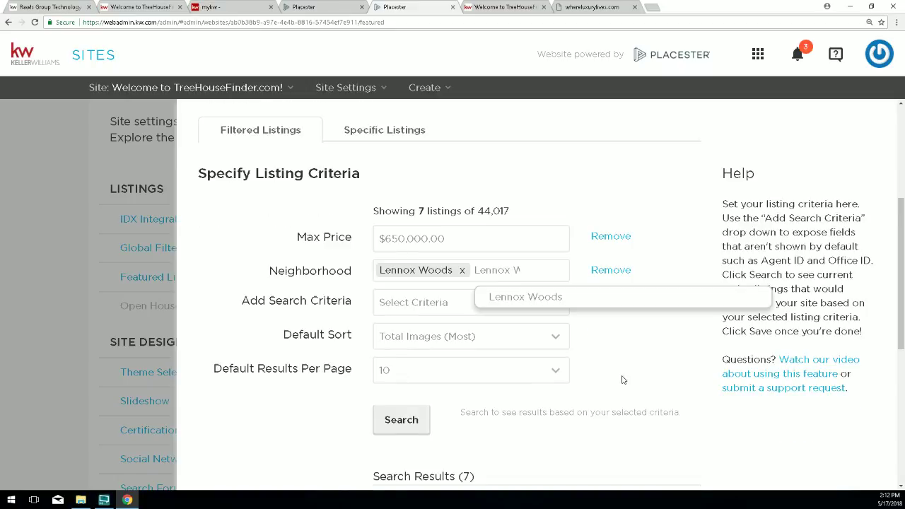
click(414, 331)
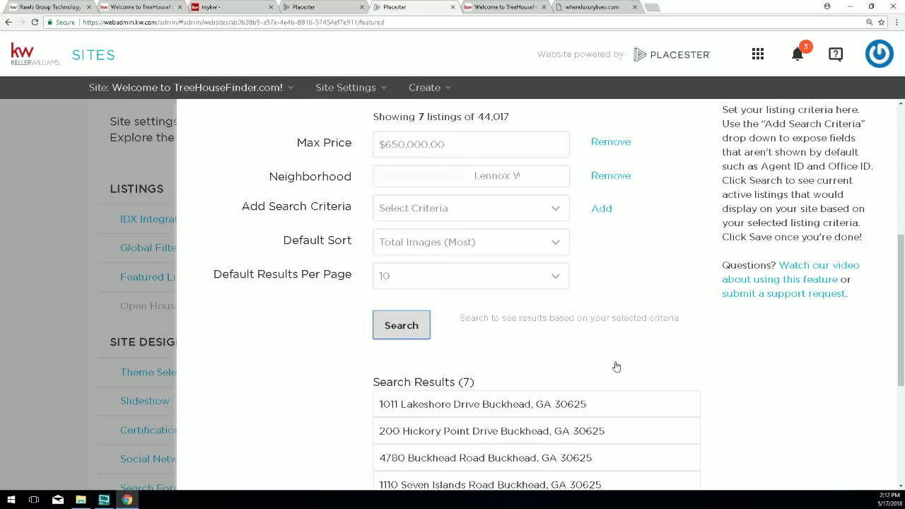
Remove the Max Price criterion and search again, which returns 0 listings.
scroll(534, 232, up, 1)
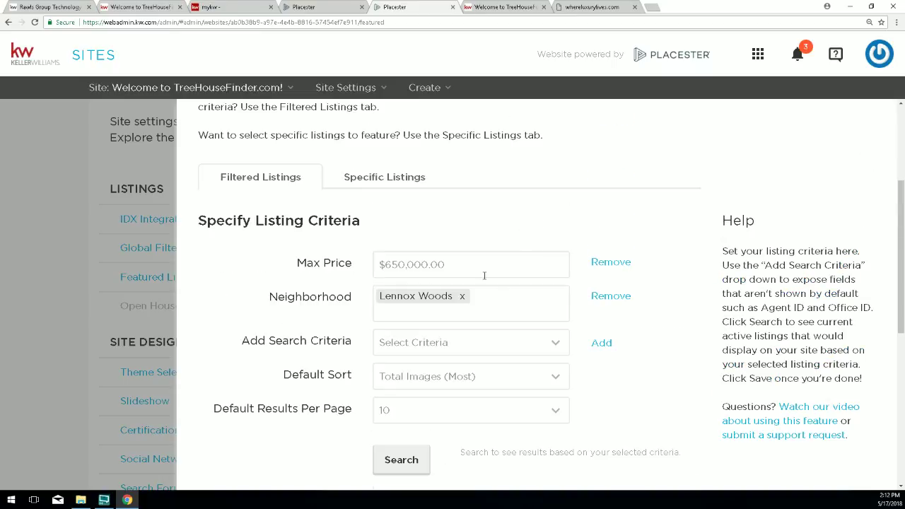
triple_click(422, 264)
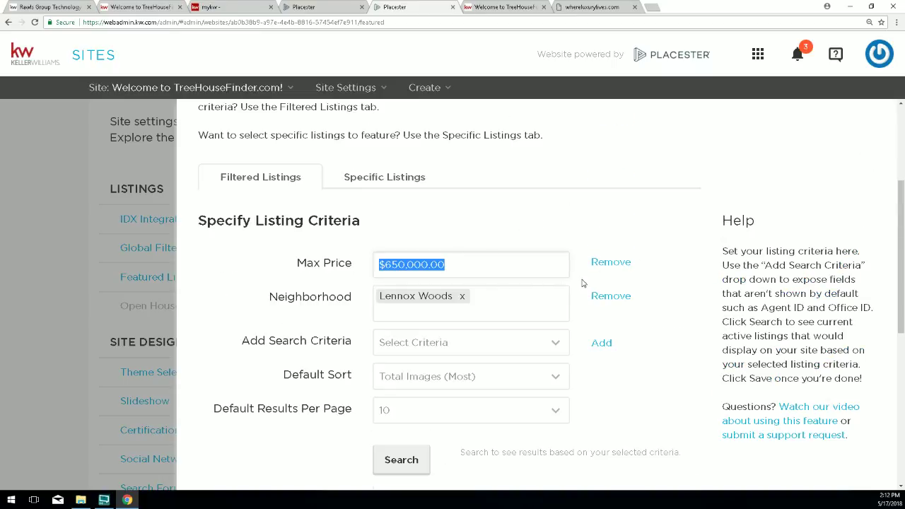
click(605, 263)
scroll(504, 318, down, 1)
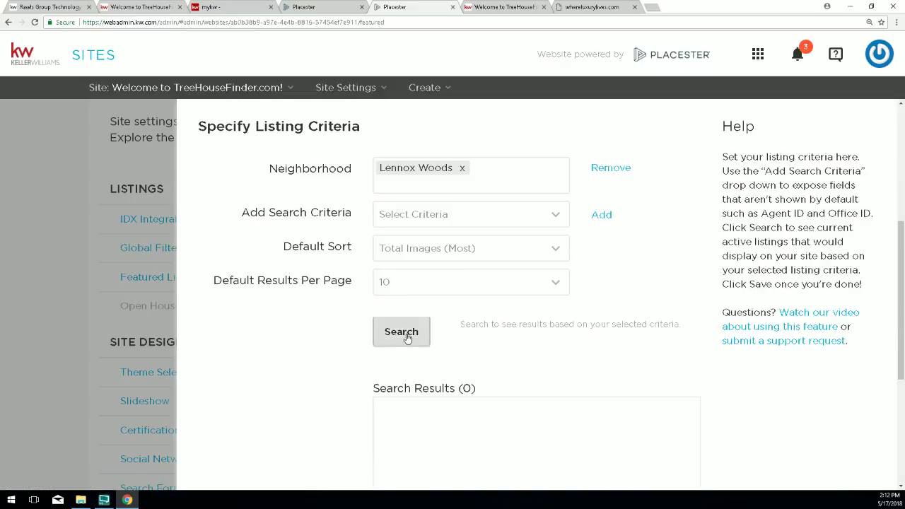
click(400, 331)
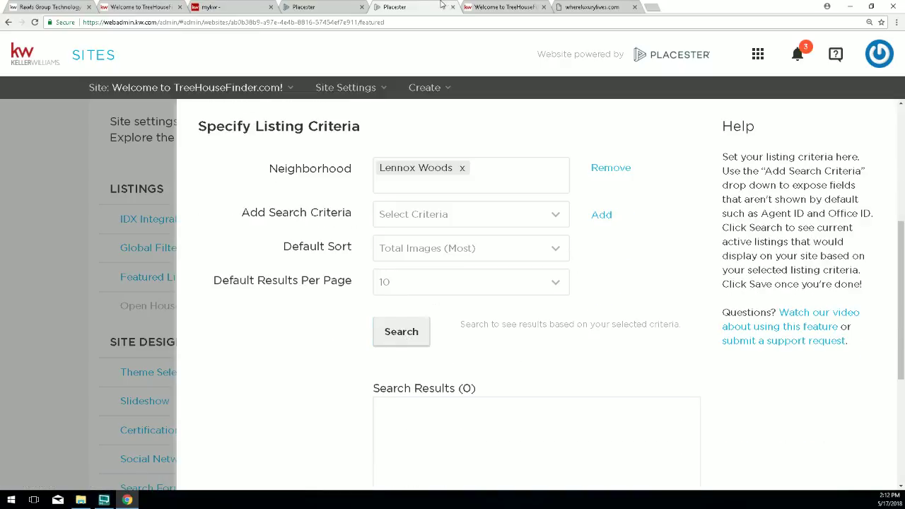
Google 'buckhead condo names' and open the Condos In Buckhead result.
key(ctrl+t)
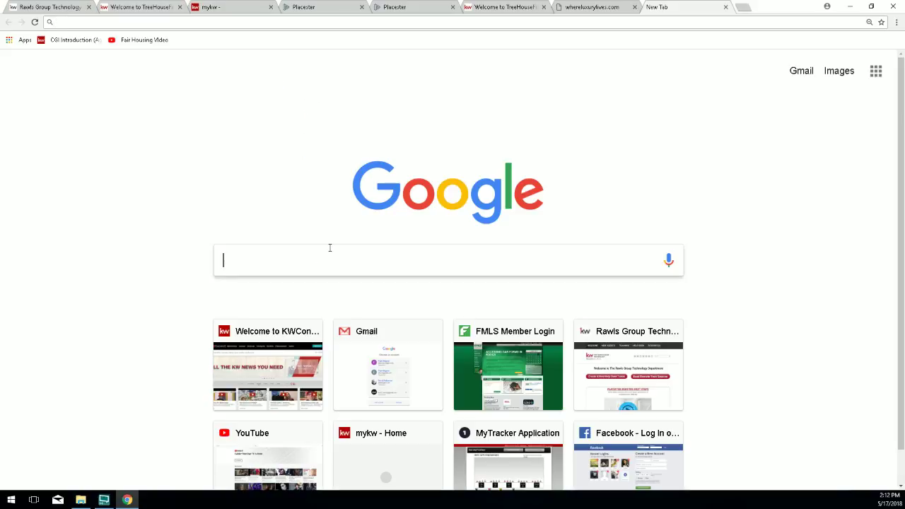
text(buckhead )
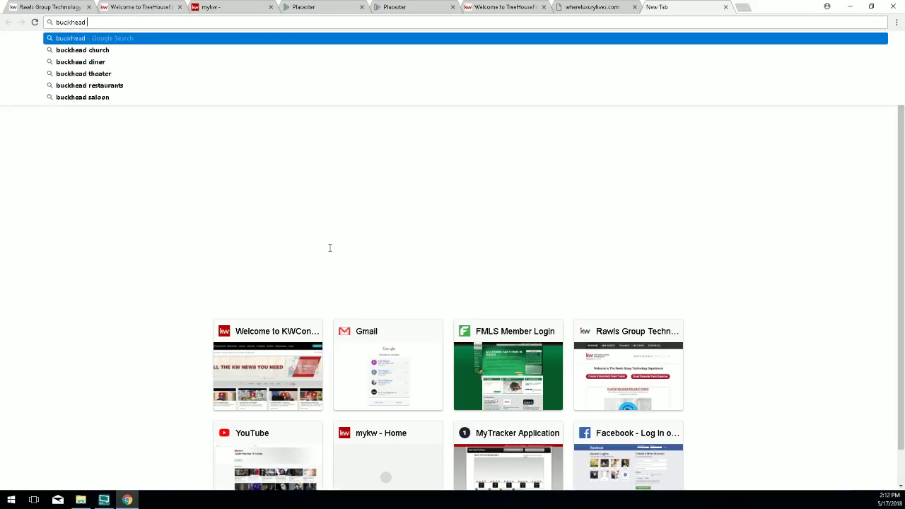
text(condo)
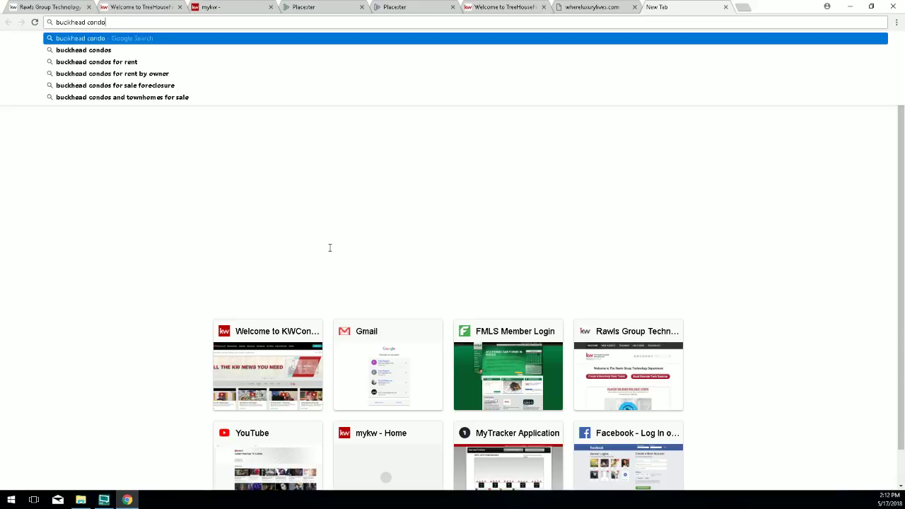
text( names)
key(Return)
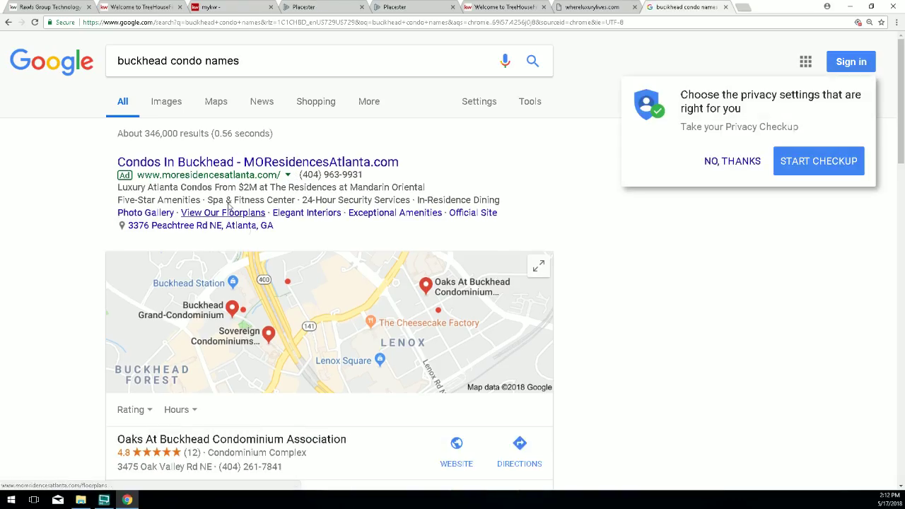
click(180, 167)
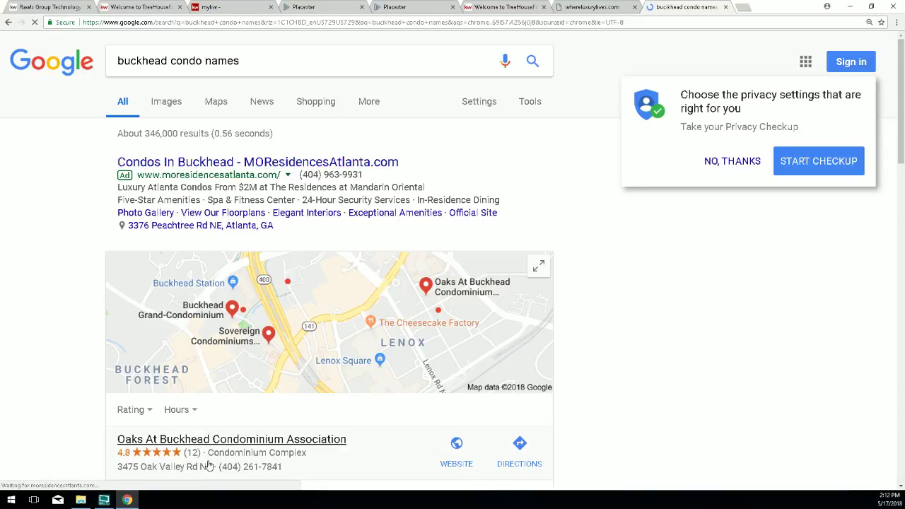
Replace the Neighborhood criterion with The Oaks At Buckhead and search, finding four Oak Valley Road listings.
click(410, 8)
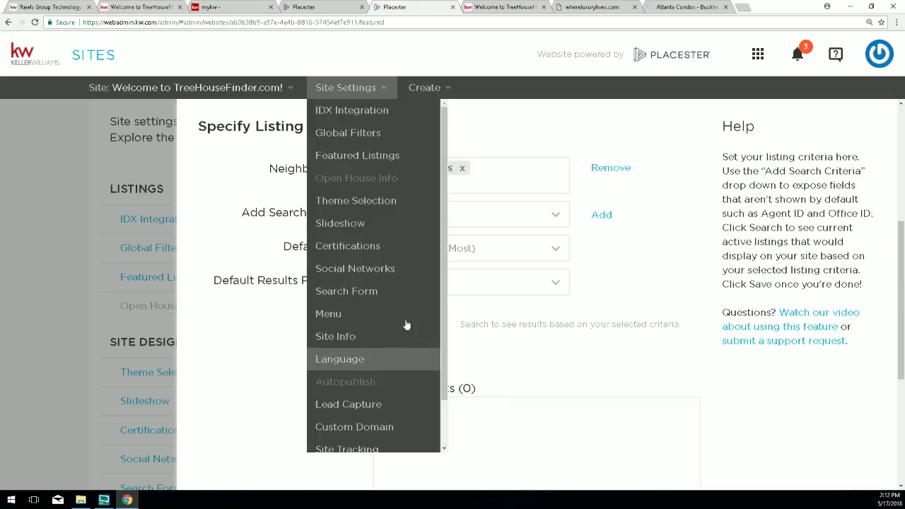
click(463, 169)
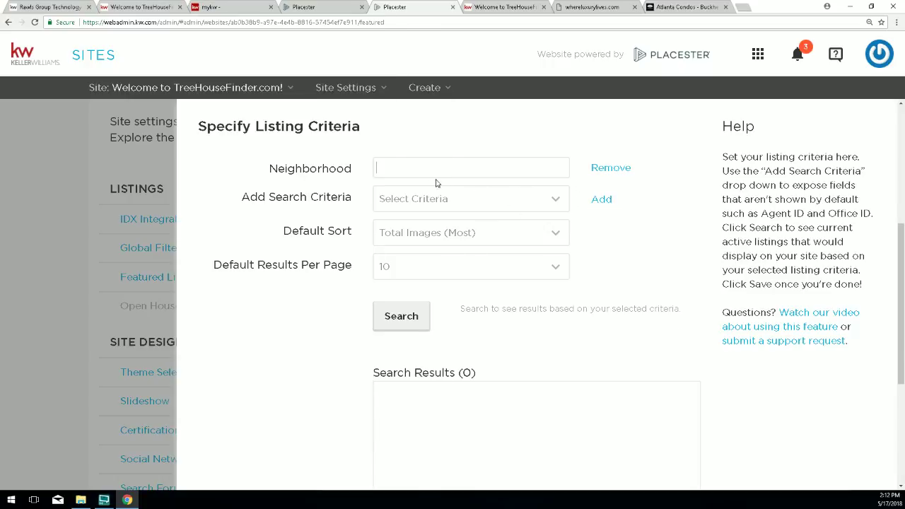
text(oaks)
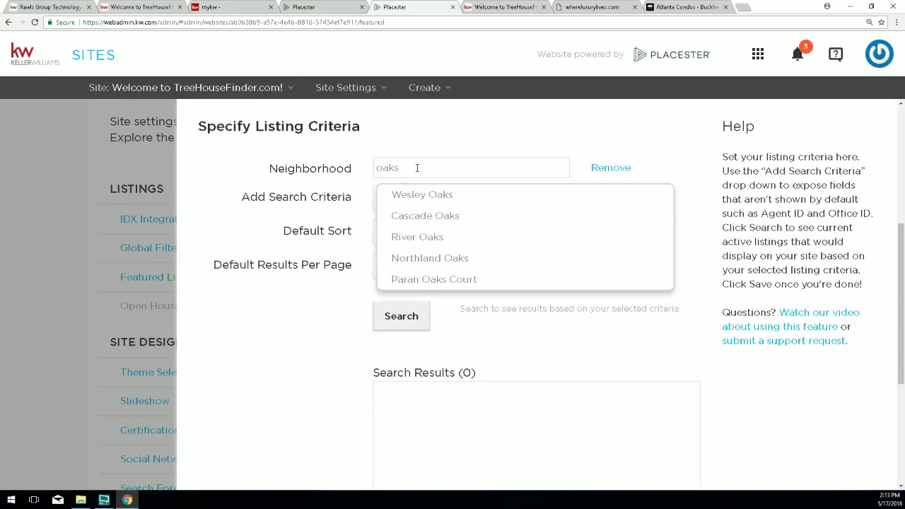
text( at)
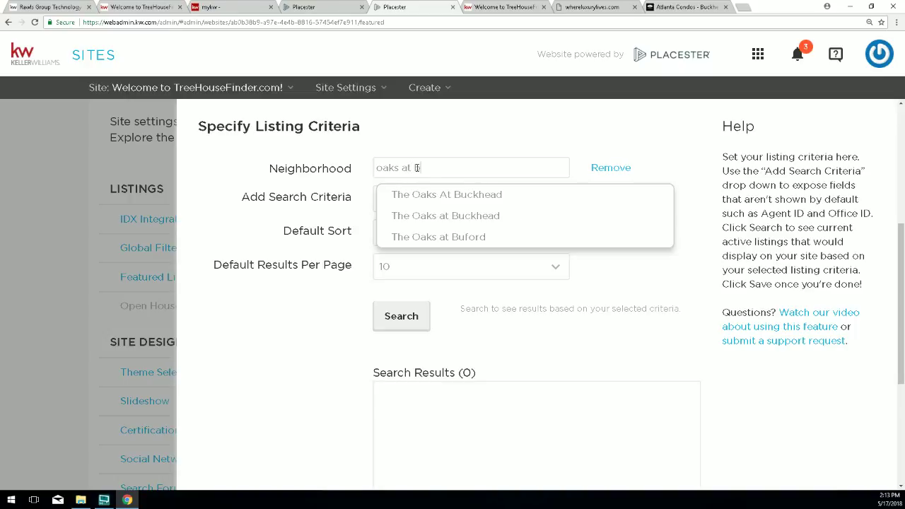
text( b)
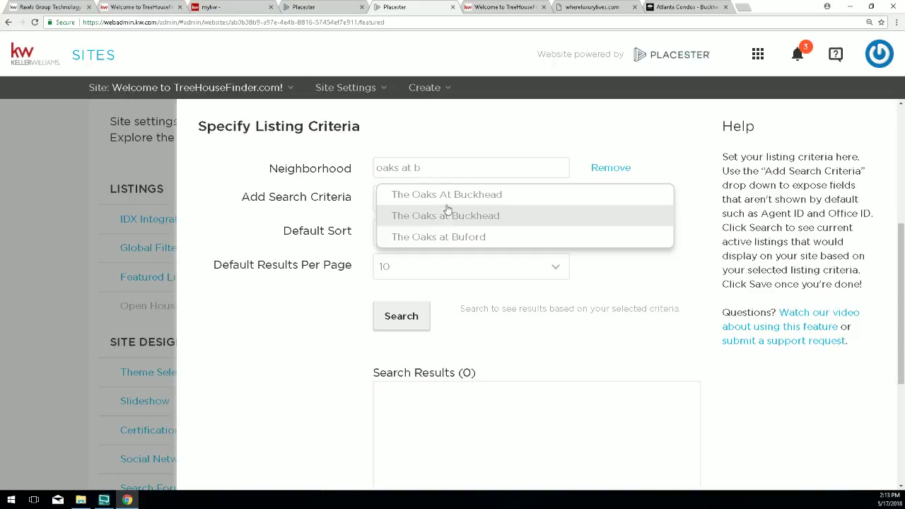
click(457, 198)
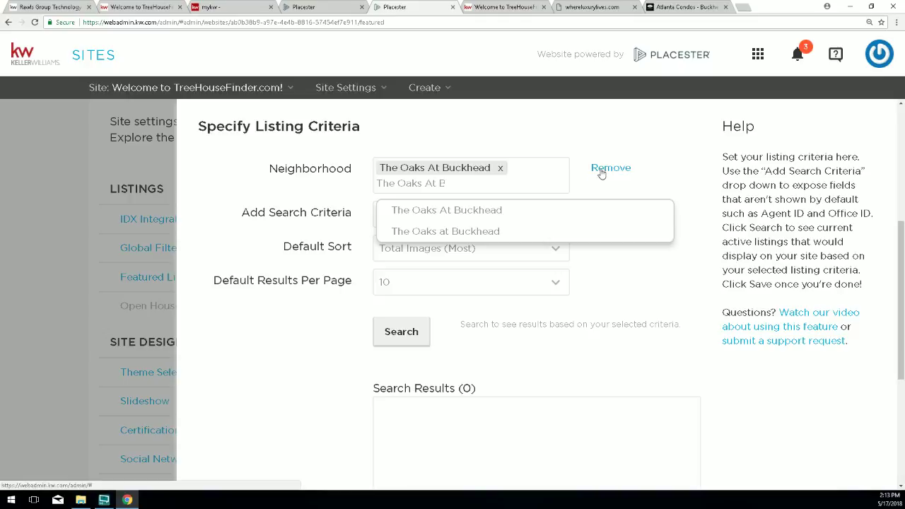
click(637, 272)
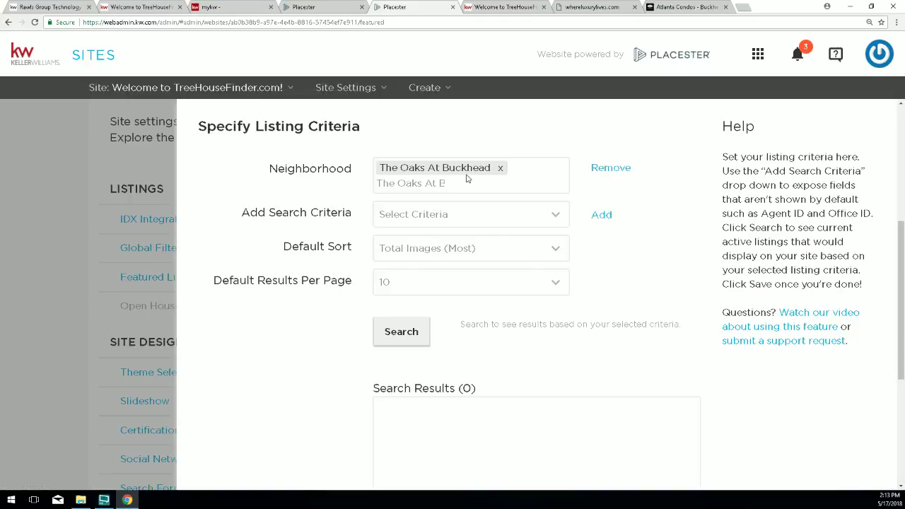
click(400, 337)
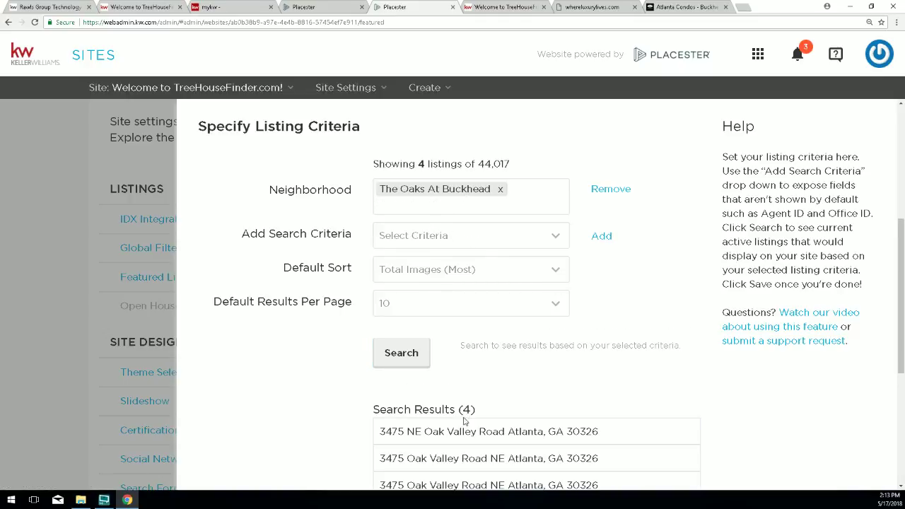
Save the featured listings criteria with The Oaks At Buckhead neighborhood.
scroll(733, 418, down, 3)
scroll(734, 467, down, 2)
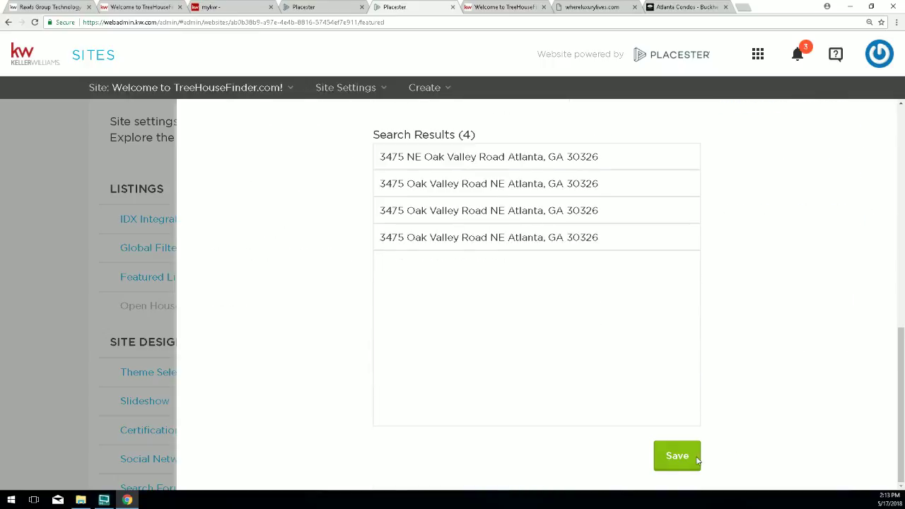
click(668, 457)
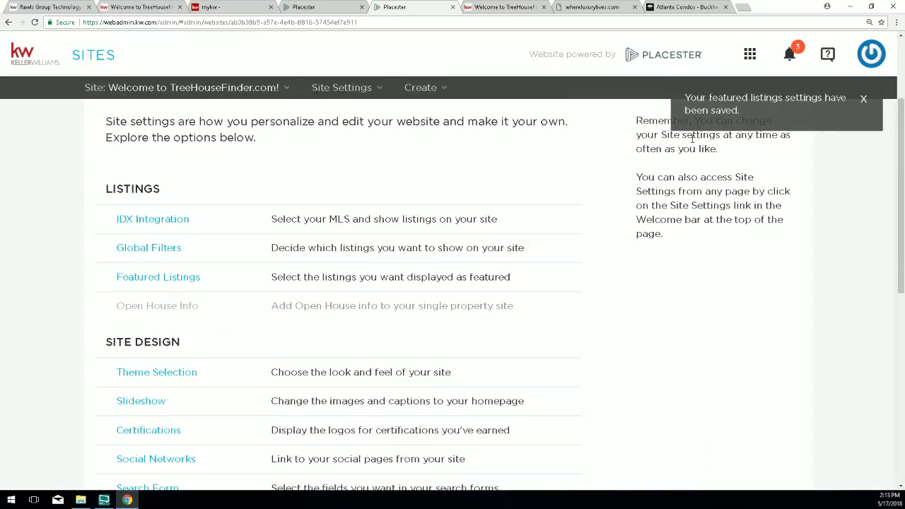
scroll(684, 144, up, 2)
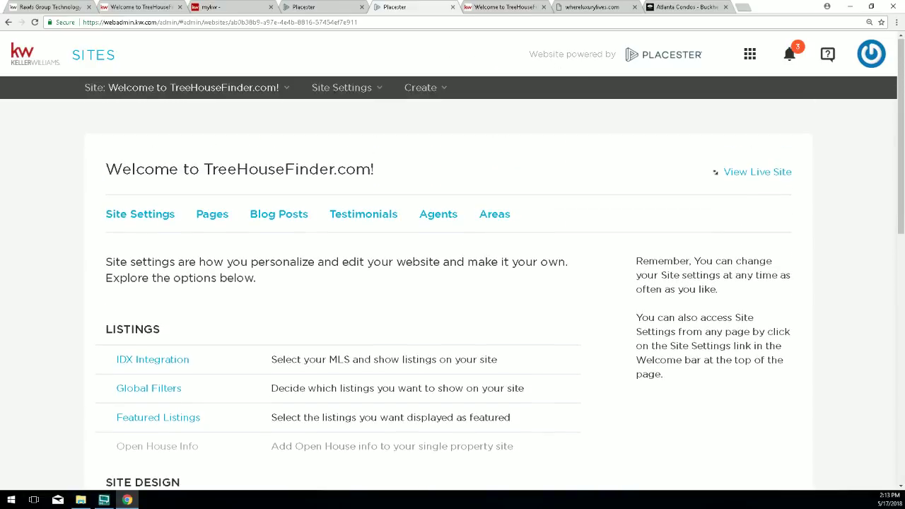
click(716, 172)
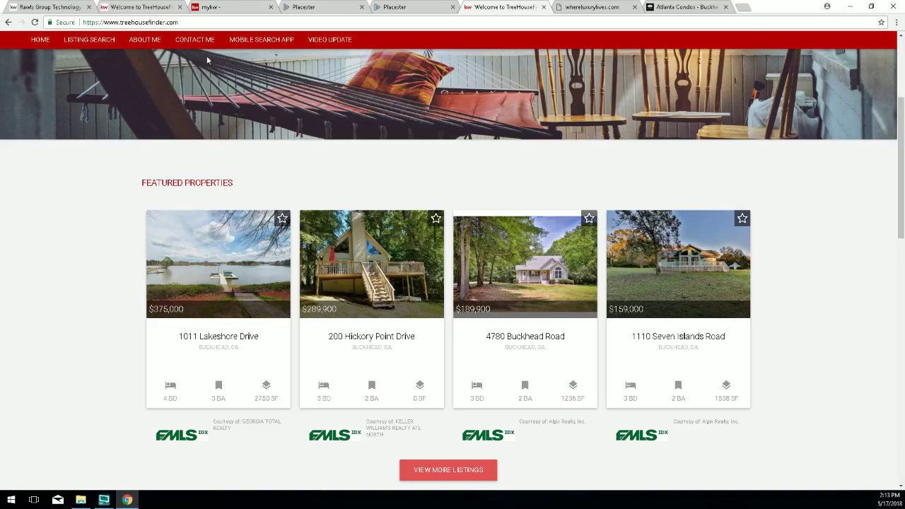
click(33, 23)
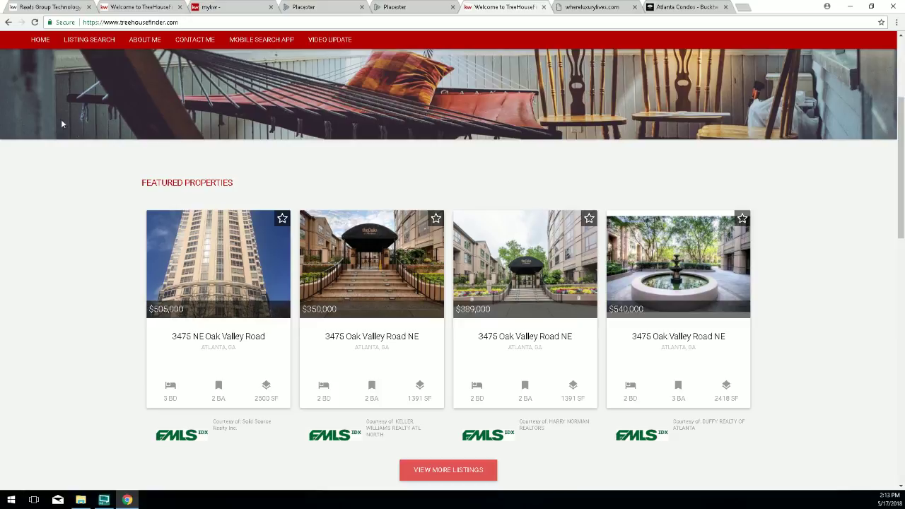
scroll(133, 128, up, 2)
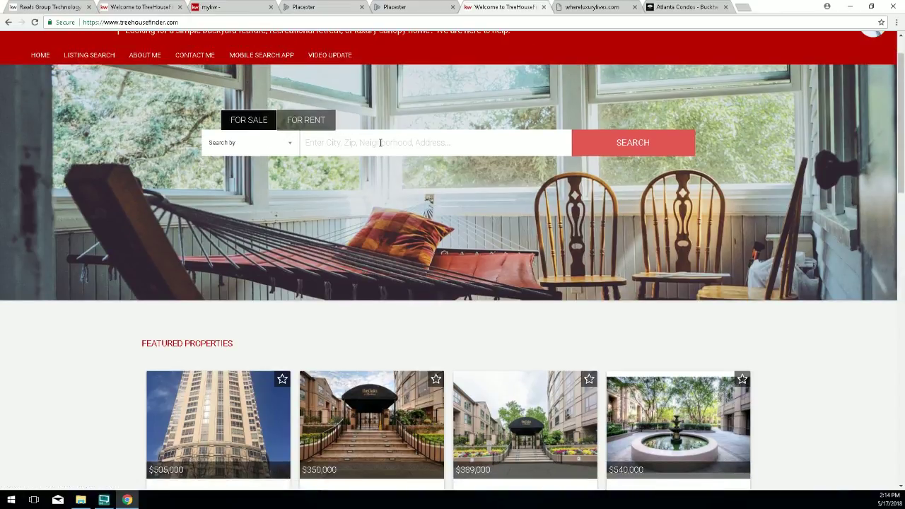
scroll(374, 213, down, 2)
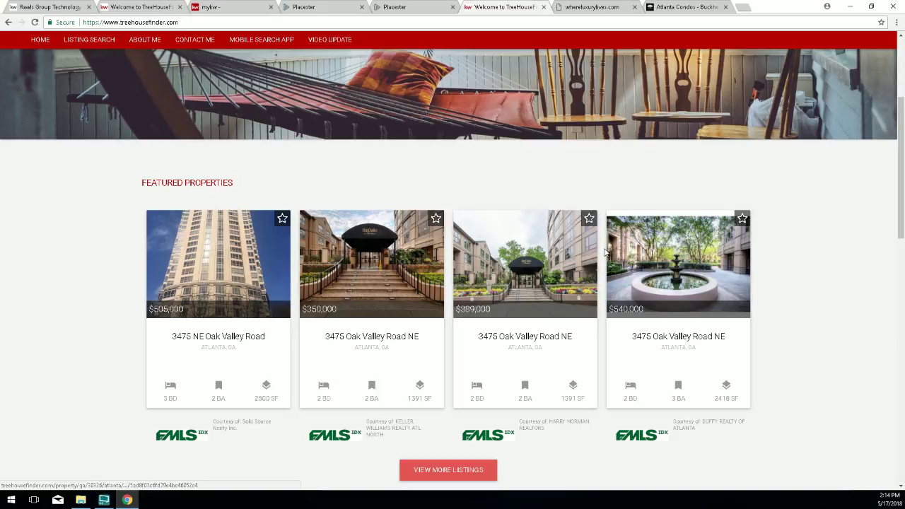
click(393, 8)
Reopen Featured Listings to show The Oaks At Buckhead criteria with 4 of 44,017 listings.
scroll(273, 344, down, 1)
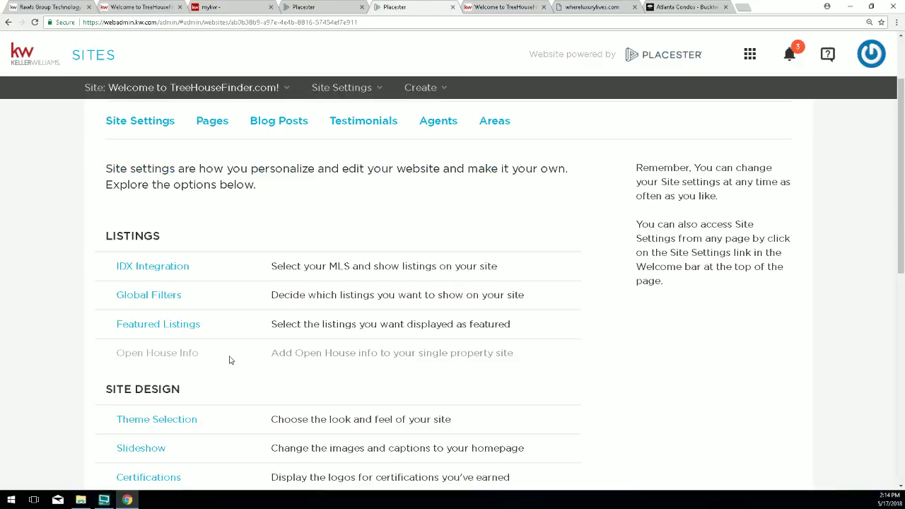
click(165, 325)
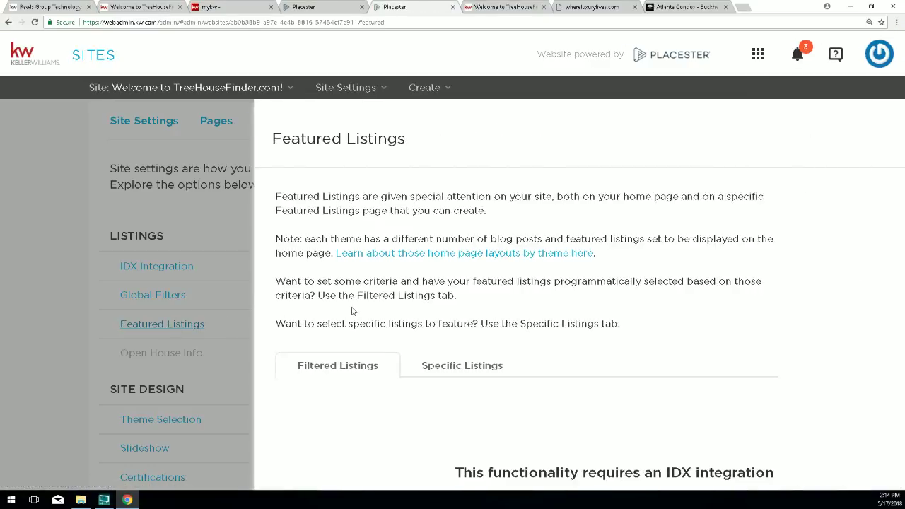
scroll(355, 312, down, 3)
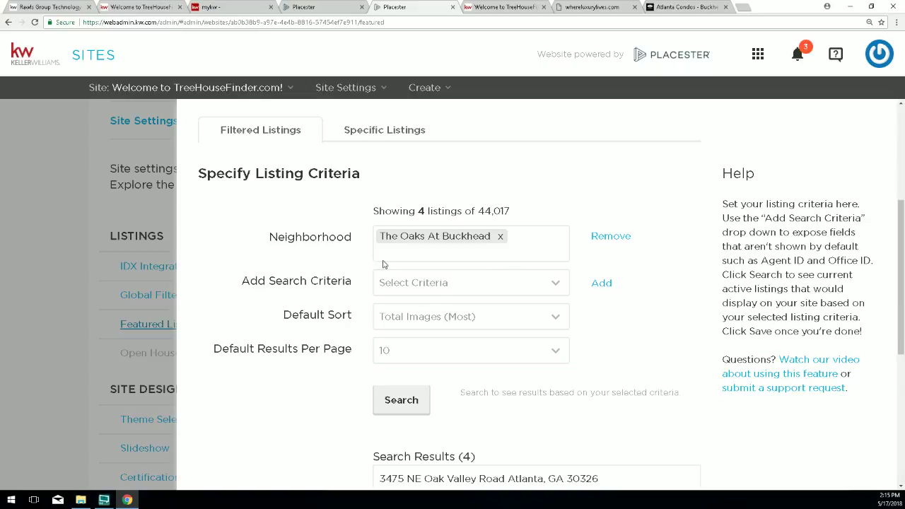
Add an empty Street Address criterion and clear The Oaks At Buckhead from Neighborhood.
click(447, 285)
scroll(463, 212, down, 3)
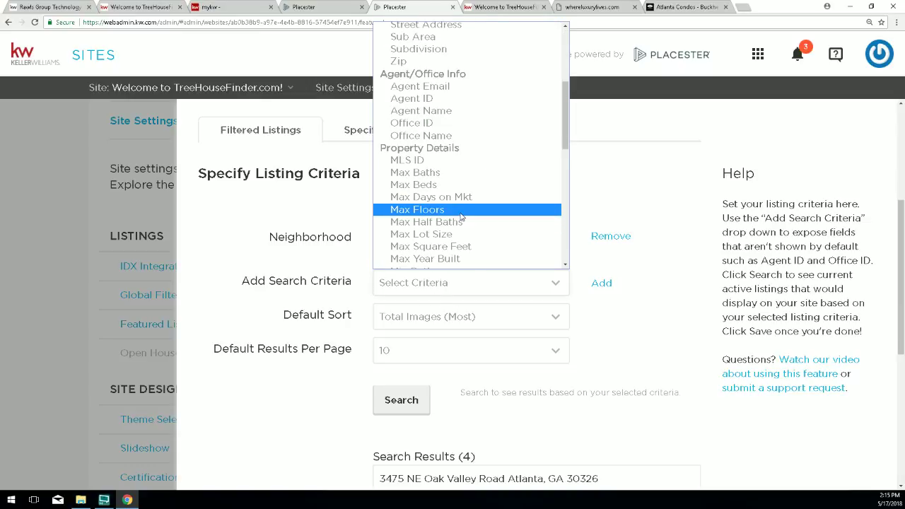
scroll(461, 218, down, 3)
scroll(456, 212, down, 3)
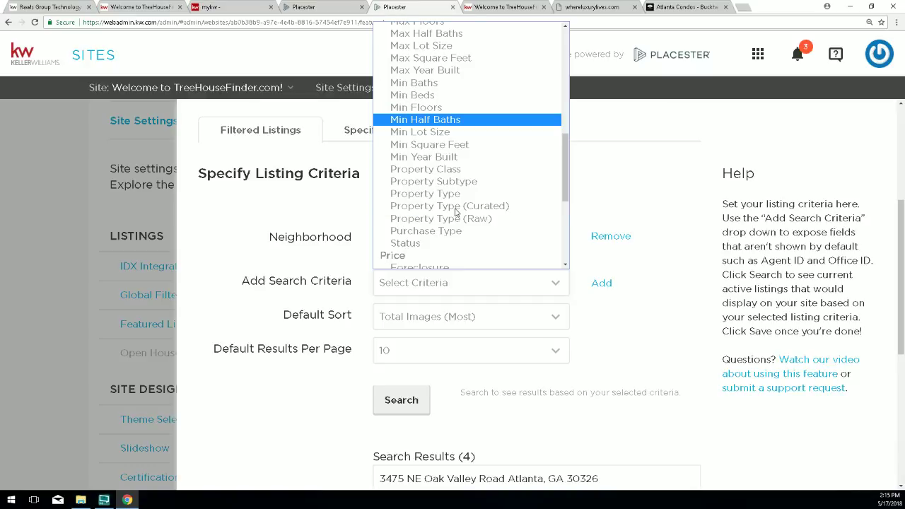
scroll(456, 212, down, 5)
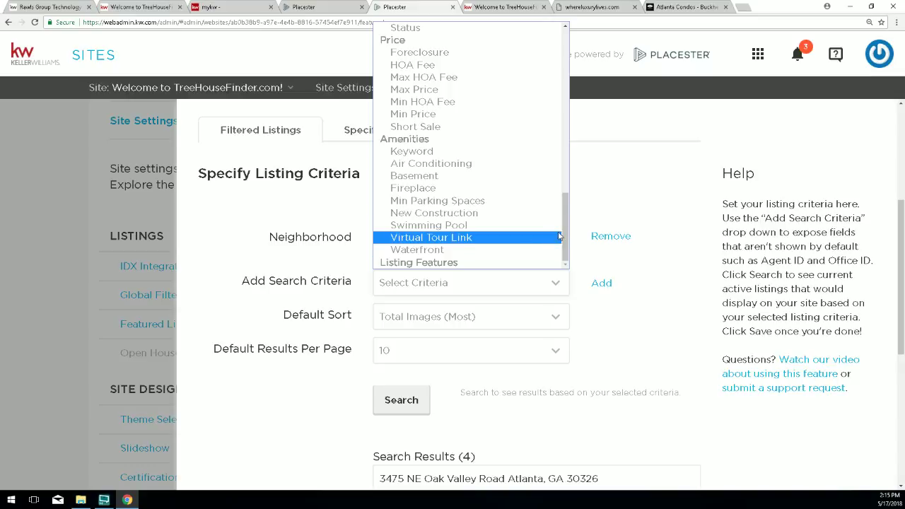
scroll(467, 169, up, 10)
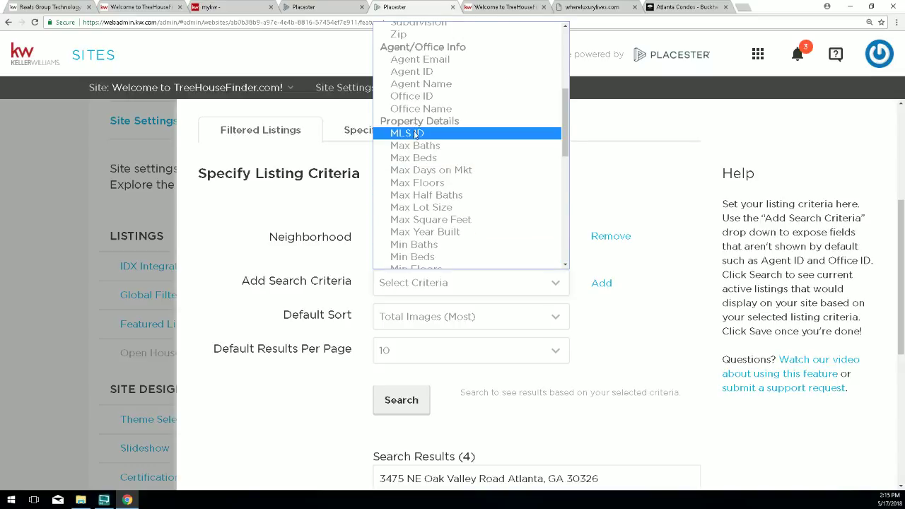
scroll(424, 173, down, 3)
scroll(426, 175, down, 3)
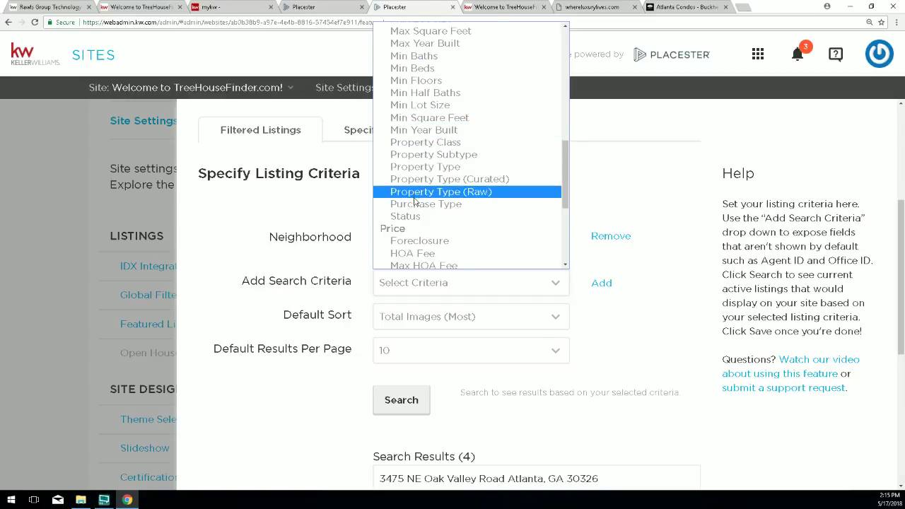
scroll(416, 203, down, 5)
scroll(416, 203, up, 15)
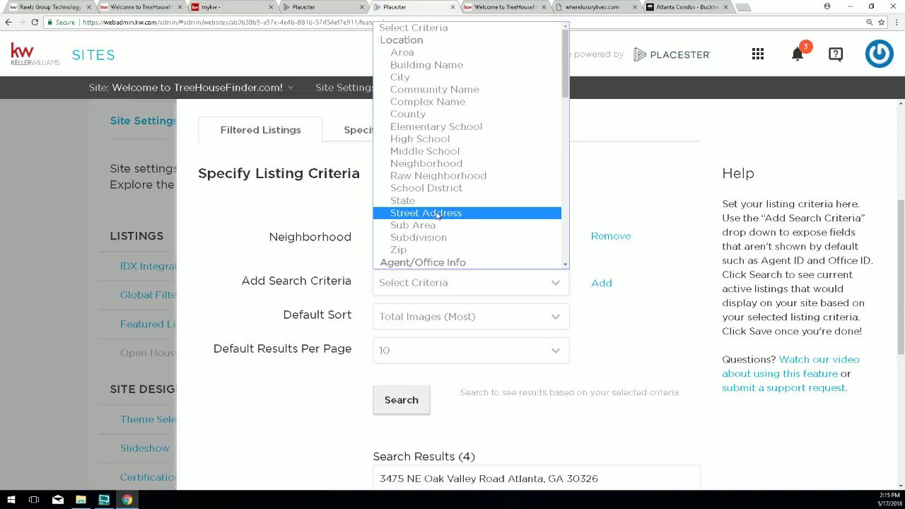
click(437, 214)
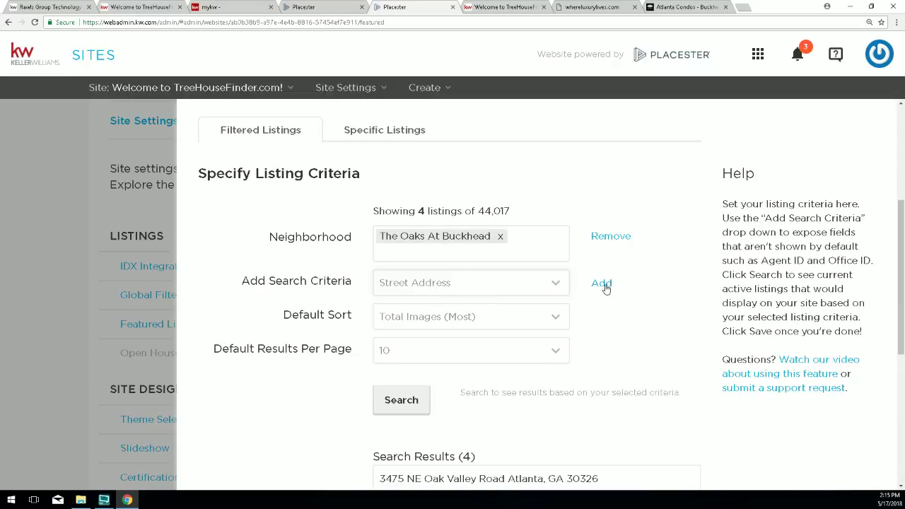
click(601, 284)
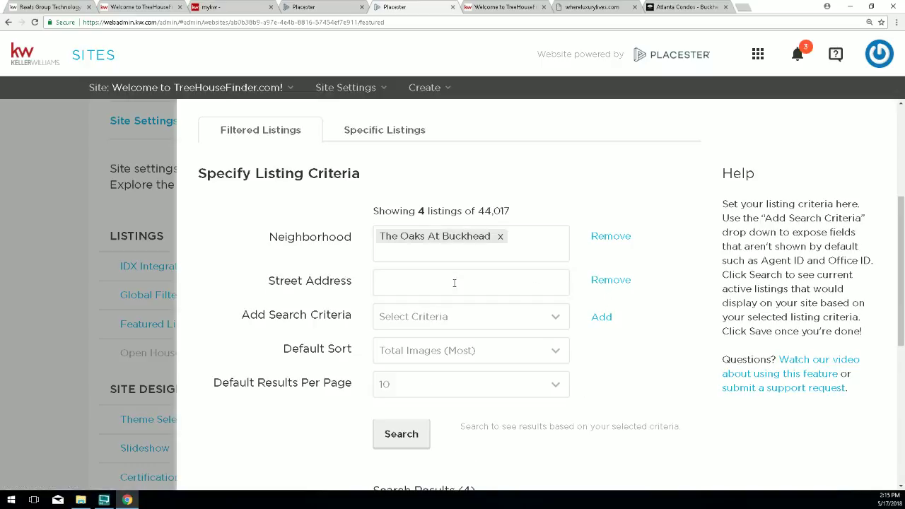
click(500, 238)
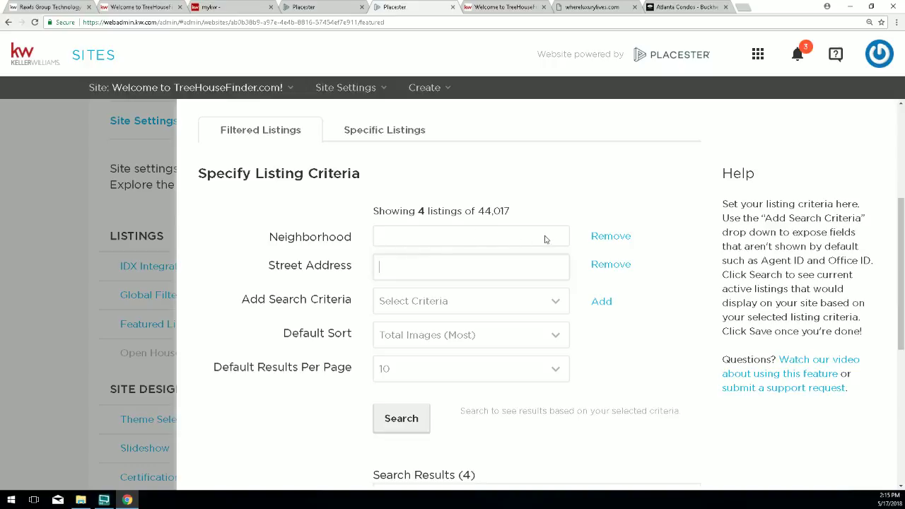
Remove the empty Neighborhood and Street Address criteria and add a City criterion.
click(608, 237)
click(602, 238)
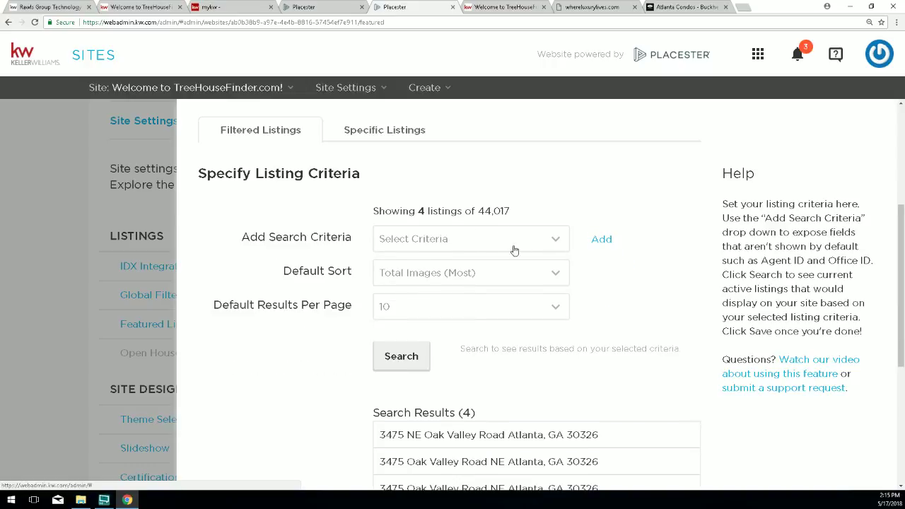
click(421, 241)
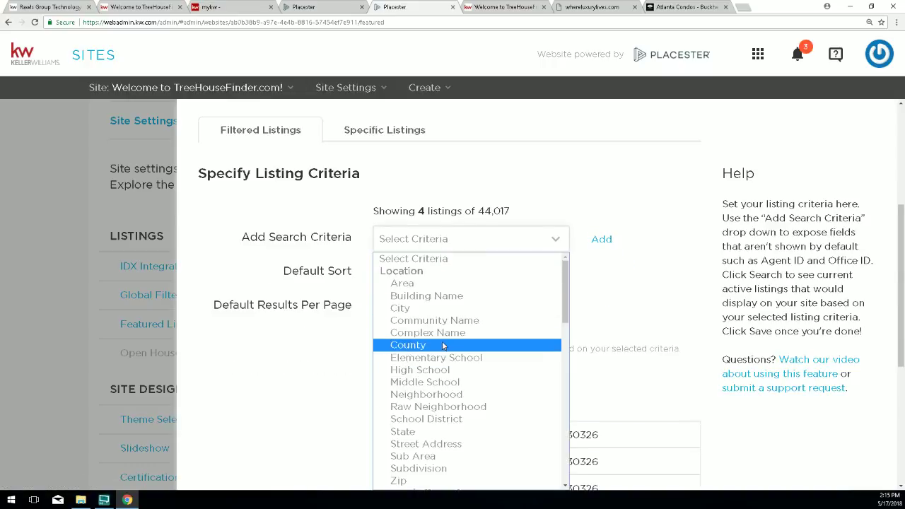
click(435, 309)
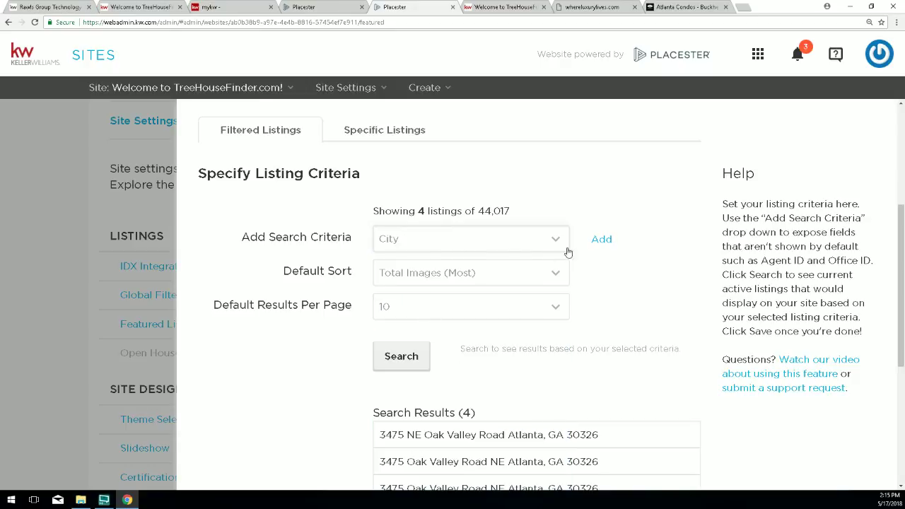
click(601, 239)
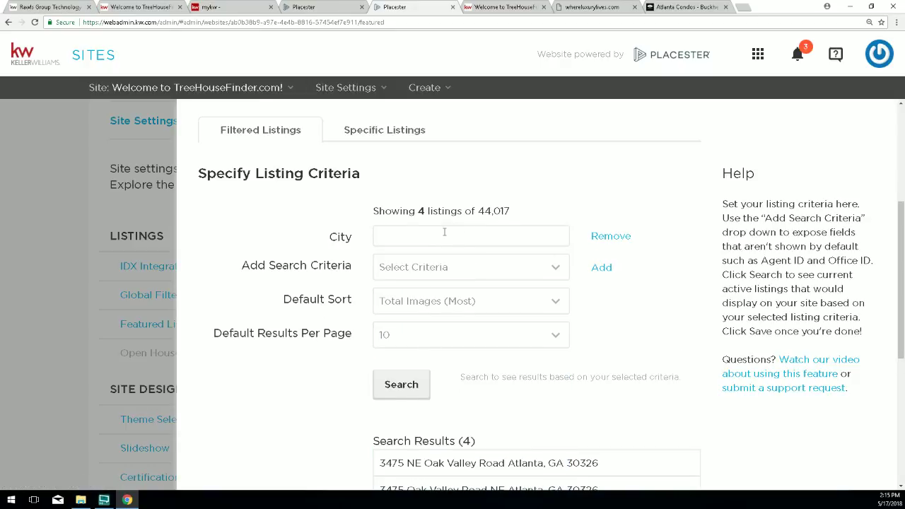
Set the City to Brookhaven and search, returning 406 of 44,017 listings.
click(444, 235)
text(brookhaven)
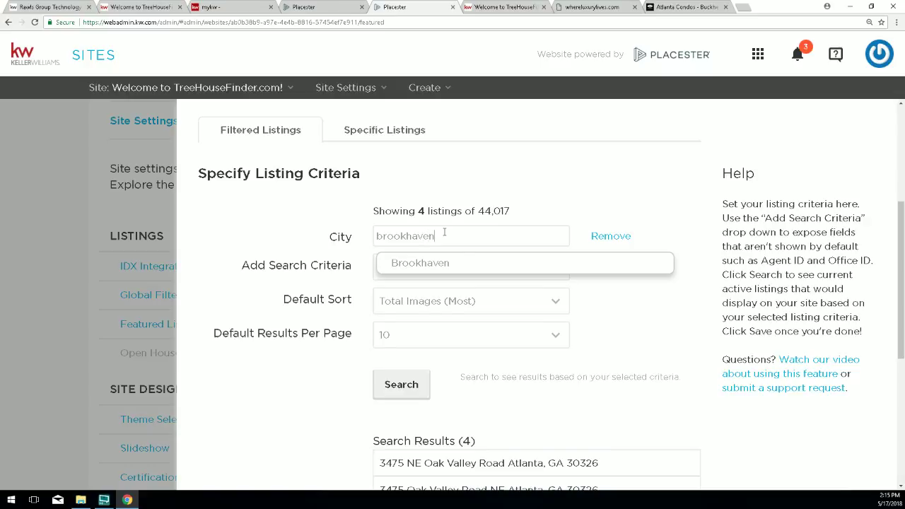
key(Return)
scroll(495, 311, down, 1)
click(422, 342)
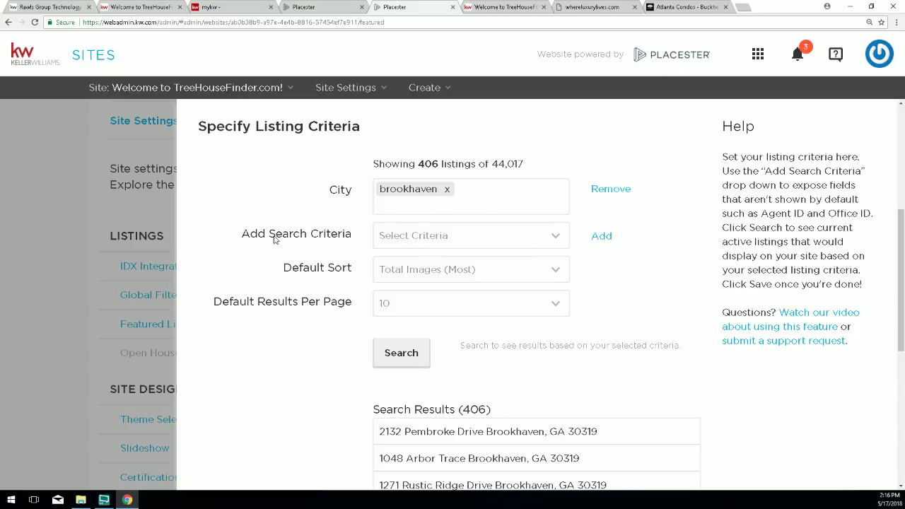
Add a Property Type criterion to the featured listings filter.
drag(259, 241, 326, 241)
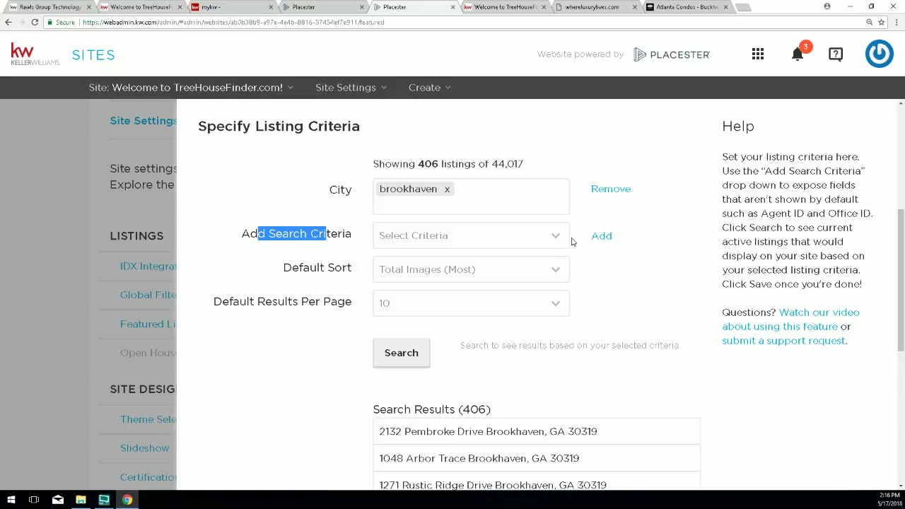
click(558, 237)
scroll(488, 328, down, 4)
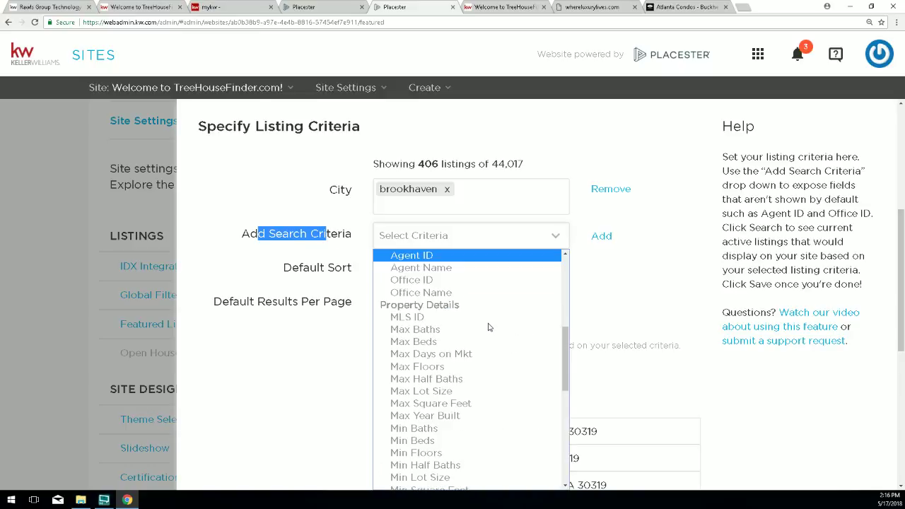
scroll(441, 326, down, 3)
scroll(441, 325, up, 3)
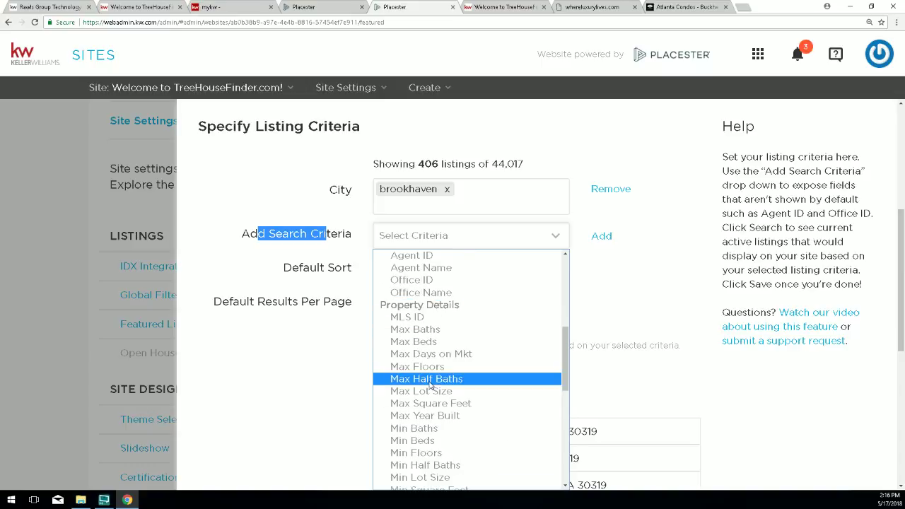
scroll(424, 382, down, 4)
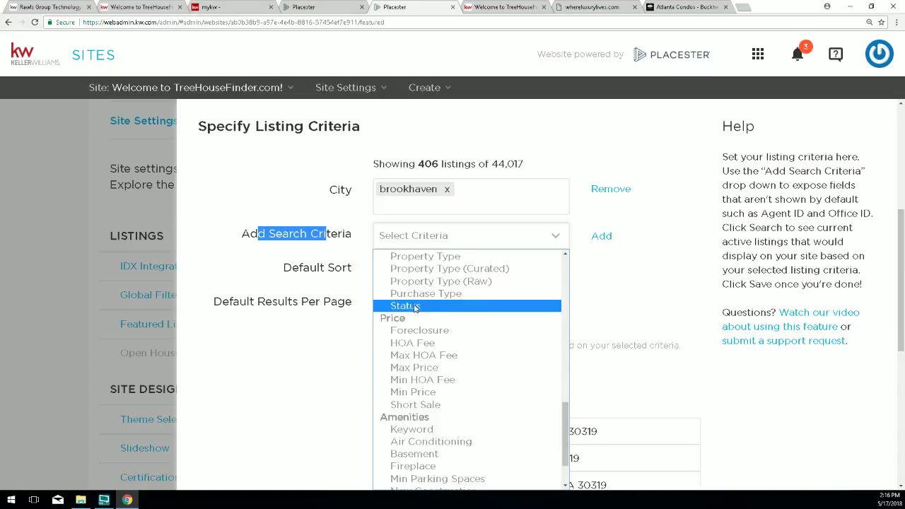
click(424, 257)
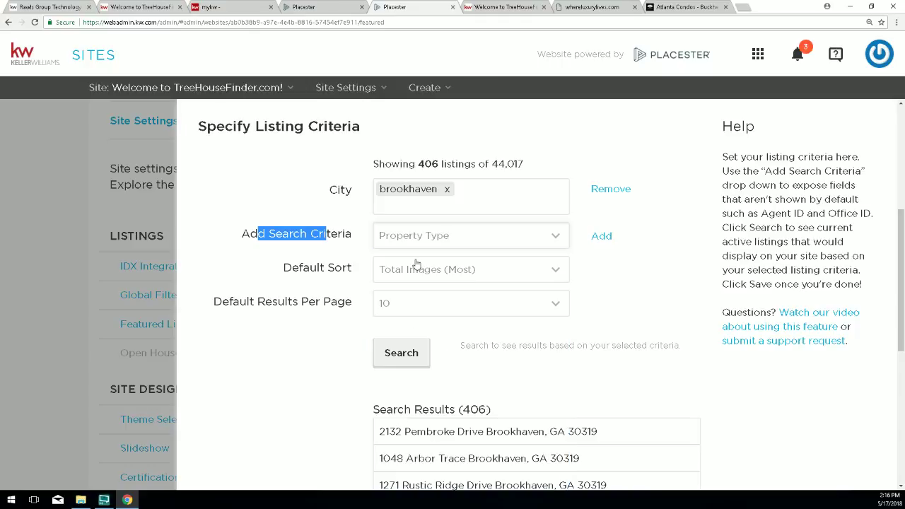
click(601, 237)
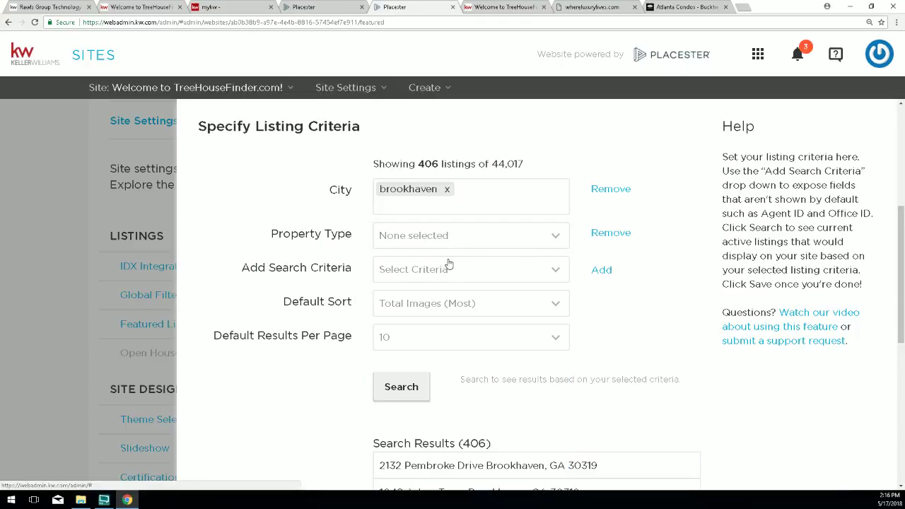
Set the Property Type to Residential Detached only.
drag(271, 234, 350, 228)
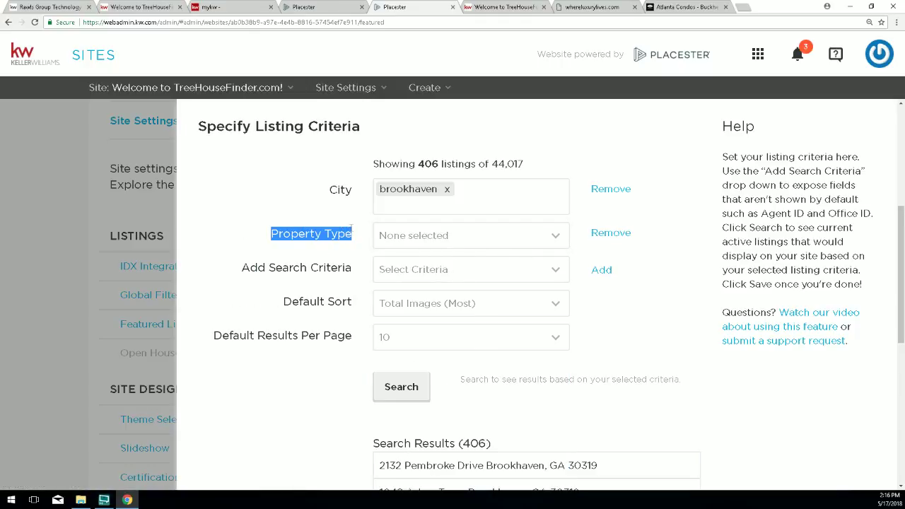
click(427, 238)
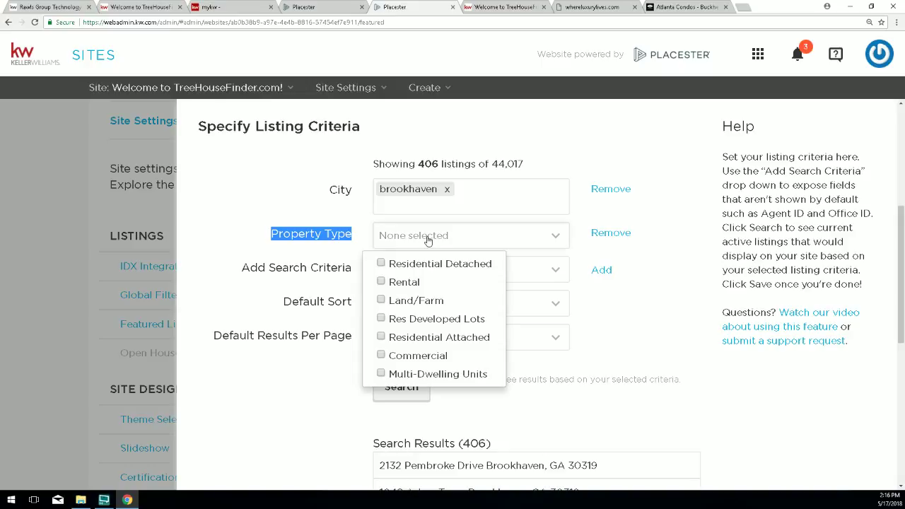
click(381, 264)
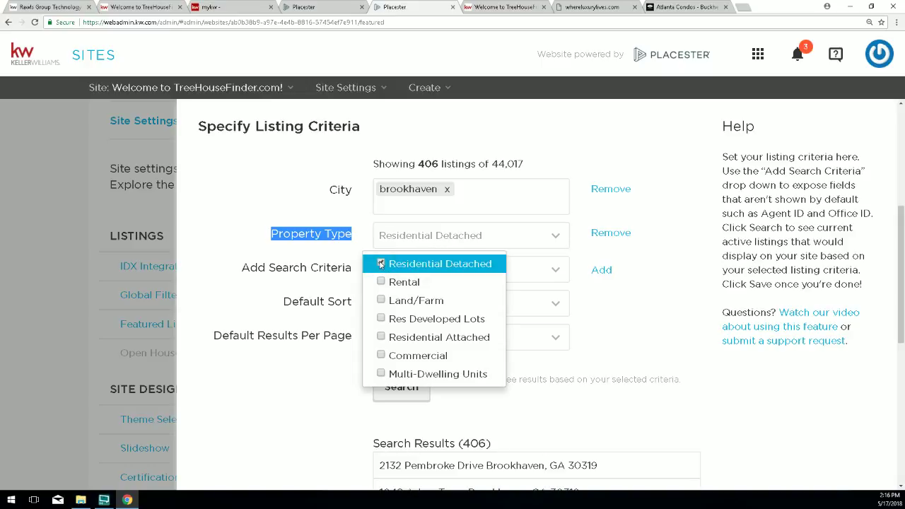
click(381, 264)
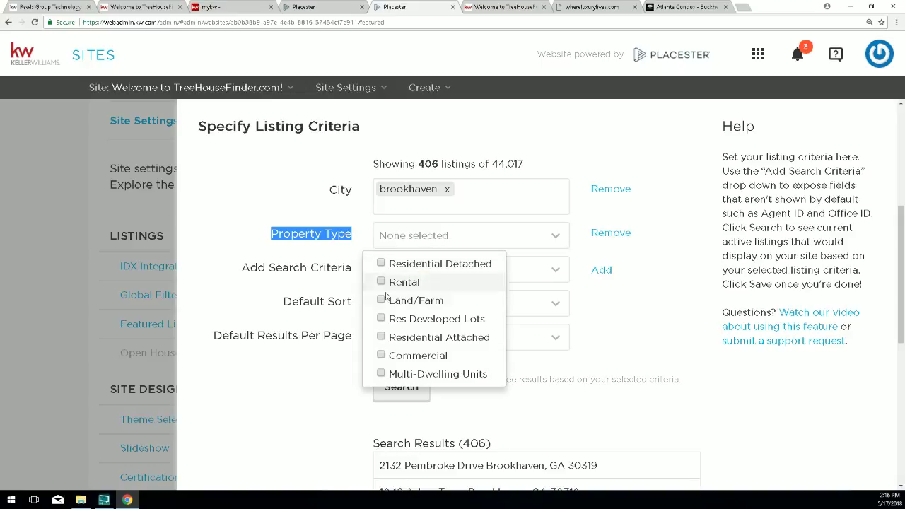
click(381, 338)
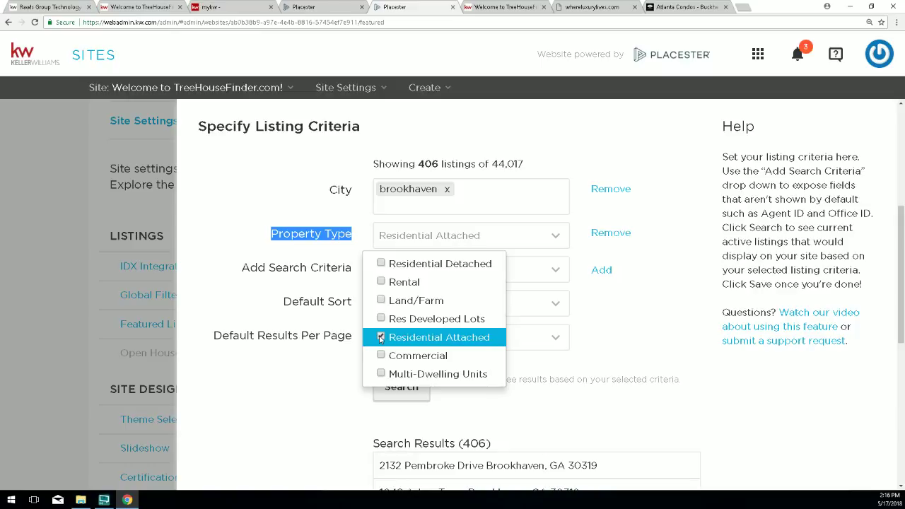
click(381, 338)
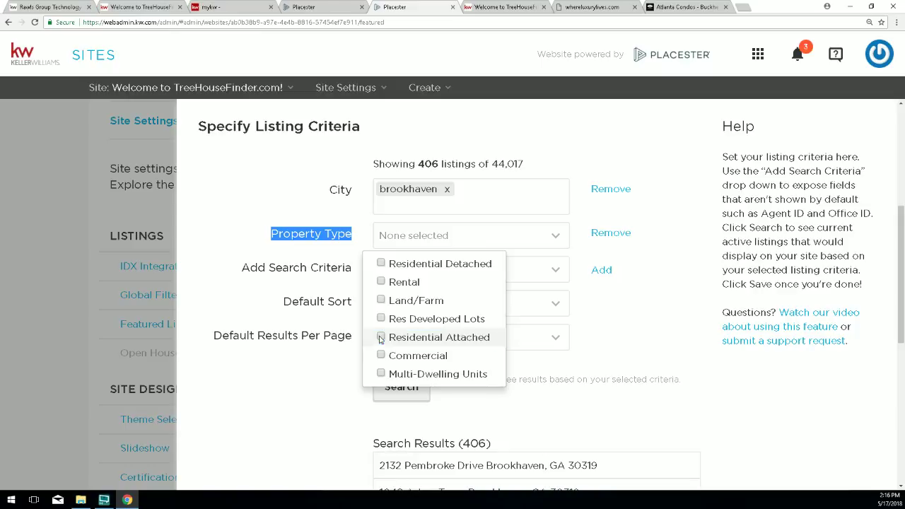
click(381, 263)
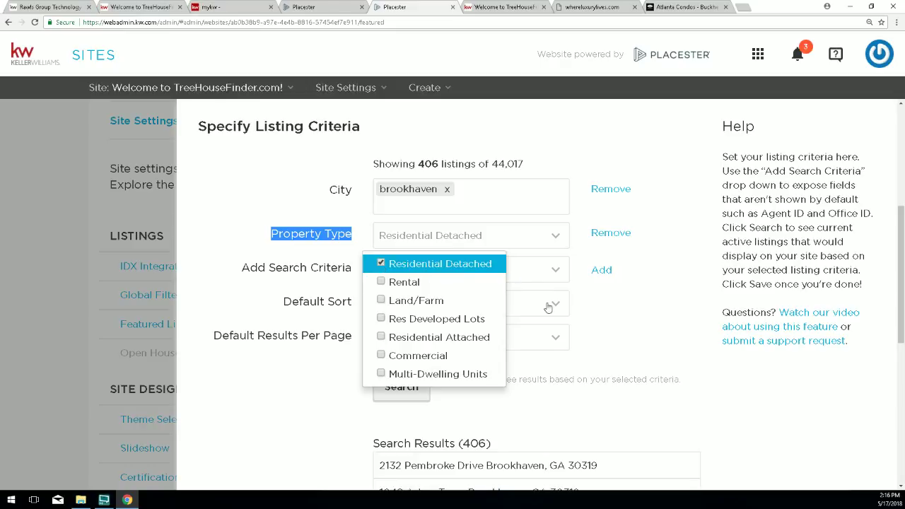
click(659, 319)
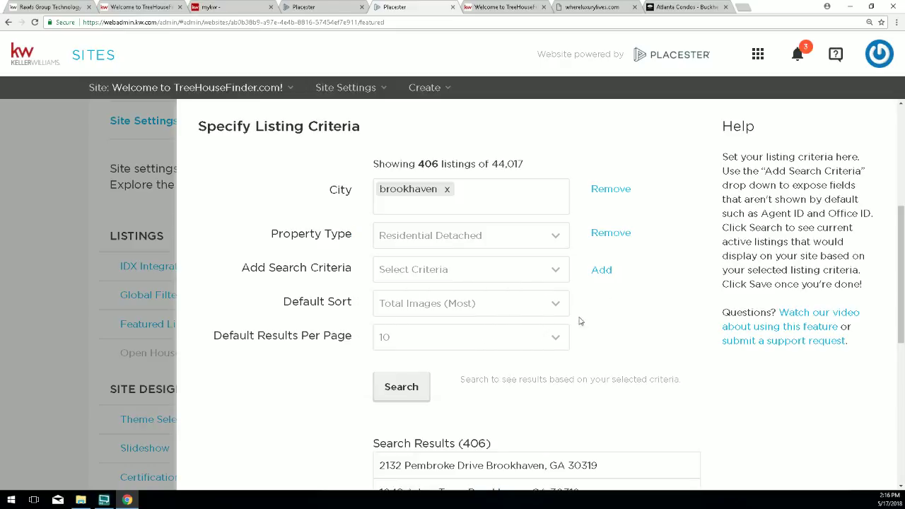
Select Purchase Type as the next search criterion.
click(405, 276)
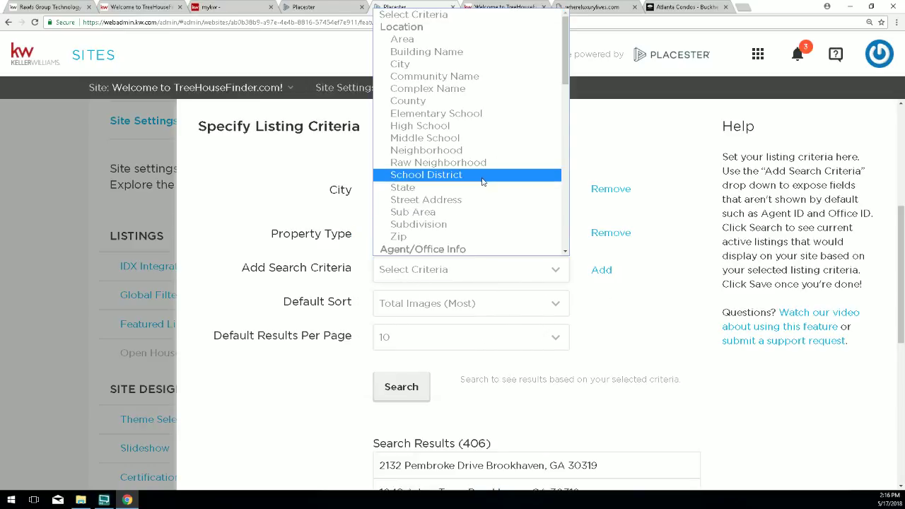
scroll(424, 141, down, 5)
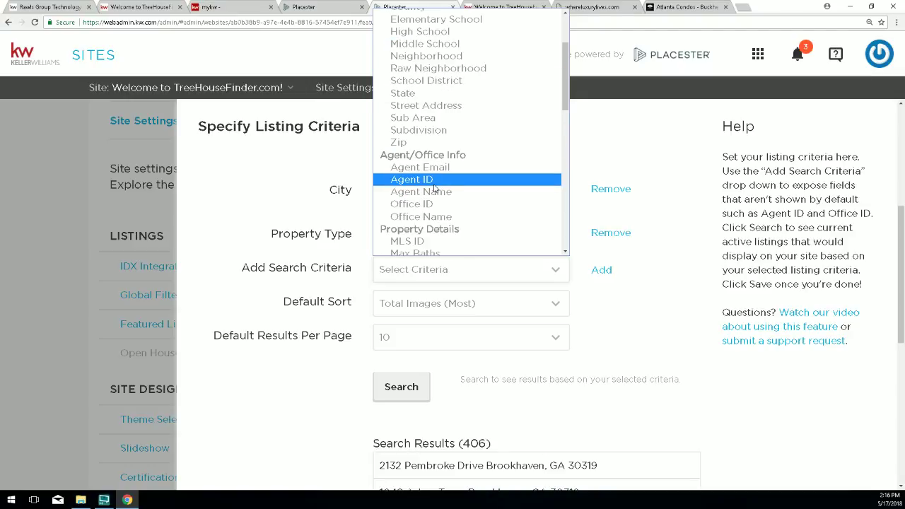
scroll(415, 152, down, 3)
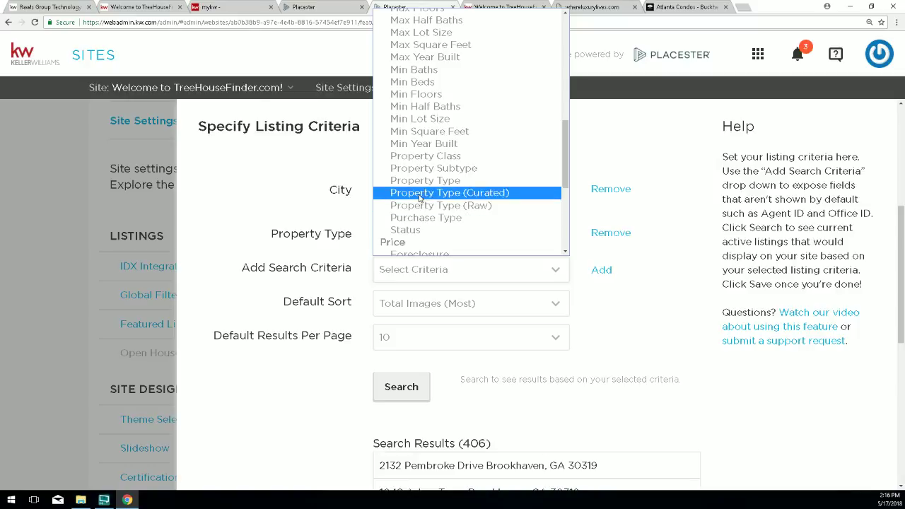
click(420, 219)
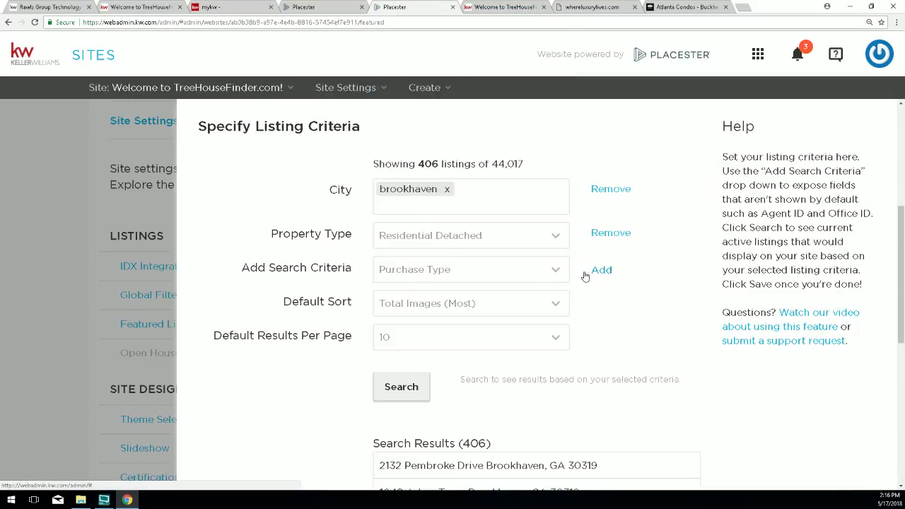
Add Purchase Type set to sale and rerun the search, narrowing results to 255 Brookhaven listings.
click(597, 274)
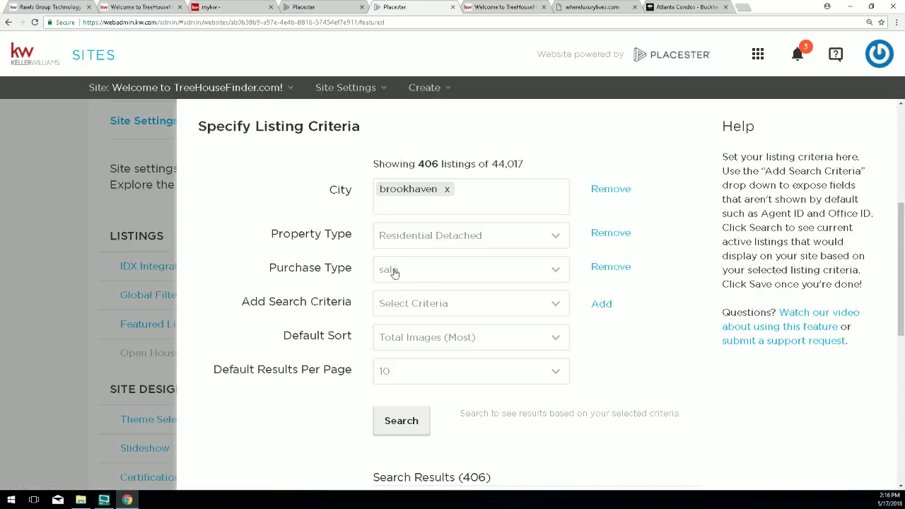
click(421, 273)
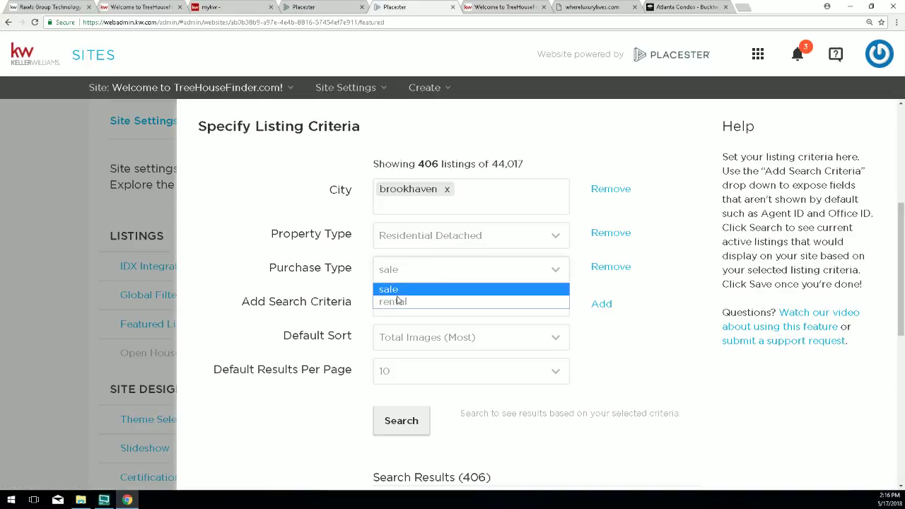
click(398, 291)
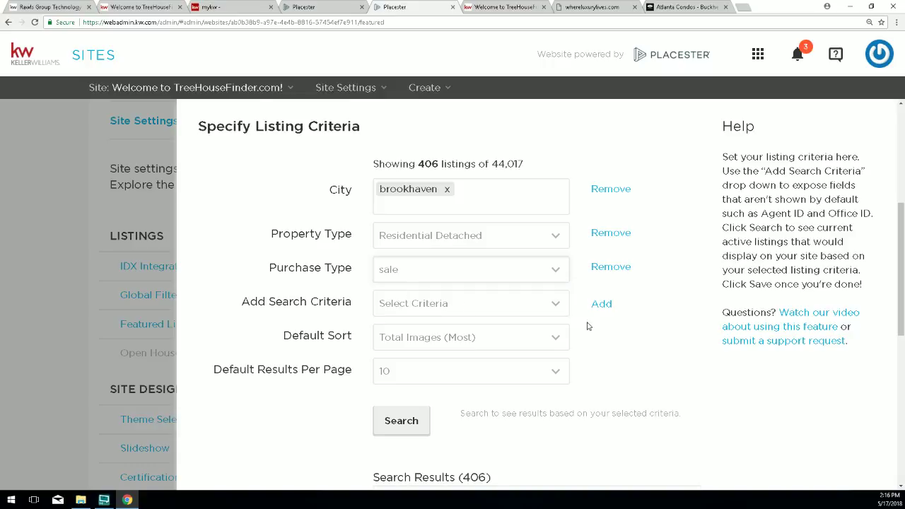
click(401, 426)
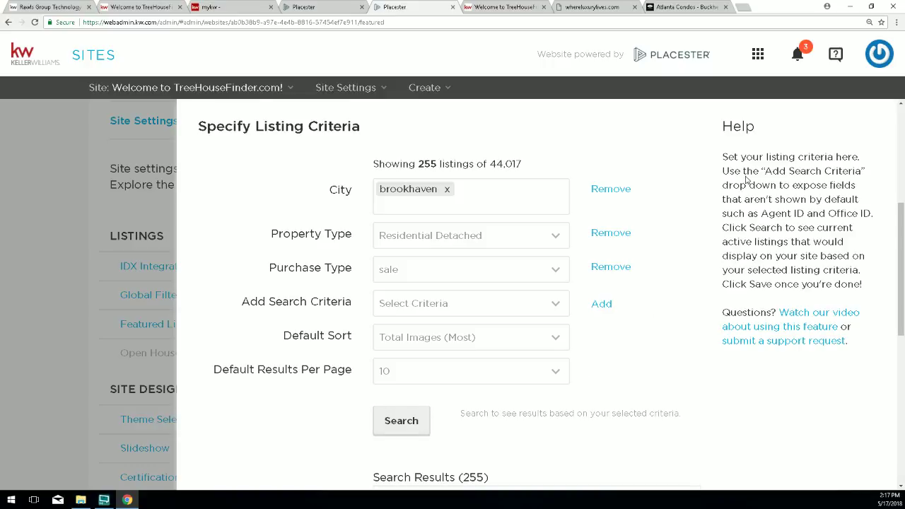
scroll(594, 261, down, 1)
scroll(614, 340, down, 2)
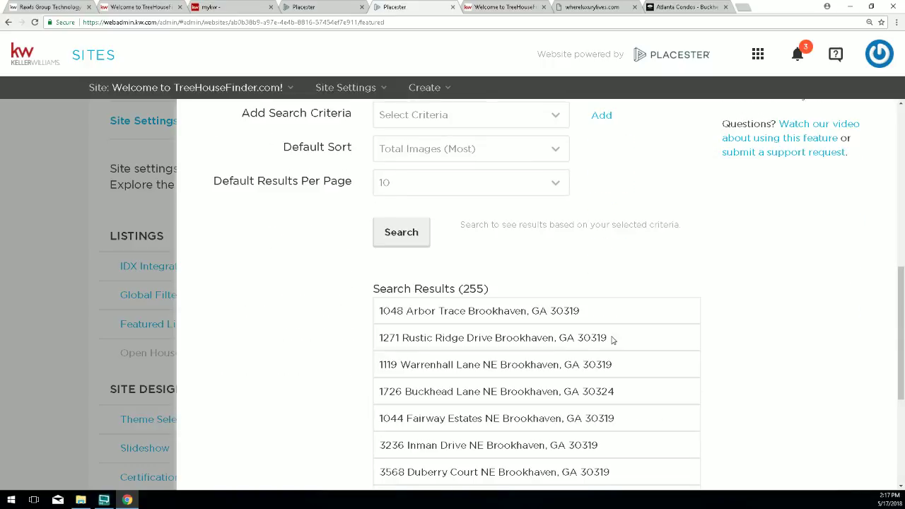
scroll(640, 367, down, 3)
scroll(557, 317, up, 2)
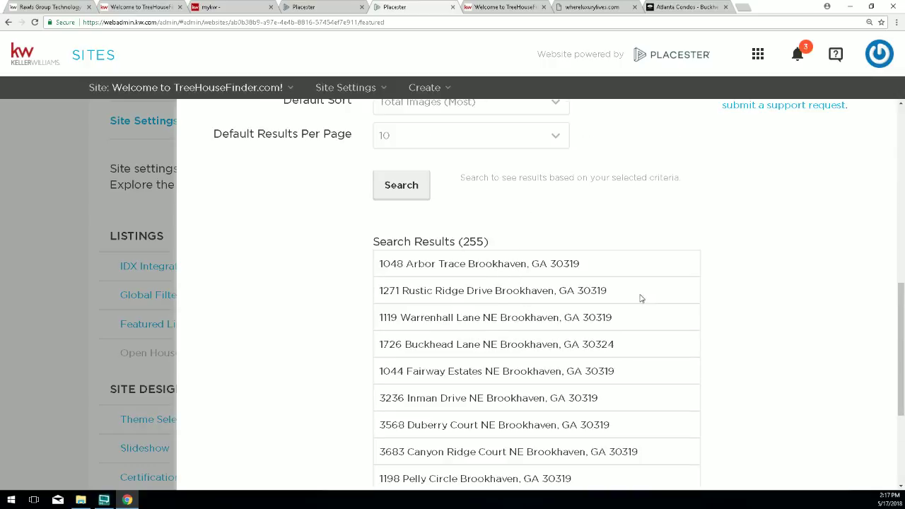
scroll(641, 299, down, 3)
Save the criteria and reload the live homepage showing four Brookhaven homes, $675,000–$1,400,000.
click(687, 455)
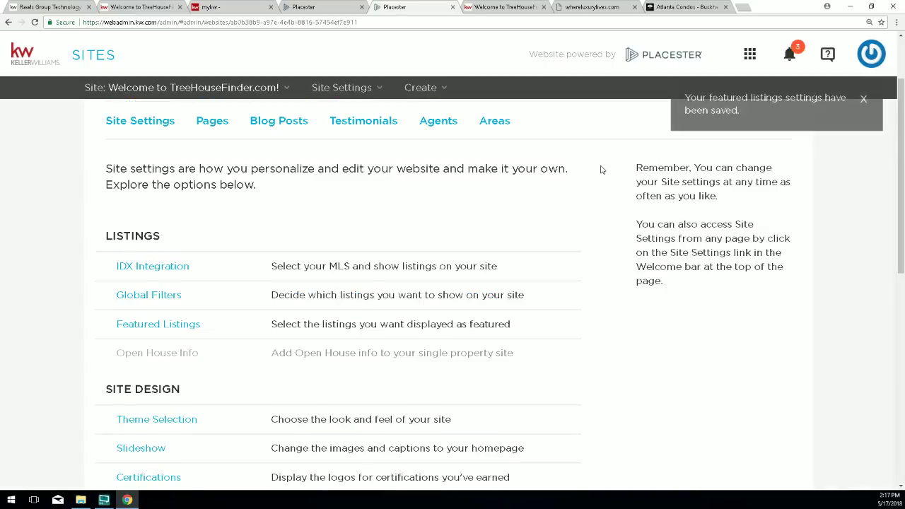
click(505, 8)
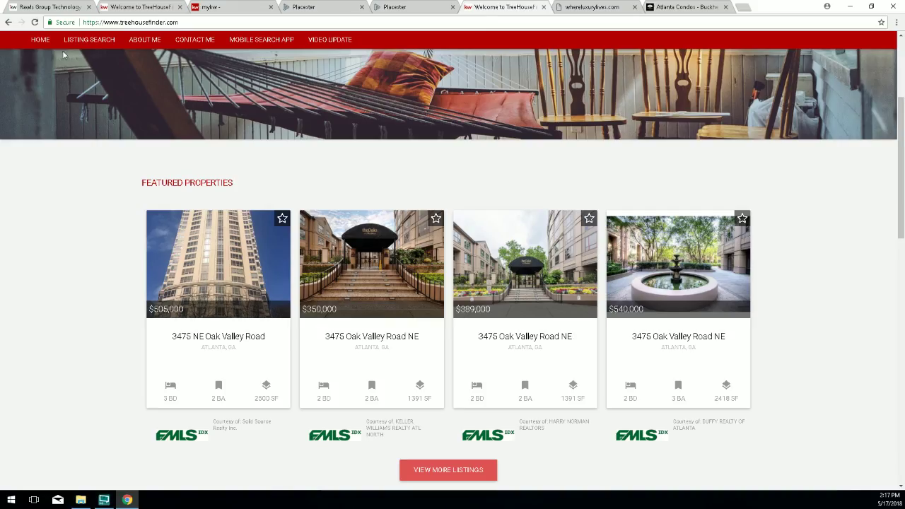
click(34, 22)
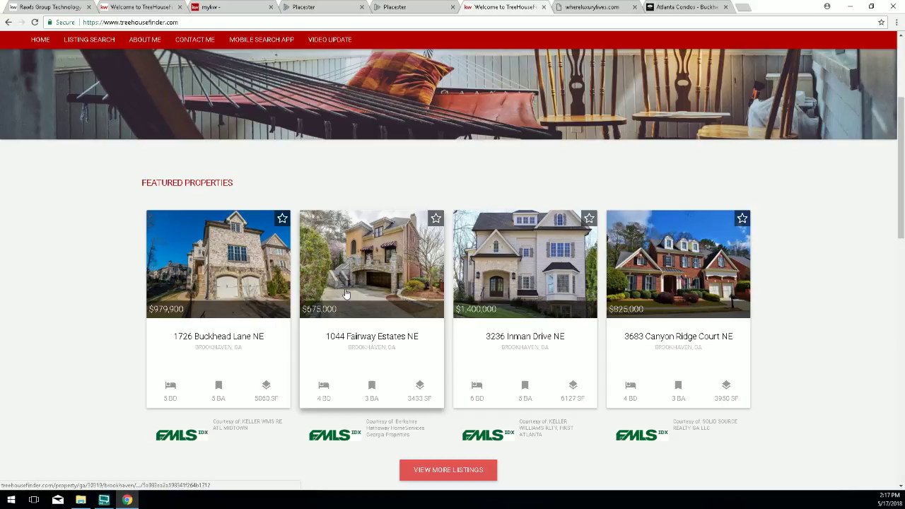
click(400, 8)
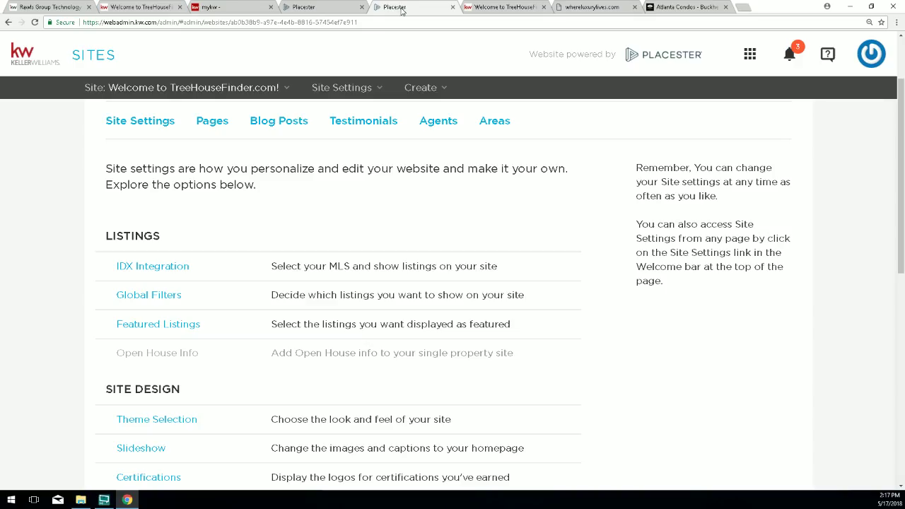
Open Featured Listings and switch to the Specific Listings tab.
scroll(132, 391, down, 1)
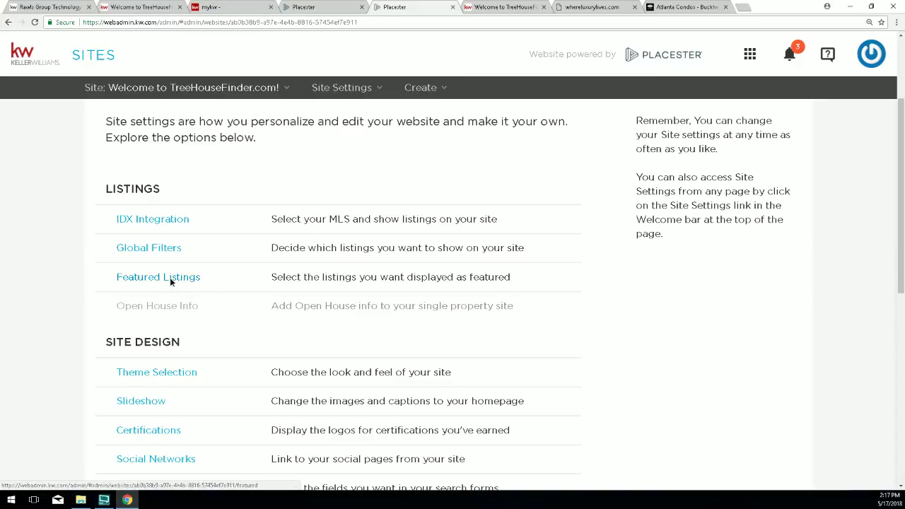
click(170, 280)
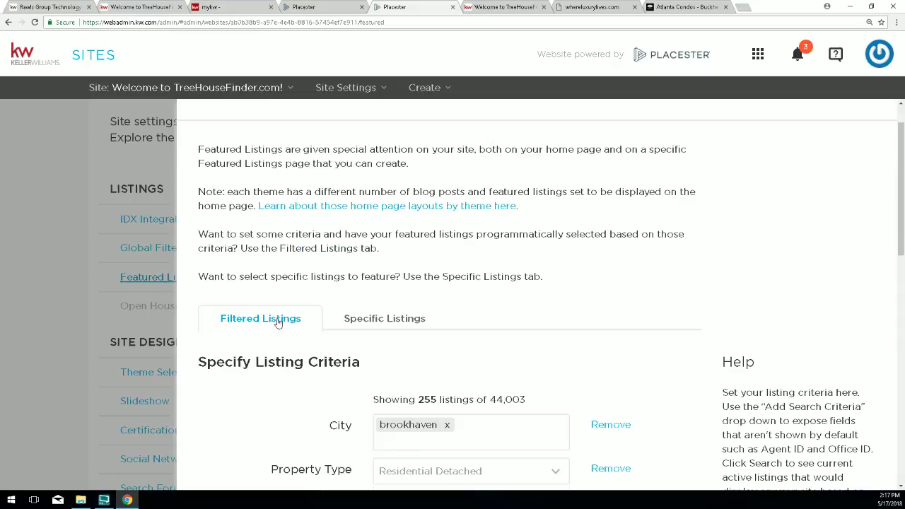
click(396, 324)
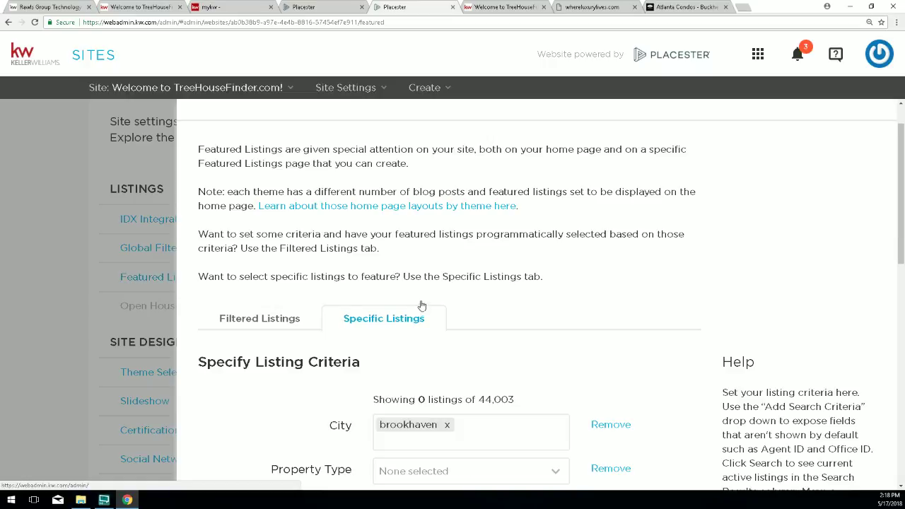
Review the Search Results (255) list of Brookhaven listings with 0 selected.
scroll(572, 293, down, 1)
scroll(572, 293, down, 2)
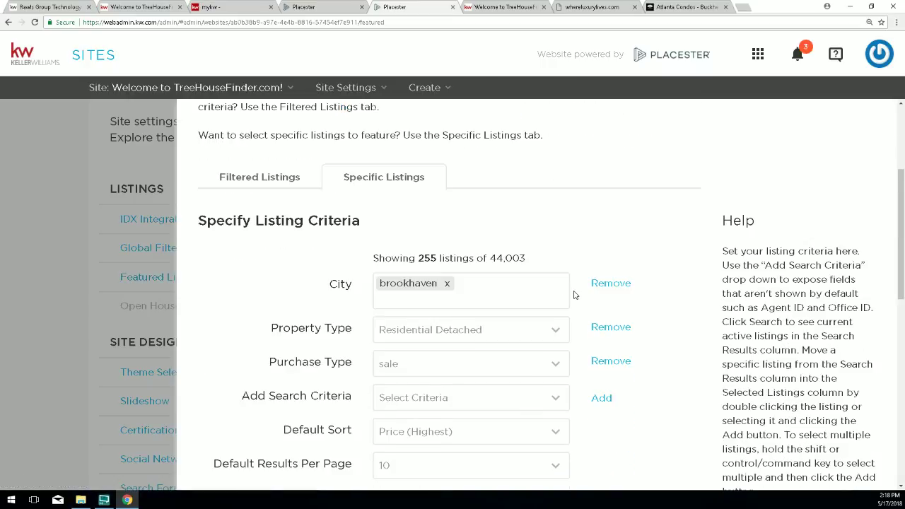
scroll(574, 295, down, 2)
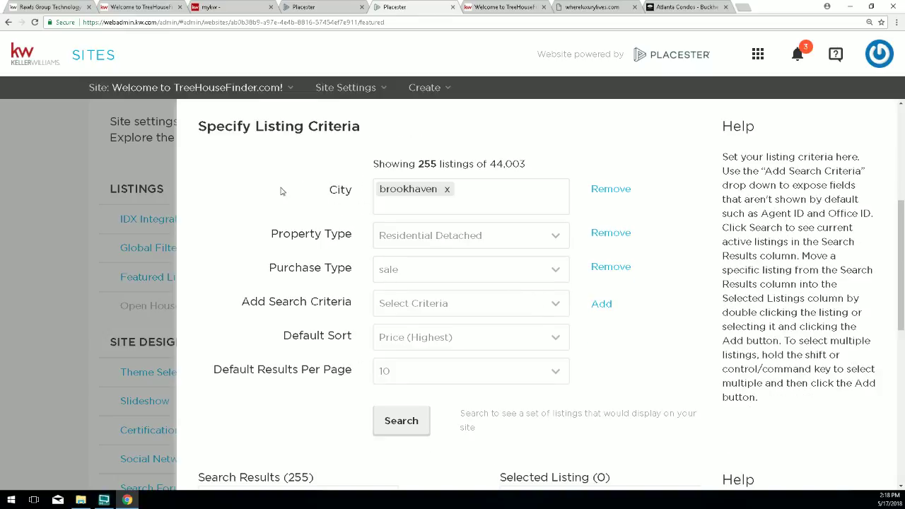
scroll(273, 294, down, 4)
scroll(273, 296, down, 1)
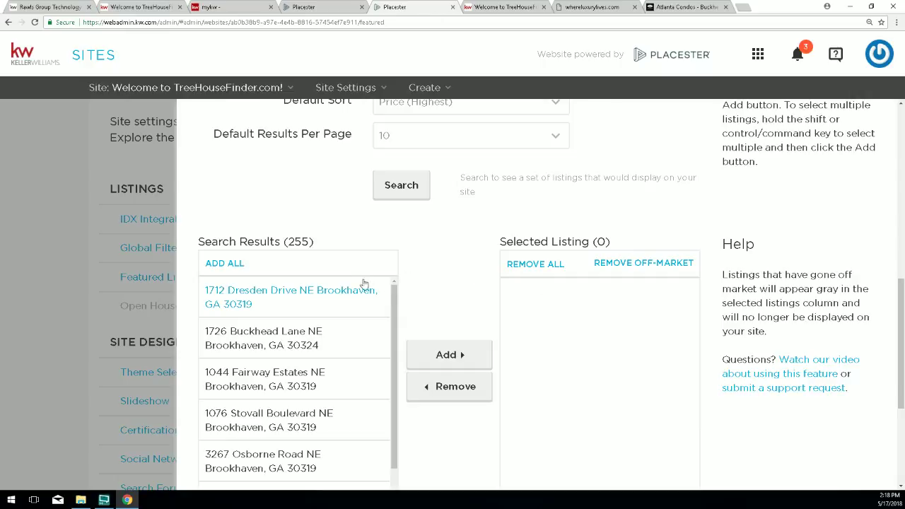
drag(332, 244, 197, 242)
scroll(243, 241, up, 3)
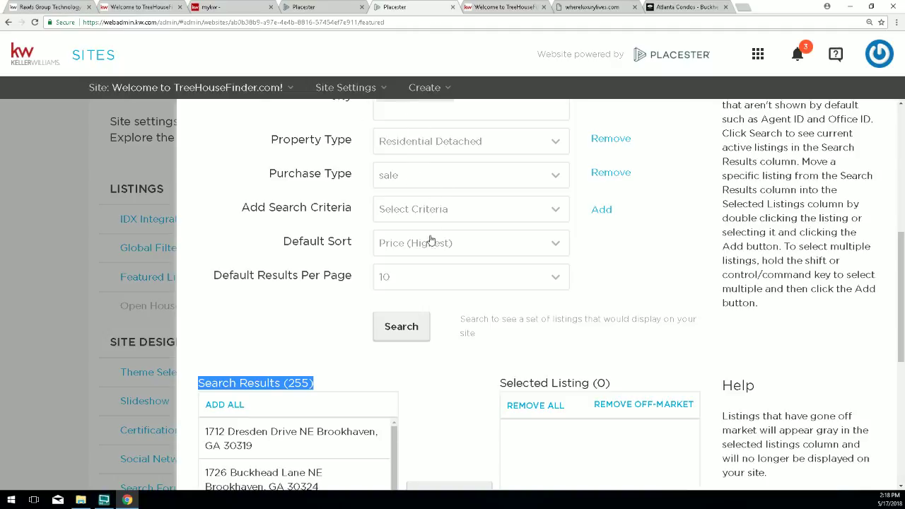
scroll(407, 333, down, 3)
scroll(297, 314, down, 2)
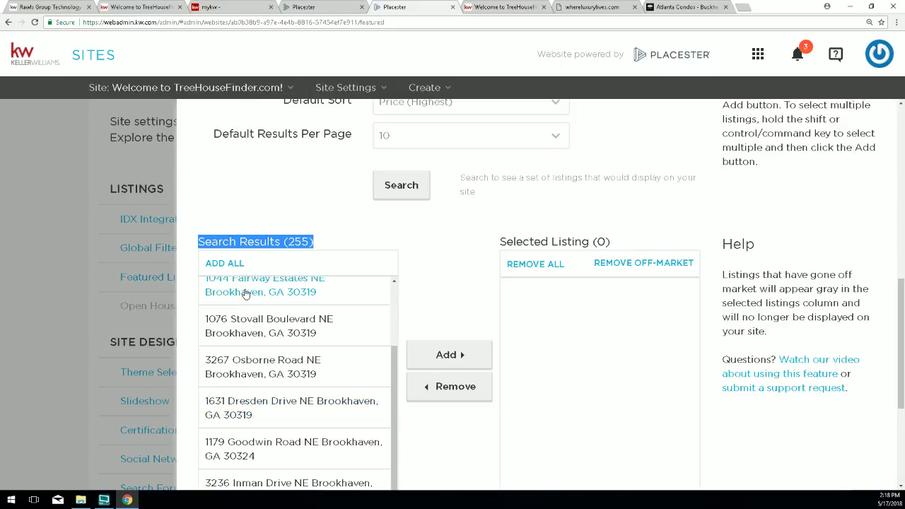
scroll(377, 238, down, 1)
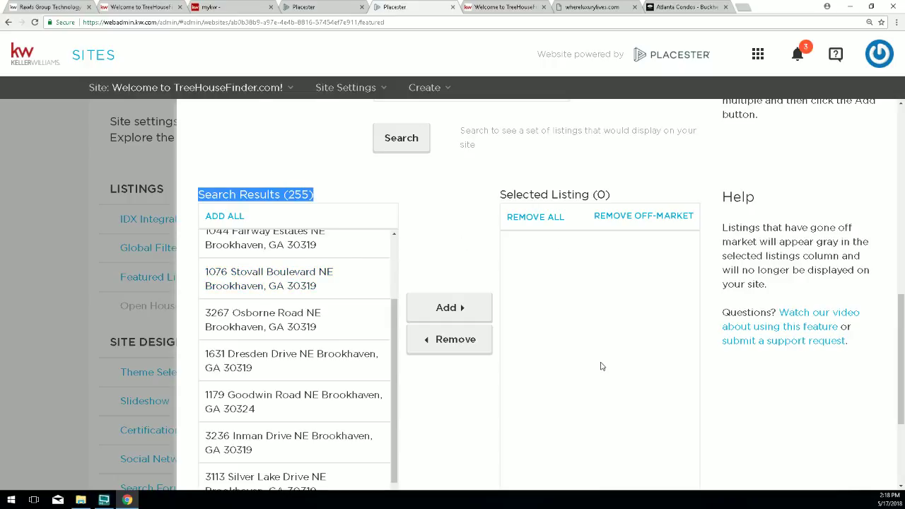
scroll(460, 237, up, 5)
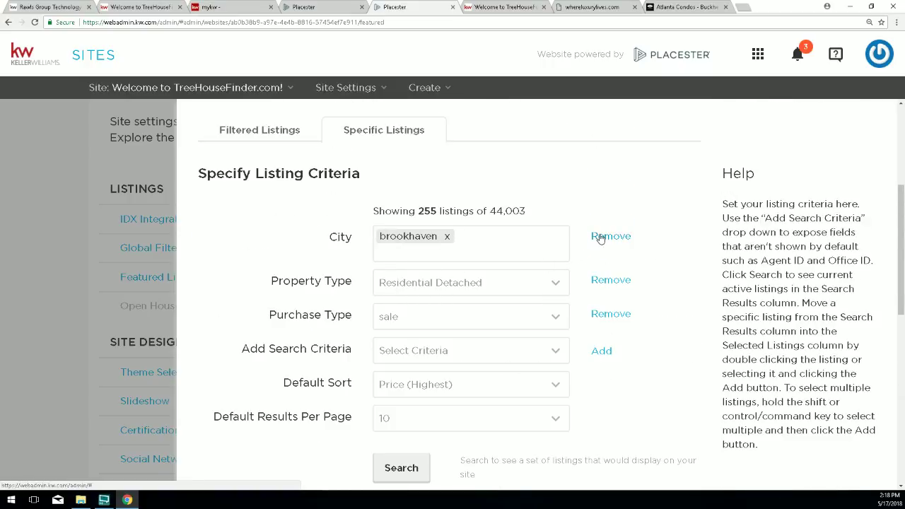
Remove the City, Property Type and Purchase Type criteria.
click(610, 236)
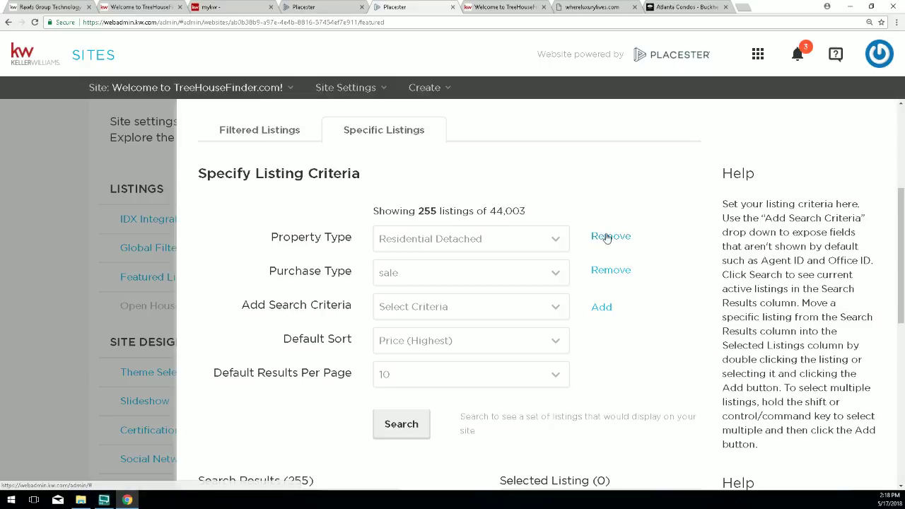
click(604, 239)
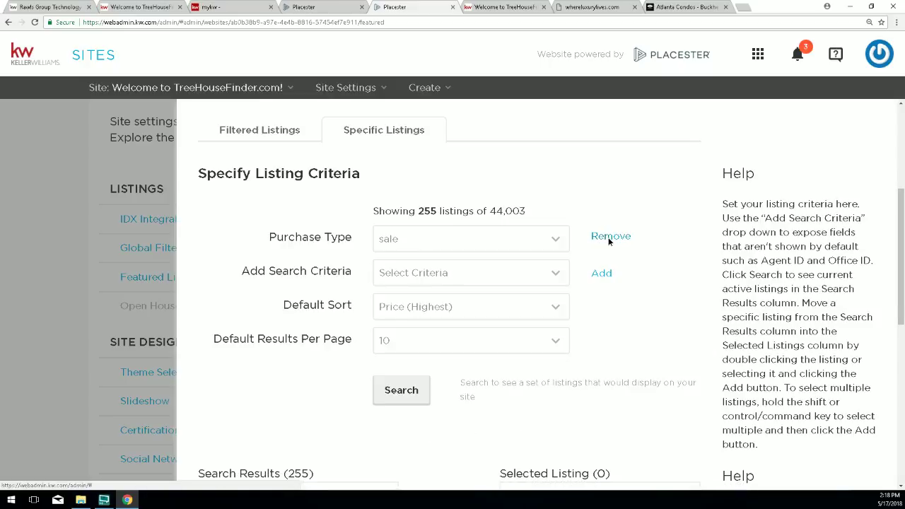
click(607, 239)
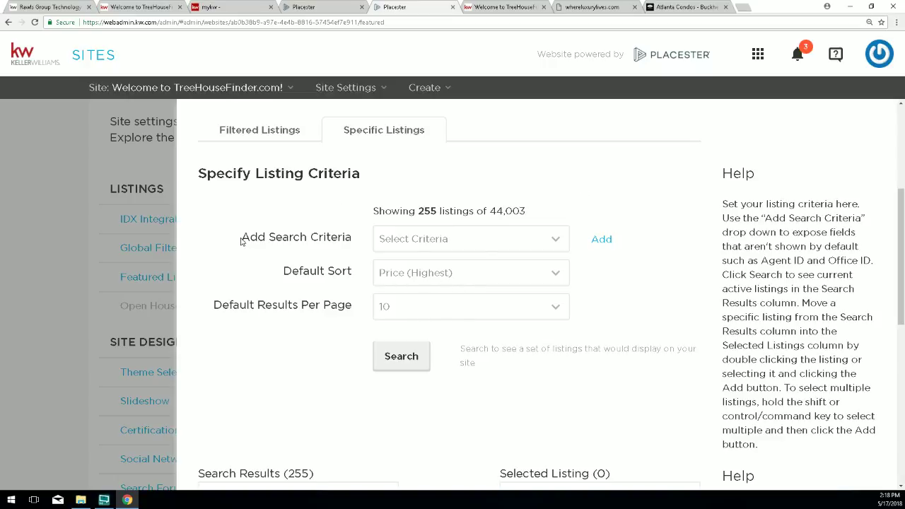
Choose Agent ID as the new search criterion.
drag(241, 239, 369, 242)
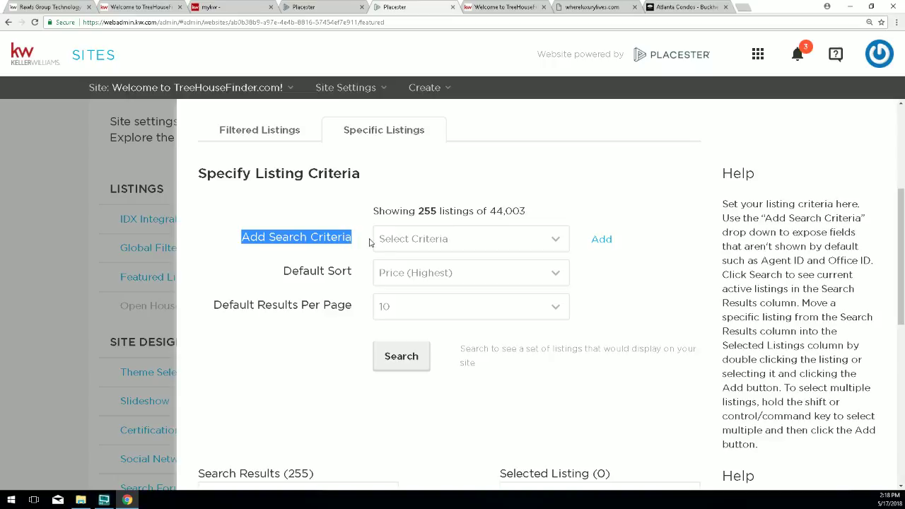
click(396, 240)
scroll(419, 298, down, 5)
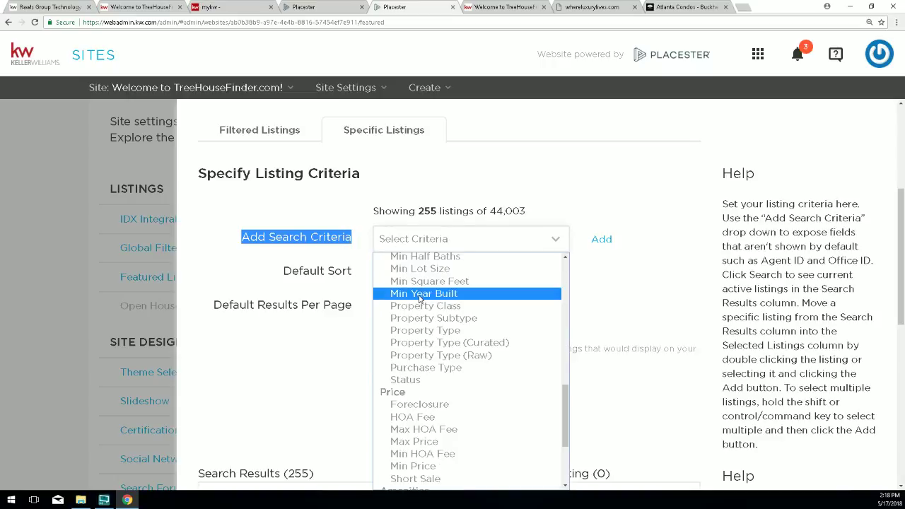
scroll(419, 299, down, 5)
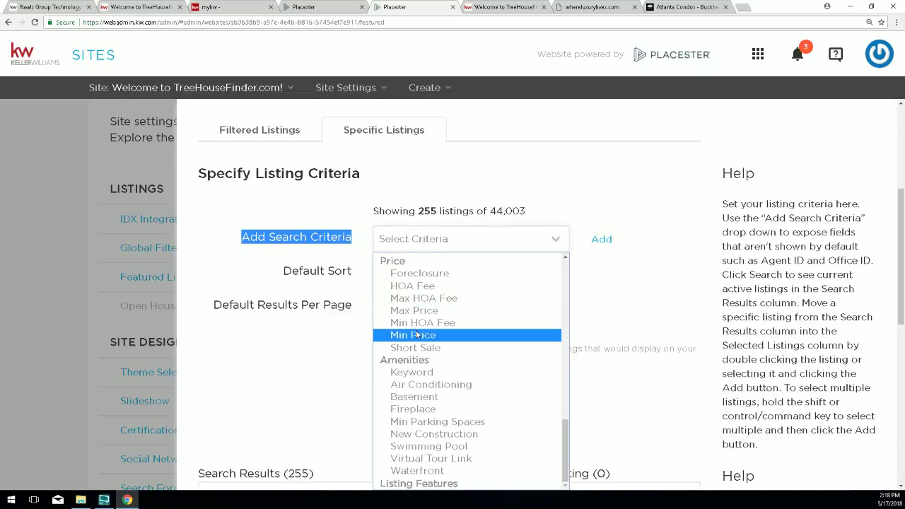
scroll(417, 335, up, 3)
scroll(417, 335, up, 6)
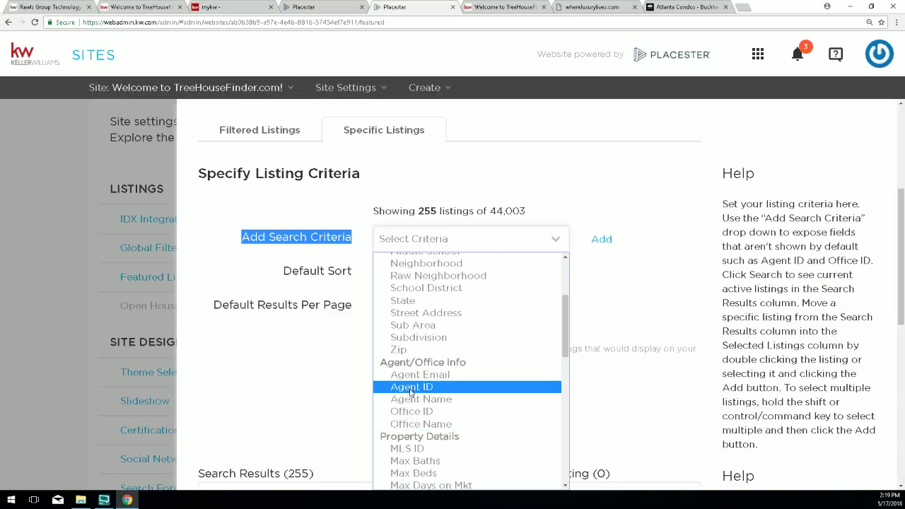
click(409, 388)
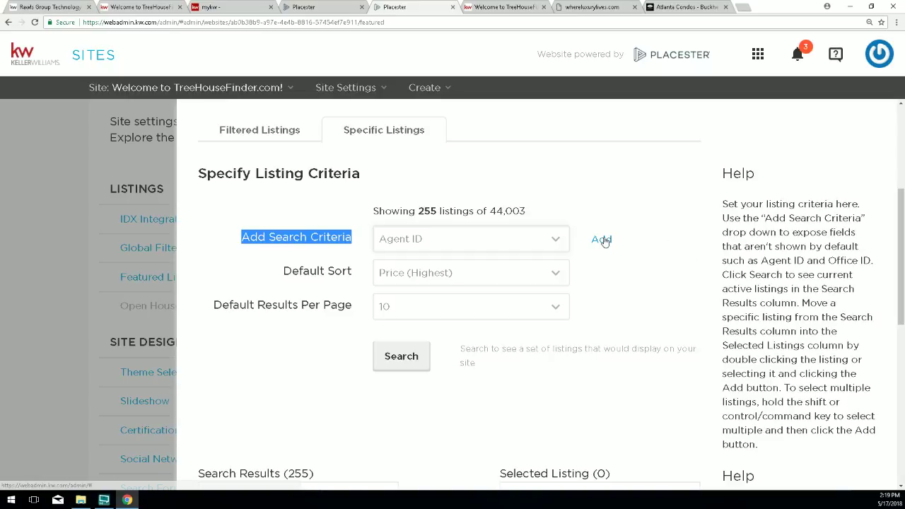
Add an Agent ID search criterion with the value TEAM.
click(602, 239)
drag(301, 238, 346, 237)
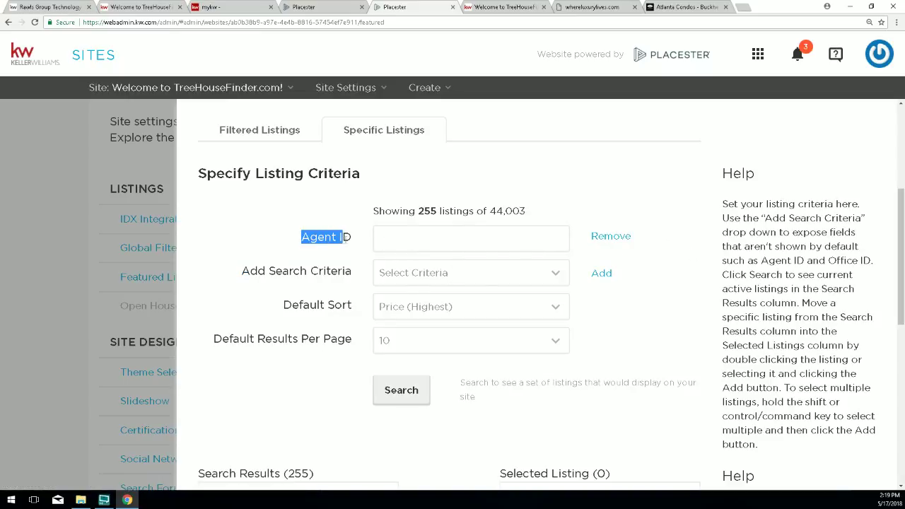
click(396, 240)
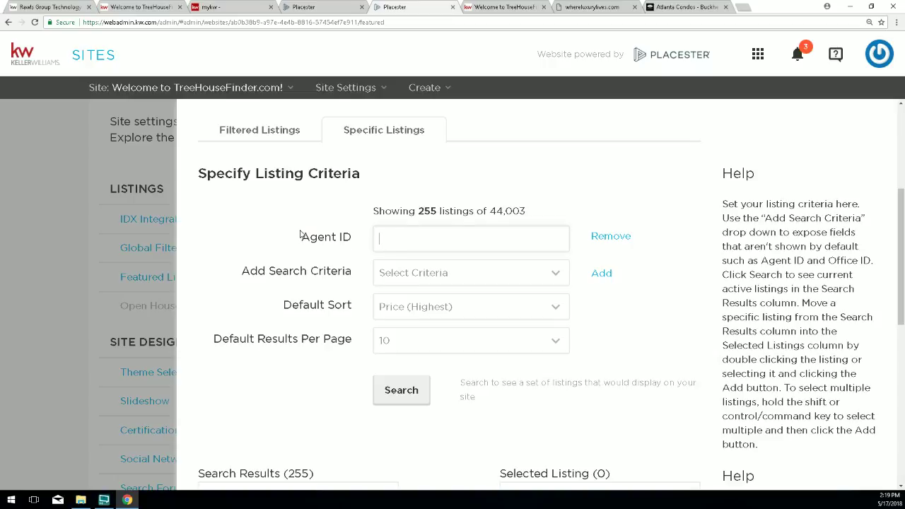
drag(300, 237, 352, 238)
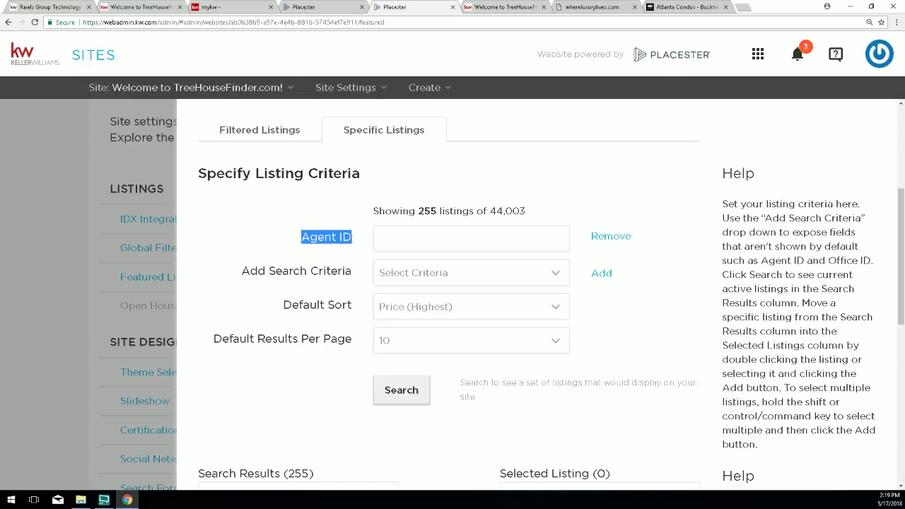
click(398, 242)
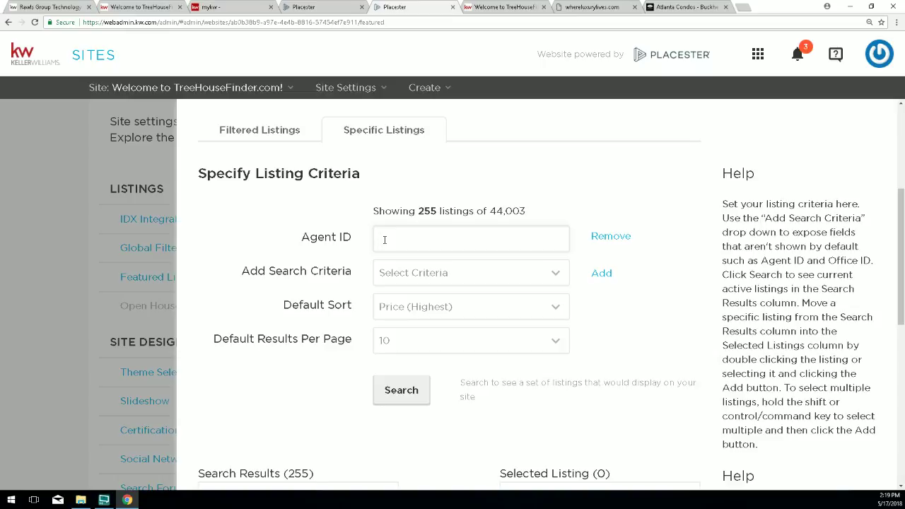
text(TEAM)
Run the Agent ID search, narrowing results from 255 to 11 listings.
scroll(398, 306, down, 1)
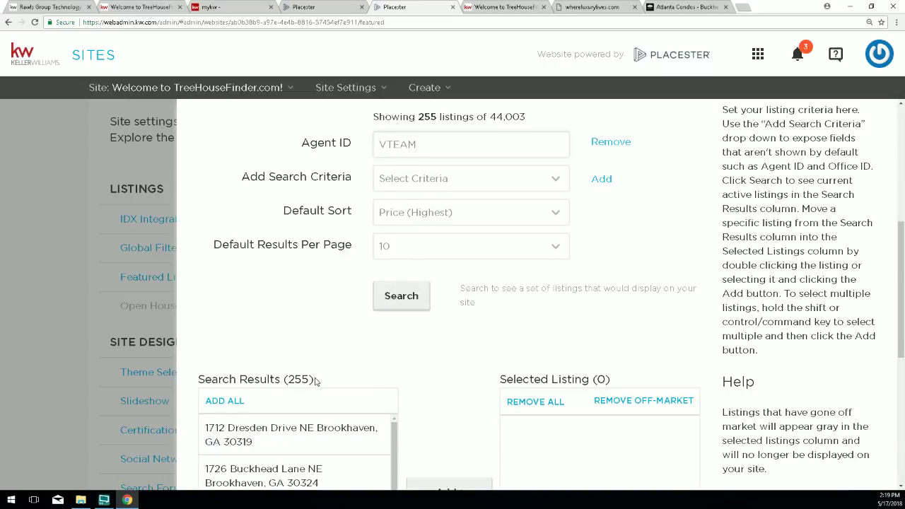
drag(315, 382, 198, 381)
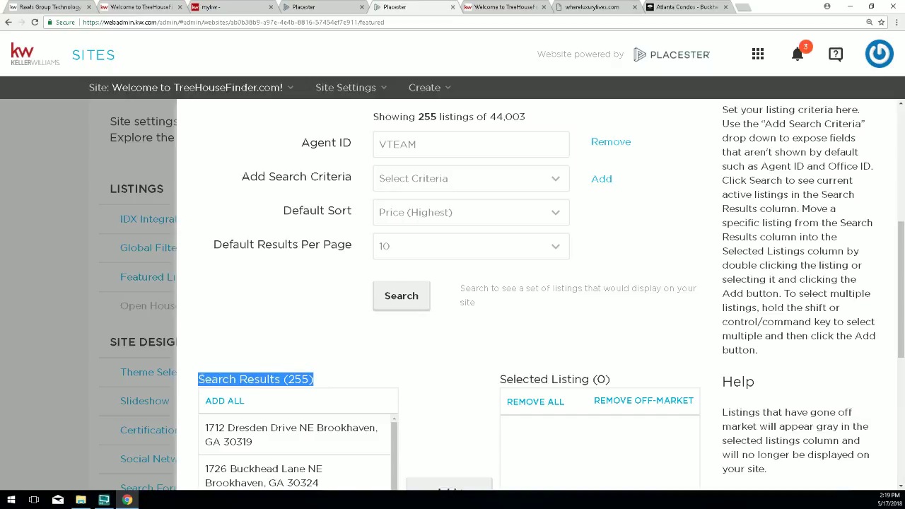
click(389, 302)
scroll(335, 295, down, 1)
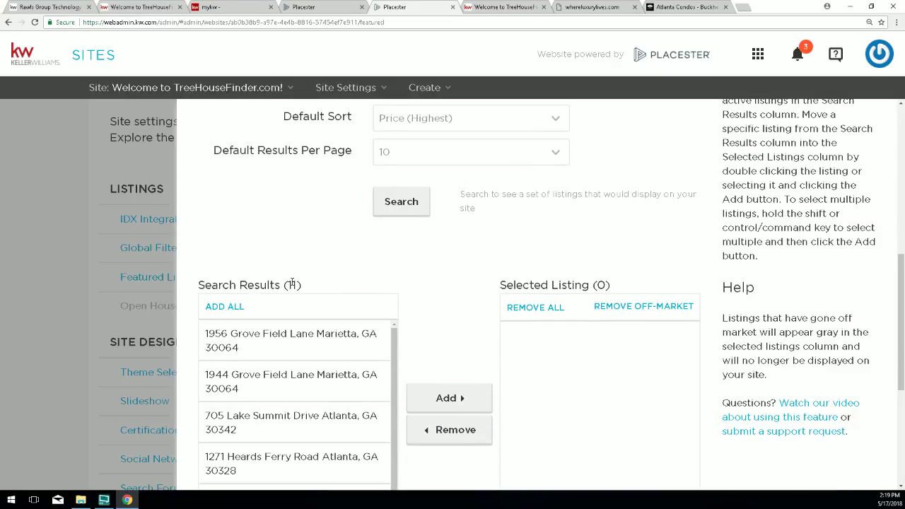
scroll(311, 336, down, 1)
scroll(283, 347, down, 2)
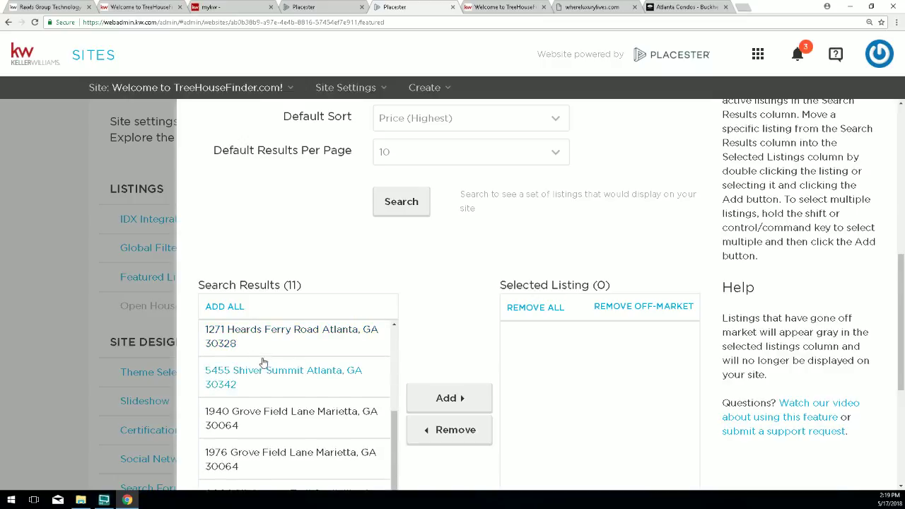
scroll(263, 364, down, 2)
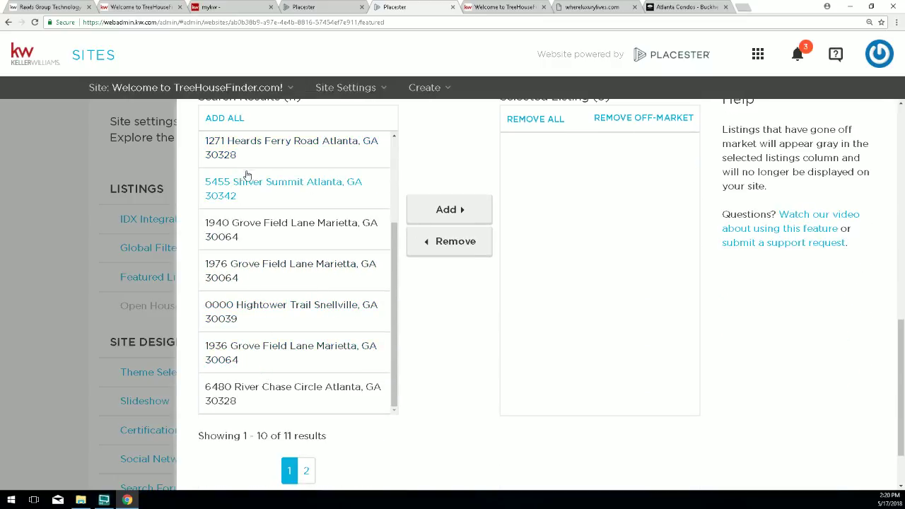
scroll(247, 195, down, 1)
scroll(281, 203, up, 2)
scroll(282, 203, up, 4)
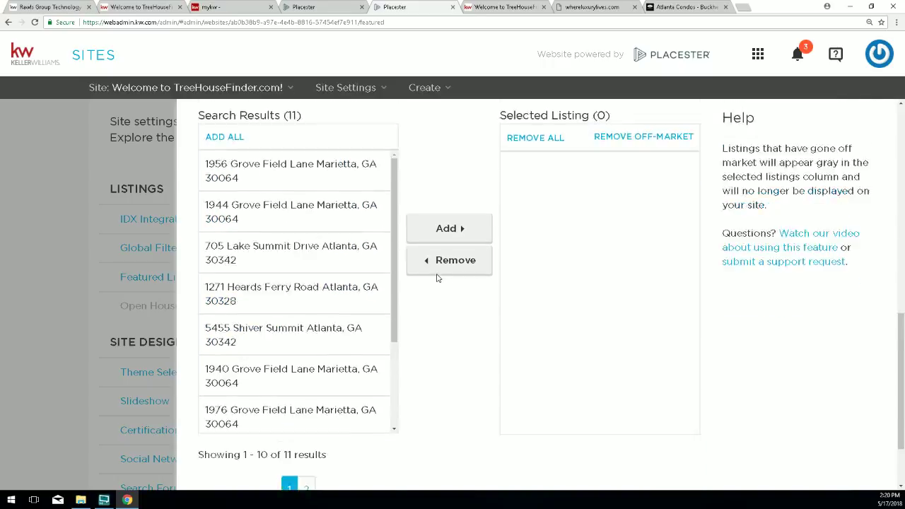
double_click(292, 257)
drag(289, 257, 282, 257)
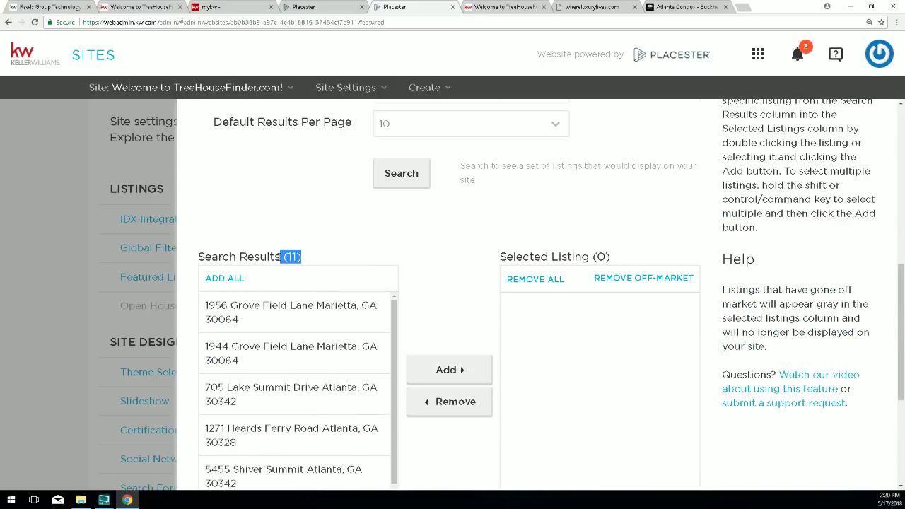
click(241, 315)
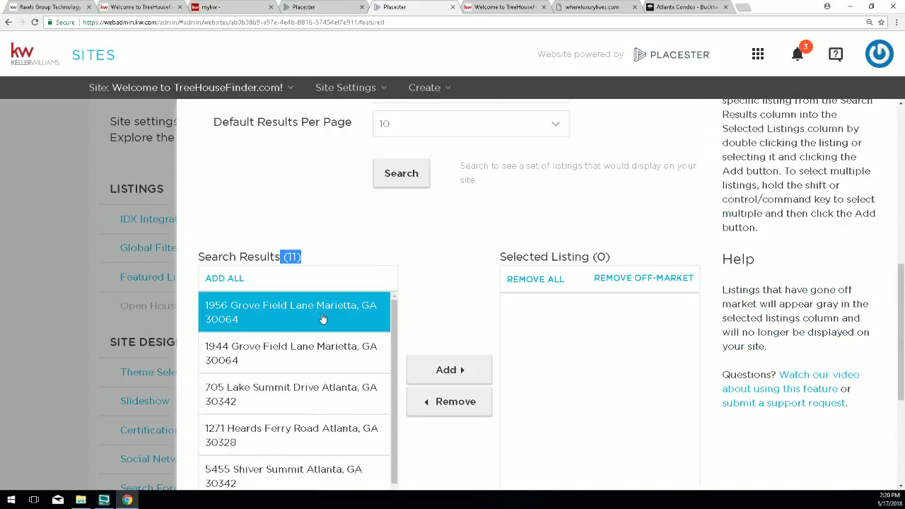
click(447, 371)
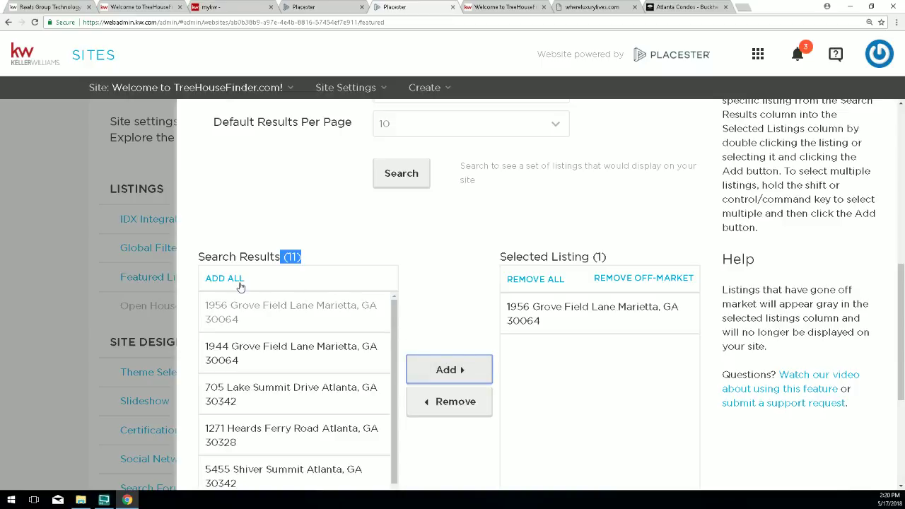
click(214, 280)
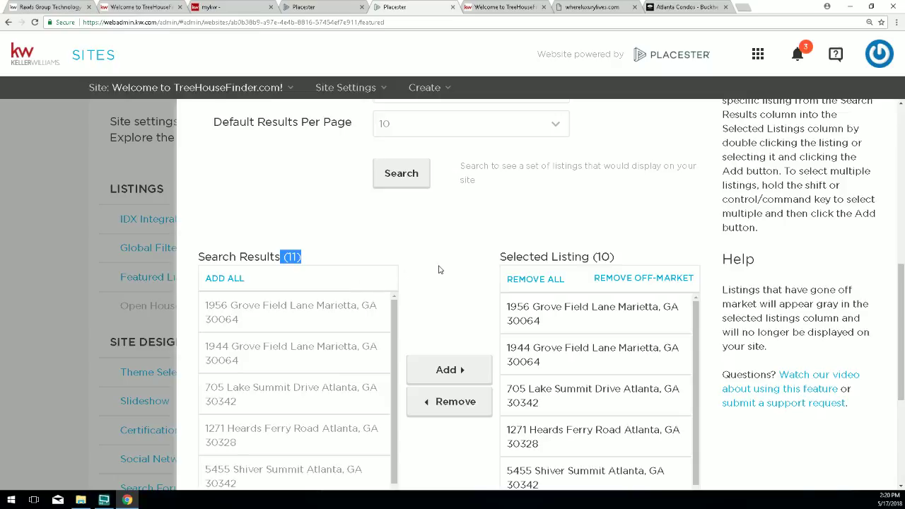
drag(611, 256, 590, 257)
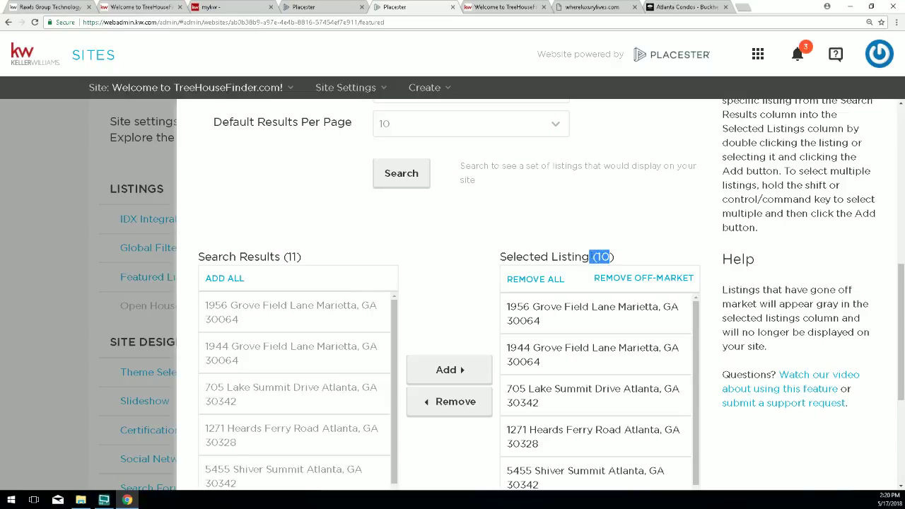
scroll(400, 297, down, 6)
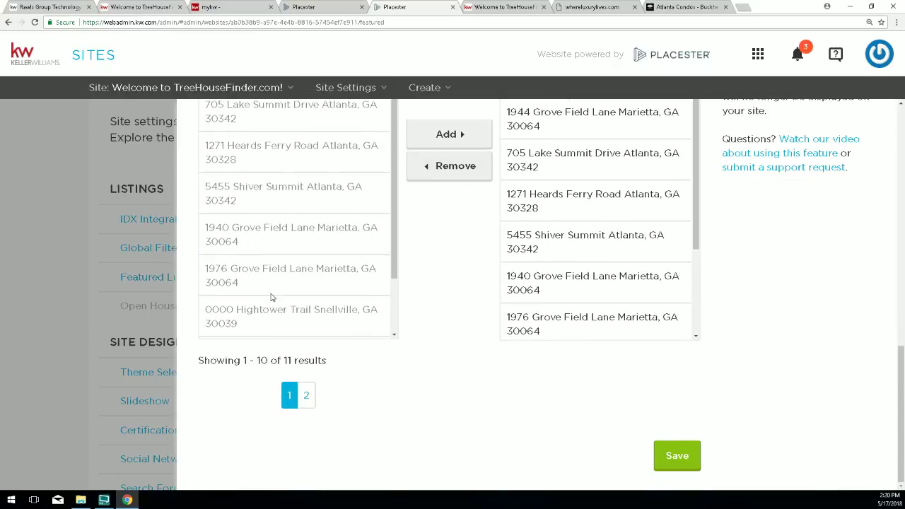
click(308, 397)
scroll(309, 339, up, 3)
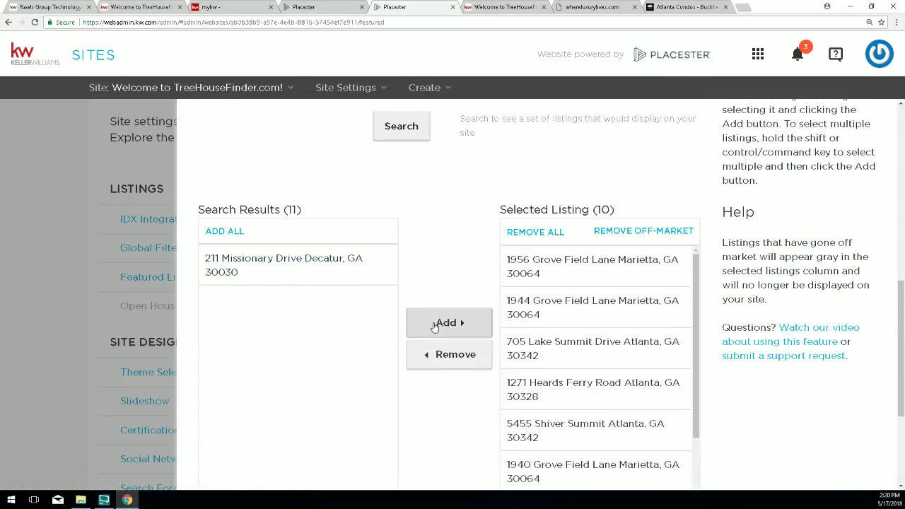
click(236, 268)
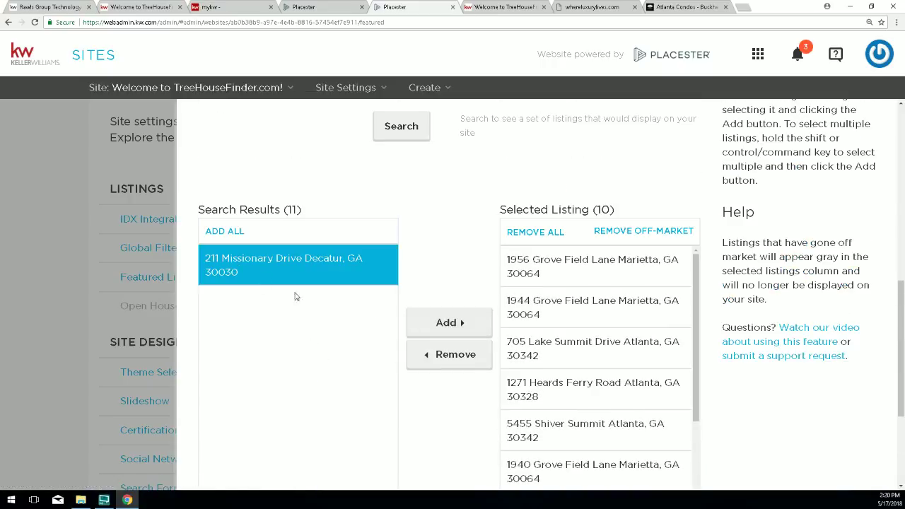
click(207, 229)
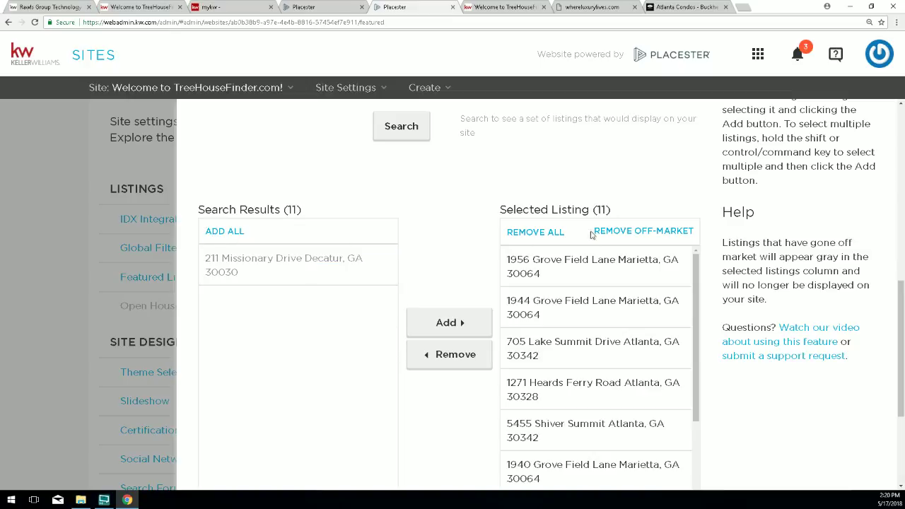
double_click(600, 210)
scroll(471, 258, down, 1)
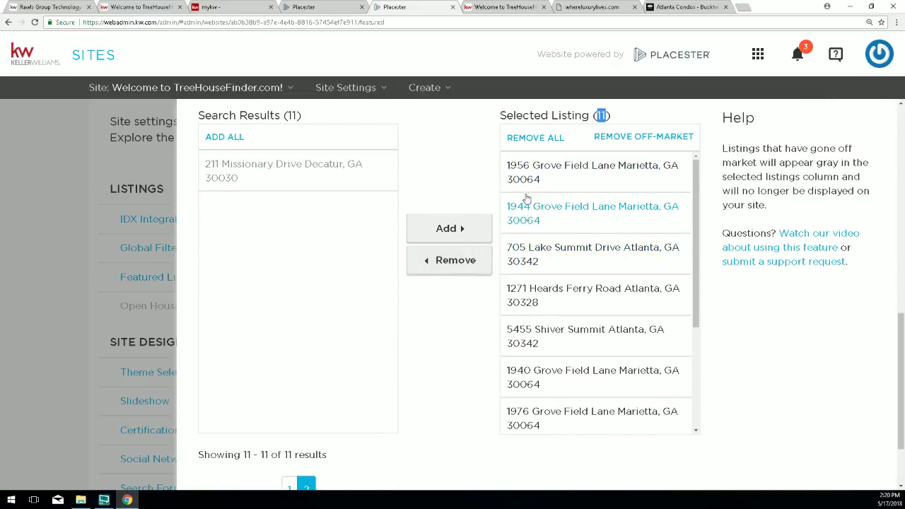
scroll(537, 344, up, 3)
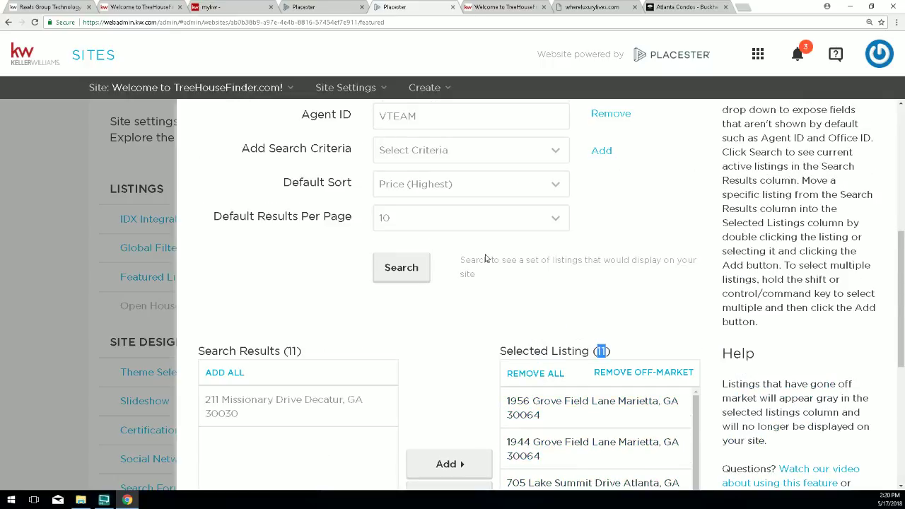
drag(283, 185, 394, 191)
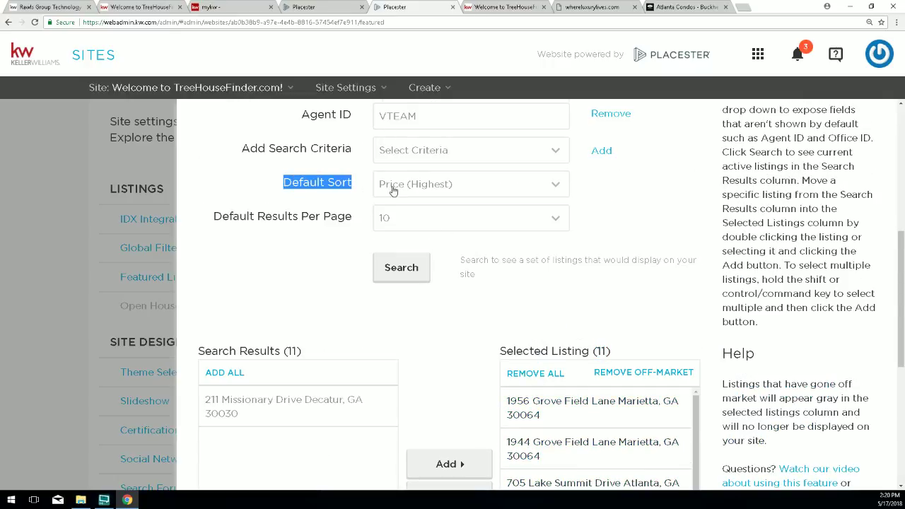
scroll(731, 398, down, 4)
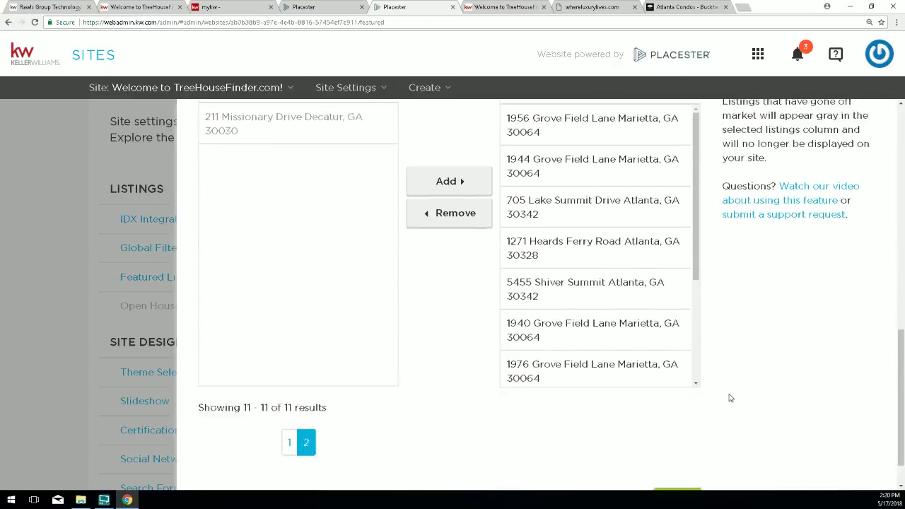
Save the 11 featured listings and reload the live TreeHouseFinder homepage.
click(677, 454)
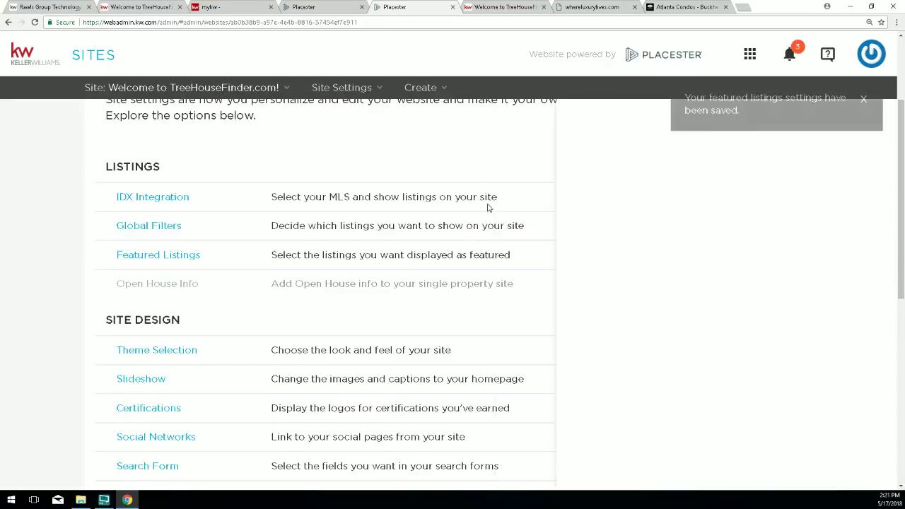
click(478, 9)
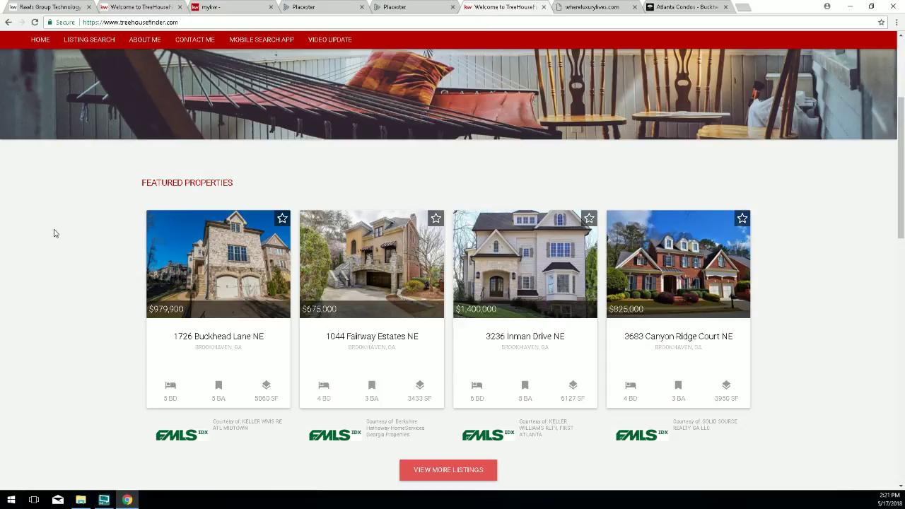
click(34, 22)
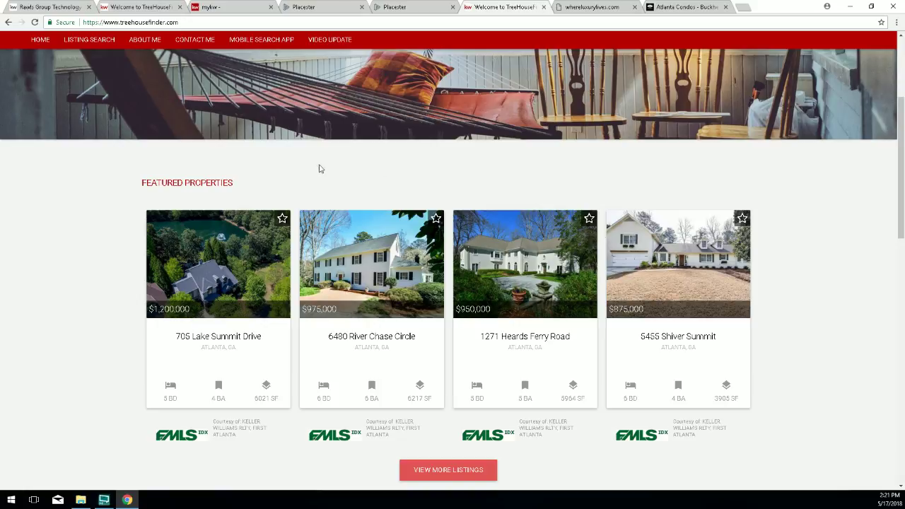
Reopen Featured Listings, remove the old Agent ID criterion and clear all selected listings.
click(399, 9)
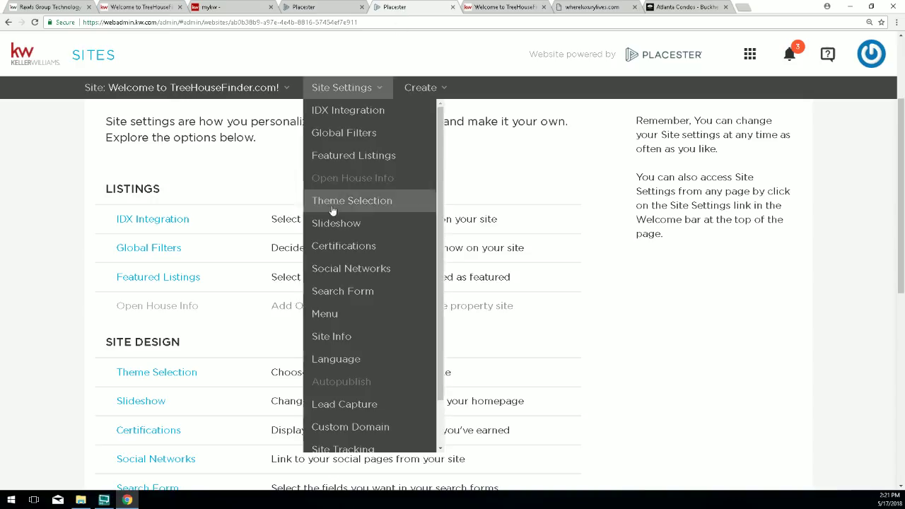
click(153, 278)
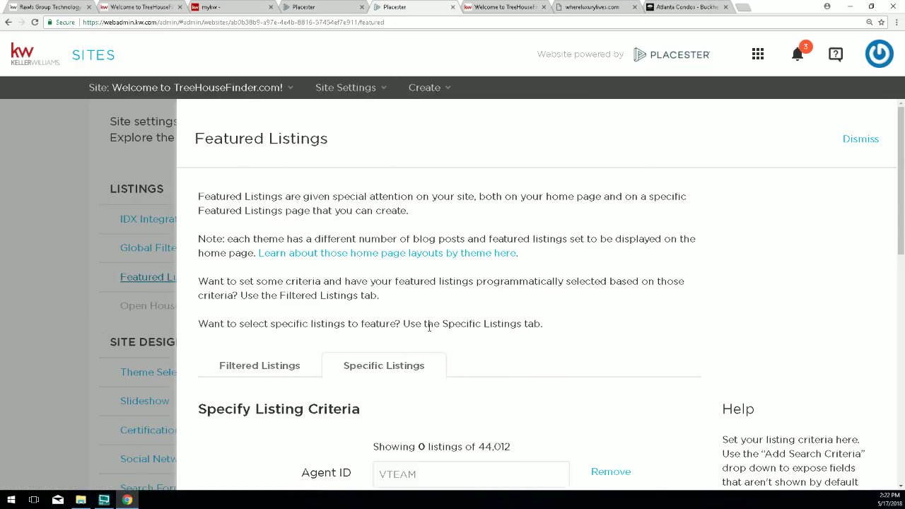
scroll(396, 353, down, 2)
scroll(398, 375, down, 1)
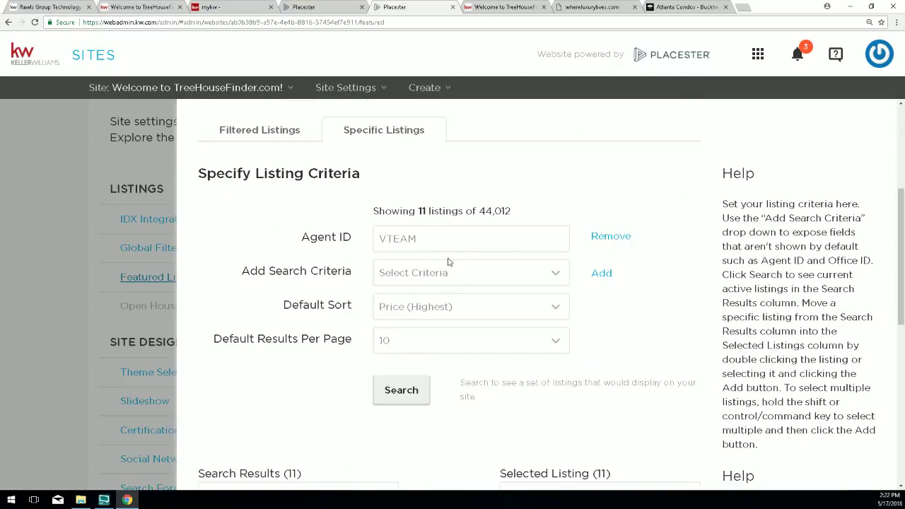
scroll(438, 364, down, 1)
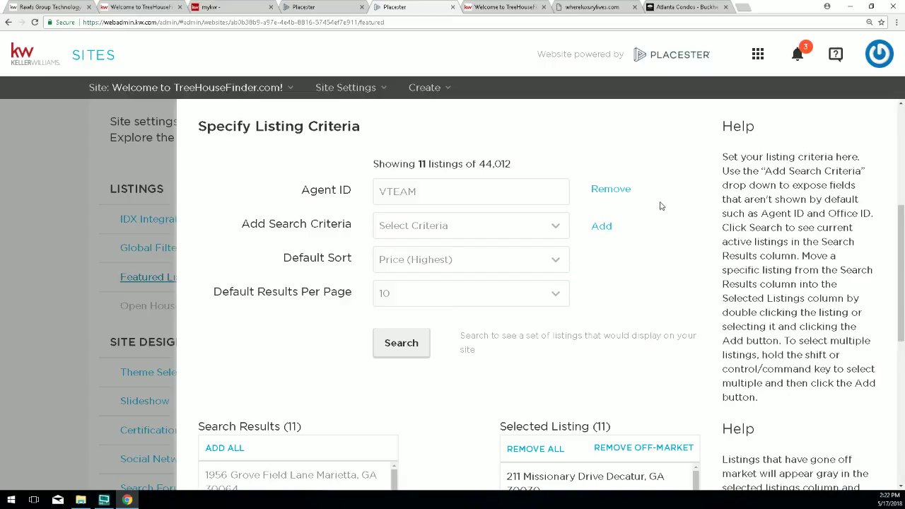
click(612, 190)
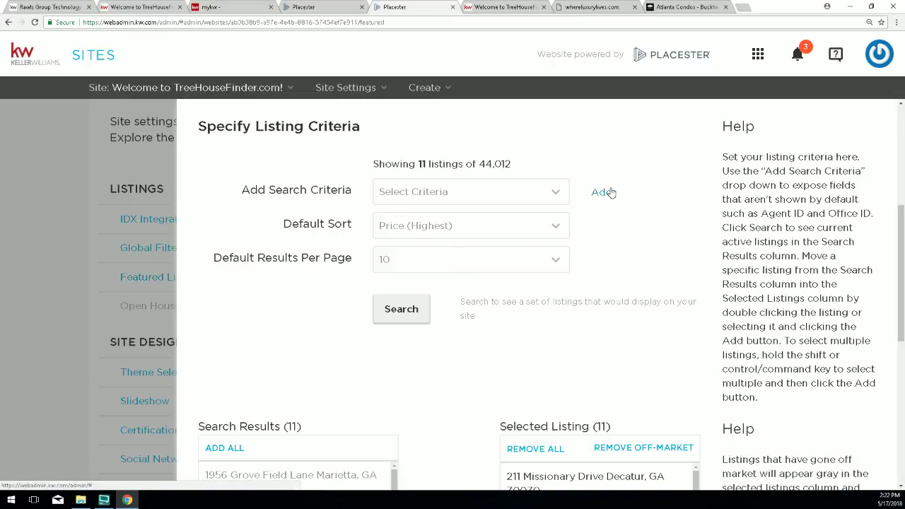
scroll(483, 401, down, 2)
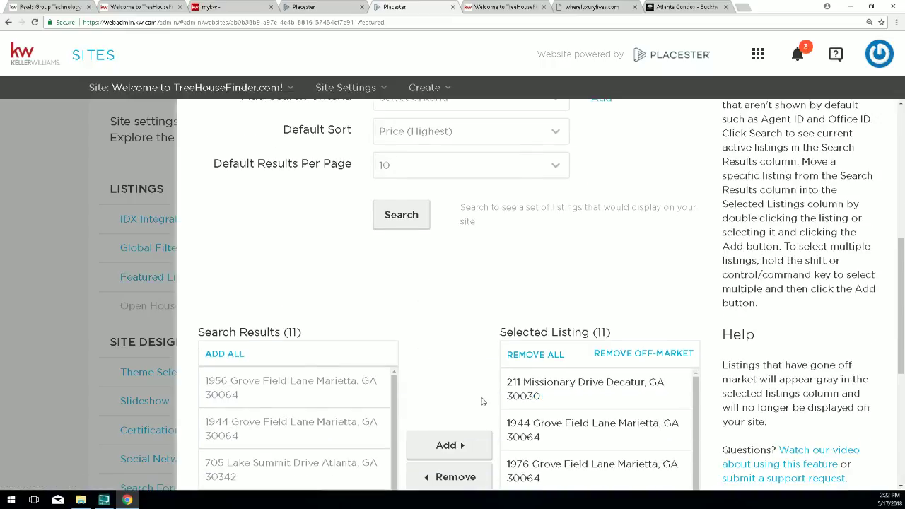
click(541, 355)
scroll(488, 366, up, 1)
scroll(464, 356, up, 2)
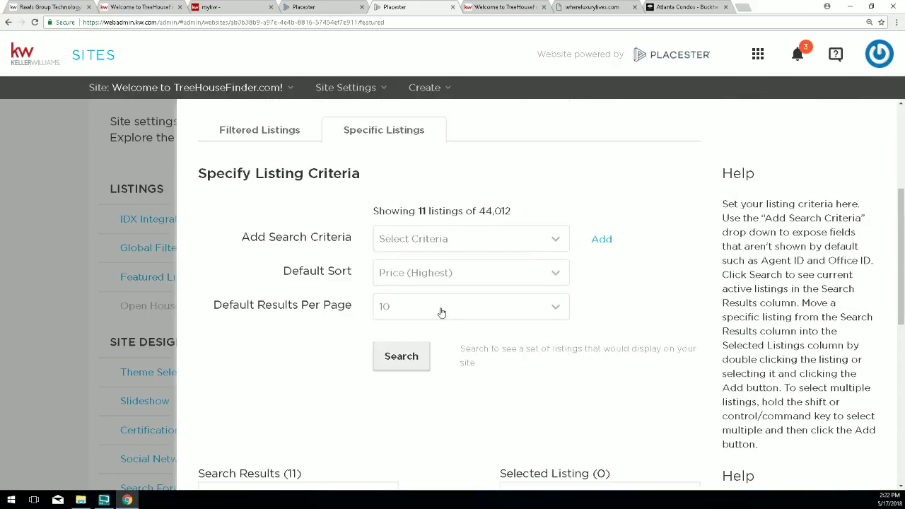
Add a new Agent ID criterion and enter the other agent's ID.
click(419, 241)
scroll(449, 383, down, 5)
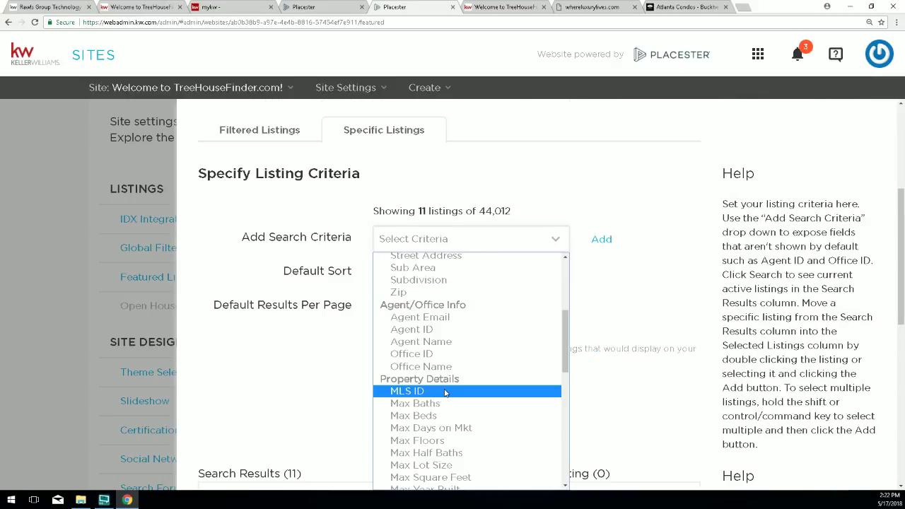
click(545, 287)
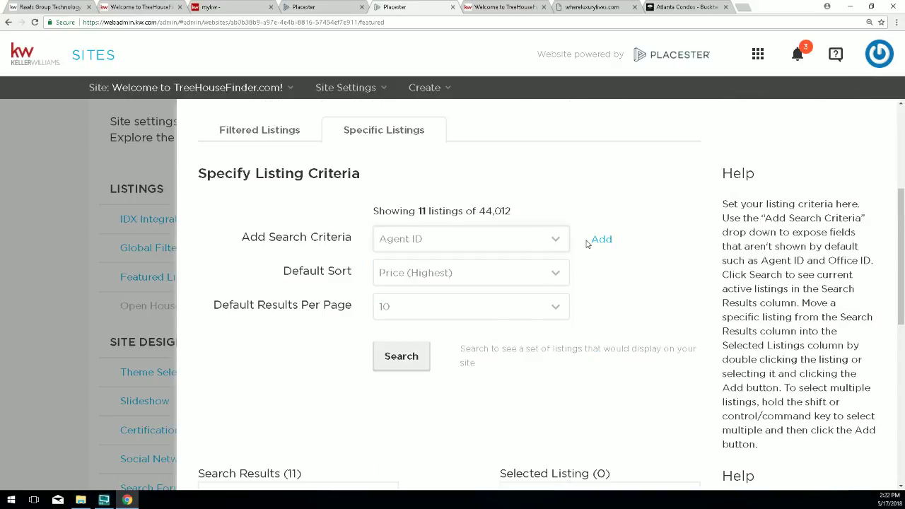
click(600, 239)
click(439, 241)
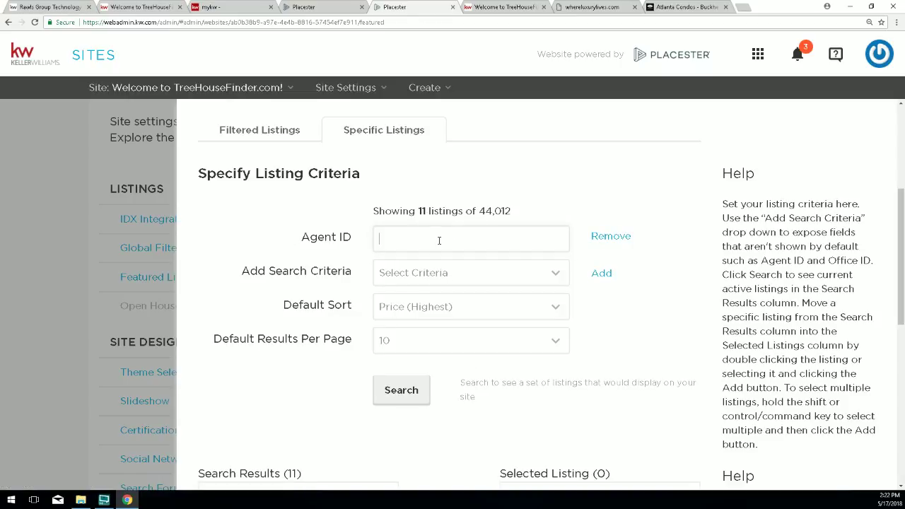
click(416, 402)
scroll(353, 329, down, 2)
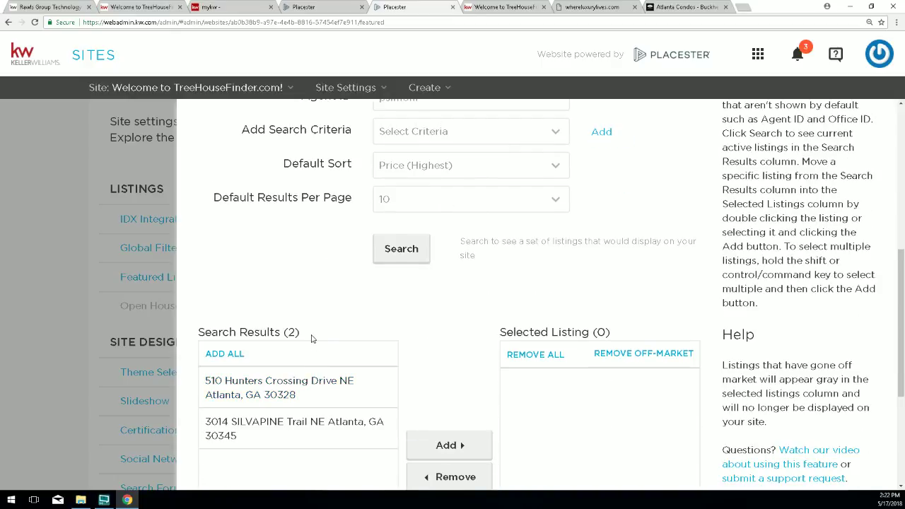
drag(311, 338, 284, 332)
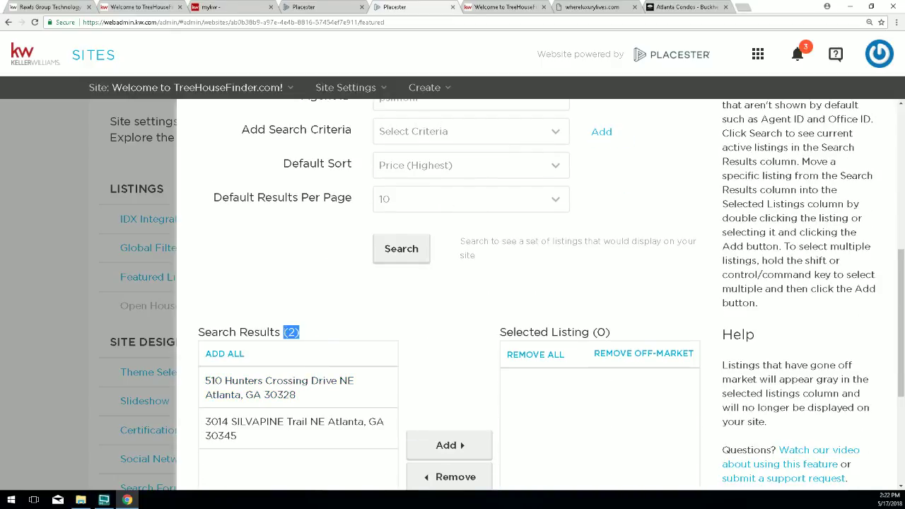
click(212, 353)
scroll(562, 344, down, 2)
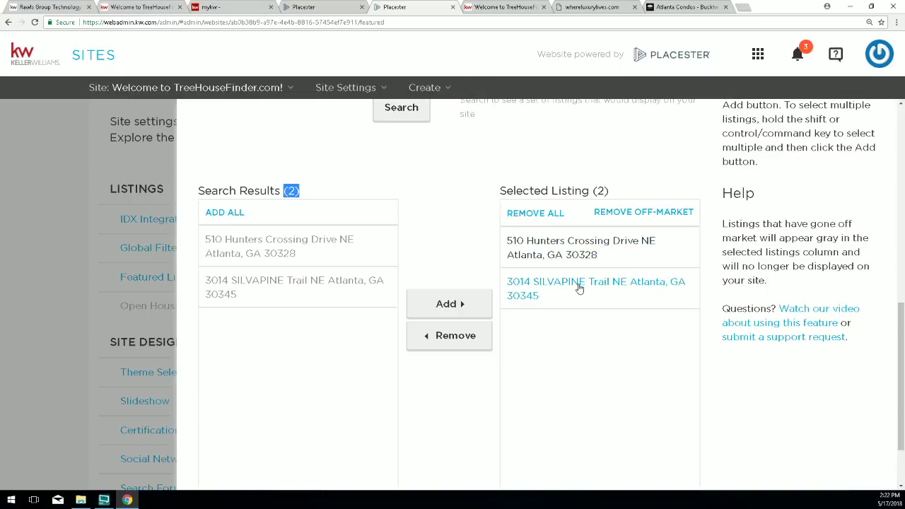
scroll(707, 368, down, 1)
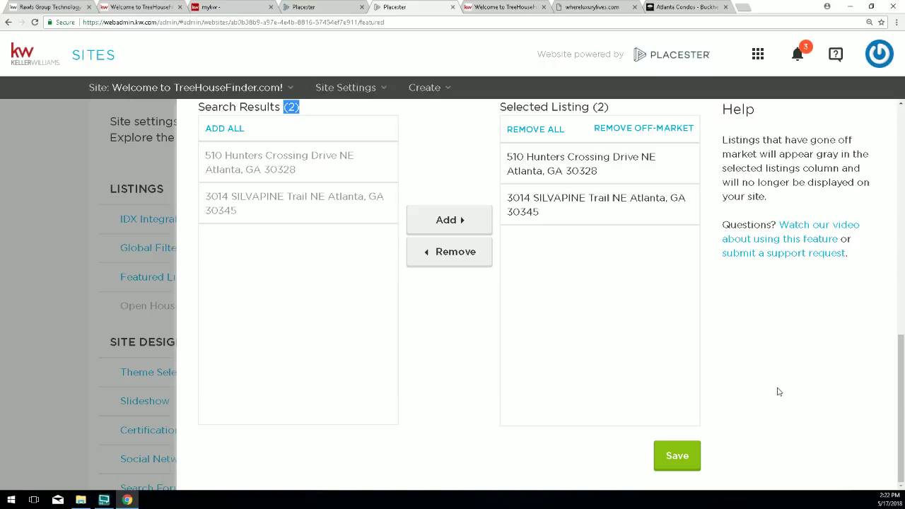
click(675, 455)
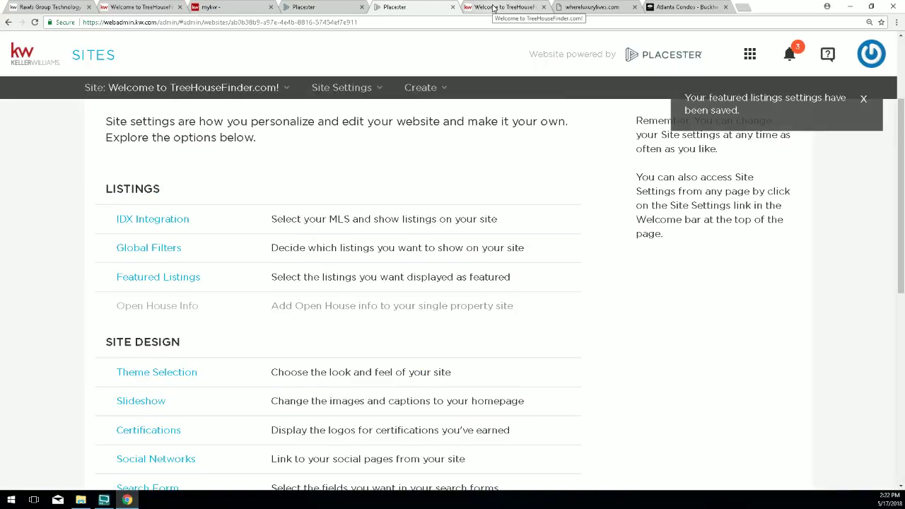
Reload the live homepage to confirm the two featured homes at $625,000 and $385,000.
click(493, 7)
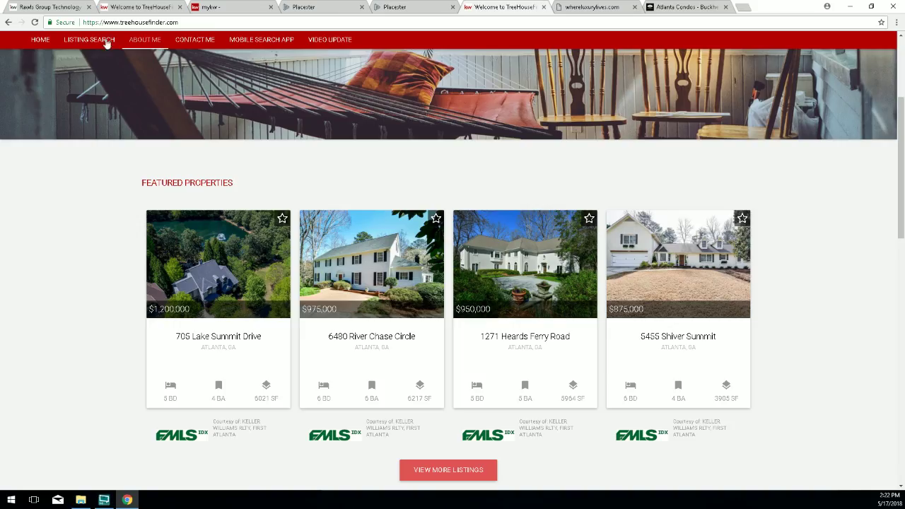
click(34, 22)
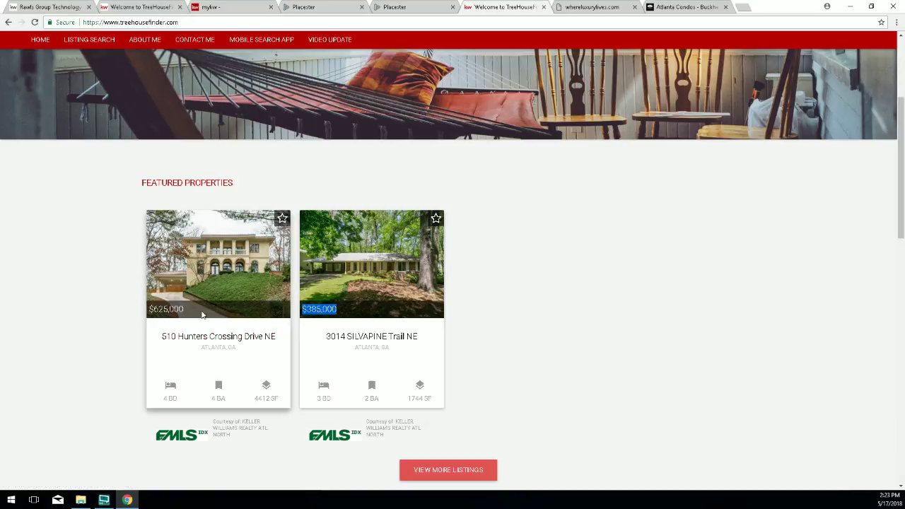
drag(337, 309, 302, 309)
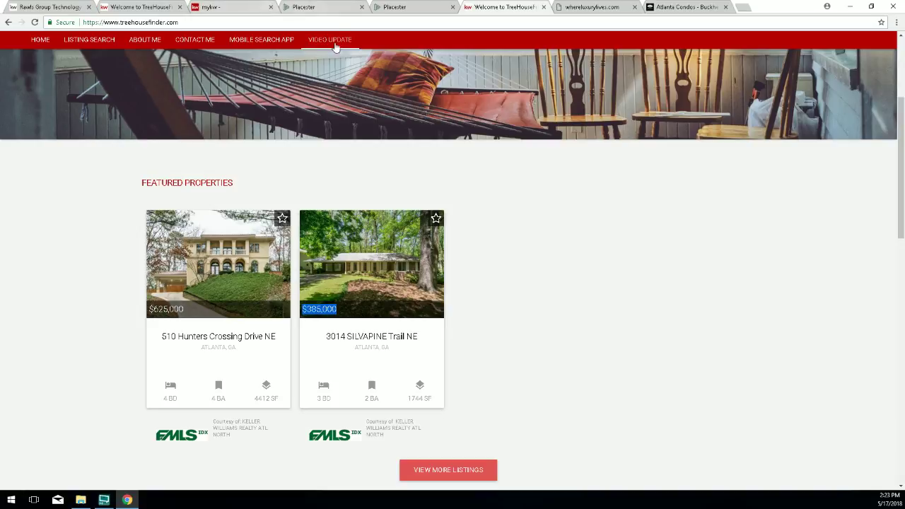
Return to Placester and reopen the Featured Listings criteria form.
click(379, 7)
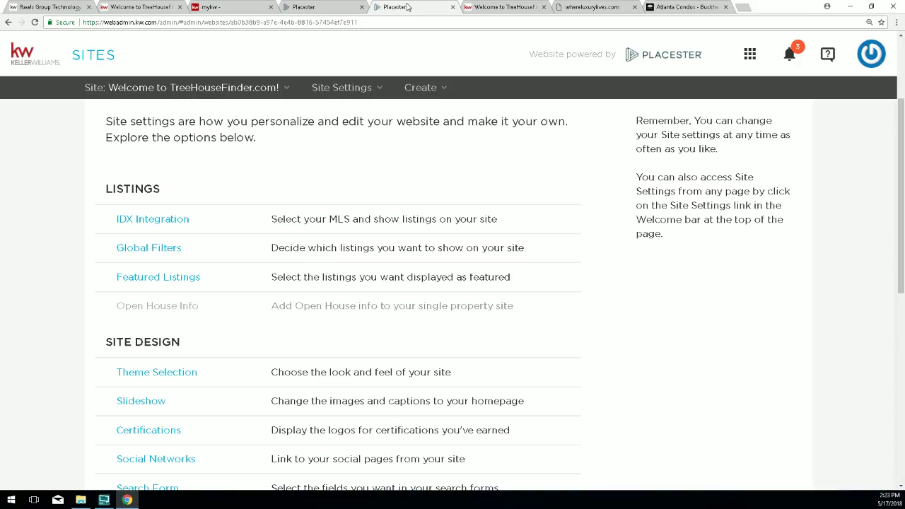
click(182, 280)
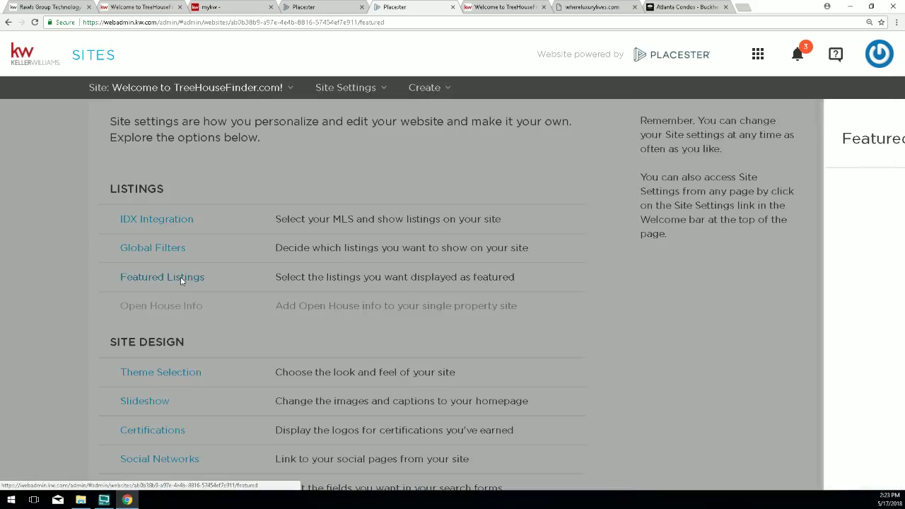
scroll(457, 315, down, 2)
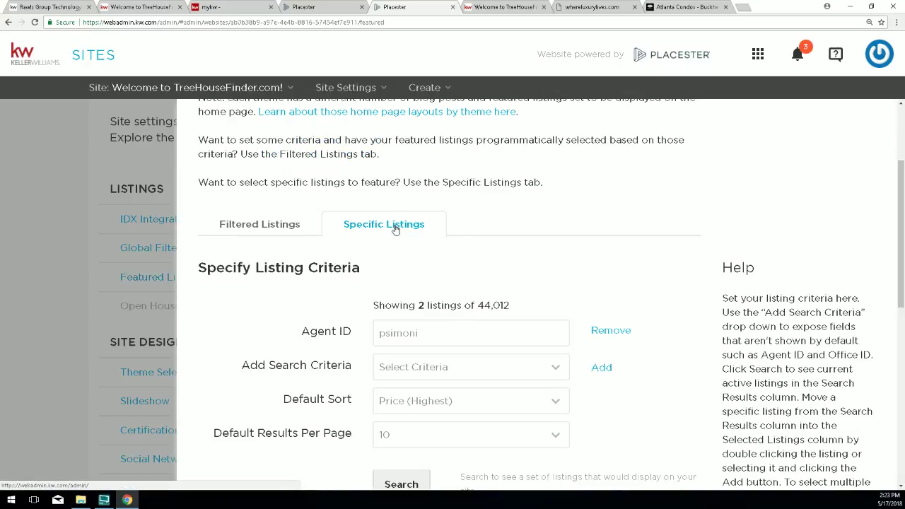
scroll(375, 269, down, 2)
scroll(350, 283, down, 2)
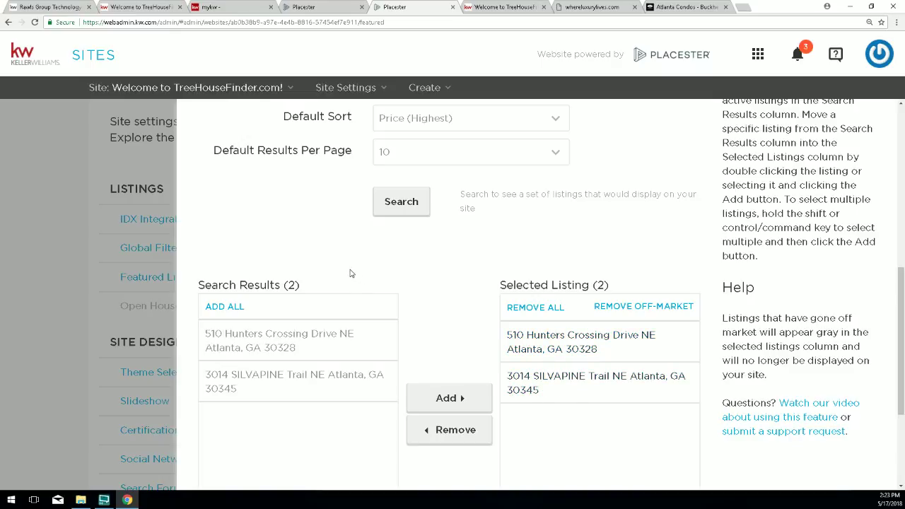
scroll(342, 270, down, 1)
scroll(337, 270, up, 2)
scroll(337, 270, up, 3)
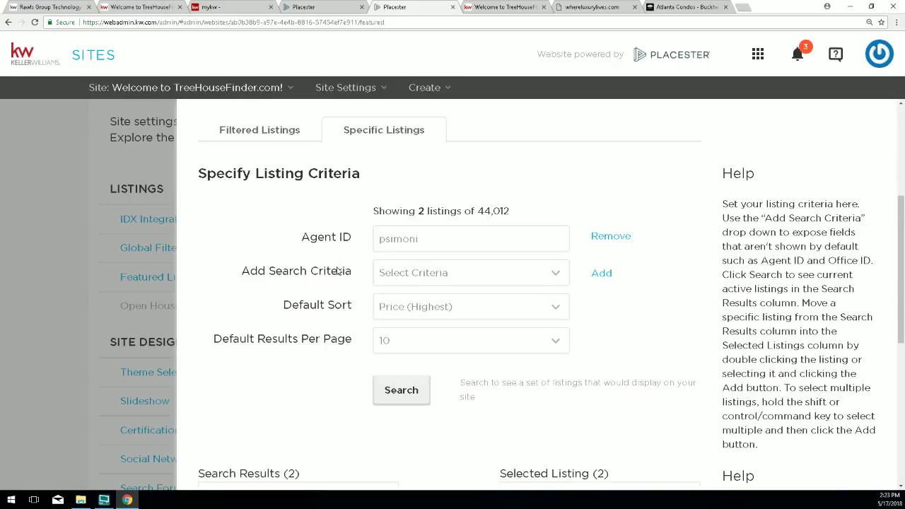
scroll(337, 271, down, 1)
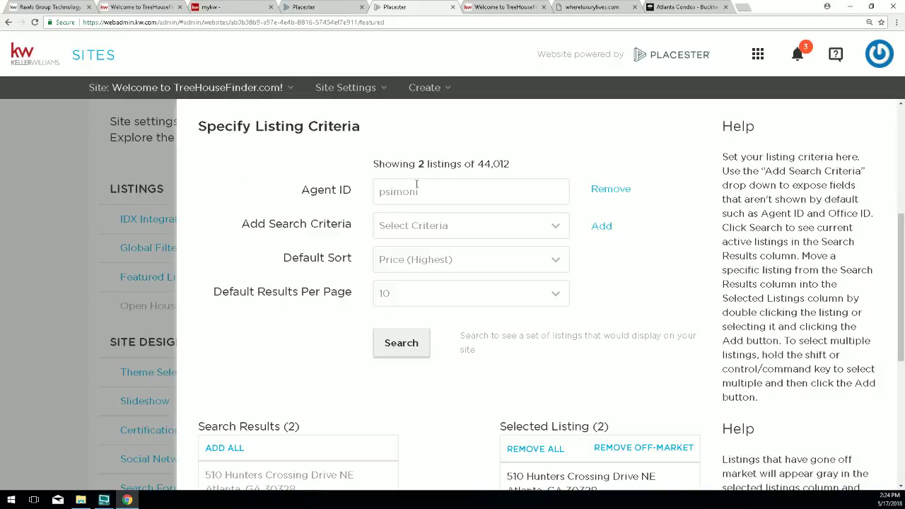
Remove the Agent ID criterion, leaving 2 listings selected.
drag(435, 190, 379, 194)
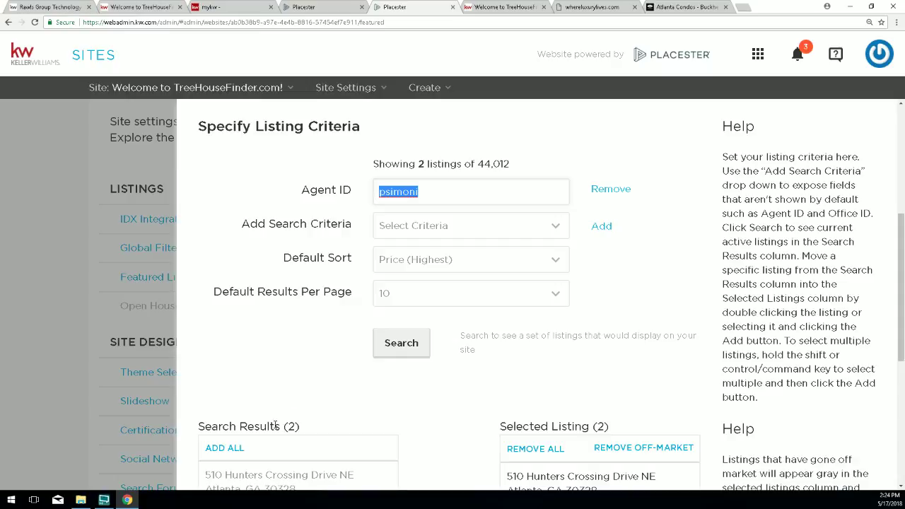
drag(288, 427, 309, 427)
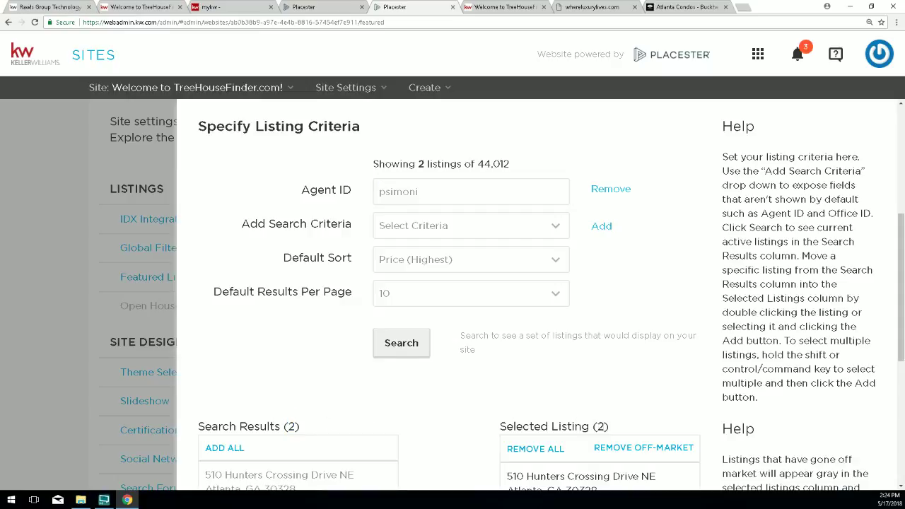
double_click(600, 426)
drag(439, 191, 375, 191)
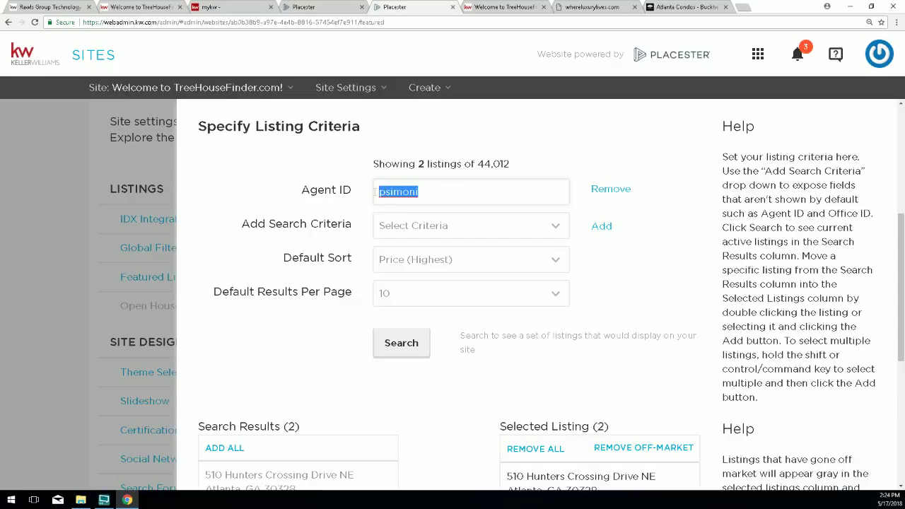
click(601, 189)
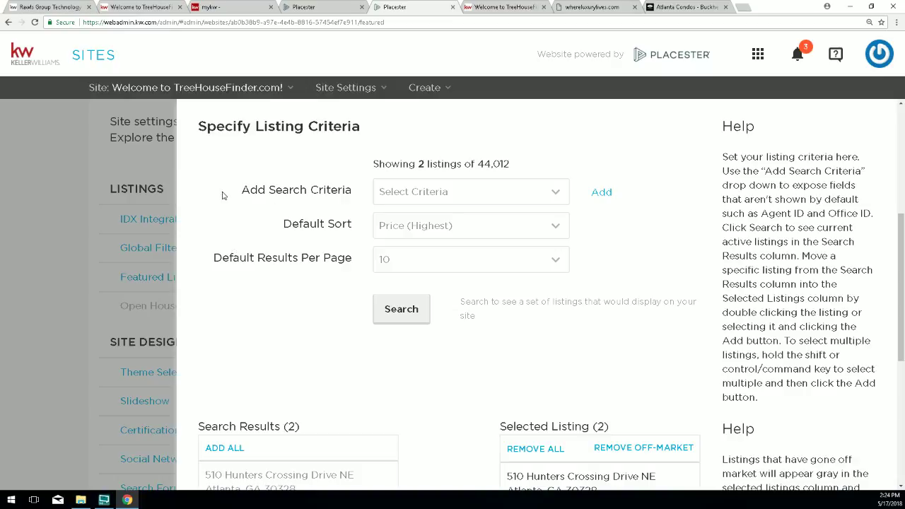
Add an Office ID search criterion with the value kwpr01.
drag(241, 190, 352, 191)
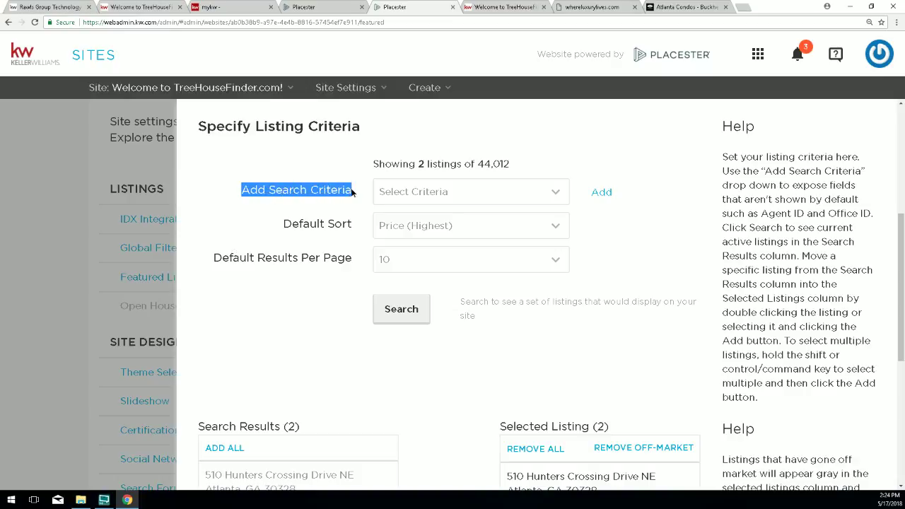
click(413, 197)
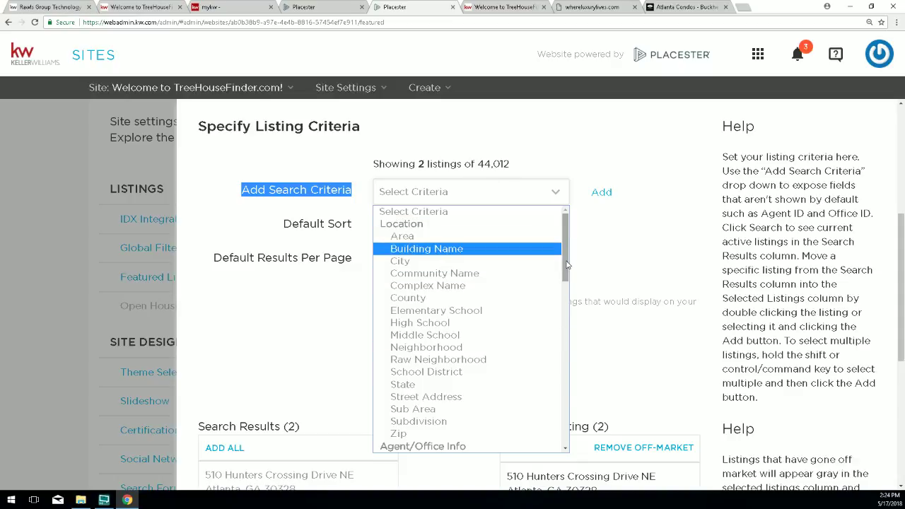
drag(566, 262, 478, 320)
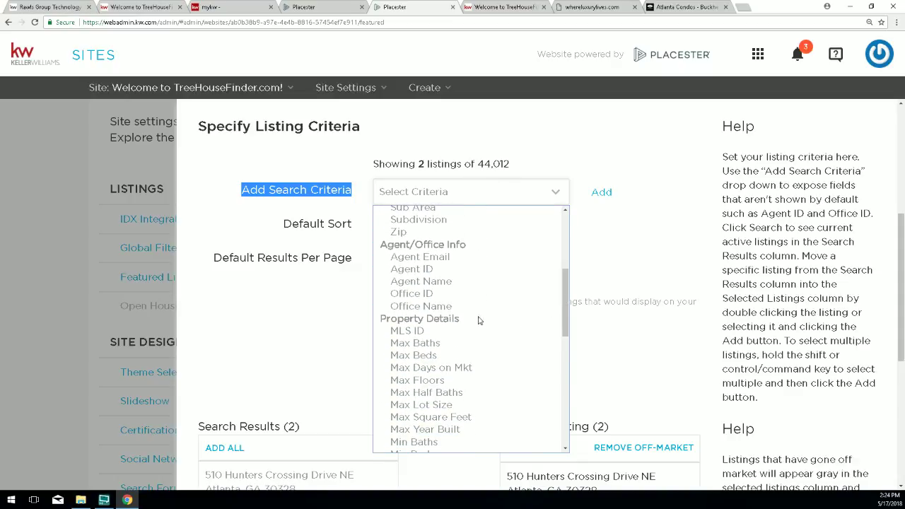
click(409, 295)
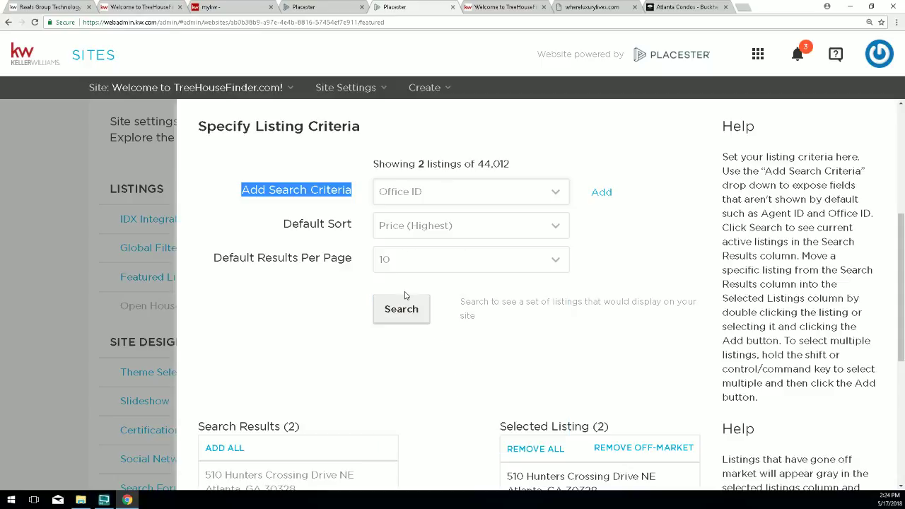
click(600, 192)
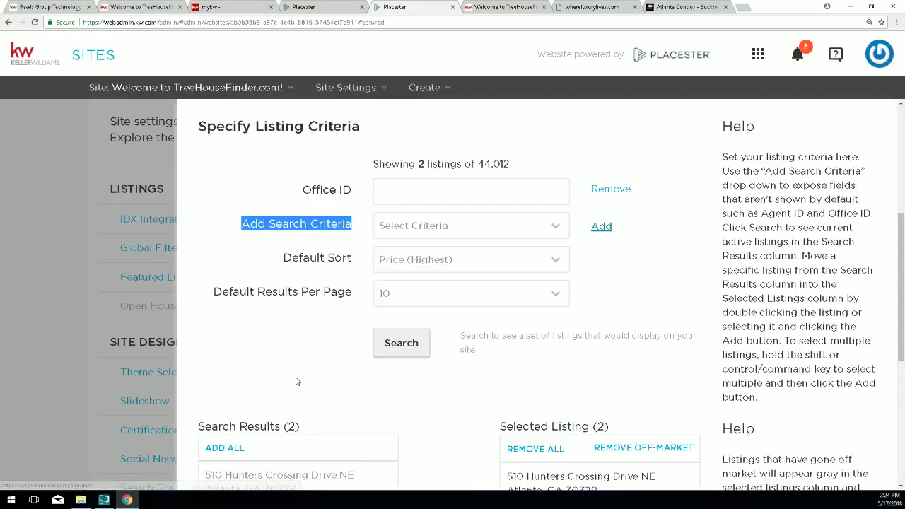
drag(303, 190, 345, 188)
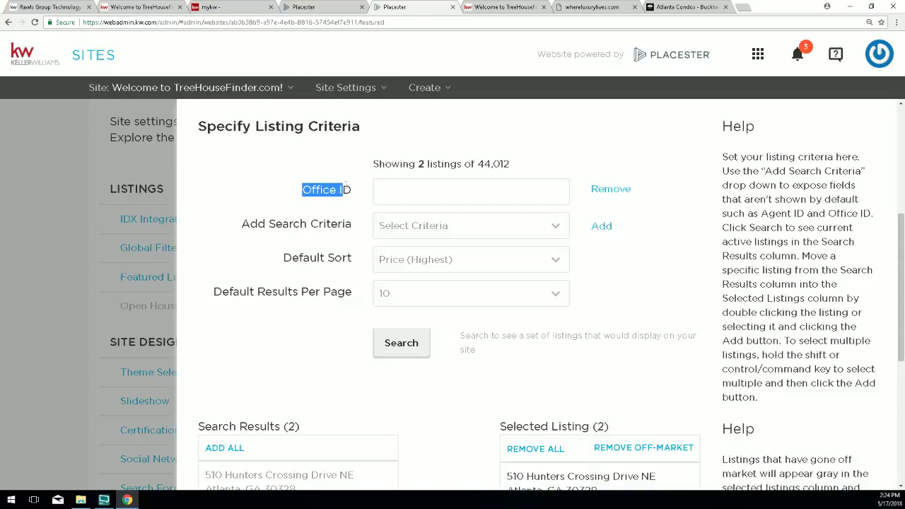
click(393, 193)
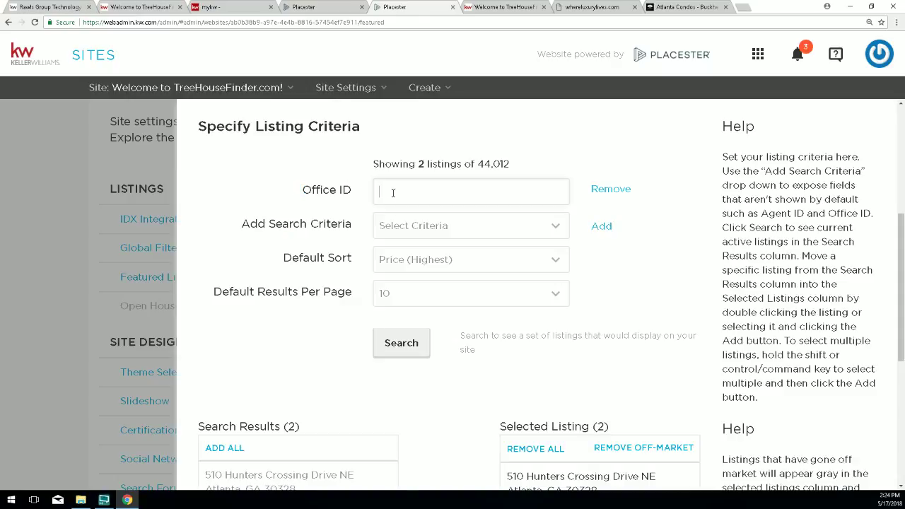
text(kwpr01)
Run the Office ID search, returning 418 results, then go back to the live site.
click(403, 345)
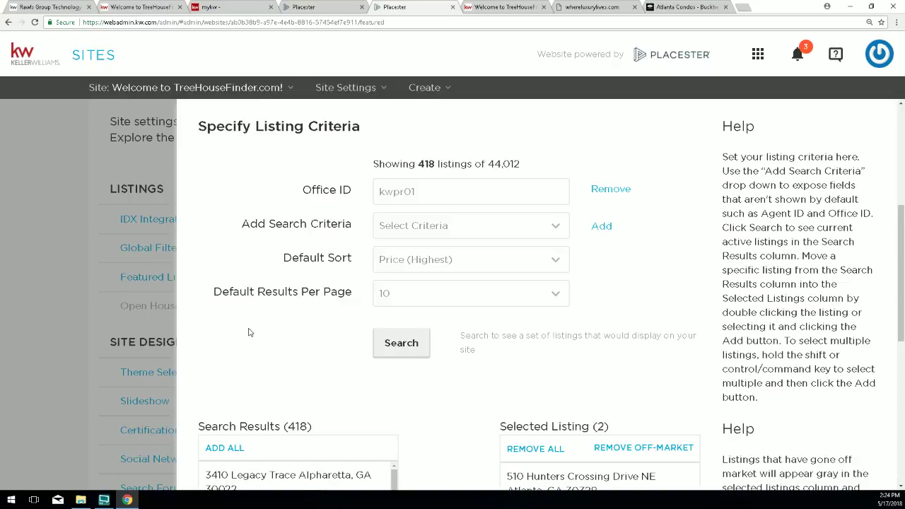
scroll(253, 345, down, 1)
drag(318, 380, 287, 380)
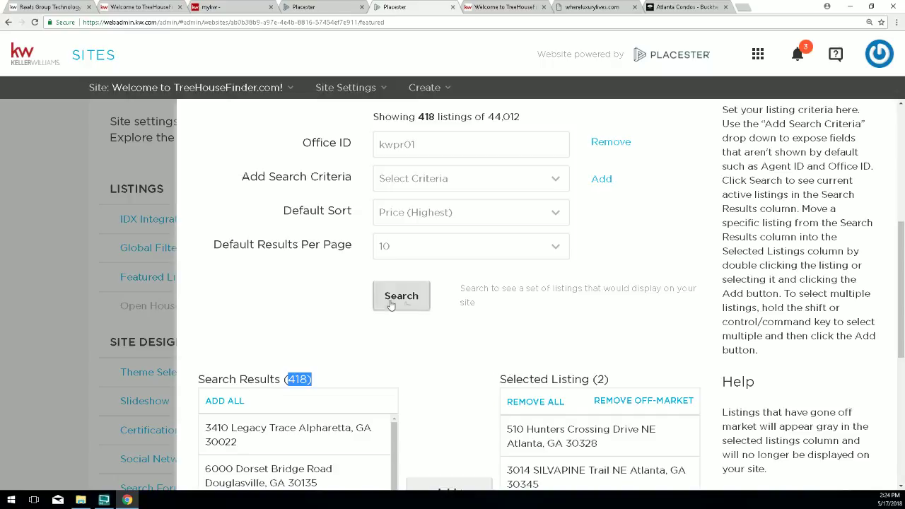
drag(283, 210, 434, 215)
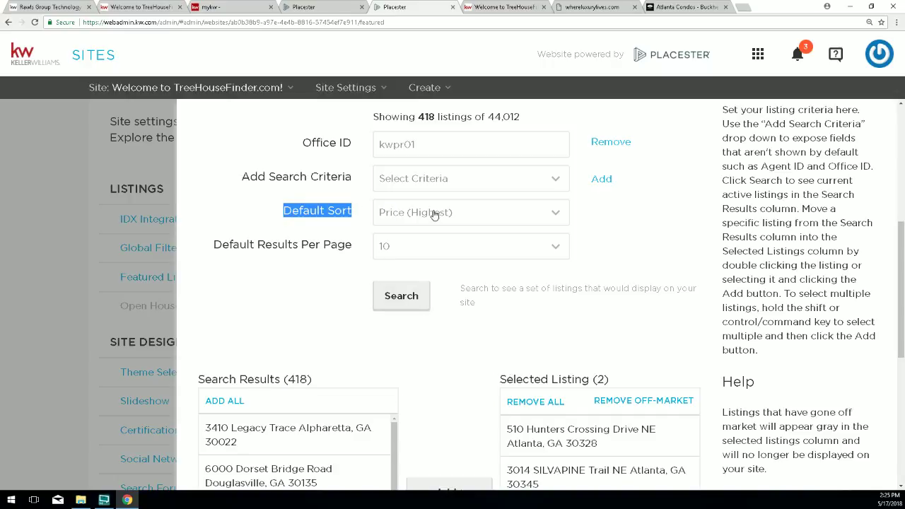
click(495, 6)
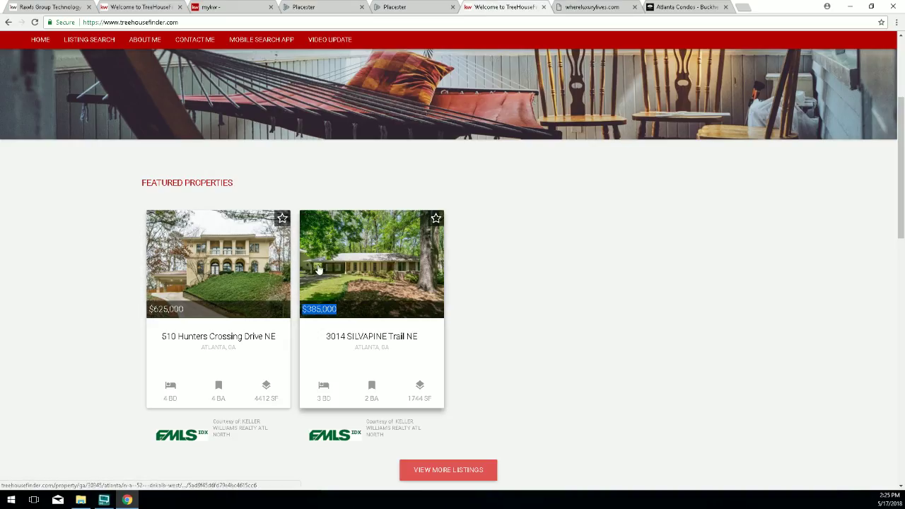
Check the $385,000 featured home, then return to Placester's Featured Listings settings.
drag(336, 309, 307, 309)
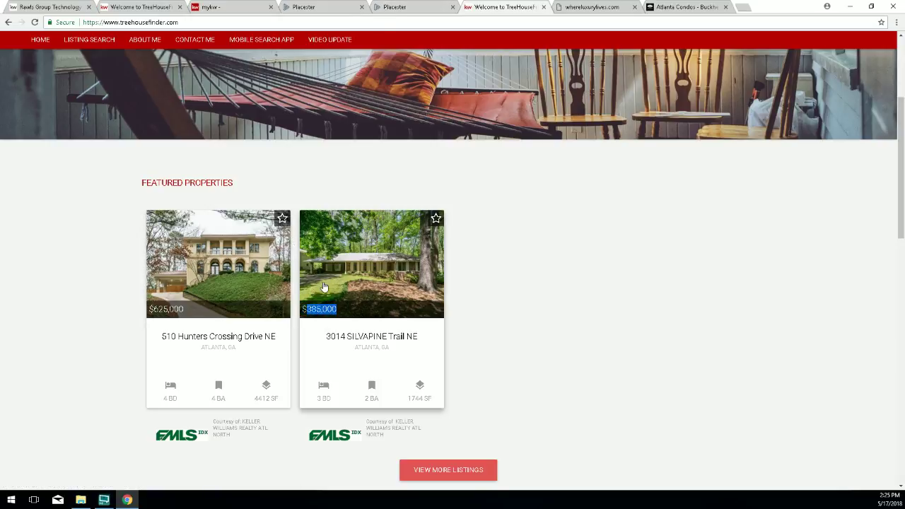
click(410, 9)
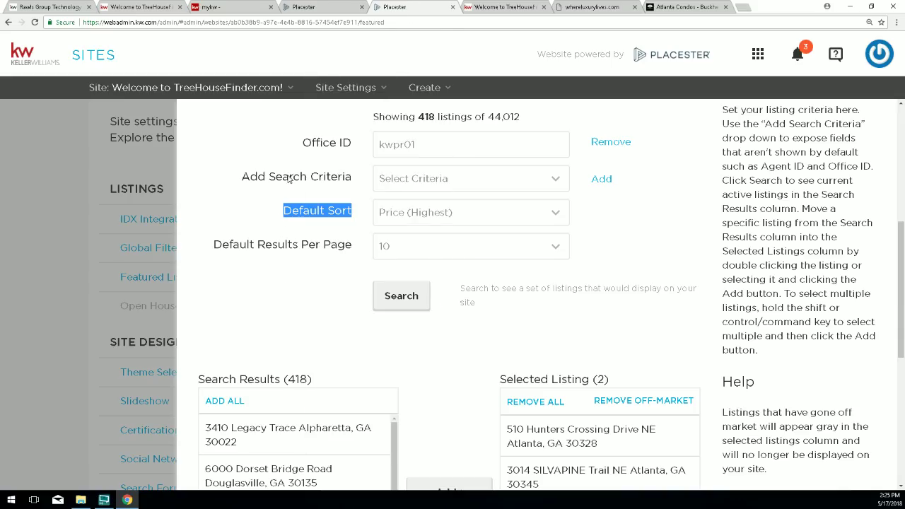
Add a Max Price criterion of 380000 alongside the kwpr01 Office ID.
drag(417, 144, 379, 144)
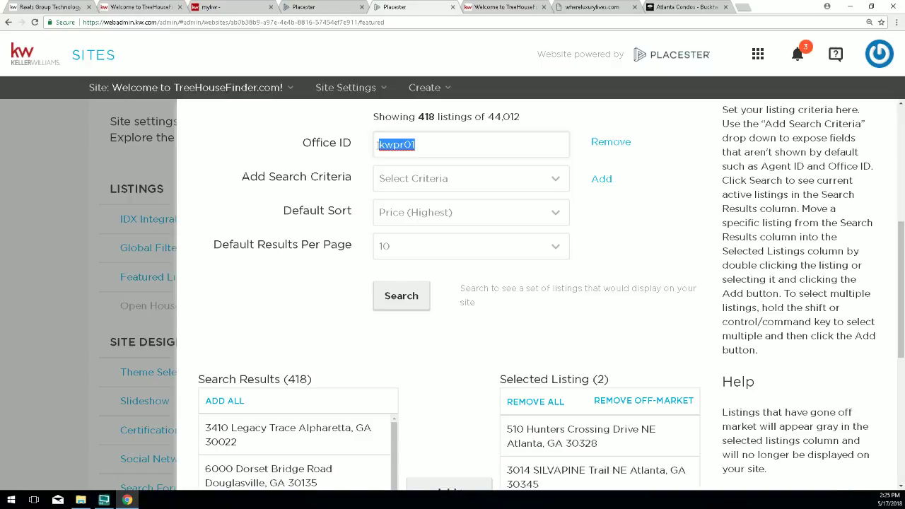
click(446, 178)
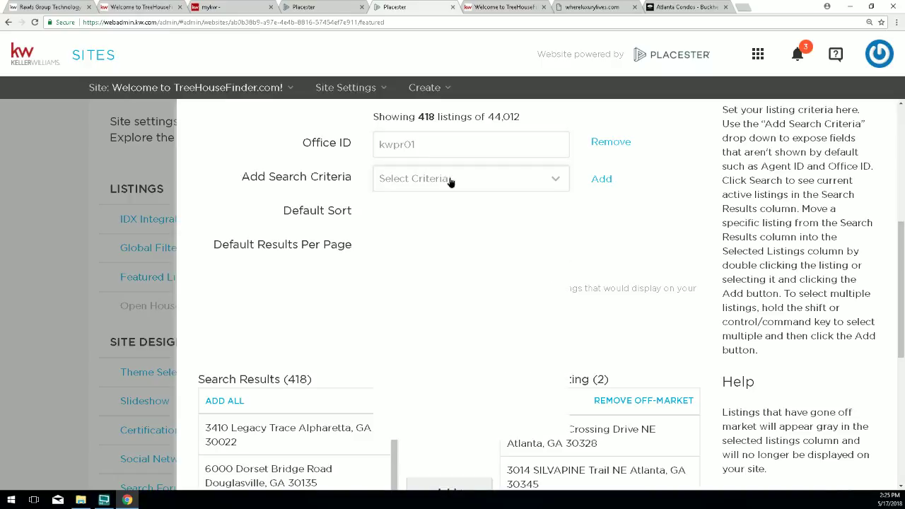
scroll(466, 308, down, 10)
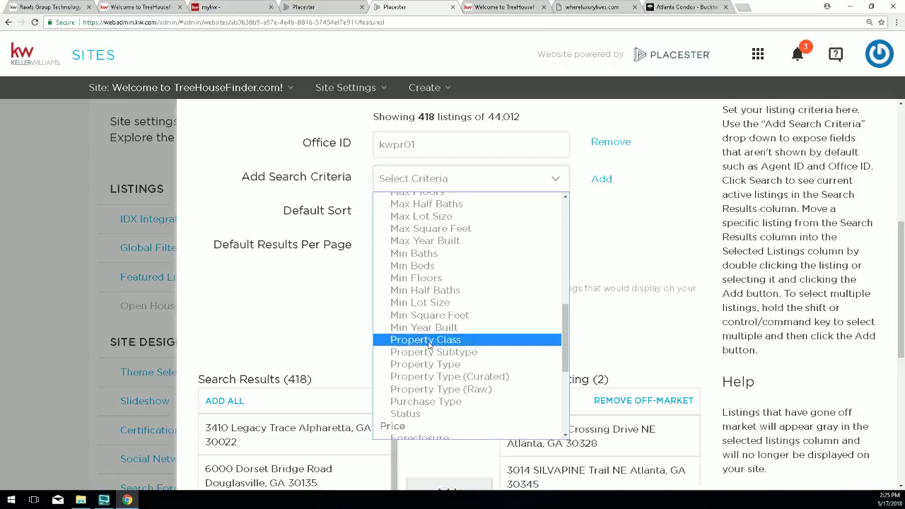
scroll(411, 272, down, 3)
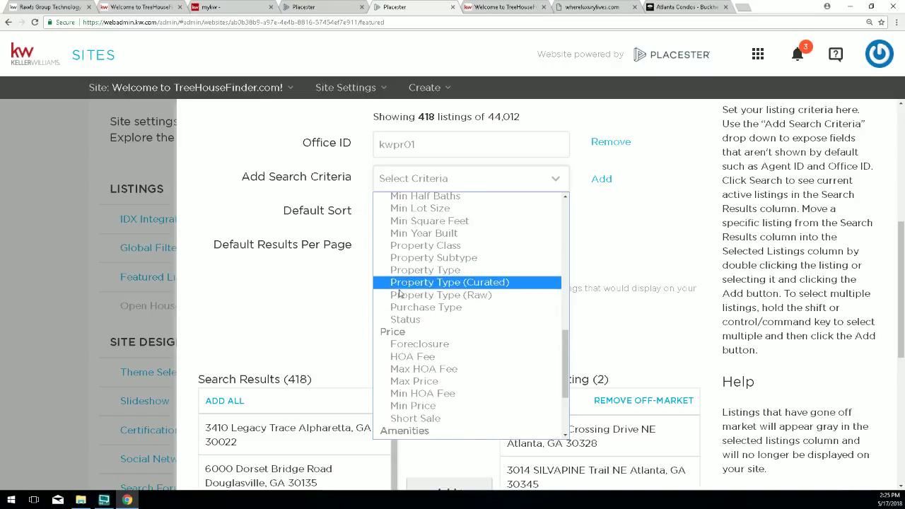
click(414, 381)
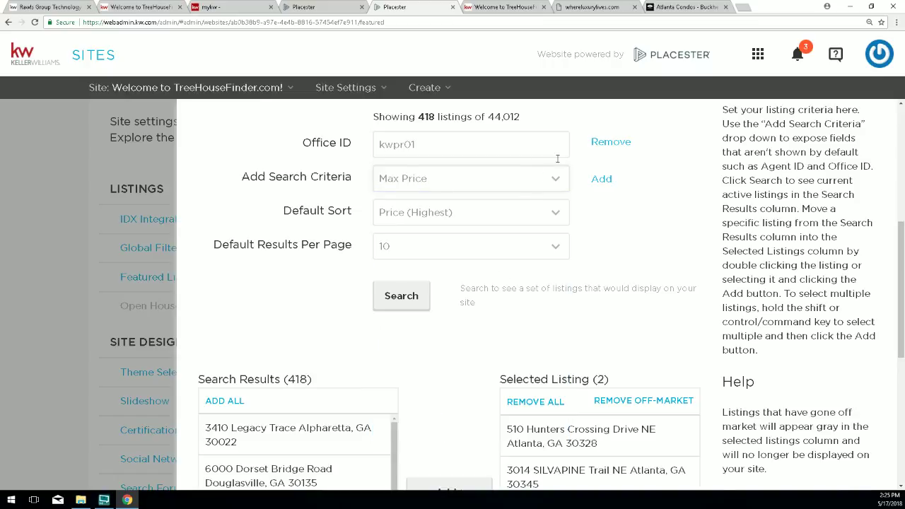
click(601, 178)
click(393, 179)
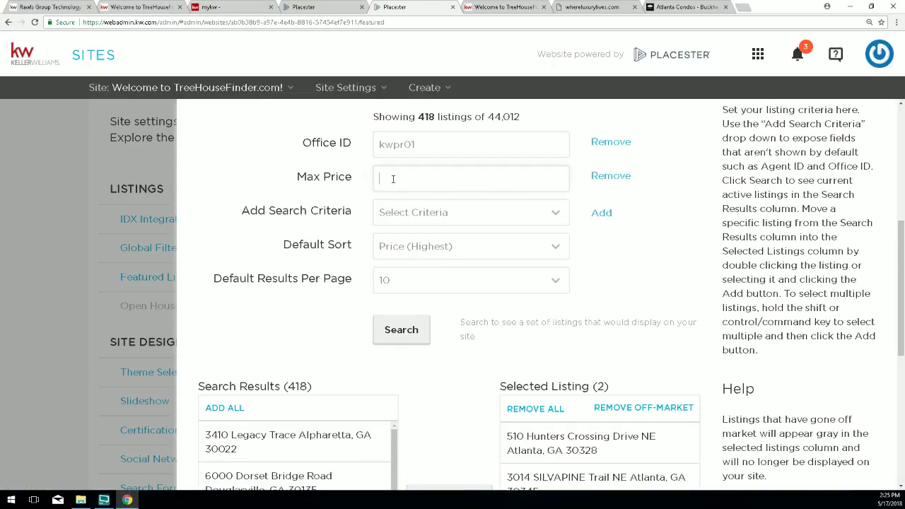
text(380000)
key(Return)
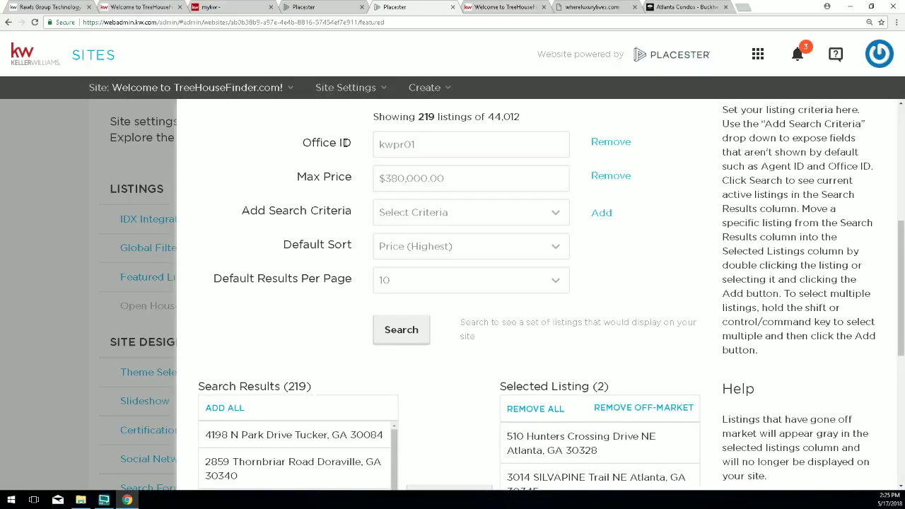
Rerun the search with the $380,000.00 limit, narrowing results from 418 to 219.
drag(463, 179, 379, 178)
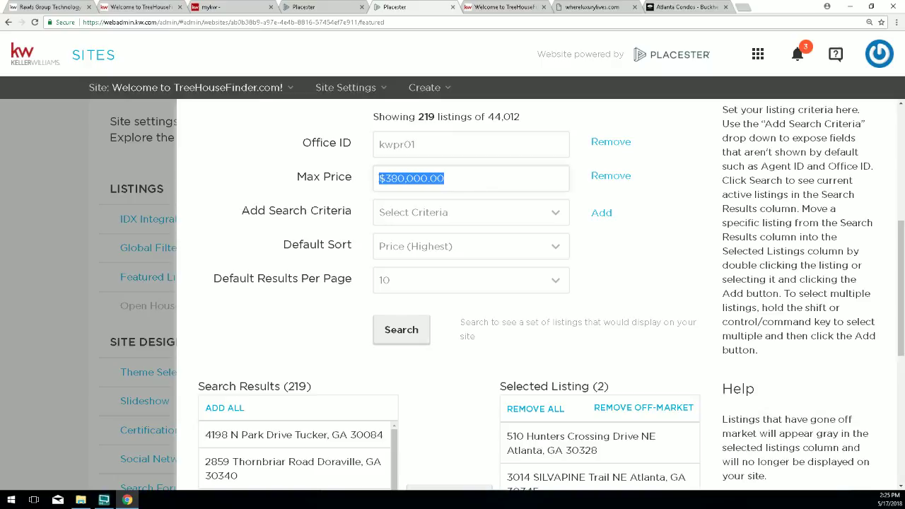
click(497, 7)
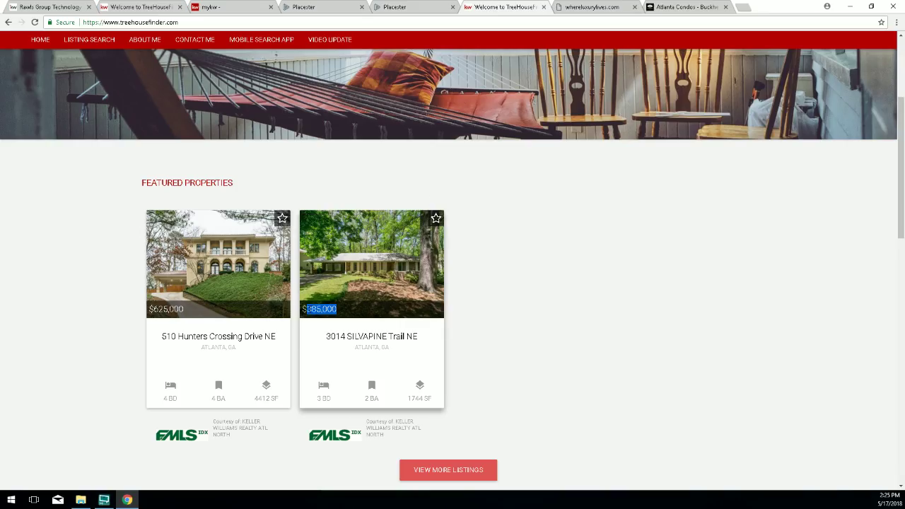
click(388, 7)
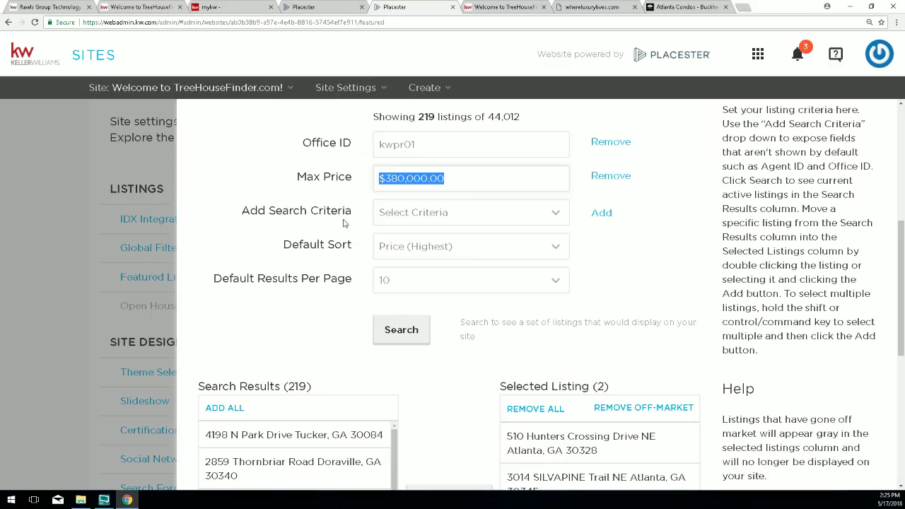
click(406, 338)
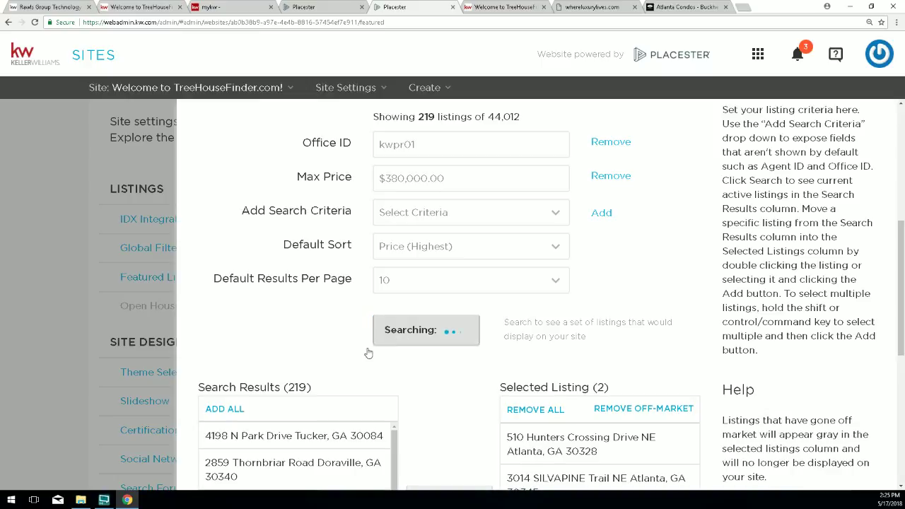
Add every listing on results pages 1 and 2 to featured, reaching 22 selected.
scroll(304, 353, down, 1)
drag(312, 341, 286, 339)
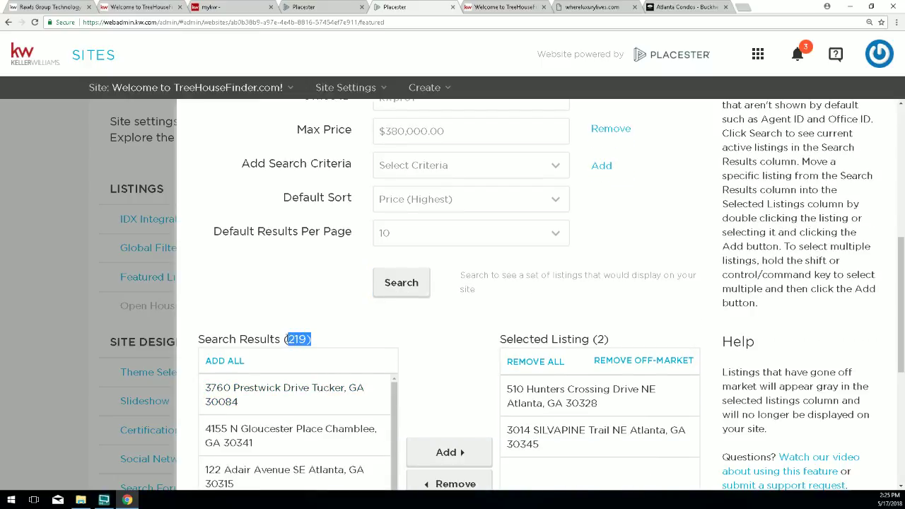
scroll(289, 353, down, 1)
click(213, 316)
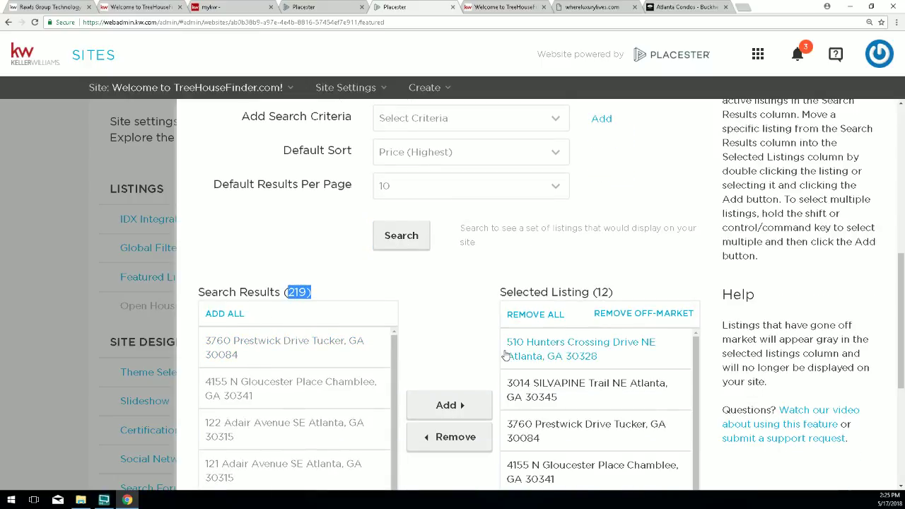
drag(601, 292, 608, 292)
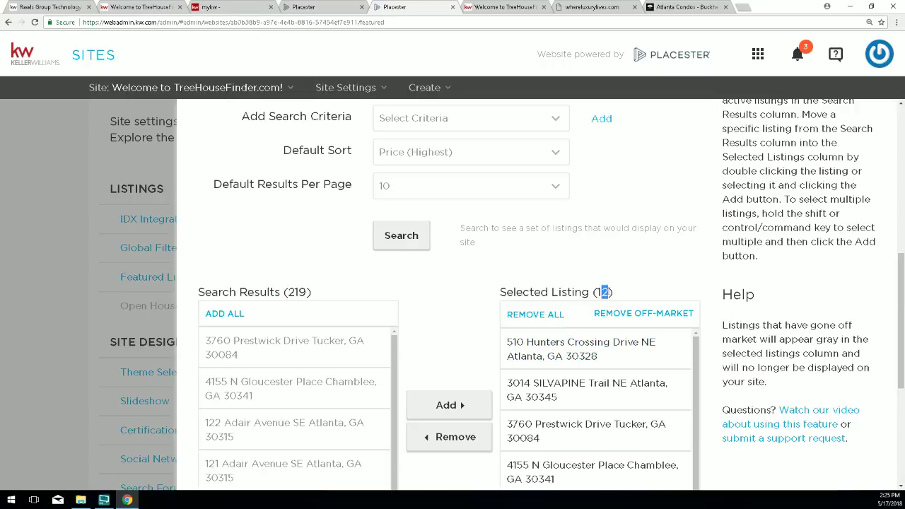
scroll(362, 396, down, 3)
scroll(523, 396, down, 3)
scroll(299, 418, down, 3)
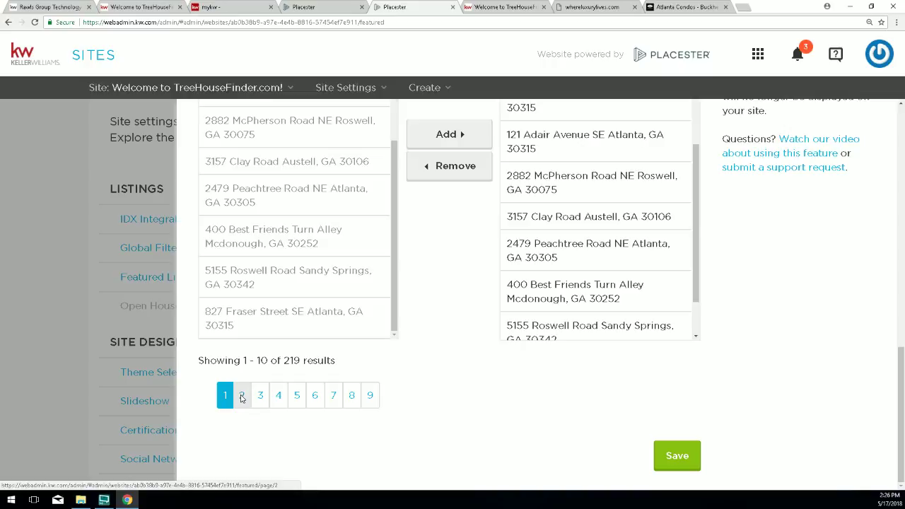
click(241, 397)
scroll(251, 332, up, 3)
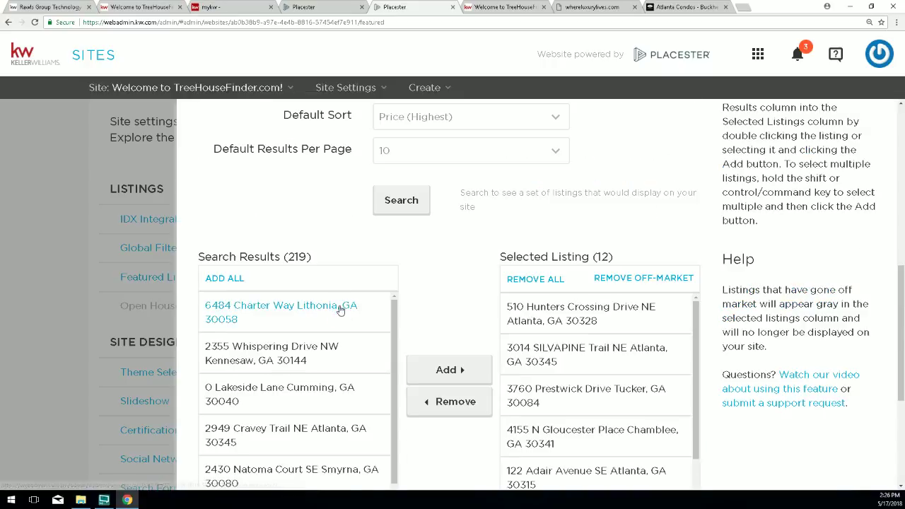
click(238, 278)
scroll(475, 276, down, 1)
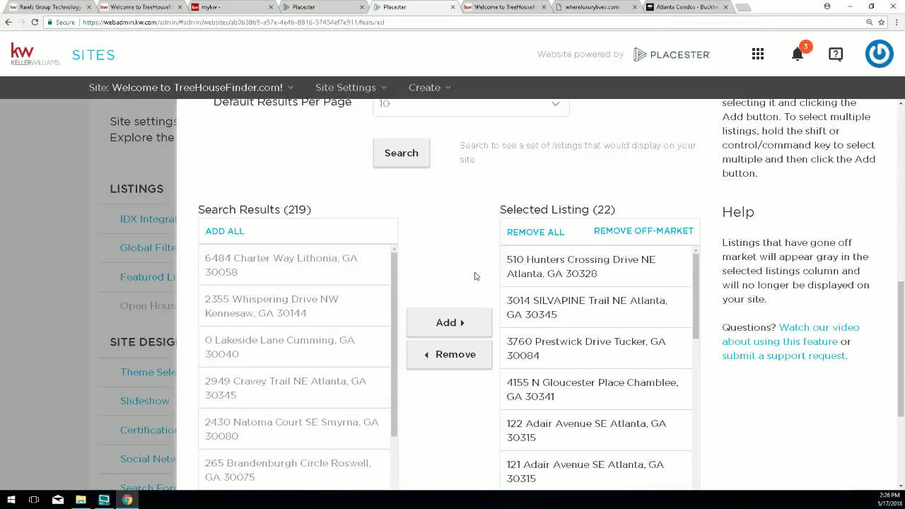
double_click(604, 210)
Add whole results pages through page 6 for 51 featured listings, then save.
scroll(456, 228, down, 1)
scroll(456, 228, down, 1)
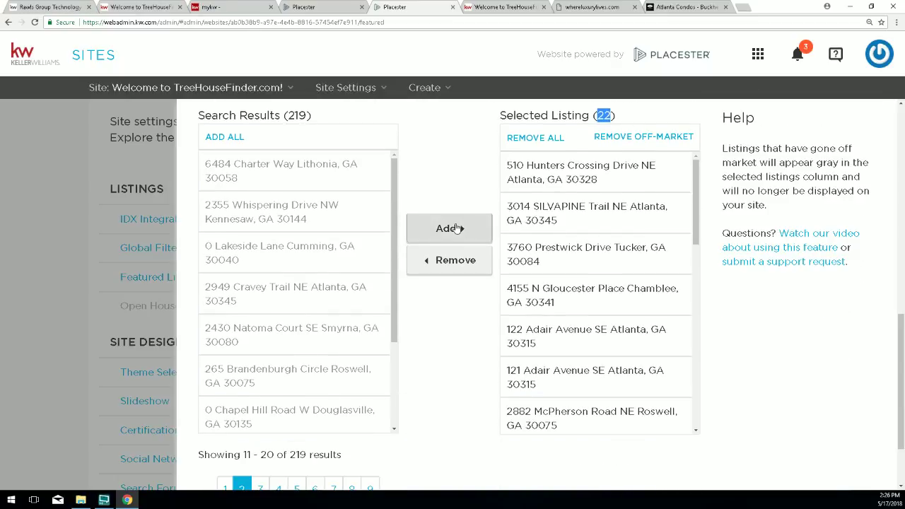
click(258, 486)
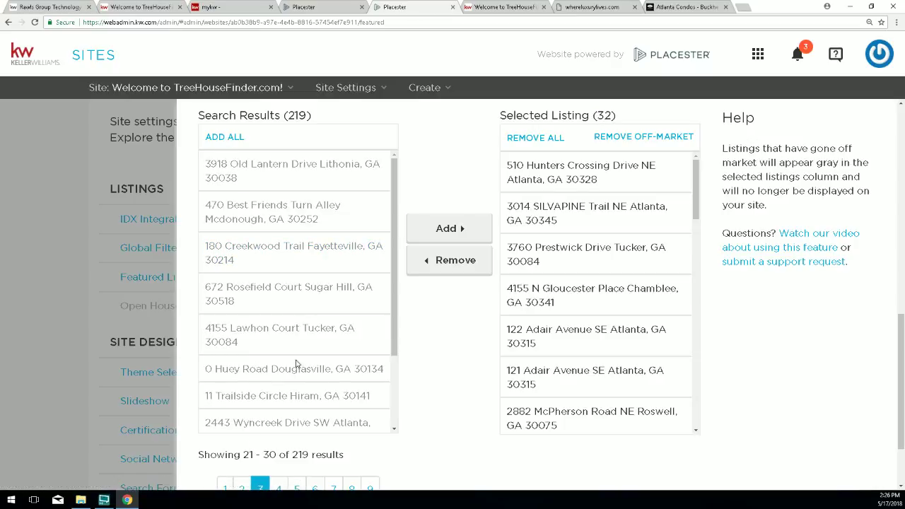
click(278, 488)
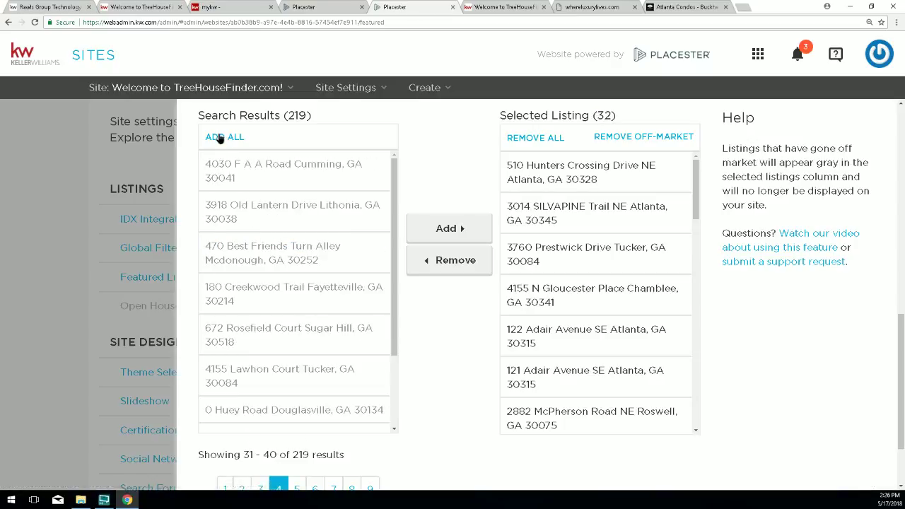
click(298, 488)
click(216, 138)
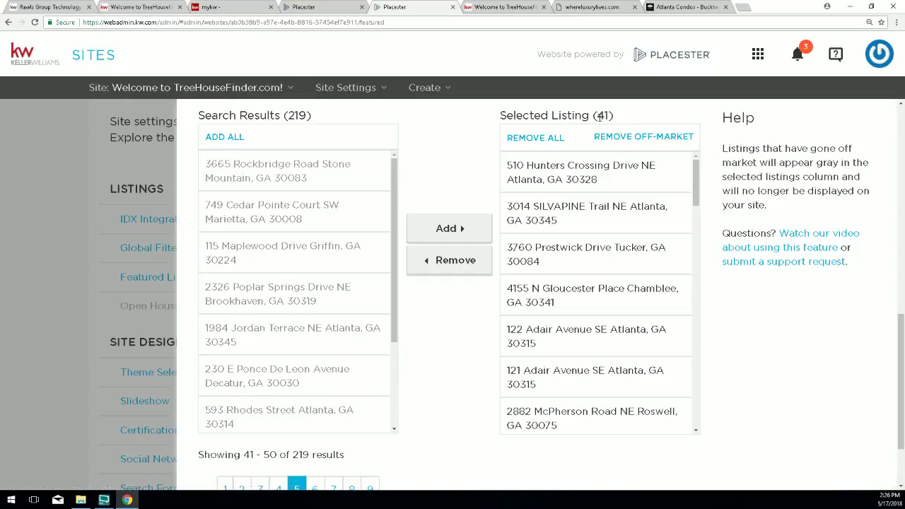
double_click(601, 117)
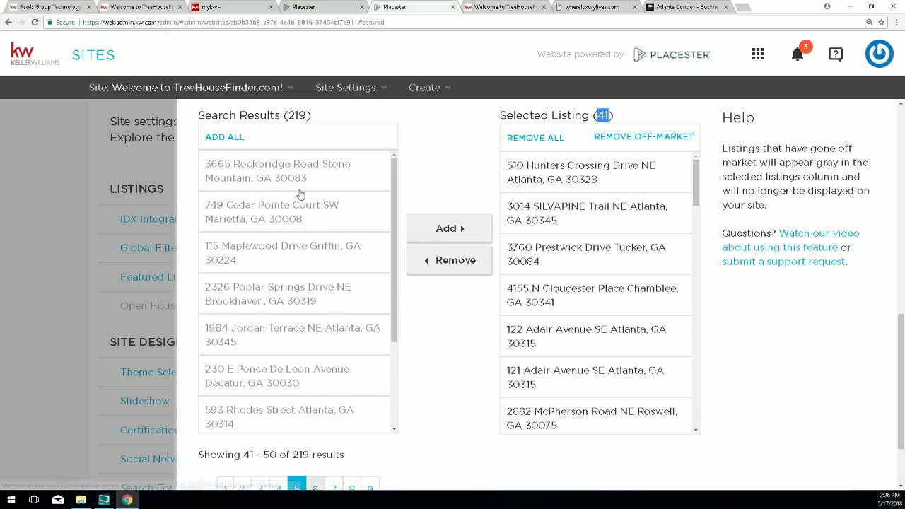
click(315, 488)
click(216, 138)
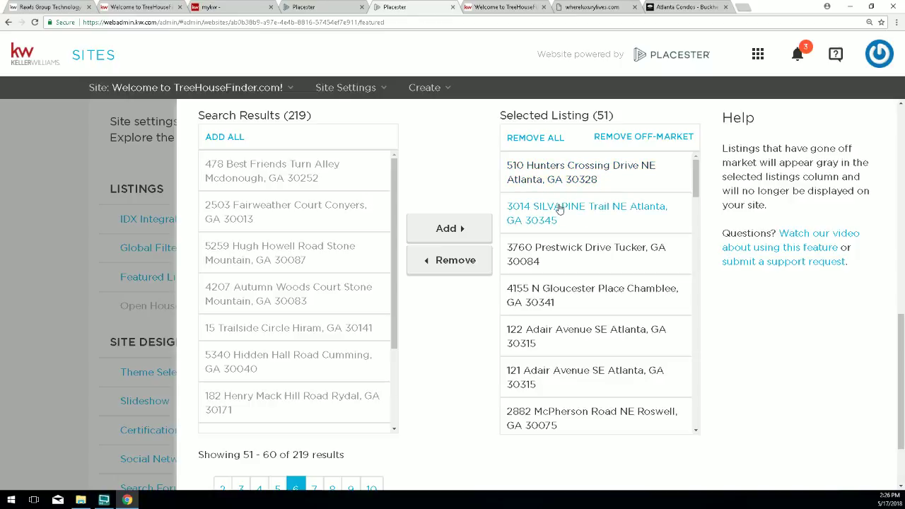
scroll(834, 360, down, 2)
click(675, 447)
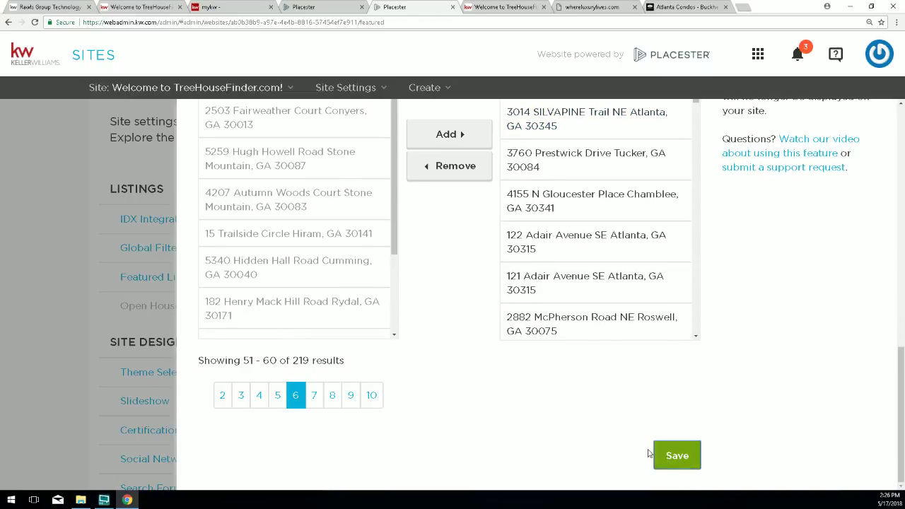
Reload the live TreeHouseFinder home page to refresh its Featured Properties.
click(506, 13)
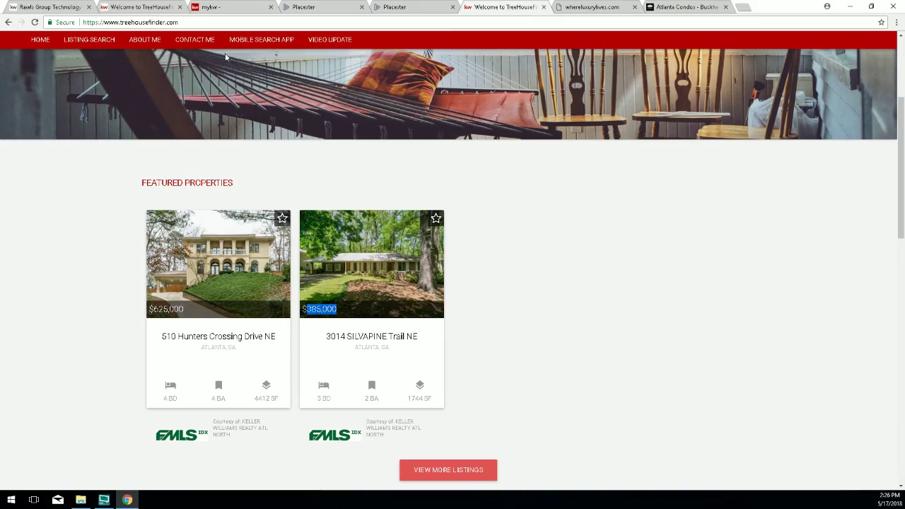
click(33, 23)
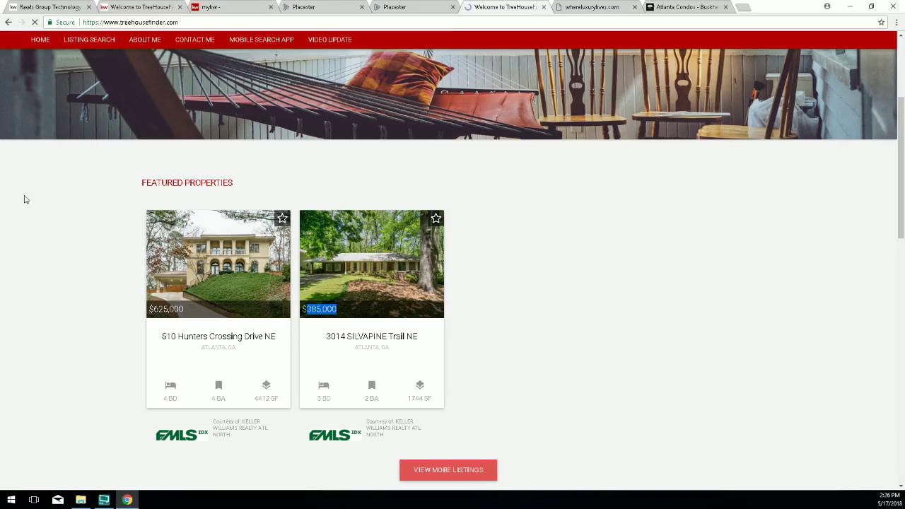
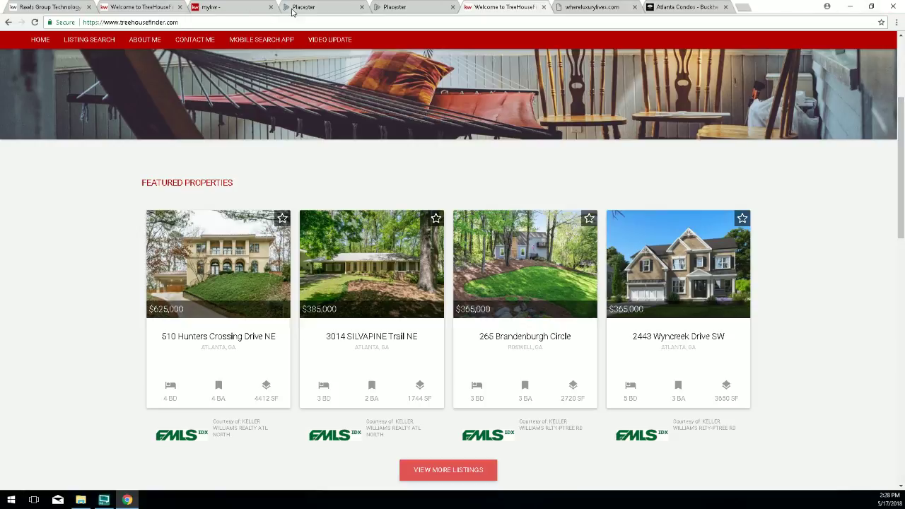
Open Theme Selection under Site Design in the TreeHouseFinder site settings, landing on Madison (7 of 8).
click(407, 8)
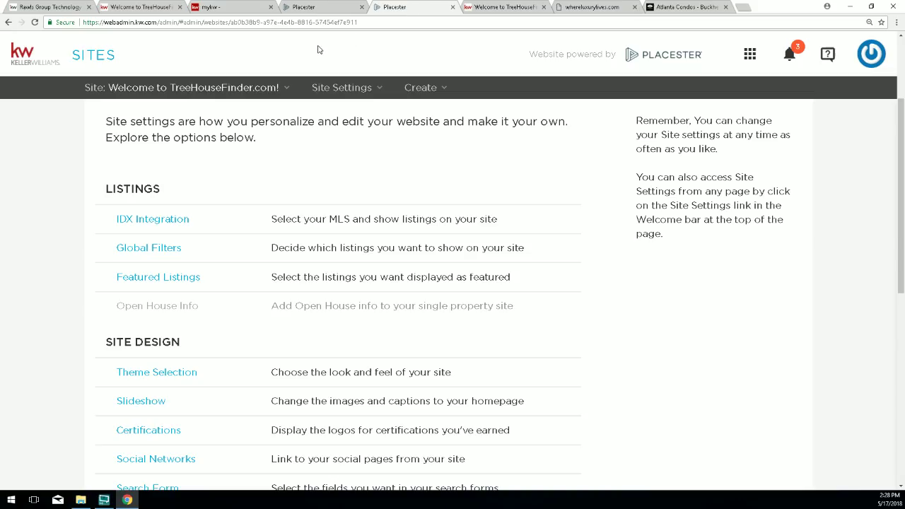
drag(169, 190, 105, 189)
scroll(178, 196, down, 2)
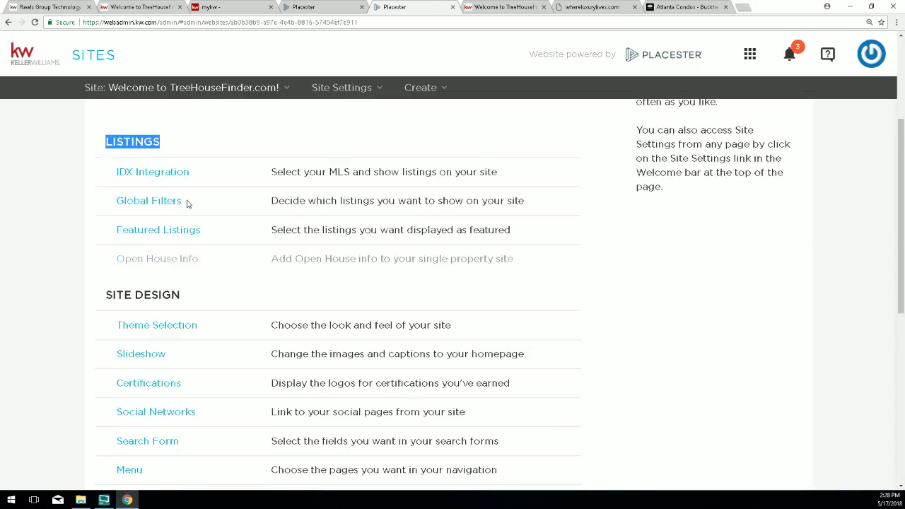
drag(182, 203, 108, 210)
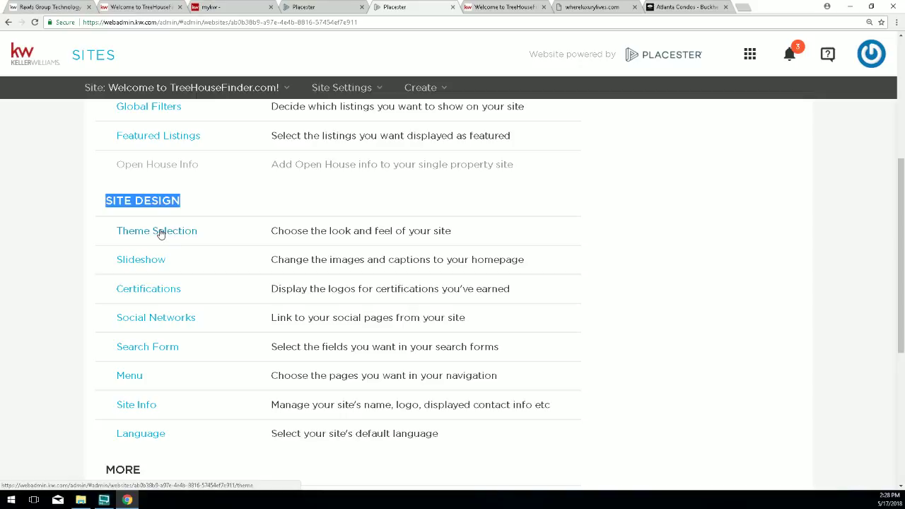
drag(210, 233, 152, 231)
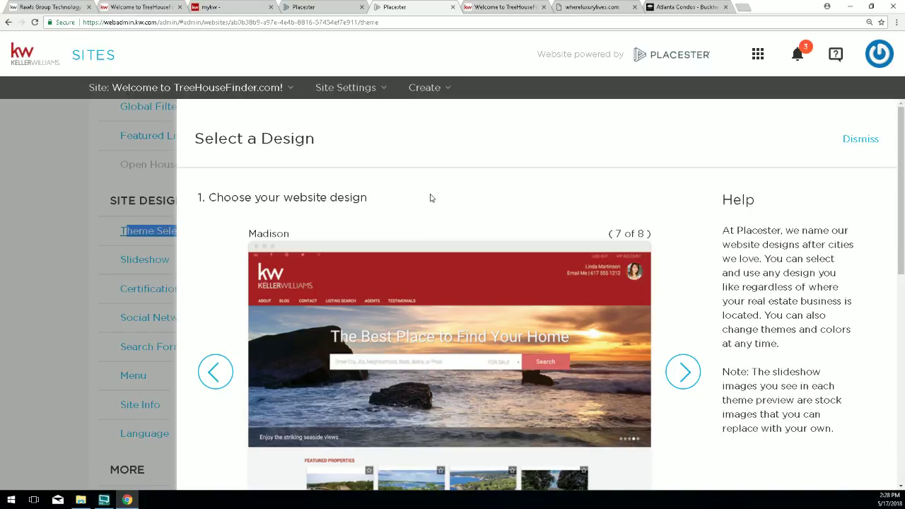
Preview the Madison (7 of 8) design in orange, then in slate grey.
drag(611, 233, 648, 234)
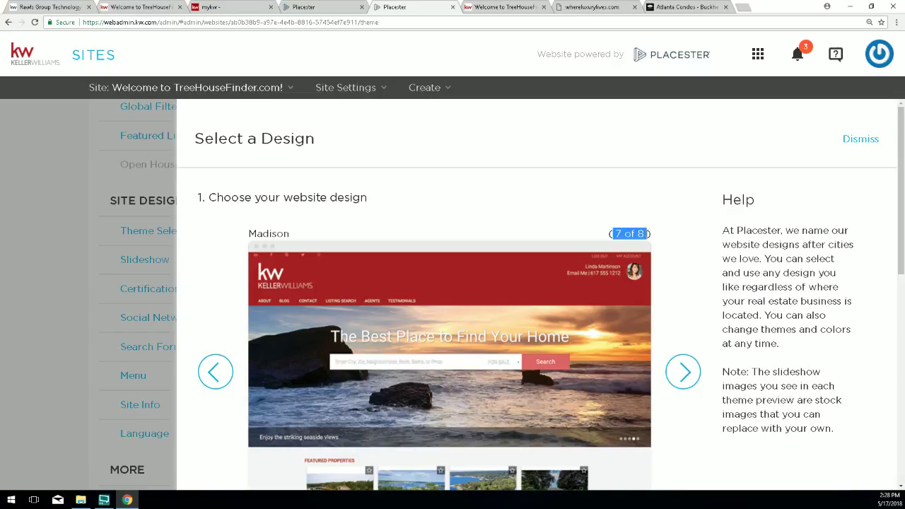
drag(291, 234, 248, 234)
click(290, 236)
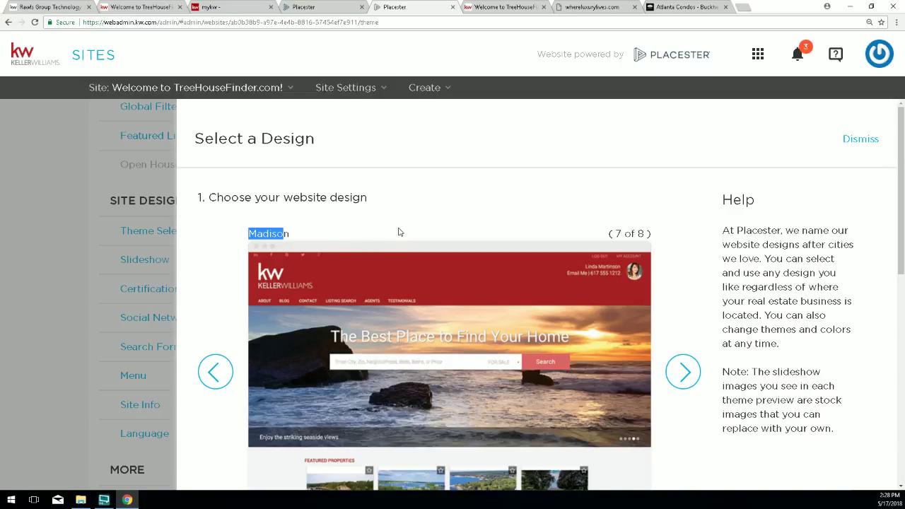
scroll(416, 234, down, 1)
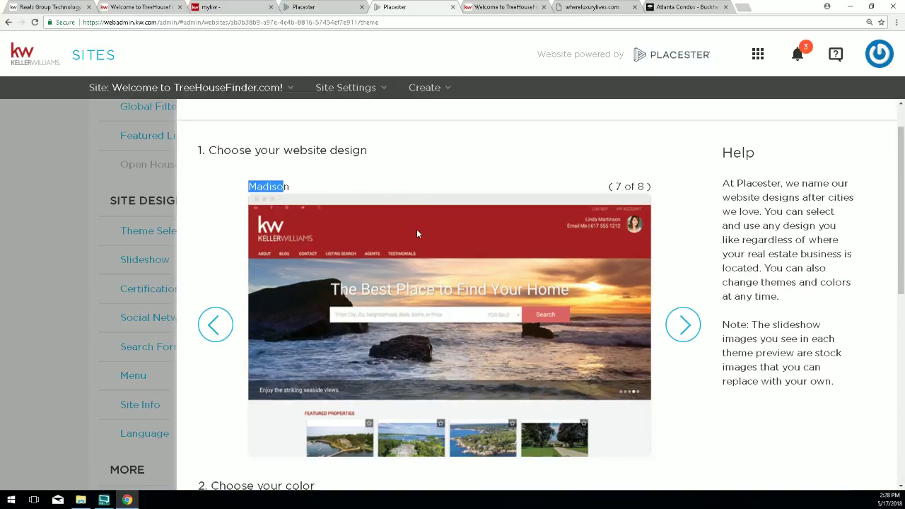
scroll(437, 232, down, 1)
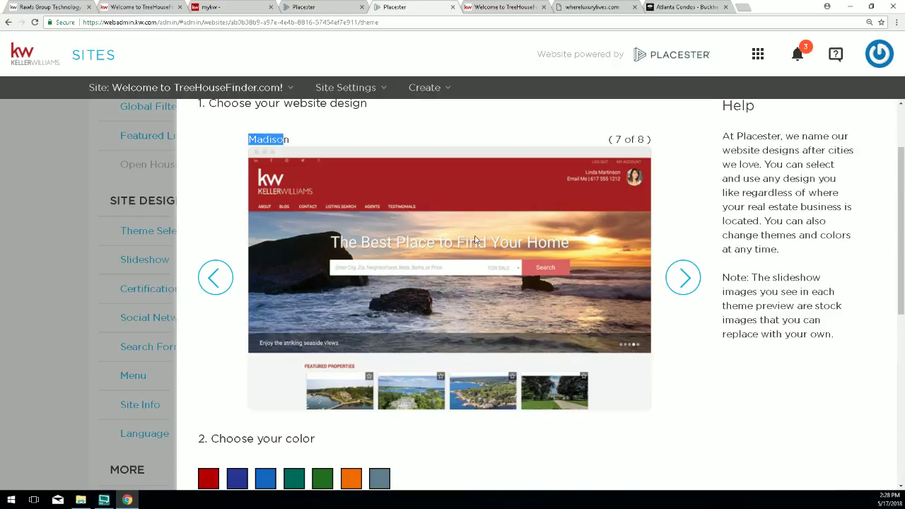
scroll(601, 300, down, 2)
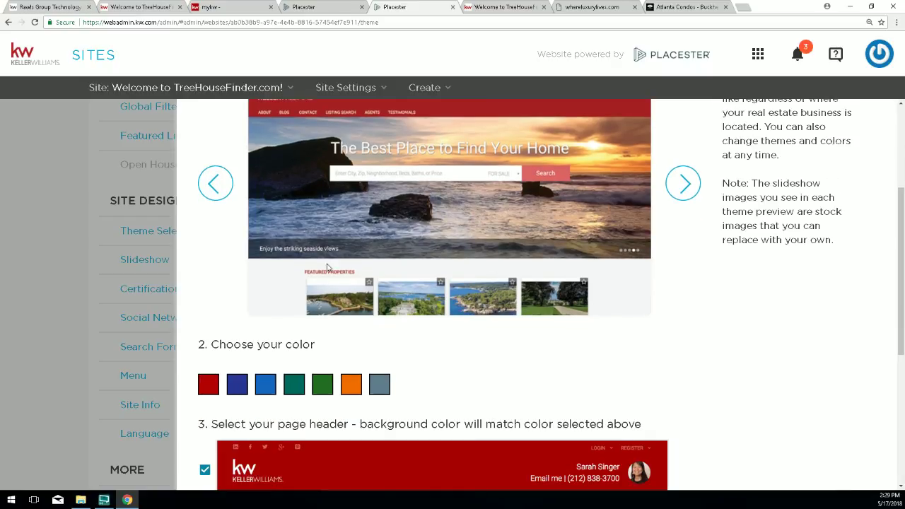
scroll(330, 268, down, 2)
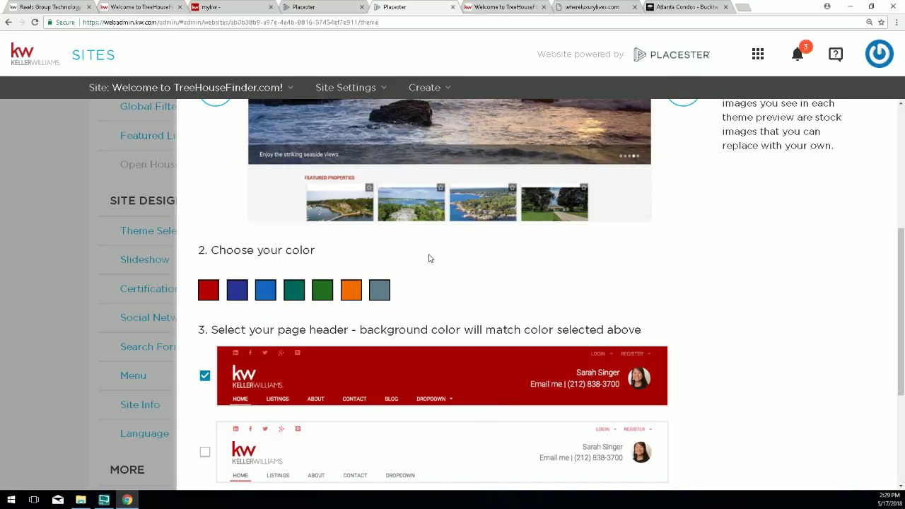
scroll(429, 259, up, 3)
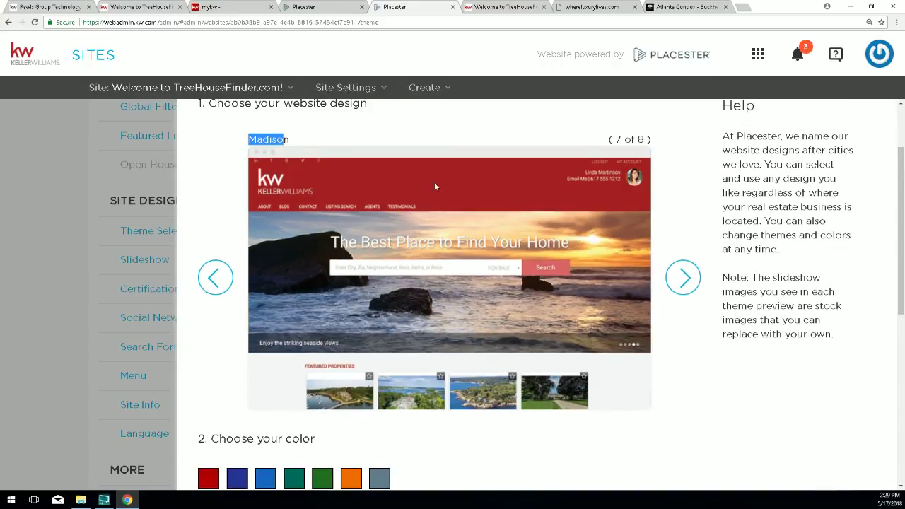
scroll(556, 267, down, 1)
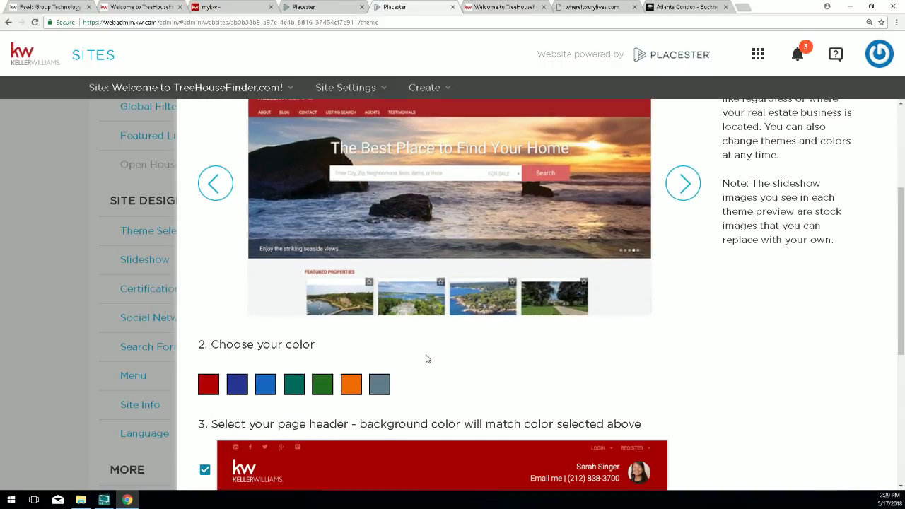
click(351, 385)
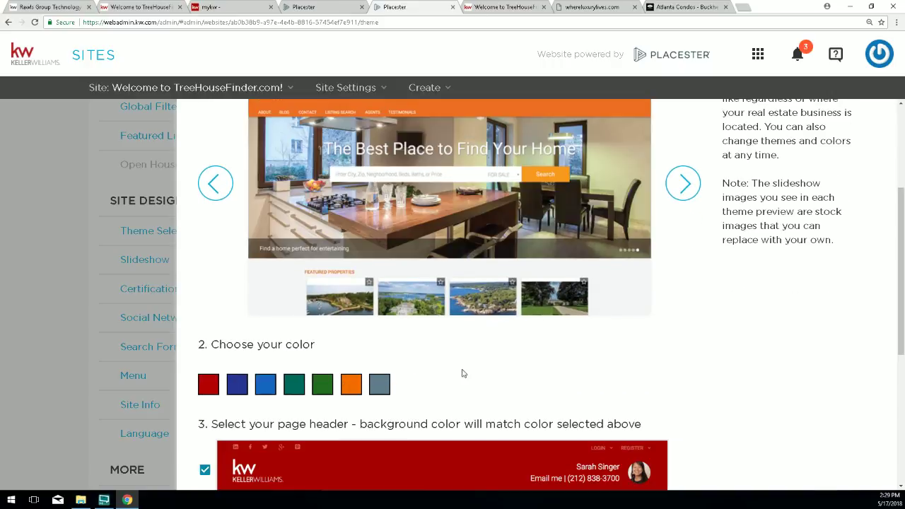
scroll(548, 334, up, 1)
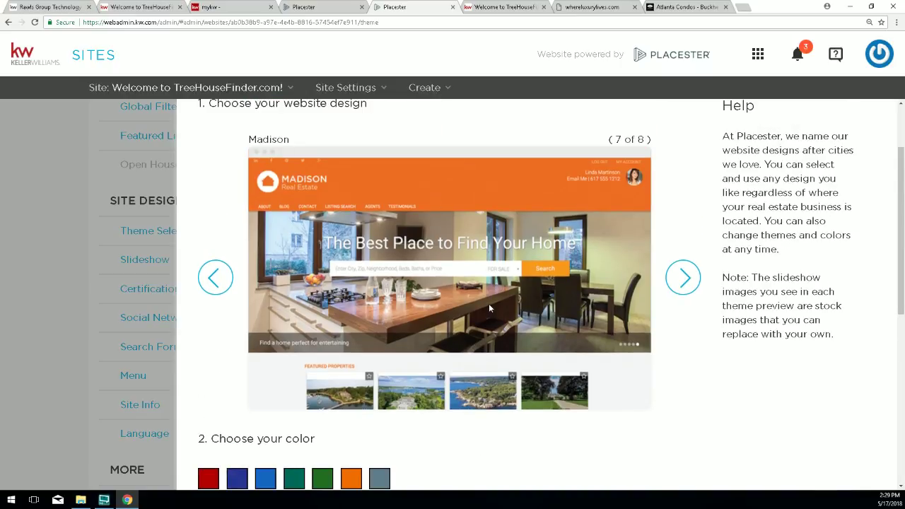
scroll(488, 304, down, 1)
click(379, 431)
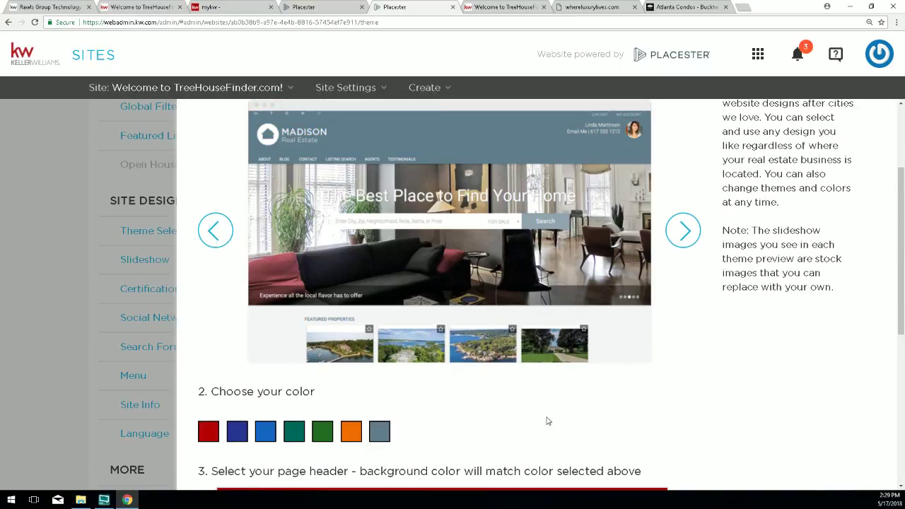
Advance to Madison Metro (8 of 8), then on to Plymouth (1 of 8).
click(683, 230)
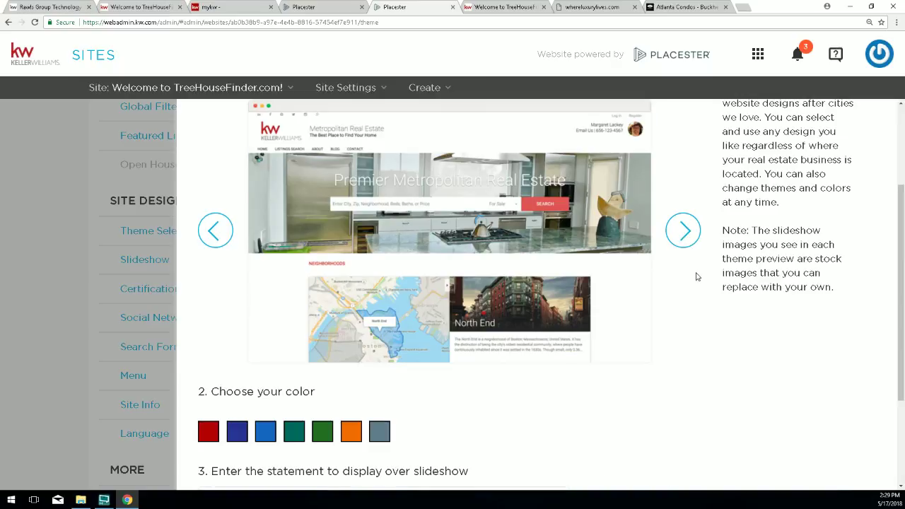
scroll(697, 277, down, 1)
scroll(697, 276, up, 2)
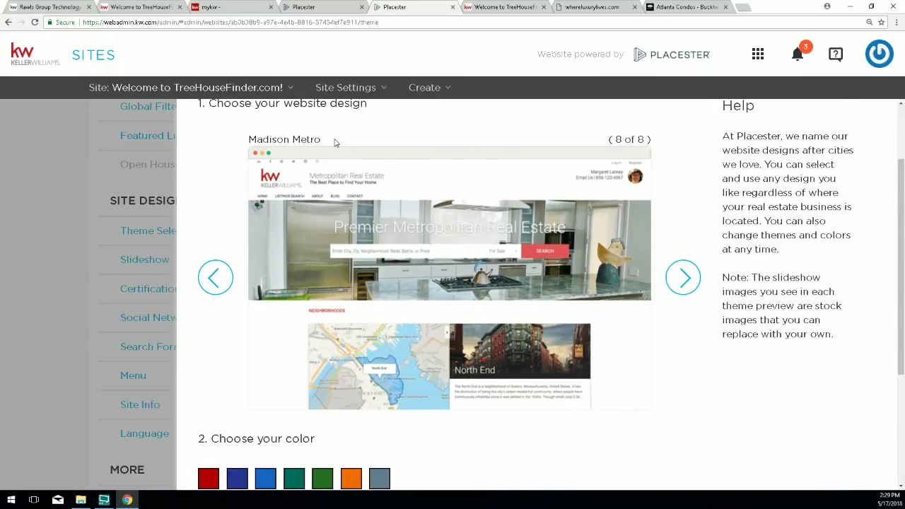
drag(301, 140, 320, 139)
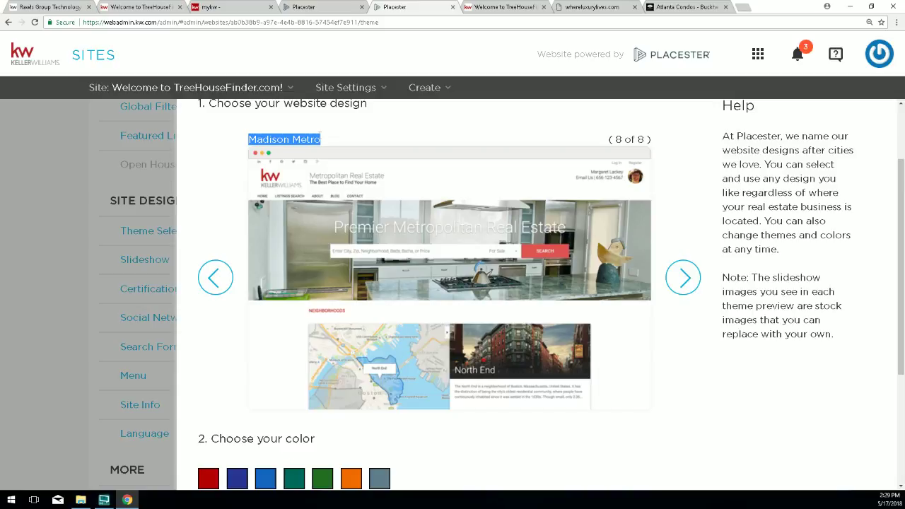
drag(614, 139, 649, 137)
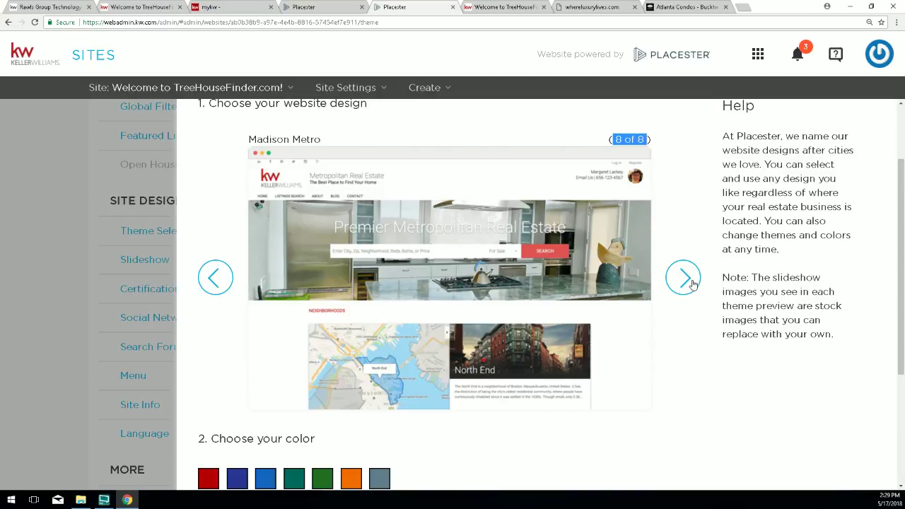
click(693, 284)
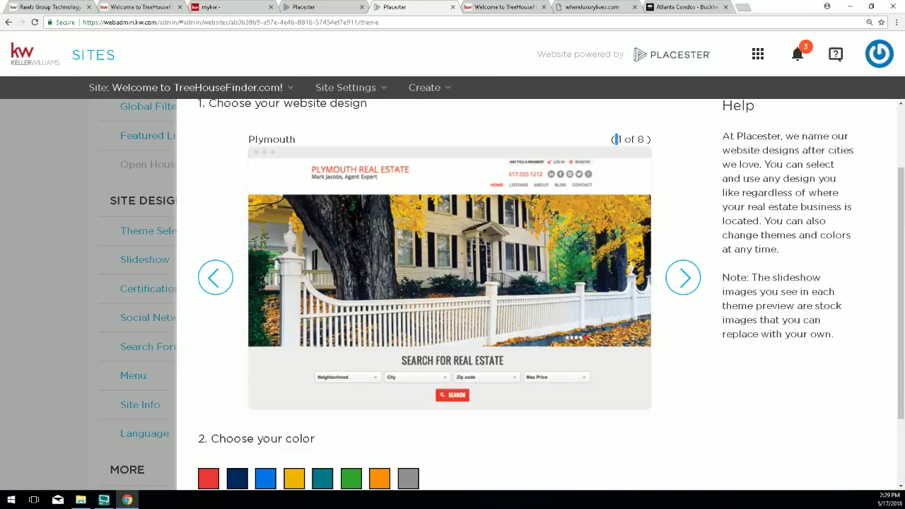
Step back through Madison Metro to Madison, then forward again to Plymouth.
drag(616, 139, 645, 139)
click(216, 280)
drag(248, 139, 289, 139)
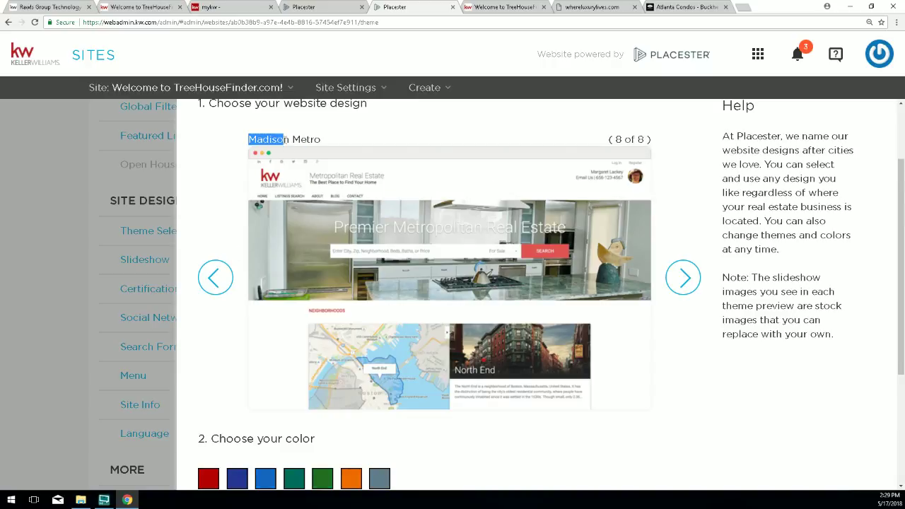
click(223, 275)
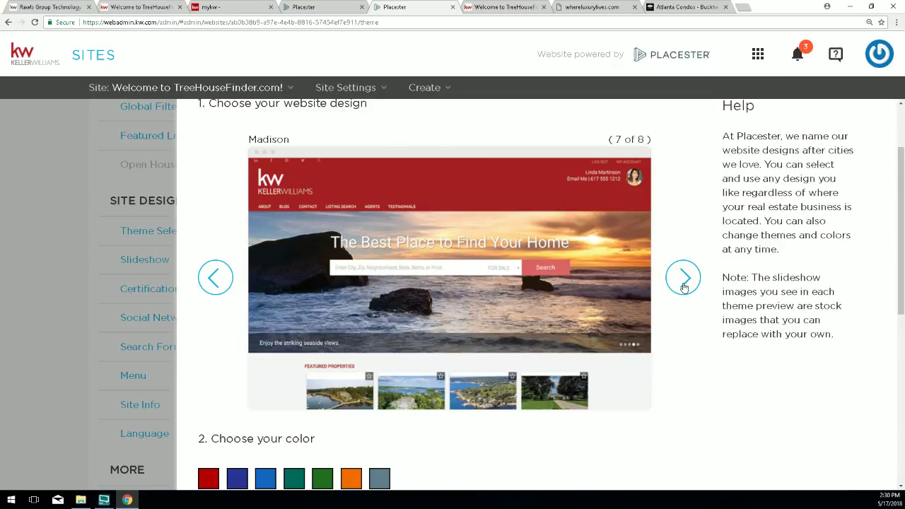
click(684, 286)
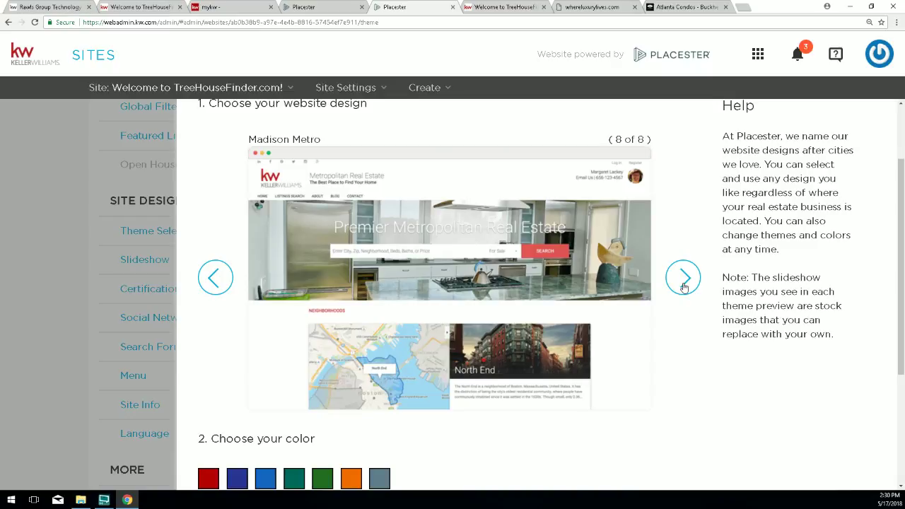
click(683, 286)
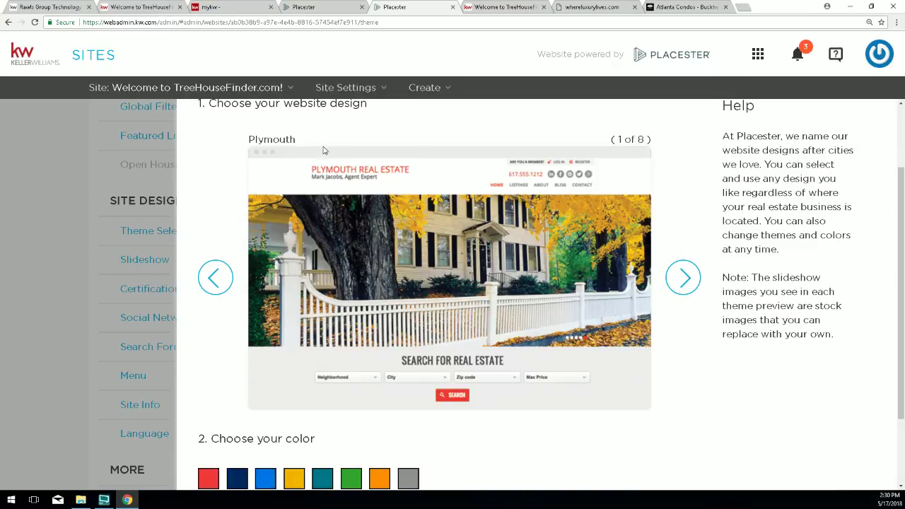
drag(248, 139, 295, 139)
click(296, 140)
Advance past Fremont and Franklin to Phoenix, choose green, and save the design.
click(684, 282)
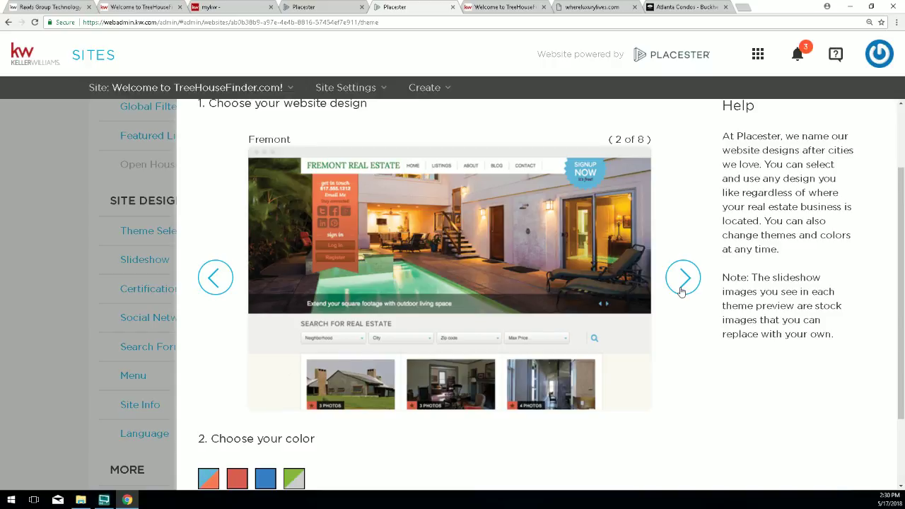
click(682, 280)
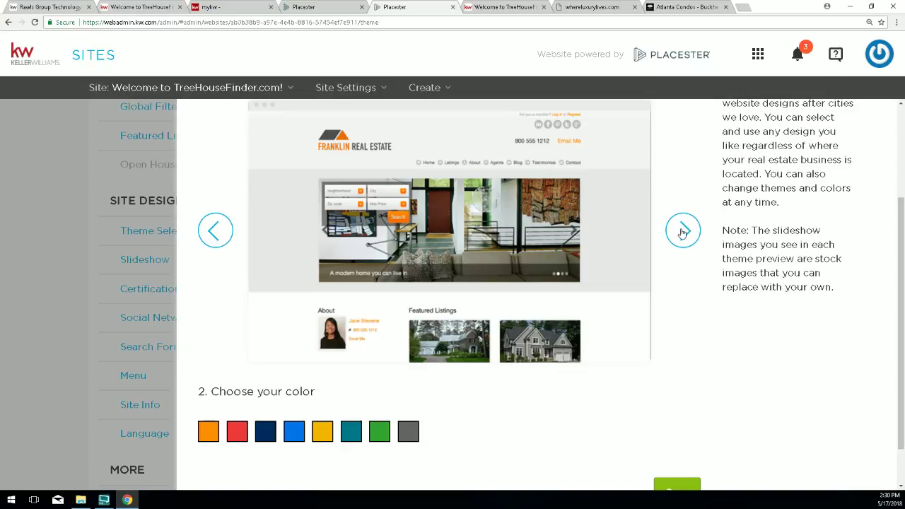
click(682, 278)
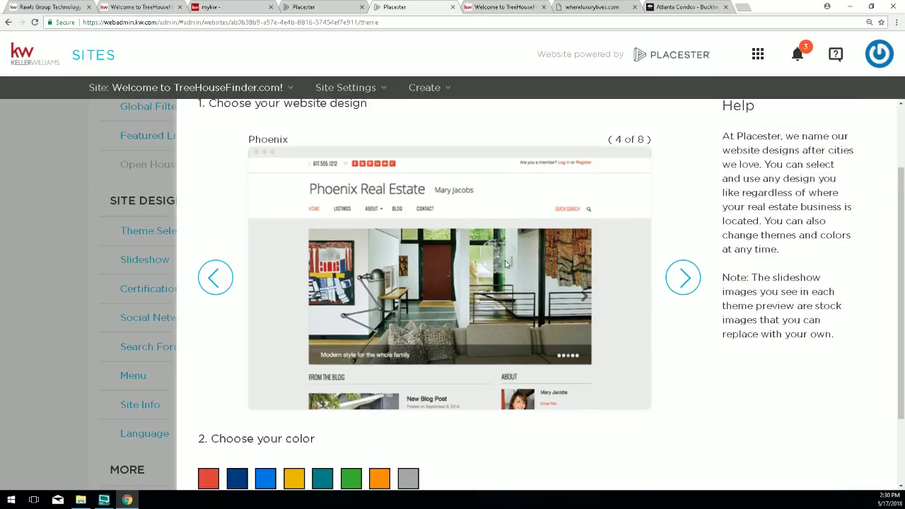
scroll(593, 285, down, 3)
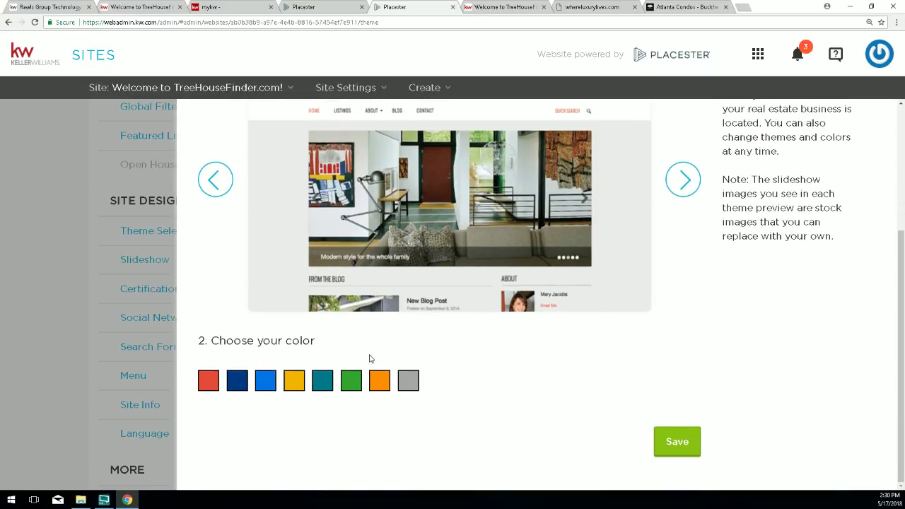
click(350, 378)
scroll(472, 297, up, 3)
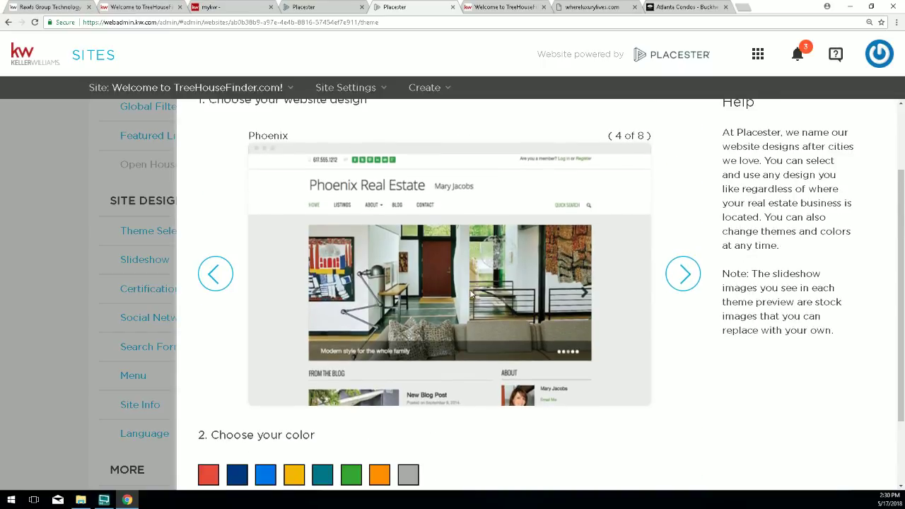
scroll(495, 311, down, 3)
click(676, 441)
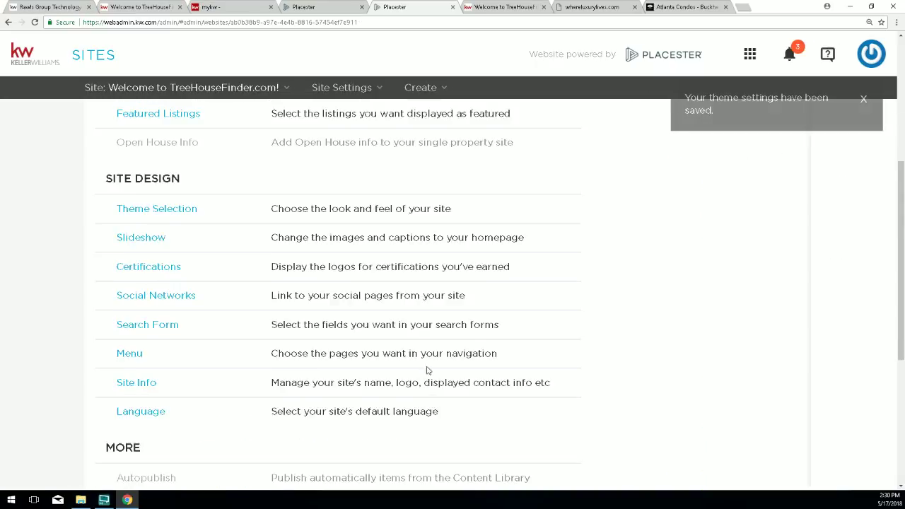
Reload the live TreeHouseFinder site and scroll through its green Phoenix featured listings and back up.
click(495, 7)
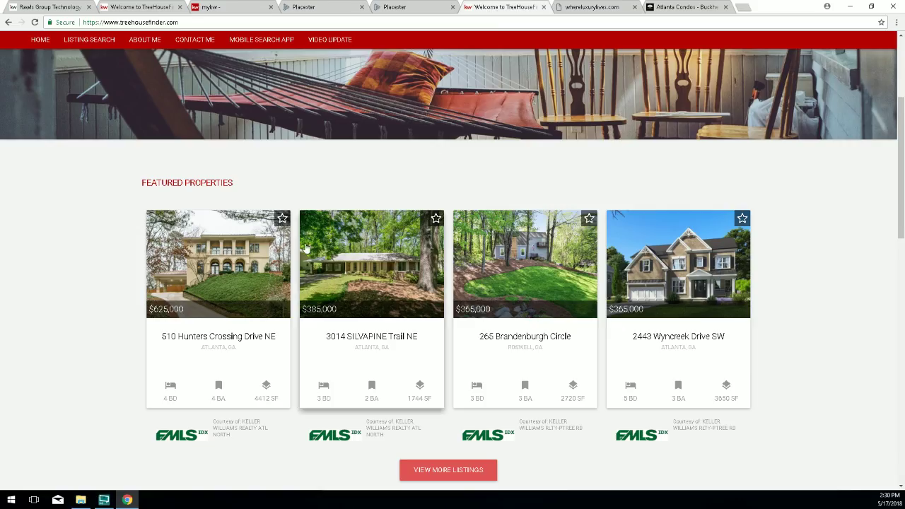
scroll(380, 213, up, 3)
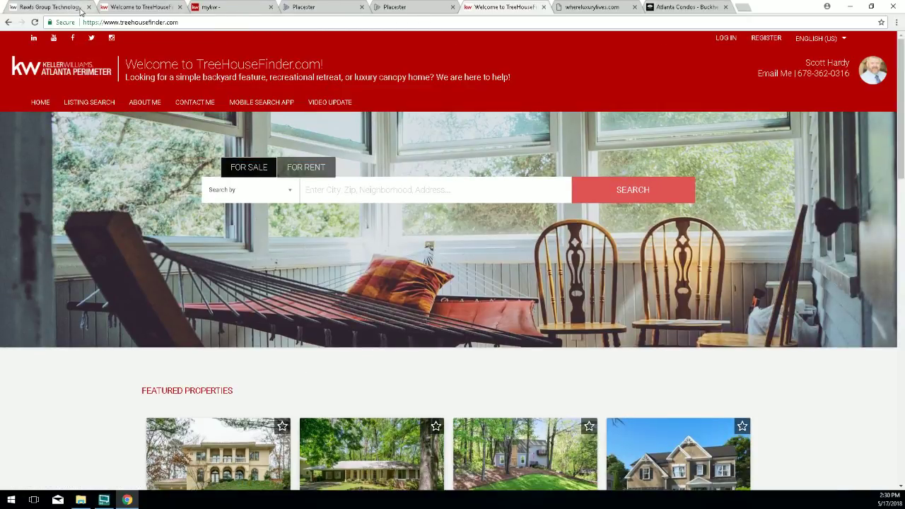
click(34, 22)
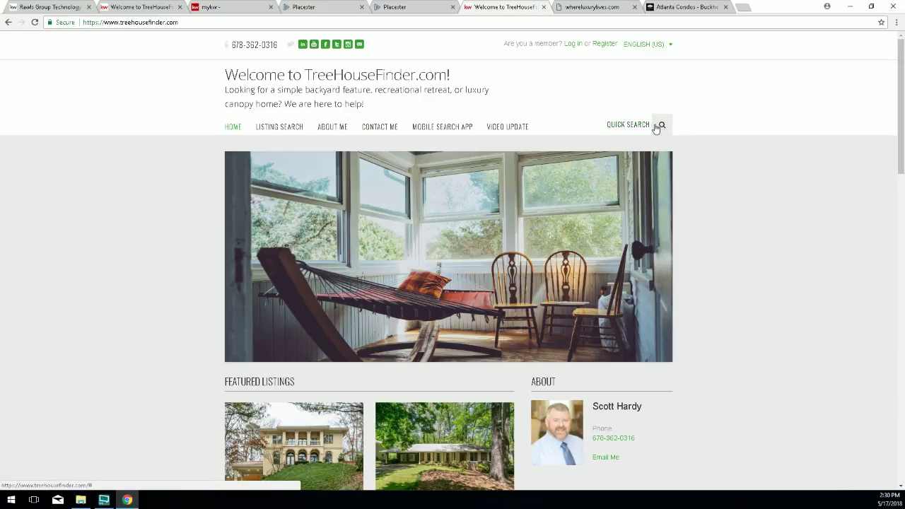
scroll(269, 370, down, 4)
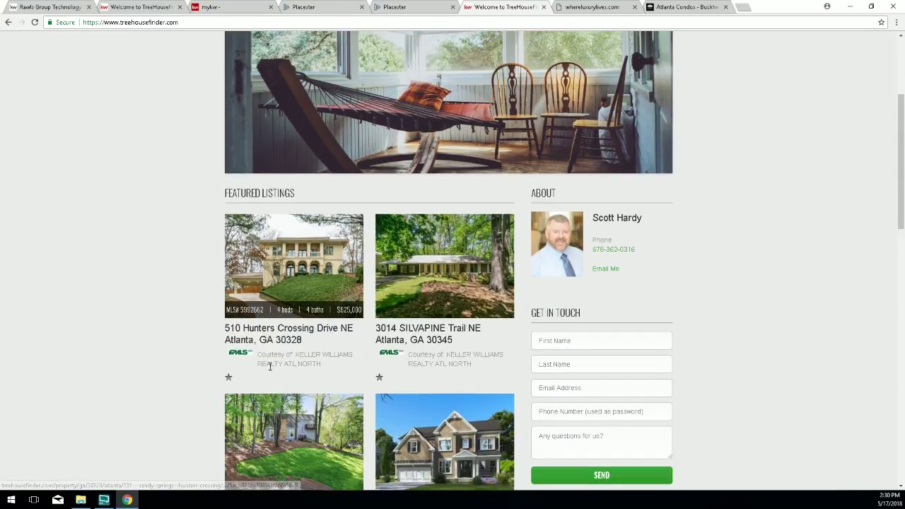
scroll(268, 370, down, 1)
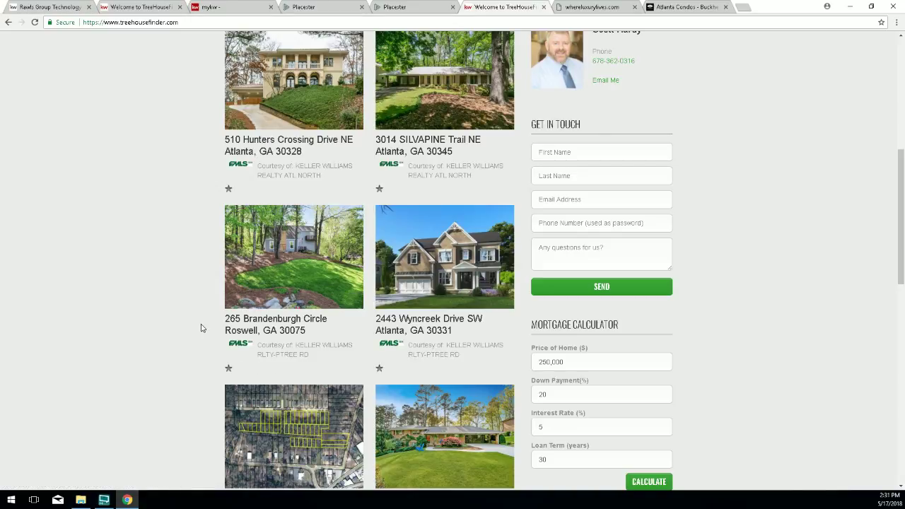
scroll(346, 350, down, 2)
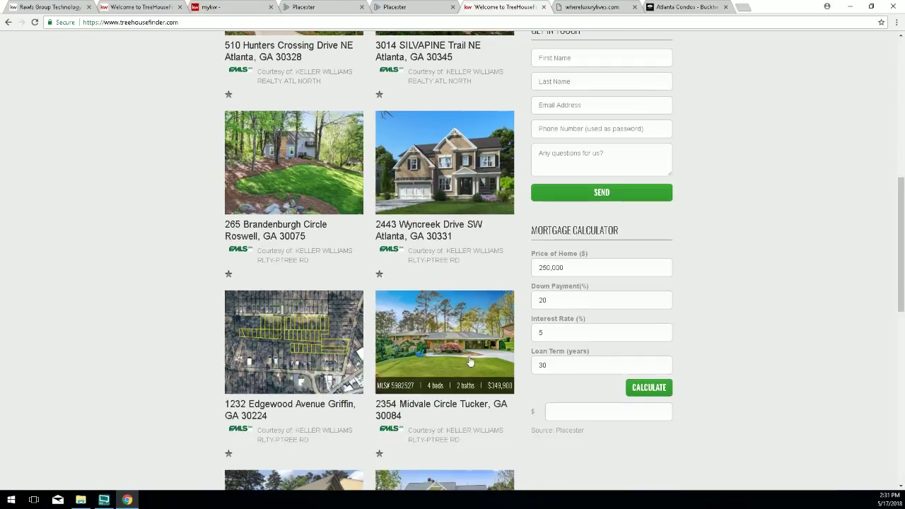
scroll(311, 480, down, 3)
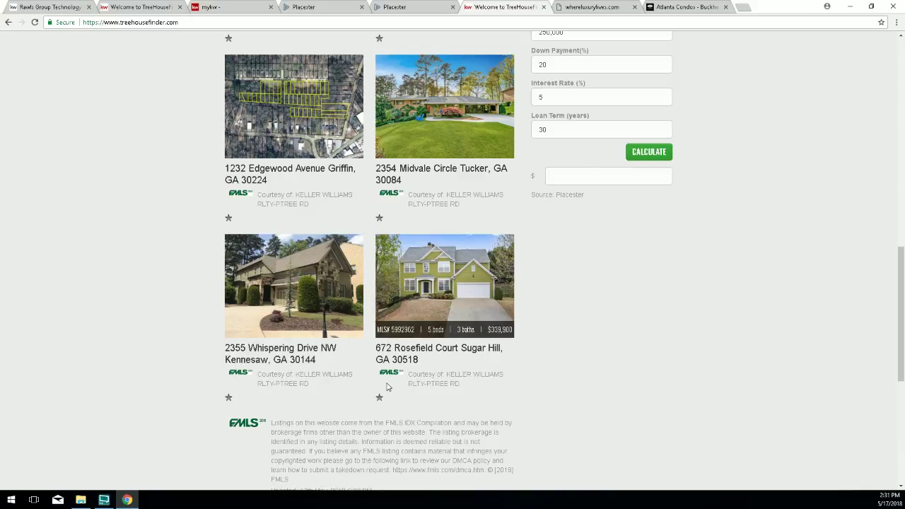
scroll(387, 386, up, 3)
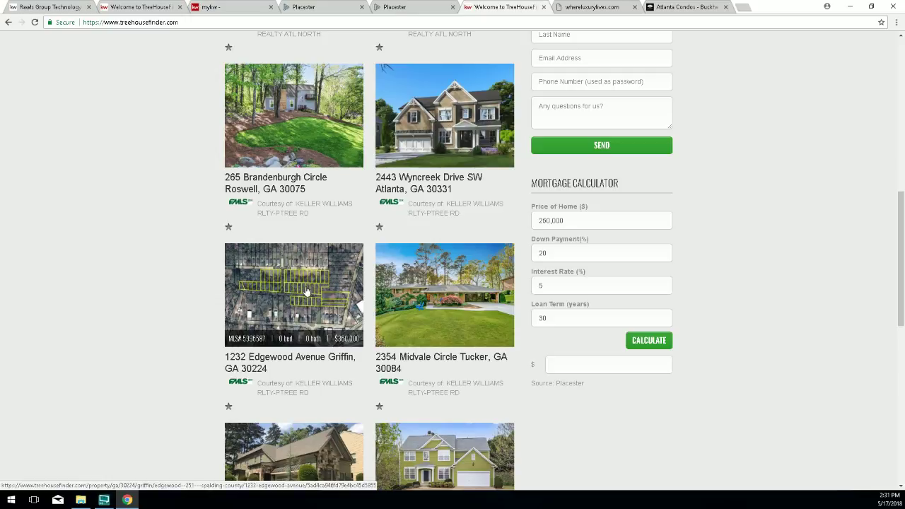
scroll(311, 292, up, 3)
scroll(276, 270, up, 4)
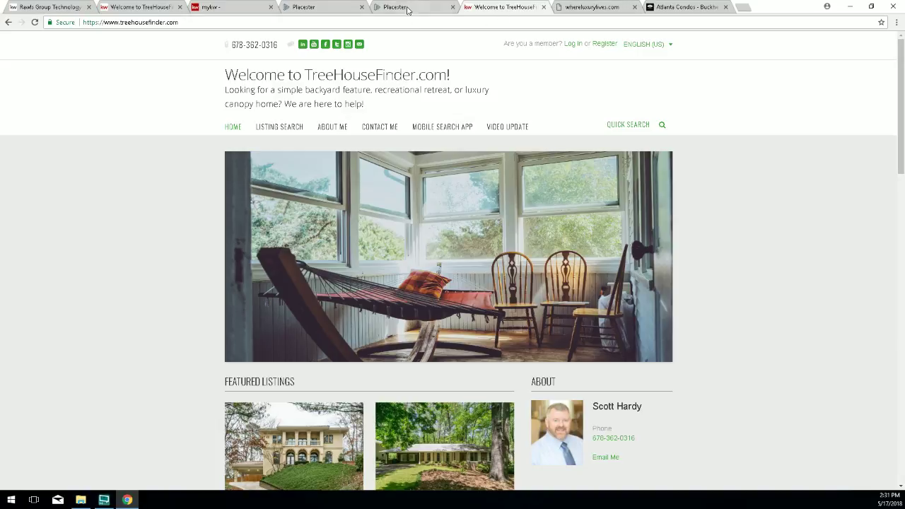
Reopen Theme Selection, browse past Sedona to the next design, then switch to the Atlanta Condos tab.
click(407, 10)
click(162, 236)
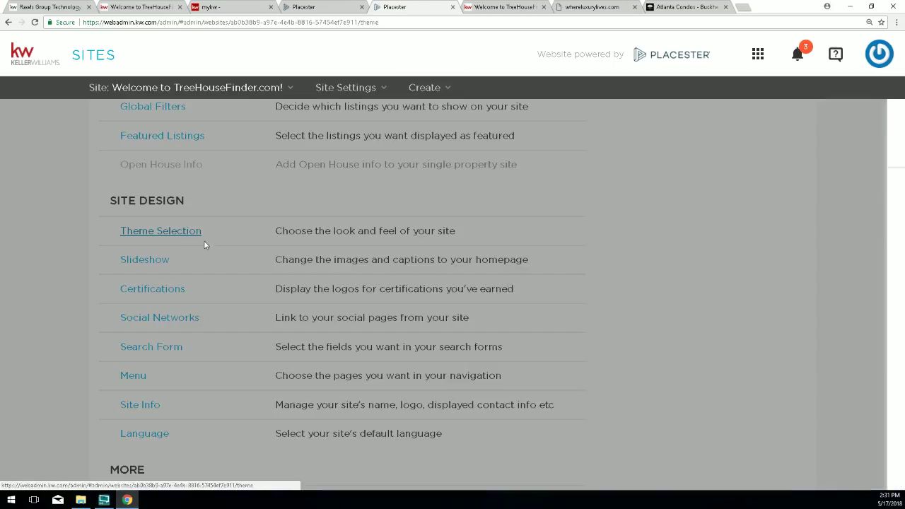
click(684, 373)
scroll(672, 358, down, 1)
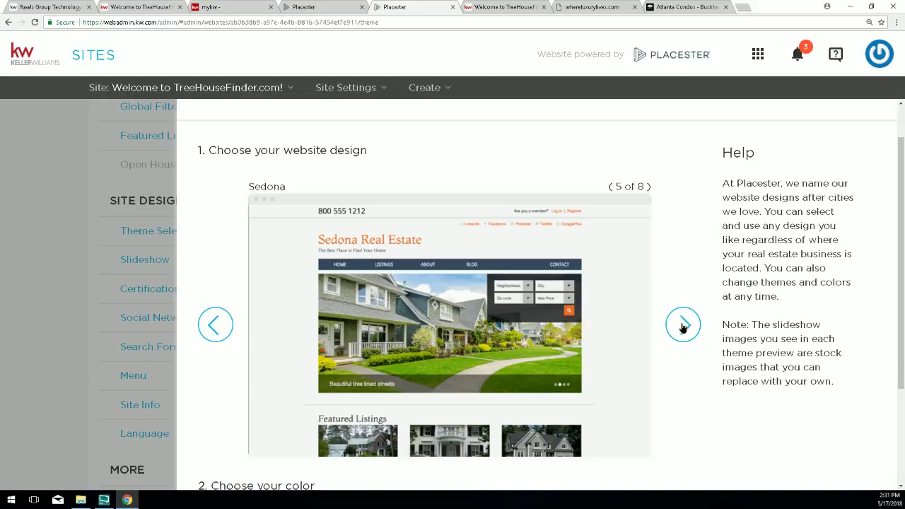
click(683, 325)
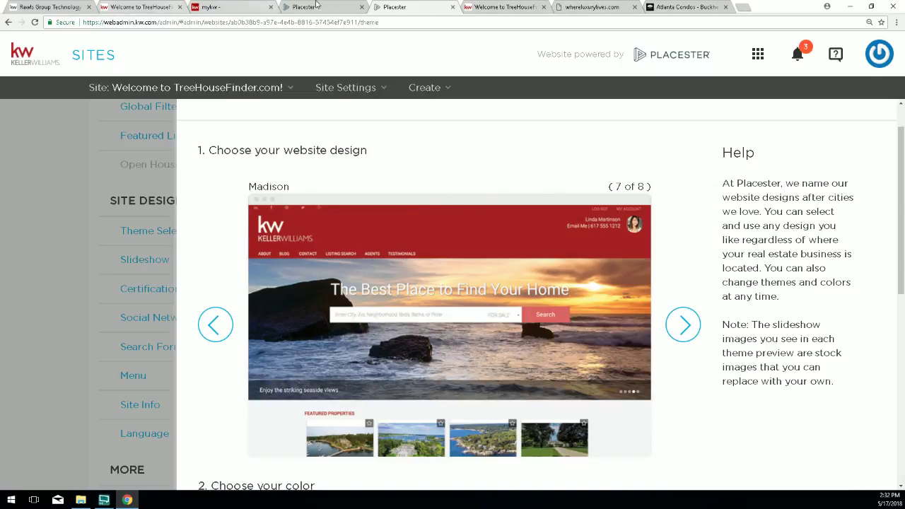
click(657, 7)
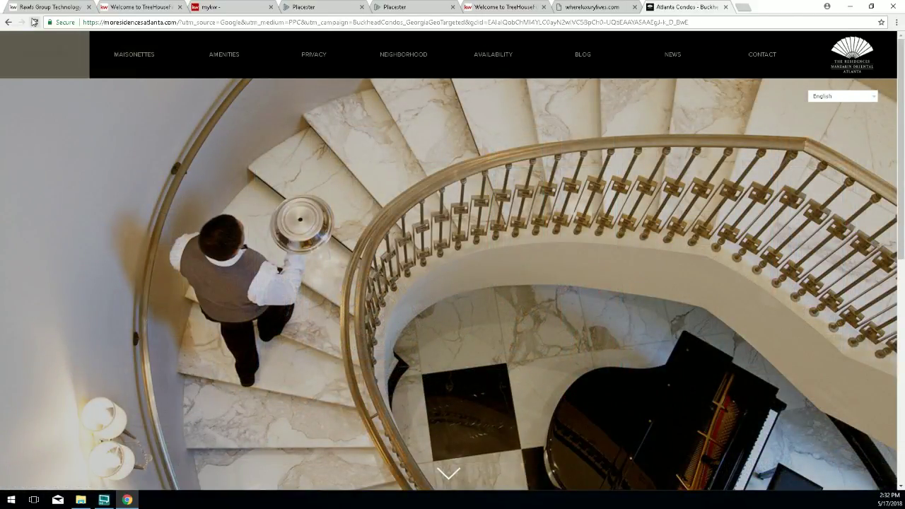
Reload the Atlanta condos page, view its Residences page, then enter whereluxurylives.com in the address bar.
click(34, 21)
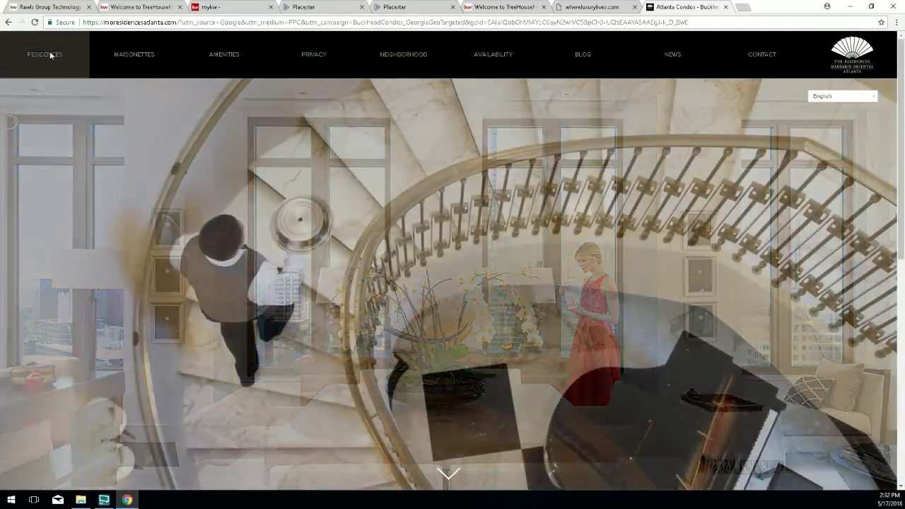
click(56, 61)
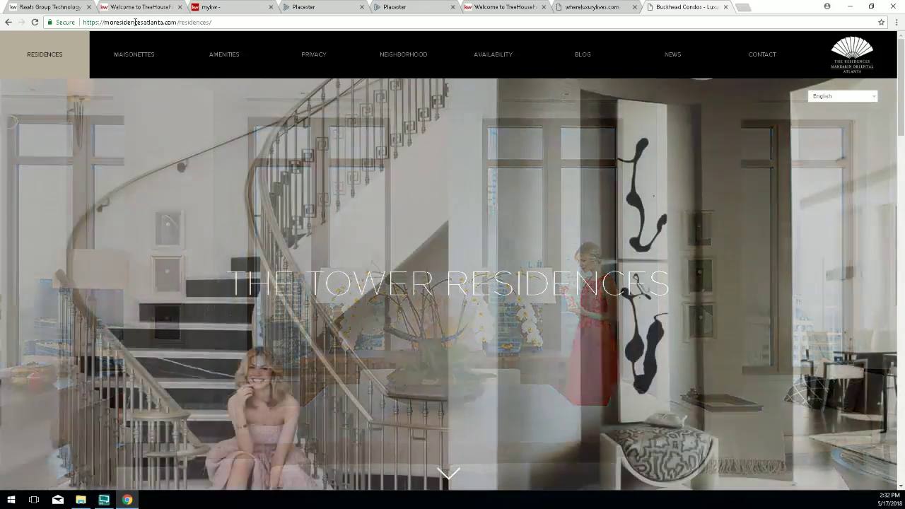
click(138, 23)
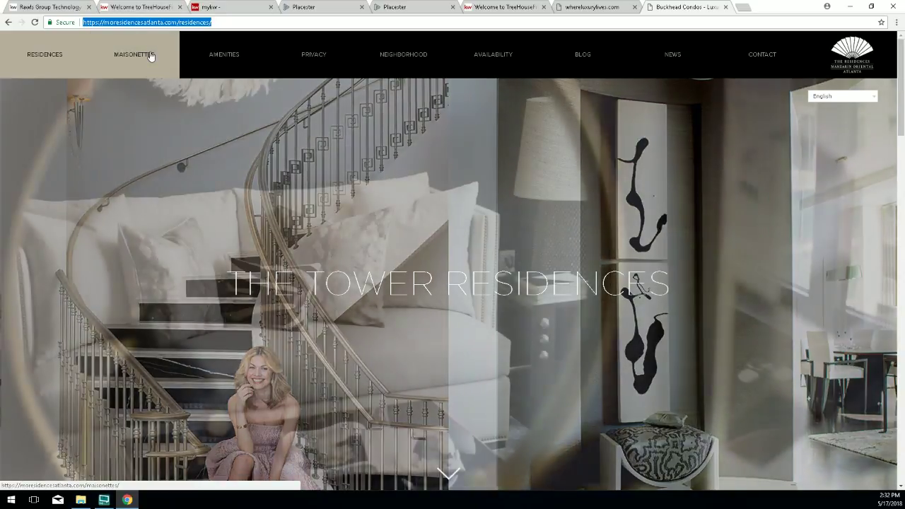
text(whereluxurylives.com)
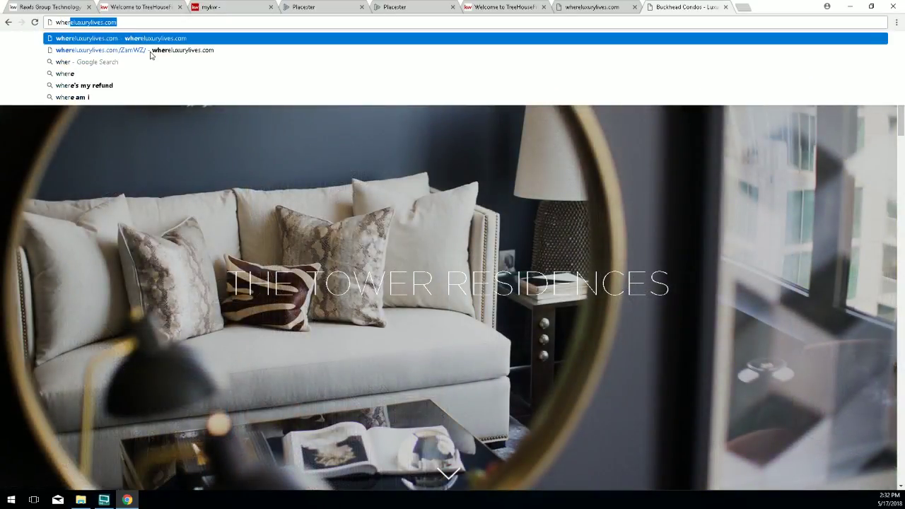
key(Return)
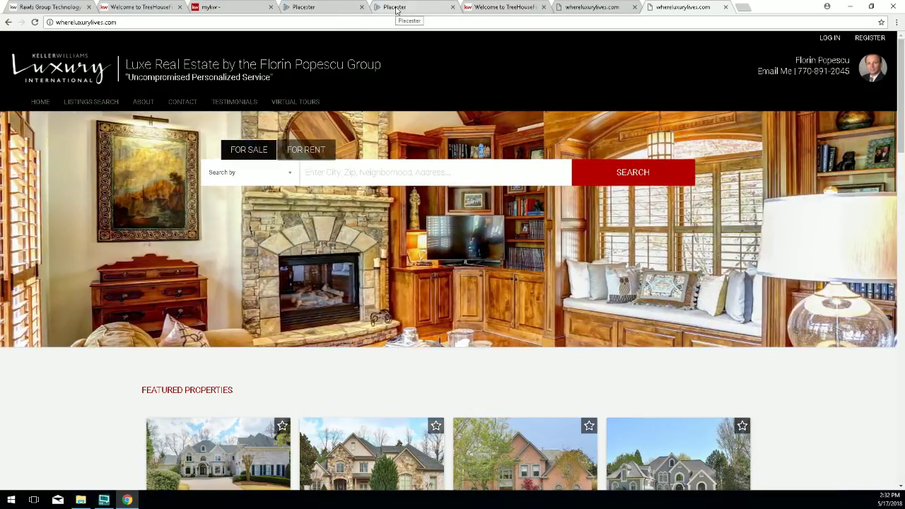
Browse the Placester designs onward through Metropolitan to Plymouth (1 of 8).
click(394, 7)
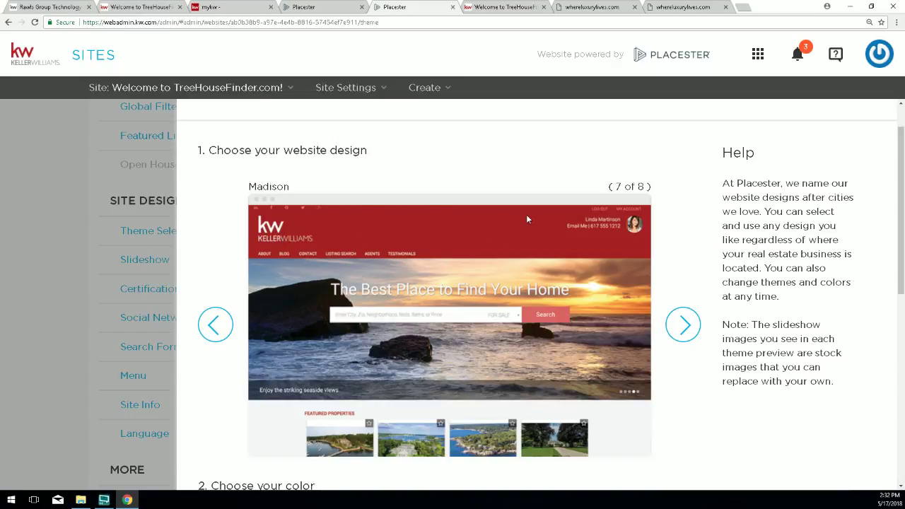
scroll(526, 220, down, 3)
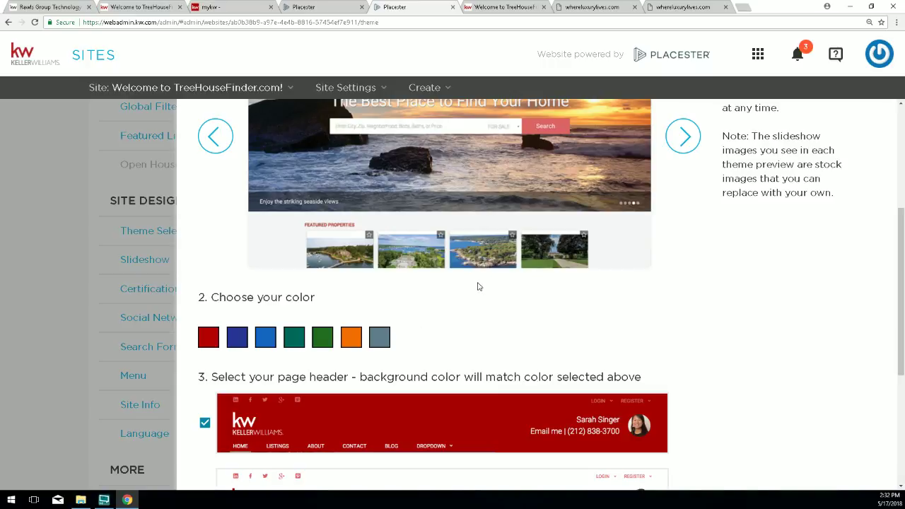
scroll(569, 200, up, 1)
scroll(575, 201, up, 1)
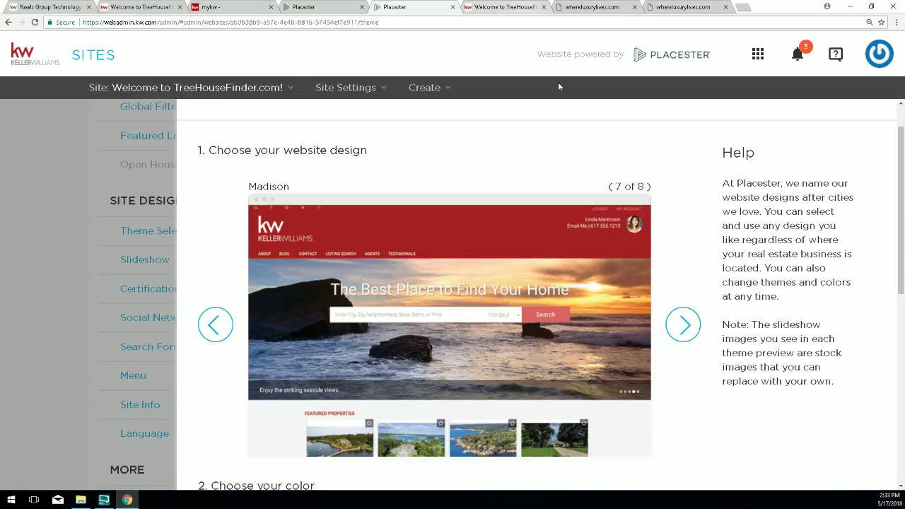
scroll(657, 257, down, 1)
scroll(659, 257, down, 2)
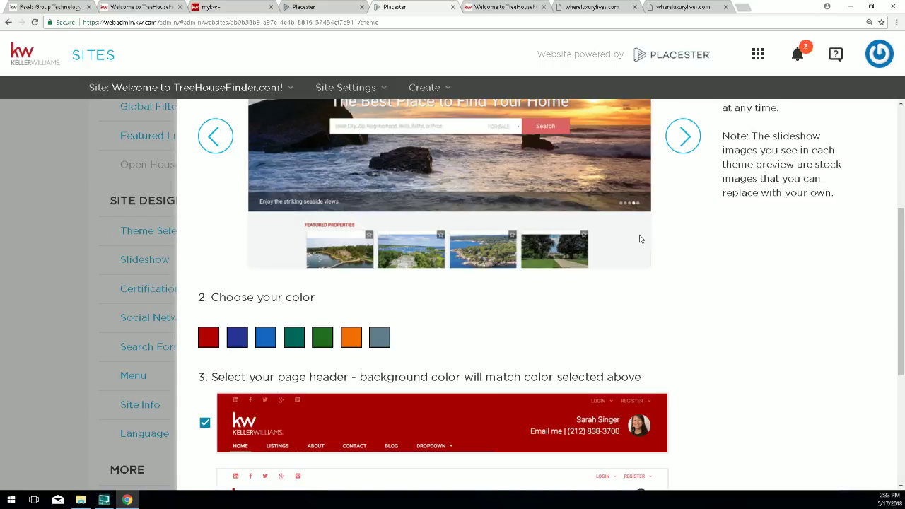
scroll(739, 241, up, 1)
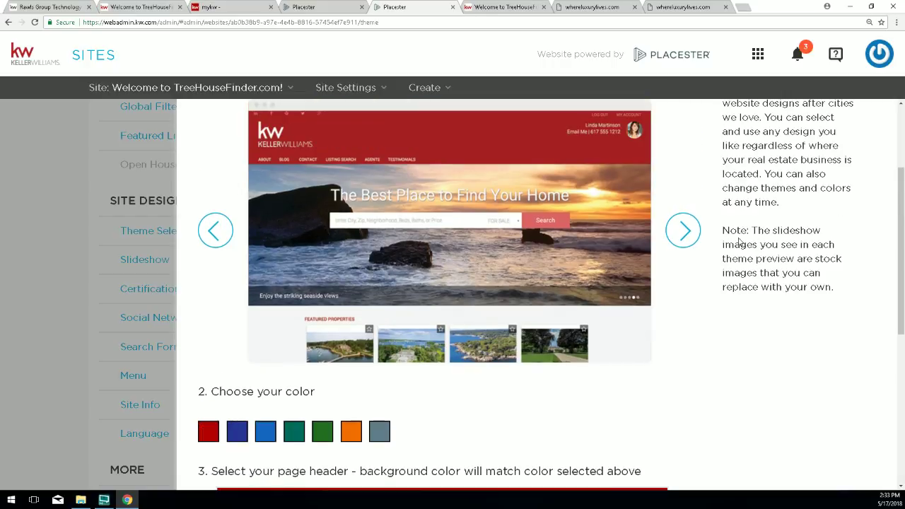
click(684, 233)
click(684, 233)
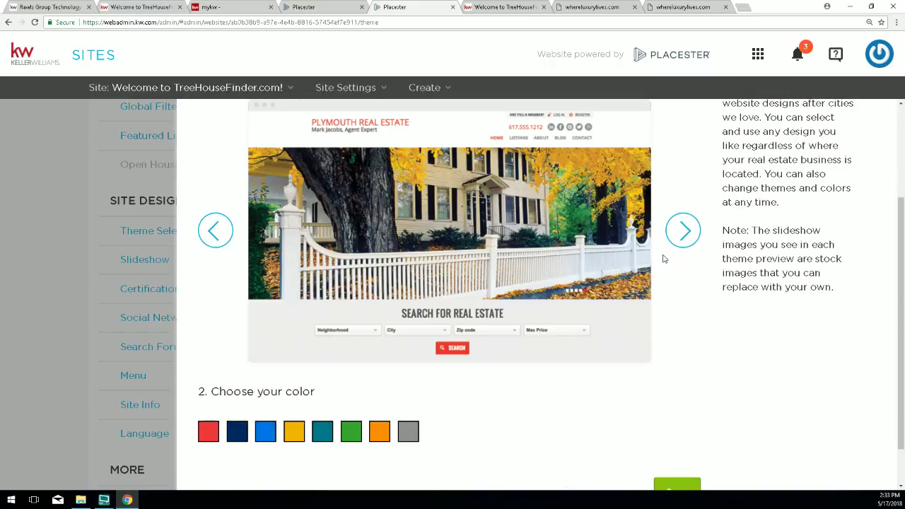
scroll(469, 277, up, 1)
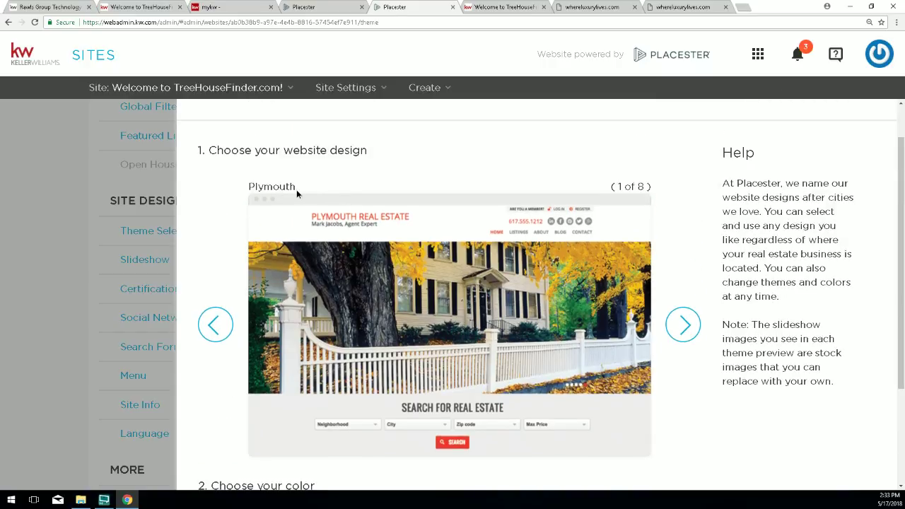
Choose the grey colour for Plymouth and save the theme settings.
drag(622, 187, 603, 190)
scroll(591, 259, down, 1)
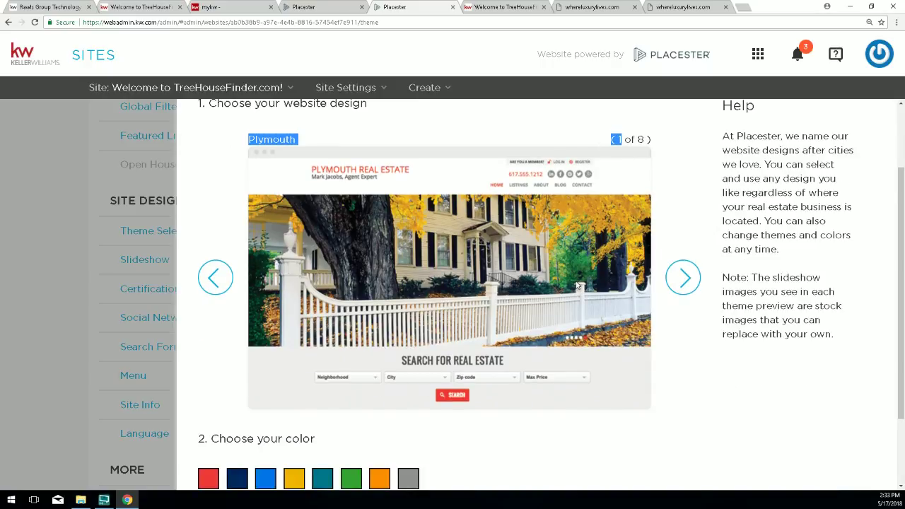
scroll(548, 293, down, 2)
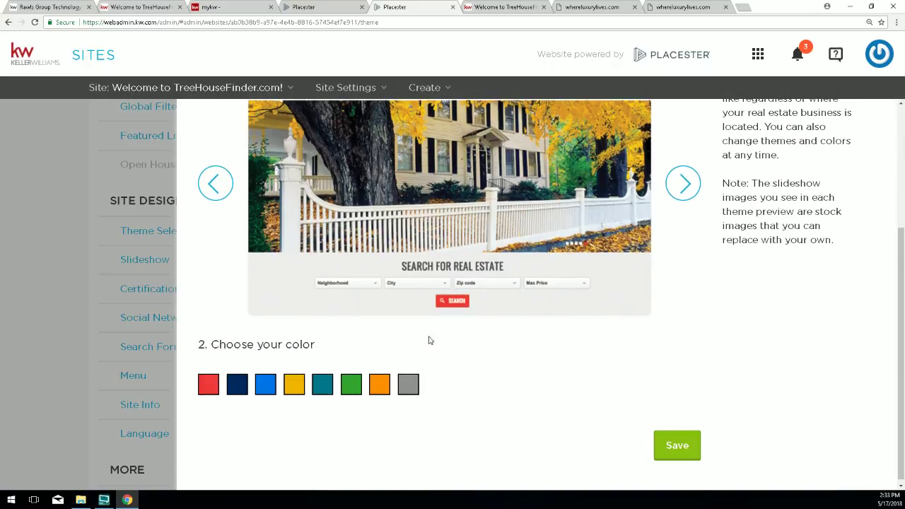
click(412, 386)
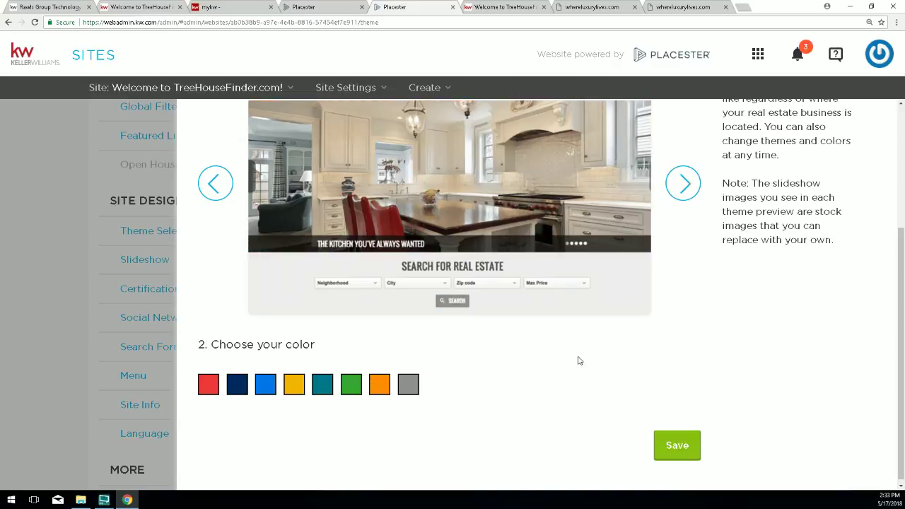
click(672, 444)
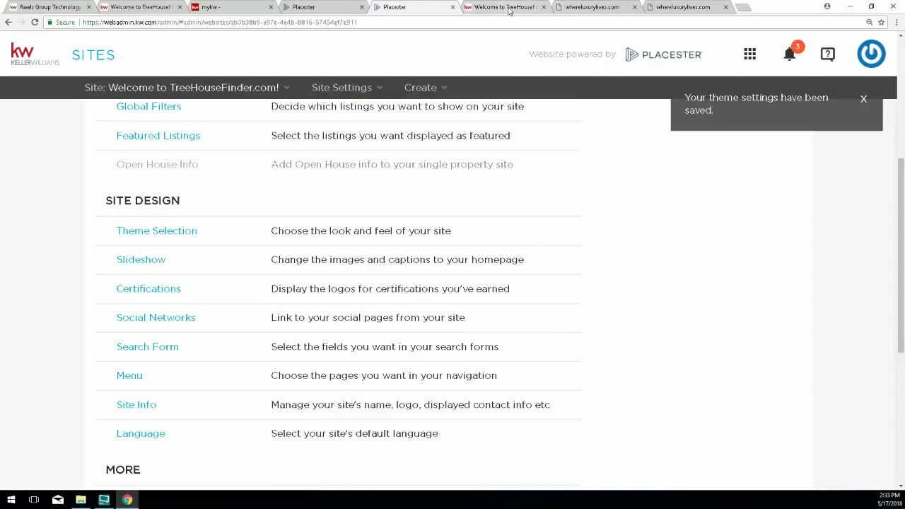
click(505, 7)
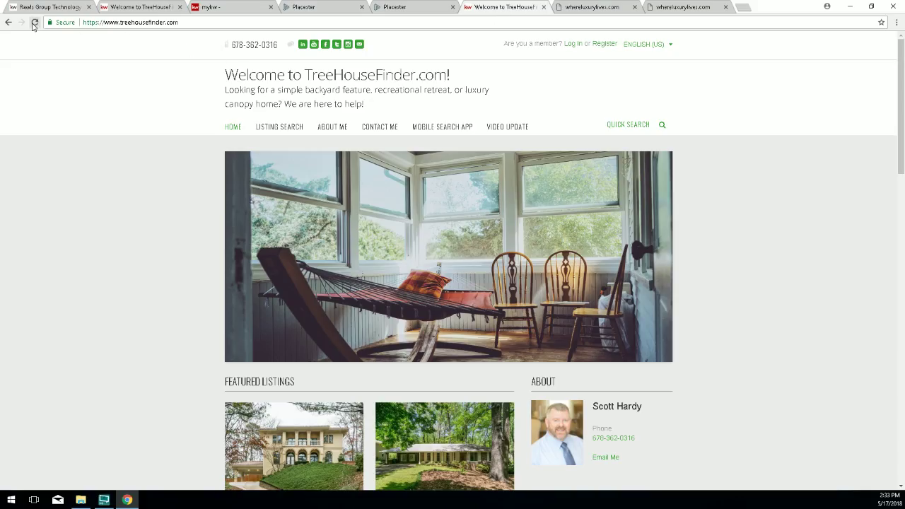
Reload the TreeHouseFinder homepage to view the grey Plymouth full-width banner theme.
click(33, 23)
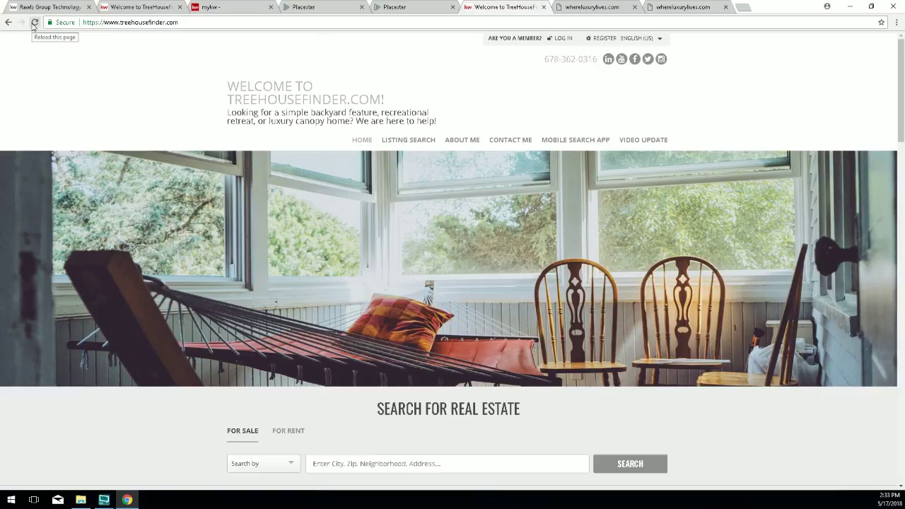
click(33, 23)
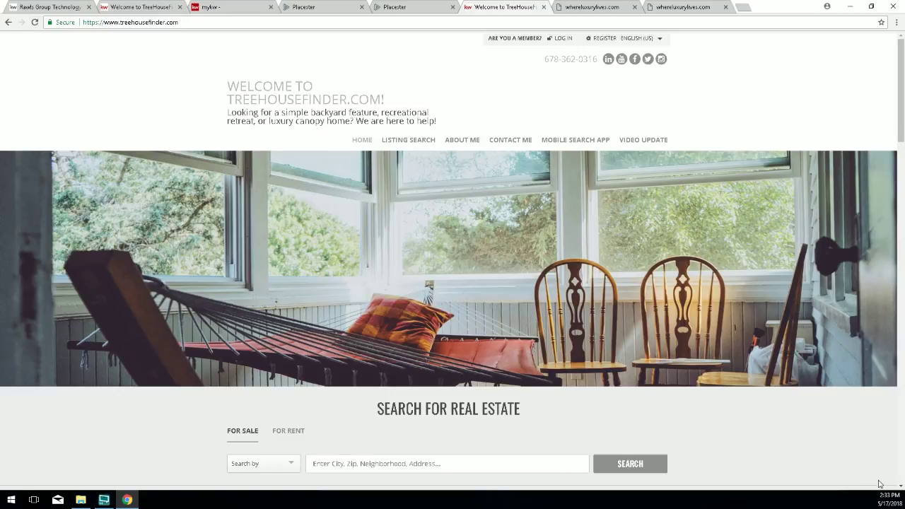
scroll(813, 481, down, 5)
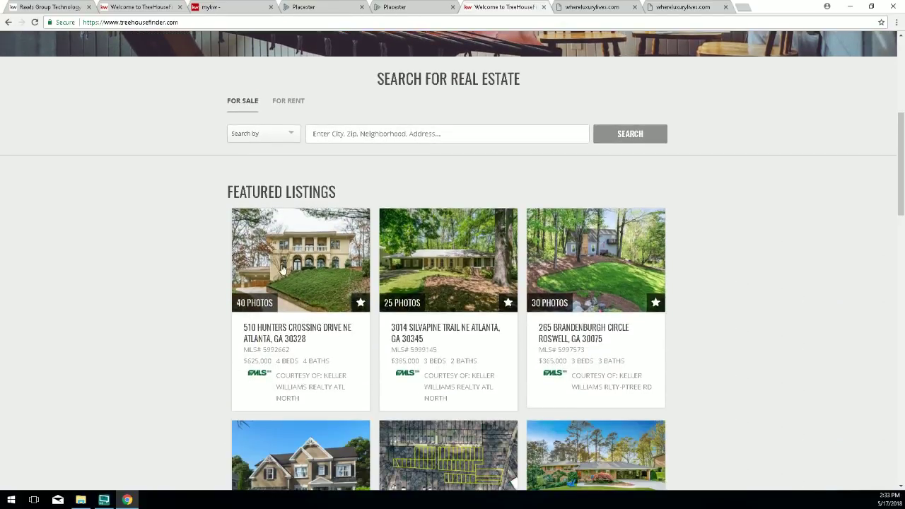
scroll(282, 270, down, 1)
drag(222, 144, 498, 409)
scroll(497, 396, up, 5)
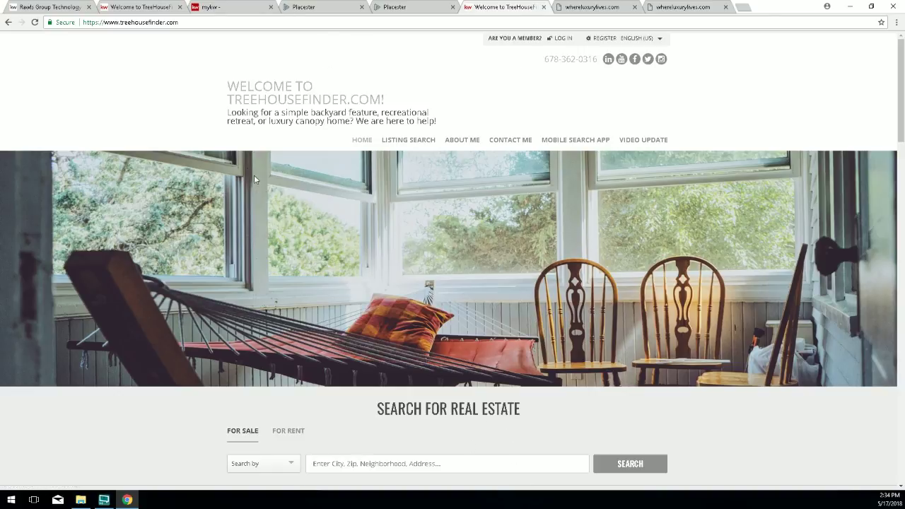
Point out the SEARCH FOR REAL ESTATE section, then close both whereluxurylives.com tabs.
drag(528, 408, 375, 400)
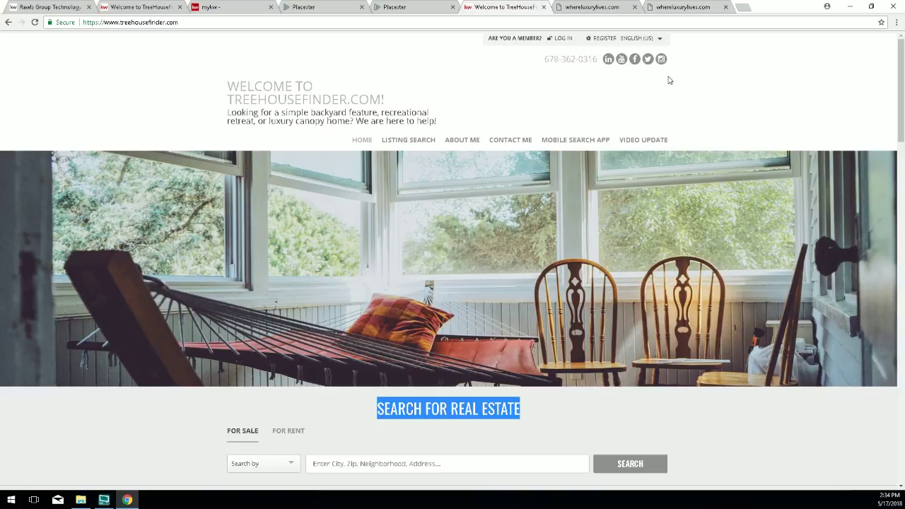
scroll(490, 259, down, 9)
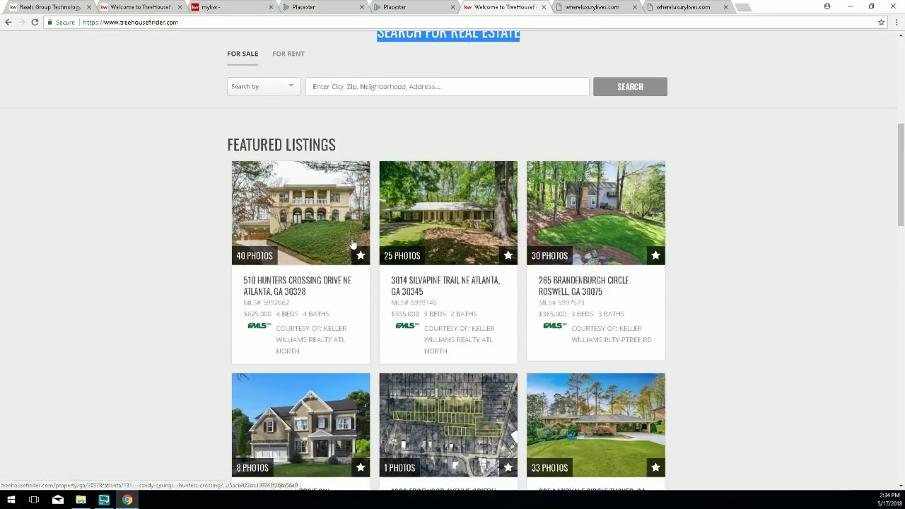
scroll(353, 243, down, 12)
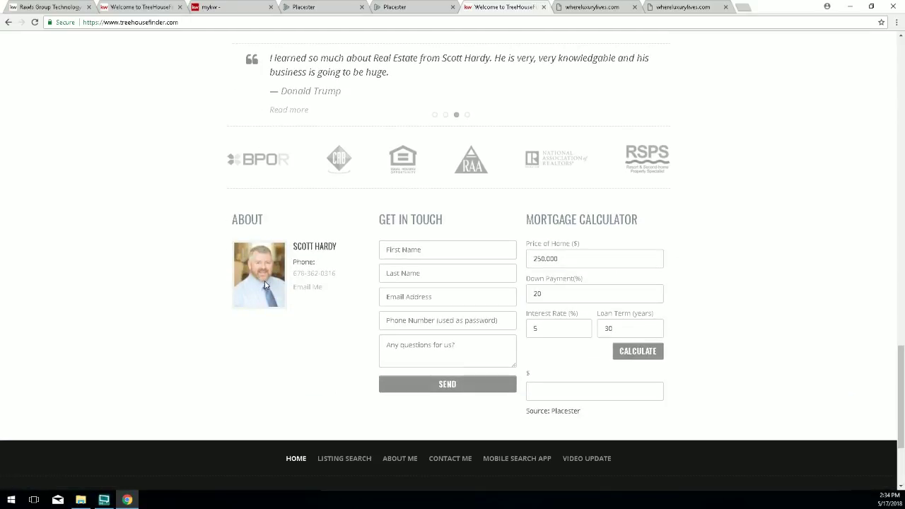
scroll(265, 285, up, 15)
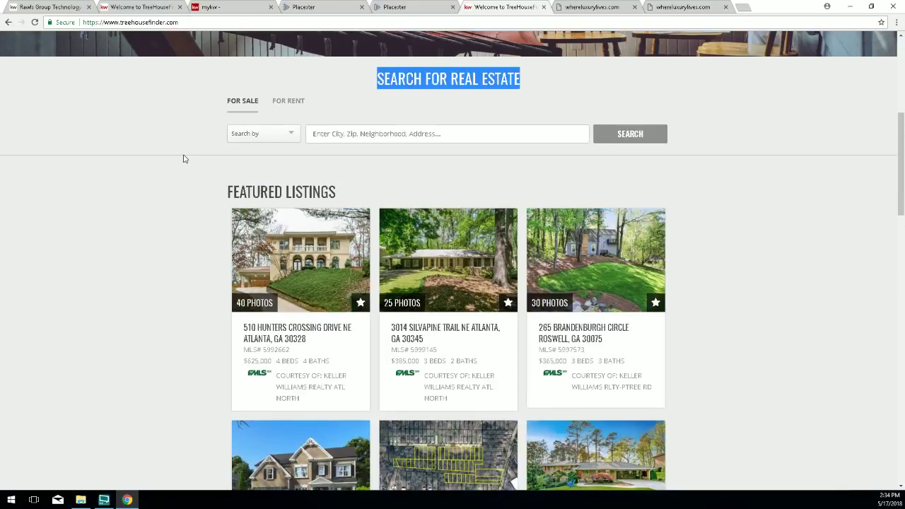
scroll(183, 158, up, 5)
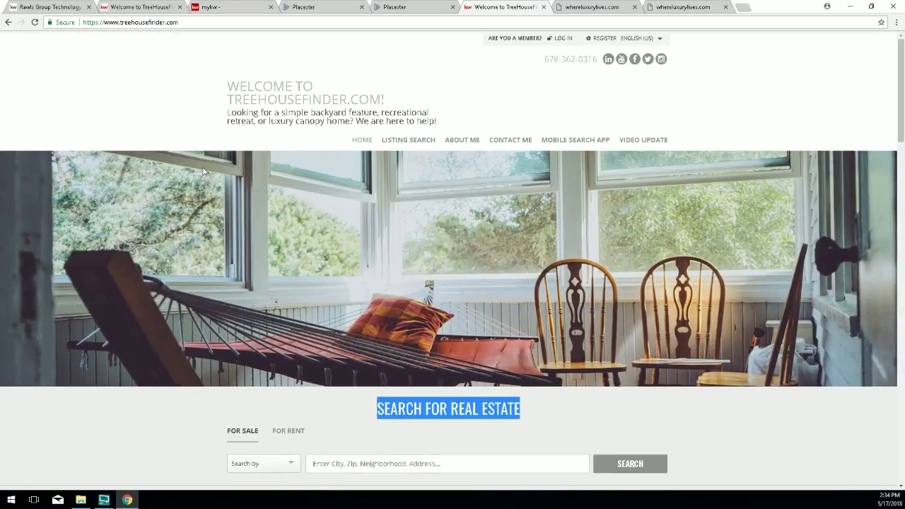
click(725, 8)
click(633, 7)
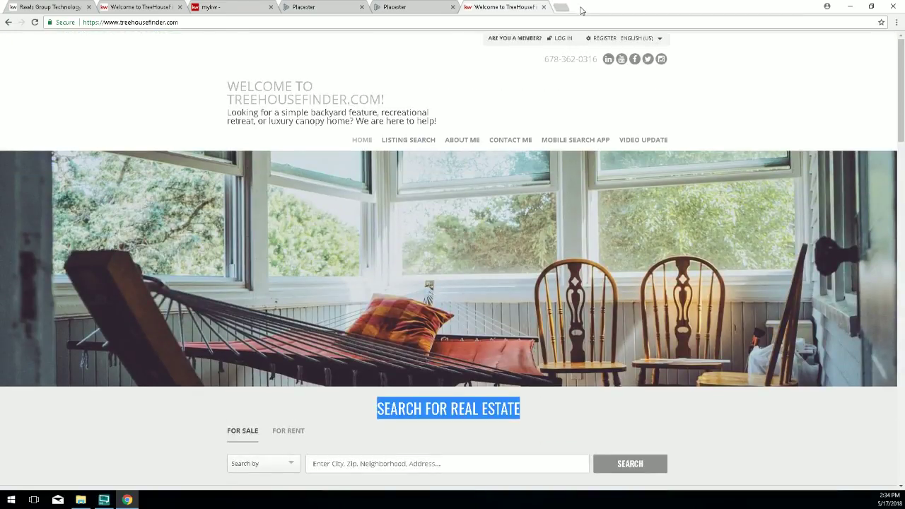
Open mysmyrnarealtor.com in a new tab and scroll through its Keller Williams homepage and slideshow.
click(561, 8)
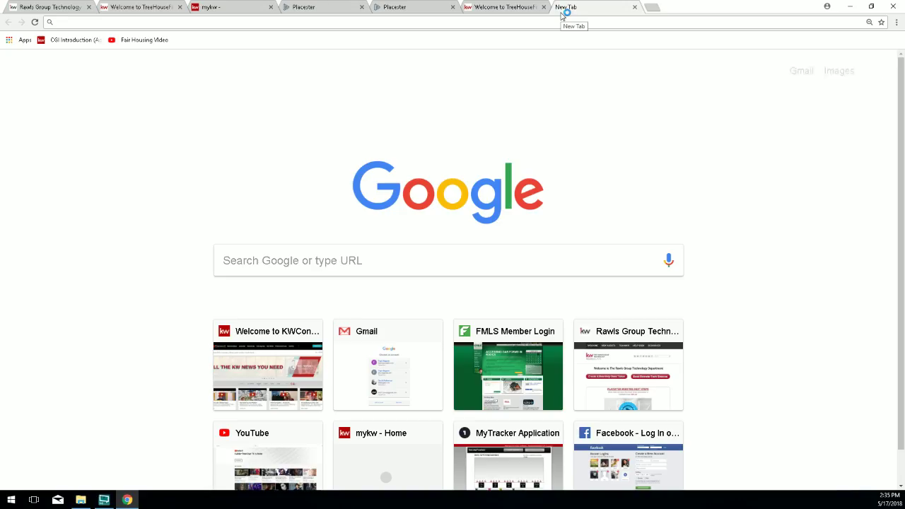
text(mysmyr)
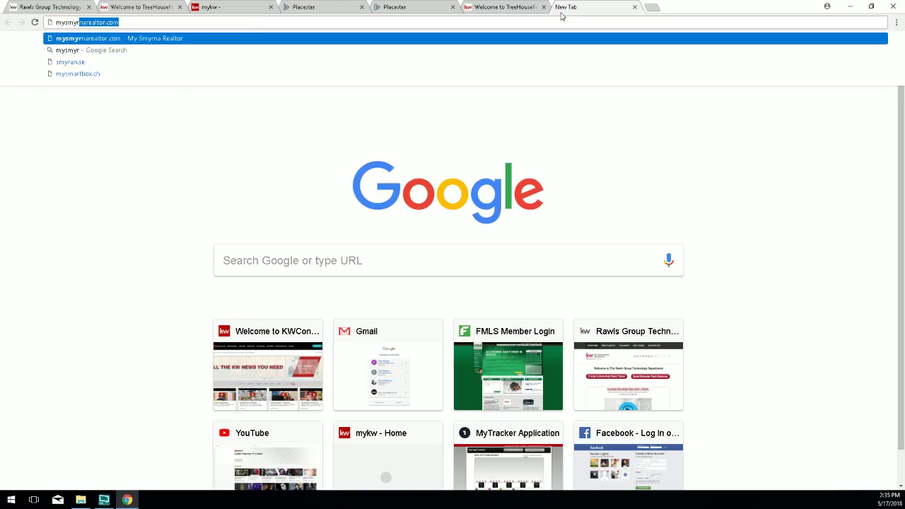
key(Return)
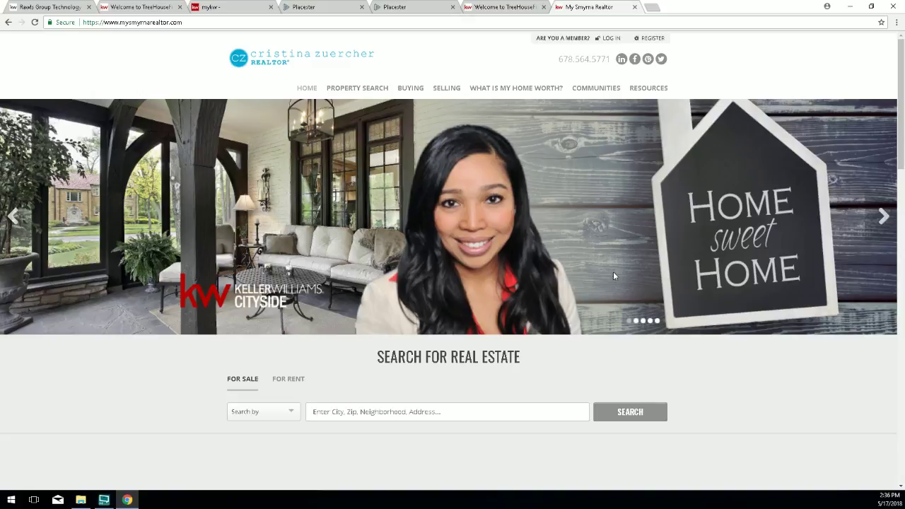
scroll(194, 436, down, 15)
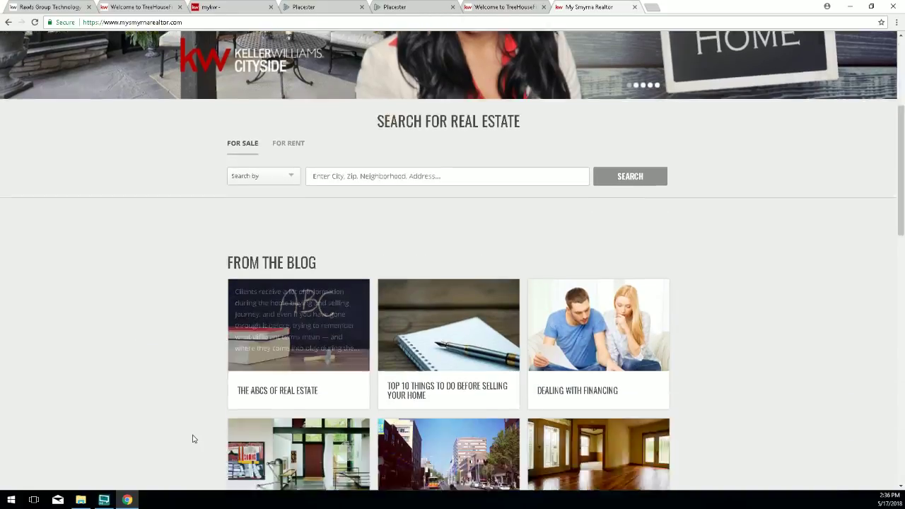
scroll(113, 442, down, 3)
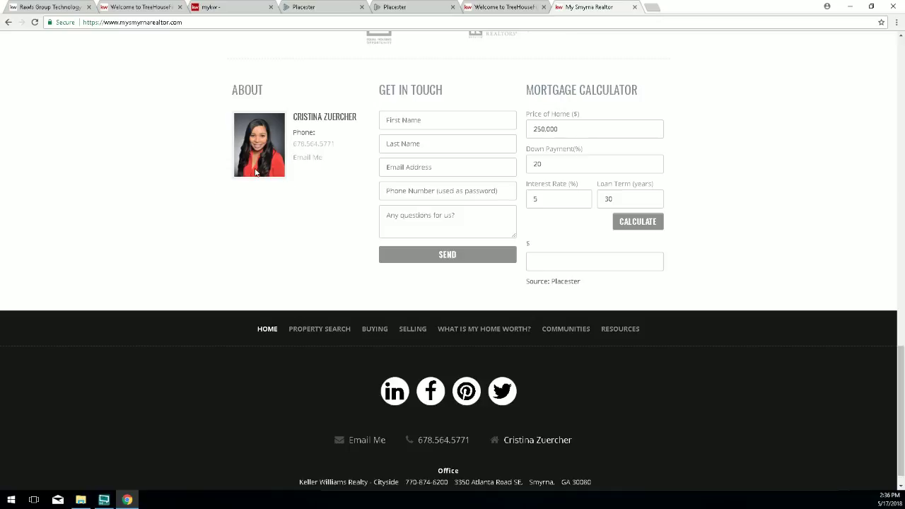
scroll(256, 172, up, 9)
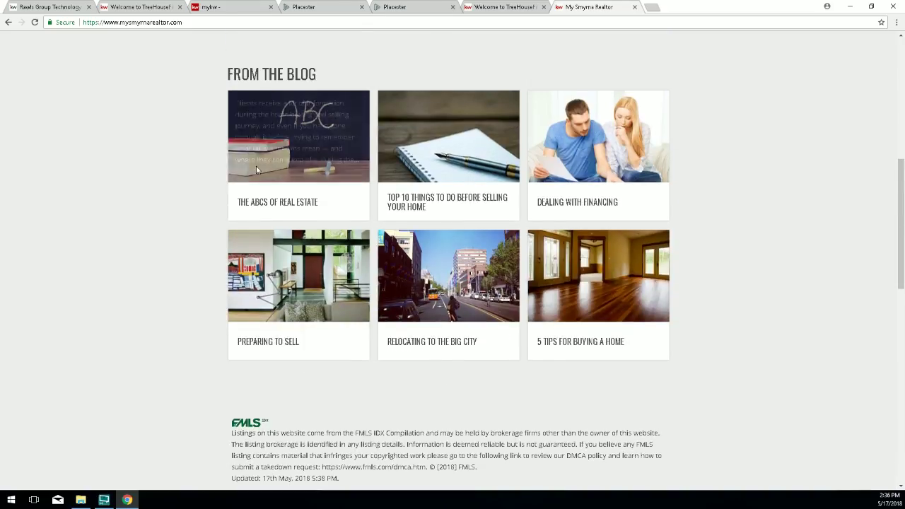
scroll(255, 166, up, 7)
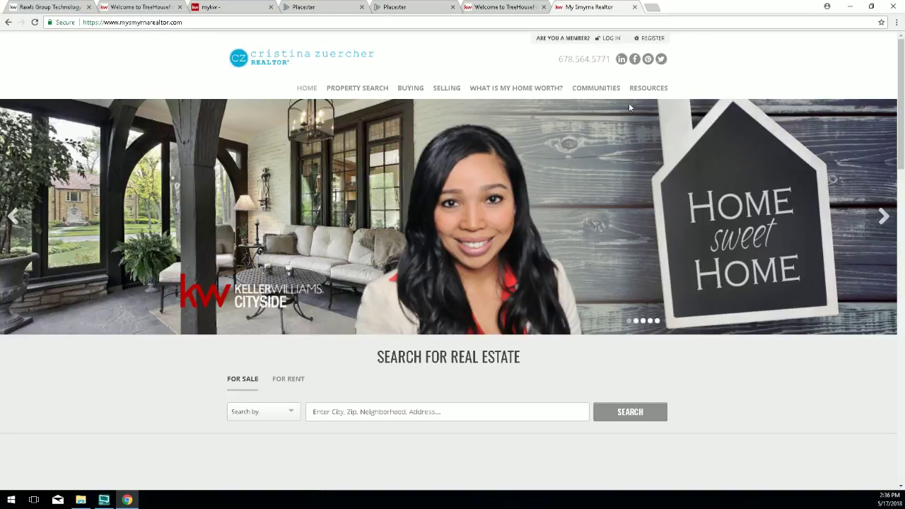
mouse_move(597, 97)
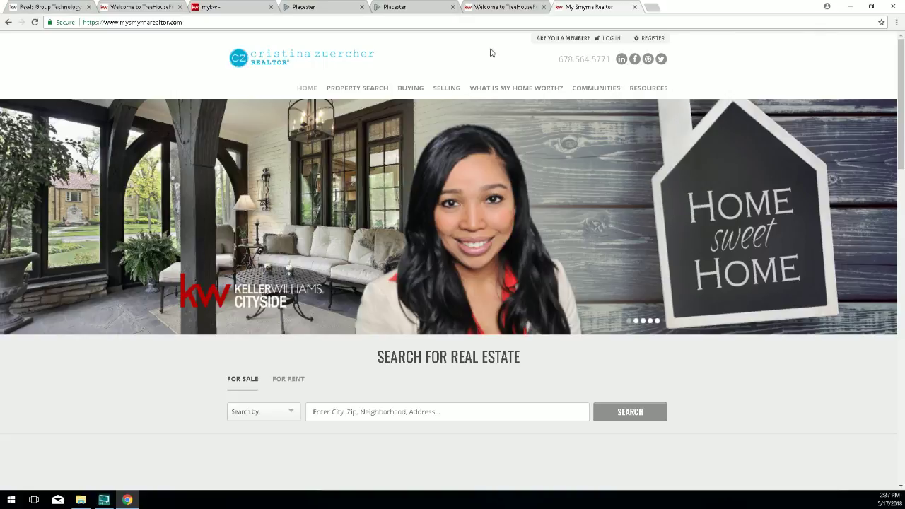
click(651, 7)
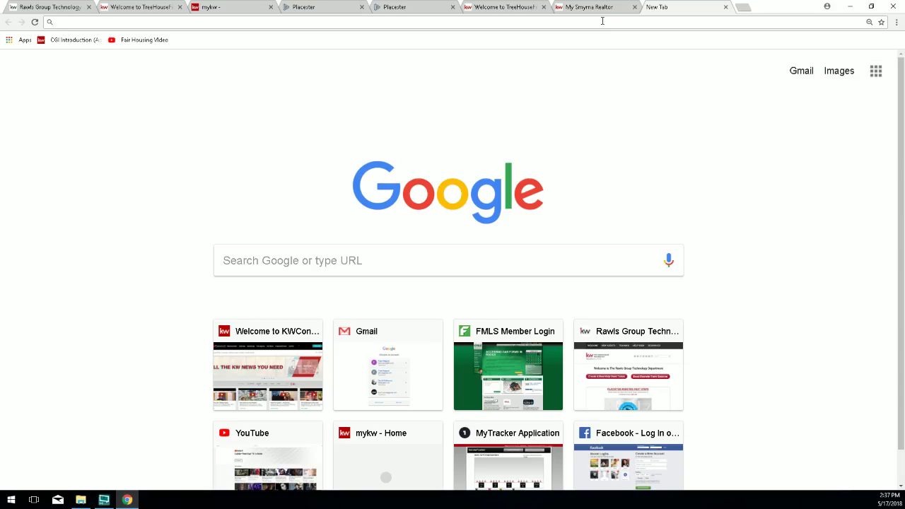
text(bunchrealestate.com)
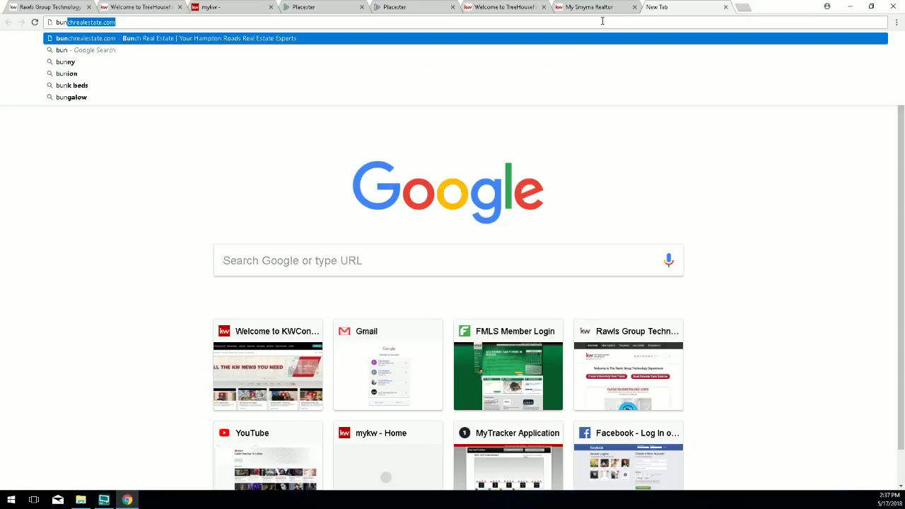
key(Return)
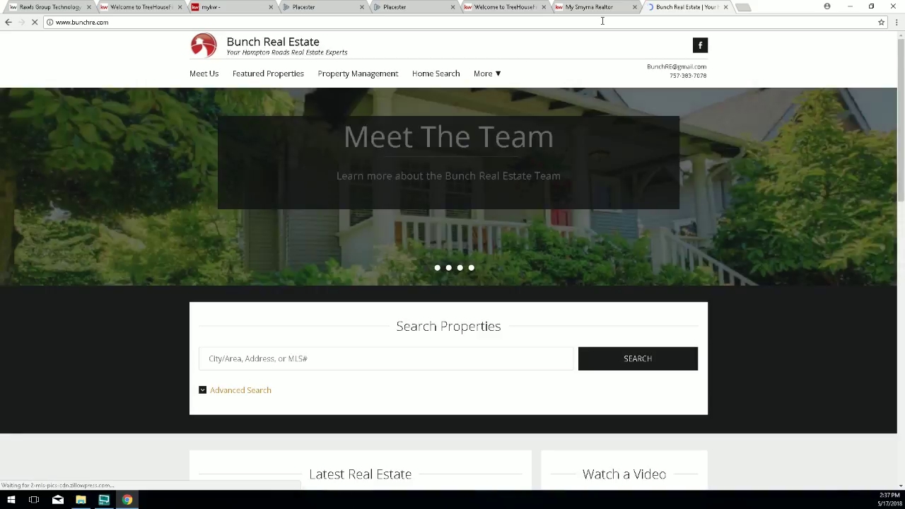
click(135, 22)
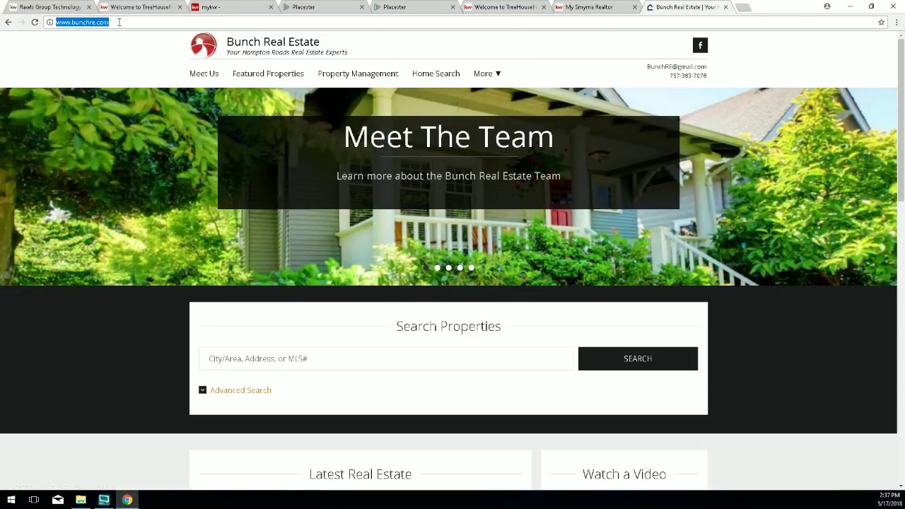
text(bunch)
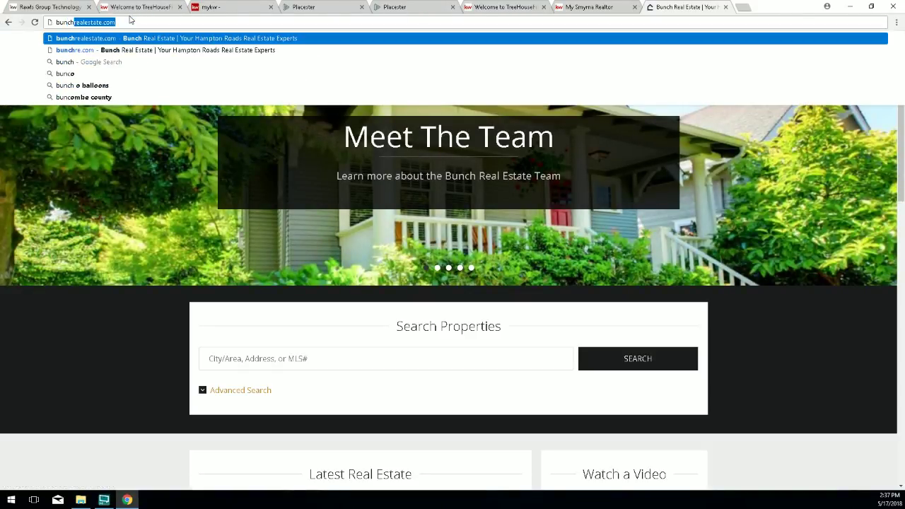
text(real)
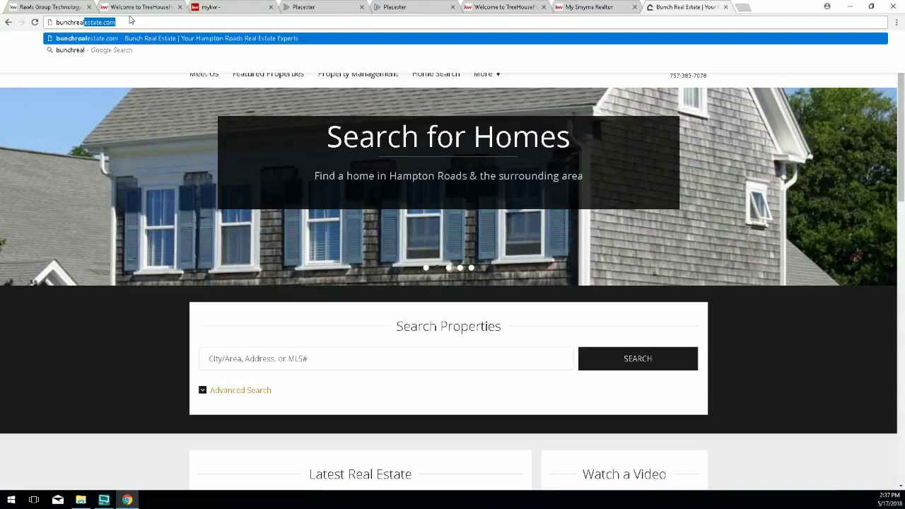
text(estategroup.com)
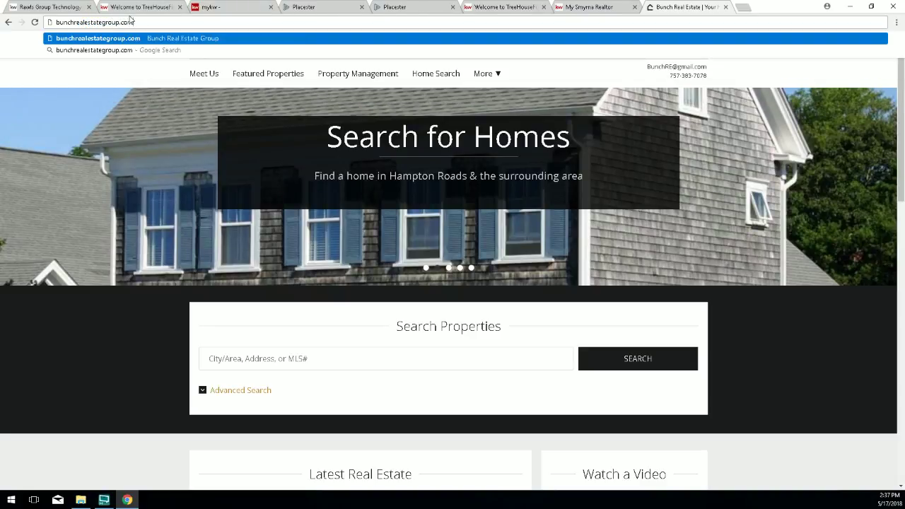
key(Return)
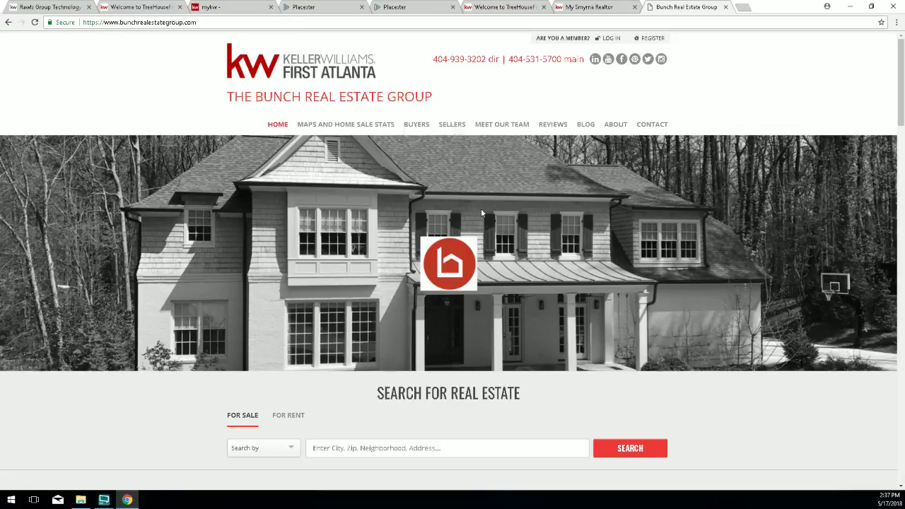
scroll(544, 284, down, 2)
scroll(545, 284, down, 5)
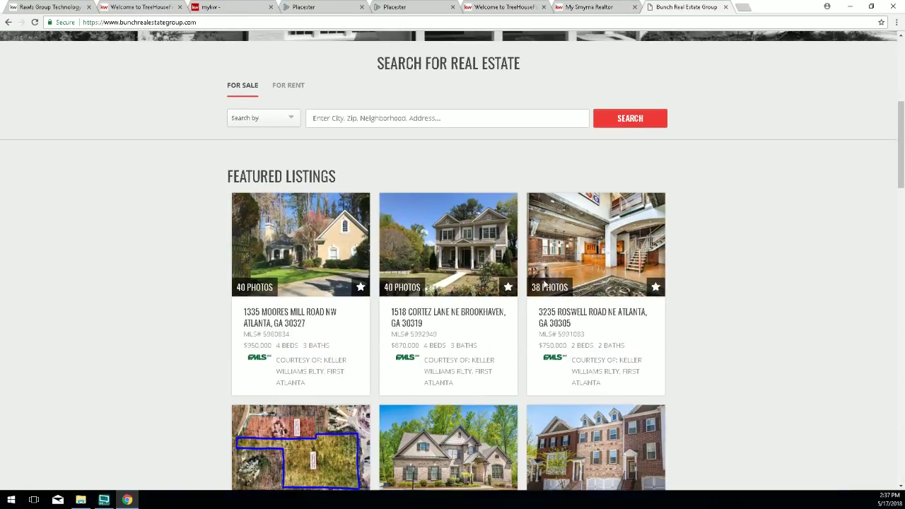
scroll(544, 284, down, 5)
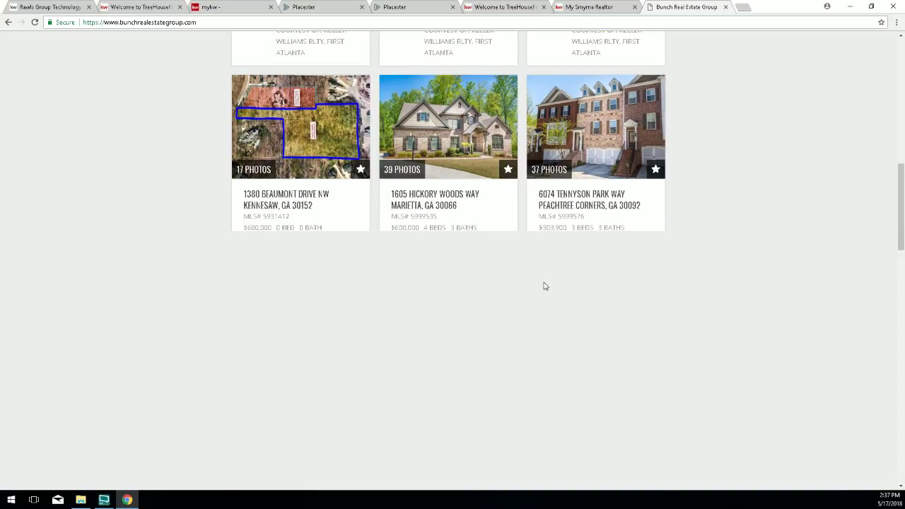
scroll(545, 291, down, 4)
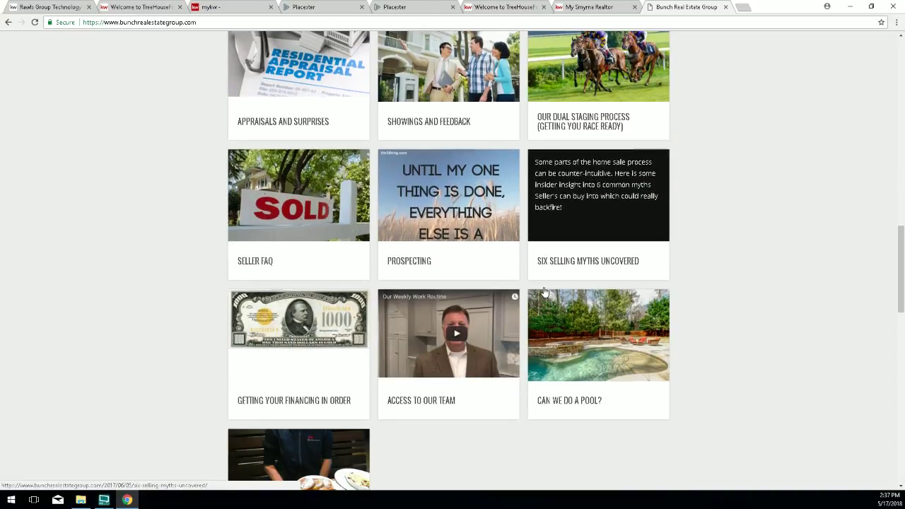
scroll(545, 291, down, 3)
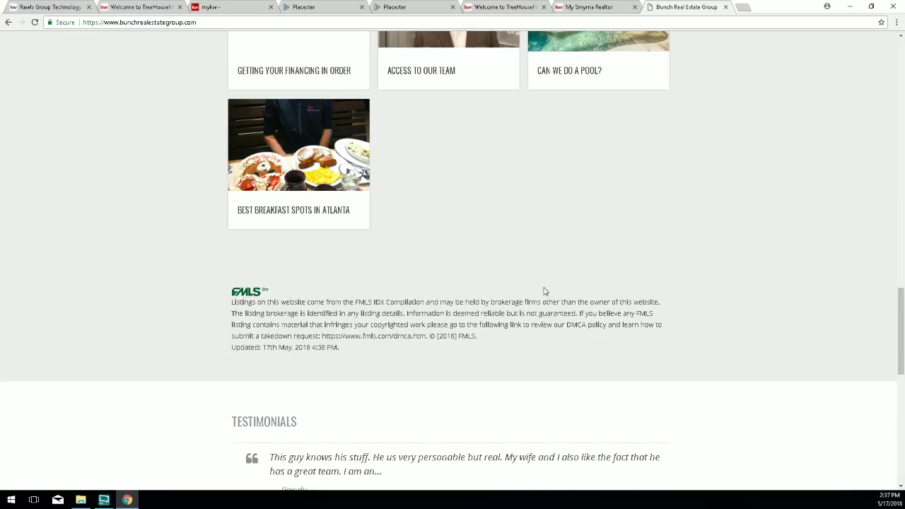
scroll(545, 290, down, 3)
scroll(544, 291, up, 8)
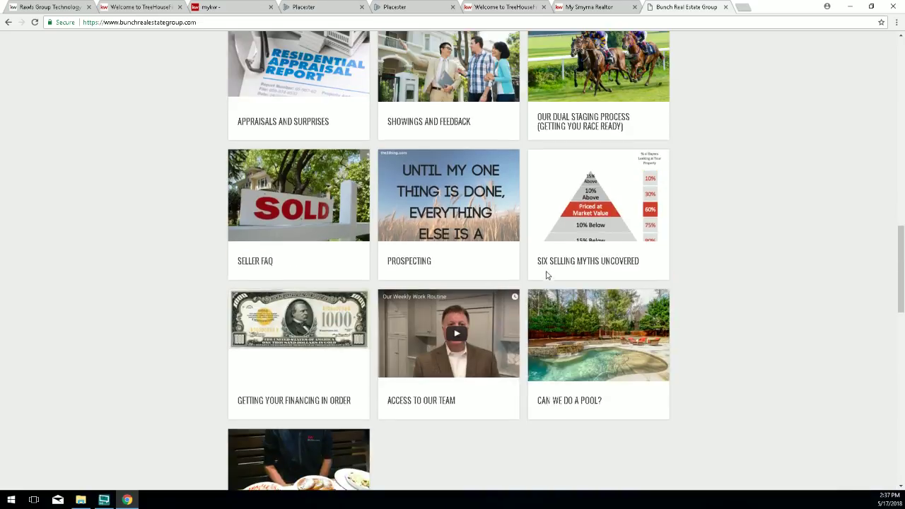
scroll(546, 275, up, 7)
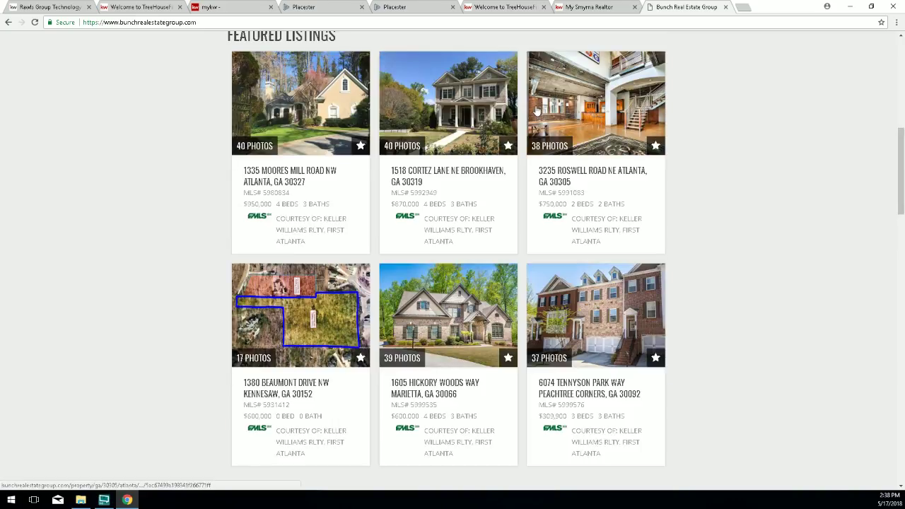
Open Theme Selection, preview another design, then return to Madison and note its page header step.
click(398, 9)
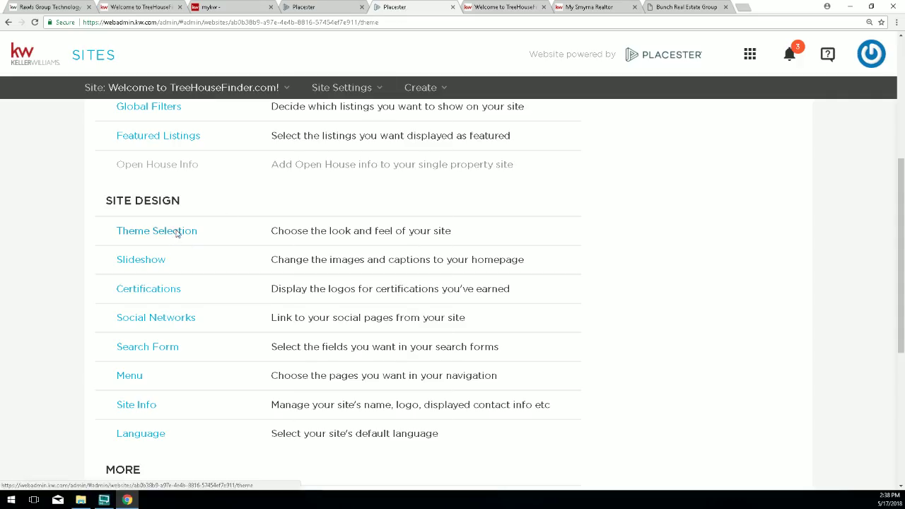
click(177, 232)
scroll(483, 308, down, 2)
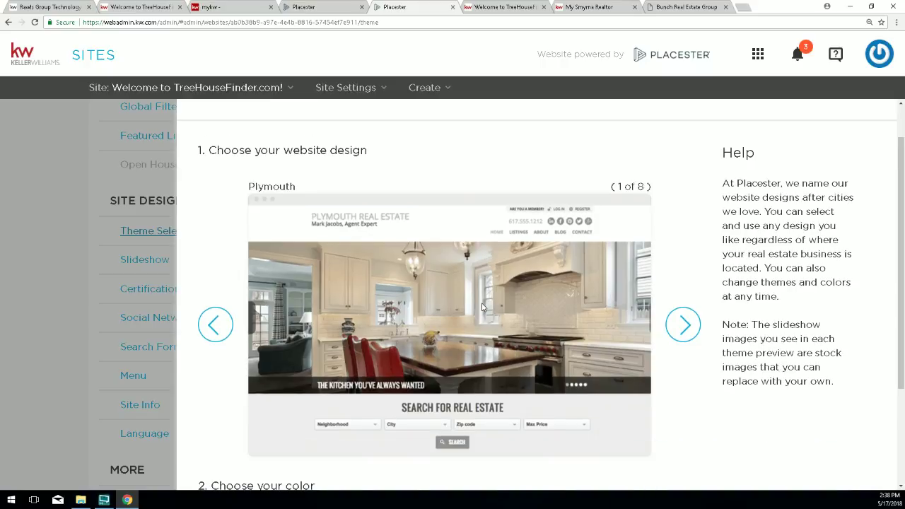
scroll(483, 307, down, 1)
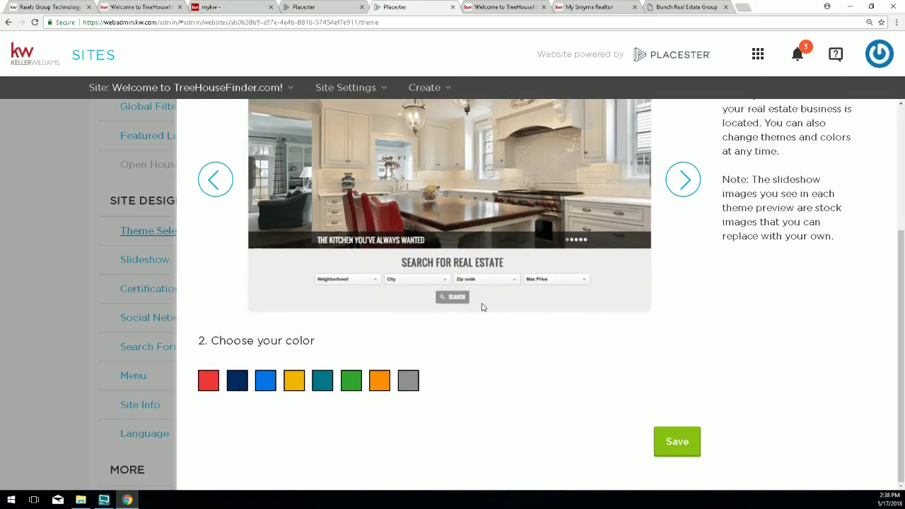
click(205, 182)
scroll(276, 282, up, 2)
click(217, 274)
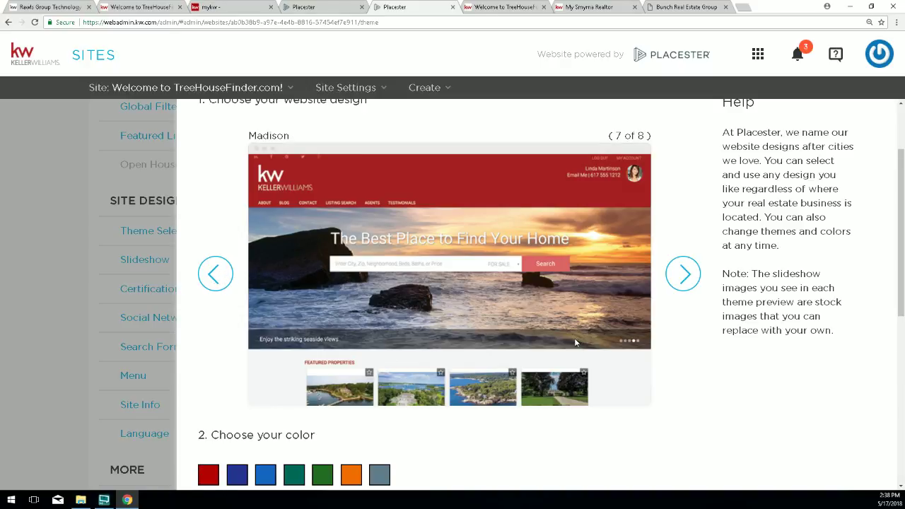
scroll(600, 354, down, 3)
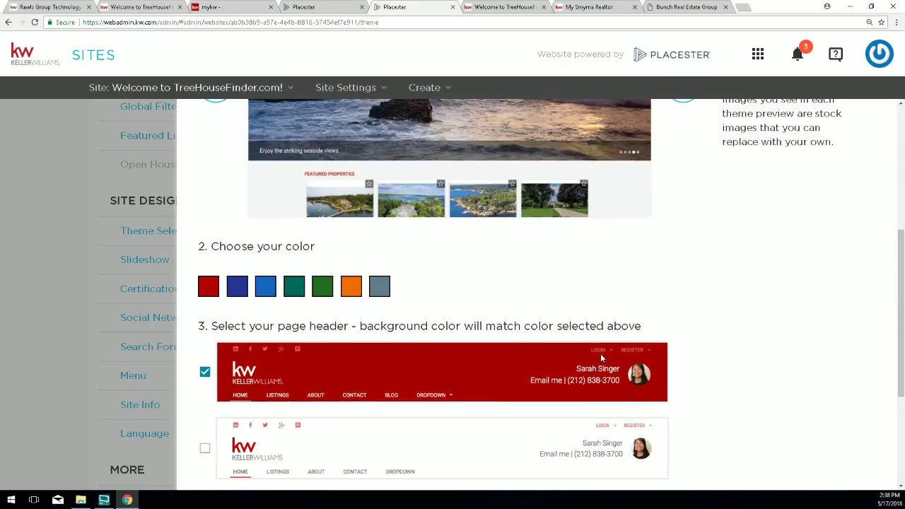
scroll(602, 358, down, 2)
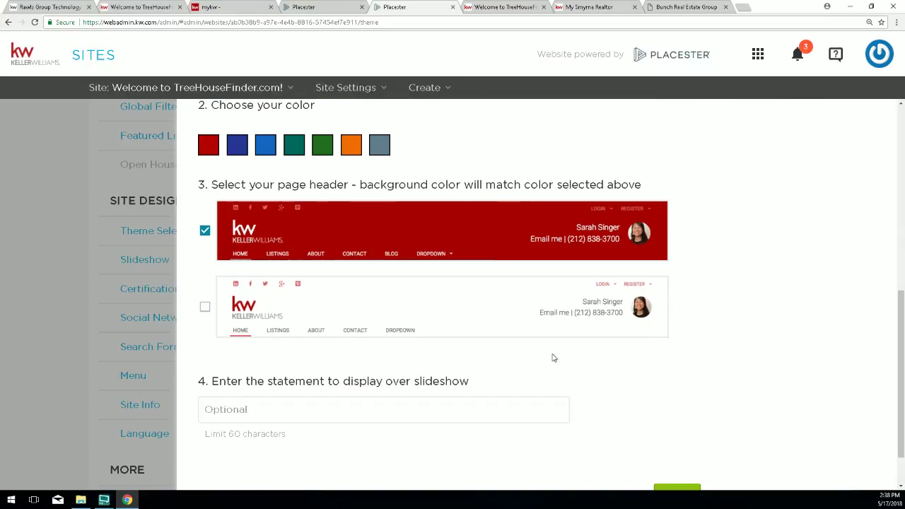
drag(197, 185, 226, 184)
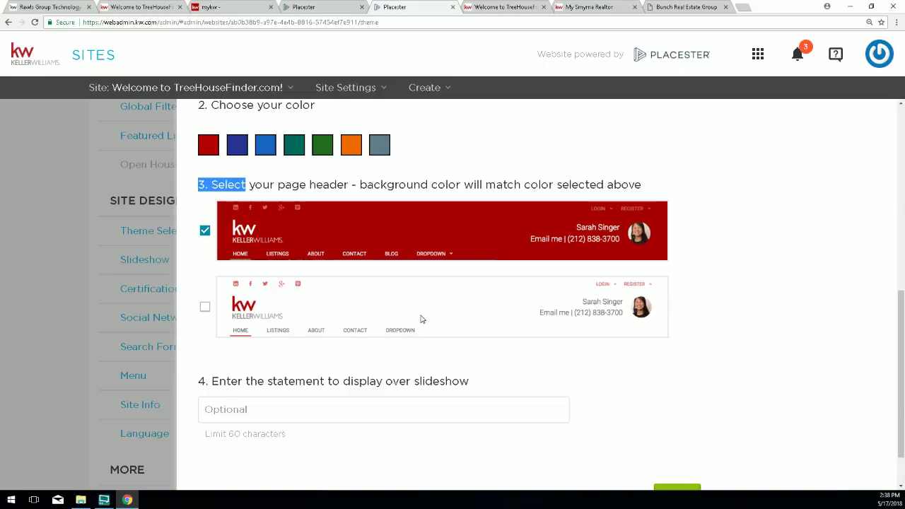
scroll(421, 318, up, 1)
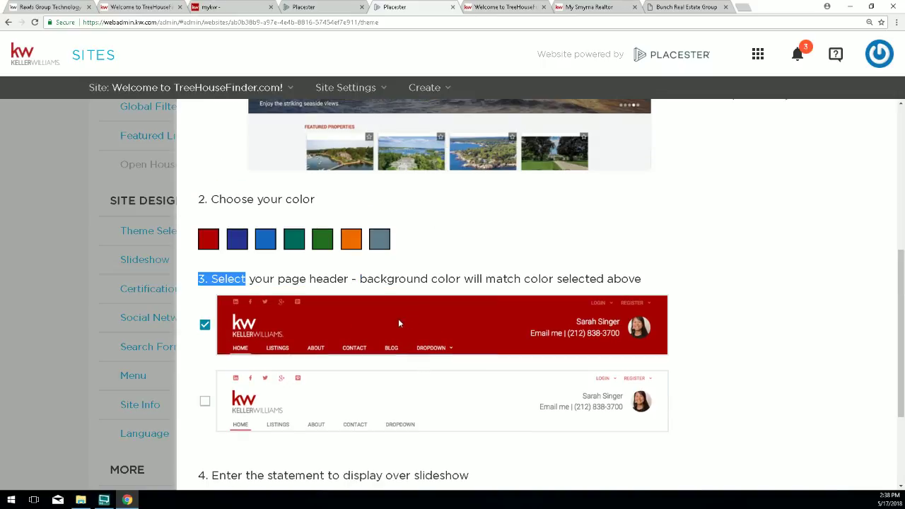
scroll(464, 309, up, 2)
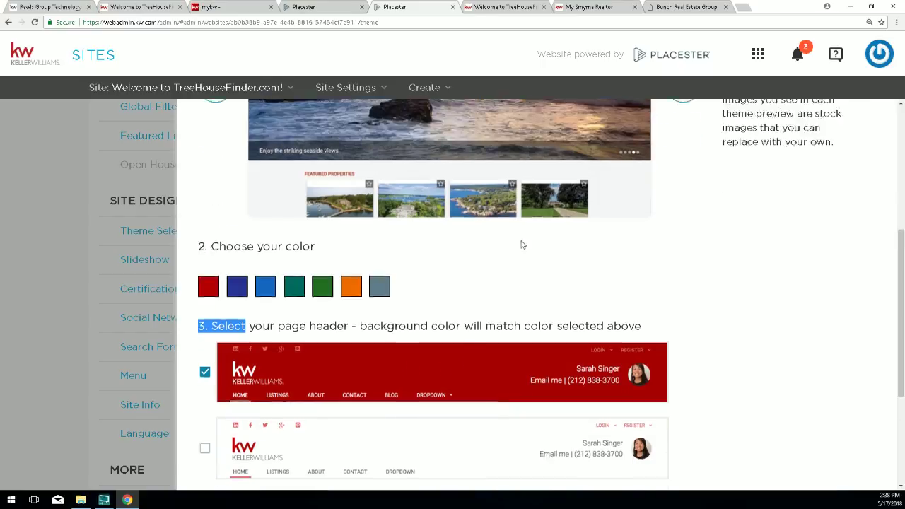
Browse forward through Fremont and Franklin, then step back around to Madison (7 of 8).
click(683, 226)
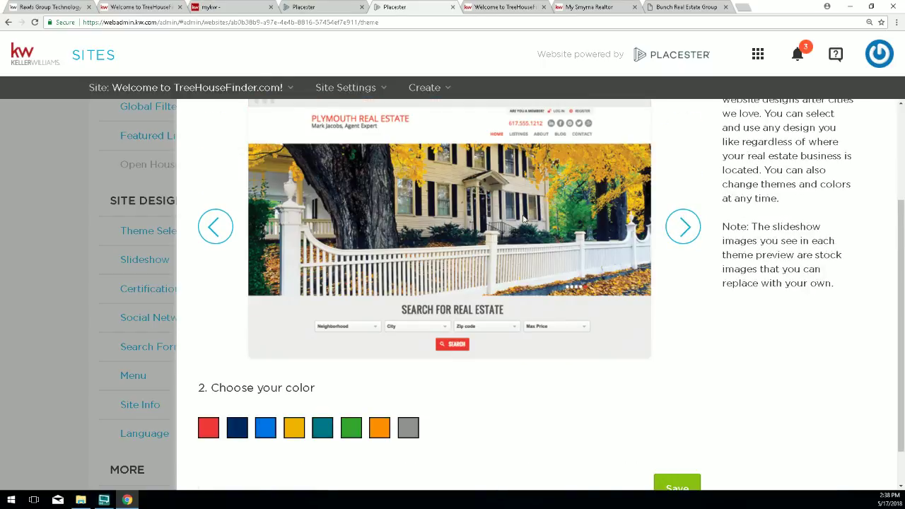
scroll(526, 220, up, 1)
click(683, 315)
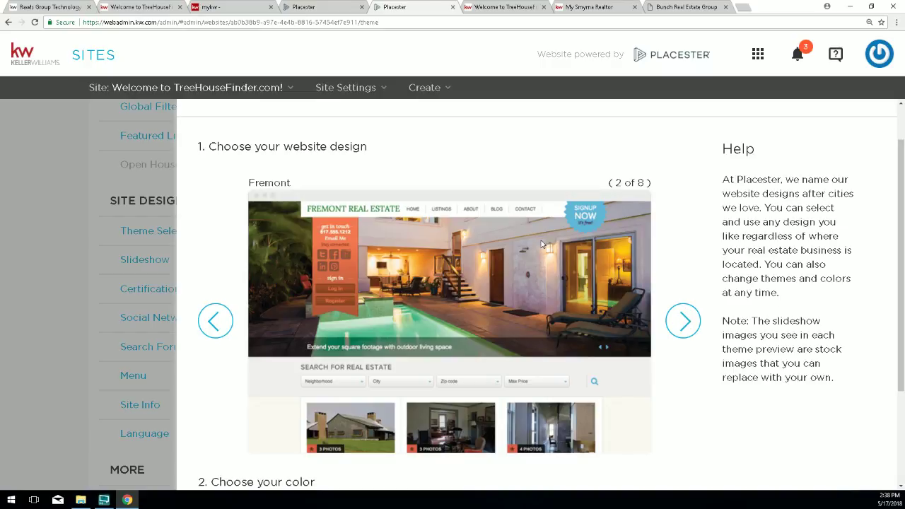
click(686, 323)
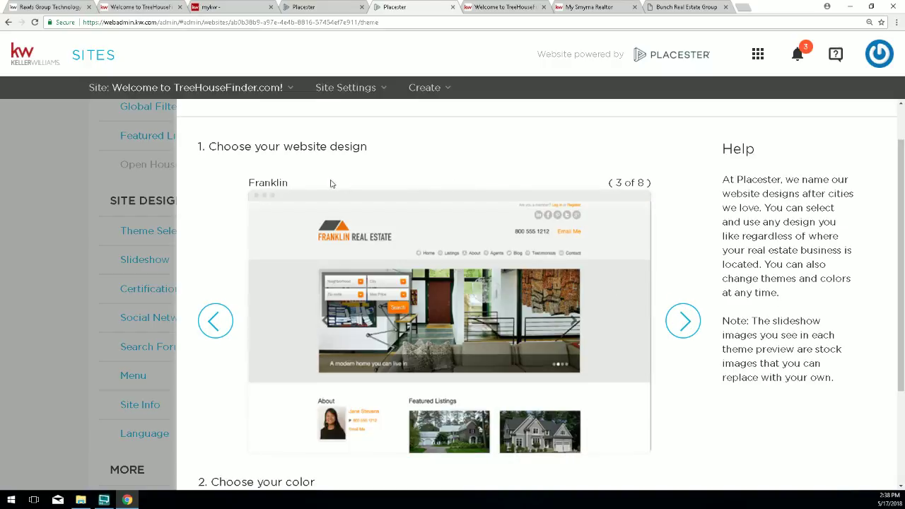
click(212, 324)
click(213, 325)
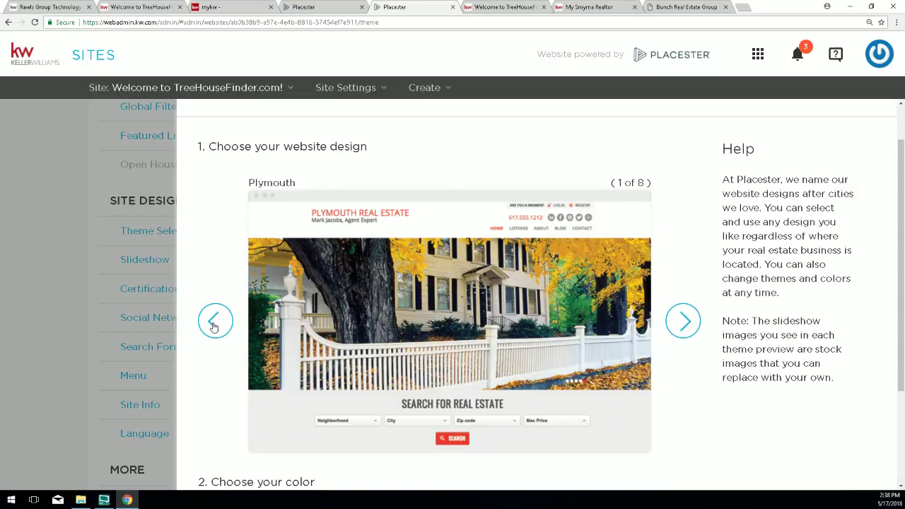
click(215, 326)
click(214, 326)
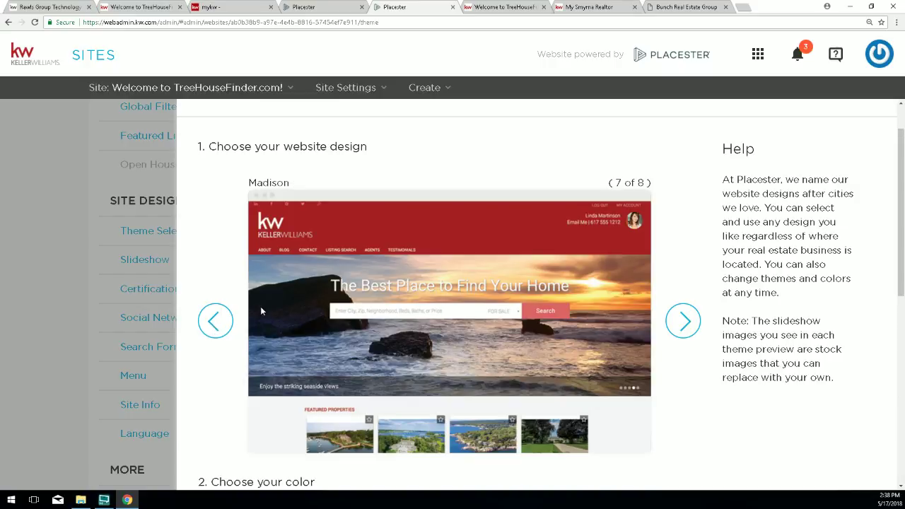
scroll(426, 239, down, 1)
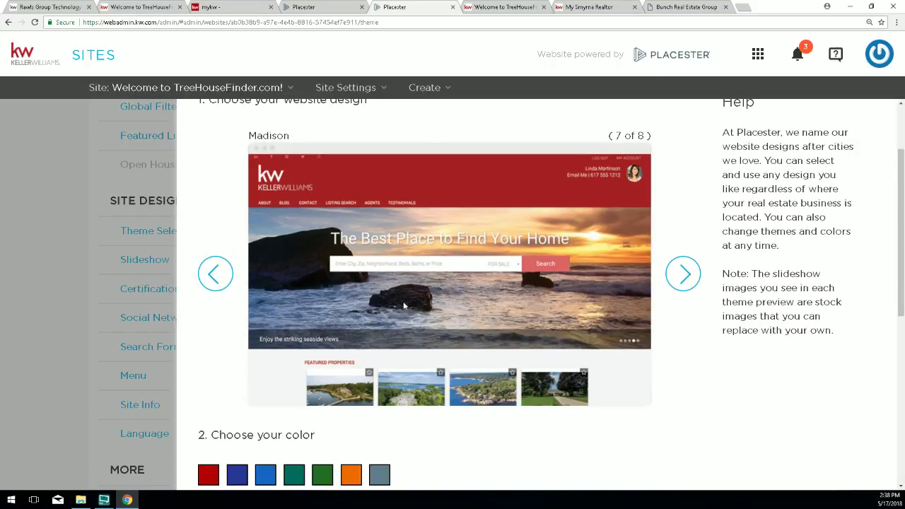
scroll(402, 308, down, 1)
scroll(401, 312, down, 1)
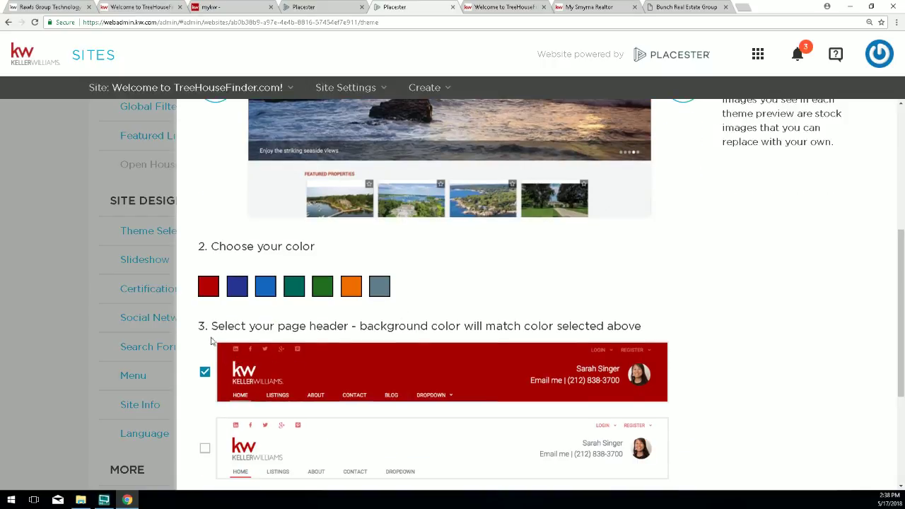
Point out Madison's page header and slideshow statement steps and their instructions.
double_click(200, 325)
scroll(217, 351, down, 2)
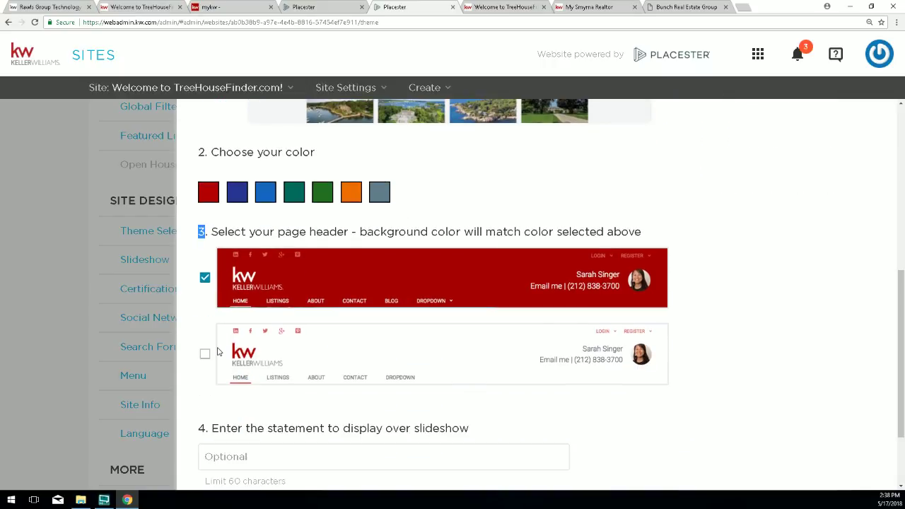
scroll(218, 351, down, 1)
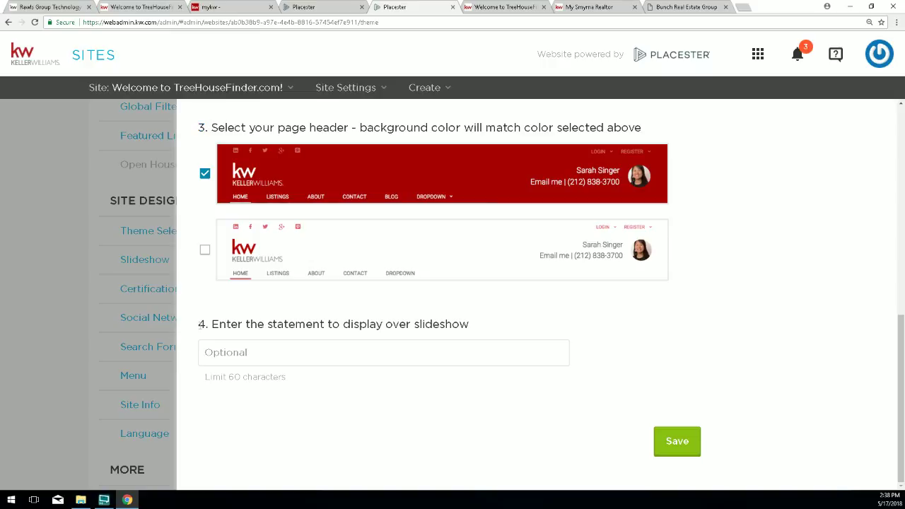
double_click(202, 324)
drag(207, 324, 212, 325)
drag(470, 325, 219, 326)
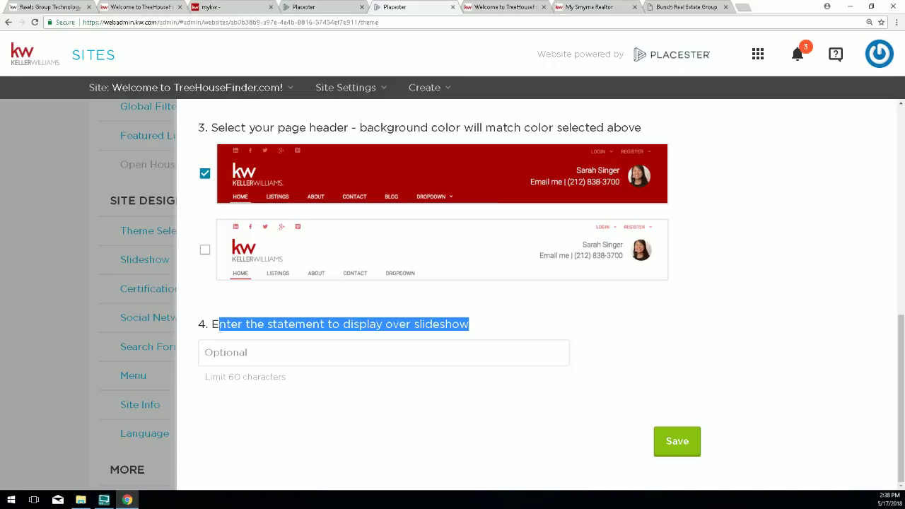
Enter a call-to-action with the agent's name and phone number as the slideshow statement and save.
click(239, 354)
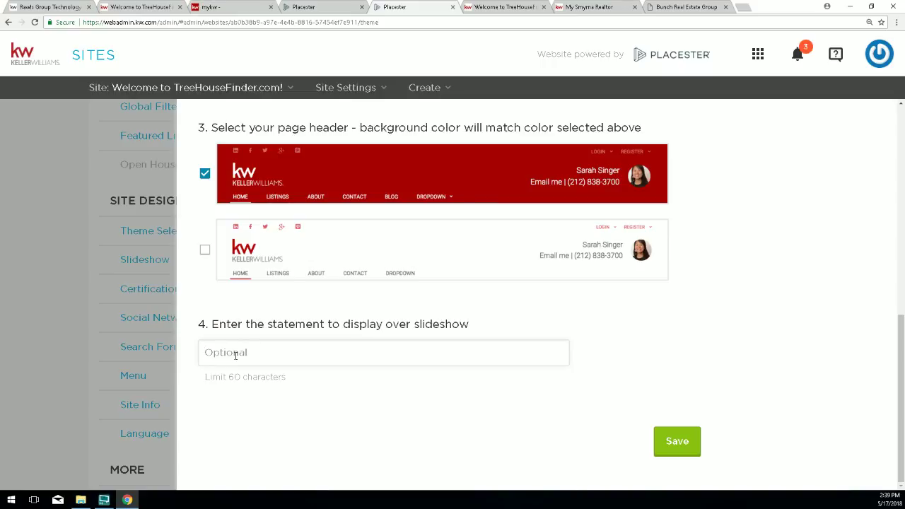
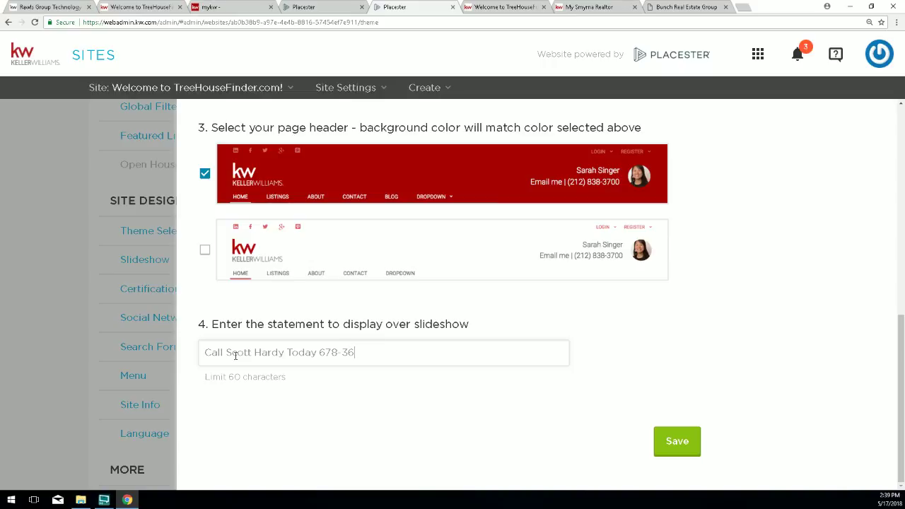
click(677, 445)
Reload the live TreeHouseFinder site, check the new banner statement, then go back to the admin tab.
click(488, 8)
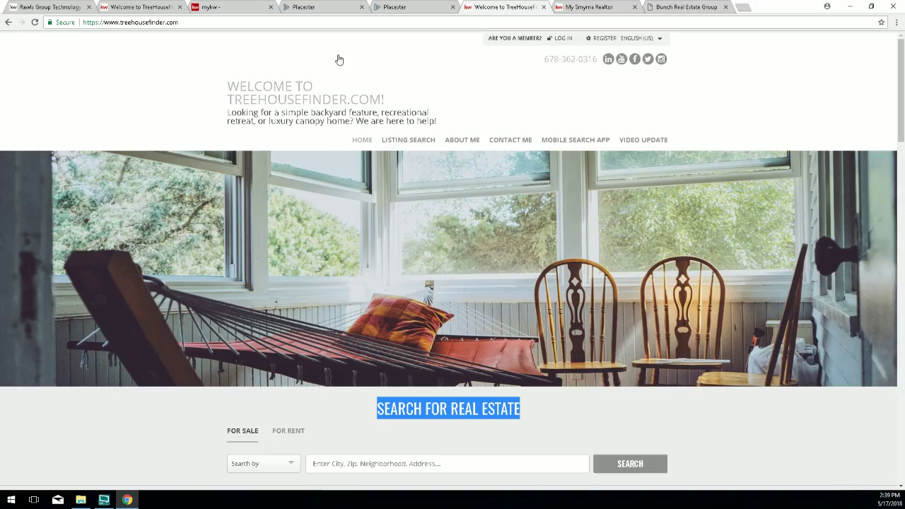
click(34, 23)
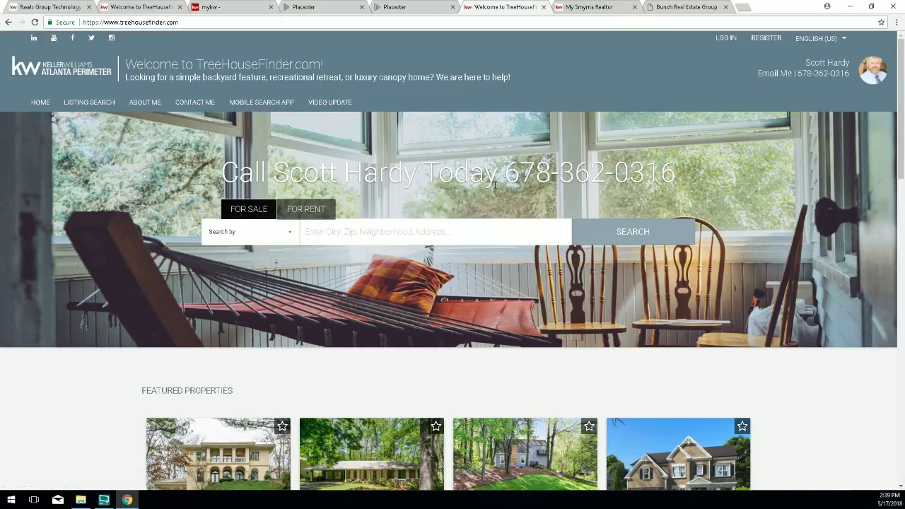
mouse_move(677, 173)
mouse_down()
mouse_move(221, 174)
mouse_move(685, 173)
mouse_up()
drag(683, 176, 219, 198)
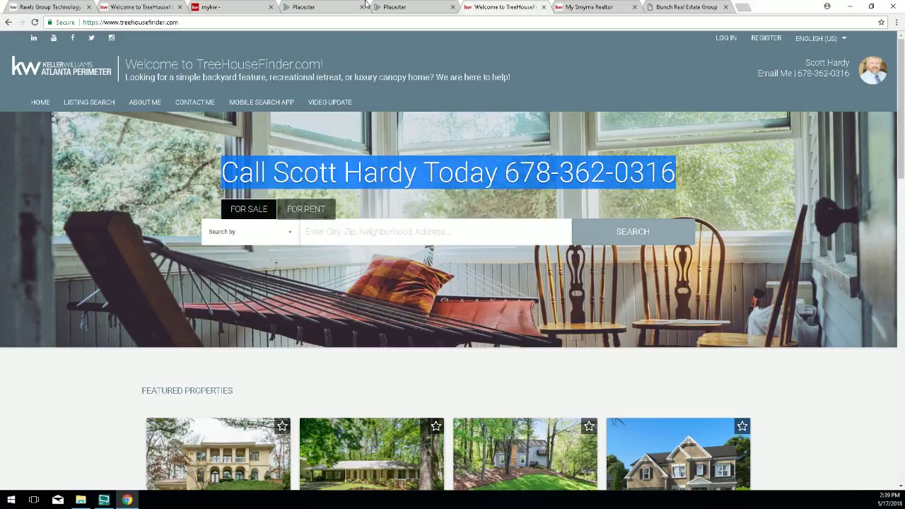
click(398, 8)
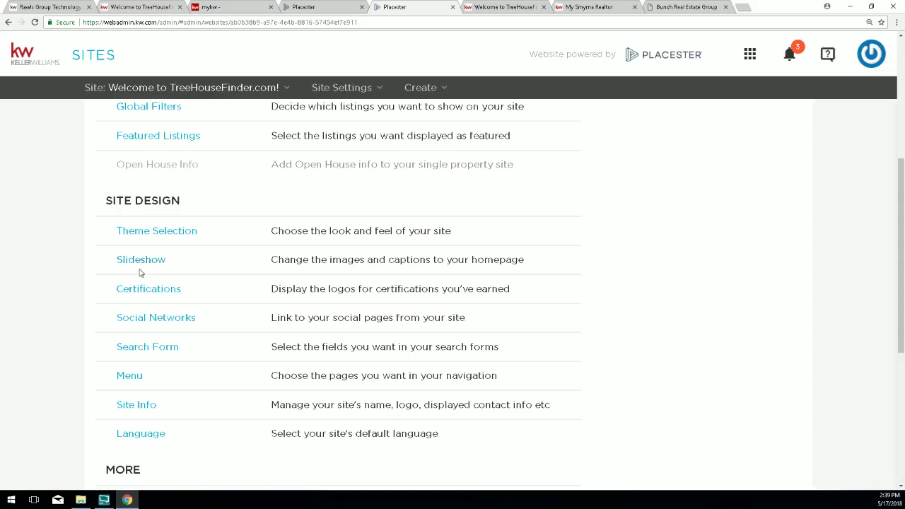
Open Theme Selection and scroll down to the header and statement options.
click(142, 234)
scroll(322, 314, down, 3)
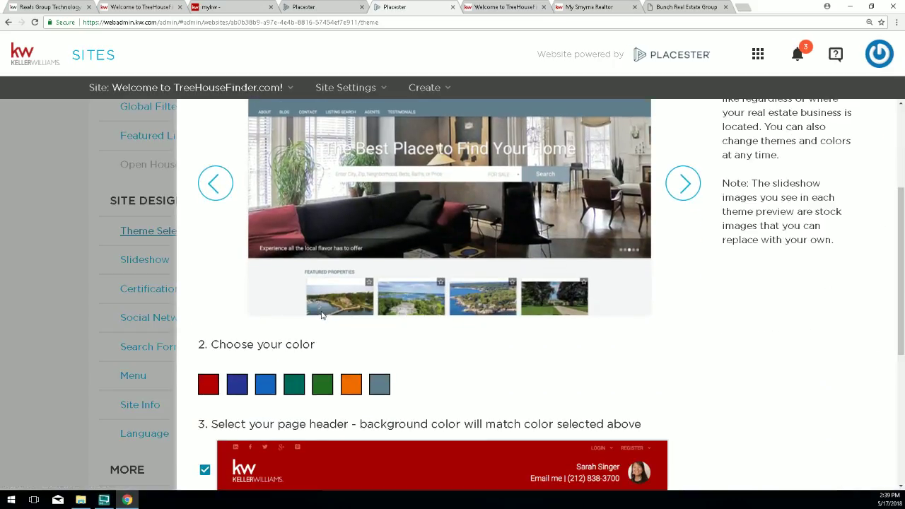
scroll(298, 384, down, 4)
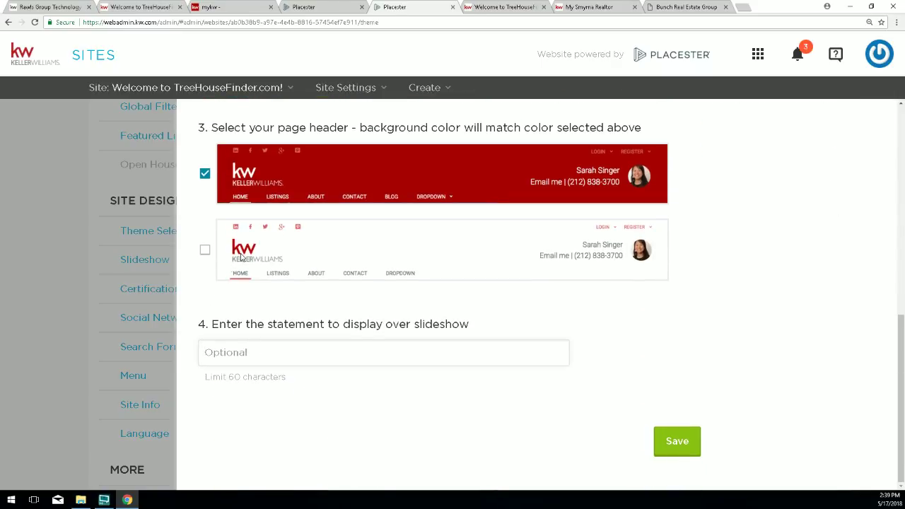
click(508, 11)
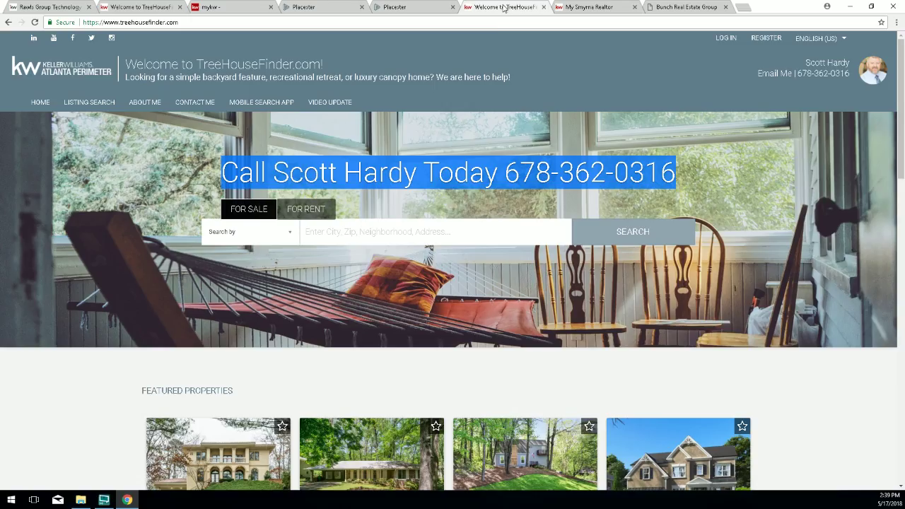
click(405, 8)
Save the theme settings and reload the live site to see the red Madison header.
click(217, 346)
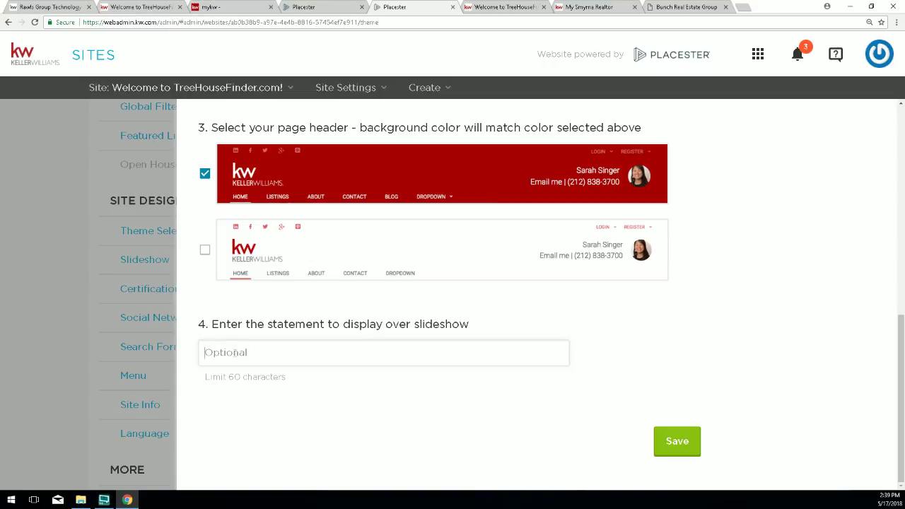
click(677, 446)
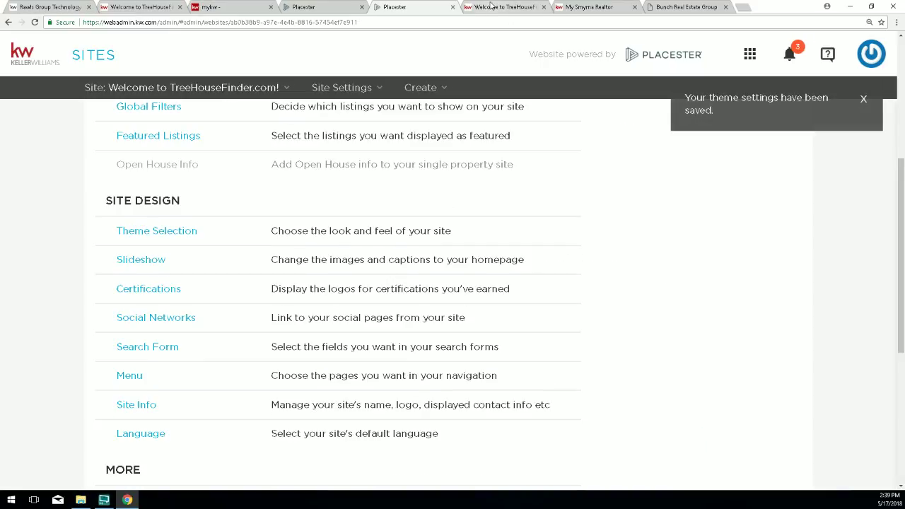
click(492, 6)
click(34, 22)
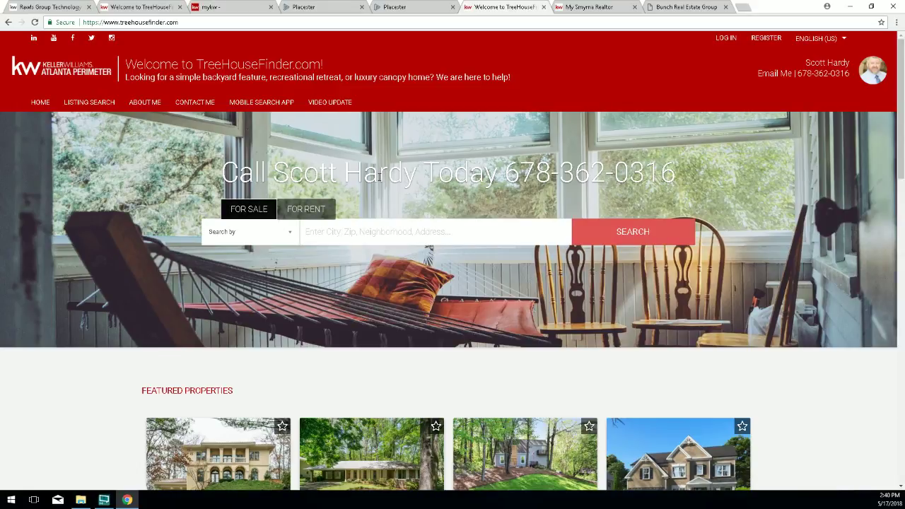
Empty the slideshow statement field in Theme Selection and save the settings.
click(403, 9)
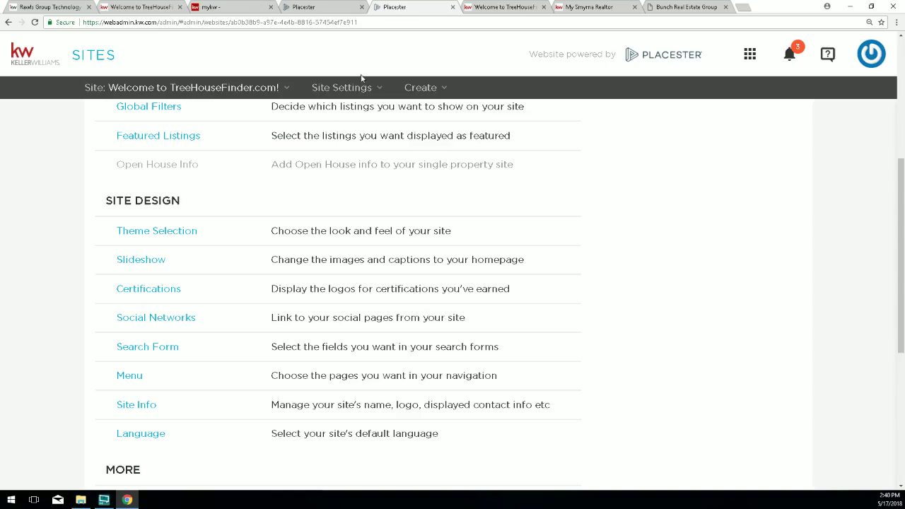
click(145, 236)
scroll(446, 375, down, 5)
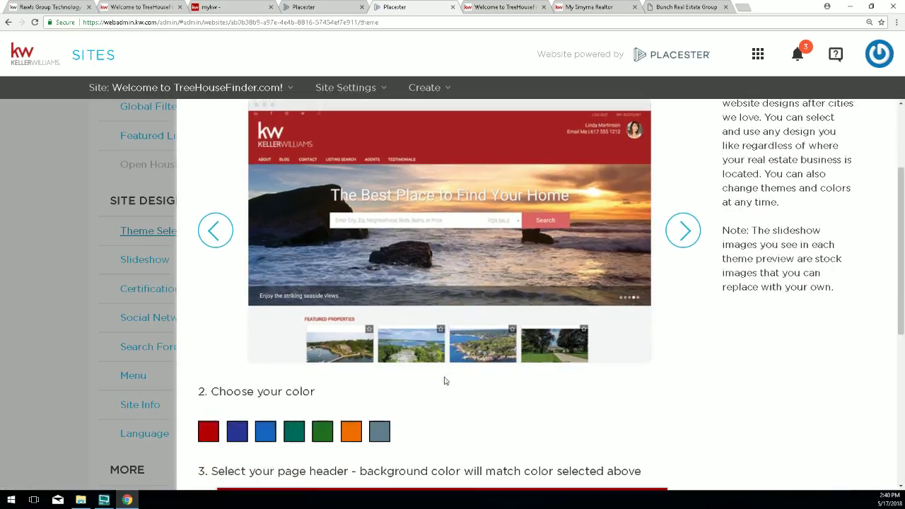
scroll(347, 418, down, 2)
click(222, 466)
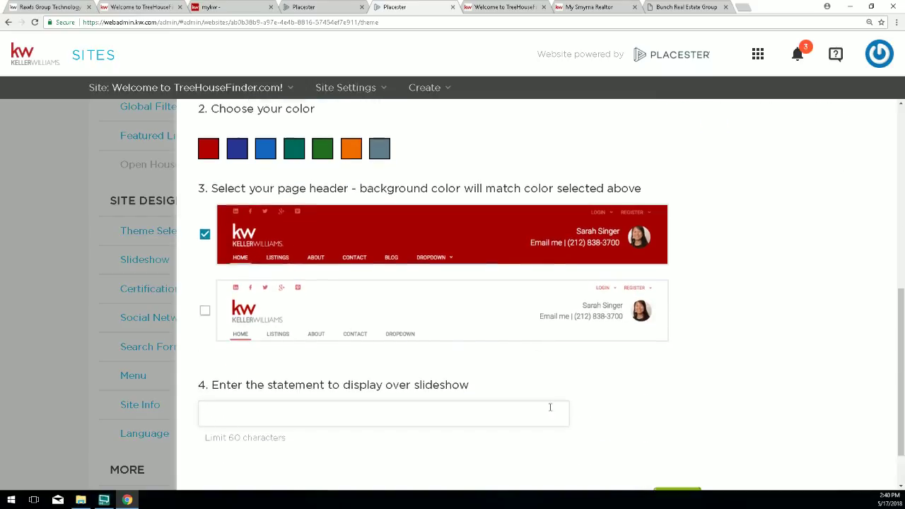
scroll(549, 403, down, 3)
click(677, 441)
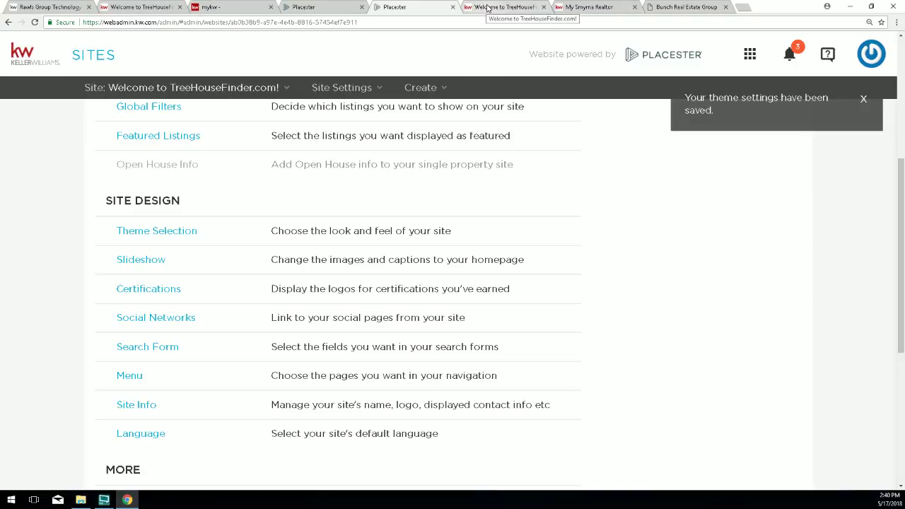
Reload the live site to confirm the headline is gone, then return to the admin dashboard.
click(499, 7)
click(34, 22)
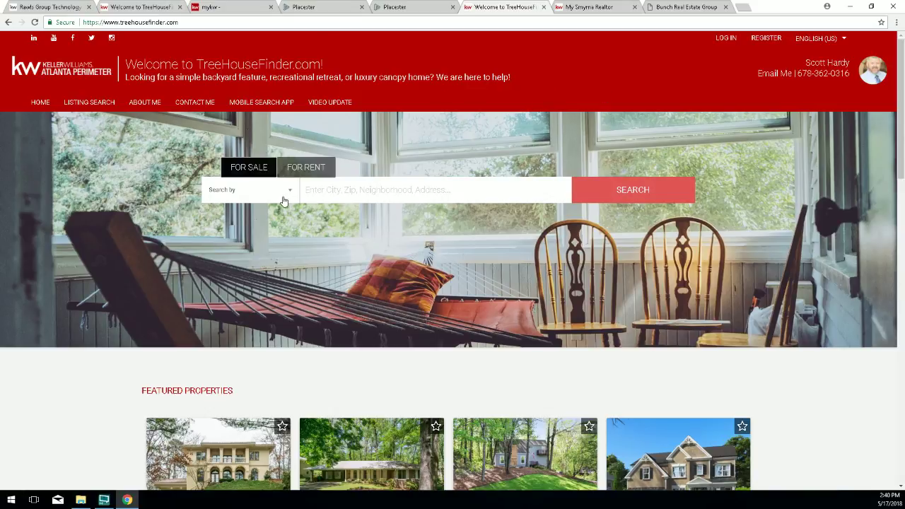
click(314, 9)
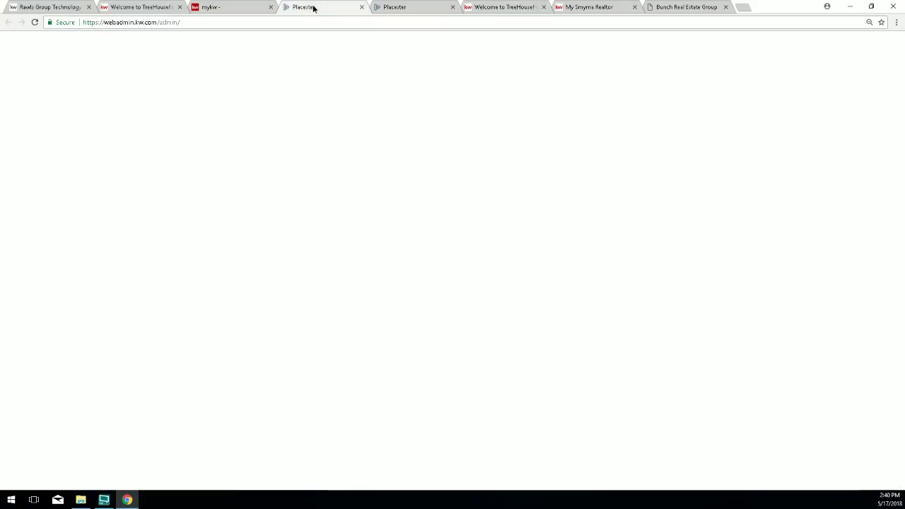
Close the duplicate dashboard tab and open Site Design > Slideshow.
click(360, 7)
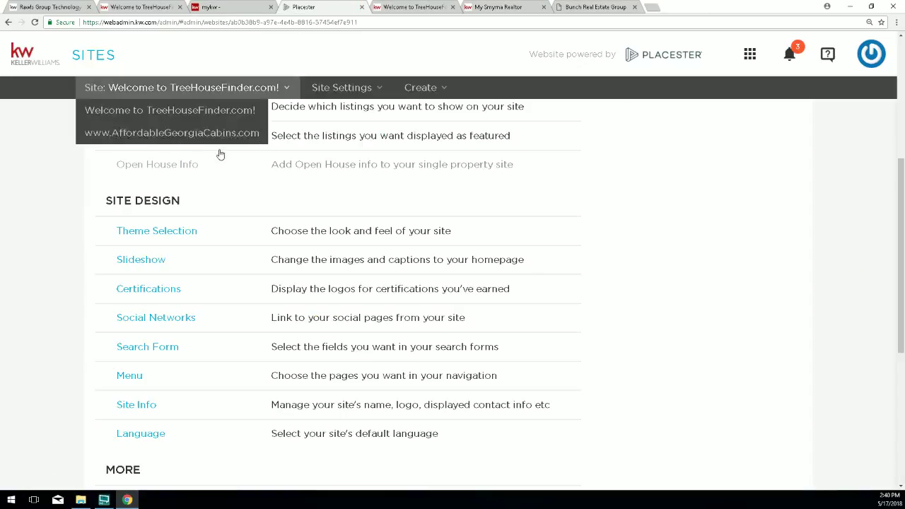
drag(212, 233, 115, 232)
drag(179, 265, 116, 263)
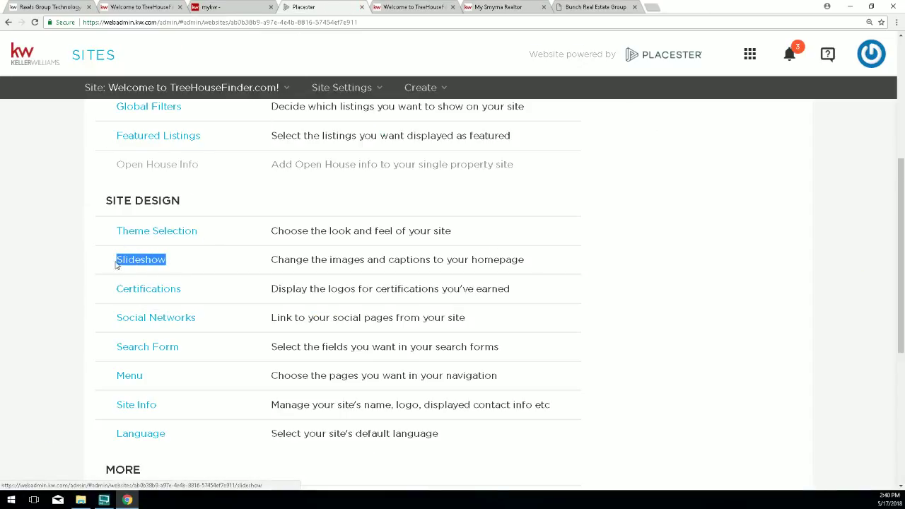
click(135, 260)
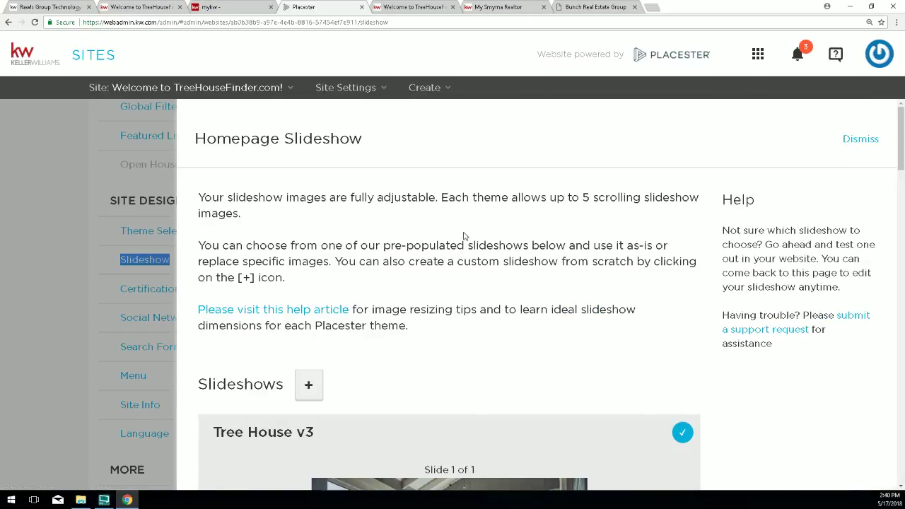
Browse the homepage slideshow presets, including Tree House v3, Interiors and Variety.
scroll(464, 236, down, 1)
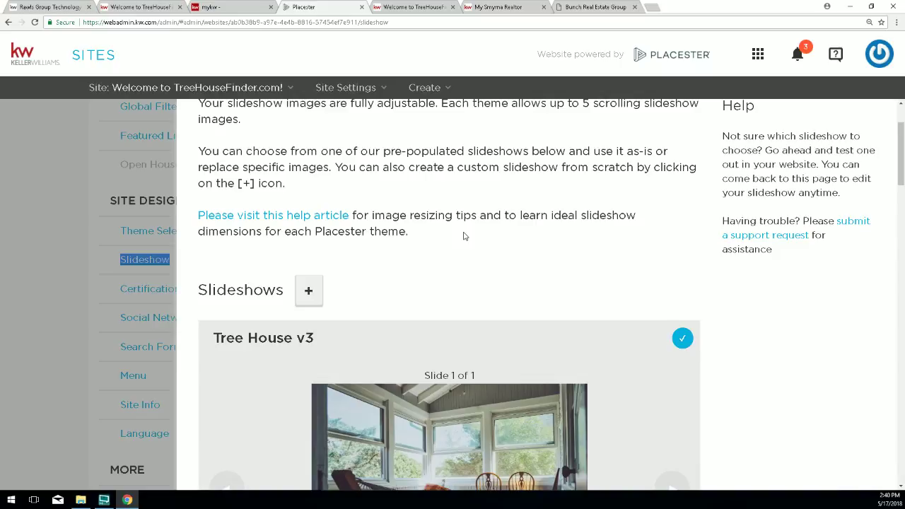
scroll(464, 236, down, 1)
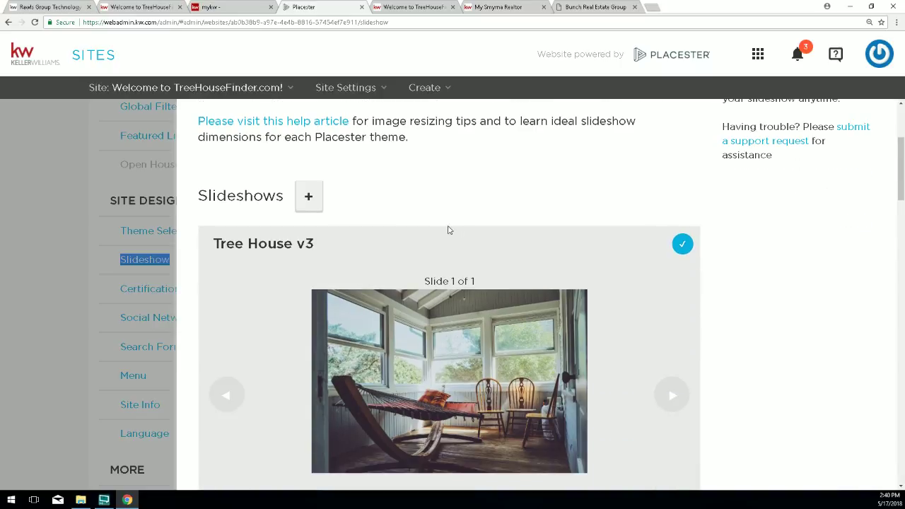
drag(315, 243, 209, 243)
scroll(390, 274, down, 2)
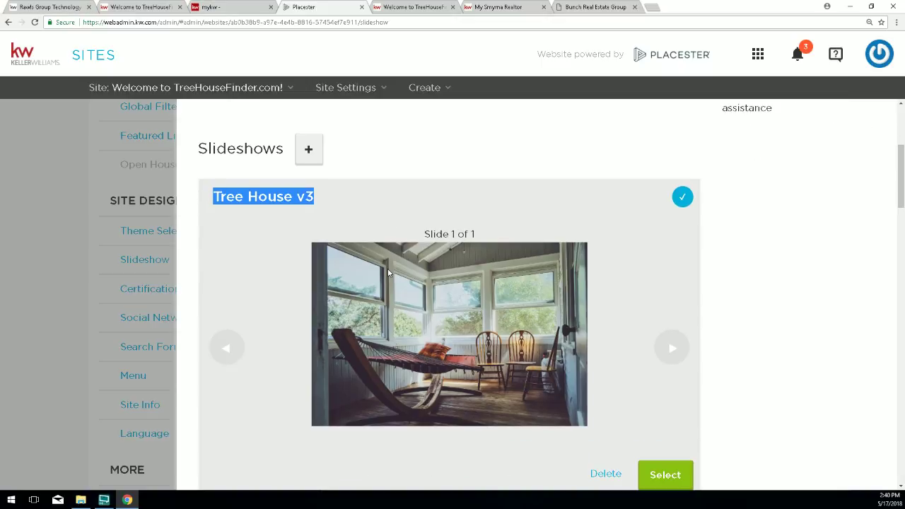
scroll(392, 274, down, 1)
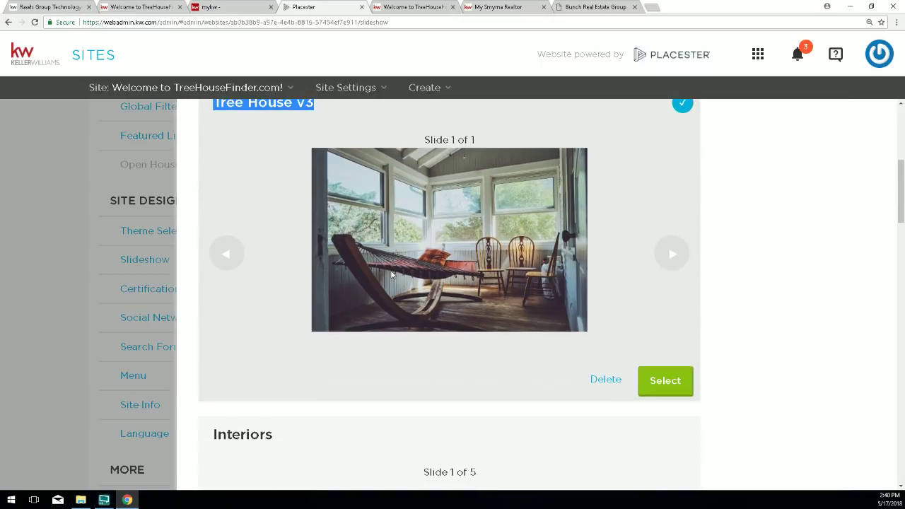
scroll(391, 273, down, 6)
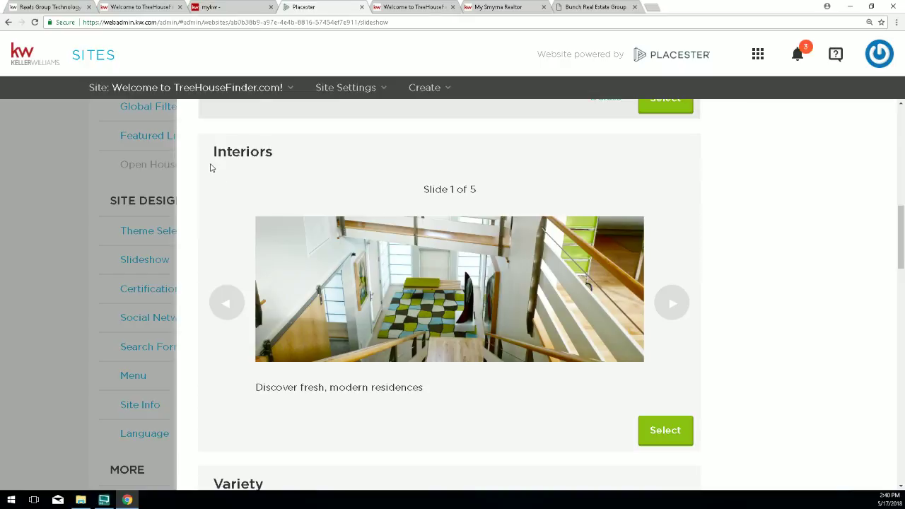
drag(206, 153, 273, 153)
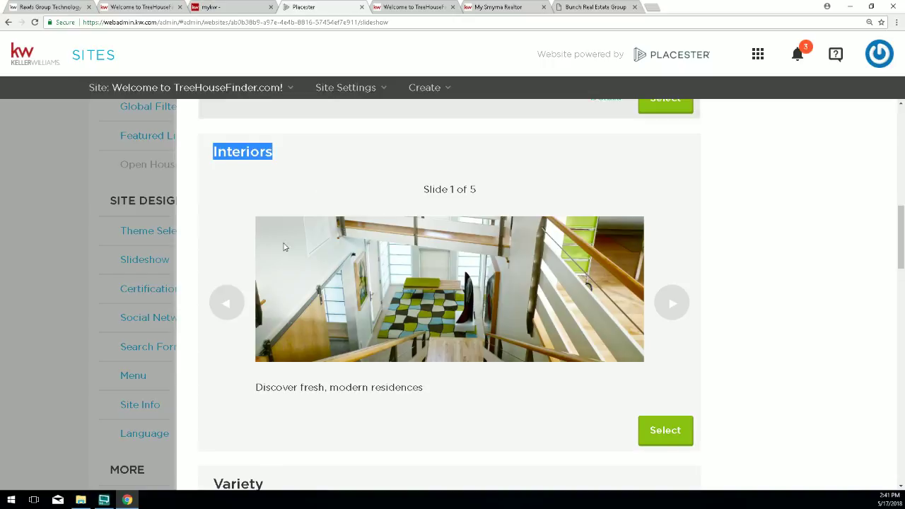
scroll(283, 245, down, 3)
drag(210, 298, 271, 297)
scroll(271, 297, down, 4)
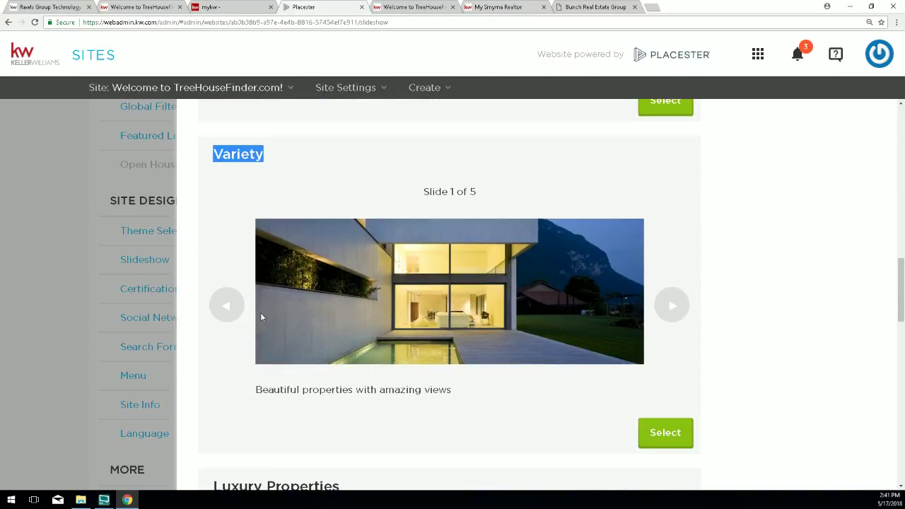
drag(211, 393, 340, 395)
scroll(342, 395, up, 5)
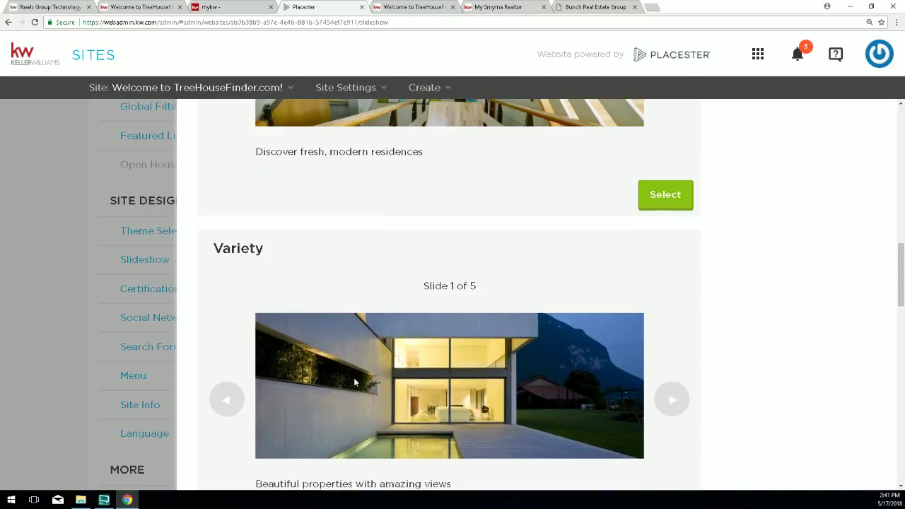
scroll(326, 212, up, 1)
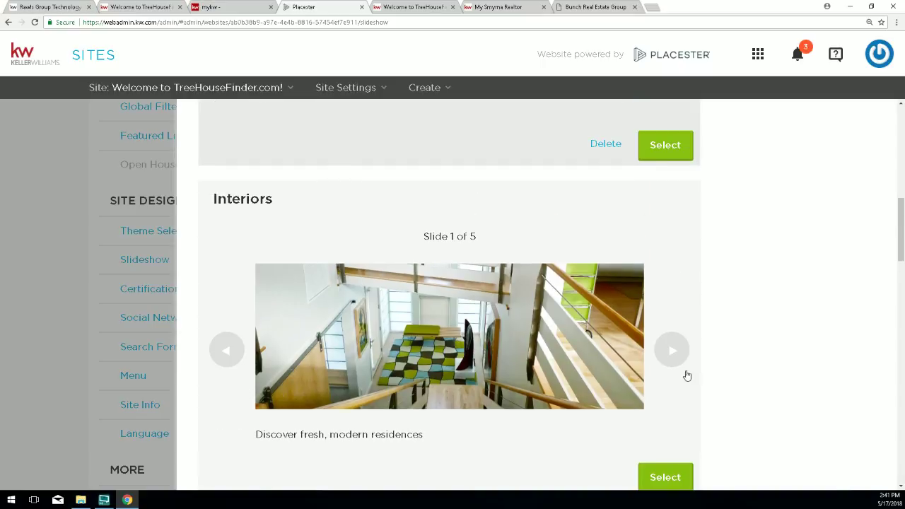
click(676, 354)
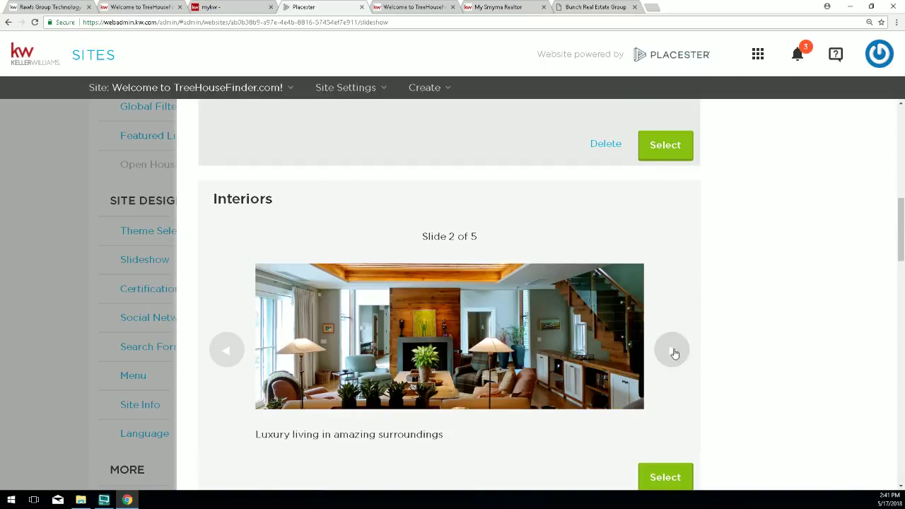
click(674, 353)
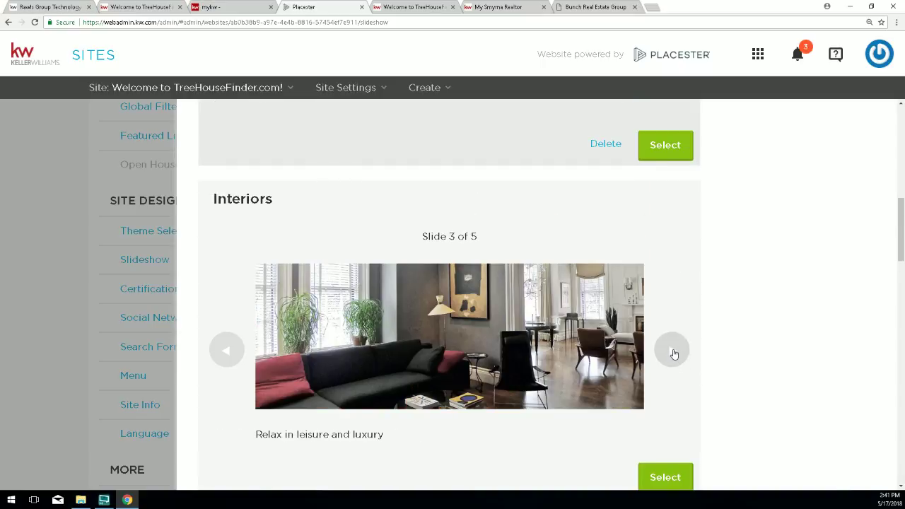
click(674, 354)
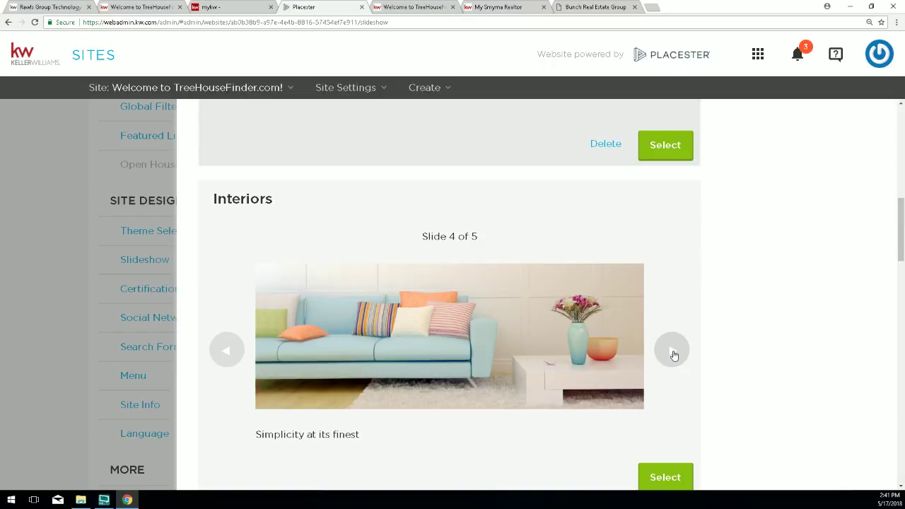
click(673, 354)
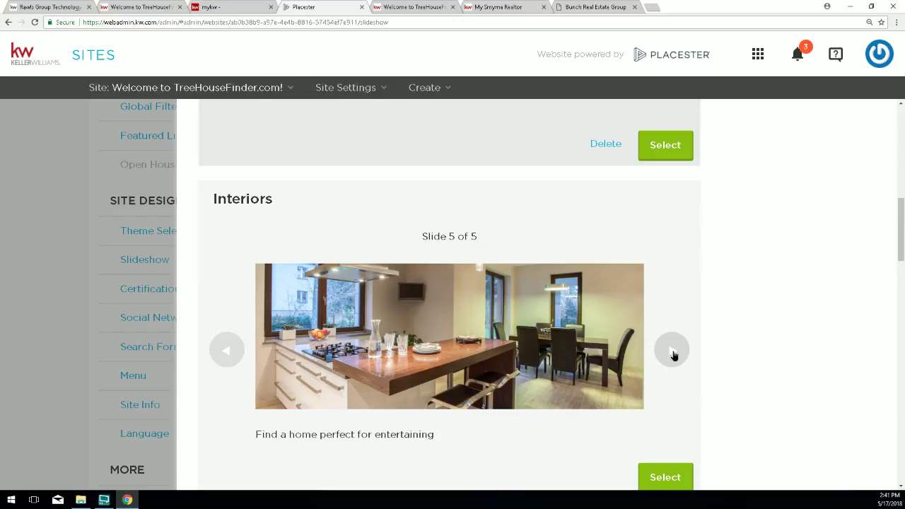
click(674, 354)
click(674, 354)
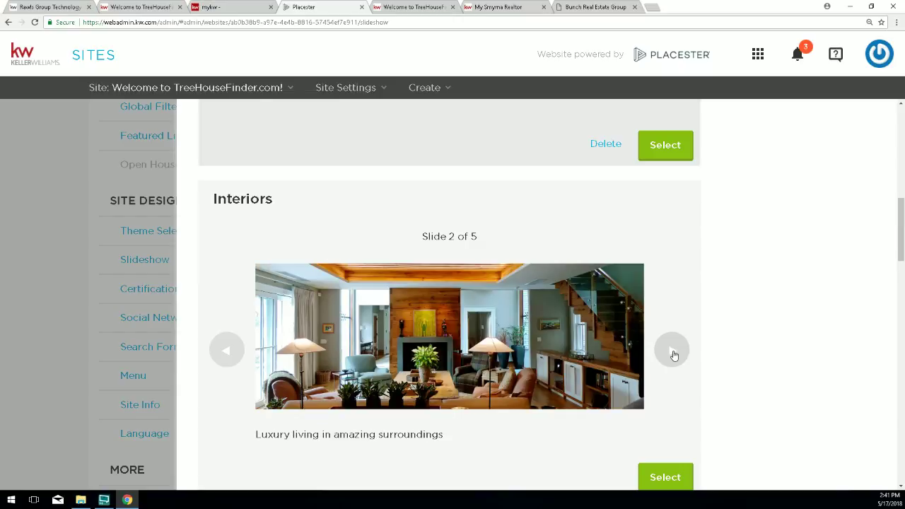
scroll(674, 354, down, 5)
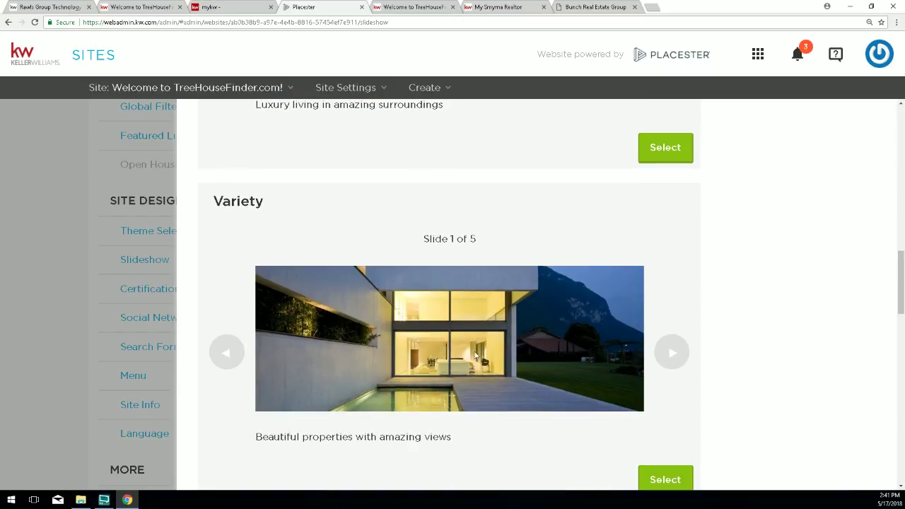
click(674, 359)
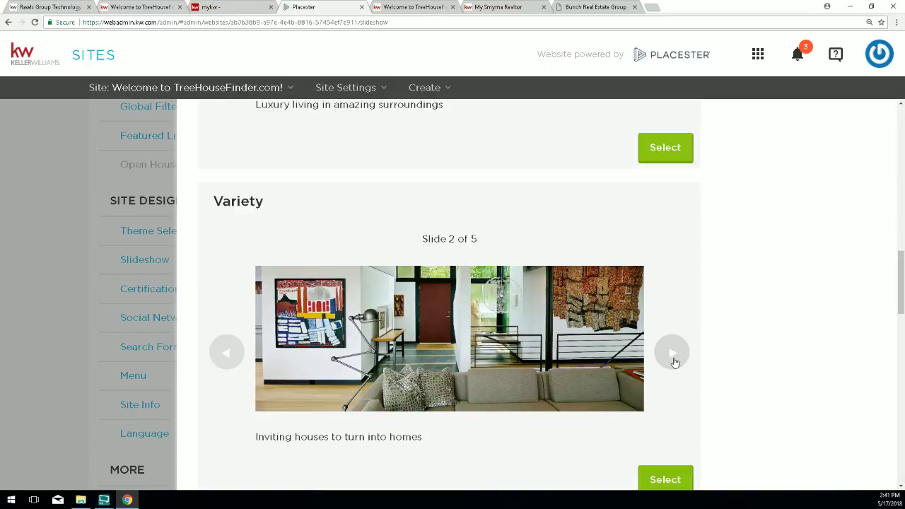
click(672, 354)
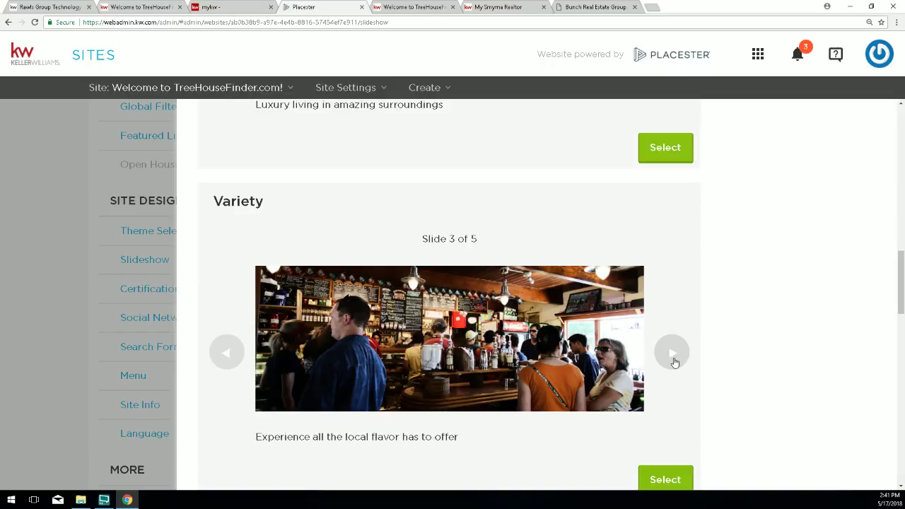
click(673, 356)
click(674, 359)
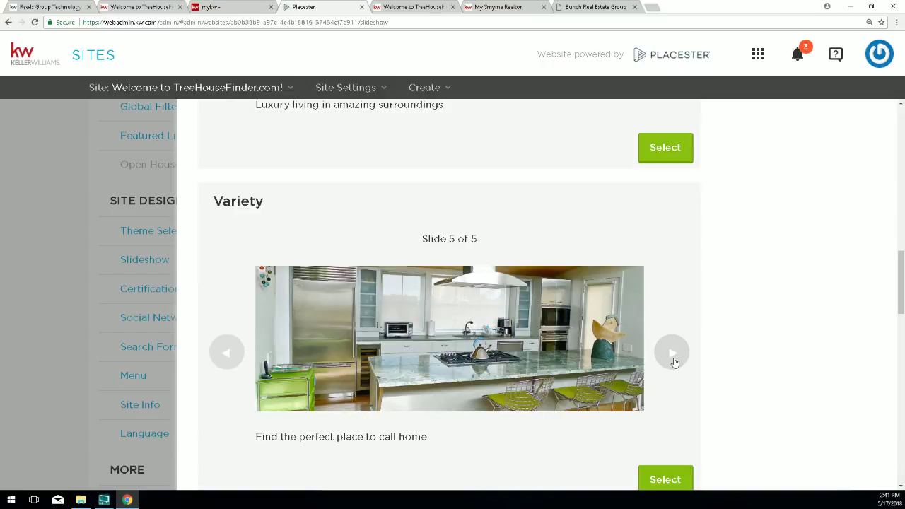
click(673, 360)
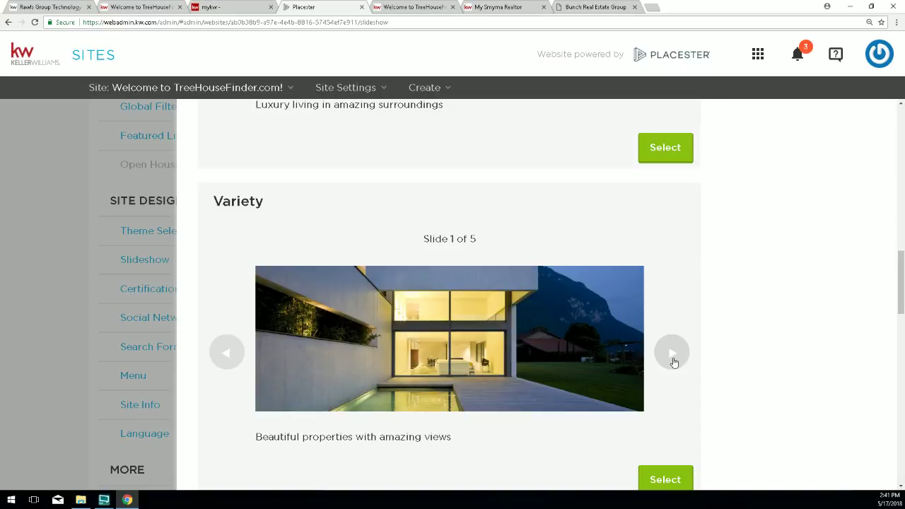
scroll(673, 362, down, 5)
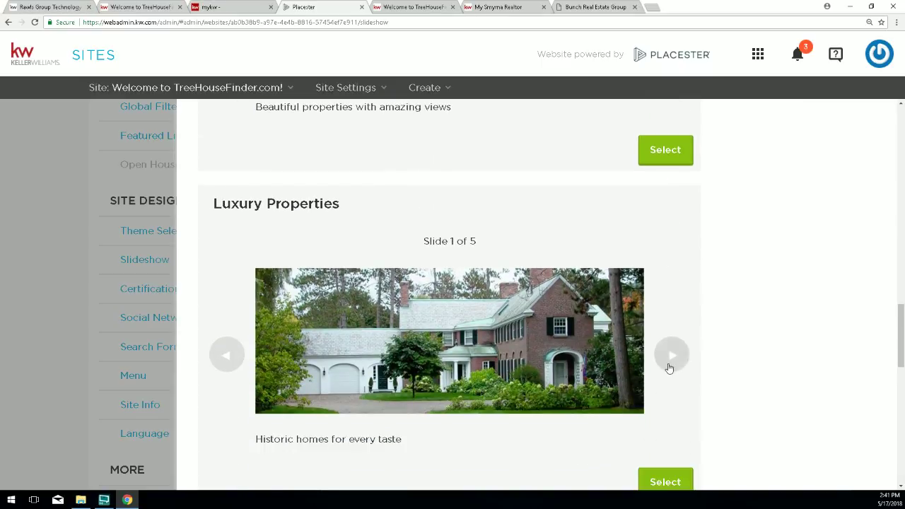
click(673, 316)
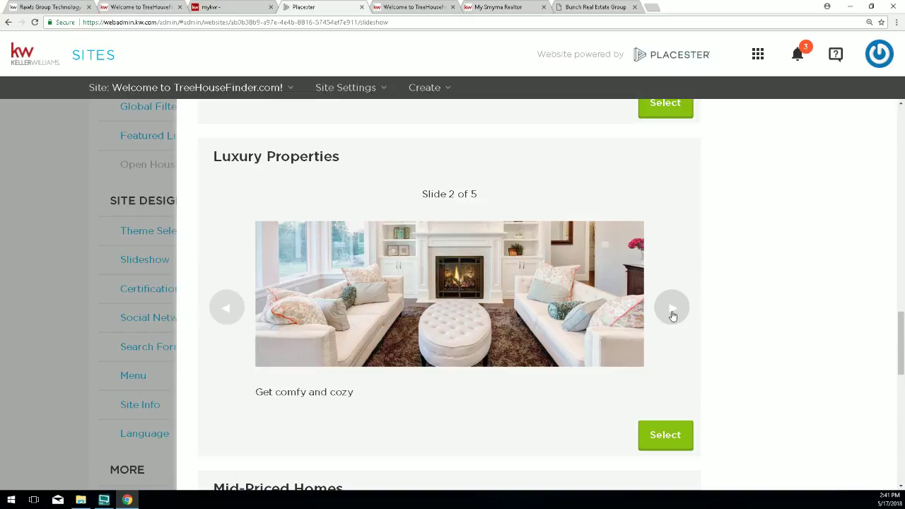
click(673, 315)
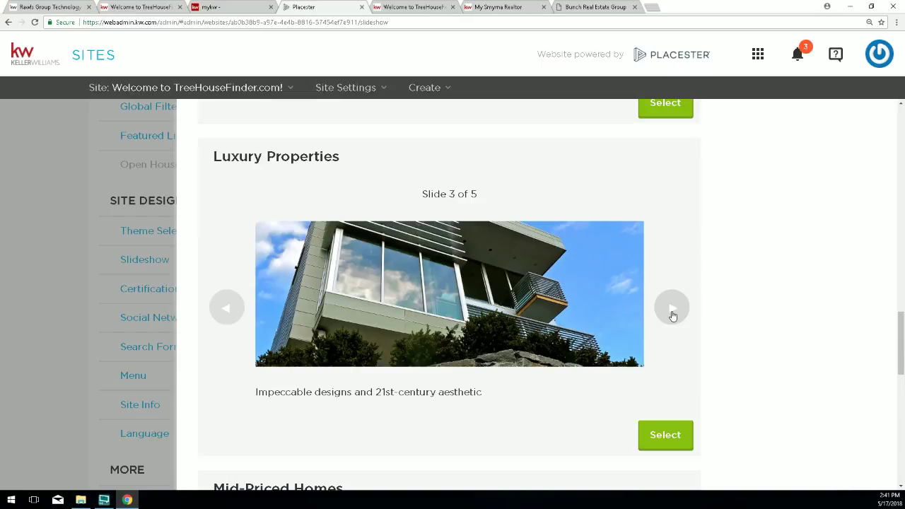
click(673, 315)
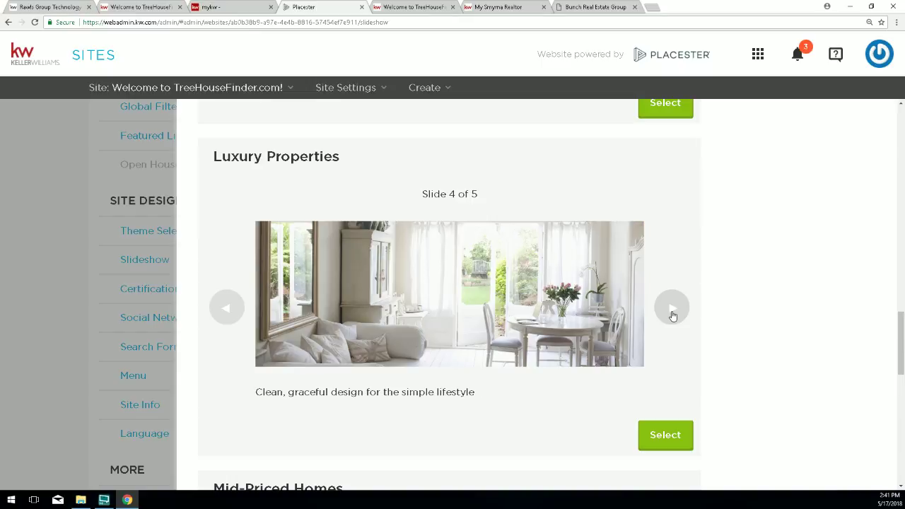
click(672, 315)
click(673, 315)
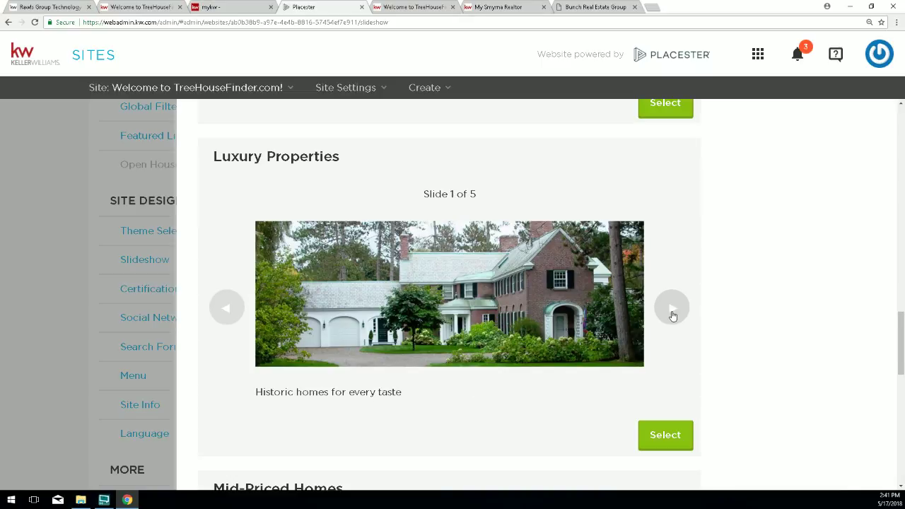
scroll(673, 316, down, 1)
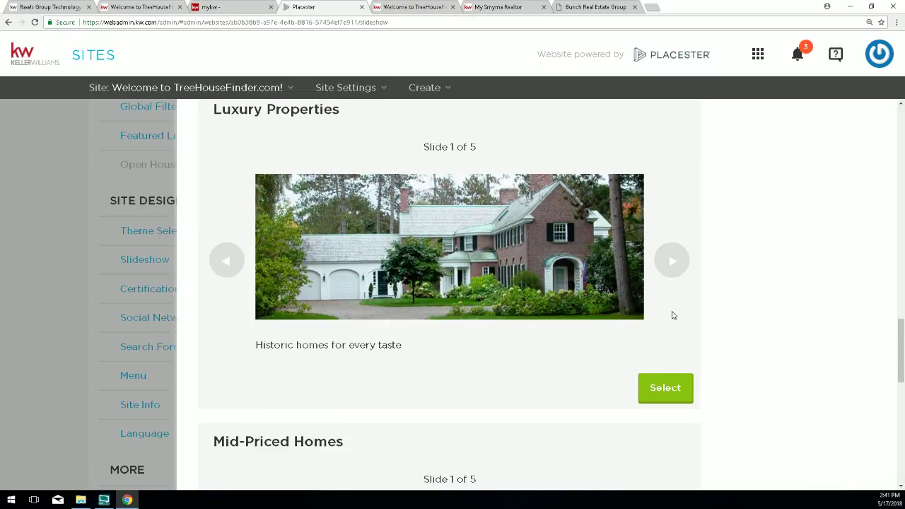
scroll(672, 316, down, 3)
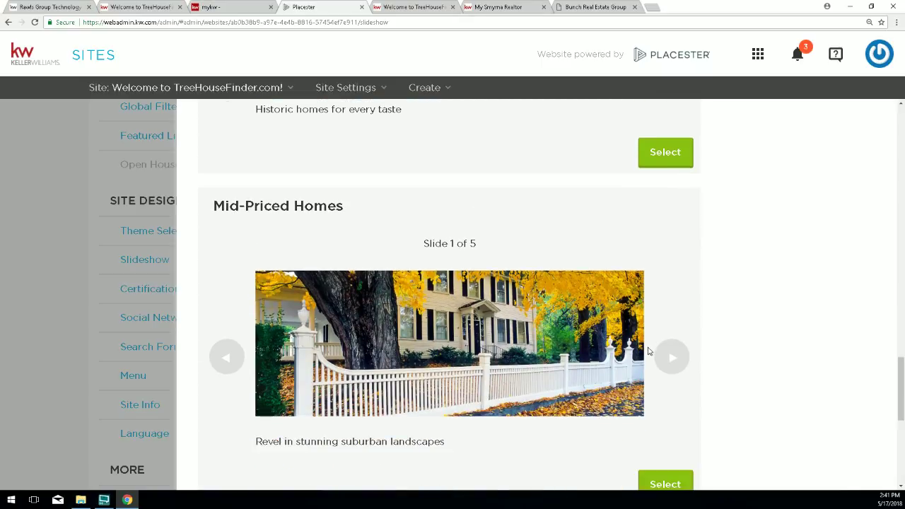
click(675, 359)
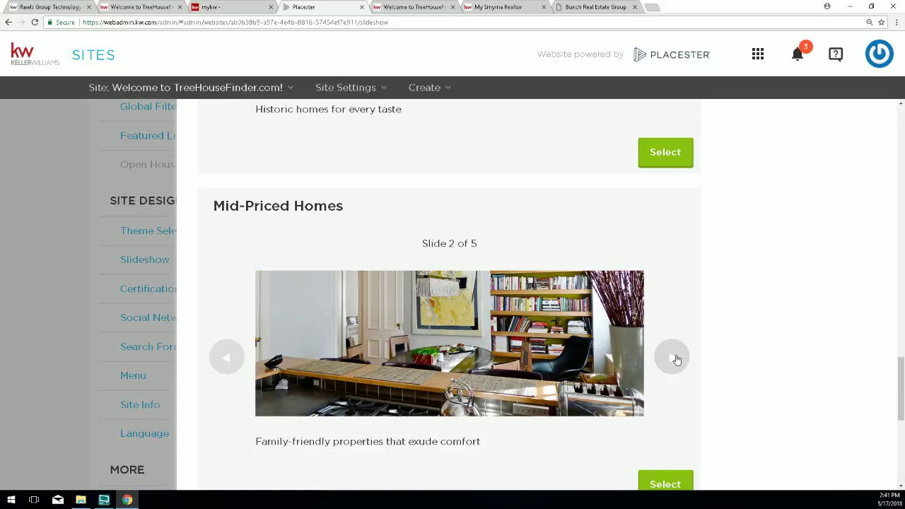
click(675, 359)
click(675, 359)
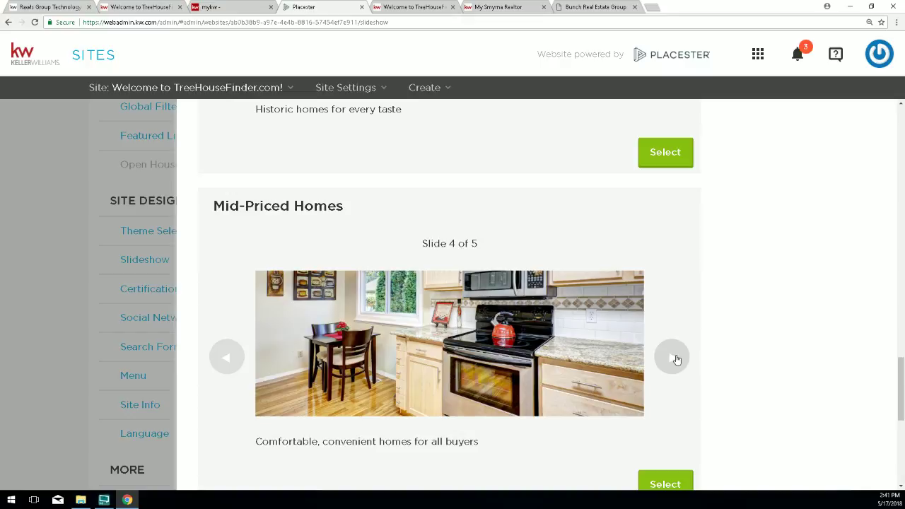
click(676, 359)
scroll(673, 364, down, 5)
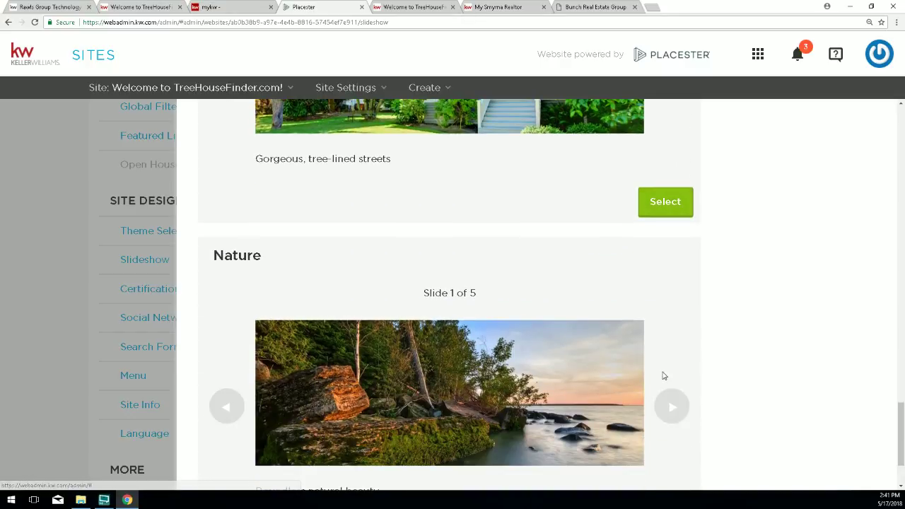
click(667, 327)
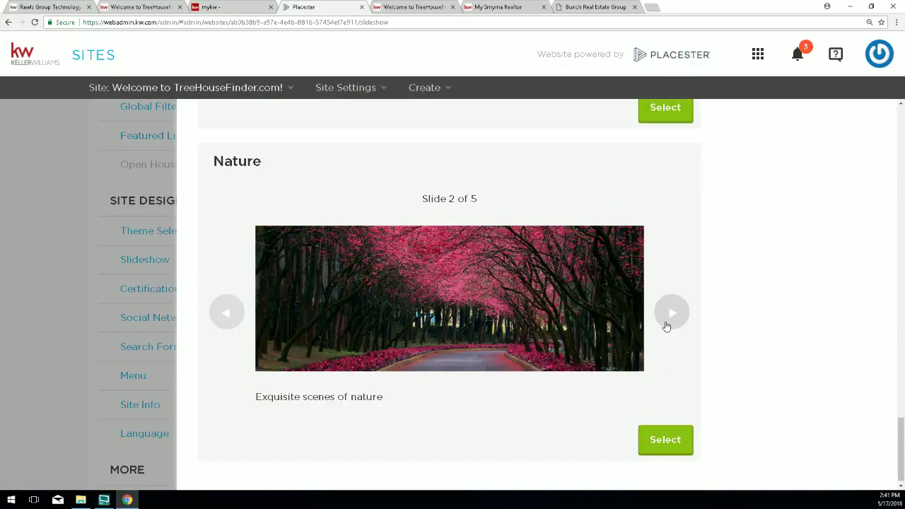
click(672, 319)
click(672, 319)
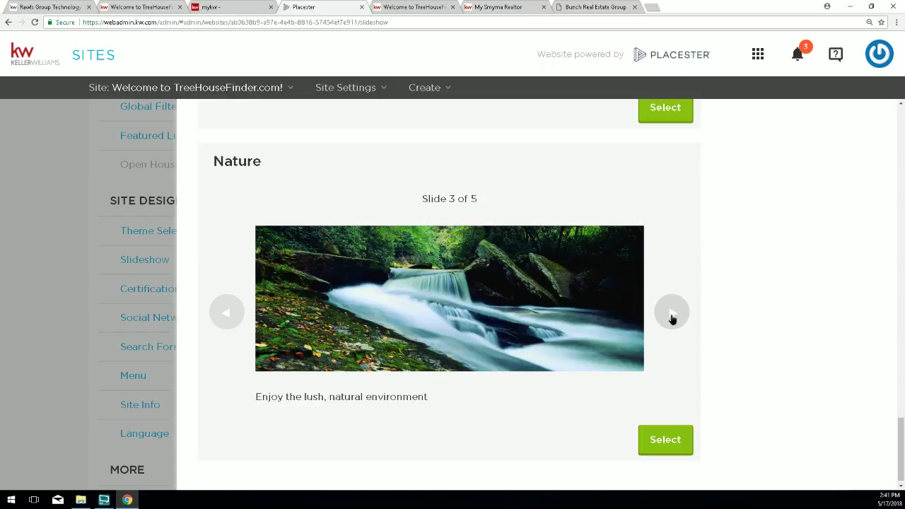
click(672, 319)
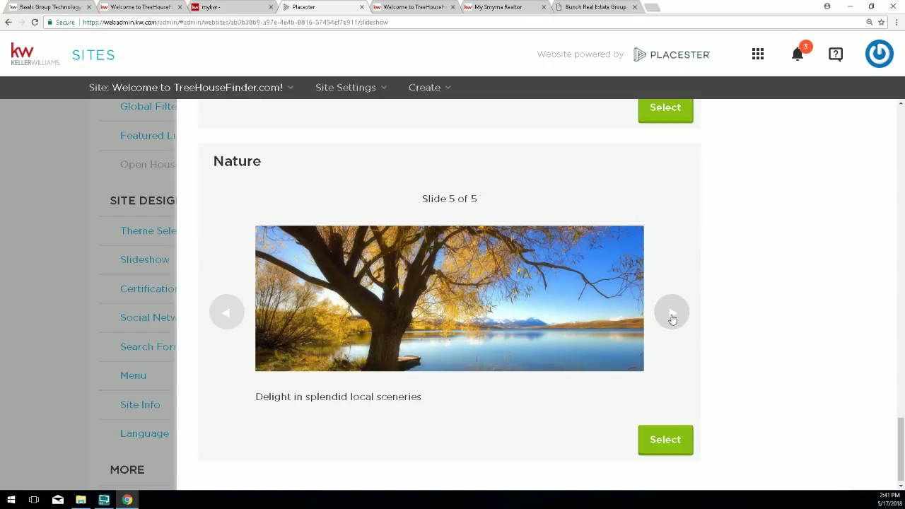
click(673, 319)
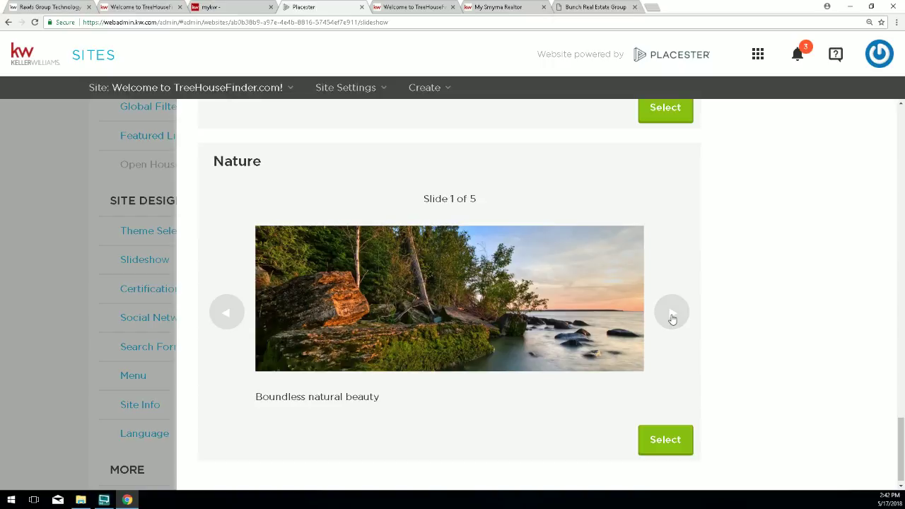
click(673, 318)
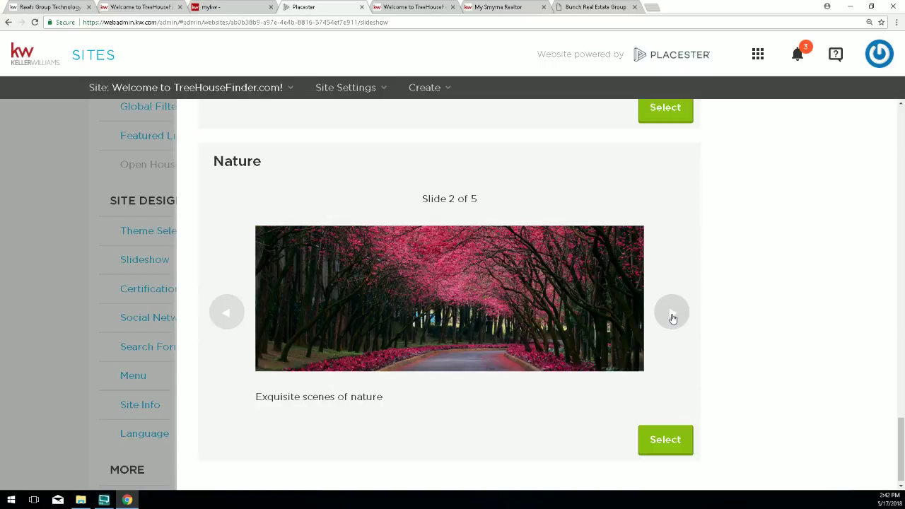
scroll(673, 319, up, 7)
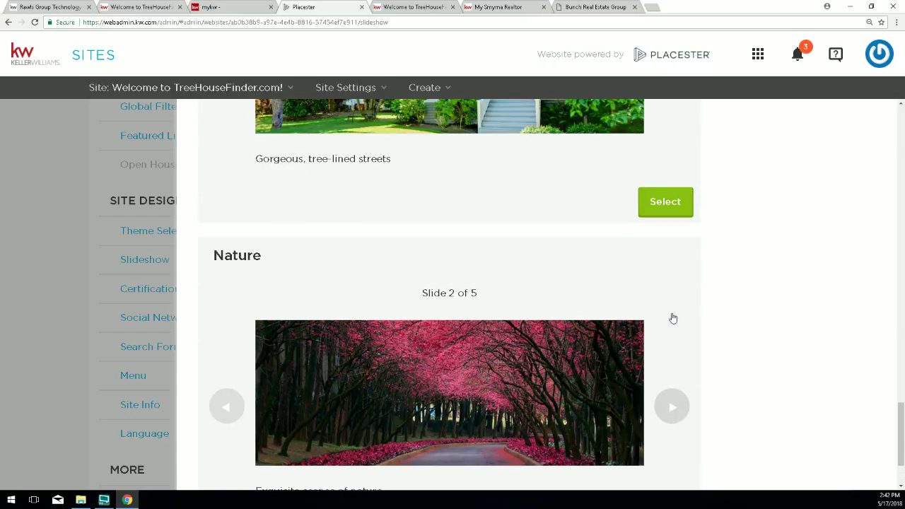
scroll(672, 317, up, 6)
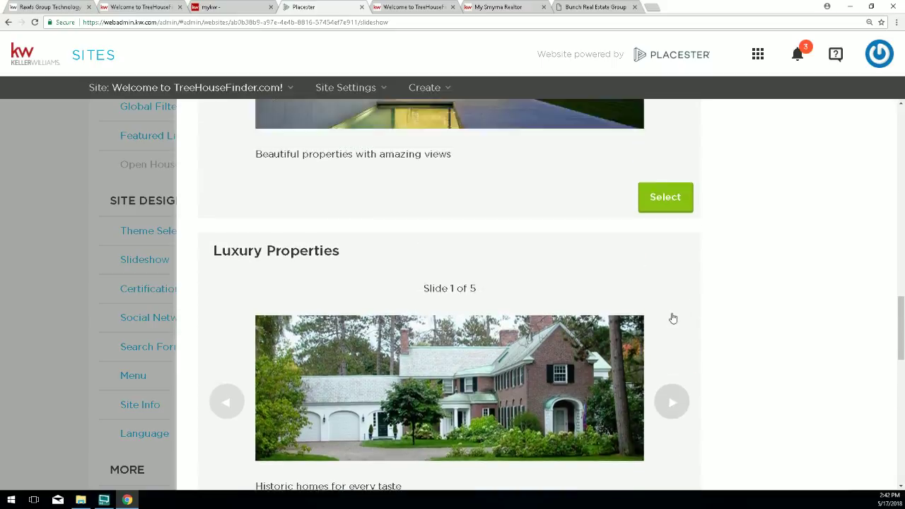
scroll(348, 166, up, 2)
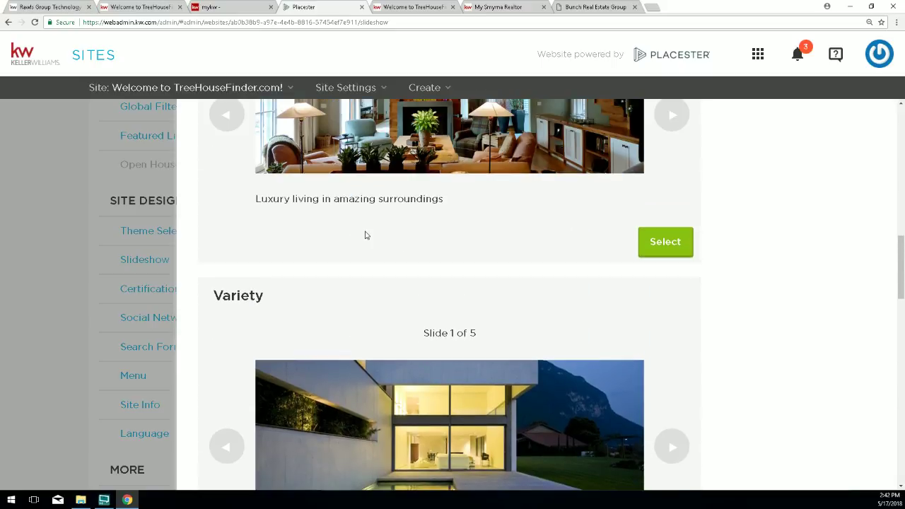
drag(273, 301, 213, 296)
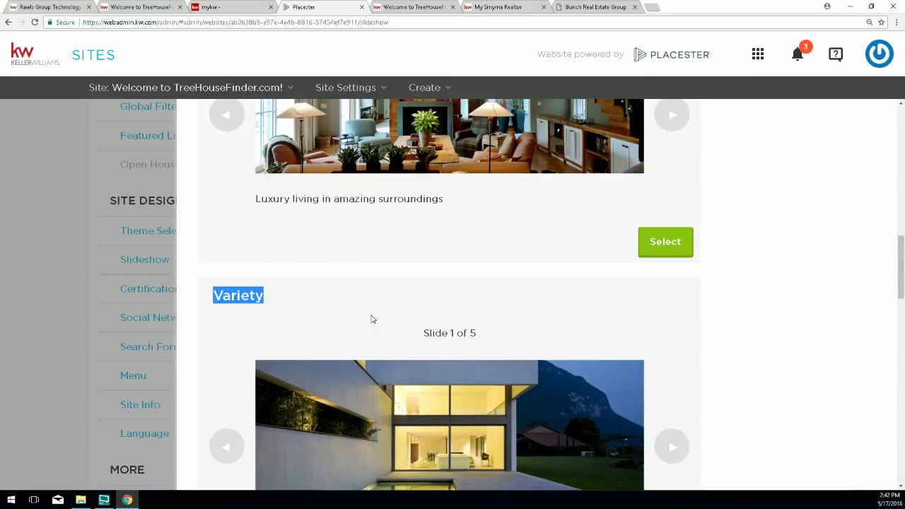
scroll(764, 333, down, 2)
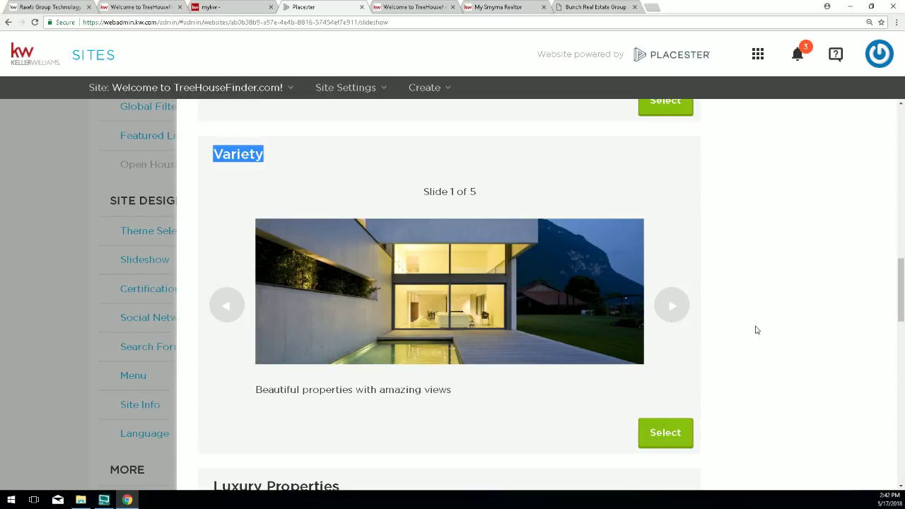
scroll(755, 327, down, 1)
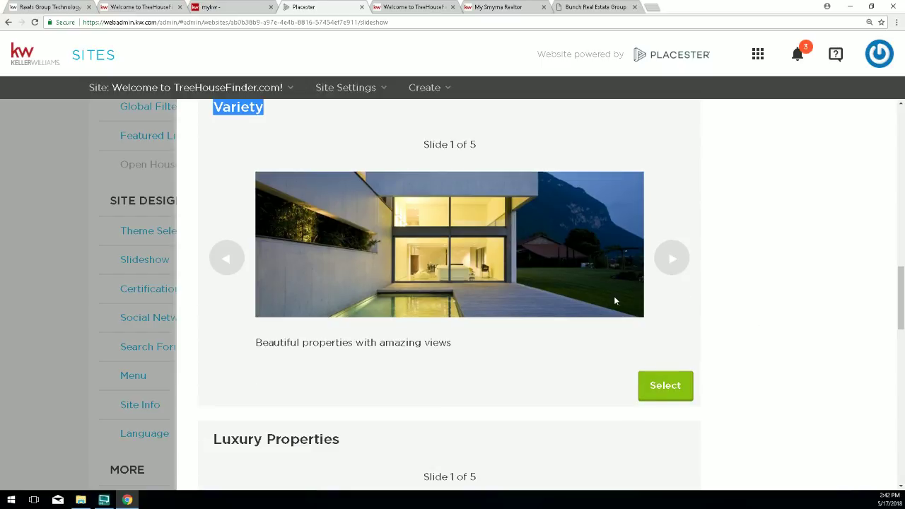
click(665, 389)
scroll(506, 227, down, 1)
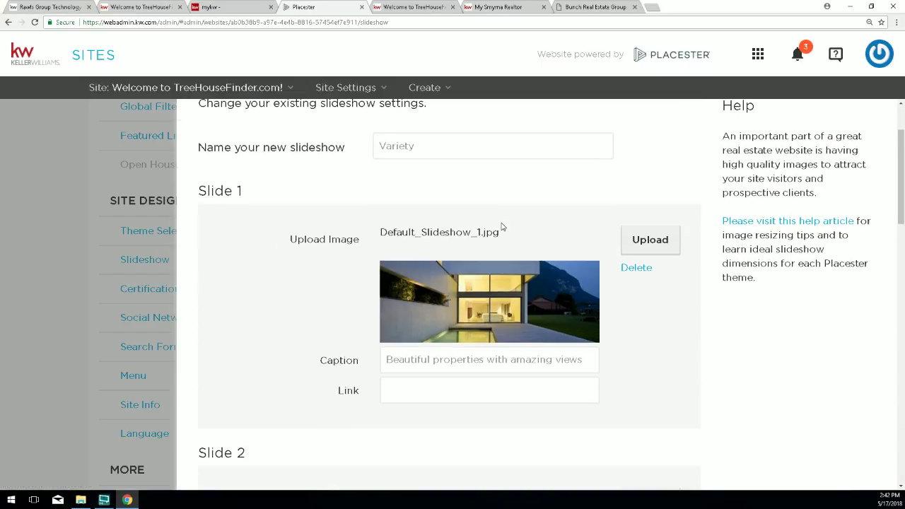
scroll(503, 233, down, 4)
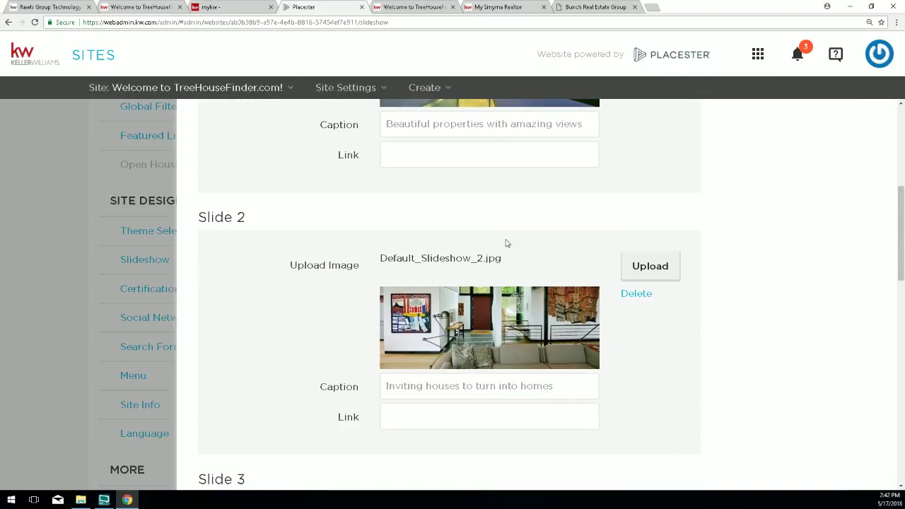
scroll(509, 245, down, 5)
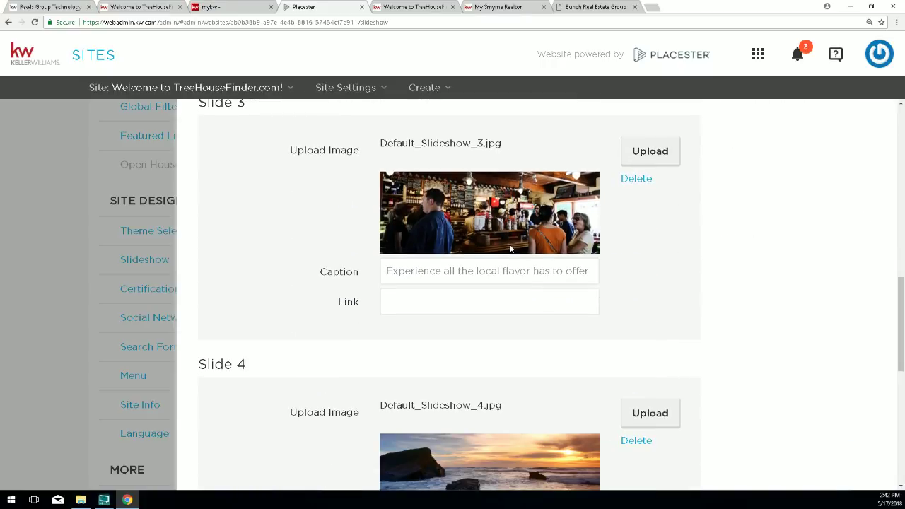
scroll(510, 245, down, 2)
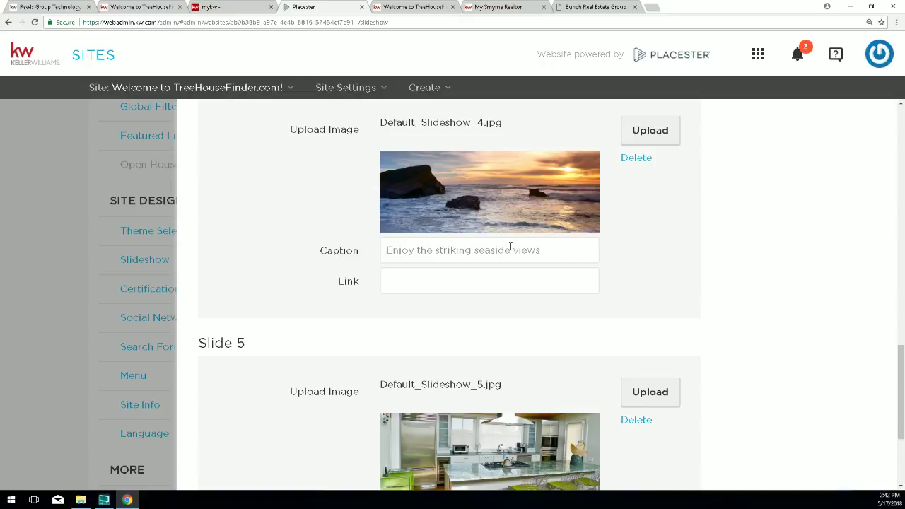
scroll(510, 247, down, 2)
scroll(510, 247, up, 7)
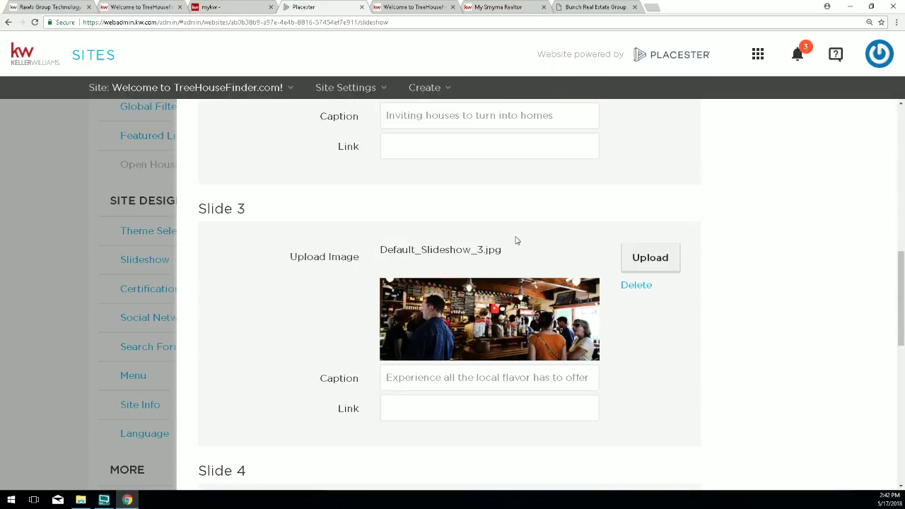
scroll(517, 241, up, 7)
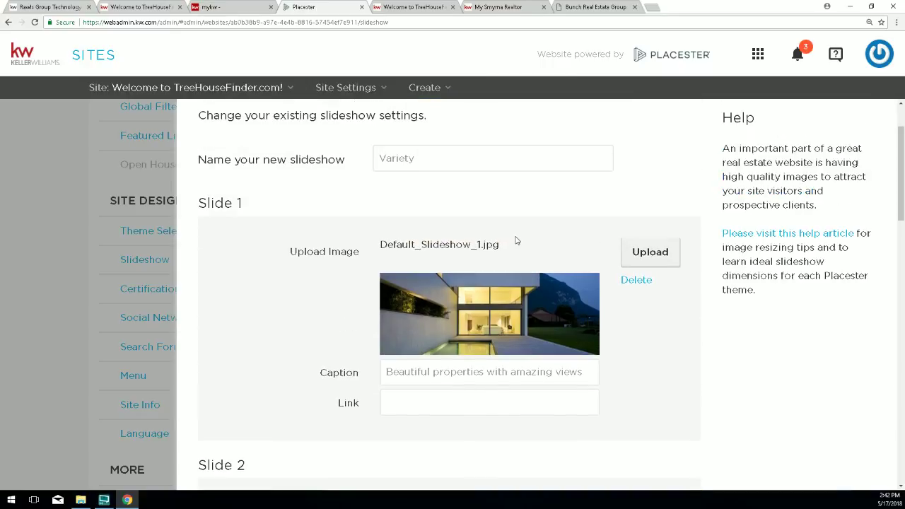
scroll(516, 241, up, 1)
scroll(516, 238, down, 1)
scroll(392, 342, down, 1)
drag(385, 325, 588, 330)
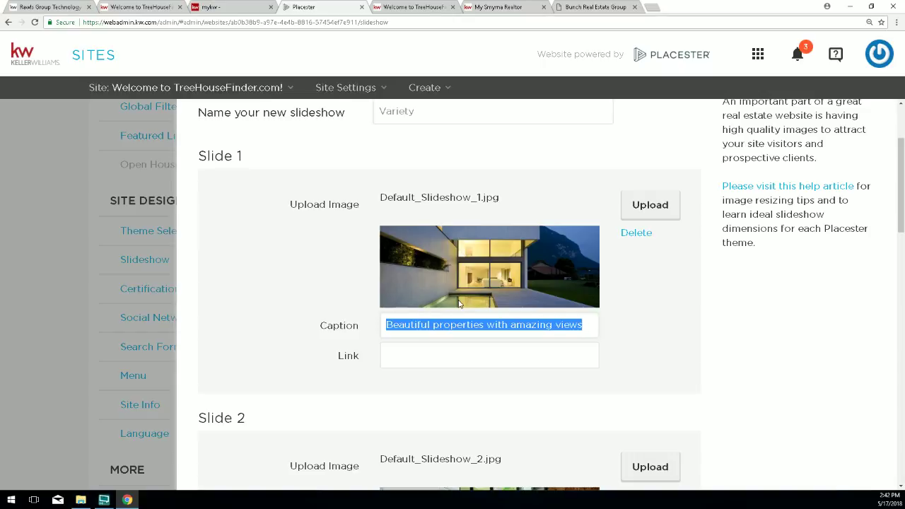
click(395, 355)
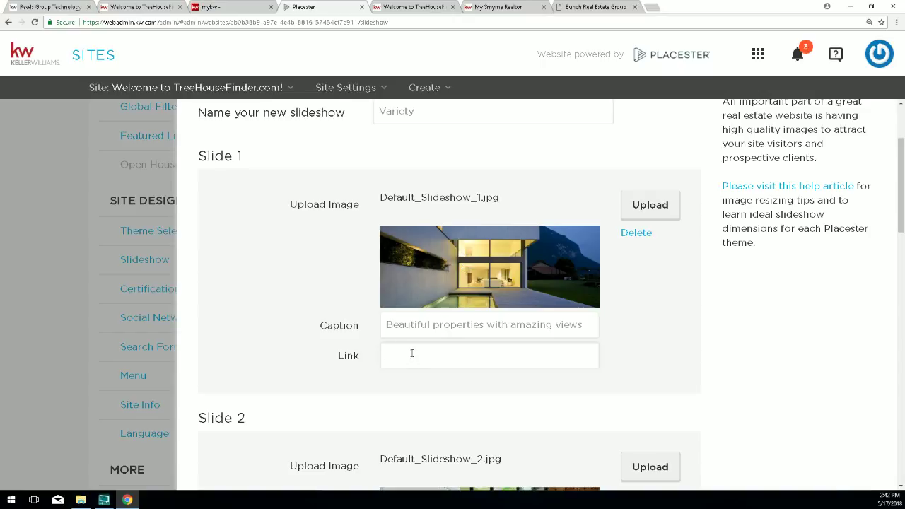
click(395, 354)
Review Slide 1's caption and link fields, then save the Variety slideshow settings.
scroll(621, 240, down, 1)
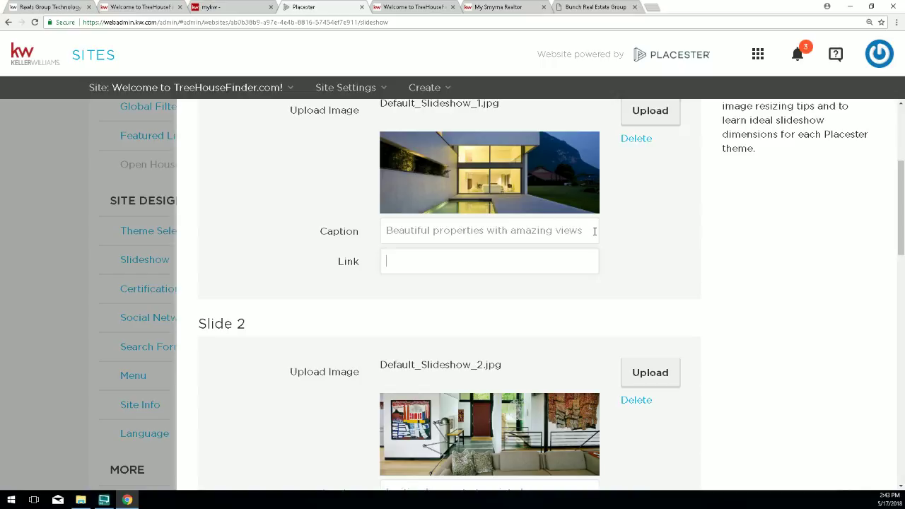
drag(587, 231, 390, 220)
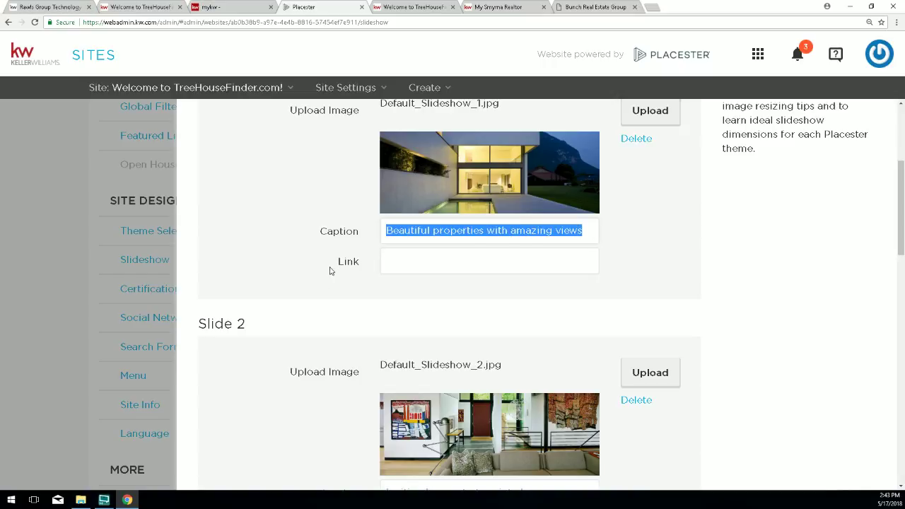
drag(332, 269, 363, 264)
click(389, 264)
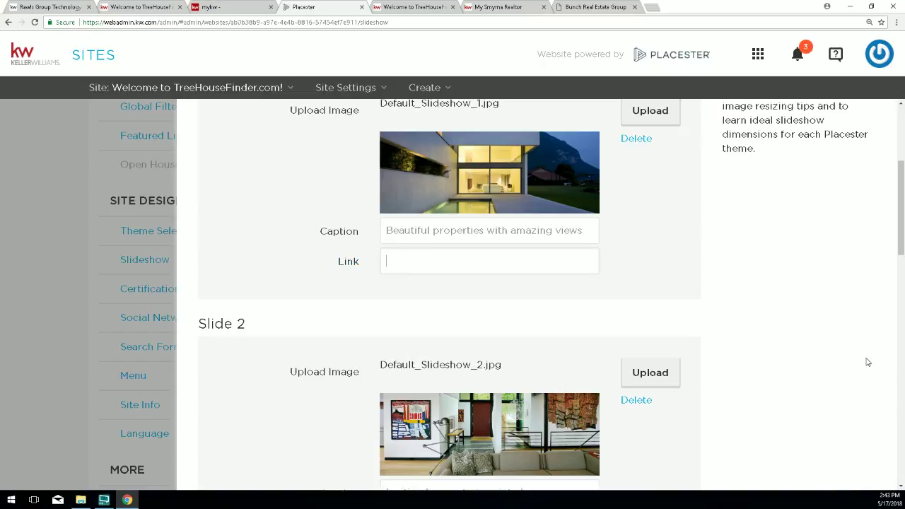
scroll(819, 307, down, 6)
scroll(764, 297, down, 7)
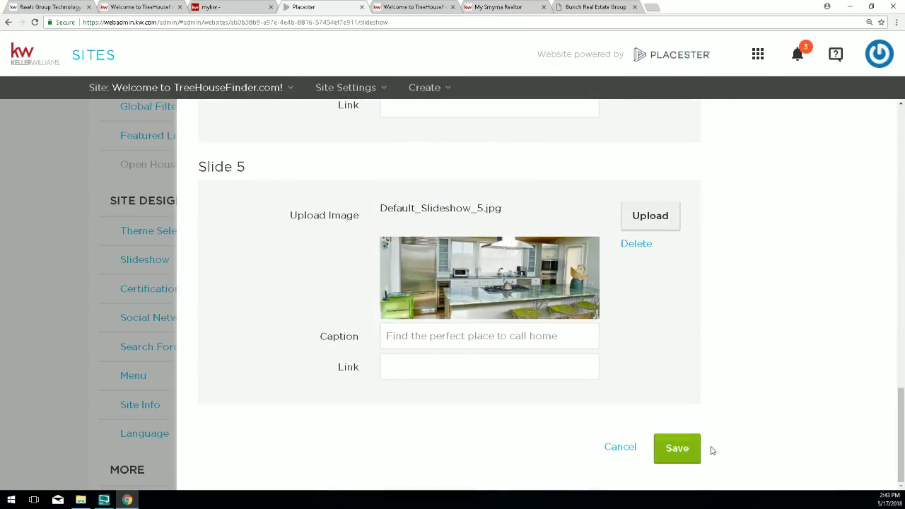
click(673, 452)
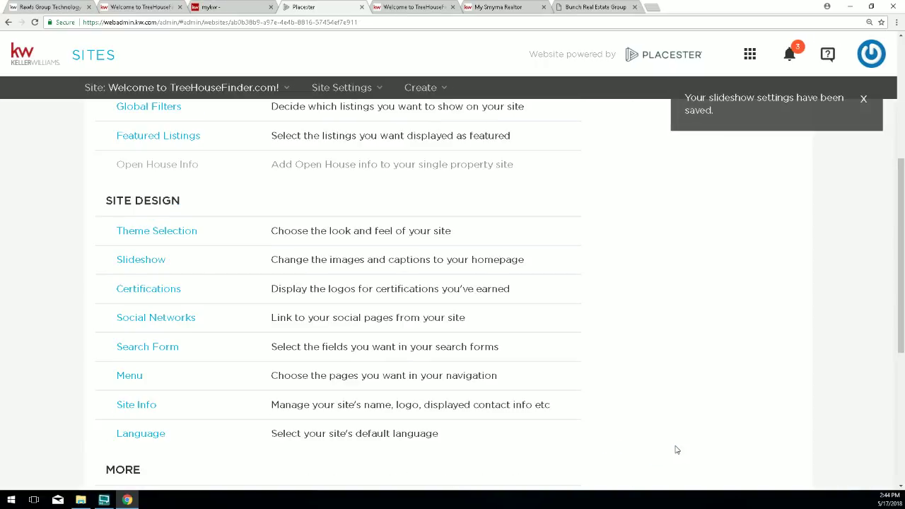
click(414, 7)
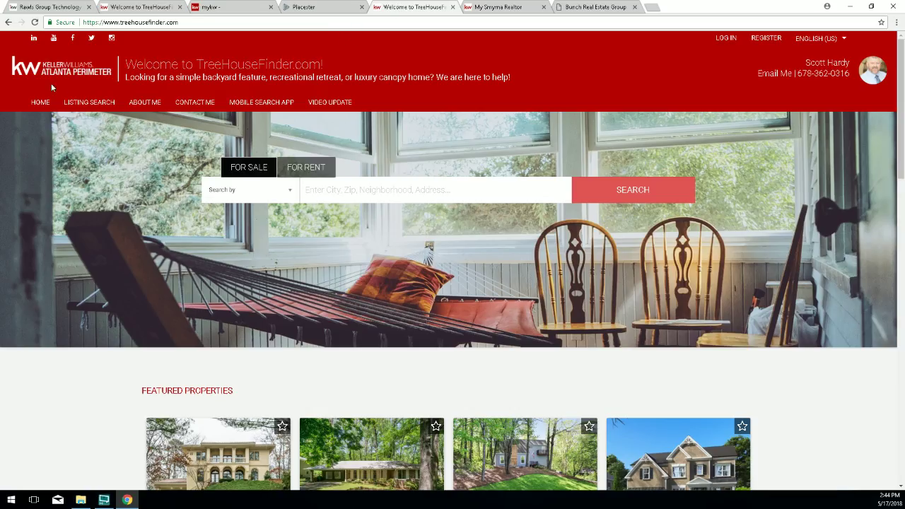
click(35, 22)
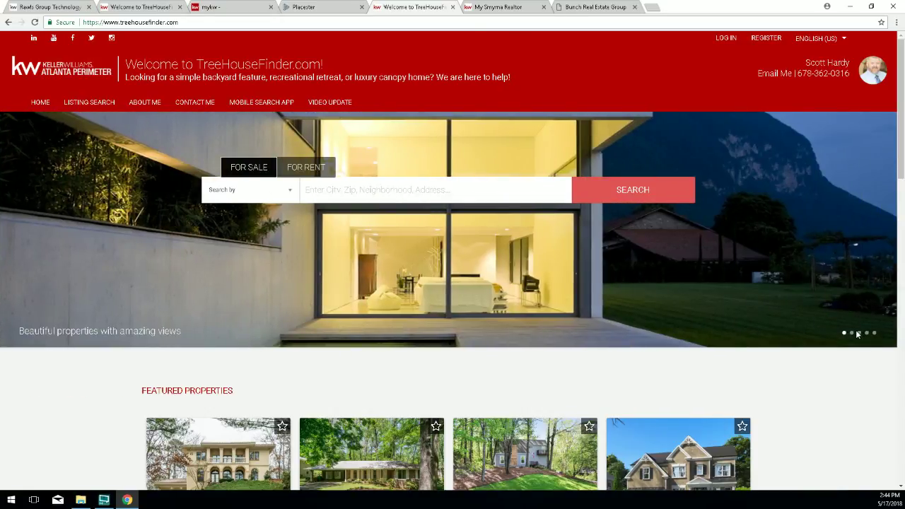
click(867, 333)
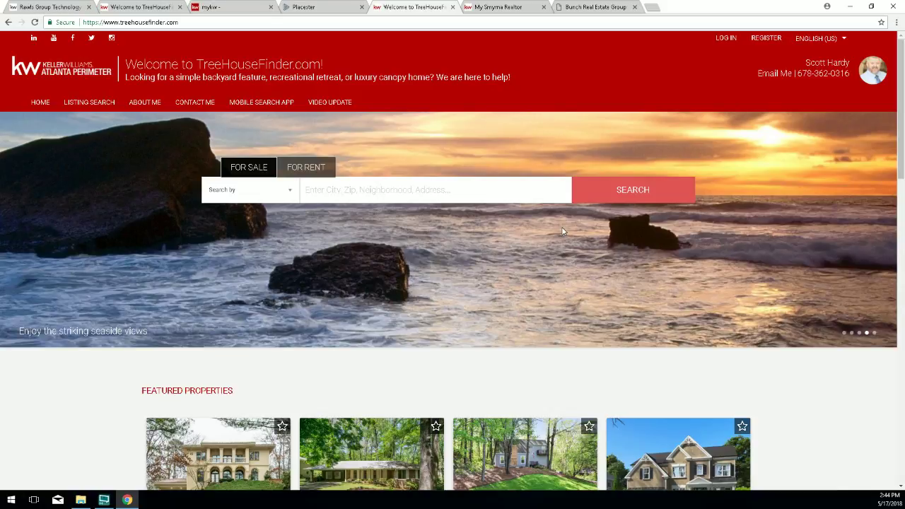
click(320, 7)
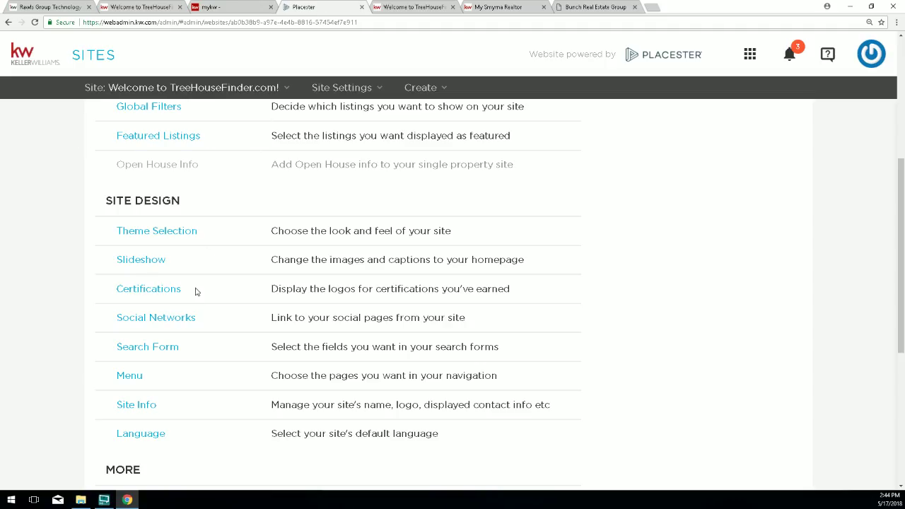
Open the Slideshow settings and scroll down to the active Variety slideshow.
click(150, 260)
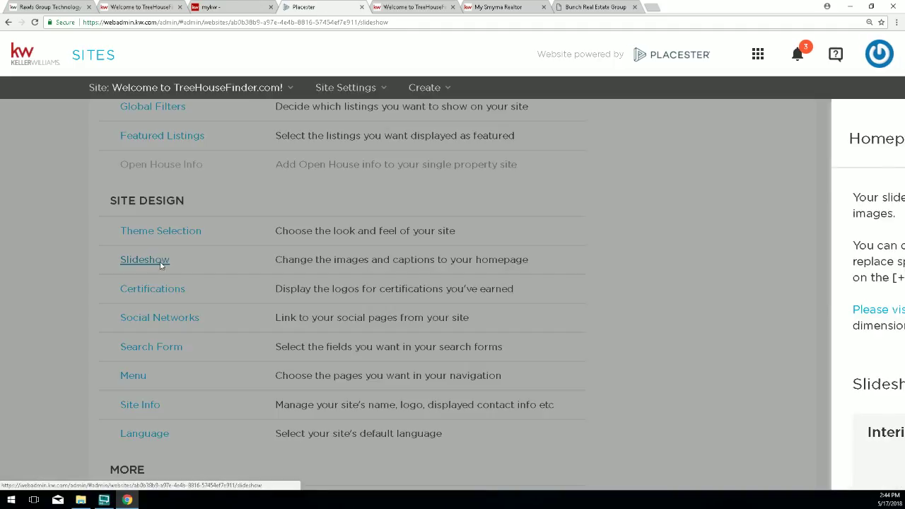
scroll(657, 358, down, 3)
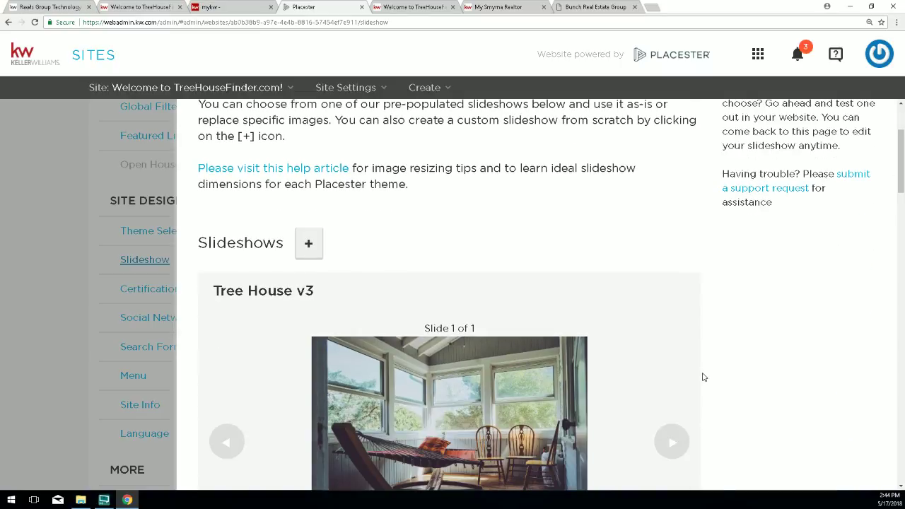
scroll(704, 378, down, 1)
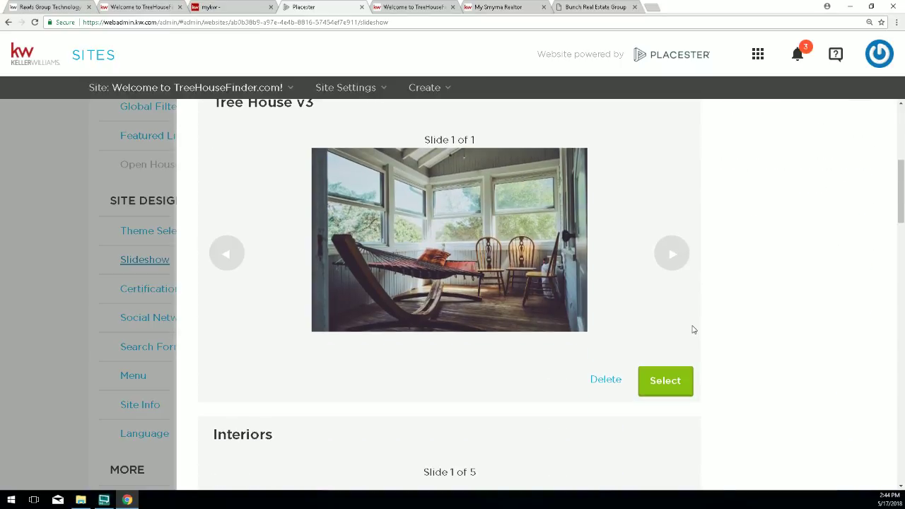
scroll(635, 291, down, 1)
scroll(635, 291, down, 3)
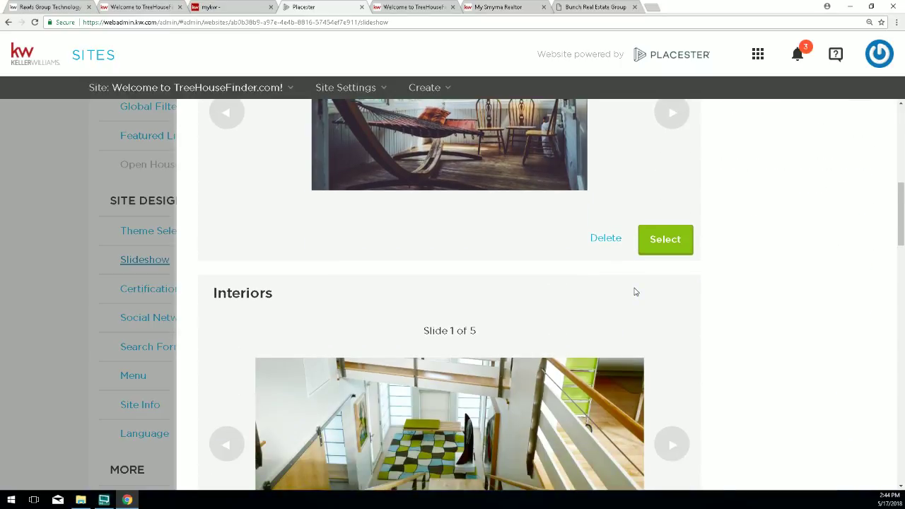
scroll(635, 292, down, 3)
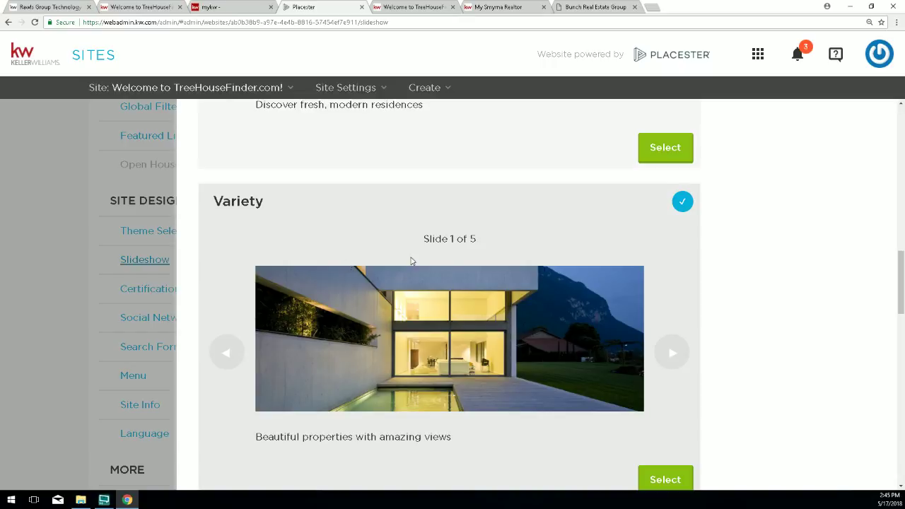
scroll(658, 230, down, 2)
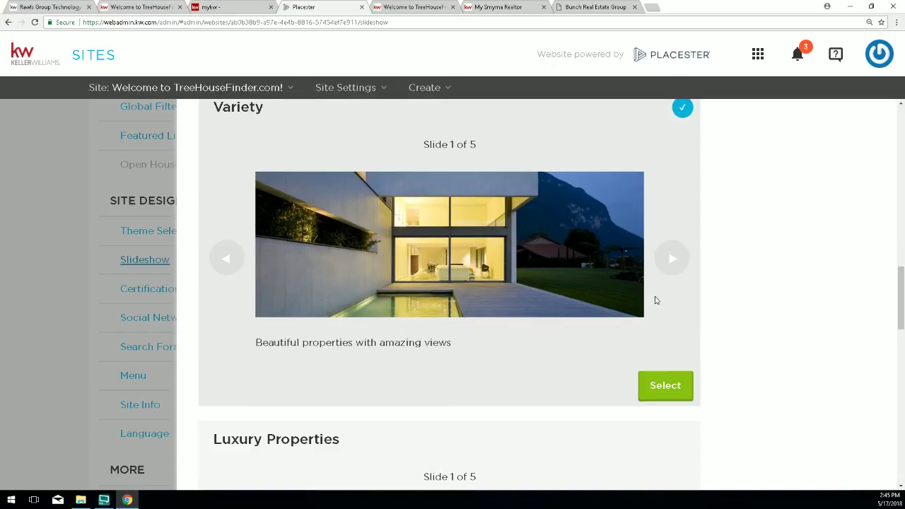
Open Variety for editing and delete Slide 4's seaside image and caption.
click(663, 390)
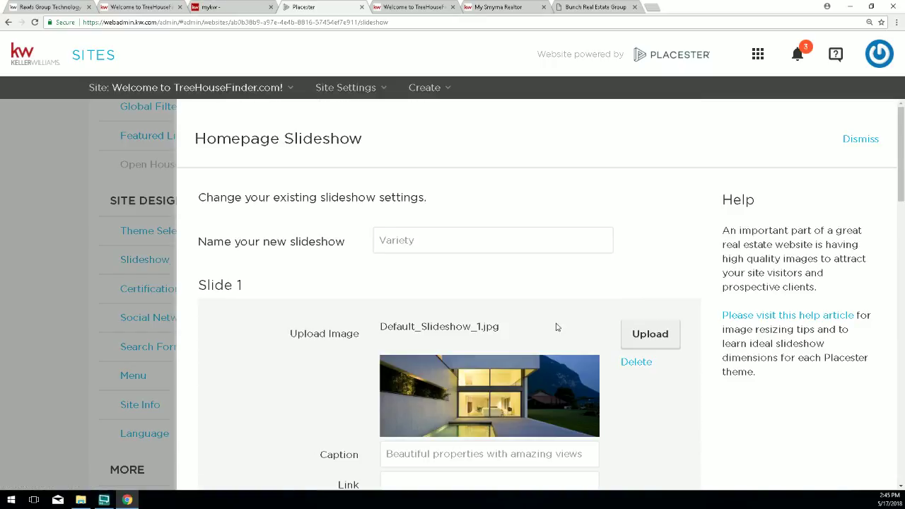
scroll(556, 327, down, 10)
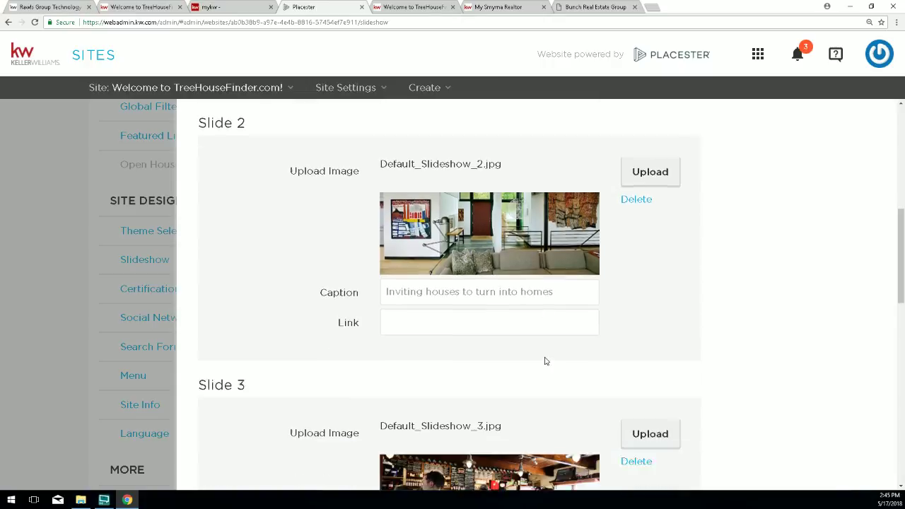
scroll(545, 361, down, 5)
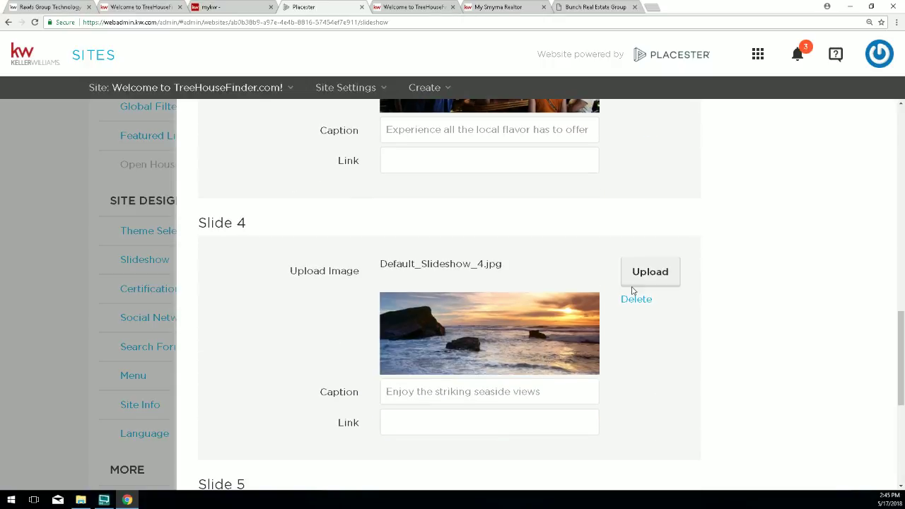
click(633, 300)
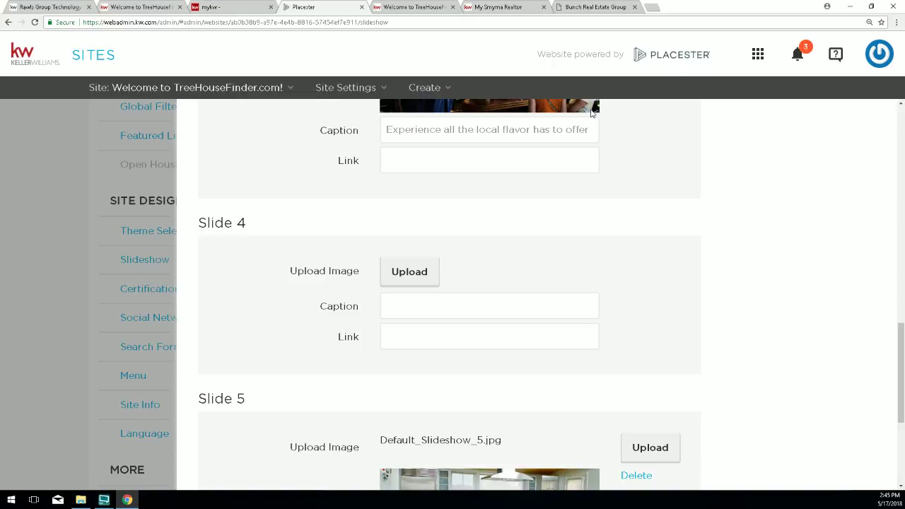
scroll(745, 231, down, 3)
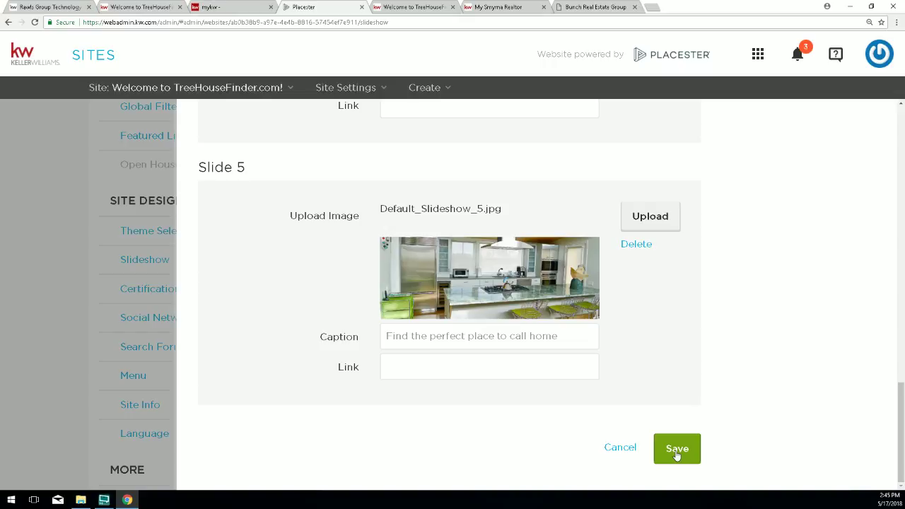
scroll(675, 453, up, 5)
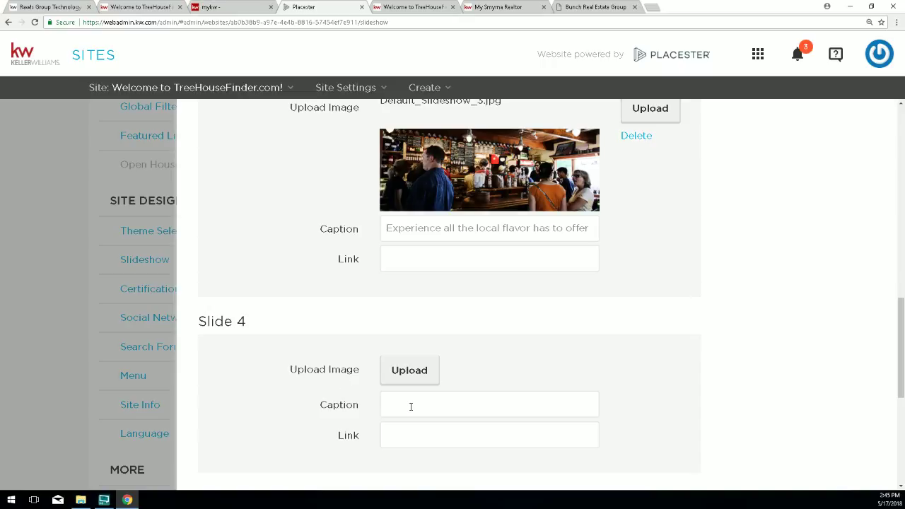
Scroll past Slide 5 to the bottom of the Slideshow panel and close it.
scroll(707, 396, down, 1)
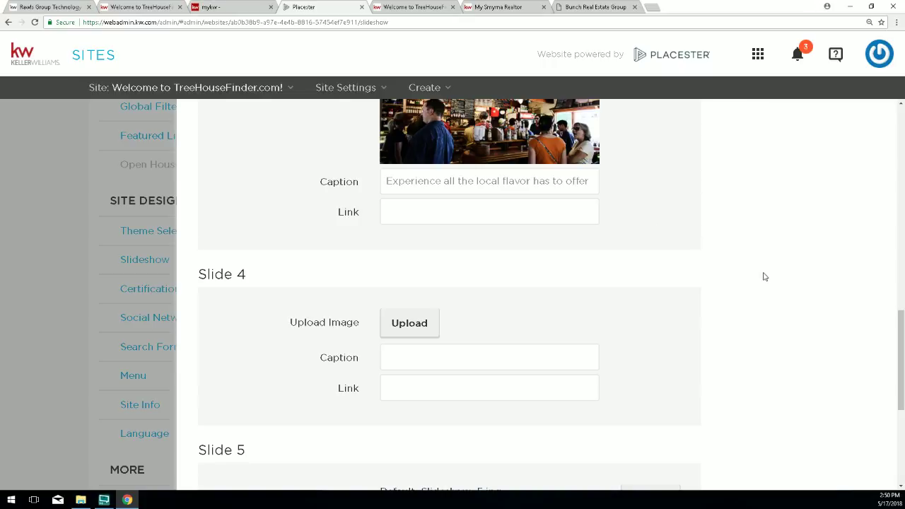
drag(901, 352, 901, 423)
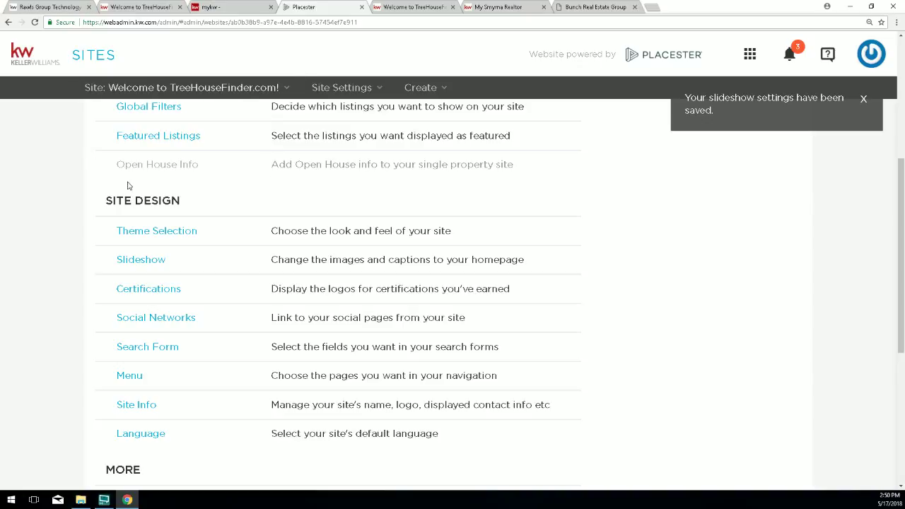
Disable the TreeHouseFinder site from the Sites list, relaunch it, and open its settings.
click(99, 59)
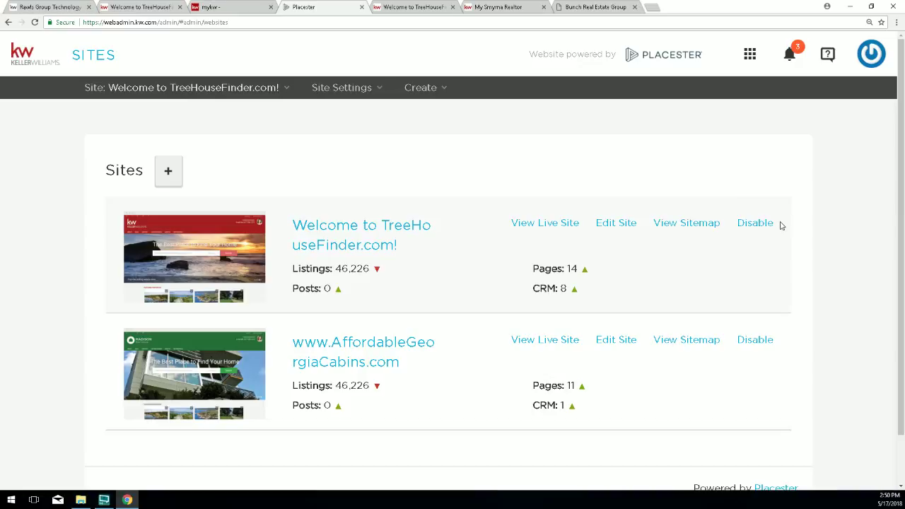
drag(782, 224, 759, 224)
click(757, 224)
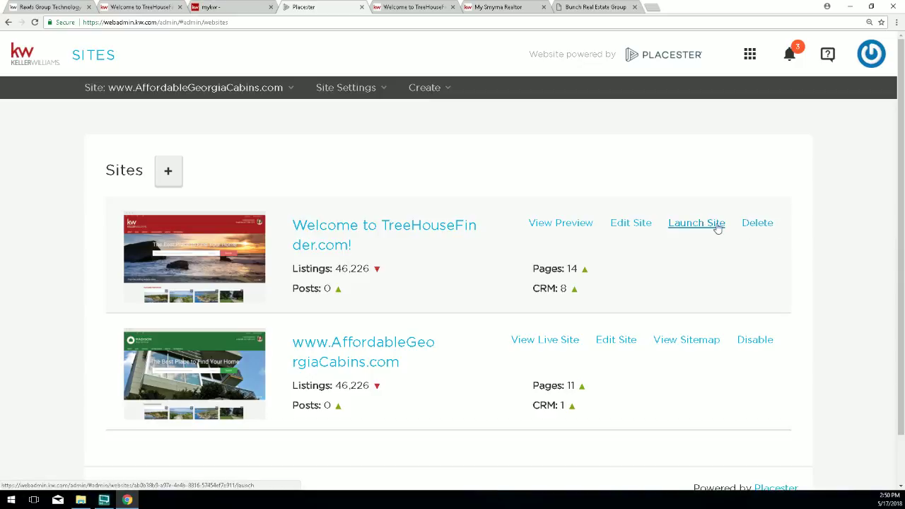
drag(735, 226, 672, 225)
click(679, 225)
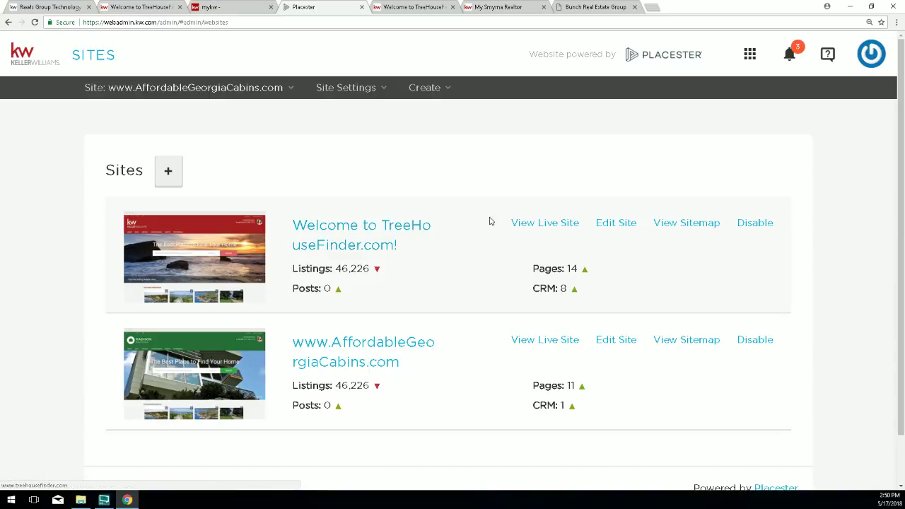
click(607, 224)
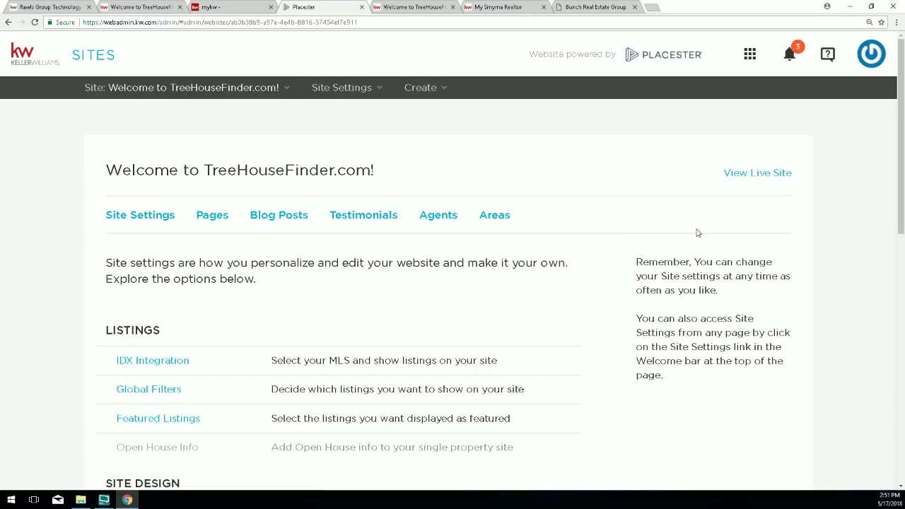
Open the homepage Slideshow settings and find Variety (custom), showing Slide 1 of 4.
scroll(223, 254, down, 3)
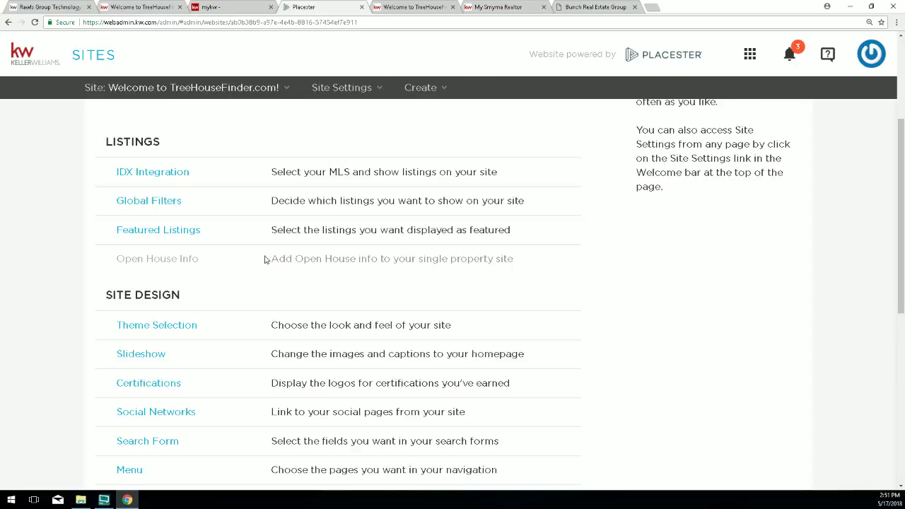
click(139, 356)
scroll(503, 340, down, 12)
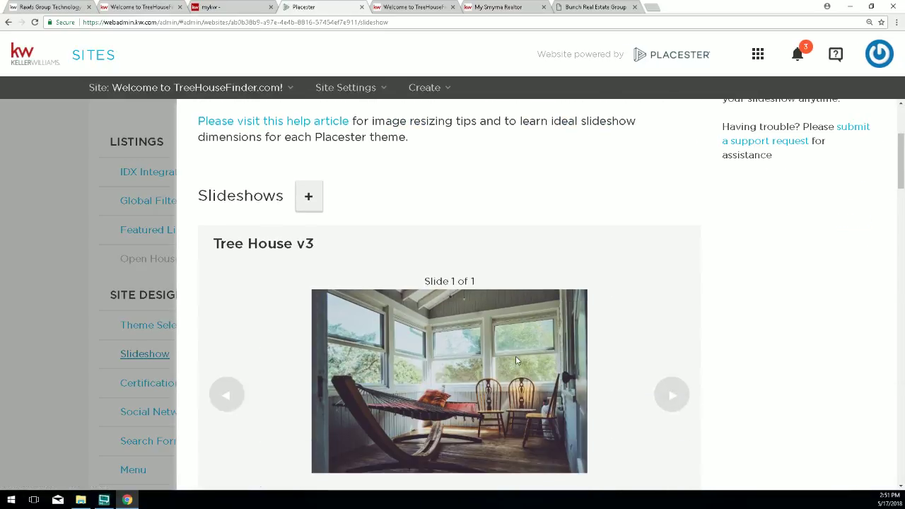
scroll(708, 282, up, 4)
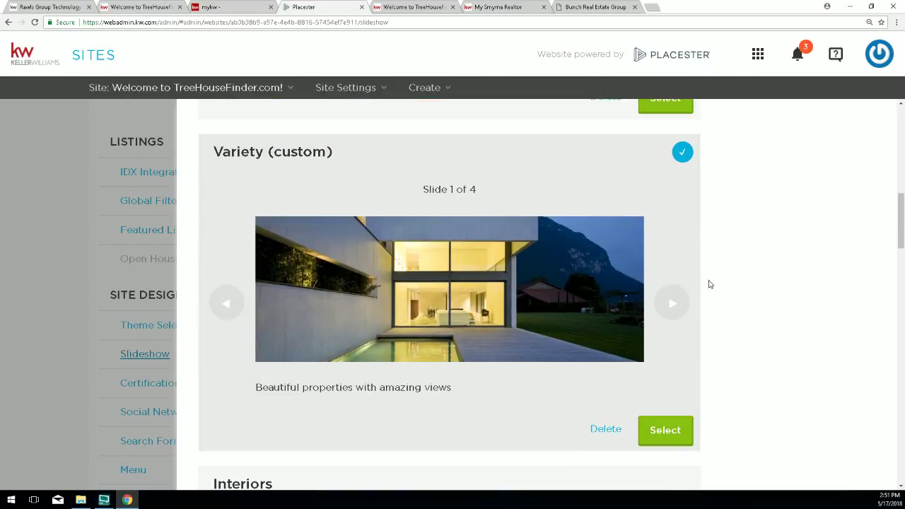
scroll(577, 263, up, 3)
scroll(572, 263, down, 2)
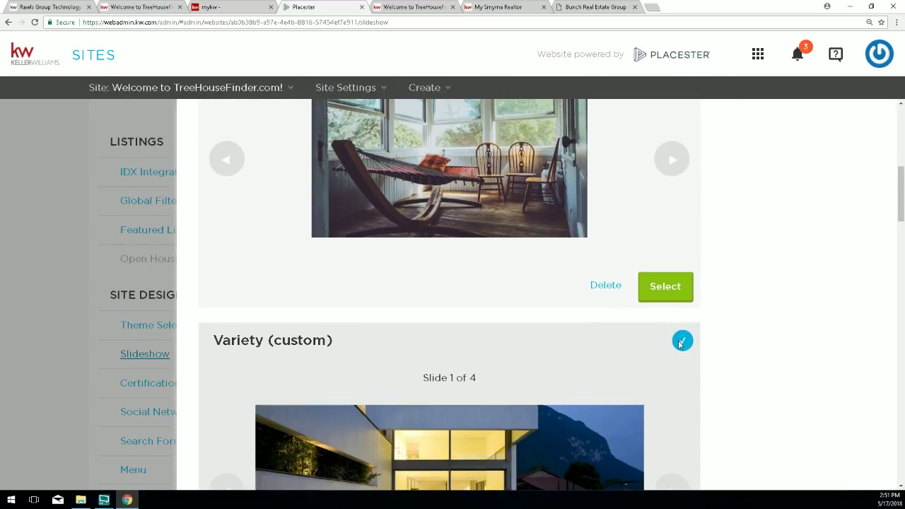
scroll(681, 344, down, 1)
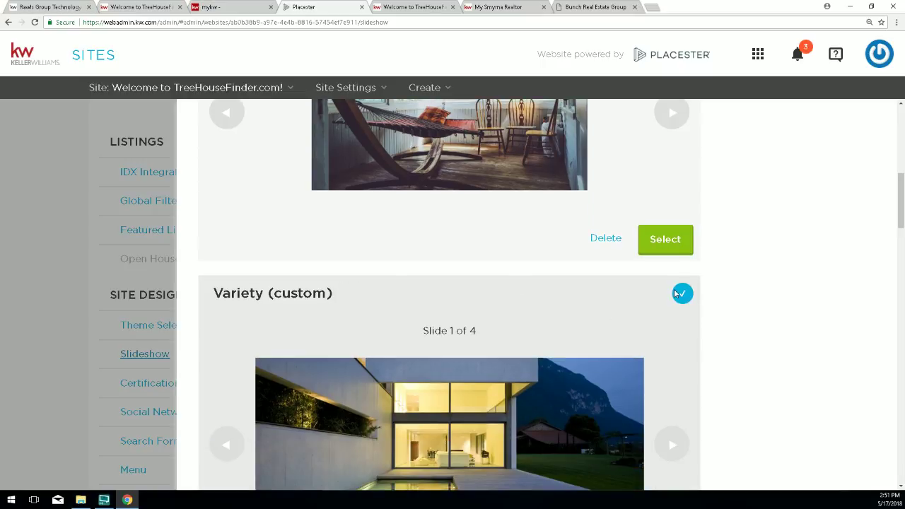
drag(335, 293, 222, 293)
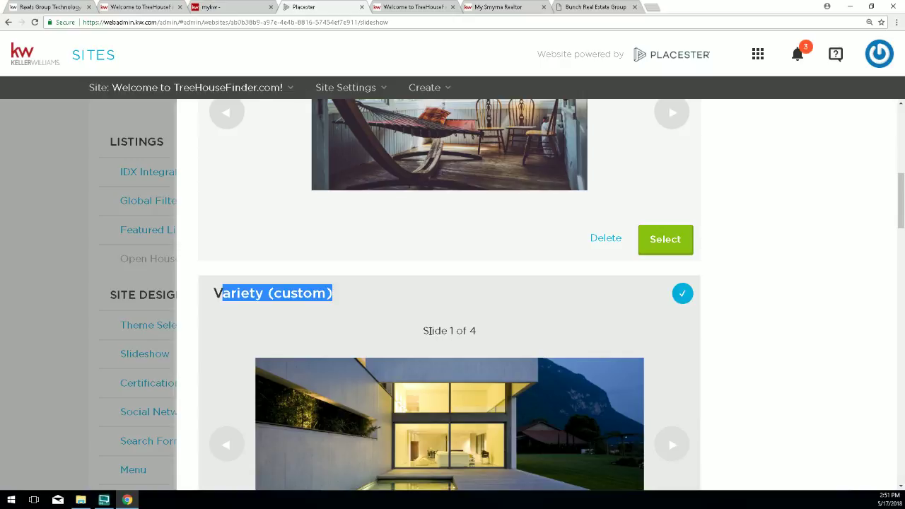
drag(429, 330, 482, 330)
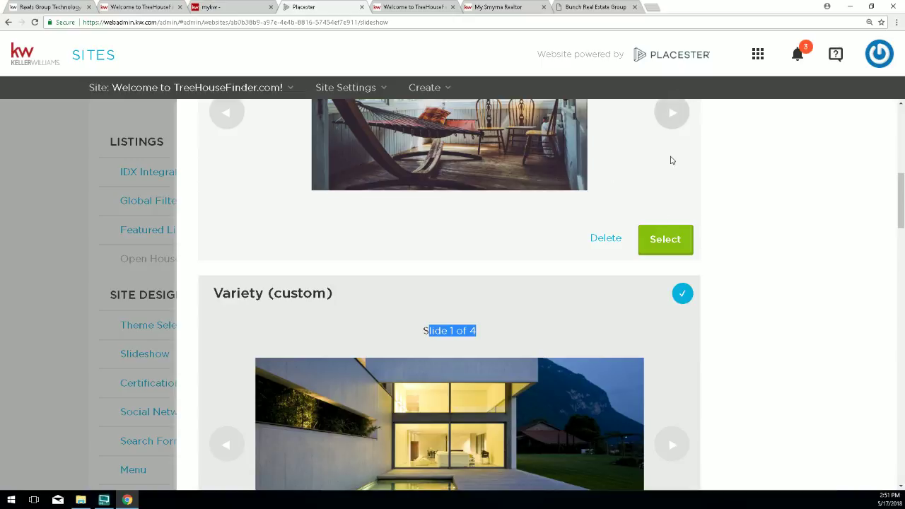
Compare it with the 5-slide Variety preset, then open Variety (custom)'s slides for editing.
scroll(755, 374, down, 3)
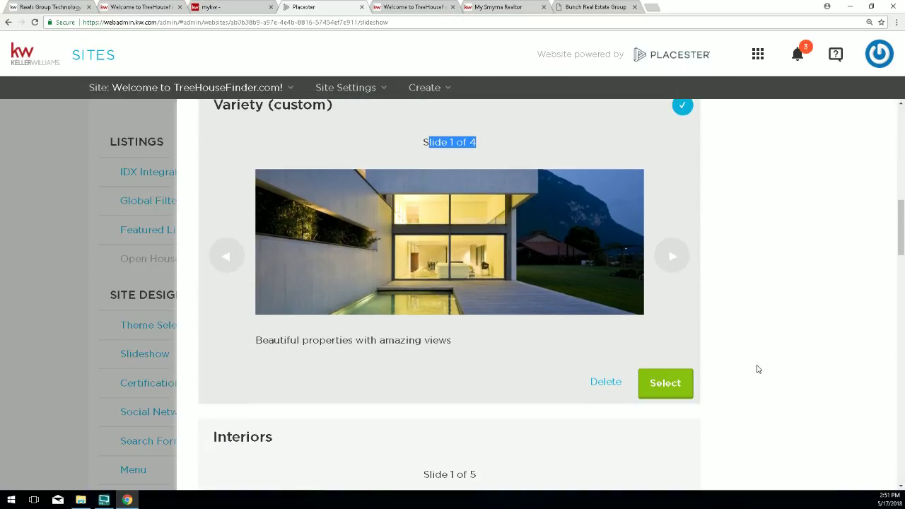
scroll(757, 368, down, 4)
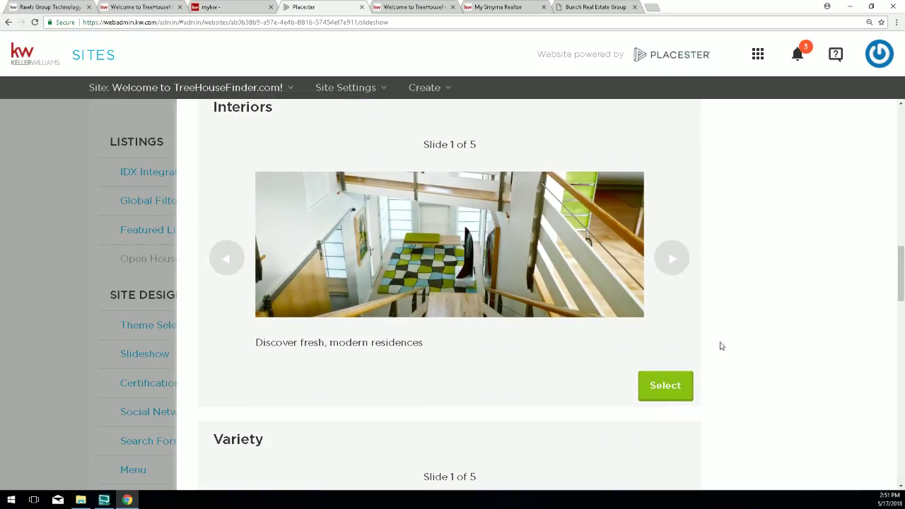
scroll(678, 329, down, 2)
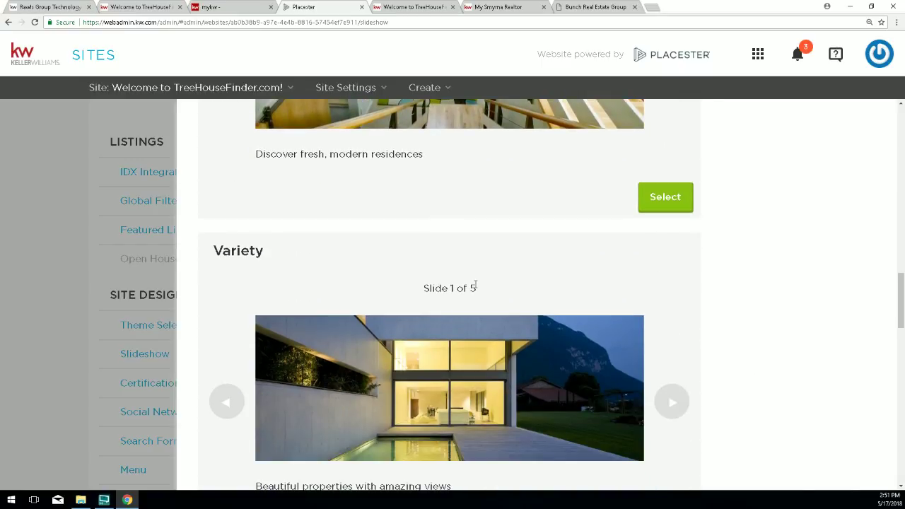
mouse_move(476, 286)
mouse_down()
mouse_move(422, 289)
mouse_move(477, 289)
mouse_up()
scroll(485, 291, up, 7)
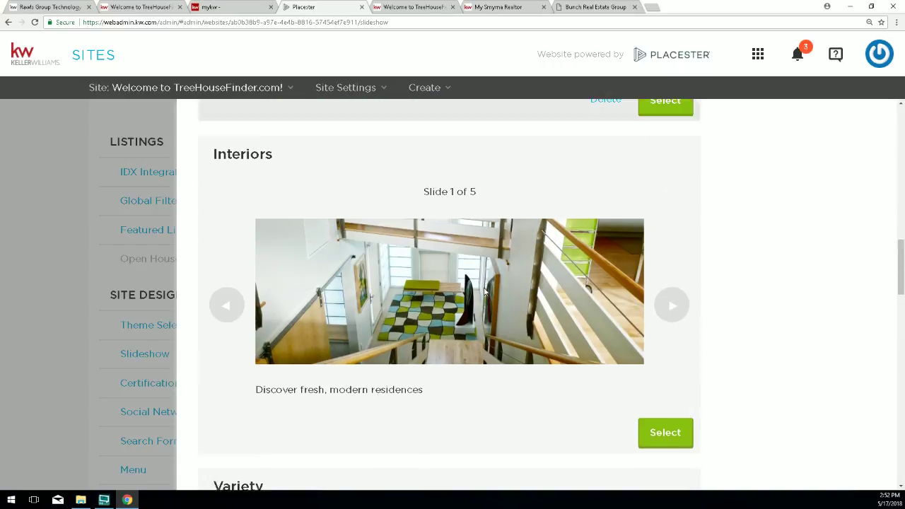
scroll(487, 292, up, 3)
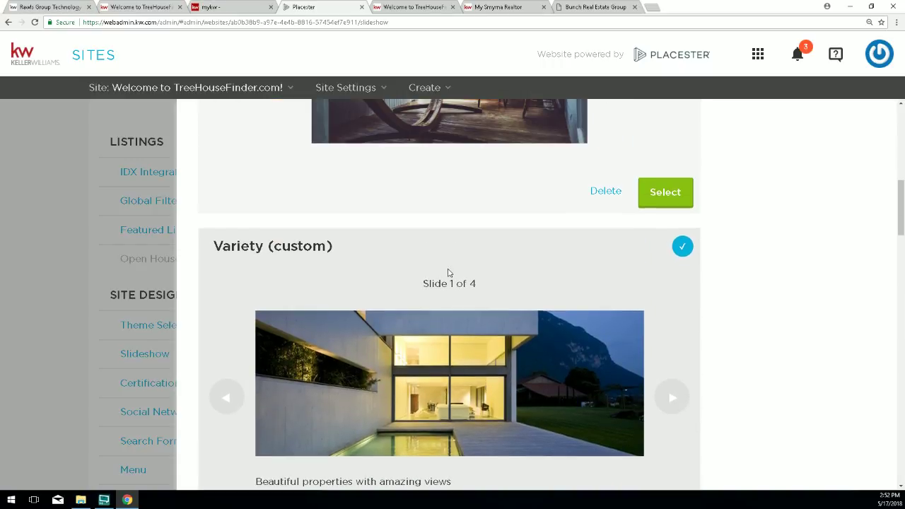
drag(336, 250, 268, 248)
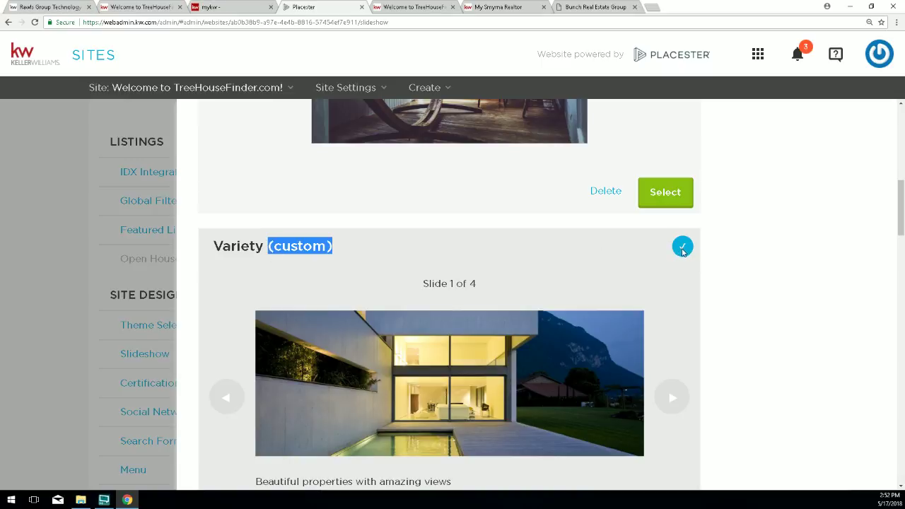
scroll(662, 376, down, 2)
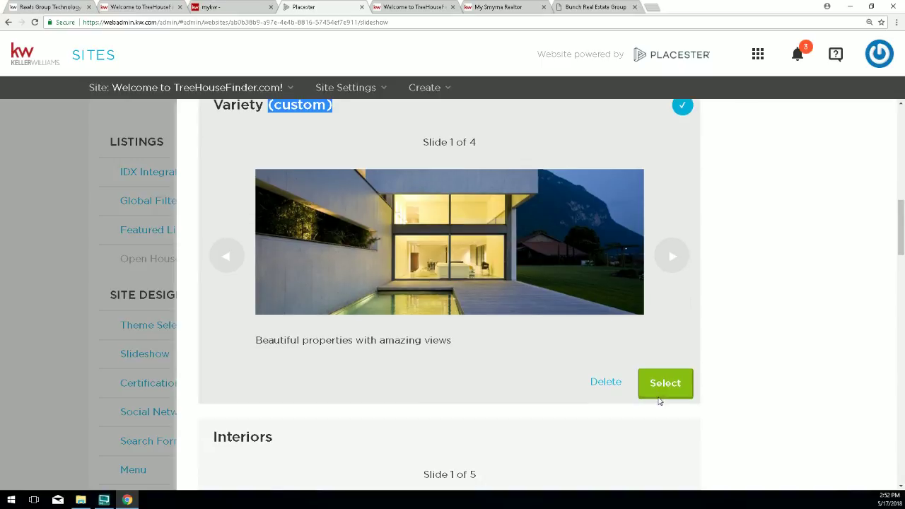
click(657, 385)
Scroll down to the empty Slide 5 slot, then open a new blank browser tab.
scroll(608, 319, down, 13)
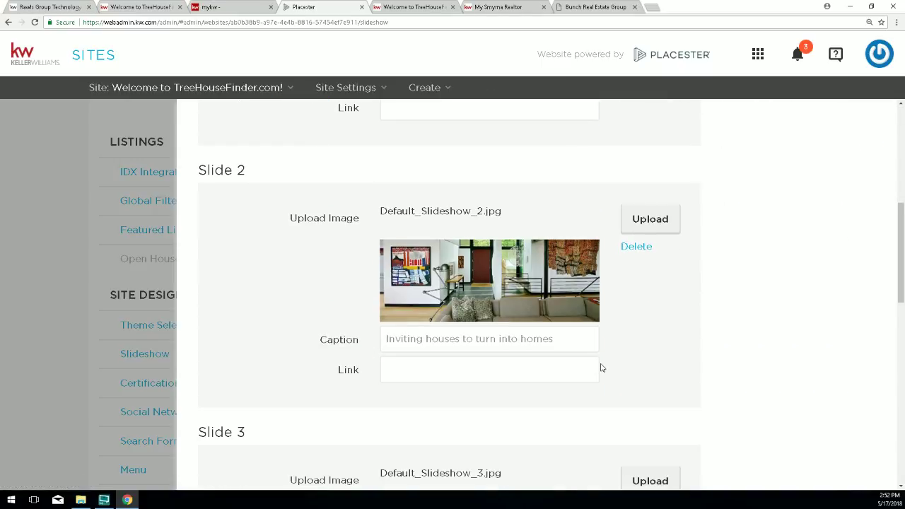
scroll(608, 365, down, 5)
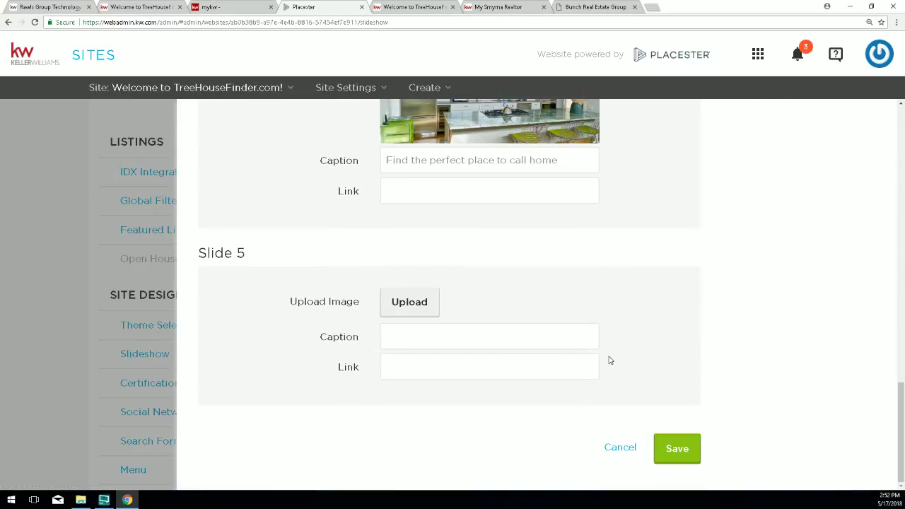
drag(201, 256, 261, 265)
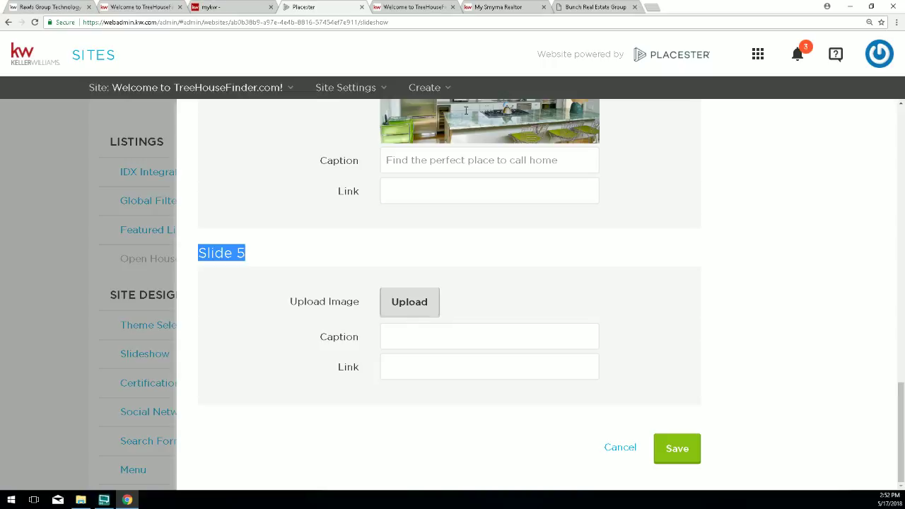
click(652, 10)
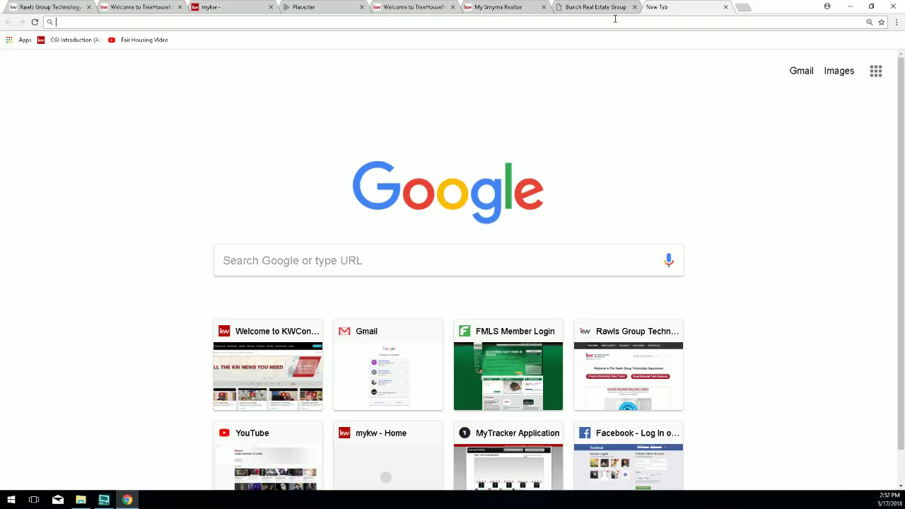
Go to pixabay.com by entering 'pixabay' in the new tab's address bar.
text(pixab)
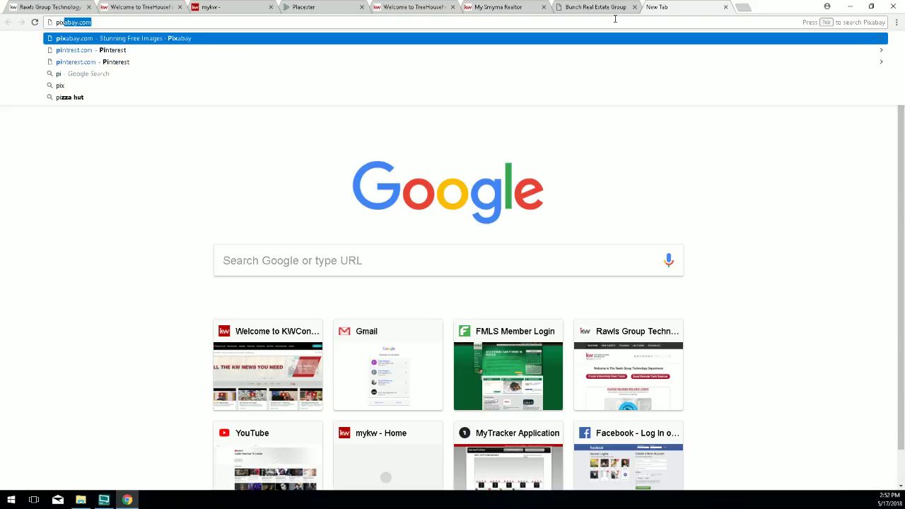
text(ay)
key(Return)
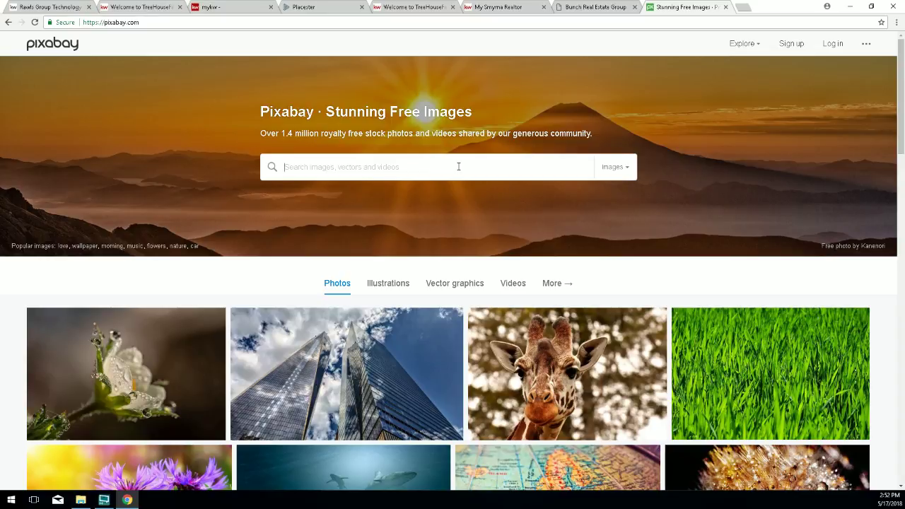
Search Pixabay for 'atlanta skyline'.
text(a)
key(BackSpace)
text(atlanta sk)
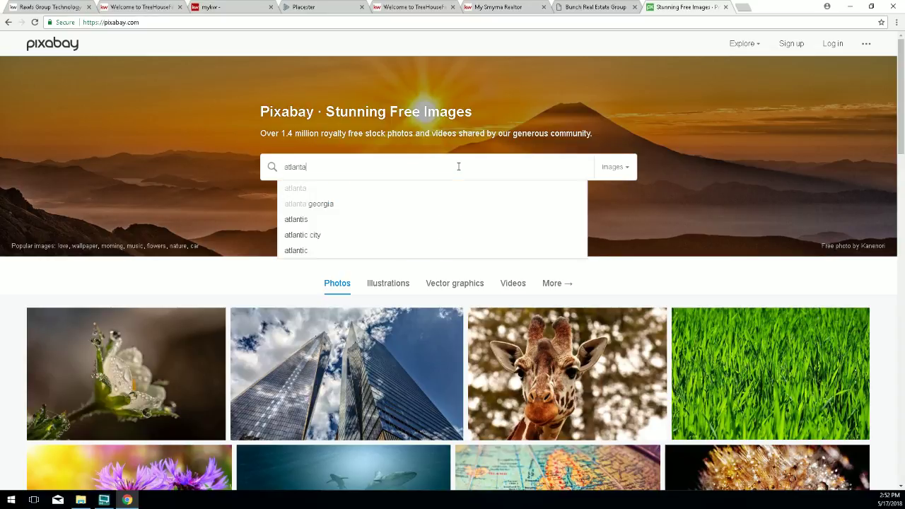
text(yline)
key(Return)
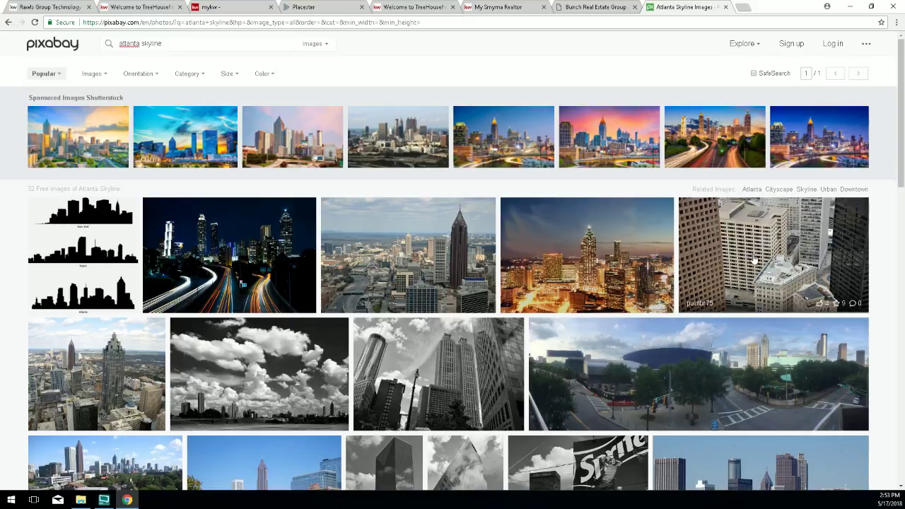
Browse the free Atlanta skyline images below the sponsored Shutterstock row.
scroll(777, 290, down, 1)
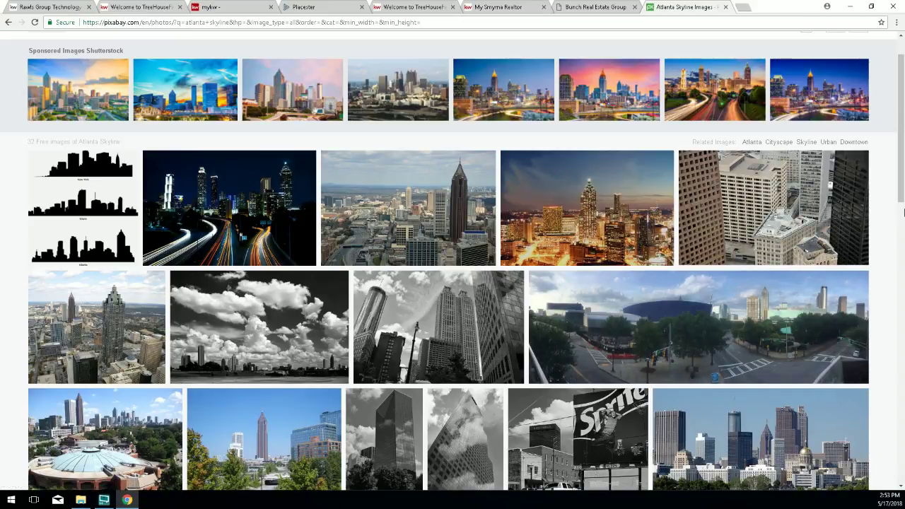
scroll(903, 212, down, 1)
scroll(903, 211, up, 2)
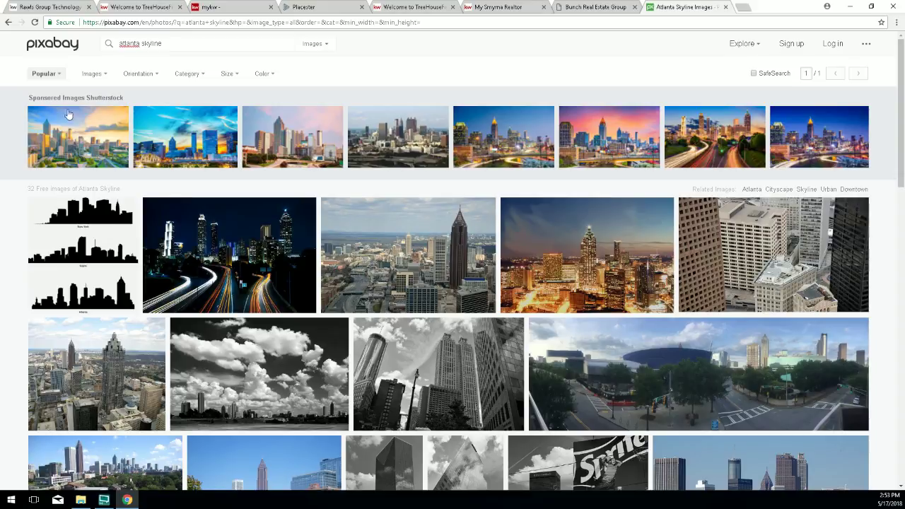
drag(21, 98, 123, 97)
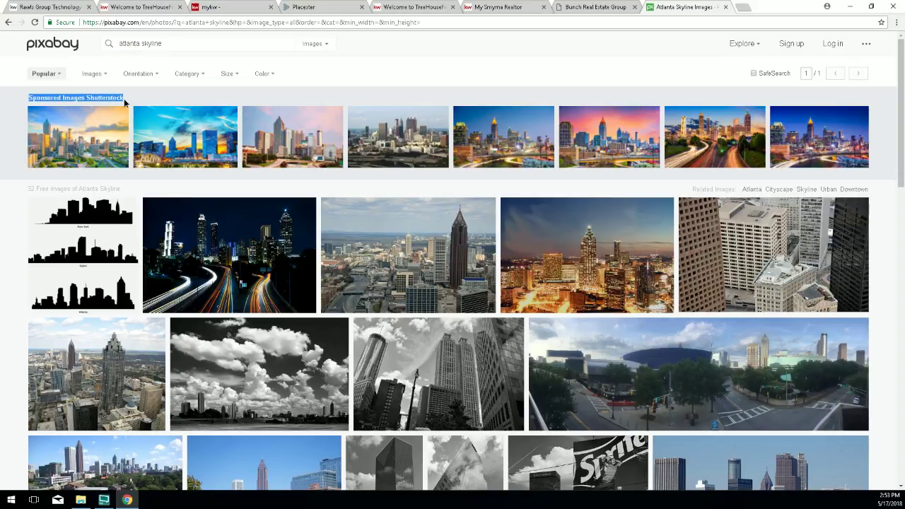
mouse_move(125, 102)
mouse_down()
mouse_move(56, 97)
mouse_move(108, 97)
mouse_up()
drag(25, 188, 132, 188)
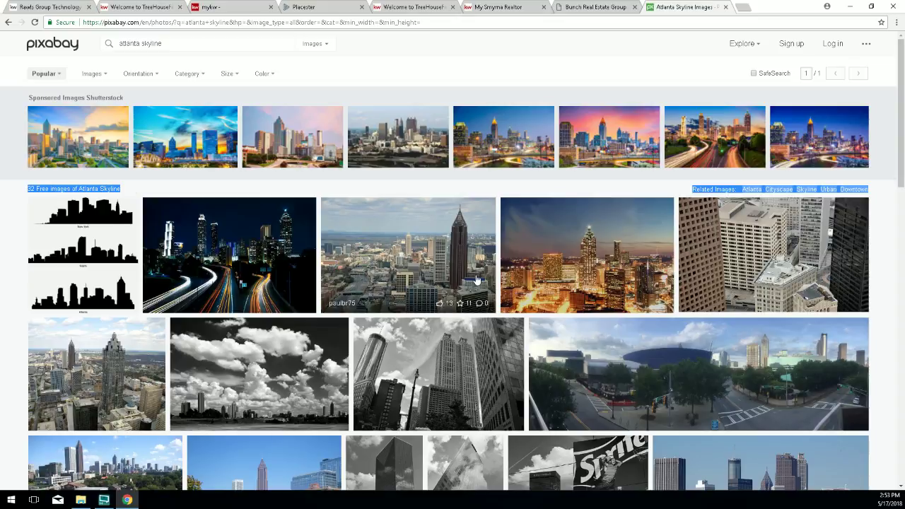
scroll(478, 282, down, 1)
scroll(478, 281, down, 3)
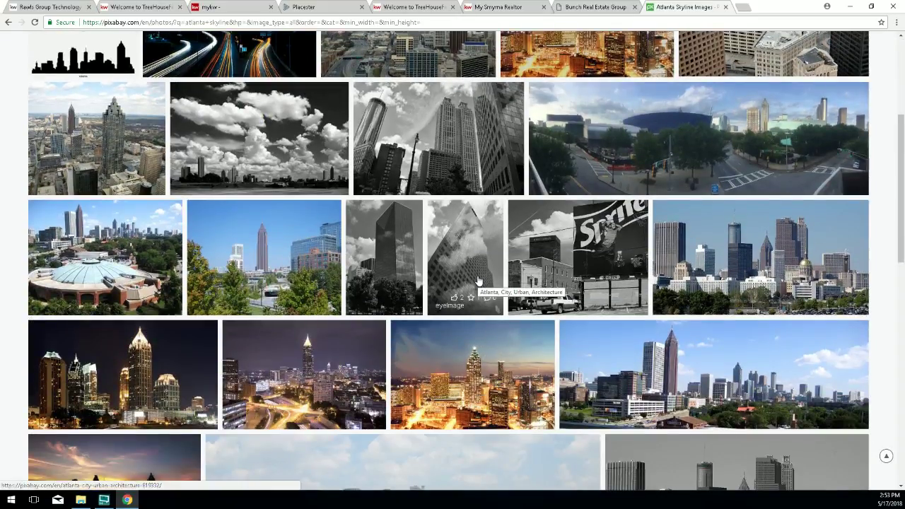
scroll(478, 281, down, 3)
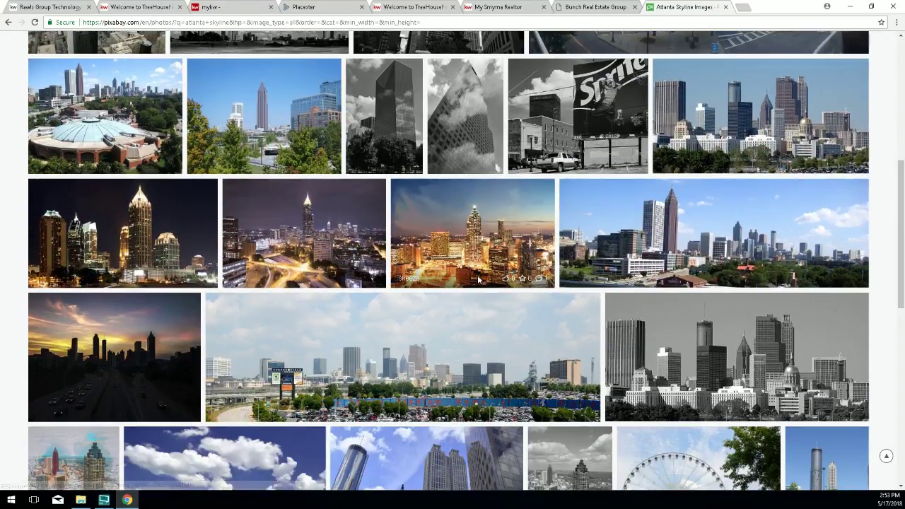
scroll(478, 281, down, 3)
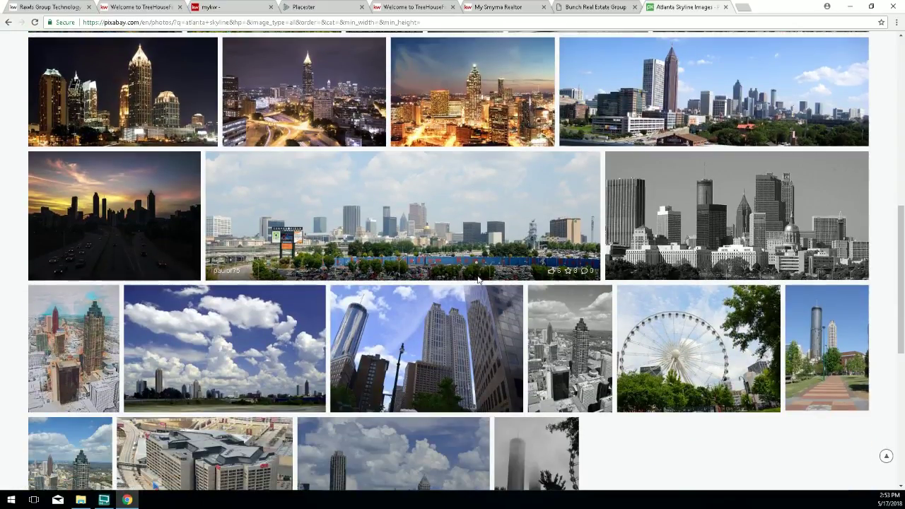
scroll(478, 282, up, 3)
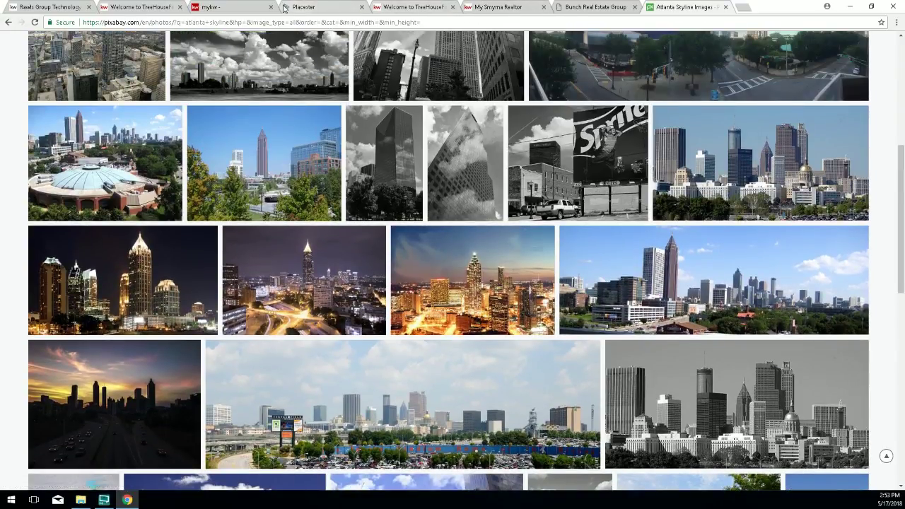
Close the duplicate TreeHouseFinder tab and the My Smyrna Realtor tab.
click(414, 7)
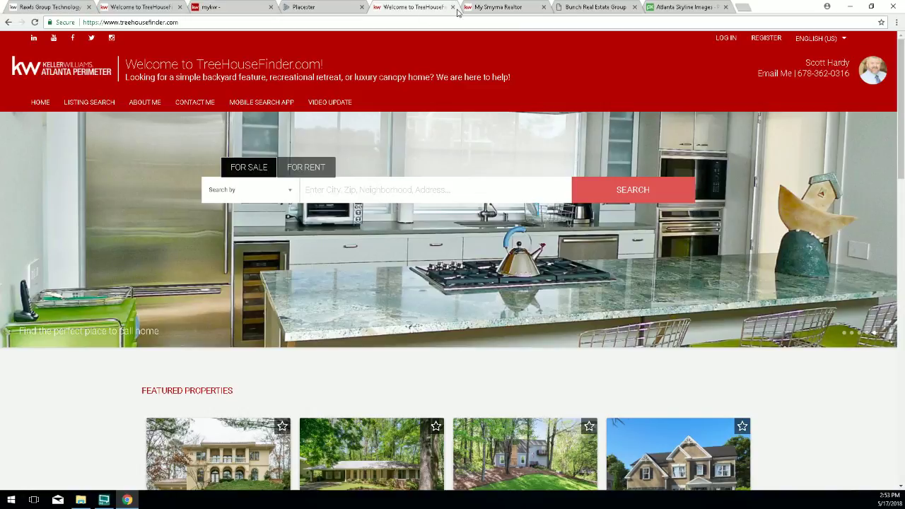
click(452, 7)
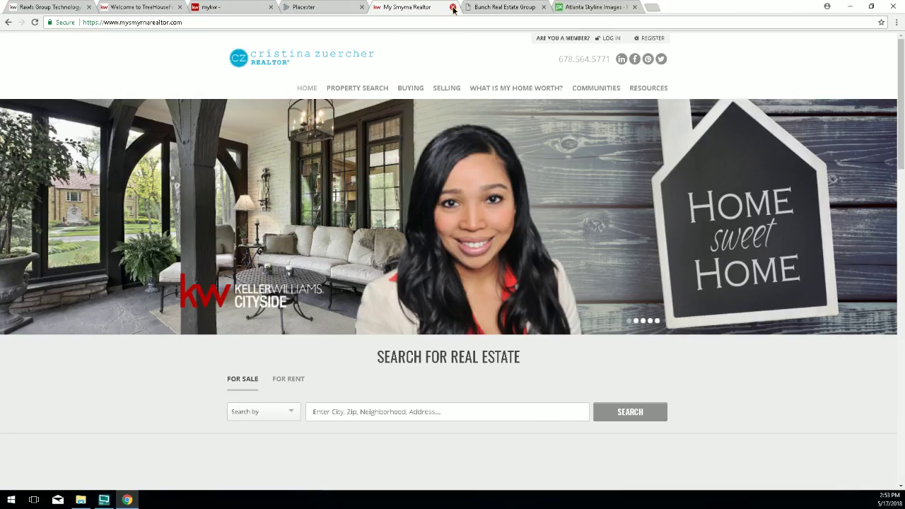
click(452, 7)
Reload the TreeHouseFinder homepage, then return to the Pixabay skyline results.
click(113, 7)
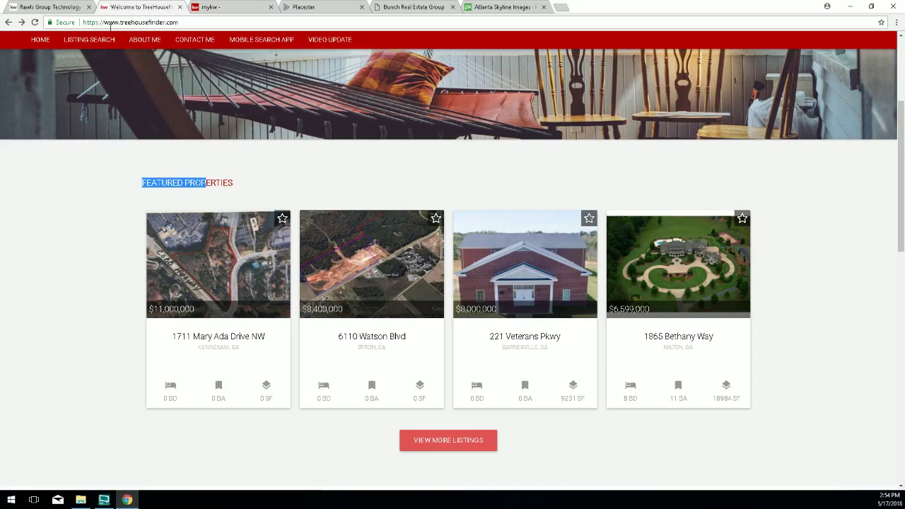
click(34, 23)
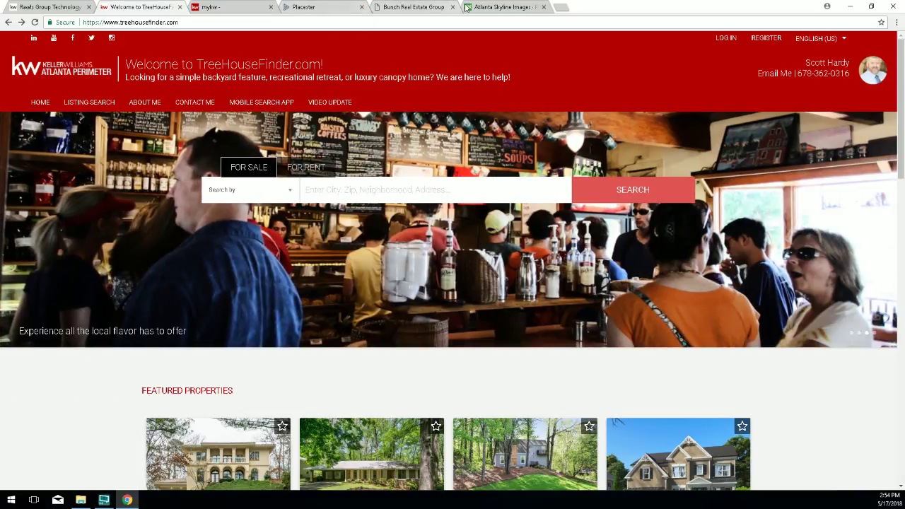
click(467, 7)
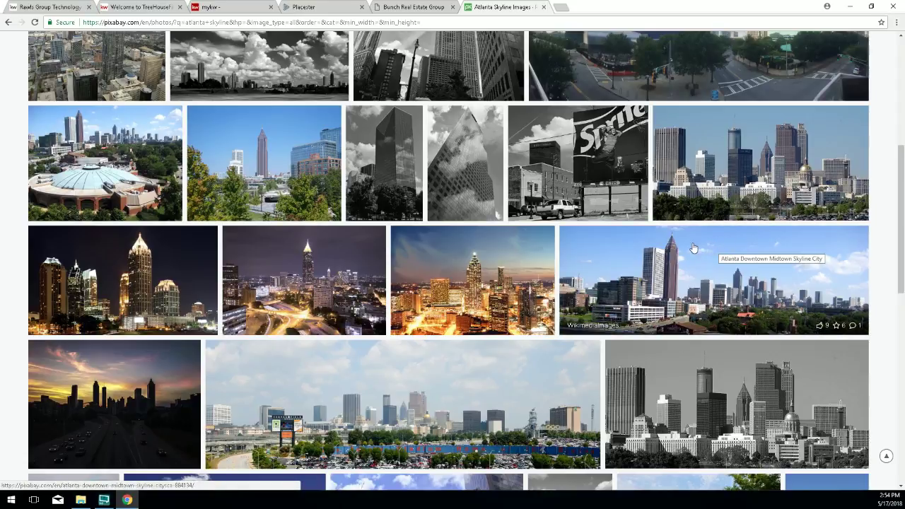
scroll(685, 255, down, 2)
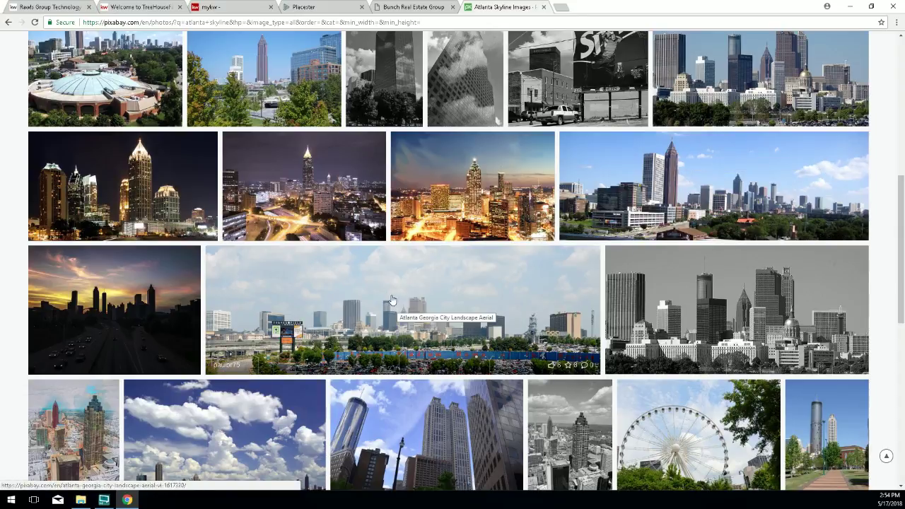
scroll(429, 304, down, 1)
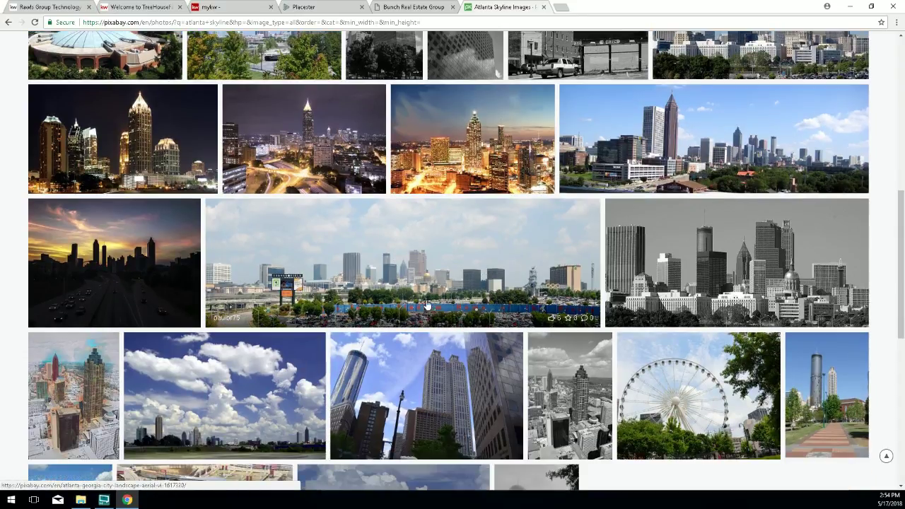
scroll(429, 304, up, 2)
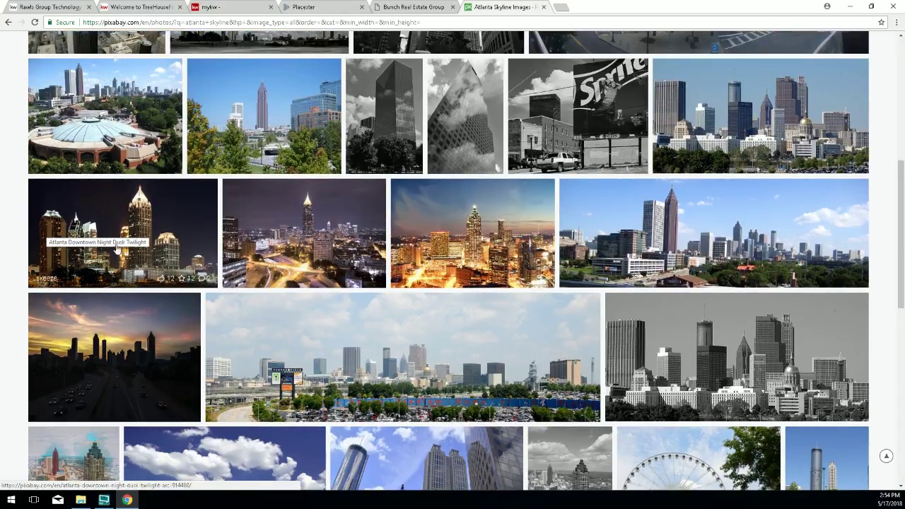
scroll(732, 330, down, 2)
scroll(732, 330, down, 2)
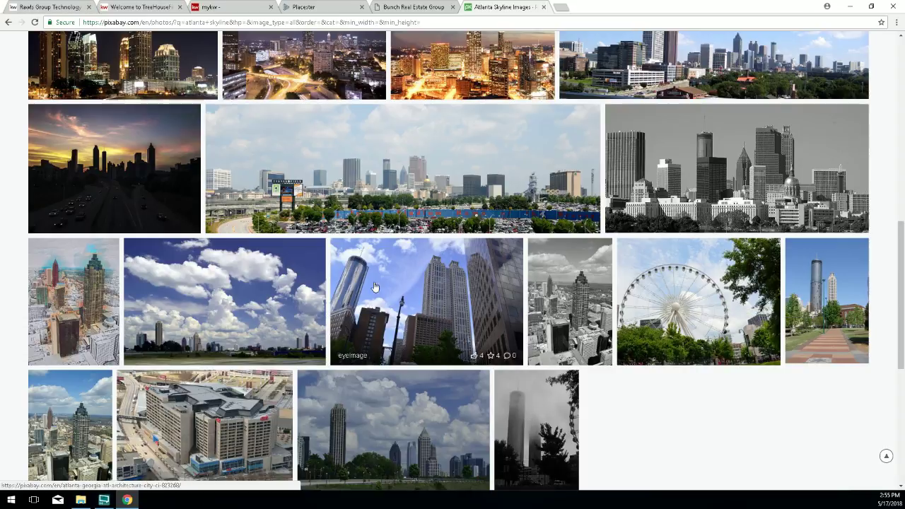
scroll(375, 286, down, 2)
scroll(395, 265, up, 2)
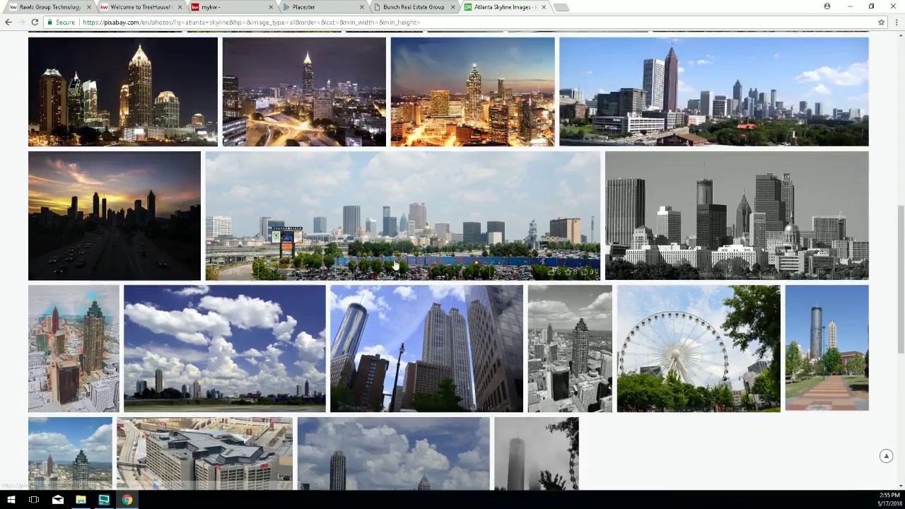
scroll(395, 265, up, 1)
scroll(241, 292, down, 2)
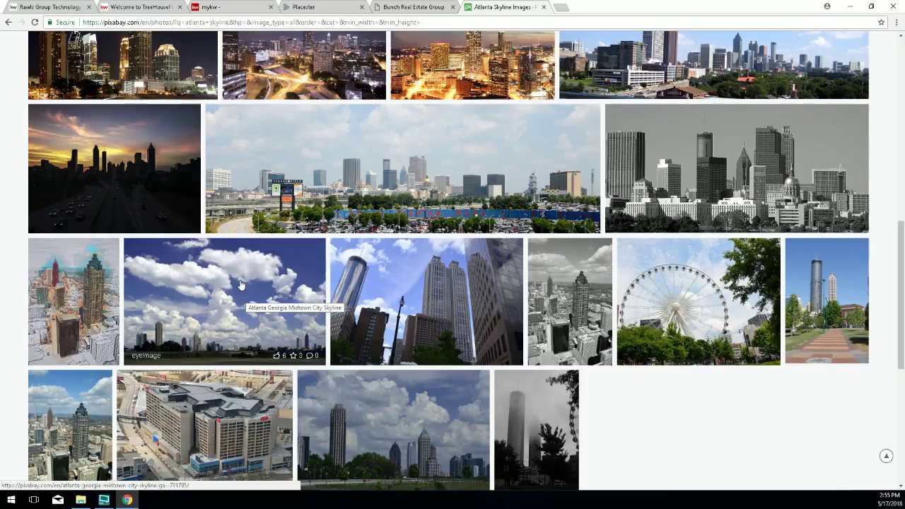
Open the cloudy Midtown skyline photo and show its free JPG download sizes.
click(240, 285)
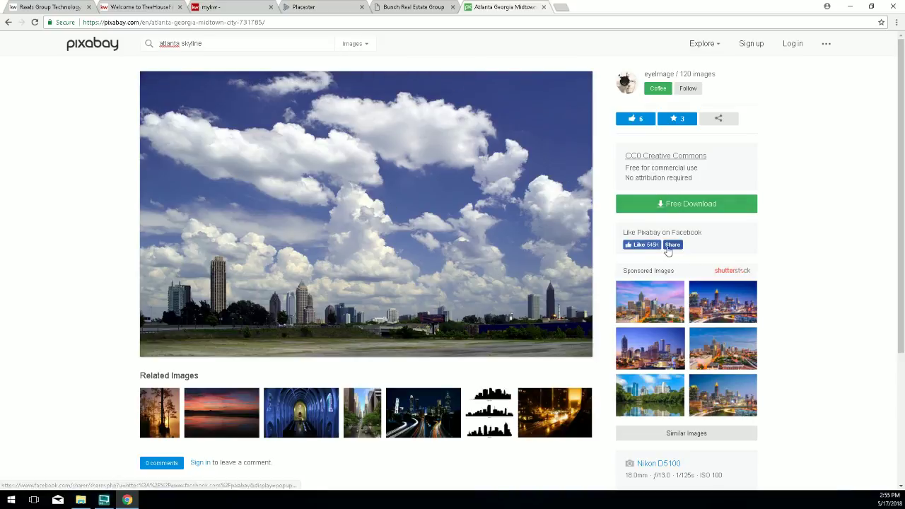
drag(760, 208, 733, 211)
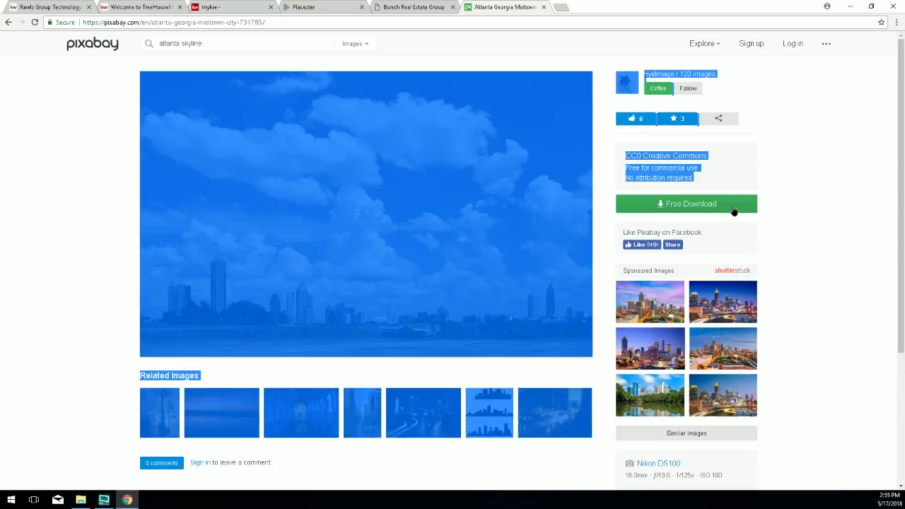
click(683, 204)
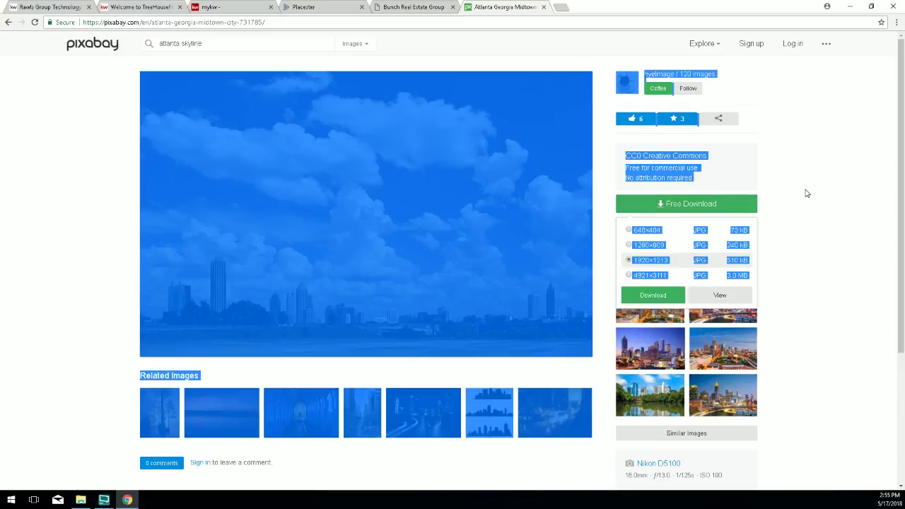
click(806, 193)
click(661, 204)
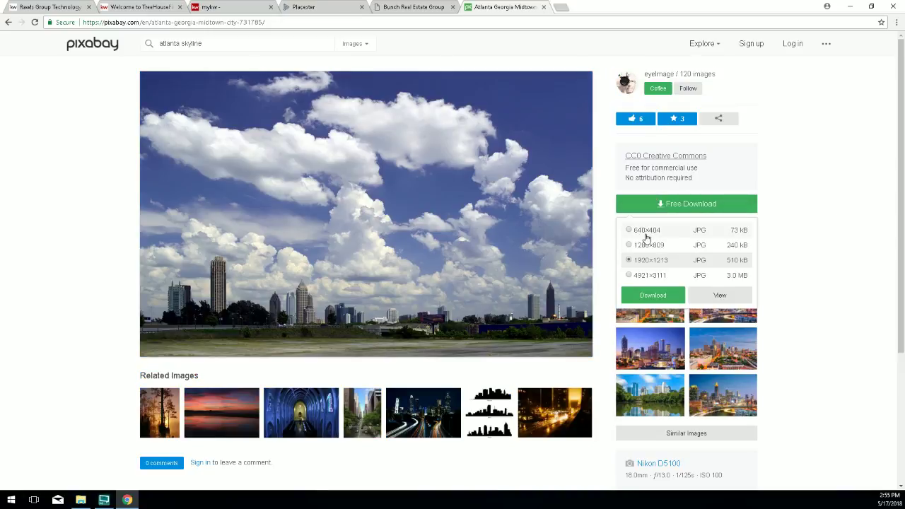
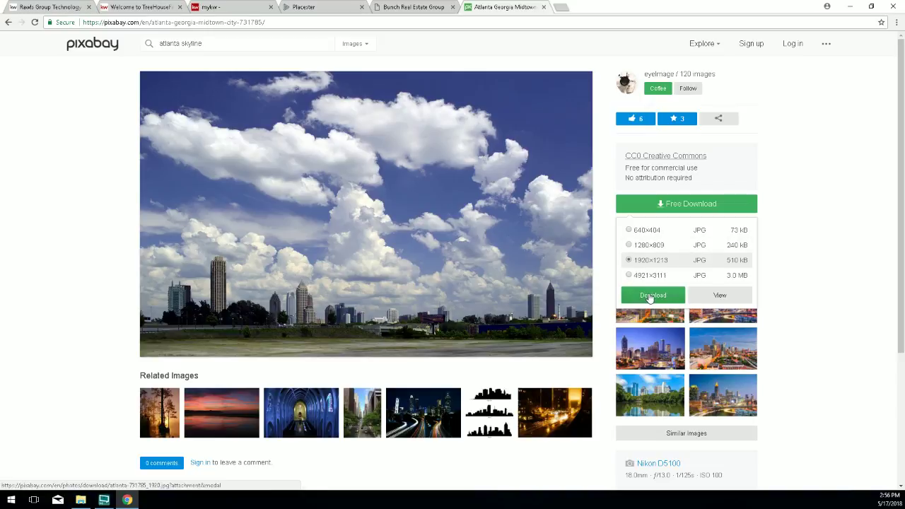
Download the 1920×1213 skyline JPG past the reCAPTCHA, then preview and close it in Photos.
click(652, 296)
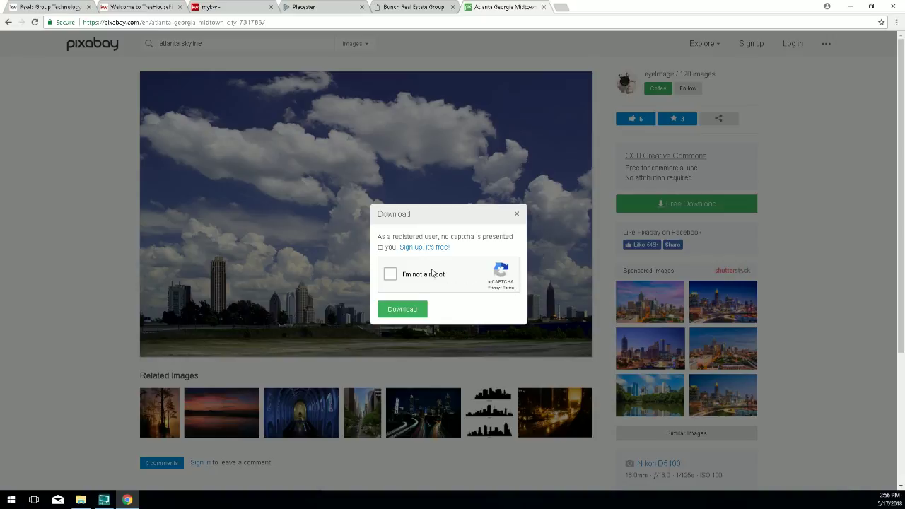
click(390, 276)
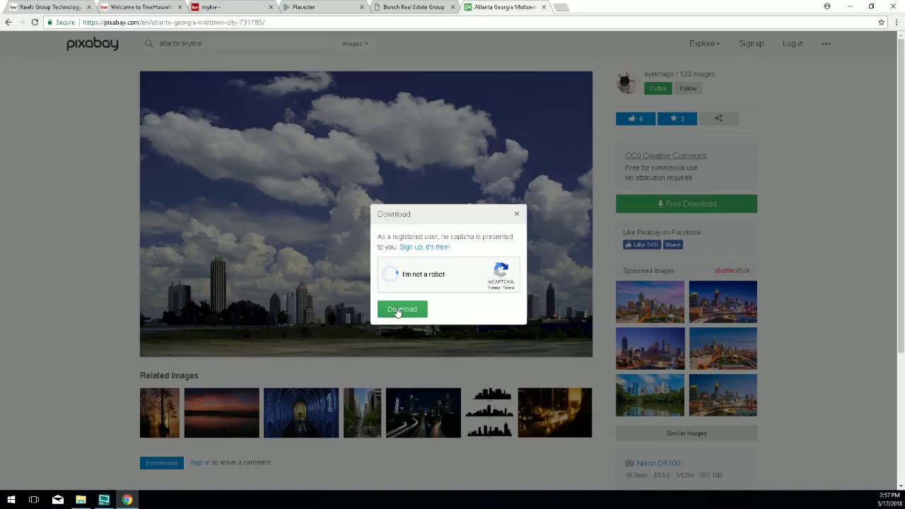
click(399, 311)
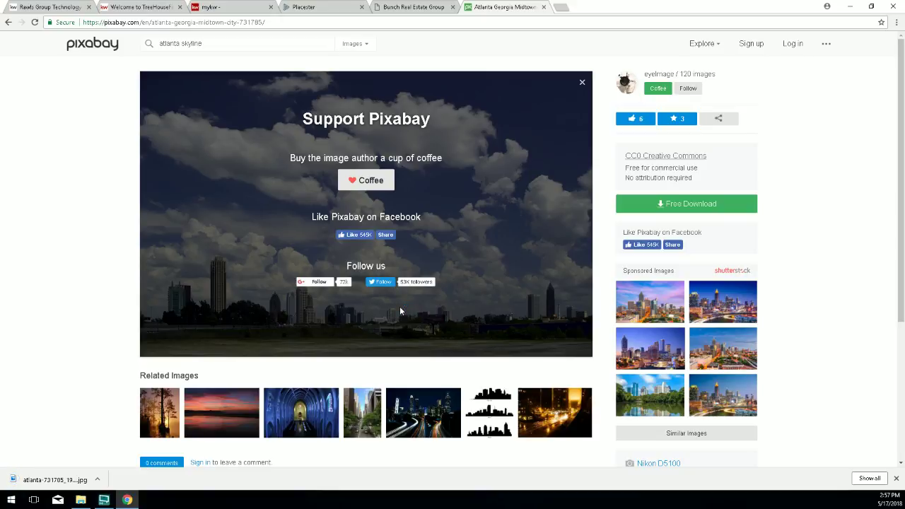
click(56, 479)
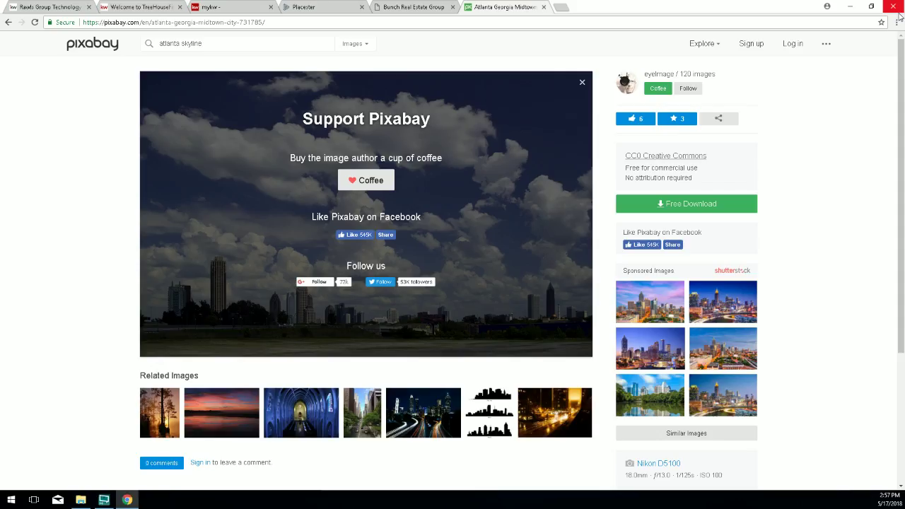
click(894, 7)
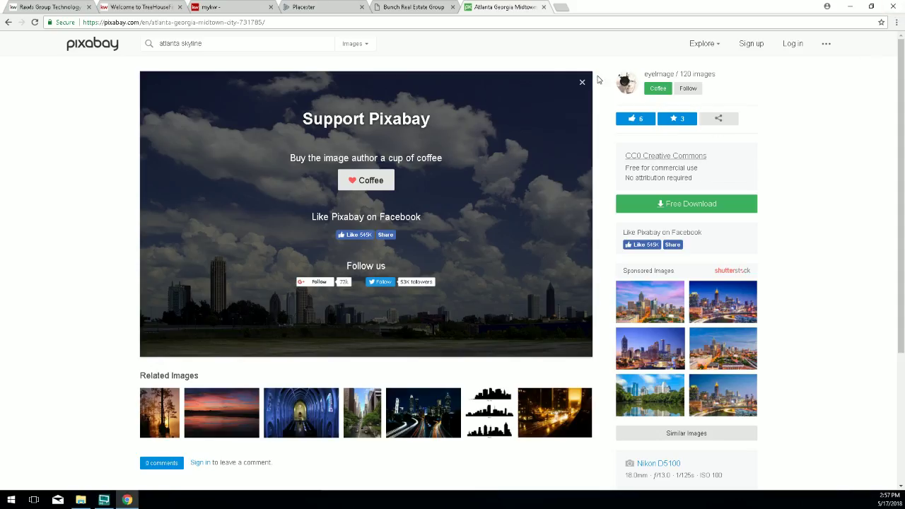
Upload atlanta-731785_1920.jpg from Downloads, sorted by date, as Slide 5's image in Placester.
click(316, 9)
mouse_move(268, 139)
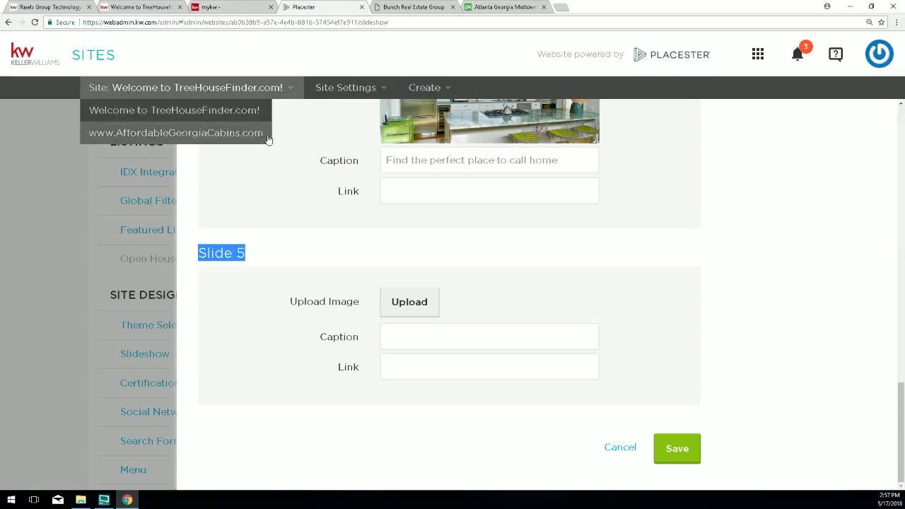
drag(261, 273, 201, 261)
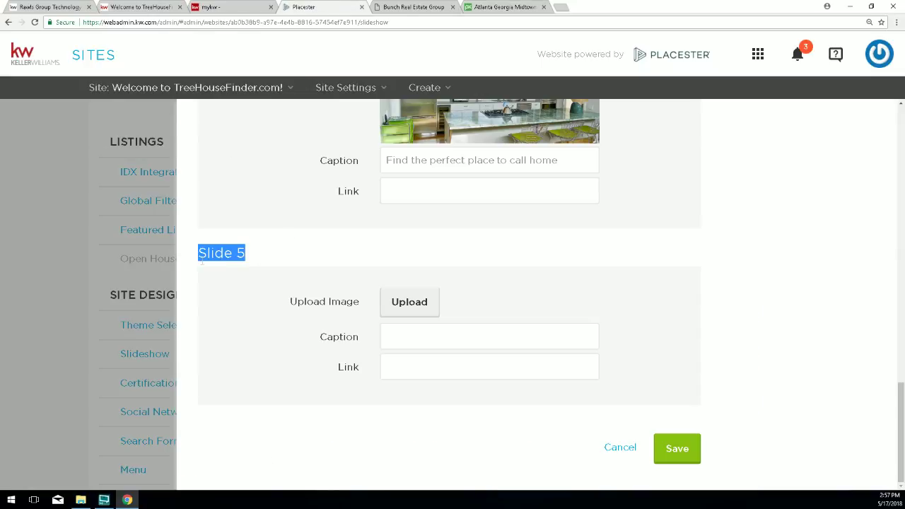
click(319, 334)
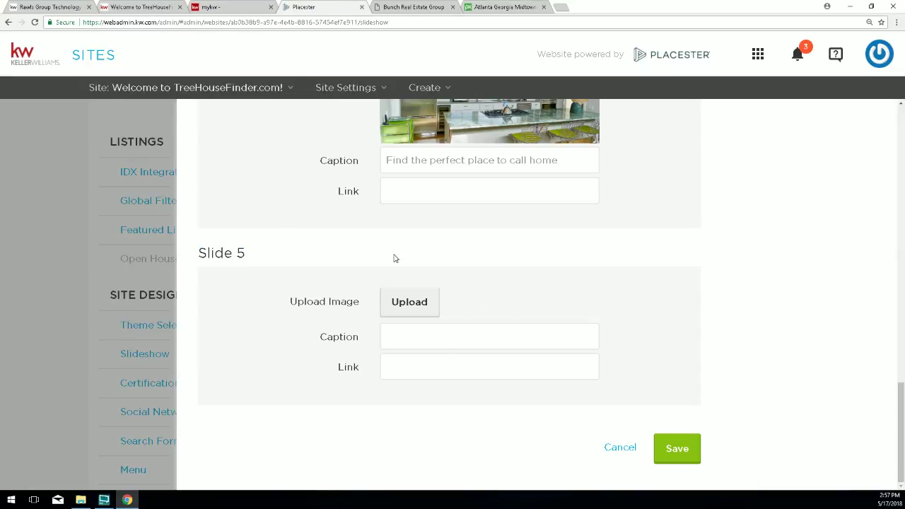
click(410, 302)
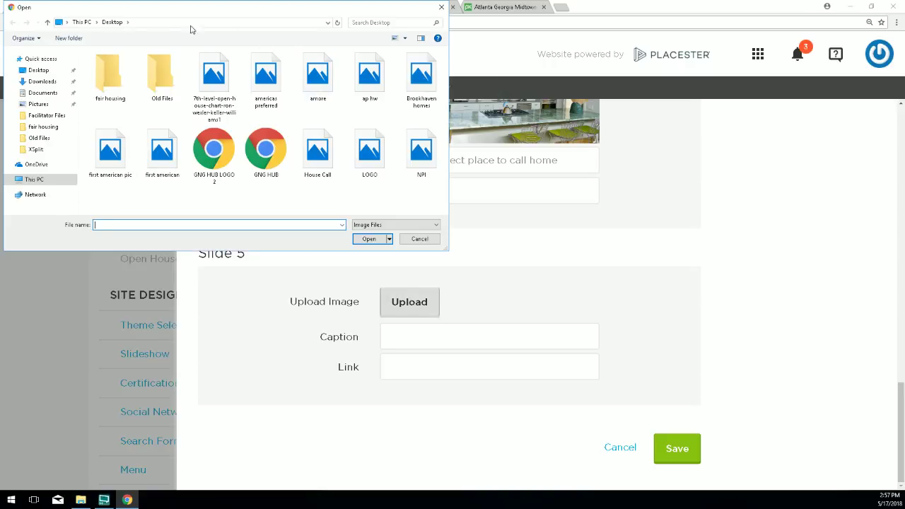
click(42, 82)
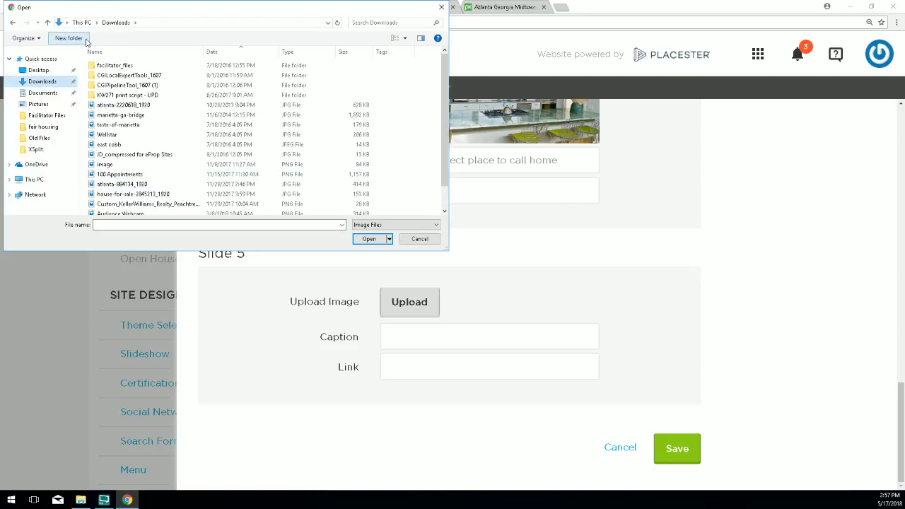
click(219, 53)
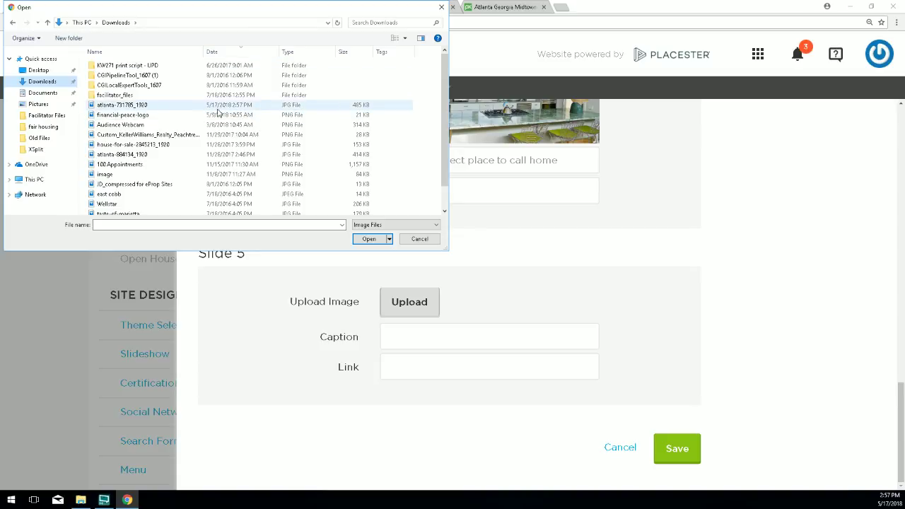
click(122, 106)
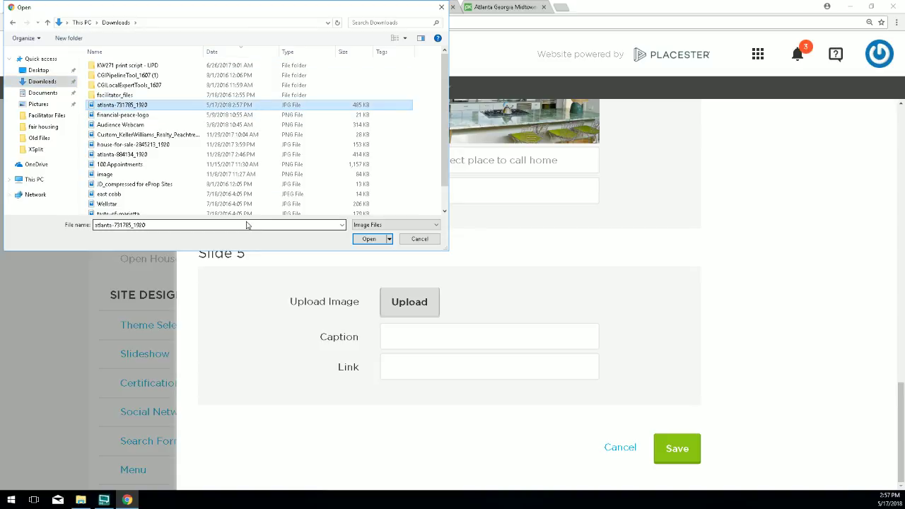
click(369, 239)
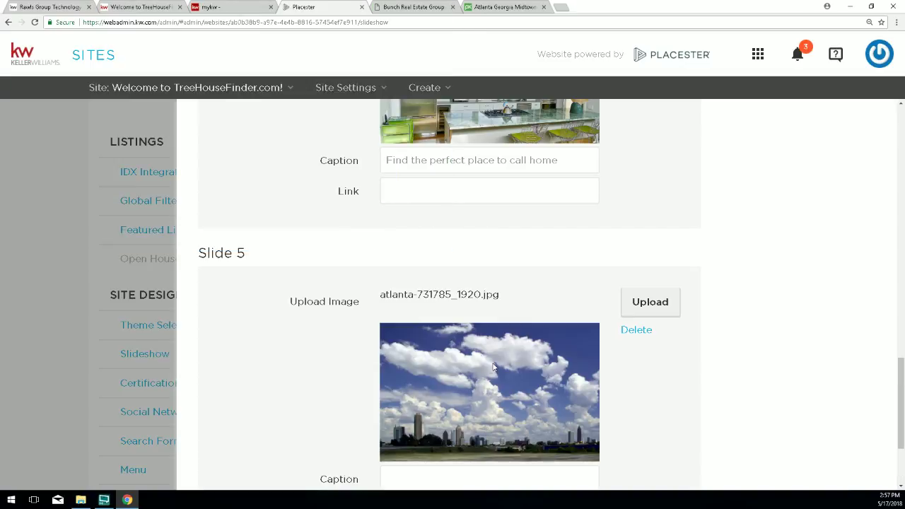
Caption the Slide 5 skyline image 'Your Real Estate Dreams are in the clouds' and save.
scroll(497, 362, down, 1)
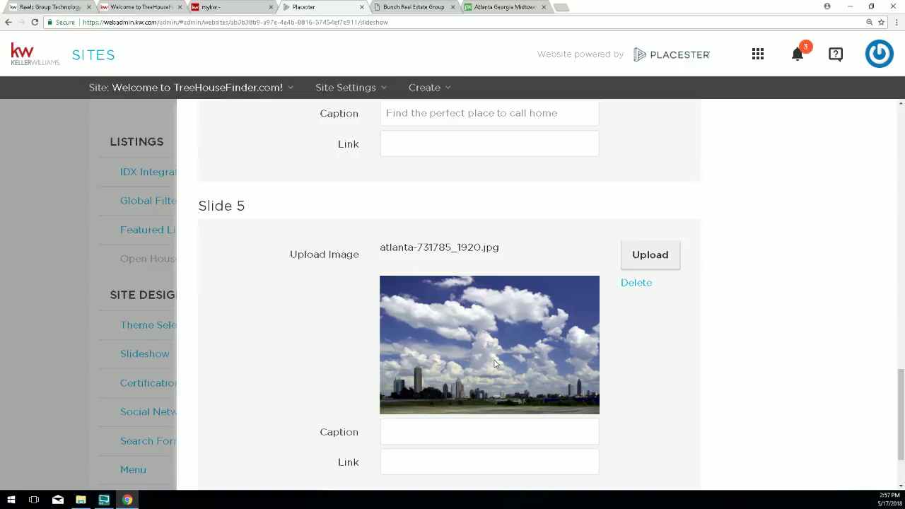
click(441, 425)
text(Your Real Estate Dreams are)
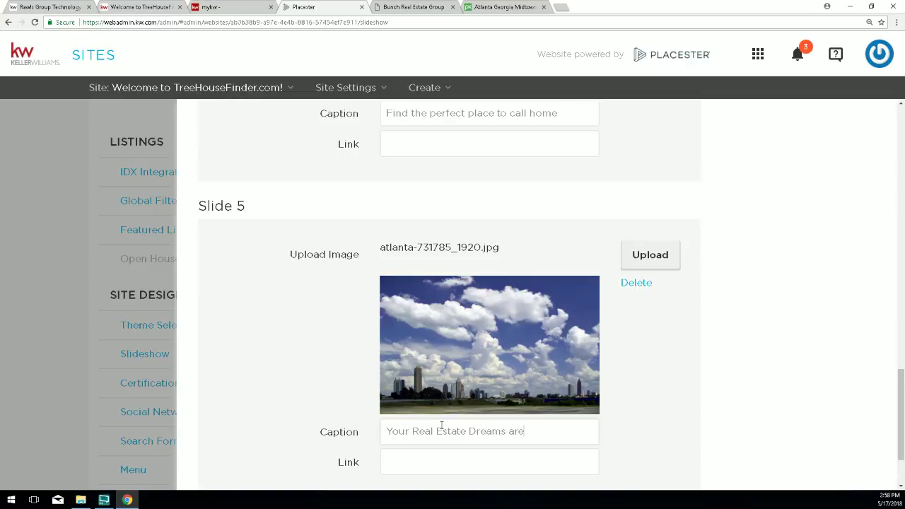
text( intthe clouds)
scroll(754, 384, down, 2)
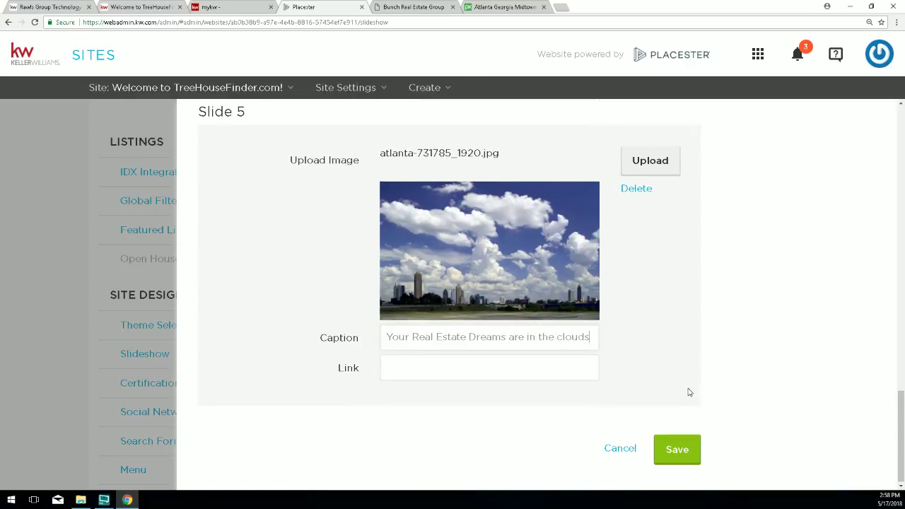
click(679, 448)
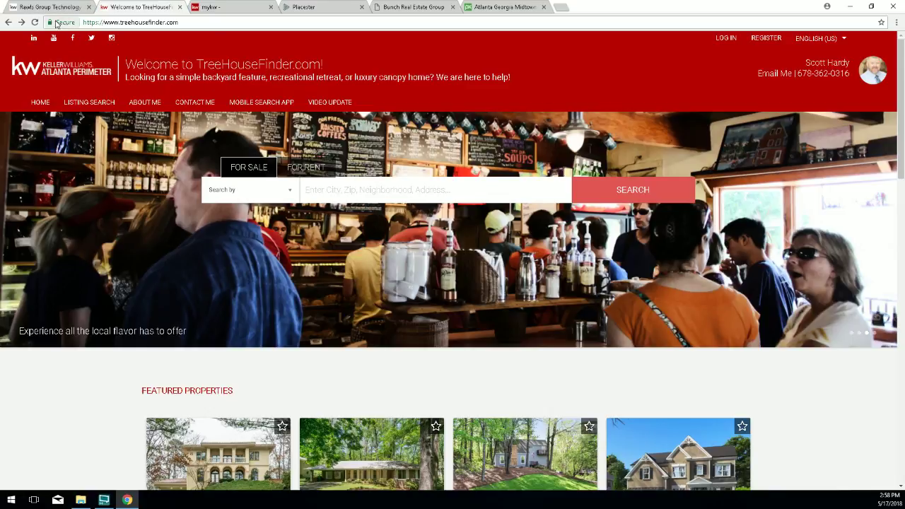
Reload the TreeHouseFinder homepage to check the slideshow, then return to the Pixabay Midtown skyline page.
click(34, 22)
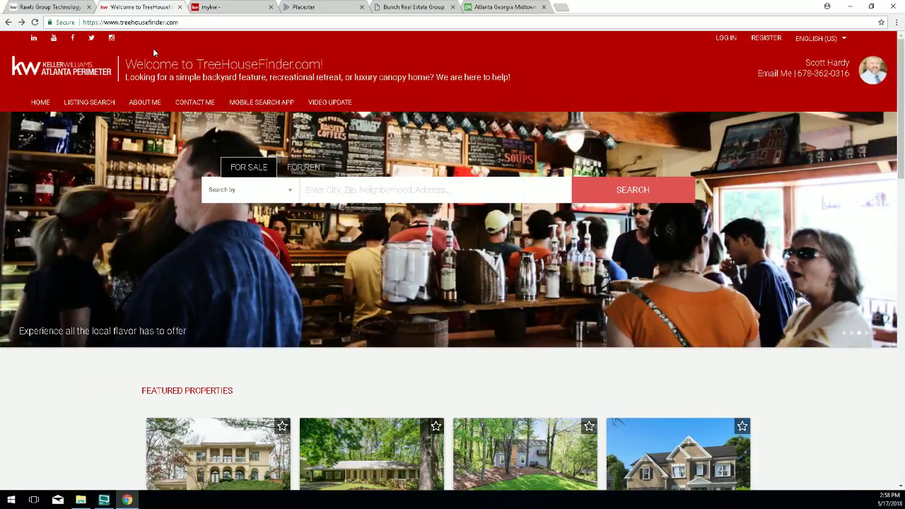
click(499, 8)
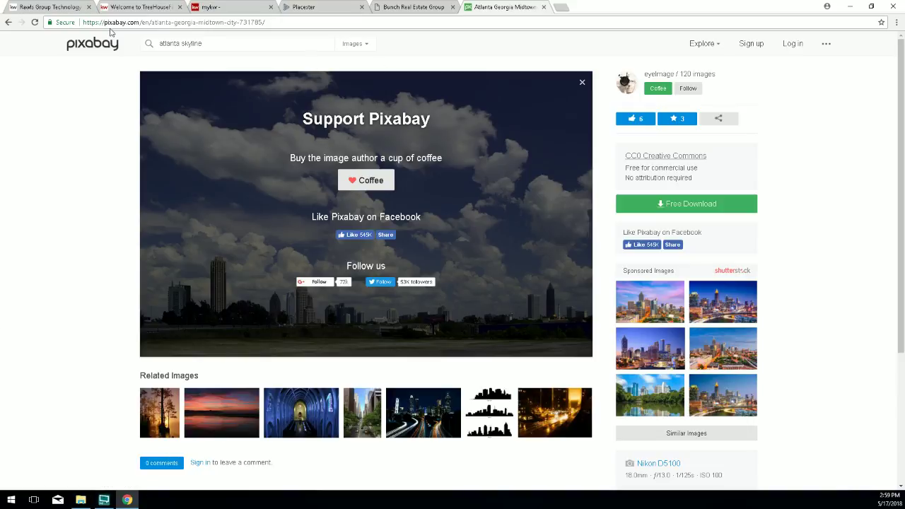
Go back to the Atlanta skyline search results and open the night skyline photo.
click(8, 23)
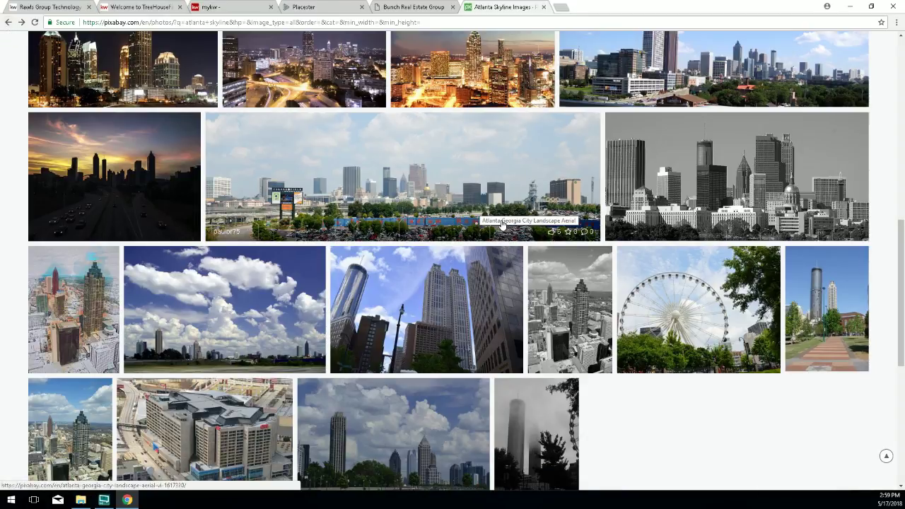
scroll(502, 225, up, 3)
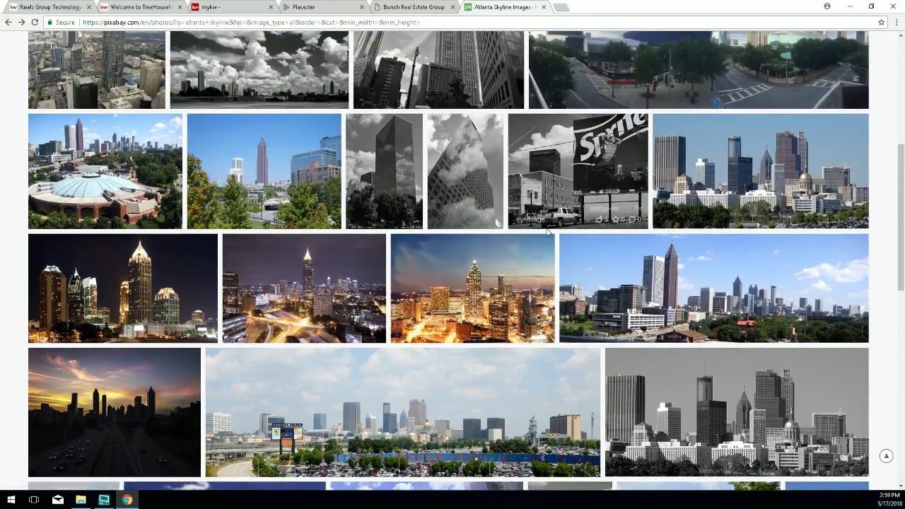
scroll(546, 232, up, 1)
scroll(524, 185, up, 2)
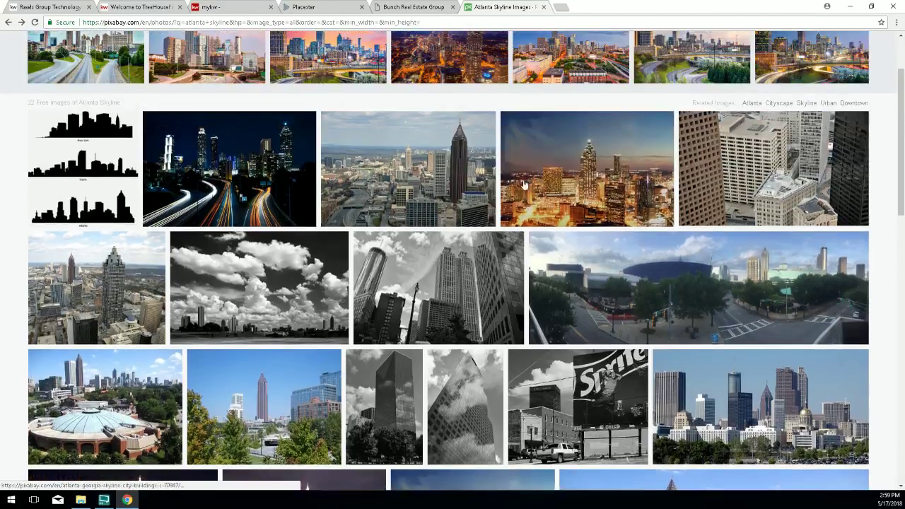
click(524, 185)
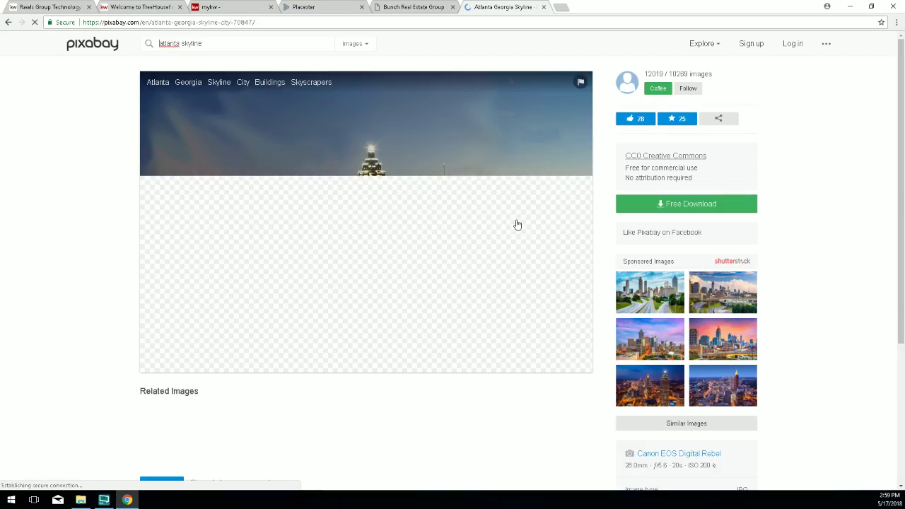
Download the 1920×1279 JPG past the reCAPTCHA, then go back to Placester.
click(669, 203)
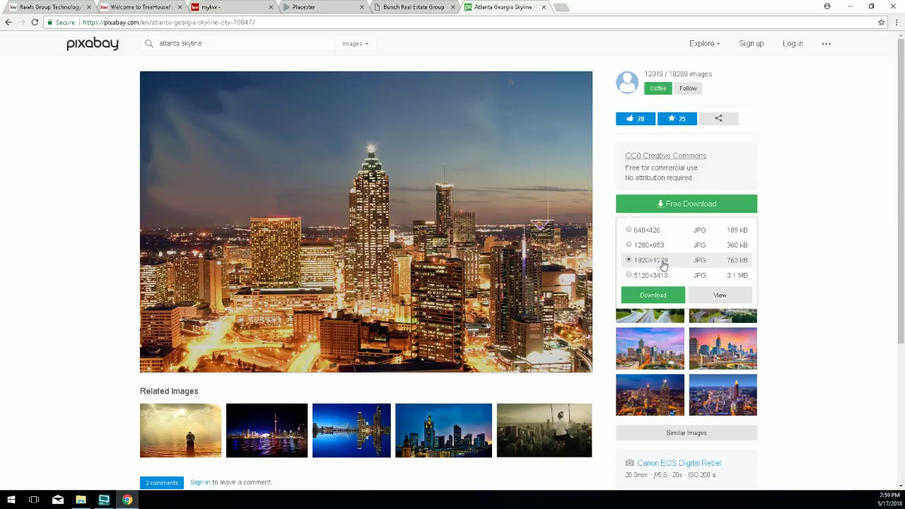
click(652, 297)
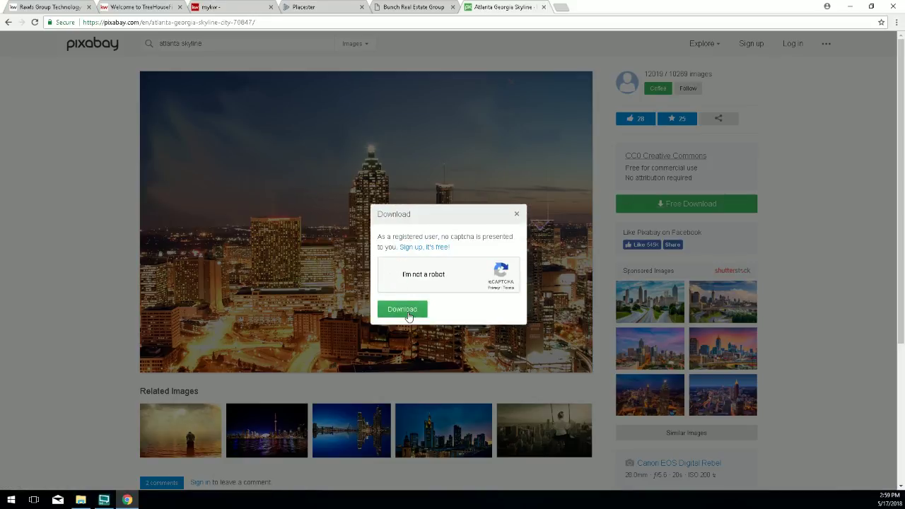
click(408, 313)
click(408, 311)
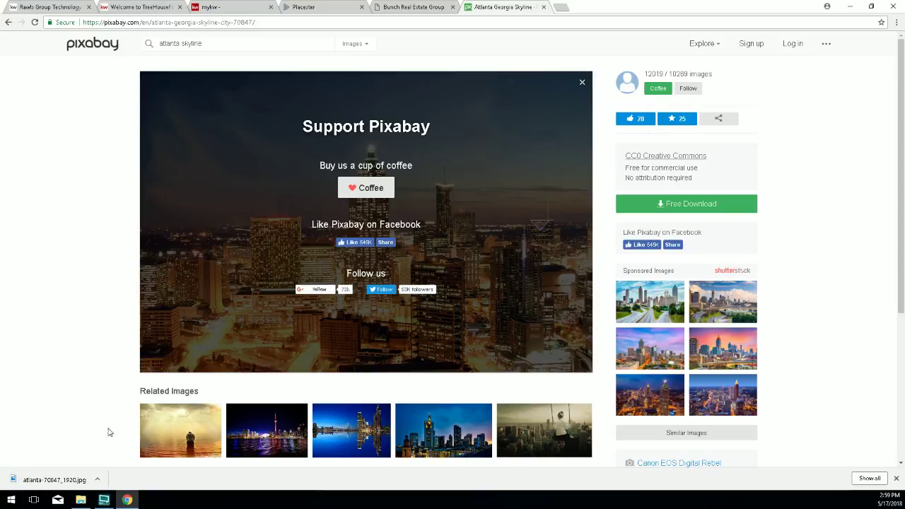
click(322, 8)
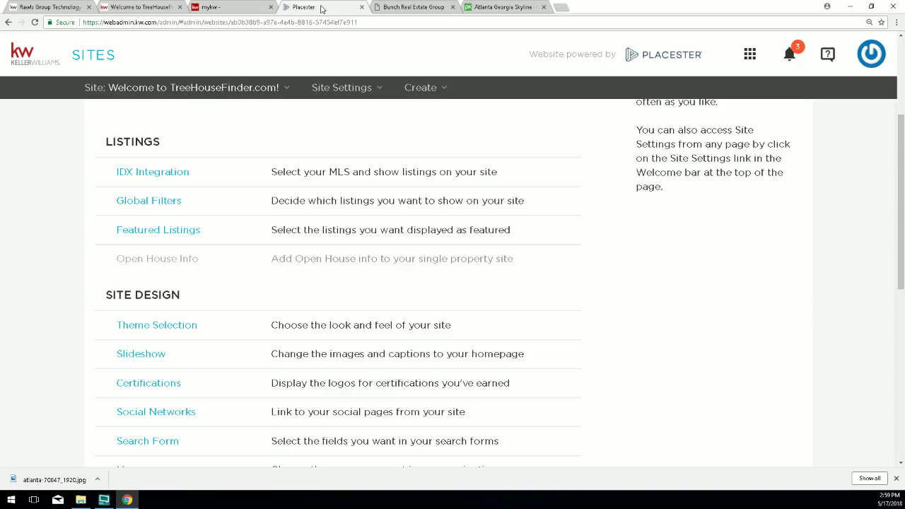
Open the homepage slideshow settings and edit the Variety (custom) slideshow.
click(148, 353)
scroll(454, 278, down, 6)
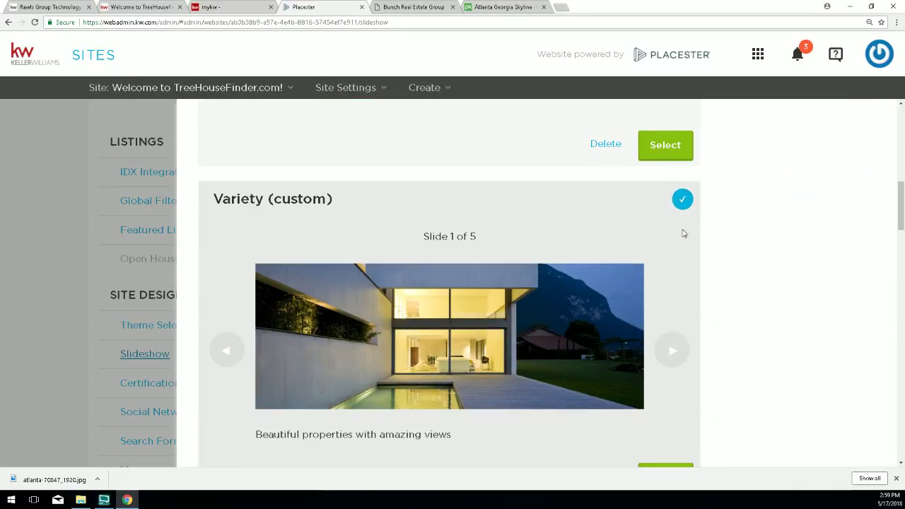
scroll(683, 233, down, 3)
click(656, 337)
scroll(575, 325, down, 18)
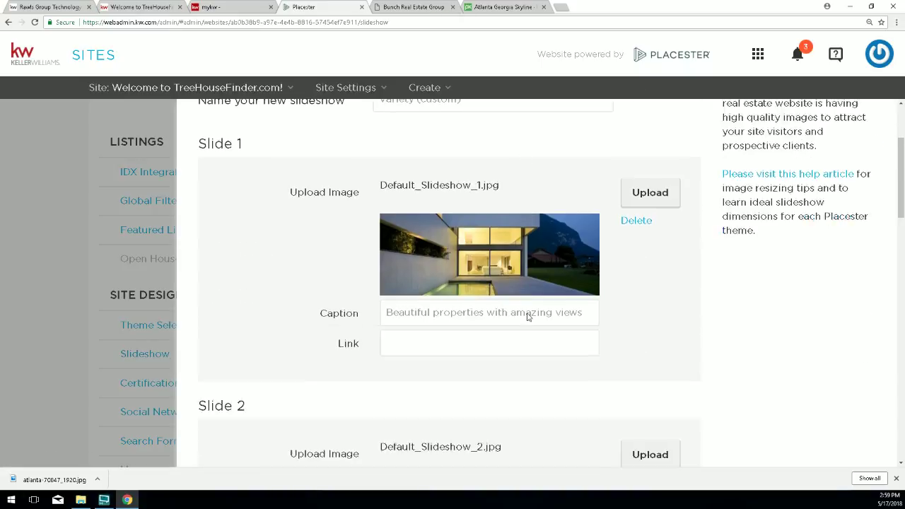
scroll(545, 297, down, 1)
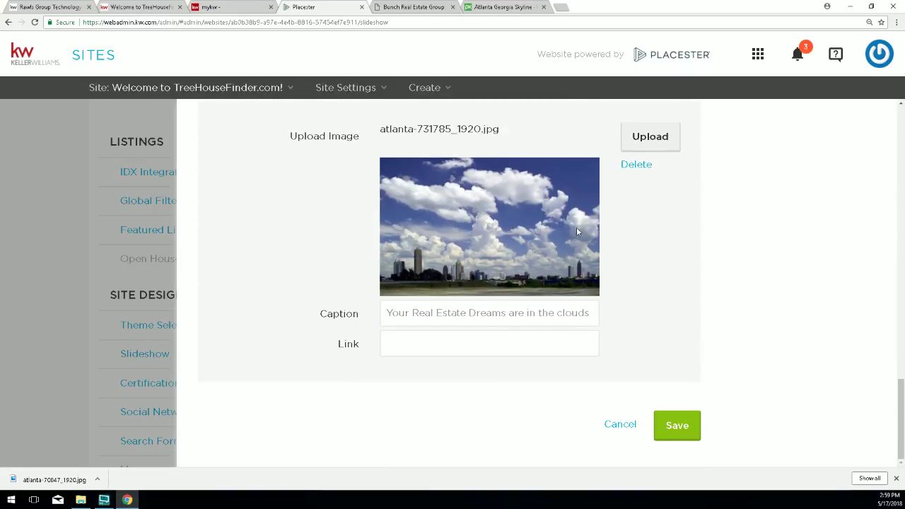
Replace Slide 5's image with atlanta-70847_1920.jpg, caption it 'Hotlanta - heated up at night!' and save.
click(632, 165)
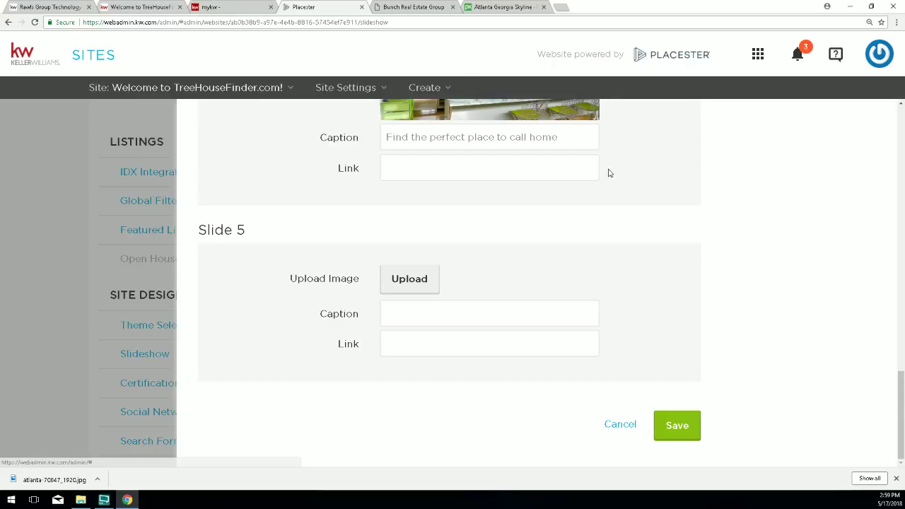
click(409, 291)
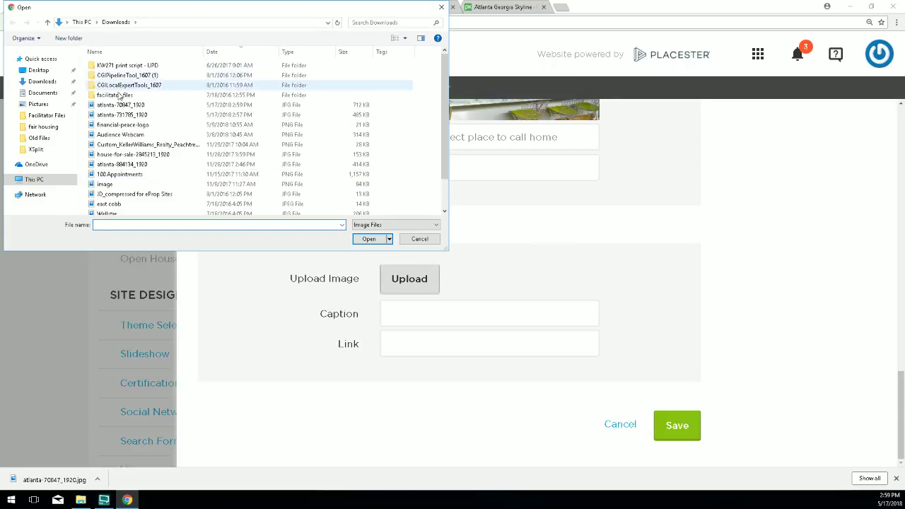
double_click(115, 107)
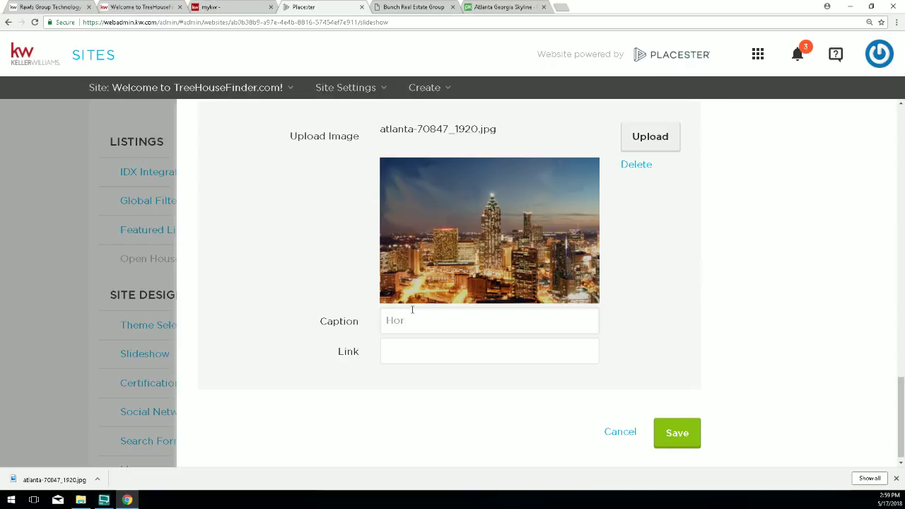
click(412, 309)
text(Hotlanta - heated up at night!)
click(669, 441)
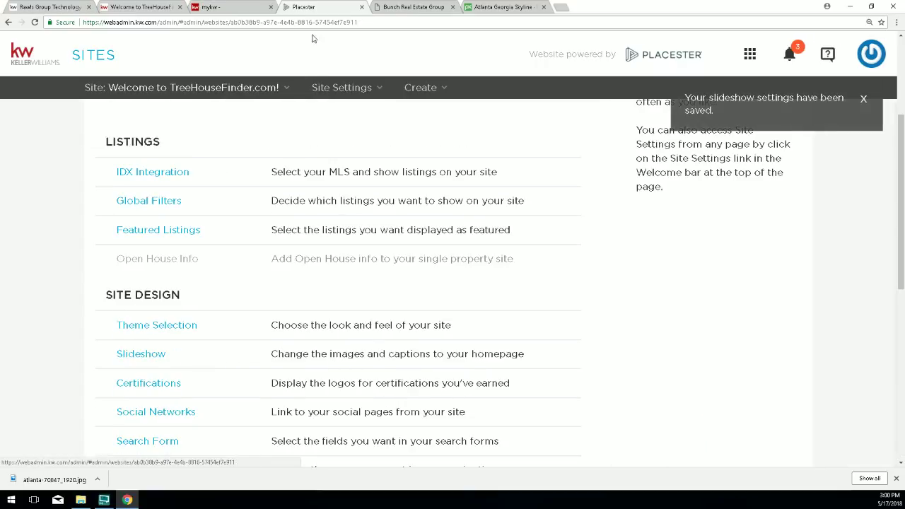
Jump the live TreeHouseFinder homepage slider to the night skyline slide.
click(102, 10)
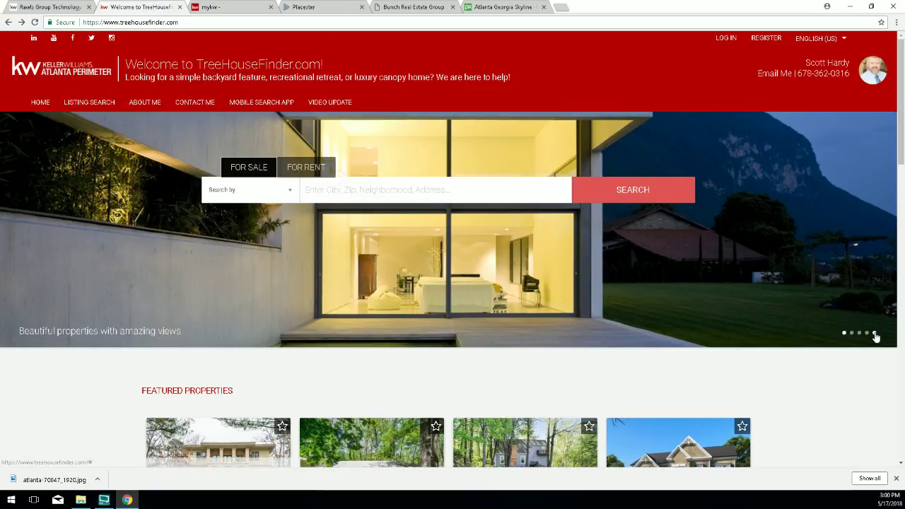
click(875, 333)
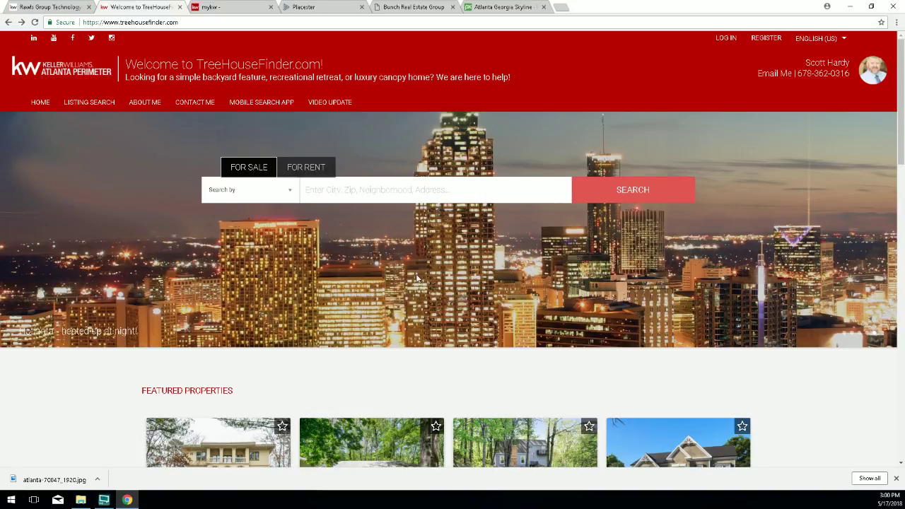
click(311, 7)
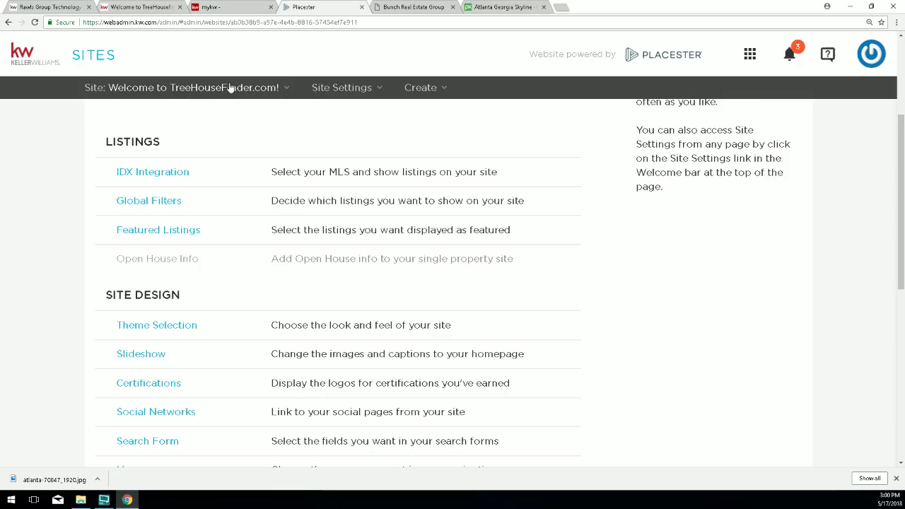
Open Placester's Theme Selection and browse two designs ahead to Plymouth.
click(138, 325)
click(683, 324)
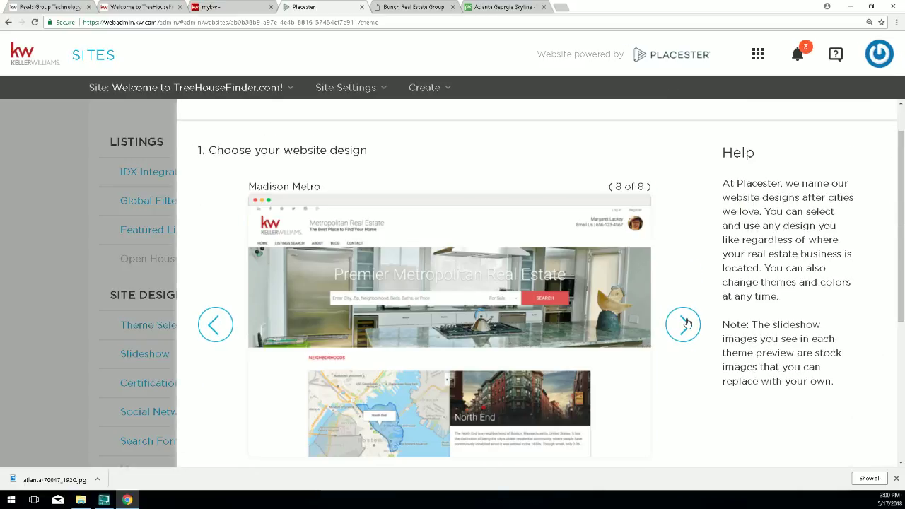
click(683, 324)
scroll(700, 339, down, 1)
scroll(700, 341, down, 2)
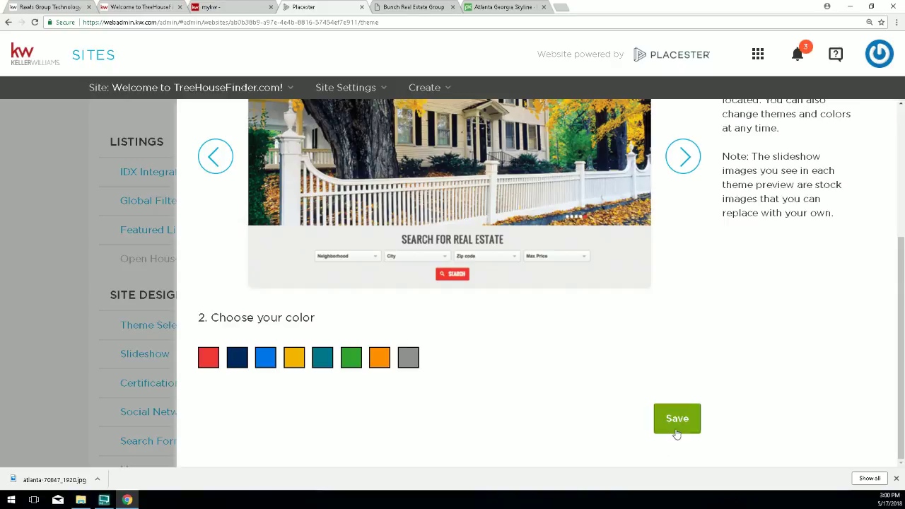
Save the Plymouth design, reload the live site and view its fifth Hotlanta slide.
click(672, 418)
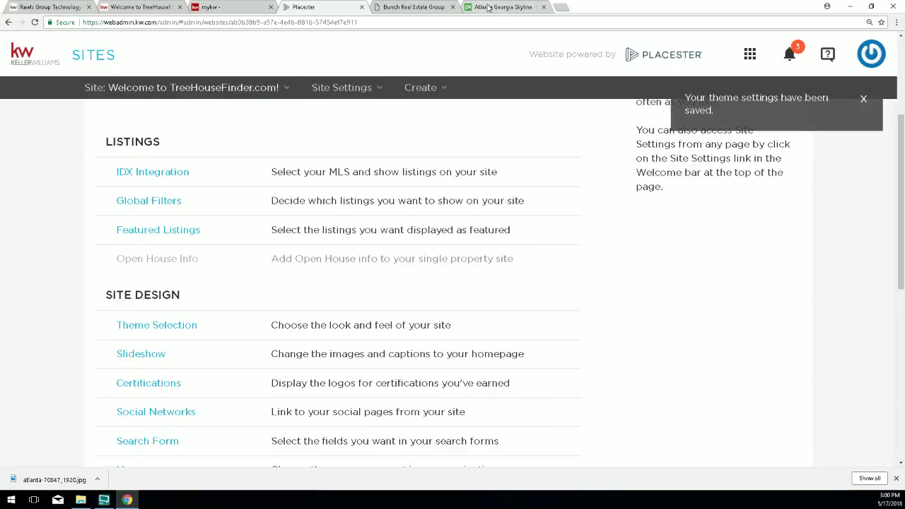
click(138, 7)
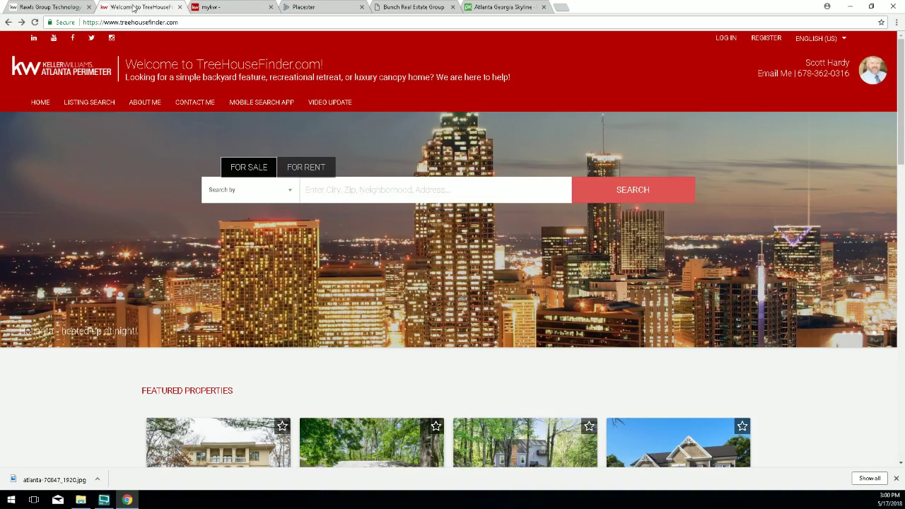
click(34, 22)
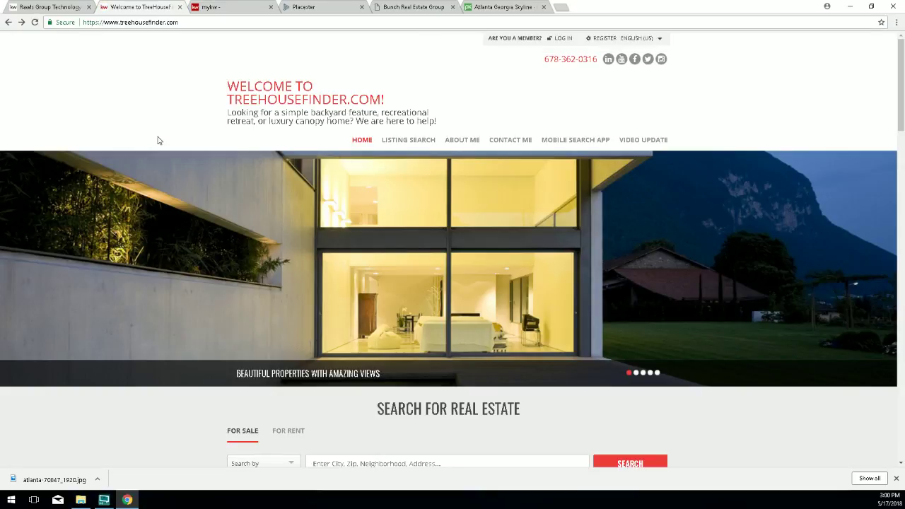
click(657, 374)
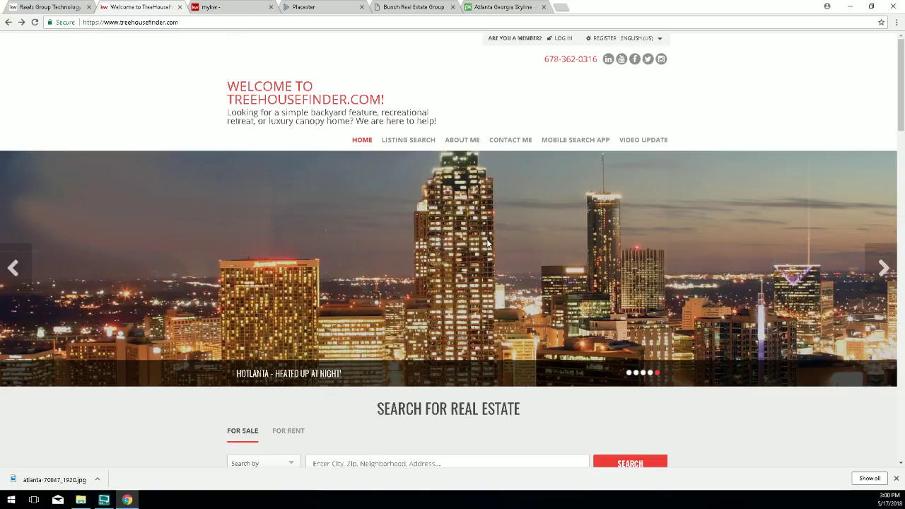
click(314, 9)
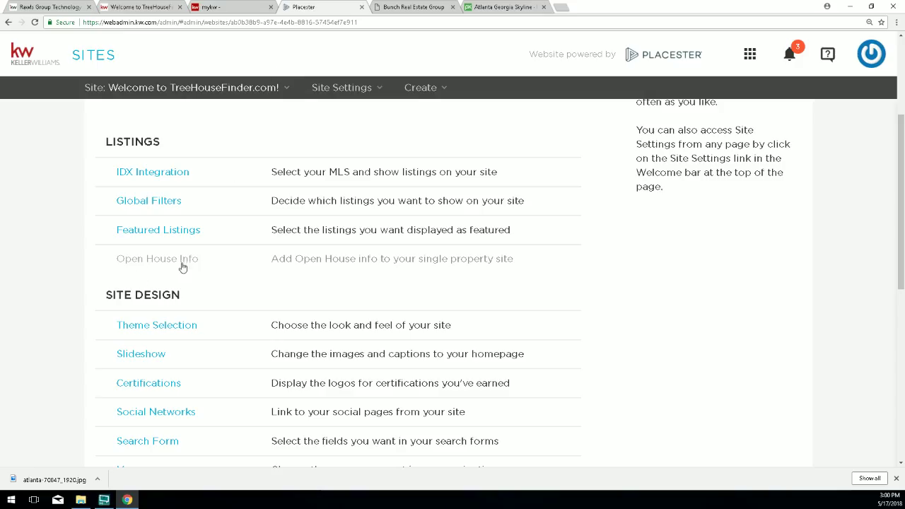
Open Placester's Homepage Slideshow settings, reloading the live TreeHouseFinder homepage in between.
drag(184, 355, 128, 360)
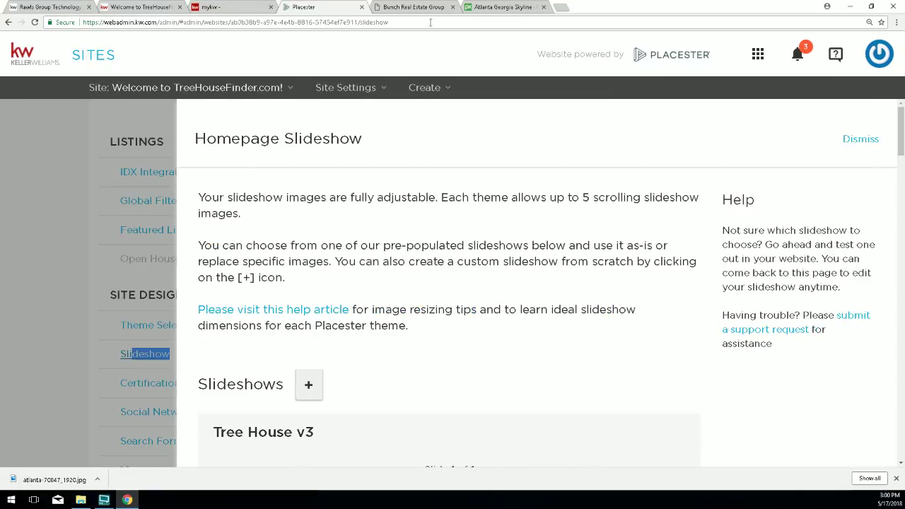
click(159, 10)
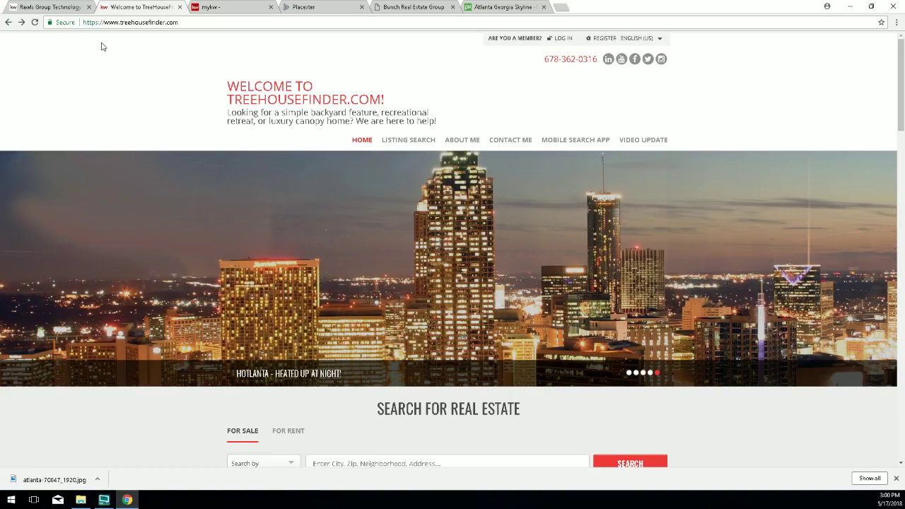
click(35, 23)
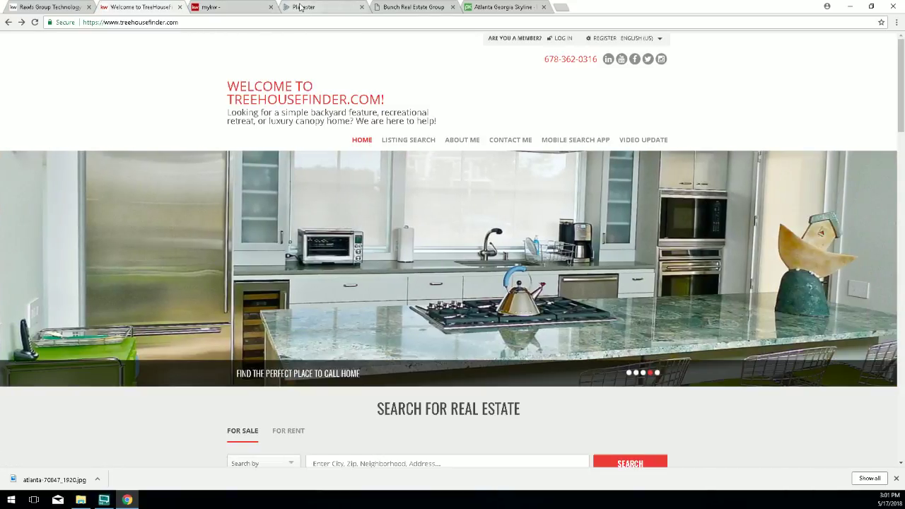
click(311, 8)
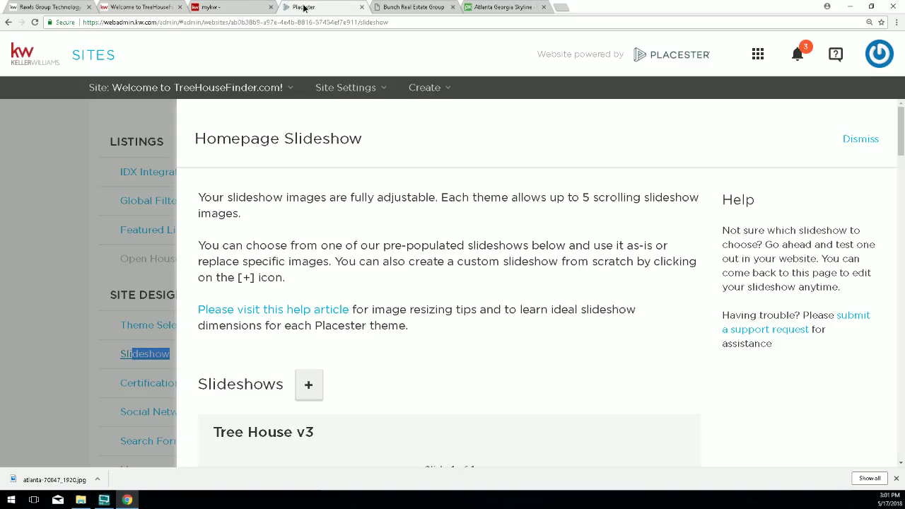
Open the Variety (custom) slideshow for editing.
mouse_move(309, 184)
scroll(566, 345, down, 8)
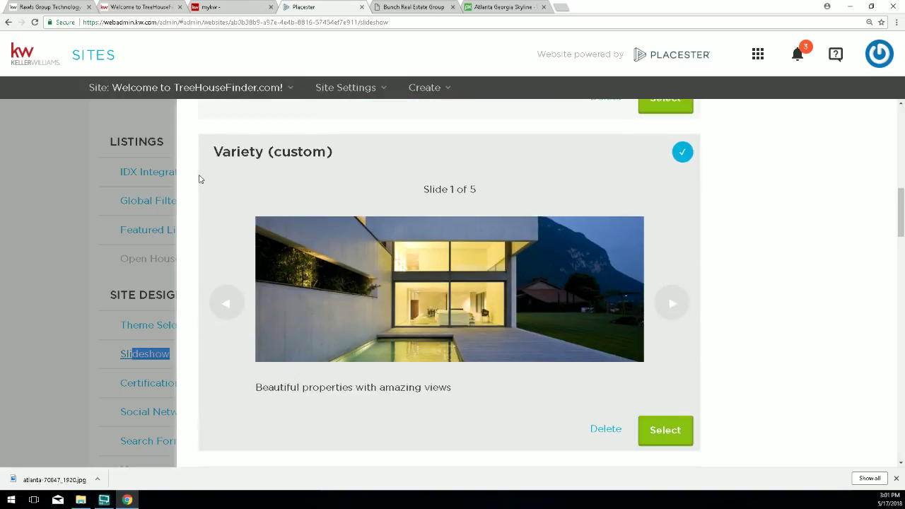
drag(213, 152, 329, 152)
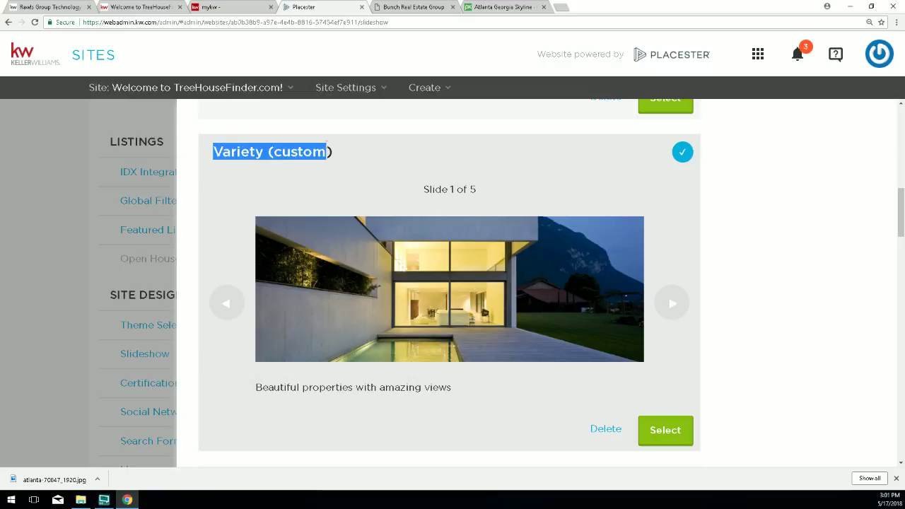
click(683, 152)
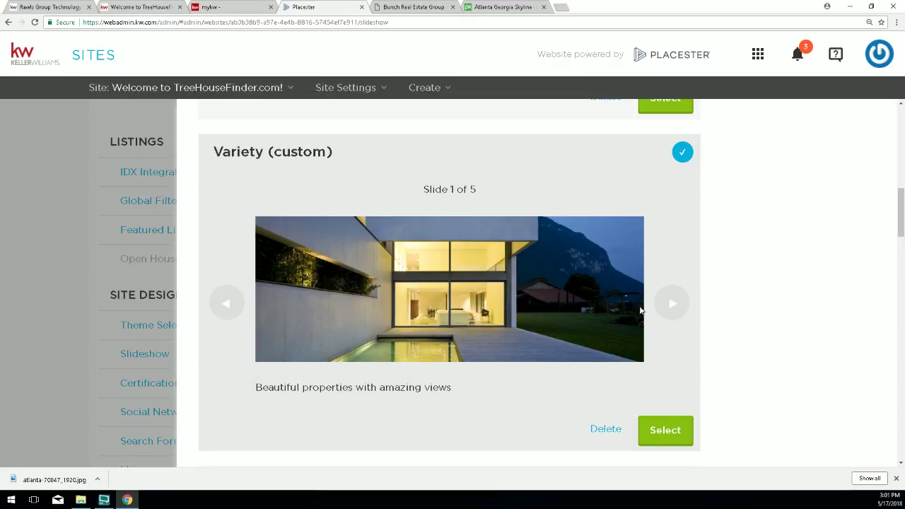
click(654, 428)
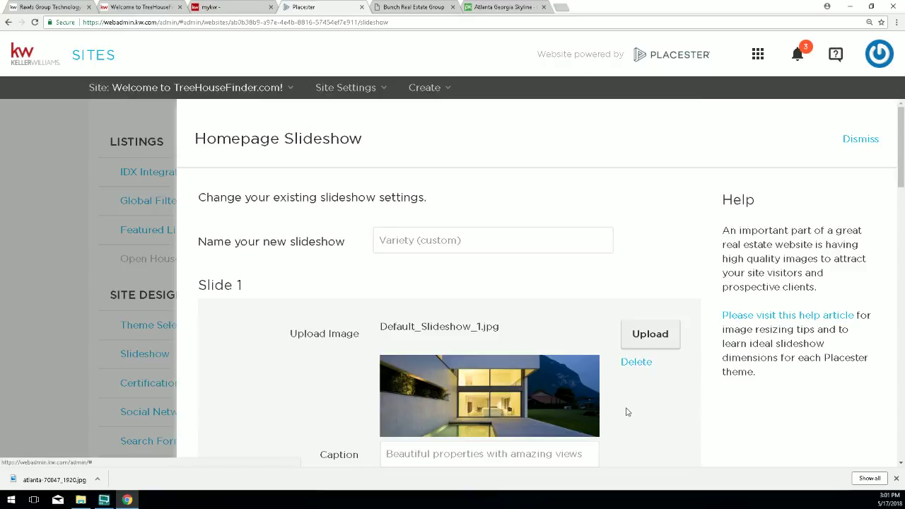
Delete the images from slides 1, 2, 3 and 4.
click(637, 362)
scroll(647, 361, down, 2)
click(641, 351)
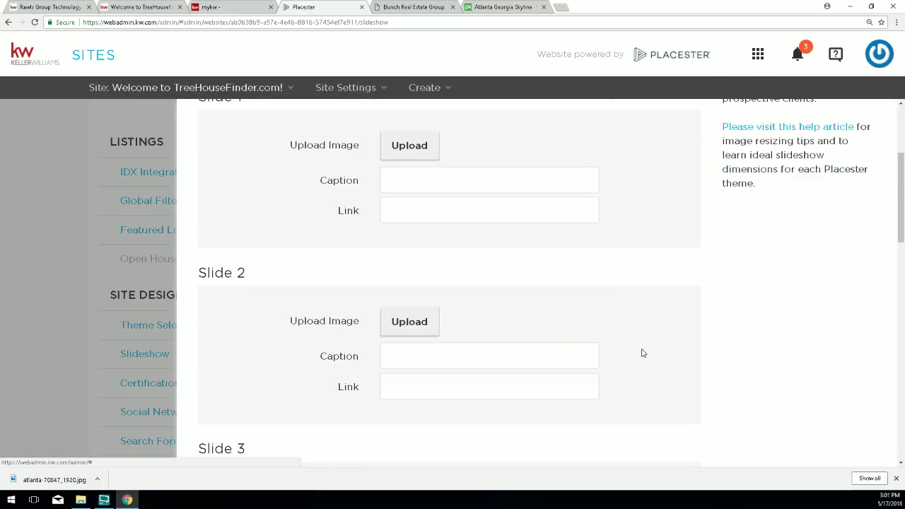
scroll(642, 355, down, 2)
click(643, 342)
scroll(645, 343, down, 2)
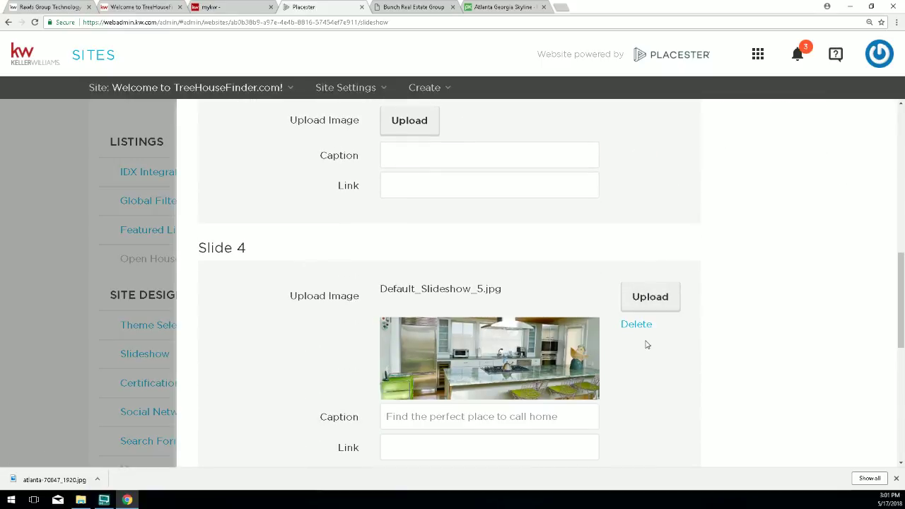
click(645, 327)
scroll(640, 333, down, 3)
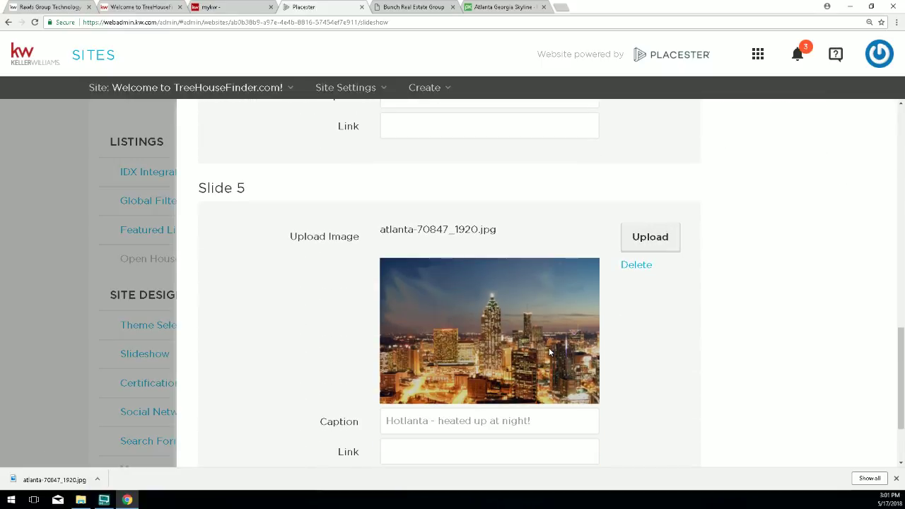
scroll(548, 350, down, 2)
Rename the slideshow to 'Skyline' and save it.
scroll(546, 343, up, 6)
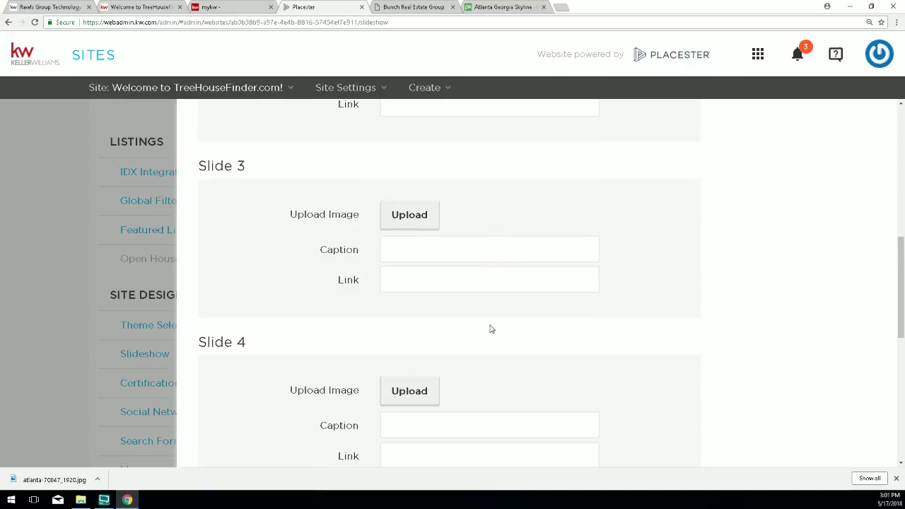
scroll(491, 328, up, 7)
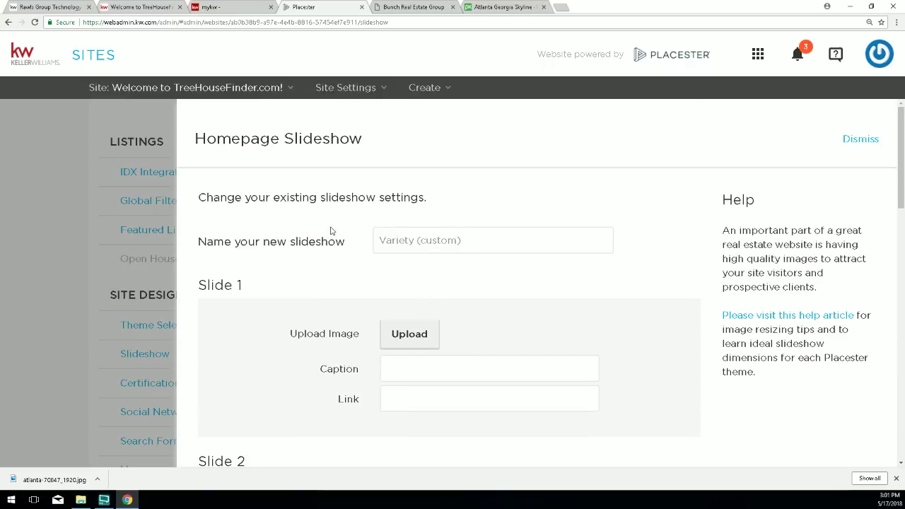
drag(469, 247, 382, 229)
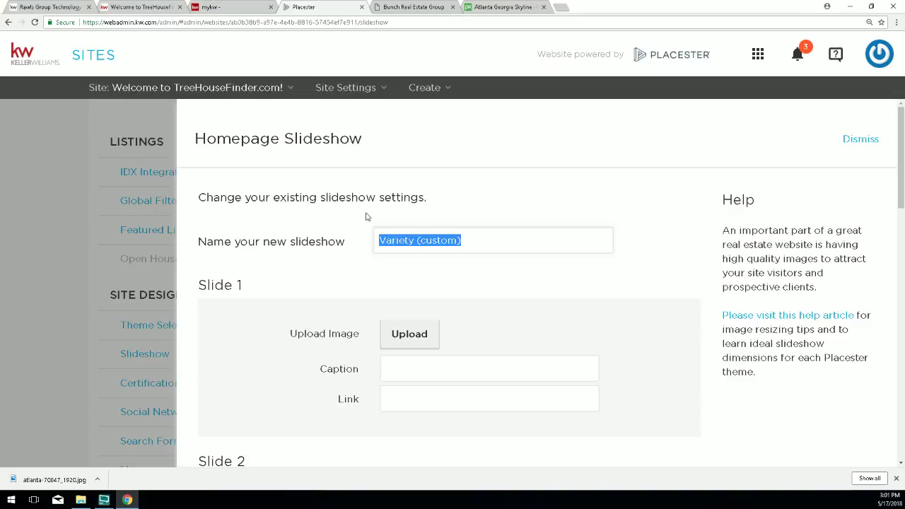
text(Skyline)
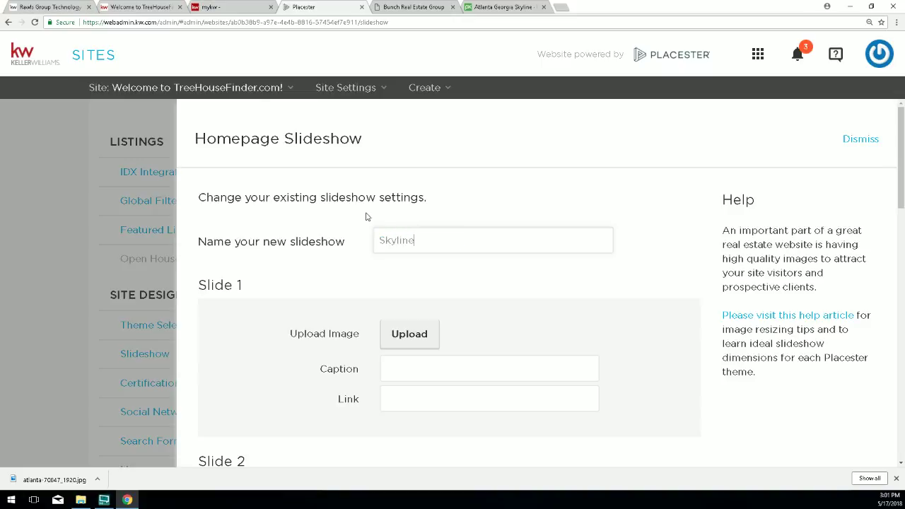
scroll(686, 434, down, 13)
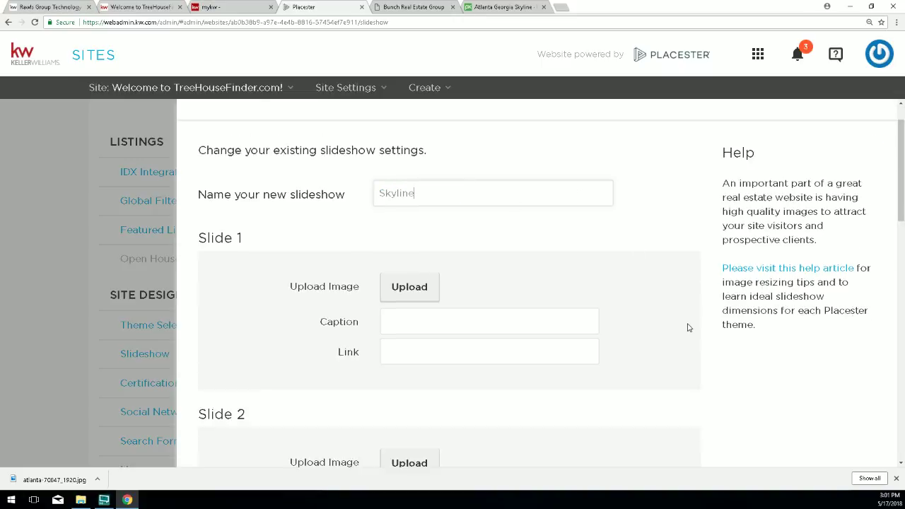
click(679, 426)
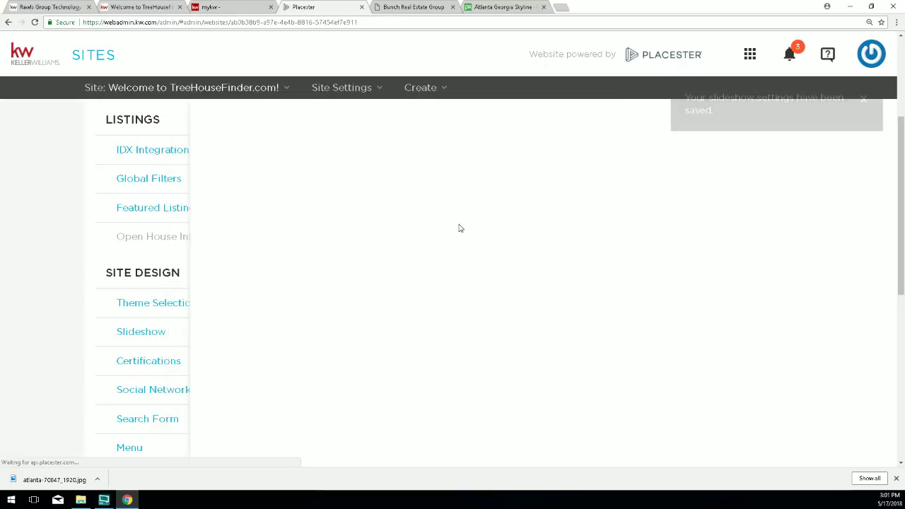
click(118, 8)
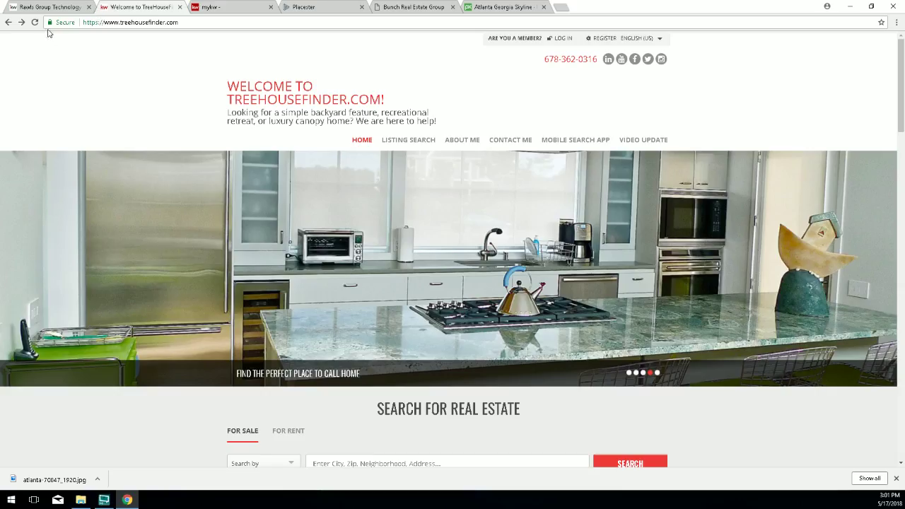
click(34, 21)
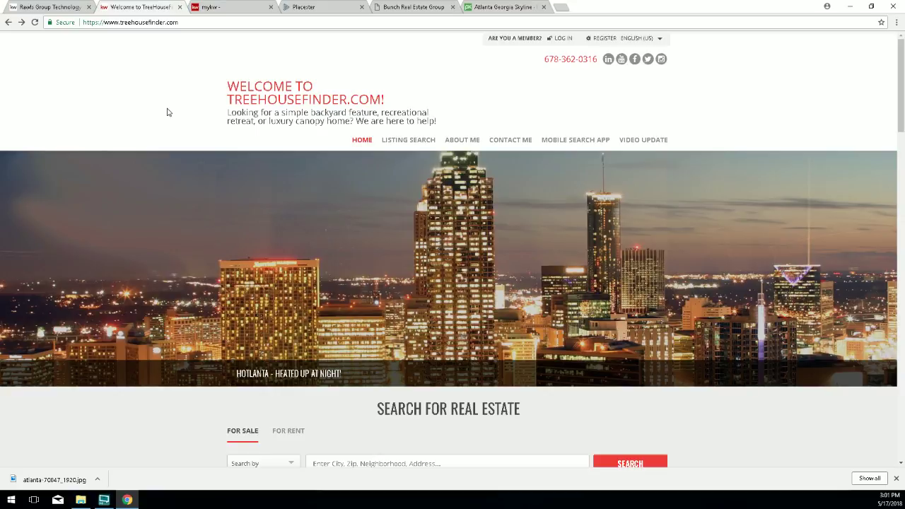
click(332, 7)
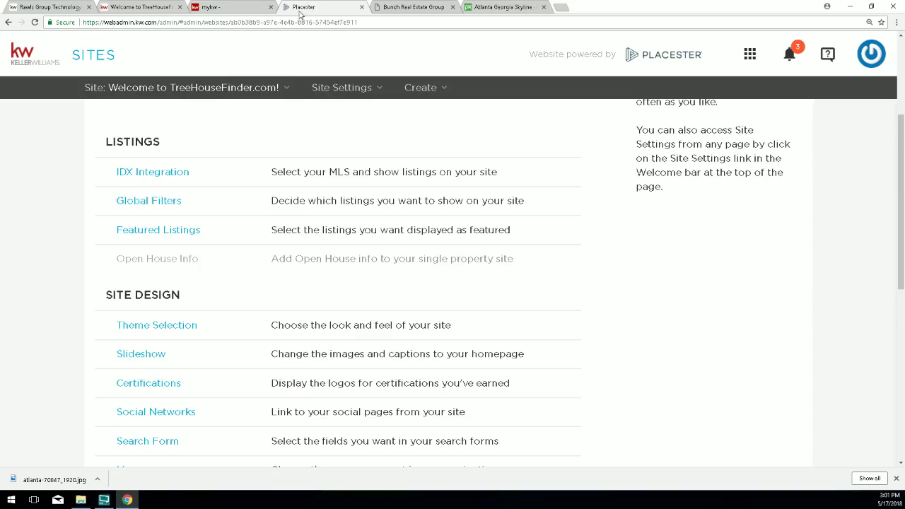
Advance Theme Selection to the Madison design, save it, then point out the Site Info entry.
click(156, 324)
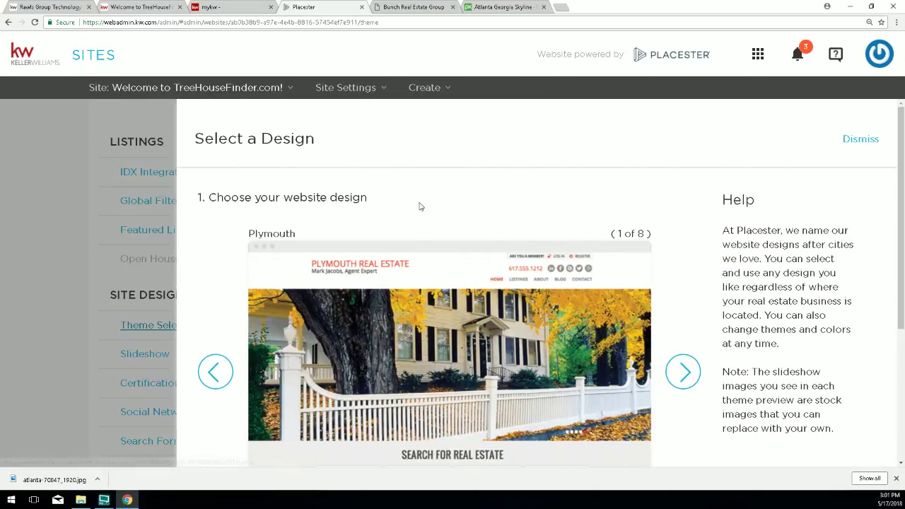
click(215, 371)
scroll(509, 393, down, 6)
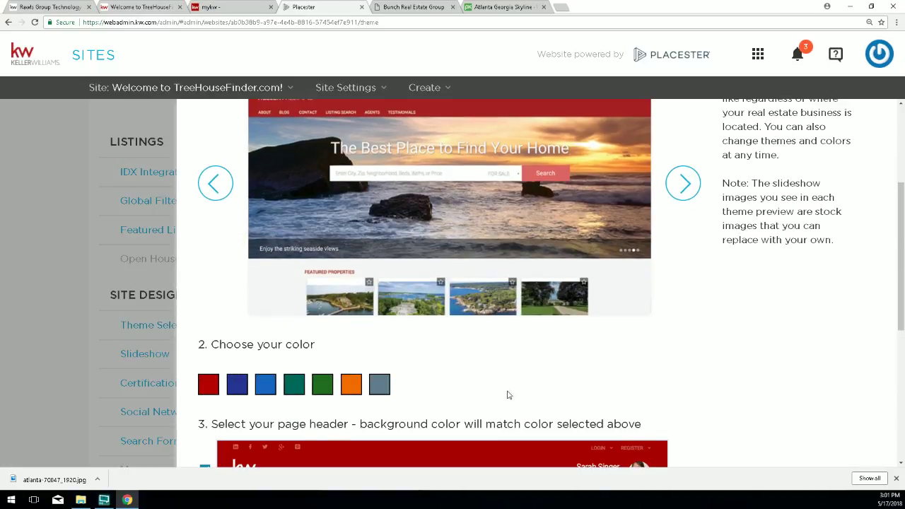
click(673, 422)
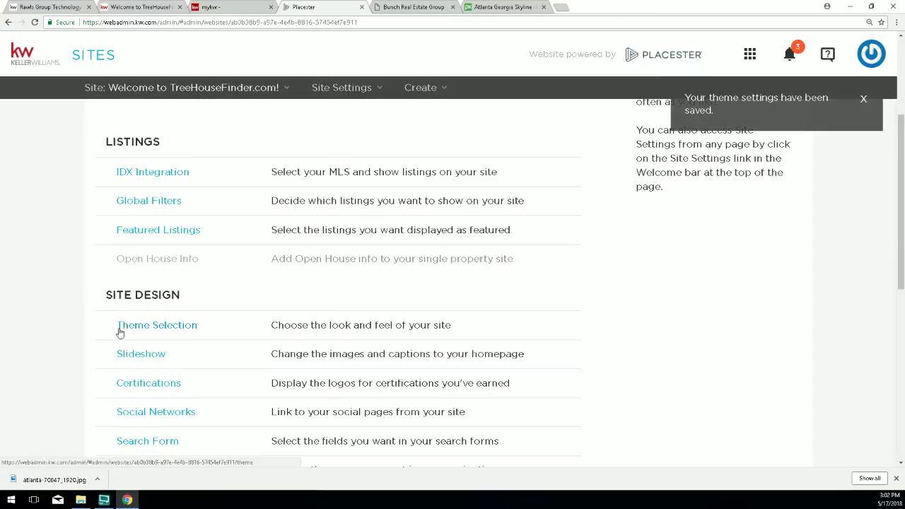
scroll(112, 331, down, 1)
scroll(101, 326, down, 2)
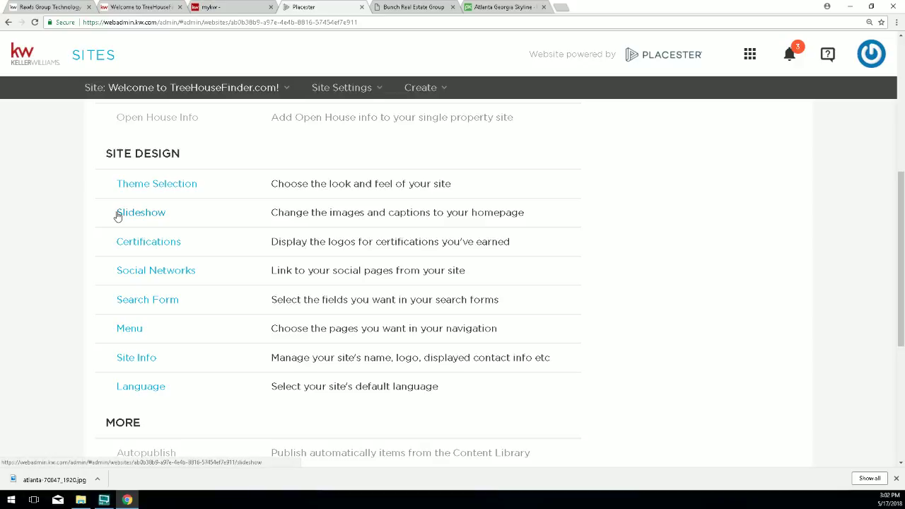
drag(172, 359, 116, 358)
Review the Site Info Brand Name, Tagline and Upload Logo settings, then reload the live TreeHouseFinder site.
click(139, 361)
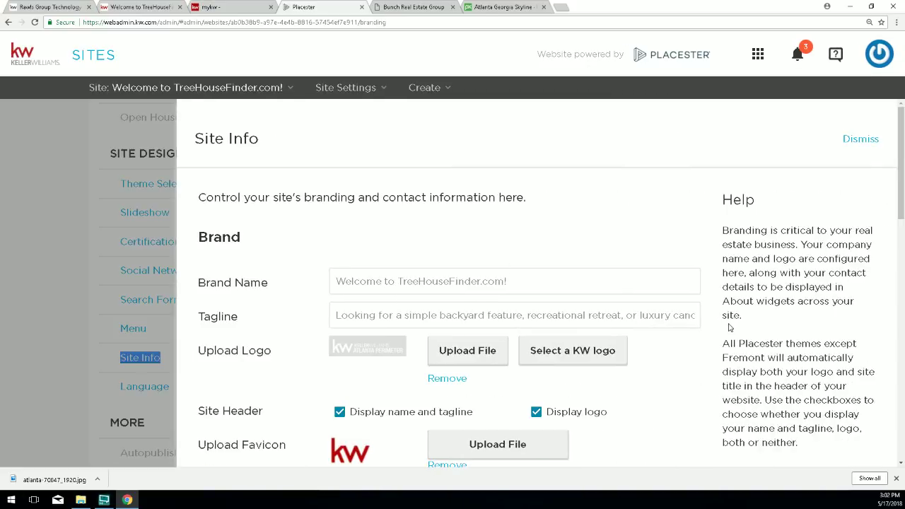
scroll(730, 327, down, 1)
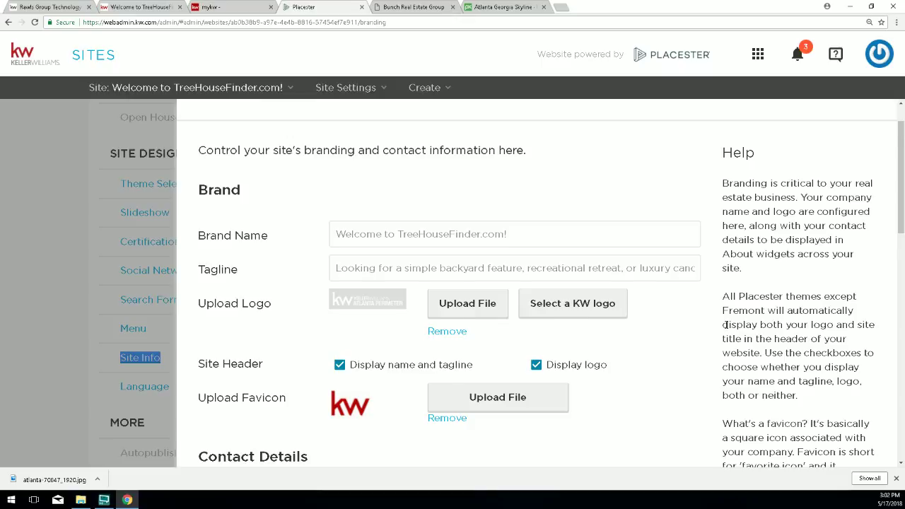
scroll(725, 326, down, 1)
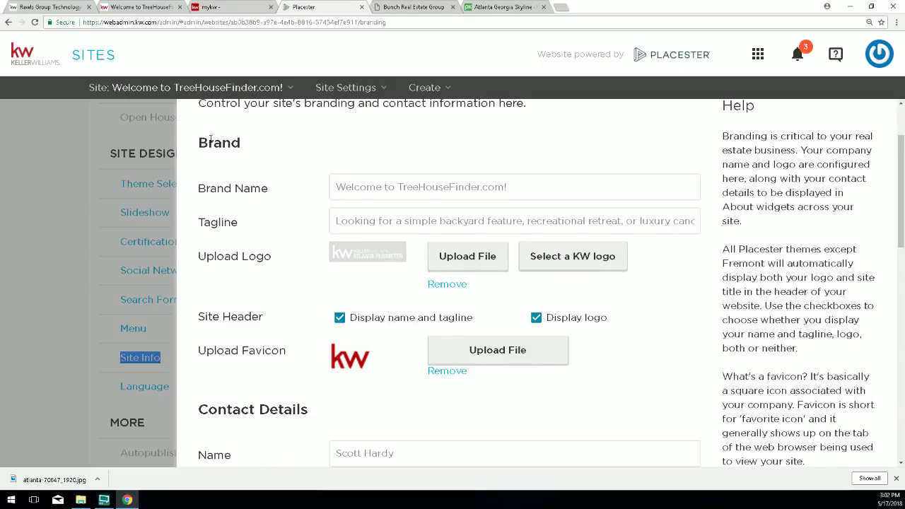
scroll(202, 161, up, 1)
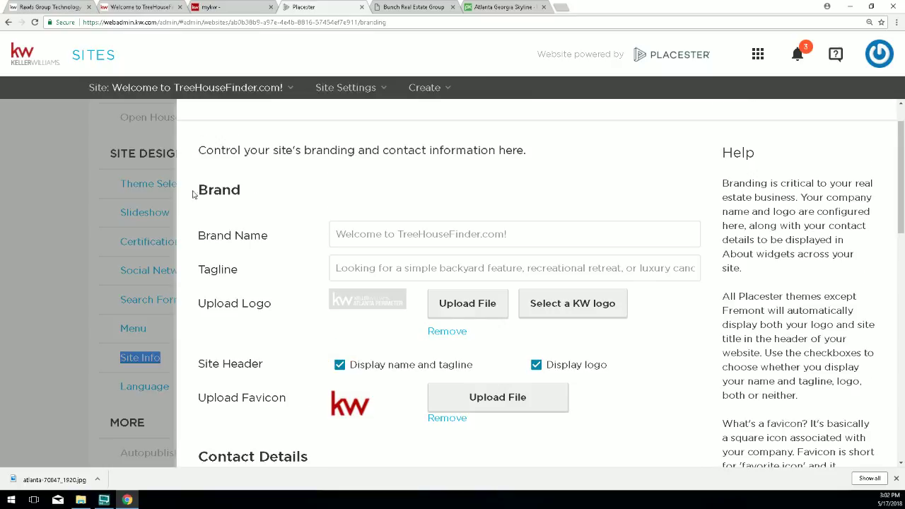
drag(198, 198, 240, 191)
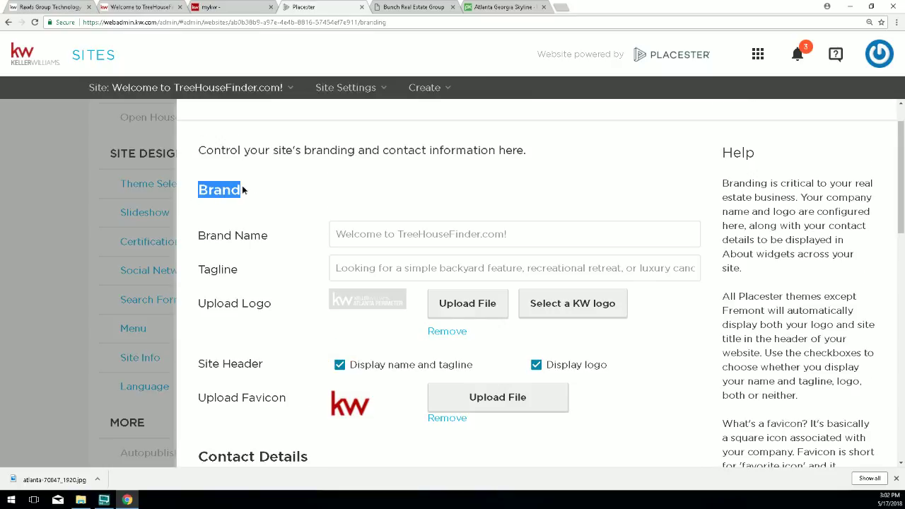
drag(196, 239, 268, 229)
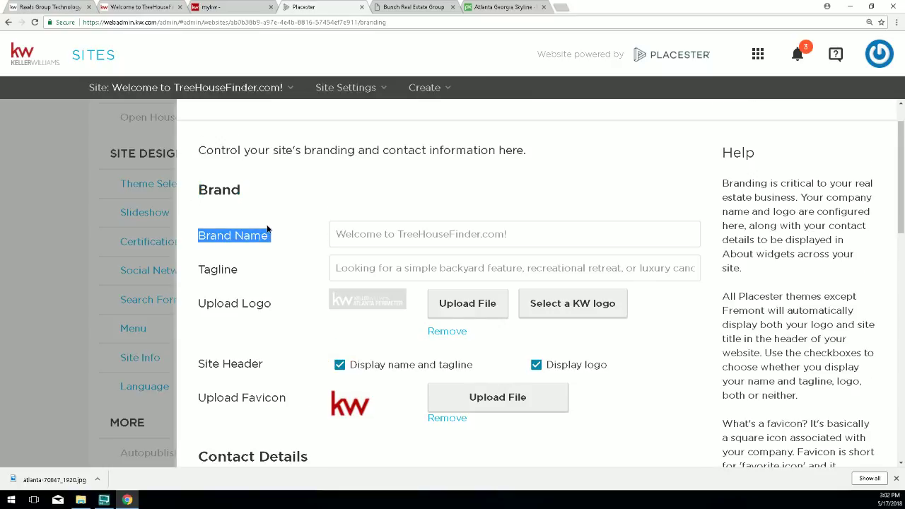
drag(198, 271, 238, 278)
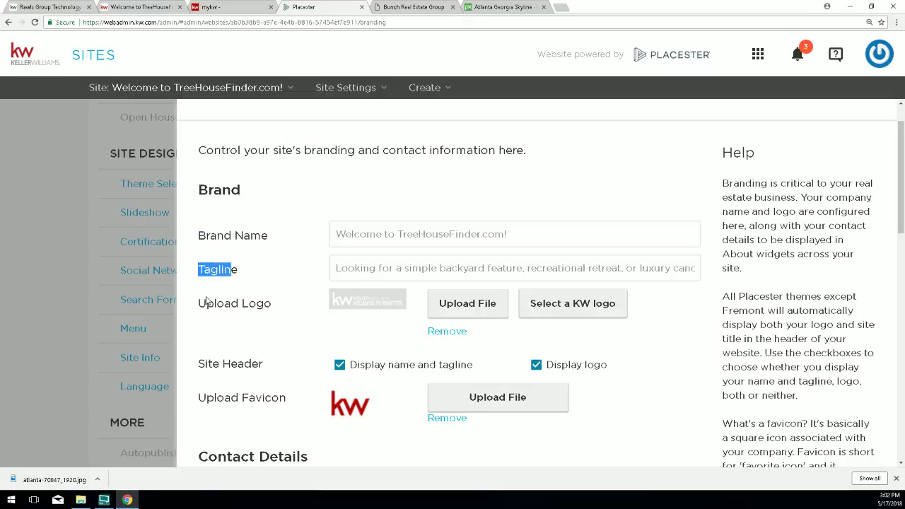
drag(197, 306, 276, 307)
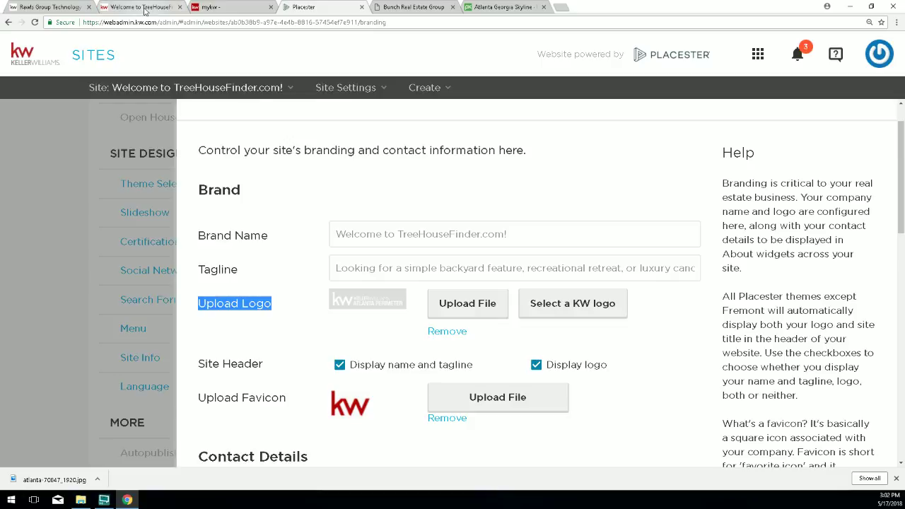
click(173, 9)
click(34, 22)
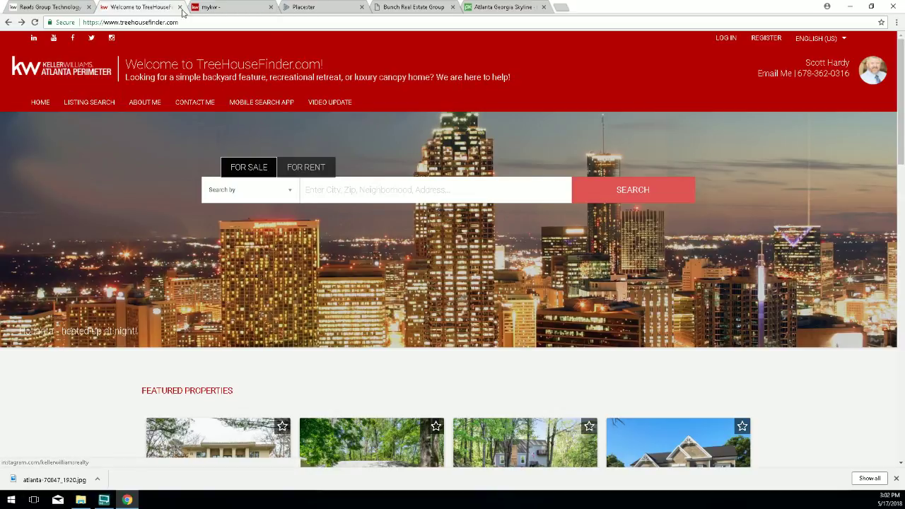
click(326, 7)
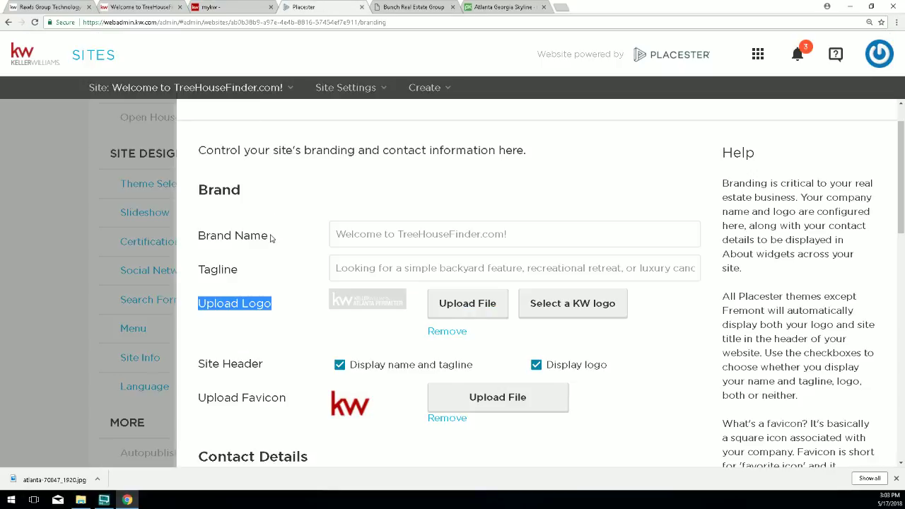
triple_click(214, 239)
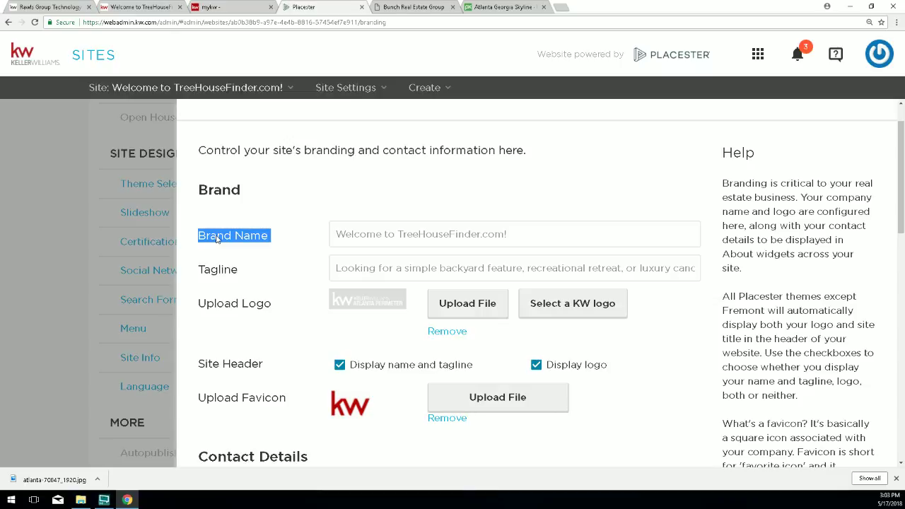
click(501, 233)
drag(511, 232, 337, 228)
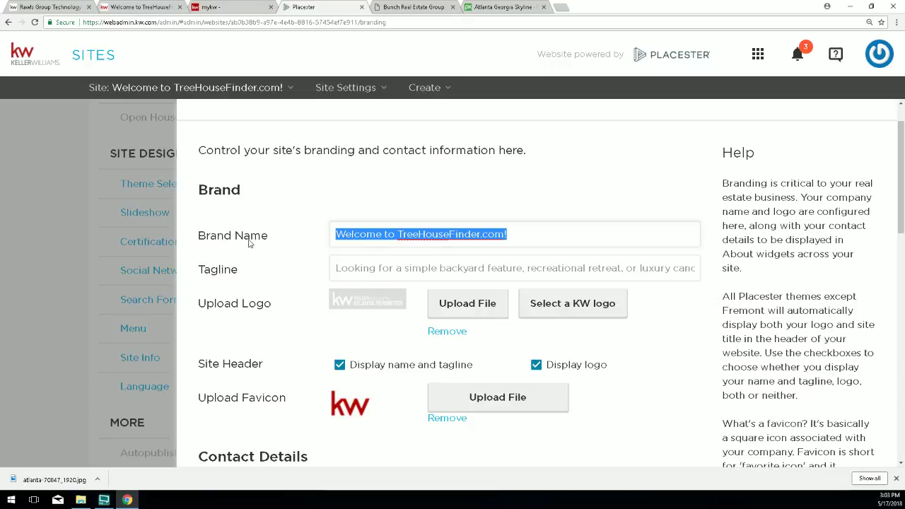
click(198, 241)
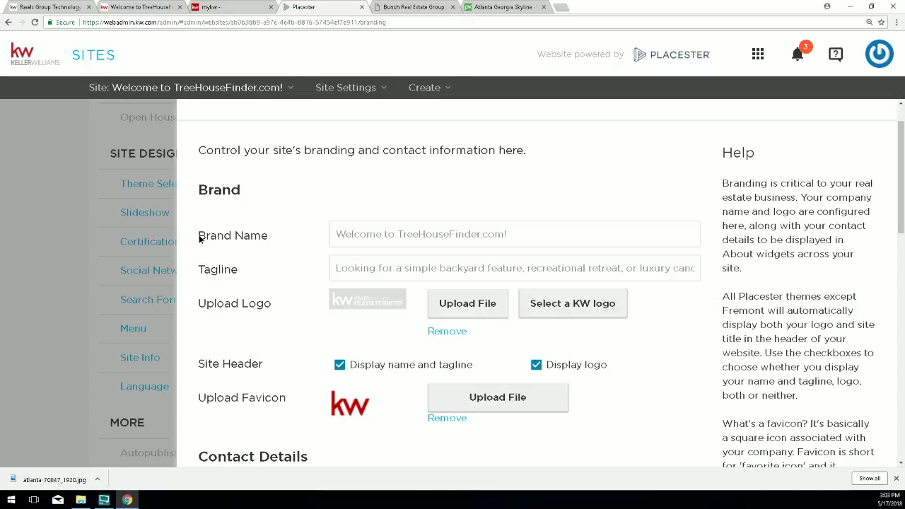
drag(198, 242, 237, 240)
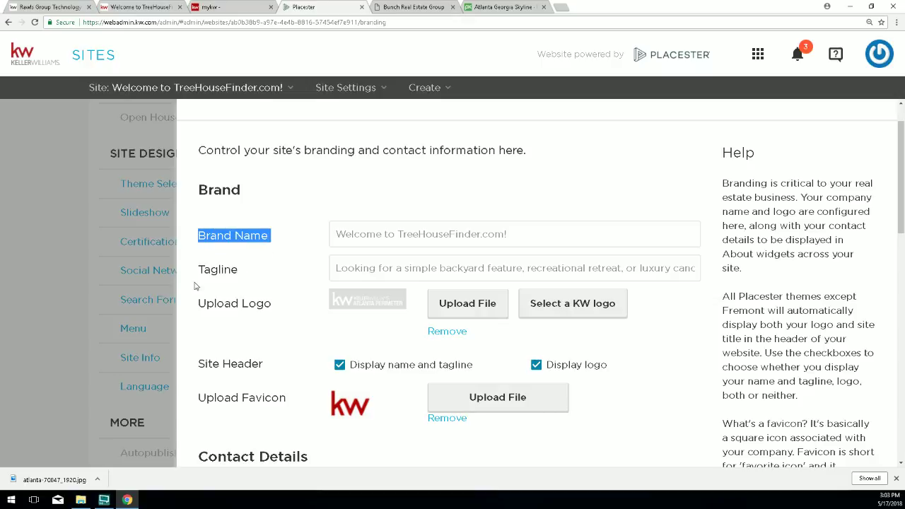
drag(198, 270, 241, 278)
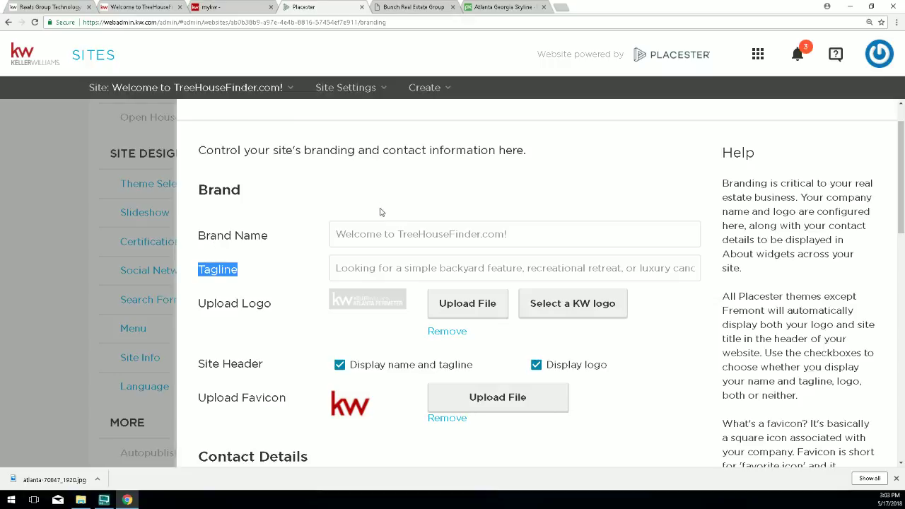
click(133, 9)
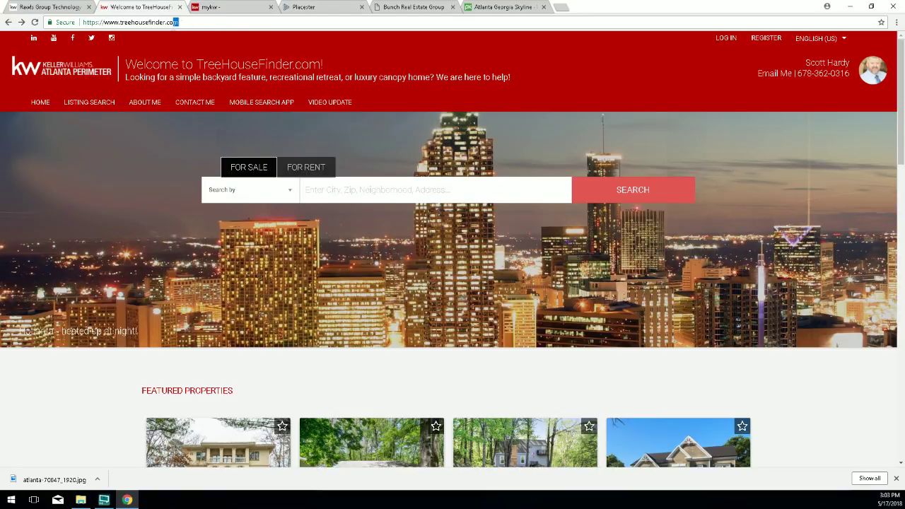
drag(179, 22, 82, 33)
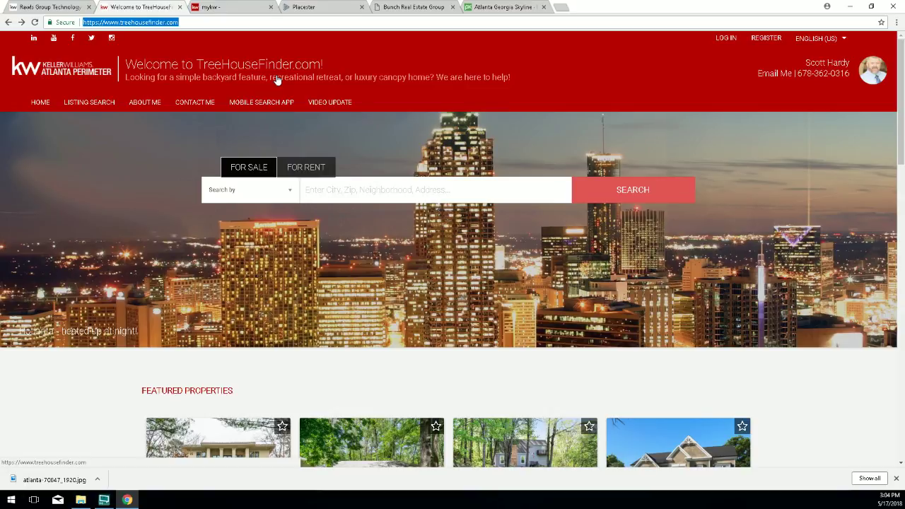
click(309, 9)
Replace the Brand Name with 'Thinking about buying or selling a home? Call me for a free consultation'.
click(484, 233)
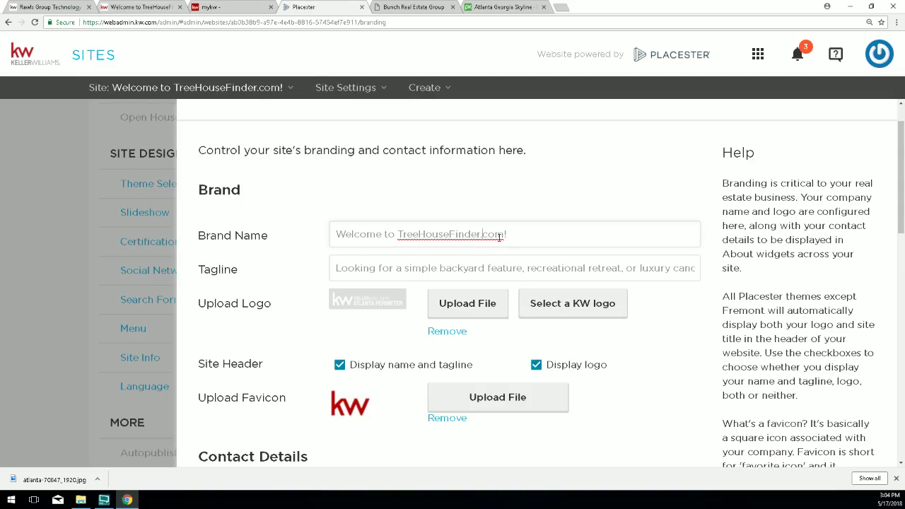
drag(520, 233, 331, 237)
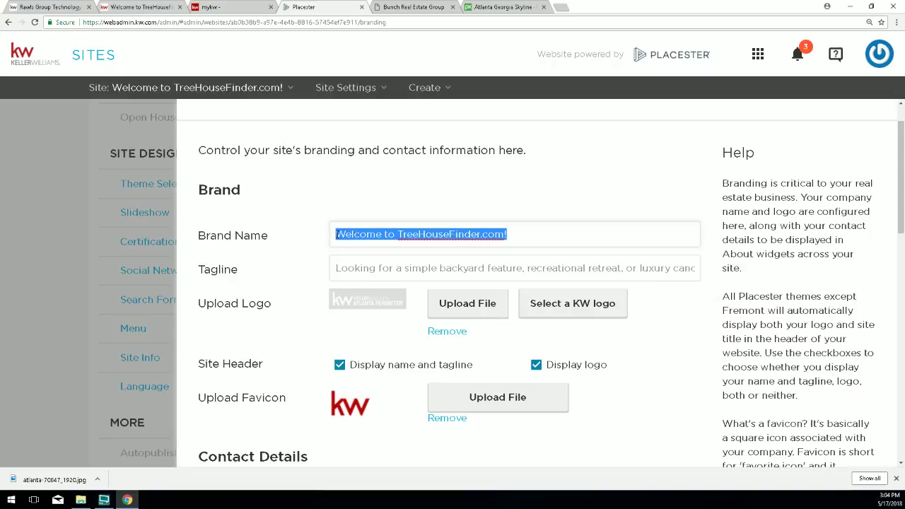
text(Call)
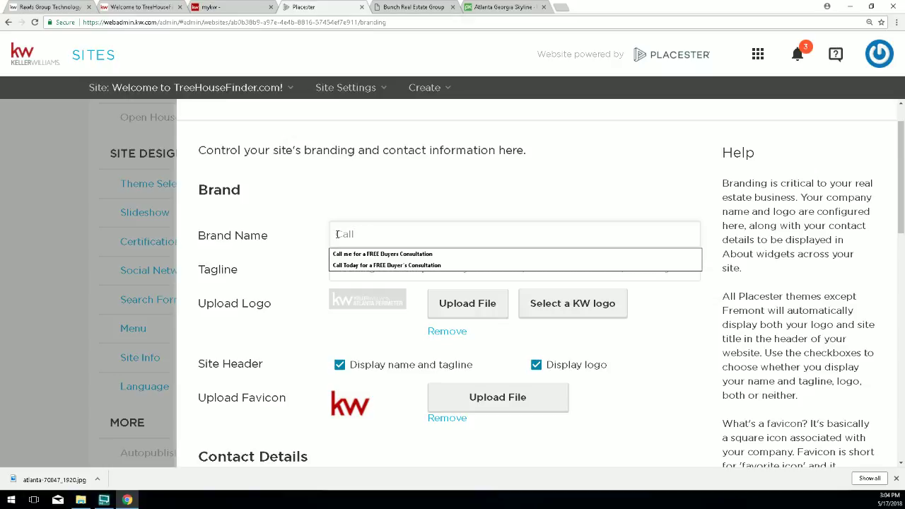
text(now)
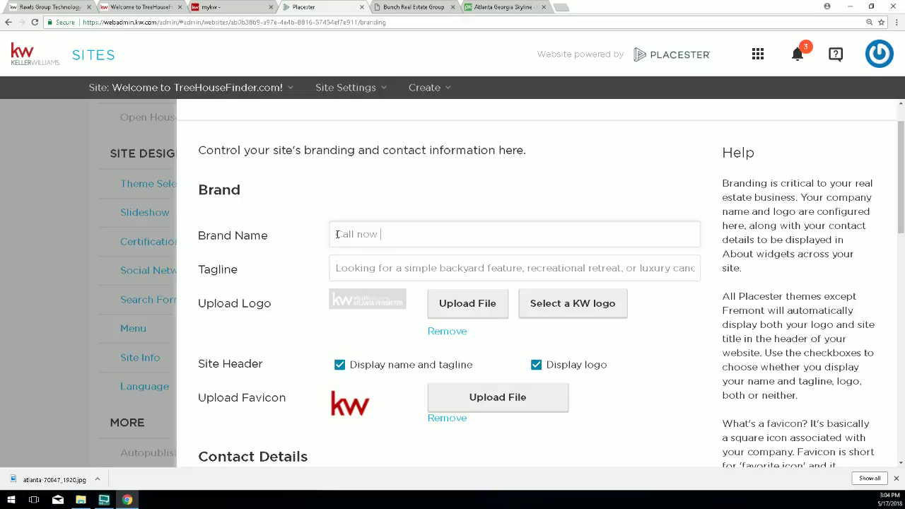
text( for a free marketing analysi)
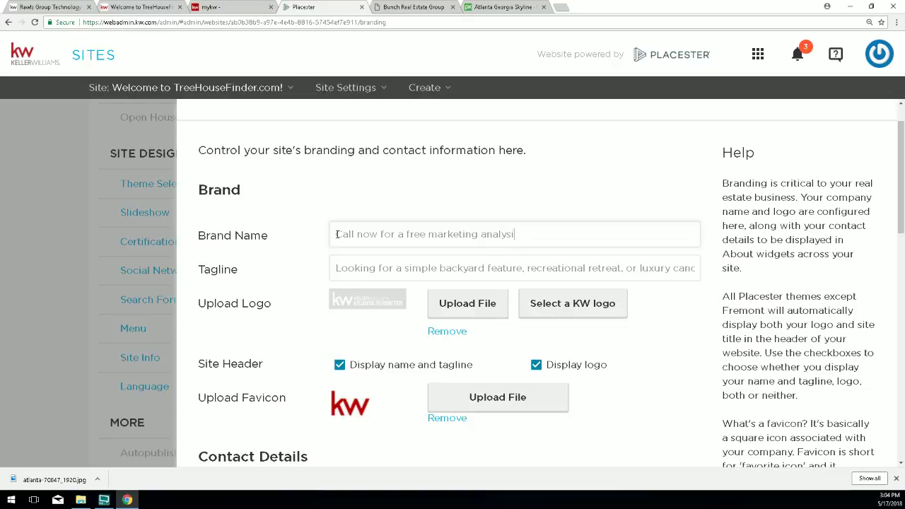
key(BackSpace)
key(BackSpace)
key(BackSpace)
key(BackSpace)
key(BackSpace)
key(BackSpace)
key(BackSpace)
key(BackSpace)
key(BackSpace)
key(BackSpace)
key(BackSpace)
key(BackSpace)
key(BackSpace)
key(BackSpace)
text(buyer's consultation)
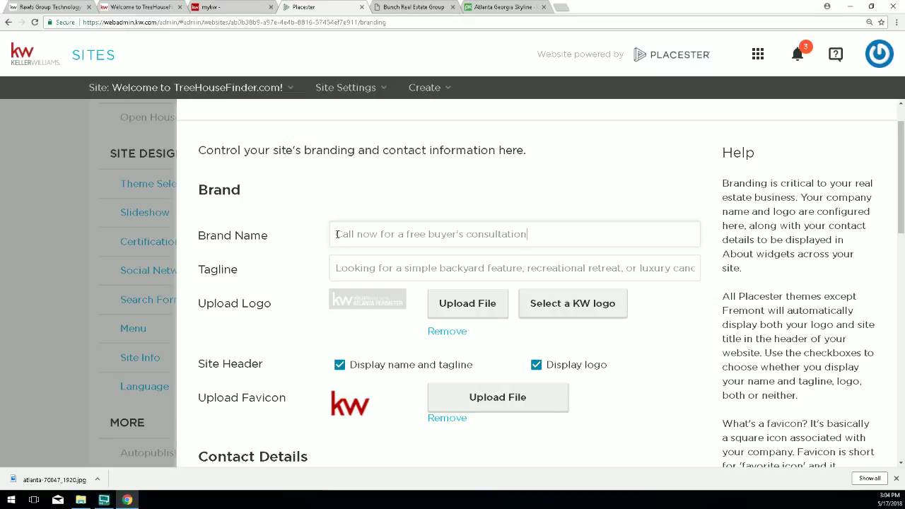
key(BackSpace)
key(BackSpace)
key(BackSpace)
key(BackSpace)
key(BackSpace)
key(BackSpace)
key(BackSpace)
key(BackSpace)
key(BackSpace)
key(BackSpace)
key(BackSpace)
key(BackSpace)
key(BackSpace)
key(BackSpace)
key(BackSpace)
key(BackSpace)
key(BackSpace)
key(BackSpace)
key(BackSpace)
key(BackSpace)
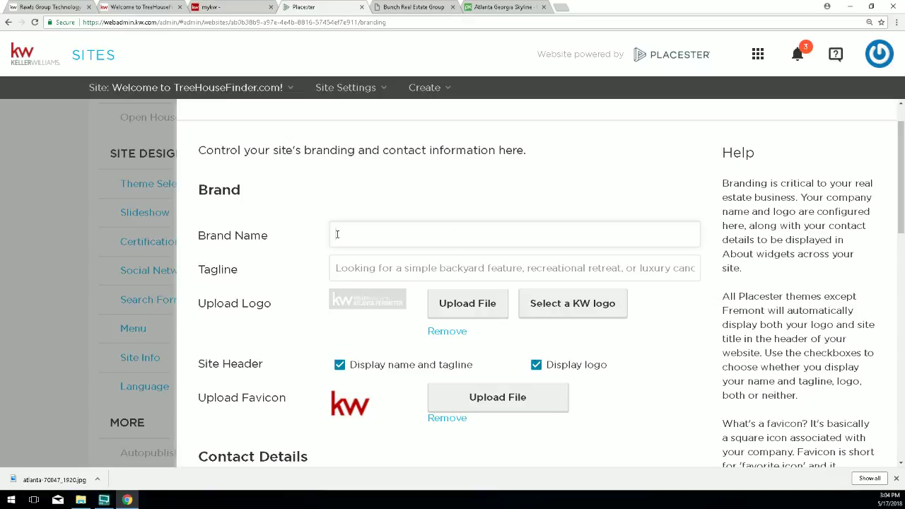
text(Thinking abot )
text(ut s)
text(uying or selling)
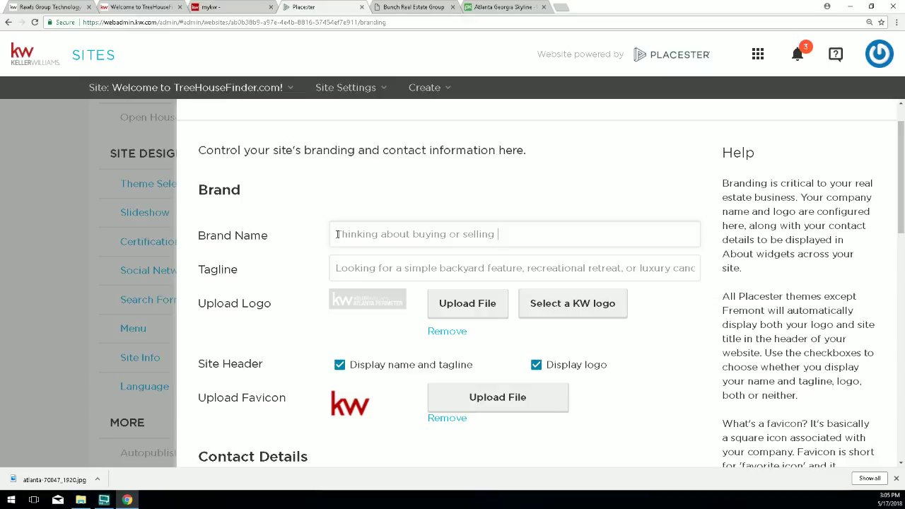
text(a home?  Call me for a free consult)
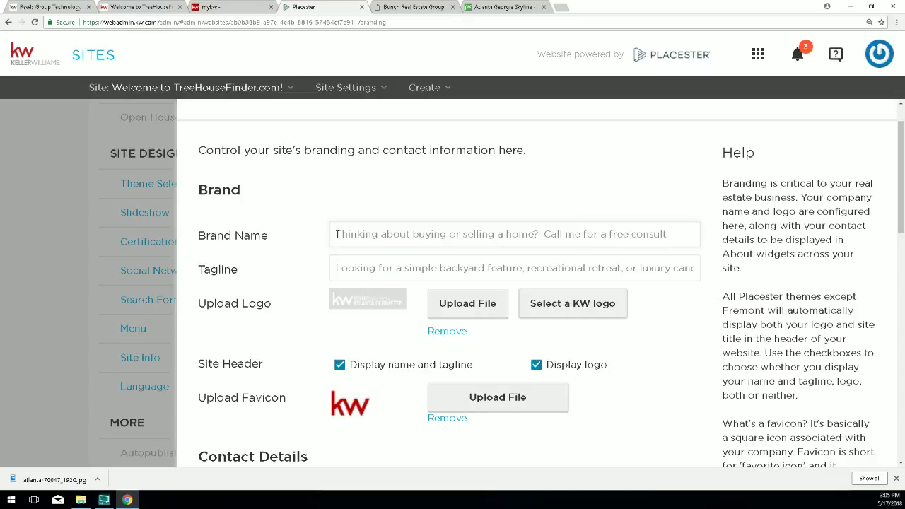
text(ation)
Look over the Site Info fields and save the new brand name.
scroll(493, 314, down, 10)
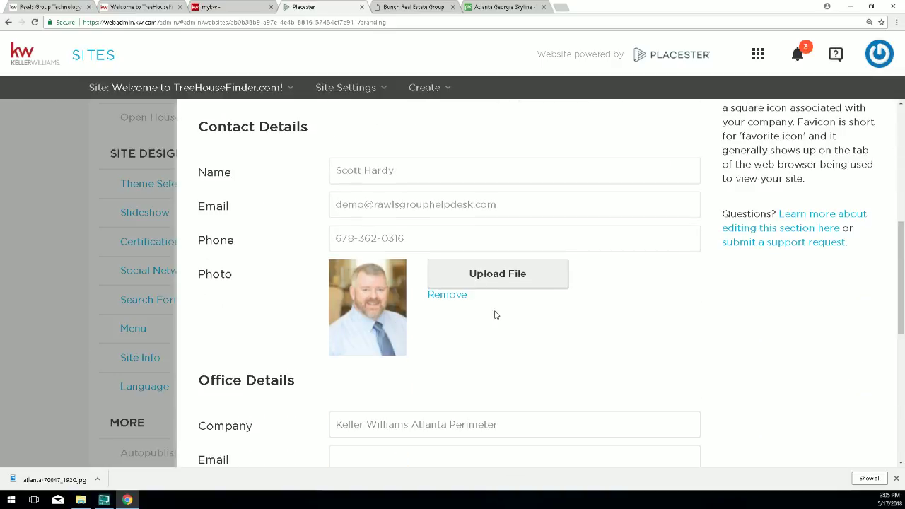
scroll(701, 338, up, 10)
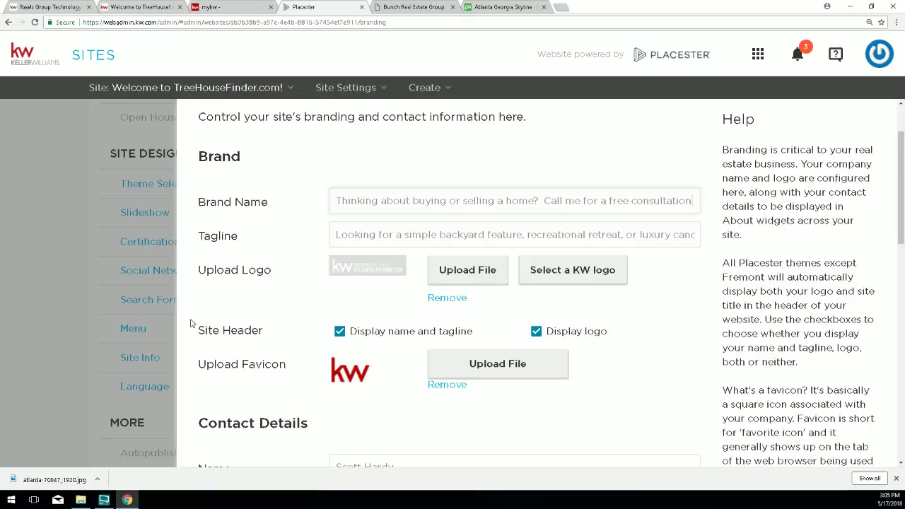
drag(198, 332, 305, 333)
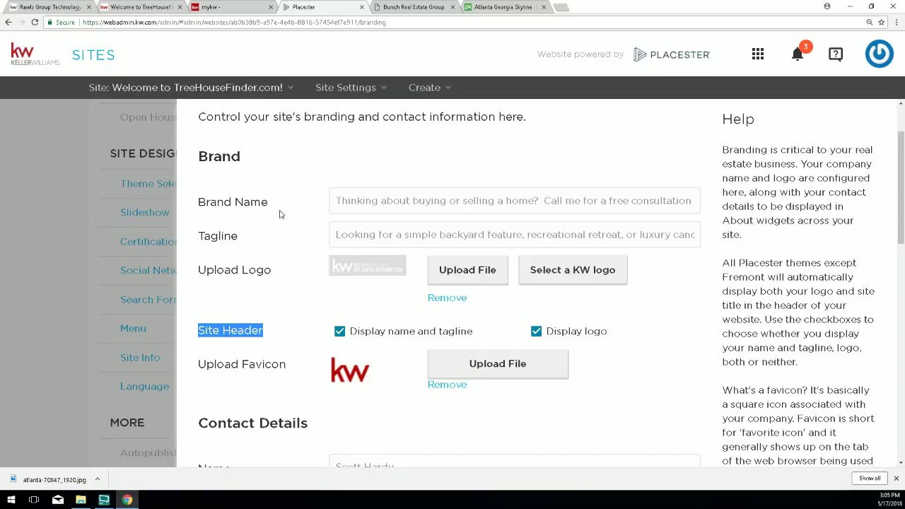
drag(250, 203, 217, 205)
drag(231, 239, 197, 237)
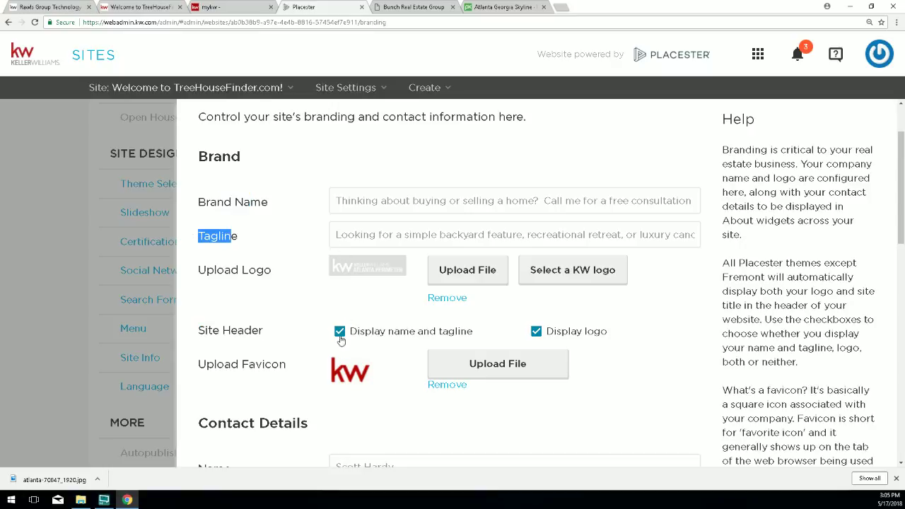
scroll(558, 373, down, 10)
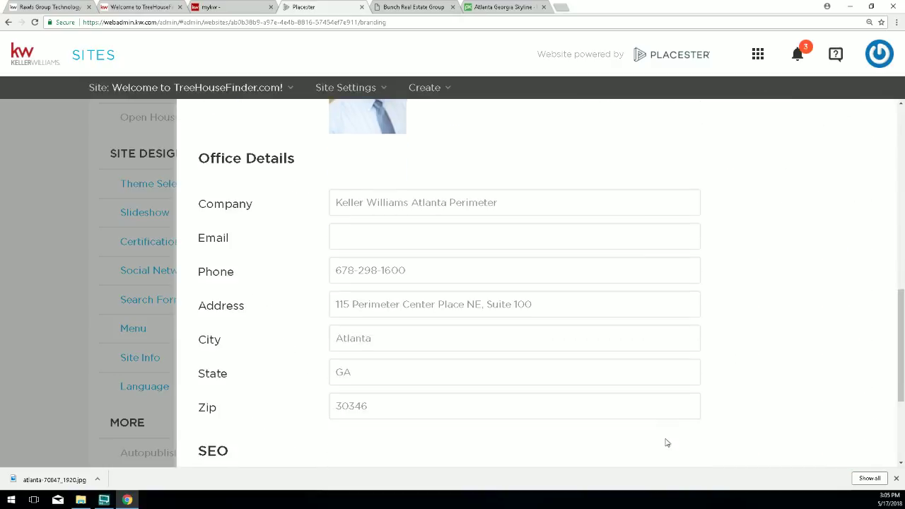
click(670, 432)
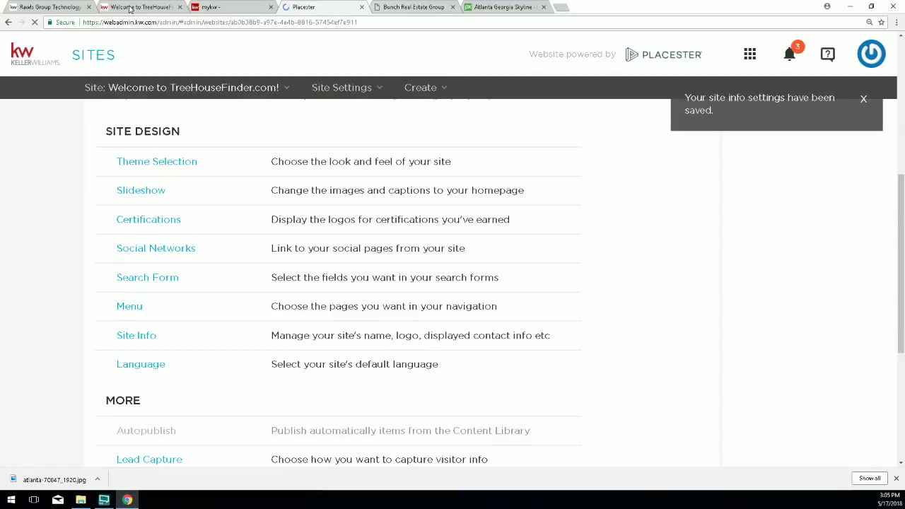
click(142, 8)
click(34, 22)
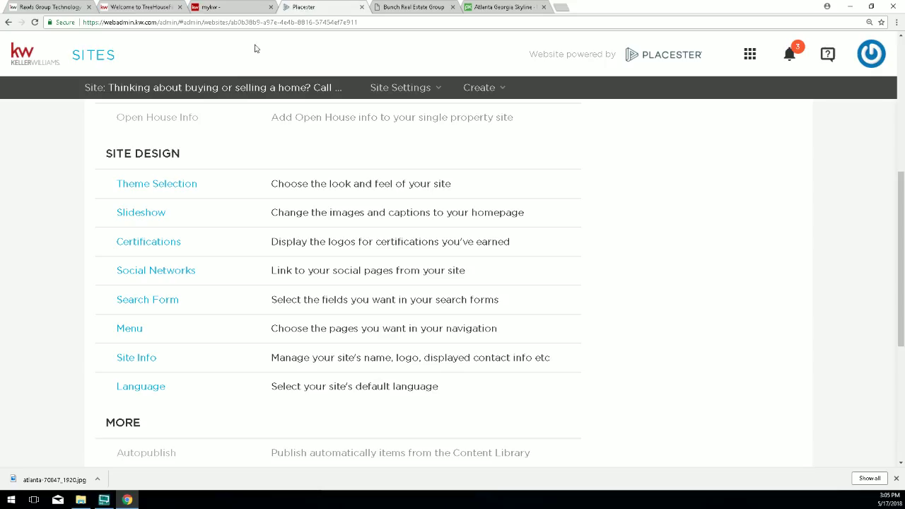
click(306, 7)
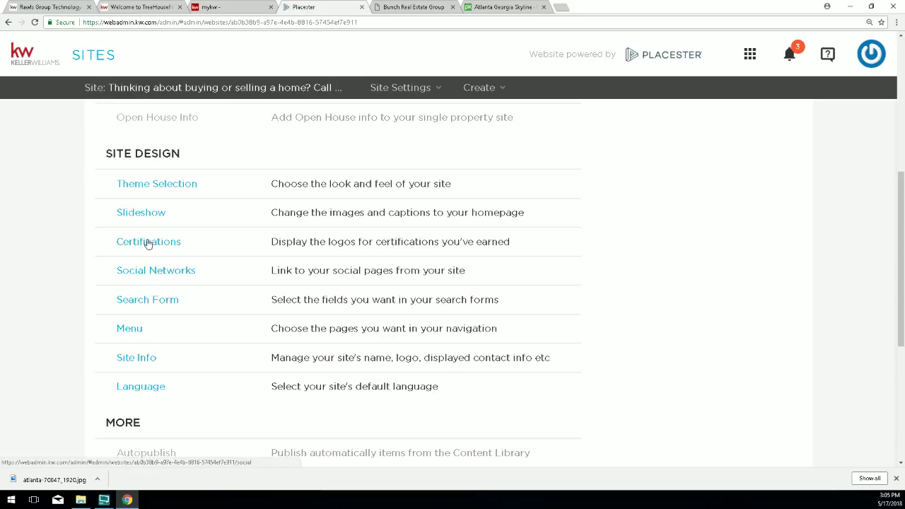
Change the Site Info tagline to 'Because your move matters...' and save.
click(135, 359)
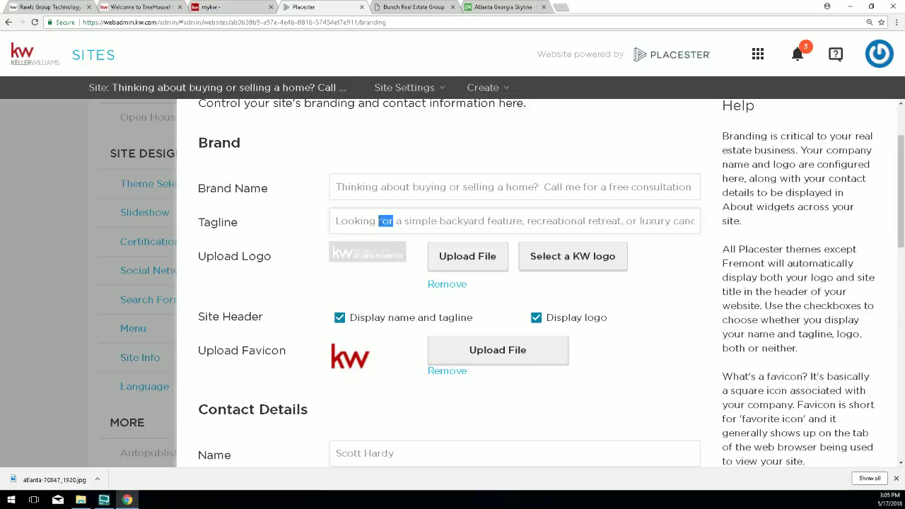
triple_click(379, 221)
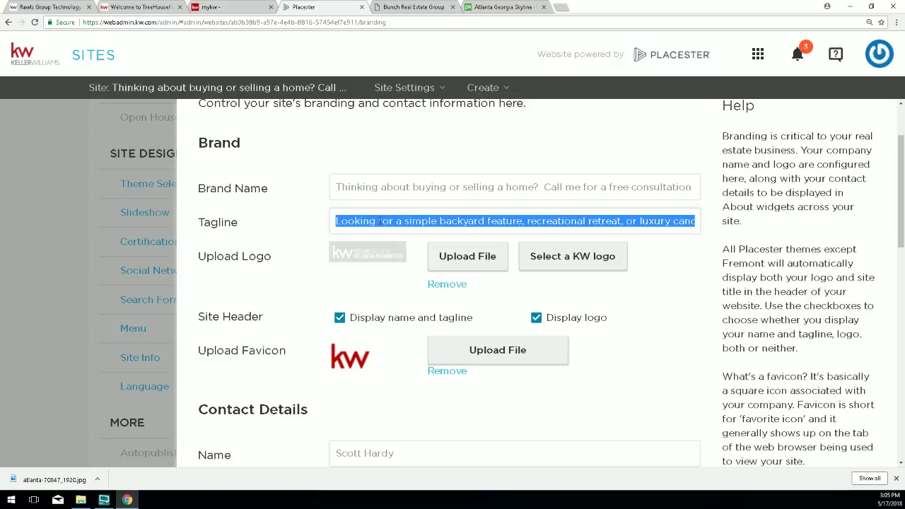
text(Because)
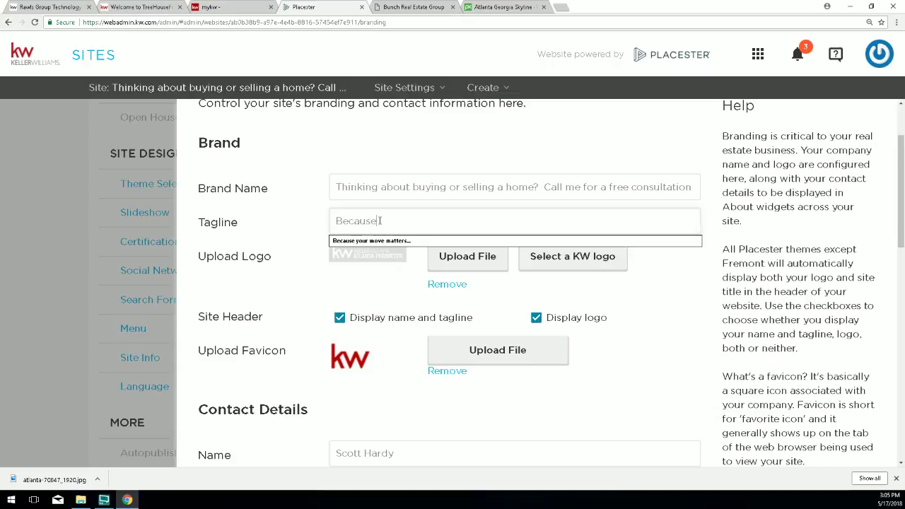
text( your move matters...)
scroll(671, 417, down, 10)
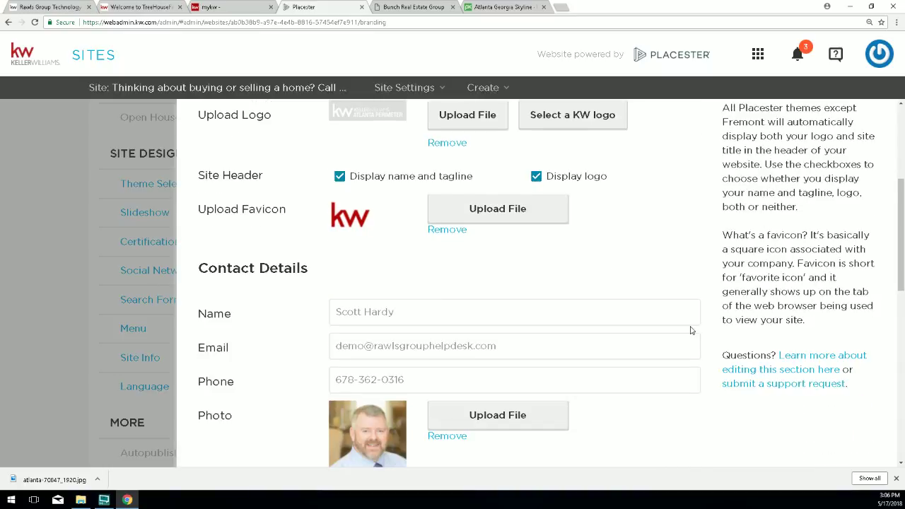
click(685, 439)
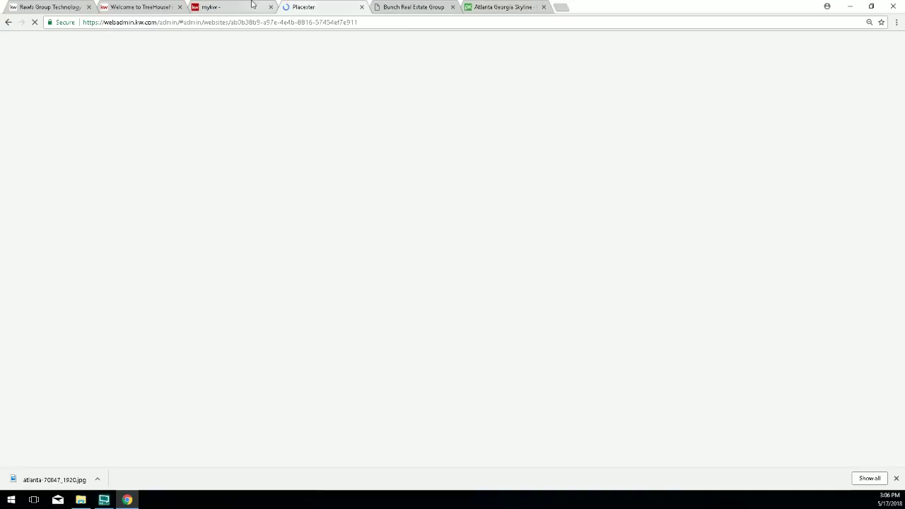
Close the Bunch Real Estate Group page, reload the live site to check the tagline, and return to Placester.
click(405, 8)
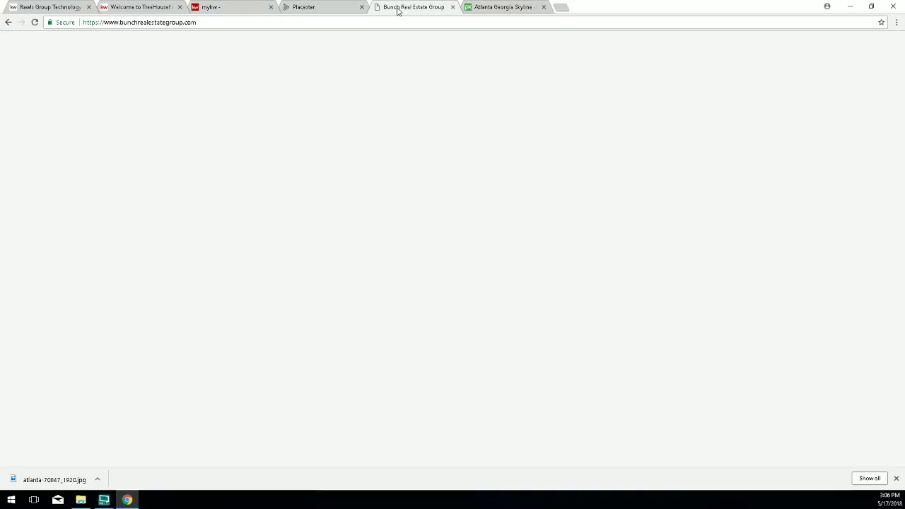
key(ctrl+w)
click(165, 9)
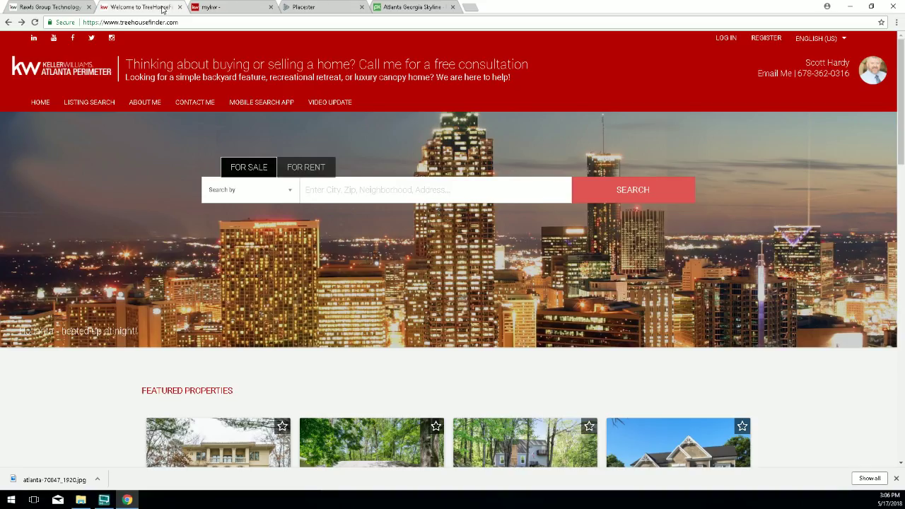
click(35, 22)
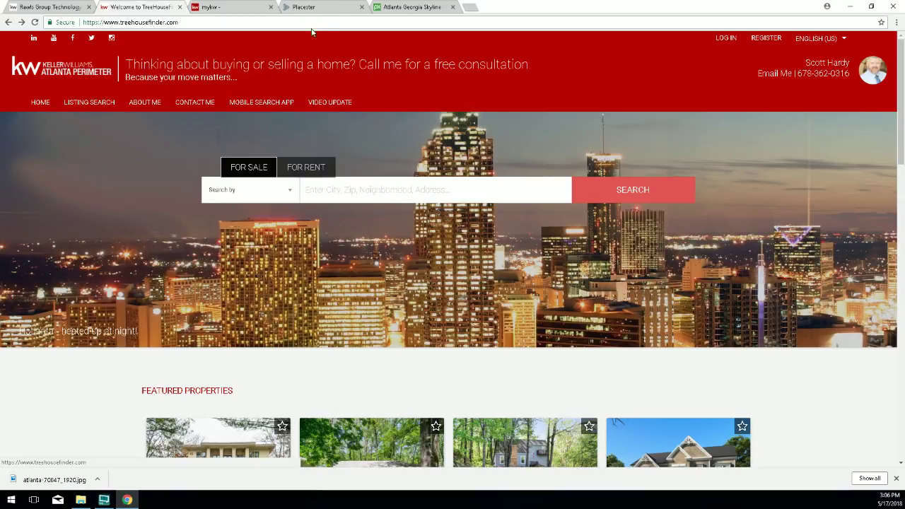
click(311, 6)
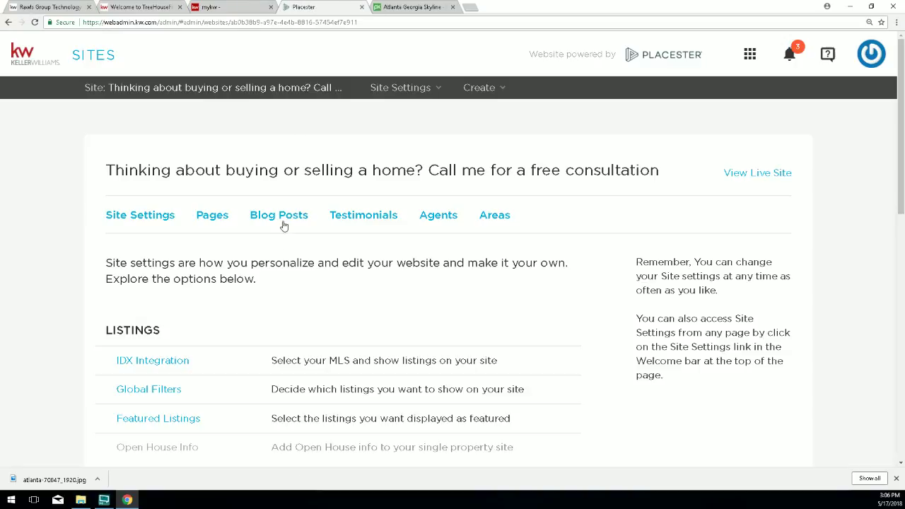
scroll(237, 379, down, 3)
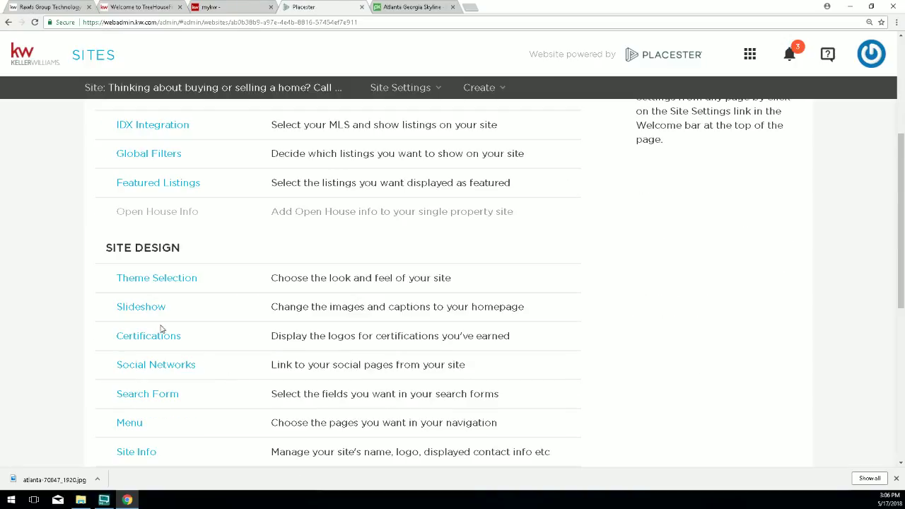
scroll(129, 430, down, 1)
Reopen Site Info and remove the existing tagline text, leaving the Tagline field empty.
click(129, 404)
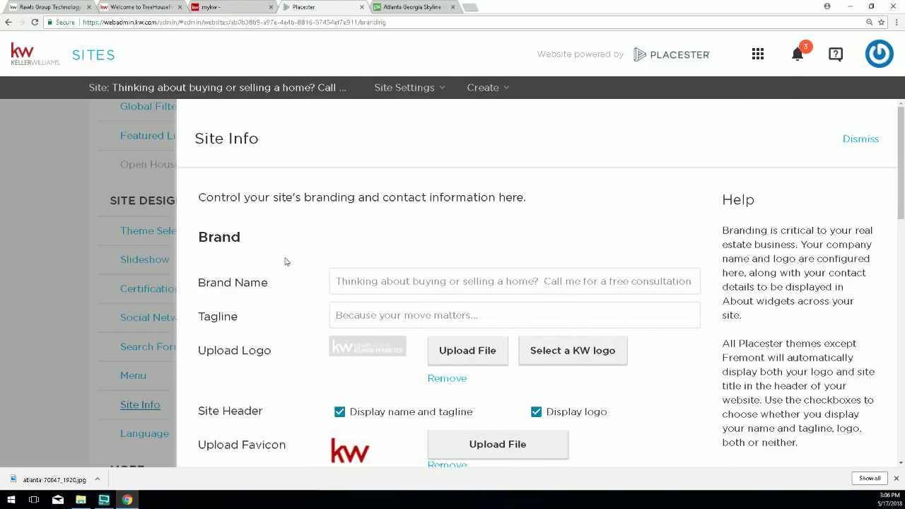
drag(456, 316, 404, 316)
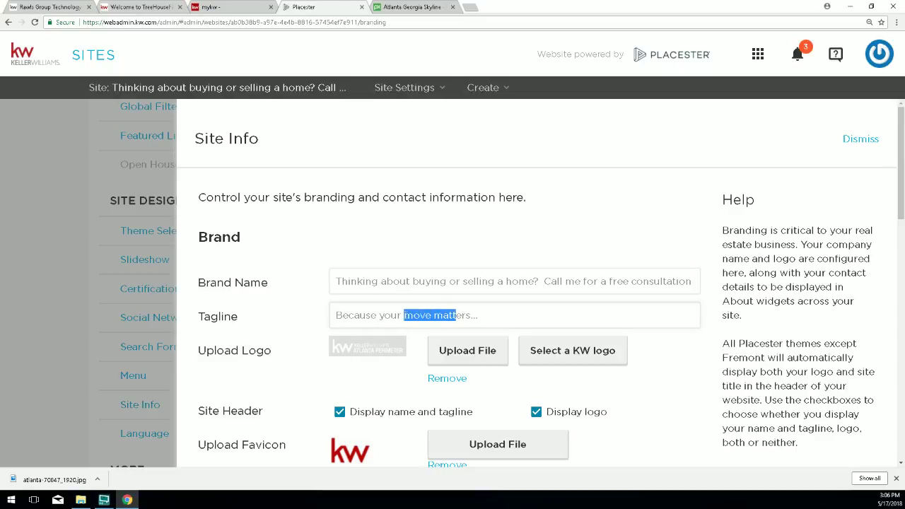
click(484, 315)
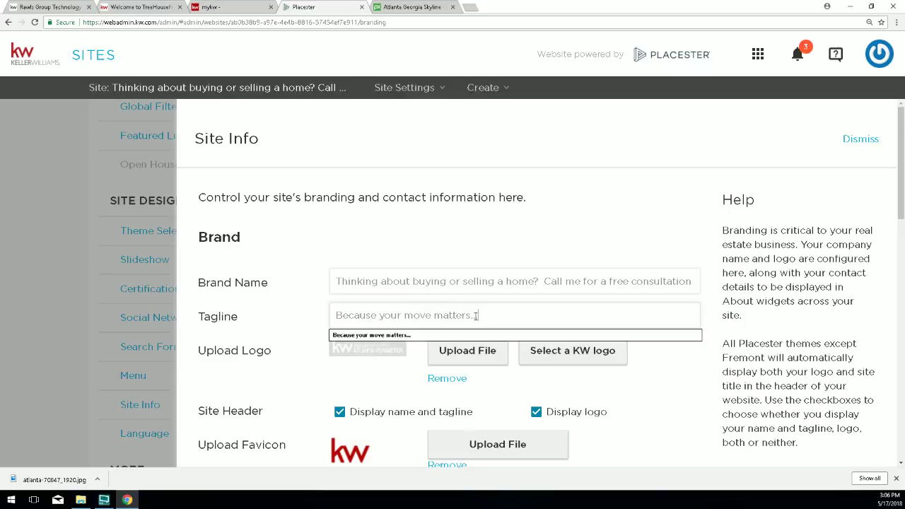
drag(495, 319, 333, 313)
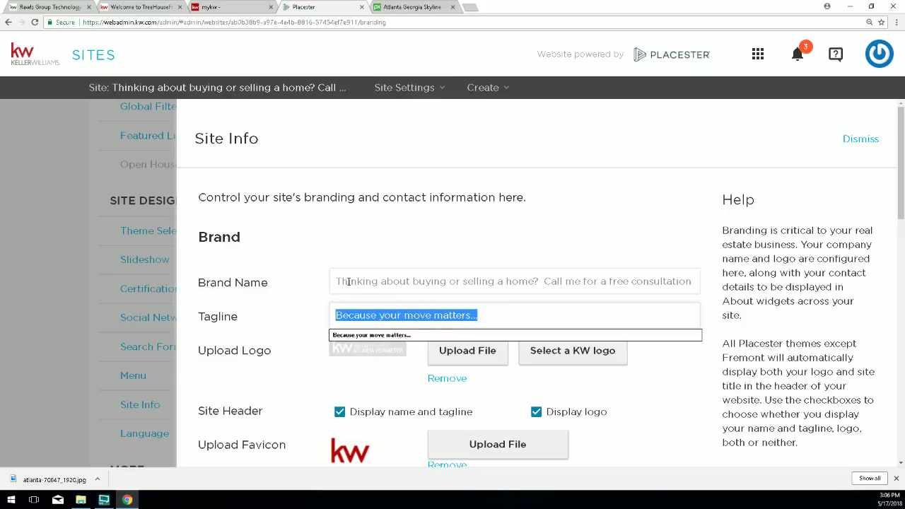
drag(337, 281, 538, 287)
click(526, 322)
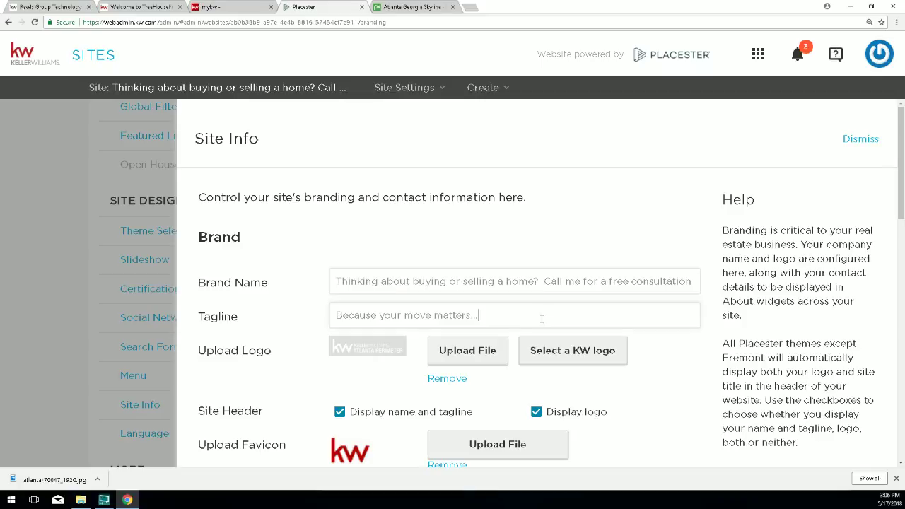
drag(542, 319, 333, 315)
right_click(358, 316)
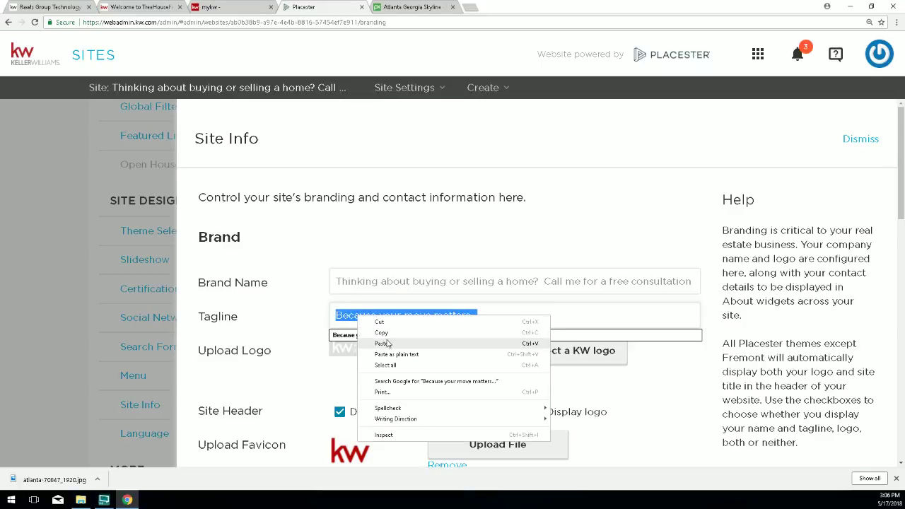
click(380, 321)
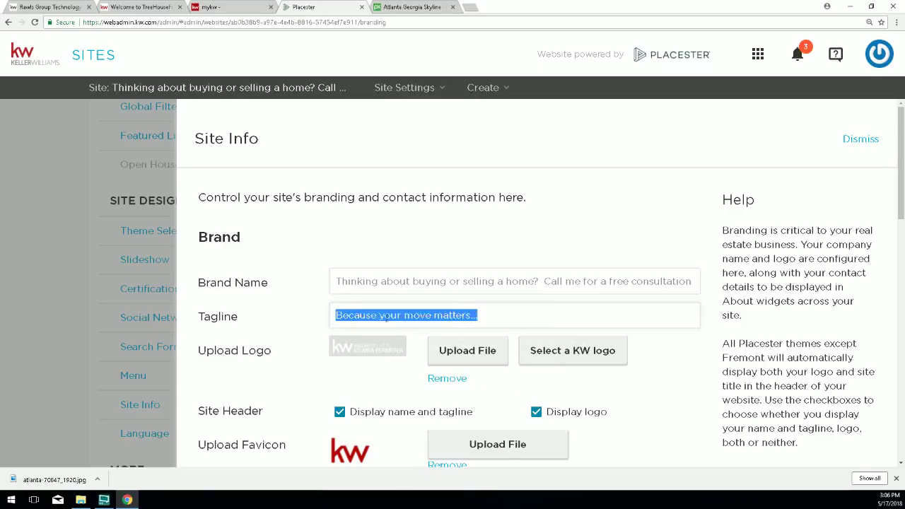
Select the consultation sentence in Brand Name and drag it into the Tagline field.
triple_click(375, 282)
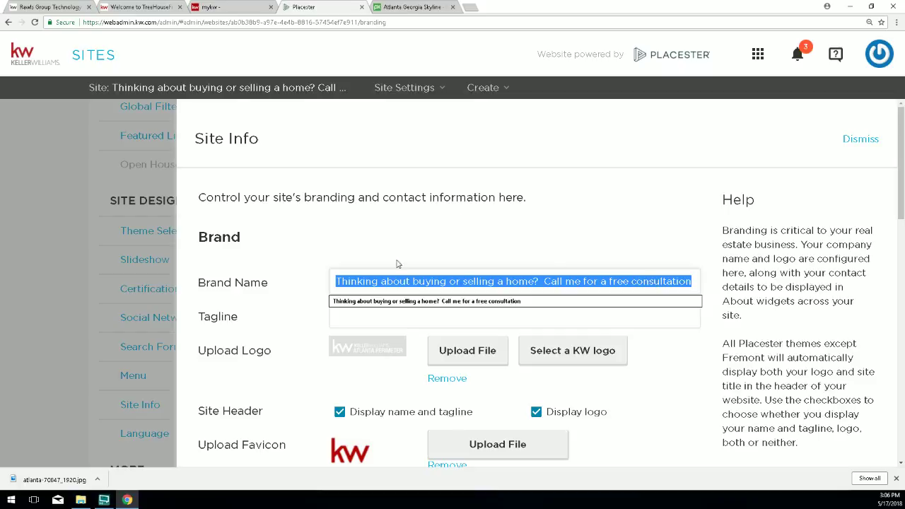
click(423, 280)
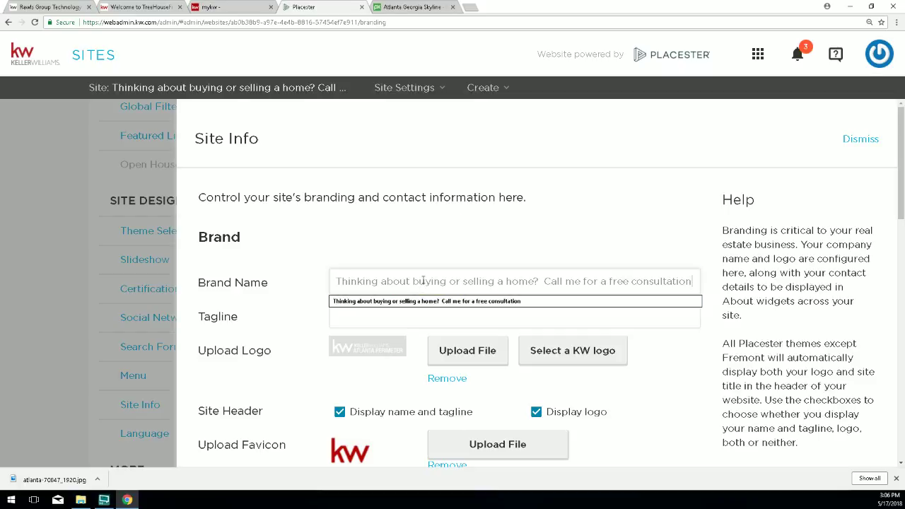
click(355, 315)
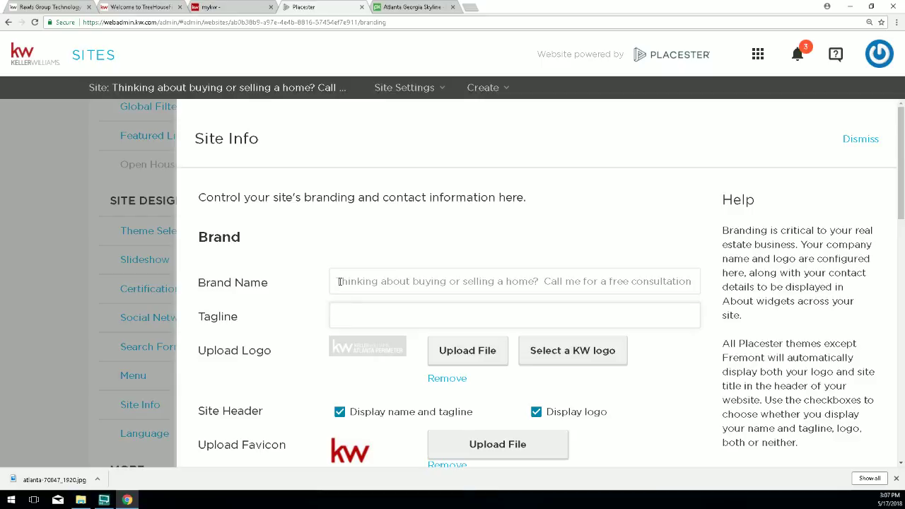
drag(340, 282, 461, 285)
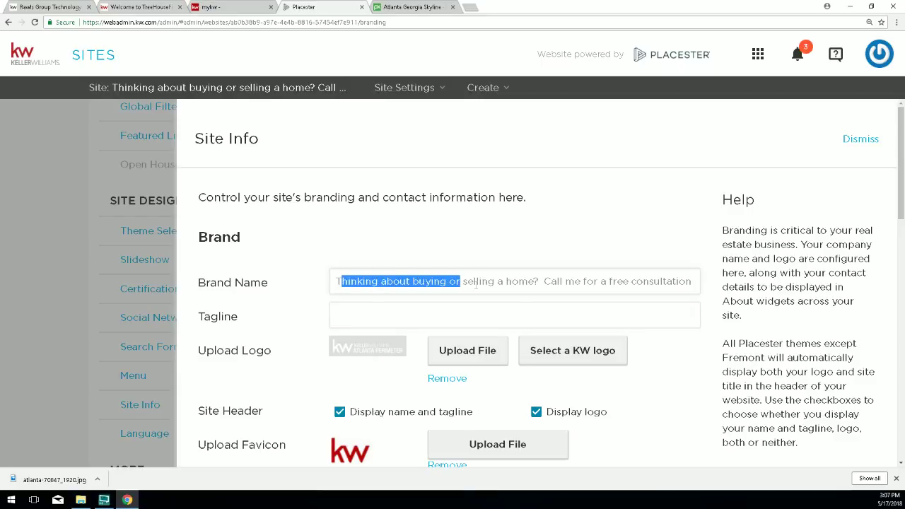
click(474, 282)
double_click(475, 282)
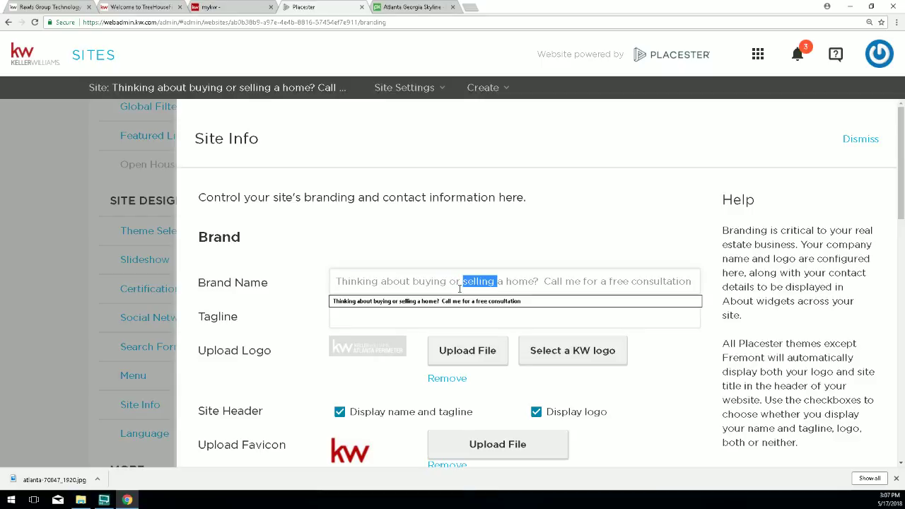
triple_click(460, 283)
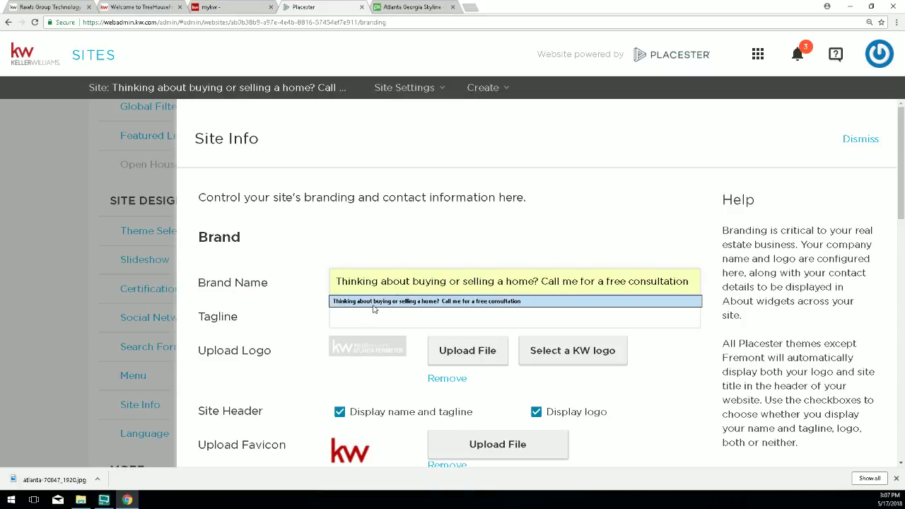
triple_click(433, 281)
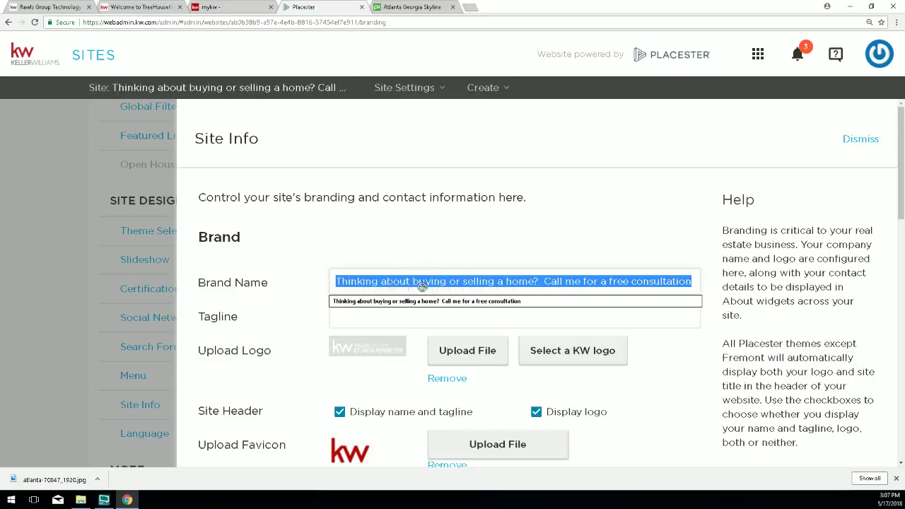
drag(426, 317, 422, 316)
Paste 'Because your move matters...' into Brand Name, shuffling texts between the two fields.
right_click(412, 282)
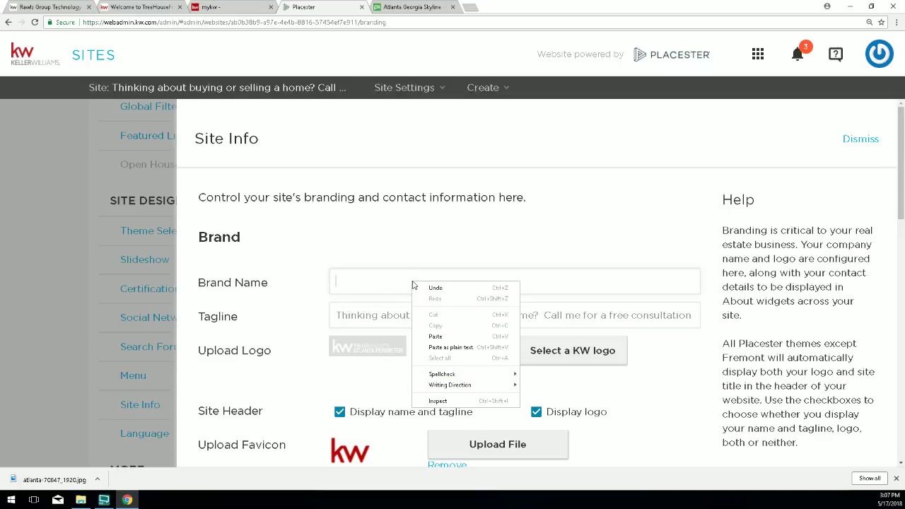
click(431, 338)
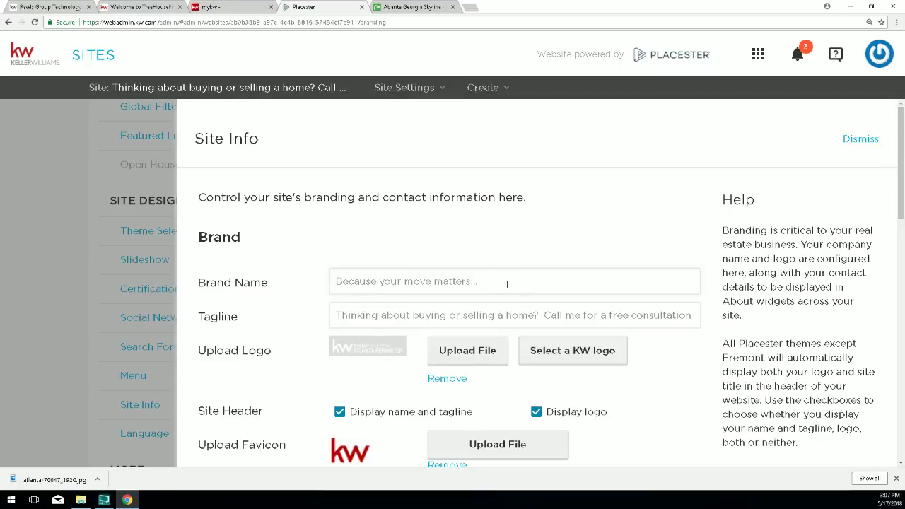
drag(507, 284, 331, 282)
right_click(348, 281)
click(365, 288)
double_click(348, 316)
triple_click(348, 317)
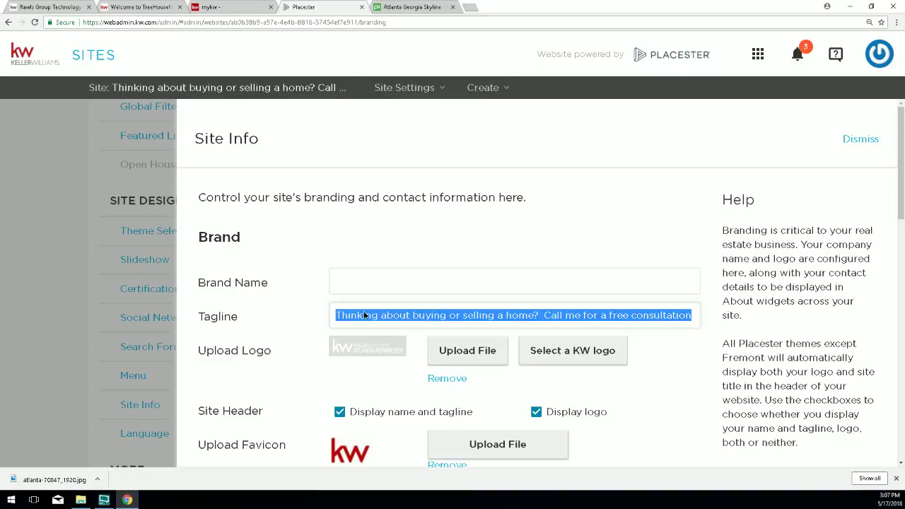
drag(366, 315, 373, 282)
click(371, 314)
right_click(369, 314)
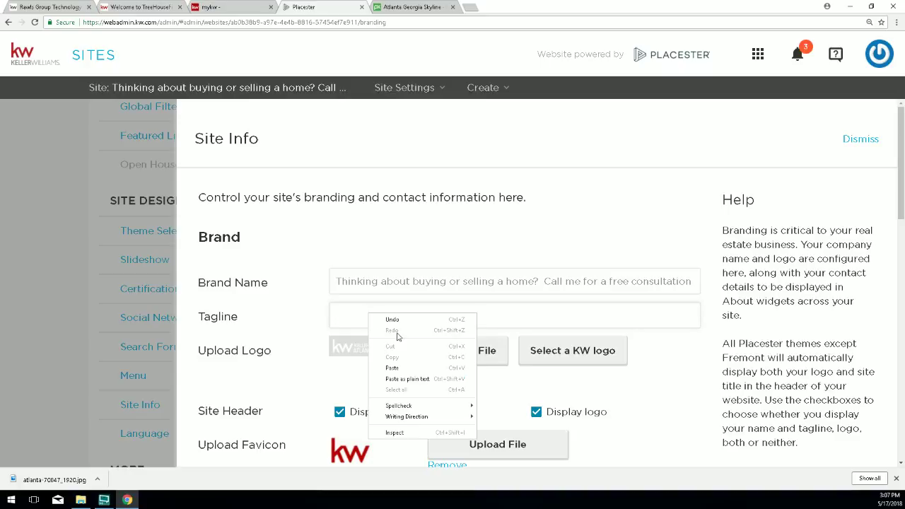
click(390, 367)
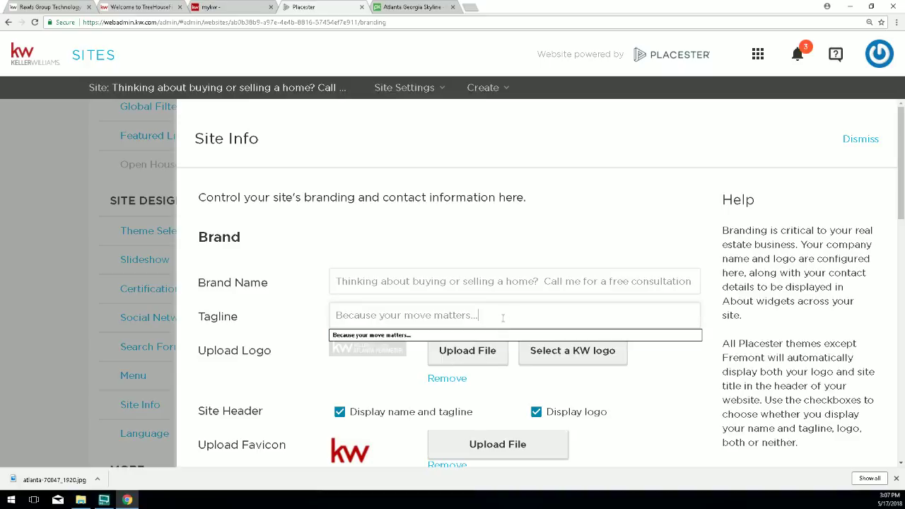
Settle the swap: Brand Name 'Because your move matters...', Tagline the consultation sentence.
drag(503, 318, 335, 316)
triple_click(357, 282)
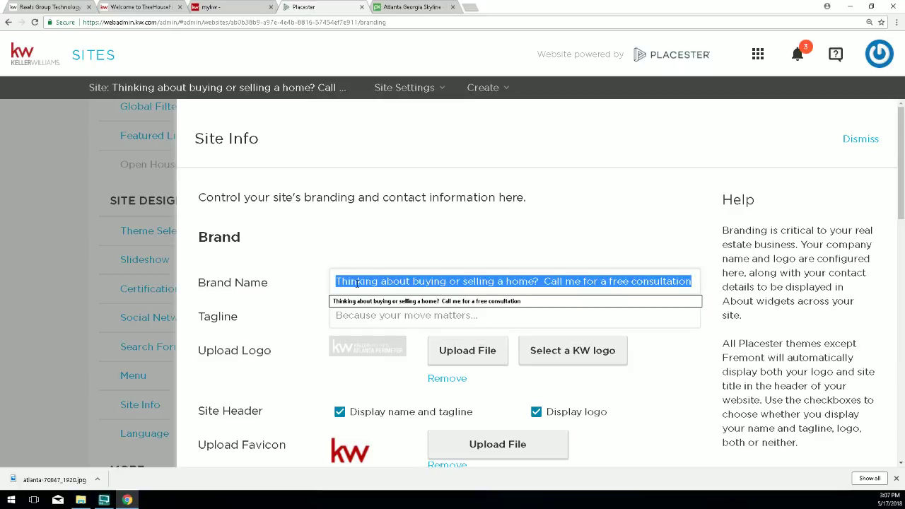
right_click(357, 282)
click(370, 292)
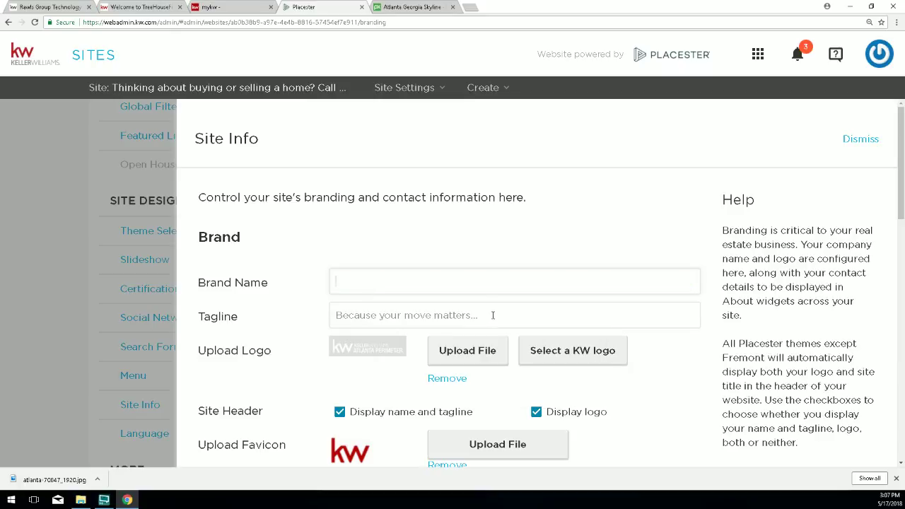
drag(493, 315, 375, 285)
right_click(372, 314)
click(393, 366)
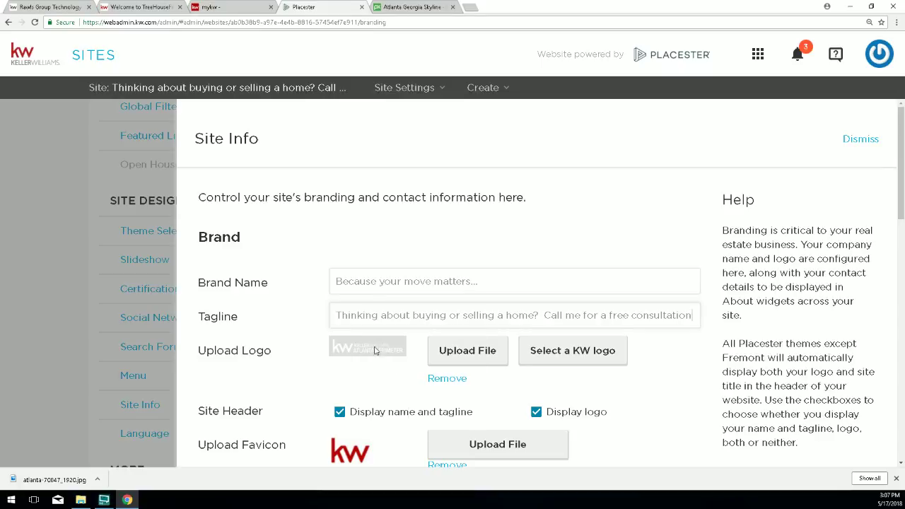
click(377, 230)
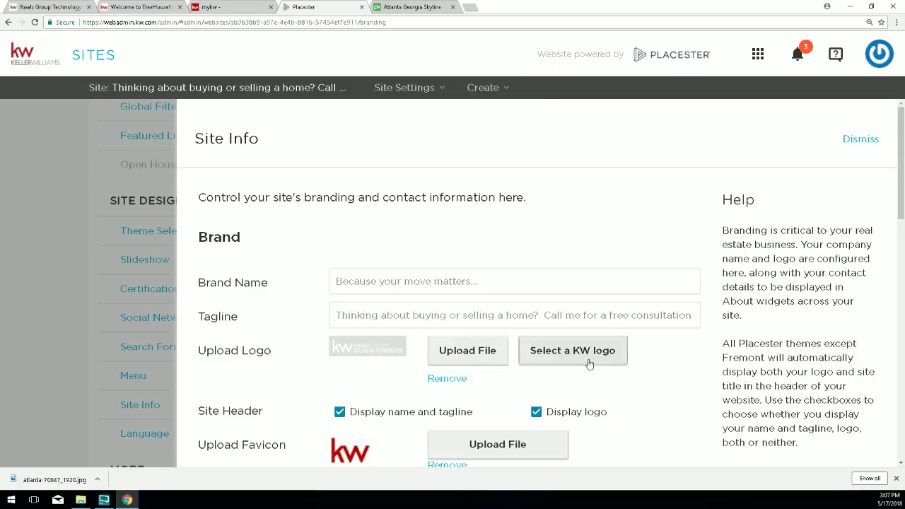
scroll(573, 347, down, 2)
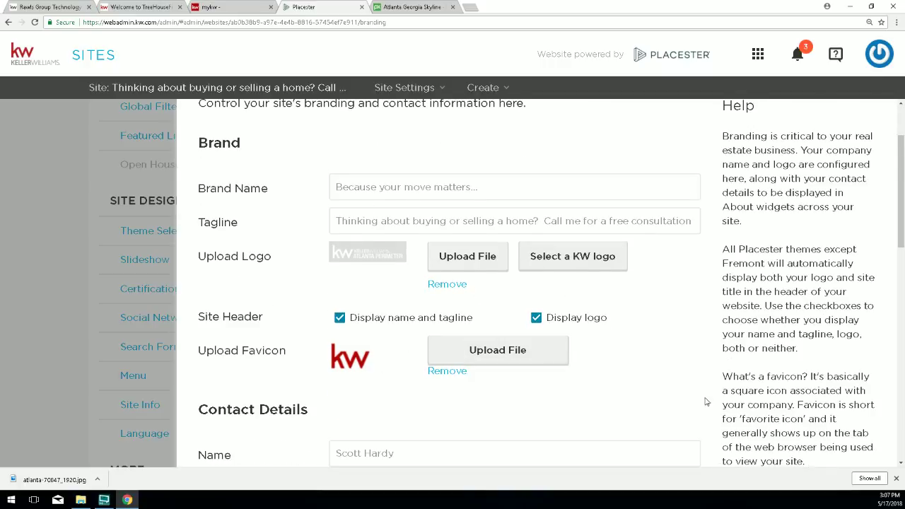
scroll(636, 413, down, 10)
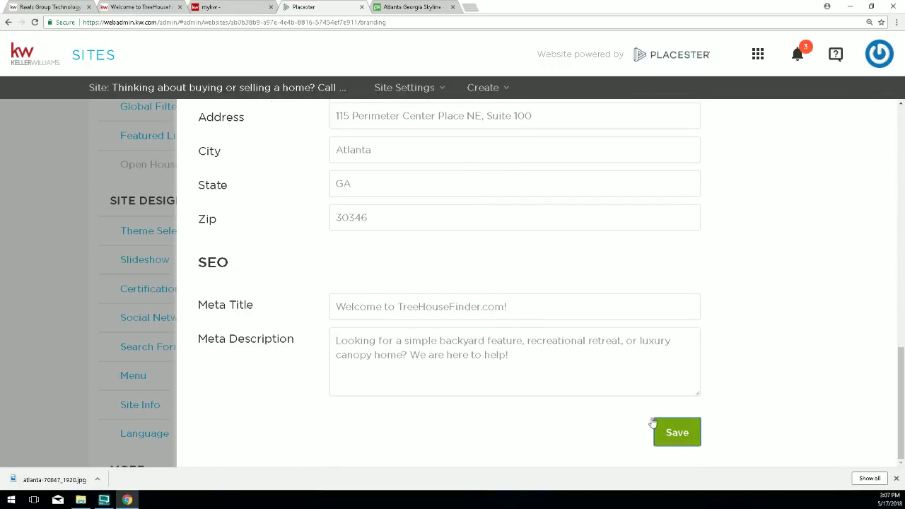
Save the swapped branding and reload the live TreeHouseFinder site to view the new header.
click(655, 425)
click(134, 7)
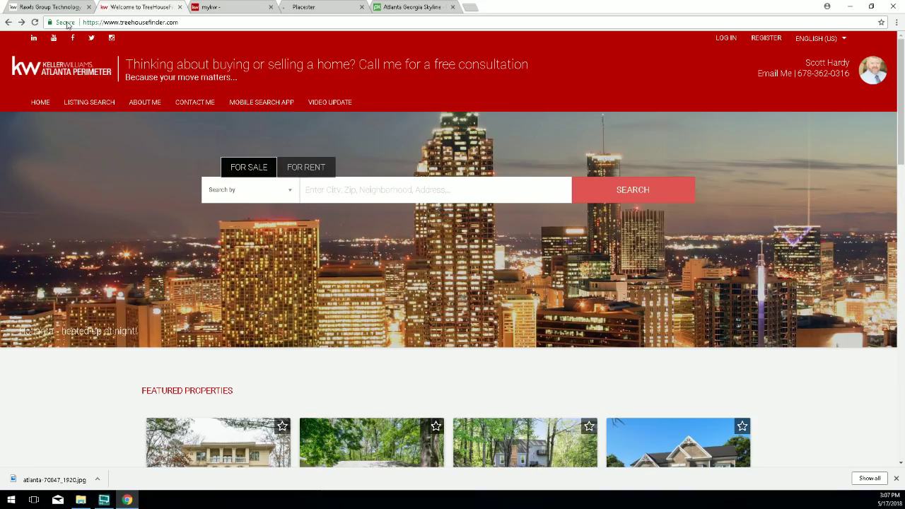
click(34, 22)
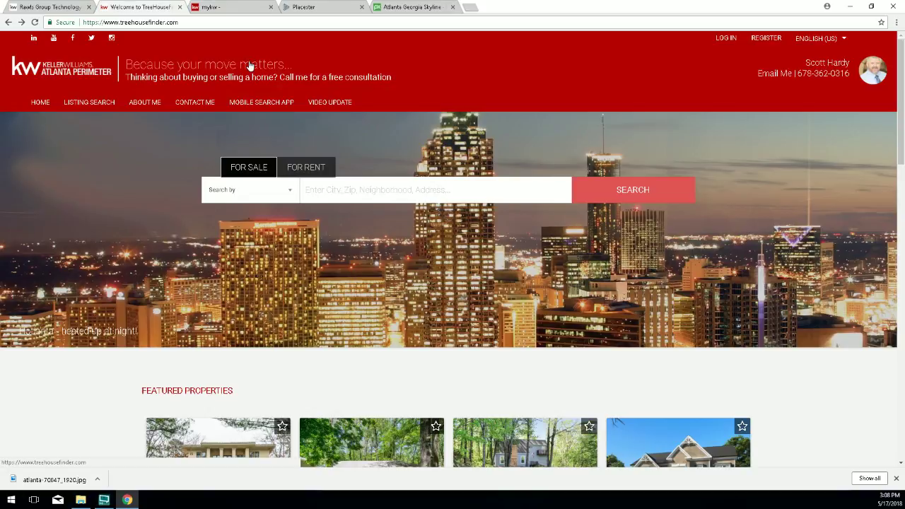
Back in Placester, briefly open and close Menu, then open Site Info at the Upload Logo setting.
click(303, 8)
mouse_move(232, 109)
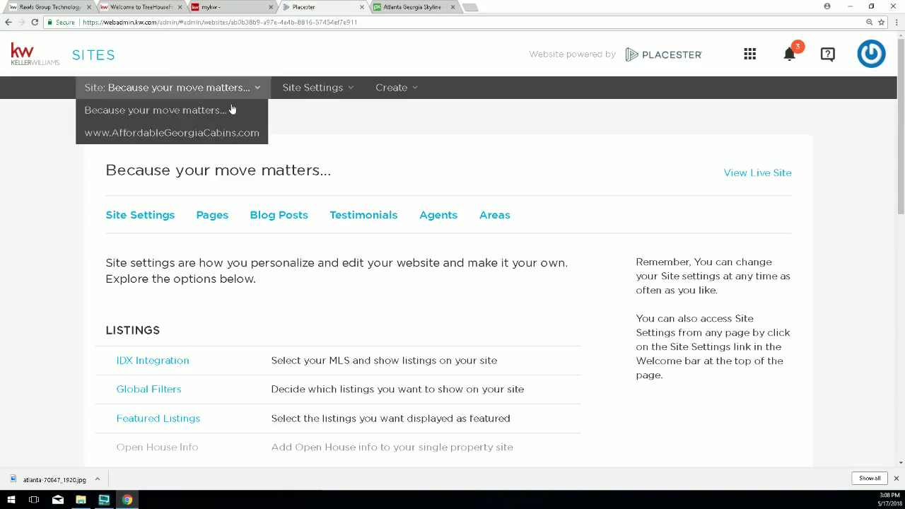
scroll(238, 261, down, 2)
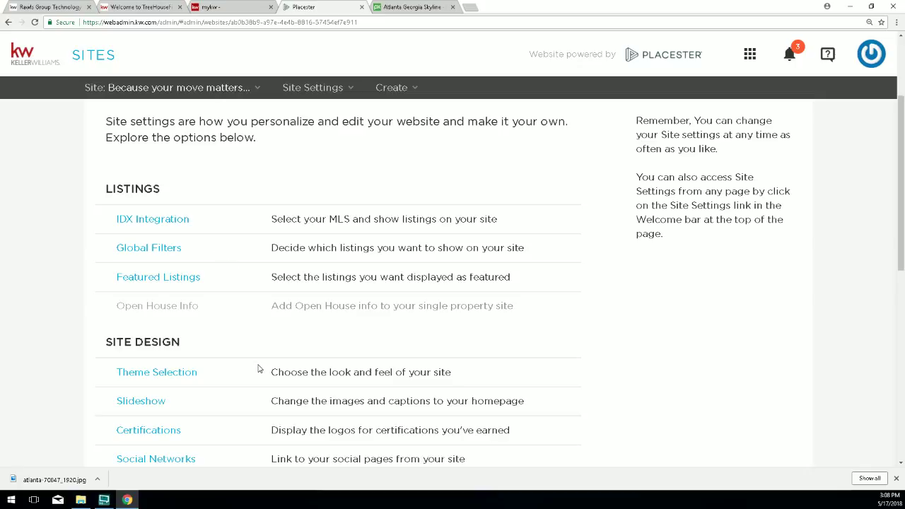
scroll(259, 370, down, 1)
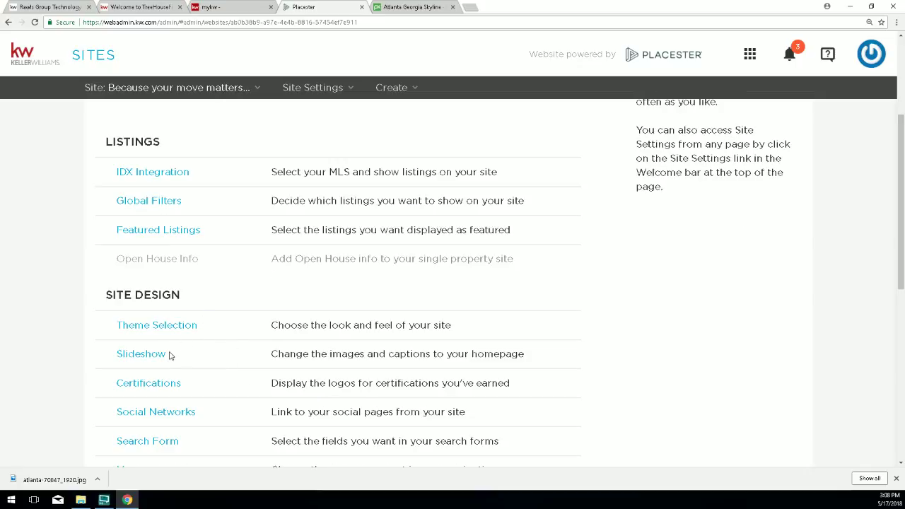
scroll(176, 376, down, 1)
scroll(176, 376, down, 1)
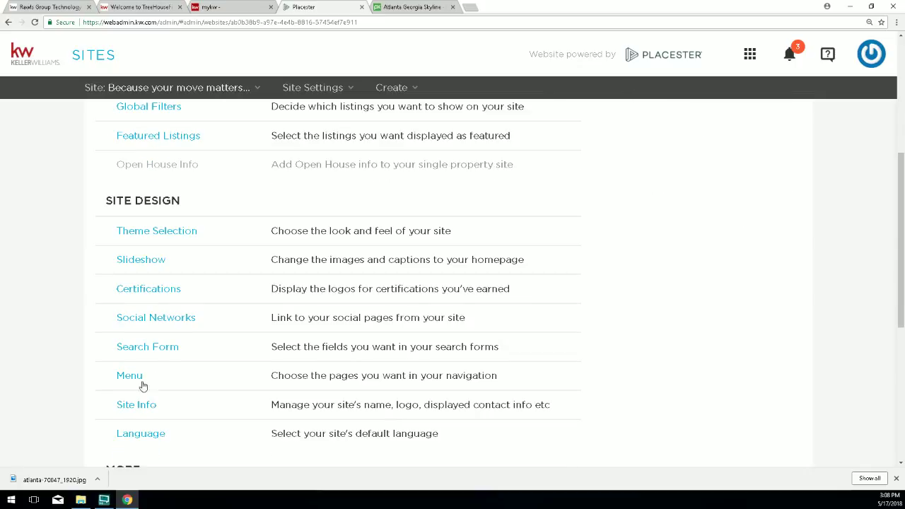
click(129, 376)
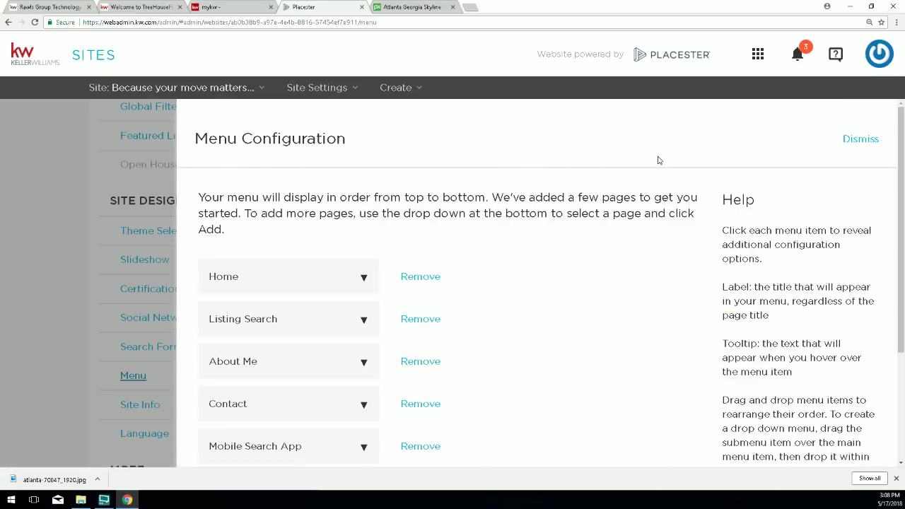
click(861, 140)
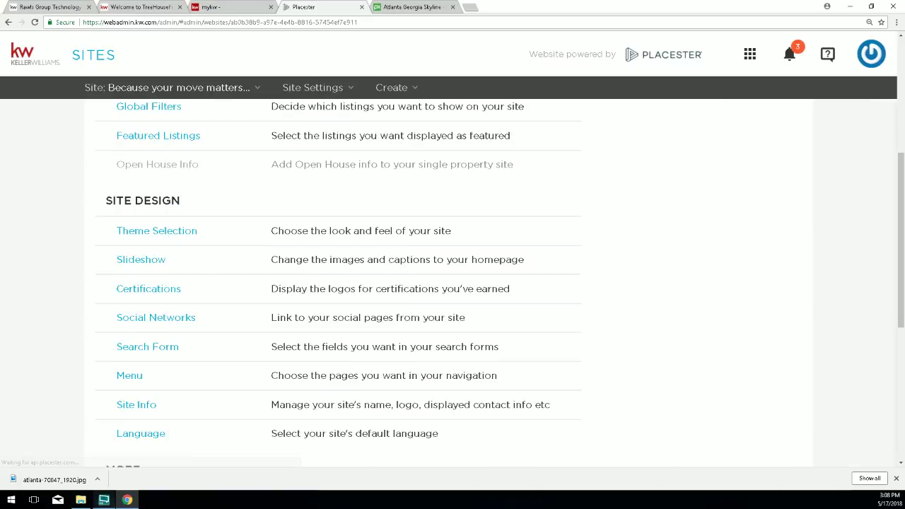
click(138, 406)
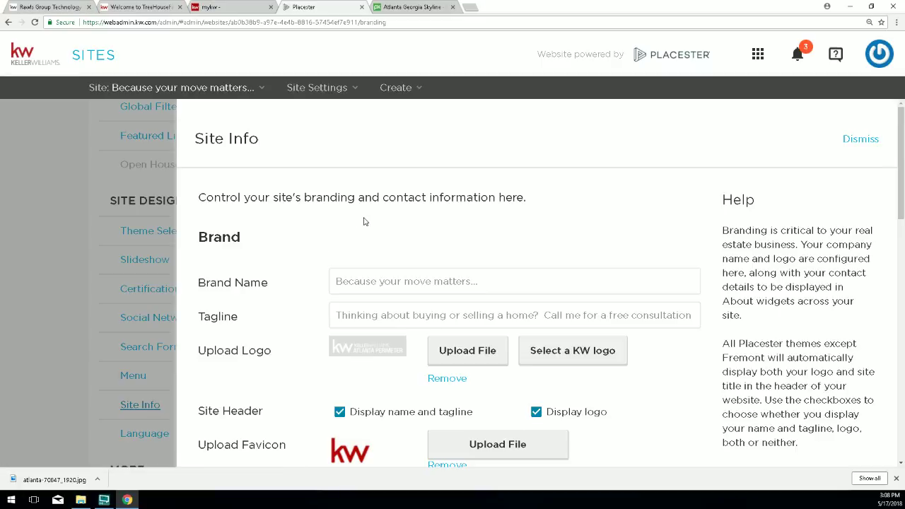
scroll(343, 240, down, 2)
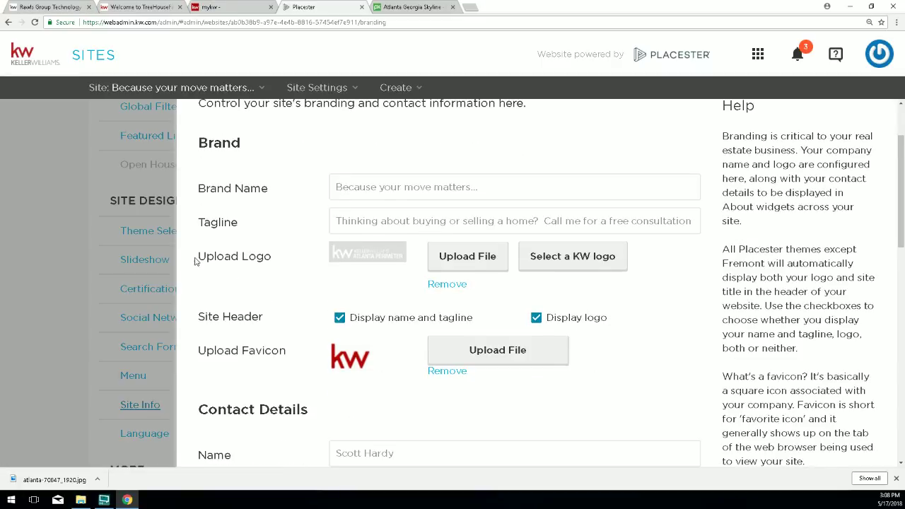
drag(197, 256, 271, 257)
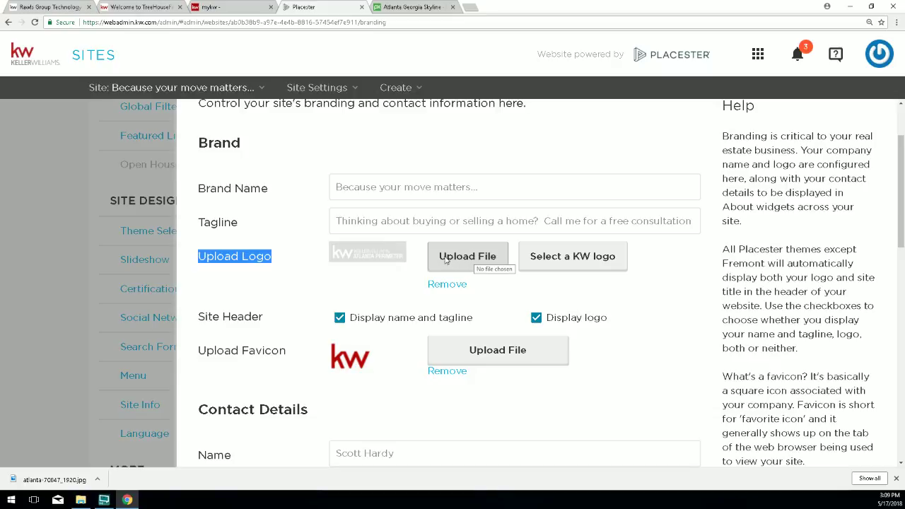
On the Rawls Group Technology help desk, follow the MC Logos link under Quick Links.
click(32, 7)
scroll(80, 149, up, 2)
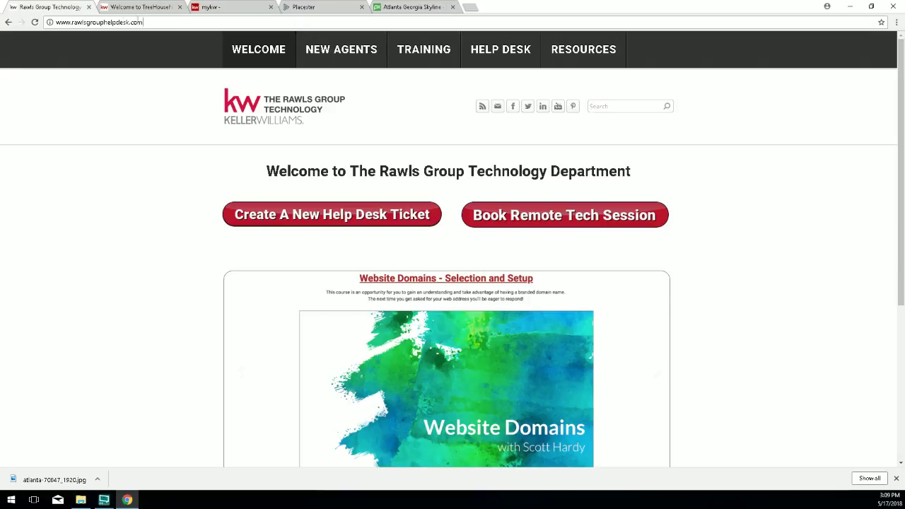
drag(145, 22, 50, 22)
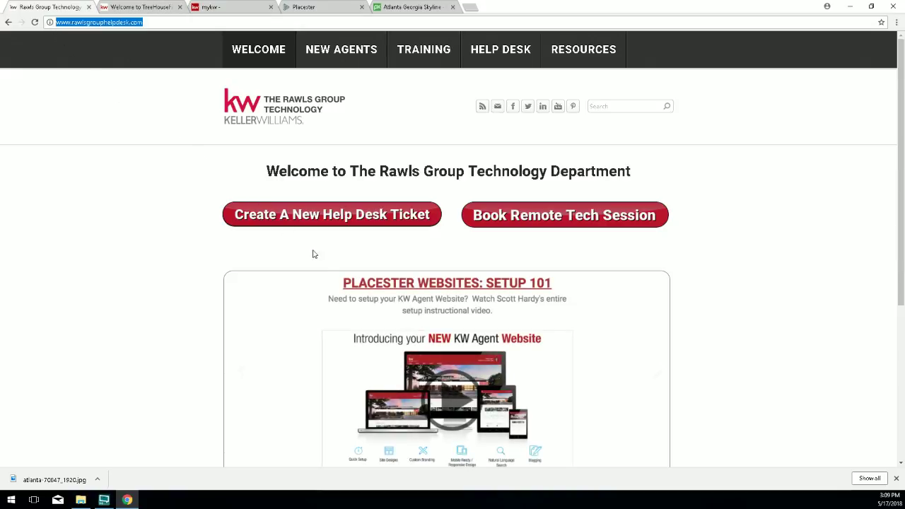
scroll(357, 265, down, 3)
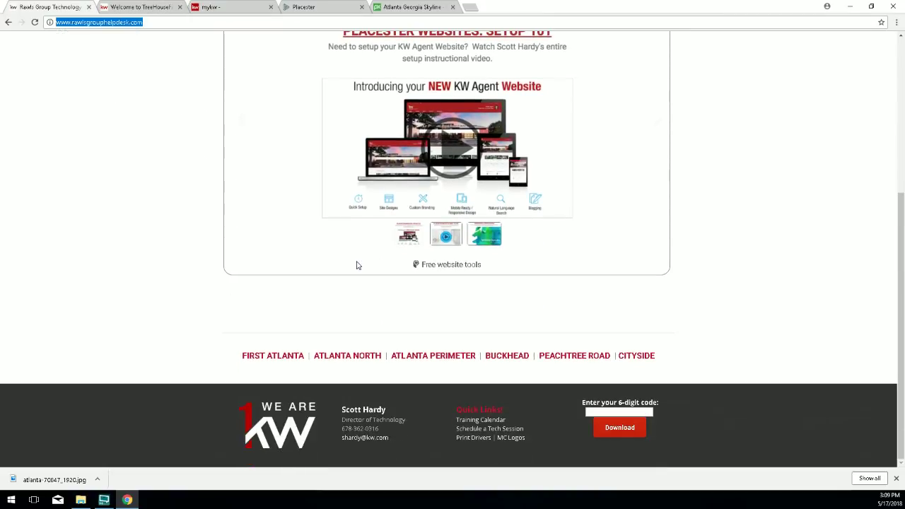
click(511, 412)
drag(511, 413, 455, 410)
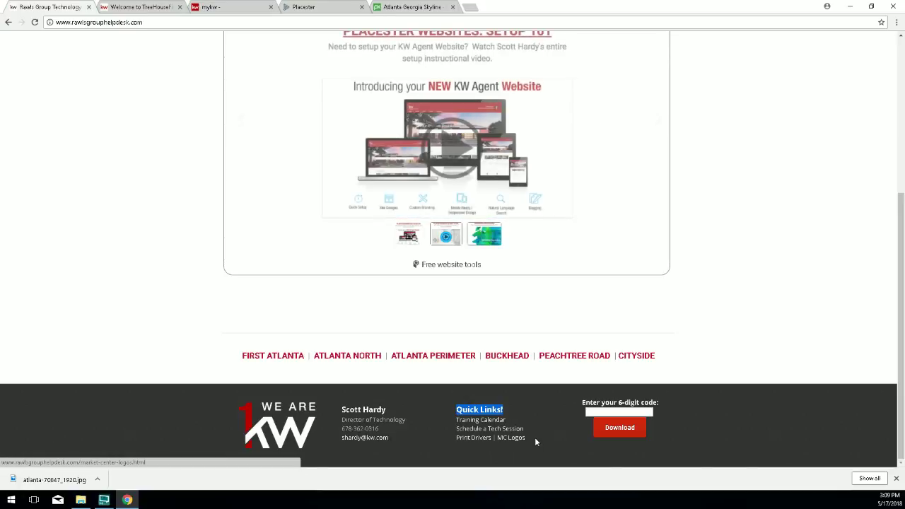
drag(535, 437, 506, 437)
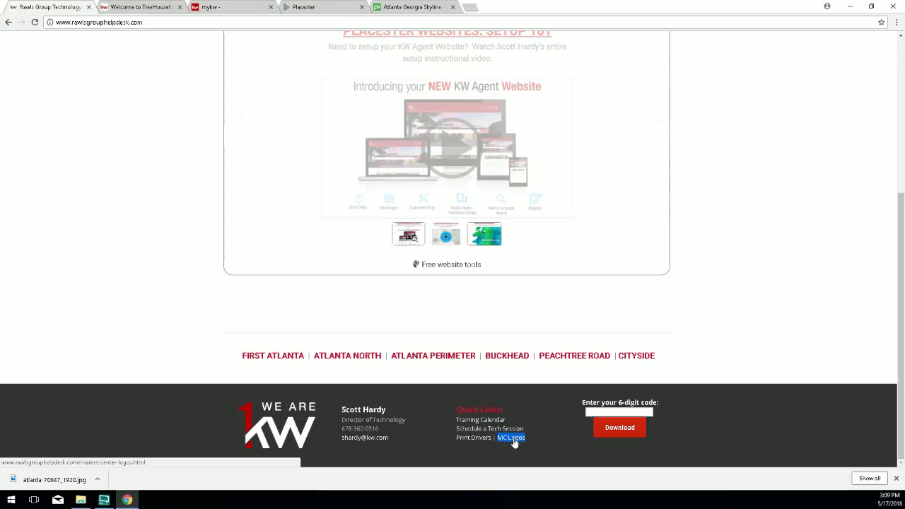
click(512, 439)
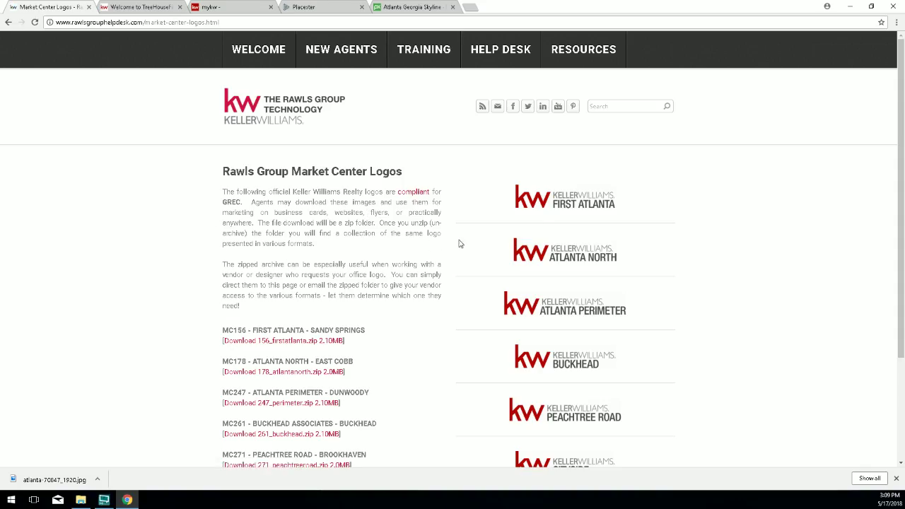
Scroll to the Peachtree Road entry and download 271_peachtreeroad.zip.
scroll(575, 324, down, 1)
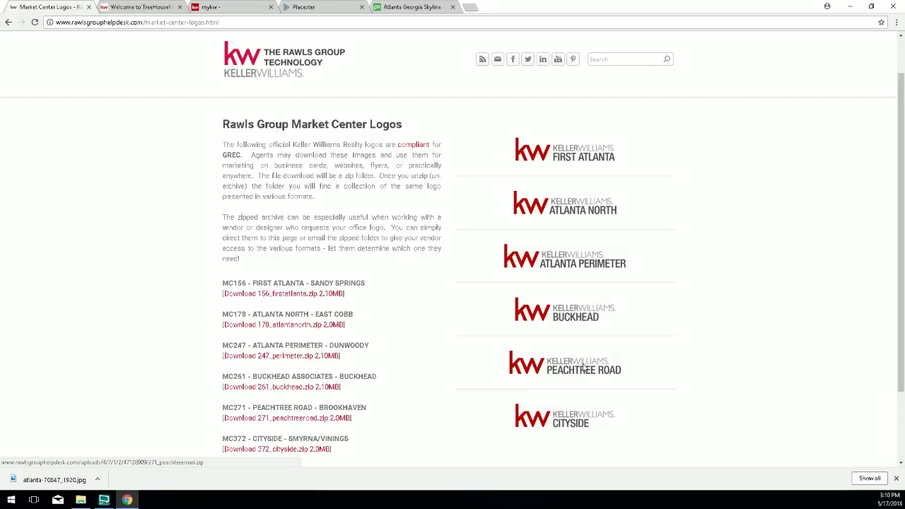
click(584, 367)
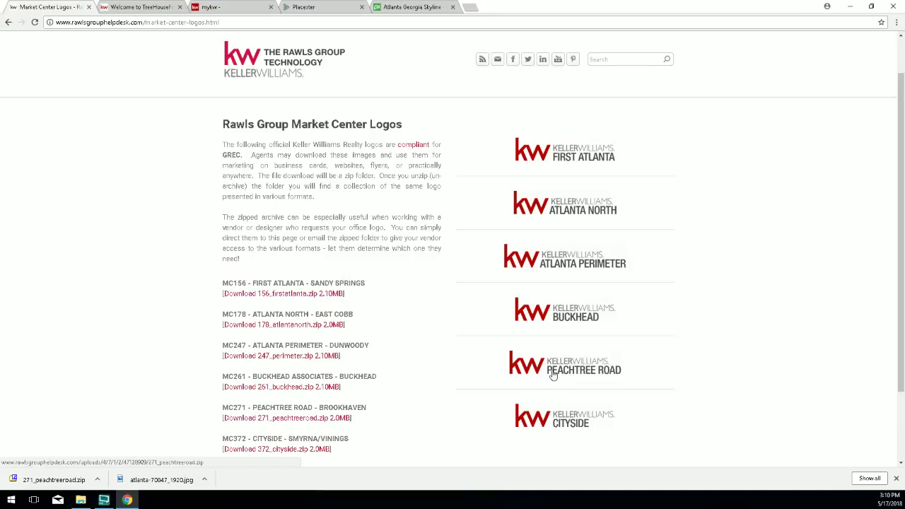
Show 271_peachtreeroad.zip in Downloads and unpack it with 7-Zip Extract Here.
click(98, 480)
click(127, 450)
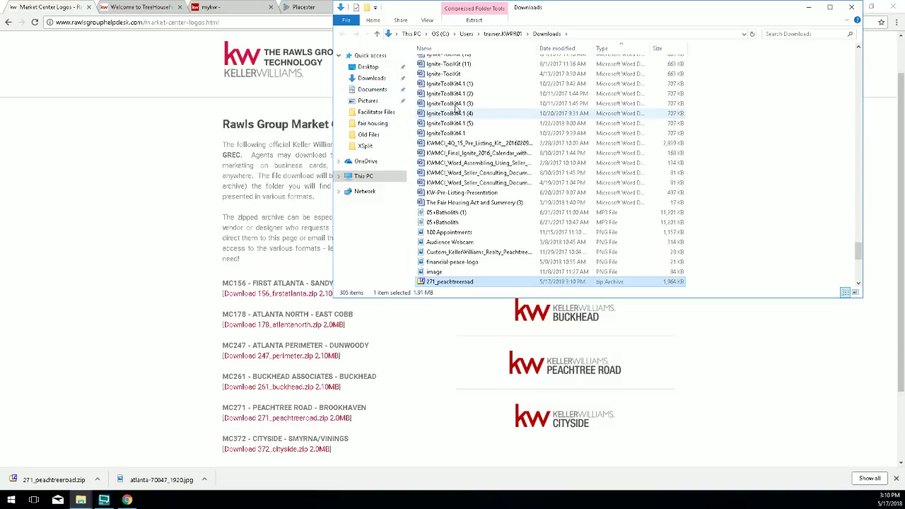
right_click(445, 286)
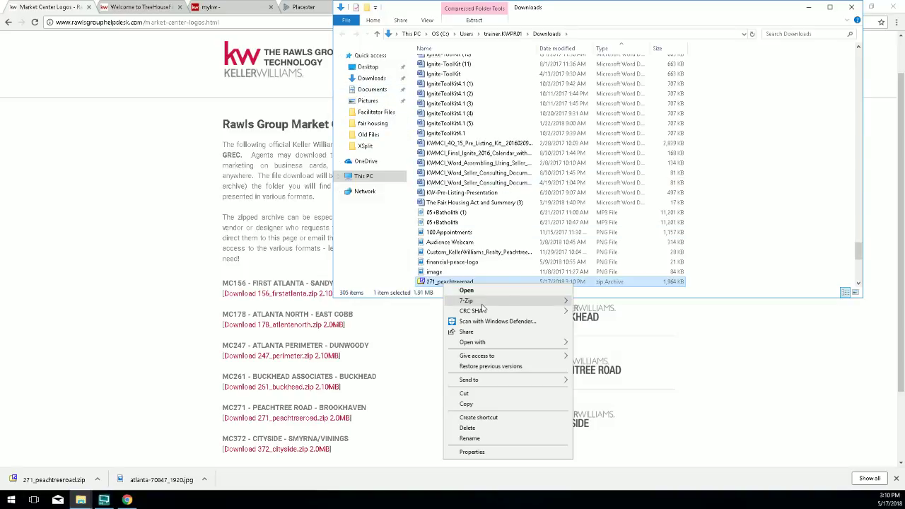
mouse_move(527, 302)
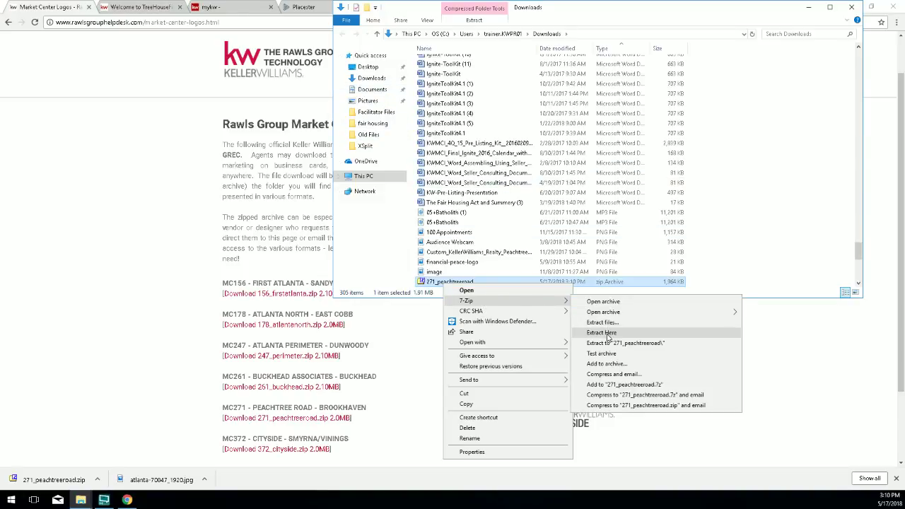
click(608, 335)
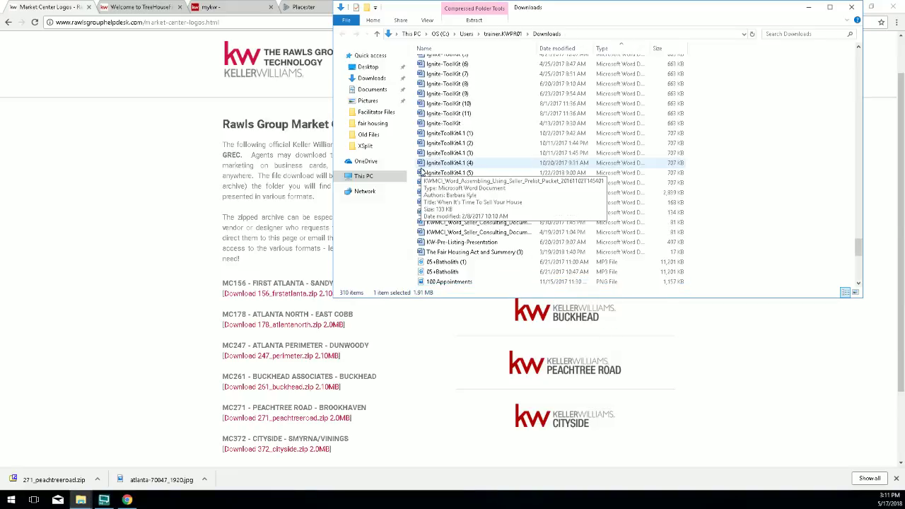
scroll(453, 142, up, 15)
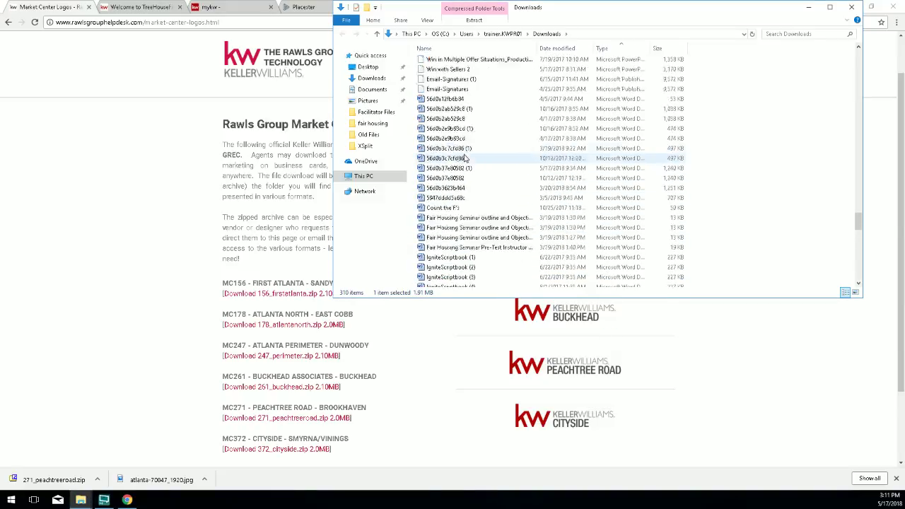
scroll(467, 117, up, 15)
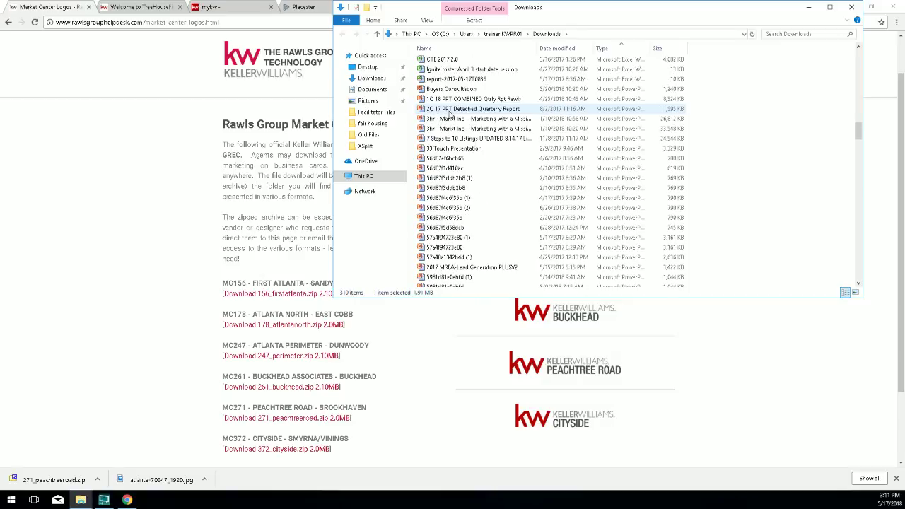
scroll(450, 113, up, 15)
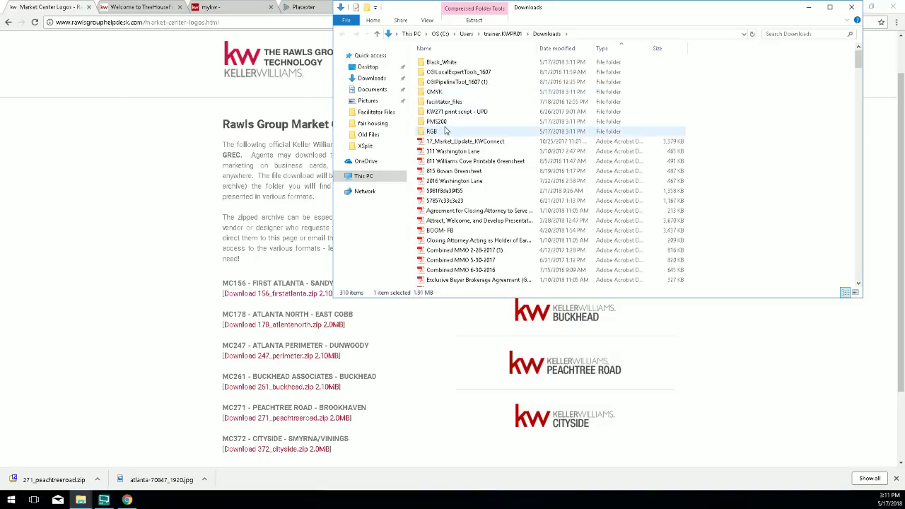
Select the eight folders from RGB up to Black_White and delete them to the Recycle Bin.
click(437, 134)
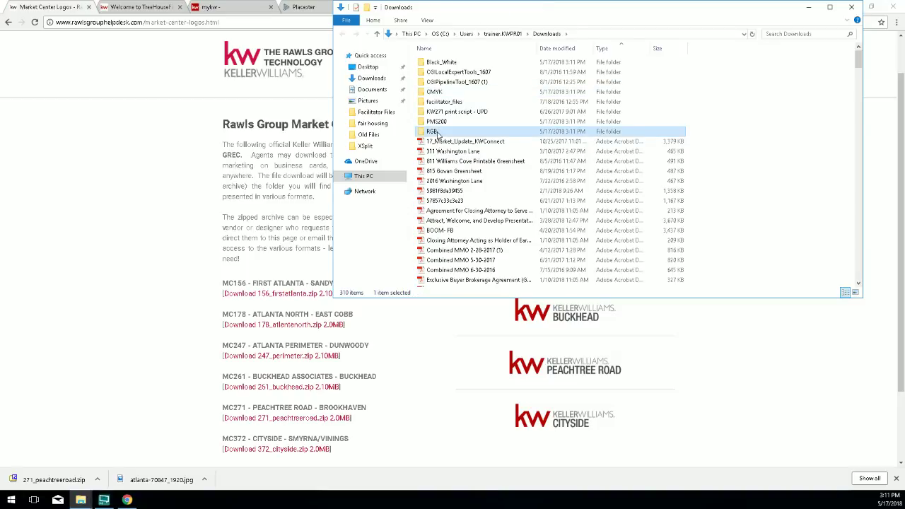
key(shift+Up)
key(shift+Up)
key(shift+Up)
key(shift+Up)
key(shift+Up)
key(shift+Up)
key(shift+Up)
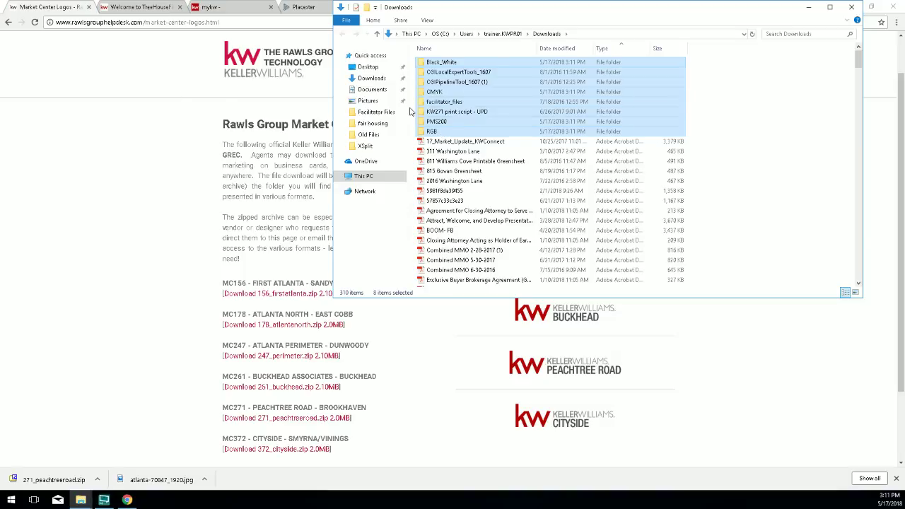
right_click(465, 94)
click(499, 229)
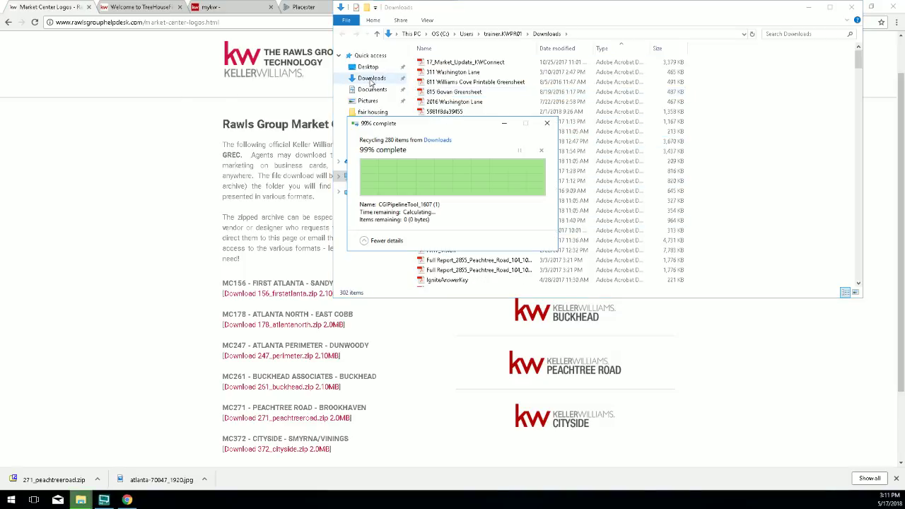
click(97, 480)
click(118, 451)
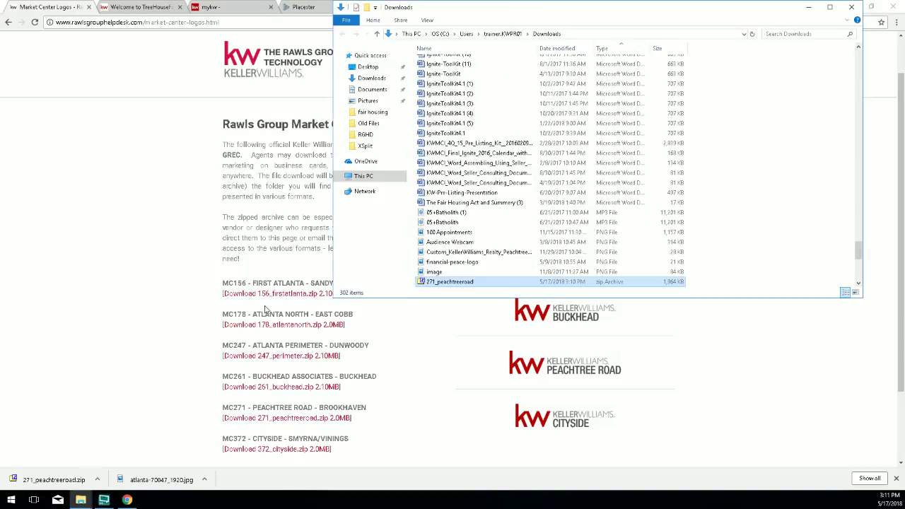
right_click(439, 281)
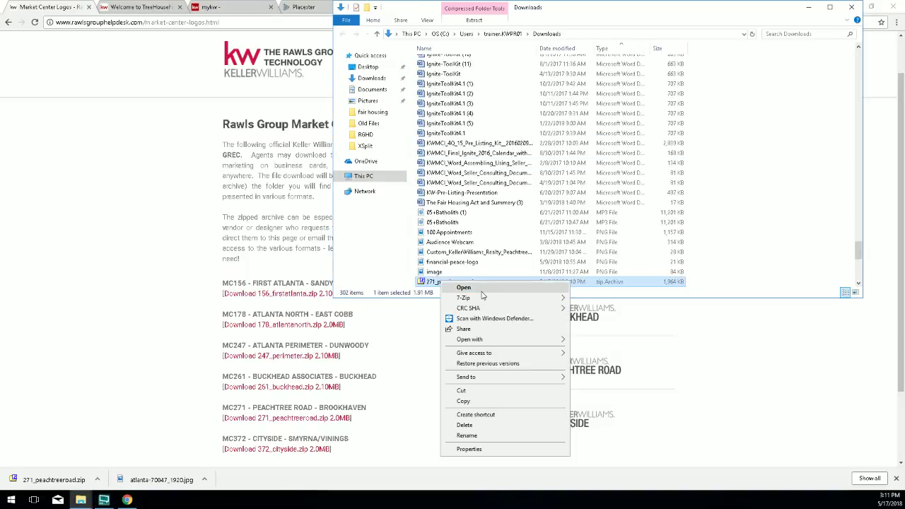
mouse_move(526, 304)
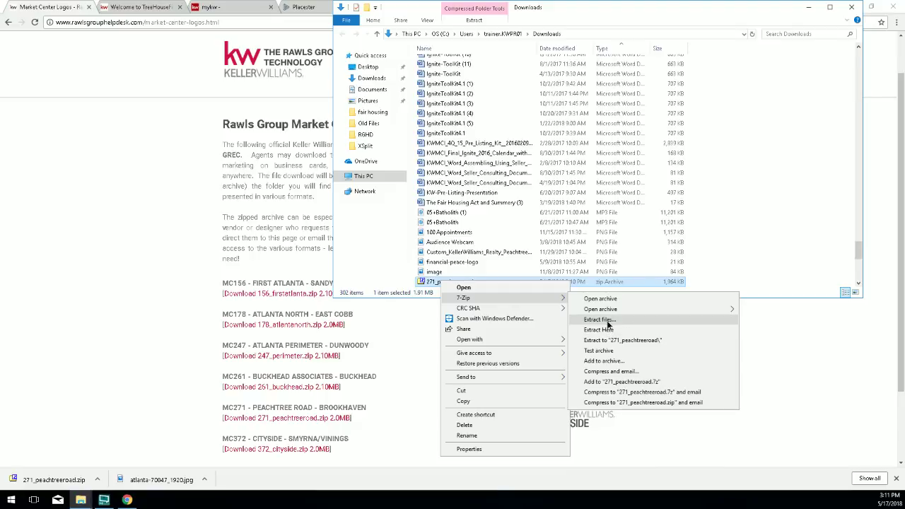
click(606, 322)
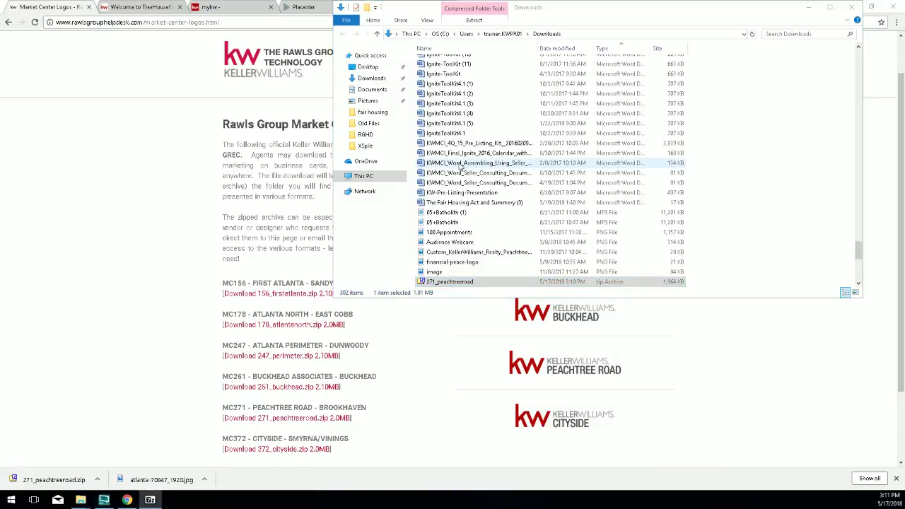
scroll(456, 166, up, 20)
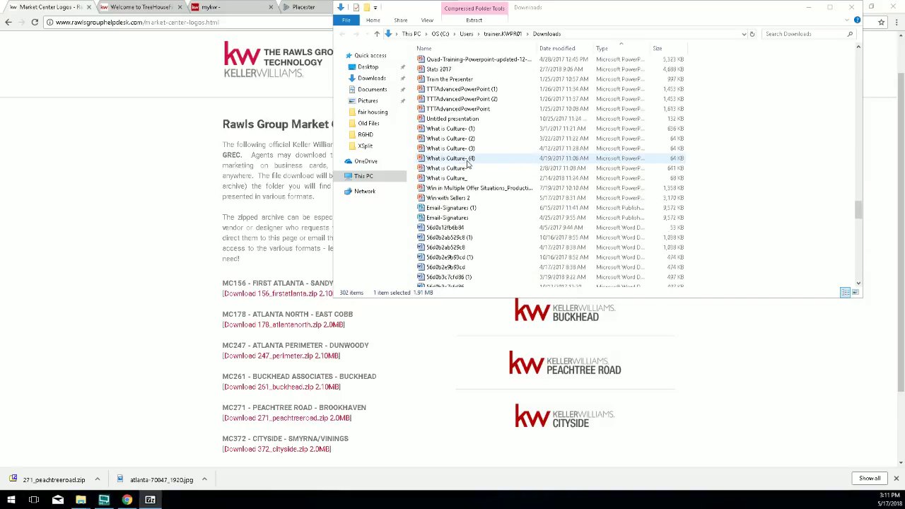
scroll(464, 163, up, 20)
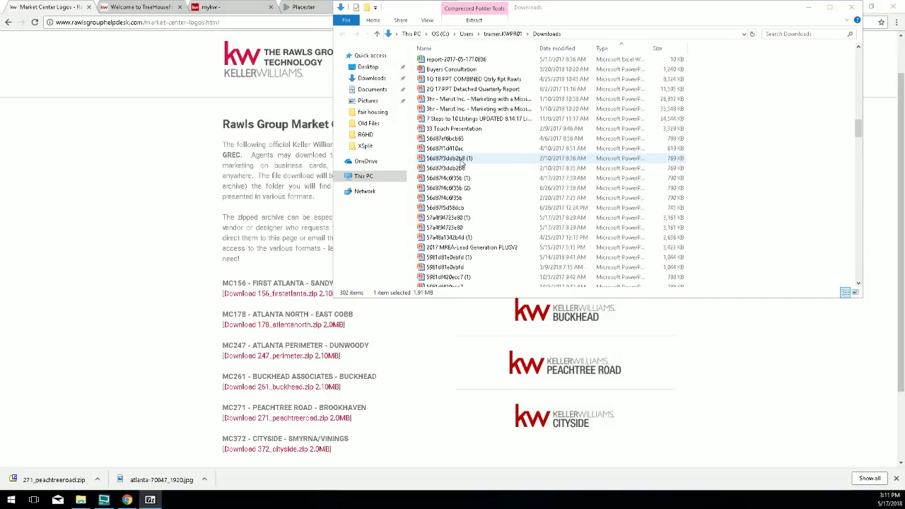
scroll(461, 162, up, 15)
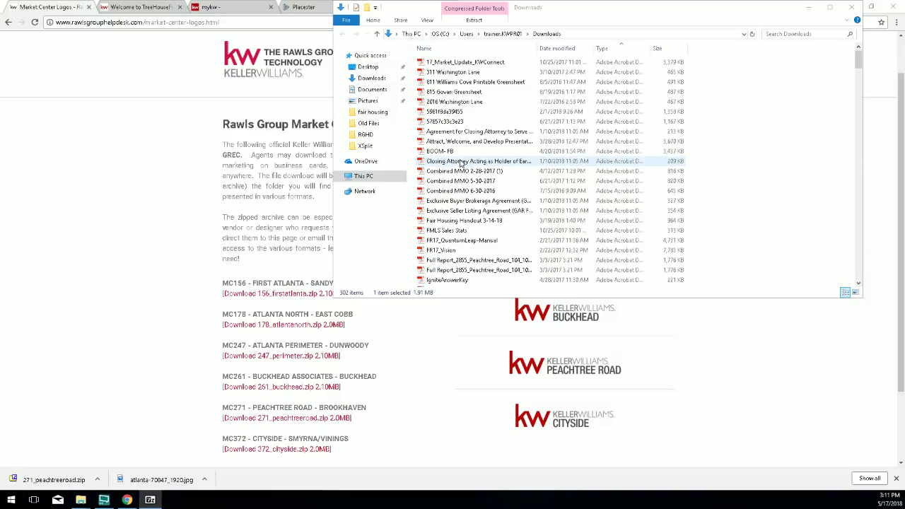
Browse the Downloads list sorted by name, then by date modified, then by name again.
click(474, 48)
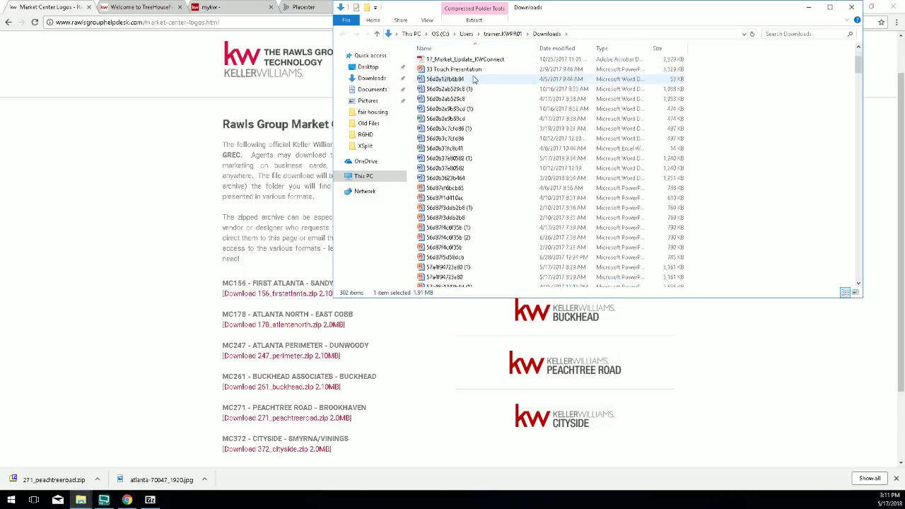
scroll(373, 304, down, 3)
scroll(451, 235, down, 6)
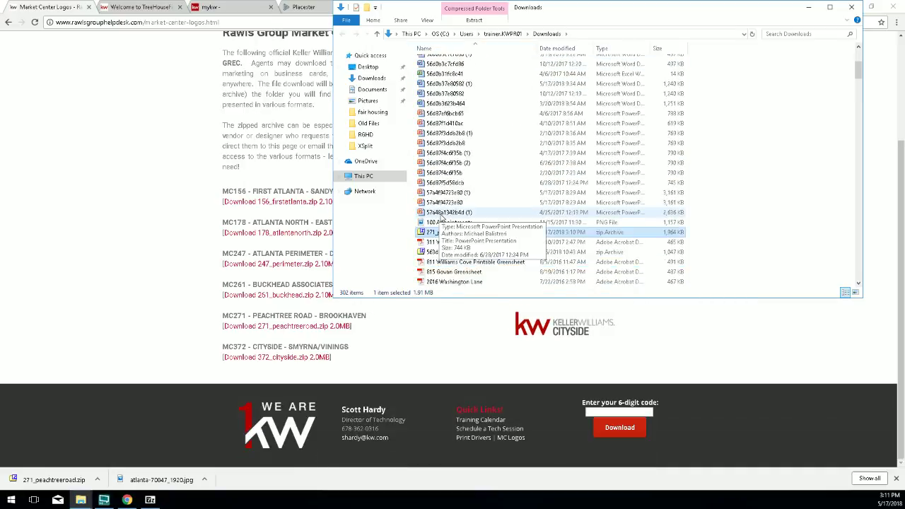
scroll(493, 227, down, 1)
scroll(483, 234, down, 10)
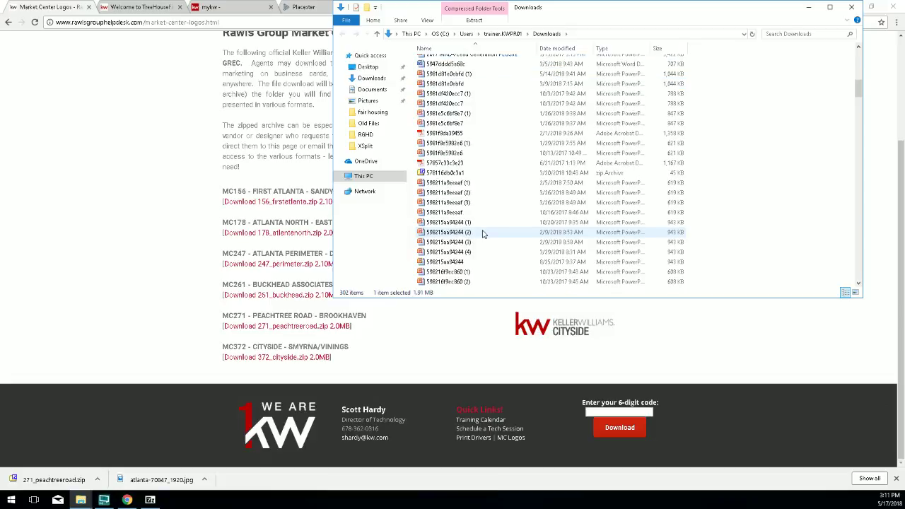
scroll(467, 246, down, 15)
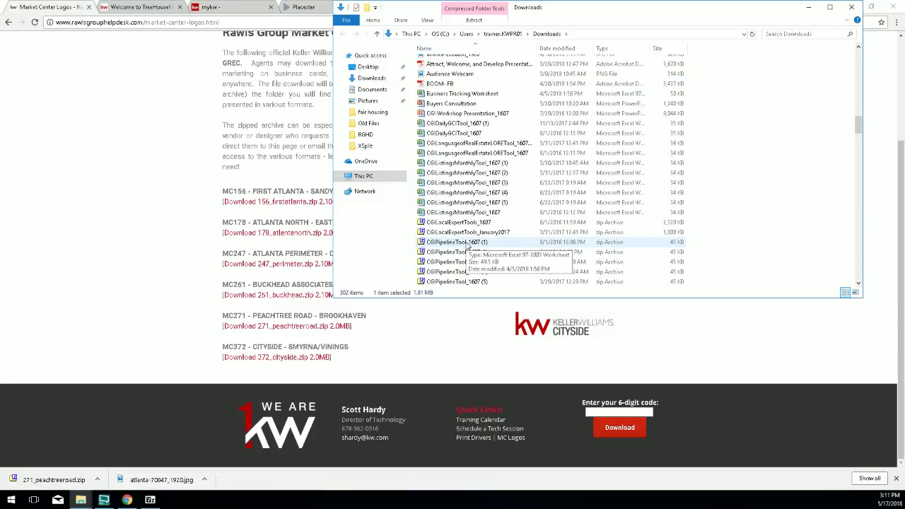
scroll(467, 245, down, 15)
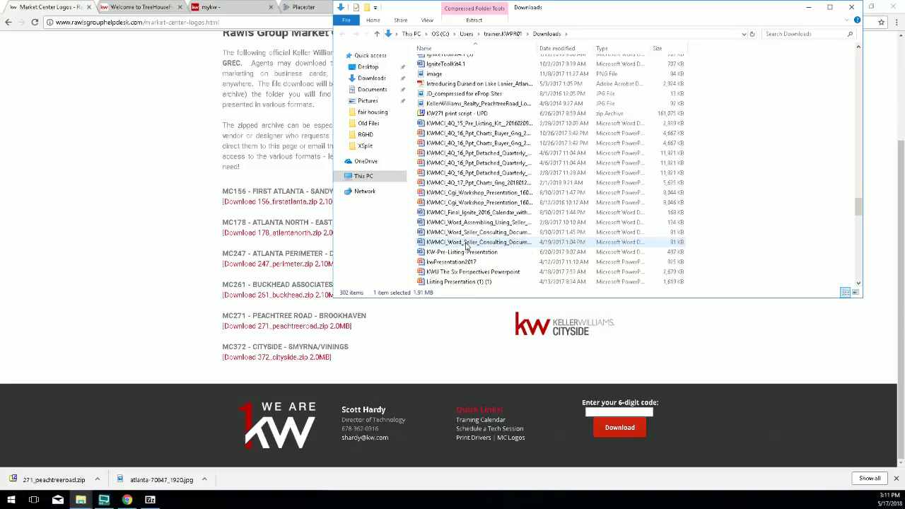
scroll(466, 245, down, 15)
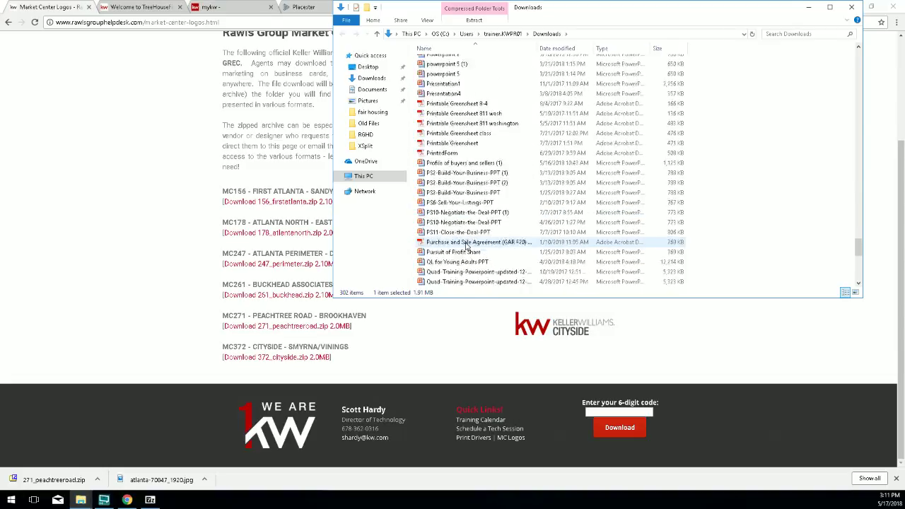
scroll(467, 246, down, 10)
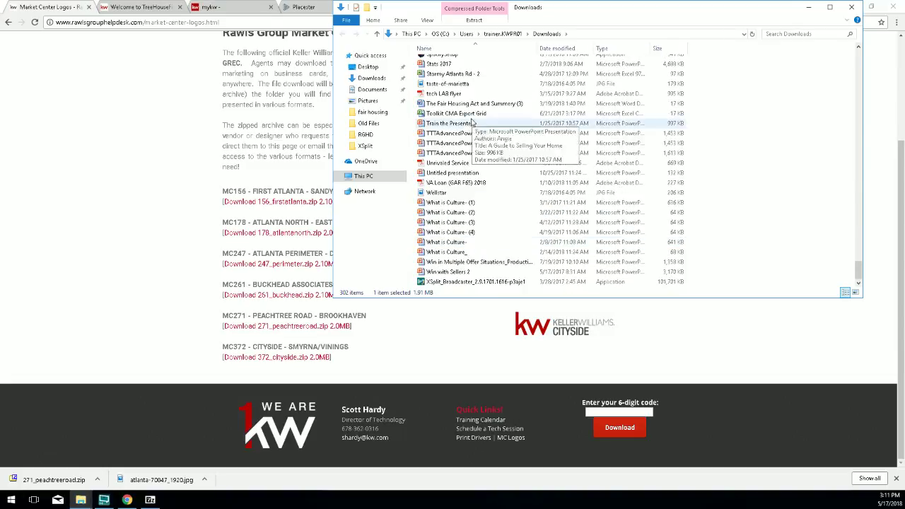
click(557, 49)
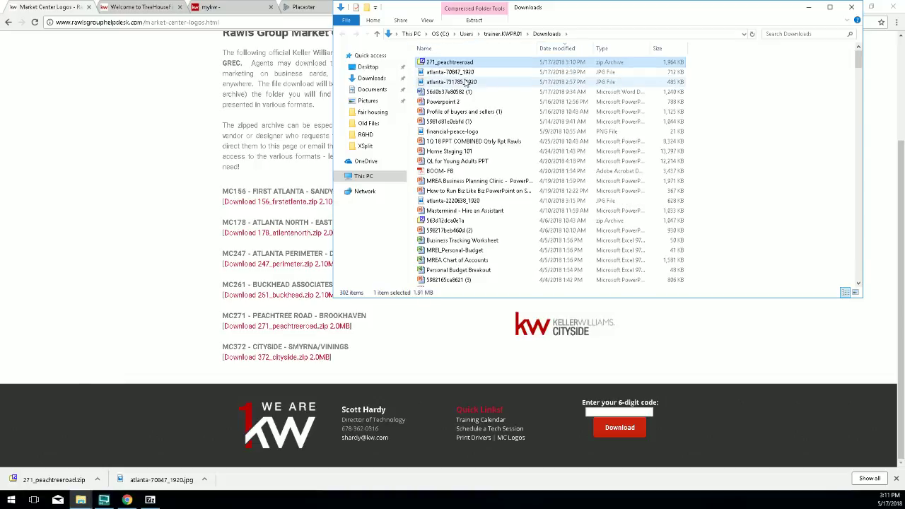
click(442, 50)
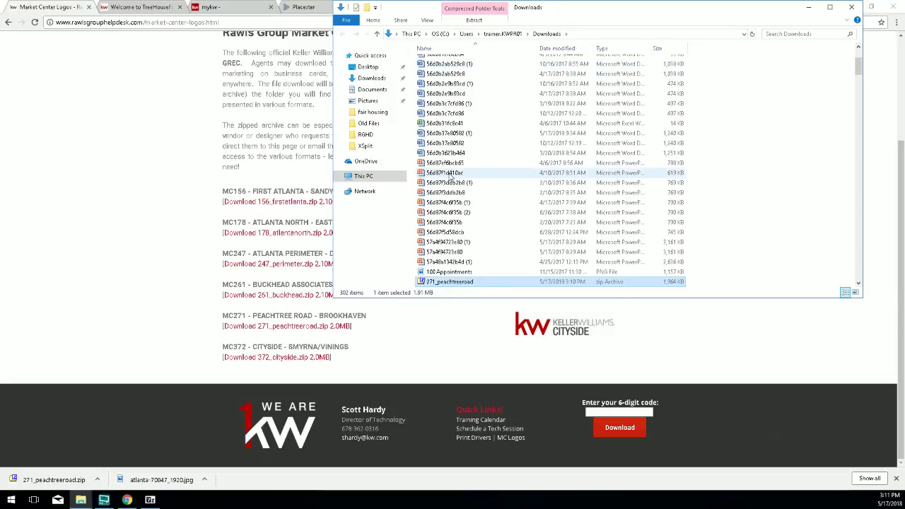
scroll(447, 186, up, 5)
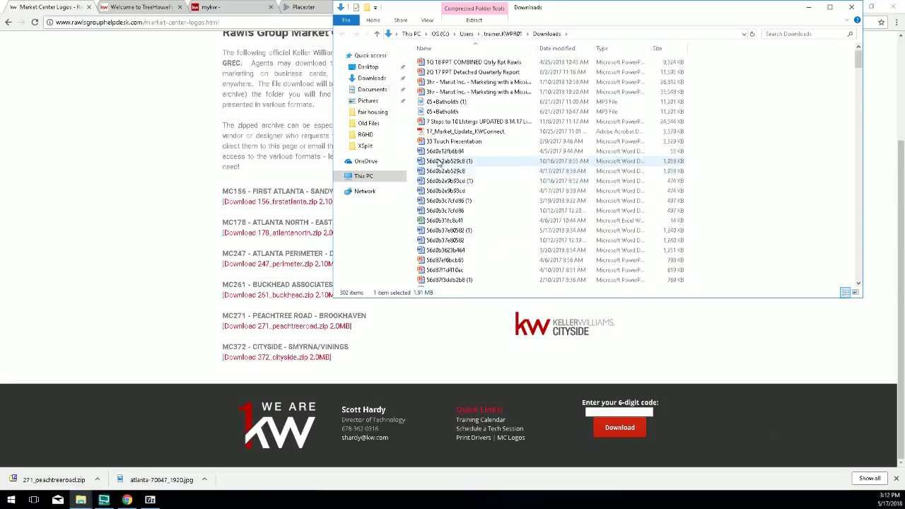
scroll(446, 185, down, 5)
Extract the 271_peachtreeroad zip here with 7-Zip and sort Downloads newest first.
right_click(452, 205)
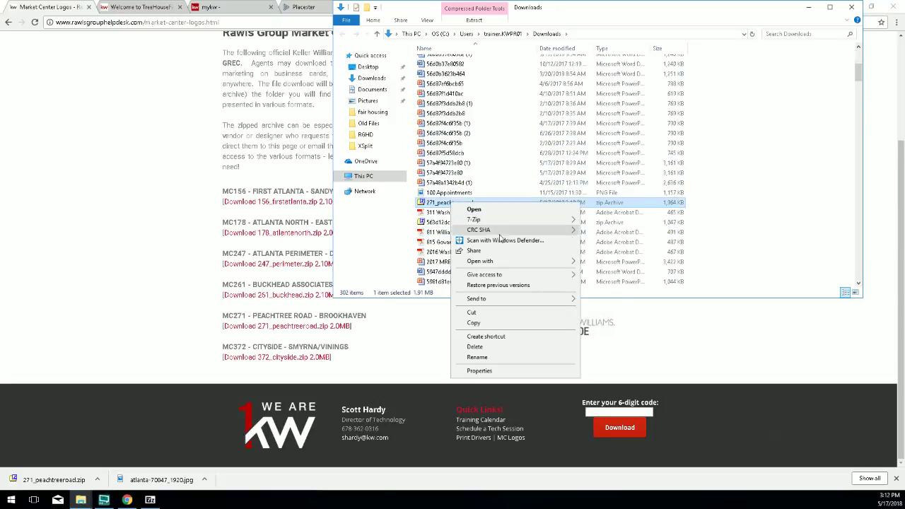
mouse_move(538, 220)
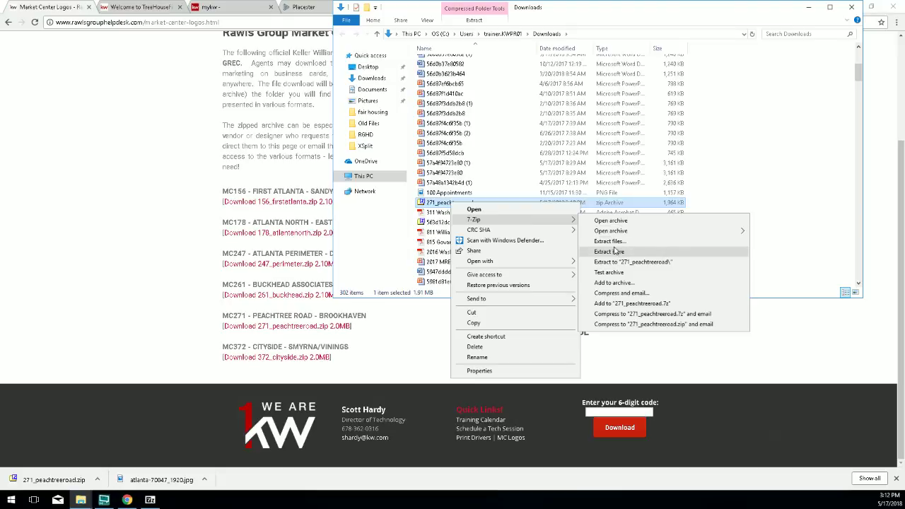
click(614, 251)
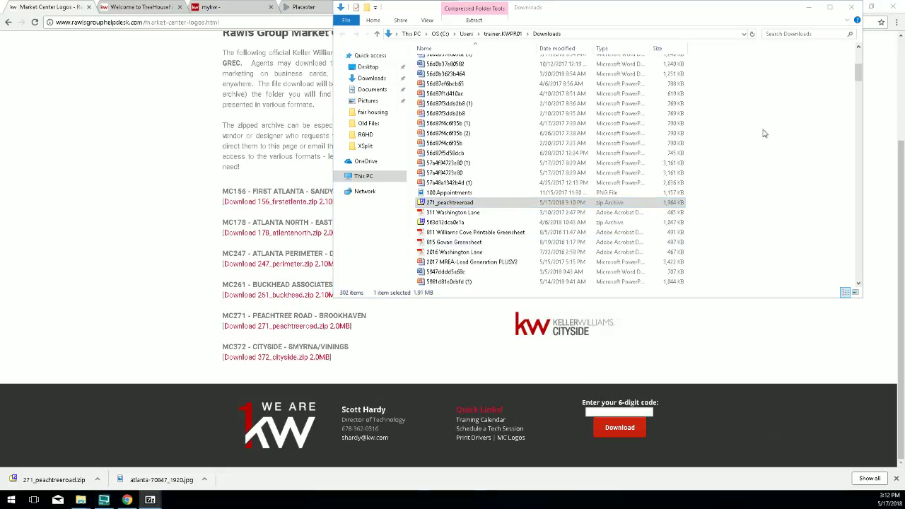
drag(860, 74, 858, 51)
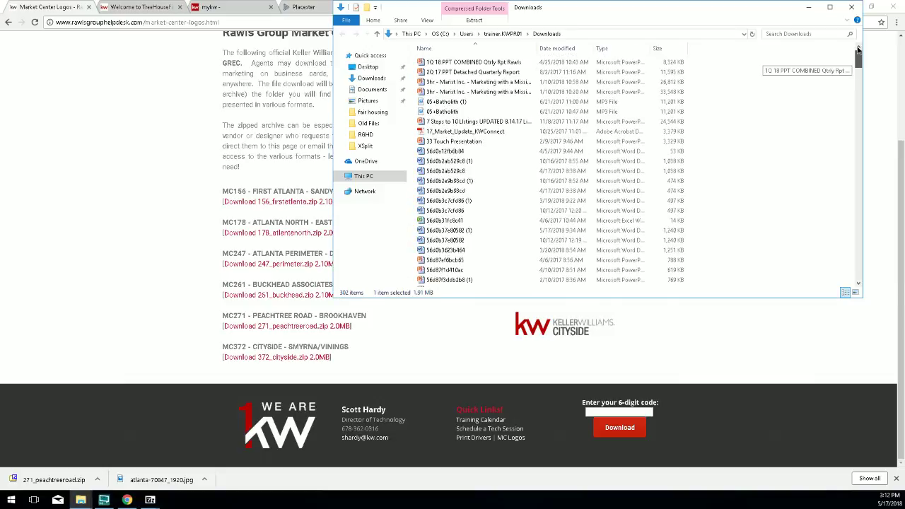
click(570, 48)
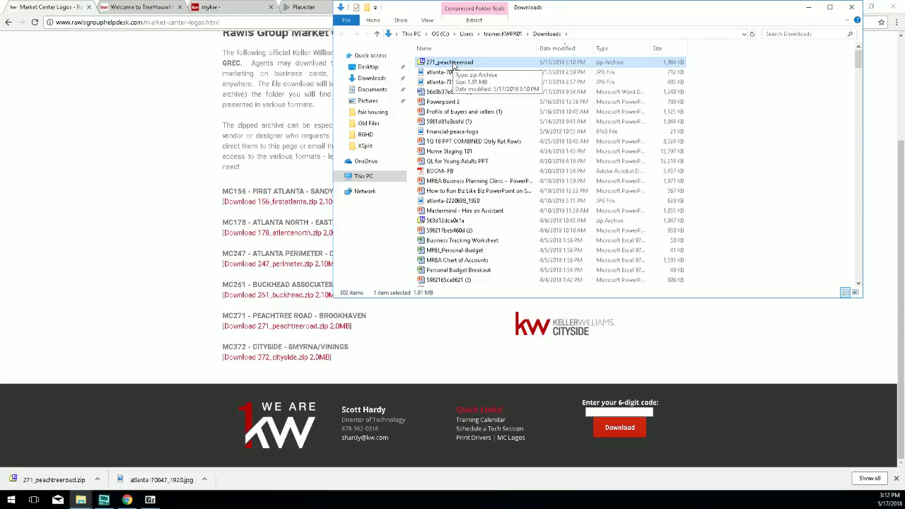
Run 7-Zip's Extract to "271_peachtreeroad\" on the zip and confirm the extraction with OK.
right_click(455, 65)
mouse_move(524, 159)
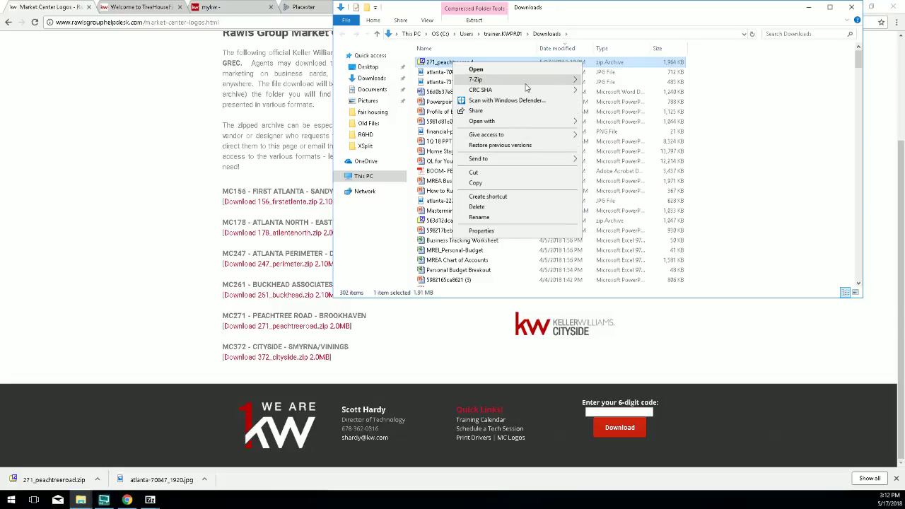
mouse_move(575, 84)
click(604, 124)
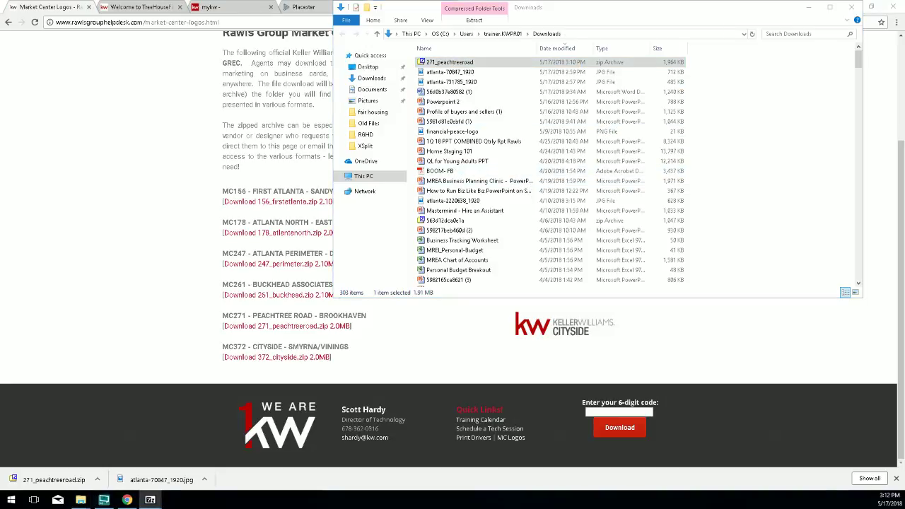
drag(0, 130, 615, 103)
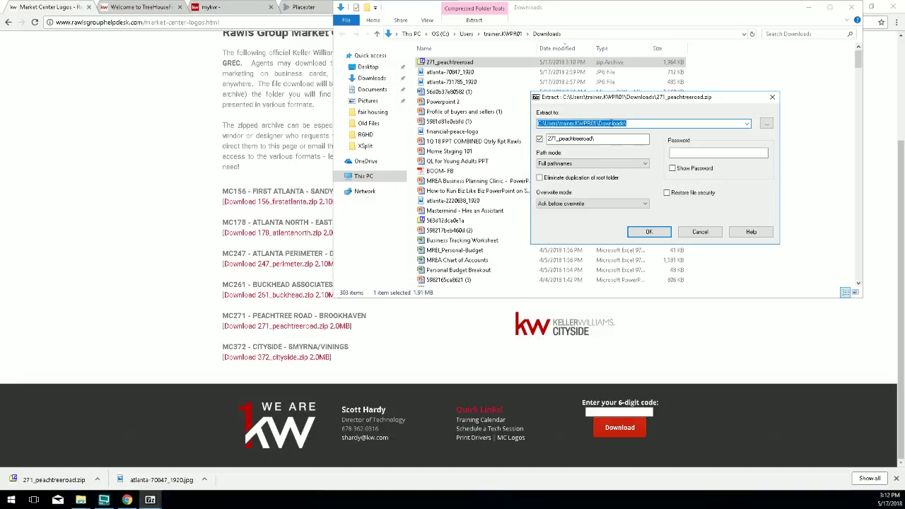
click(649, 232)
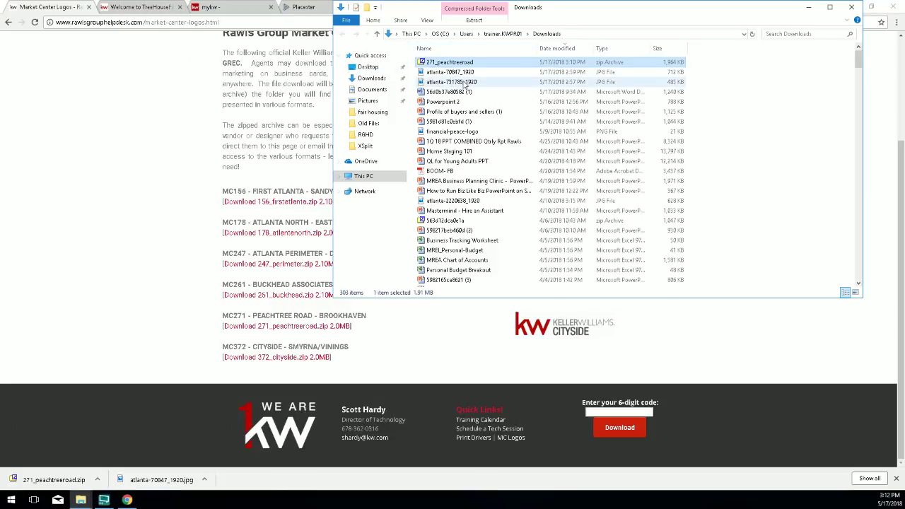
Sort Downloads alphabetically by name and scroll through the list to find 271_peachtreeroad.
scroll(461, 85, down, 4)
scroll(463, 85, up, 4)
click(483, 47)
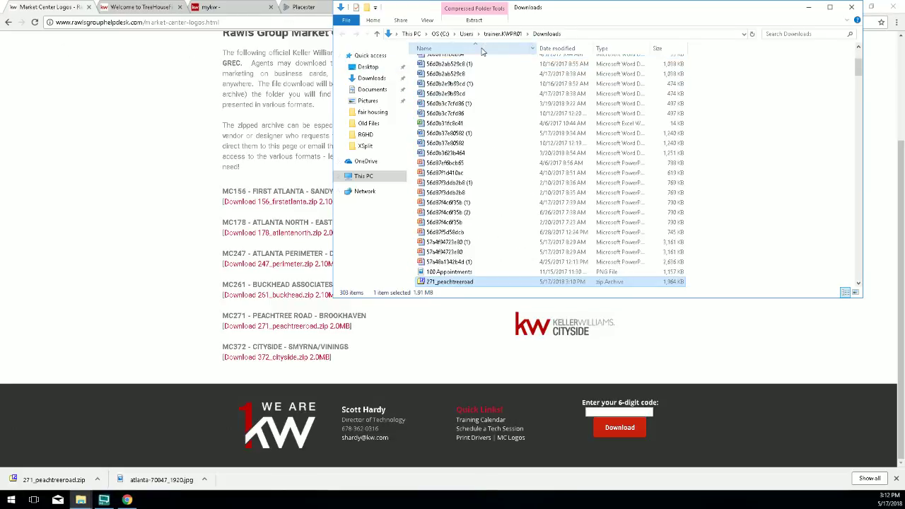
scroll(457, 205, down, 3)
scroll(456, 210, down, 8)
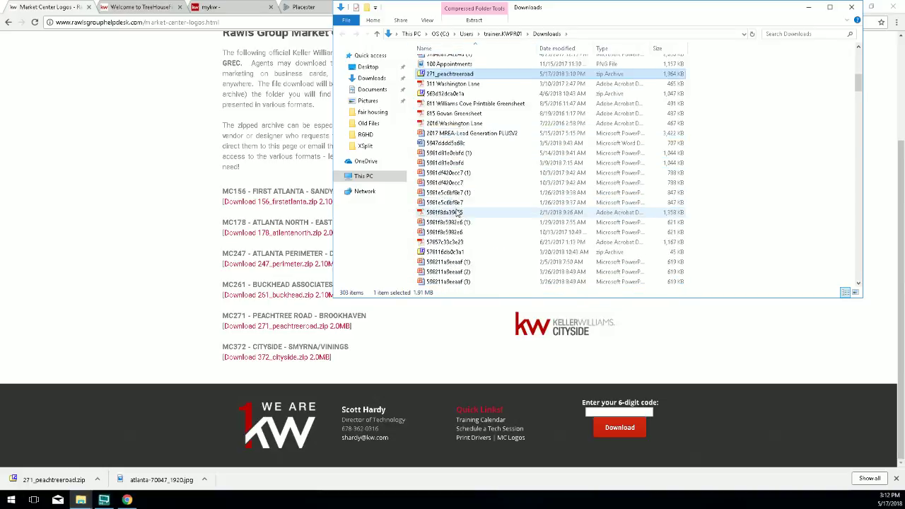
scroll(457, 210, down, 15)
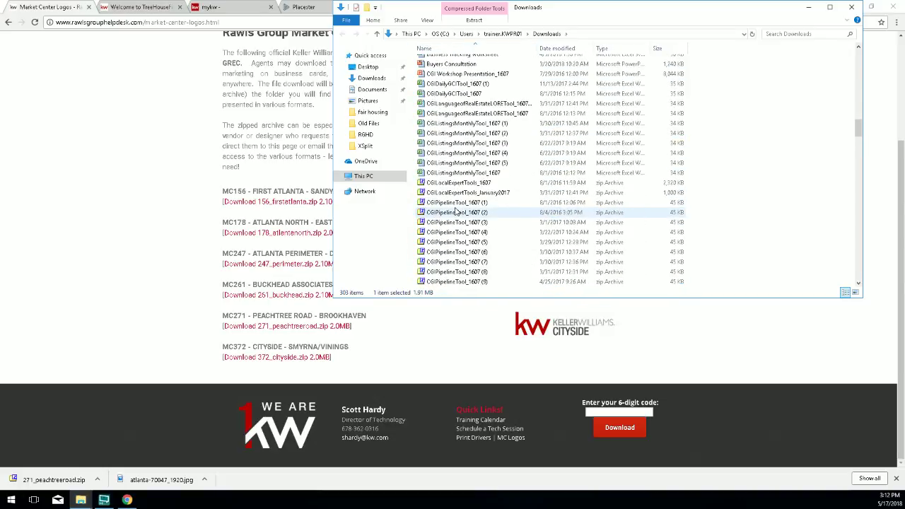
scroll(456, 210, down, 15)
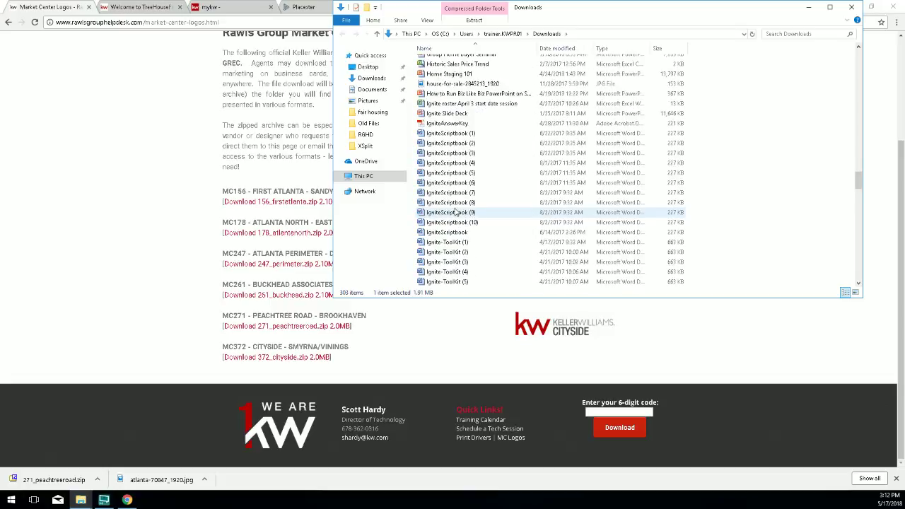
scroll(456, 212, down, 15)
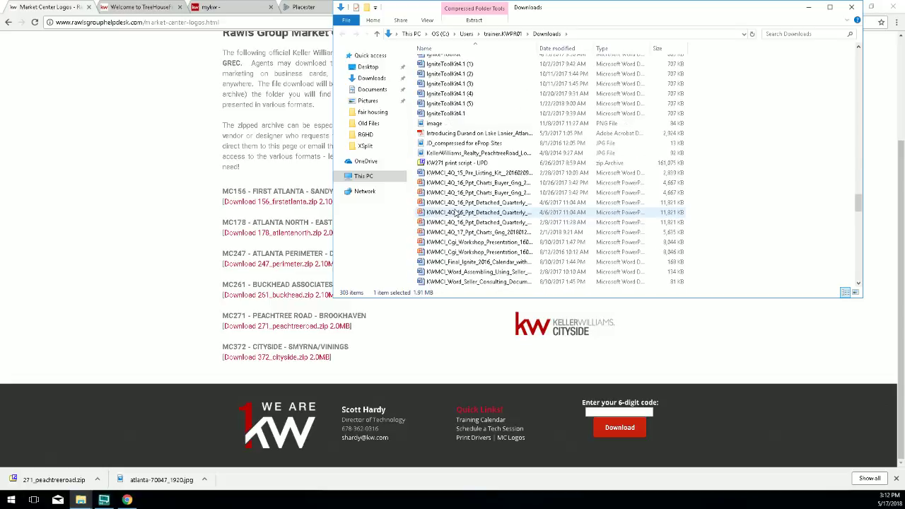
scroll(456, 212, down, 15)
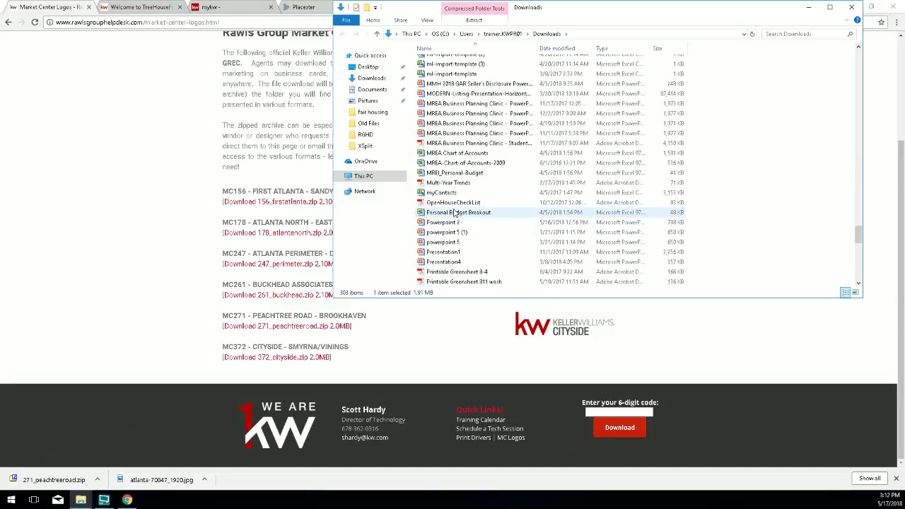
scroll(456, 213, down, 7)
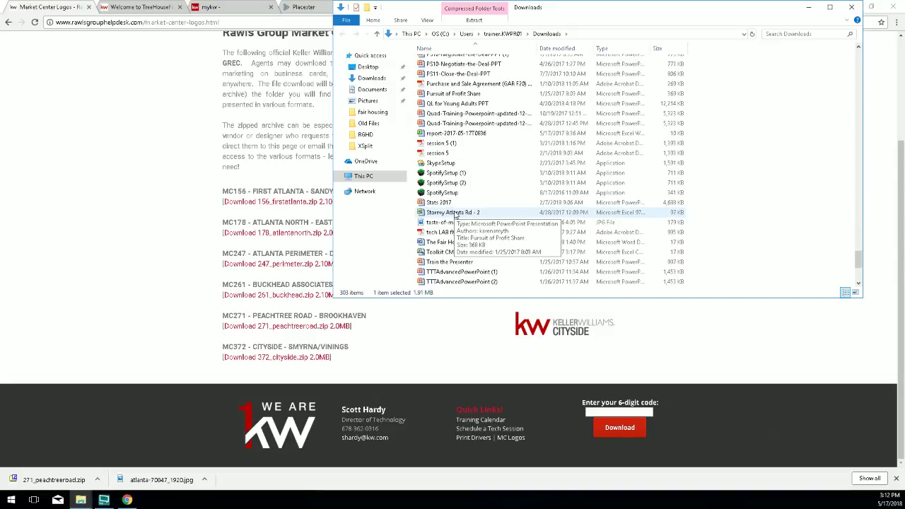
scroll(456, 212, up, 20)
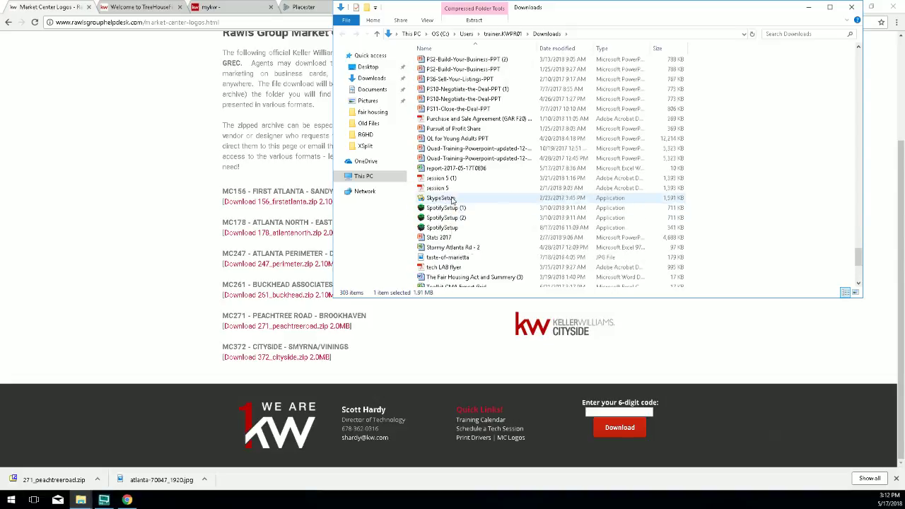
scroll(448, 161, up, 20)
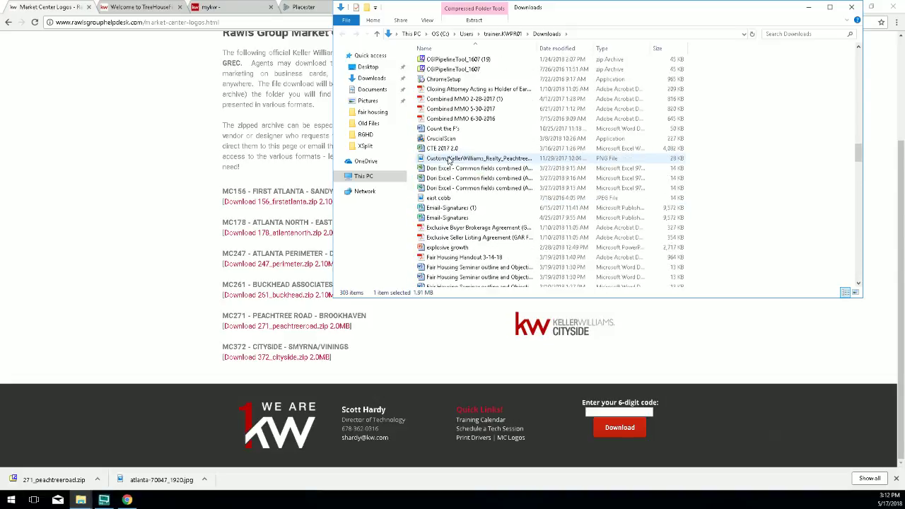
scroll(437, 156, up, 20)
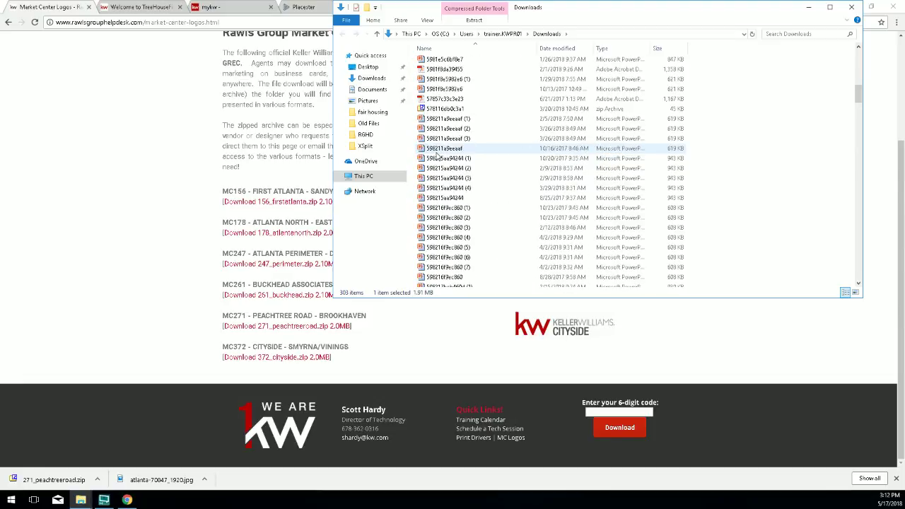
scroll(436, 157, up, 3)
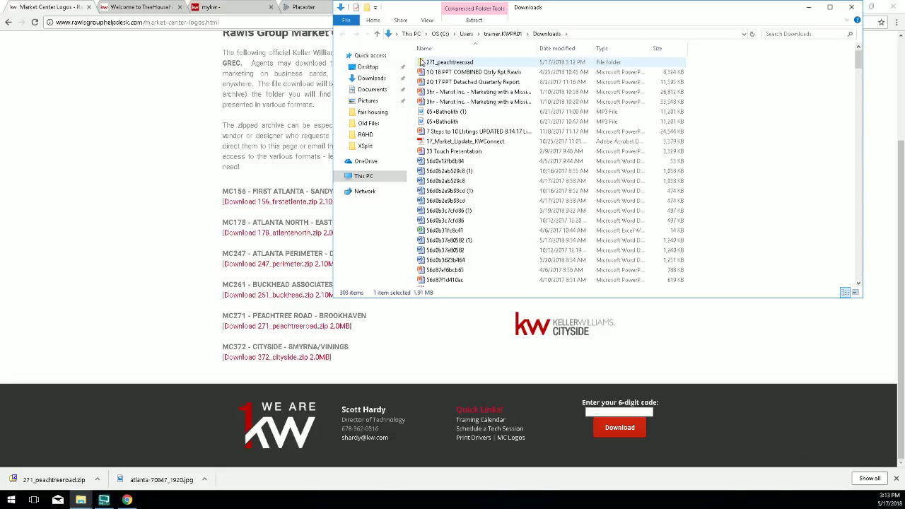
Open the extracted 271_peachtreeroad folder, then close Explorer and return to the Placester tab.
double_click(422, 62)
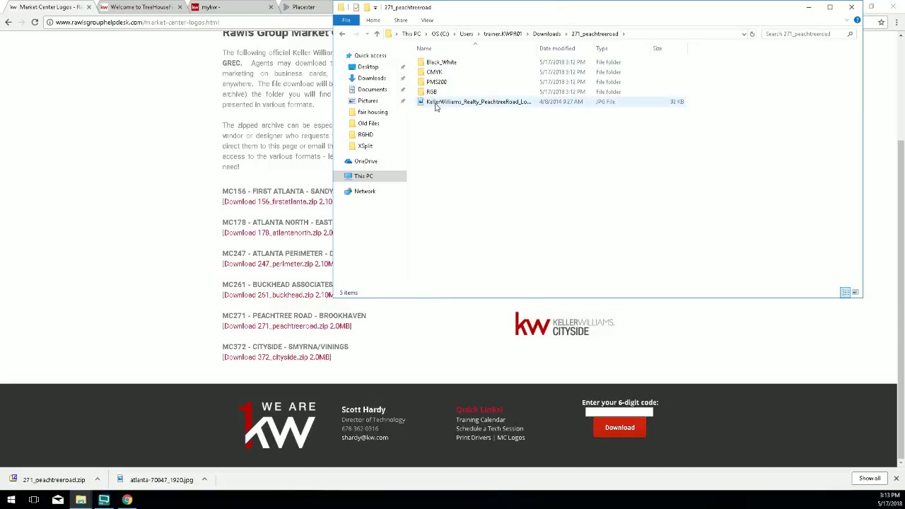
click(852, 9)
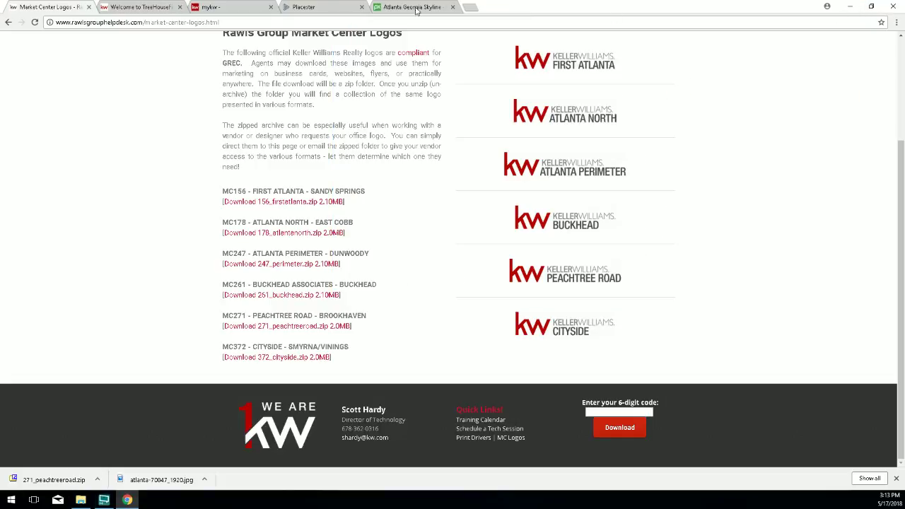
click(312, 7)
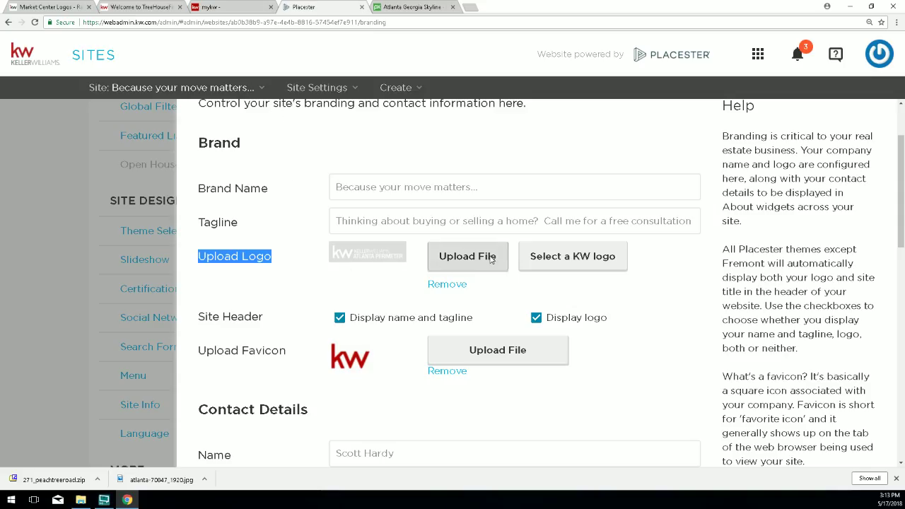
Start a logo upload and browse to 271_peachtreeroad > RGB, showing files as extra large icons.
click(468, 257)
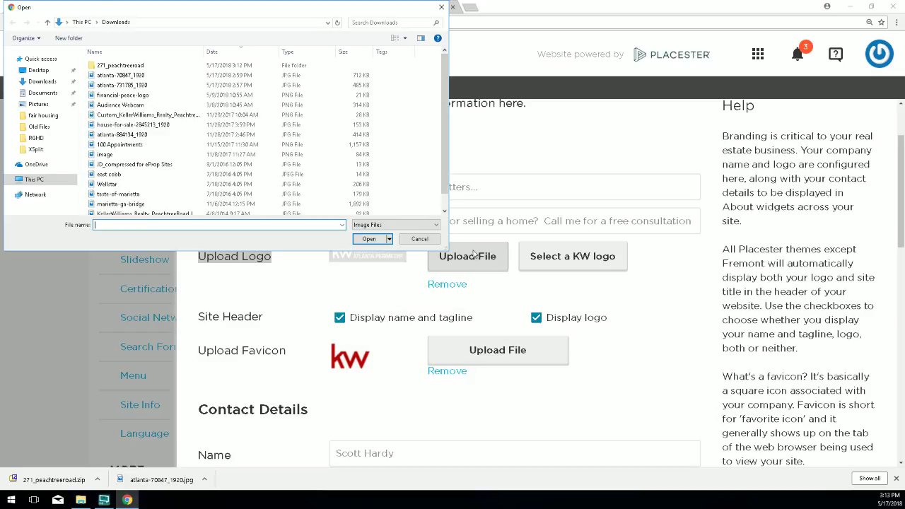
double_click(111, 66)
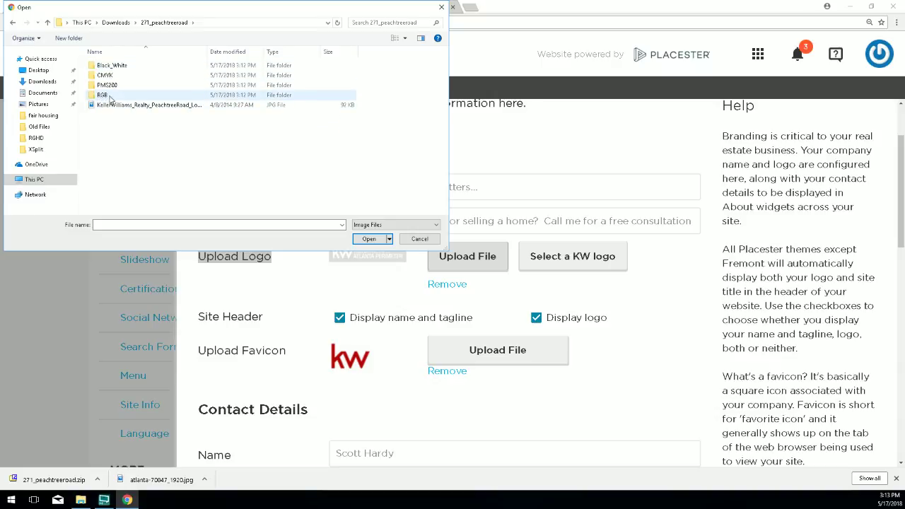
double_click(102, 95)
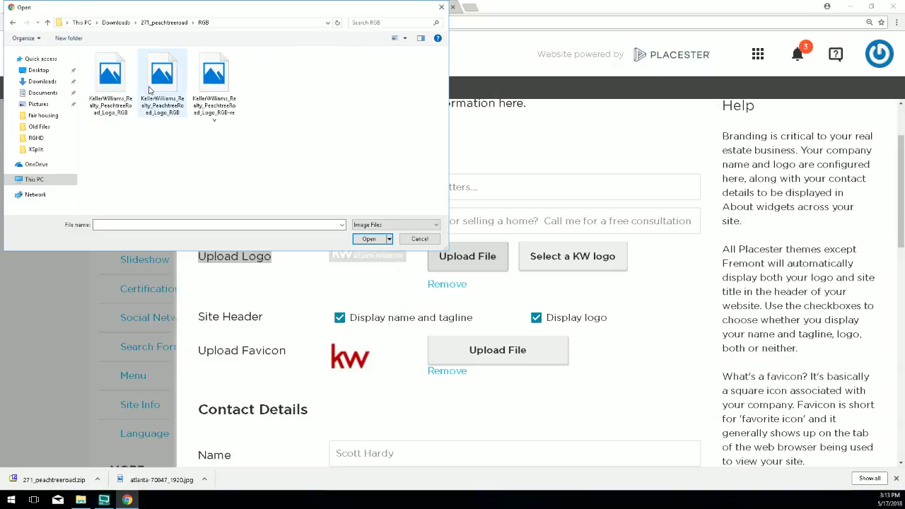
click(407, 39)
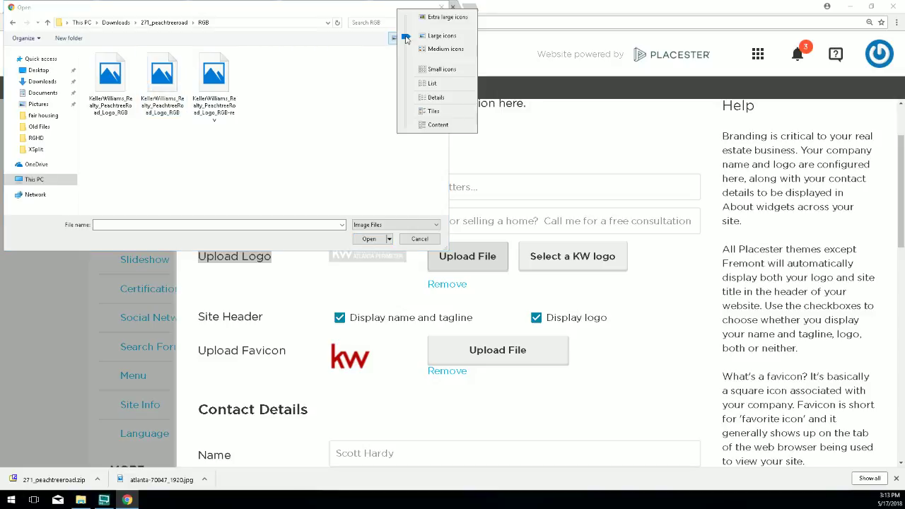
click(433, 49)
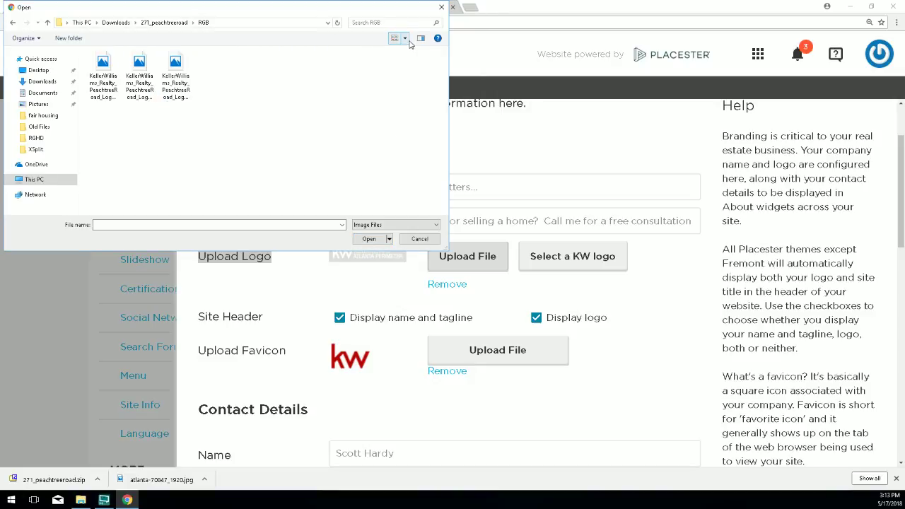
click(405, 39)
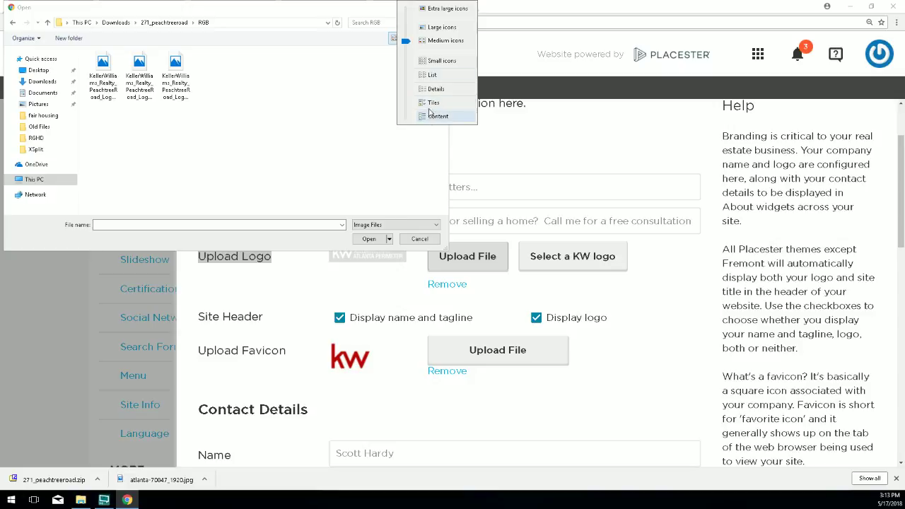
click(438, 8)
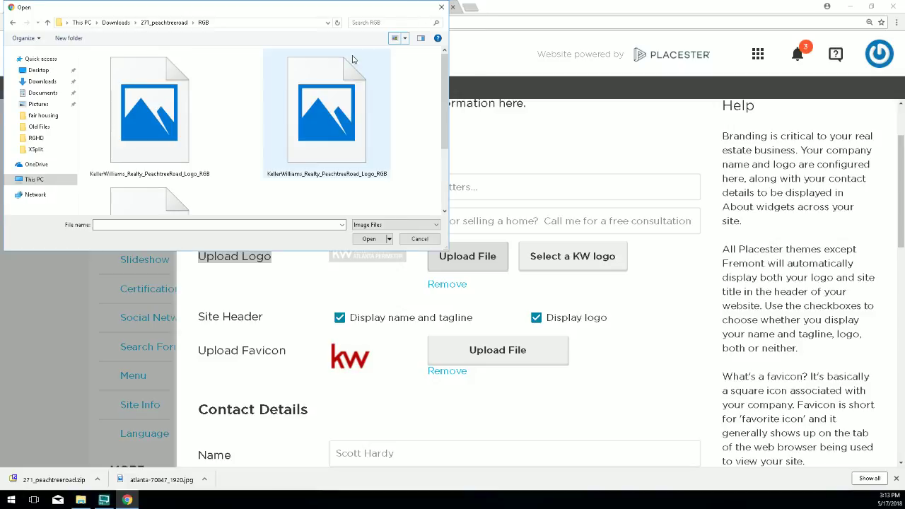
click(404, 39)
Open the first RGB logo file with Windows Live Photo Gallery, then cancel the file picker.
click(189, 122)
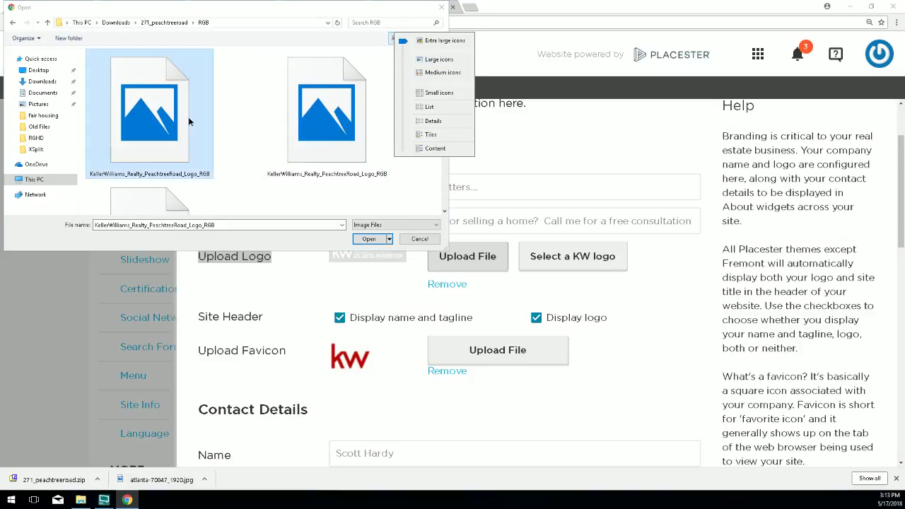
right_click(190, 119)
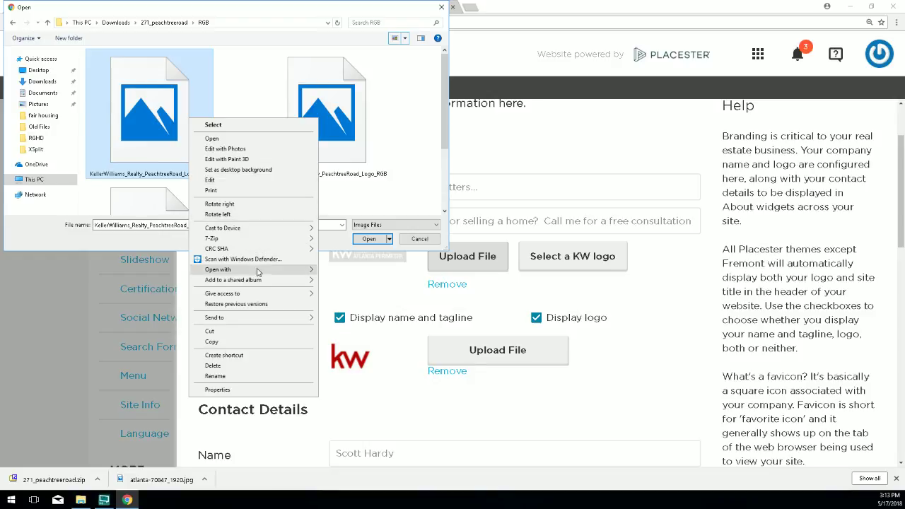
mouse_move(304, 272)
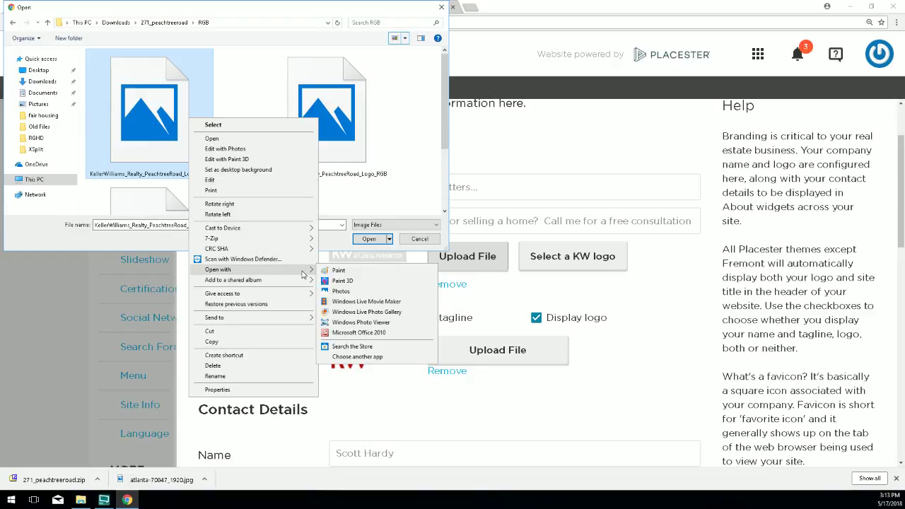
click(351, 322)
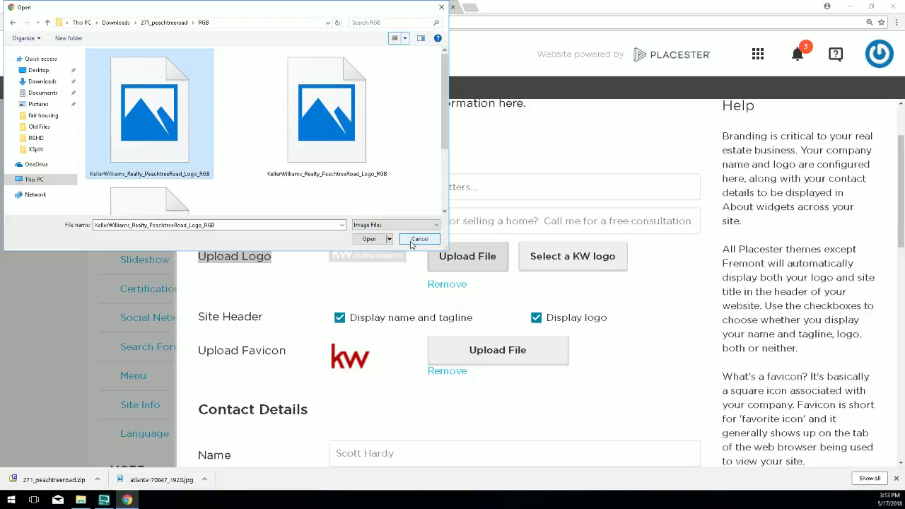
click(417, 240)
Open Explorer at Downloads, enter 271_peachtreeroad, and open the logo JPG's Properties.
click(80, 500)
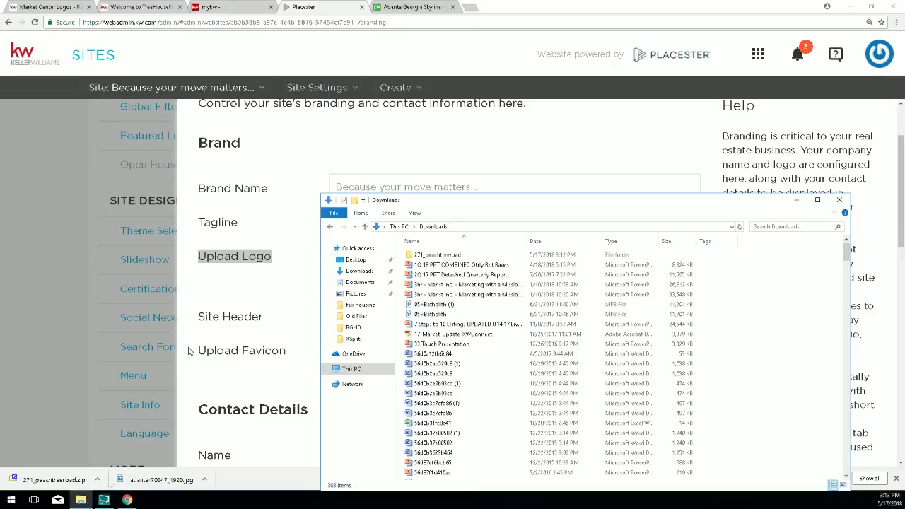
double_click(447, 260)
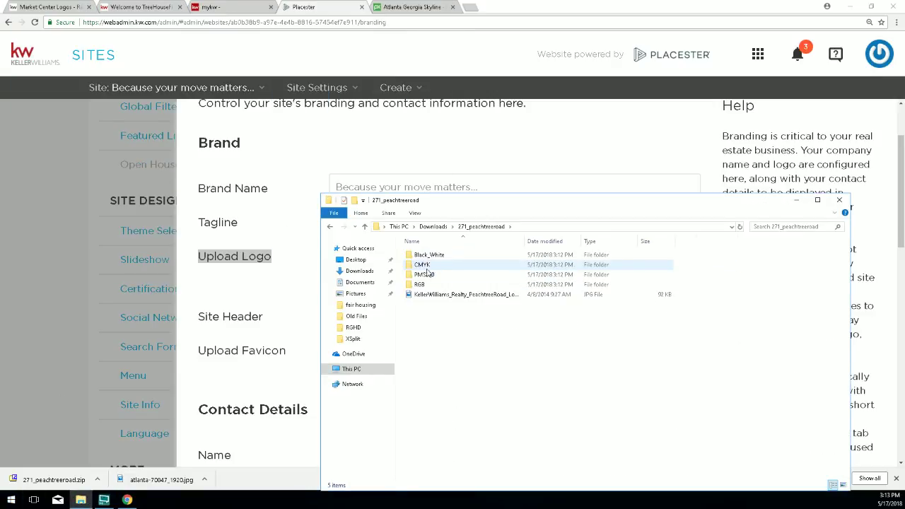
right_click(420, 297)
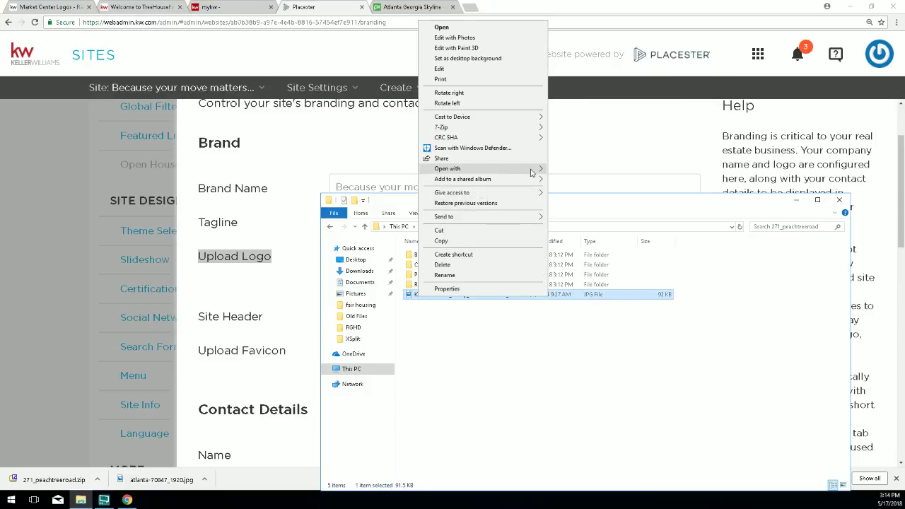
mouse_move(534, 171)
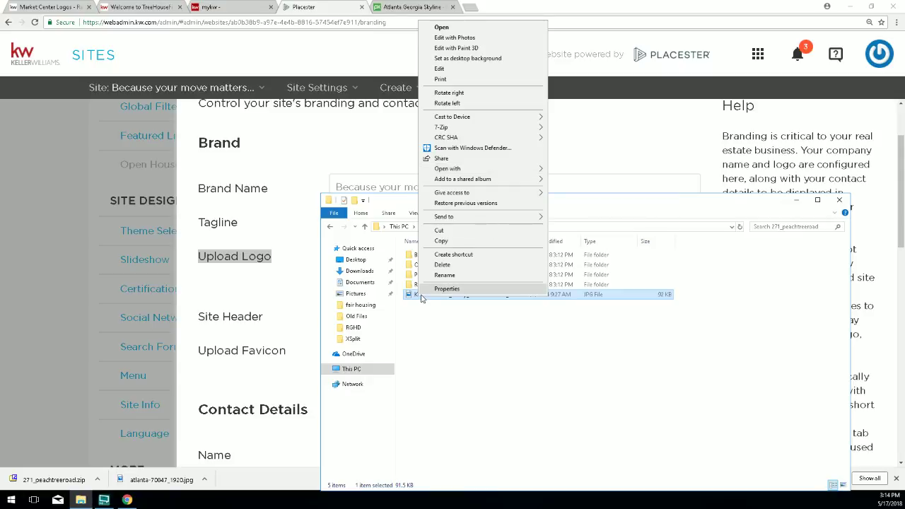
click(445, 289)
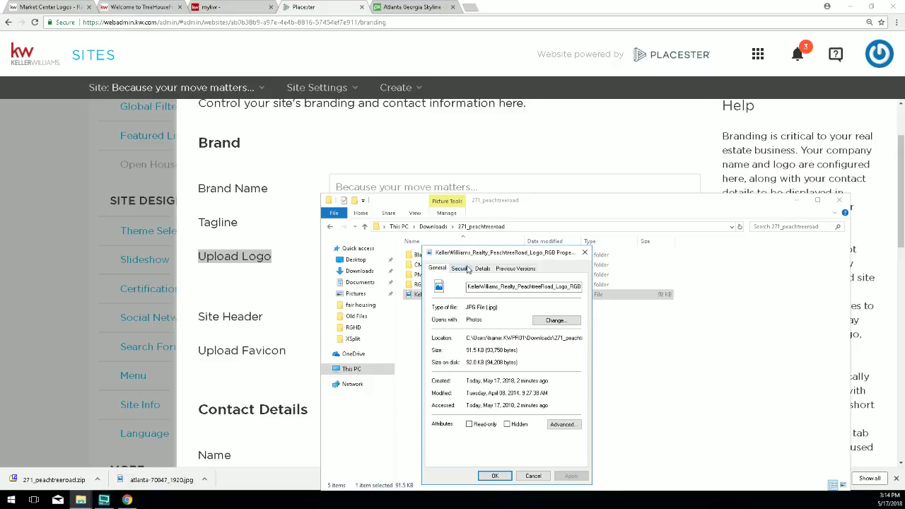
drag(462, 254, 470, 190)
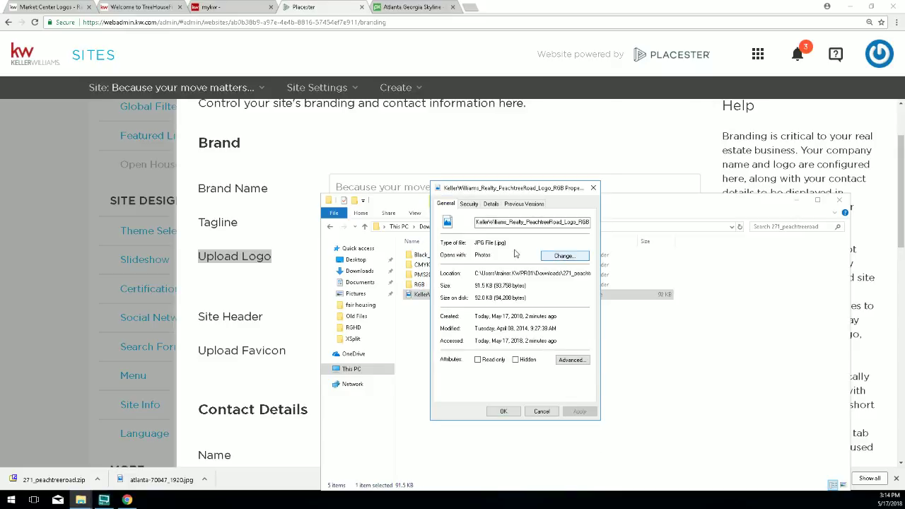
Change the .jpg default app to Windows Live Photo Gallery, apply it, and close Explorer.
click(565, 256)
scroll(410, 280, down, 2)
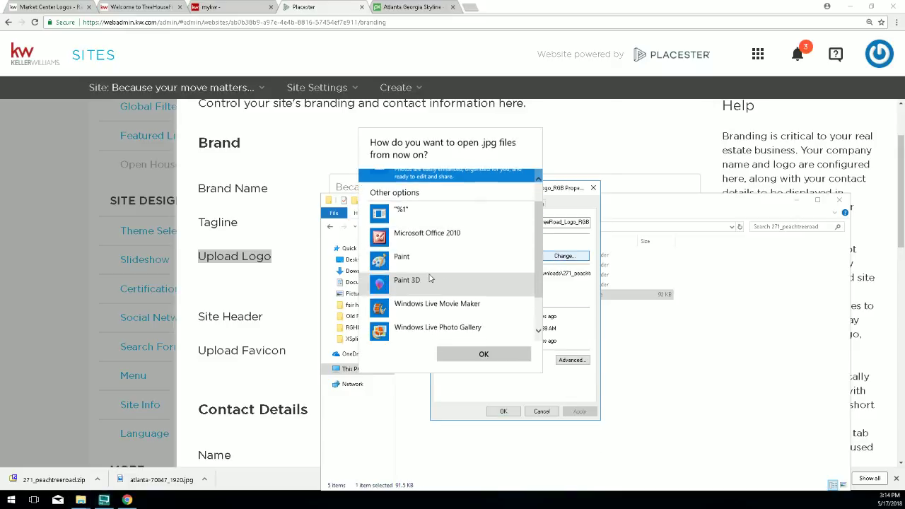
click(416, 280)
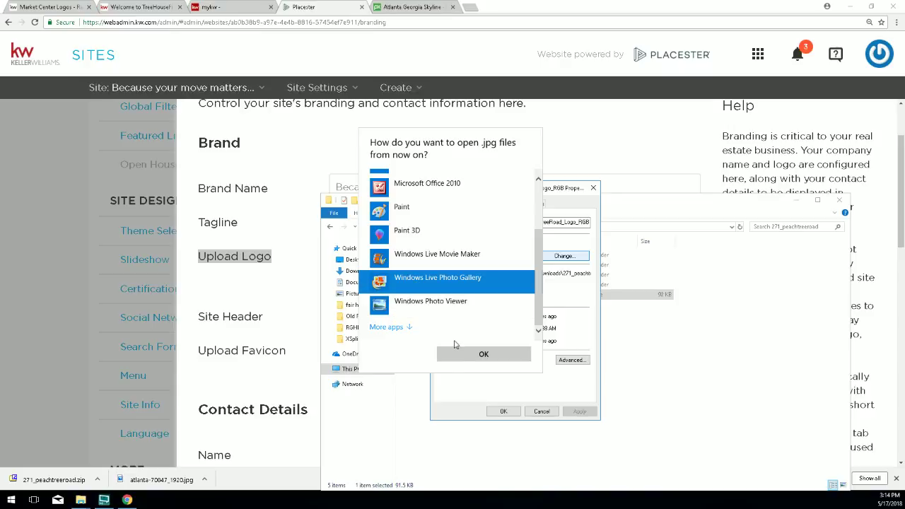
click(468, 359)
click(579, 412)
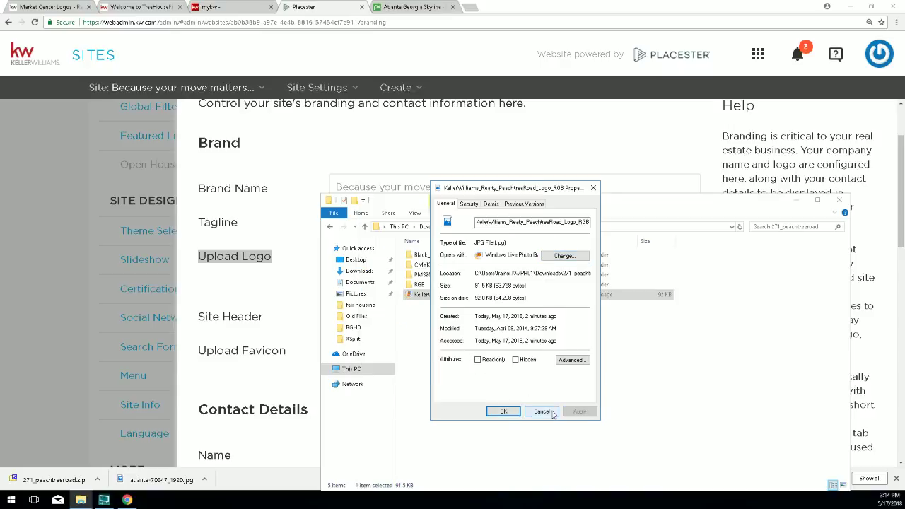
click(503, 411)
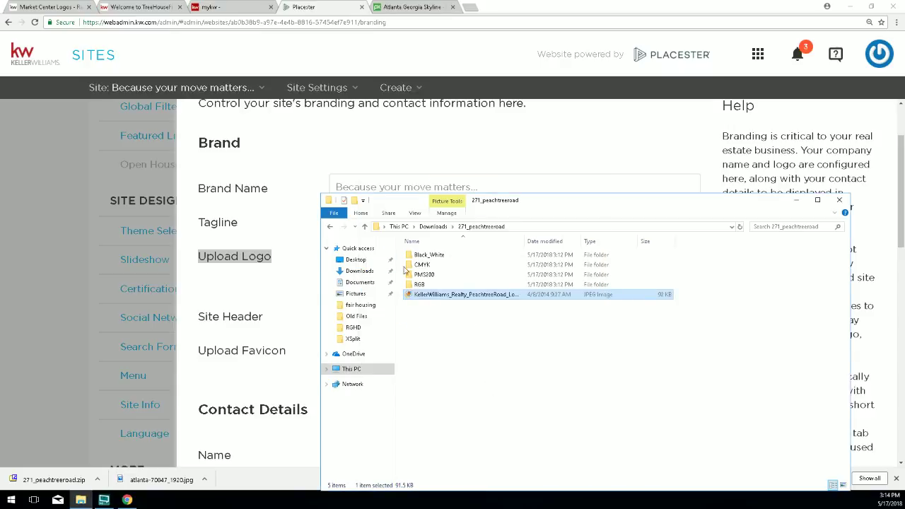
double_click(419, 284)
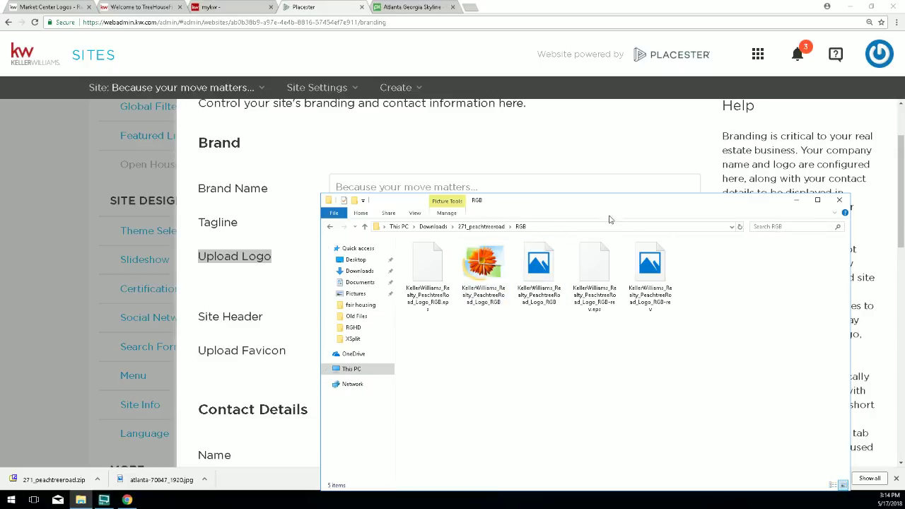
click(838, 199)
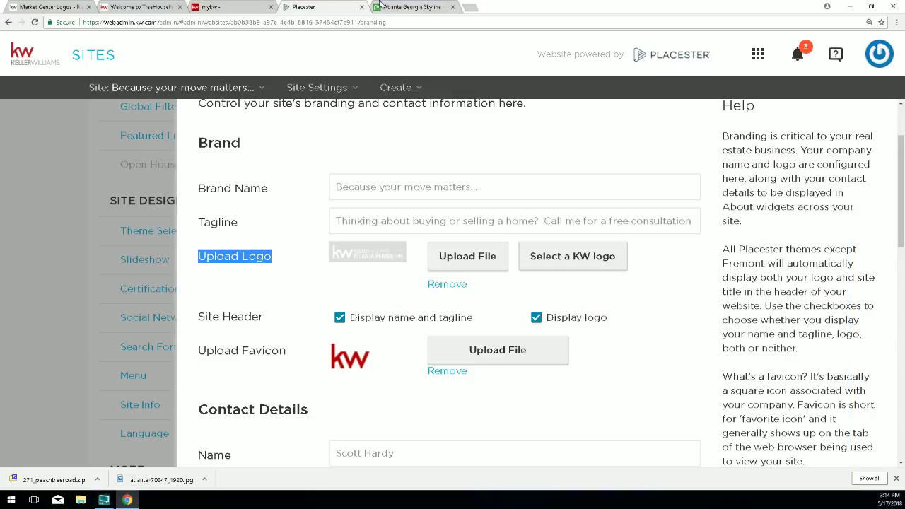
In the upload picker, open 271_peachtreeroad > RGB, switch to Details view and widen the Name column.
click(465, 257)
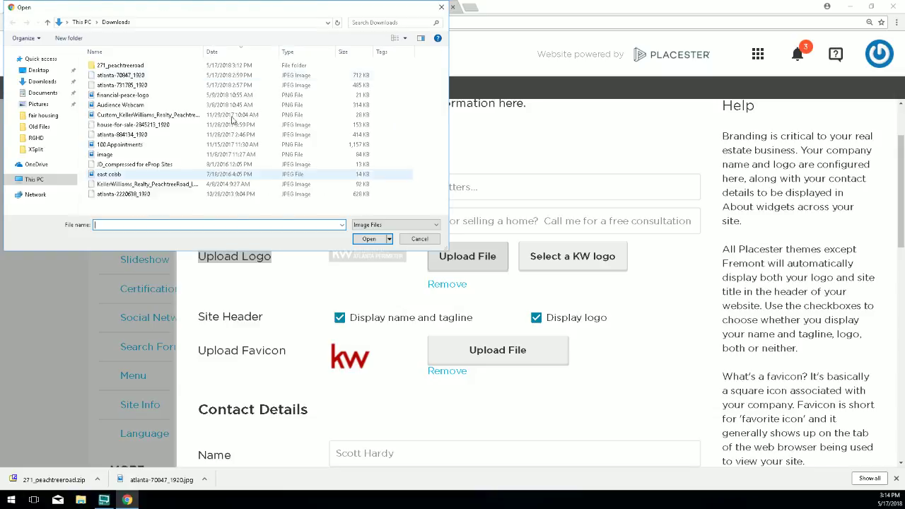
double_click(134, 66)
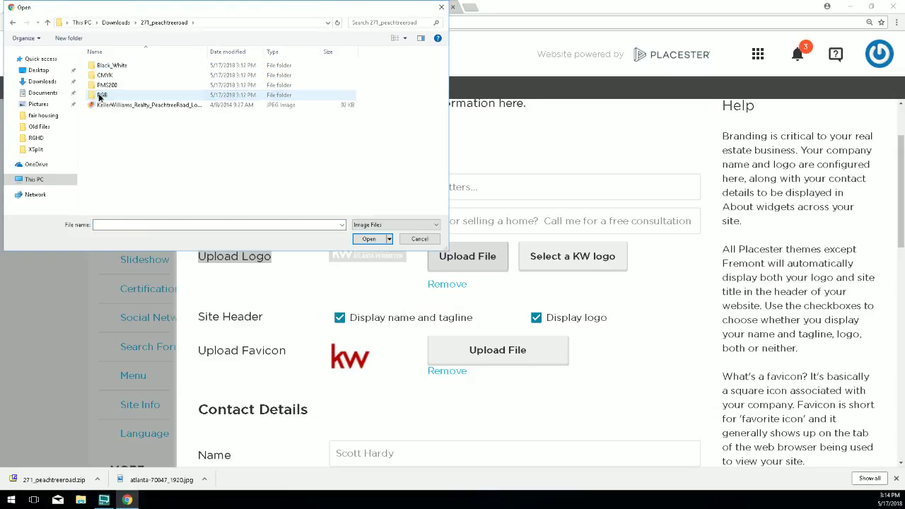
double_click(102, 94)
click(405, 37)
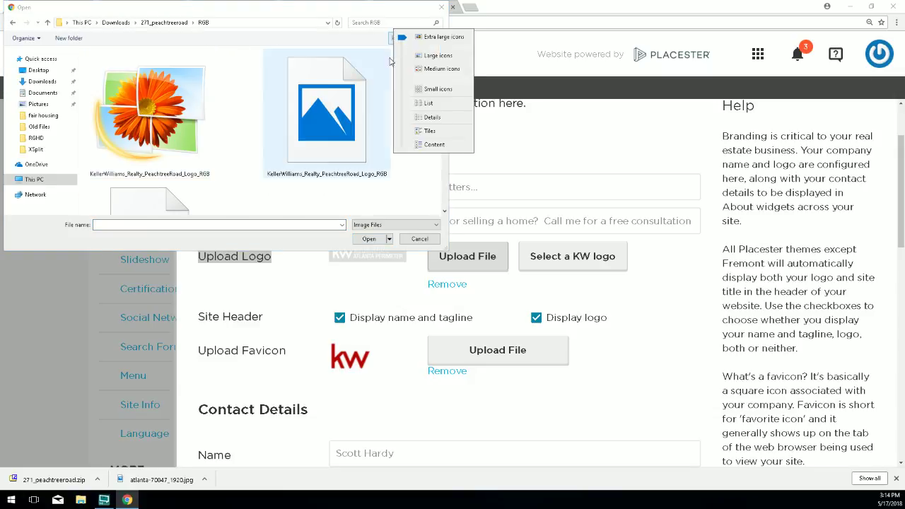
click(422, 90)
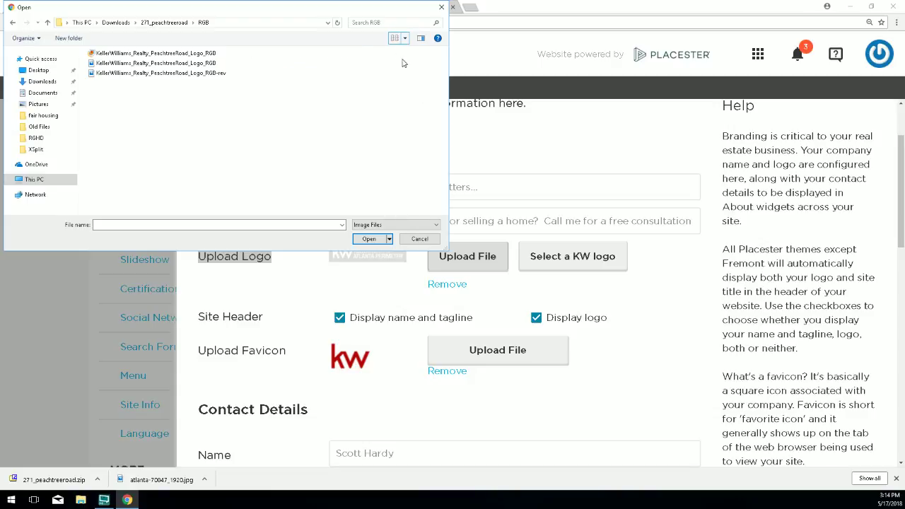
click(405, 38)
click(428, 89)
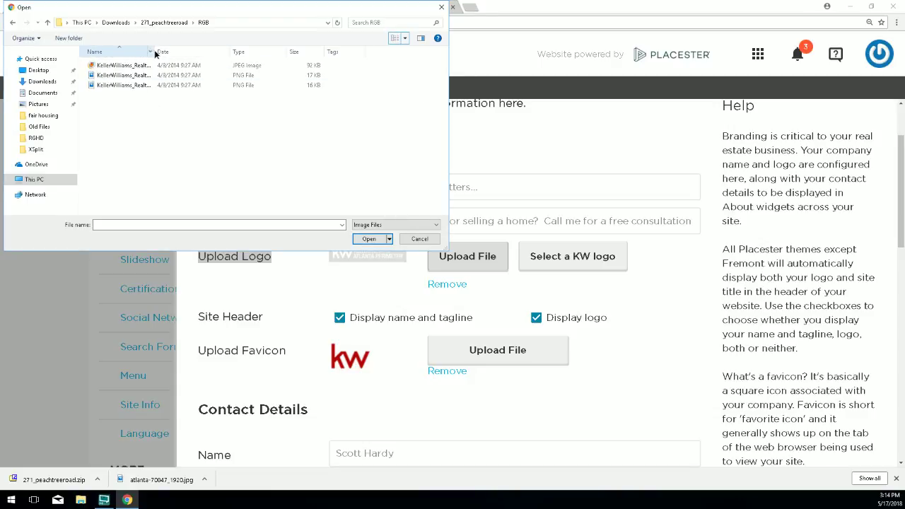
drag(155, 51, 217, 52)
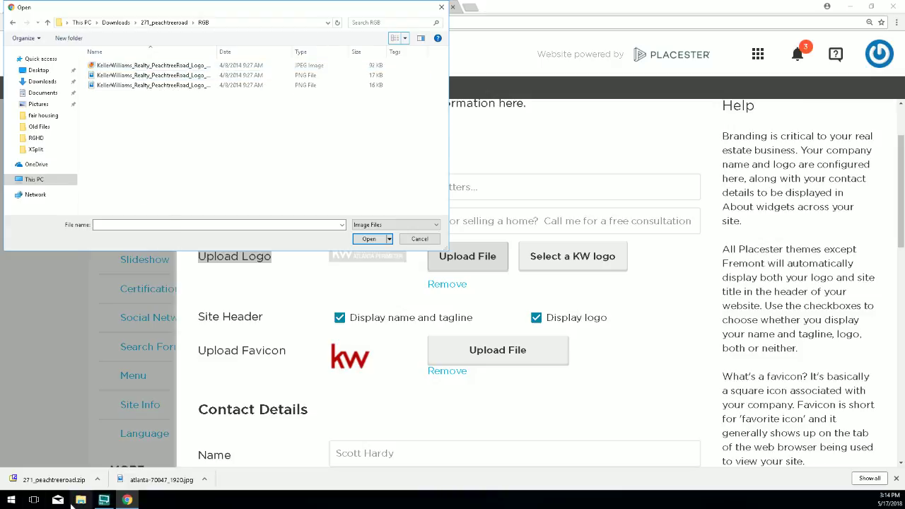
Open a separate Explorer window at Downloads > 271_peachtreeroad > RGB.
click(81, 500)
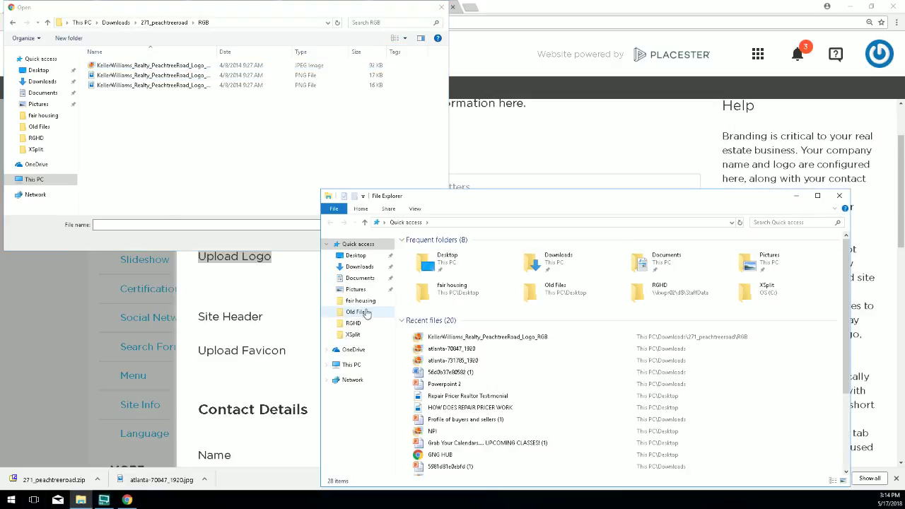
click(359, 266)
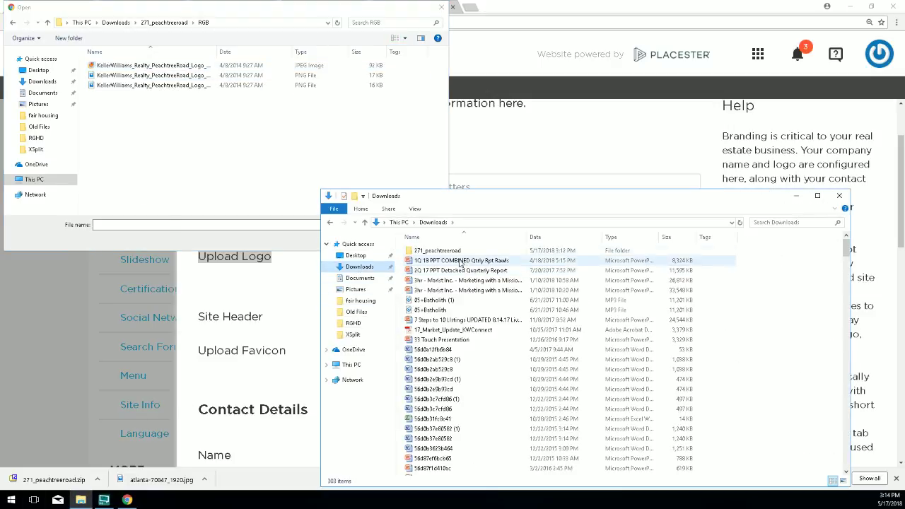
double_click(437, 251)
double_click(417, 280)
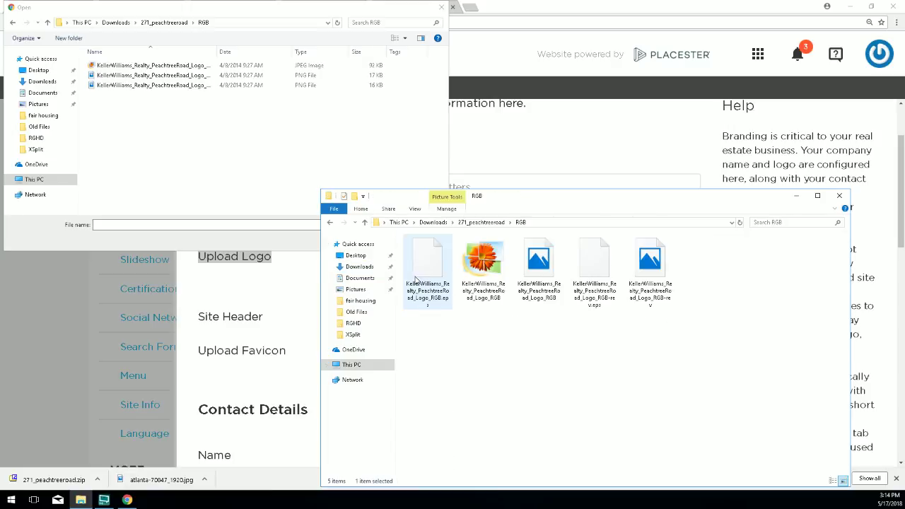
Open the Peachtree Road logo JPG and bring its Photo Gallery preview onto the screen.
click(483, 267)
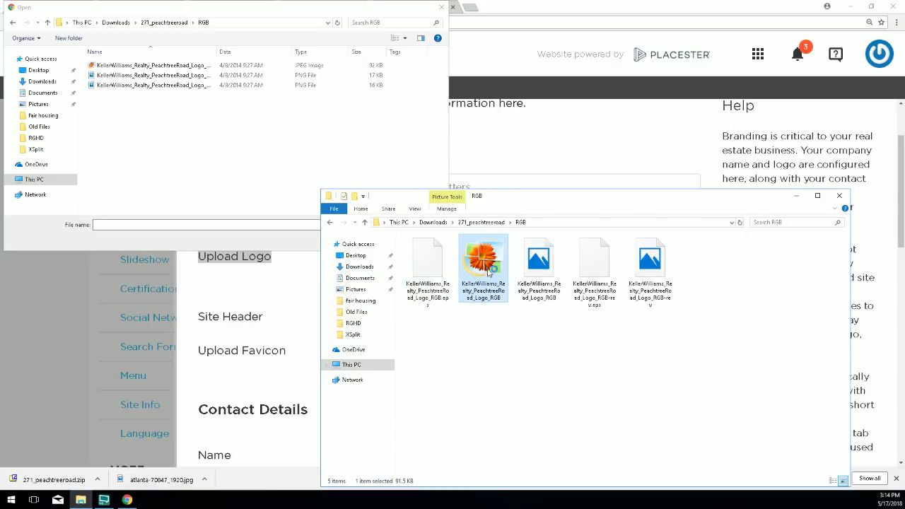
double_click(499, 266)
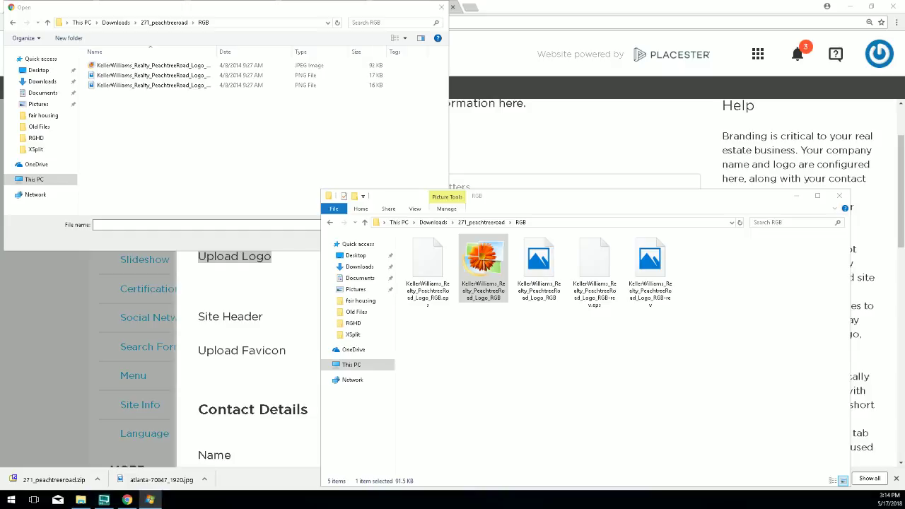
click(490, 267)
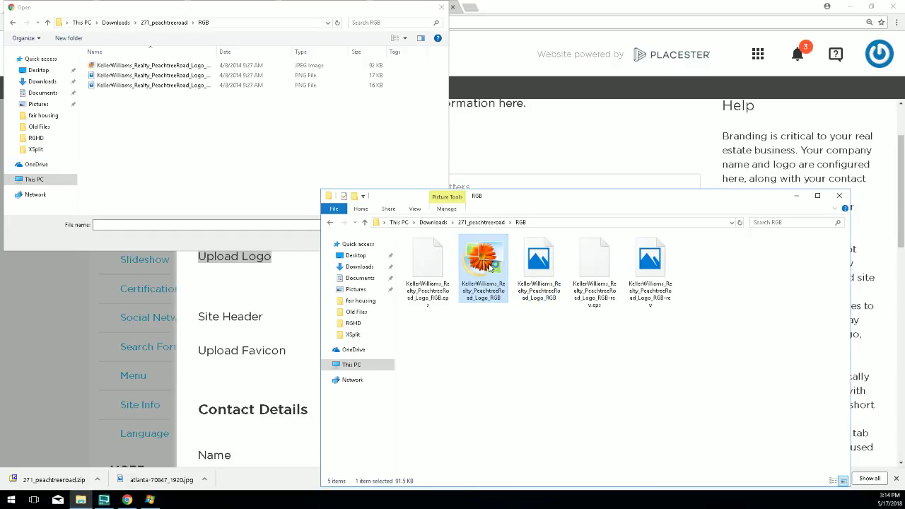
click(149, 501)
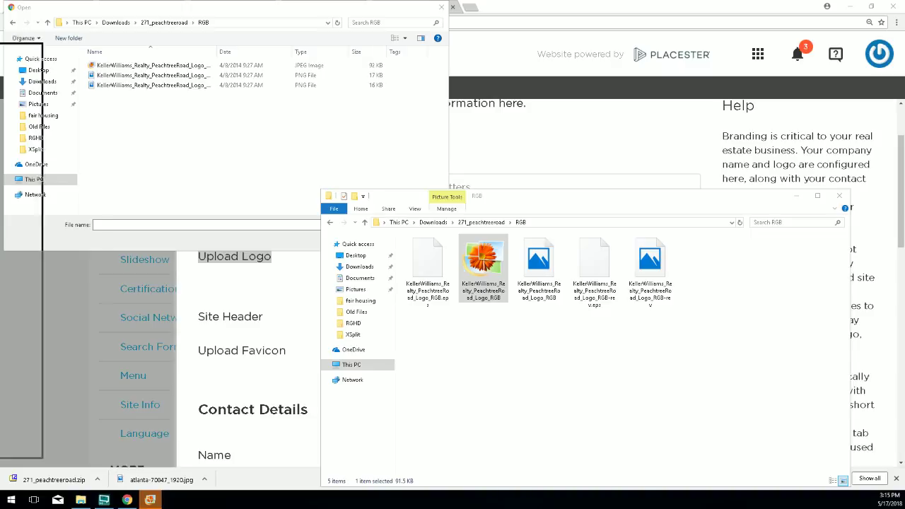
drag(0, 58, 379, 66)
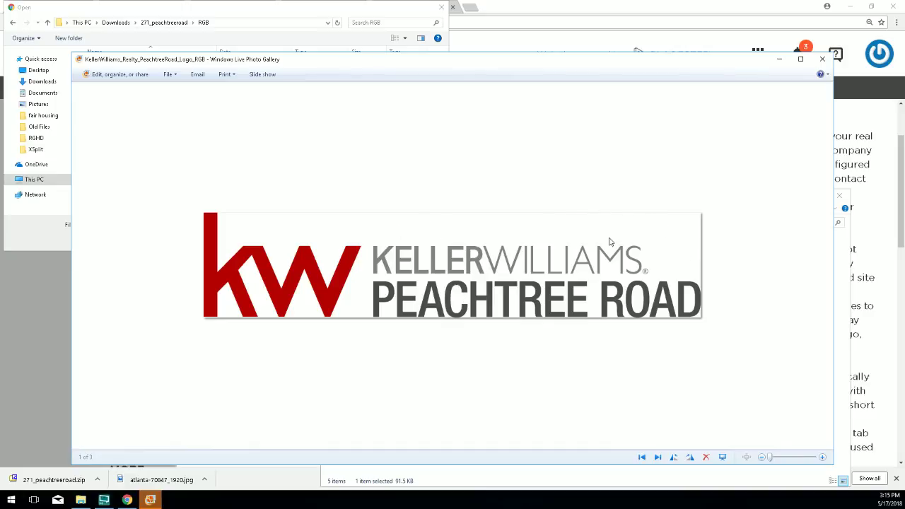
Preview the regular and white-text RGB Peachtree Road logo PNGs in Photos, then return to the file picker.
click(822, 59)
double_click(544, 266)
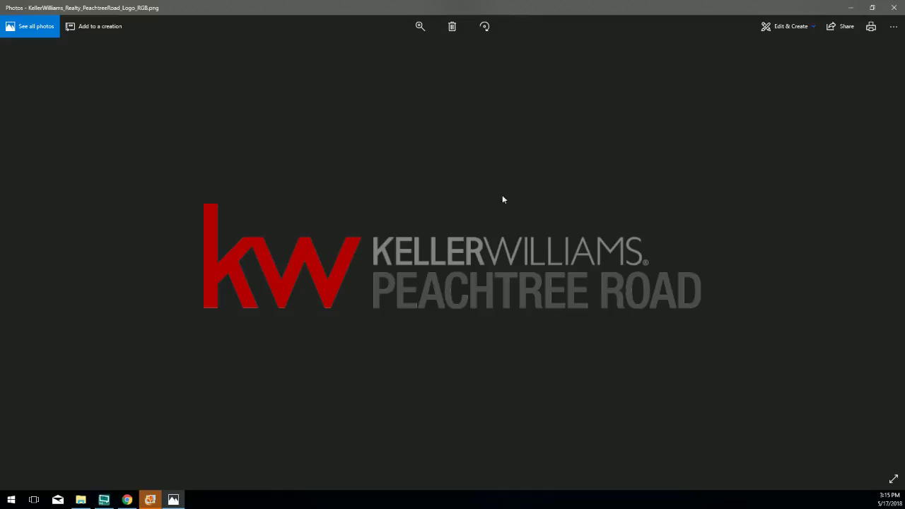
click(893, 7)
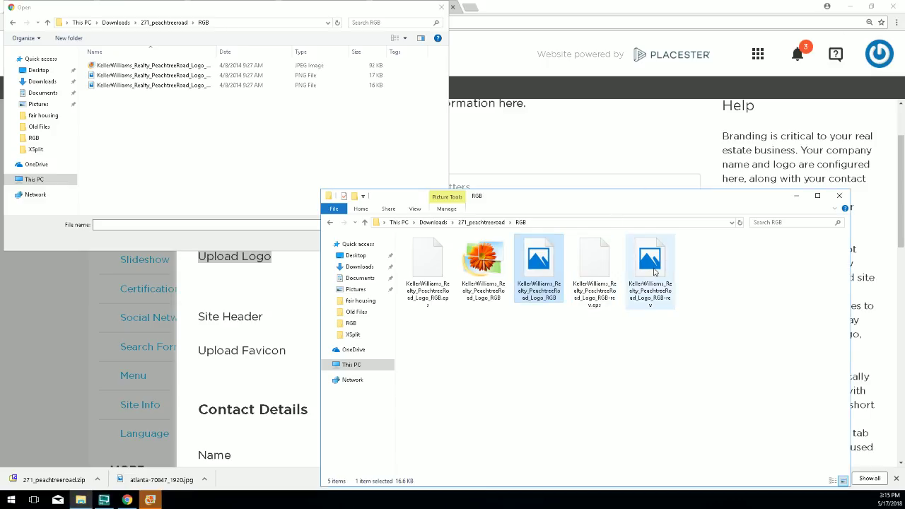
double_click(655, 272)
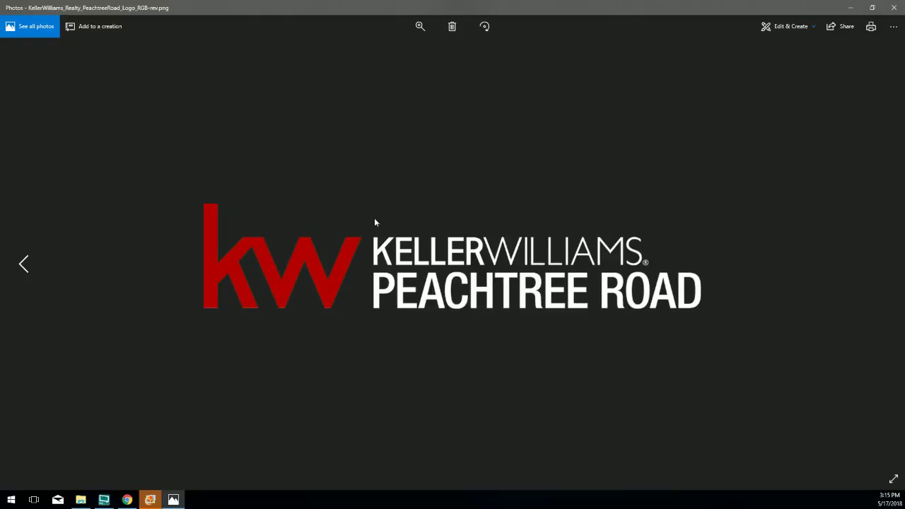
click(898, 9)
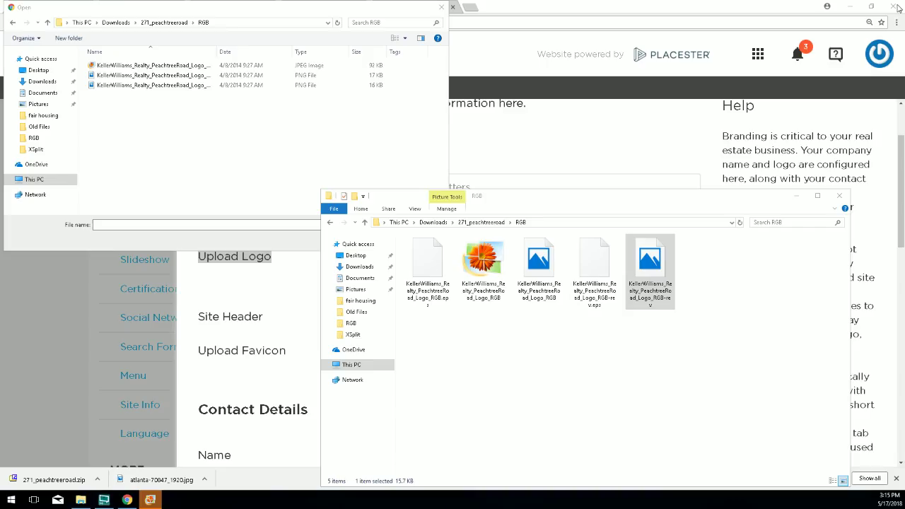
click(366, 169)
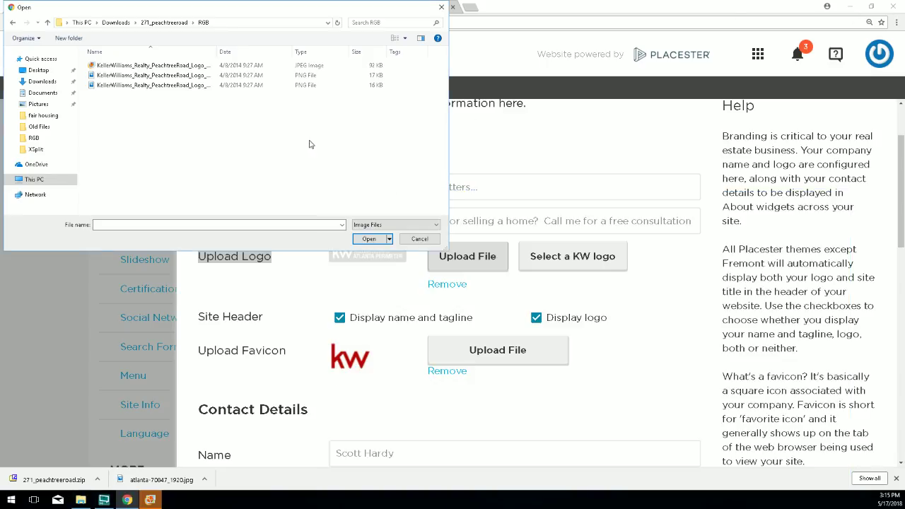
Upload the JPEG logo from 271_peachtreeroad > RGB as the site logo.
click(423, 244)
click(472, 258)
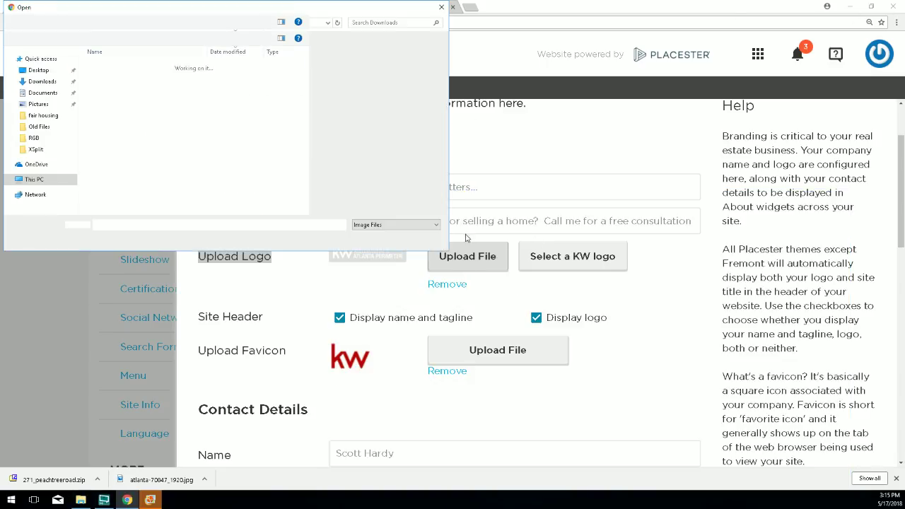
double_click(106, 66)
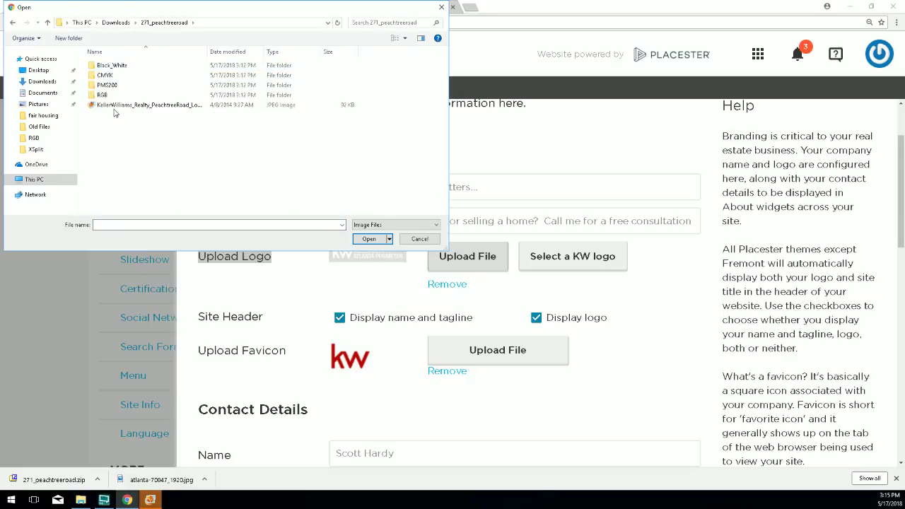
double_click(107, 95)
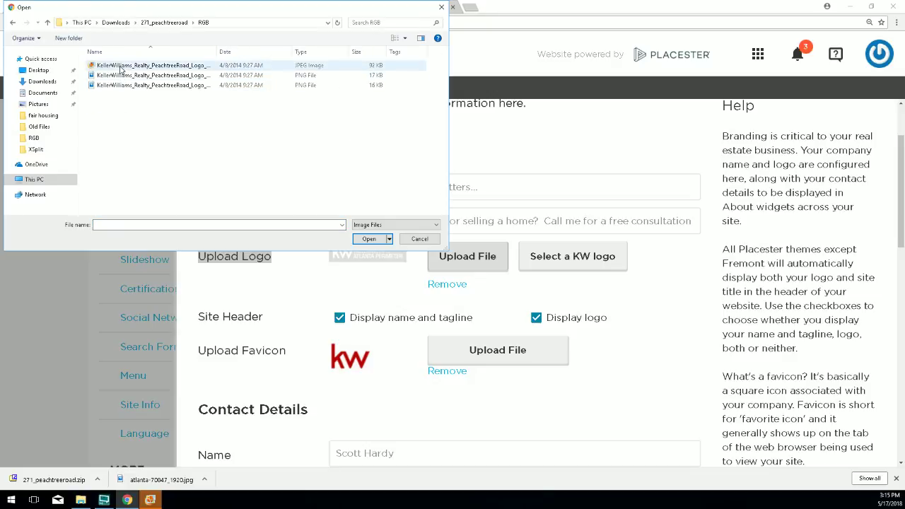
click(121, 66)
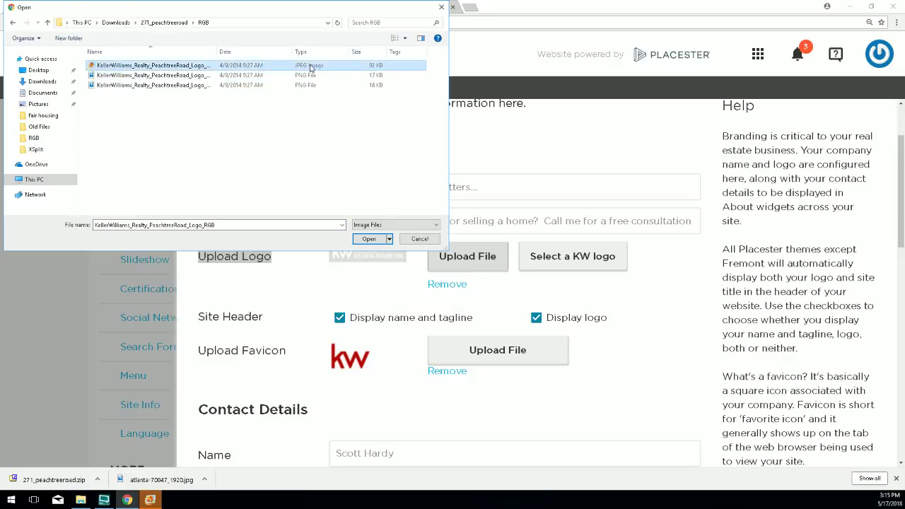
double_click(310, 67)
Save the site info and view the new logo on the live TreeHouseFinder site.
scroll(657, 326, down, 3)
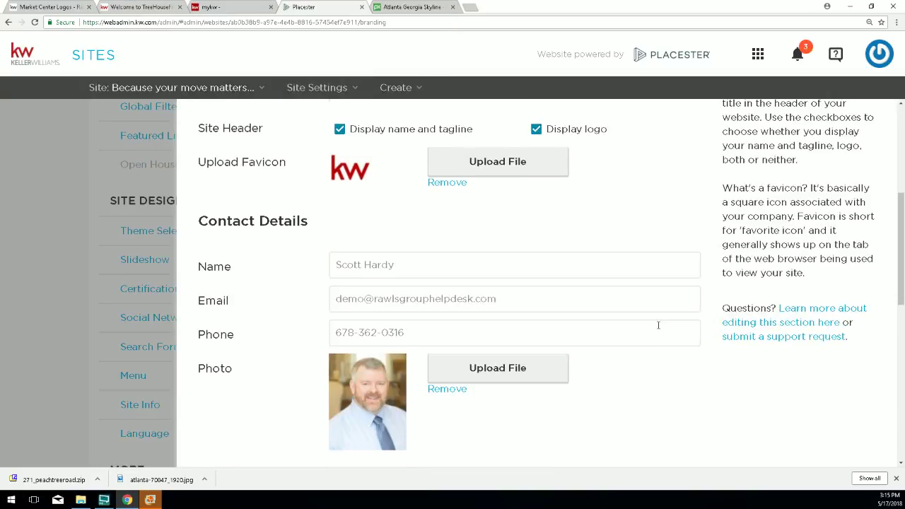
scroll(658, 326, down, 7)
click(657, 433)
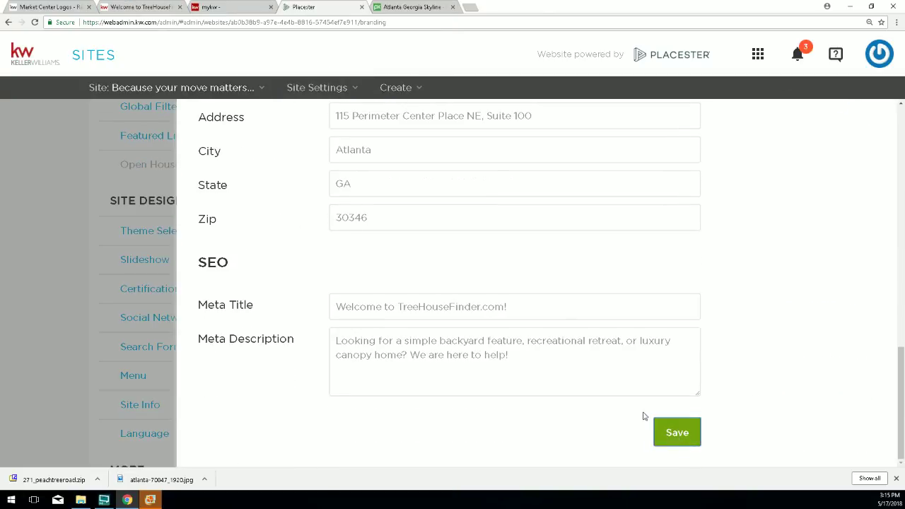
click(126, 7)
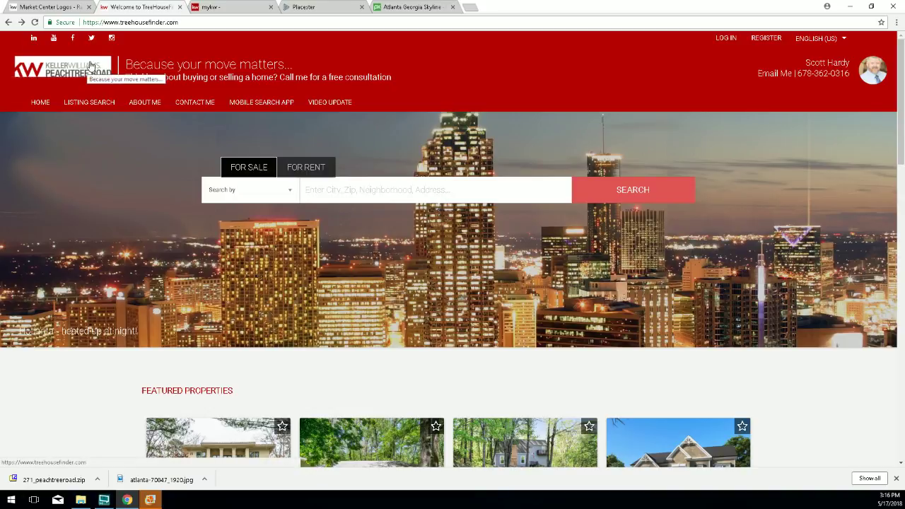
click(302, 8)
In Site Info, upload the second PNG Peachtree Road logo as the site logo.
mouse_move(265, 105)
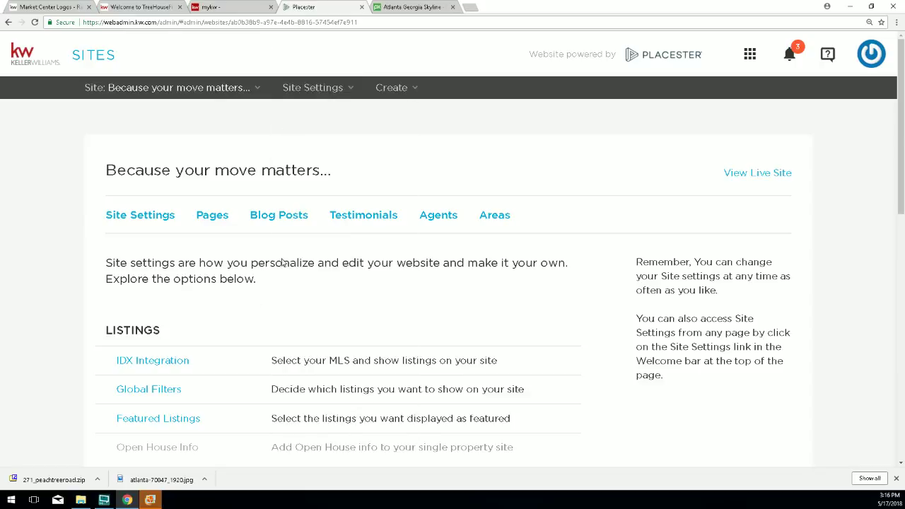
scroll(146, 400, down, 2)
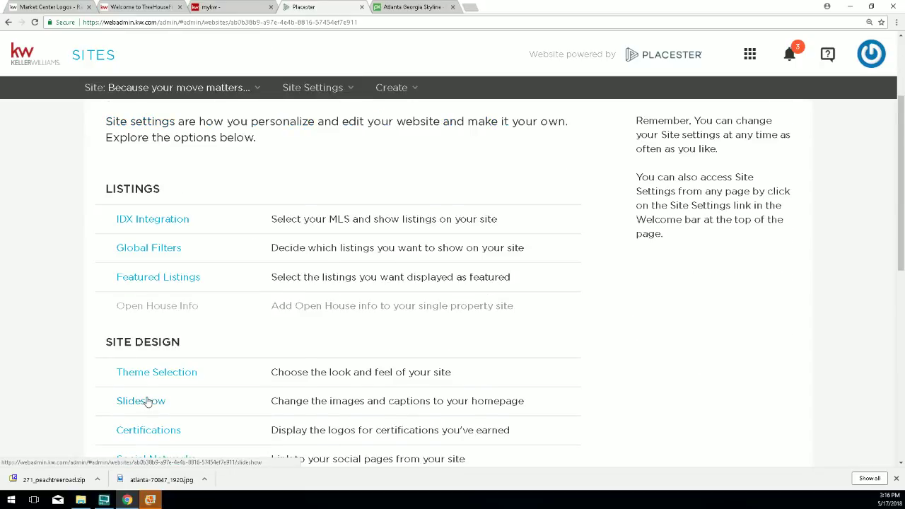
scroll(146, 401, down, 2)
click(137, 405)
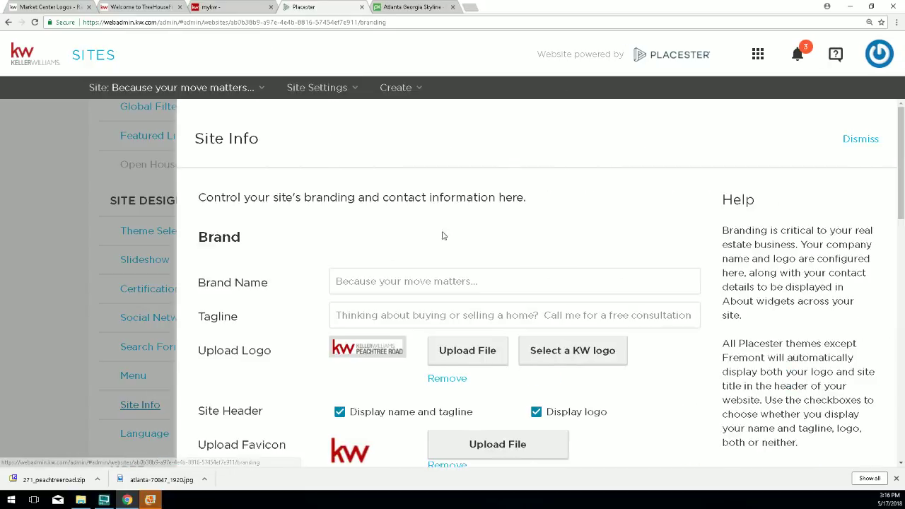
click(460, 352)
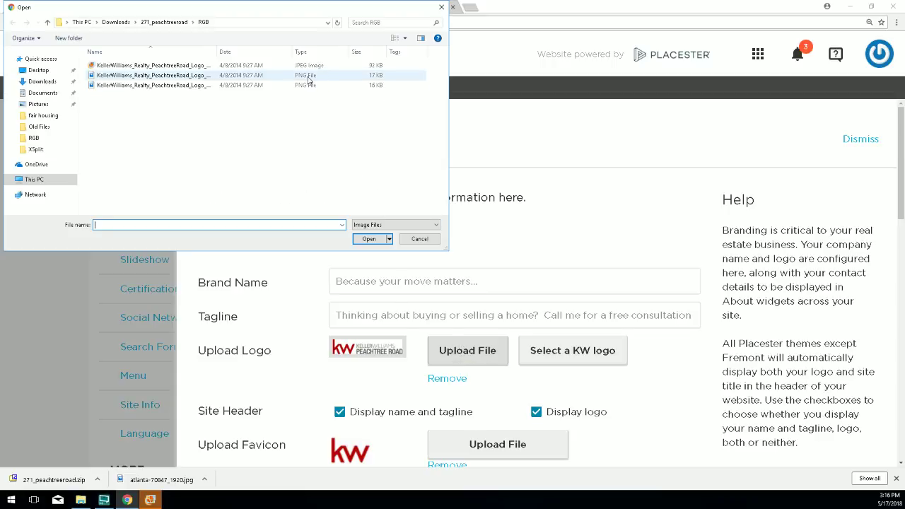
double_click(178, 75)
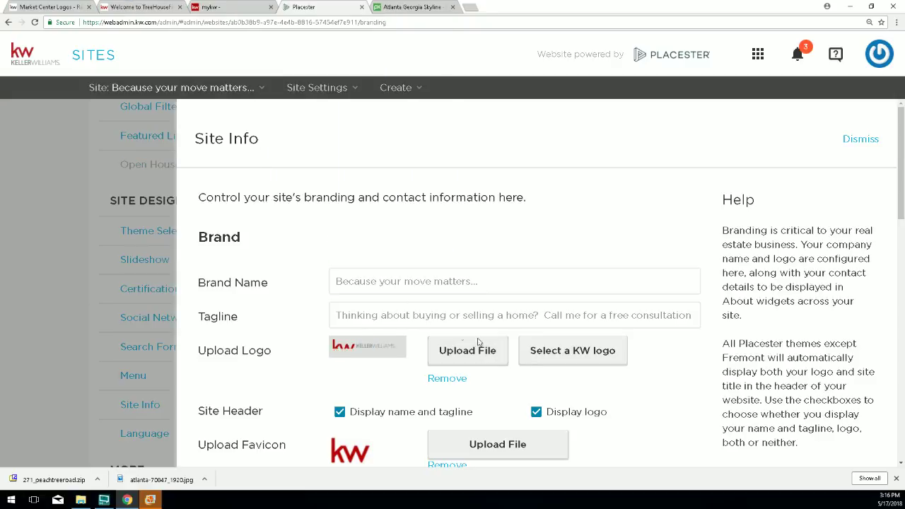
Save the site info and check the PNG logo on the live TreeHouseFinder site.
scroll(609, 391, down, 8)
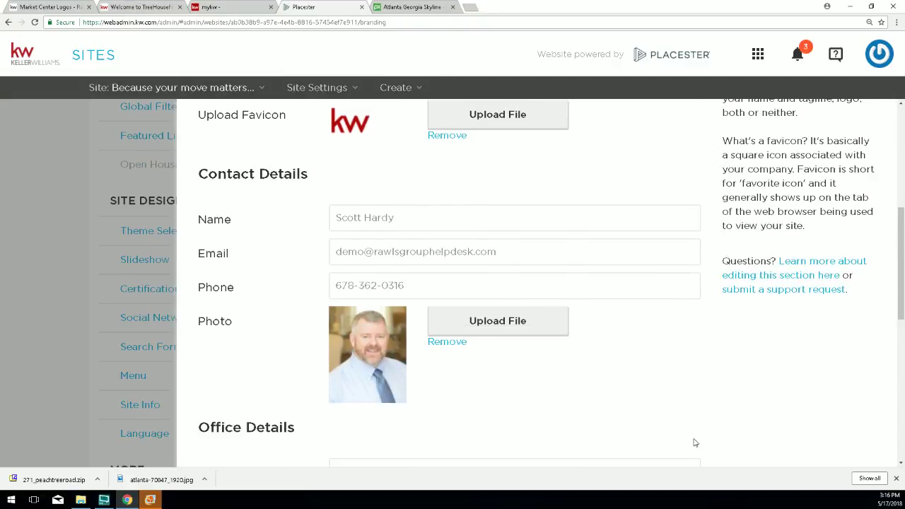
click(677, 434)
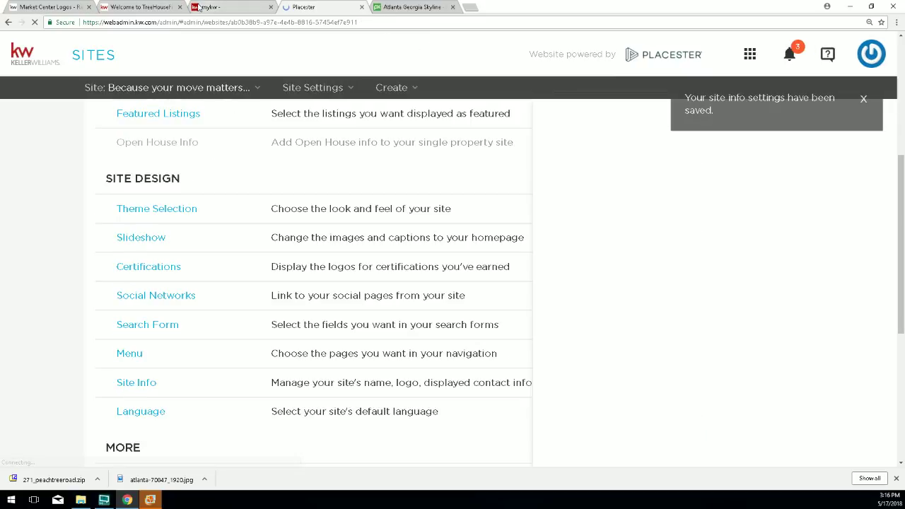
click(110, 7)
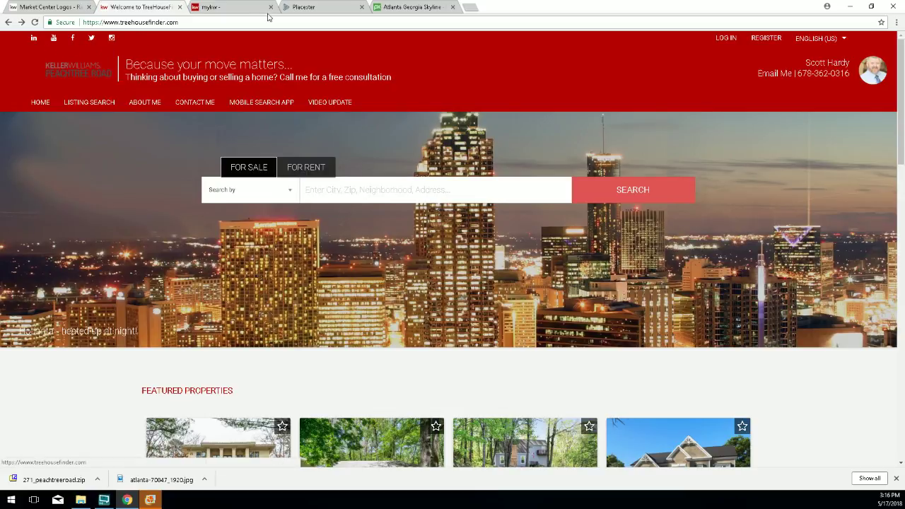
click(303, 7)
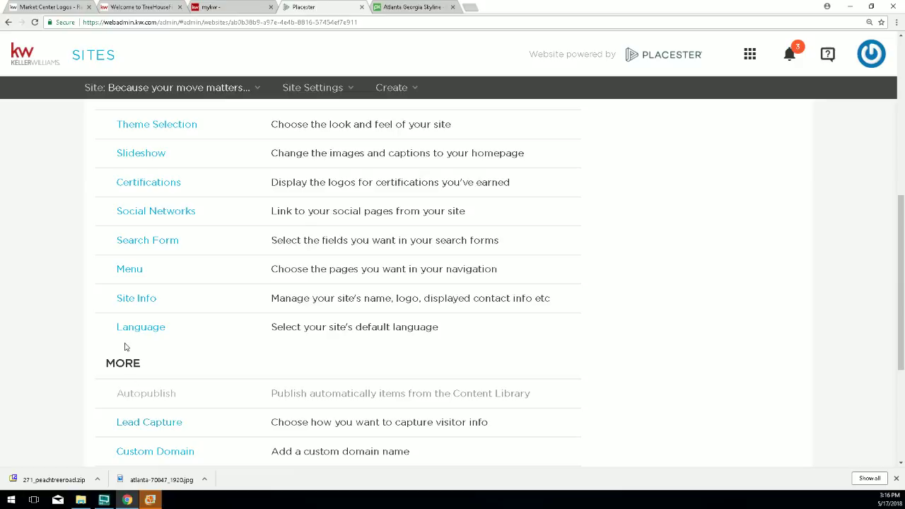
In Theme Selection, change the theme colour to grey and save.
scroll(125, 304, up, 2)
click(130, 223)
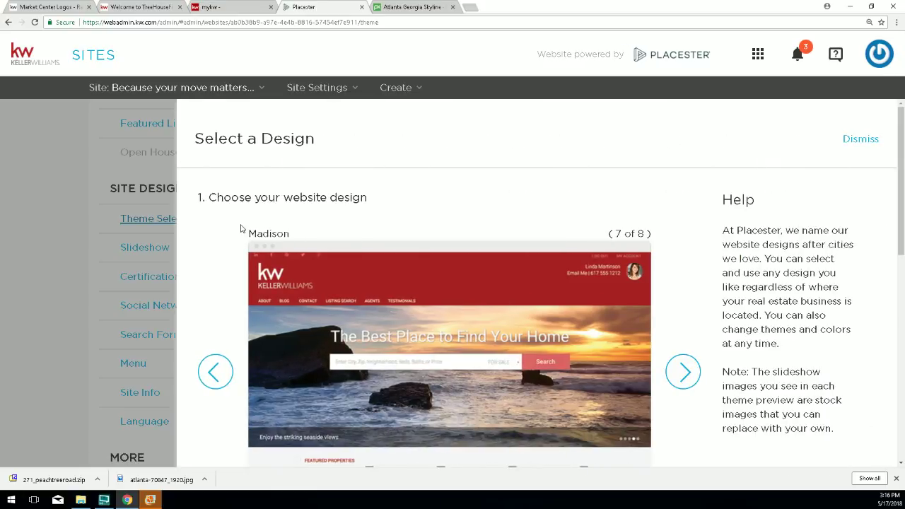
scroll(505, 311, down, 3)
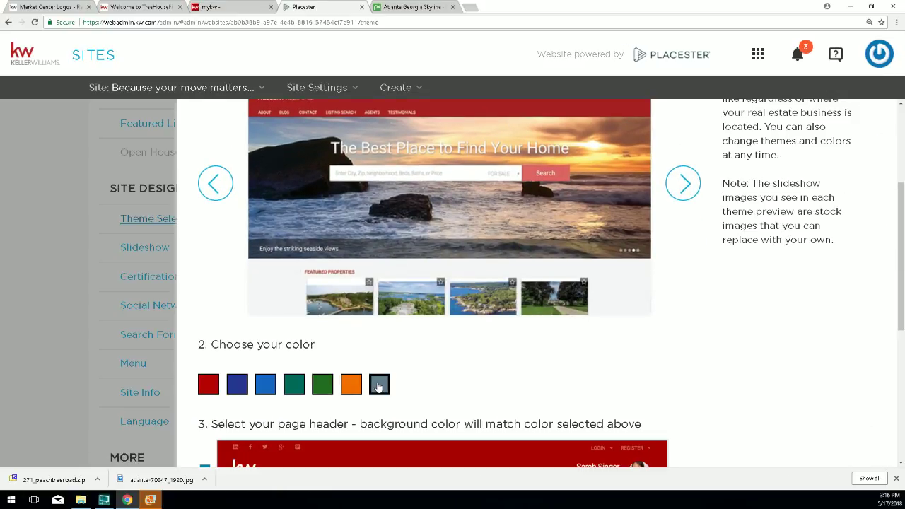
click(376, 386)
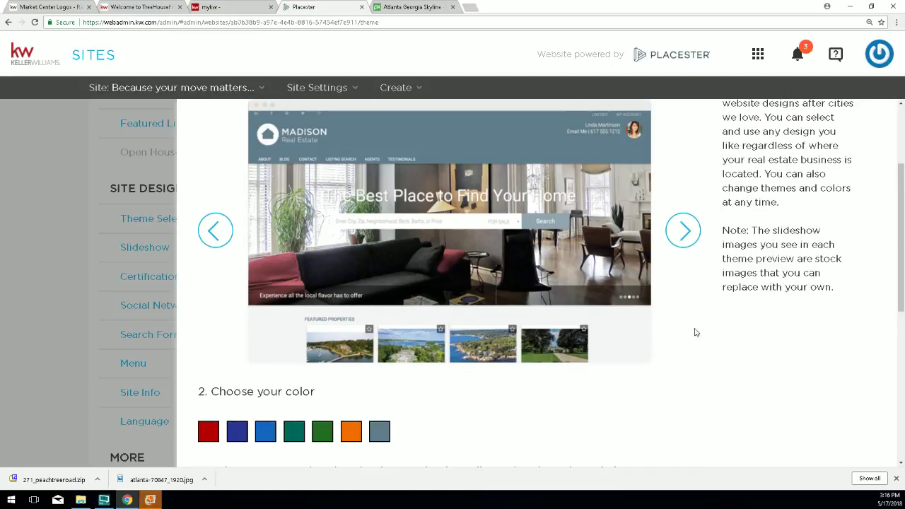
scroll(629, 368, down, 5)
click(677, 418)
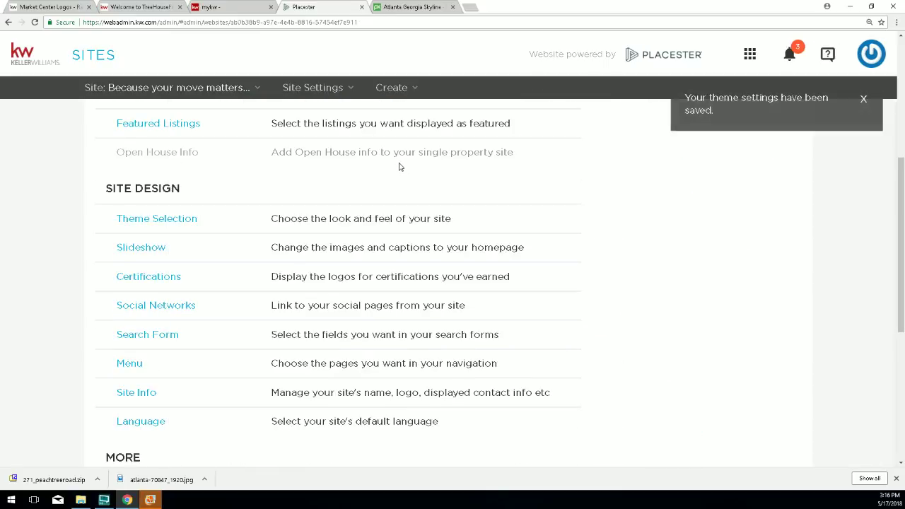
Reload the live TreeHouseFinder site to confirm the slate grey header.
click(190, 90)
click(198, 66)
click(138, 7)
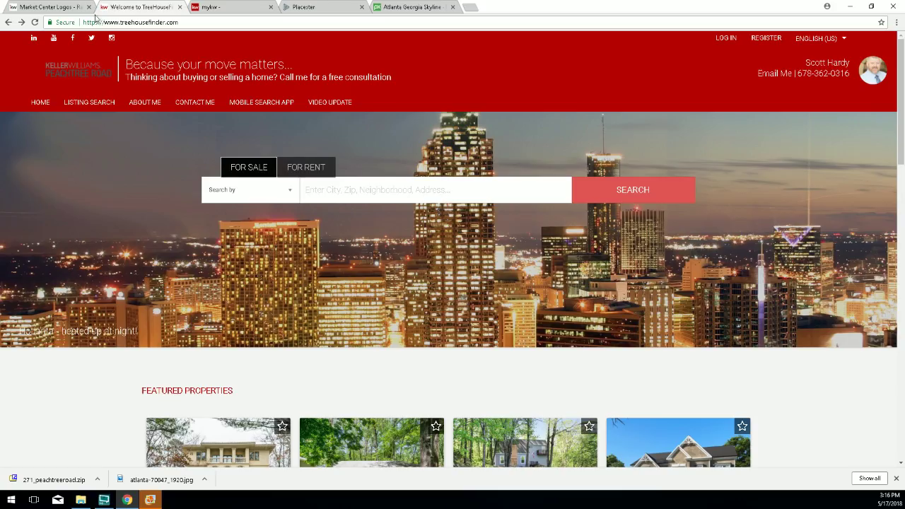
click(35, 21)
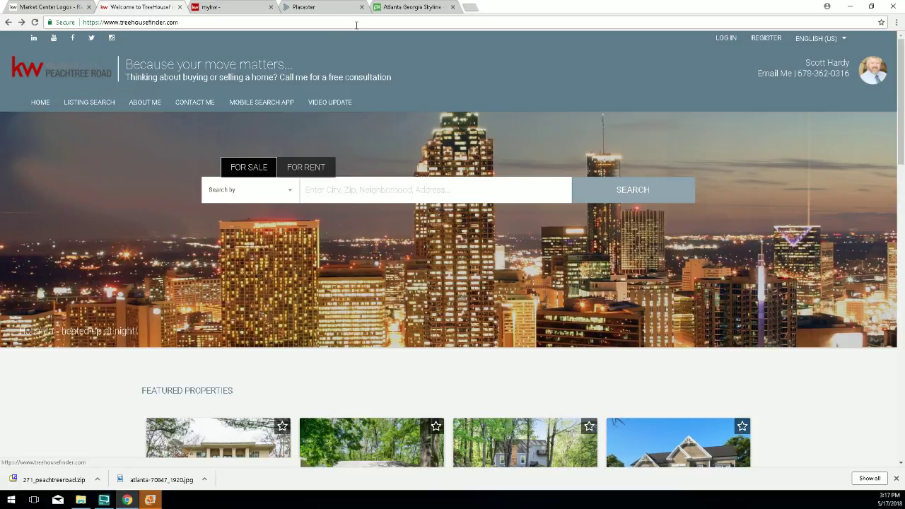
click(322, 8)
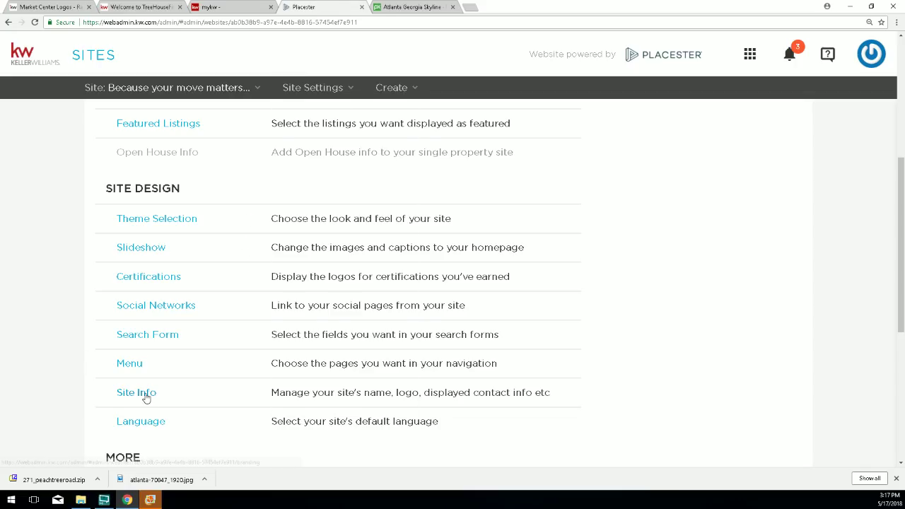
In Site Info, upload the reversed RGB rev logo file as the site logo.
click(146, 394)
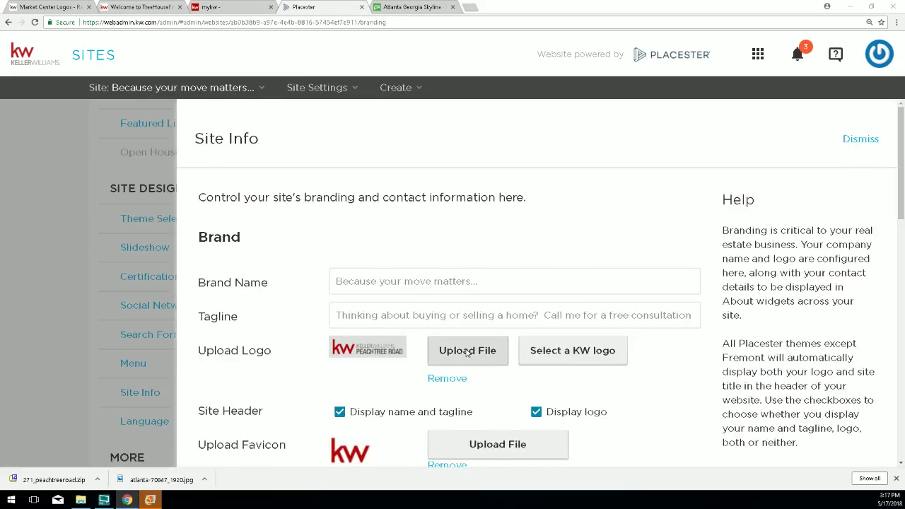
click(468, 352)
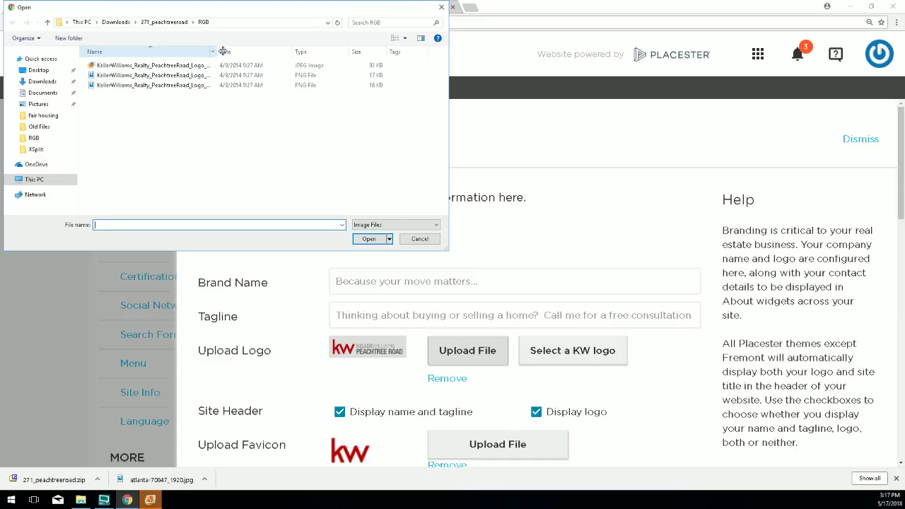
drag(223, 52, 254, 52)
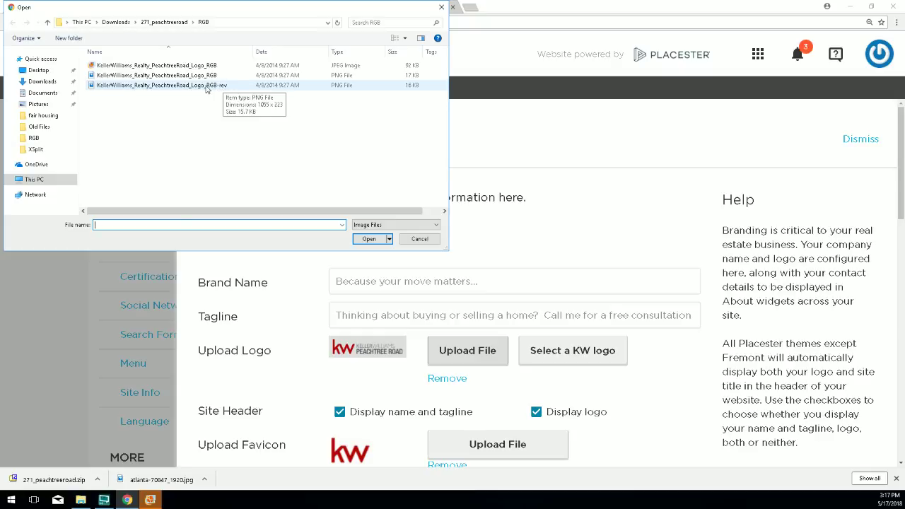
double_click(206, 86)
Save the branding and reload the live site to see the white-text logo on the slate header.
scroll(329, 272, down, 2)
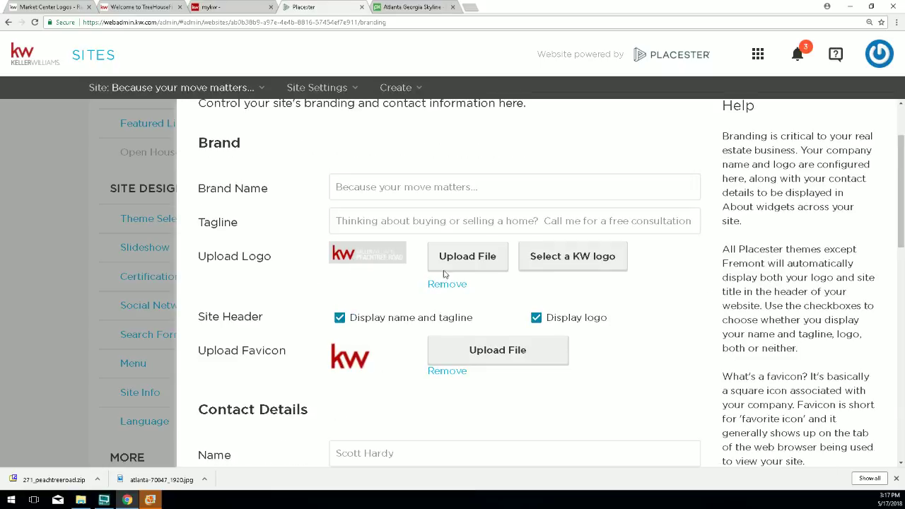
scroll(717, 440, down, 9)
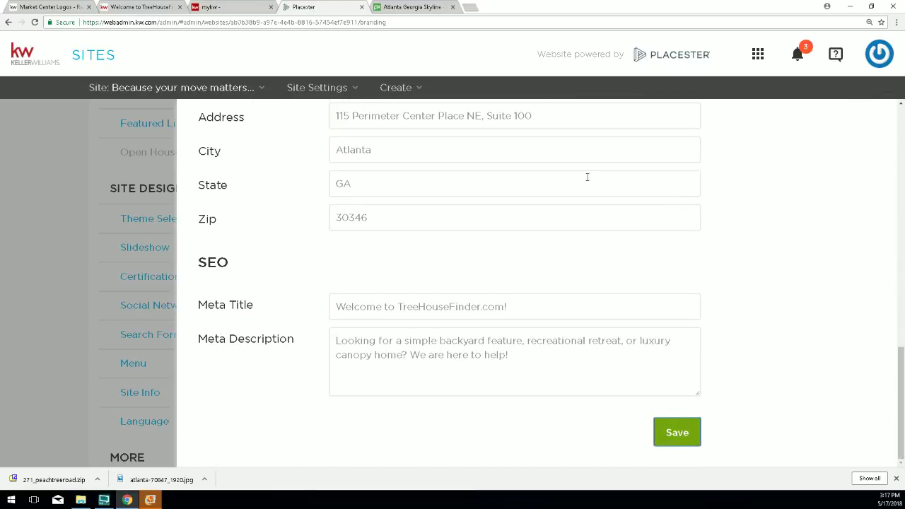
click(677, 432)
click(139, 7)
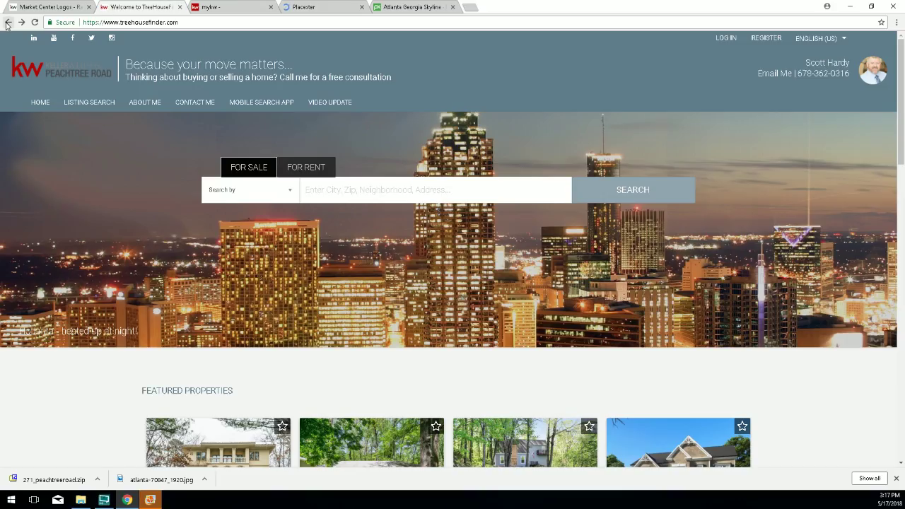
click(34, 22)
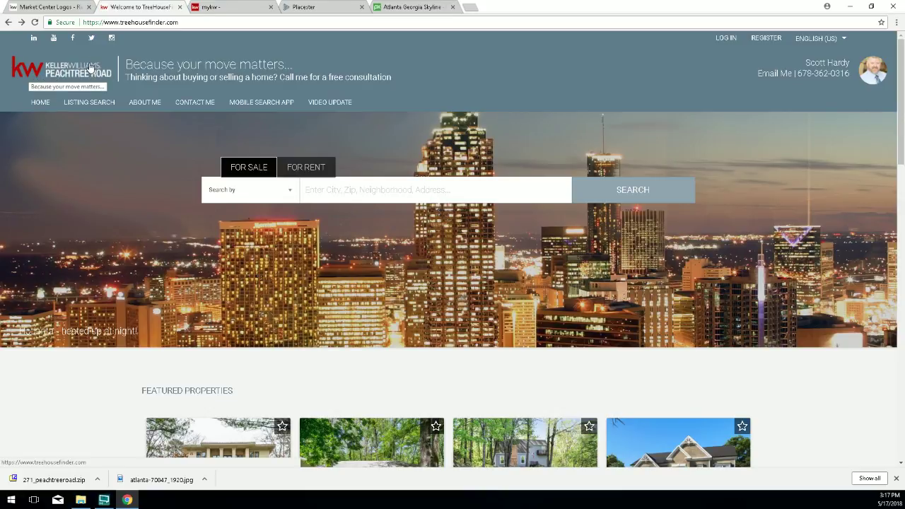
click(304, 7)
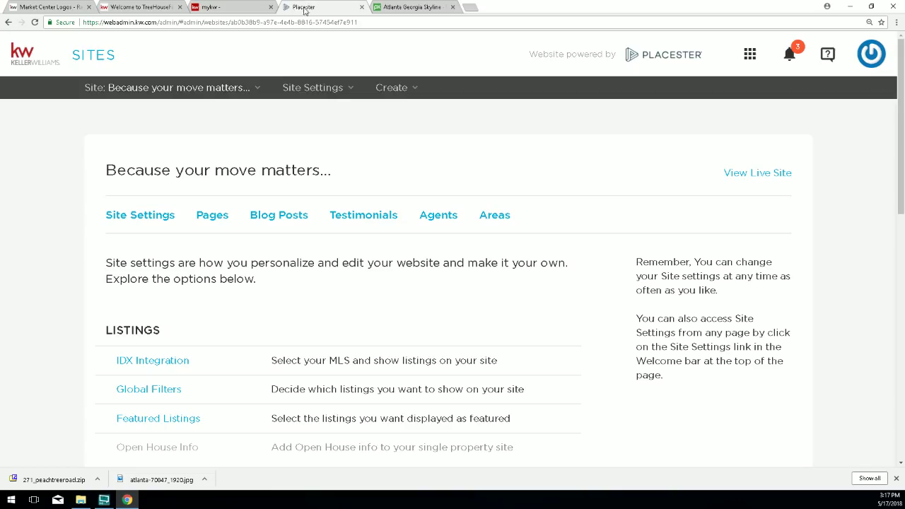
Save the theme with the red colour and reload the live site to confirm the red header.
scroll(146, 329, down, 3)
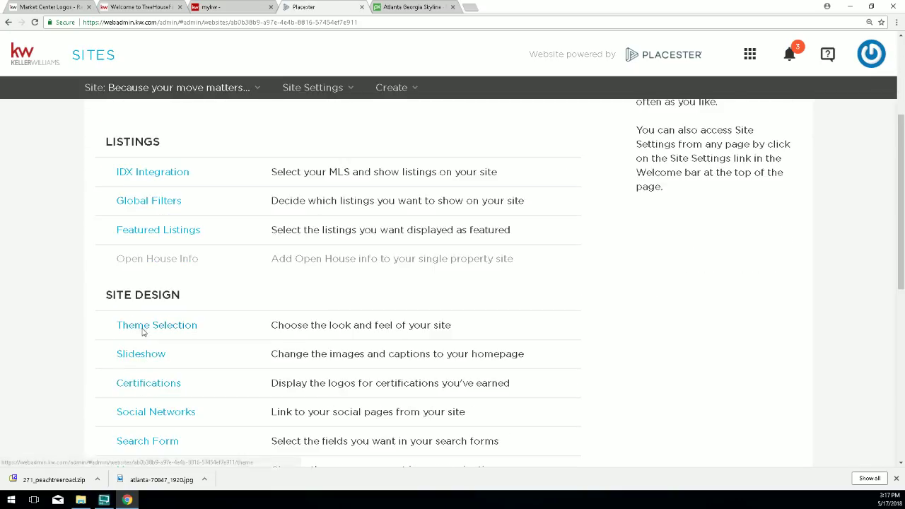
click(146, 325)
scroll(350, 318, down, 4)
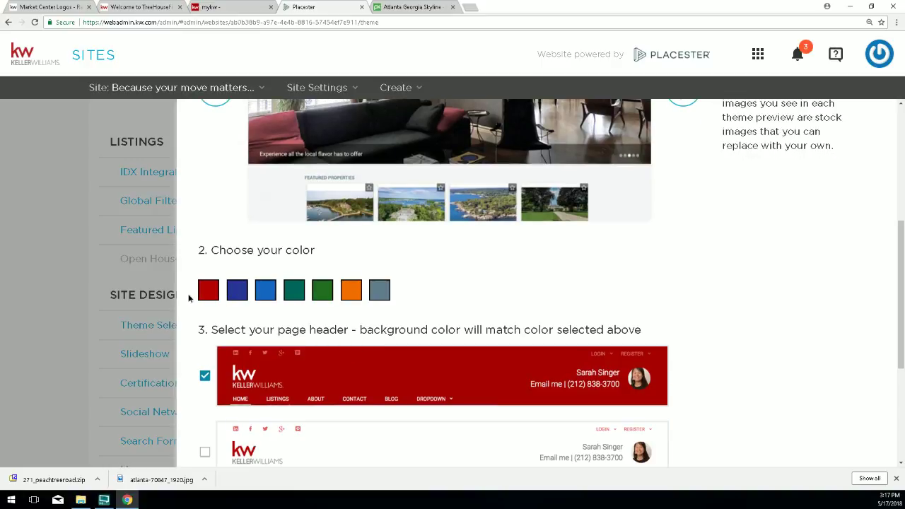
scroll(626, 379, down, 4)
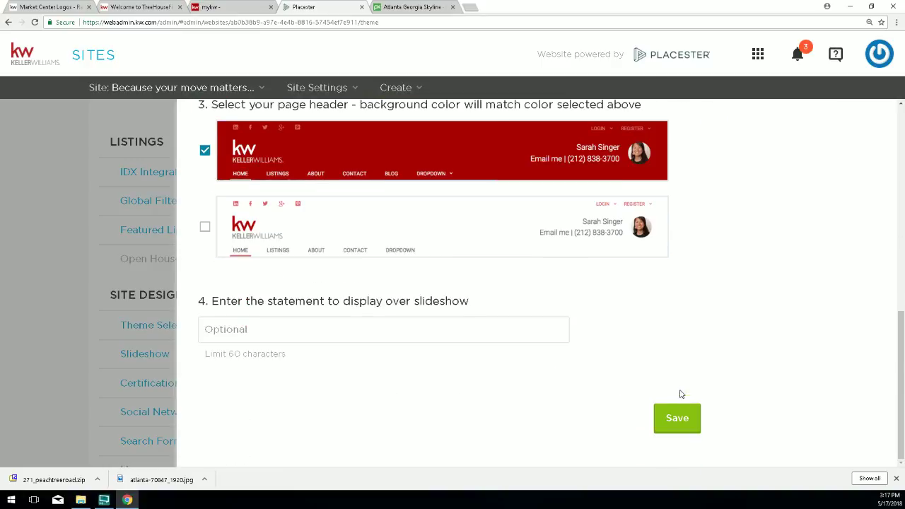
click(675, 417)
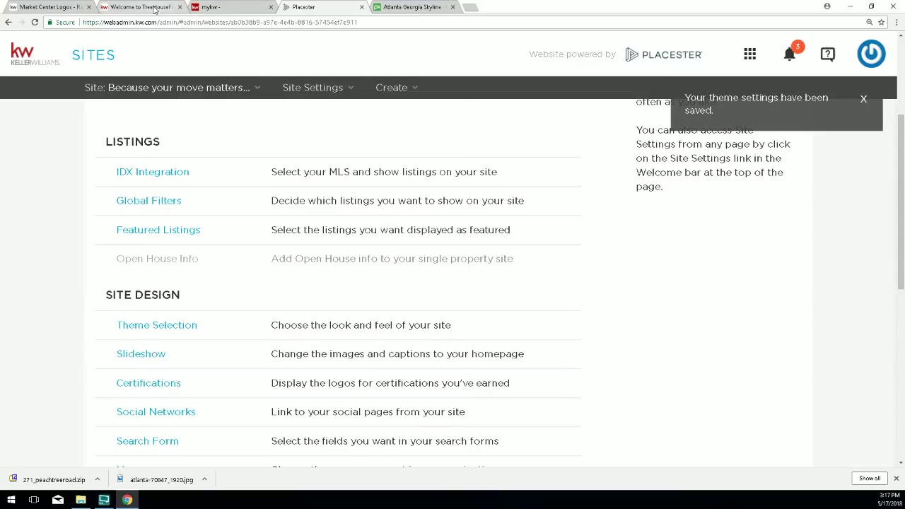
click(155, 7)
click(35, 22)
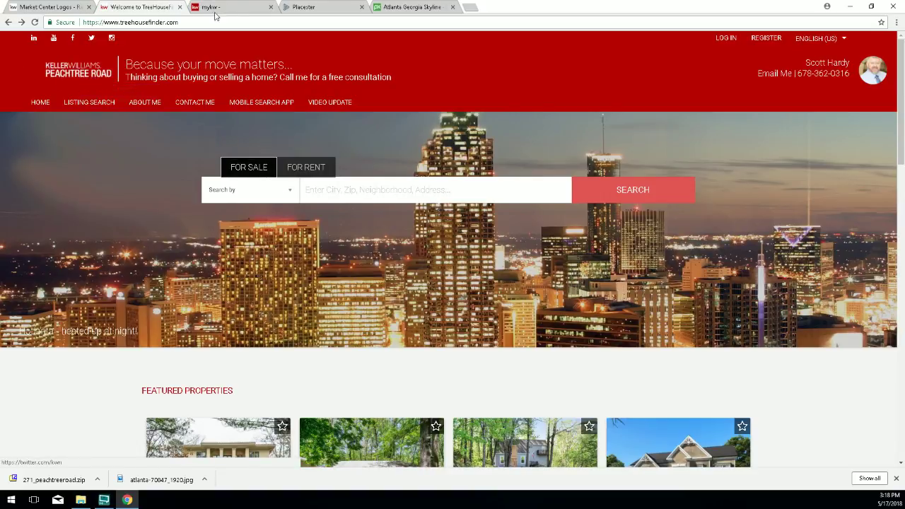
click(316, 7)
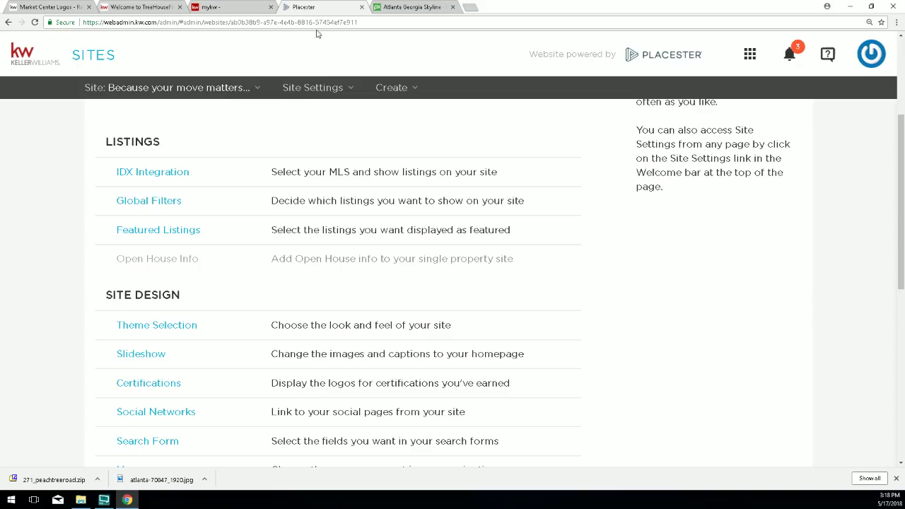
scroll(162, 365, down, 2)
click(142, 358)
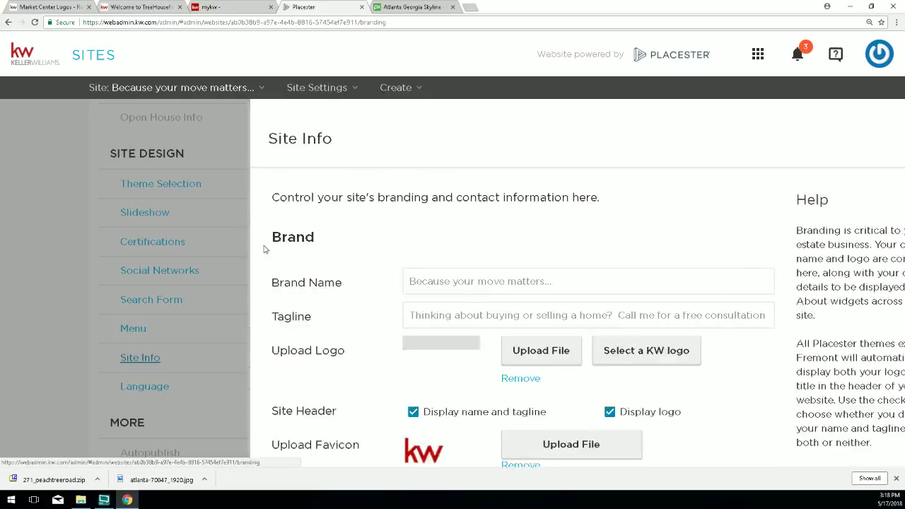
click(465, 357)
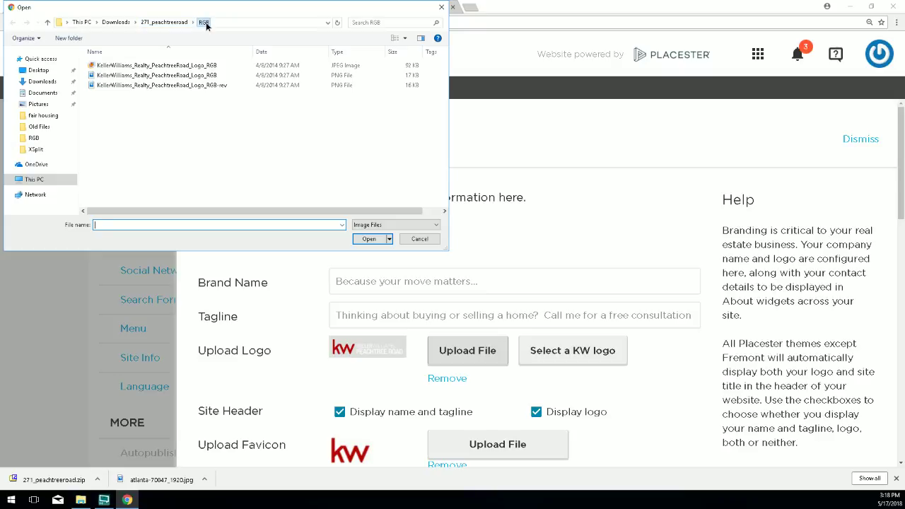
click(164, 22)
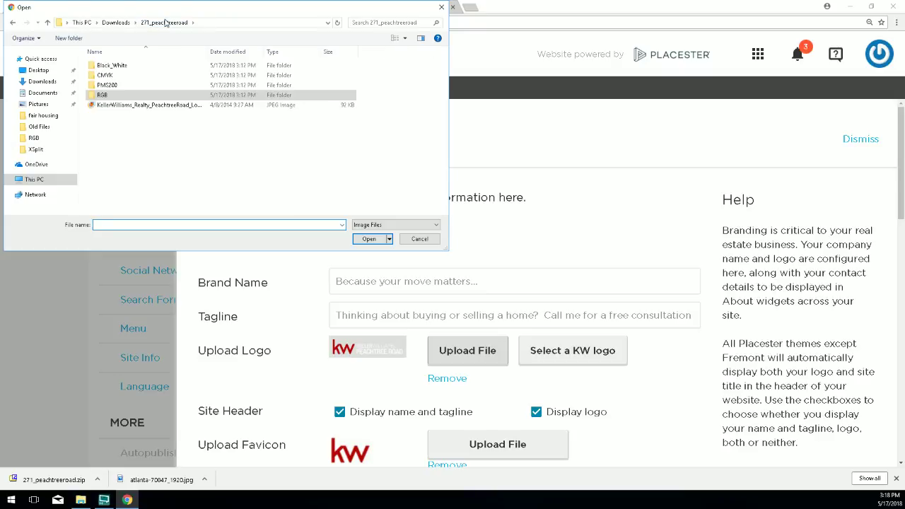
double_click(108, 66)
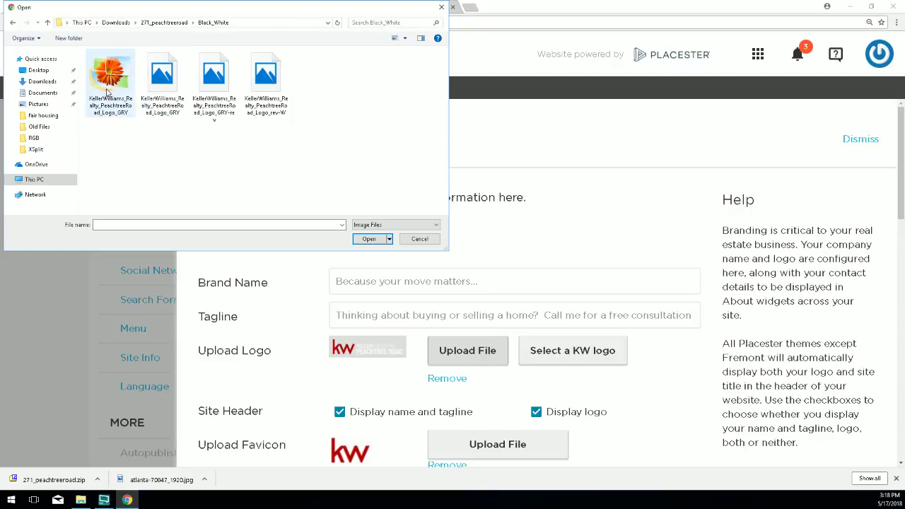
Switch to Details view, widen the Name column, and upload KellerWilliams_Realty_PeachtreeRoad_Logo_rev-W.
click(397, 38)
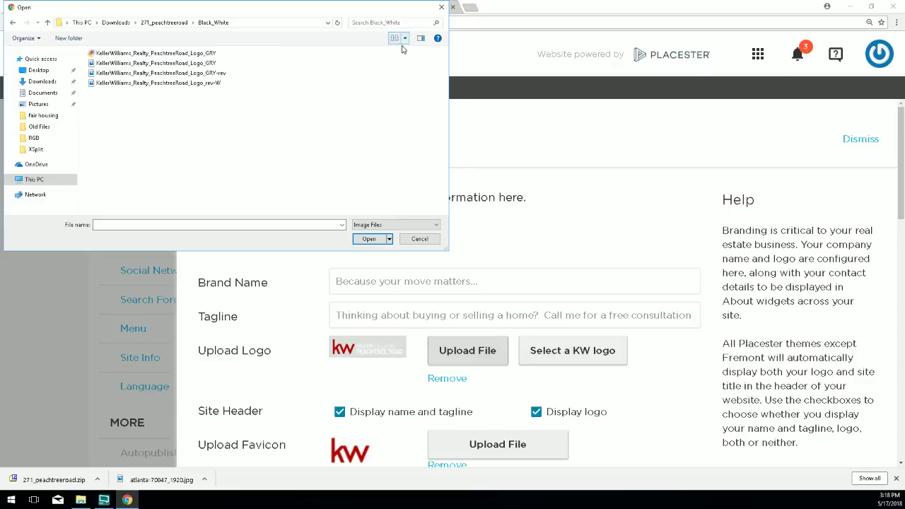
click(401, 39)
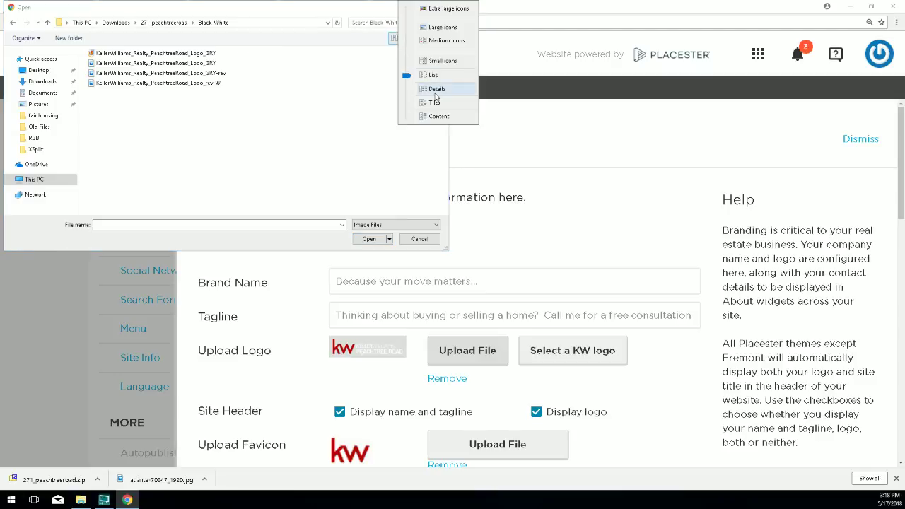
click(408, 89)
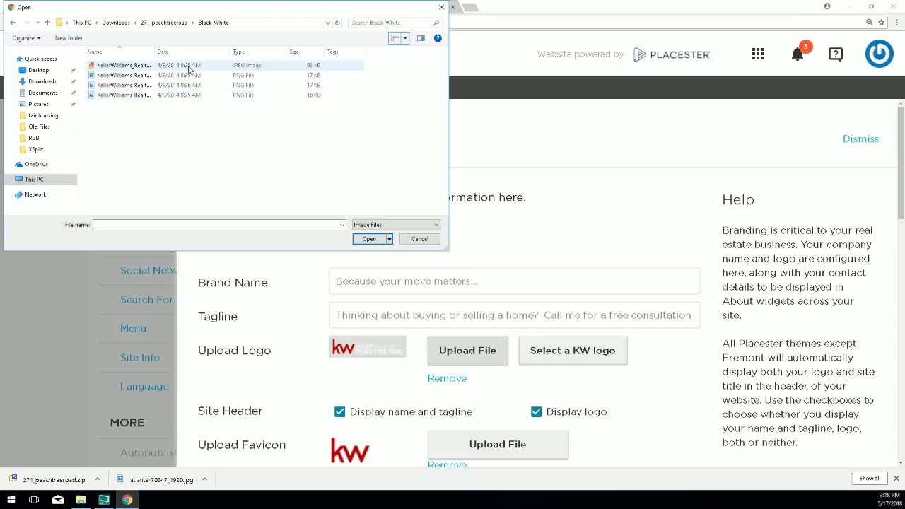
drag(157, 52, 256, 51)
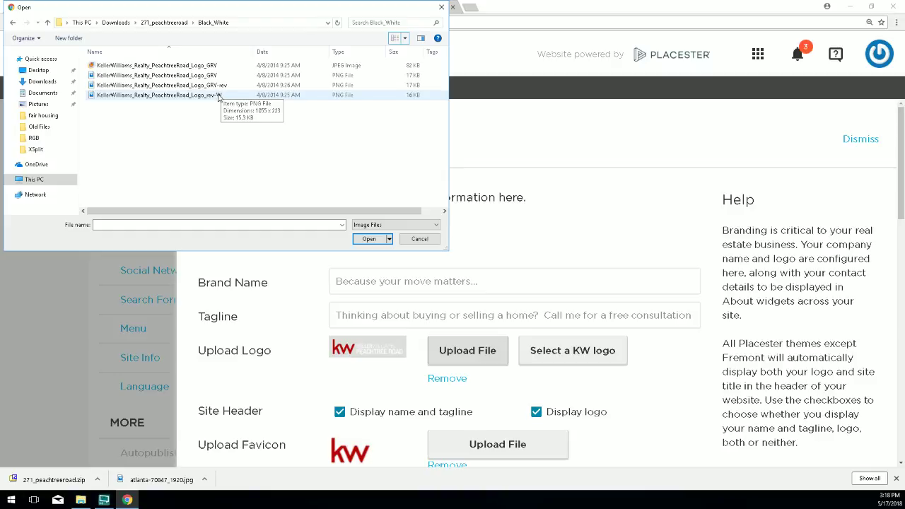
click(190, 97)
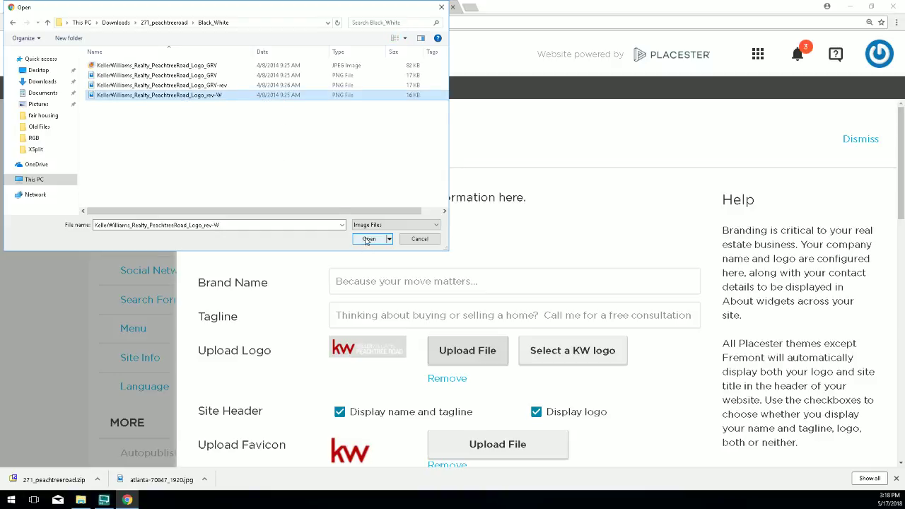
click(368, 239)
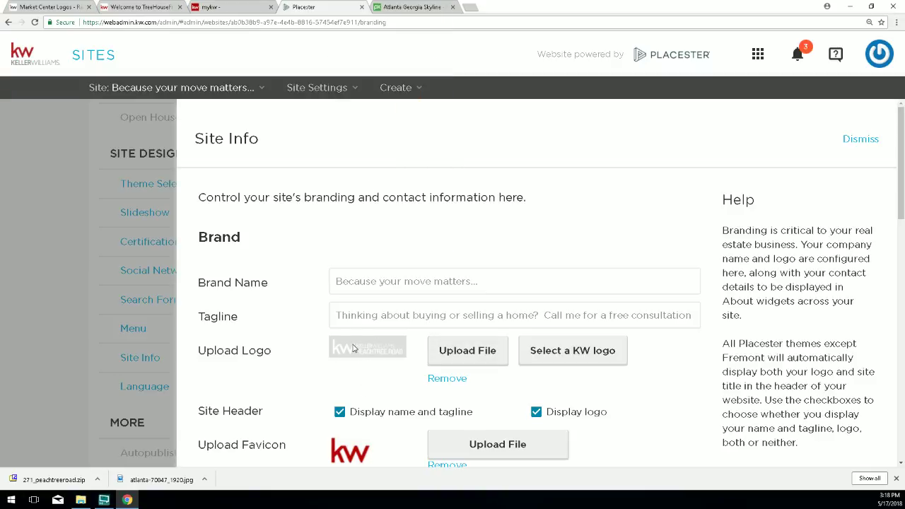
Save the site info and check the white rev-W logo on the live TreeHouseFinder site.
scroll(346, 333, down, 2)
scroll(601, 354, down, 10)
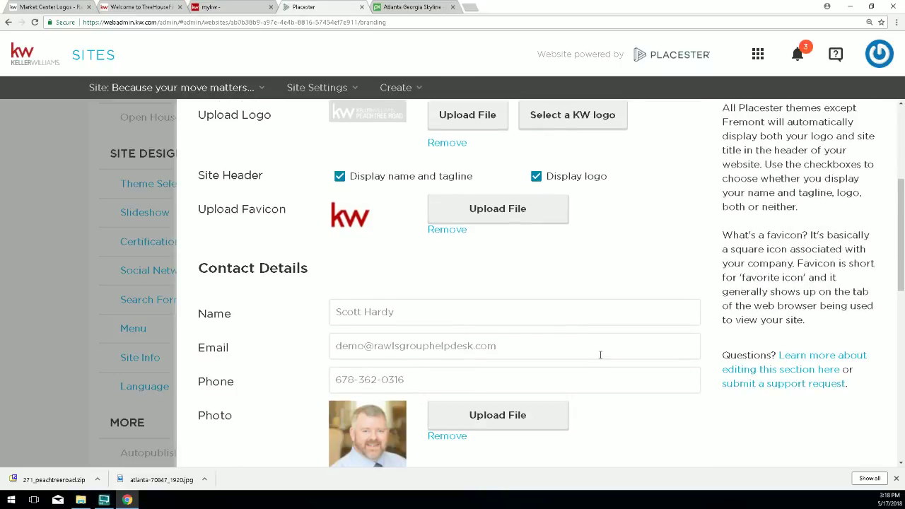
click(675, 431)
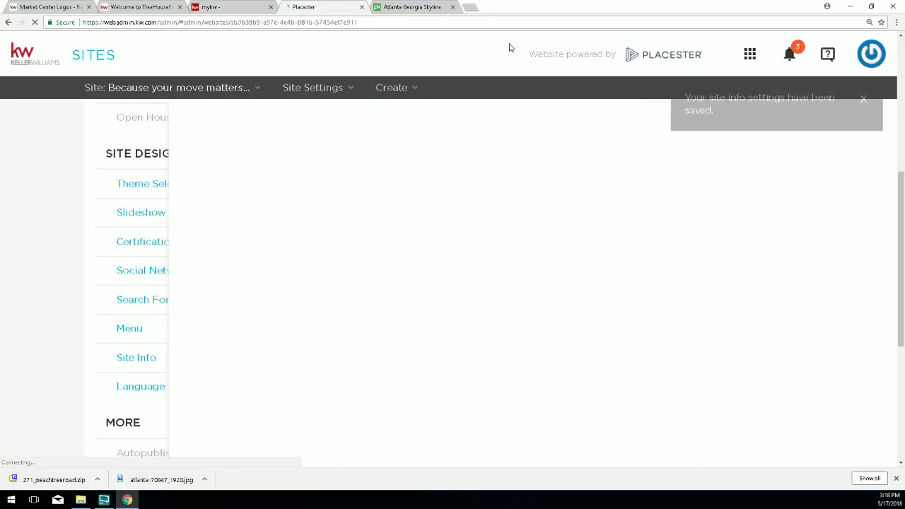
click(109, 8)
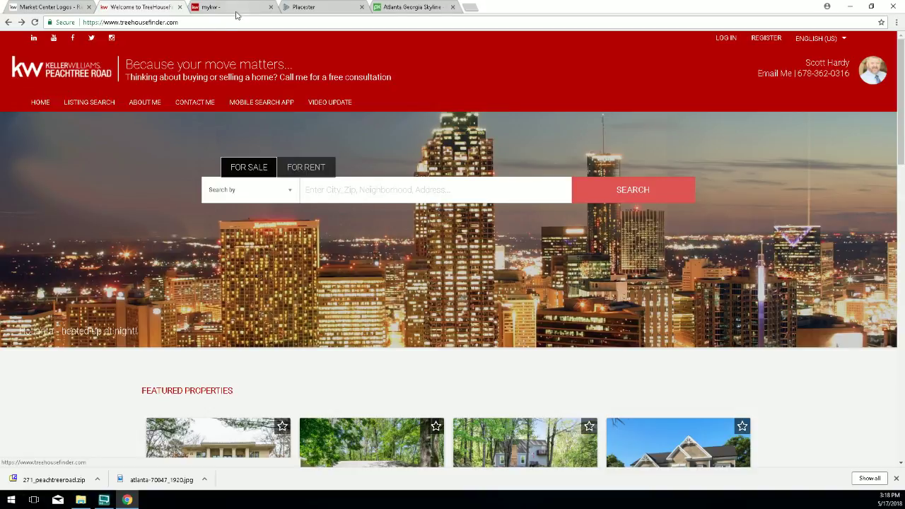
click(34, 8)
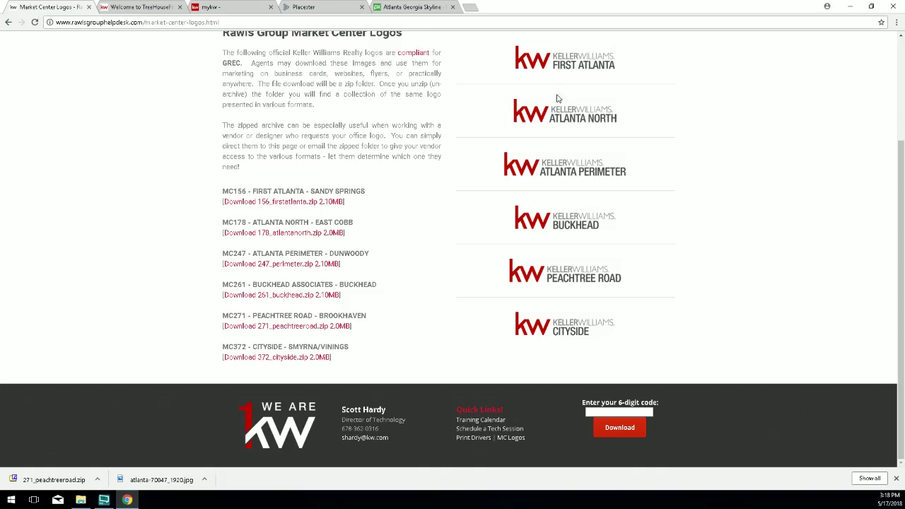
click(319, 8)
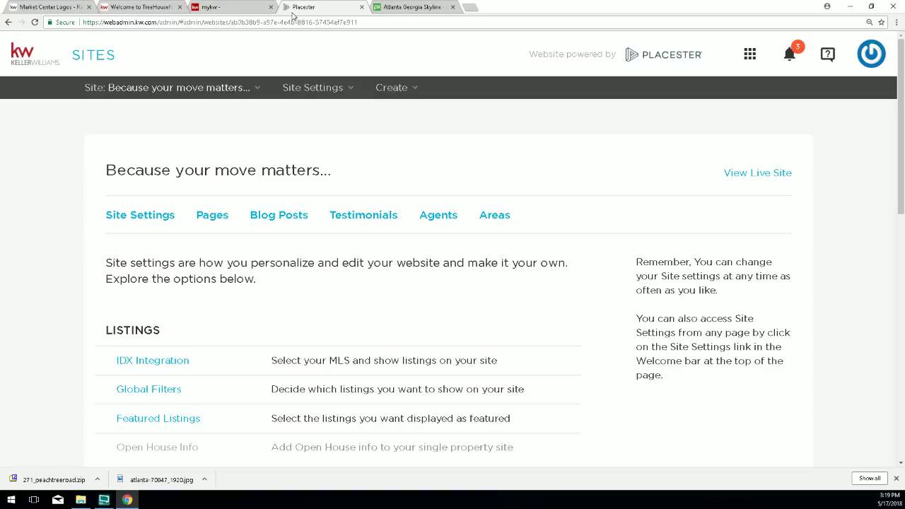
Highlight the 271_peachtreeroad.zip link on Market Center Logos, review the live site, then return to Site Settings.
click(65, 8)
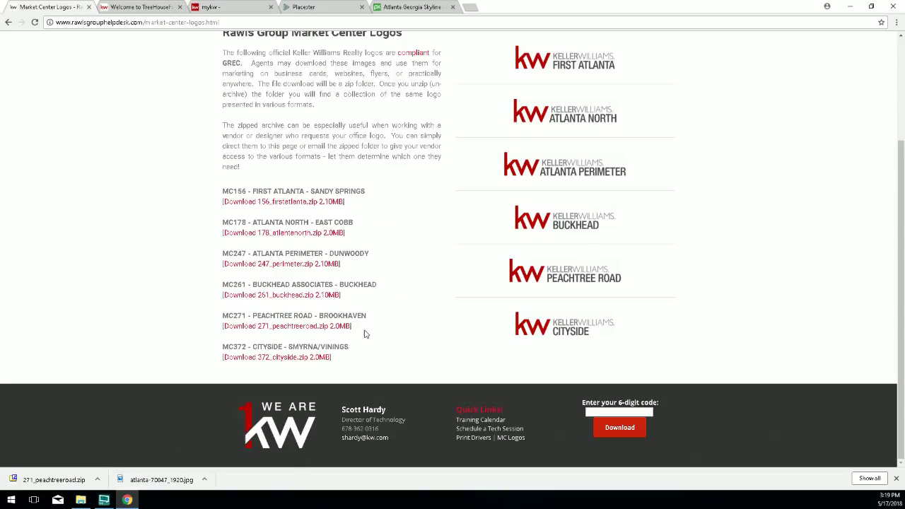
drag(351, 324, 219, 327)
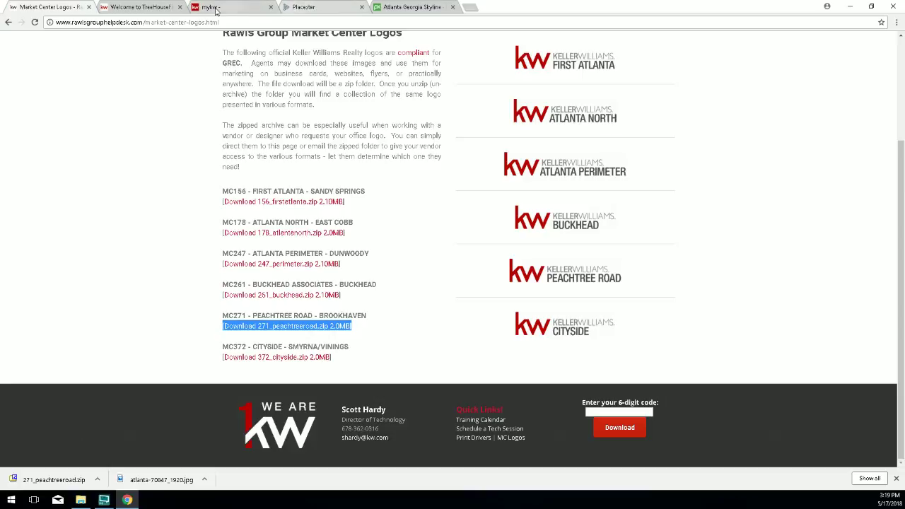
click(155, 10)
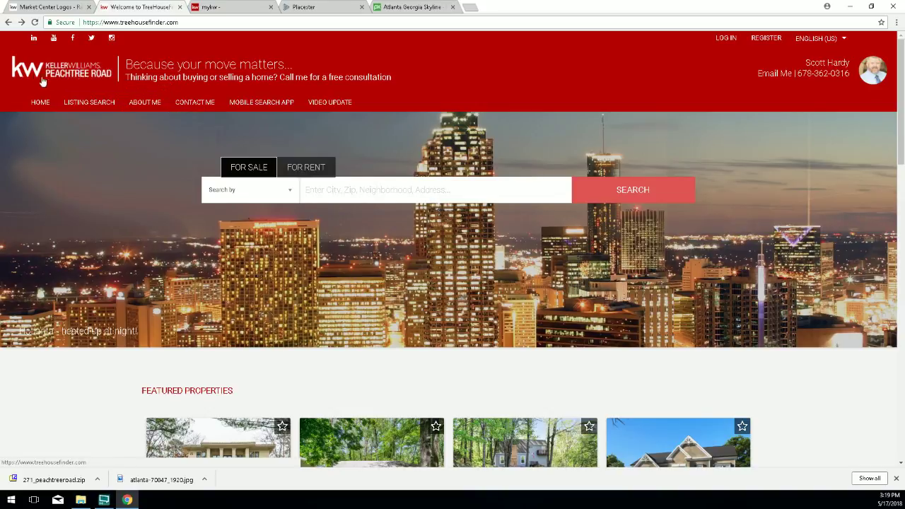
click(308, 8)
scroll(213, 255, down, 5)
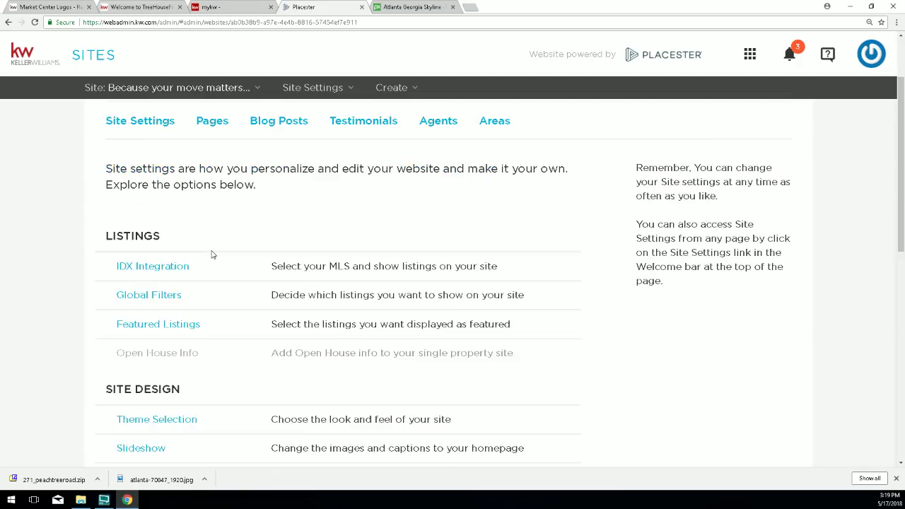
Open Site Info and scroll down to the Contact Details section.
scroll(213, 255, down, 2)
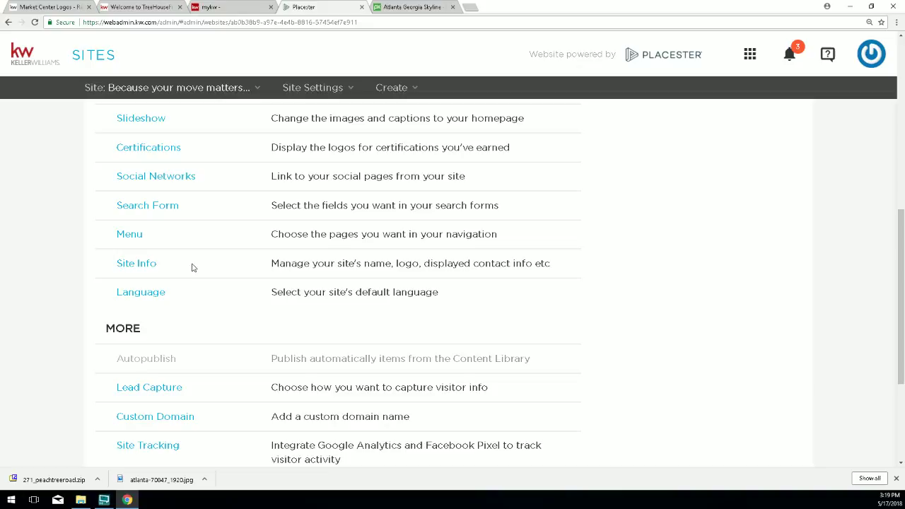
click(145, 263)
scroll(237, 261, down, 3)
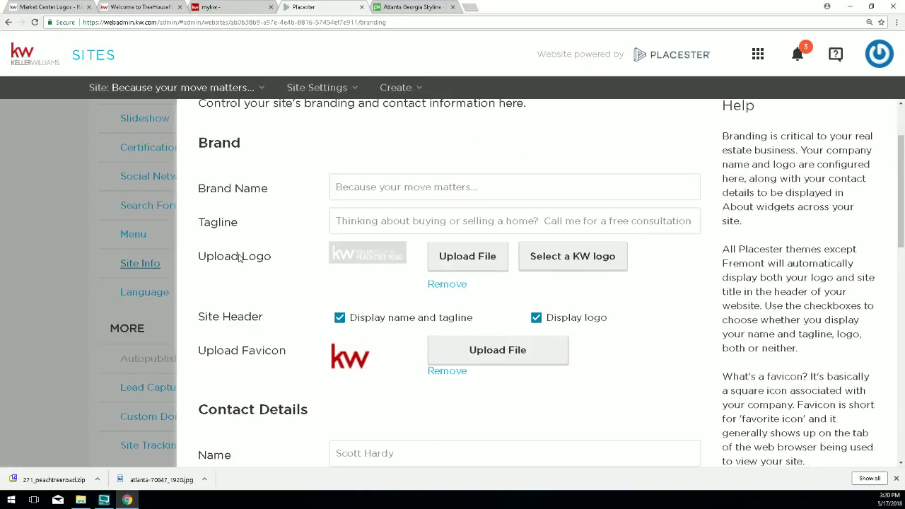
scroll(240, 258, down, 2)
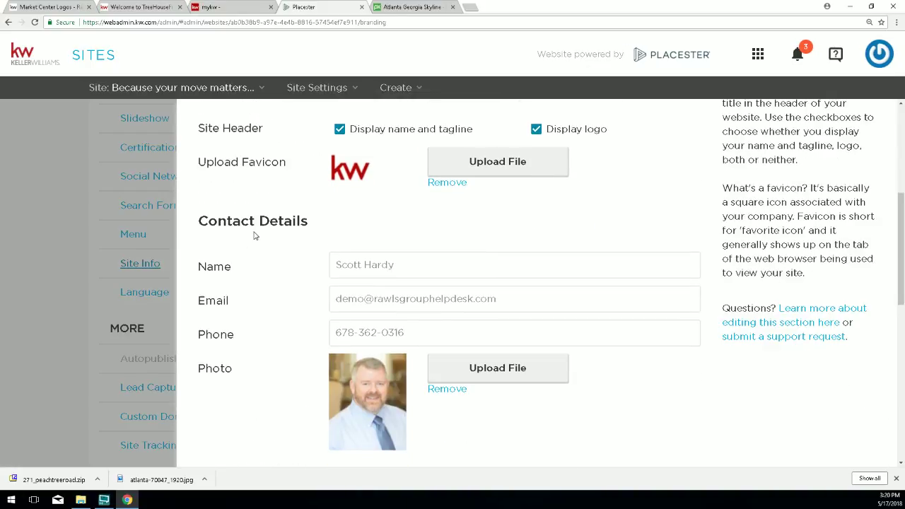
drag(308, 221, 198, 221)
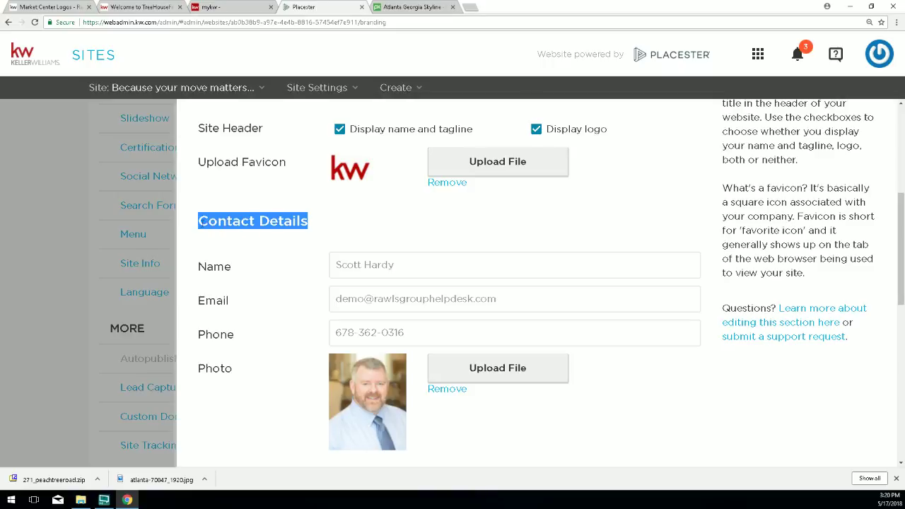
drag(405, 271, 318, 273)
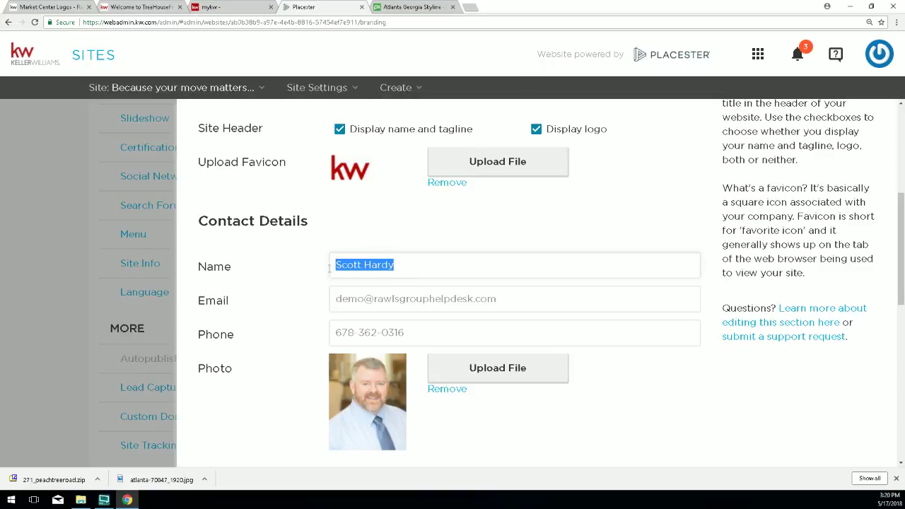
scroll(312, 272, down, 2)
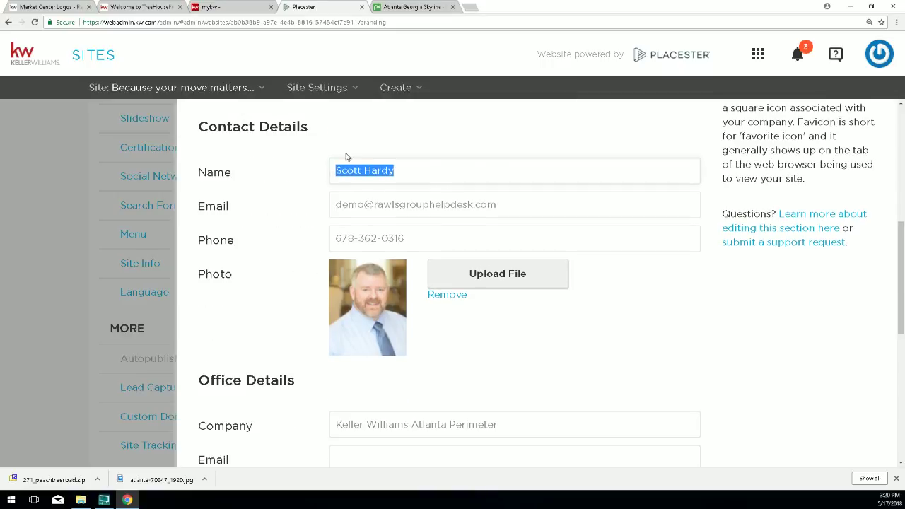
Highlight the Name and Email labels plus the contact email and phone, then scroll through Office Details.
click(200, 172)
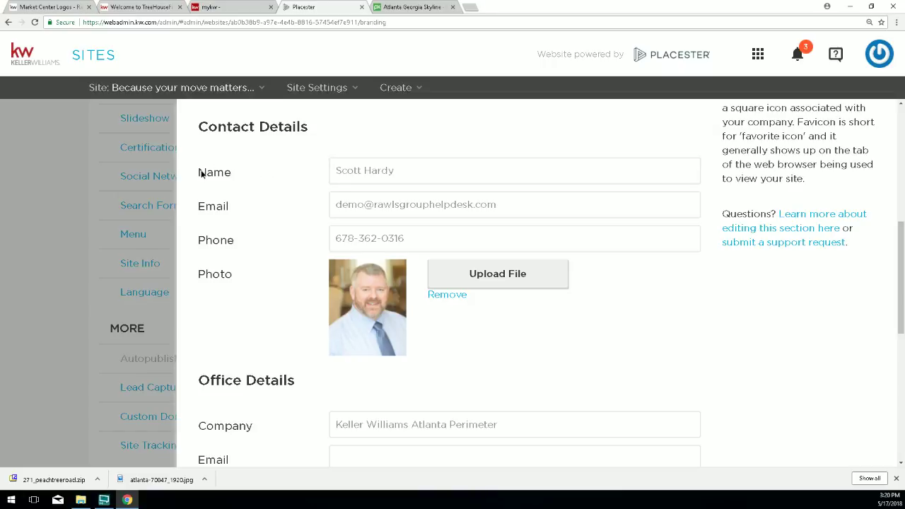
drag(199, 172, 246, 189)
click(200, 206)
drag(200, 206, 229, 216)
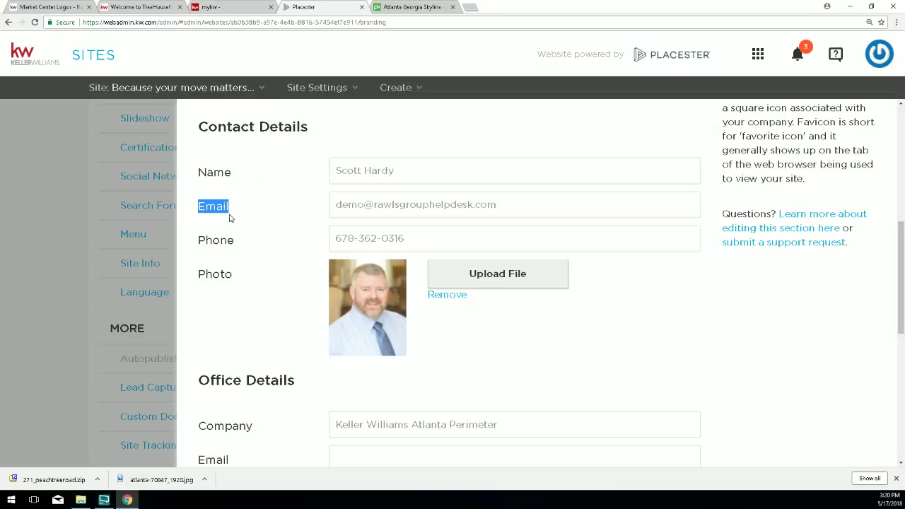
drag(487, 207, 342, 239)
drag(416, 239, 332, 239)
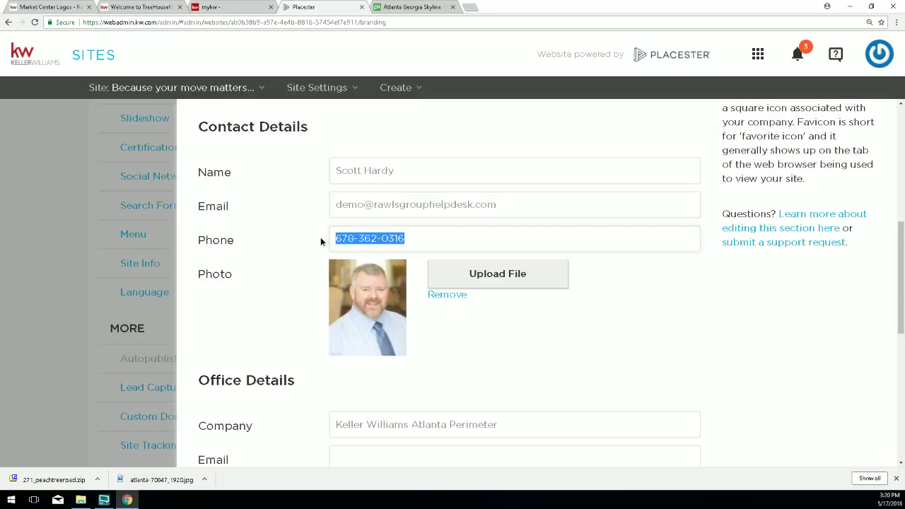
scroll(325, 239, down, 1)
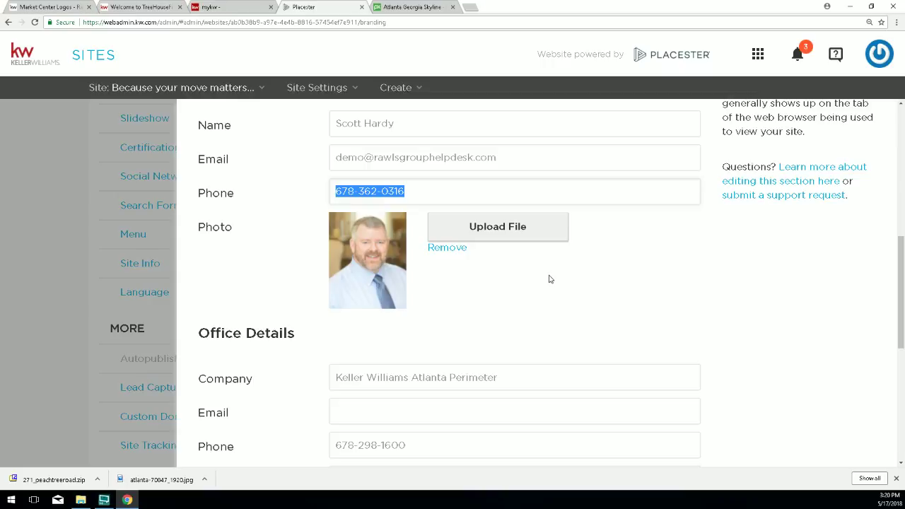
scroll(424, 312, down, 1)
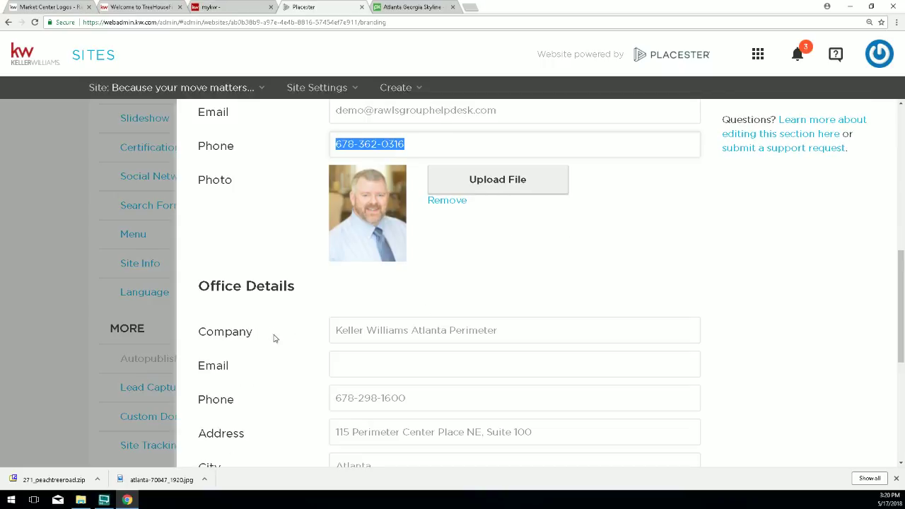
scroll(300, 314, up, 1)
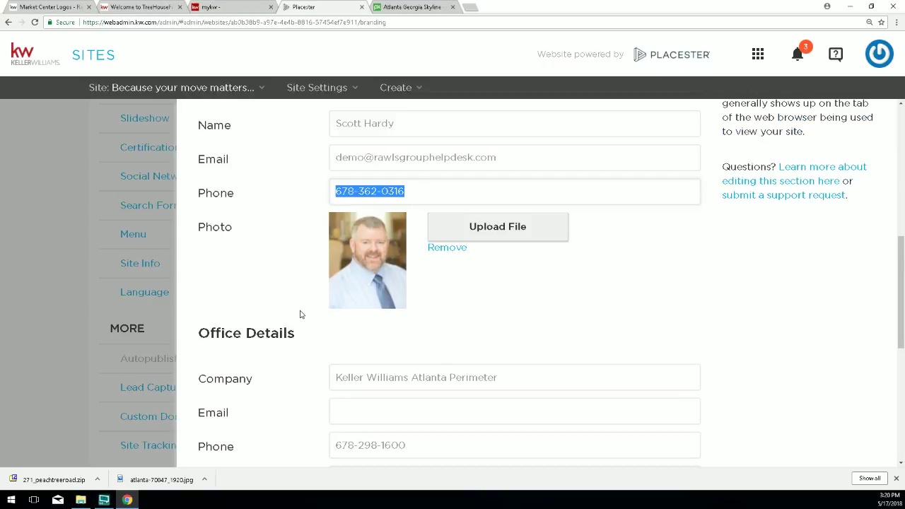
scroll(300, 313, down, 2)
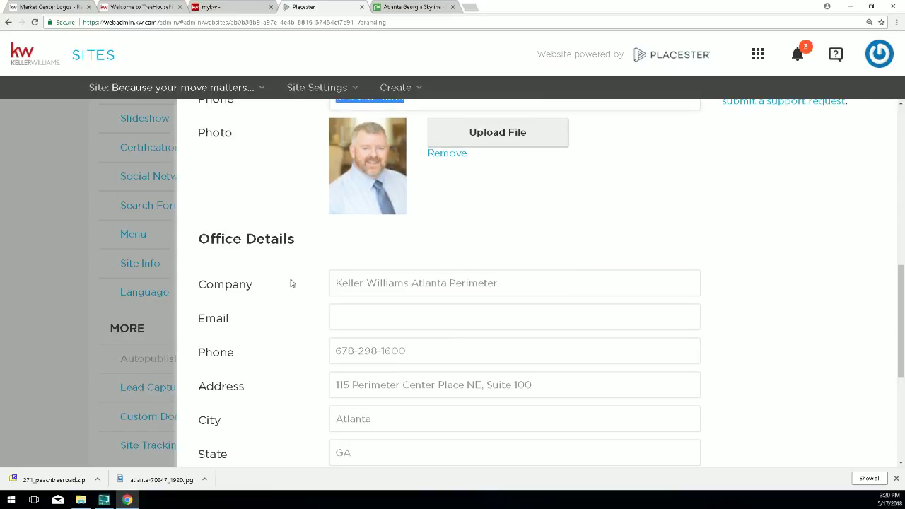
scroll(285, 269, down, 1)
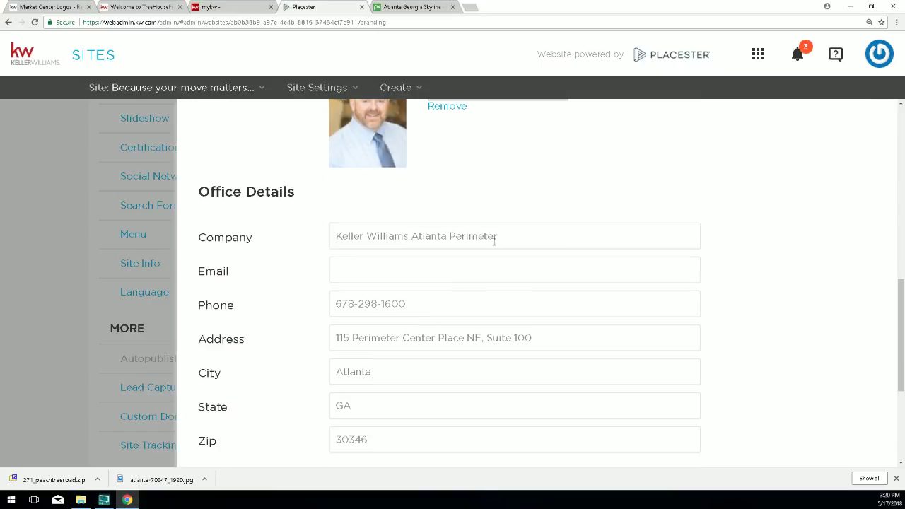
Replace 'Atlanta Perimeter' with 'Peachtree Road' in the office company name.
drag(506, 233, 411, 236)
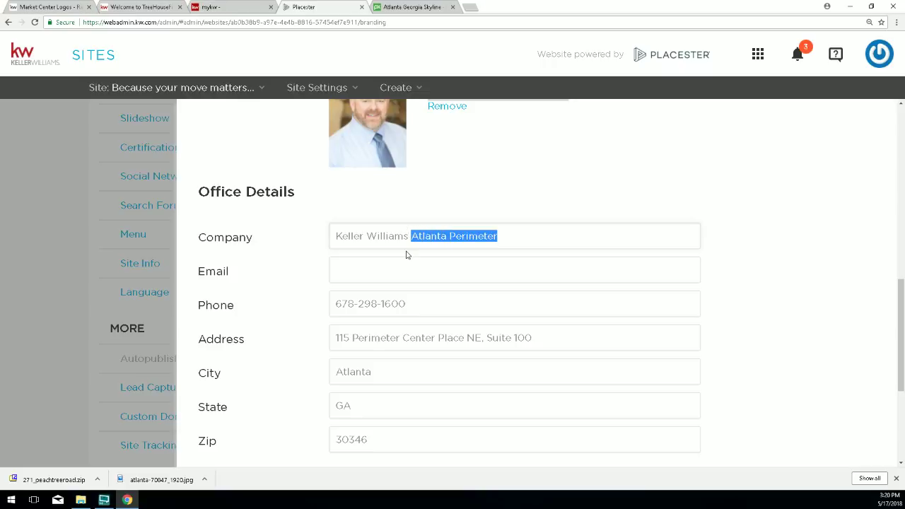
text(Peach)
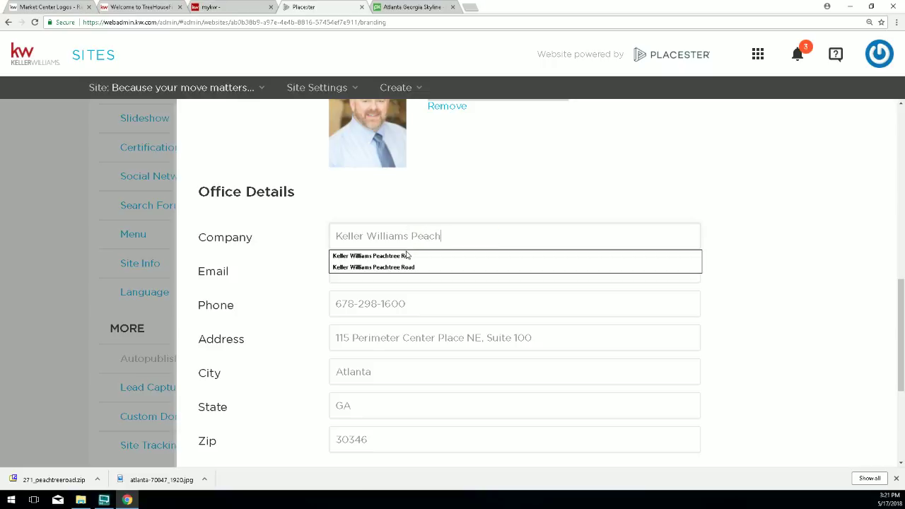
text(tree R)
text(oad)
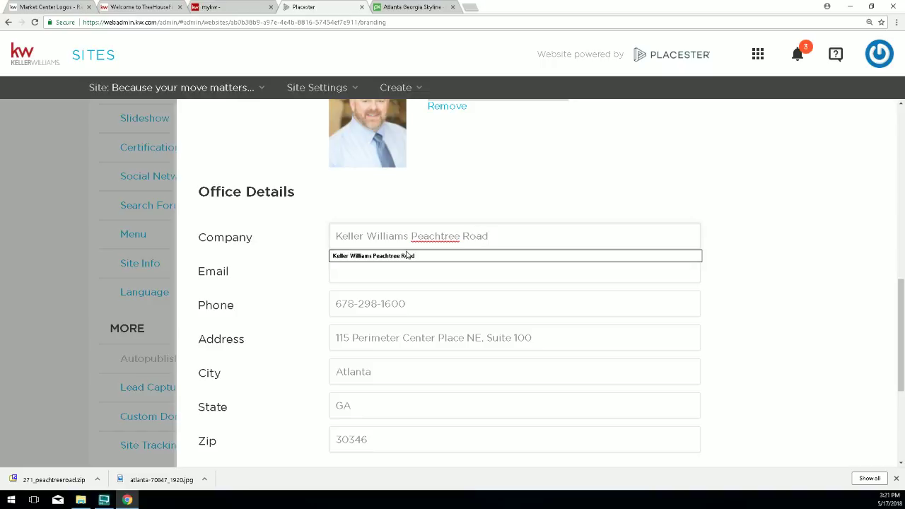
click(336, 298)
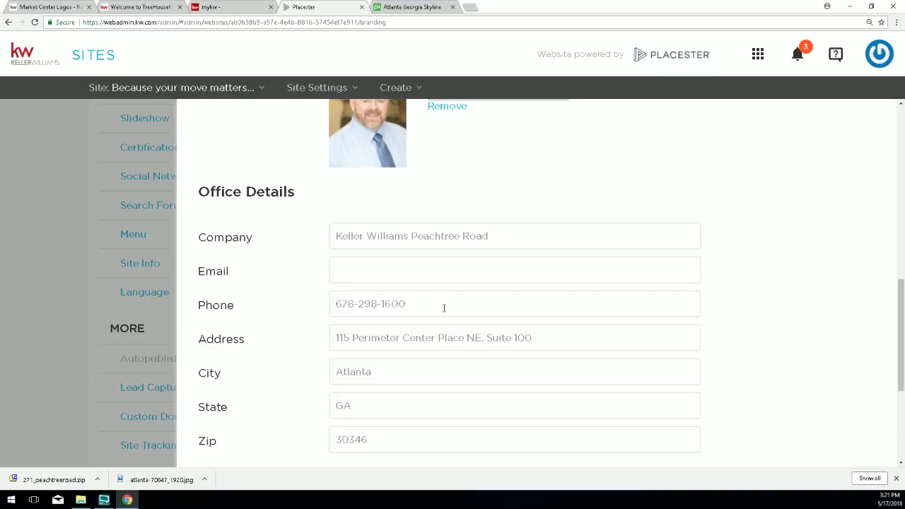
Enter the new office phone number and pick the suggested office street address.
drag(444, 307, 309, 324)
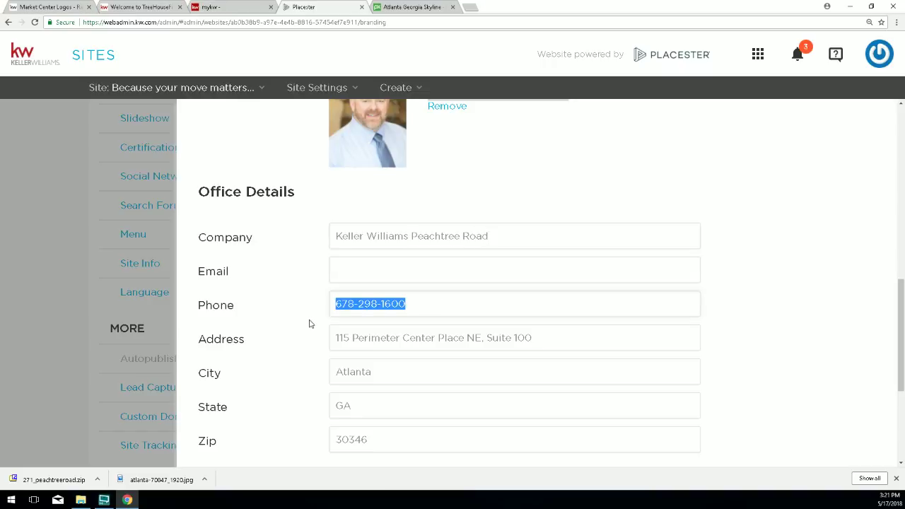
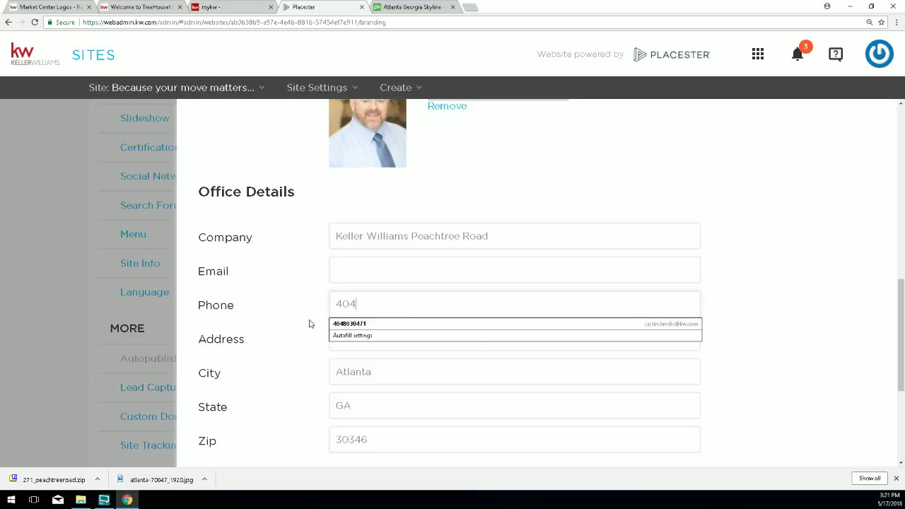
click(342, 324)
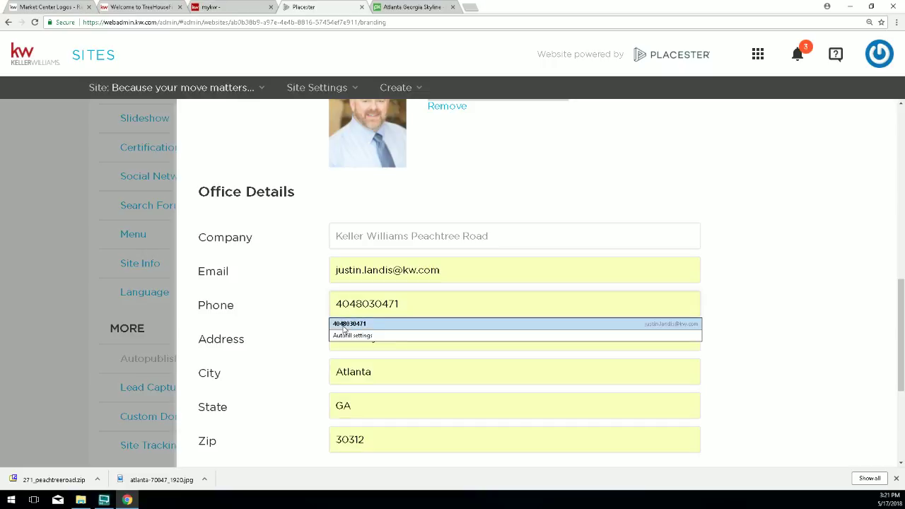
drag(410, 302, 298, 301)
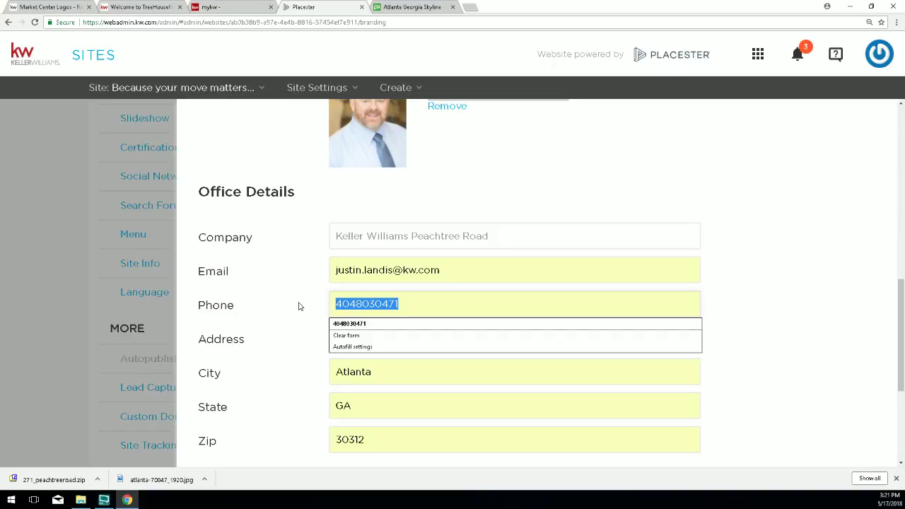
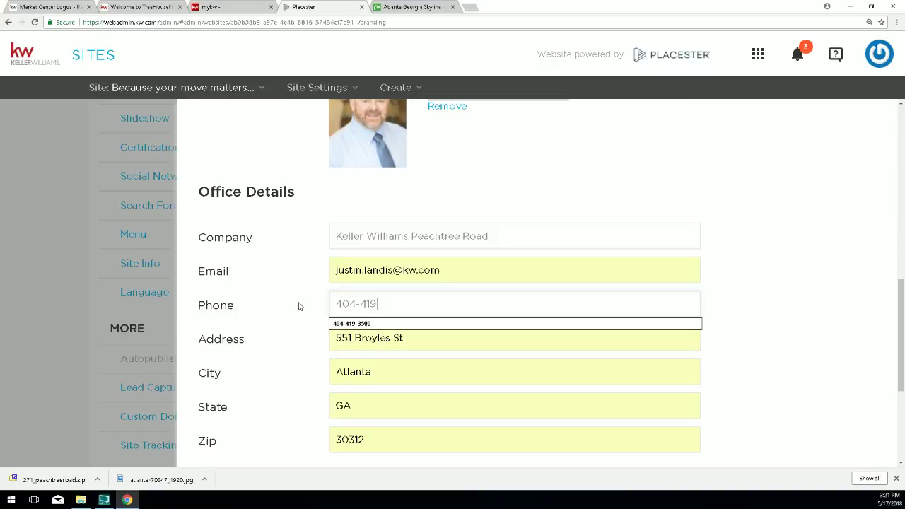
key(Tab)
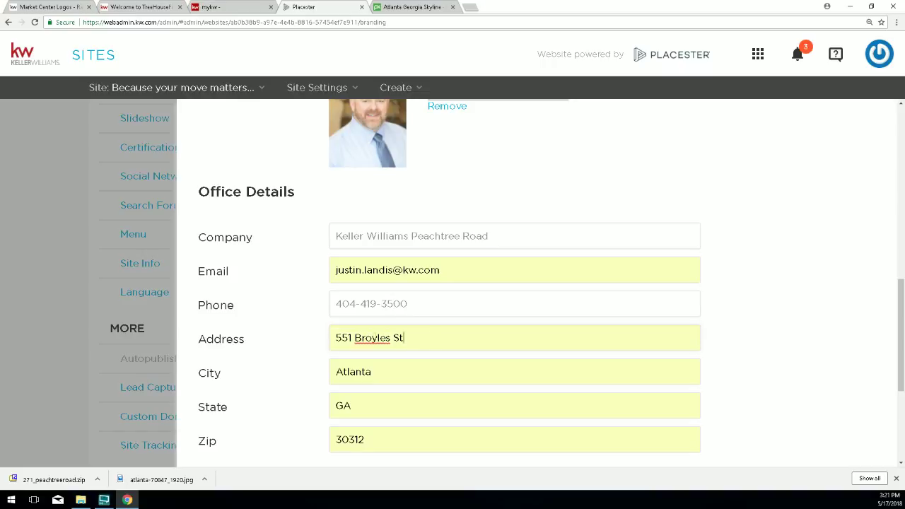
key(BackSpace)
text(8)
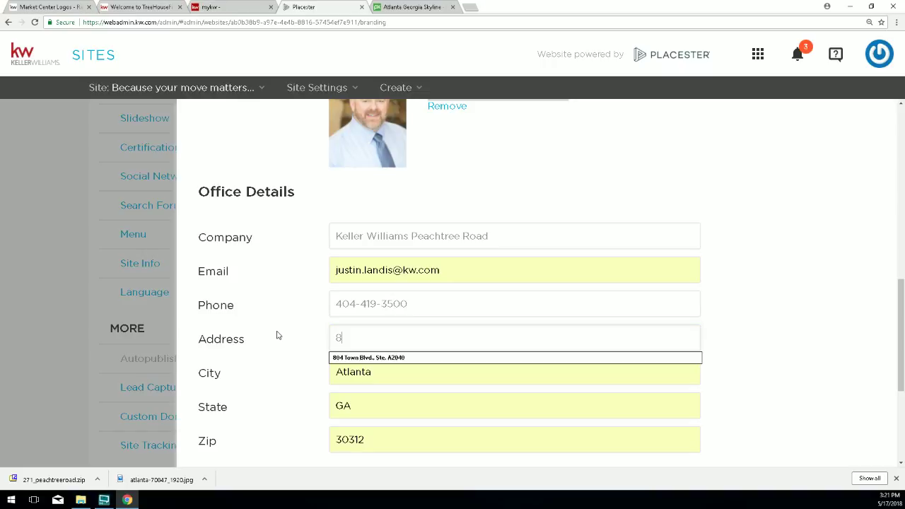
text(04 To)
click(340, 357)
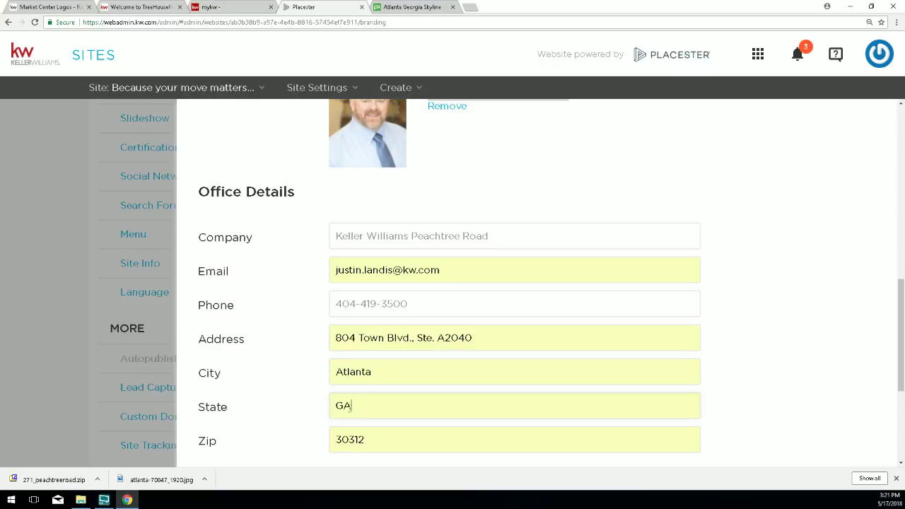
Complete the office zip as 30319 and delete the office email value.
drag(368, 377, 314, 370)
drag(378, 441, 332, 440)
click(375, 441)
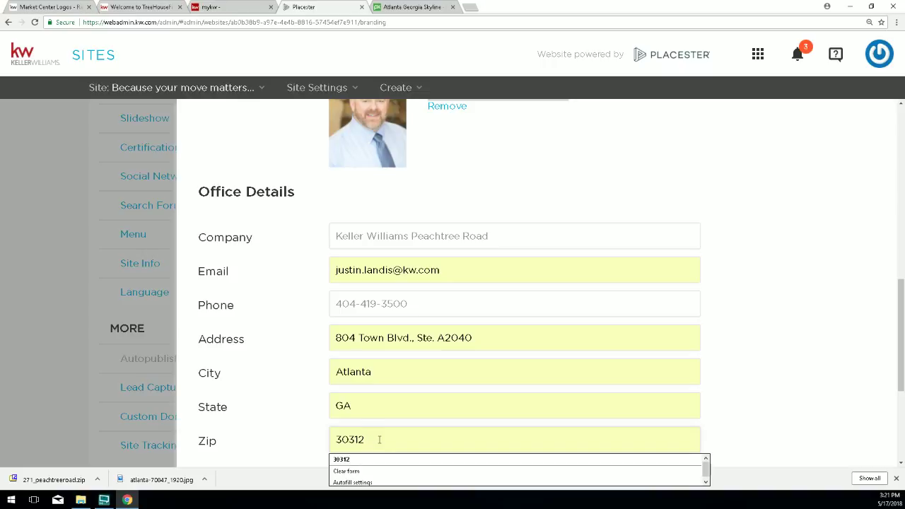
text(9)
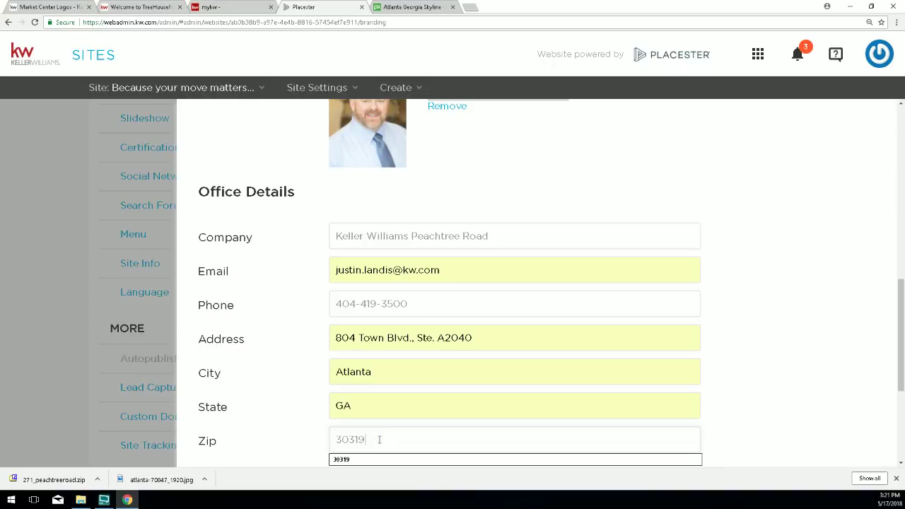
drag(455, 268, 325, 281)
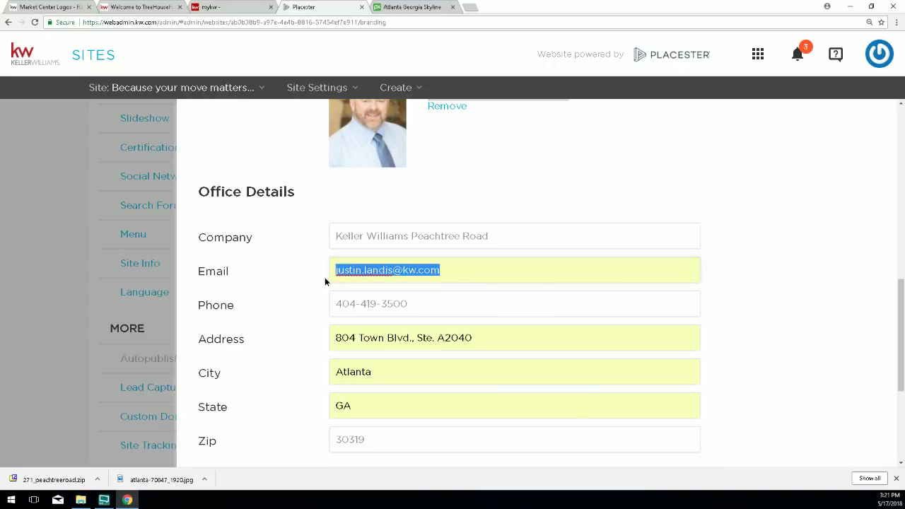
key(BackSpace)
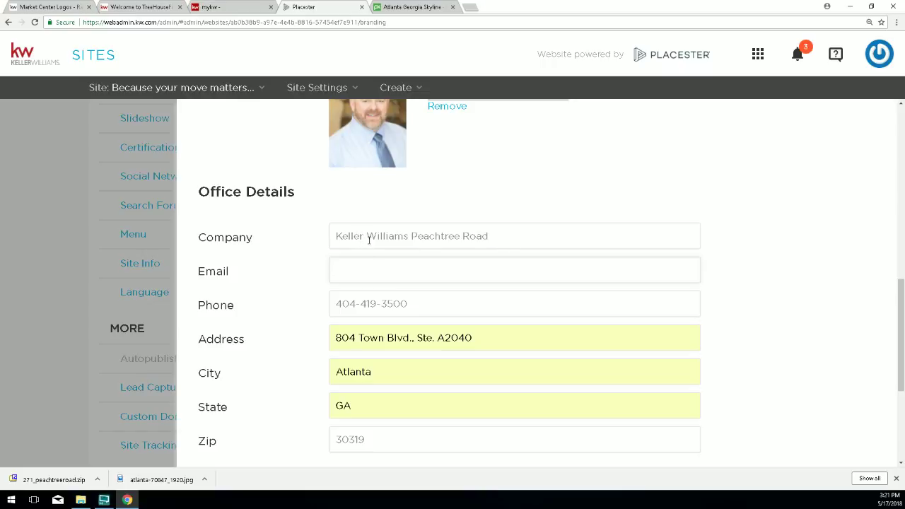
Insert 'Realty' so the company reads Keller Williams Realty Peachtree Road, then review contact fields.
click(414, 236)
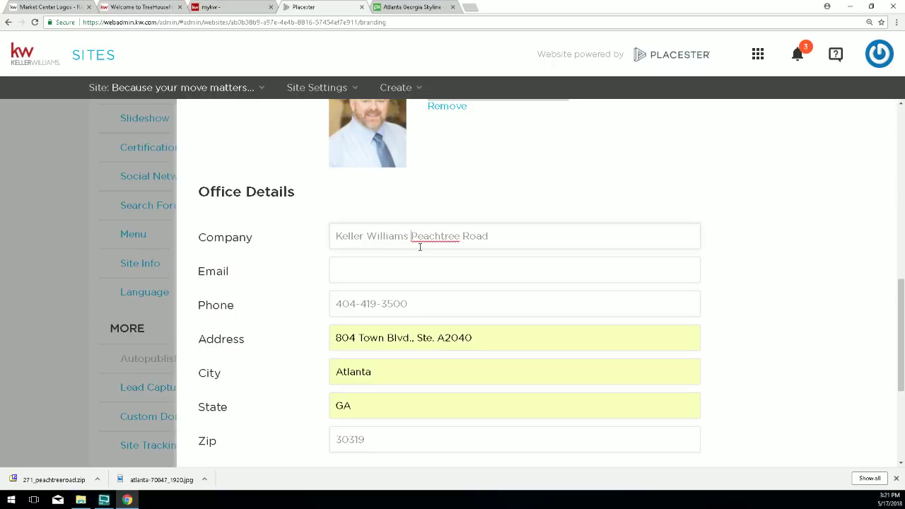
text(Realty)
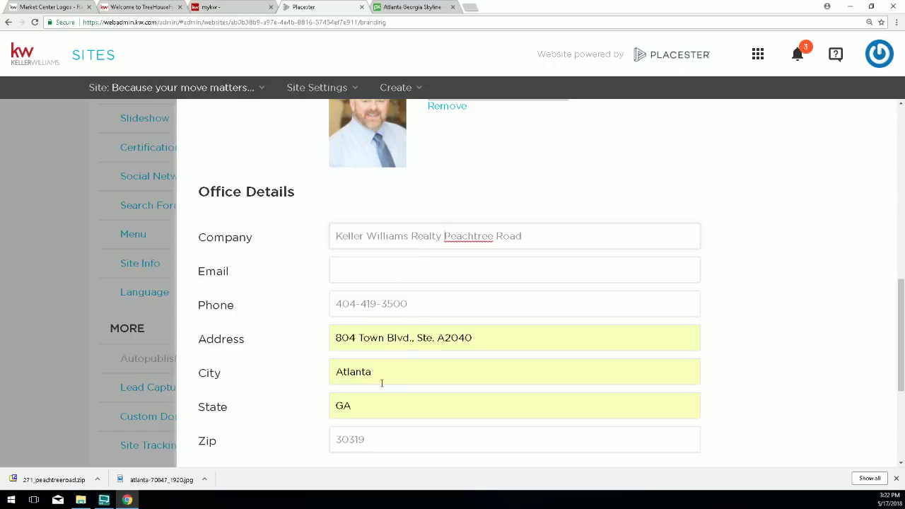
scroll(227, 314, up, 2)
scroll(227, 314, up, 3)
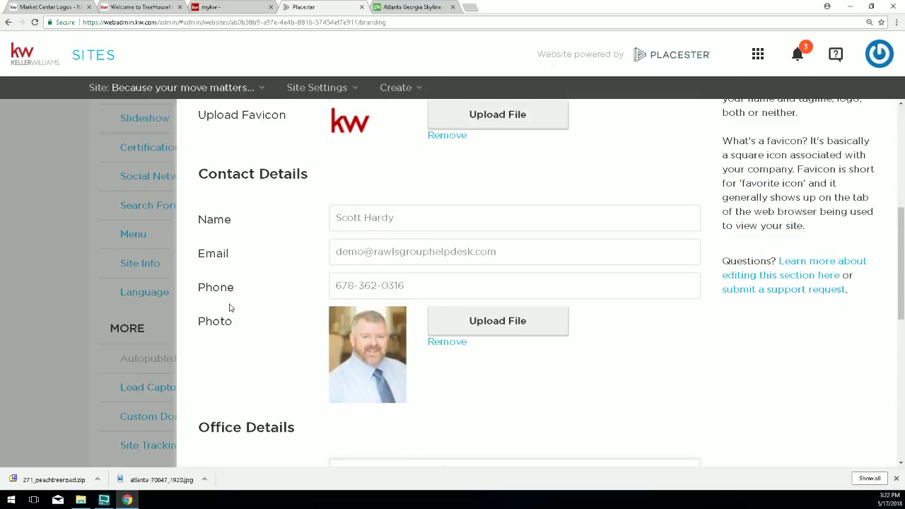
drag(405, 219, 307, 224)
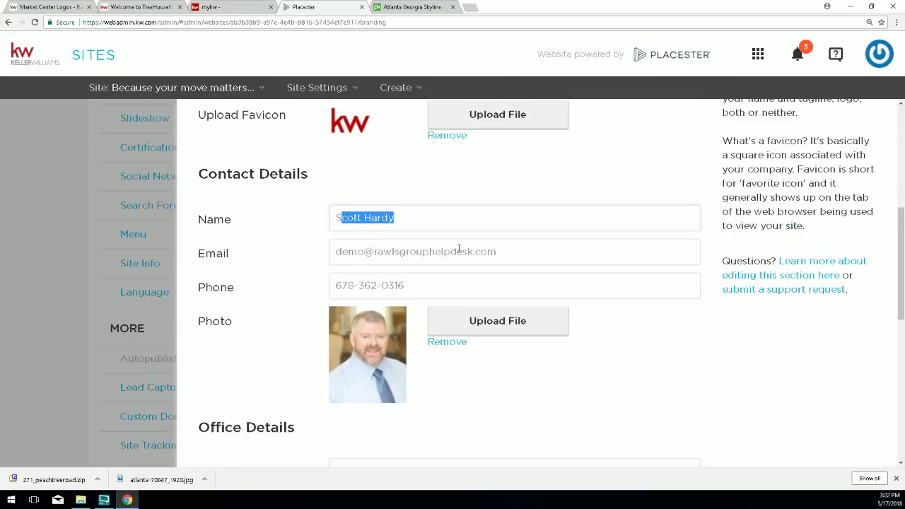
drag(499, 252, 332, 253)
drag(448, 294, 341, 286)
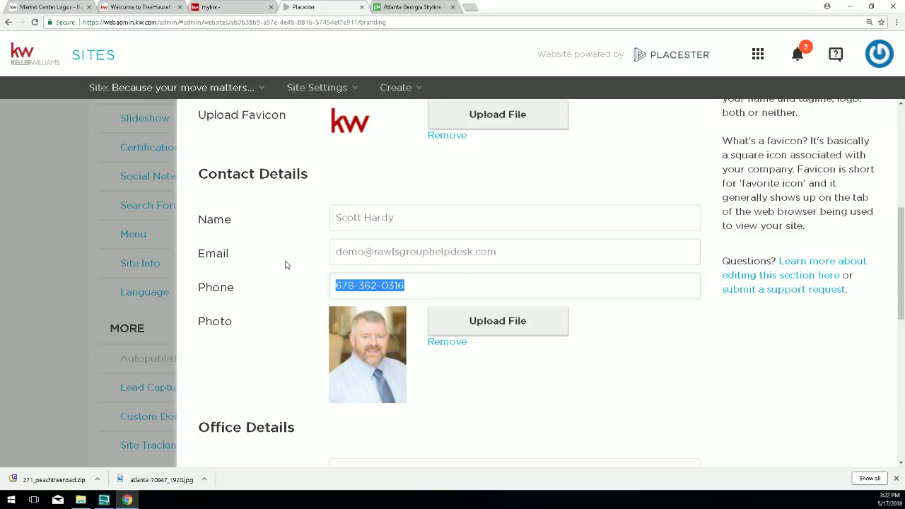
scroll(286, 265, down, 2)
scroll(285, 262, up, 2)
scroll(554, 299, down, 6)
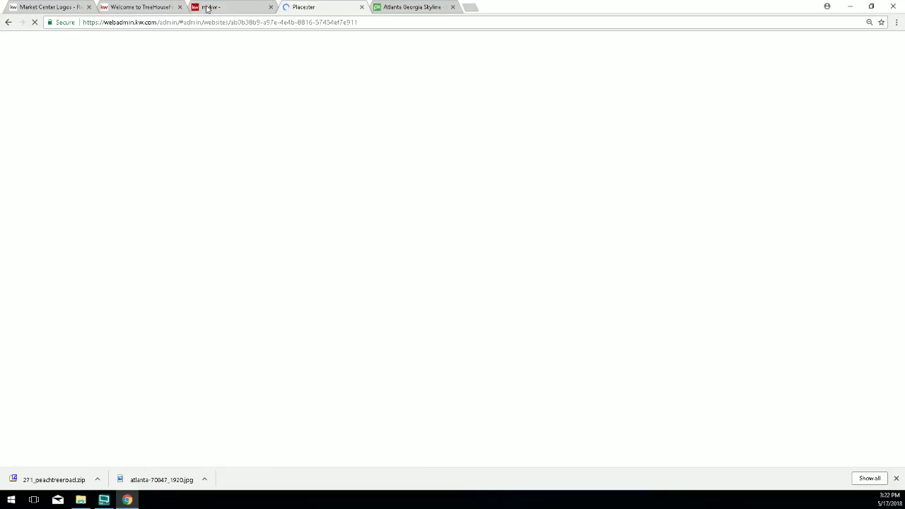
Reload the live TreeHouseFinder site and select the footer company line to verify it.
click(136, 12)
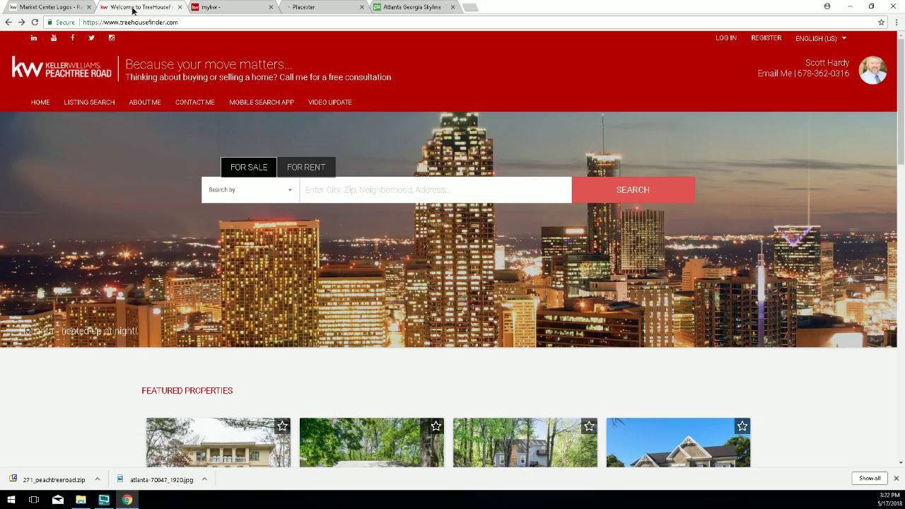
click(34, 22)
scroll(247, 162, down, 3)
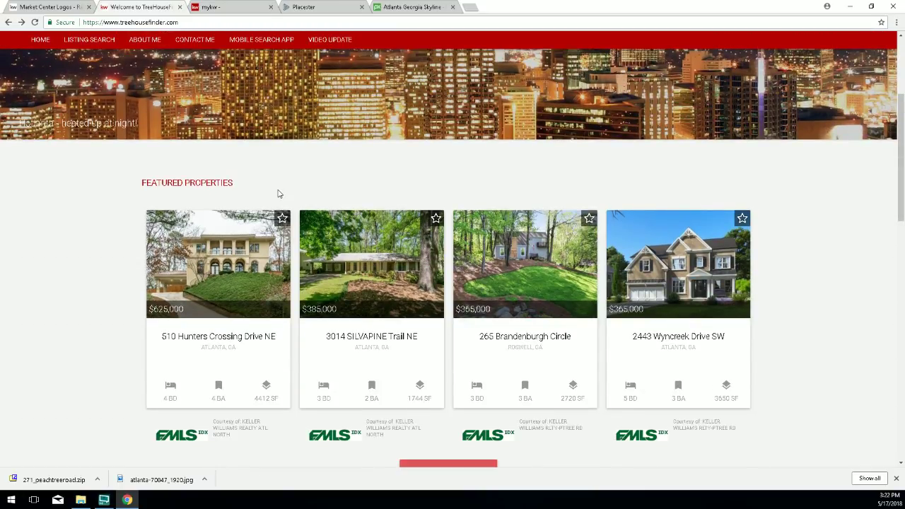
scroll(279, 193, up, 3)
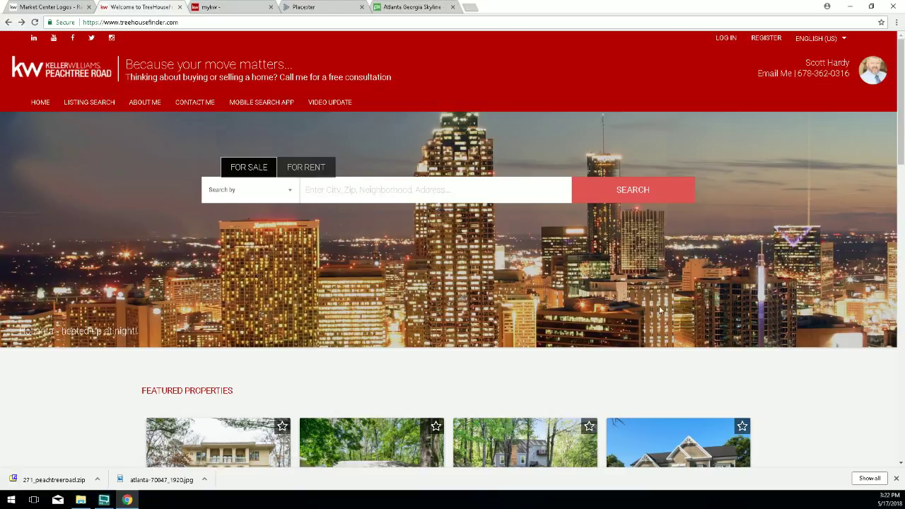
scroll(625, 297, down, 1)
scroll(625, 297, down, 5)
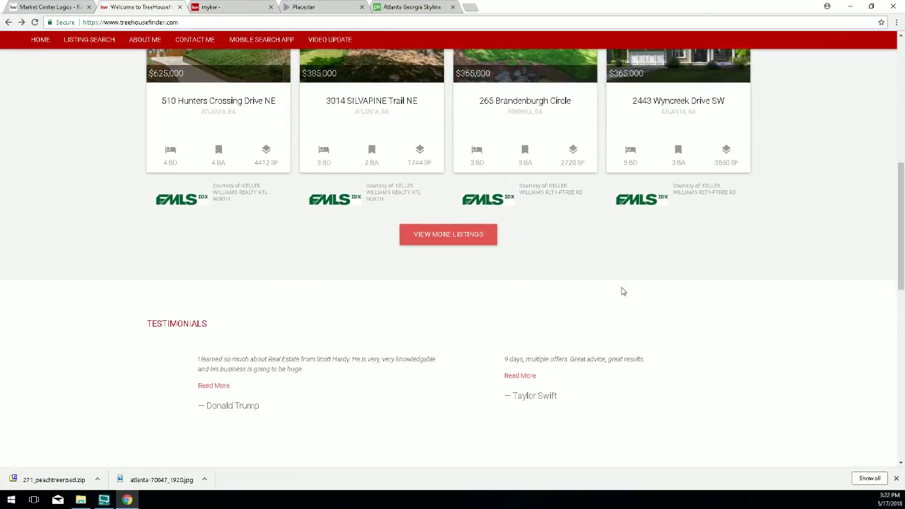
scroll(622, 291, down, 7)
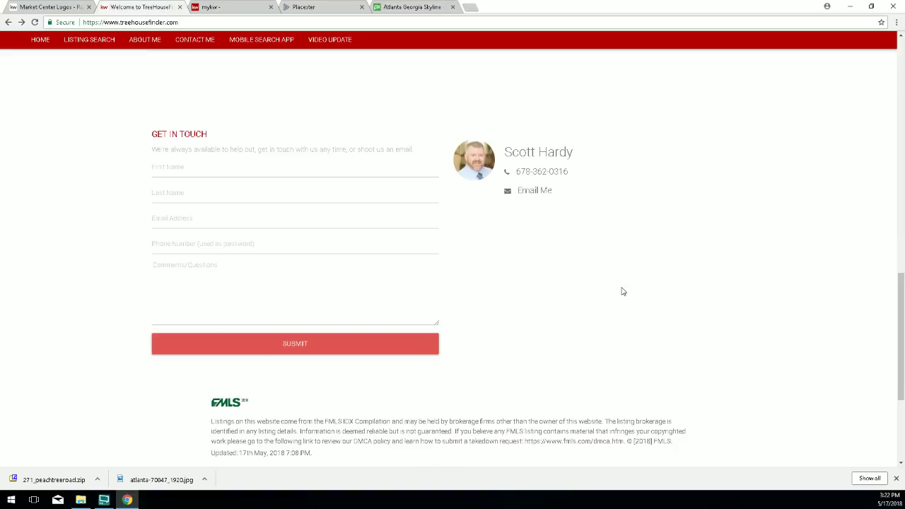
scroll(622, 291, down, 1)
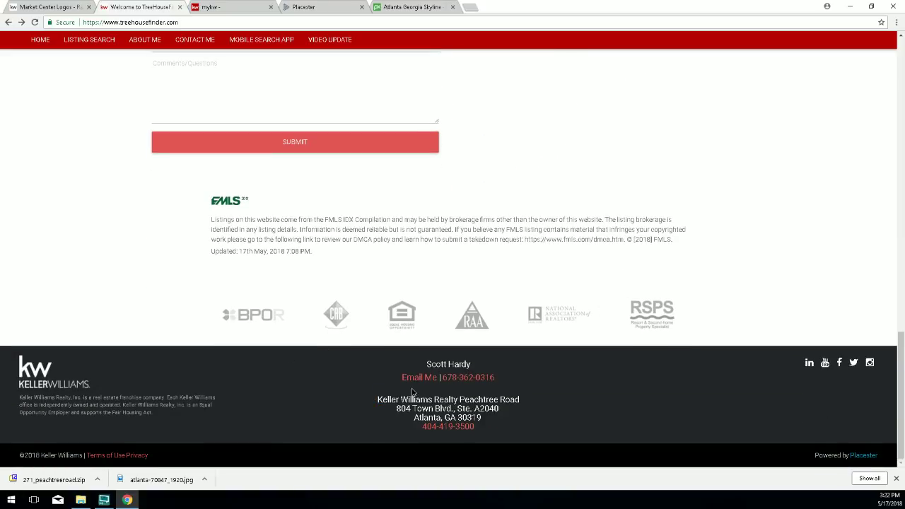
triple_click(456, 399)
click(531, 396)
triple_click(527, 398)
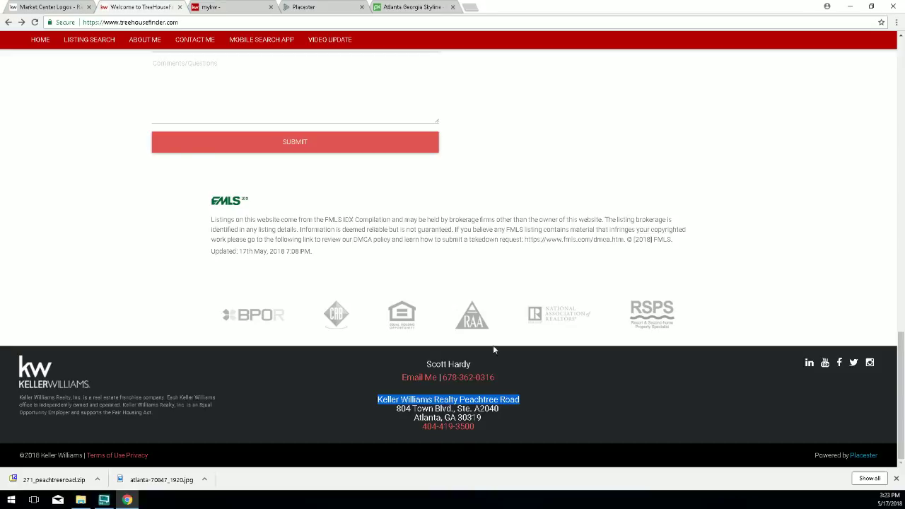
Check the agent name shown in the header, contact card and footer.
scroll(493, 345, up, 20)
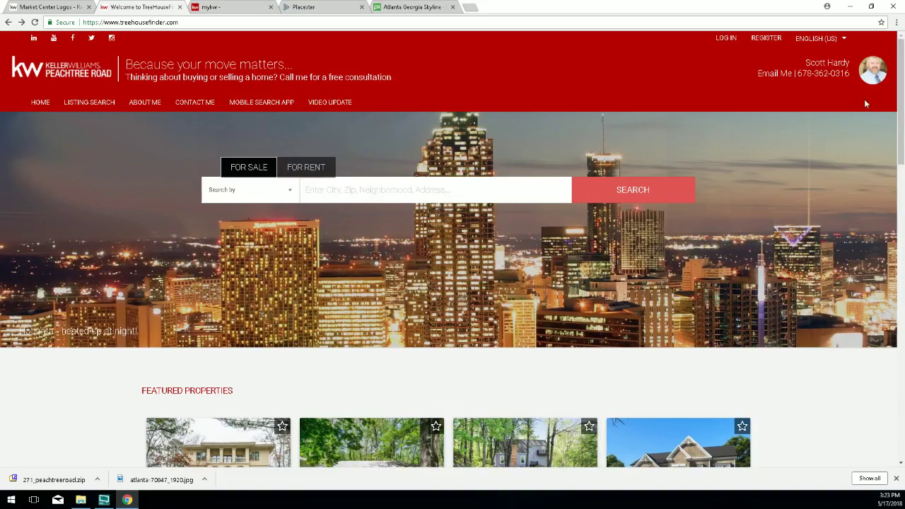
drag(805, 65, 854, 62)
scroll(852, 195, down, 10)
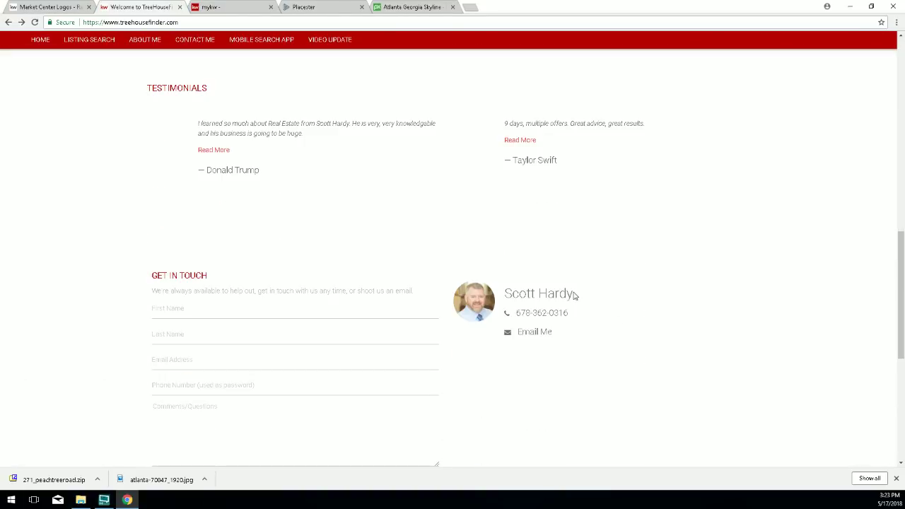
drag(576, 297, 500, 301)
scroll(507, 322, down, 5)
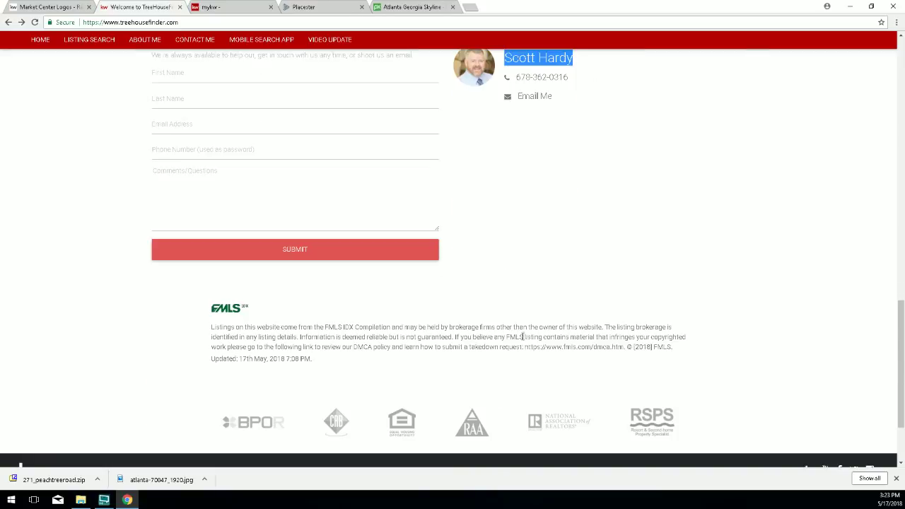
drag(472, 364, 425, 359)
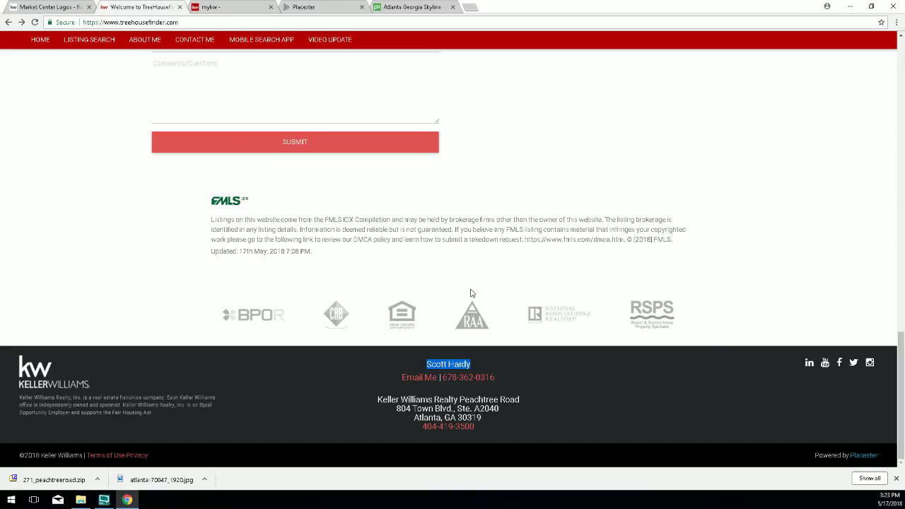
scroll(515, 157, up, 5)
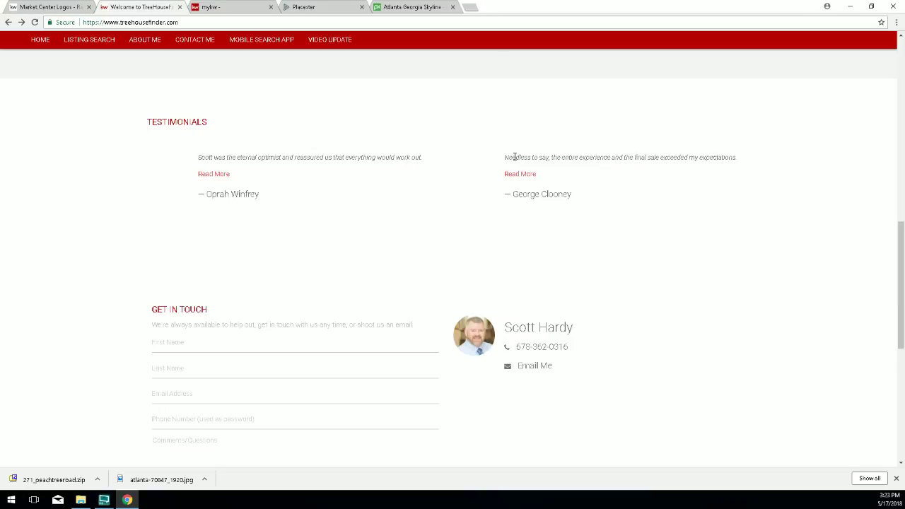
scroll(523, 340, up, 5)
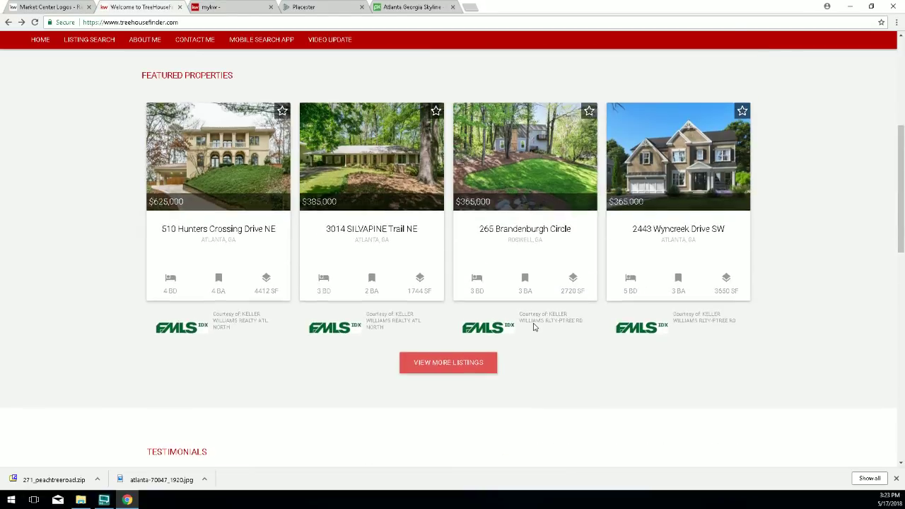
scroll(534, 326, up, 5)
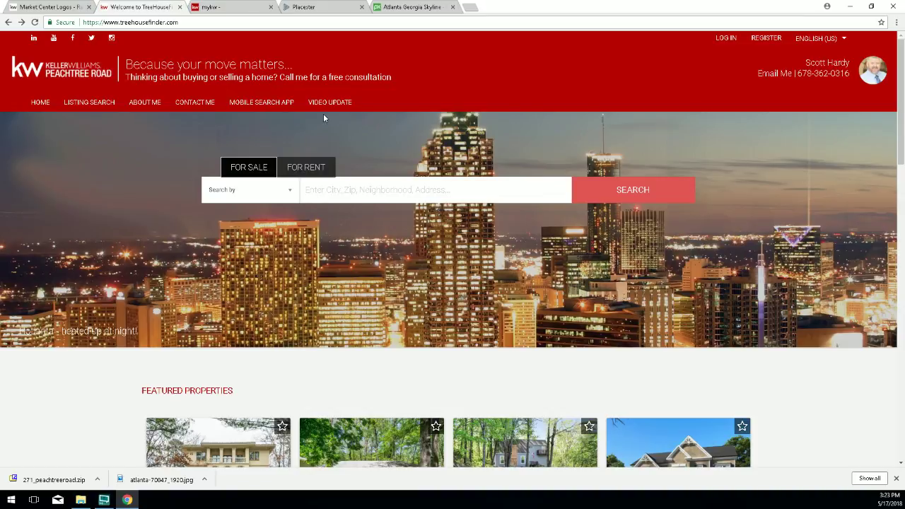
Append 'with Keller Williams Realty Peachtree Road' to the Site Info contact name and save.
click(313, 7)
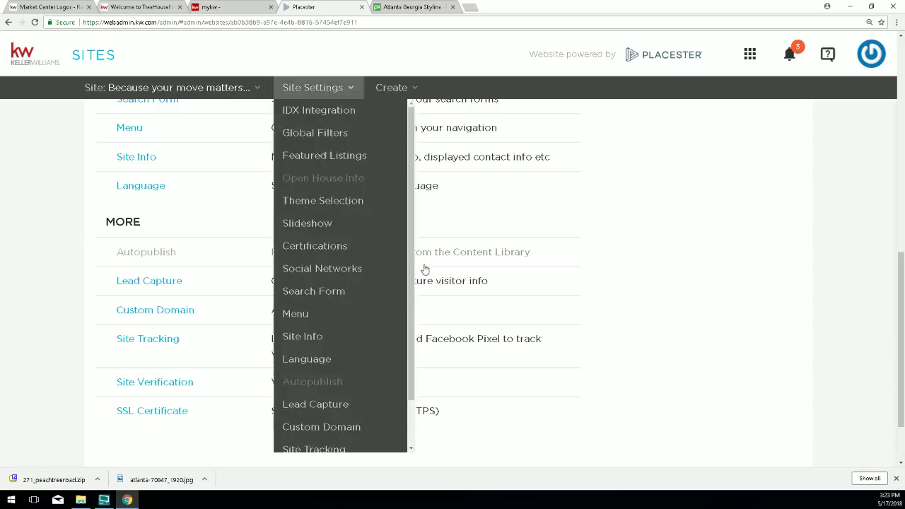
scroll(155, 391, down, 1)
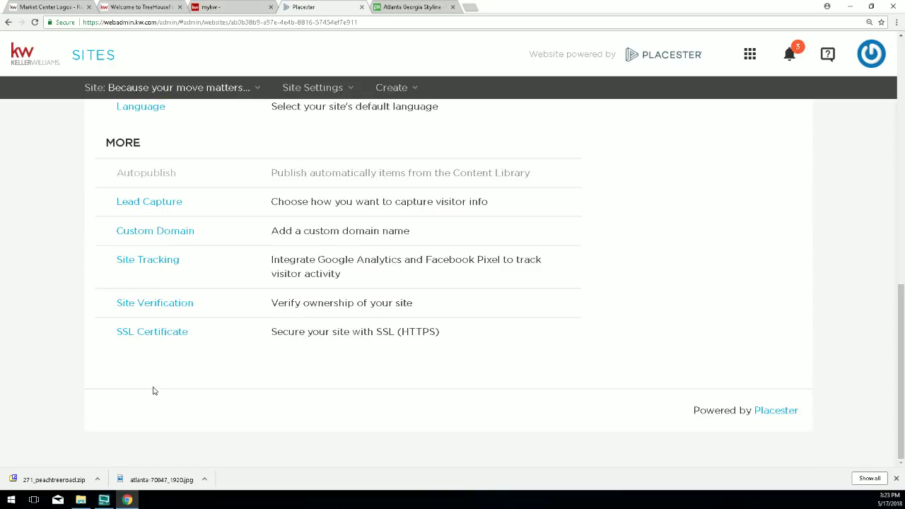
scroll(143, 205, up, 3)
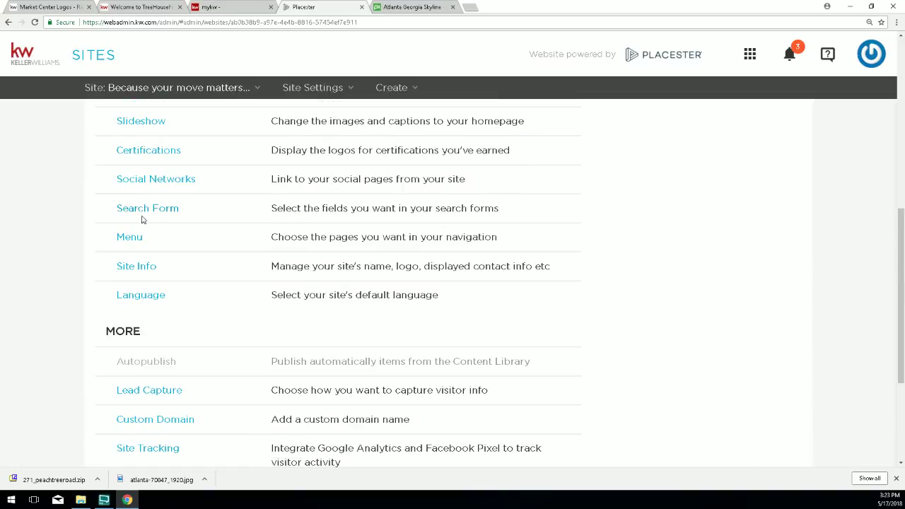
click(136, 272)
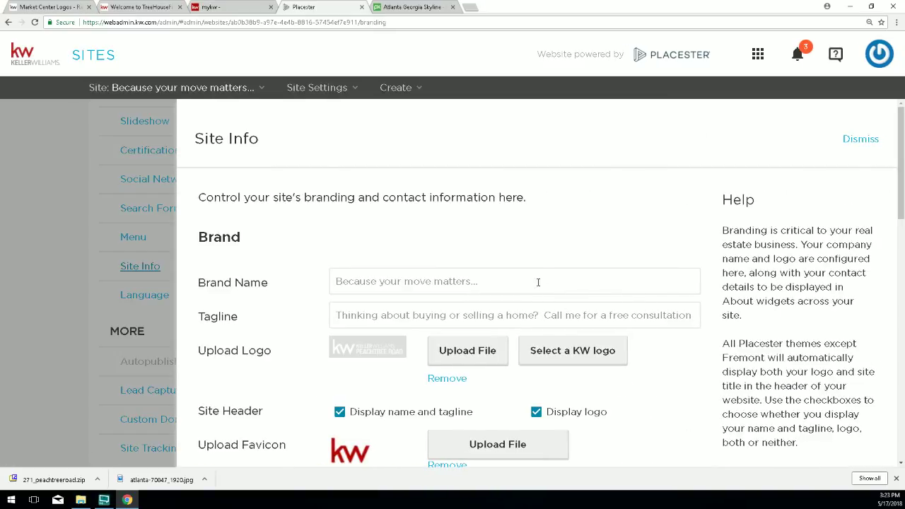
scroll(471, 273, down, 3)
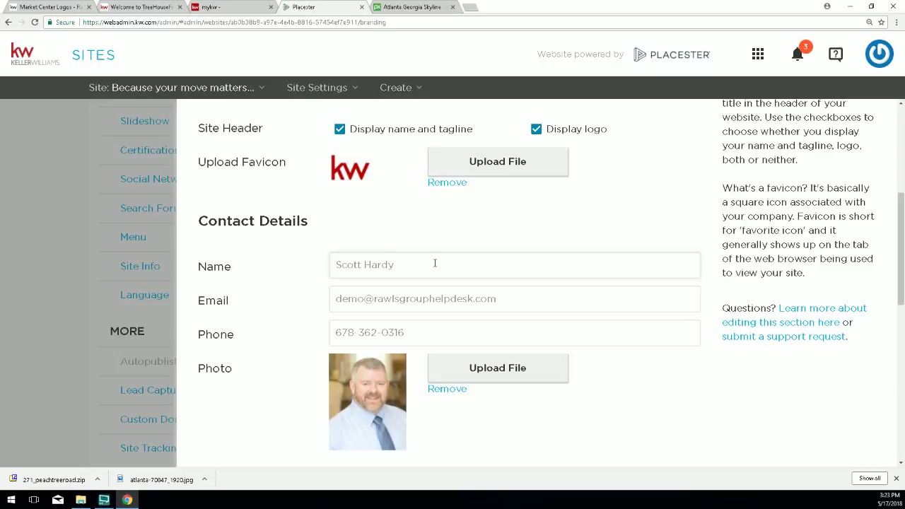
click(435, 264)
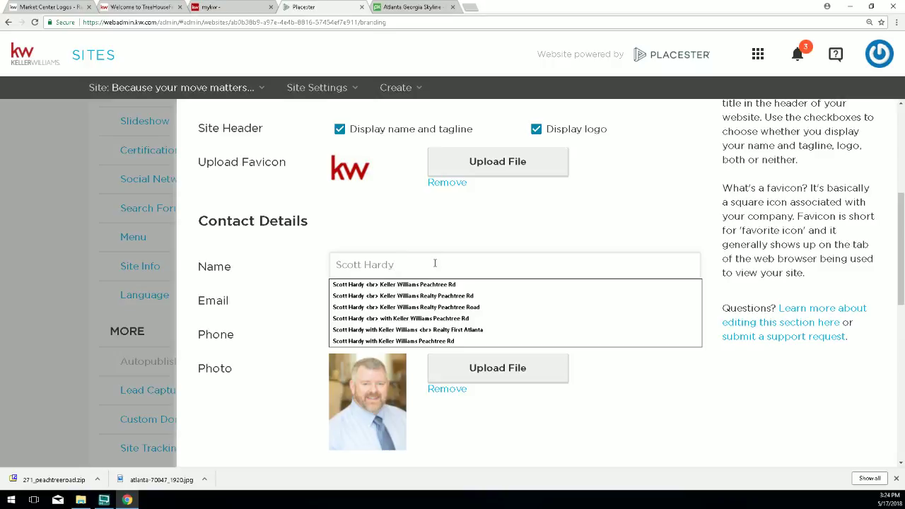
text(wih)
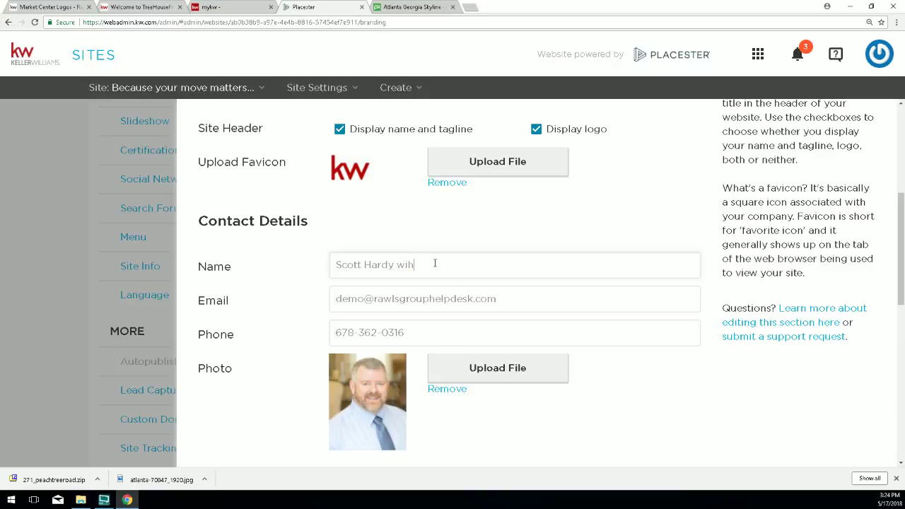
key(BackSpace)
text(th Keller )
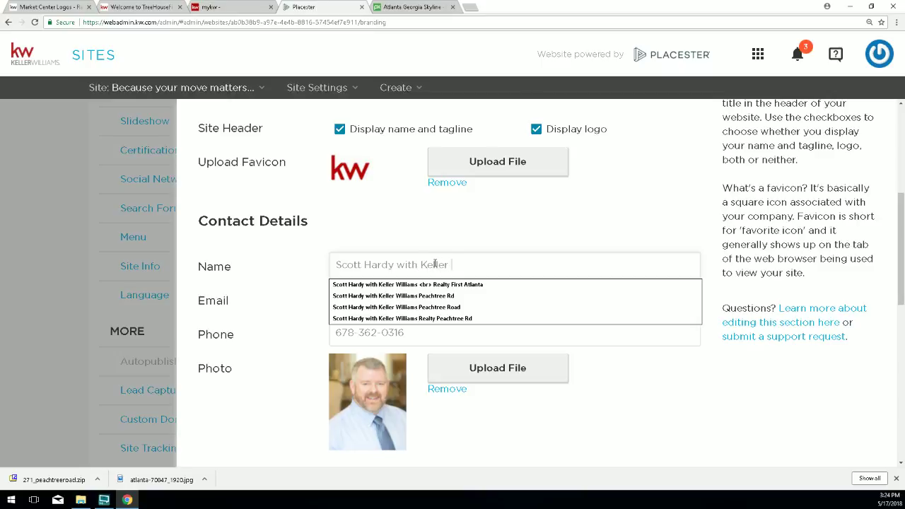
text(Williams Real)
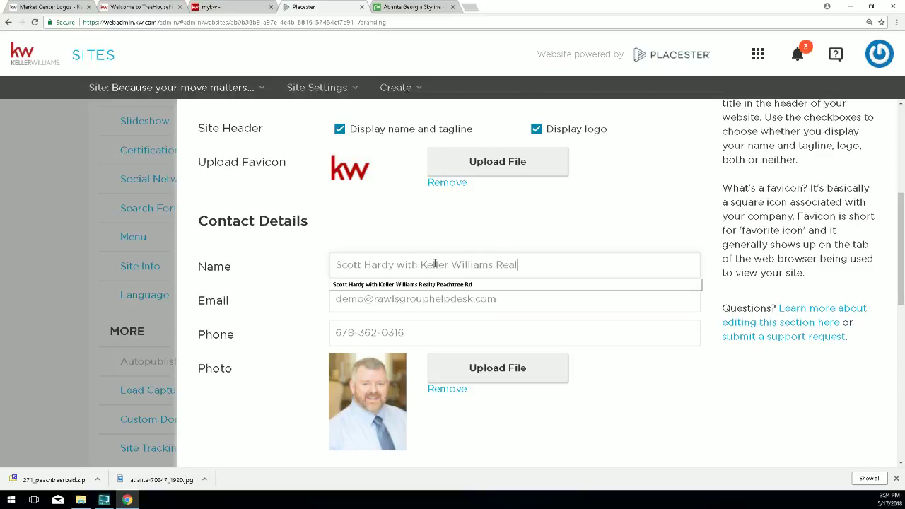
text(ty Peach)
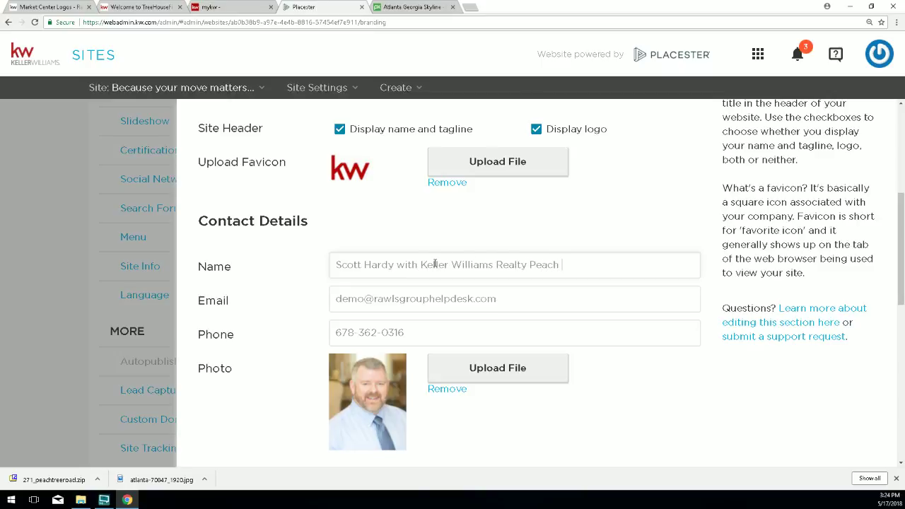
text(tree )
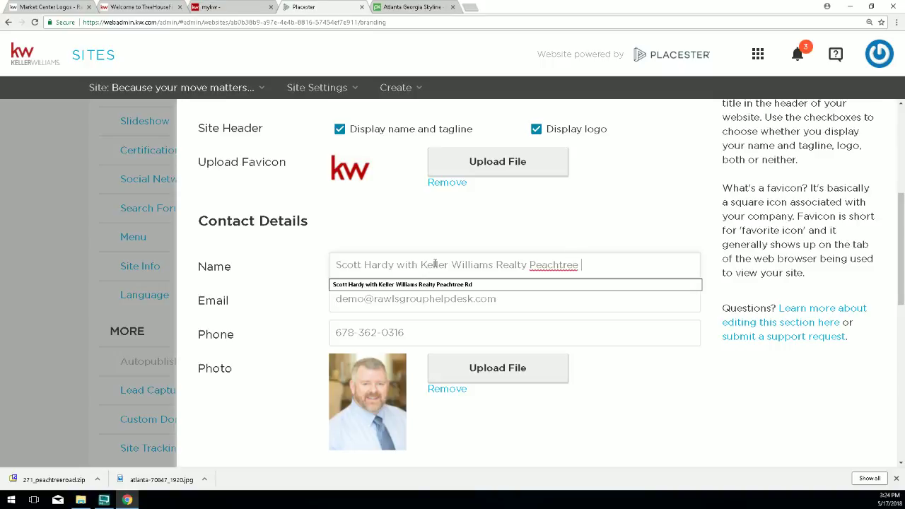
text(Road)
scroll(563, 389, down, 3)
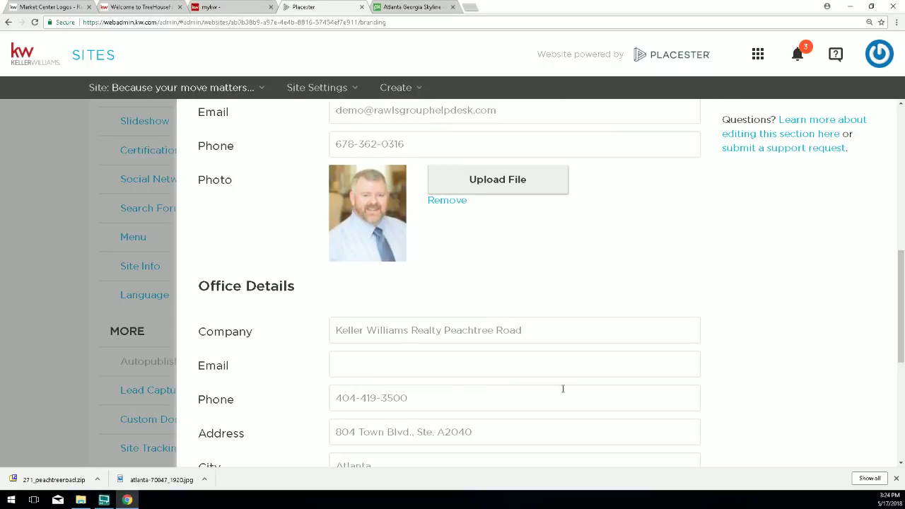
scroll(562, 389, down, 5)
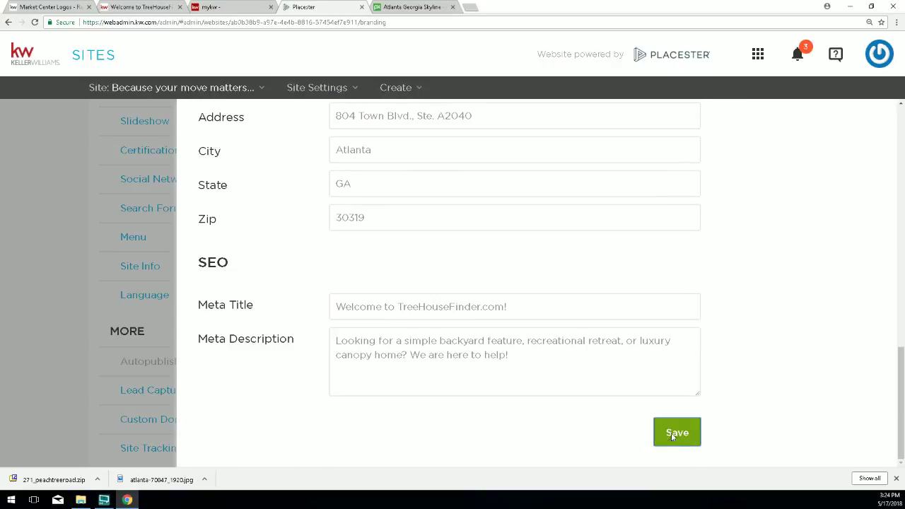
click(671, 433)
Reload the live site and check the header shows Keller Williams Realty Peachtree Road.
click(152, 7)
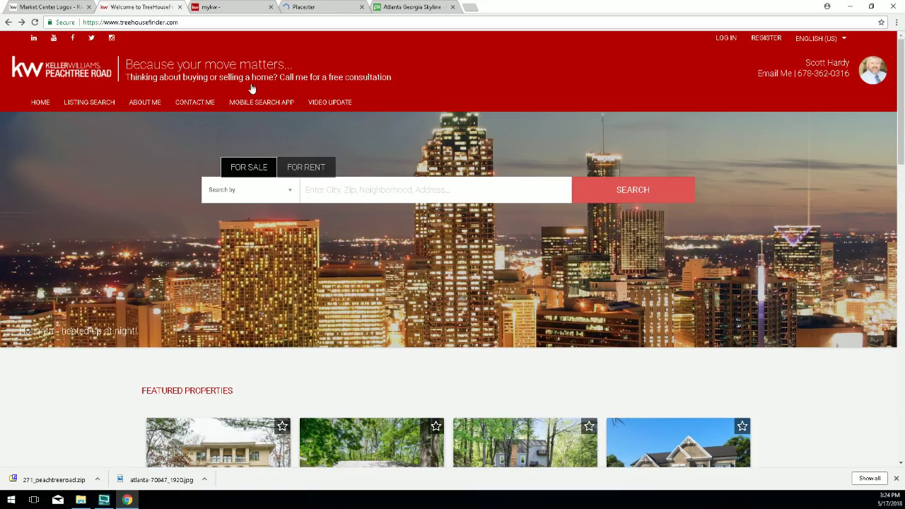
click(34, 22)
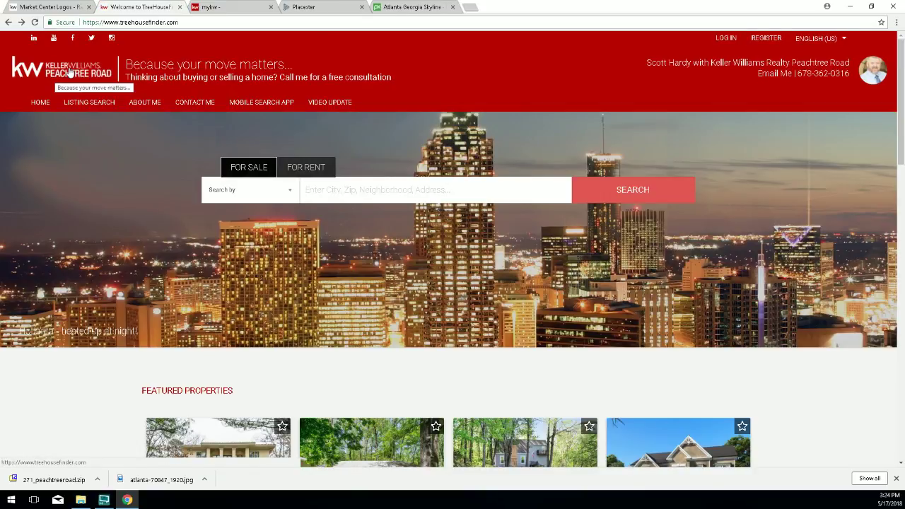
drag(660, 63, 852, 70)
click(778, 73)
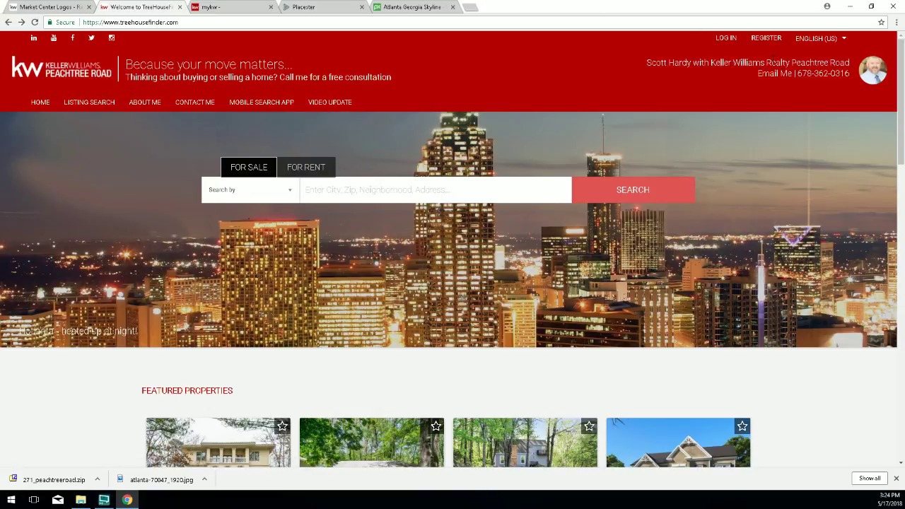
drag(712, 62, 850, 64)
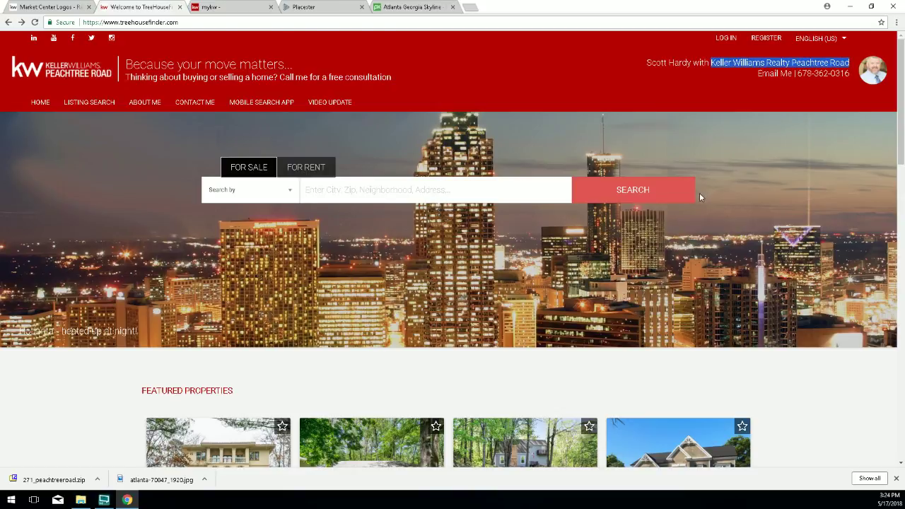
Verify the footer contact line, footer address and Get in Touch heading show the new name.
scroll(702, 198, down, 15)
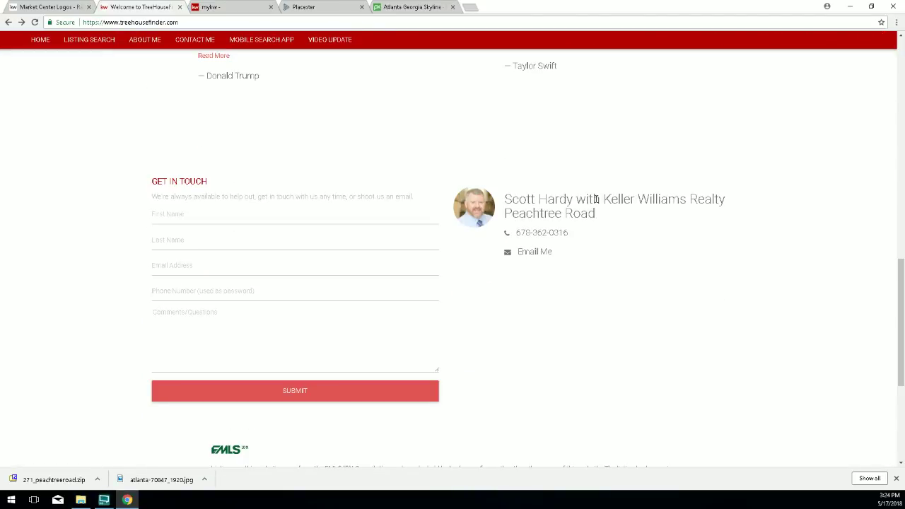
drag(605, 200, 616, 219)
scroll(608, 238, down, 4)
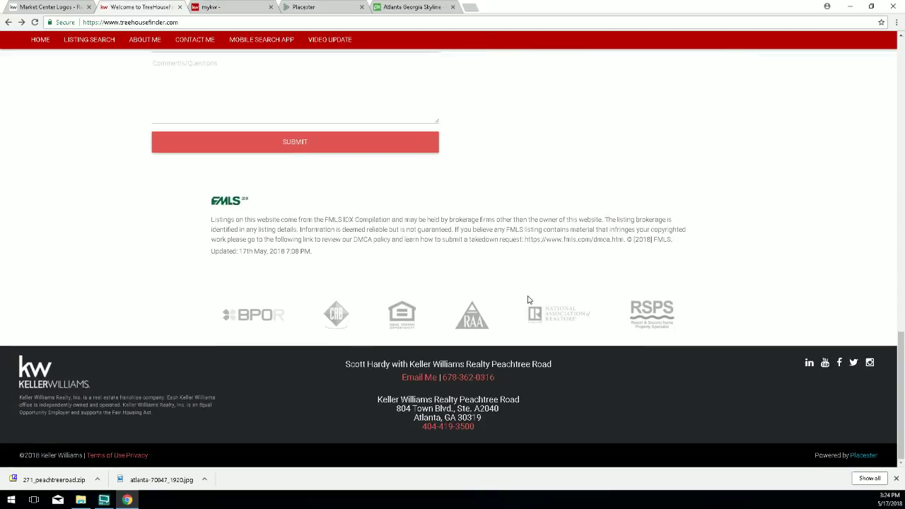
drag(553, 363, 408, 364)
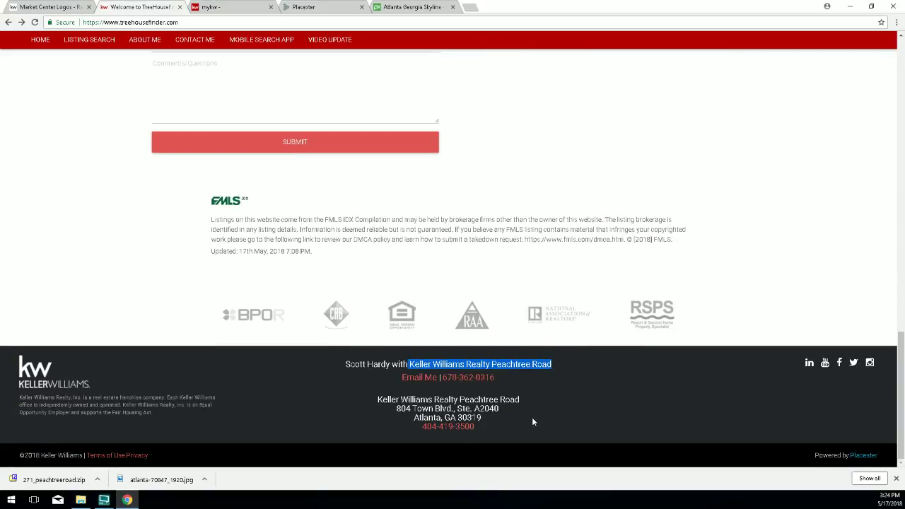
drag(523, 401, 375, 398)
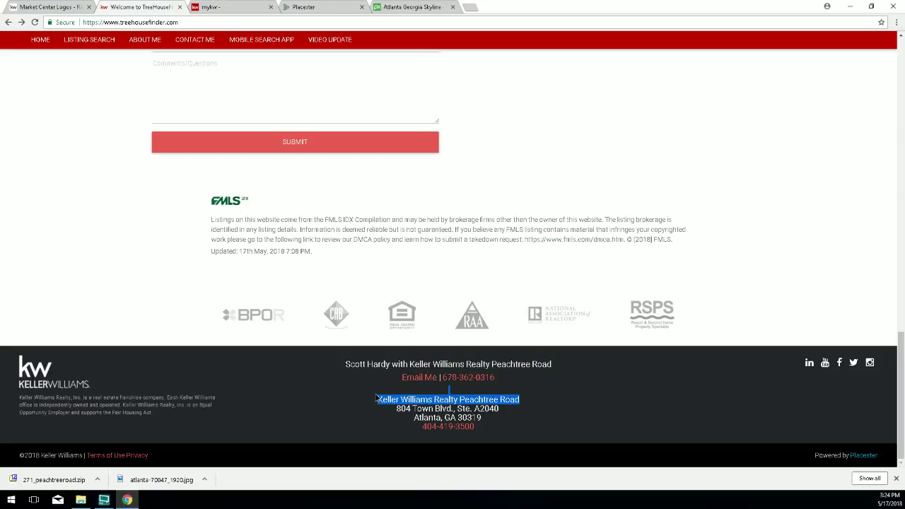
drag(385, 363, 556, 364)
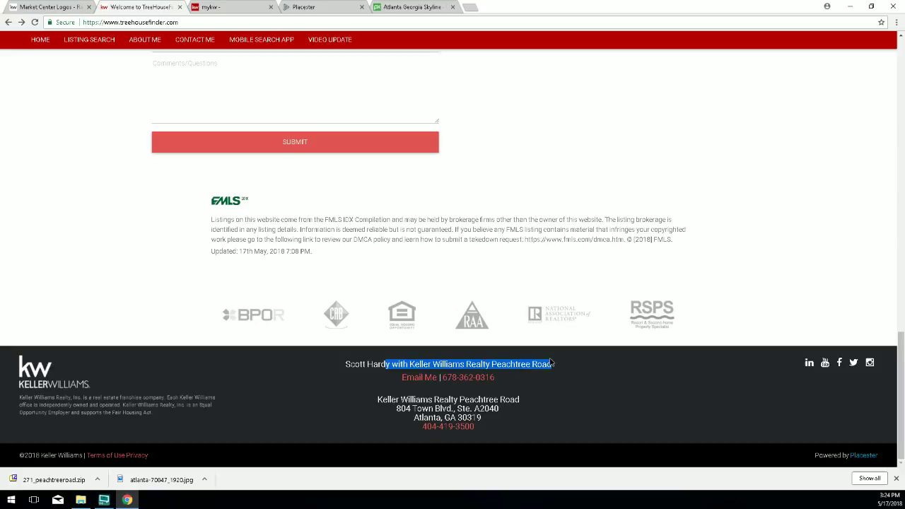
scroll(683, 182, up, 3)
triple_click(604, 200)
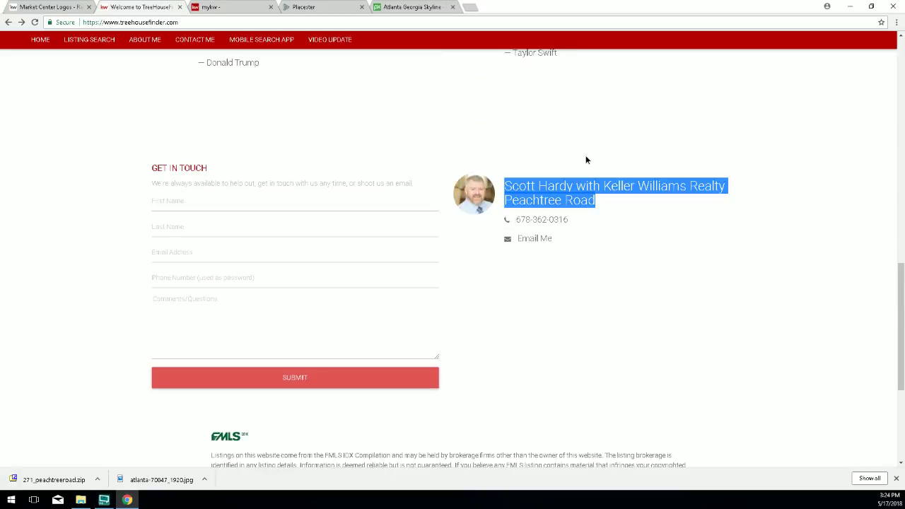
scroll(587, 157, up, 3)
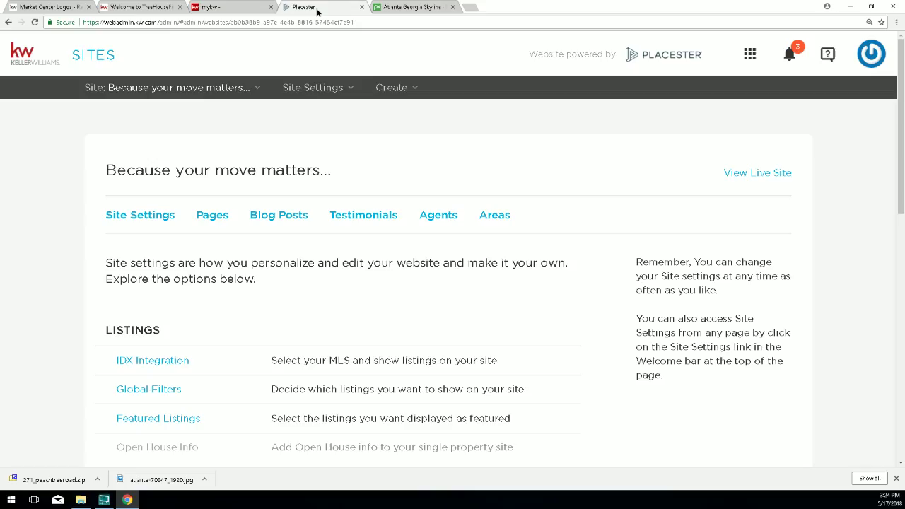
Open Site Info and examine the contact Name field text.
click(320, 8)
scroll(176, 349, down, 1)
scroll(176, 350, down, 4)
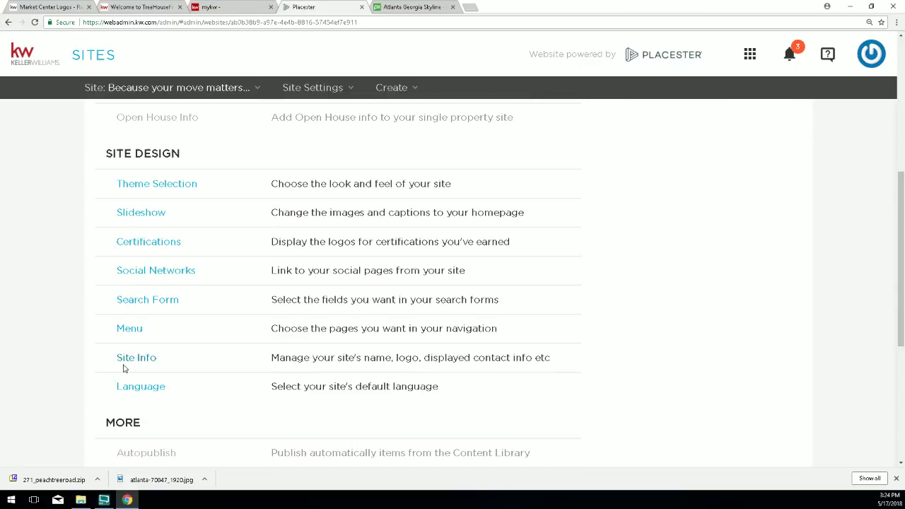
click(126, 357)
scroll(293, 343, down, 3)
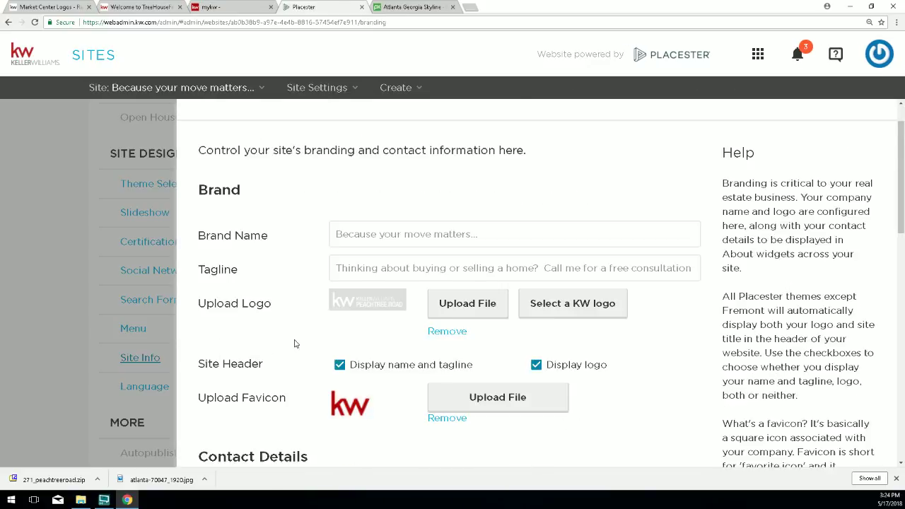
scroll(295, 343, down, 1)
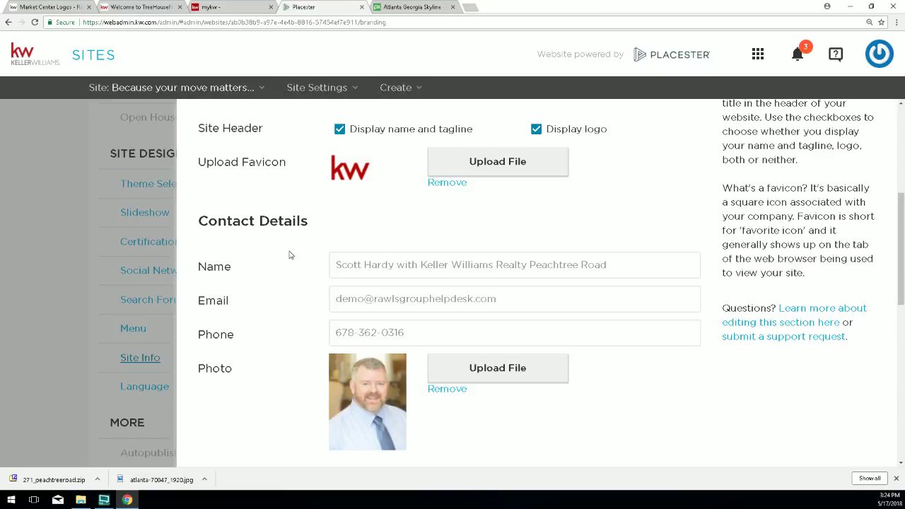
drag(335, 265, 627, 266)
drag(459, 265, 379, 266)
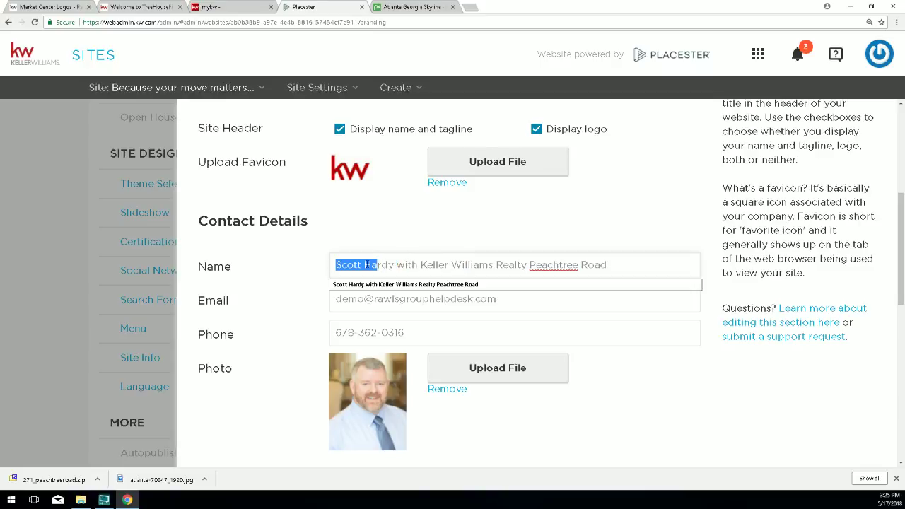
click(360, 267)
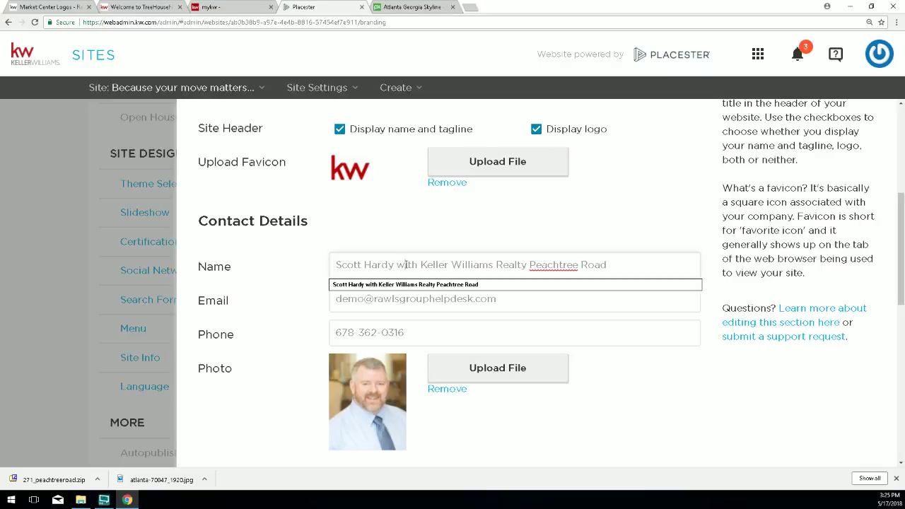
Replace 'with' in the contact name with a <br> tag and save.
double_click(406, 265)
text(<br>)
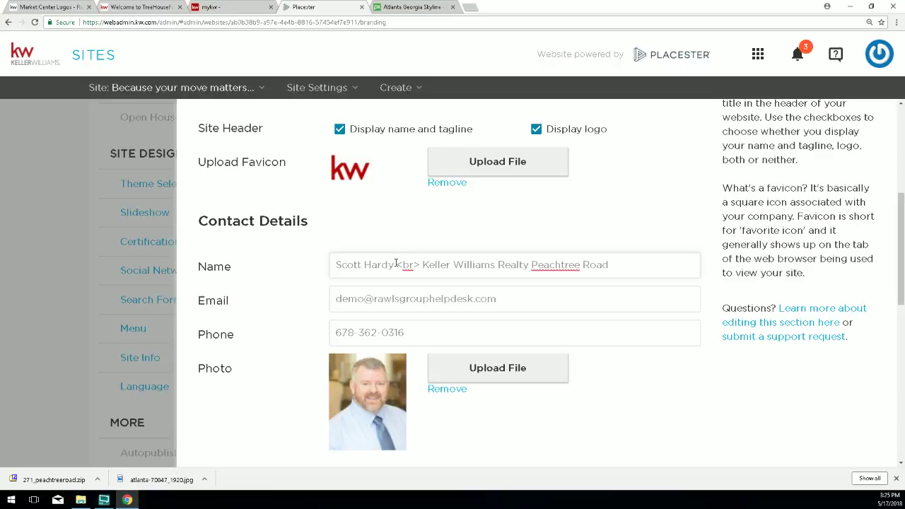
drag(396, 263, 413, 264)
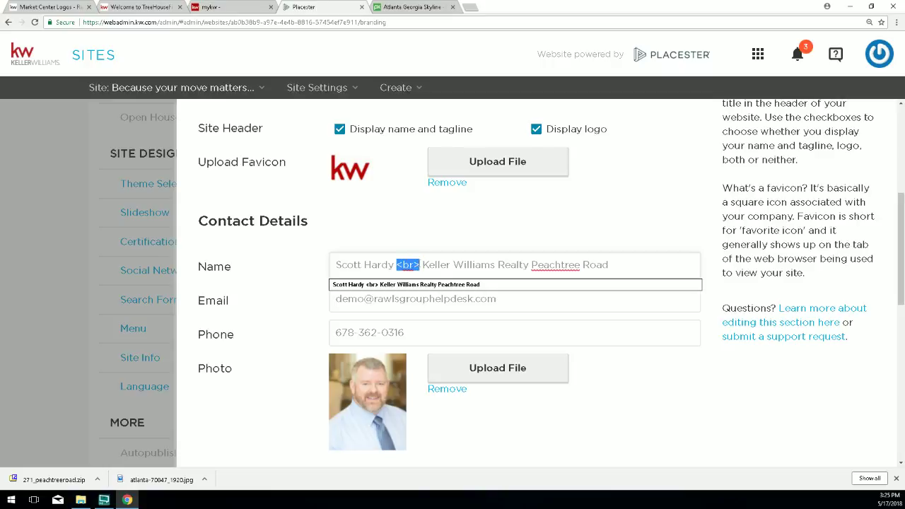
drag(338, 266, 610, 265)
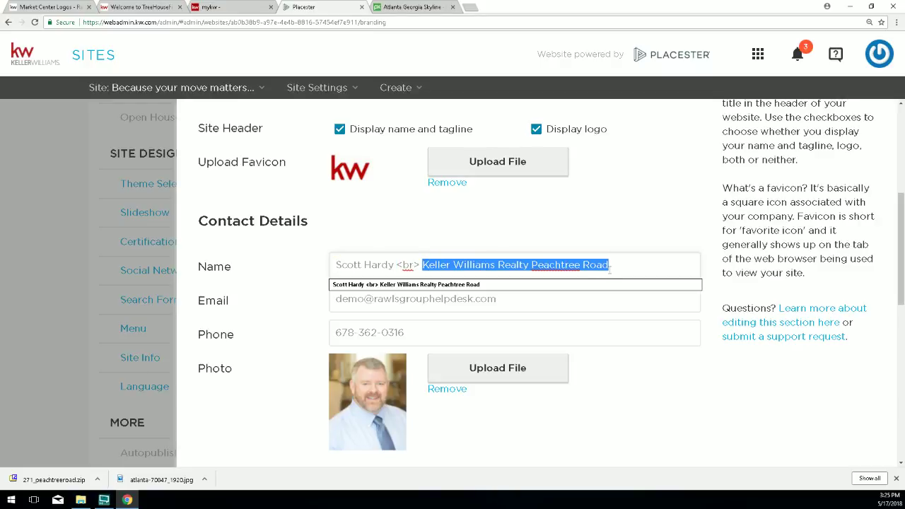
drag(397, 265, 420, 265)
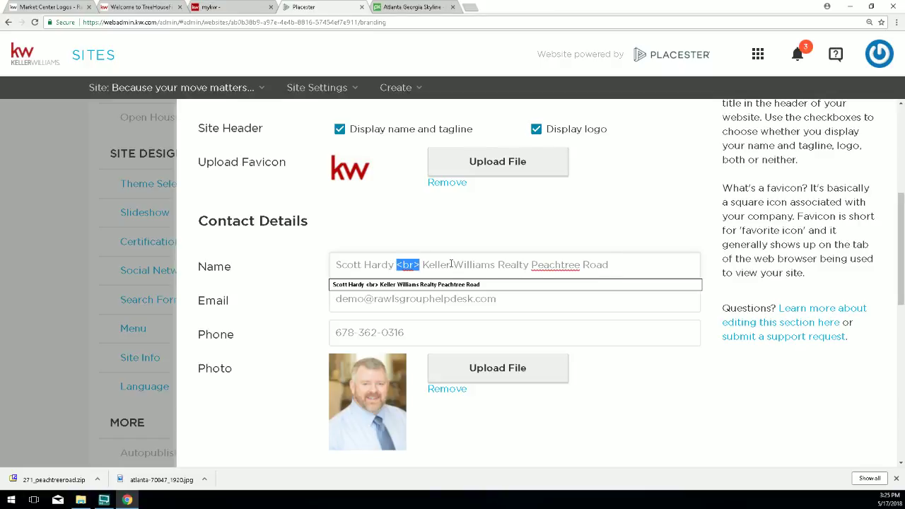
scroll(634, 354, down, 8)
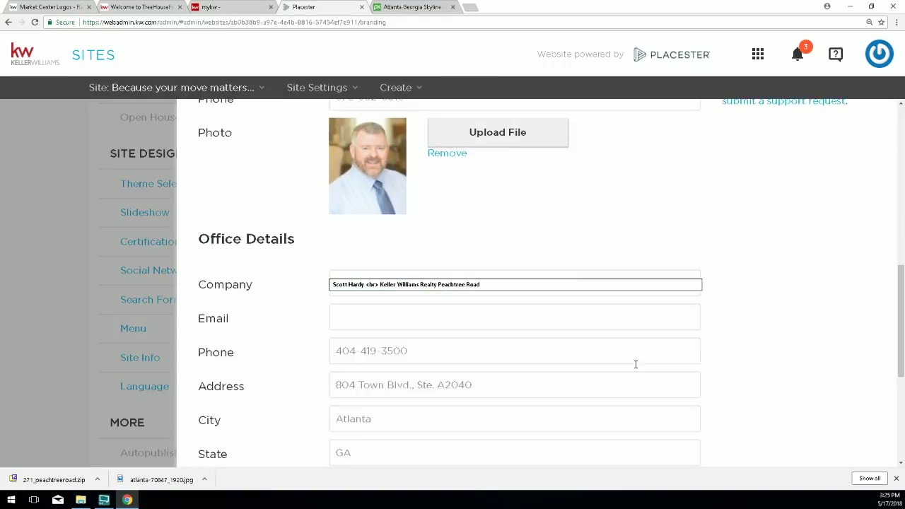
click(679, 434)
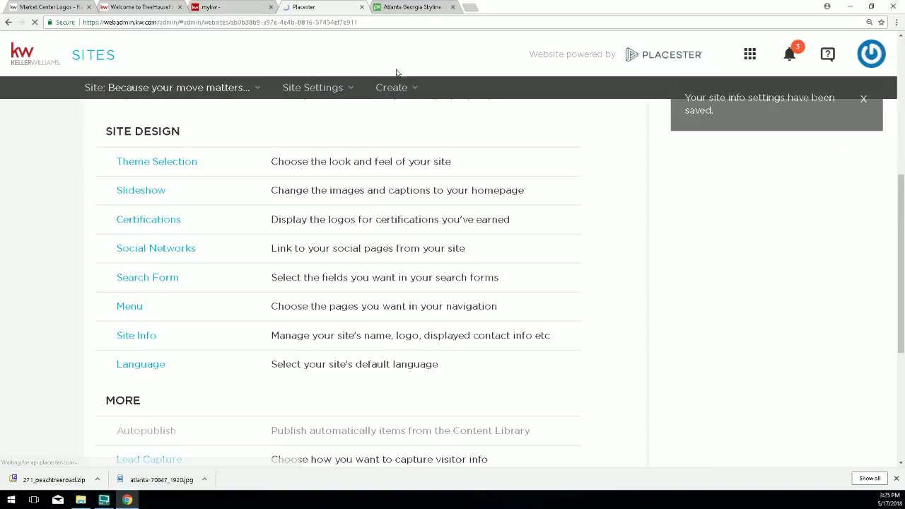
click(119, 7)
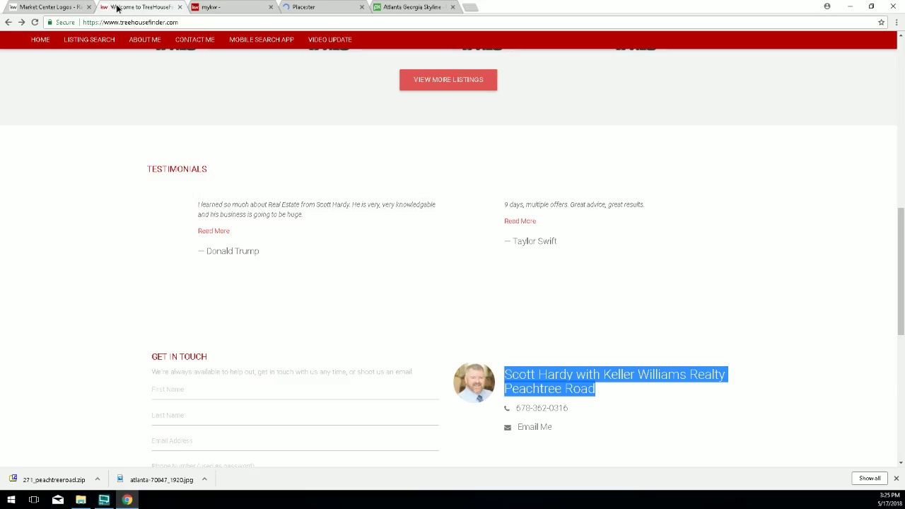
click(35, 23)
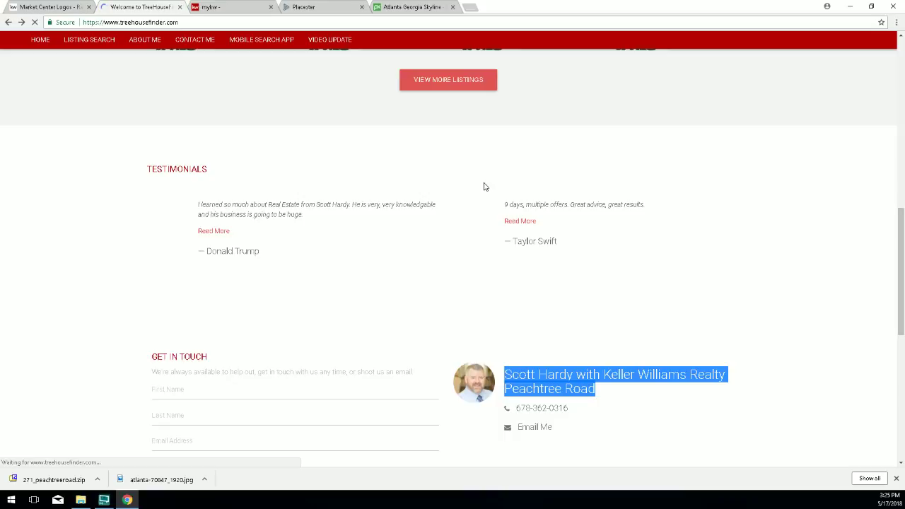
scroll(474, 190, up, 11)
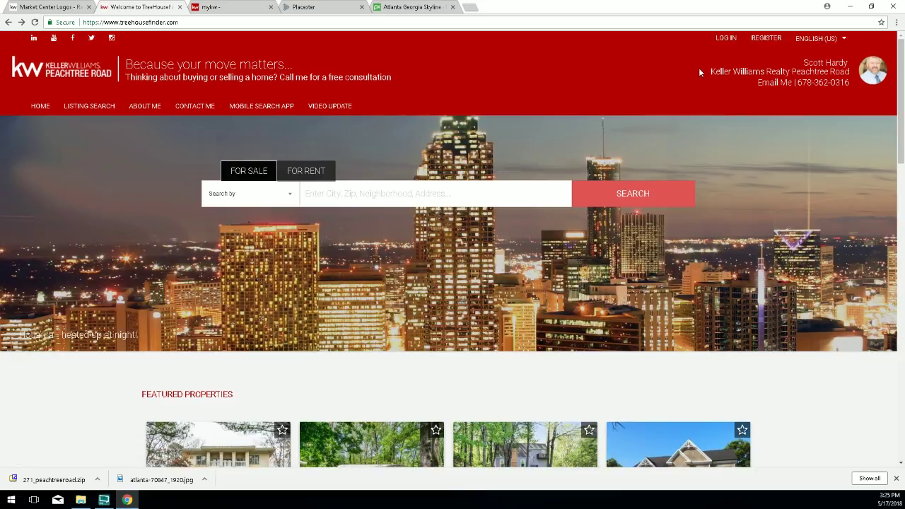
triple_click(699, 68)
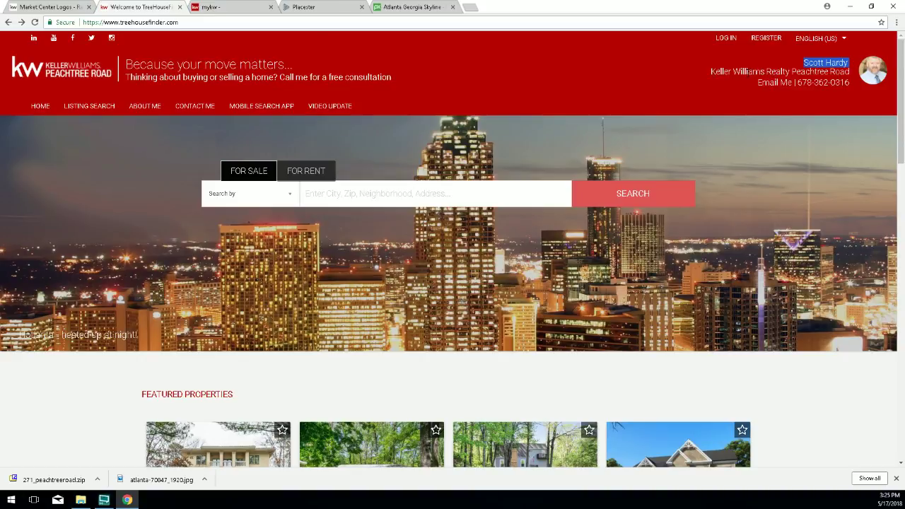
scroll(703, 262, down, 17)
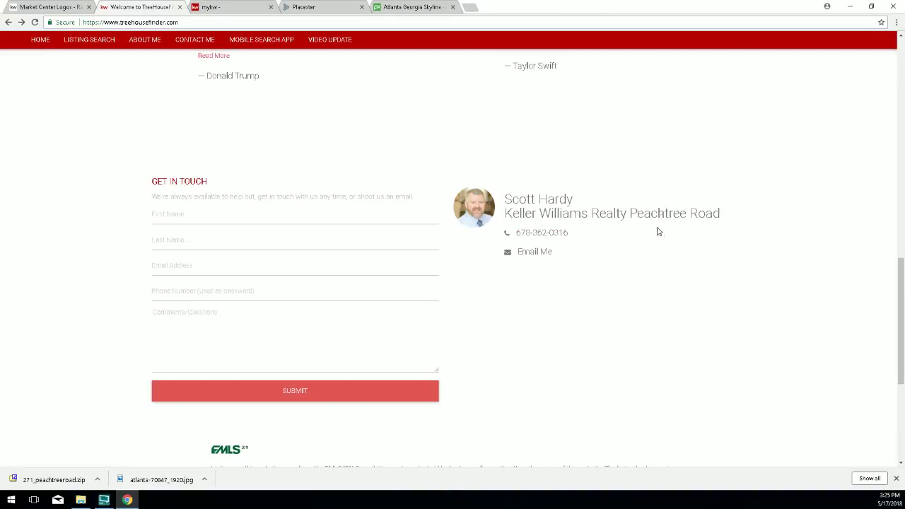
scroll(658, 231, down, 4)
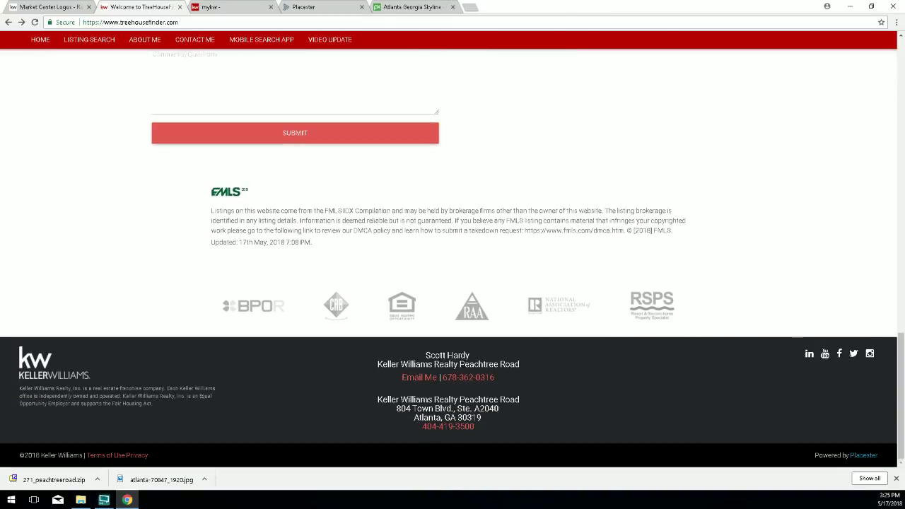
scroll(459, 344, up, 15)
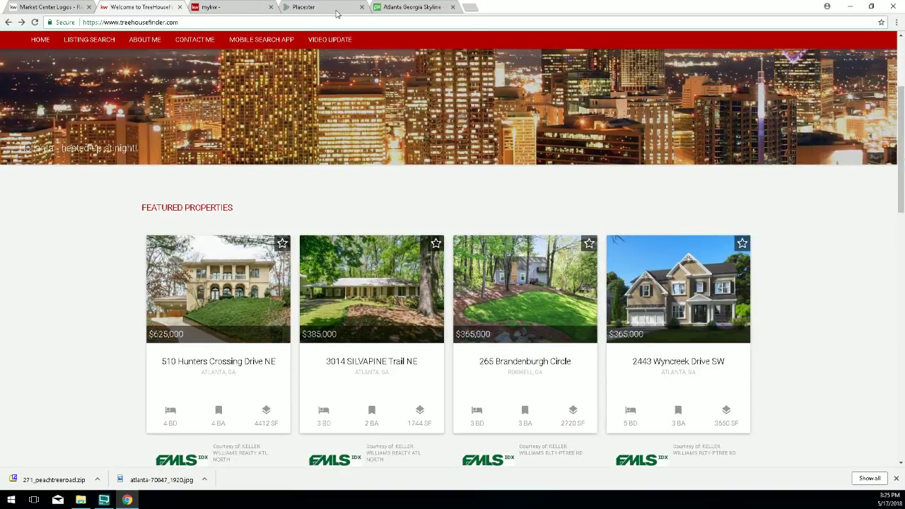
click(337, 14)
click(145, 7)
scroll(154, 56, up, 3)
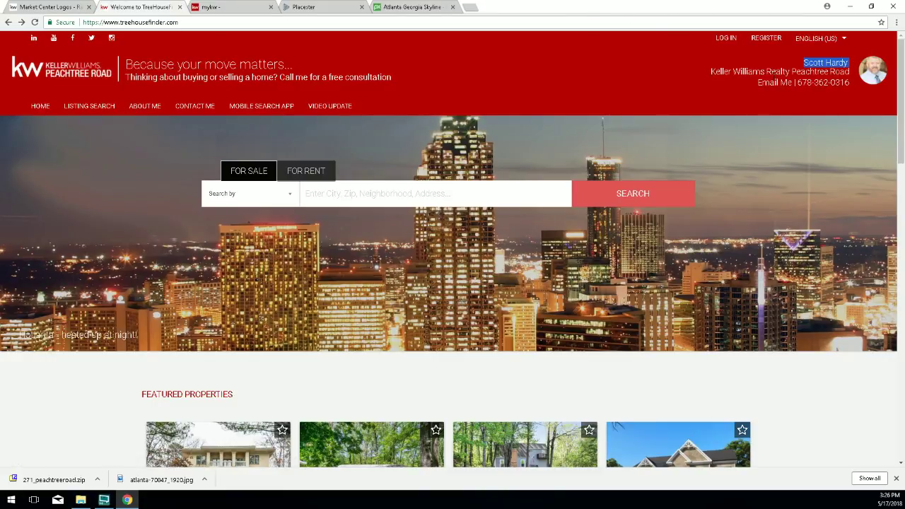
Delete 'Realty' from the Site Info contact name.
click(304, 8)
scroll(324, 311, down, 4)
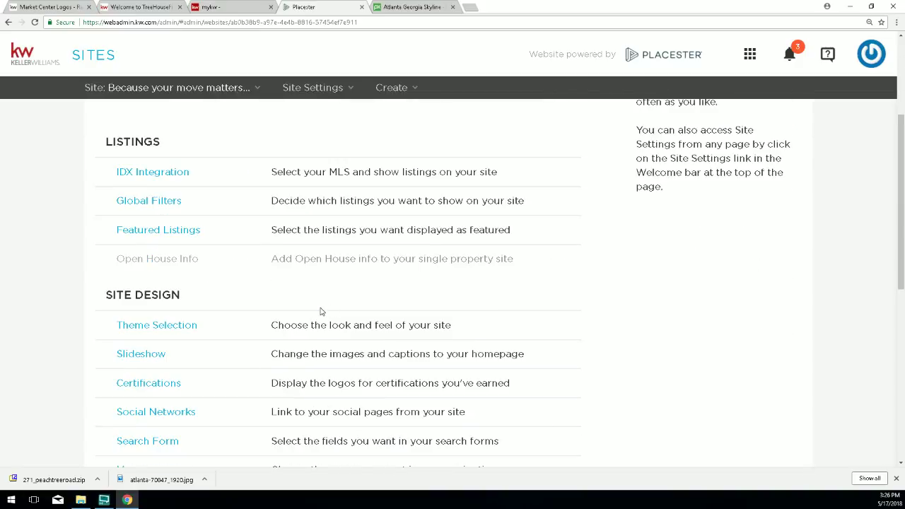
scroll(240, 297, down, 1)
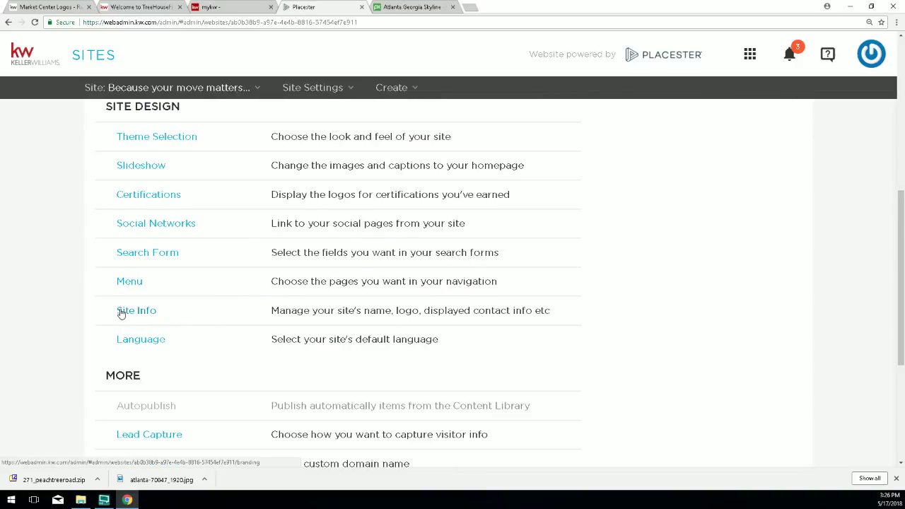
click(121, 312)
scroll(440, 332, down, 4)
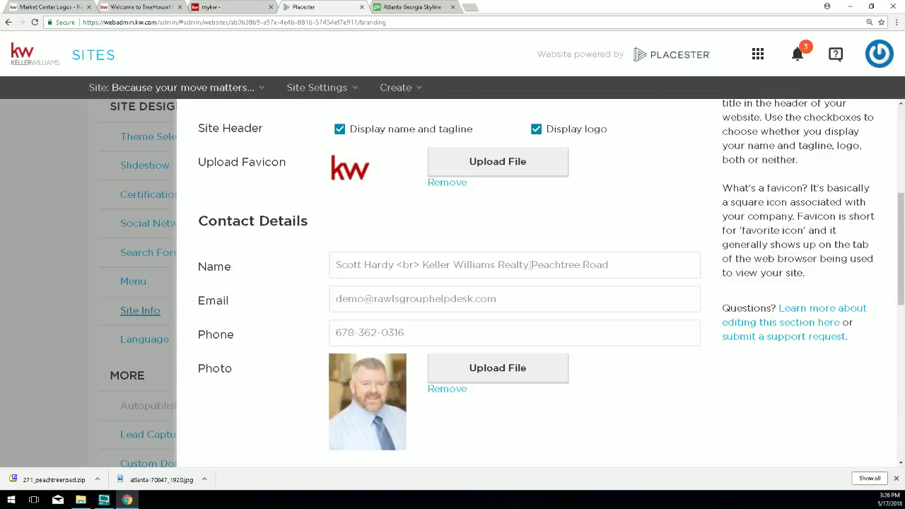
drag(530, 264, 505, 265)
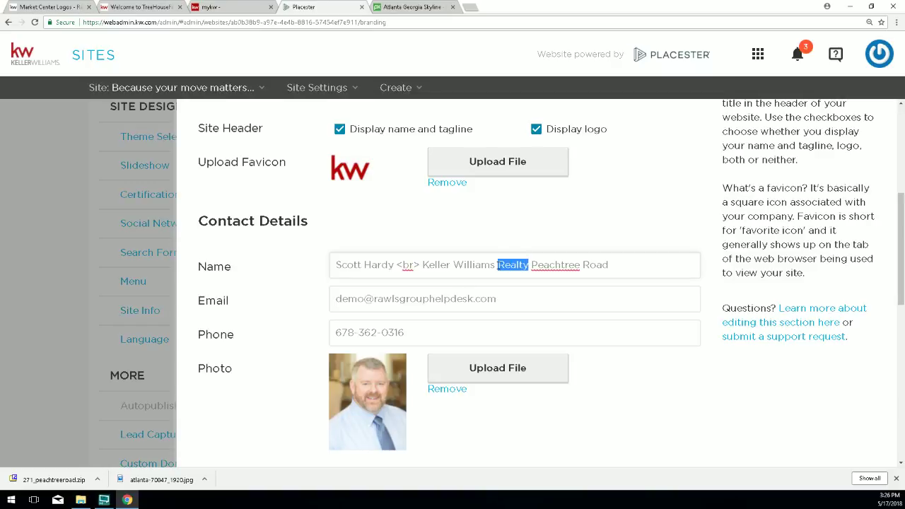
key(BackSpace)
Delete 'Realty' from the office company name and save the site details.
scroll(518, 365, down, 2)
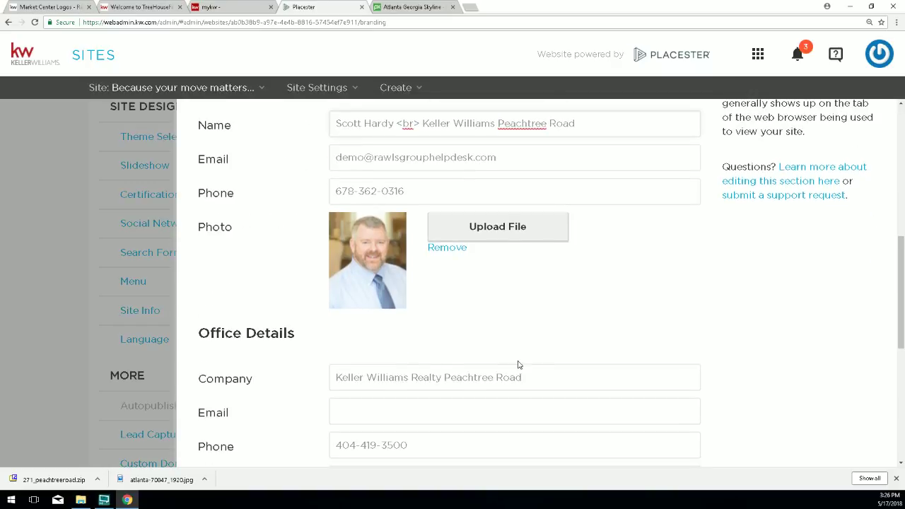
scroll(455, 340, down, 1)
double_click(486, 283)
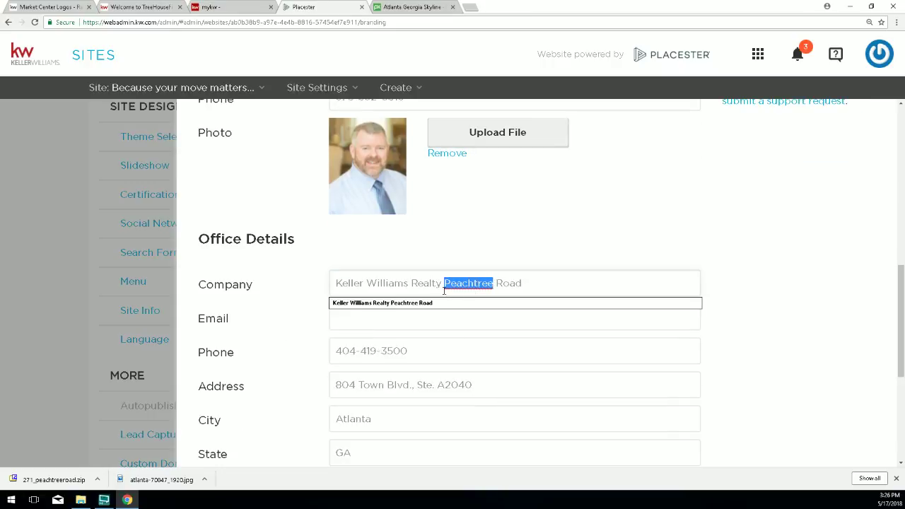
double_click(420, 283)
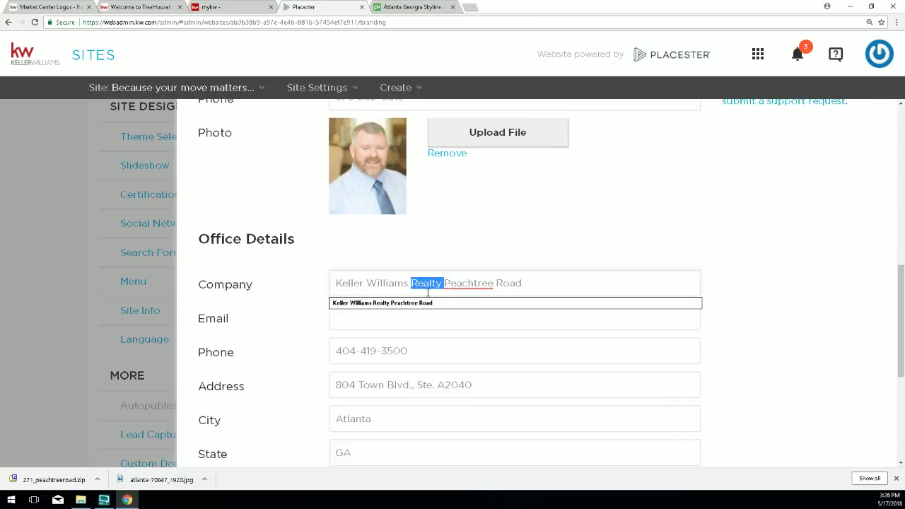
key(BackSpace)
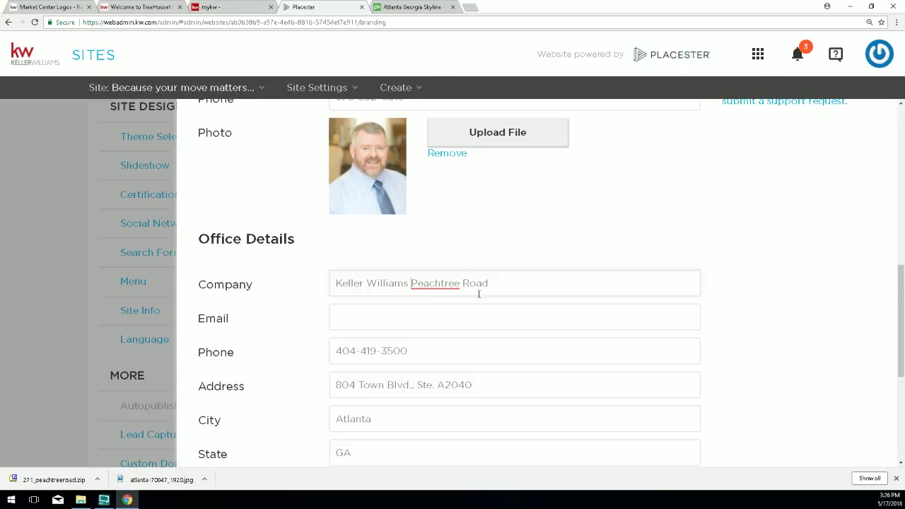
scroll(510, 335, down, 4)
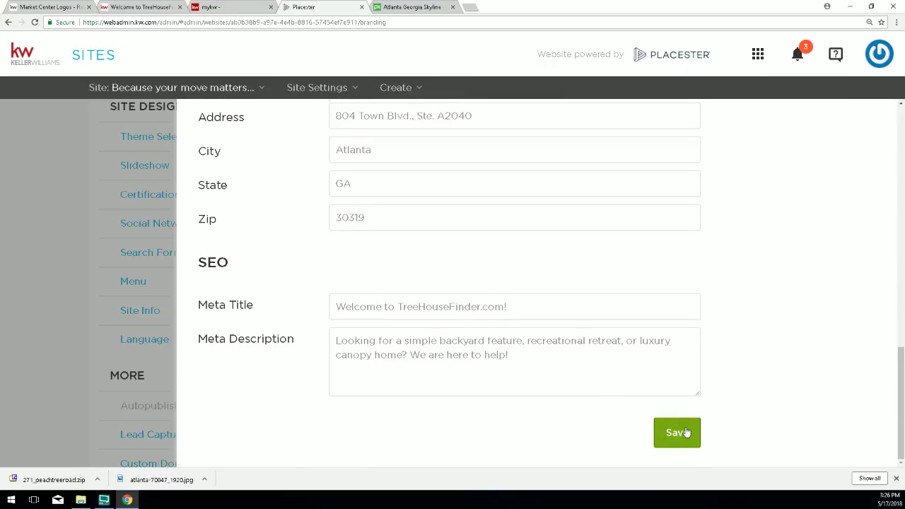
click(683, 432)
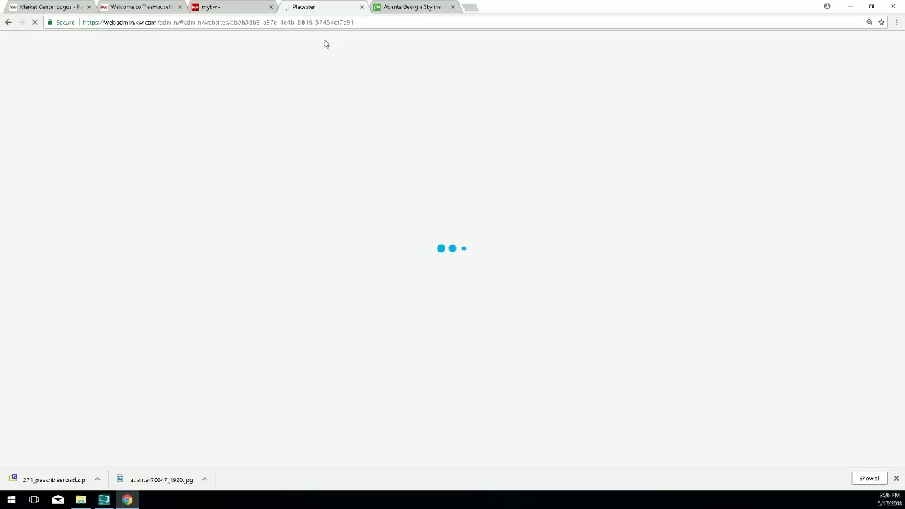
Reload the live site to confirm the header reads Keller Williams Peachtree Road.
click(140, 7)
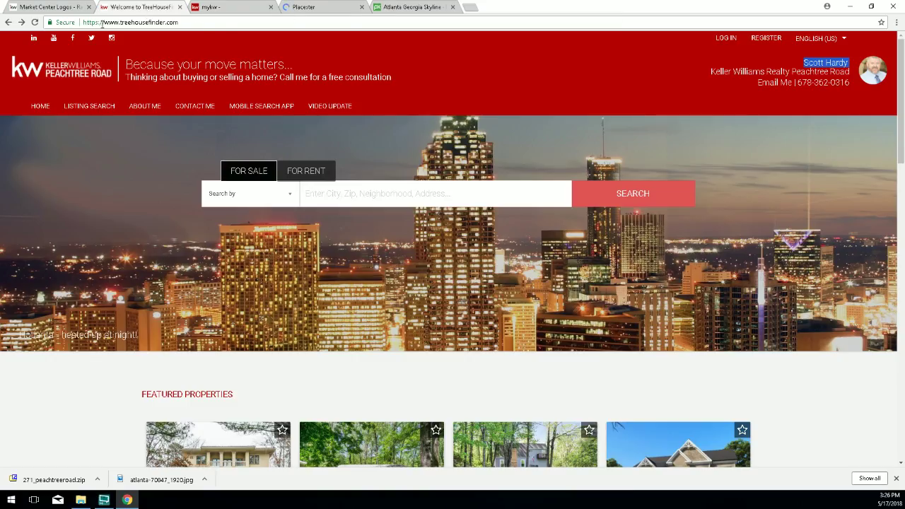
click(34, 22)
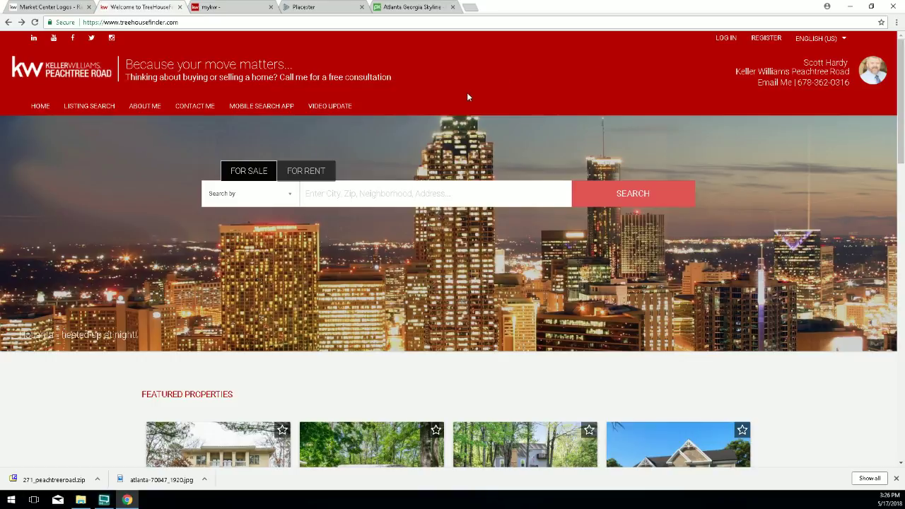
click(322, 13)
Review the Site Info SEO section and Meta Title, then save the site details again.
scroll(242, 325, down, 2)
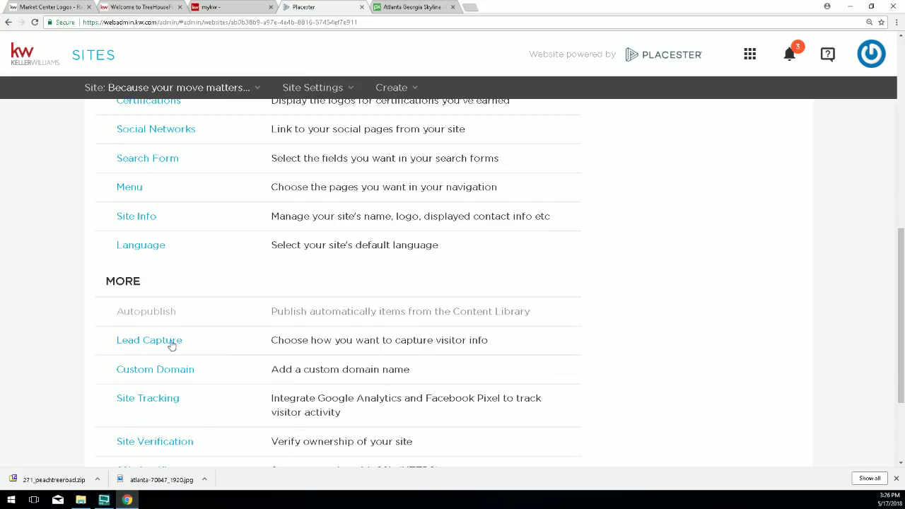
scroll(111, 373, down, 2)
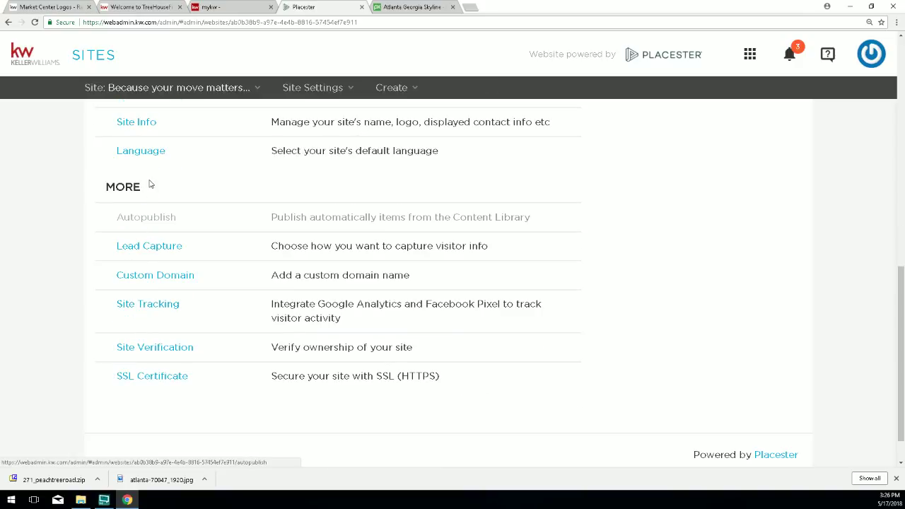
scroll(142, 212, up, 1)
click(118, 172)
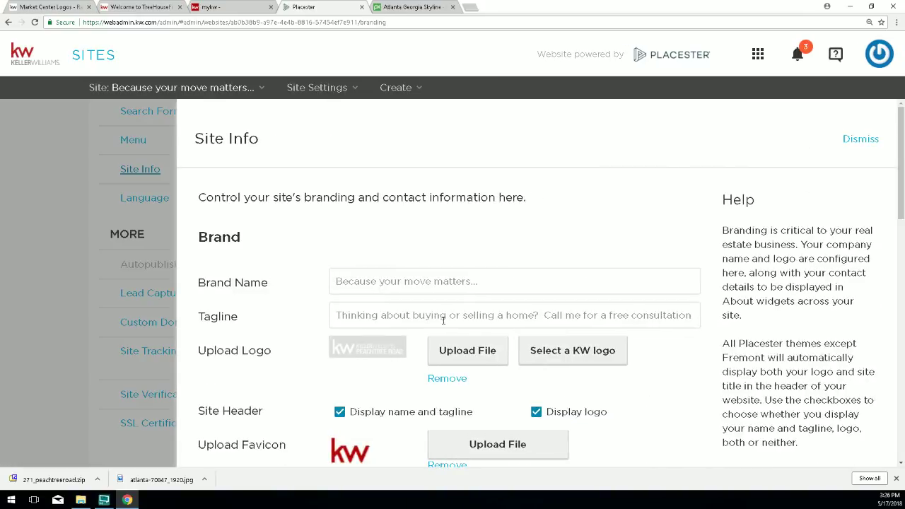
scroll(366, 330, down, 3)
scroll(366, 330, down, 7)
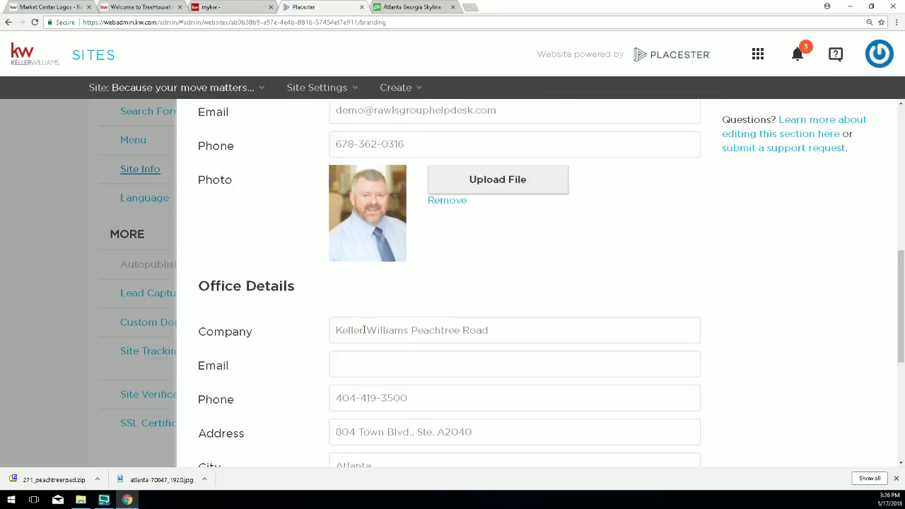
scroll(258, 321, down, 2)
drag(185, 265, 235, 262)
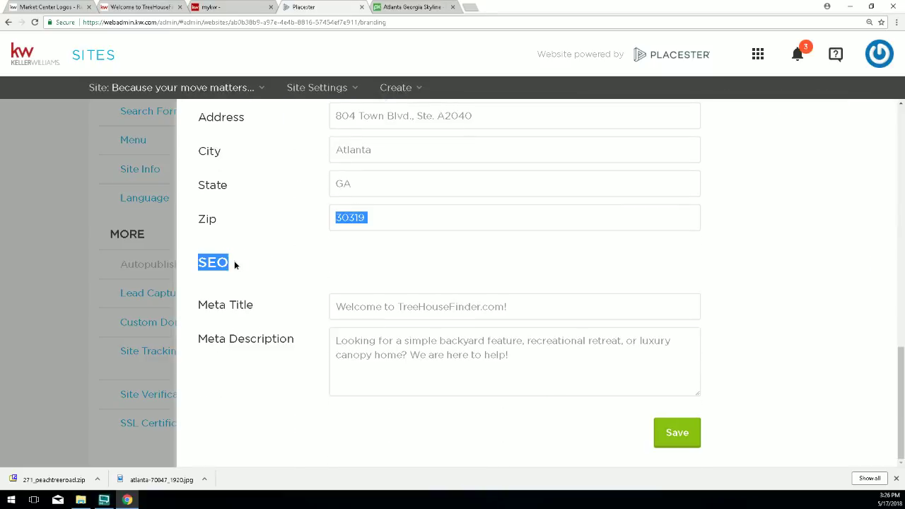
drag(198, 309, 248, 311)
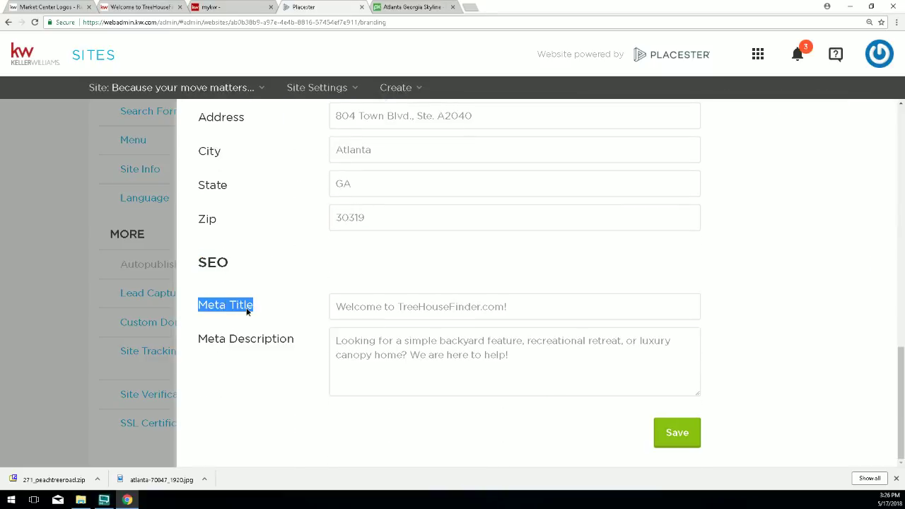
click(672, 434)
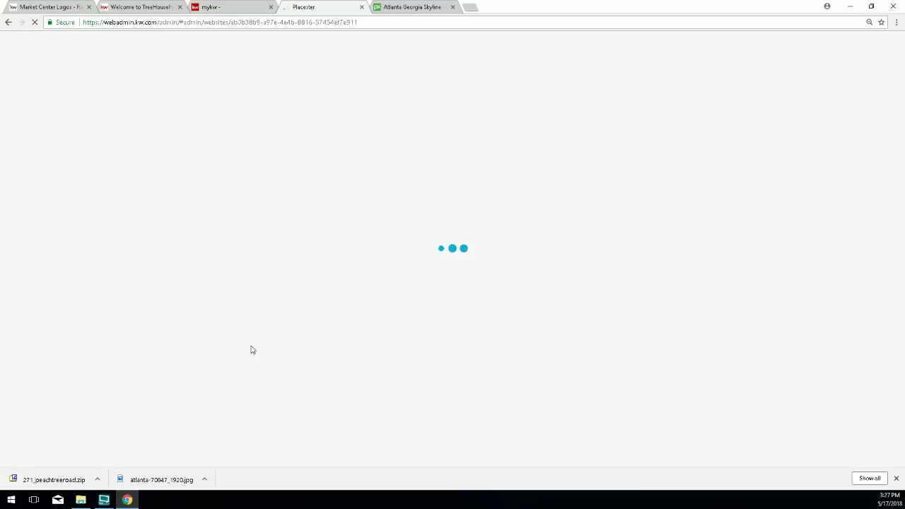
Scan the Site Design settings list, noting the certification logos setting.
scroll(226, 369, down, 10)
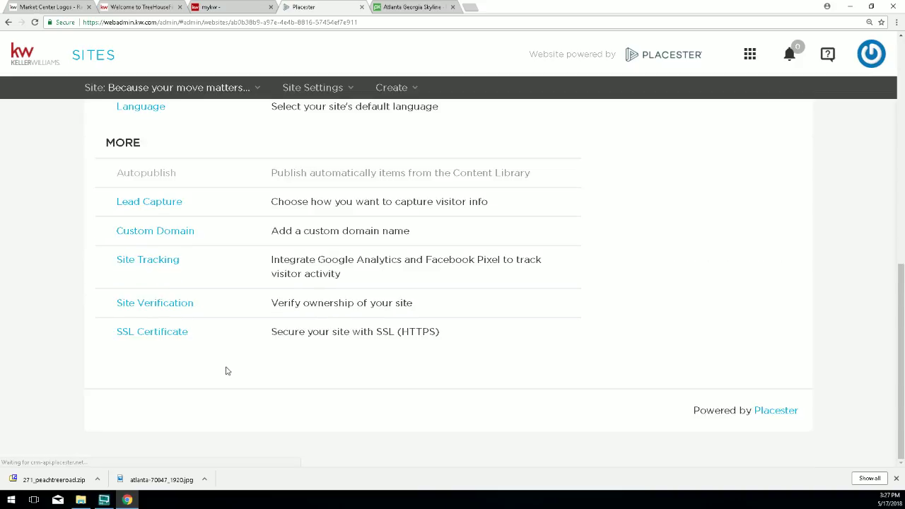
scroll(177, 242, up, 3)
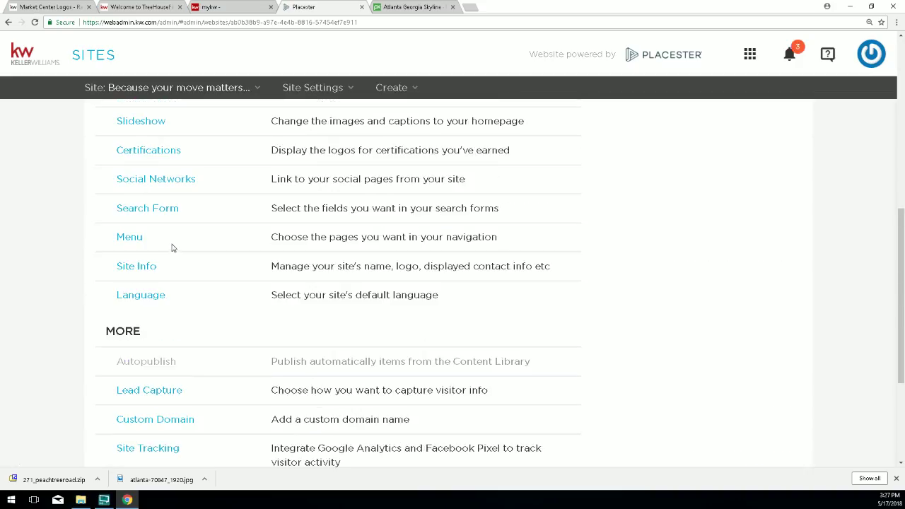
drag(162, 270, 116, 268)
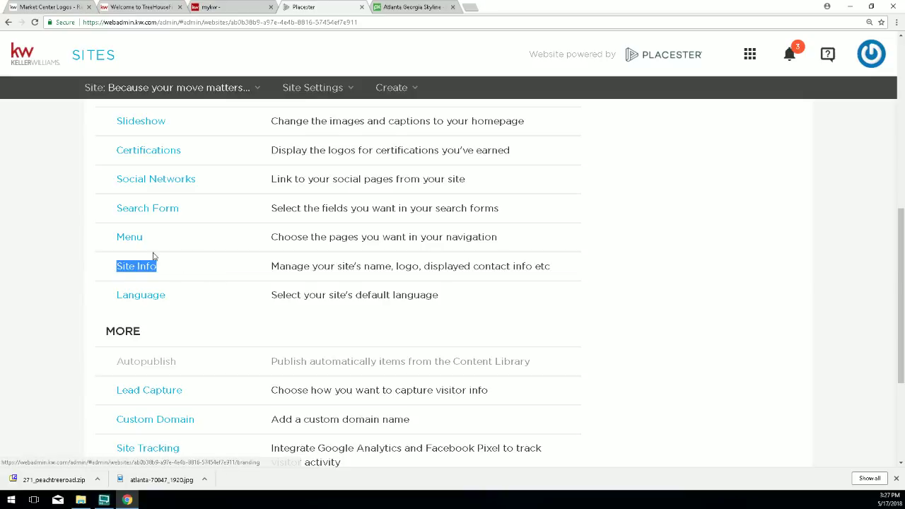
scroll(145, 250, up, 1)
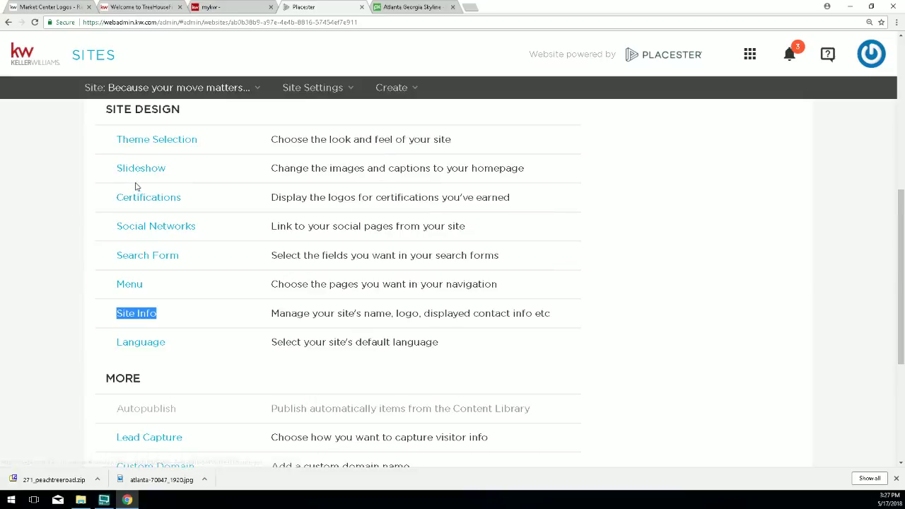
click(193, 203)
drag(194, 203, 119, 198)
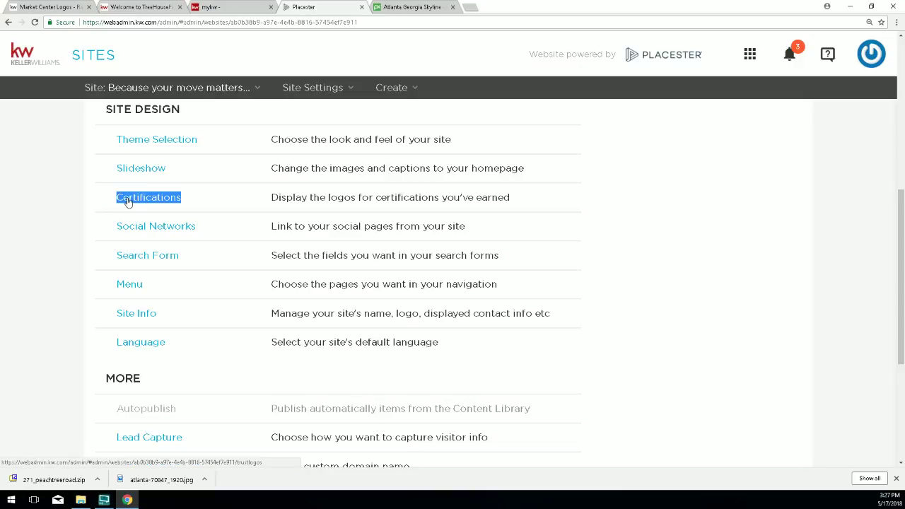
Open the certification logos settings and compare them with the live site's footer logos.
click(128, 202)
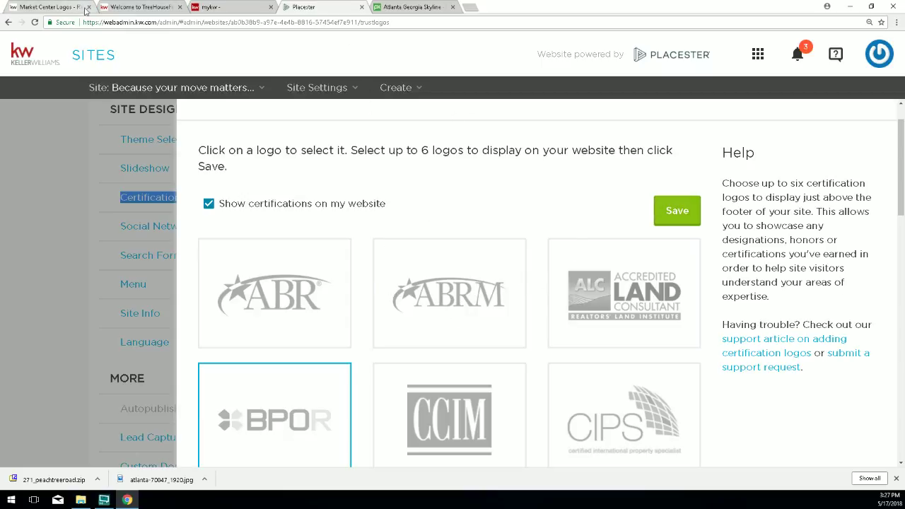
click(142, 7)
scroll(565, 338, down, 8)
scroll(565, 339, down, 15)
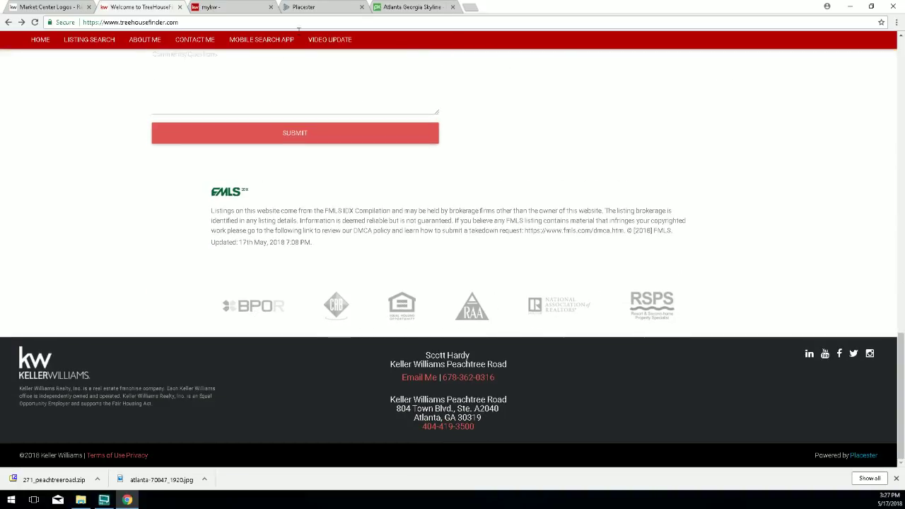
Review the selected certification logos in the Certifications dialog and save them.
click(309, 8)
scroll(620, 279, down, 2)
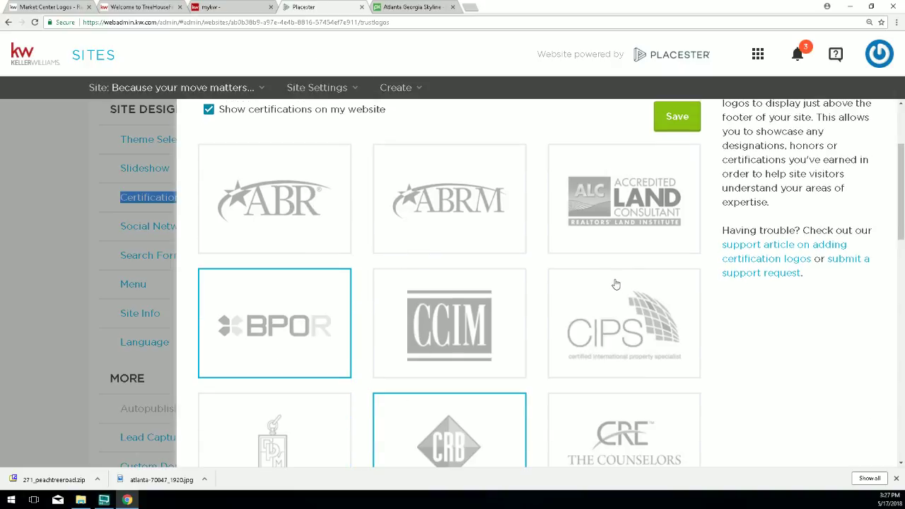
scroll(617, 278, down, 3)
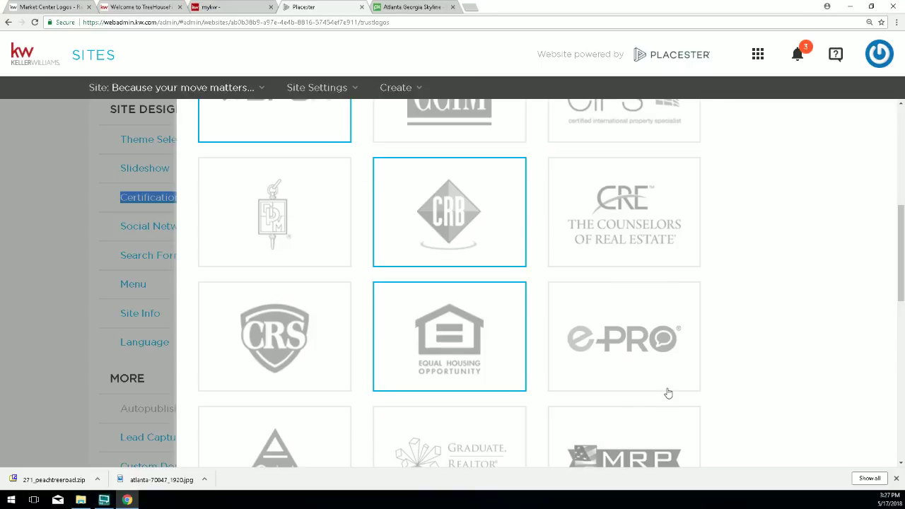
scroll(568, 307, down, 2)
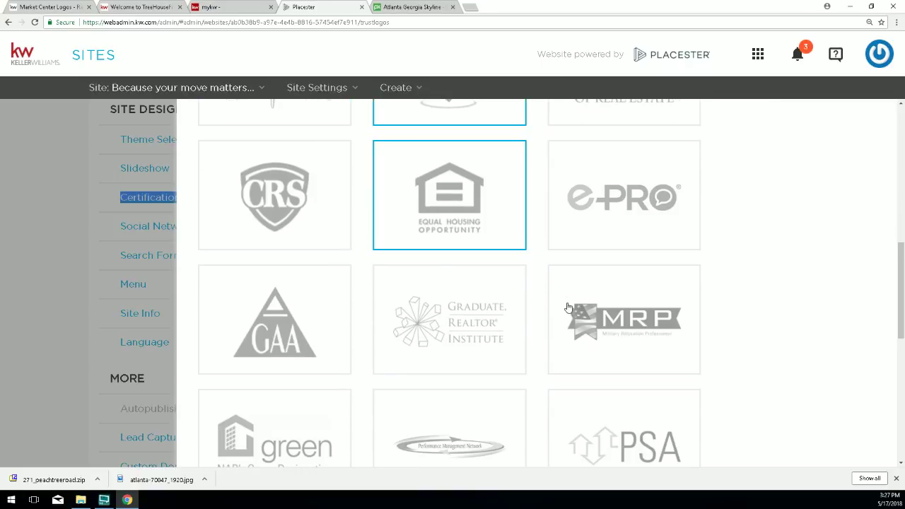
scroll(563, 294, down, 5)
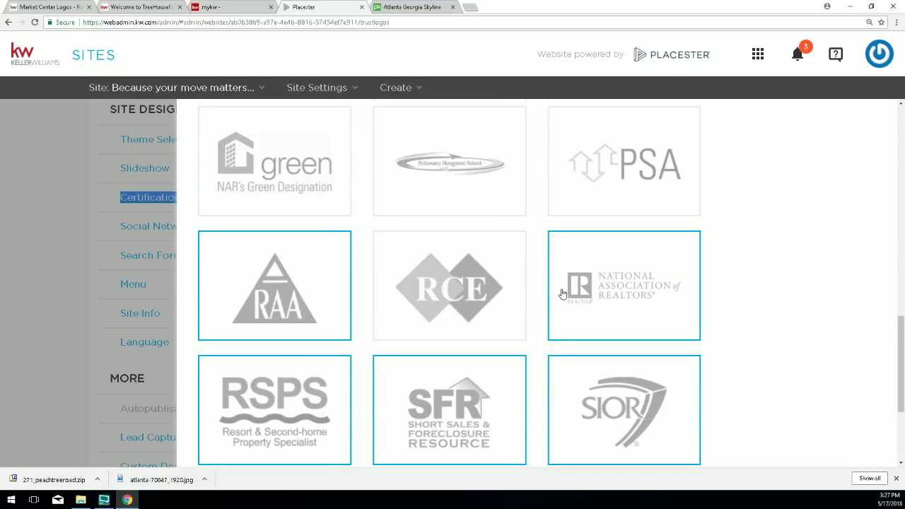
scroll(563, 294, down, 1)
scroll(564, 294, up, 3)
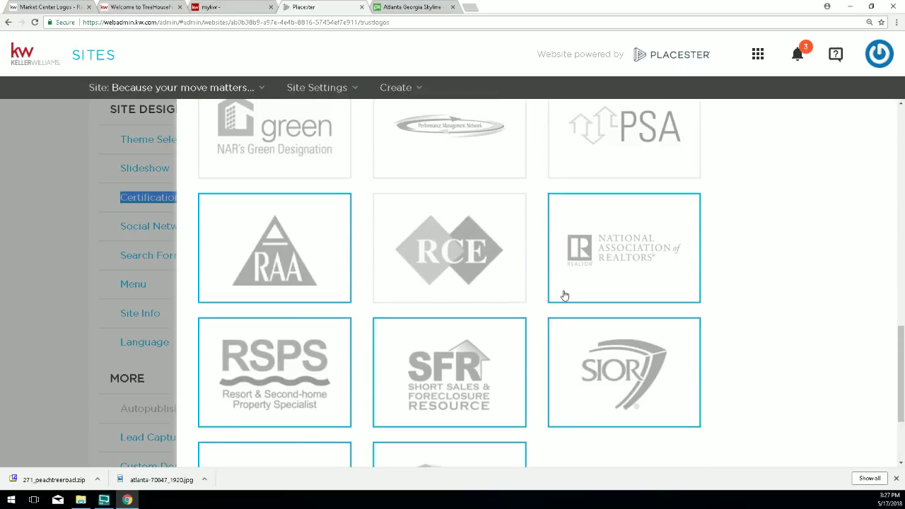
scroll(564, 295, up, 1)
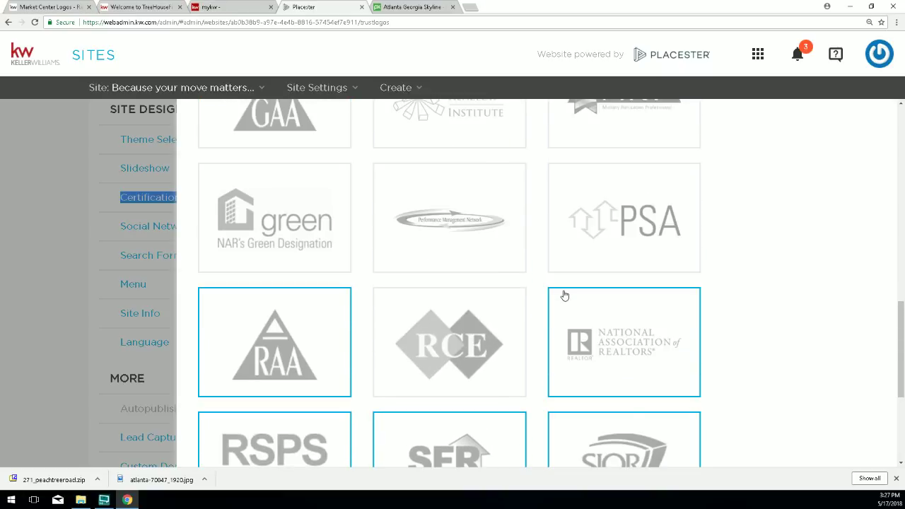
scroll(564, 295, up, 4)
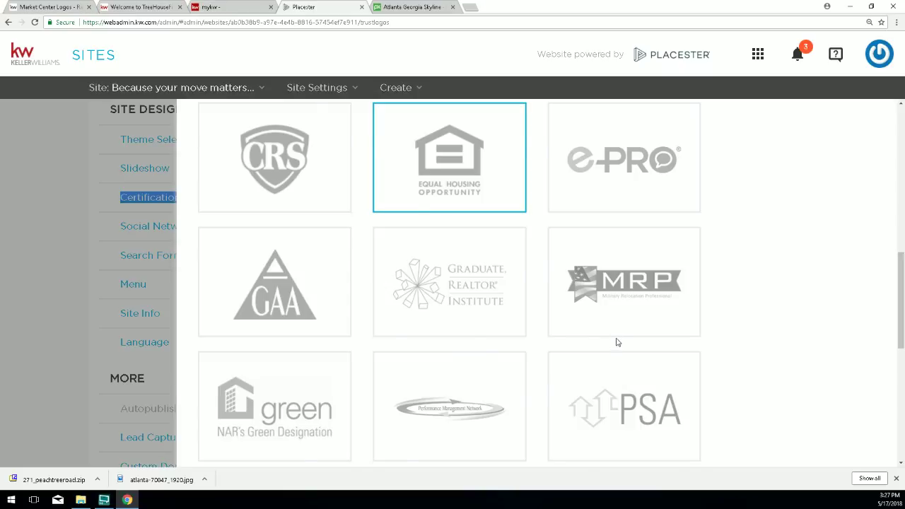
scroll(614, 367, up, 1)
scroll(601, 453, down, 1)
scroll(605, 399, up, 1)
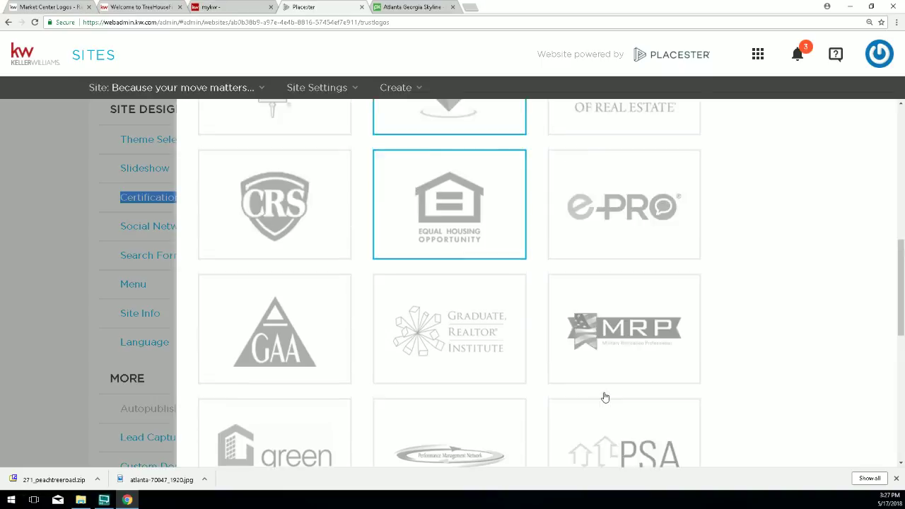
scroll(605, 398, up, 5)
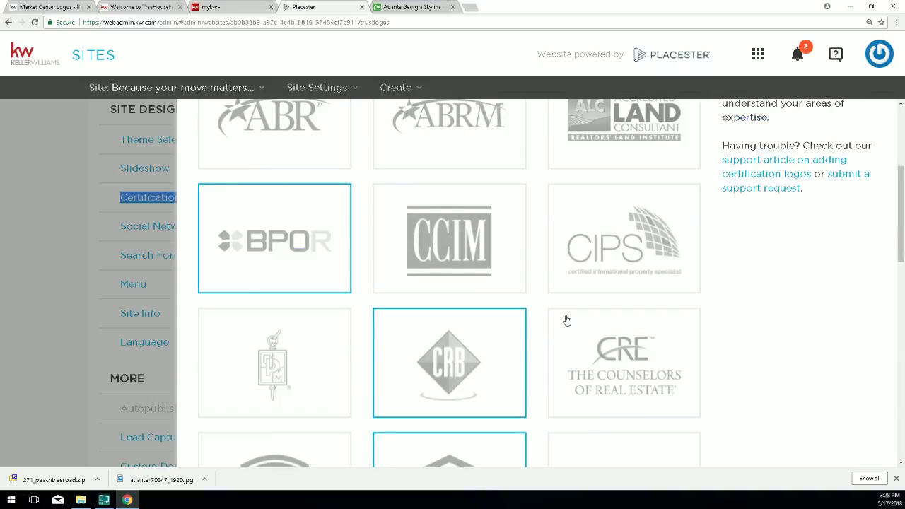
scroll(558, 319, up, 2)
scroll(531, 323, down, 3)
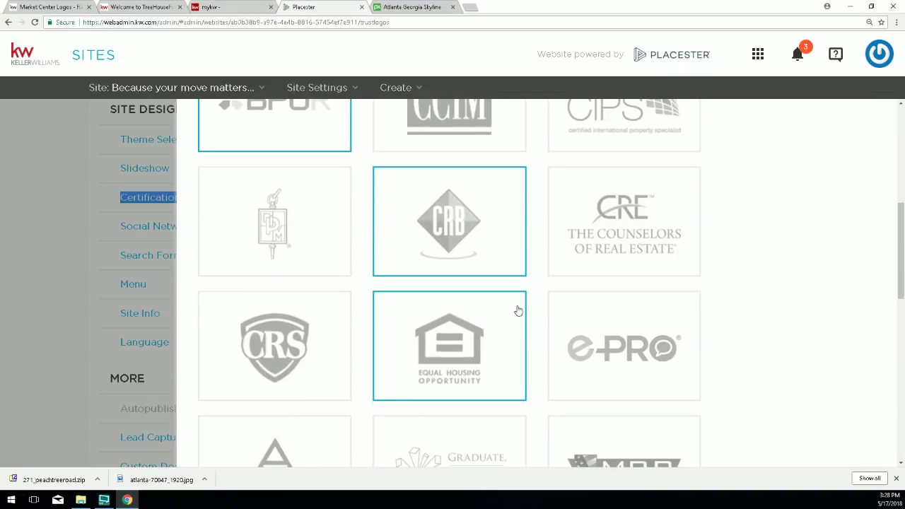
scroll(518, 311, down, 3)
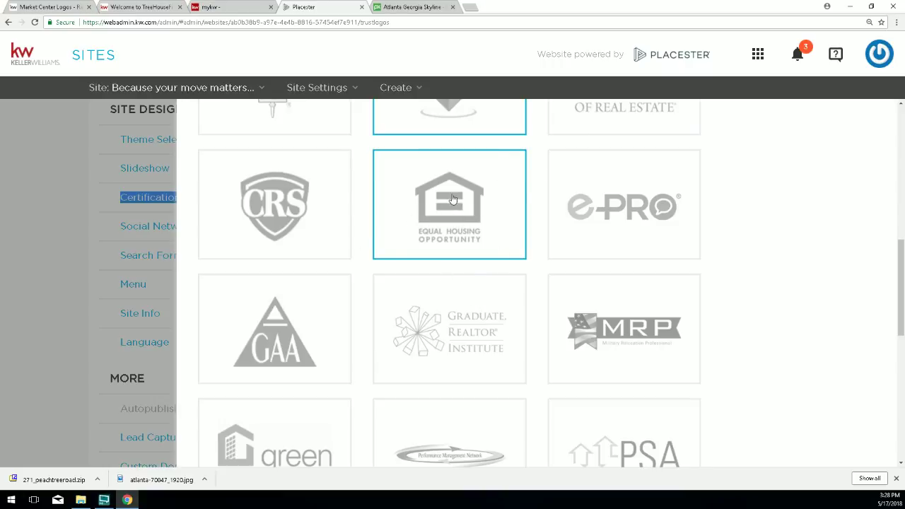
scroll(570, 283, down, 4)
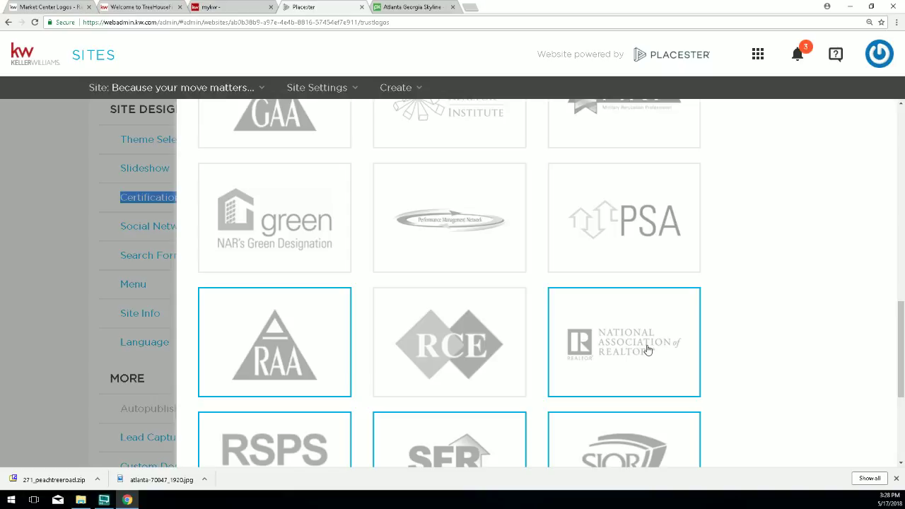
scroll(642, 348, up, 10)
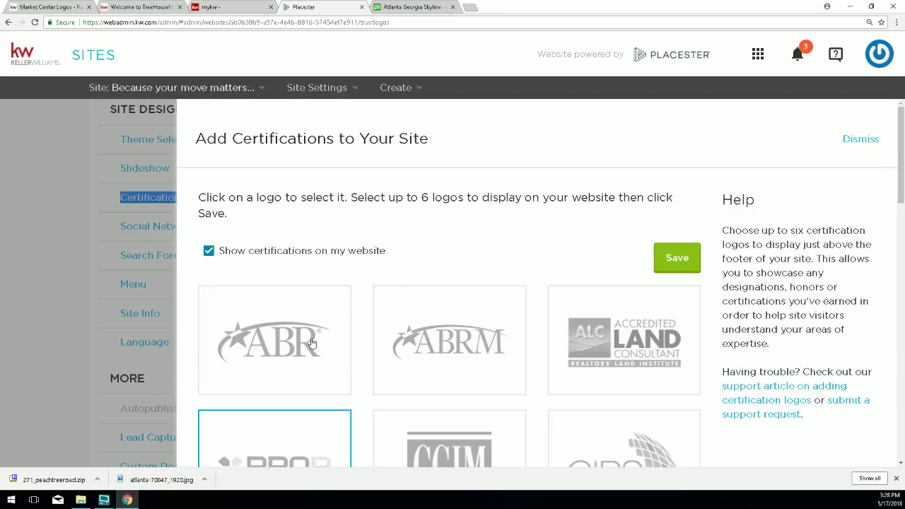
click(672, 259)
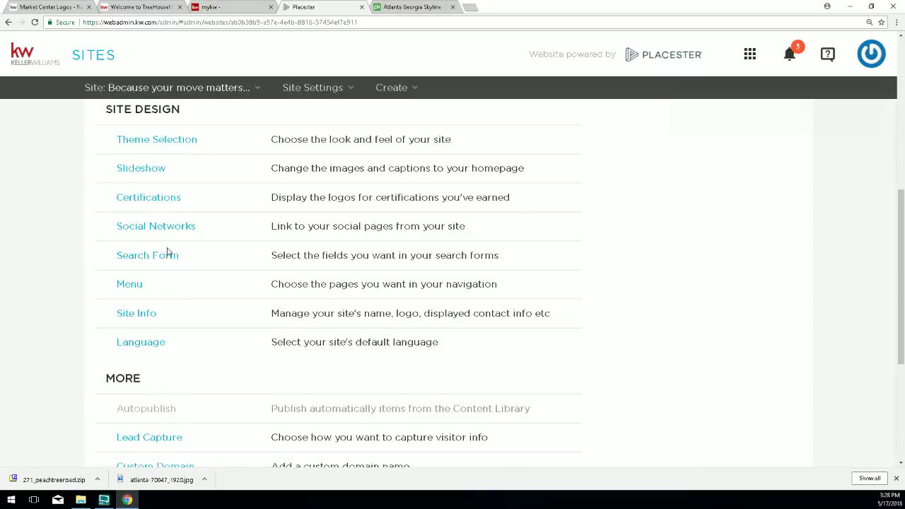
Open the Social Networks settings under Site Design.
drag(206, 229, 114, 228)
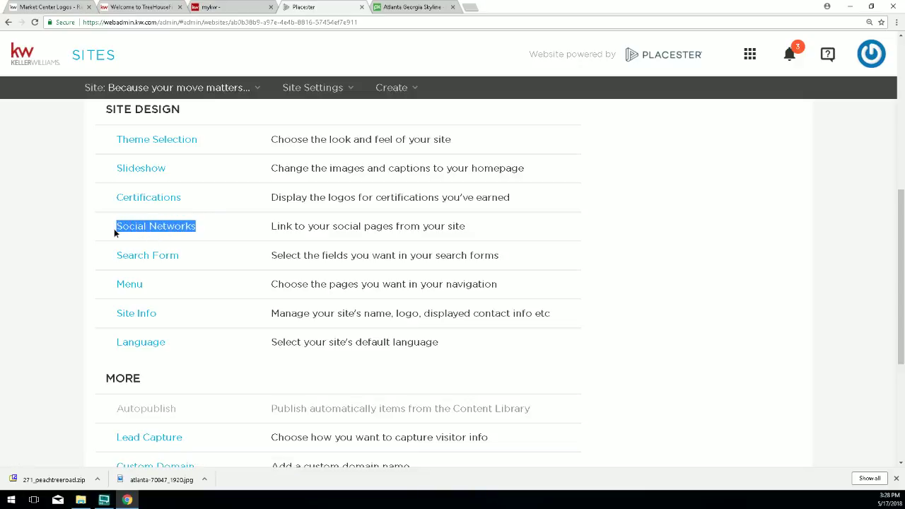
click(154, 228)
scroll(309, 247, down, 1)
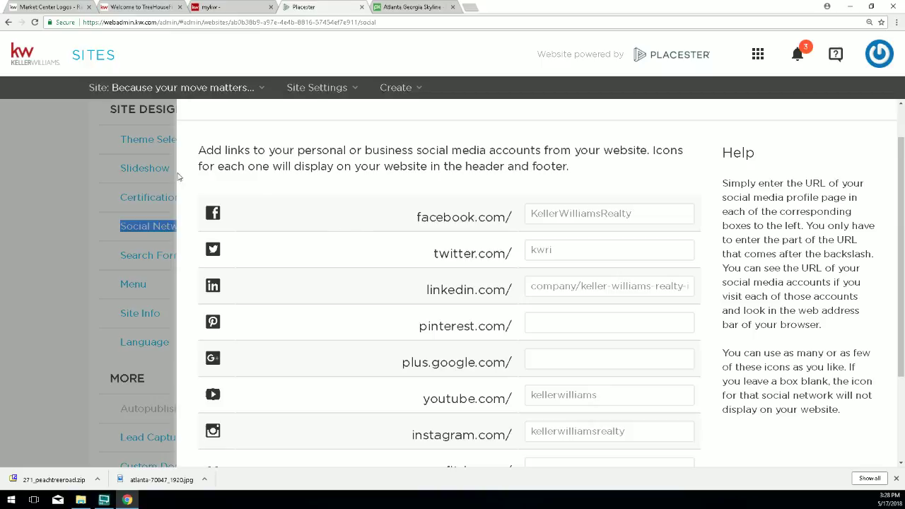
click(221, 218)
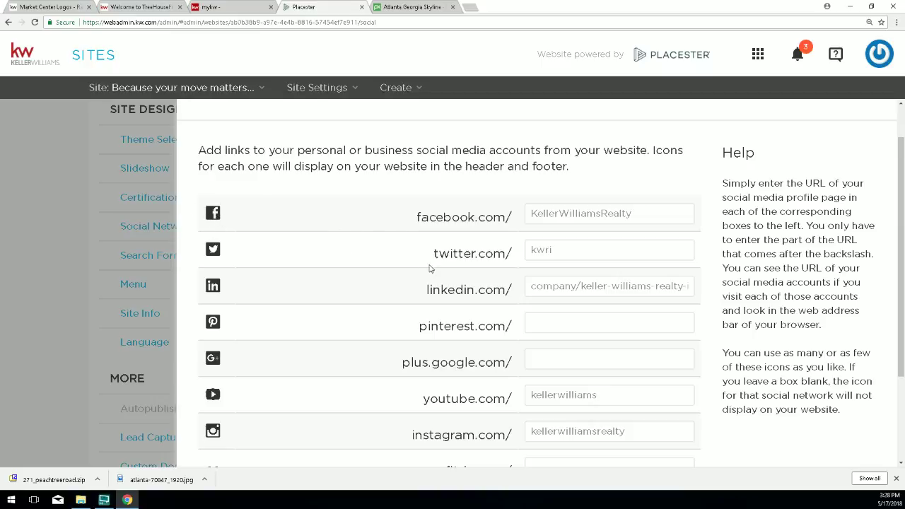
Review the prefilled Facebook KellerWilliamsRealty, Twitter kwri and LinkedIn company path entries.
drag(434, 253, 455, 290)
drag(644, 211, 523, 216)
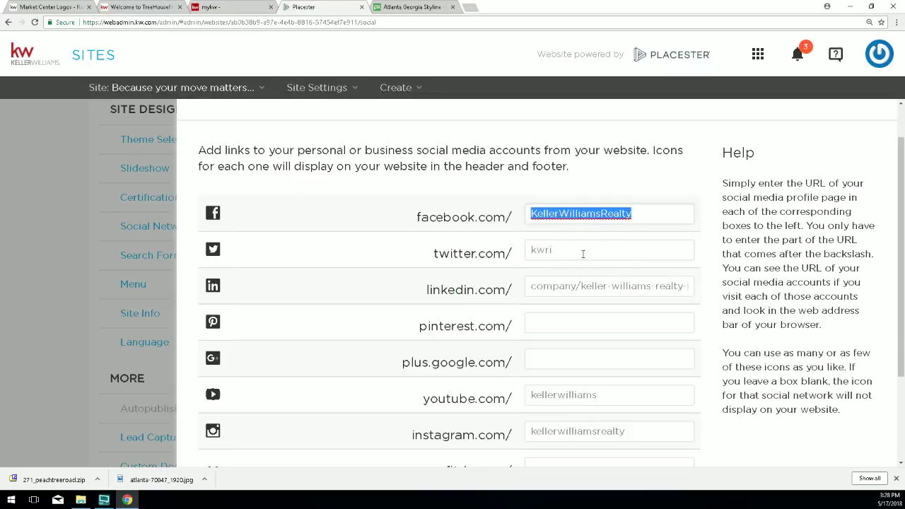
drag(583, 254, 535, 250)
drag(687, 286, 527, 287)
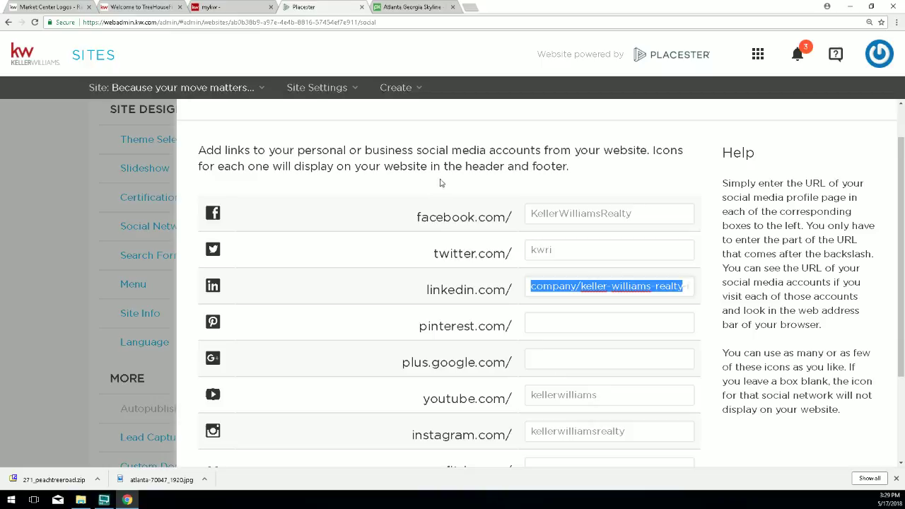
drag(412, 217, 467, 232)
drag(420, 257, 512, 276)
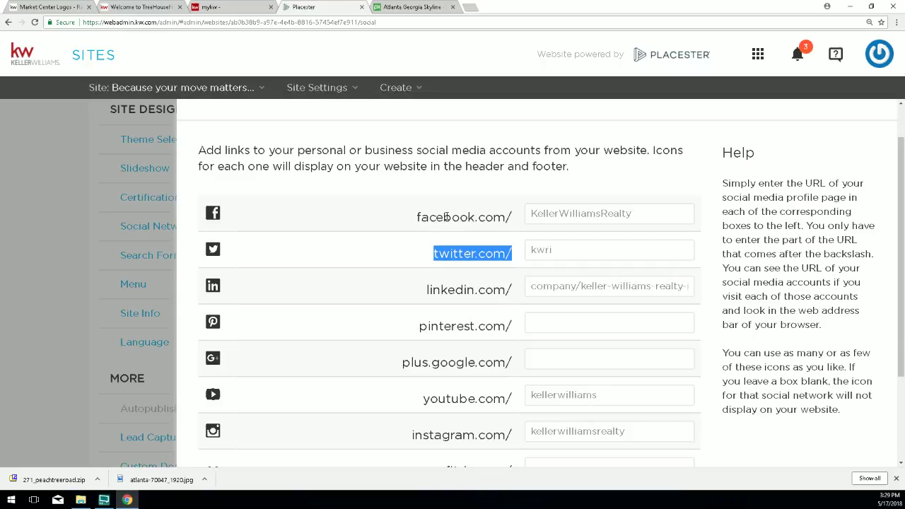
Load kw.com in a new tab and follow its footer Facebook link.
click(470, 7)
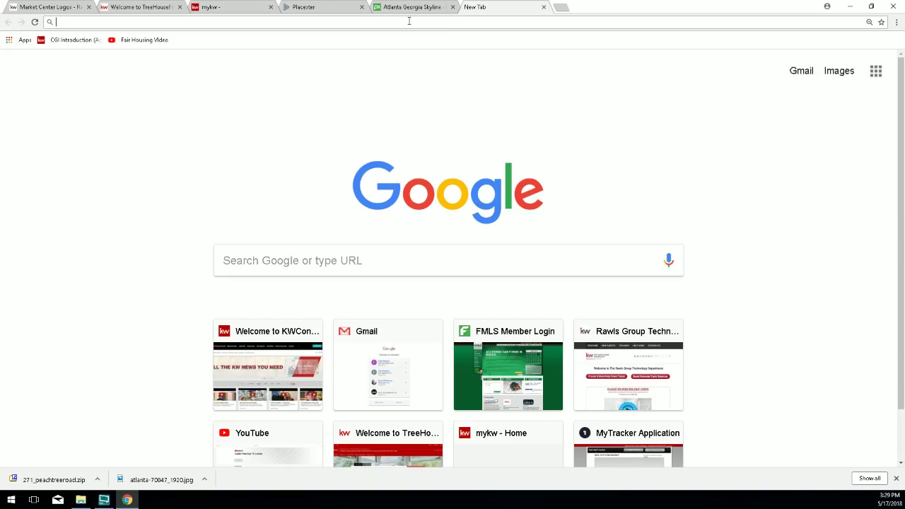
text(kw)
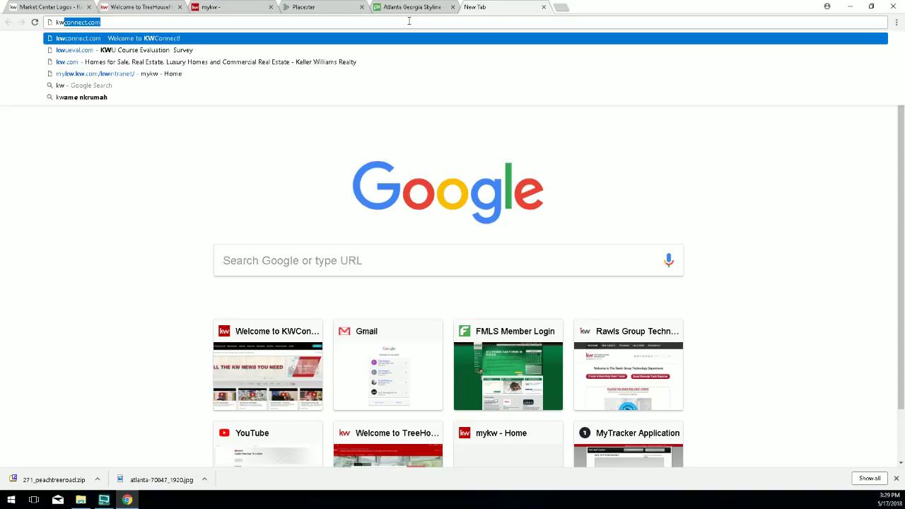
text(.com)
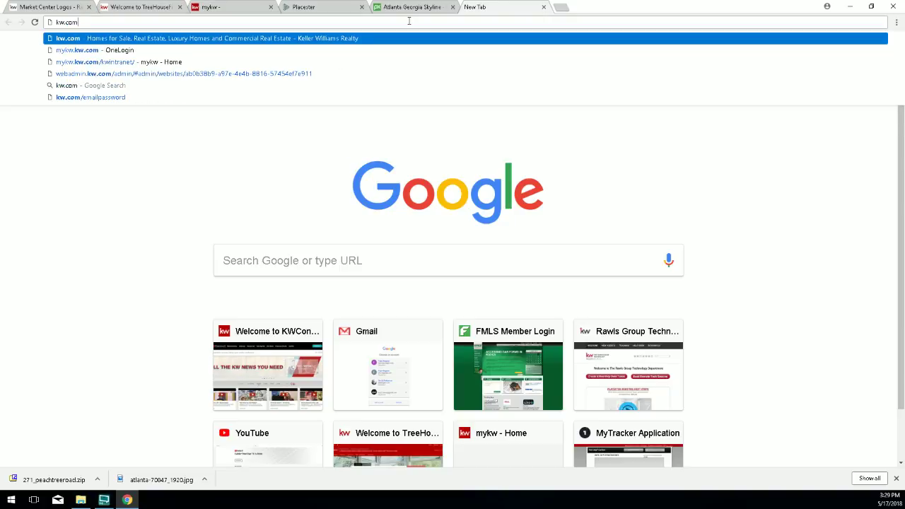
key(Return)
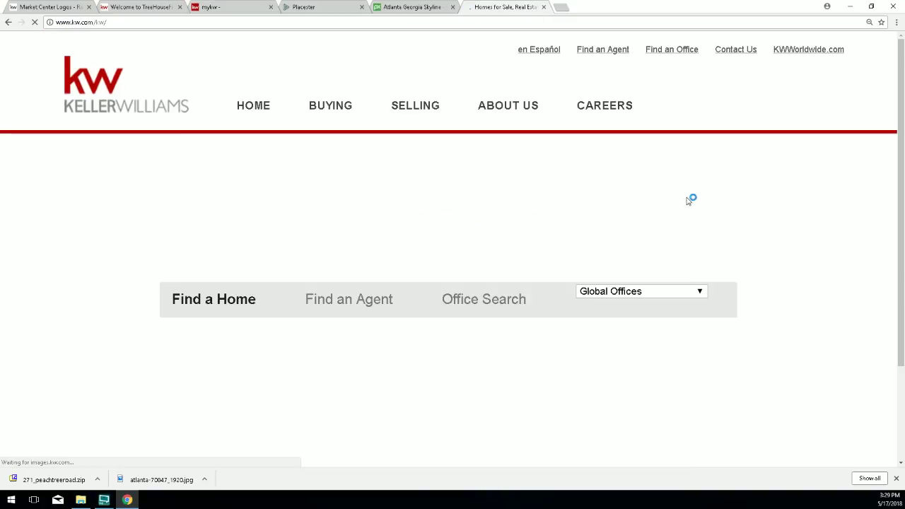
scroll(608, 237, down, 8)
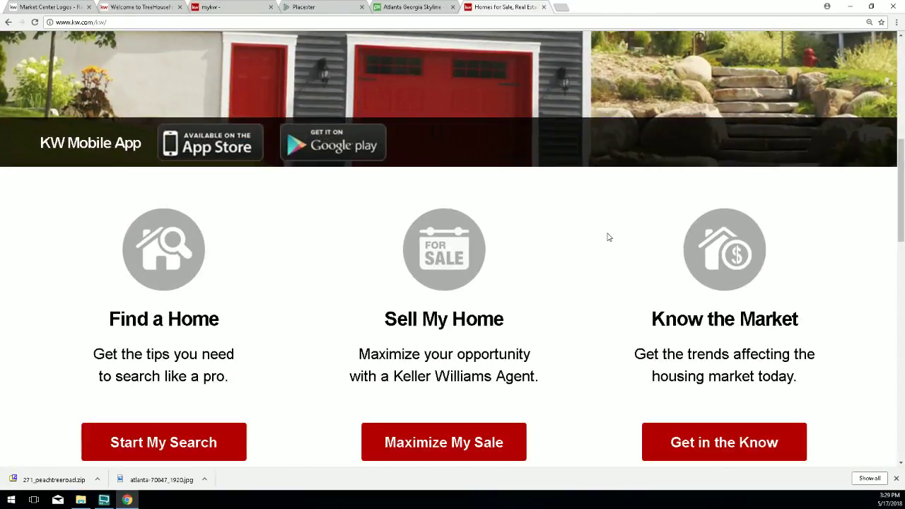
scroll(608, 237, down, 10)
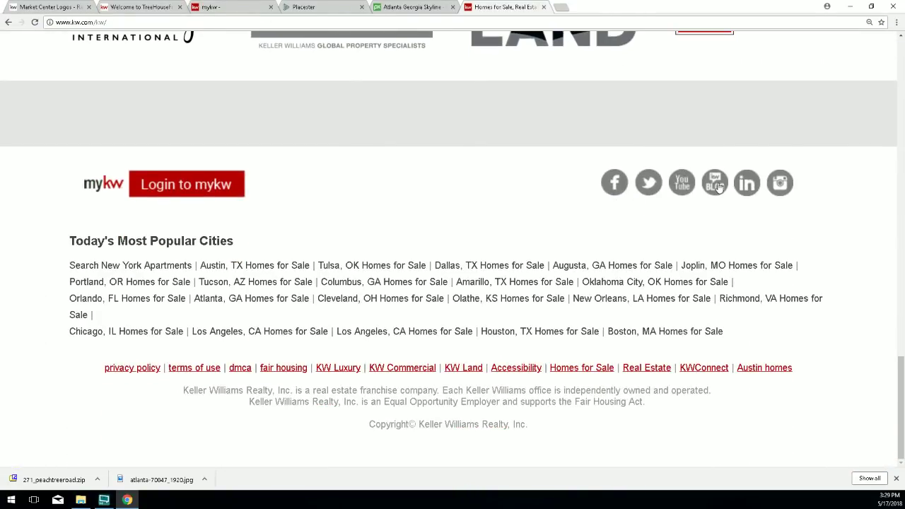
click(623, 184)
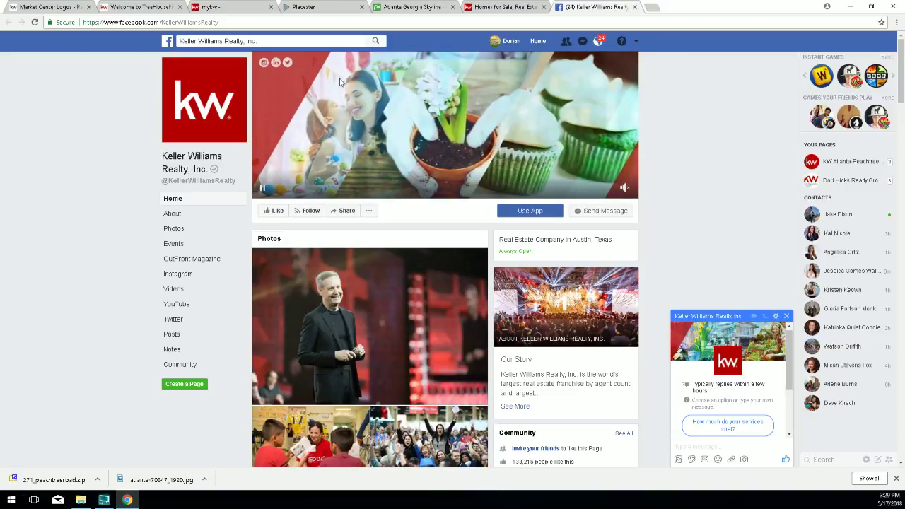
Copy the KellerWilliamsRealty page name from the Facebook address and return to Placester.
drag(219, 22, 160, 22)
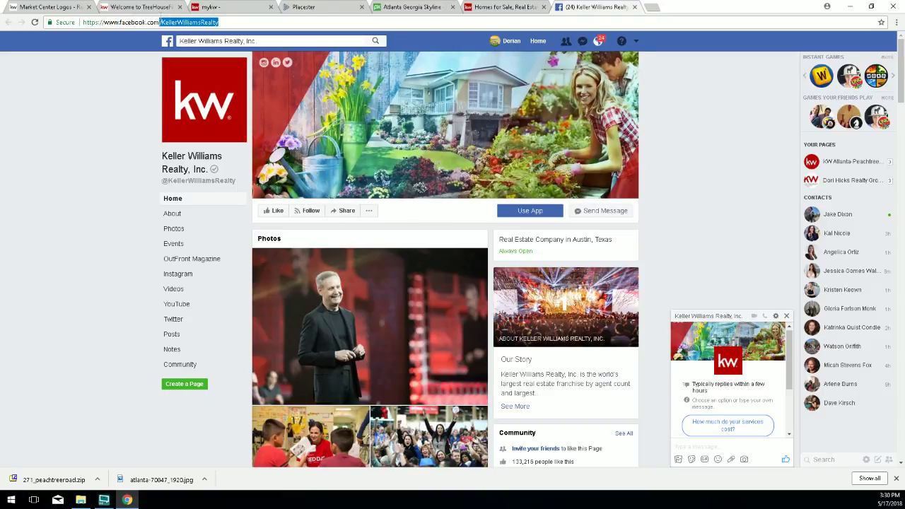
click(160, 22)
drag(104, 22, 165, 22)
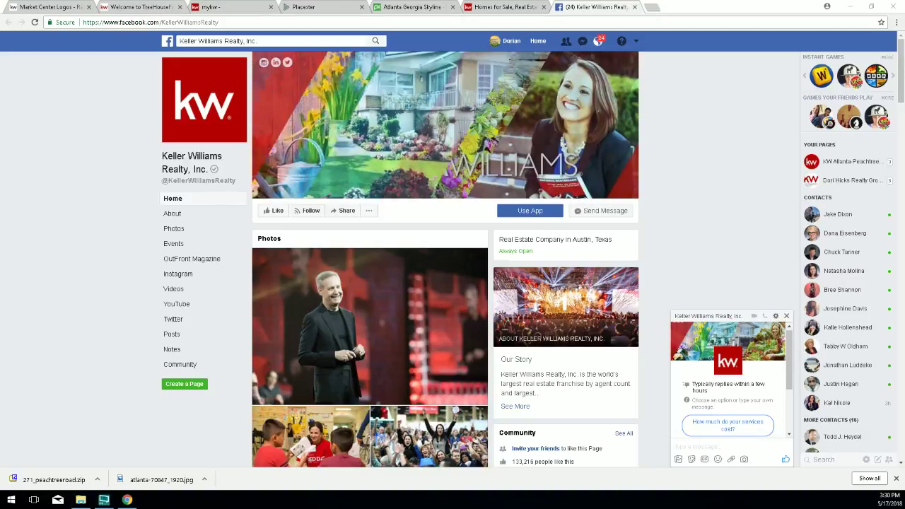
drag(139, 22, 218, 22)
click(164, 22)
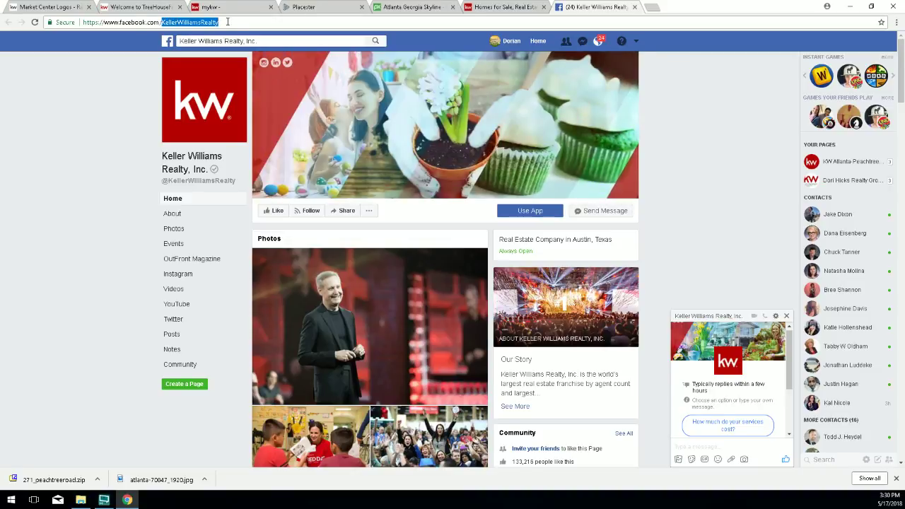
right_click(178, 25)
click(195, 49)
click(301, 7)
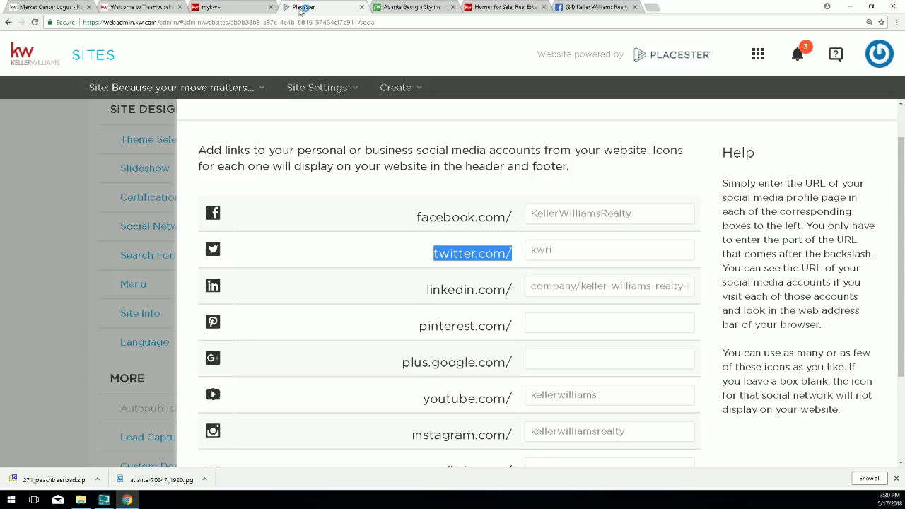
Paste KellerWilliamsRealty over the Facebook field value, then return to the kw.com footer.
drag(635, 205, 528, 213)
drag(417, 217, 520, 228)
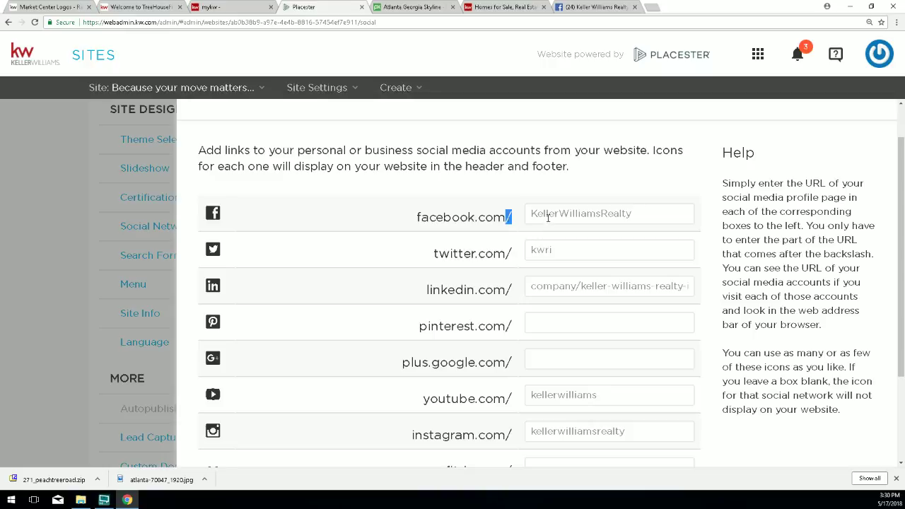
double_click(548, 215)
right_click(577, 243)
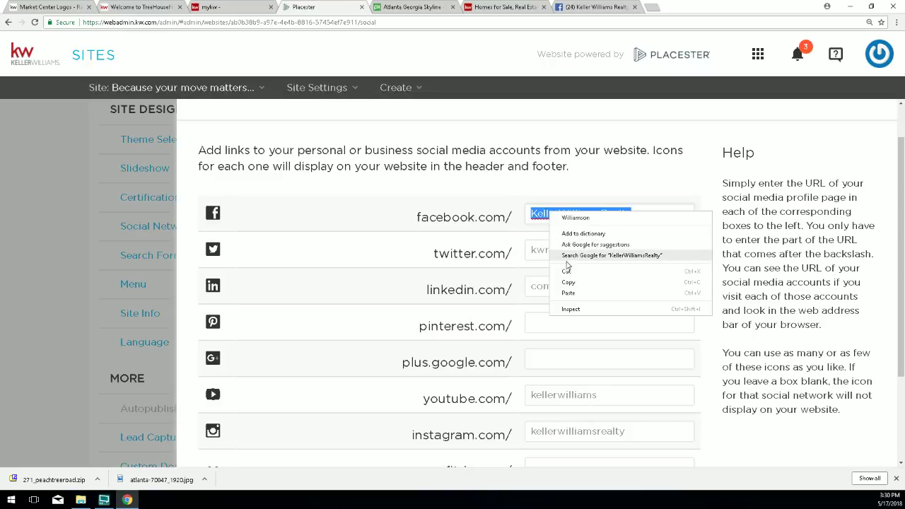
click(564, 291)
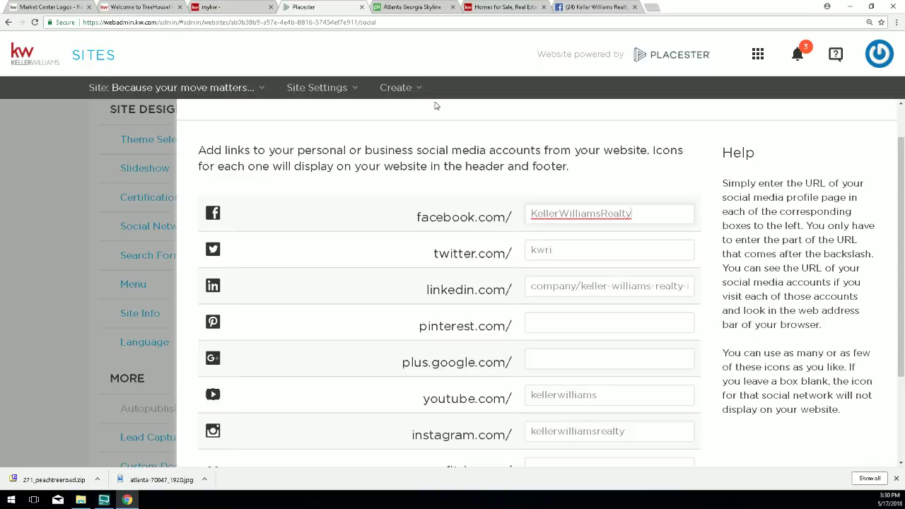
click(502, 7)
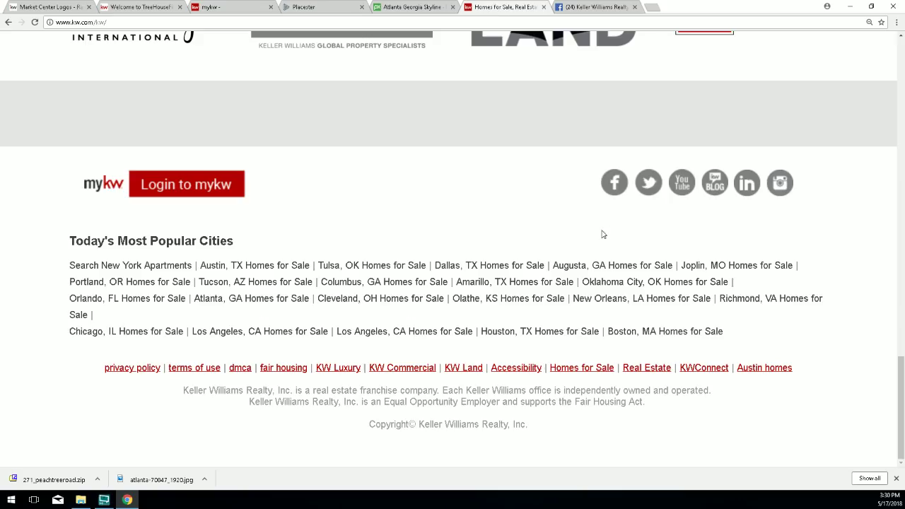
Open the Keller Williams kwri Twitter profile from the footer and copy its handle.
click(643, 187)
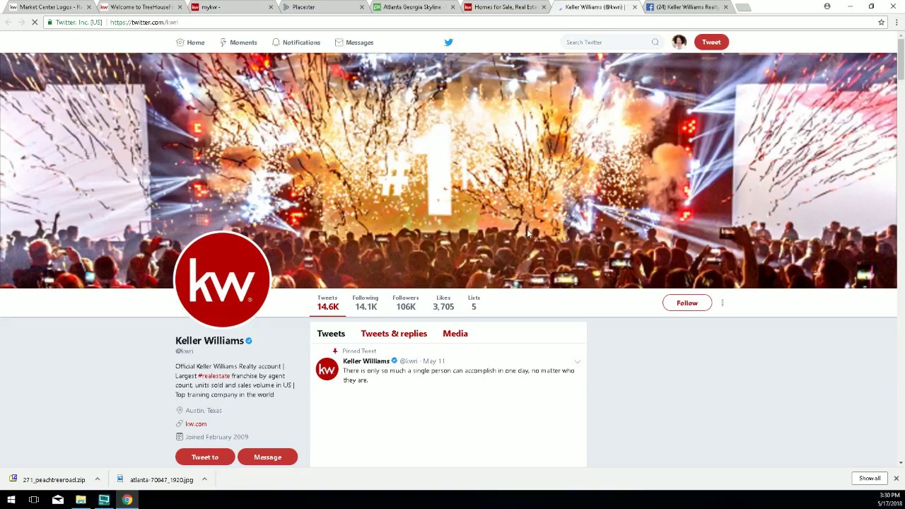
scroll(317, 227, down, 3)
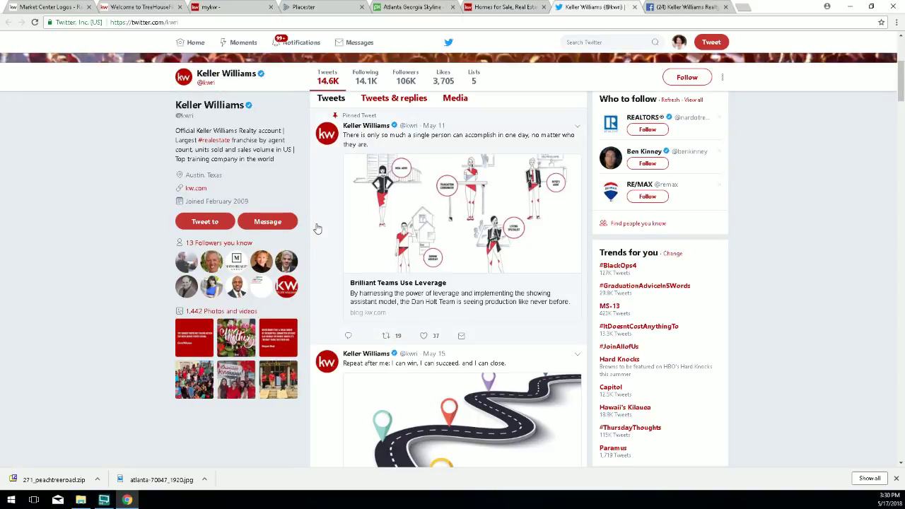
scroll(317, 227, down, 2)
scroll(314, 228, down, 3)
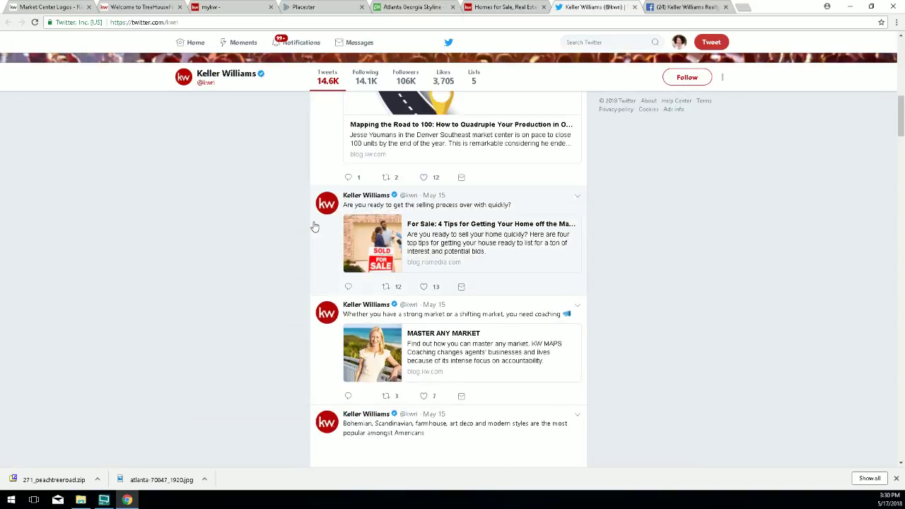
scroll(313, 226, up, 7)
scroll(311, 209, up, 2)
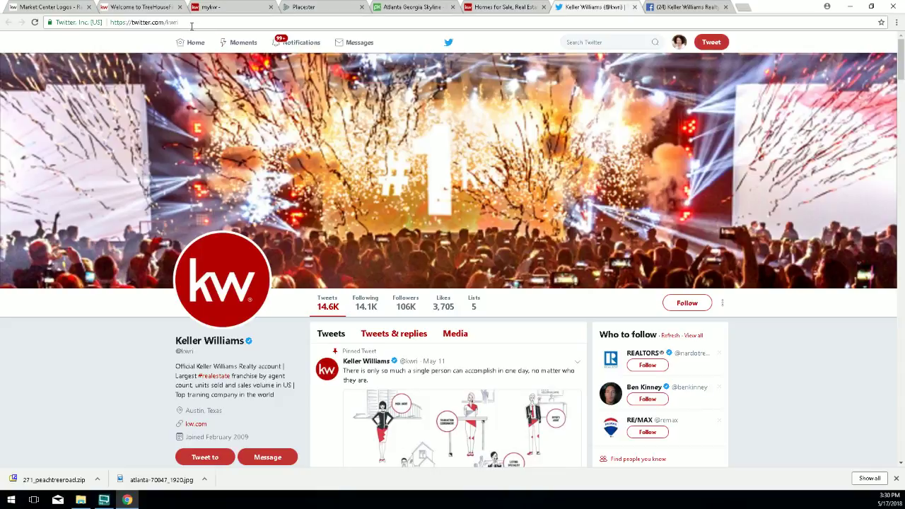
drag(132, 22, 150, 22)
click(182, 22)
right_click(171, 26)
click(186, 54)
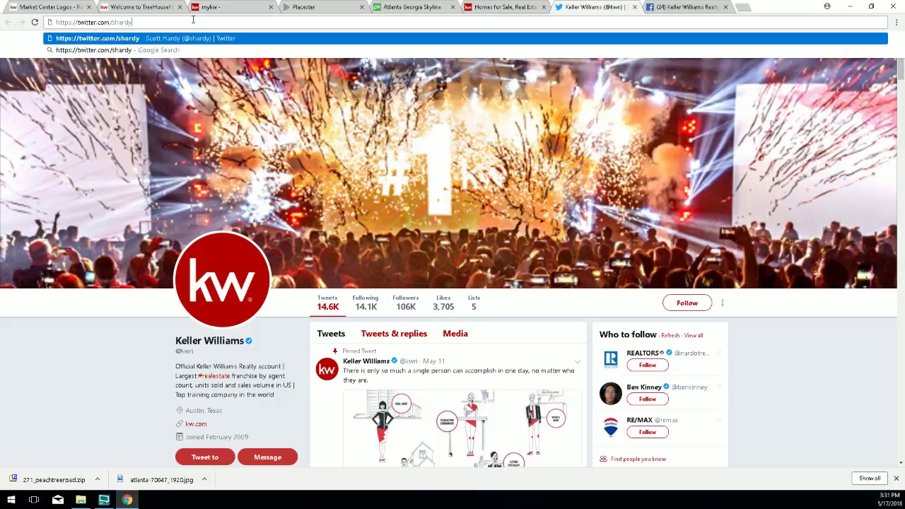
Load another agent's Twitter profile, copy that handle, and select kwri in Placester's Twitter field.
key(Return)
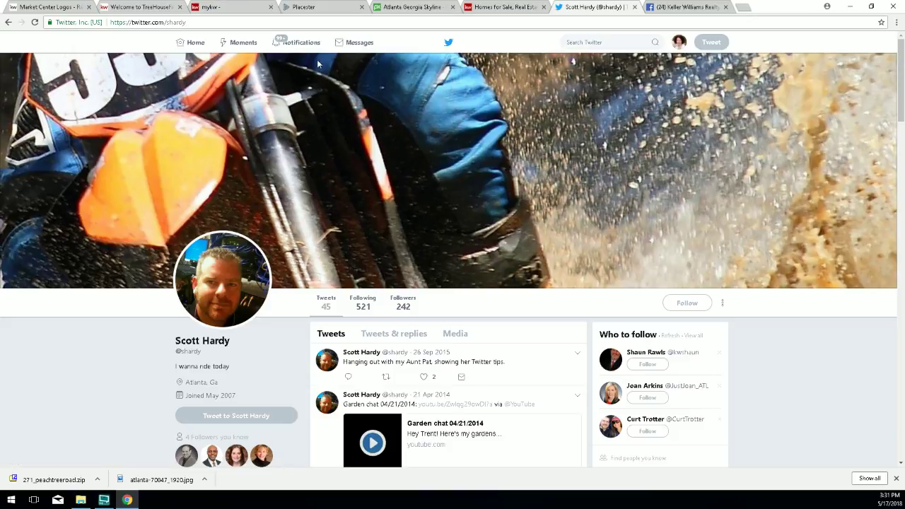
scroll(471, 205, down, 1)
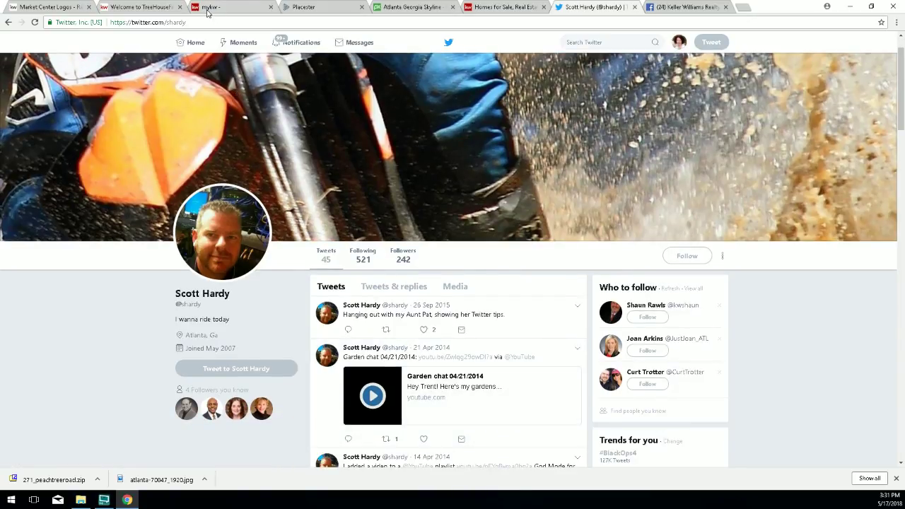
drag(128, 22, 187, 23)
click(165, 22)
right_click(182, 26)
click(201, 57)
click(300, 7)
click(563, 255)
drag(563, 256, 529, 255)
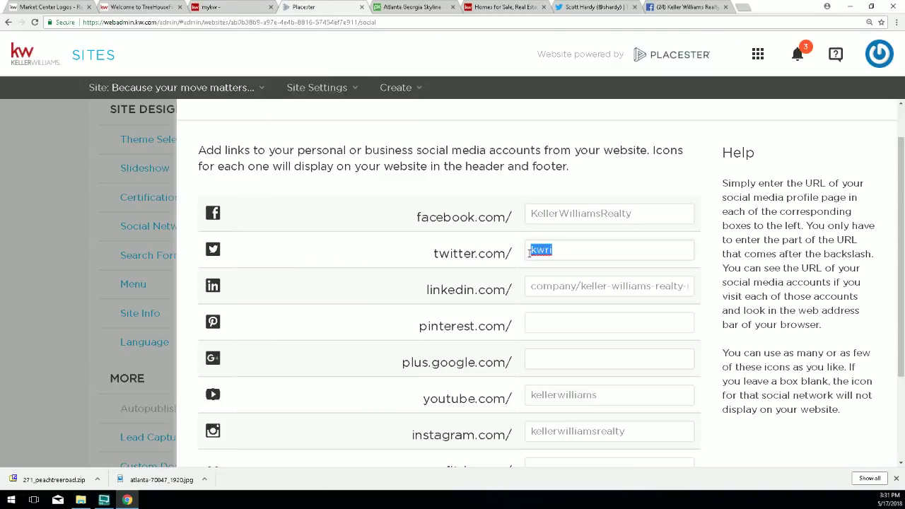
Paste the agent's handle into the Twitter field, then restore kwri from autocomplete.
right_click(541, 251)
click(539, 329)
drag(603, 255, 526, 255)
text(k)
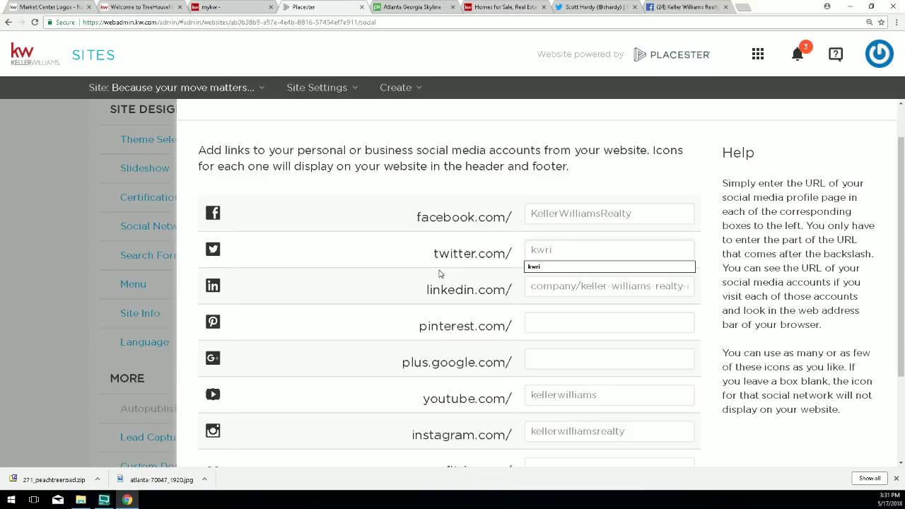
click(459, 307)
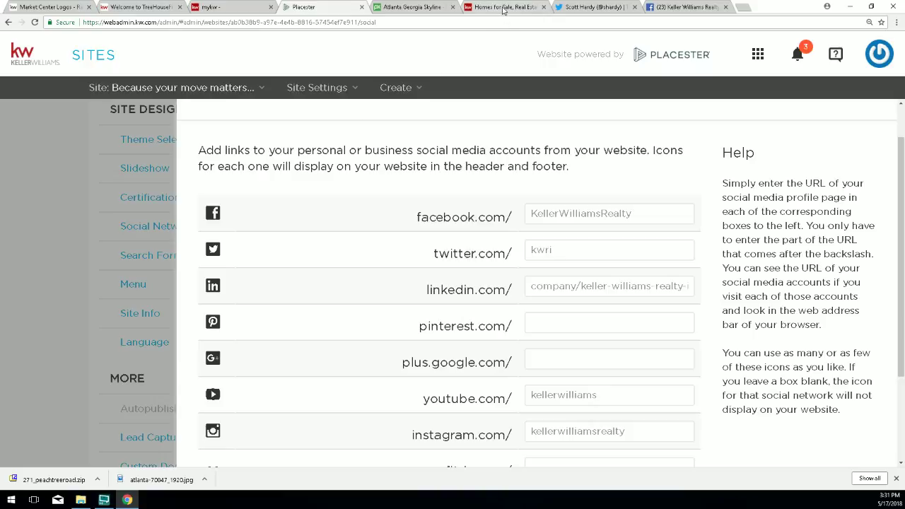
click(505, 9)
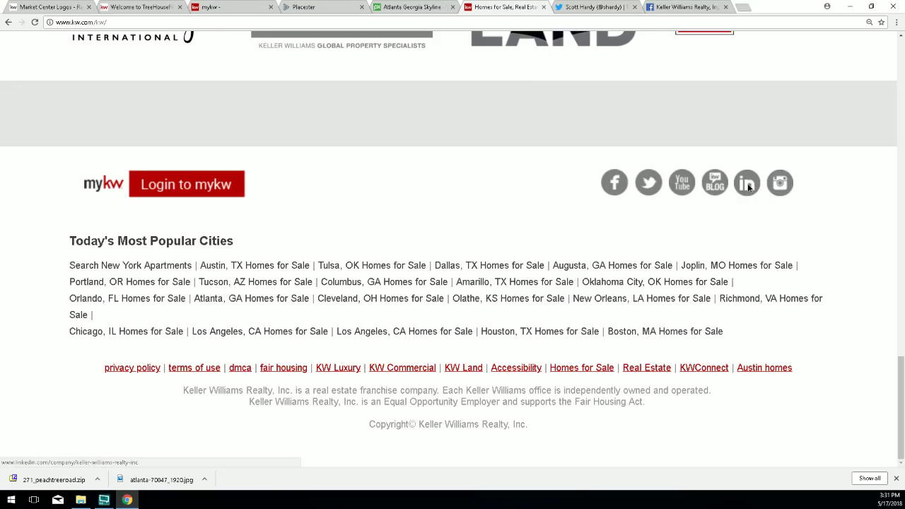
Open the Keller Williams Realty, Inc. LinkedIn page and select its company path.
click(748, 185)
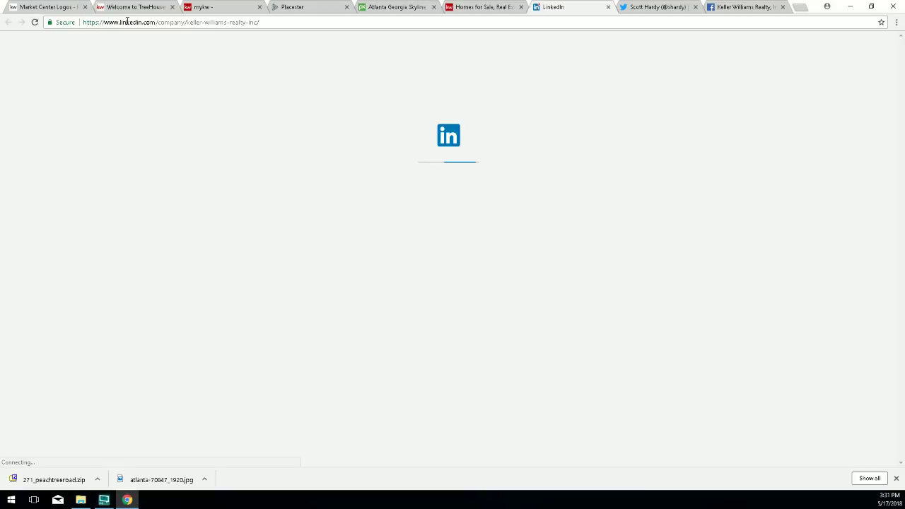
drag(126, 22, 151, 22)
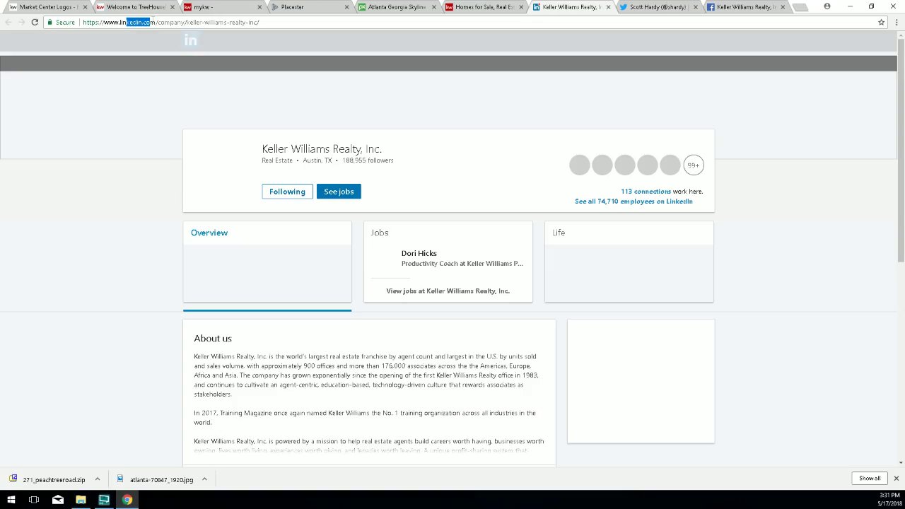
click(156, 22)
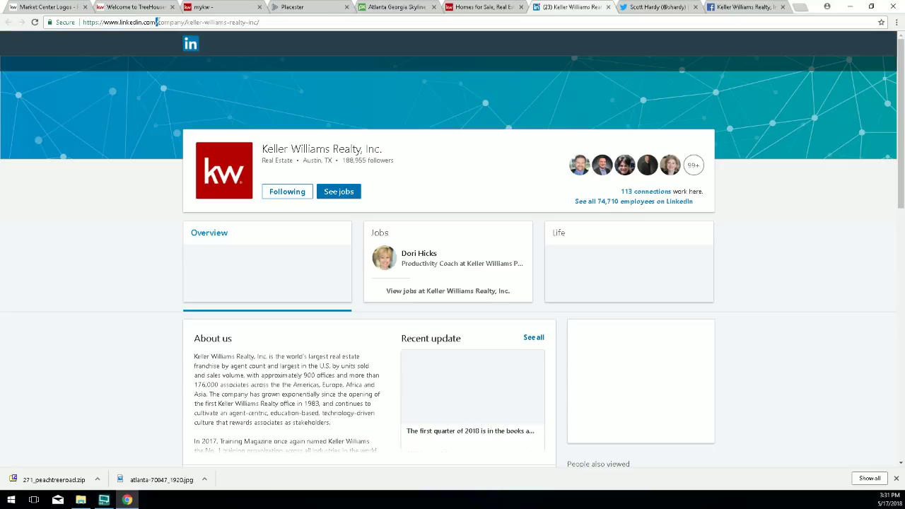
drag(156, 22, 297, 22)
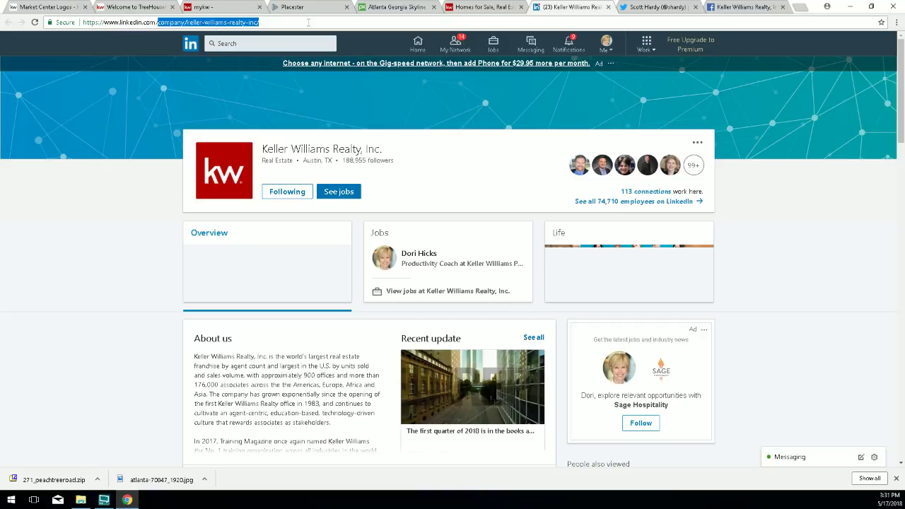
drag(308, 22, 179, 22)
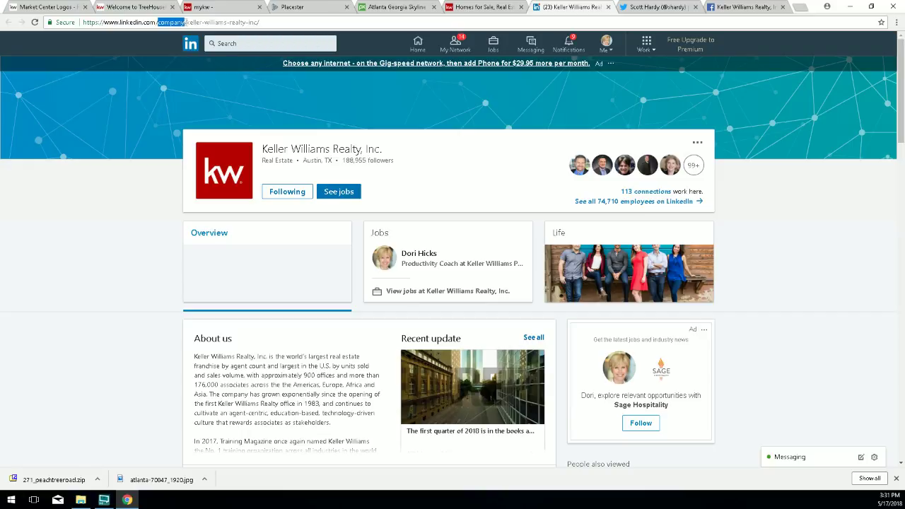
drag(186, 22, 268, 21)
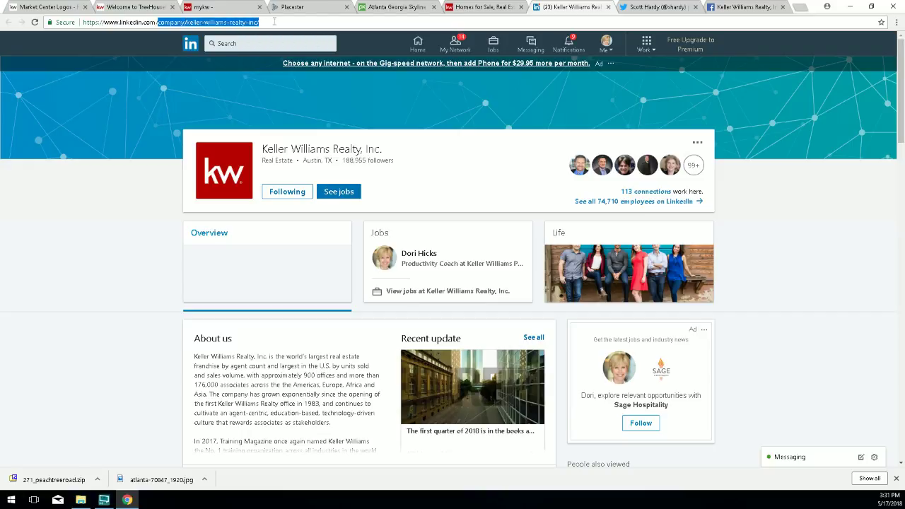
Copy company/keller-williams-realty-inc/ from the address and return to Placester's social links.
click(139, 22)
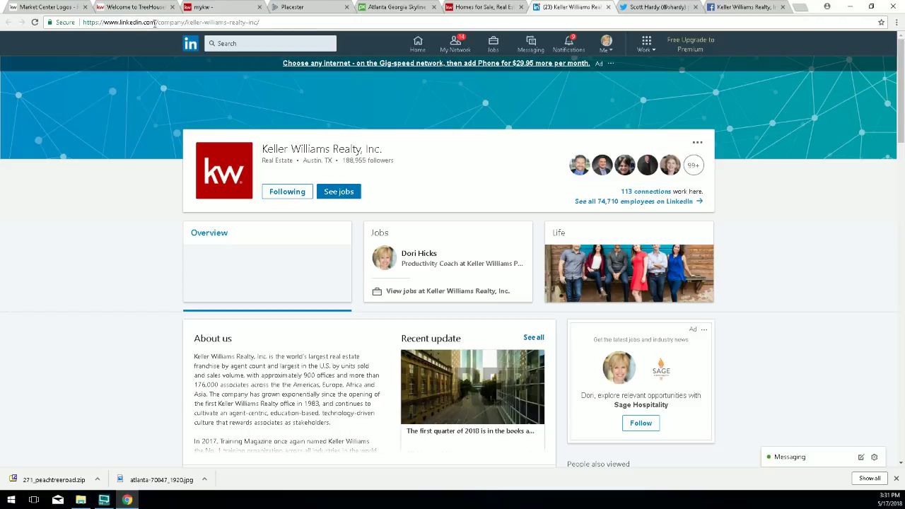
double_click(144, 22)
click(162, 22)
drag(159, 23, 269, 22)
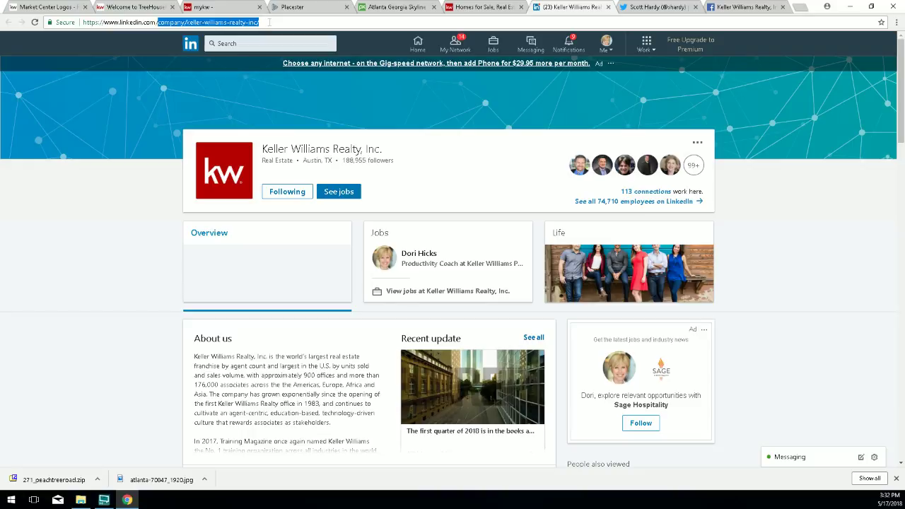
right_click(228, 25)
click(246, 57)
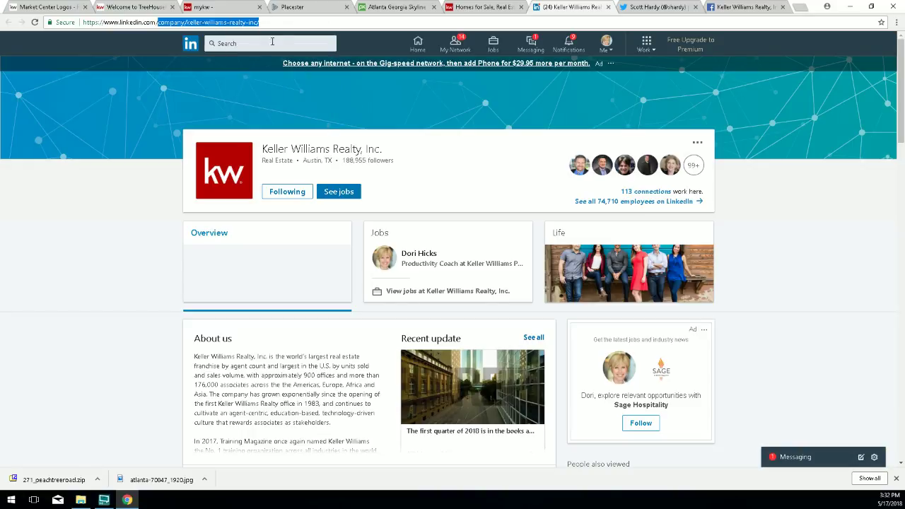
click(287, 7)
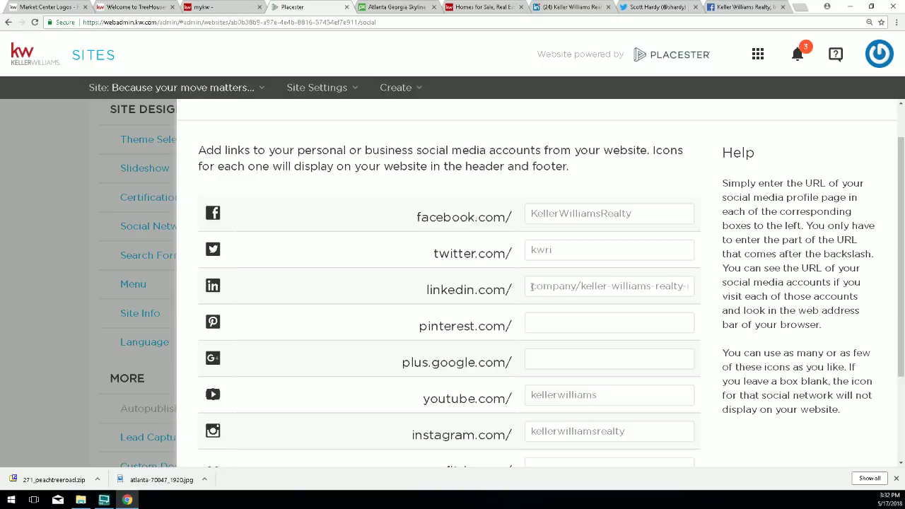
Check the LinkedIn, Pinterest, YouTube and Instagram entries, then save the social network links.
drag(531, 286, 689, 279)
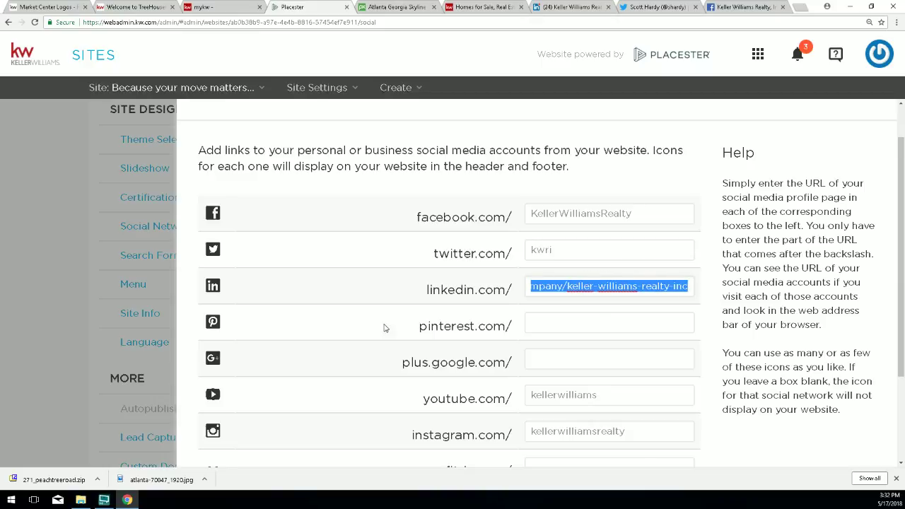
drag(419, 327, 513, 326)
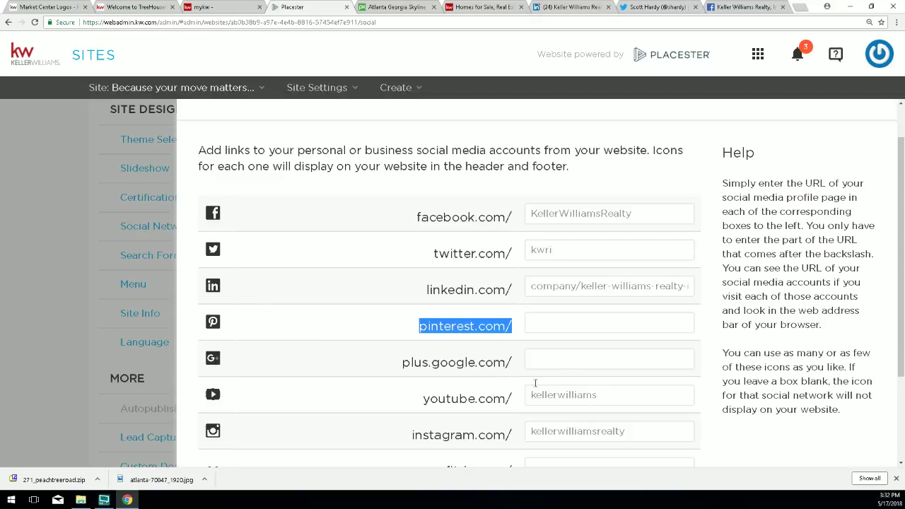
drag(616, 395, 510, 425)
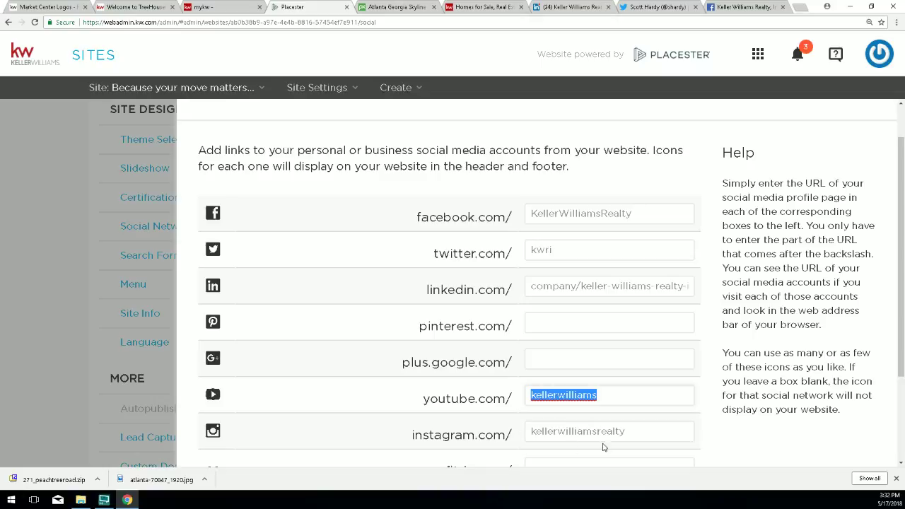
drag(633, 435, 482, 436)
scroll(482, 436, down, 1)
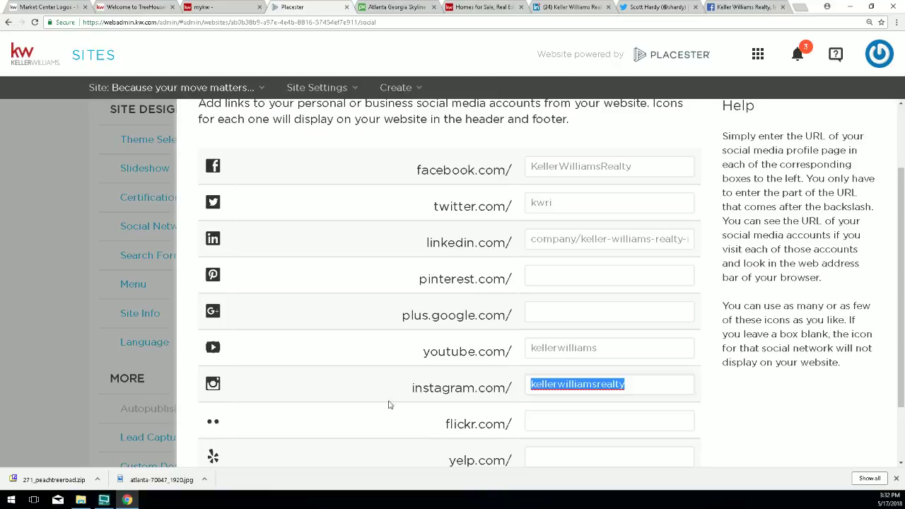
click(608, 348)
click(477, 351)
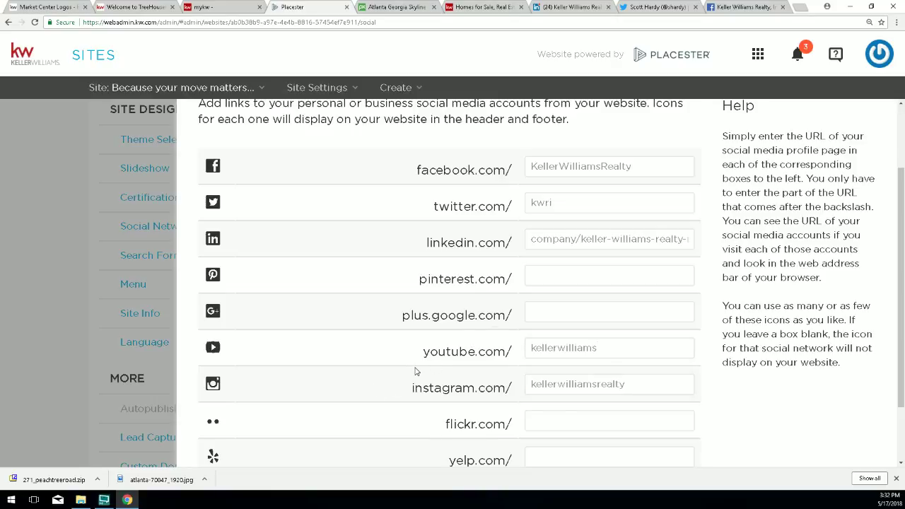
scroll(414, 390, down, 1)
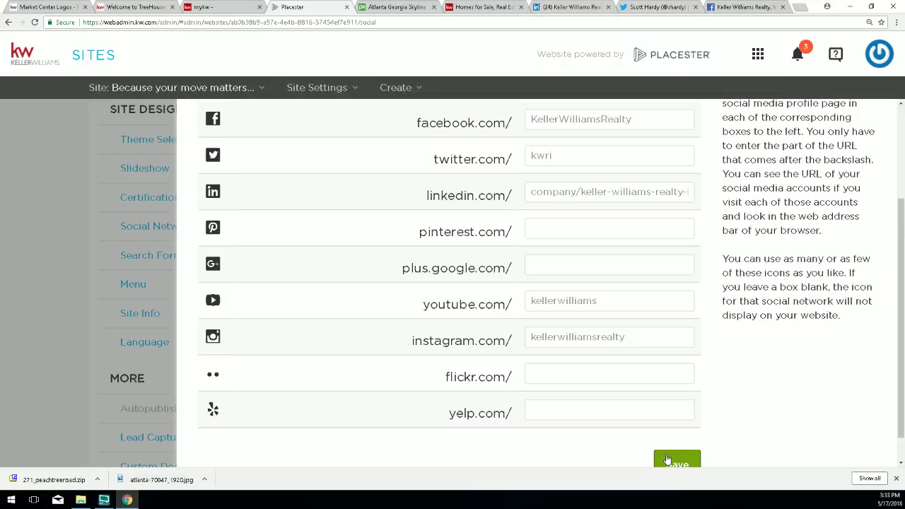
click(690, 461)
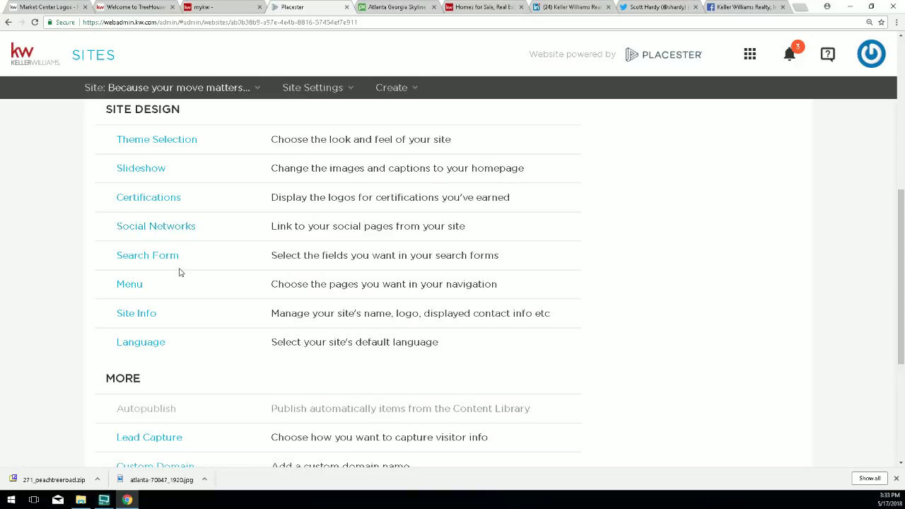
drag(148, 287, 111, 288)
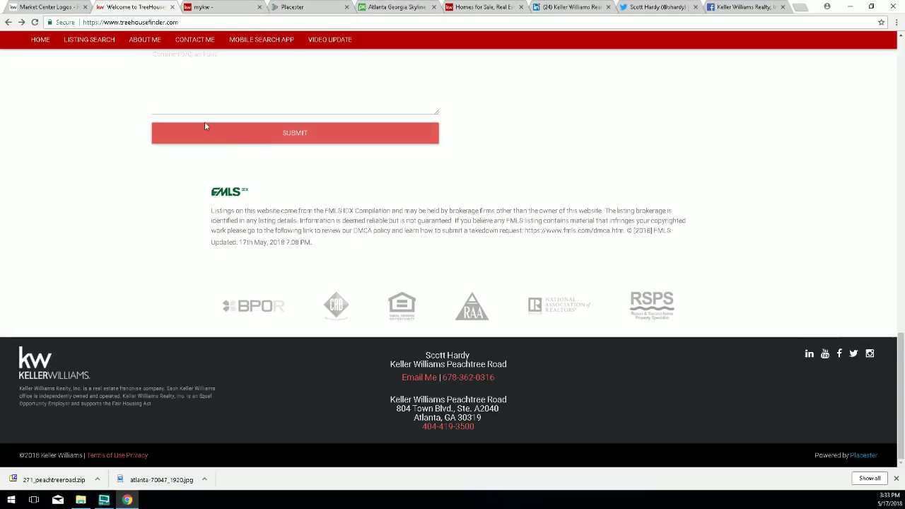
click(127, 7)
click(34, 22)
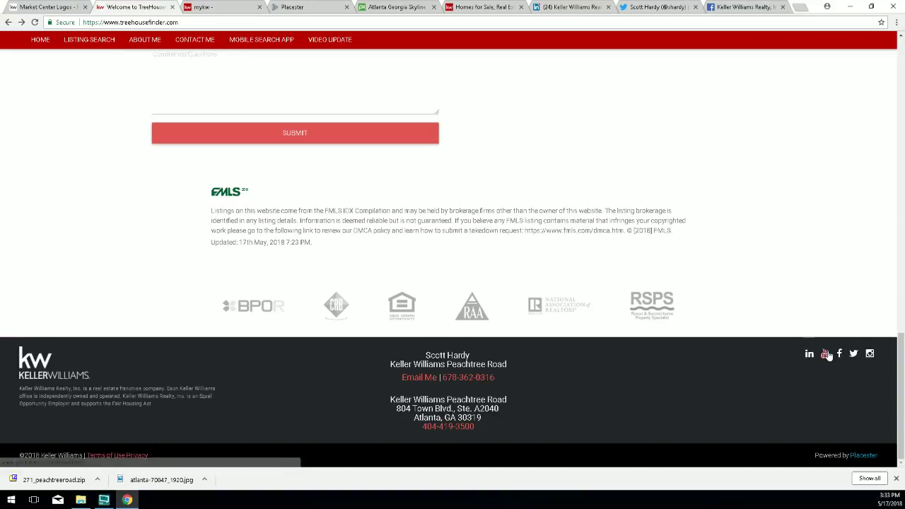
scroll(699, 244, up, 20)
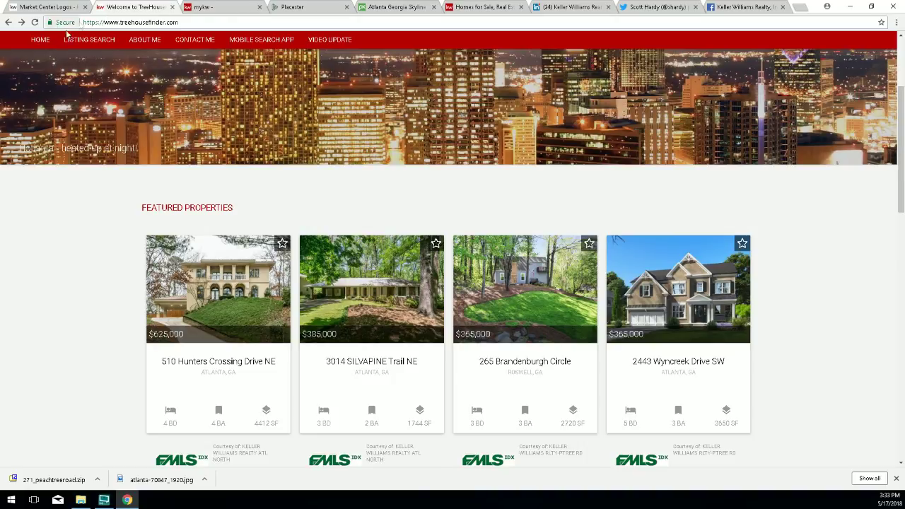
scroll(67, 36, up, 3)
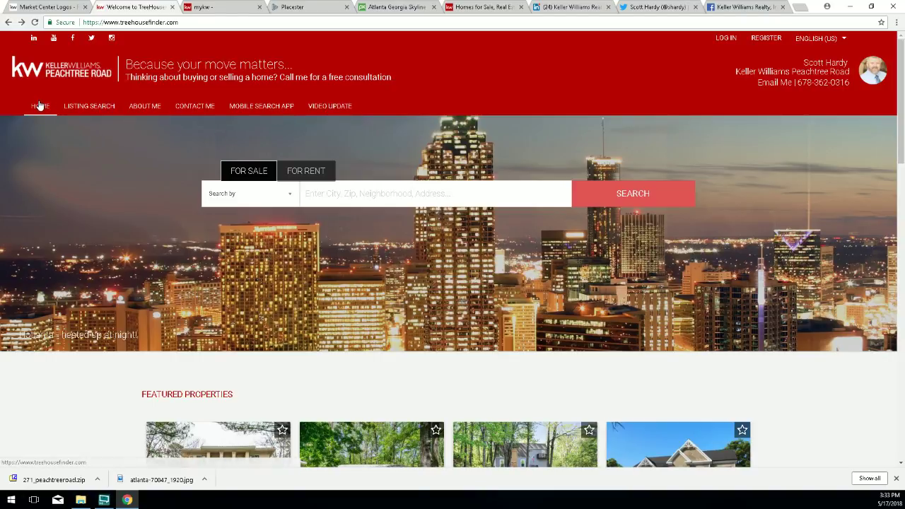
click(294, 7)
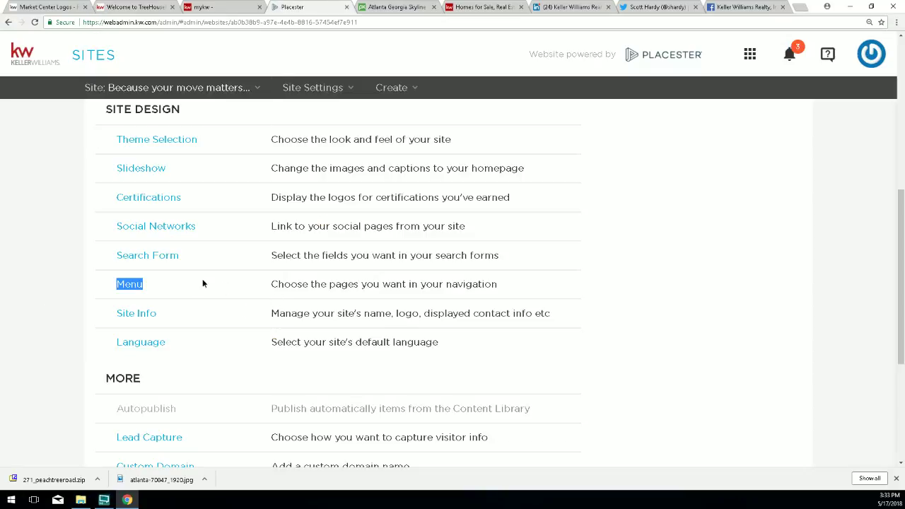
Open the Menu settings and compare them with the live site's navigation bar.
click(134, 285)
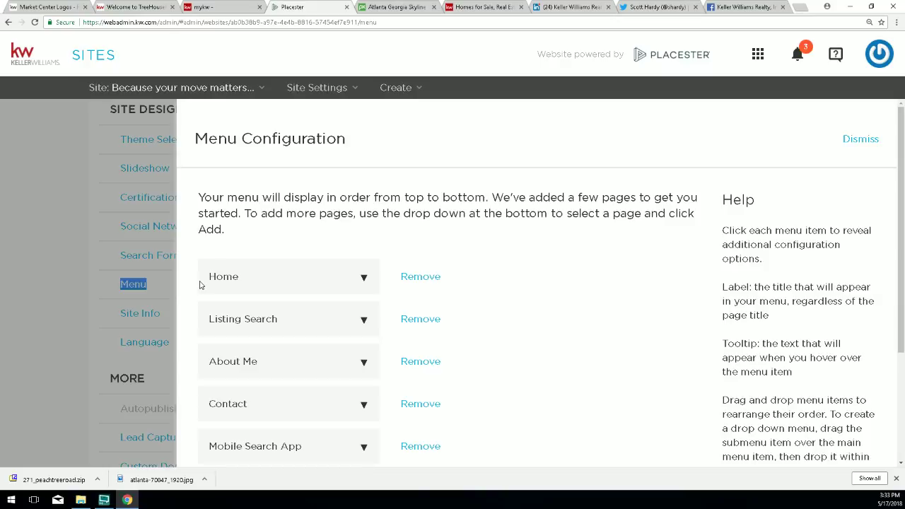
scroll(462, 331, down, 2)
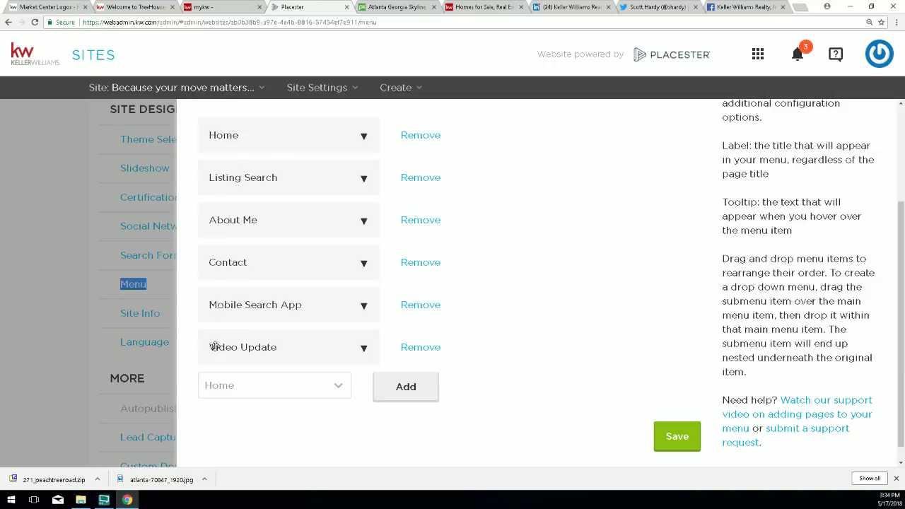
click(123, 9)
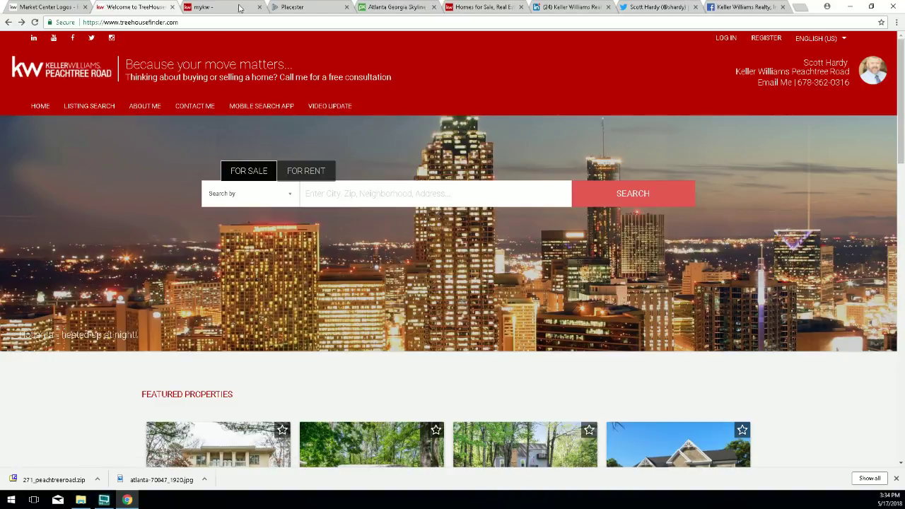
click(300, 8)
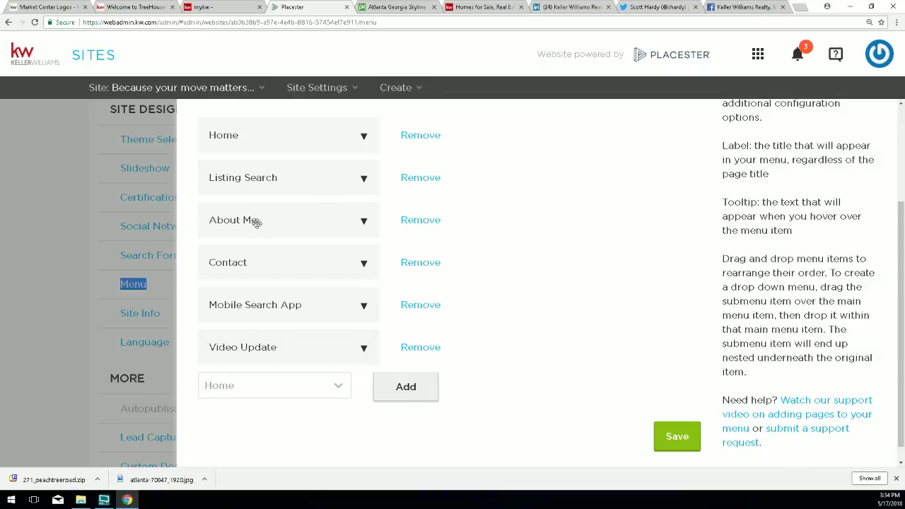
scroll(256, 222, up, 2)
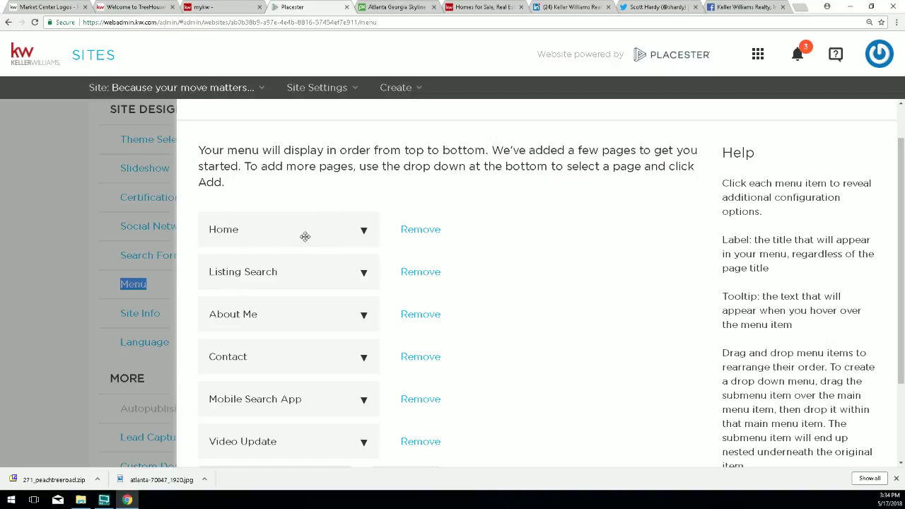
Expand the Home and Listing Search items to inspect their Label fields.
click(227, 231)
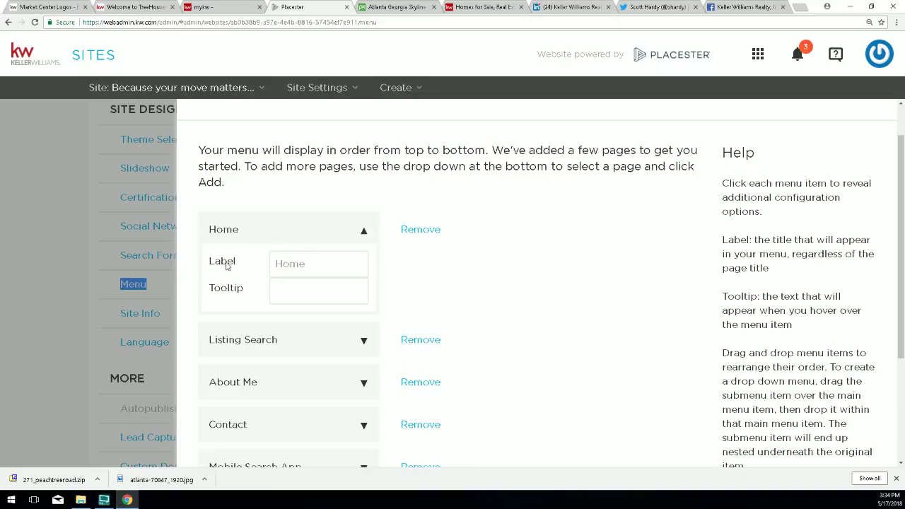
drag(211, 264, 240, 263)
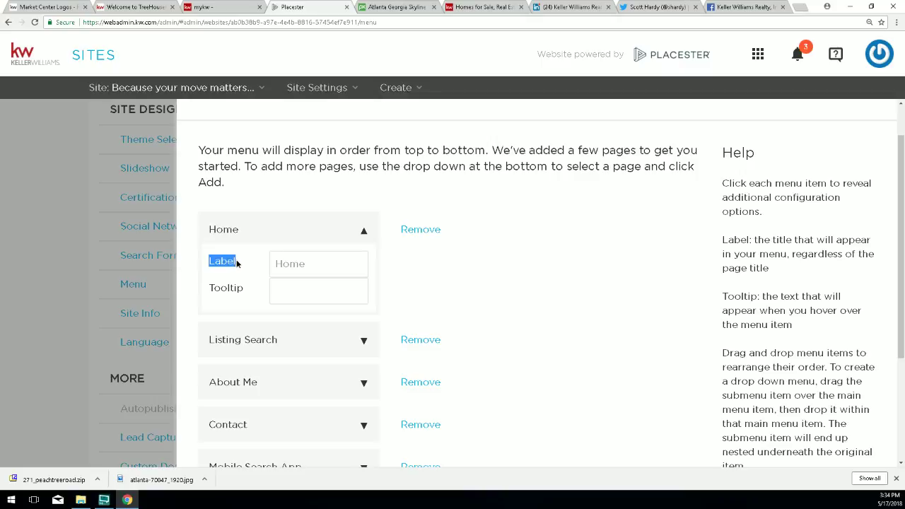
double_click(312, 267)
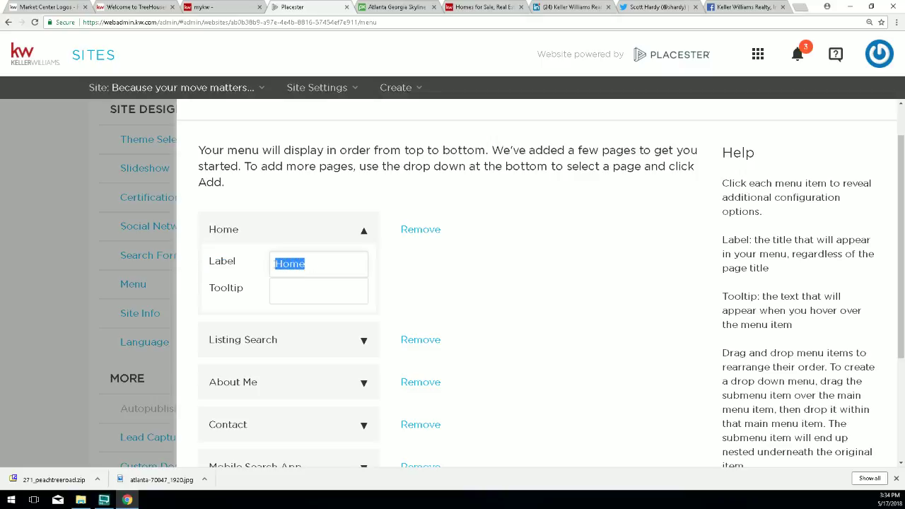
click(363, 230)
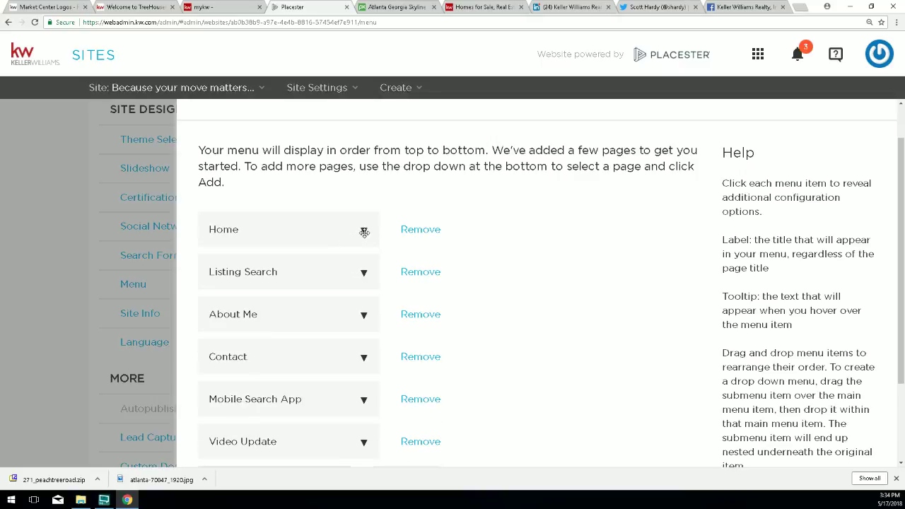
click(256, 272)
scroll(252, 284, down, 1)
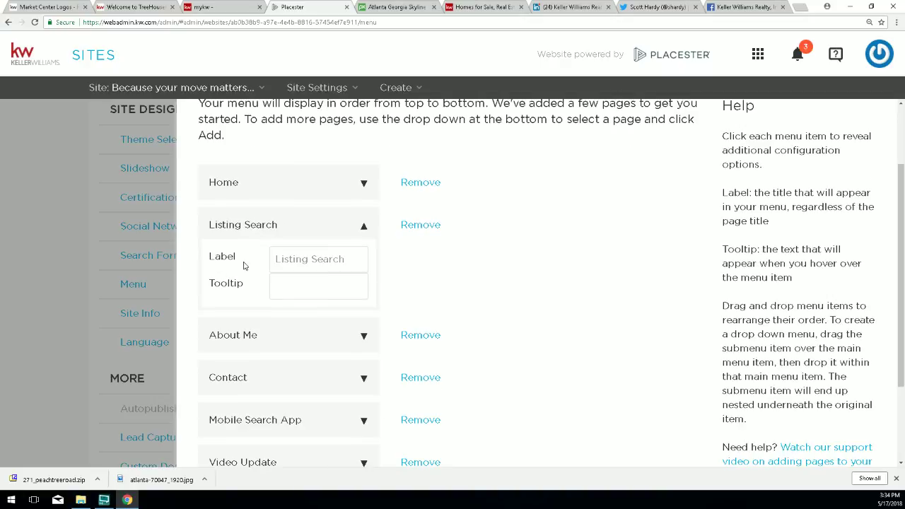
drag(345, 259, 275, 260)
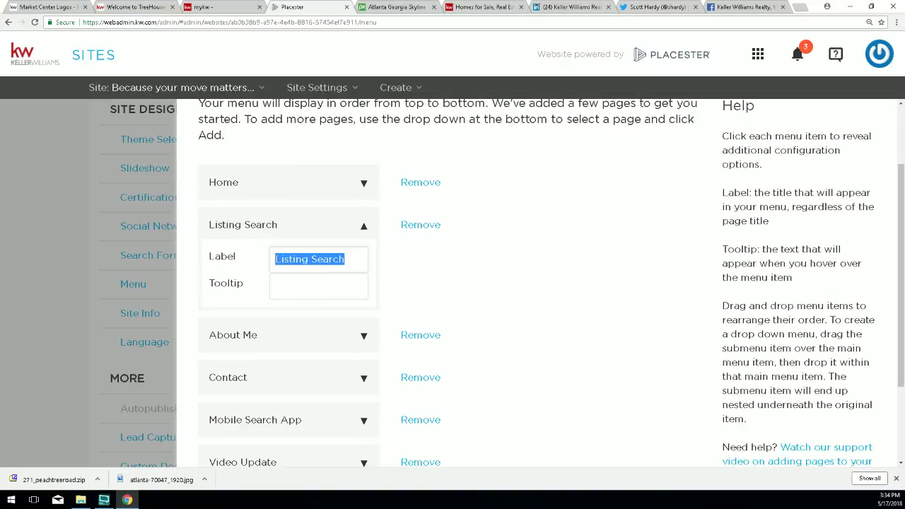
click(235, 256)
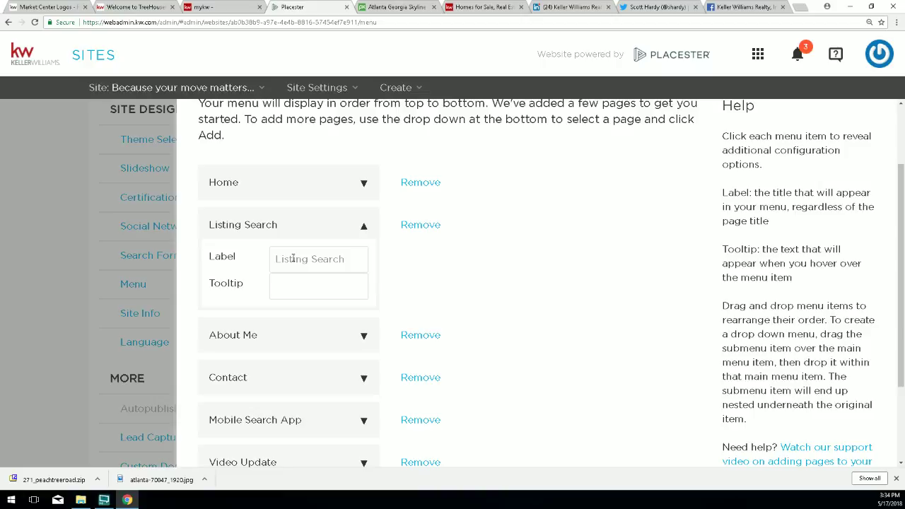
Browse the live TreeHouseFinder homepage and its rental listings, then return to the menu editor.
click(132, 9)
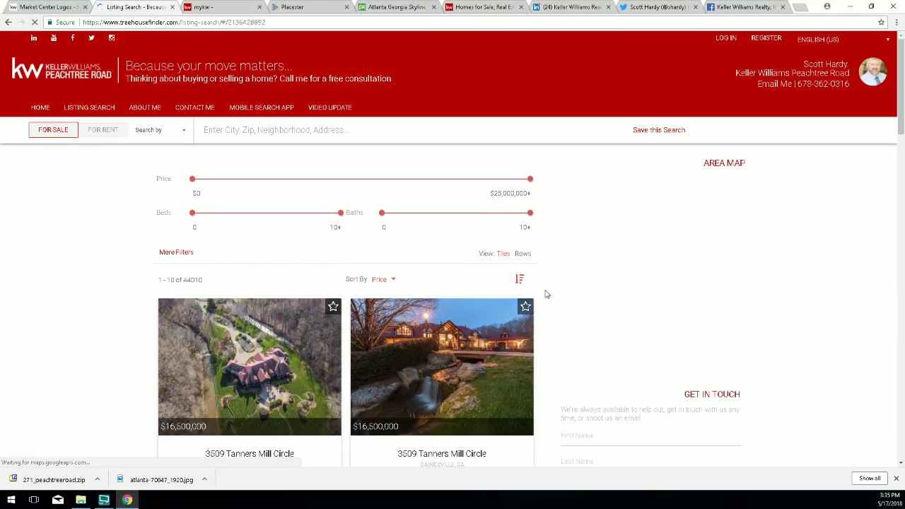
scroll(544, 292, down, 3)
scroll(546, 293, down, 3)
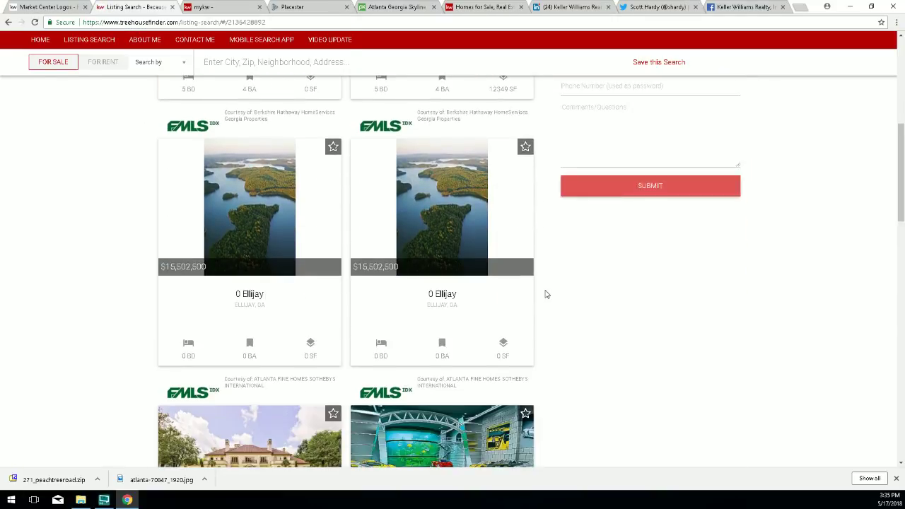
scroll(545, 294, down, 3)
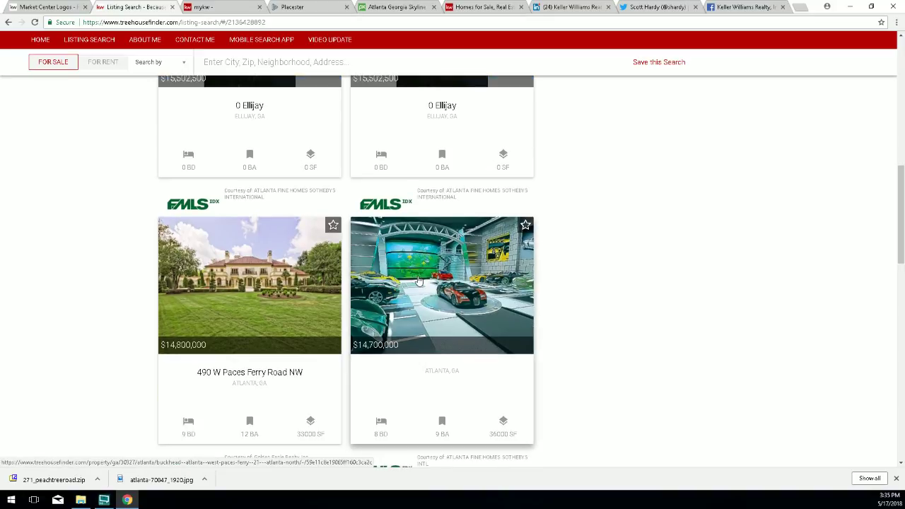
scroll(419, 281, up, 10)
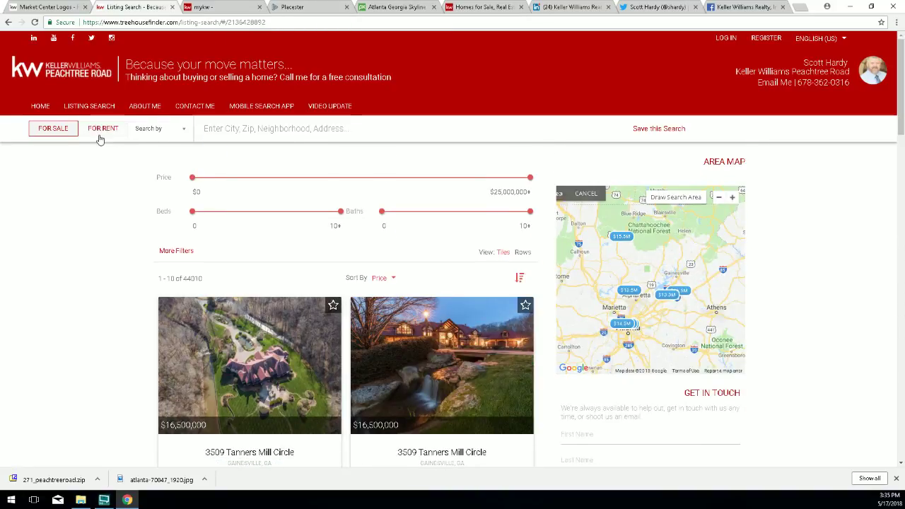
click(100, 134)
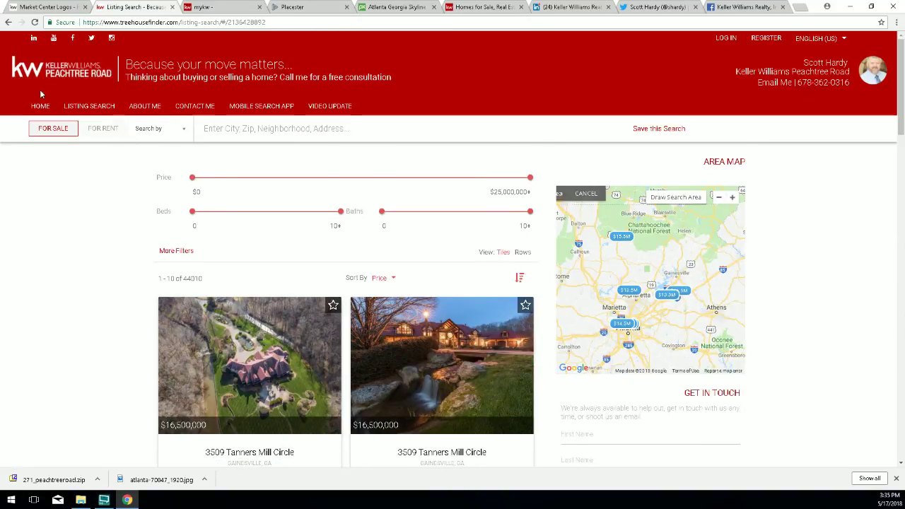
click(328, 6)
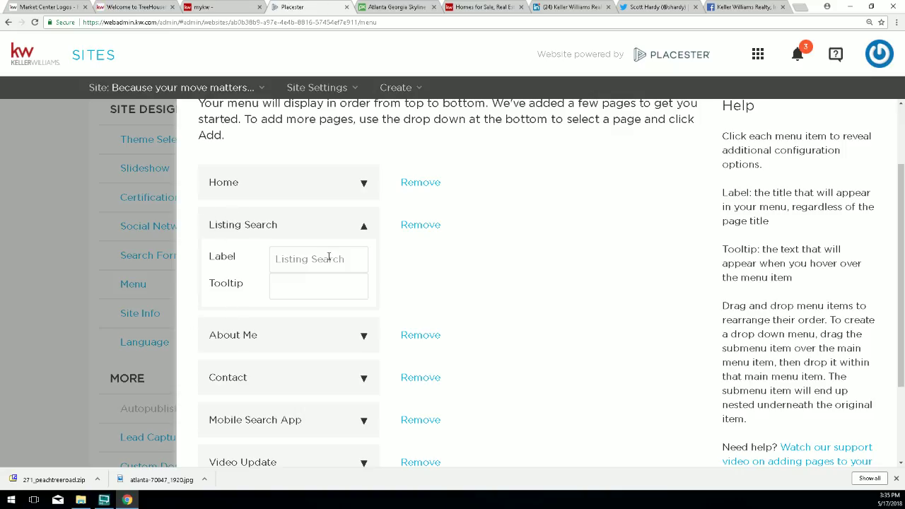
click(140, 9)
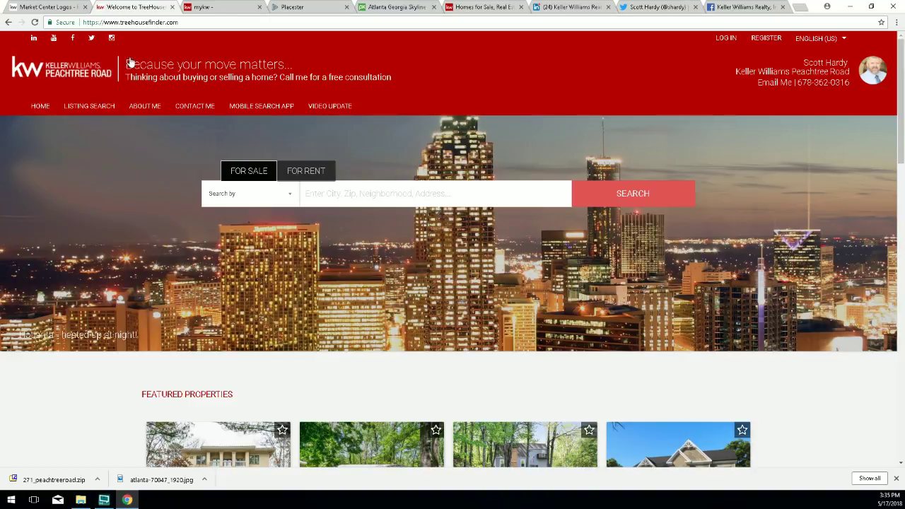
click(304, 8)
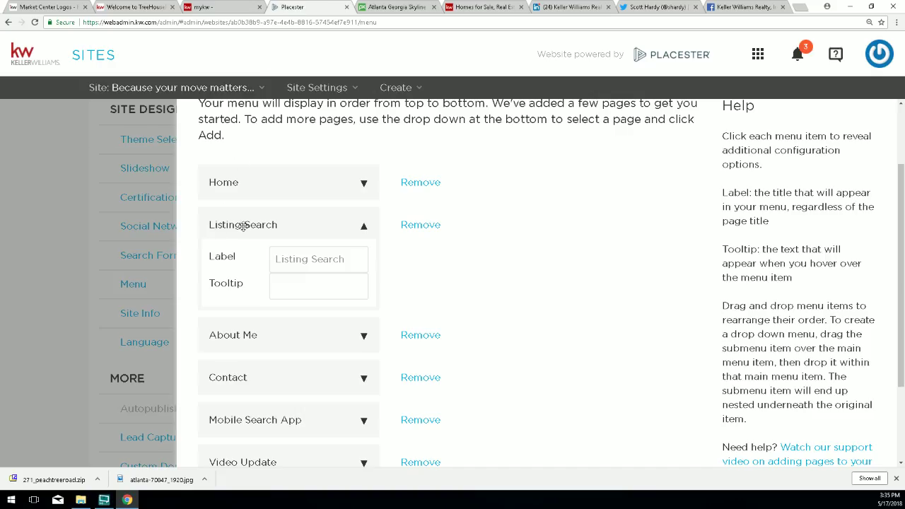
Change the Listing Search label to 'Find Your Next Home' and save the menu.
triple_click(317, 259)
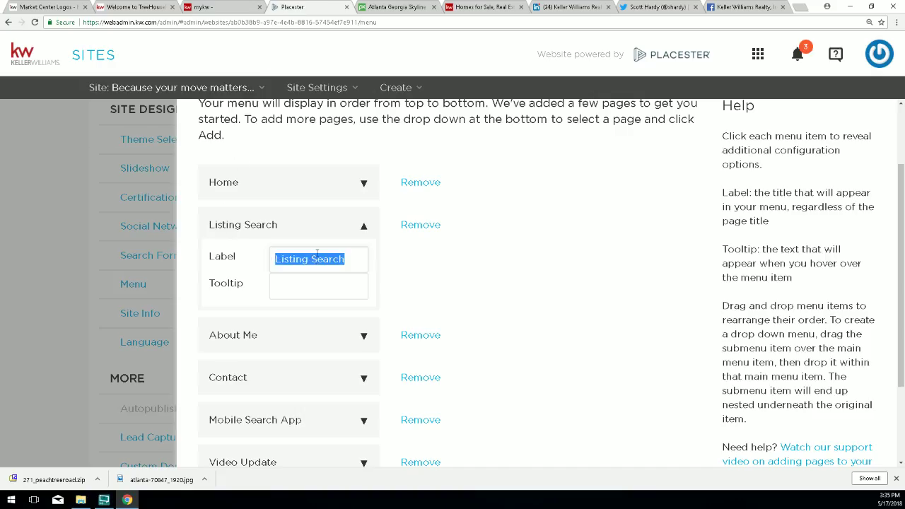
text(Find You)
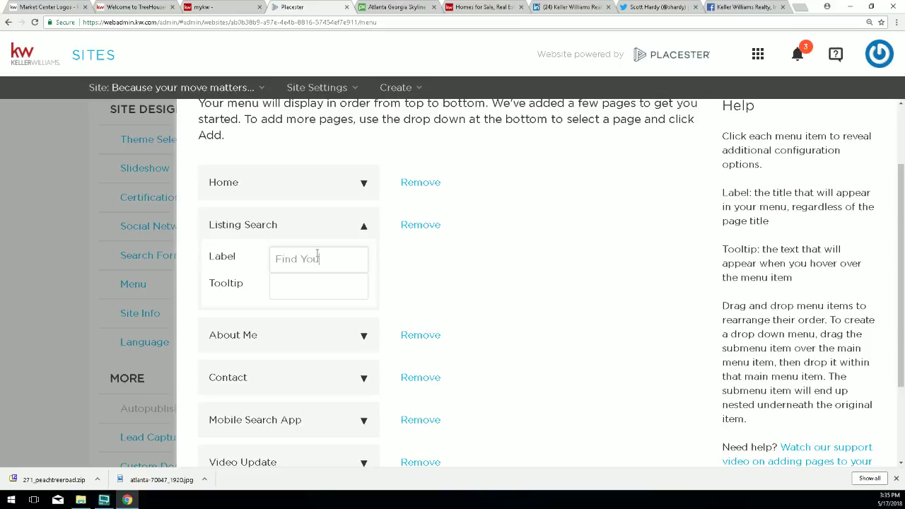
text(r Next Home)
scroll(539, 320, down, 1)
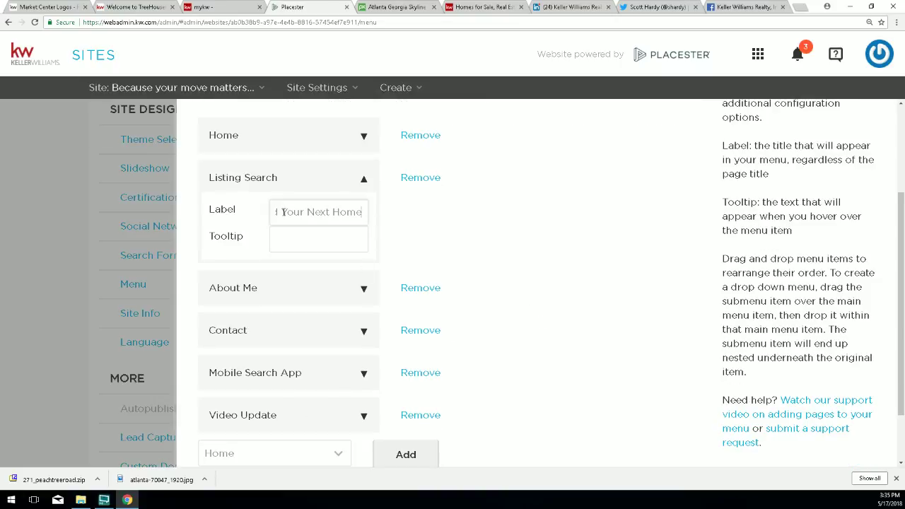
drag(275, 211, 366, 211)
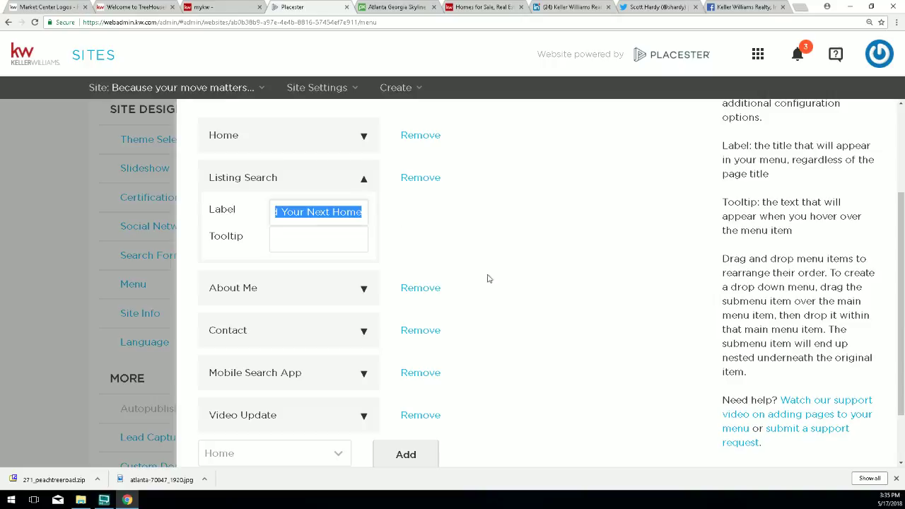
scroll(535, 343, down, 1)
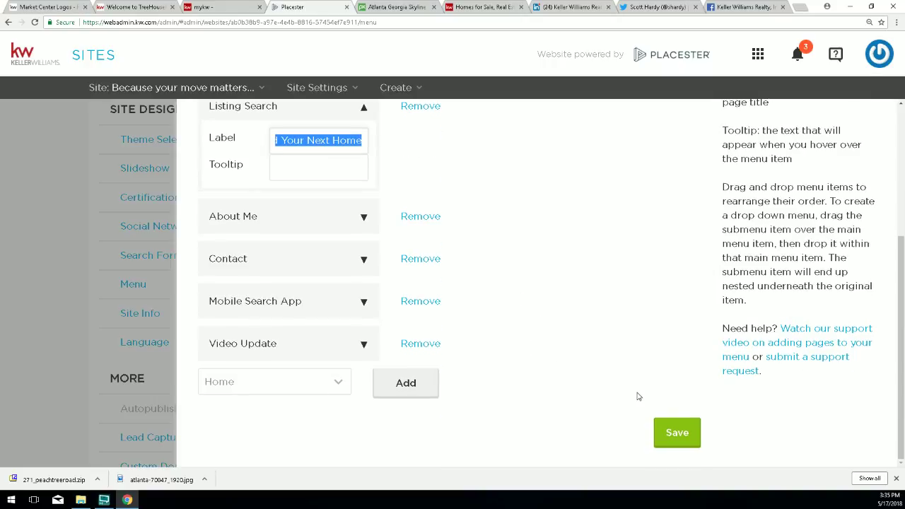
click(659, 428)
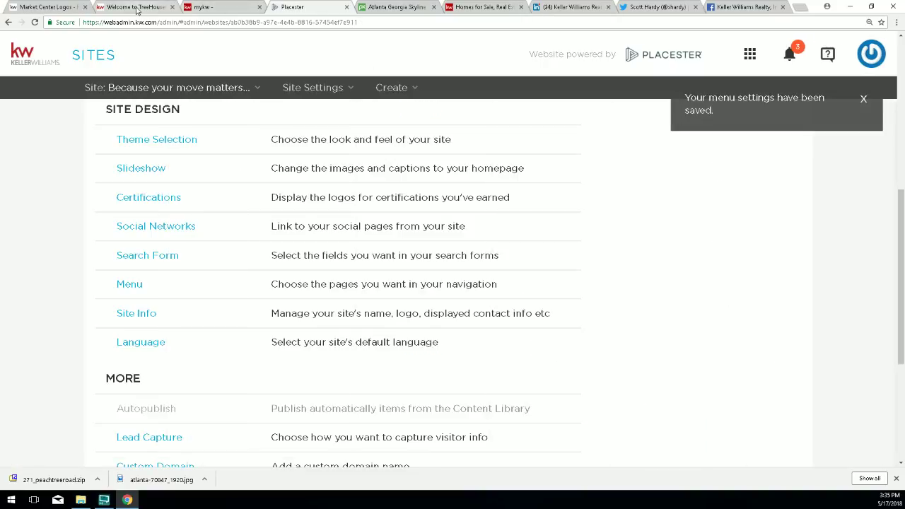
click(137, 8)
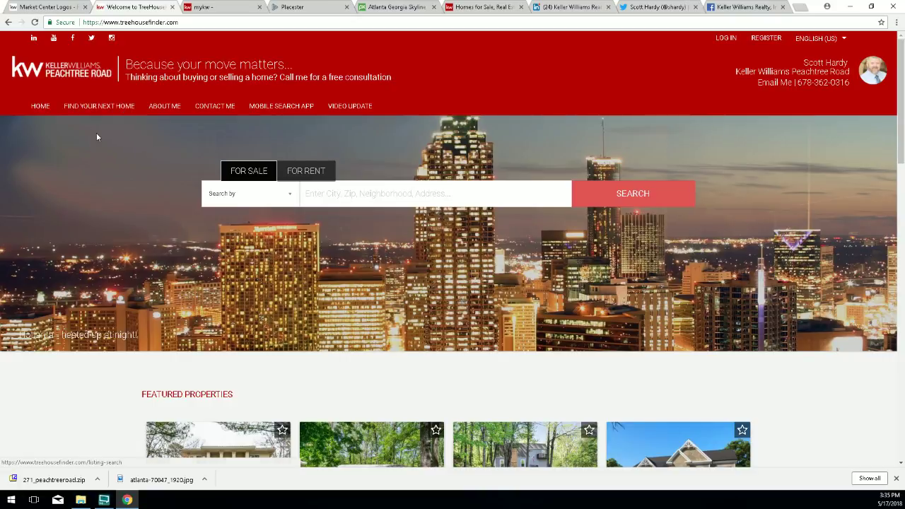
Open the Find Your Next Home and About Me pages on the live site, then return to Placester.
click(93, 108)
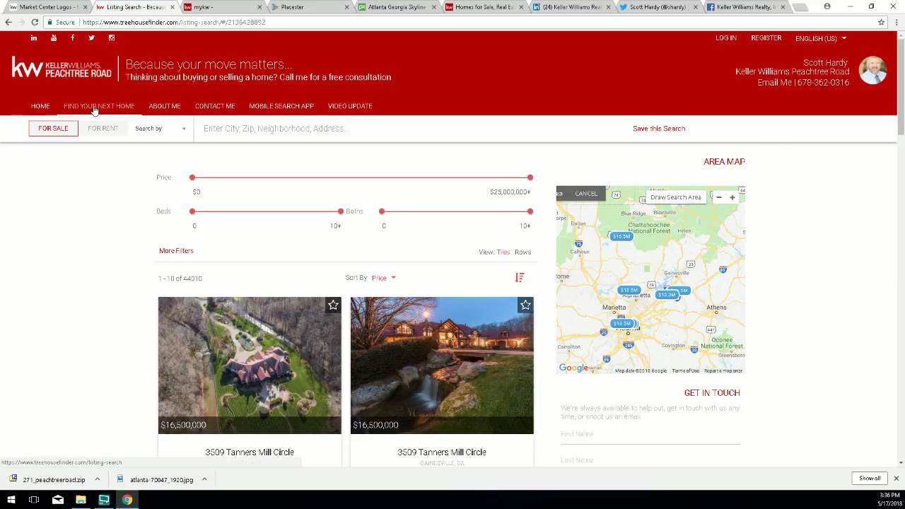
click(172, 106)
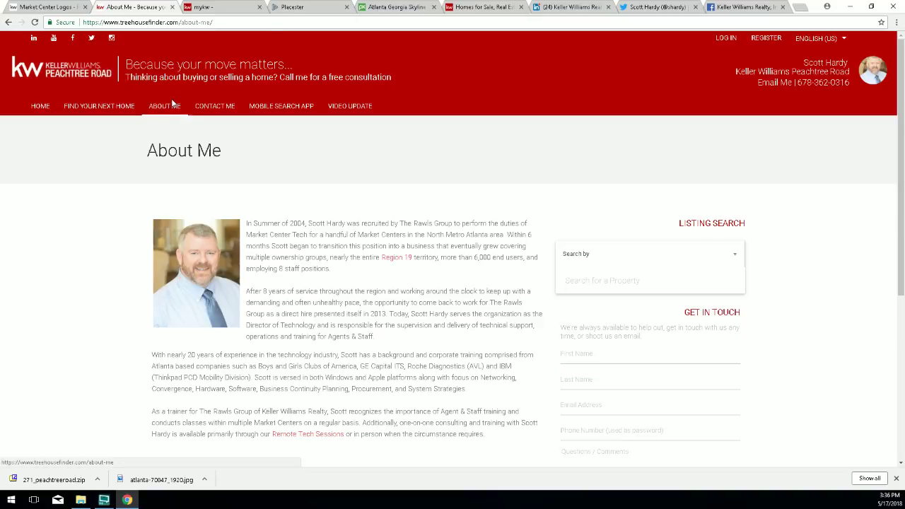
click(301, 8)
scroll(138, 372, down, 2)
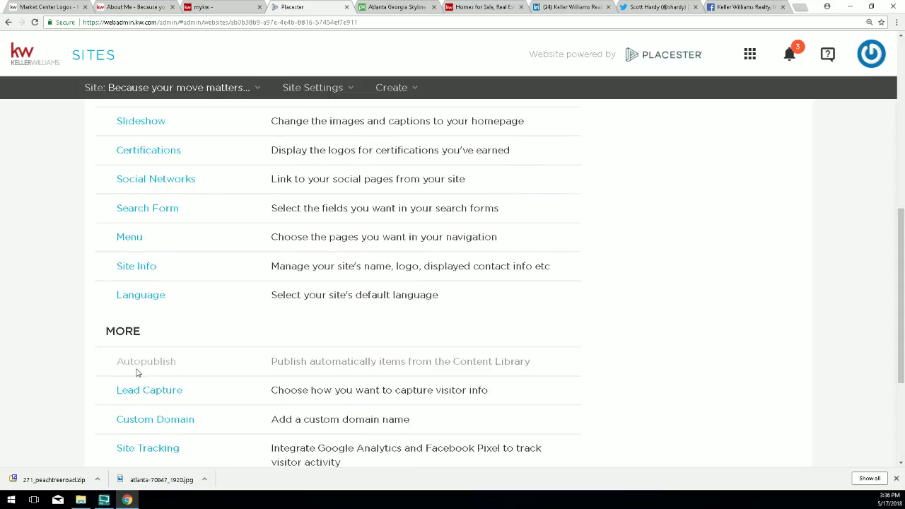
Replace 'Me' in the About Me label with the agent's first name and save the menu.
click(137, 190)
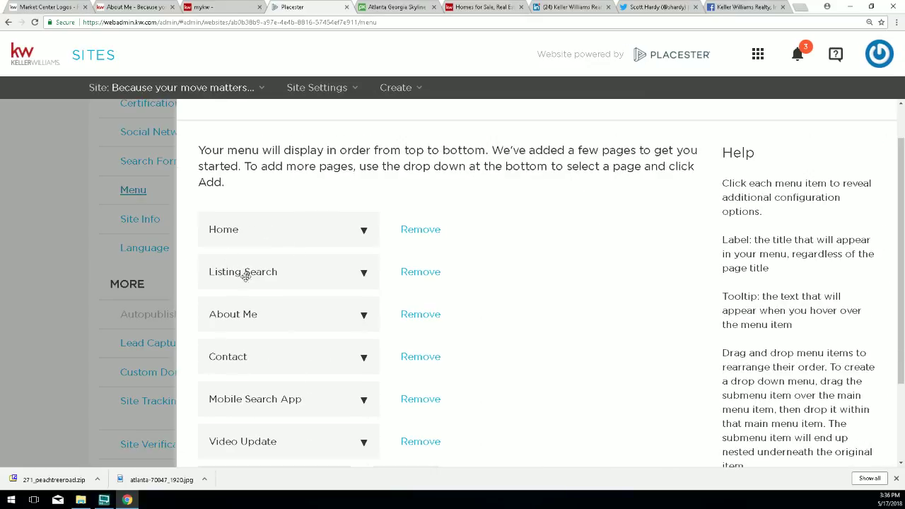
click(356, 319)
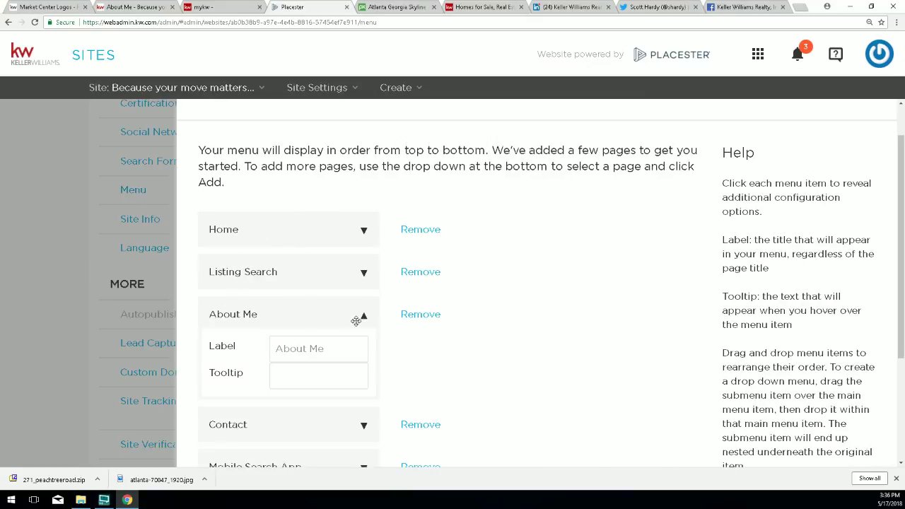
drag(322, 348, 309, 349)
text(Scott)
scroll(541, 363, down, 3)
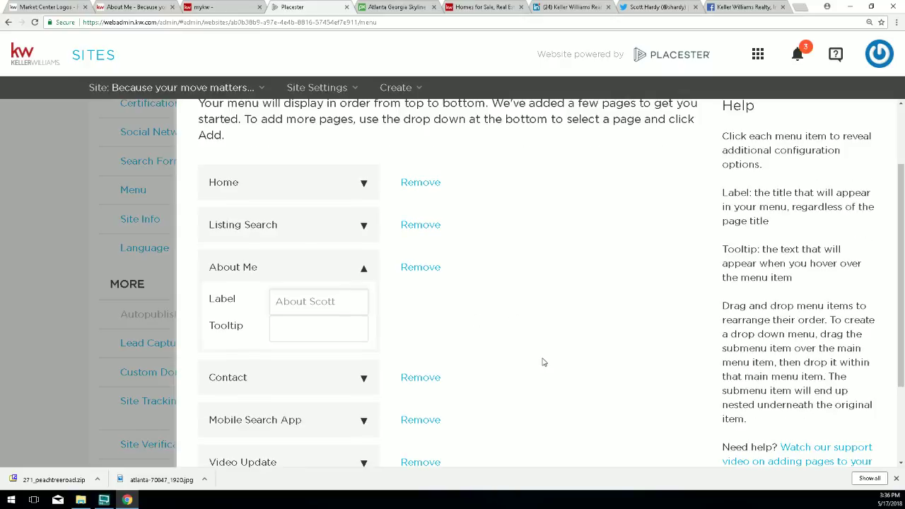
click(677, 432)
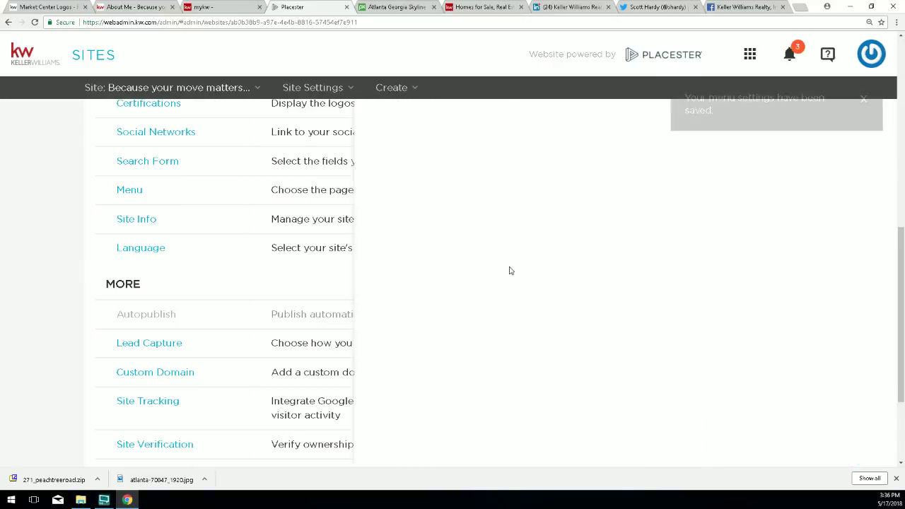
Reload the live homepage and Find Your Next Home page to confirm the renamed About item.
click(95, 7)
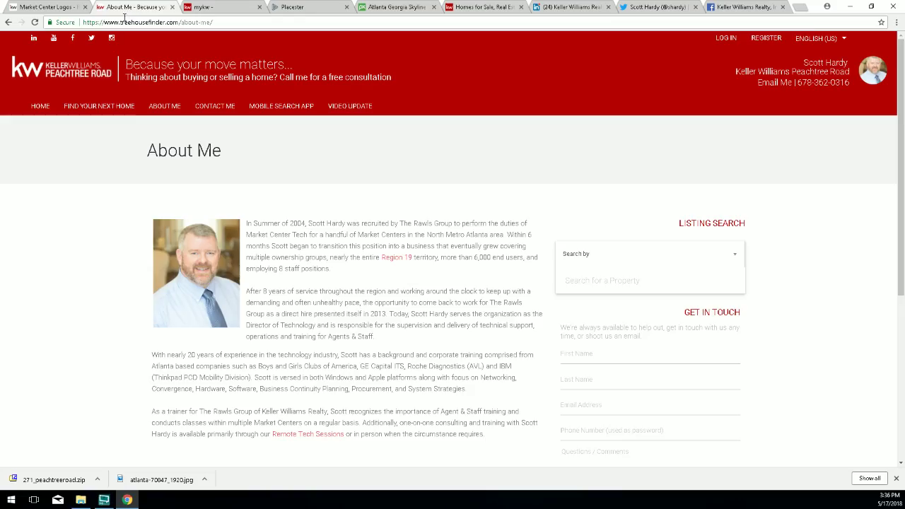
click(42, 106)
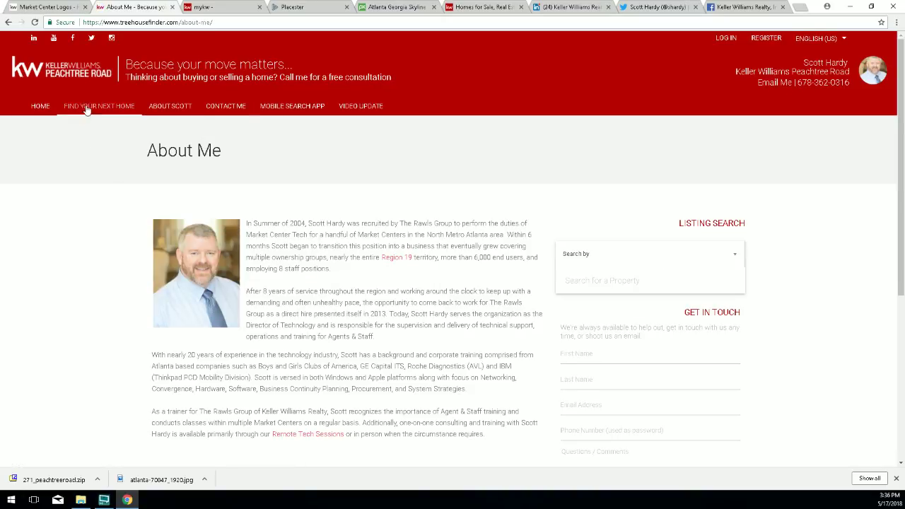
click(83, 109)
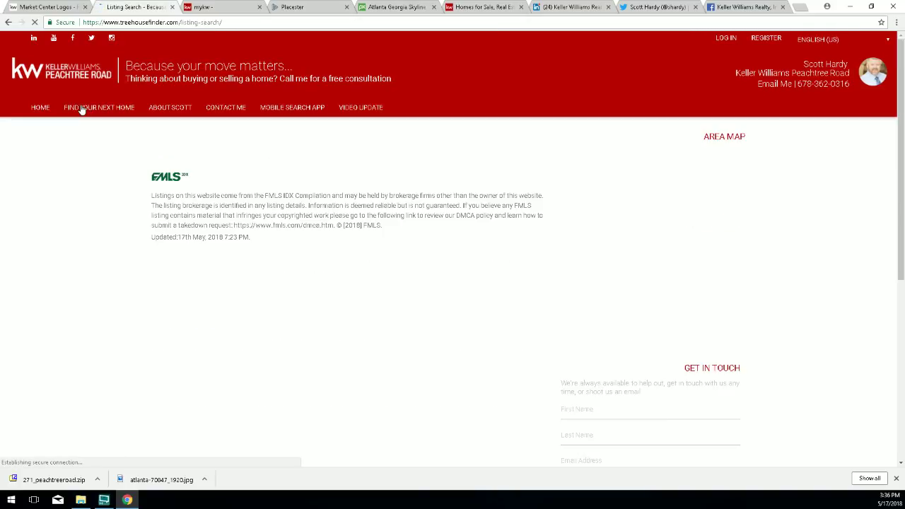
click(291, 9)
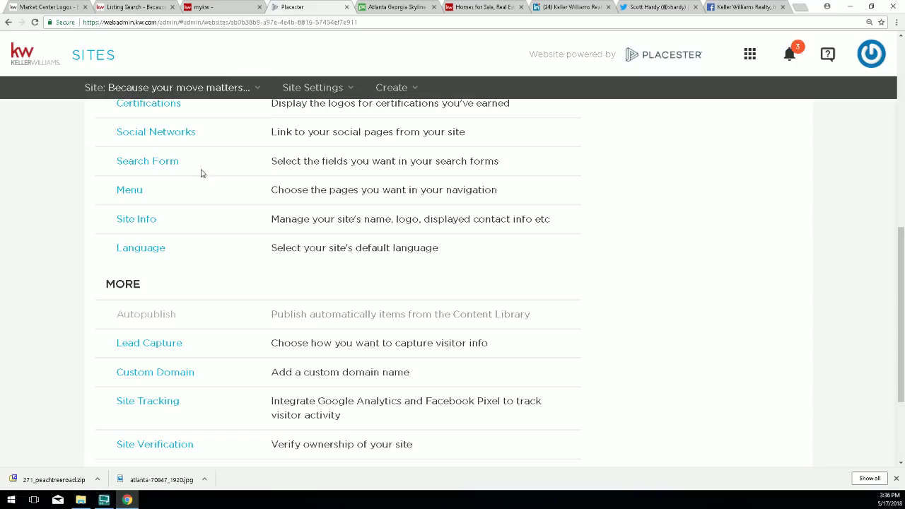
Drag the About item below Video Update to the end of the menu and save.
click(121, 190)
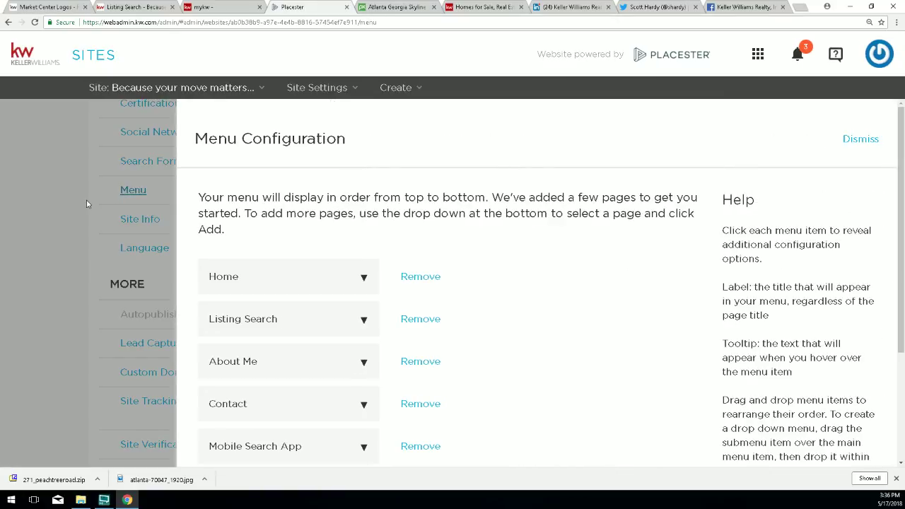
scroll(507, 271, down, 1)
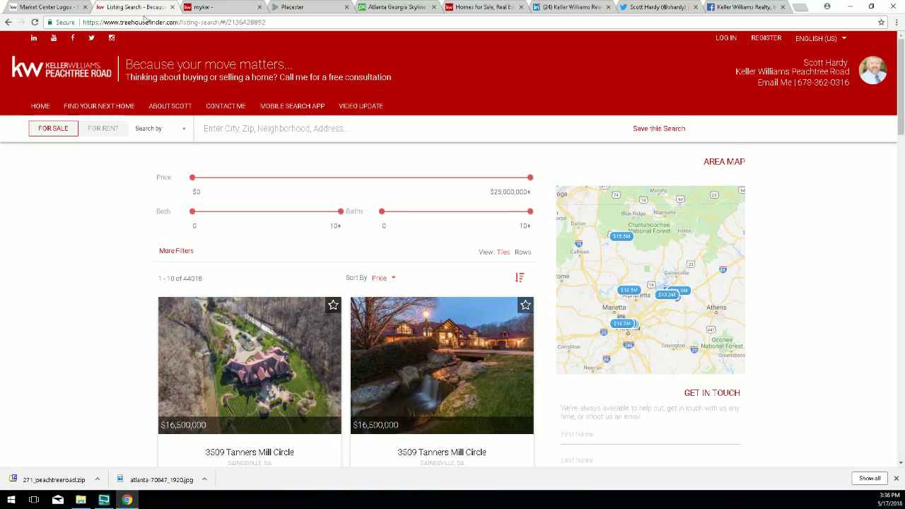
click(152, 8)
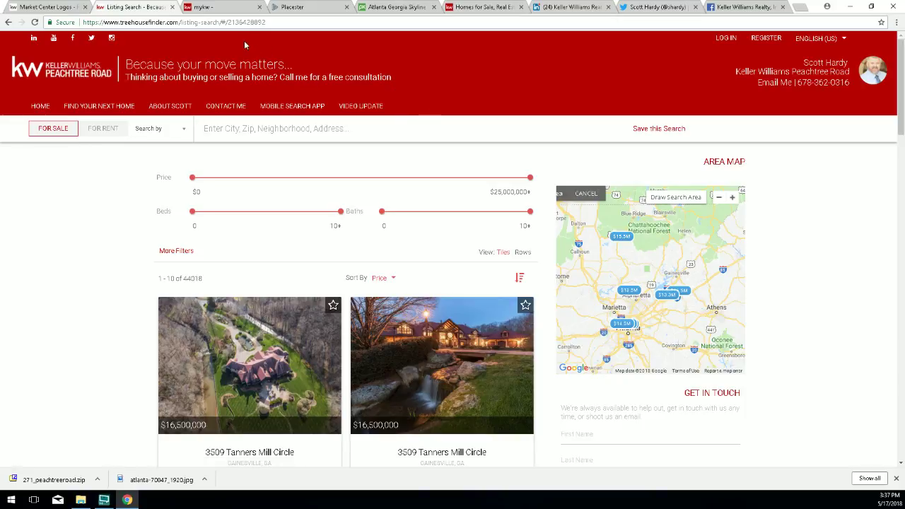
click(293, 7)
scroll(506, 261, down, 2)
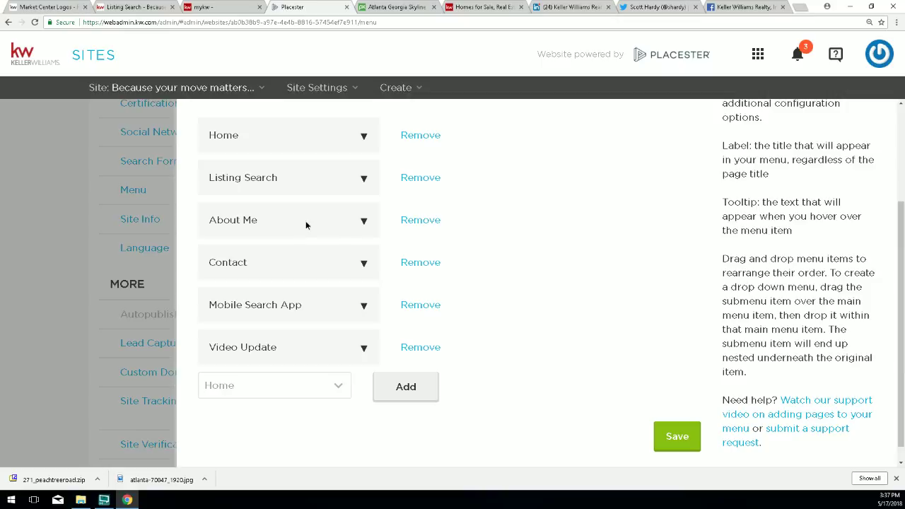
drag(306, 221, 256, 307)
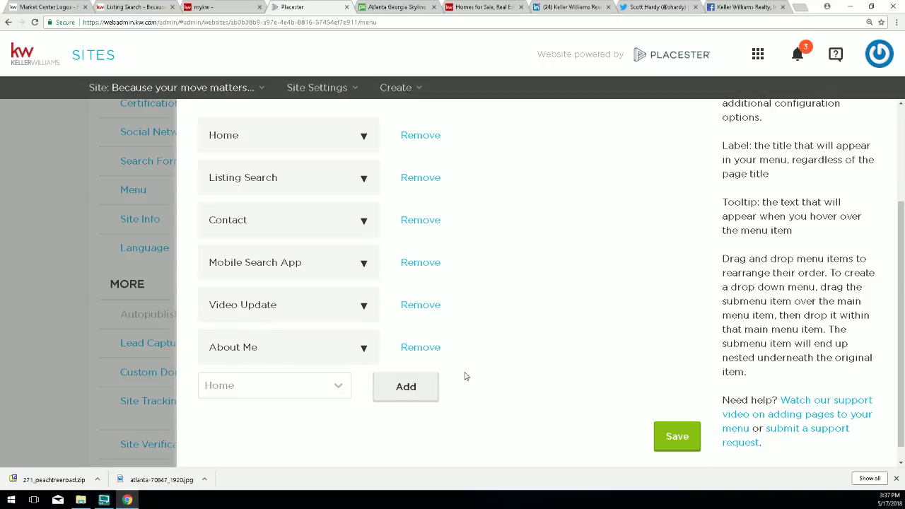
click(677, 438)
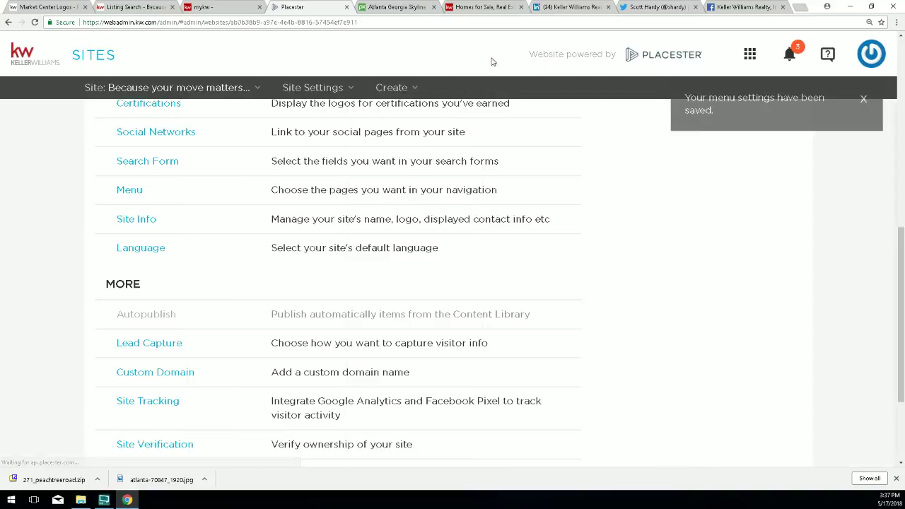
click(135, 7)
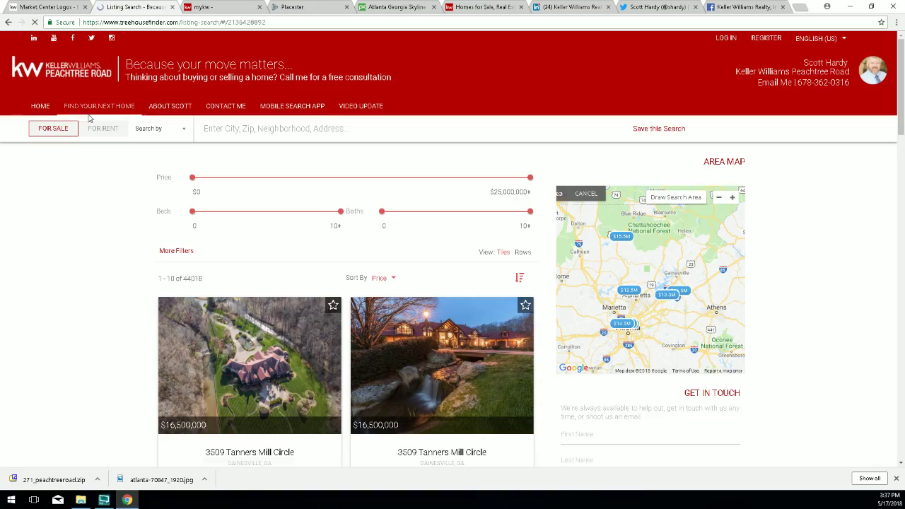
Reload the live listing page to see About last, then open Mobile Search App.
click(168, 107)
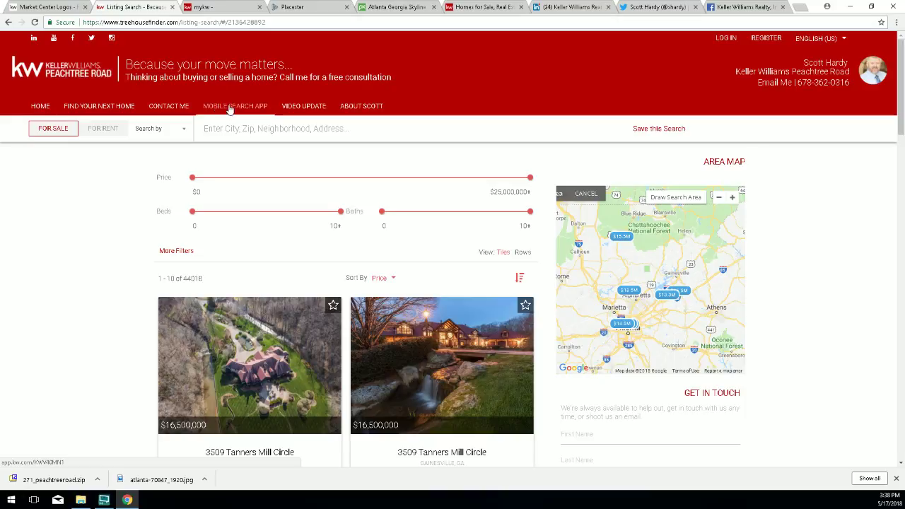
click(229, 109)
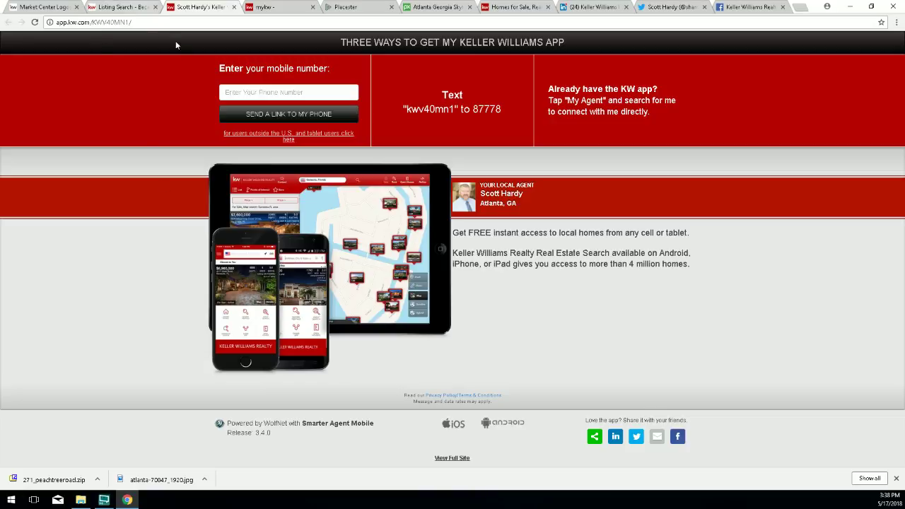
Send the KW app download link to a phone number, then close that tab and reload the listing page.
click(237, 94)
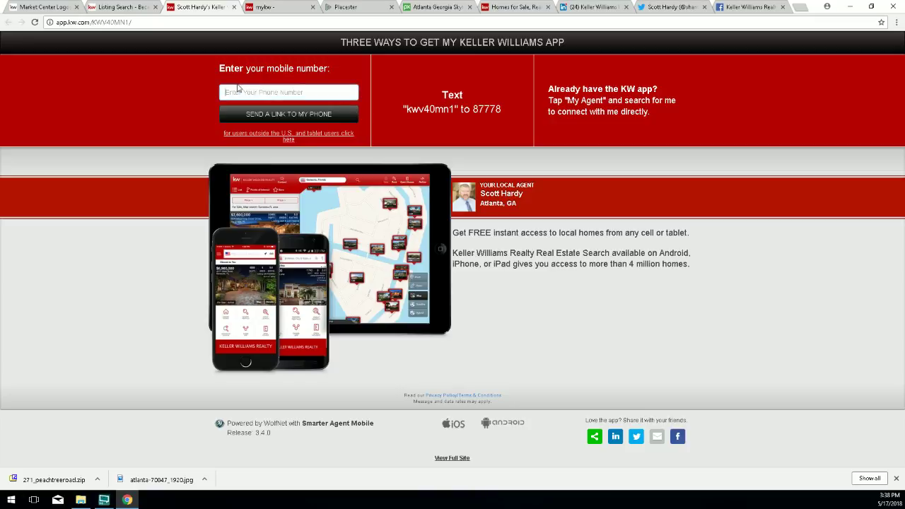
text(5555555555)
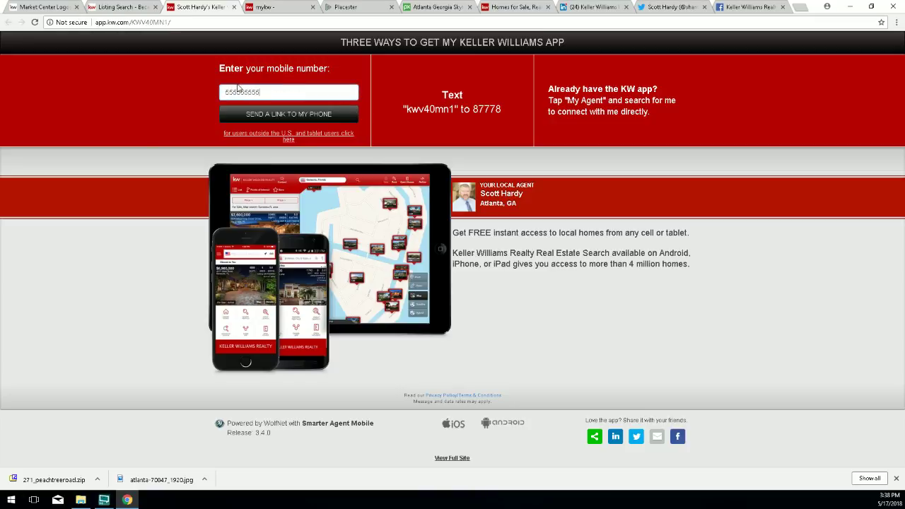
click(300, 117)
drag(536, 200, 480, 196)
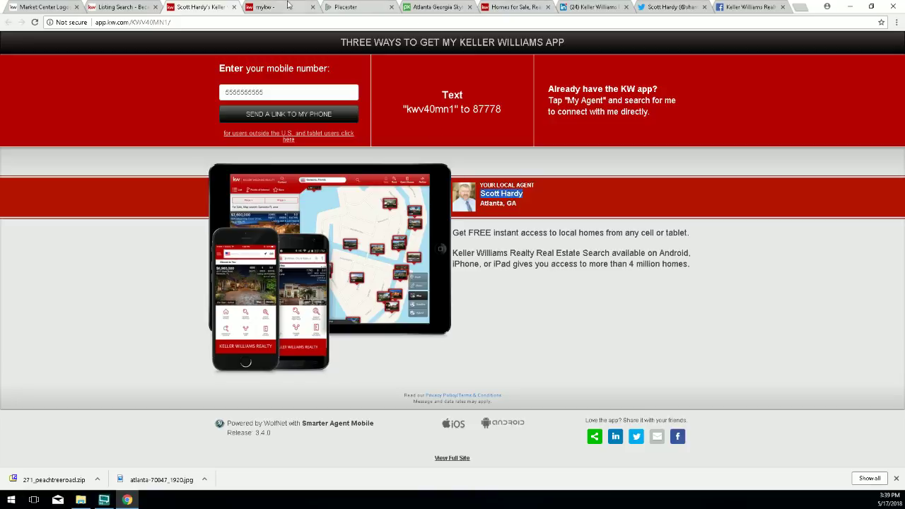
click(234, 7)
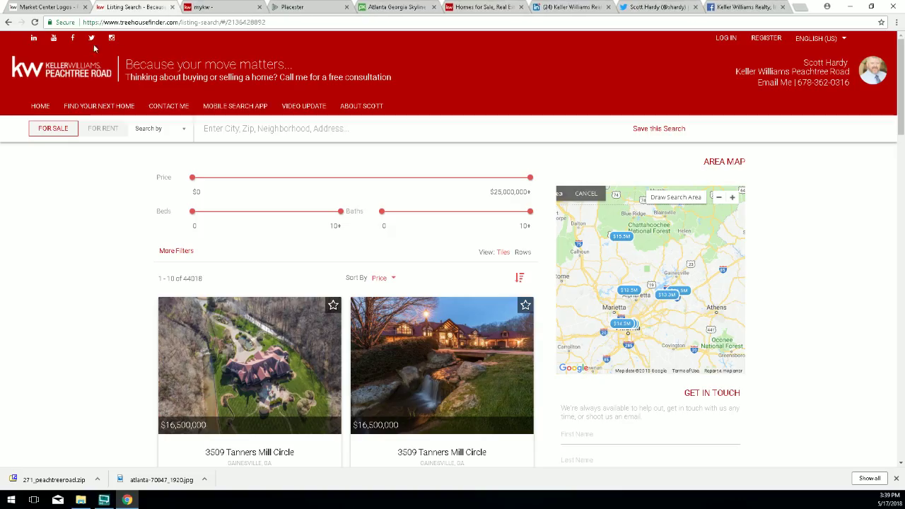
click(35, 22)
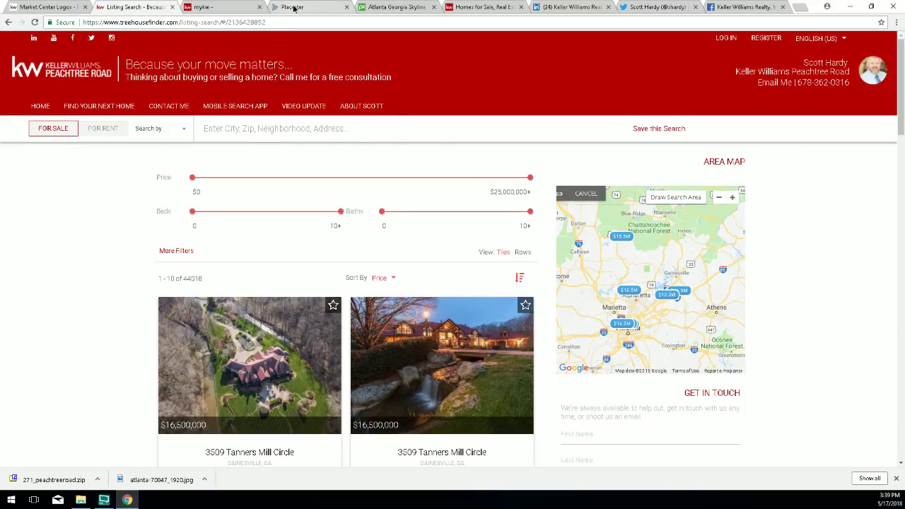
Delete the Video Update and Mobile Search App menu items, save, and view the live site's menu.
click(294, 8)
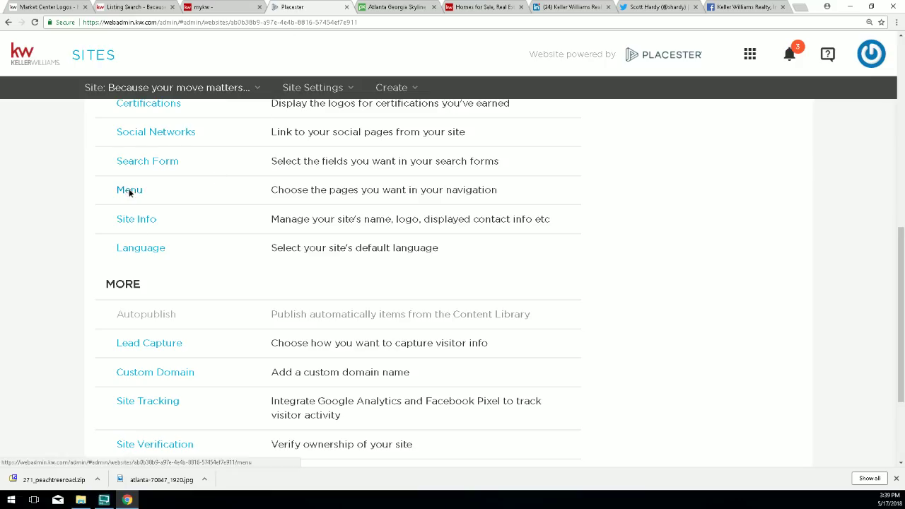
click(130, 191)
scroll(500, 315, down, 3)
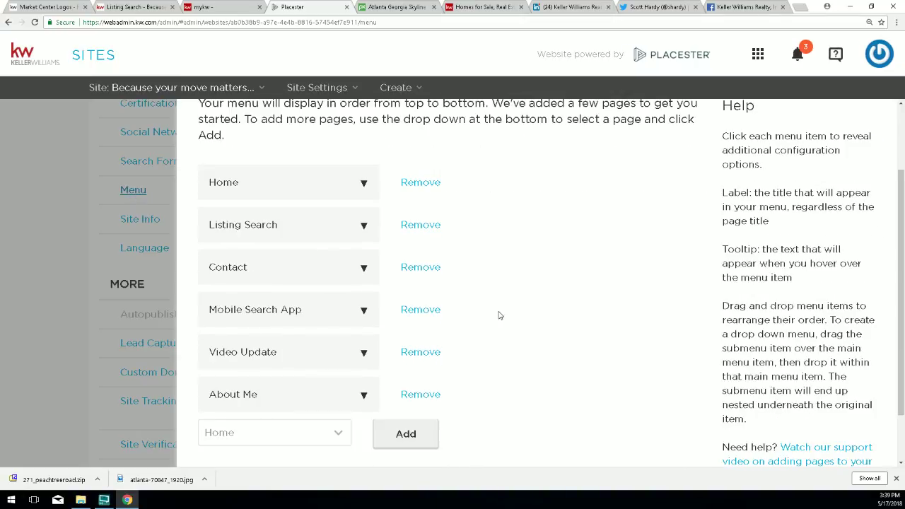
click(417, 304)
click(546, 253)
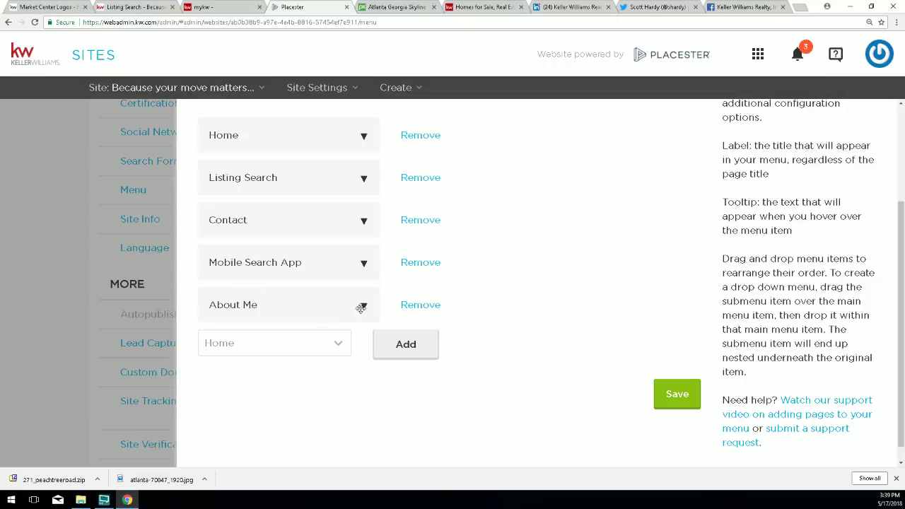
click(402, 263)
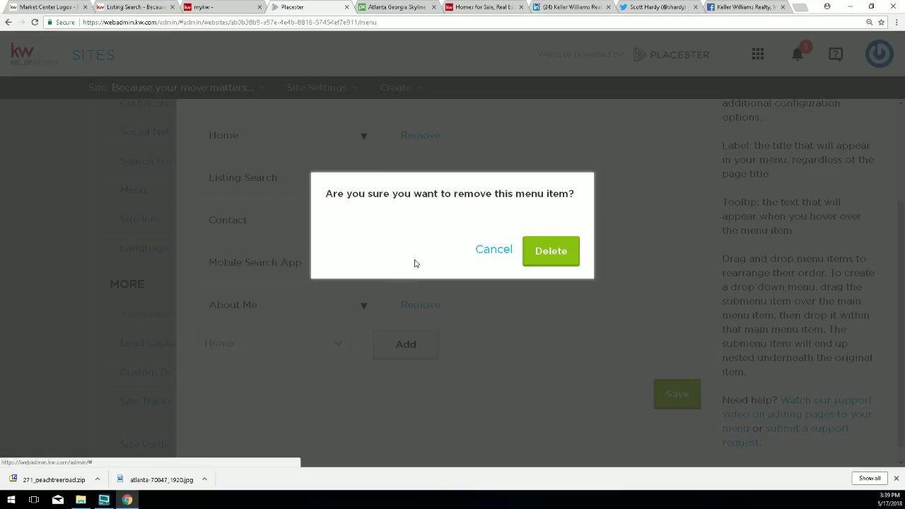
click(559, 255)
click(656, 362)
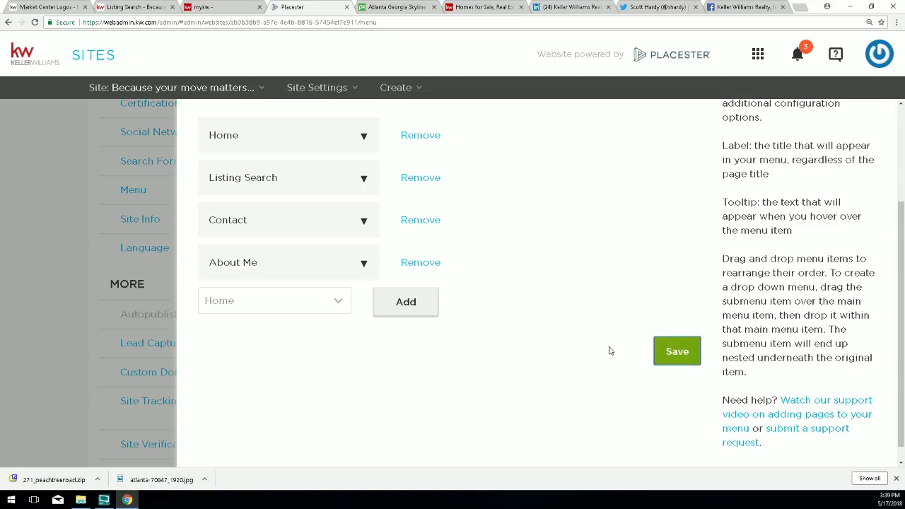
click(129, 7)
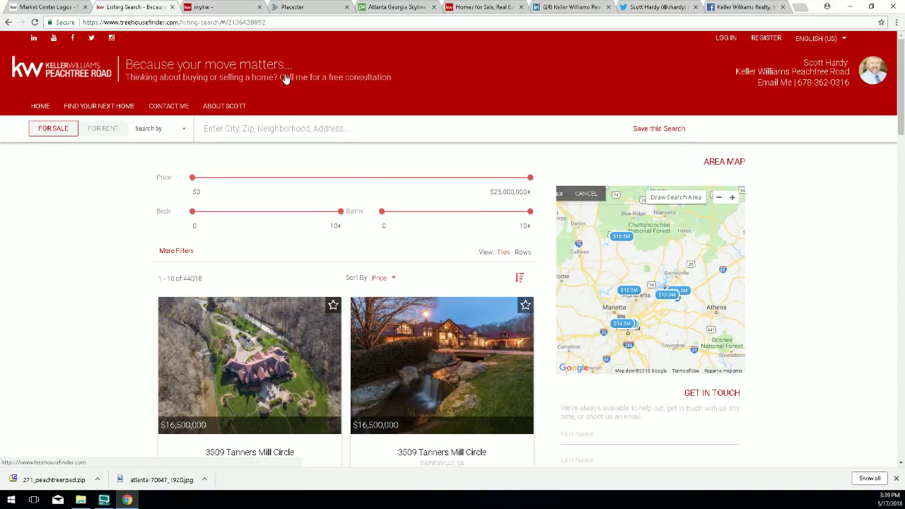
Return to Placester and open the site's Menu configuration.
click(301, 7)
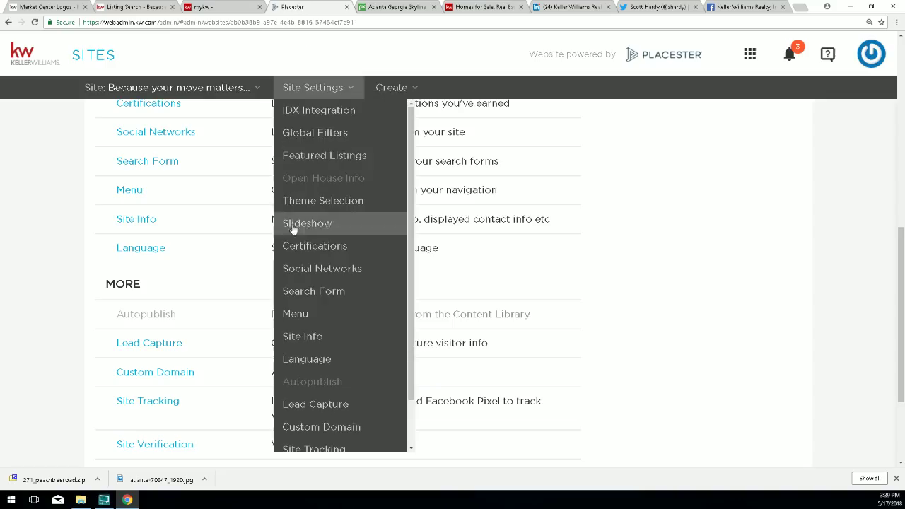
click(129, 190)
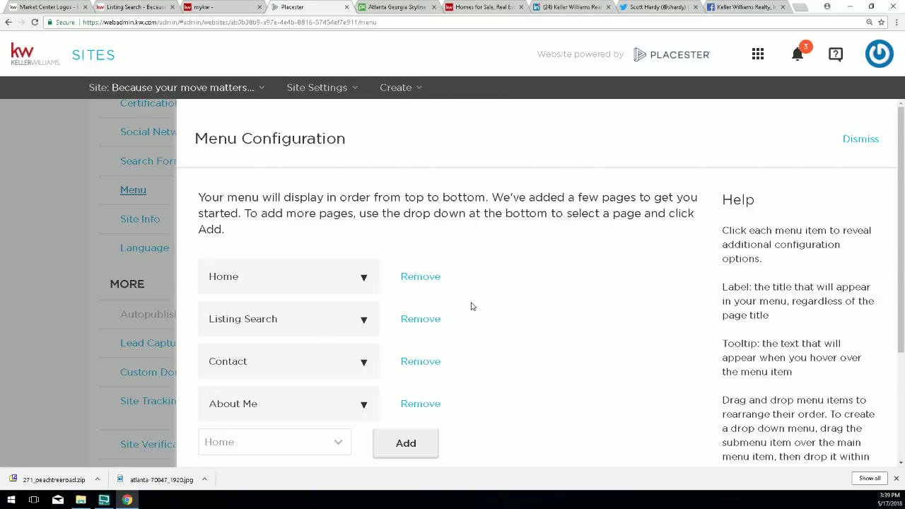
scroll(473, 306, down, 1)
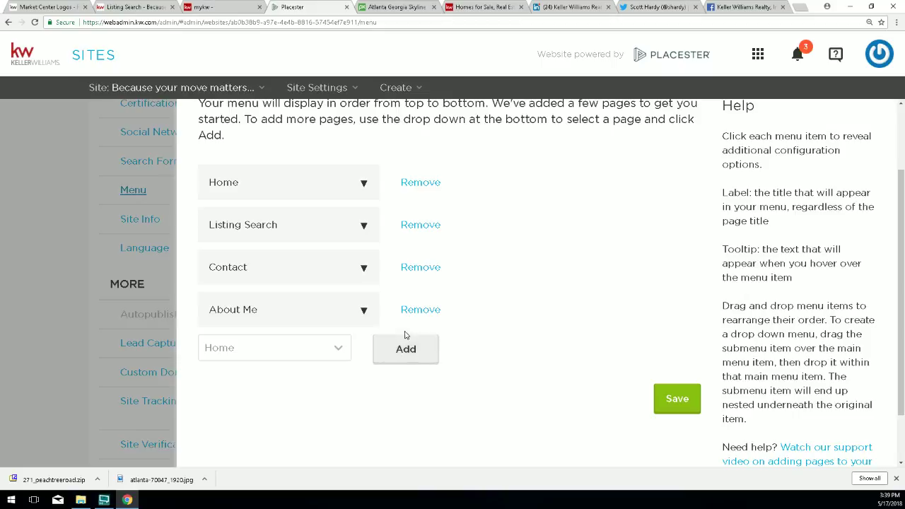
Choose Custom URL from the page dropdown below Home, Listing Search, Contact and About Me.
click(335, 352)
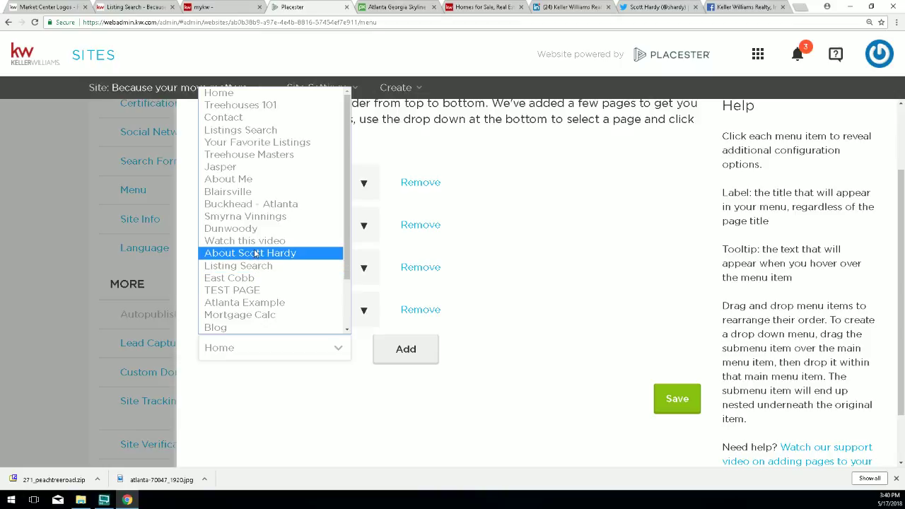
scroll(255, 253, down, 2)
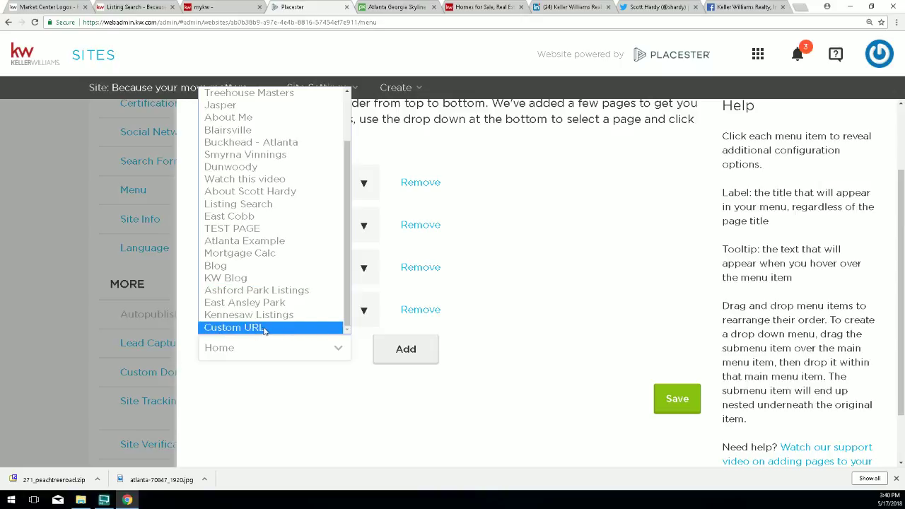
click(388, 411)
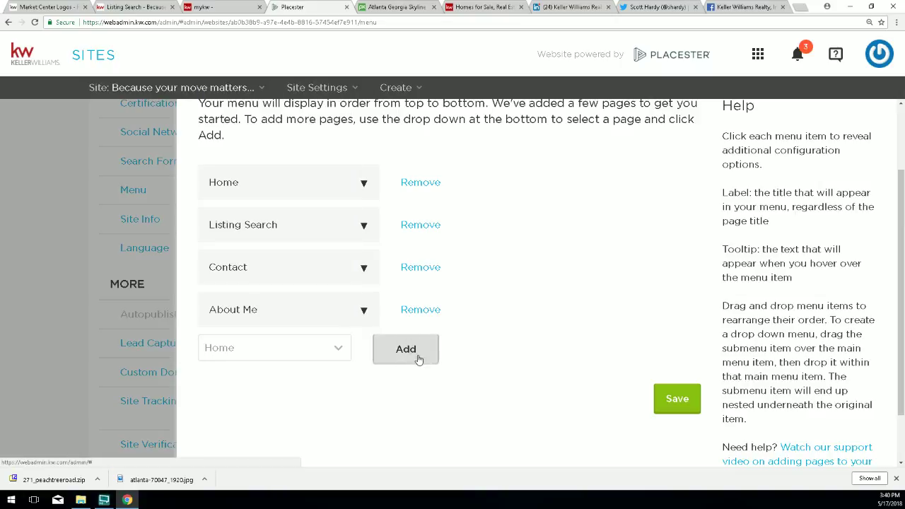
click(339, 353)
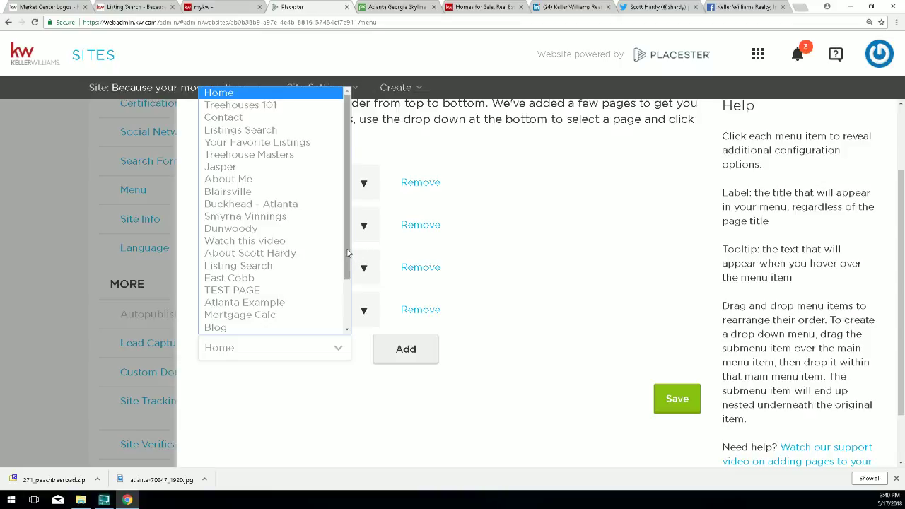
scroll(342, 252, down, 1)
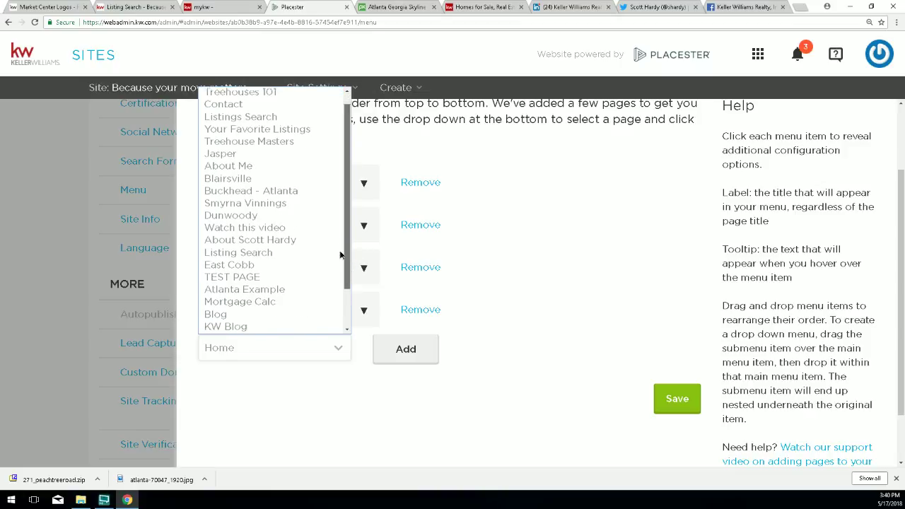
scroll(337, 250, up, 1)
scroll(337, 251, down, 2)
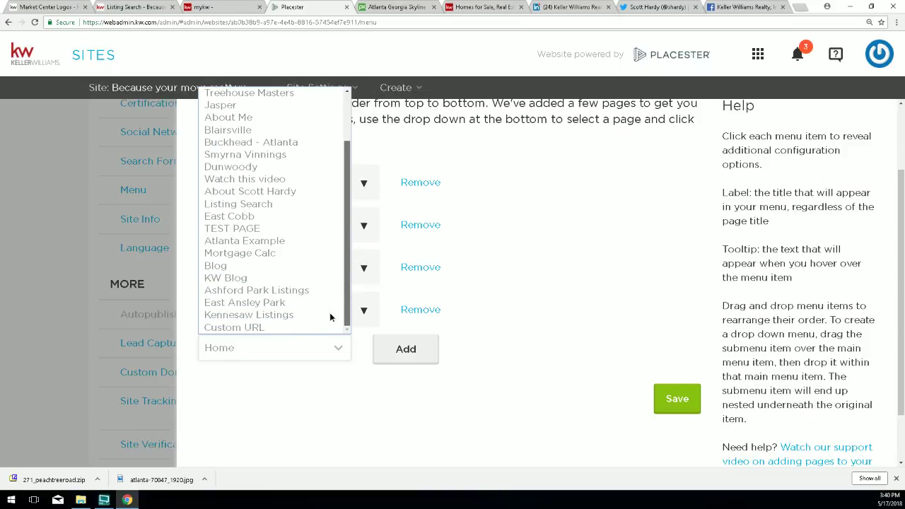
click(259, 328)
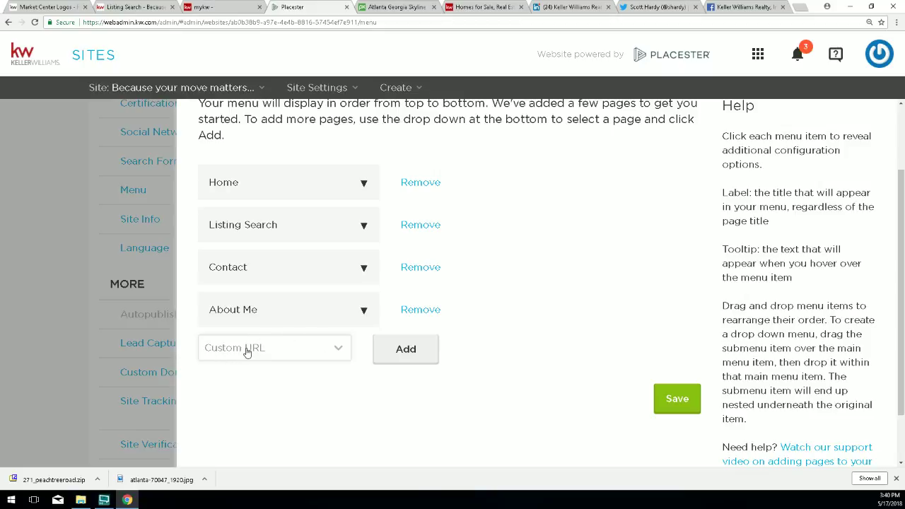
Add a Custom URL item after About Me and review its Label, URL and Tooltip fields.
click(415, 352)
scroll(251, 356, down, 1)
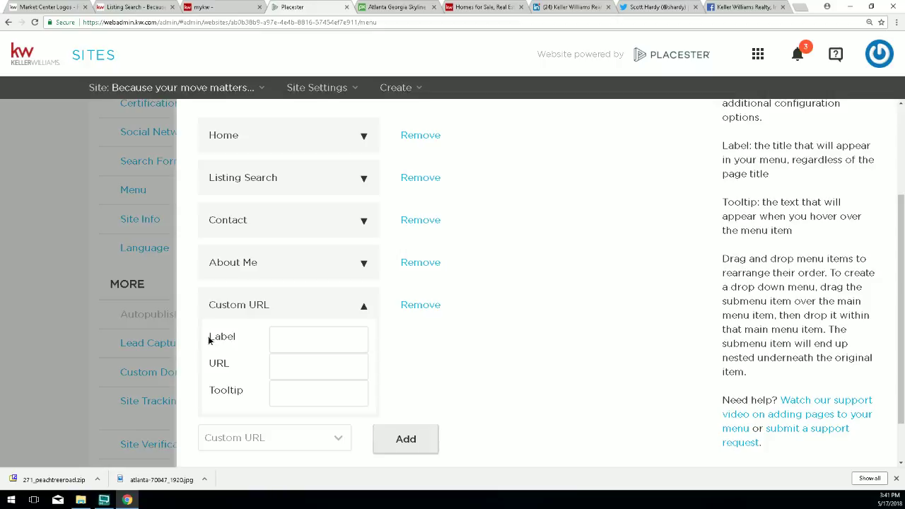
double_click(211, 337)
double_click(216, 365)
drag(212, 393, 247, 392)
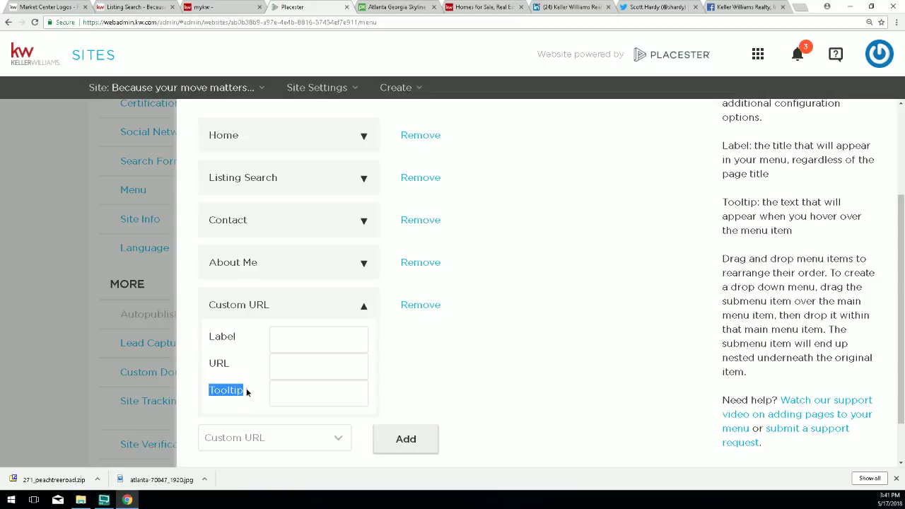
click(236, 341)
drag(236, 341, 209, 341)
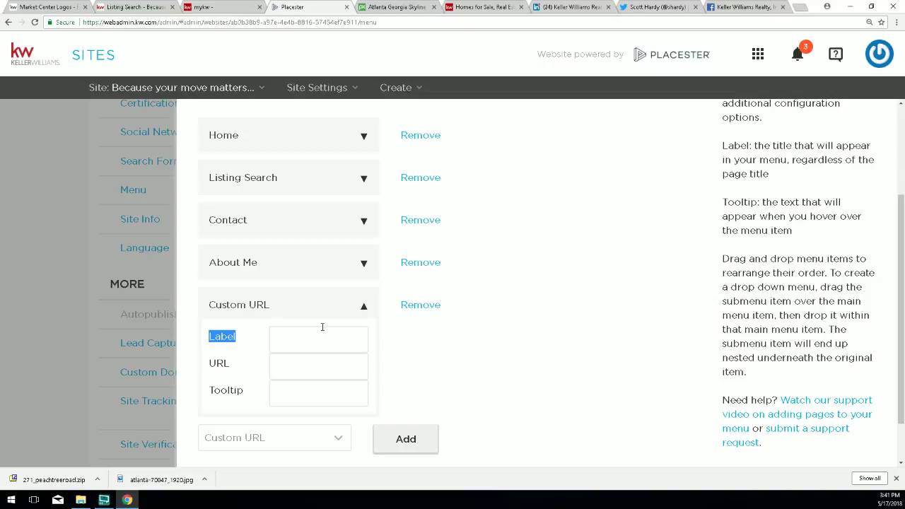
Label the new custom link 'Free Mobile App'.
click(292, 336)
text(Free Mobi)
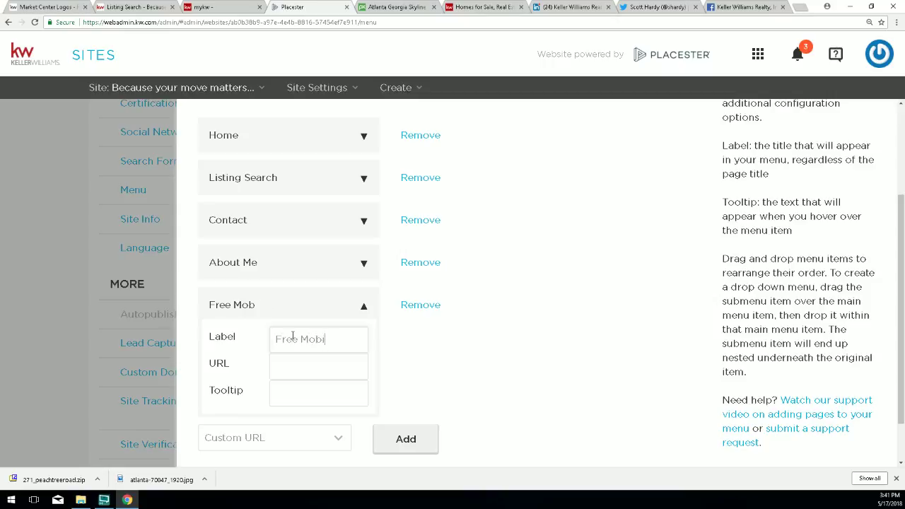
text(le App)
drag(231, 367, 208, 363)
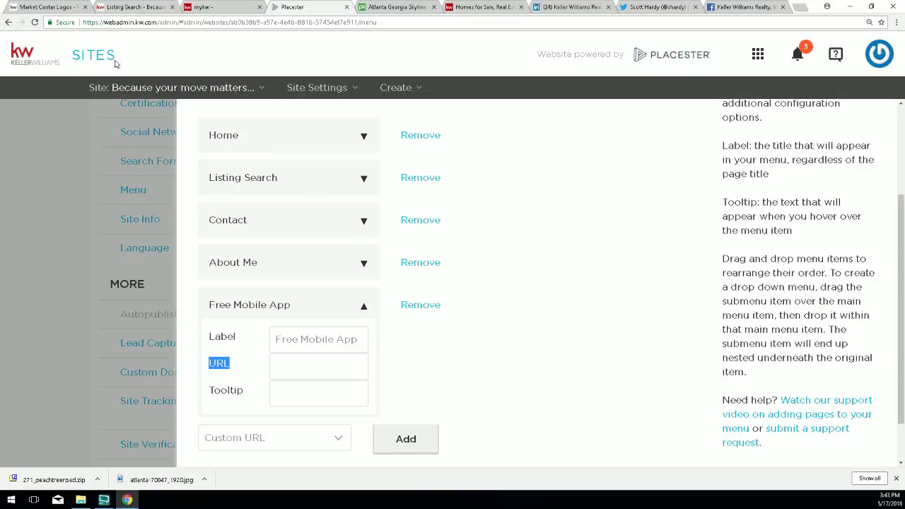
Go from the Market Center Logos help page to the eAgentc myMobile App introduction page.
click(58, 8)
scroll(244, 193, up, 2)
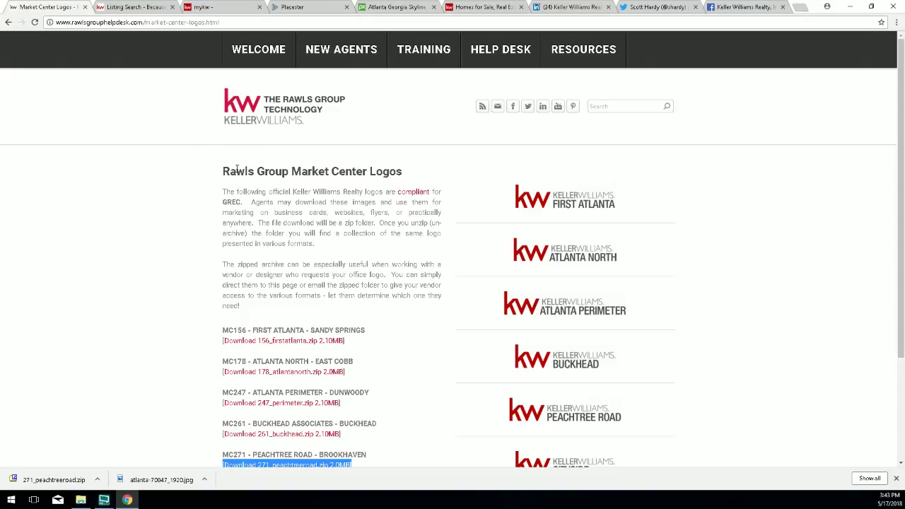
mouse_move(351, 49)
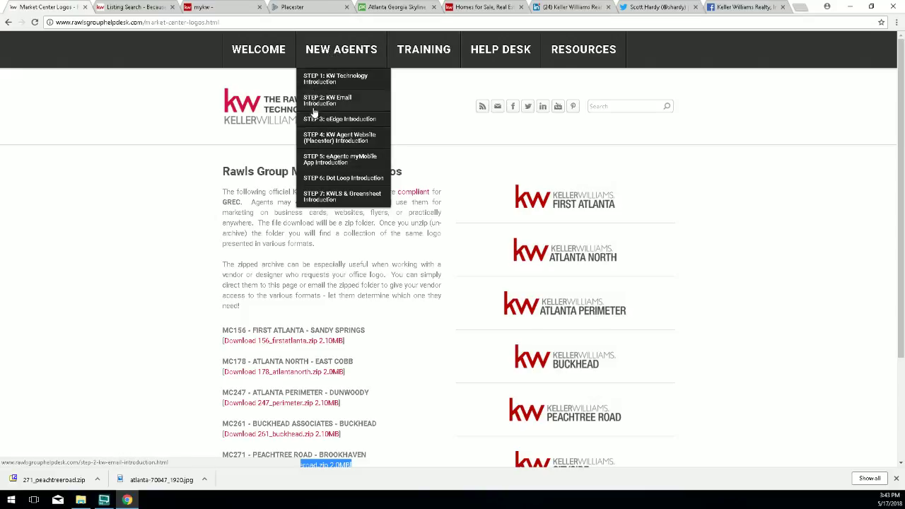
click(326, 161)
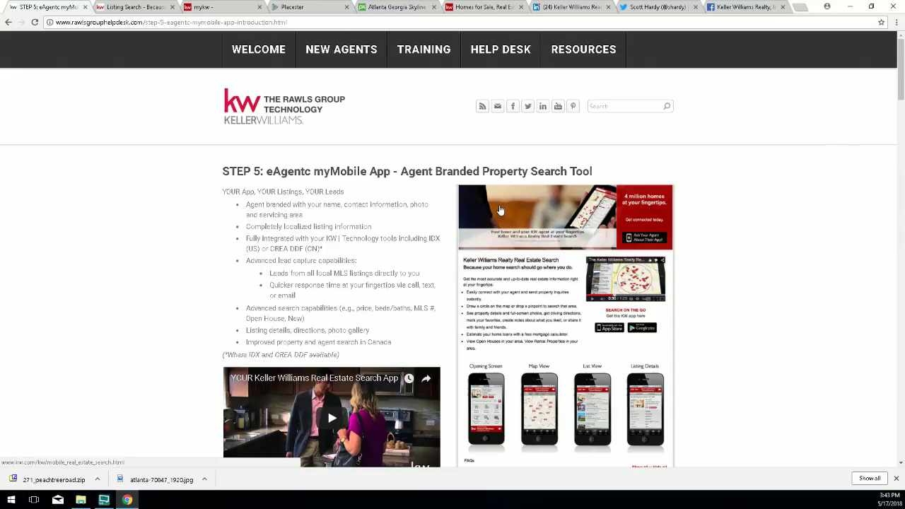
Highlight the agent code section and open the eAgentC 4.5 Mobile Property Search page.
scroll(498, 209, down, 5)
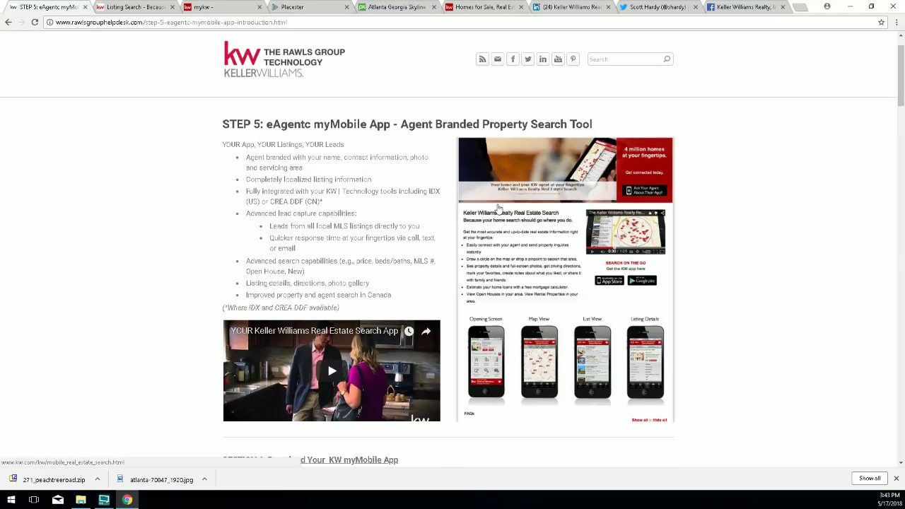
scroll(497, 209, down, 5)
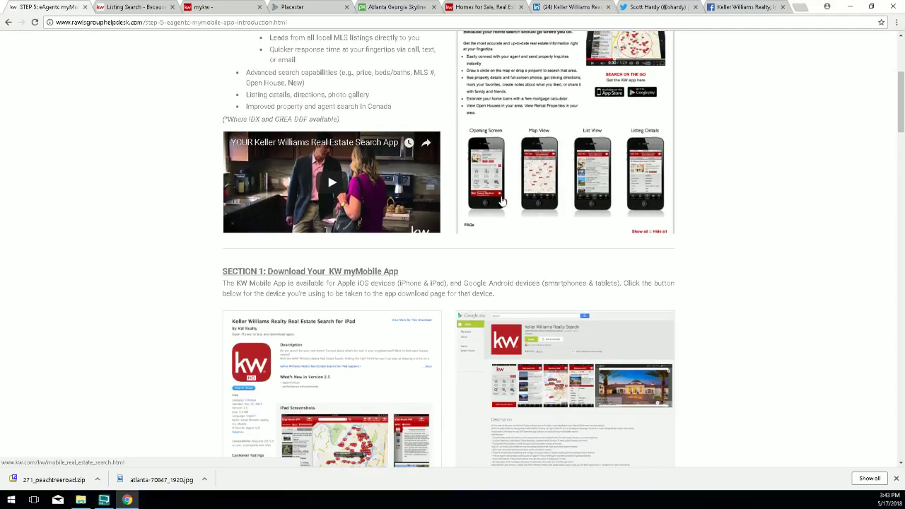
scroll(504, 206, down, 2)
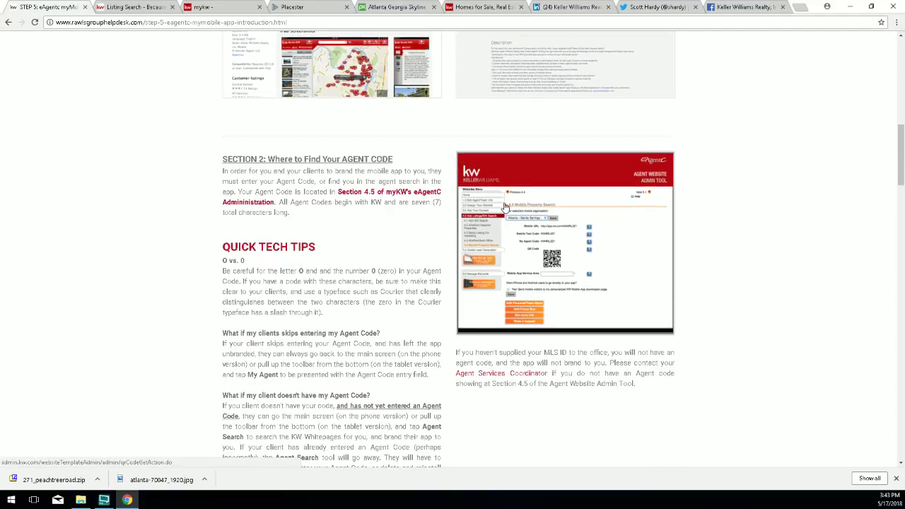
scroll(505, 209, down, 1)
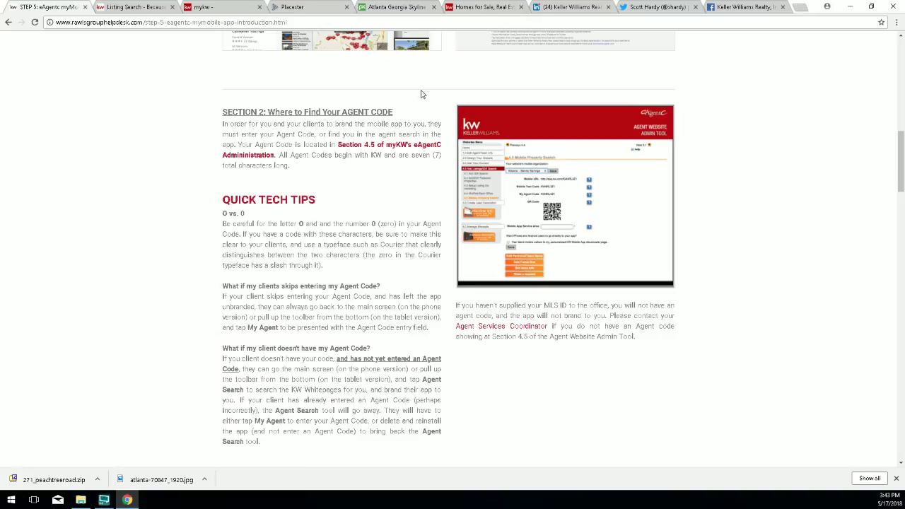
drag(393, 112, 231, 112)
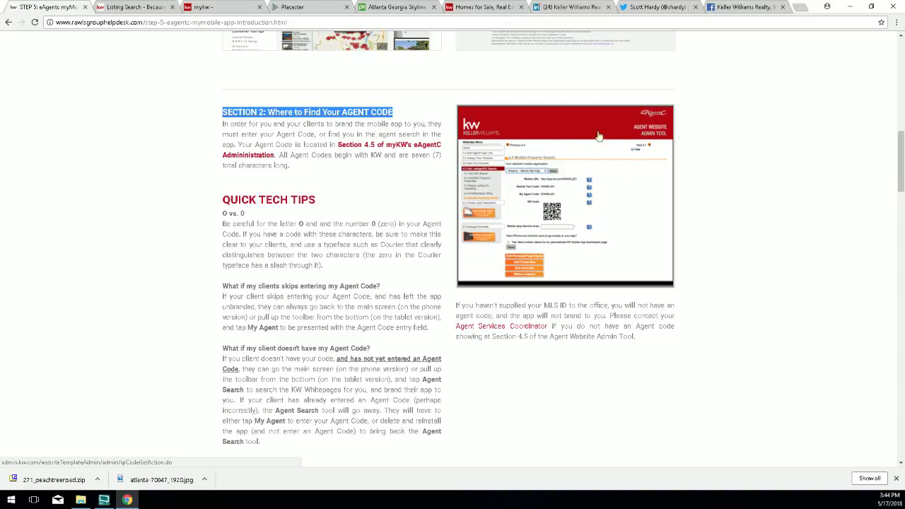
click(635, 167)
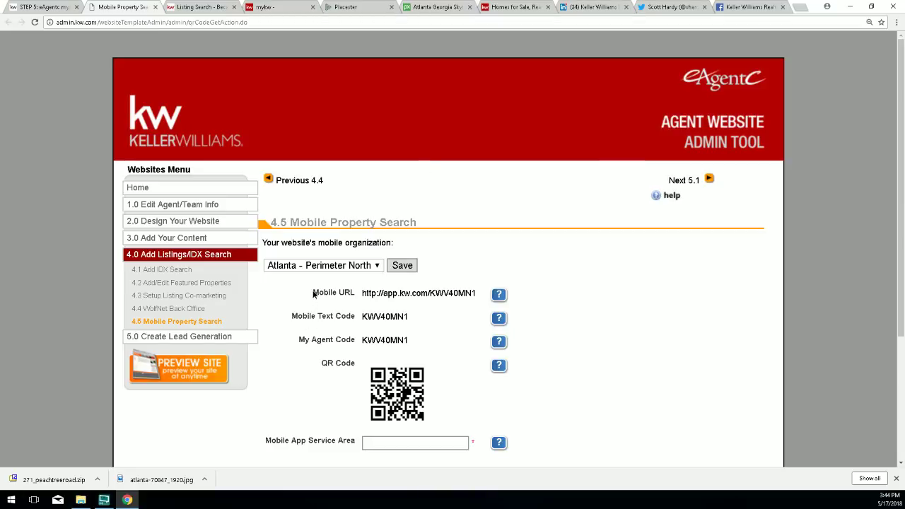
Try highlighting the Mobile URL and agent code values on the admin page.
drag(314, 292, 478, 296)
click(364, 293)
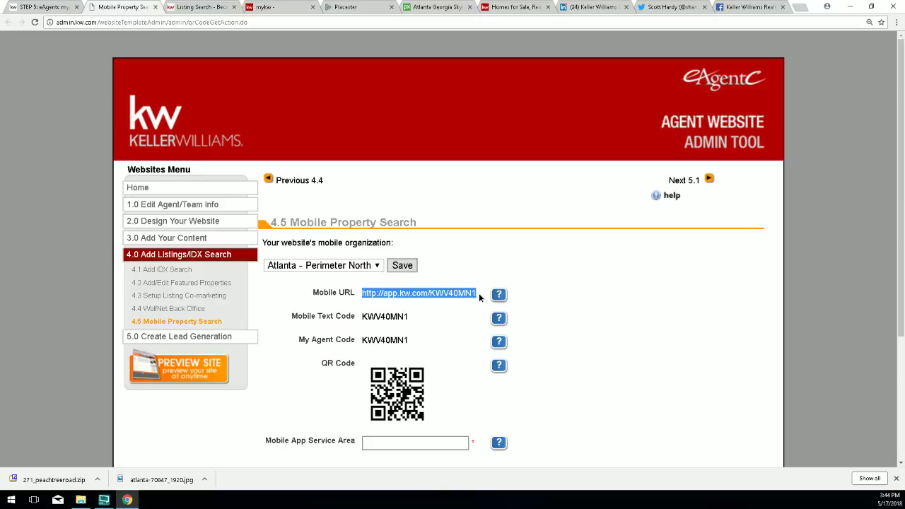
click(307, 344)
drag(306, 344, 413, 341)
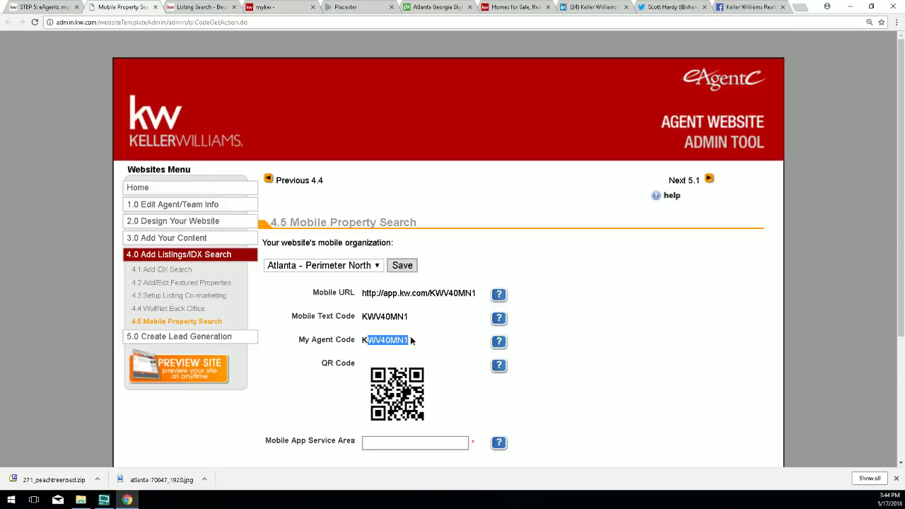
click(396, 296)
drag(362, 293, 430, 294)
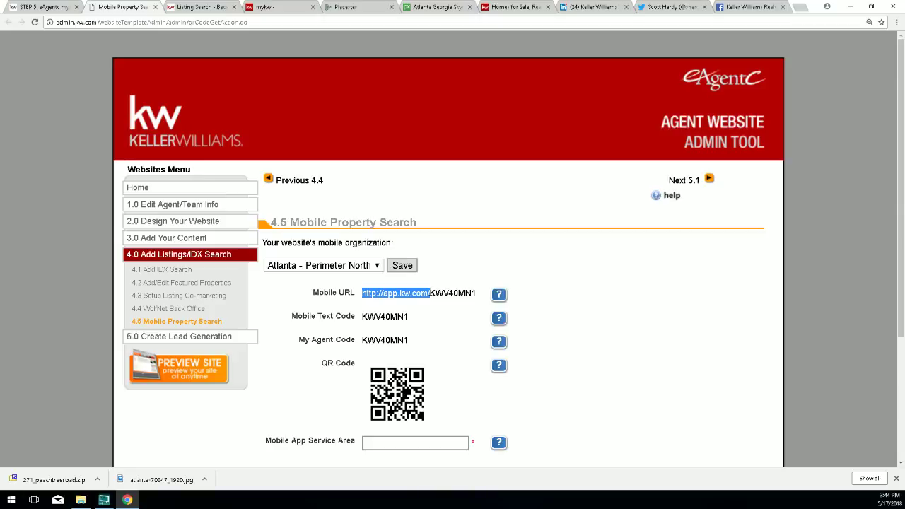
click(432, 294)
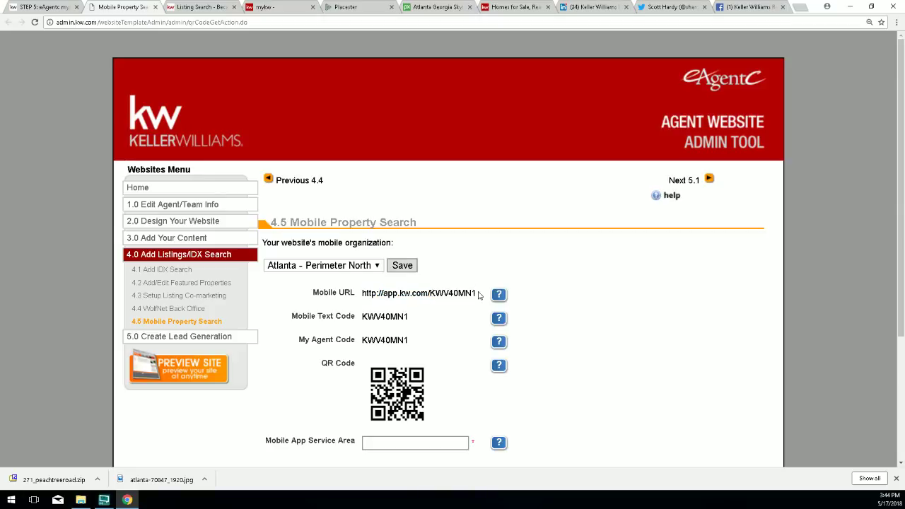
drag(477, 294, 361, 293)
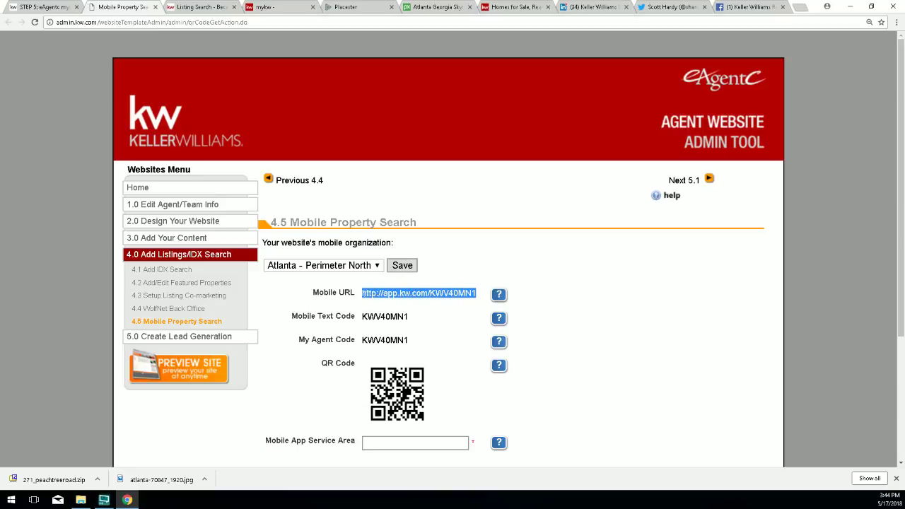
click(423, 293)
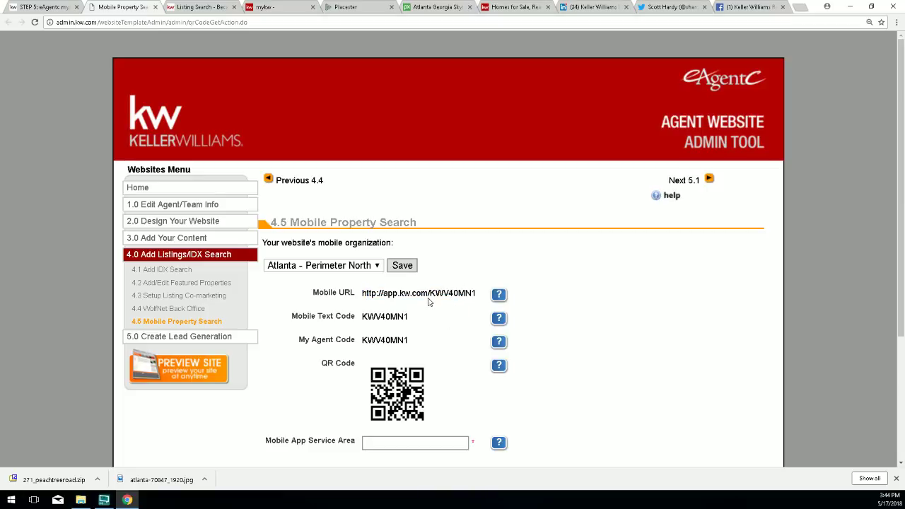
Copy the full Mobile URL and paste it into a new browser tab's address bar.
double_click(405, 294)
triple_click(404, 294)
right_click(409, 294)
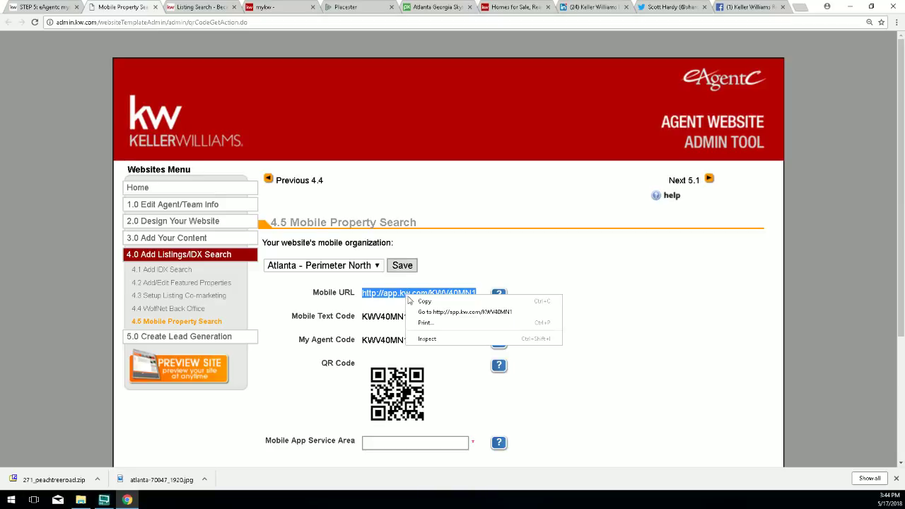
click(418, 305)
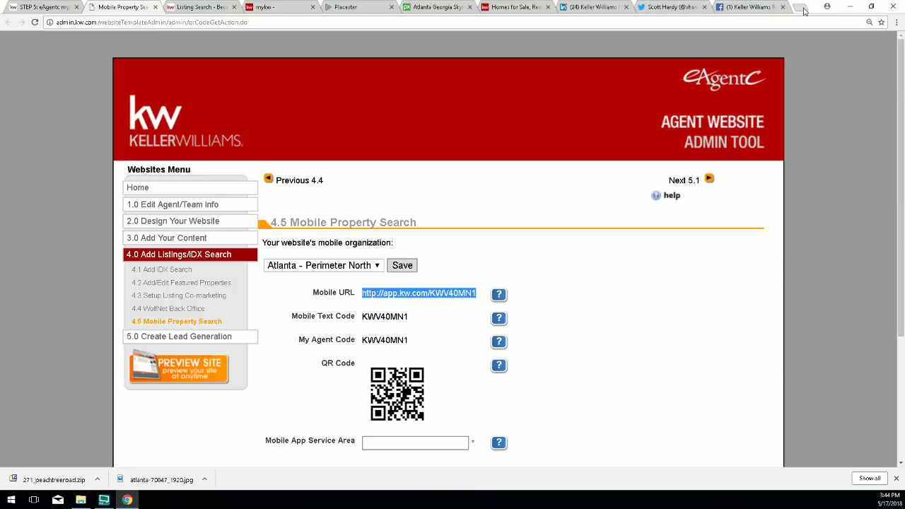
click(803, 9)
right_click(700, 23)
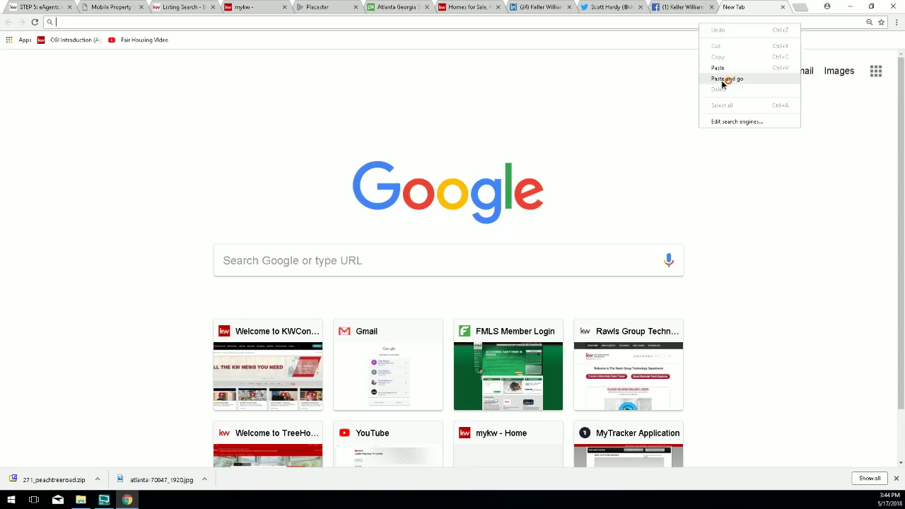
Load the copied Mobile URL and highlight the local agent banner on the KW Mobile App page.
click(724, 82)
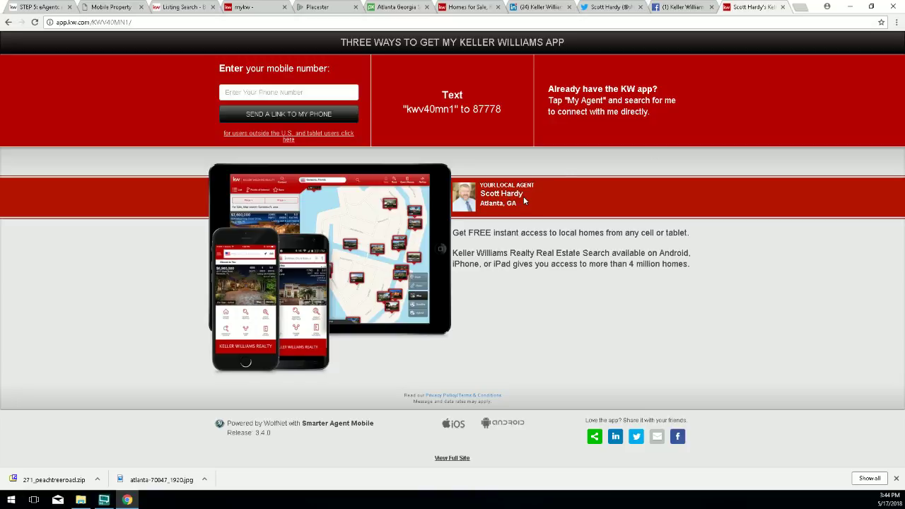
drag(523, 196, 479, 195)
drag(480, 192, 481, 187)
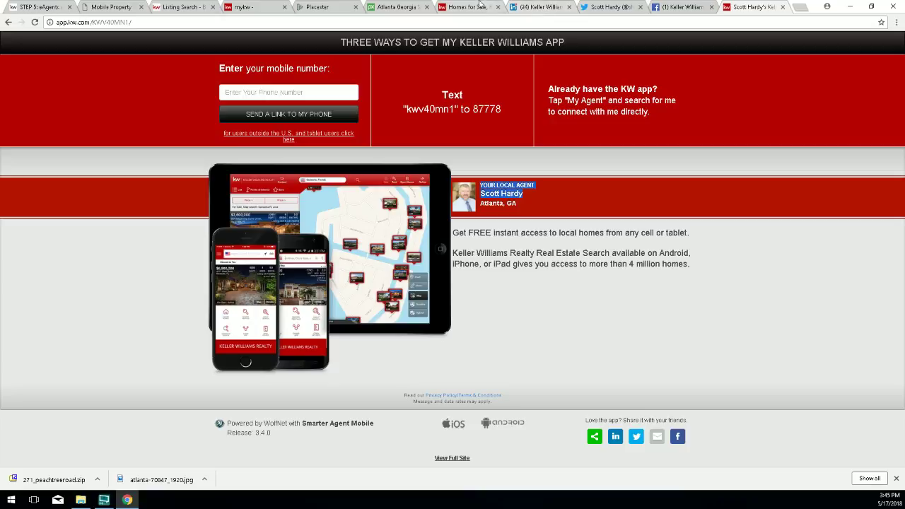
click(453, 7)
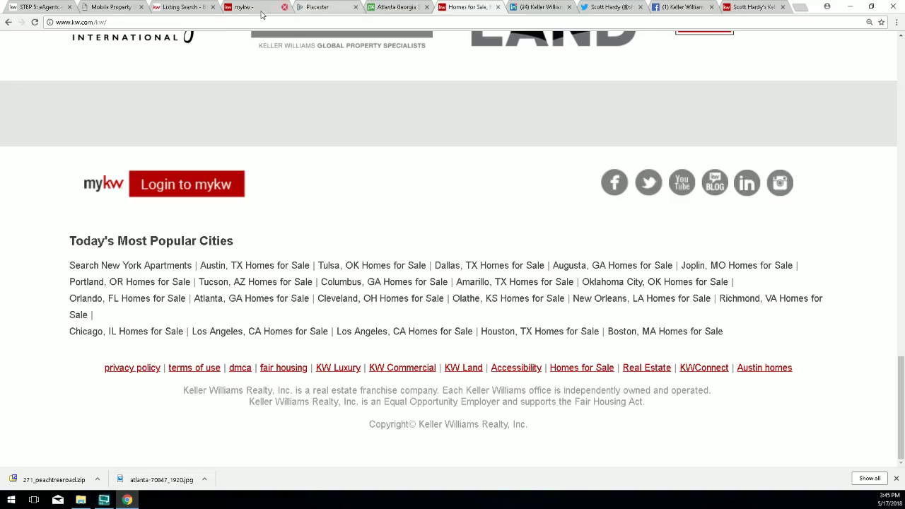
Close the Facebook, KW app, Twitter, LinkedIn, kw.com and Atlanta skyline tabs.
click(240, 7)
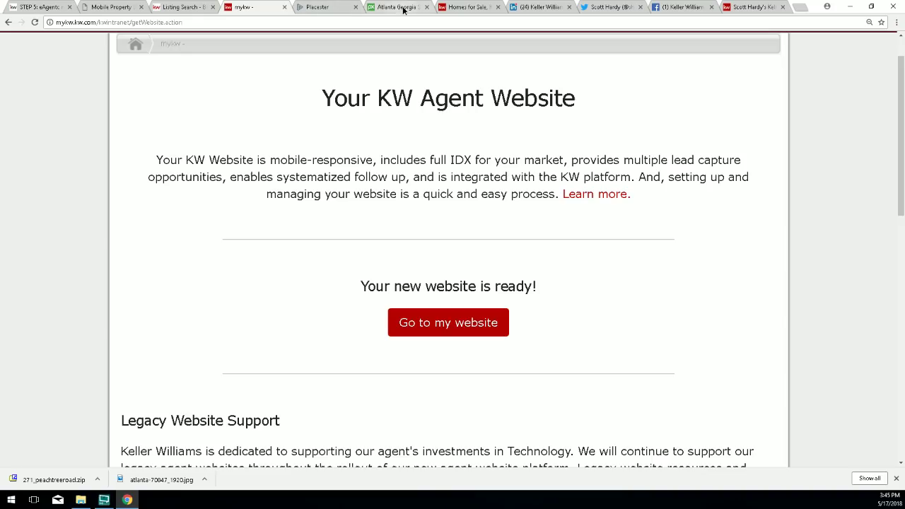
click(401, 8)
click(683, 7)
click(614, 7)
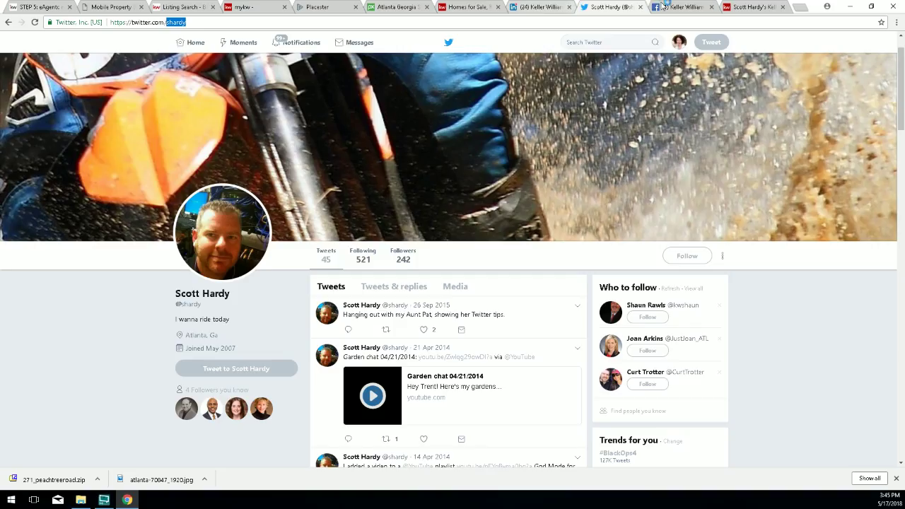
click(712, 7)
click(705, 7)
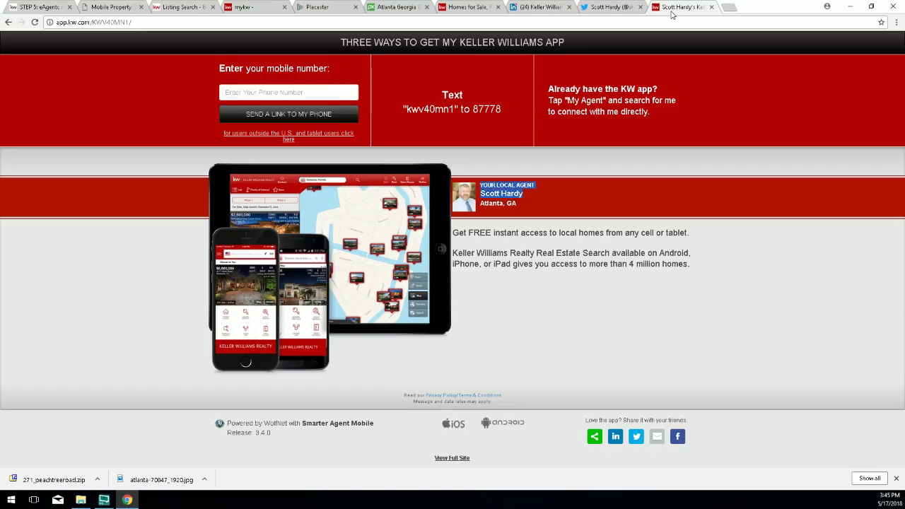
click(713, 7)
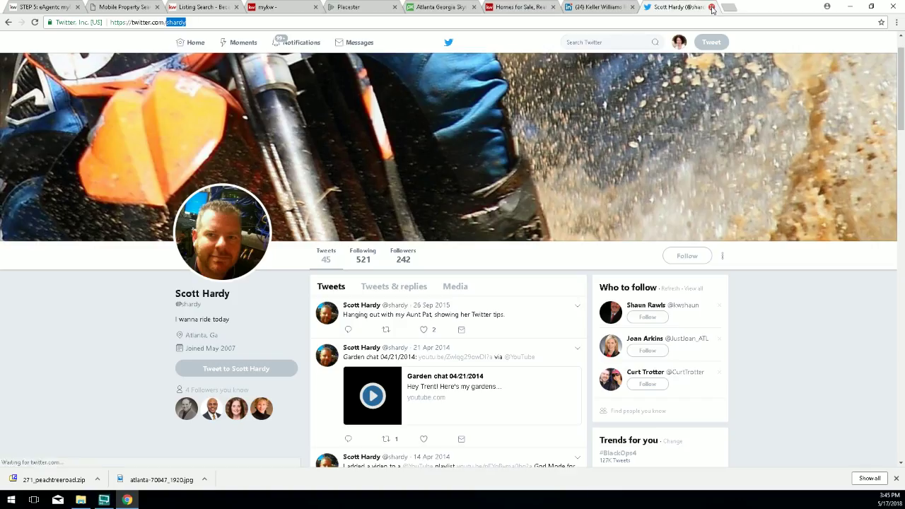
click(712, 8)
click(705, 7)
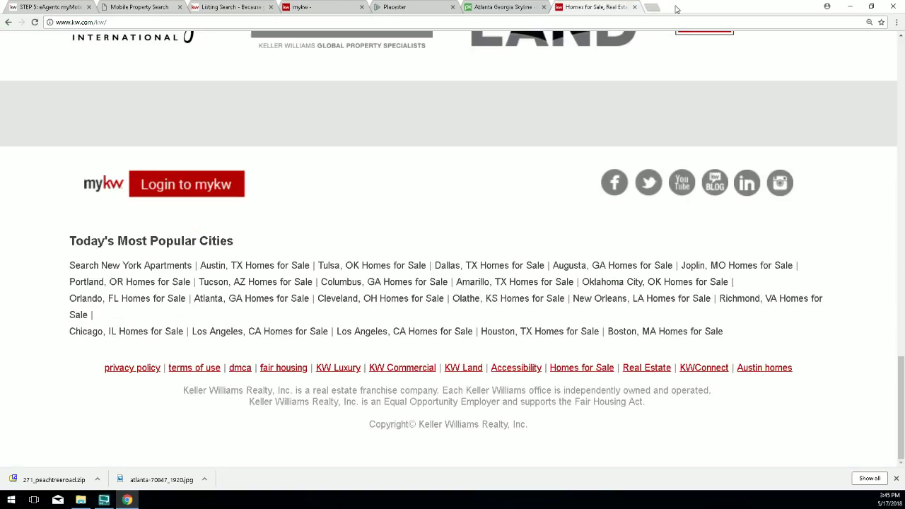
click(634, 7)
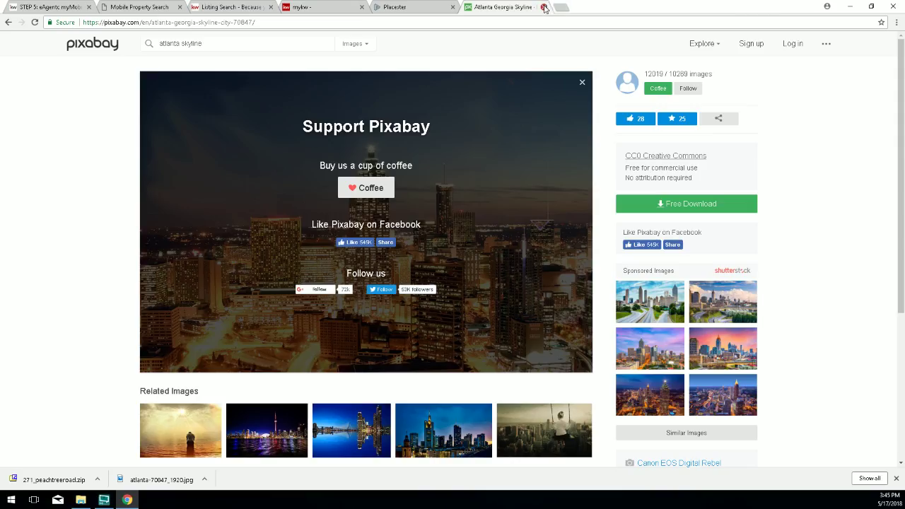
click(543, 8)
Copy the Mobile URL again and return to the Free Mobile App URL field in Placester.
click(145, 8)
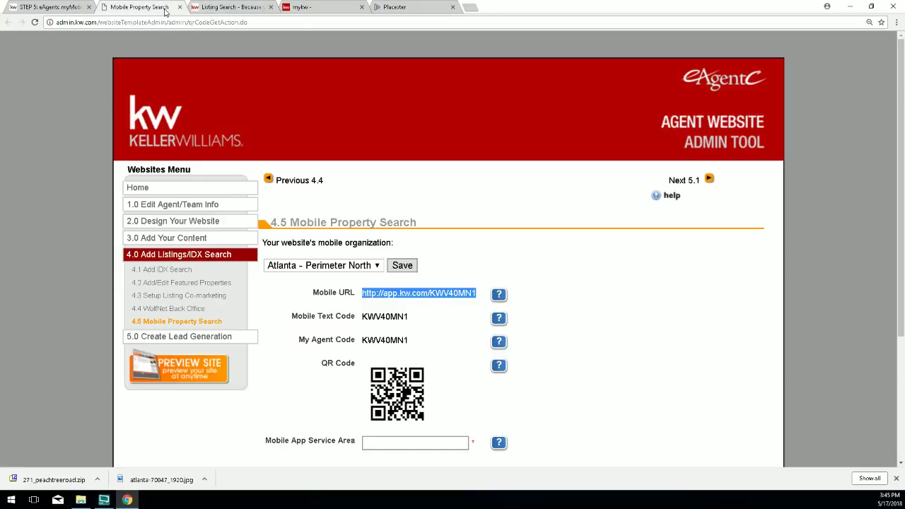
click(421, 330)
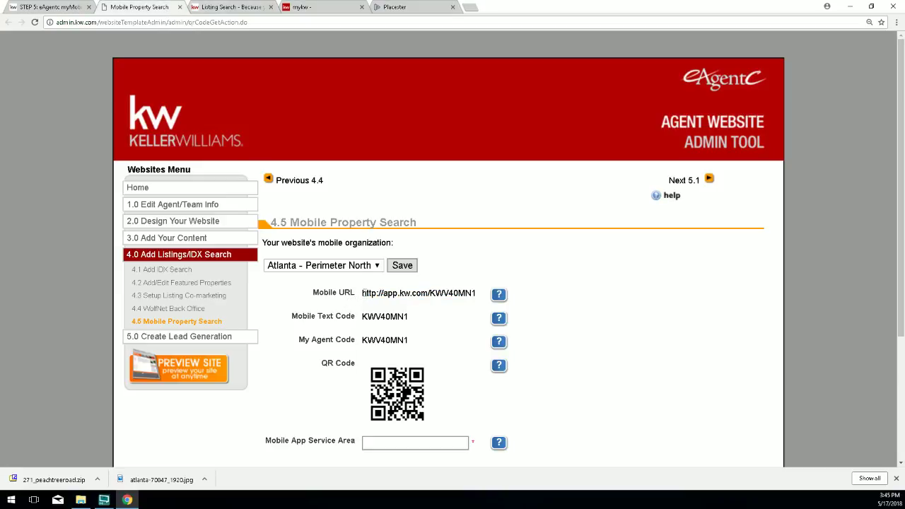
drag(363, 293, 384, 293)
triple_click(420, 293)
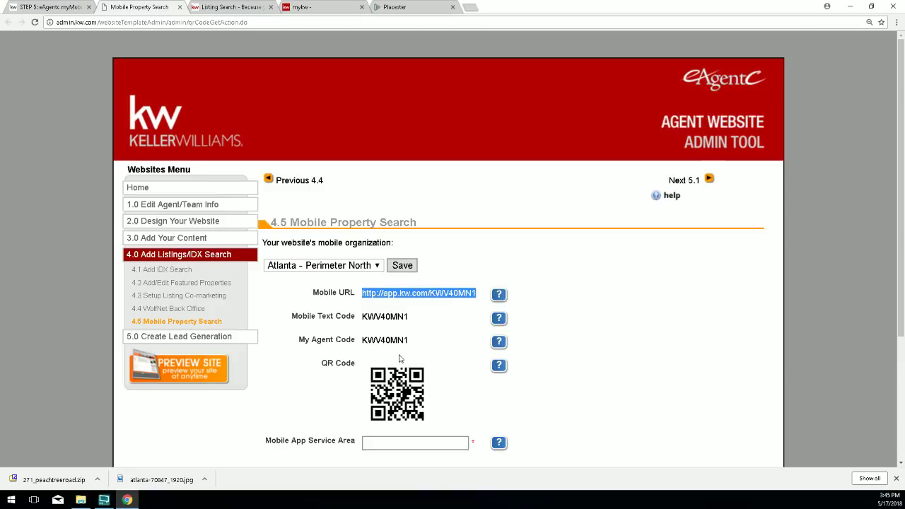
right_click(425, 296)
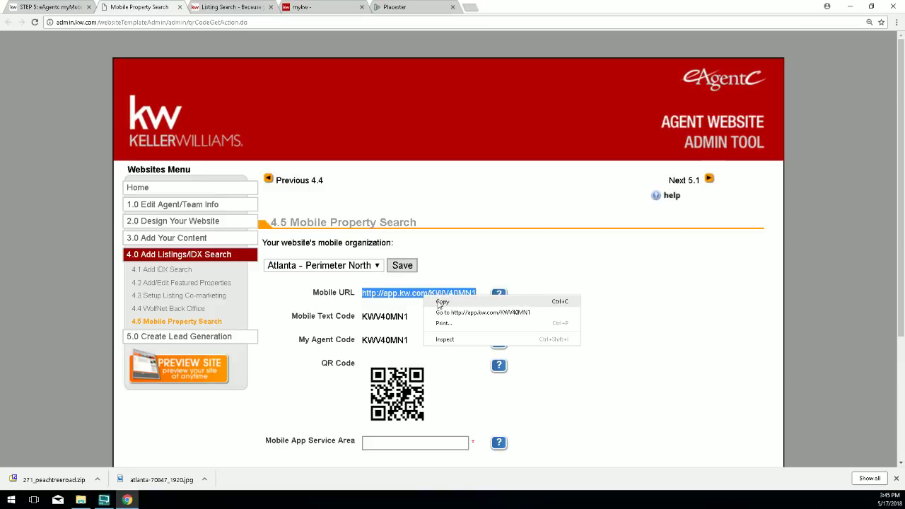
click(441, 302)
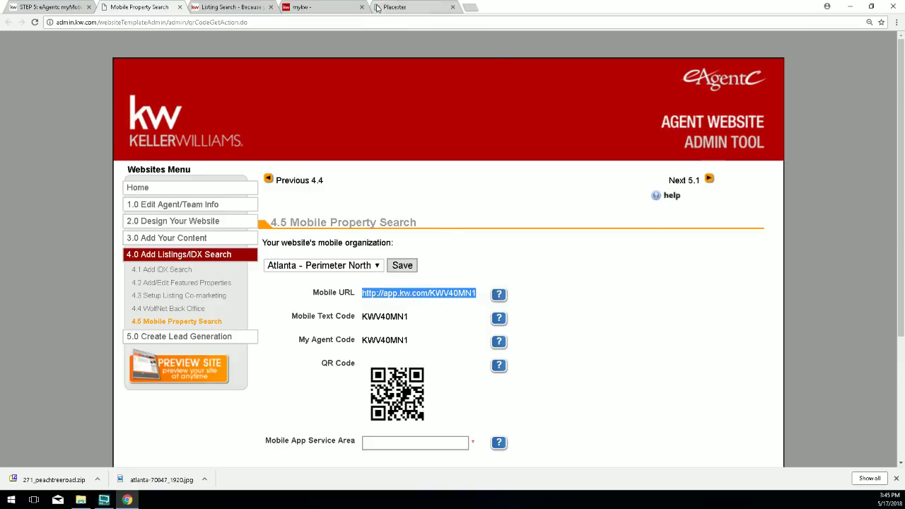
click(389, 6)
click(283, 363)
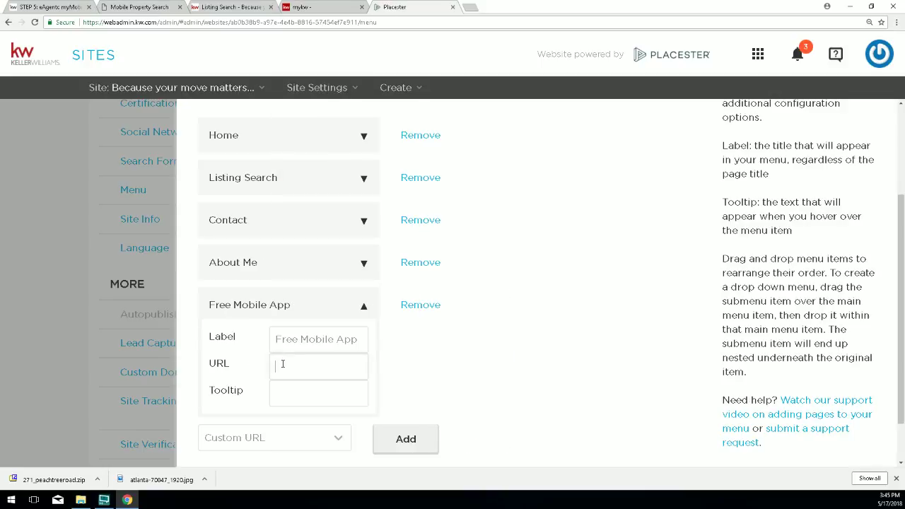
Paste the Mobile URL into the Free Mobile App item's URL field.
drag(205, 360, 215, 366)
click(295, 367)
right_click(294, 367)
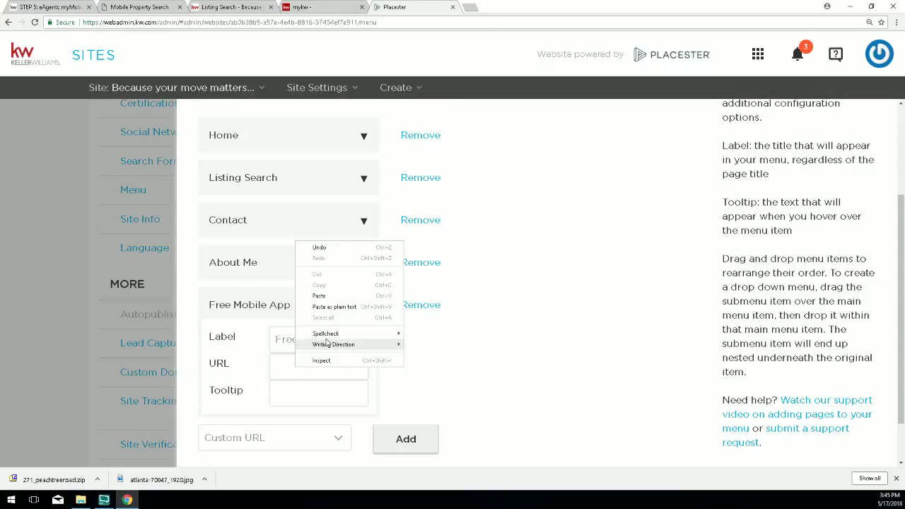
click(333, 298)
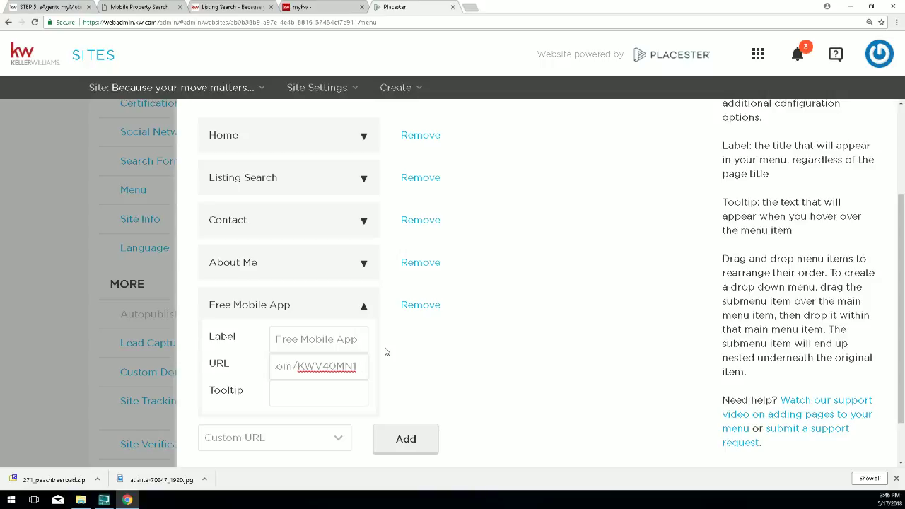
Set the tooltip to 'Be sure to use your mobile phone for this download' and save the menu.
click(307, 388)
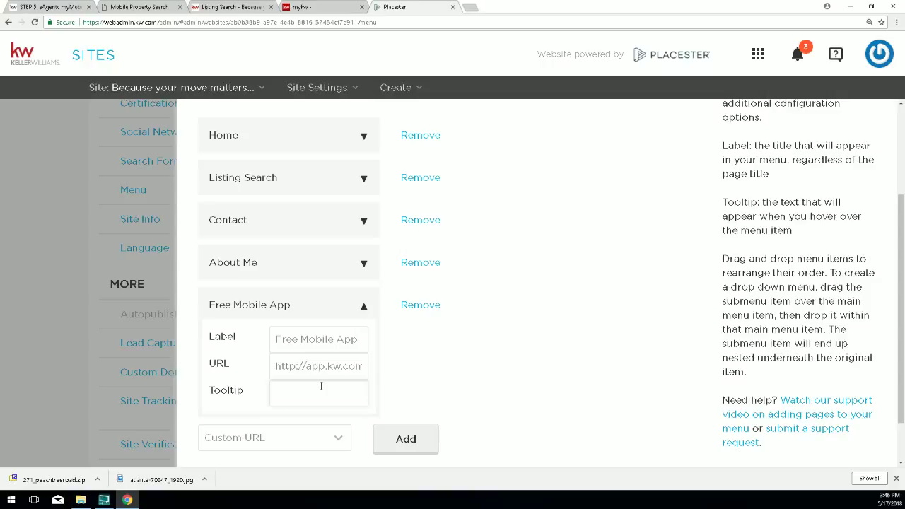
text(Be sure to use)
text( your mobile p)
text(hone fo)
text(r this download)
scroll(543, 399, down, 2)
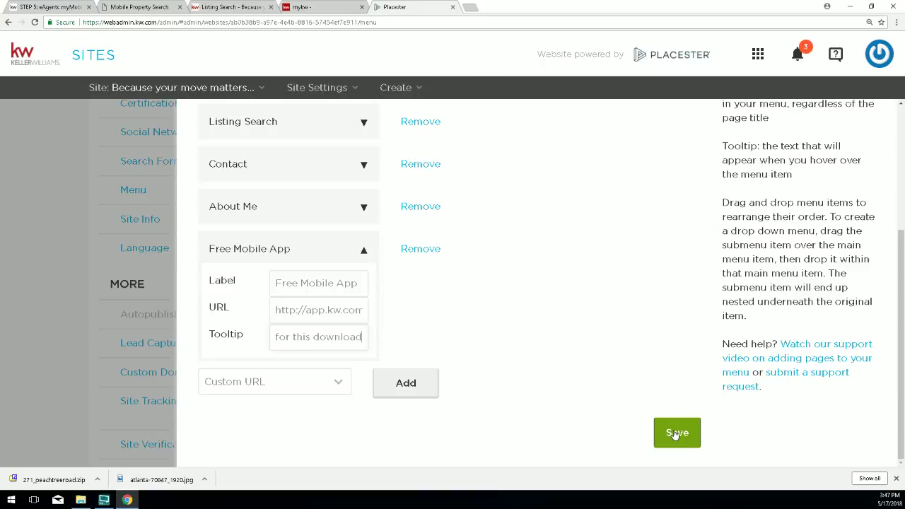
click(676, 433)
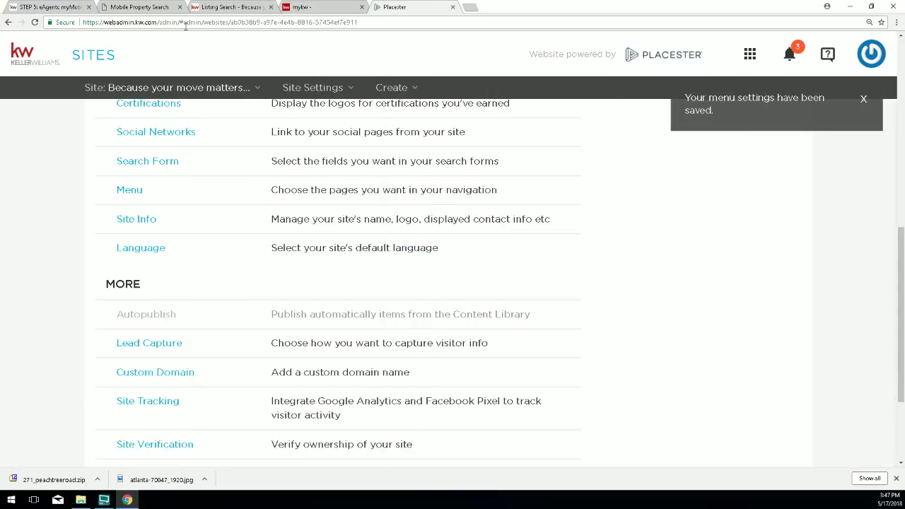
click(217, 8)
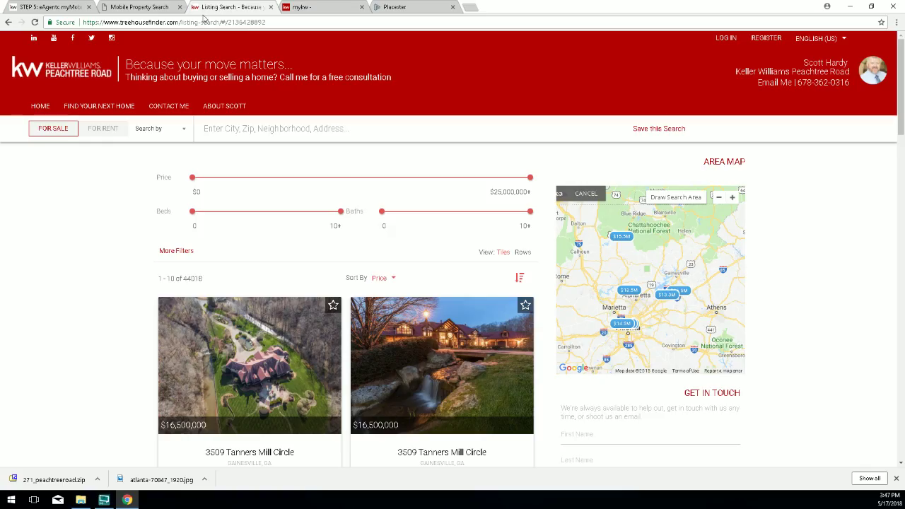
Open the live site's home page and test the new Free Mobile App menu link.
click(41, 106)
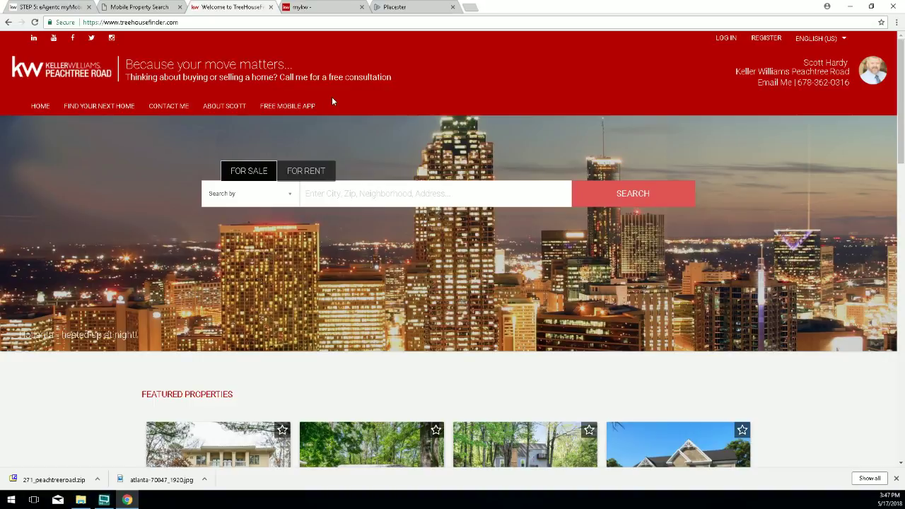
click(295, 107)
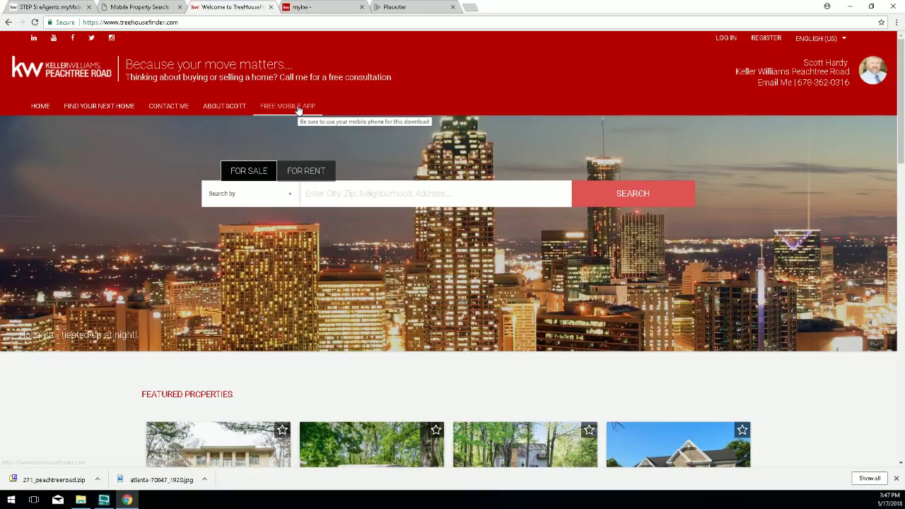
click(298, 113)
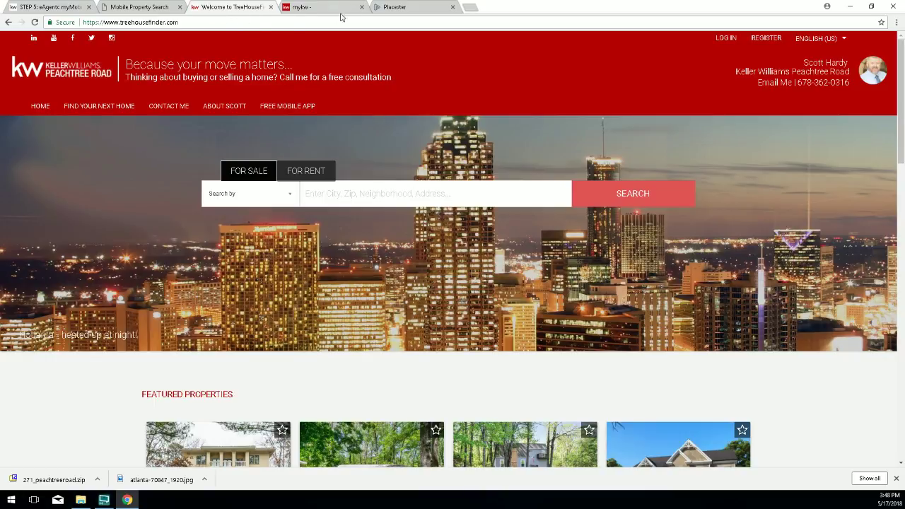
click(409, 8)
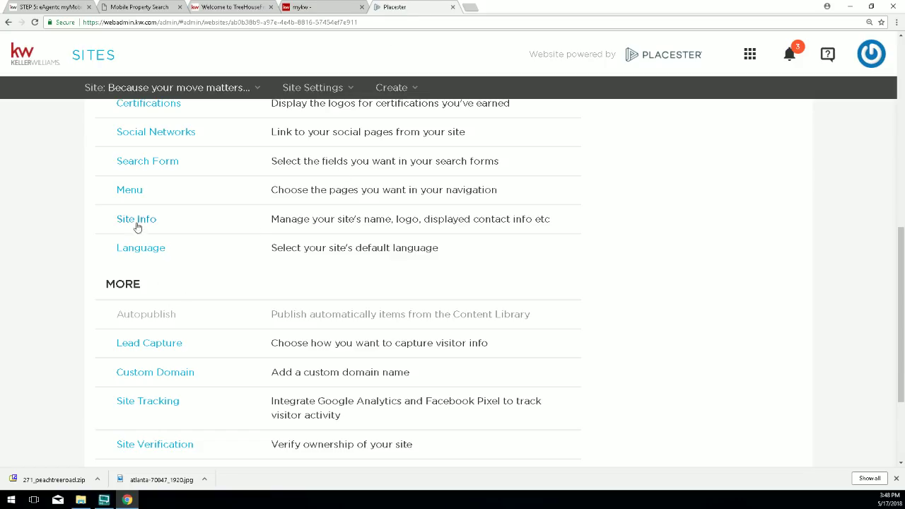
Open the Menu configuration and expand the Free Mobile App item.
click(137, 193)
scroll(337, 292, down, 3)
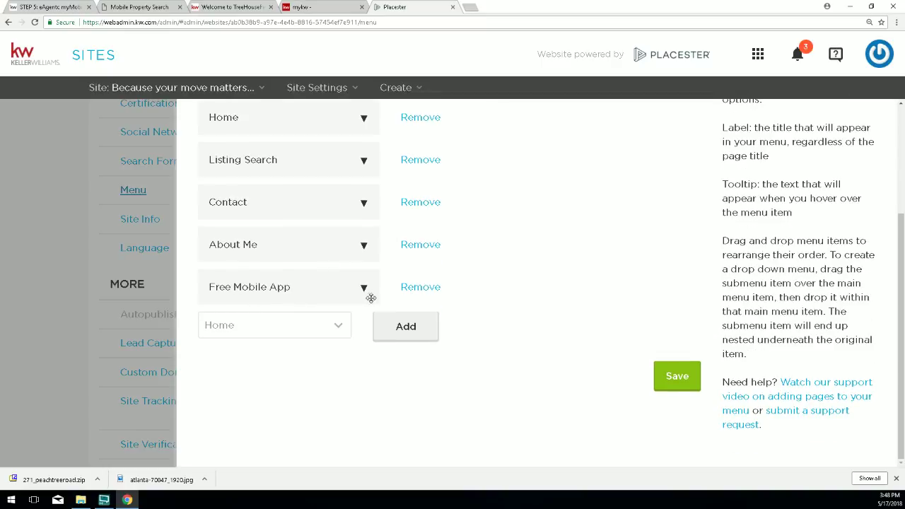
click(363, 289)
scroll(496, 367, down, 1)
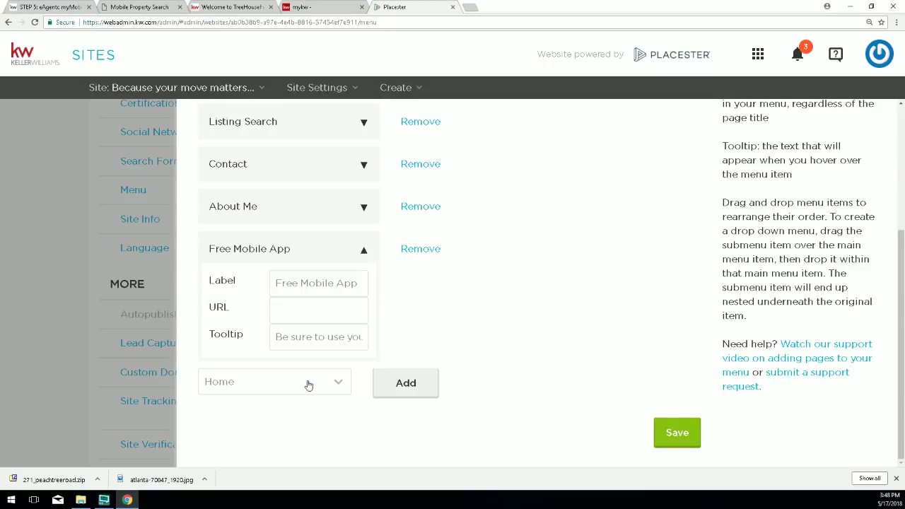
Paste the app.kw.com link as its URL, remove the stray trailing character, save, and reload the live site.
right_click(281, 305)
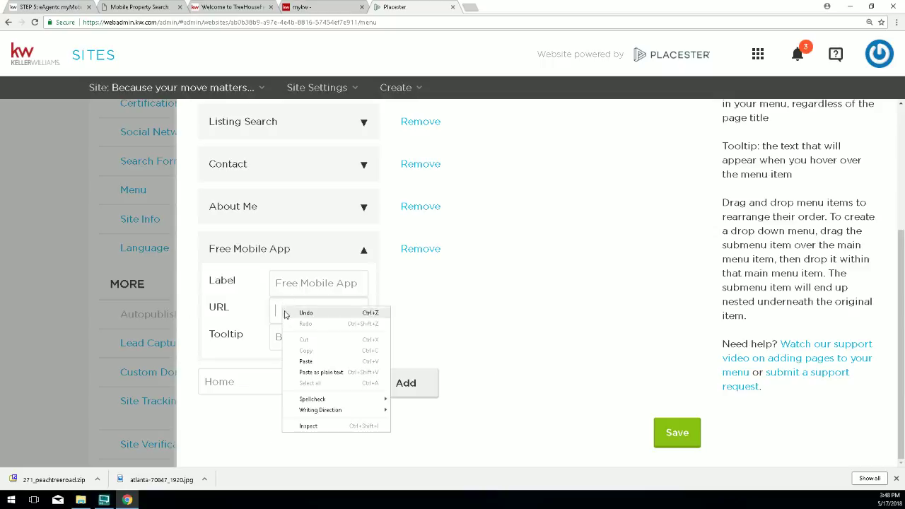
click(314, 362)
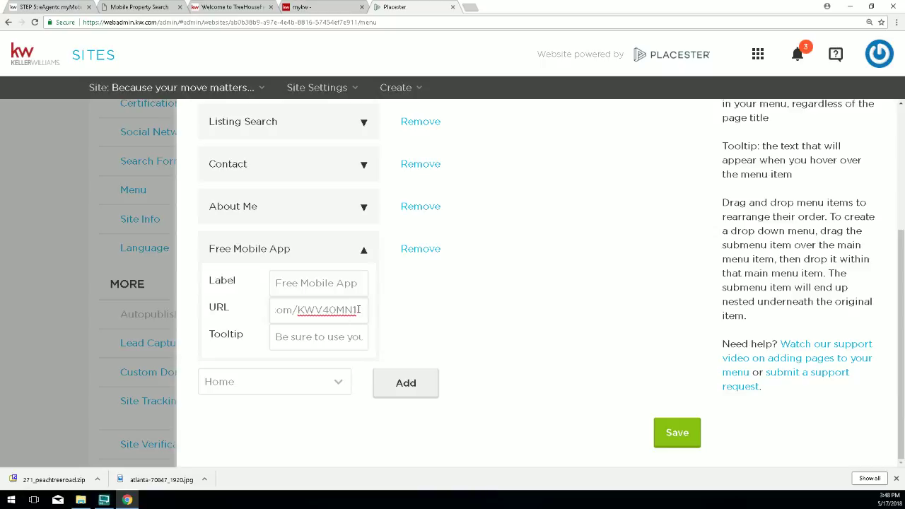
drag(358, 309, 352, 309)
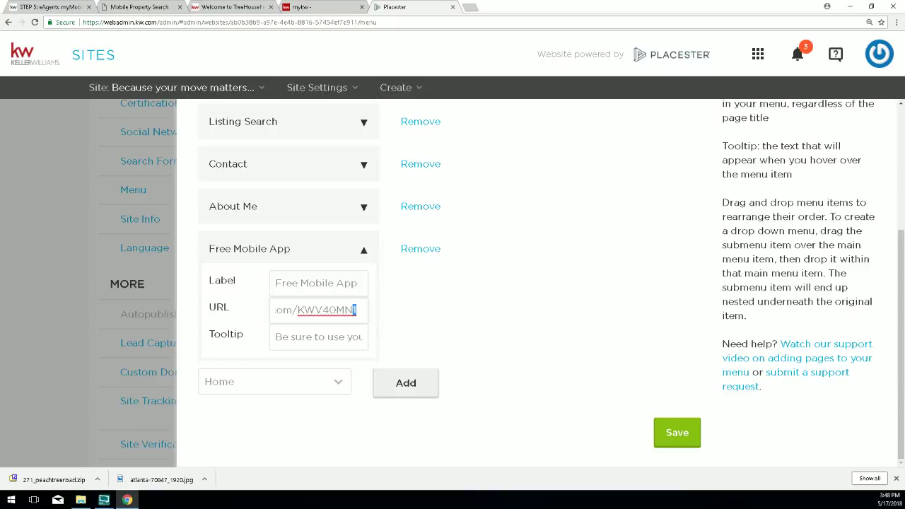
click(361, 309)
key(BackSpace)
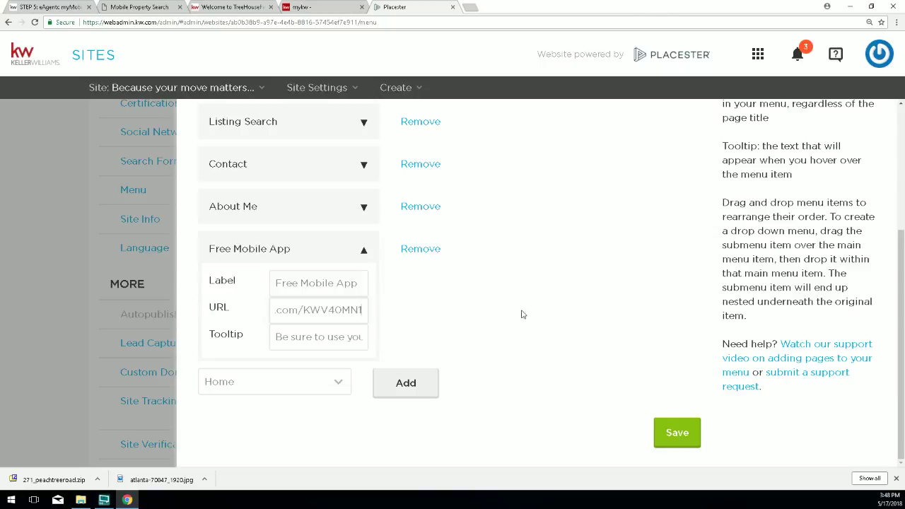
click(693, 435)
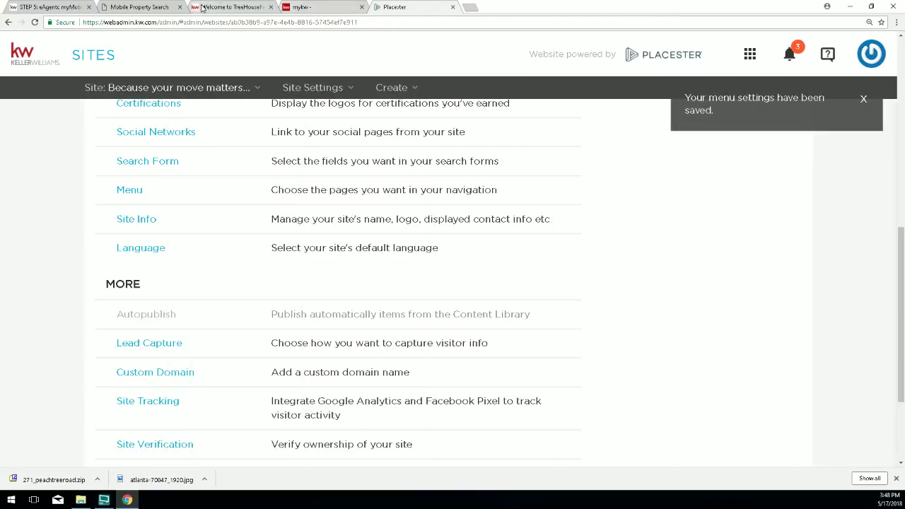
click(205, 7)
click(34, 22)
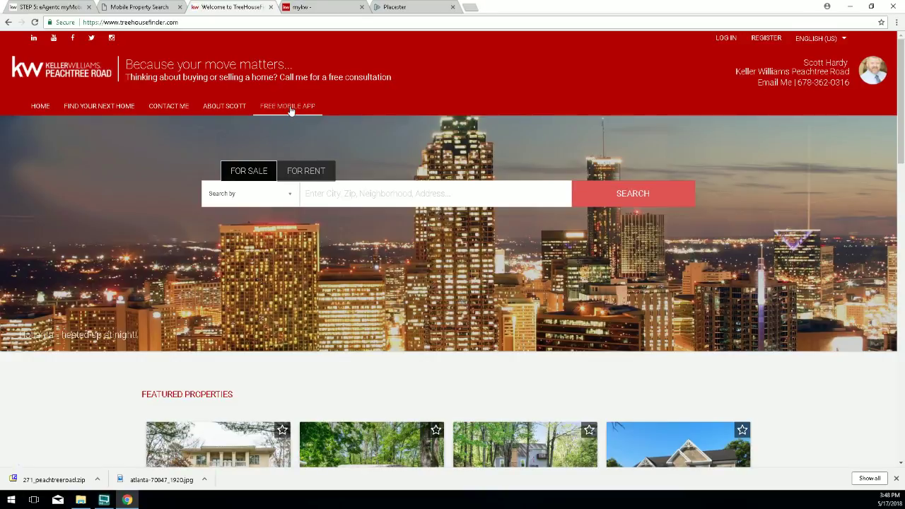
click(288, 106)
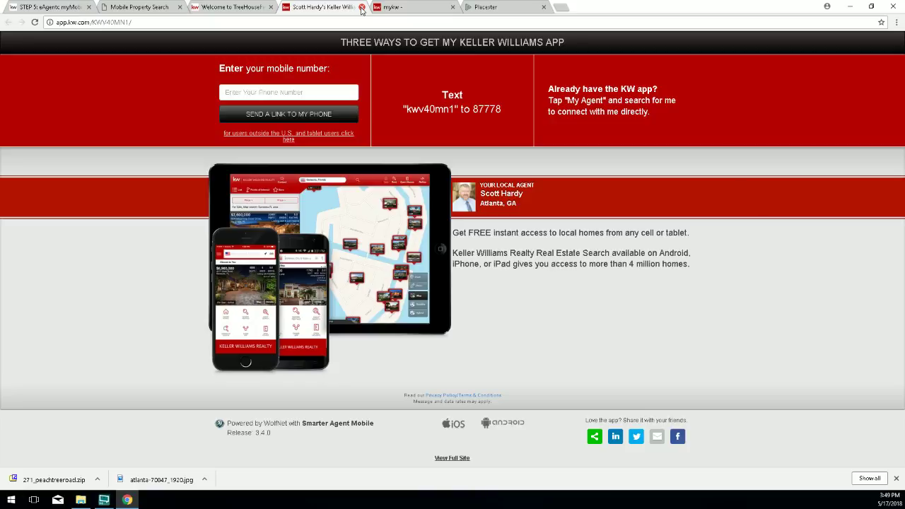
click(361, 7)
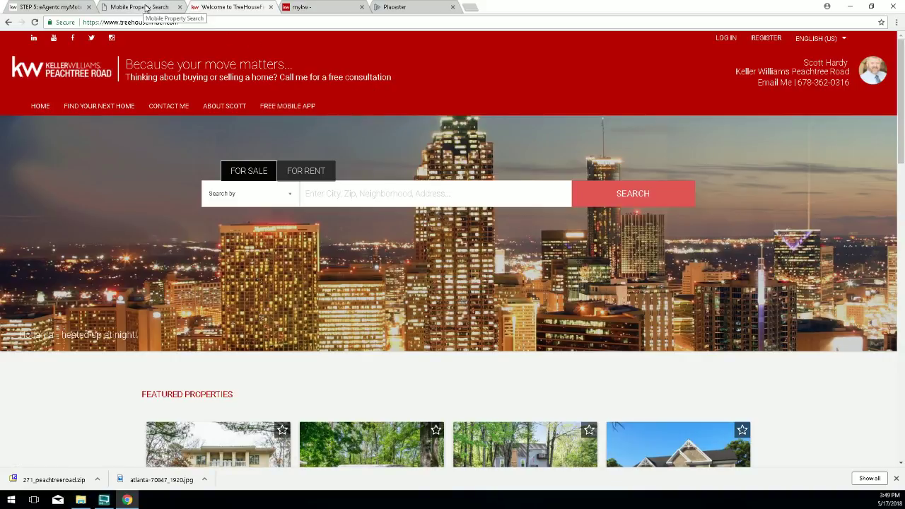
Reopen Placester's Menu configuration and pick Custom URL as the entry to add below the five items.
click(392, 6)
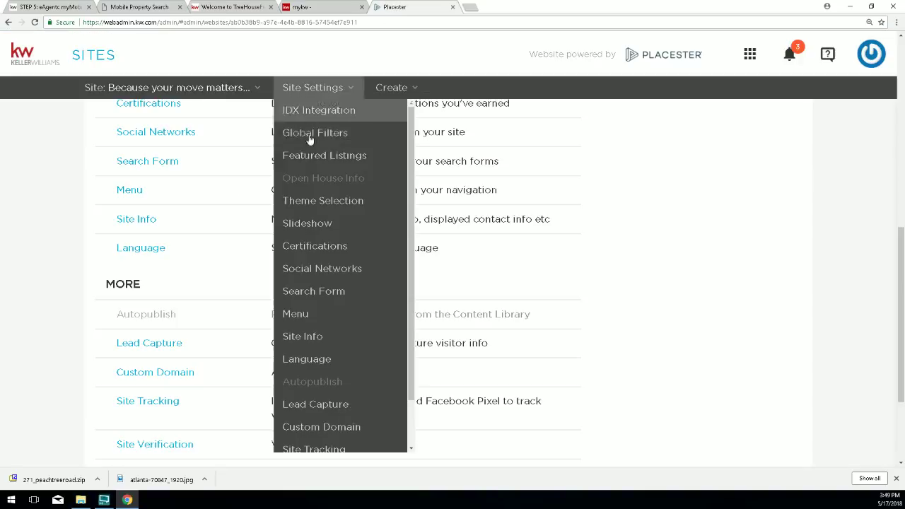
scroll(696, 272, down, 3)
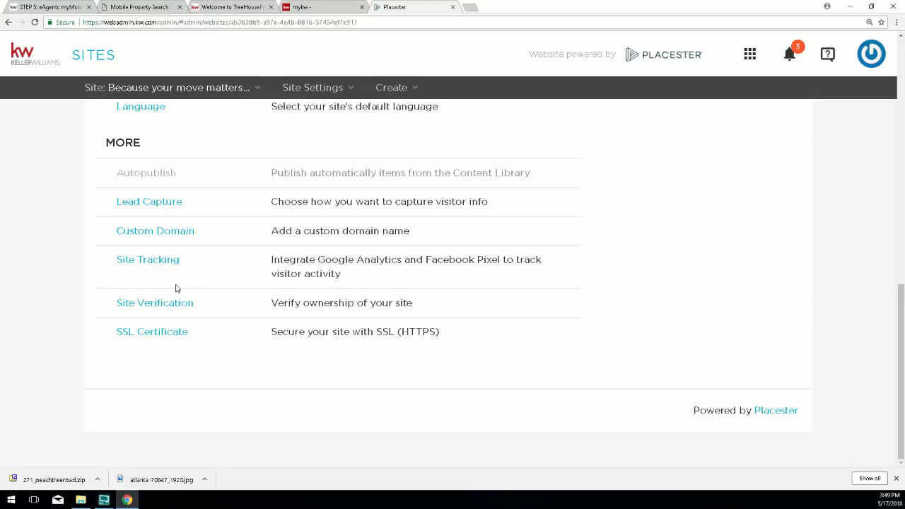
scroll(177, 288, up, 2)
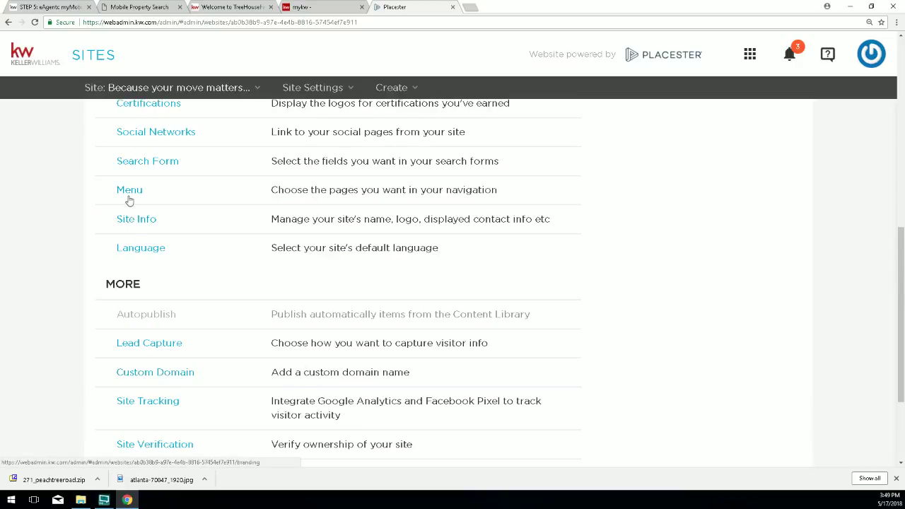
click(130, 191)
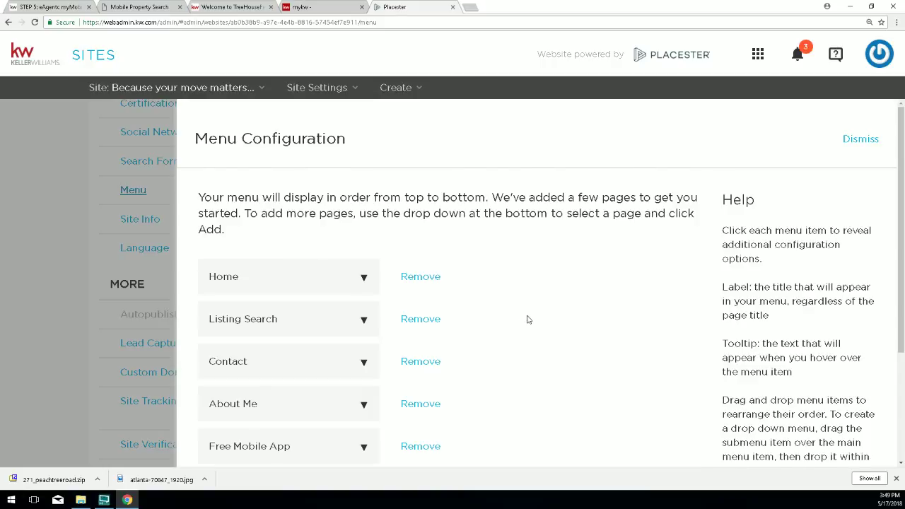
scroll(528, 318, down, 1)
scroll(527, 321, down, 1)
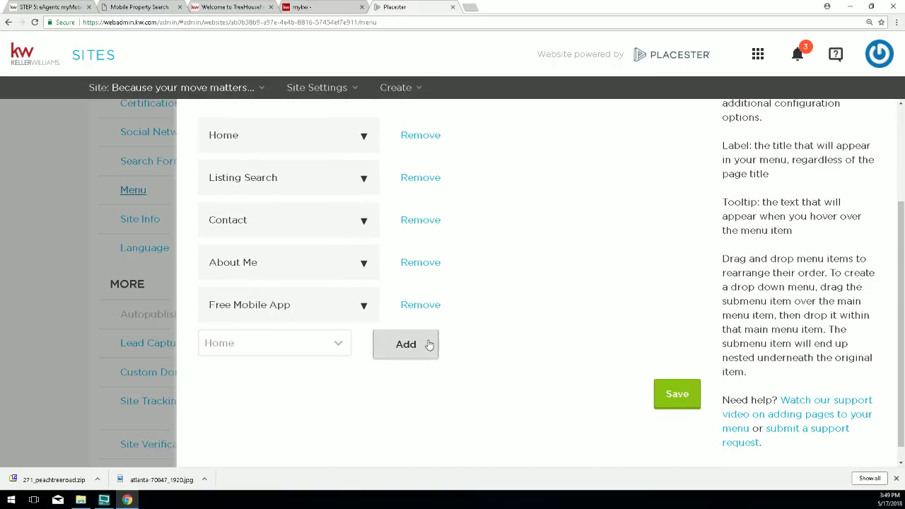
click(342, 345)
scroll(240, 213, down, 2)
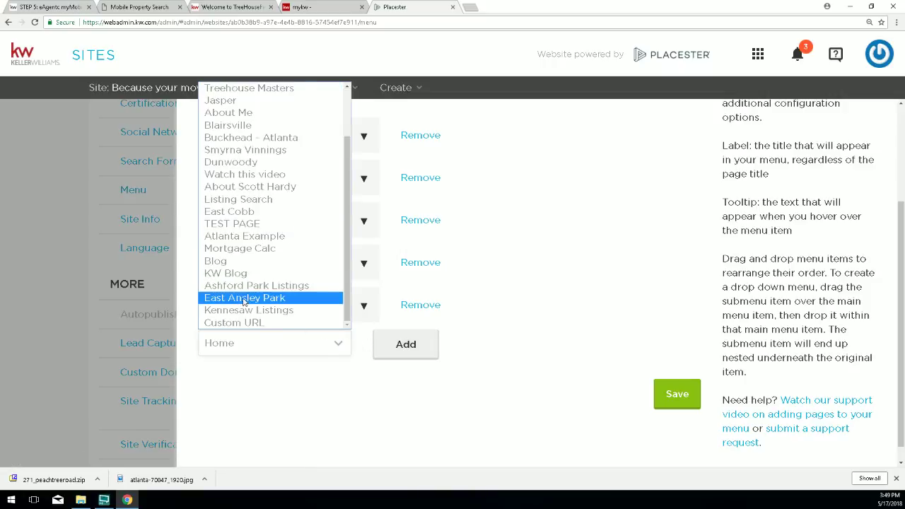
click(237, 324)
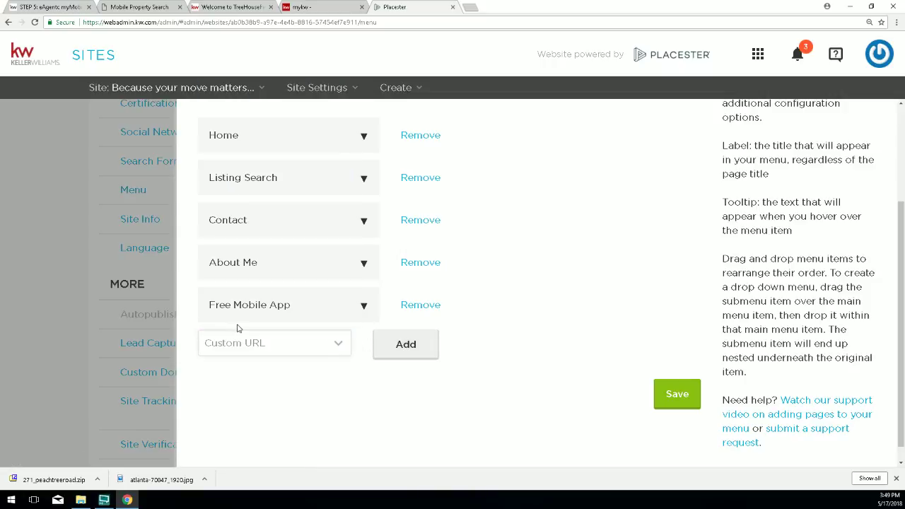
Add a Custom URL menu item labelled 'This Month In Real Estate Video'.
click(406, 346)
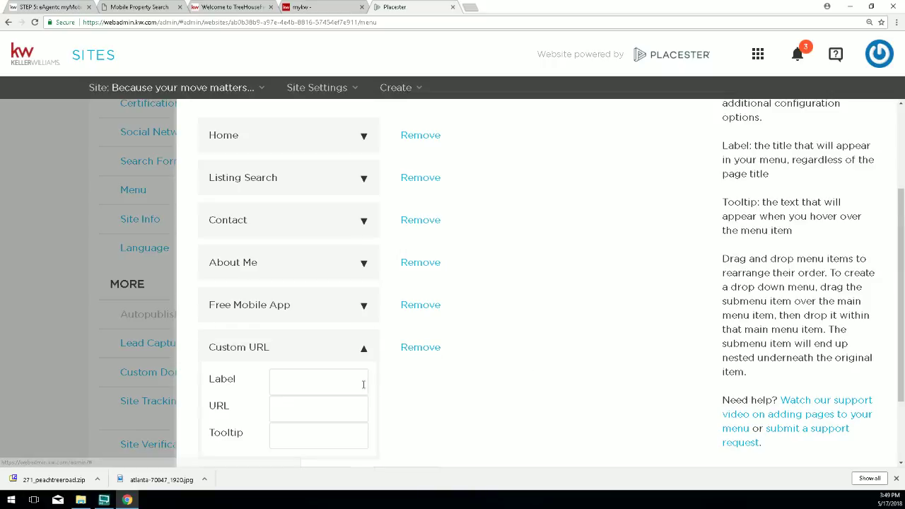
click(318, 384)
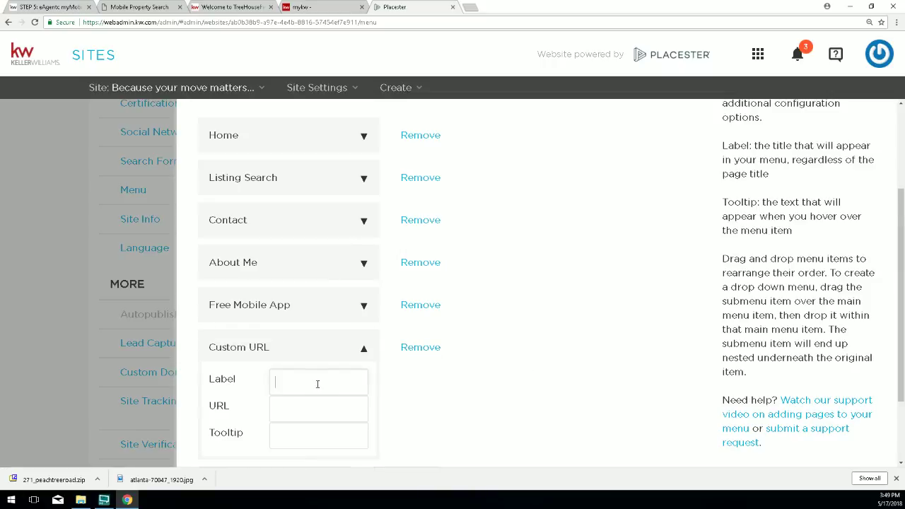
scroll(317, 384, down, 1)
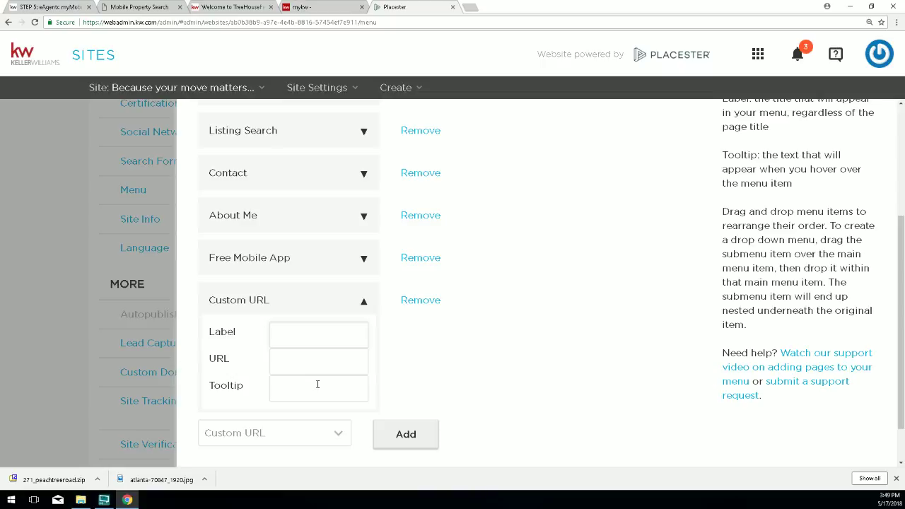
text(This Month In Real)
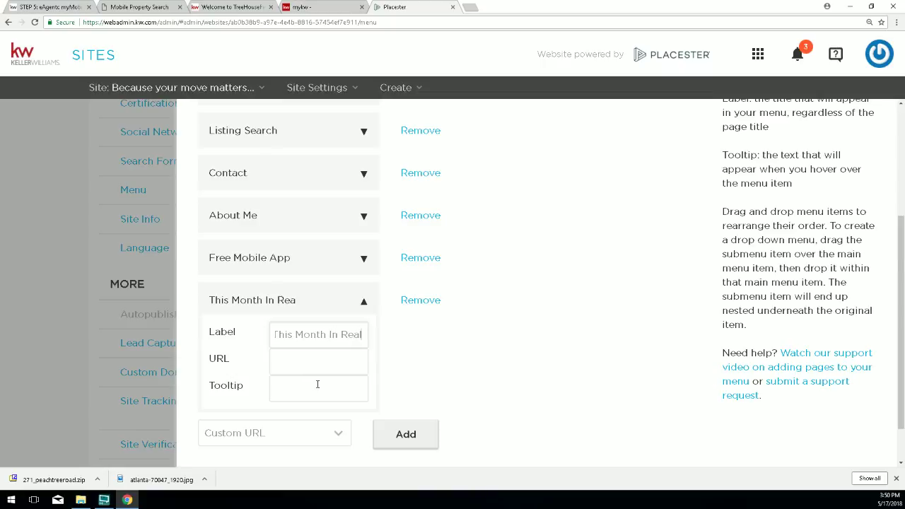
text( Estate V)
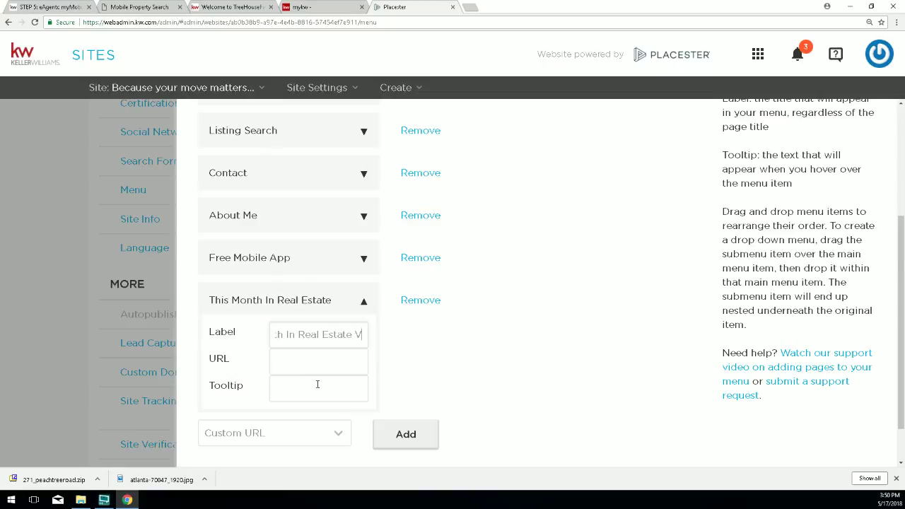
text(ideo)
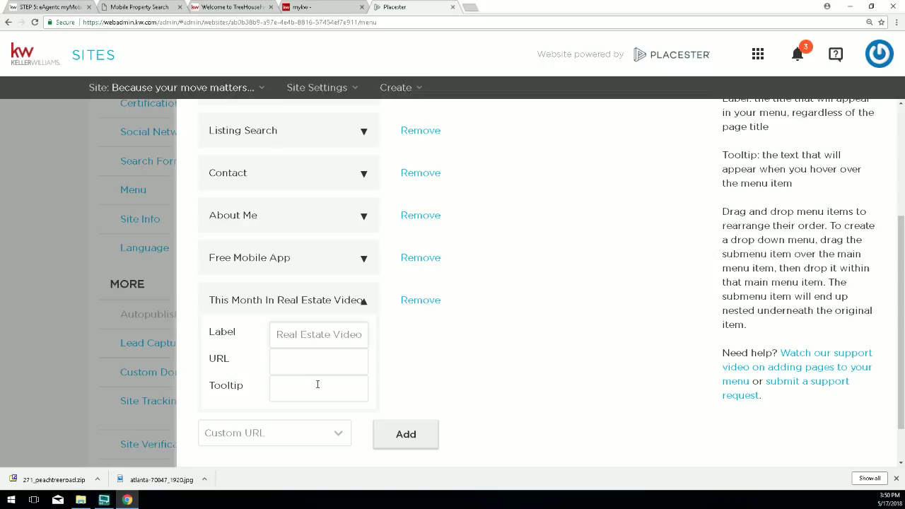
Try the labels 'Real Estate Update' and 'Monthly', then settle on 'Video Update'.
key(BackSpace)
key(BackSpace)
key(BackSpace)
key(BackSpace)
key(BackSpace)
key(BackSpace)
key(BackSpace)
key(BackSpace)
key(BackSpace)
key(BackSpace)
key(BackSpace)
key(BackSpace)
key(BackSpace)
key(BackSpace)
key(BackSpace)
key(BackSpace)
key(BackSpace)
key(BackSpace)
key(BackSpace)
key(BackSpace)
text(Video Update)
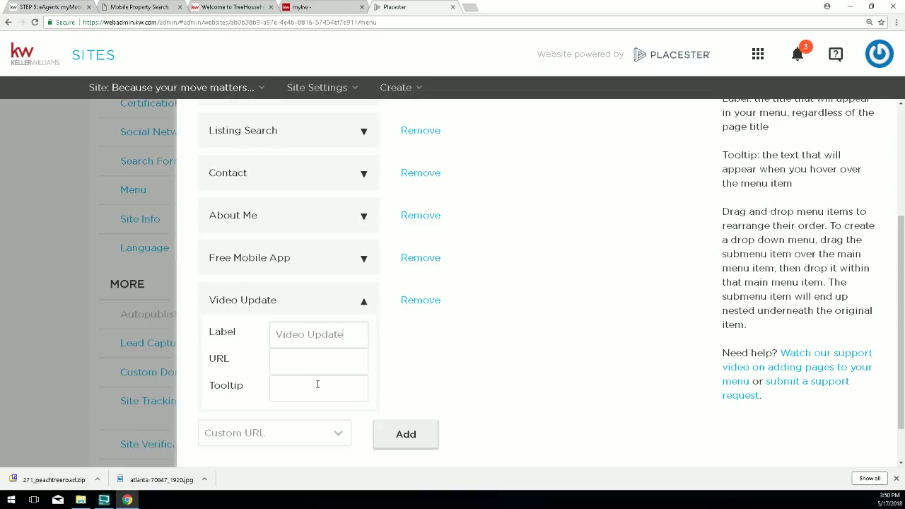
key(BackSpace)
key(BackSpace)
key(BackSpace)
key(BackSpace)
key(BackSpace)
key(BackSpace)
key(BackSpace)
key(BackSpace)
key(BackSpace)
key(BackSpace)
key(BackSpace)
key(BackSpace)
text(Real E)
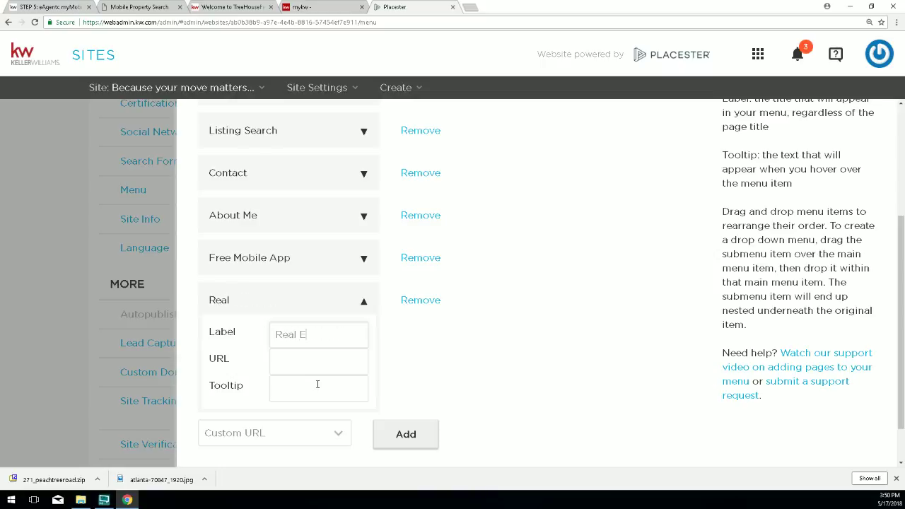
text(state Update)
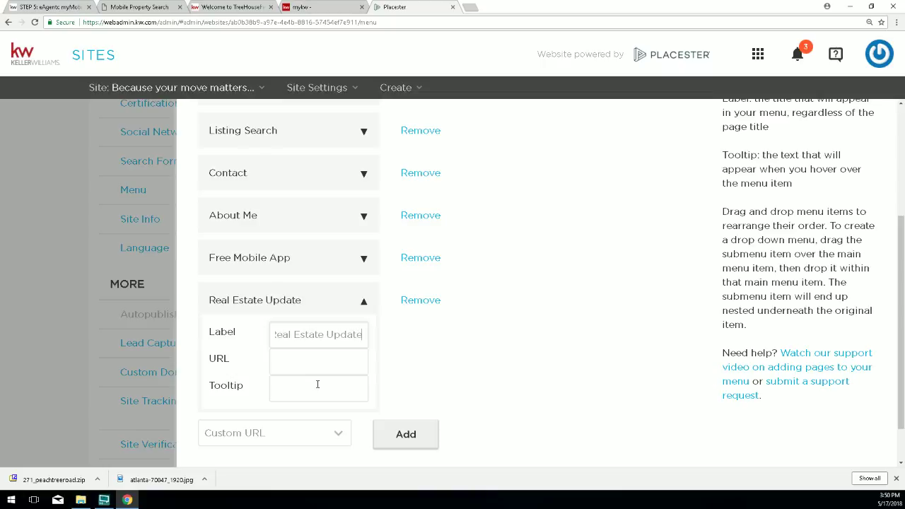
key(BackSpace)
key(BackSpace)
key(BackSpace)
key(BackSpace)
key(BackSpace)
key(BackSpace)
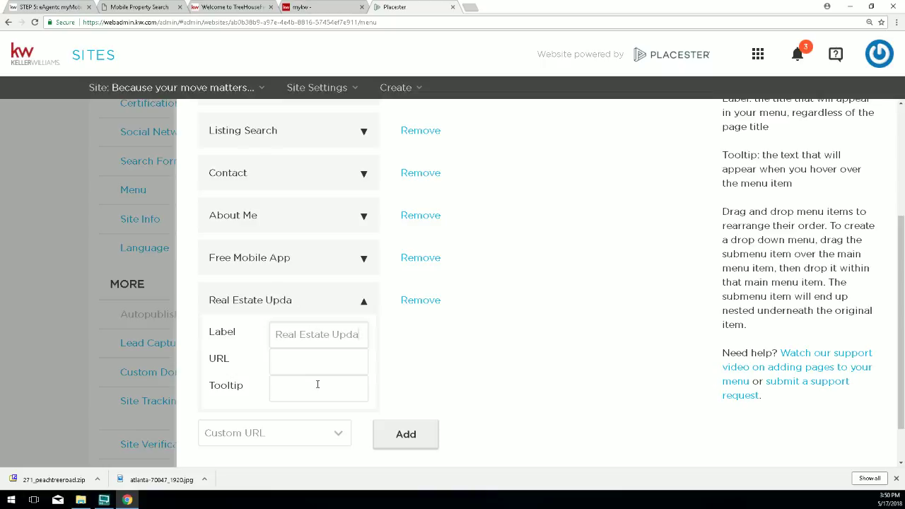
text(Monthly)
key(BackSpace)
key(BackSpace)
key(BackSpace)
key(BackSpace)
key(BackSpace)
key(BackSpace)
key(BackSpace)
key(BackSpace)
key(BackSpace)
key(BackSpace)
key(BackSpace)
key(BackSpace)
key(BackSpace)
key(BackSpace)
key(BackSpace)
key(BackSpace)
key(BackSpace)
key(BackSpace)
key(BackSpace)
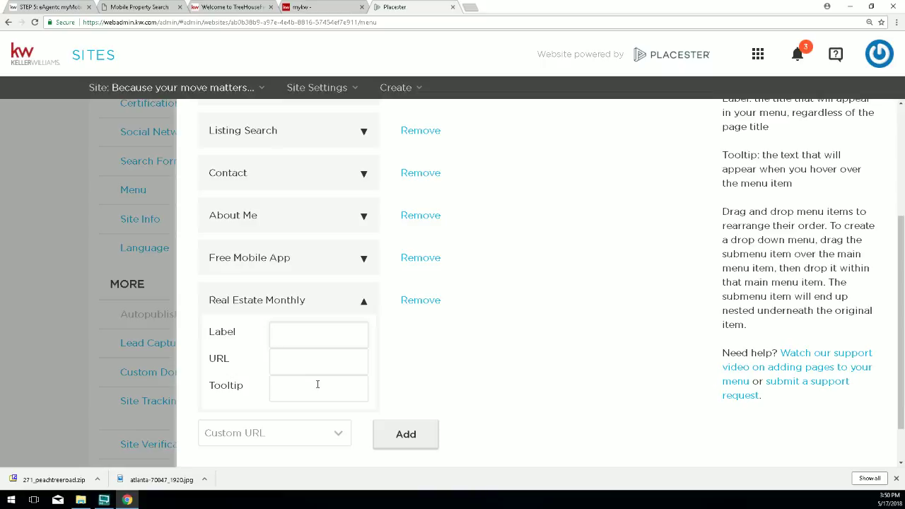
text(Video Update)
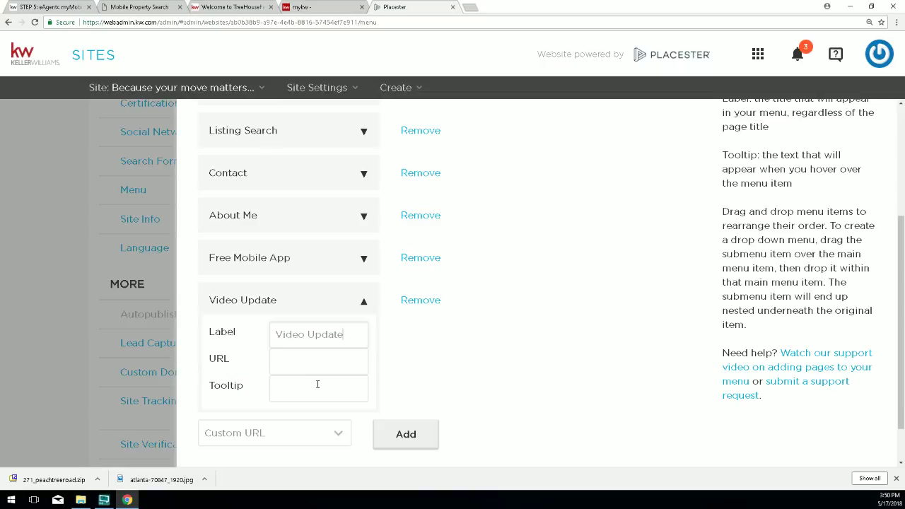
click(307, 333)
drag(355, 335, 275, 335)
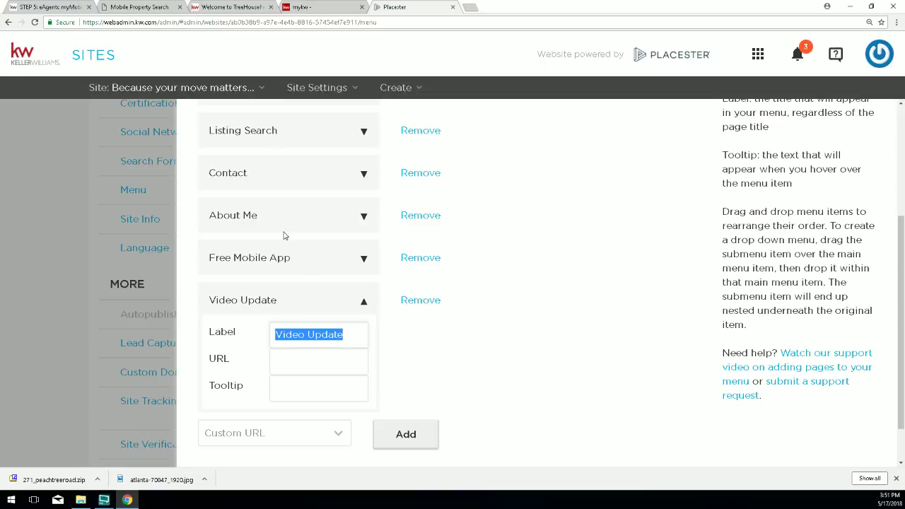
drag(225, 361, 210, 362)
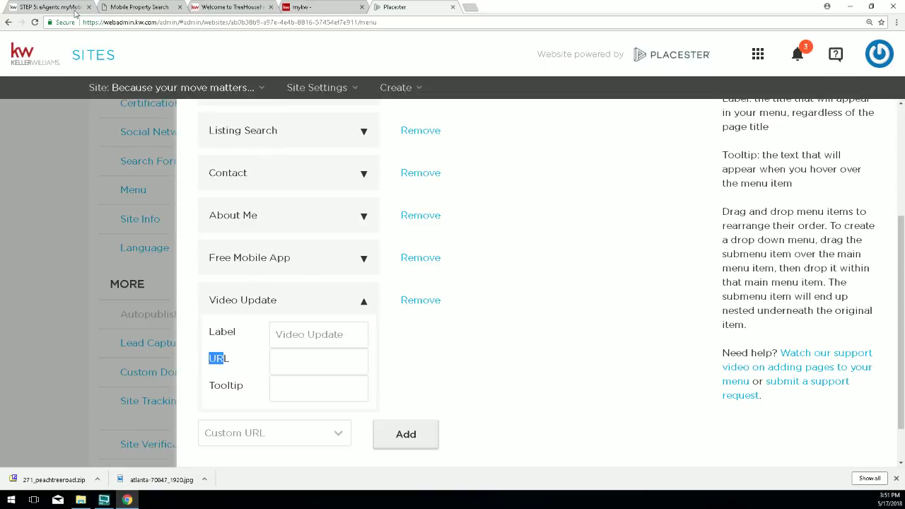
Search the Rawls Group Help Desk site for TMIRE from the header search box.
click(54, 6)
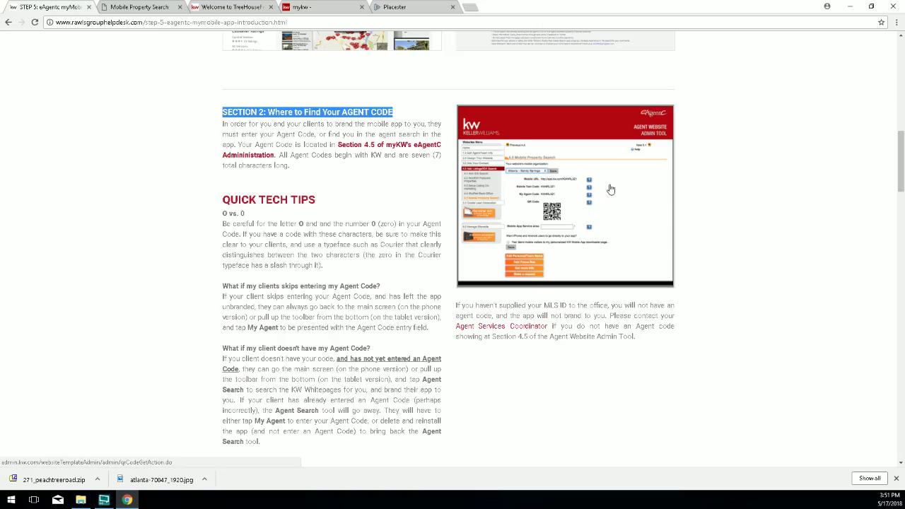
scroll(774, 231, up, 15)
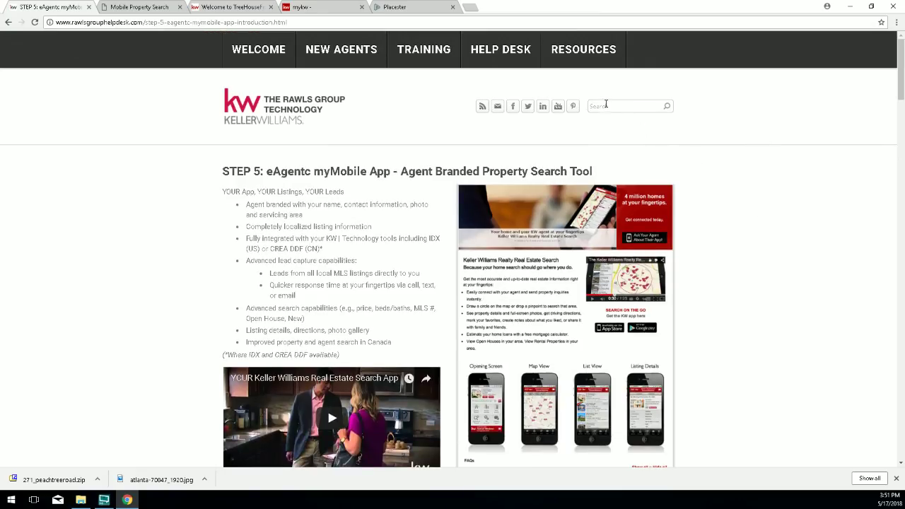
click(606, 106)
text(TMRE)
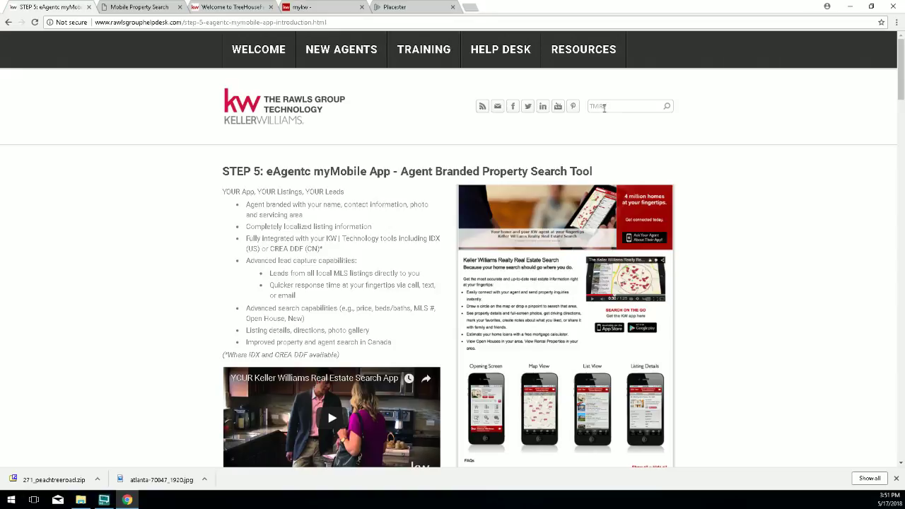
click(667, 107)
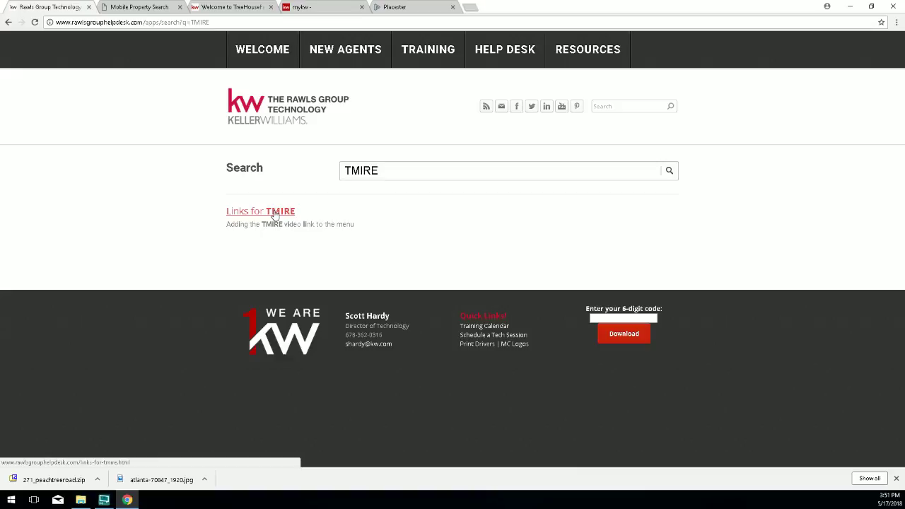
Open the Links for TMIRE article and copy its uStudio video link.
click(274, 215)
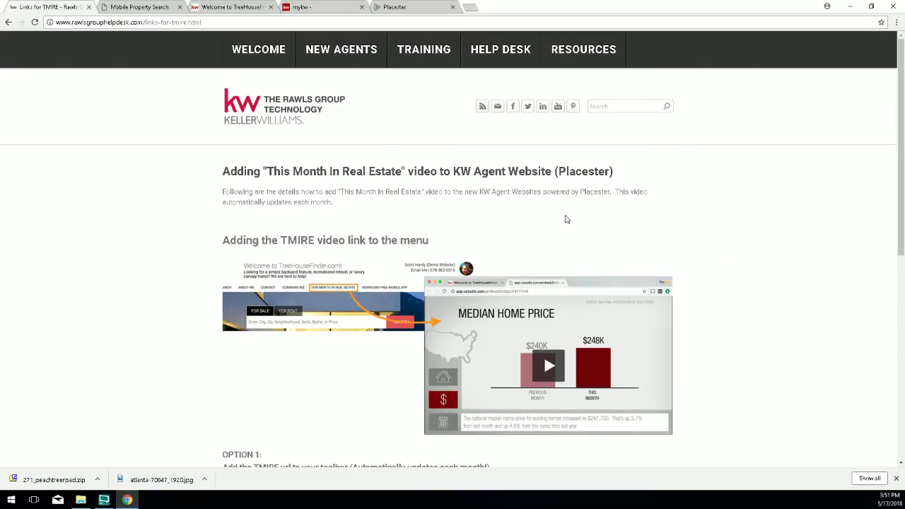
scroll(565, 219, down, 4)
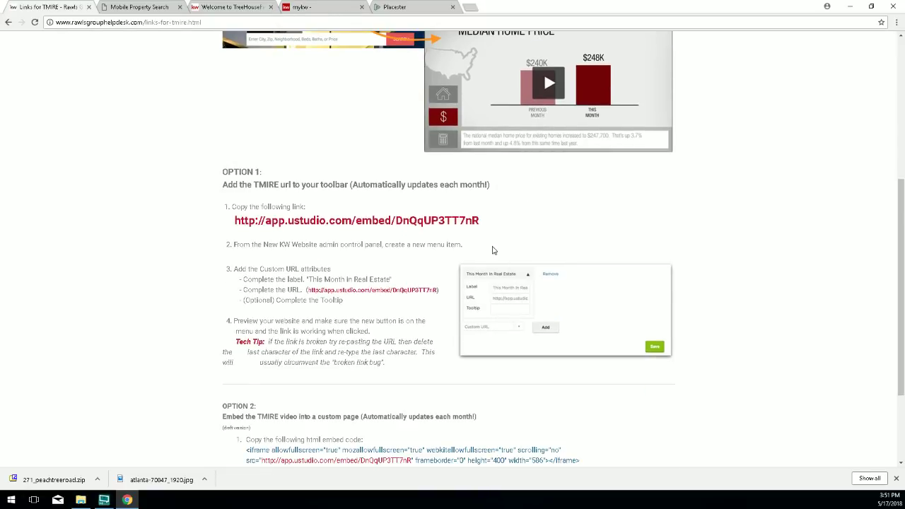
drag(486, 223, 233, 222)
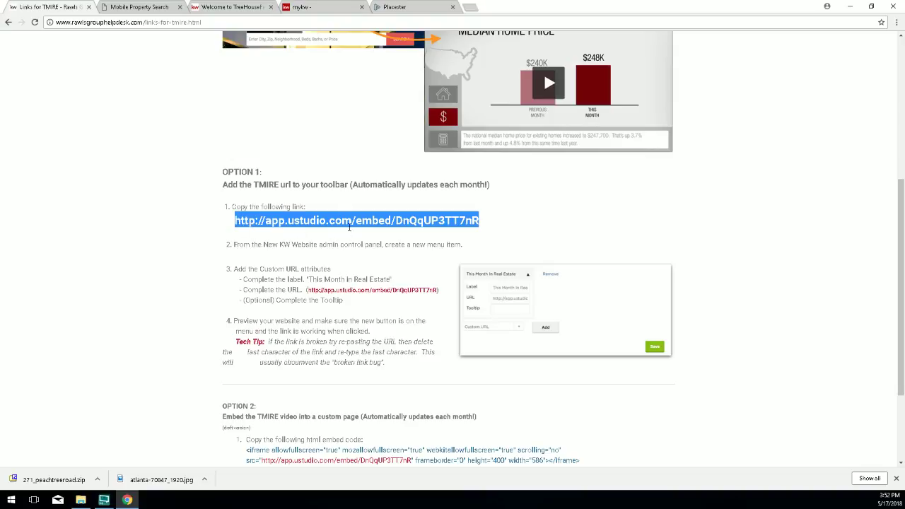
right_click(350, 220)
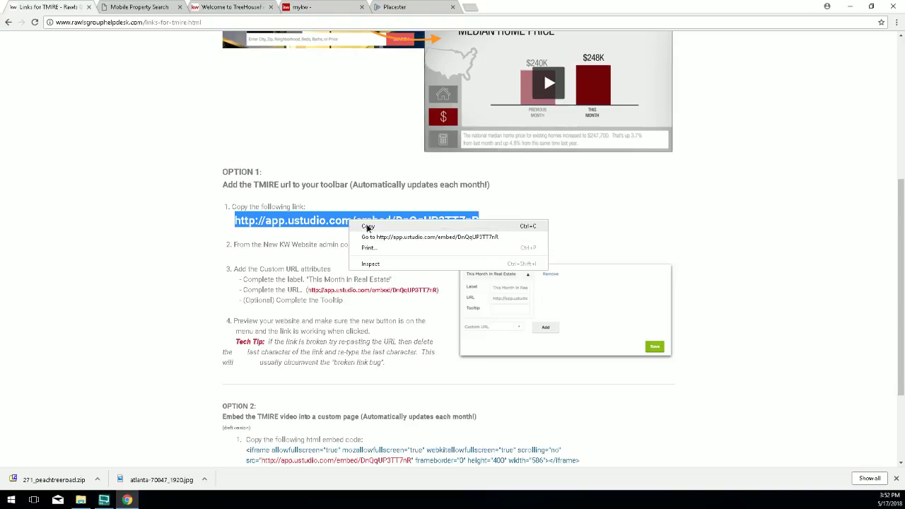
click(367, 224)
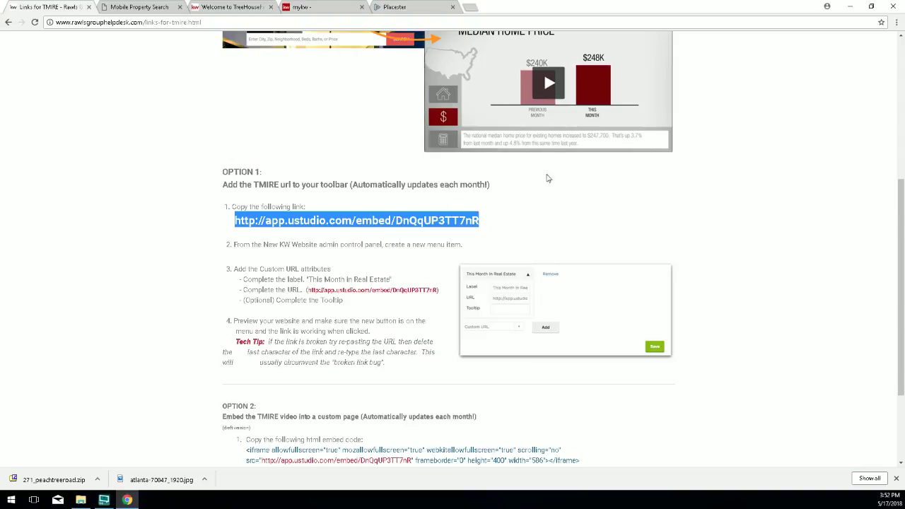
Recopy the full app.ustudio.com embed link line and go back to Placester.
scroll(449, 222, up, 3)
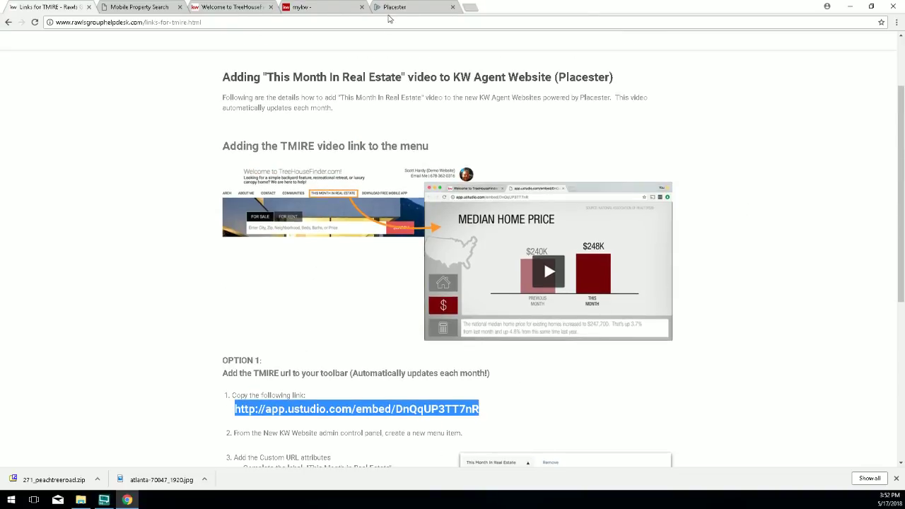
click(349, 406)
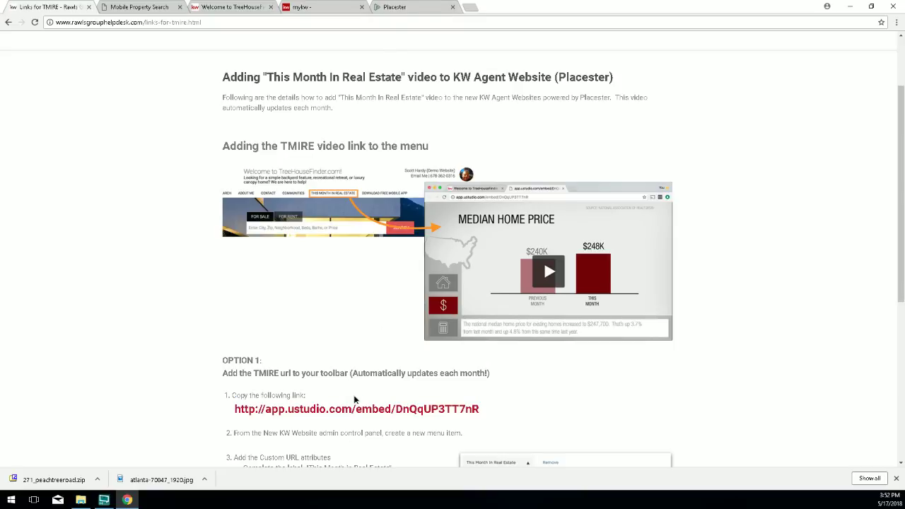
triple_click(434, 409)
right_click(434, 412)
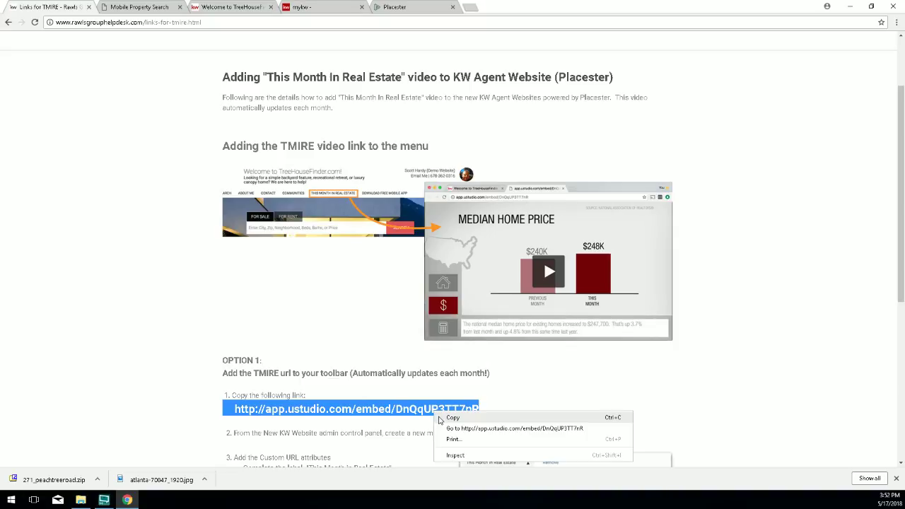
click(440, 418)
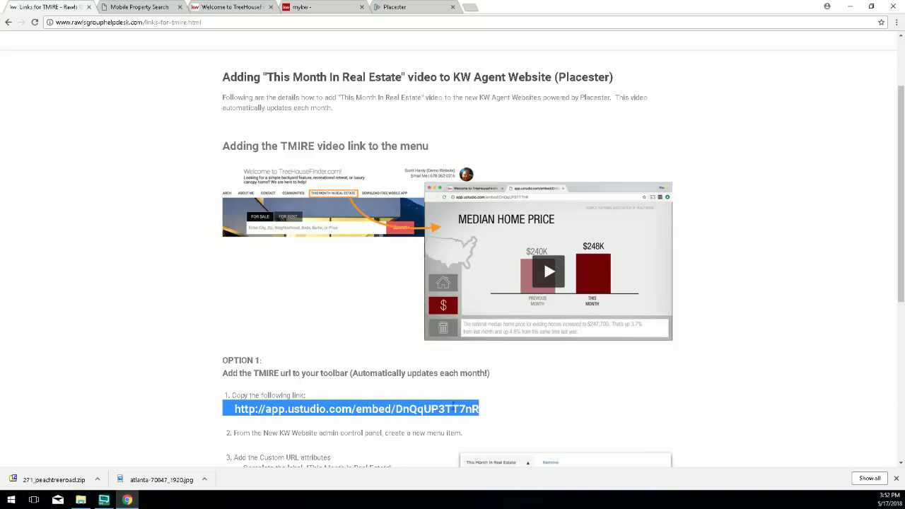
click(495, 384)
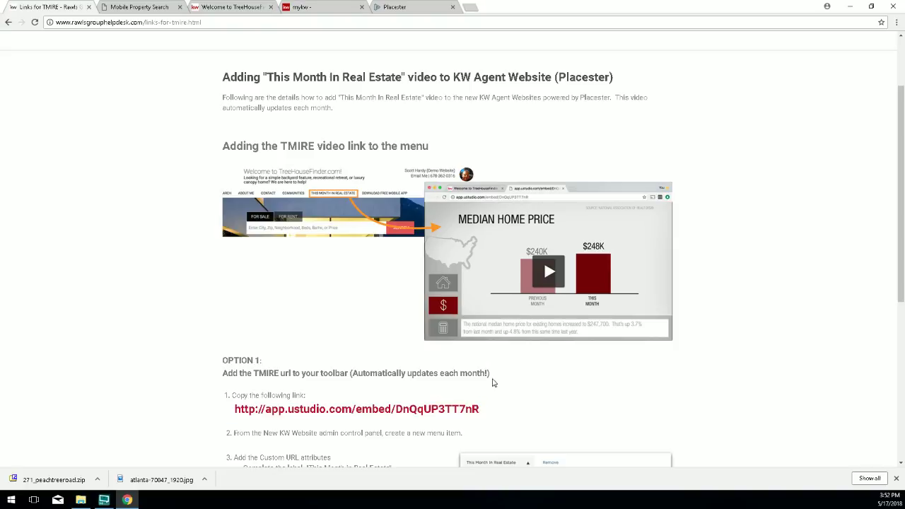
triple_click(454, 405)
right_click(455, 406)
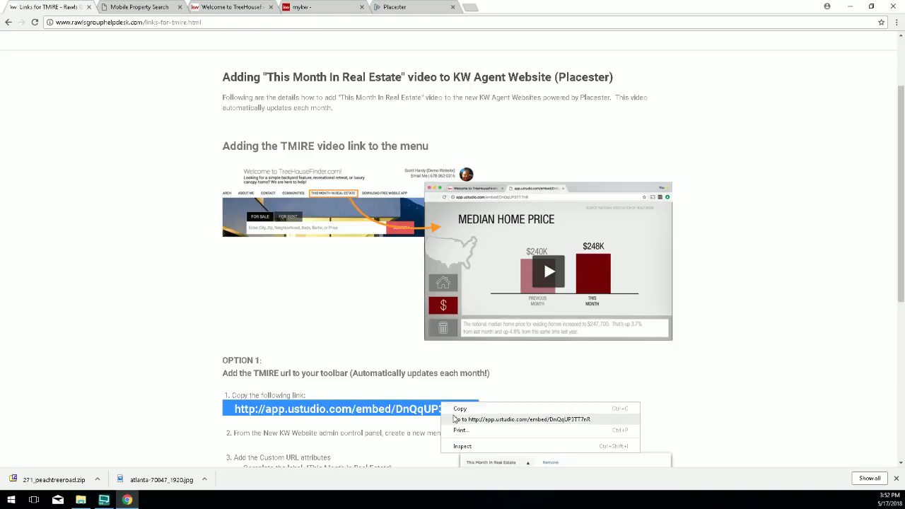
click(455, 411)
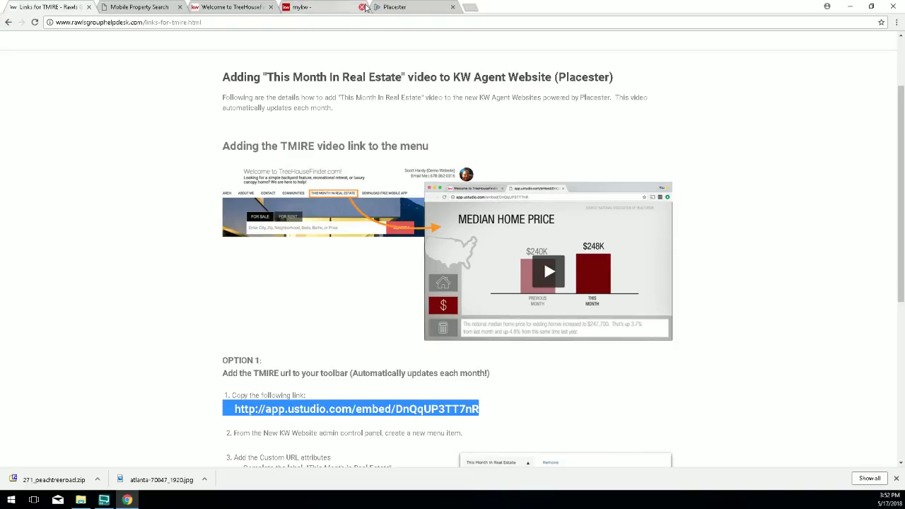
click(411, 8)
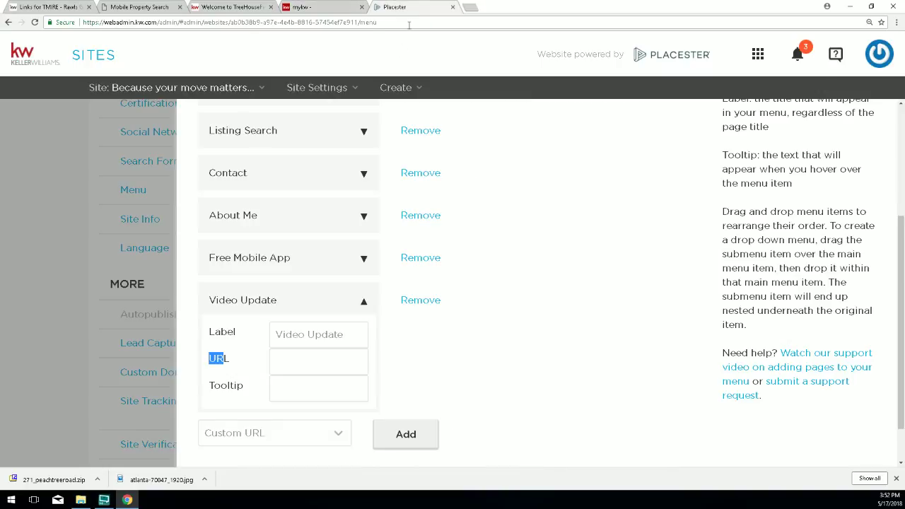
Paste the uStudio link into the Video Update URL field, retype its last character, and save.
click(293, 358)
key(ctrl+v)
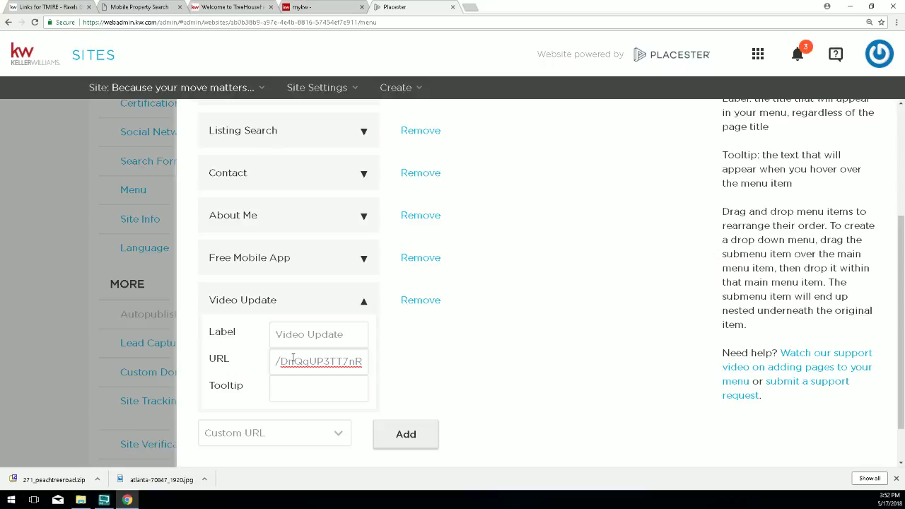
key(BackSpace)
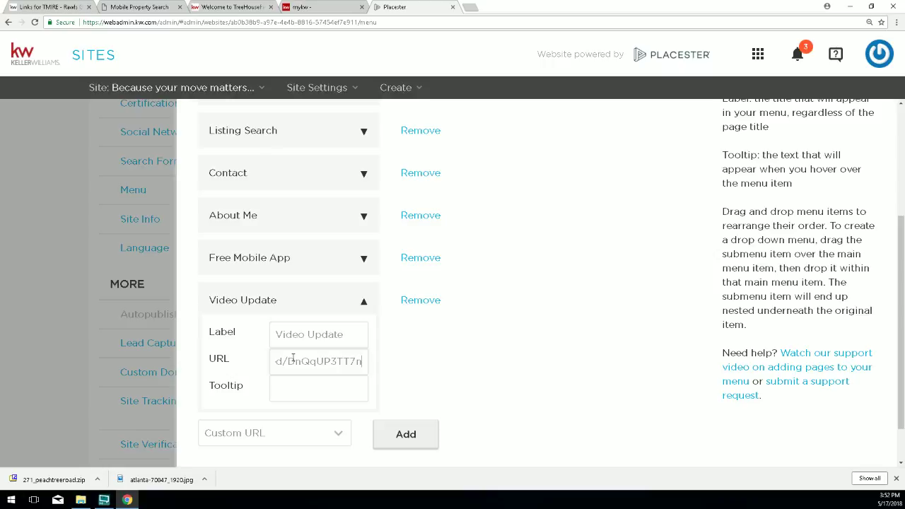
text(R)
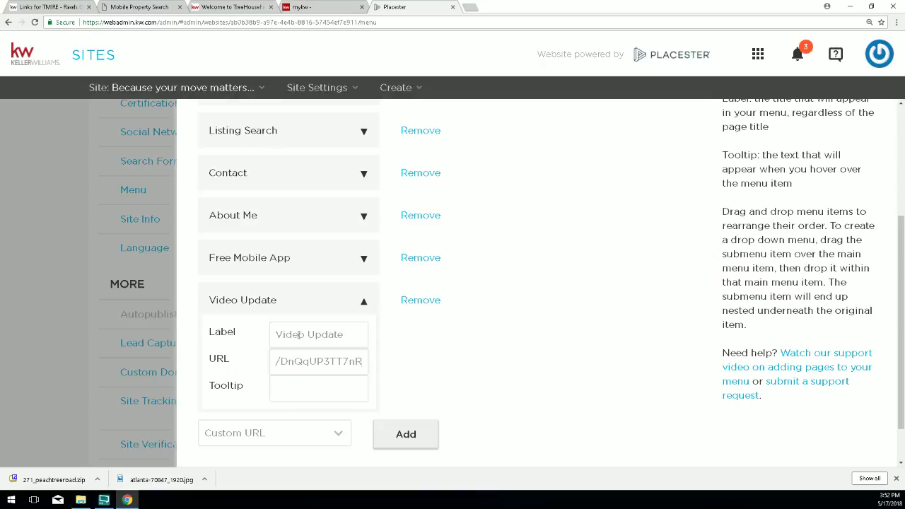
scroll(641, 436, down, 1)
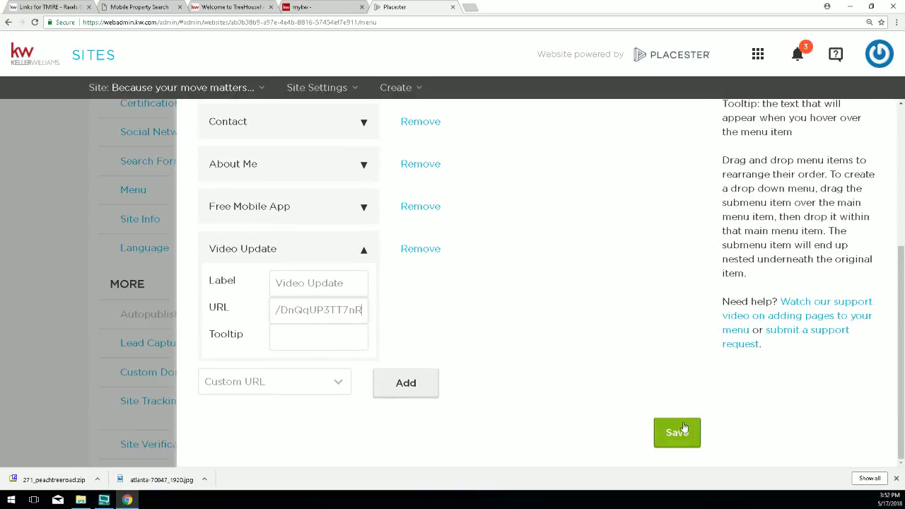
click(681, 431)
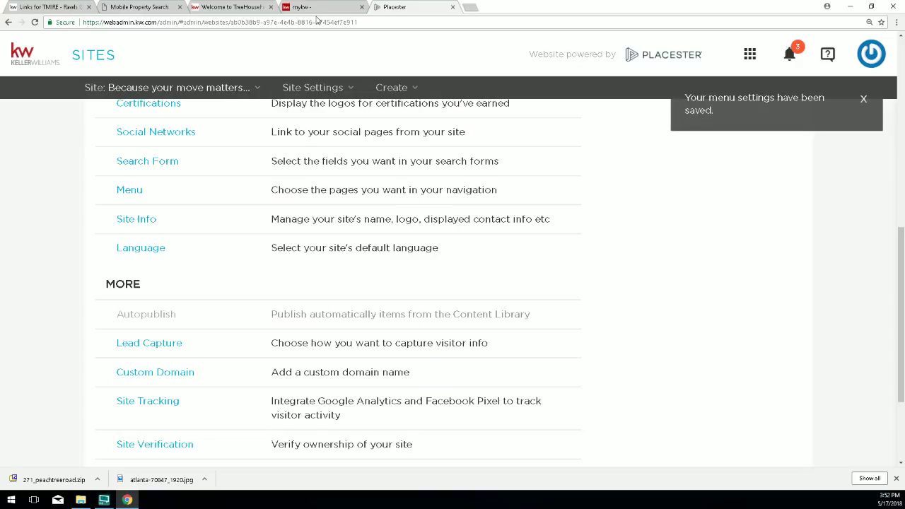
click(212, 7)
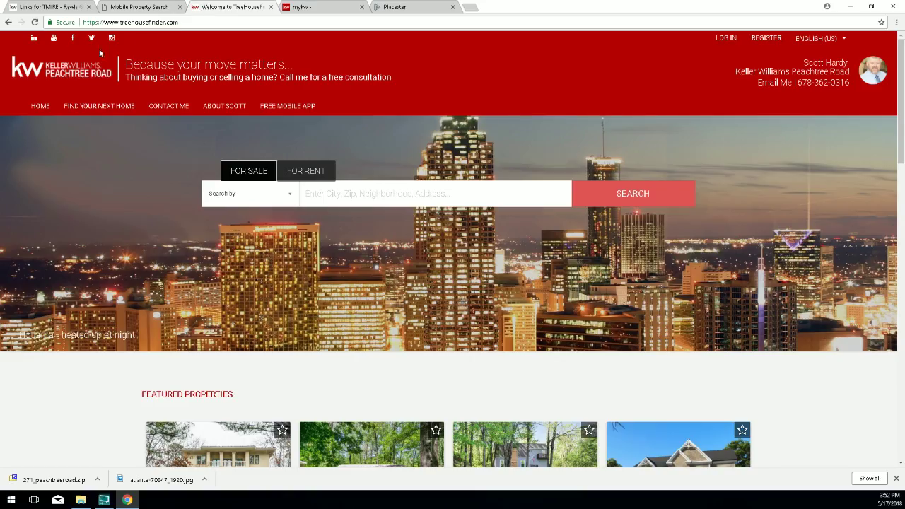
click(35, 22)
click(405, 9)
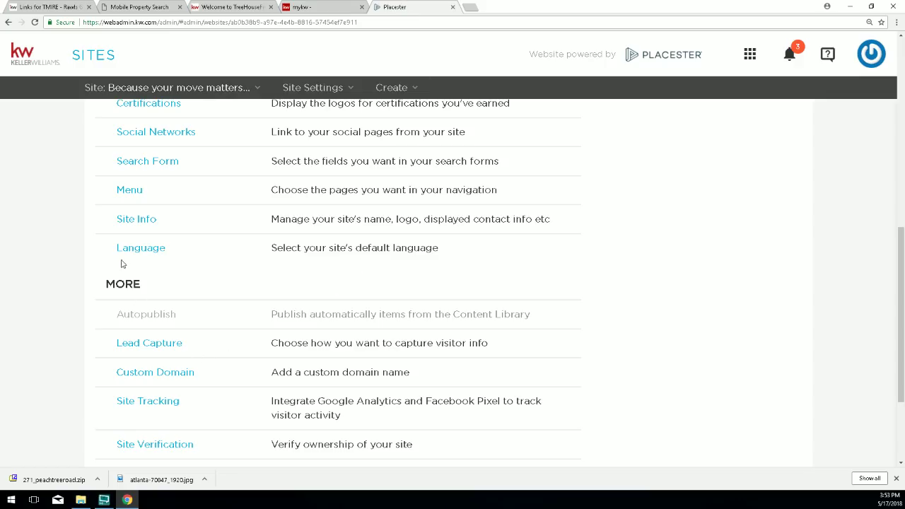
Expand the Video Update menu item and review its label and full URL.
click(131, 189)
scroll(354, 366, down, 3)
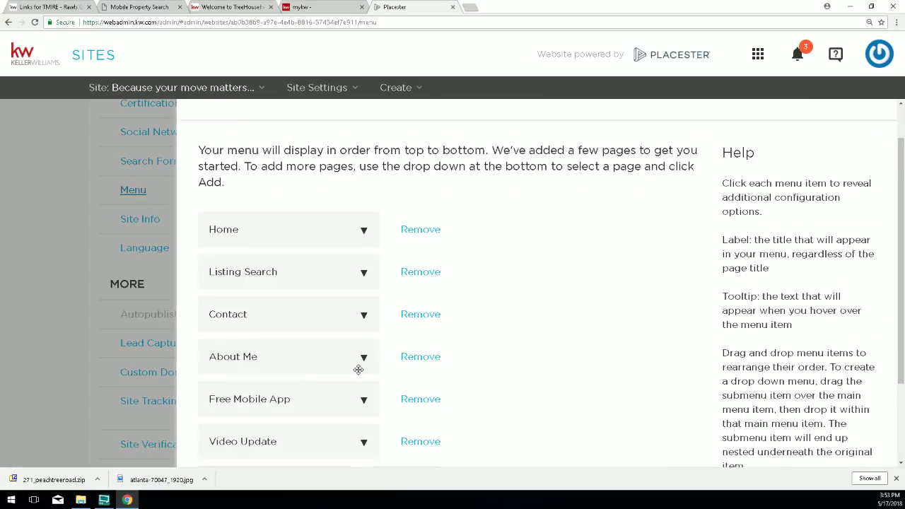
click(360, 331)
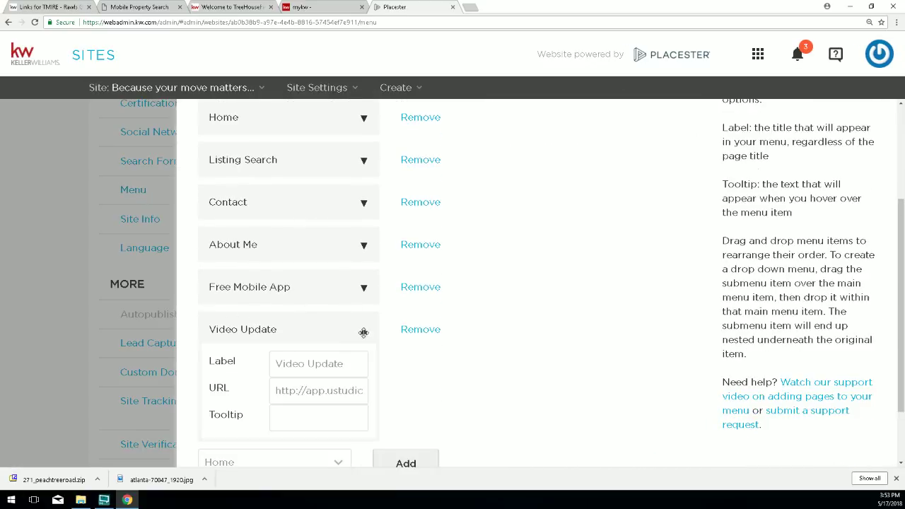
drag(348, 363, 260, 364)
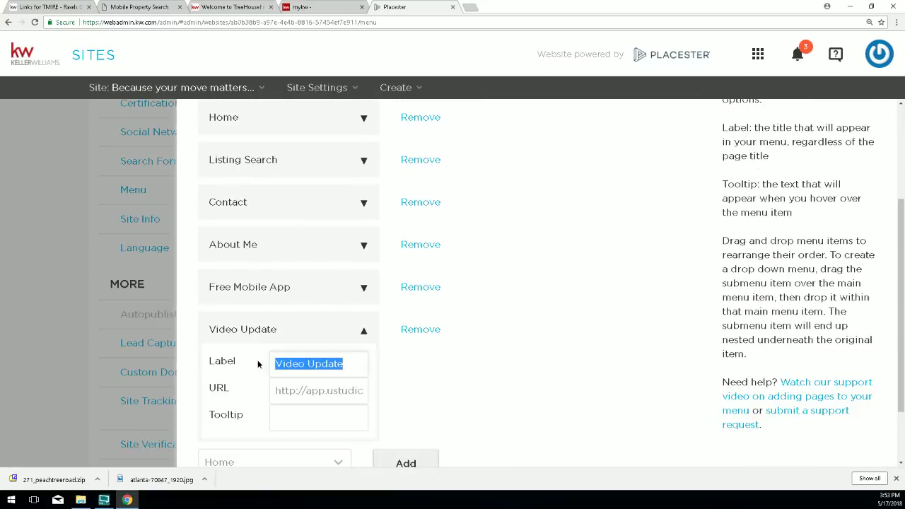
drag(355, 390, 274, 389)
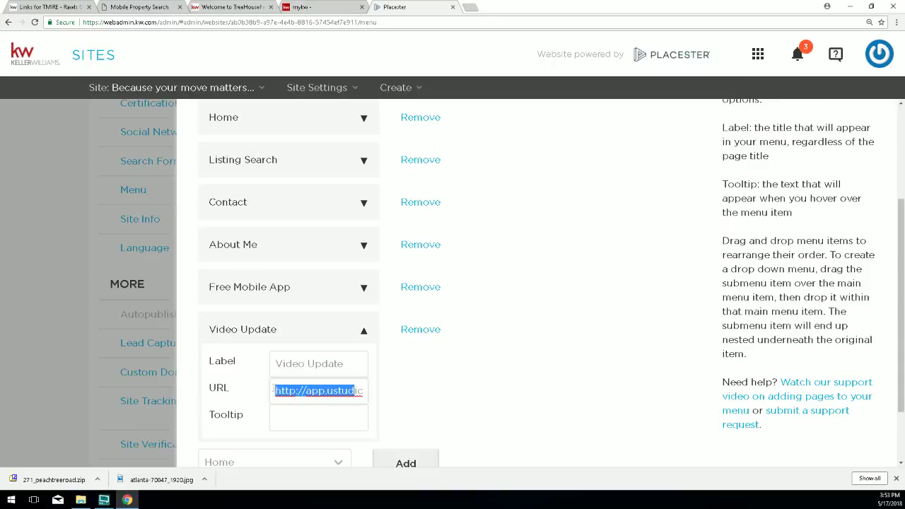
mouse_move(348, 391)
mouse_down()
mouse_move(374, 396)
mouse_move(365, 391)
mouse_up()
click(365, 390)
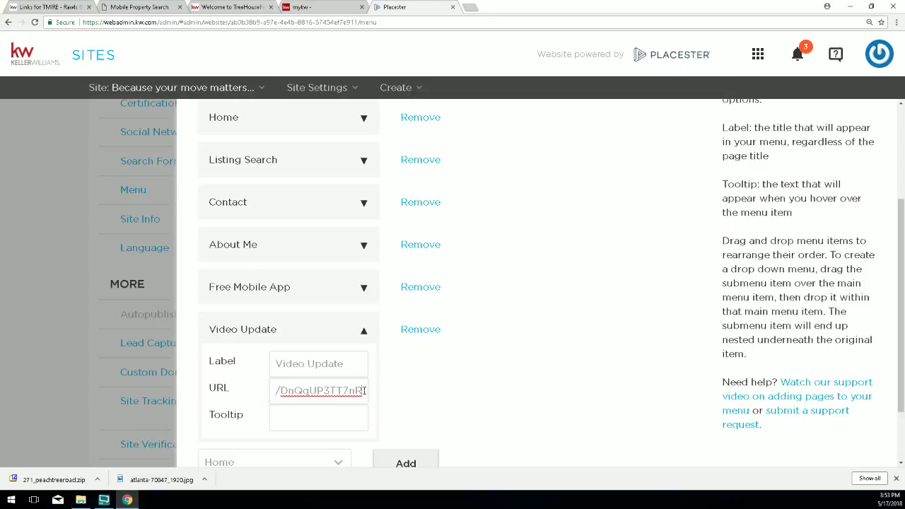
Bring up the Links for TMIRE instructions page again.
scroll(397, 400, down, 2)
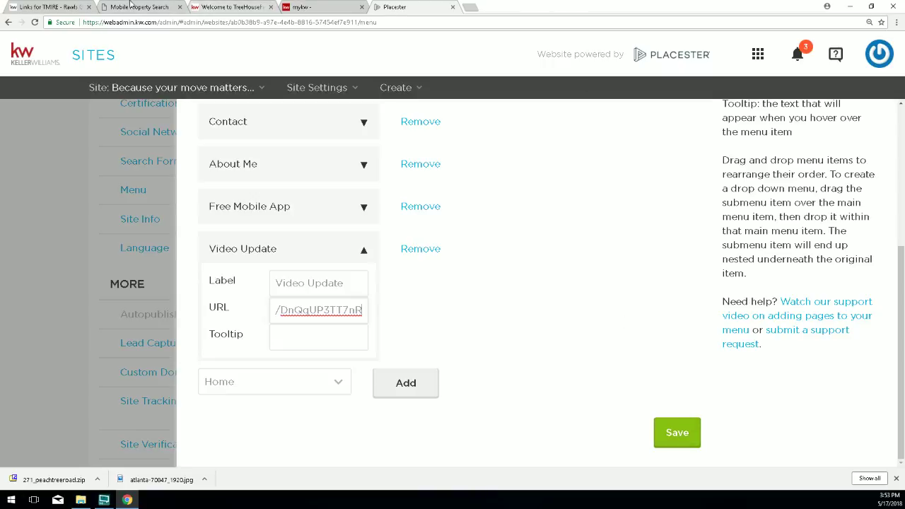
click(69, 7)
scroll(202, 73, up, 3)
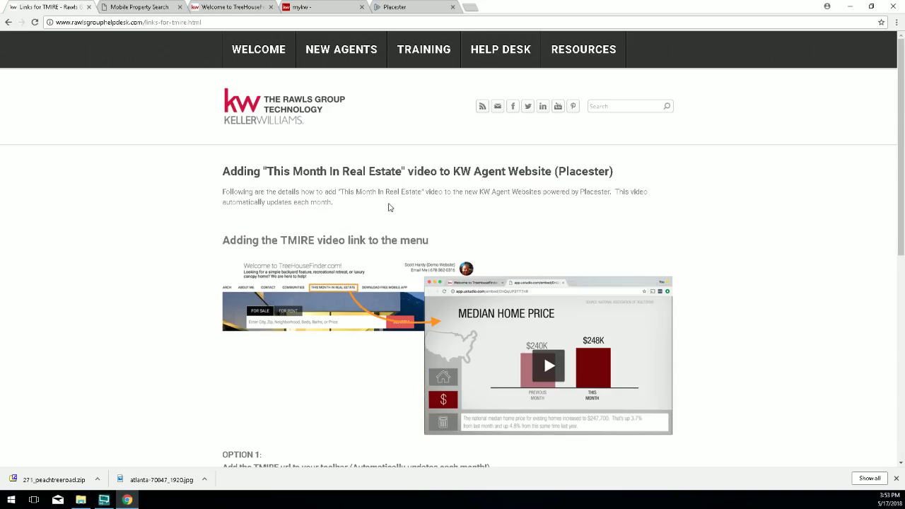
Search the help desk for 'tmire' from its home page.
mouse_move(308, 44)
click(283, 49)
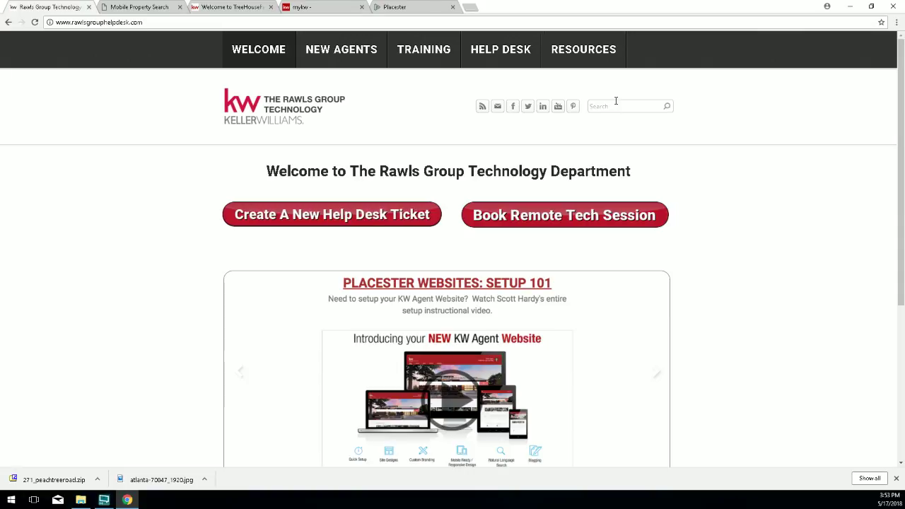
click(616, 101)
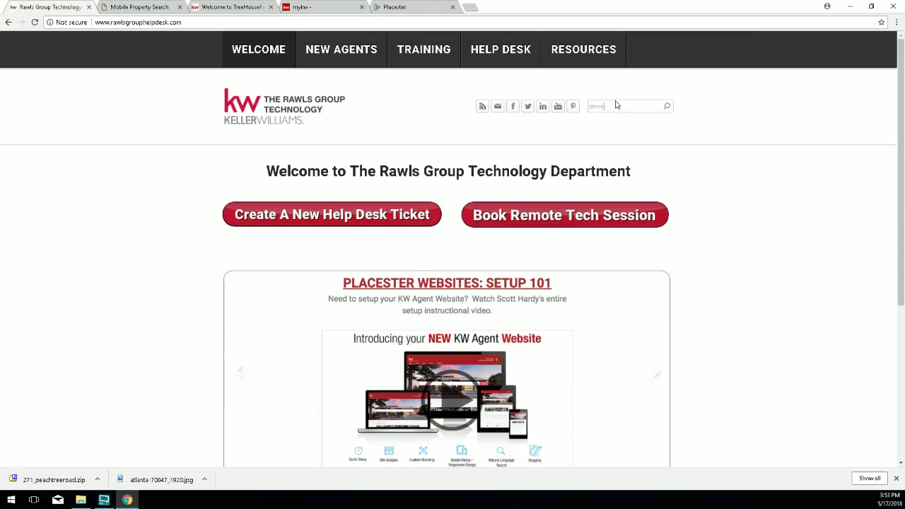
key(Return)
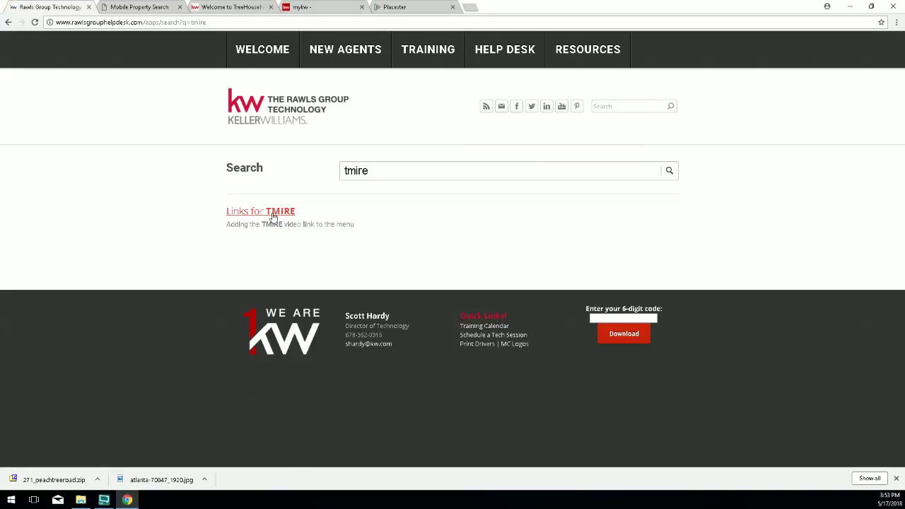
Open Links for TMIRE and copy the full TMIRE video embed link.
click(231, 217)
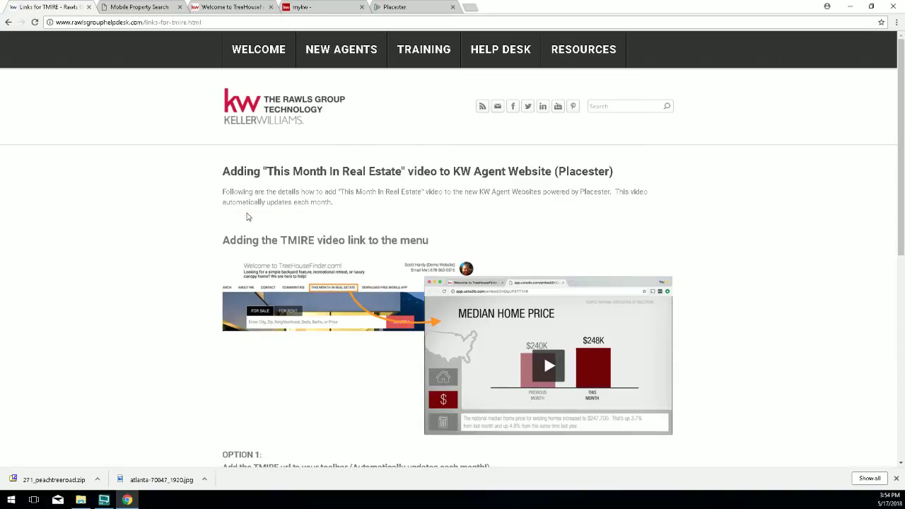
scroll(377, 323, down, 2)
scroll(377, 323, down, 1)
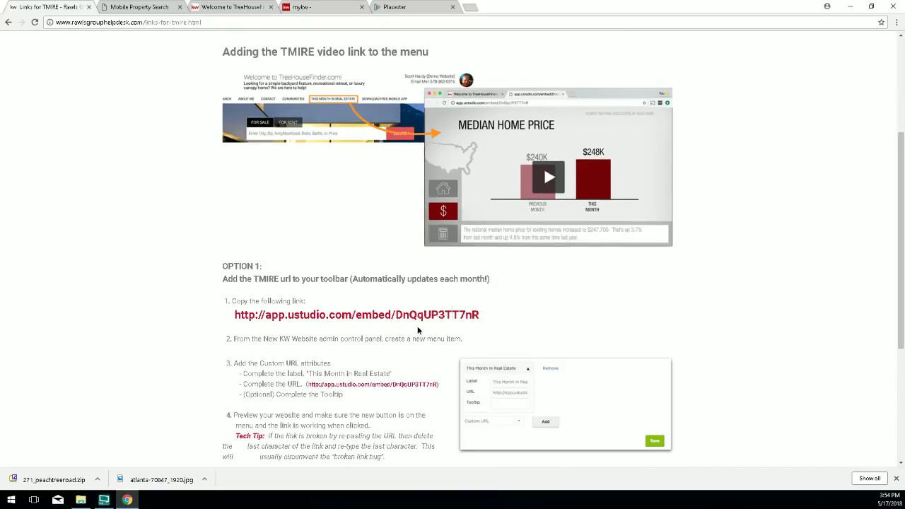
drag(480, 316, 309, 315)
triple_click(307, 311)
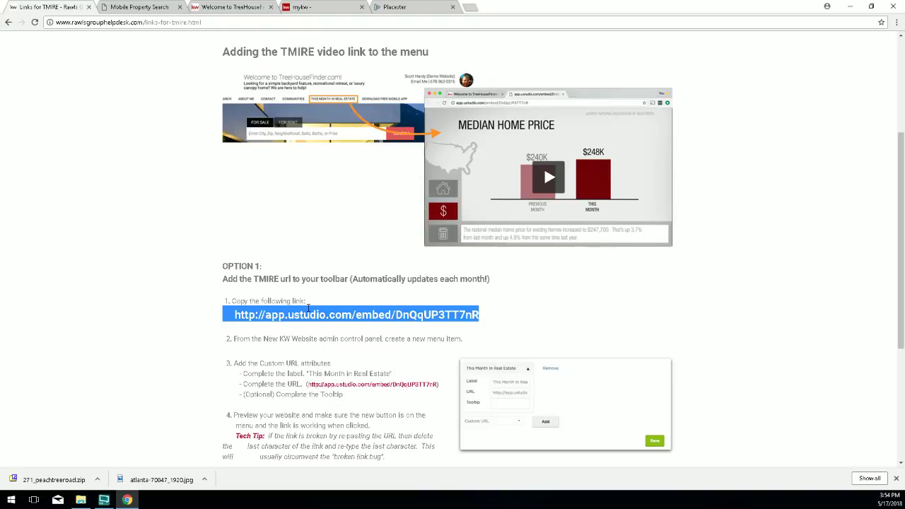
right_click(309, 312)
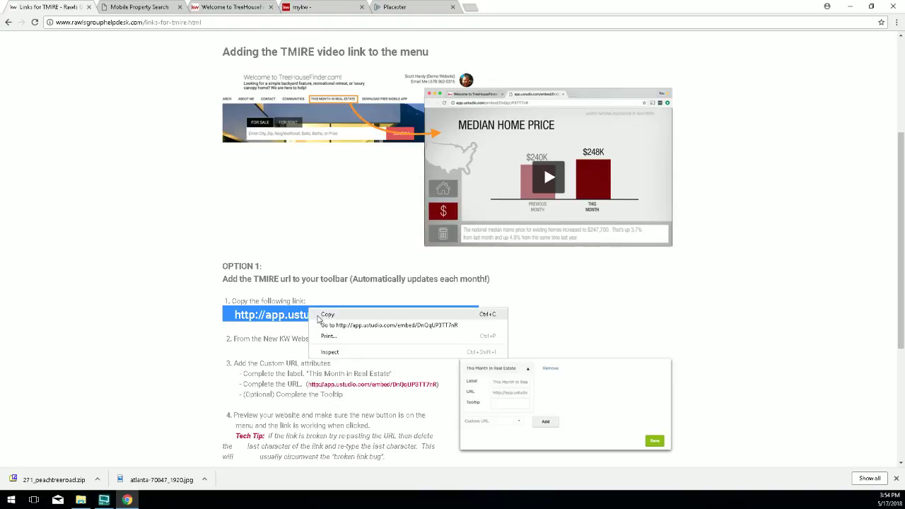
click(326, 319)
Save the Placester menu settings and reload the live TreeHouseFinder site.
click(394, 7)
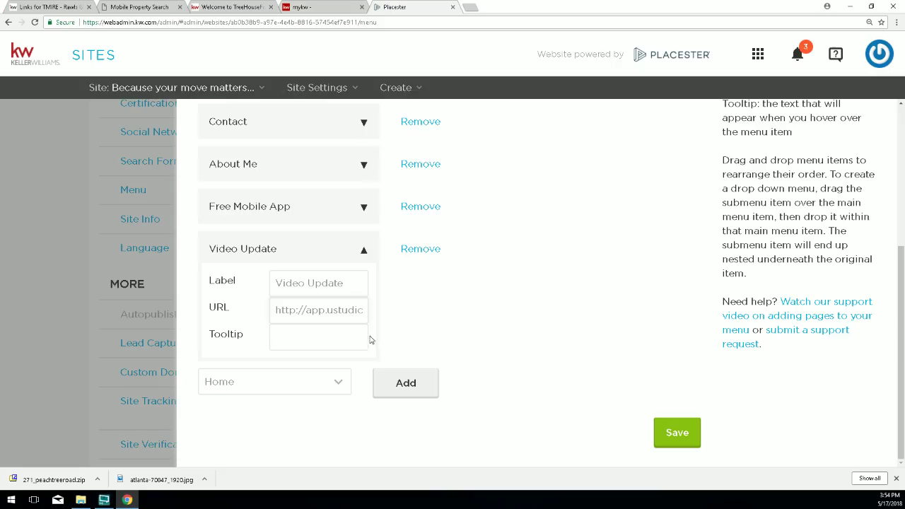
click(671, 428)
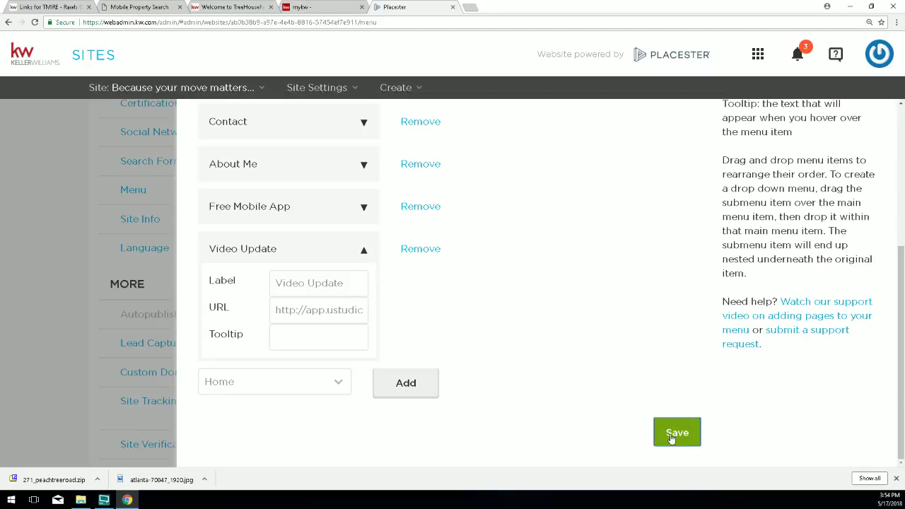
click(230, 7)
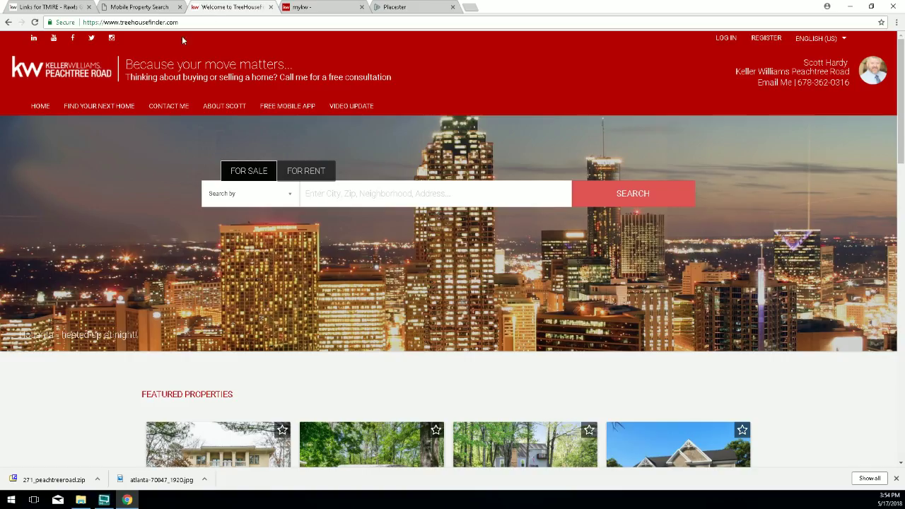
click(34, 22)
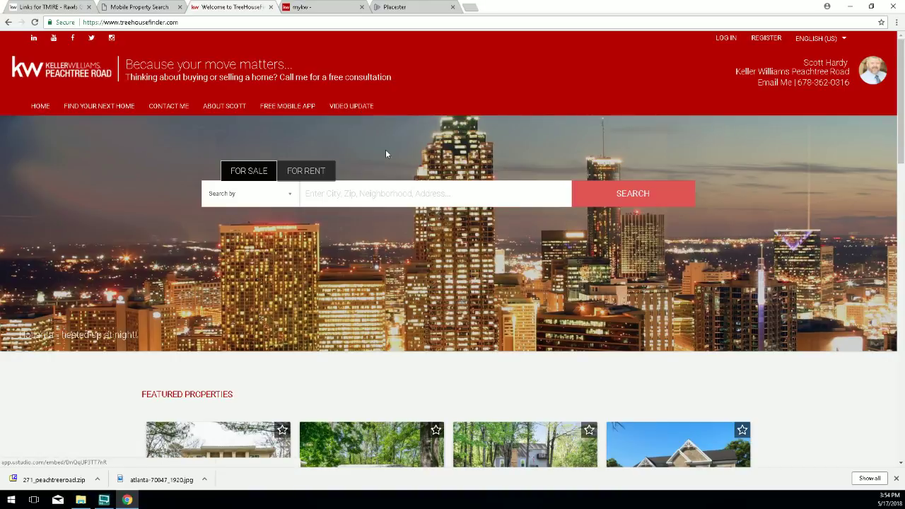
Open VIDEO UPDATE on the live site, play then pause the April 2018 video, and go back to Placester.
click(348, 107)
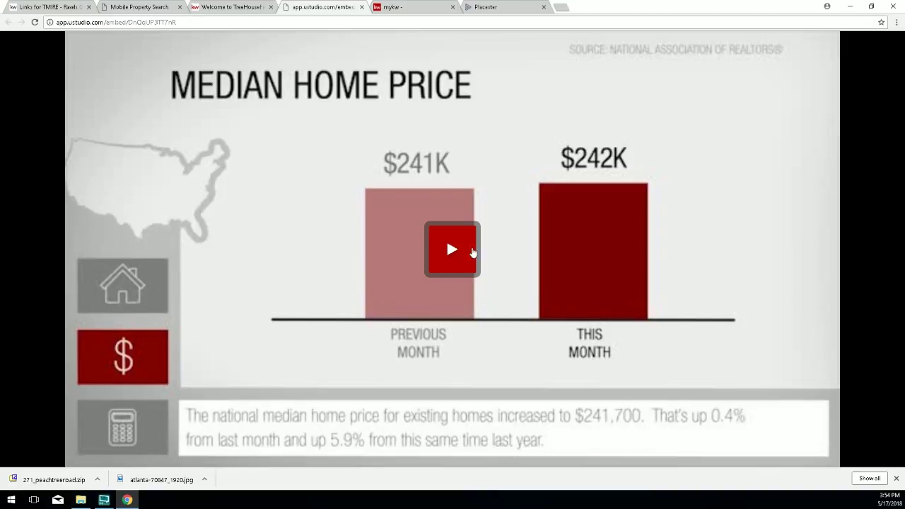
click(468, 253)
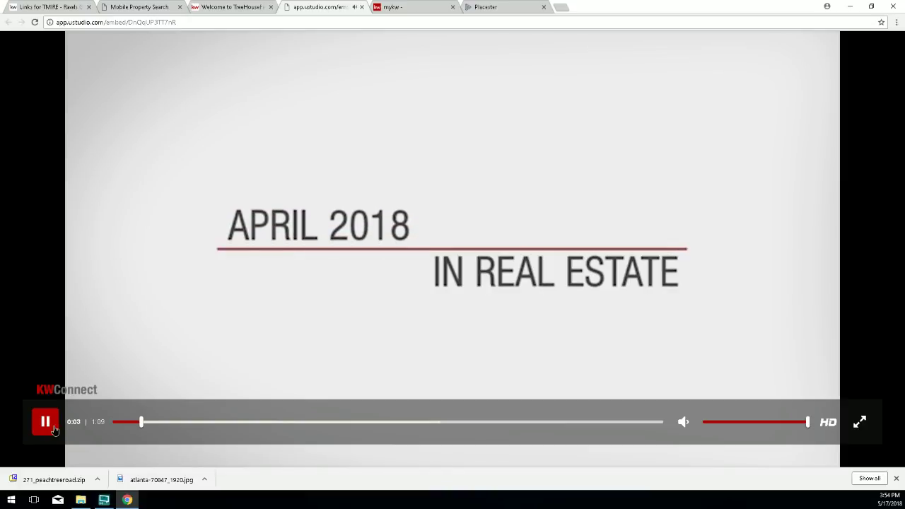
click(54, 430)
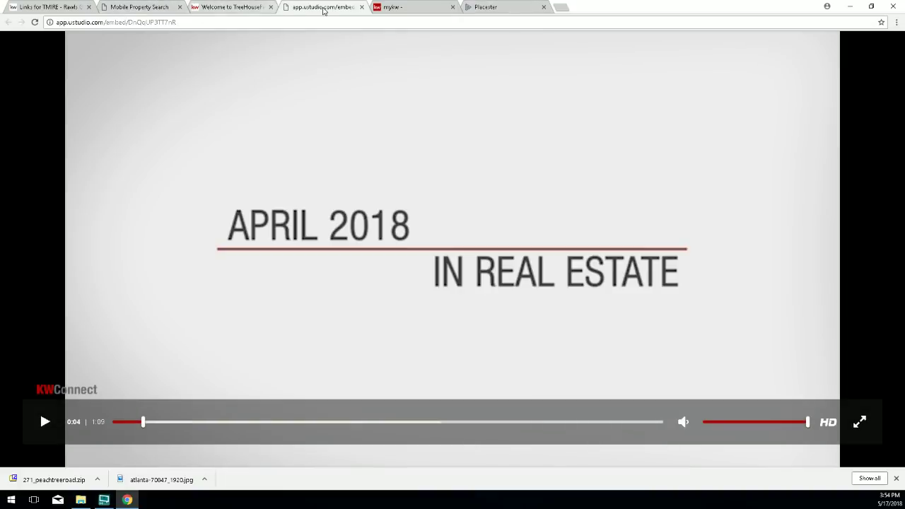
click(485, 7)
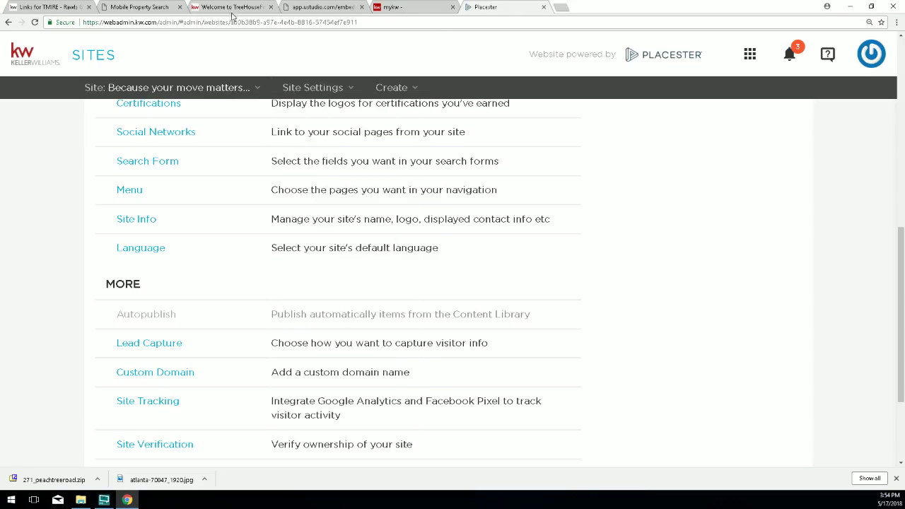
Open the live TreeHouseFinder site via View Live Site, then return to Placester's settings.
click(139, 7)
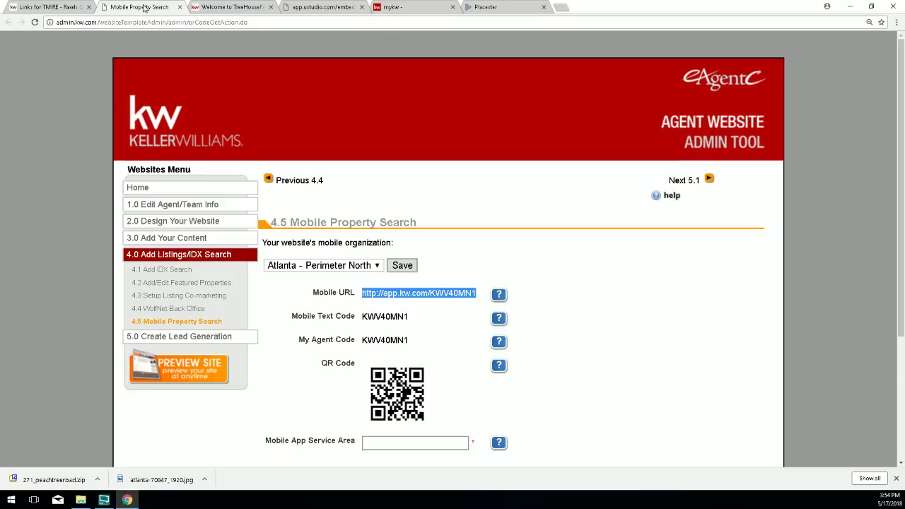
click(60, 8)
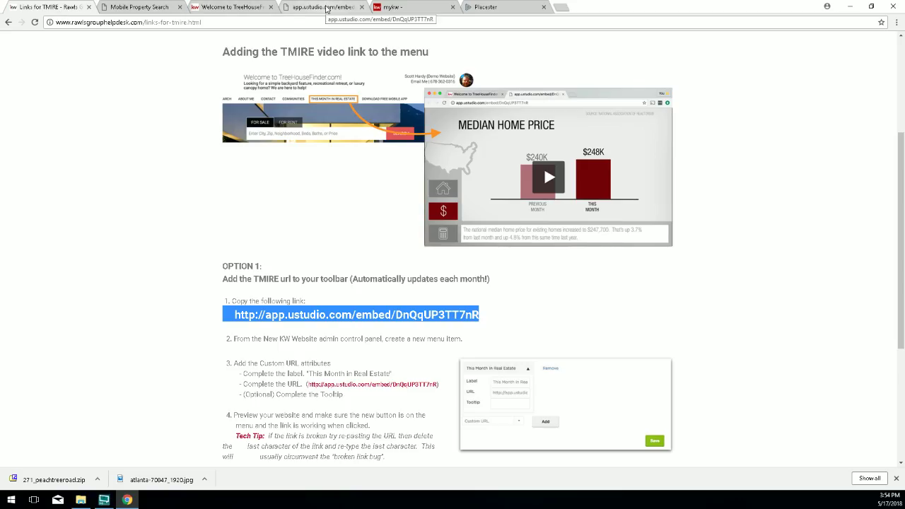
click(486, 7)
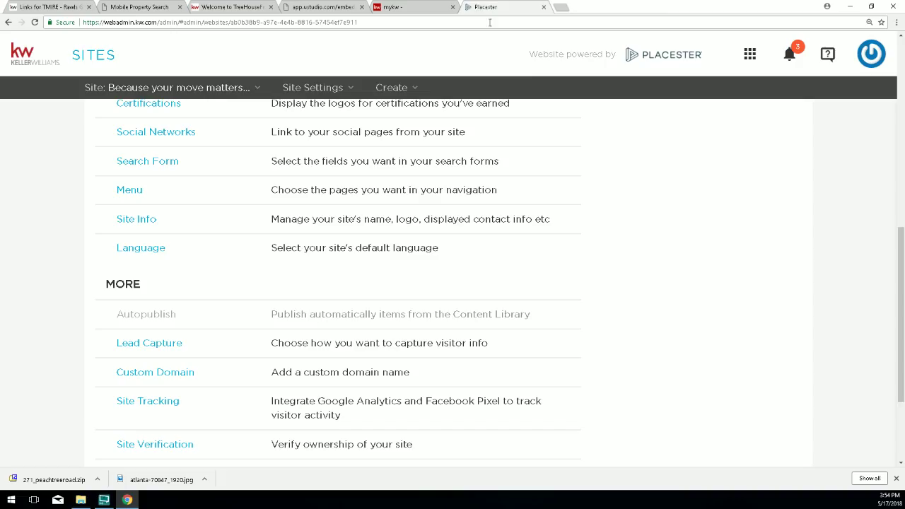
scroll(761, 99, up, 3)
scroll(750, 113, up, 4)
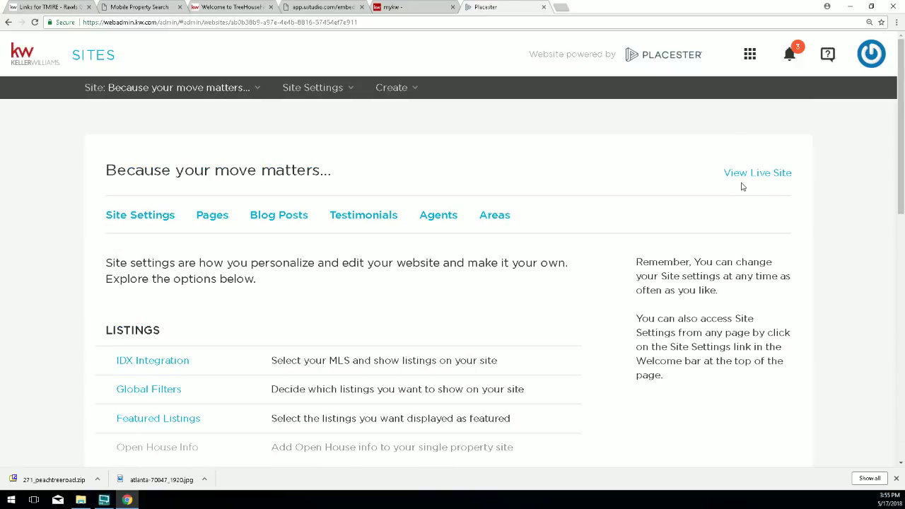
click(741, 176)
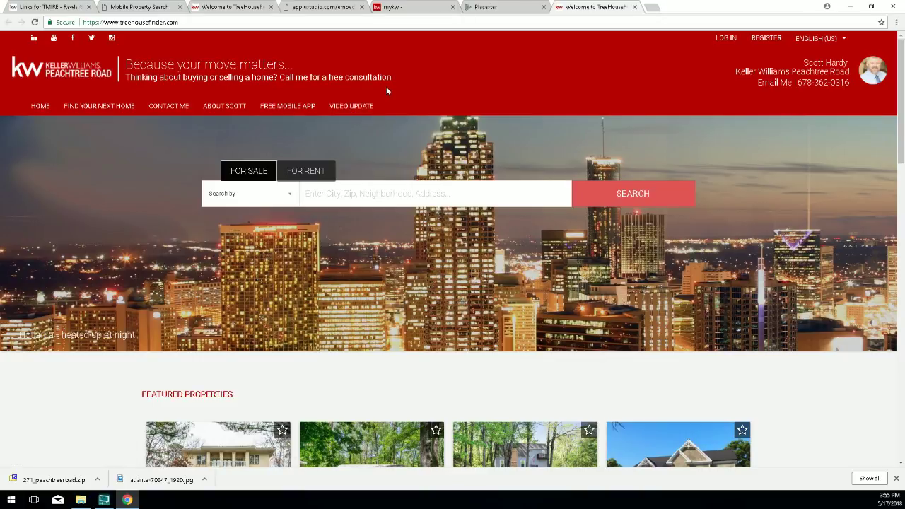
click(484, 9)
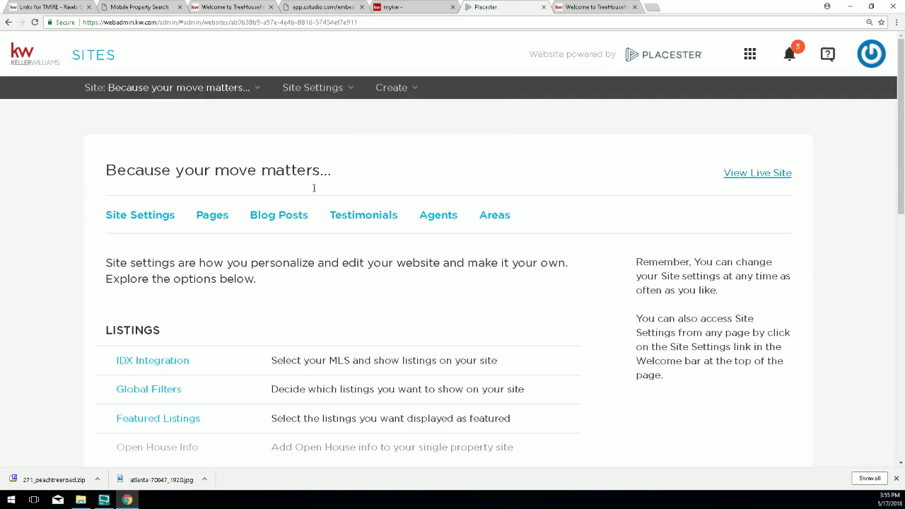
Append a second Home page entry below Video Update in the menu configuration.
scroll(236, 261, down, 4)
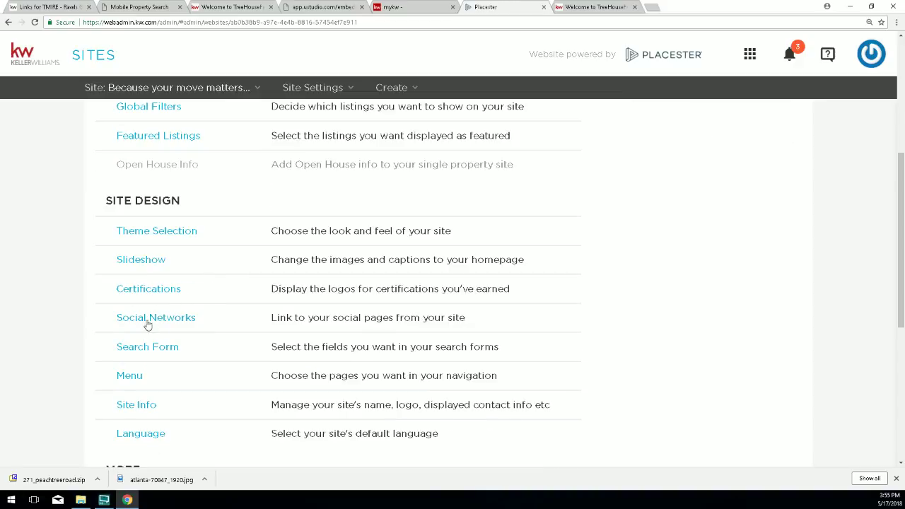
click(126, 375)
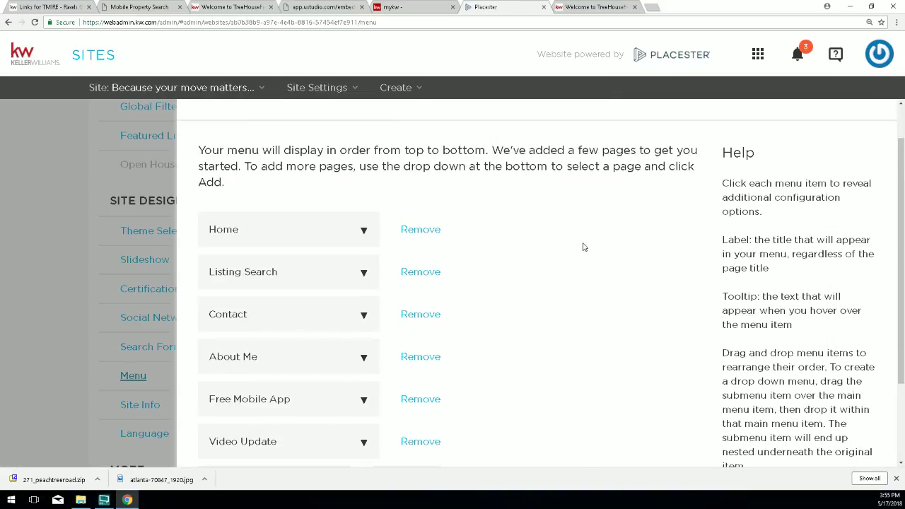
scroll(580, 249, down, 2)
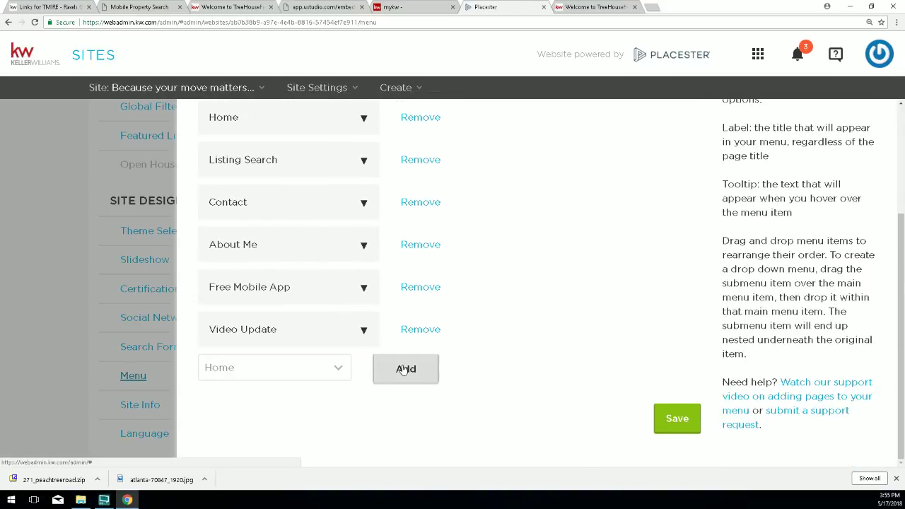
click(594, 8)
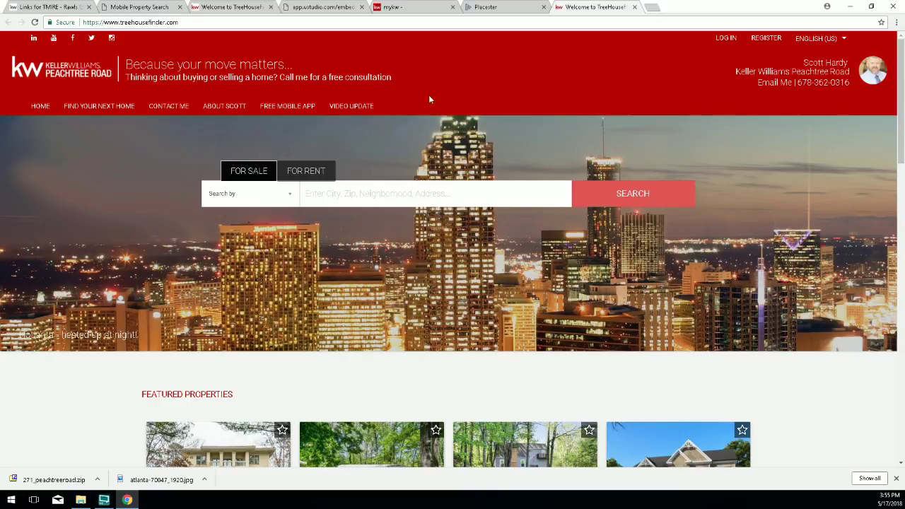
click(492, 9)
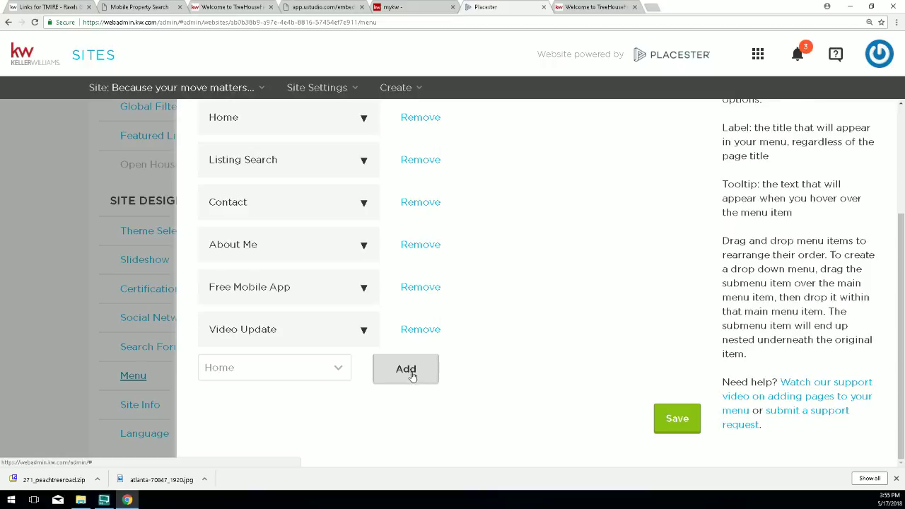
click(338, 369)
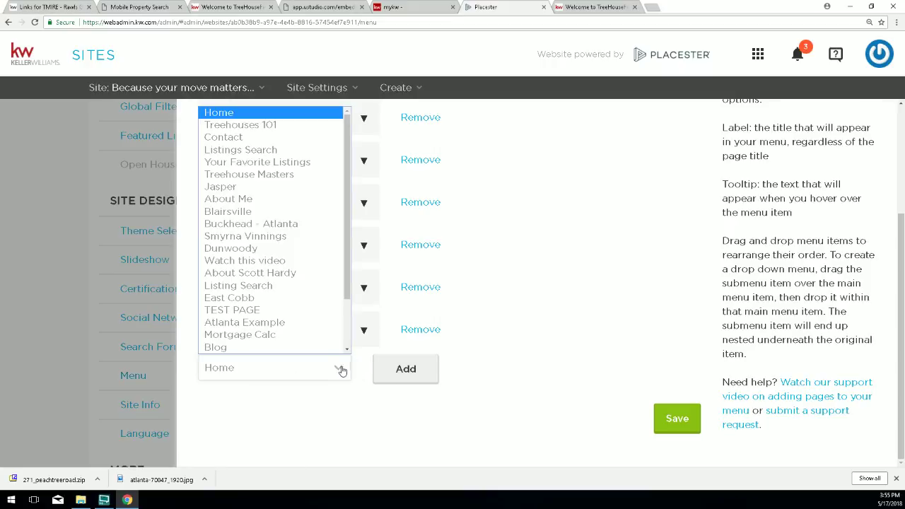
click(219, 115)
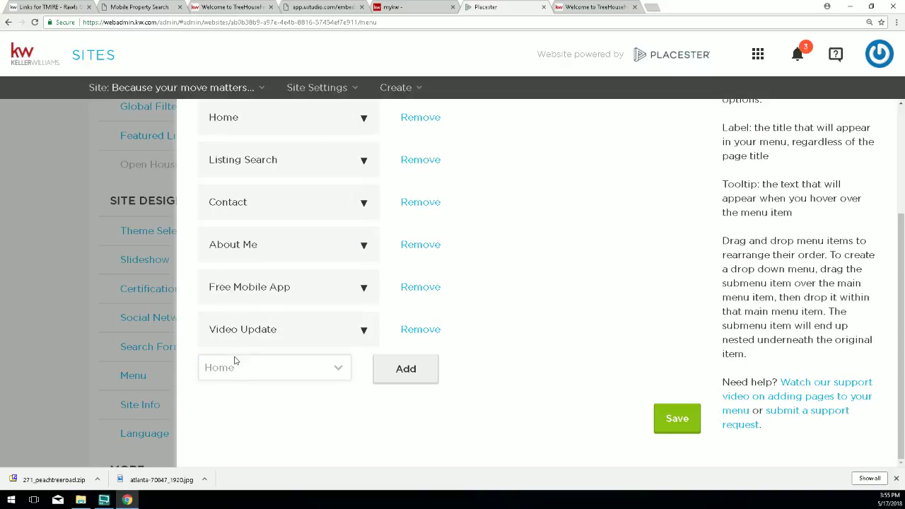
click(407, 372)
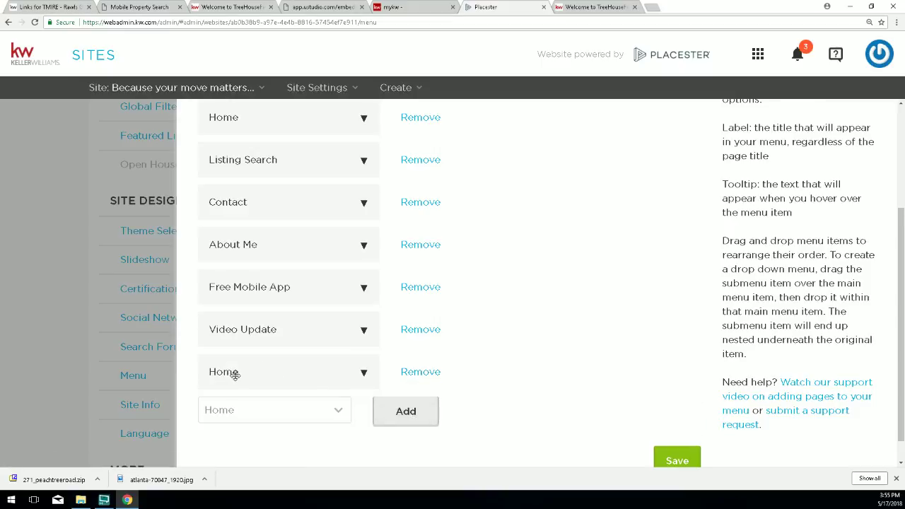
Save the menu with the extra Home entry and reload the live Peachtree Road site to check it.
click(677, 460)
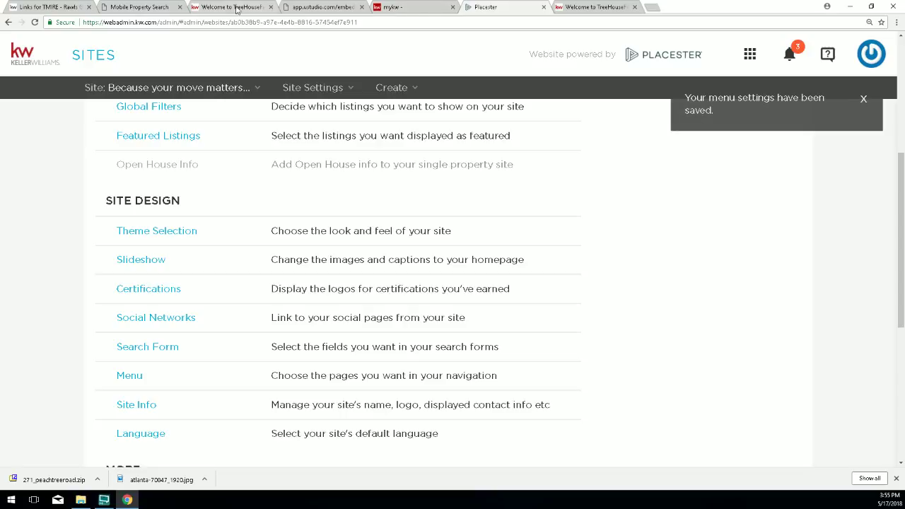
click(237, 8)
click(34, 22)
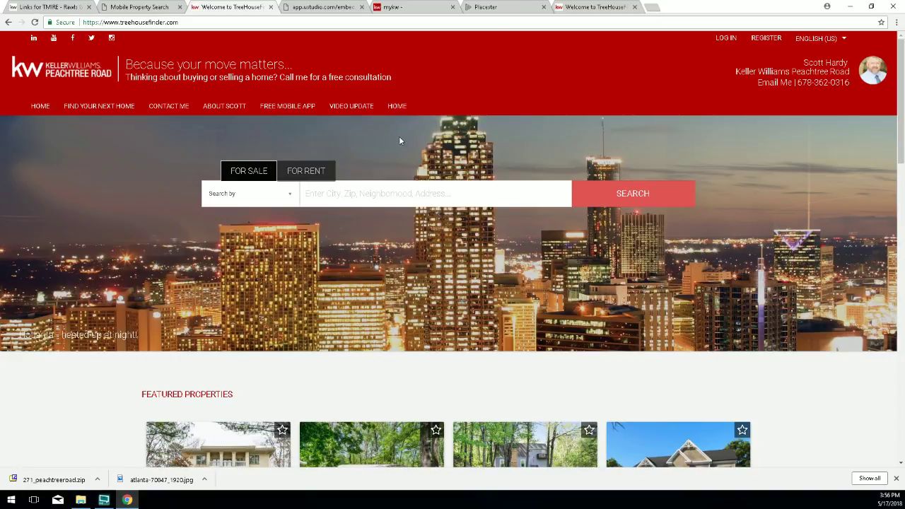
Return to the Placester admin and reopen the site menu settings.
click(488, 7)
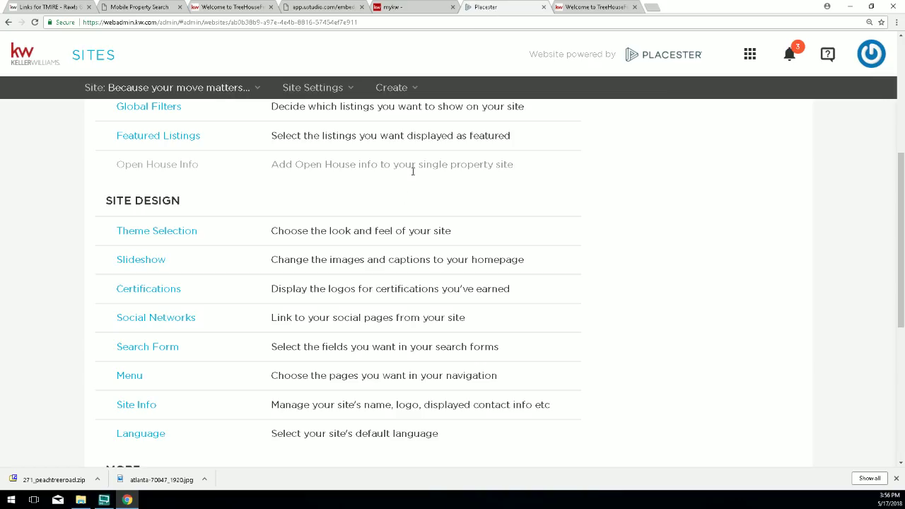
scroll(108, 344, down, 1)
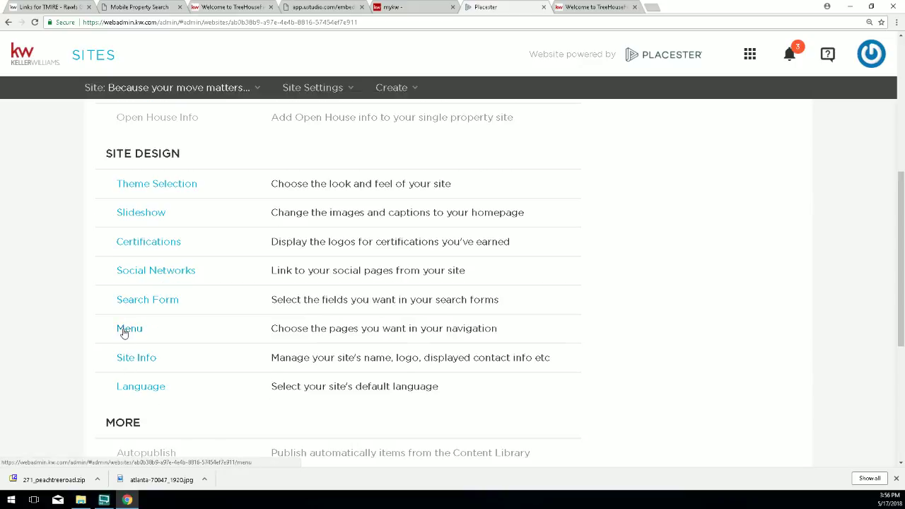
click(123, 332)
scroll(559, 330, down, 3)
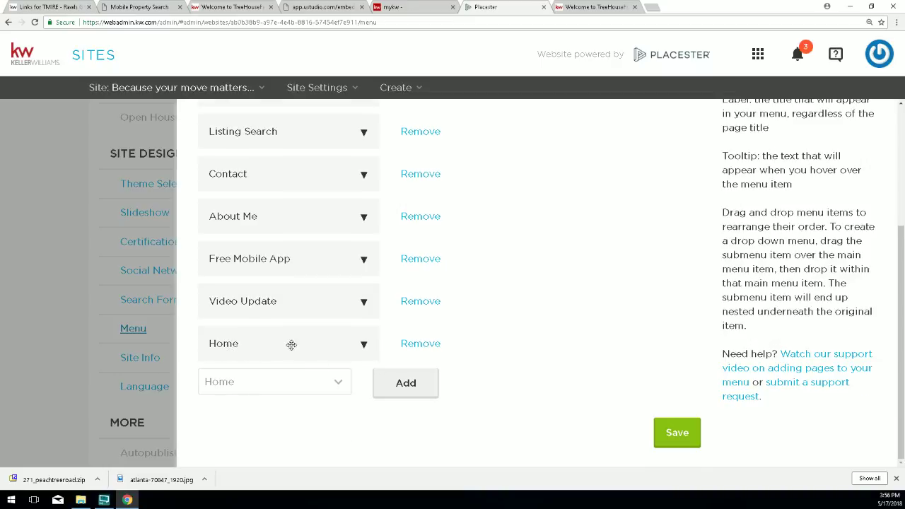
Clear the last Home entry's tooltip, relabel it 'Real Estate Tools', and save the menu.
click(363, 343)
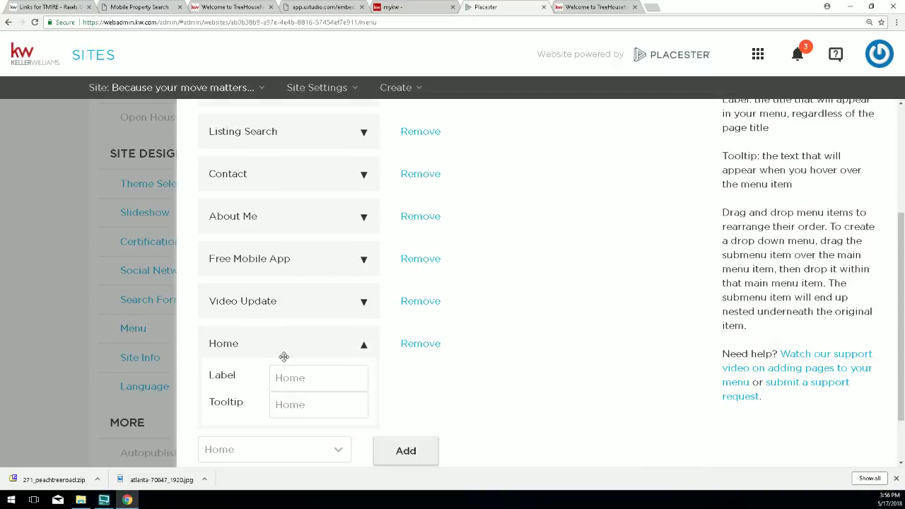
drag(307, 400, 218, 419)
key(BackSpace)
drag(300, 378, 275, 378)
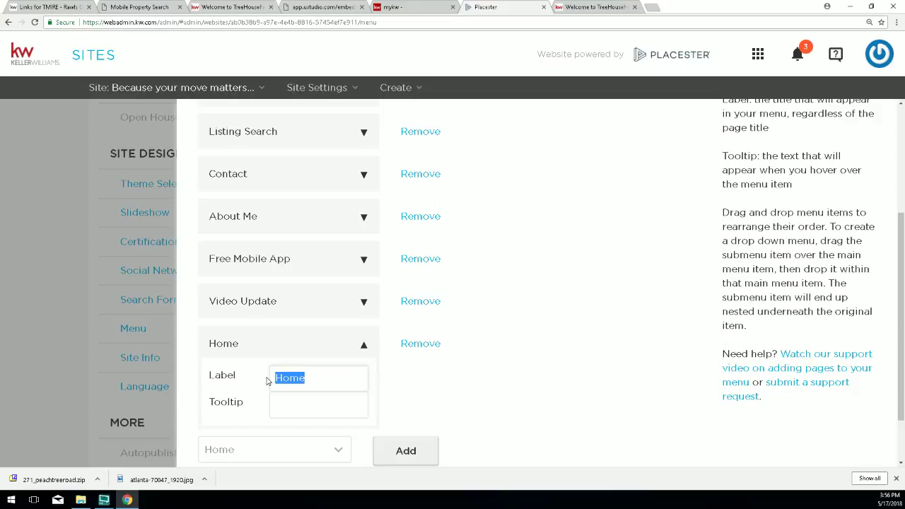
text(Real Estate Tools)
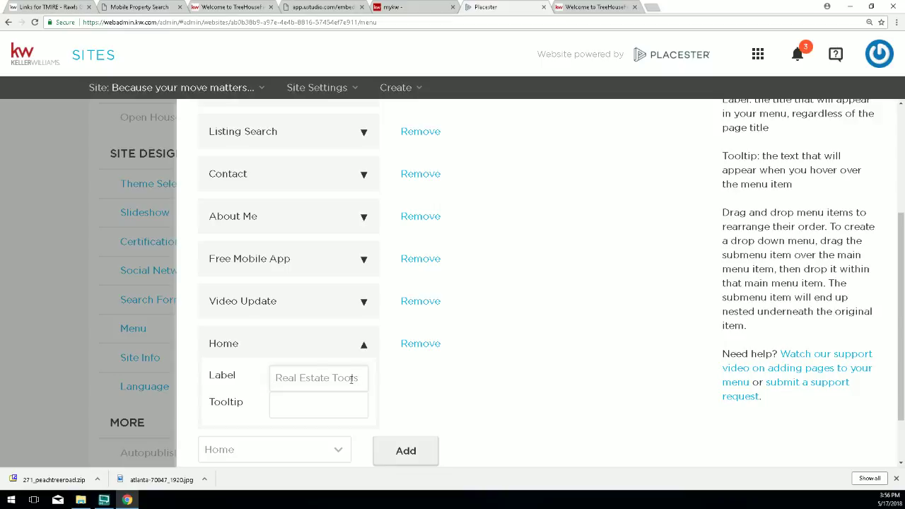
scroll(603, 401, down, 1)
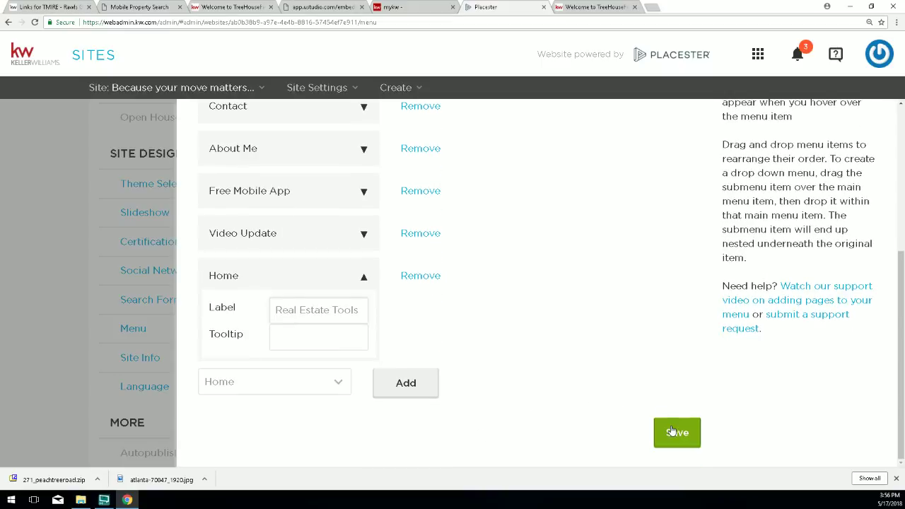
click(674, 432)
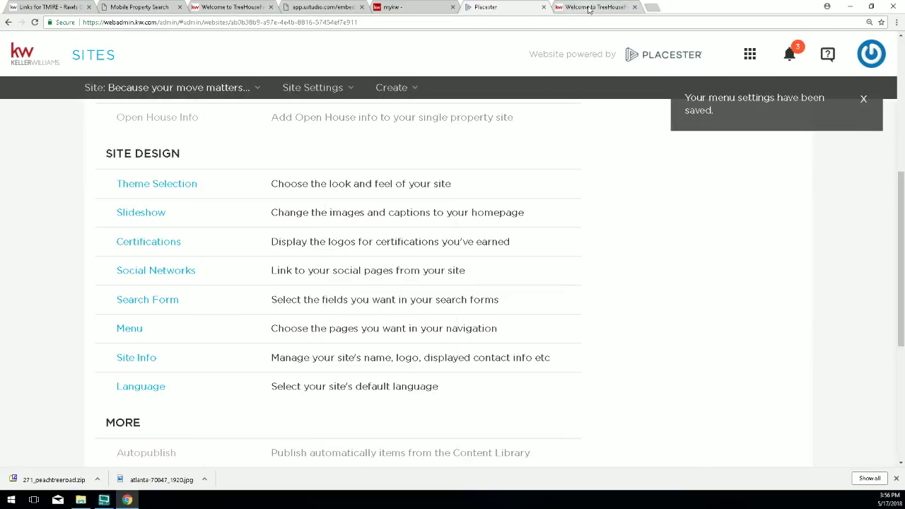
Reload the live TreeHouseFinder site to show Real Estate Tools after Video Update in its menu.
click(590, 7)
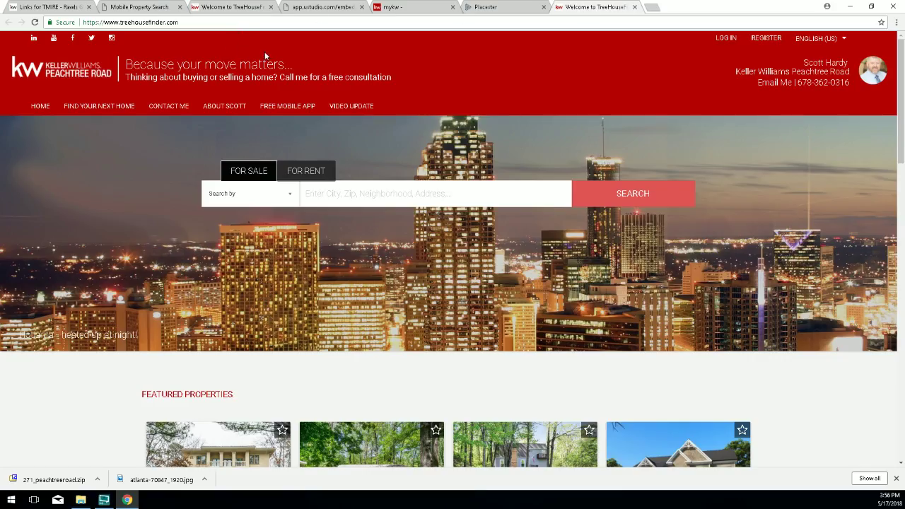
click(34, 21)
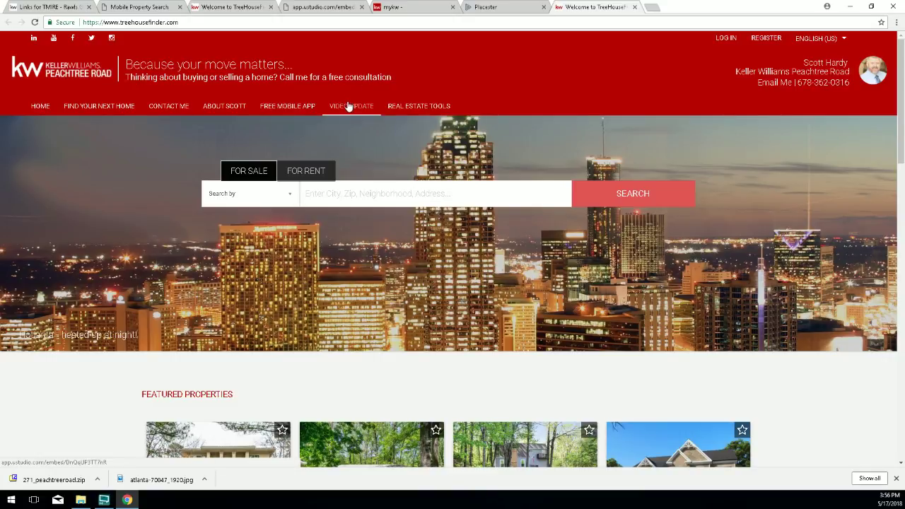
mouse_move(347, 106)
mouse_down()
mouse_move(403, 111)
mouse_move(355, 106)
mouse_up()
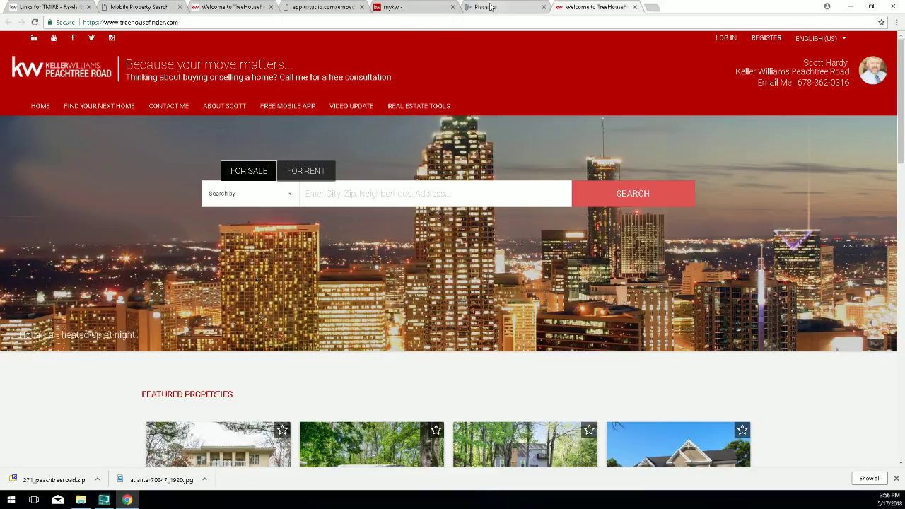
Reopen the Placester menu settings and move Video Update above Free Mobile App.
click(485, 7)
click(129, 328)
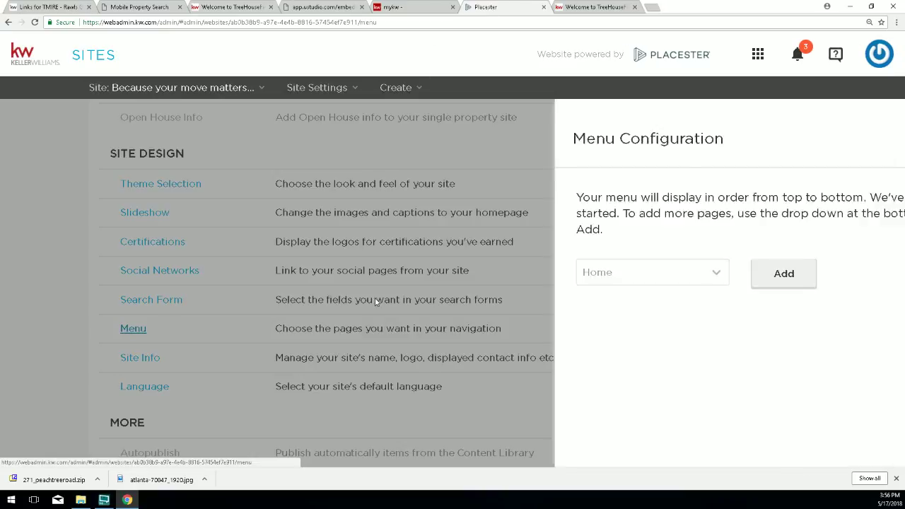
scroll(576, 240, down, 2)
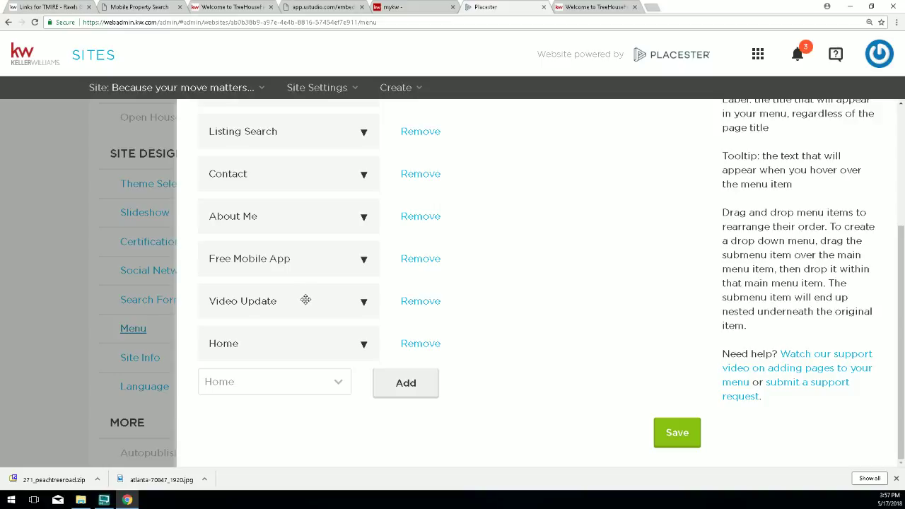
drag(305, 299, 297, 256)
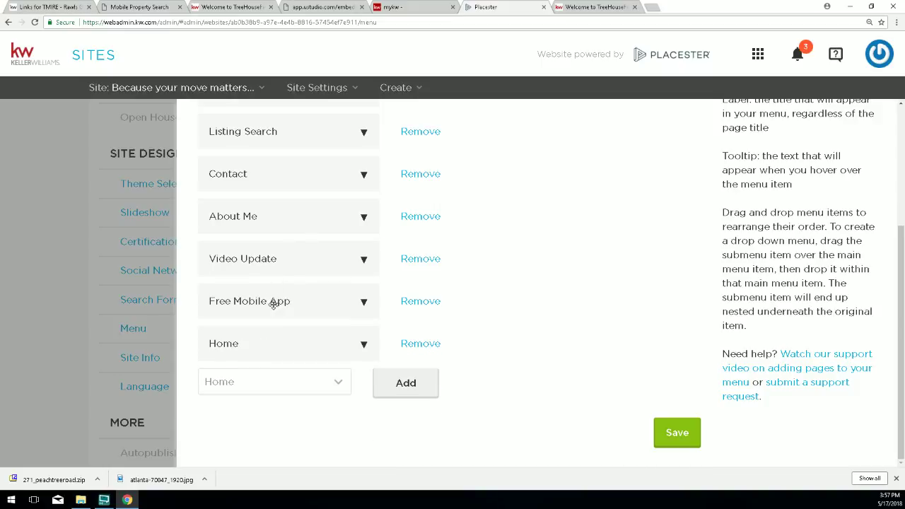
Nest Free Mobile App under the Real Estate Tools entry and save the menu.
click(364, 346)
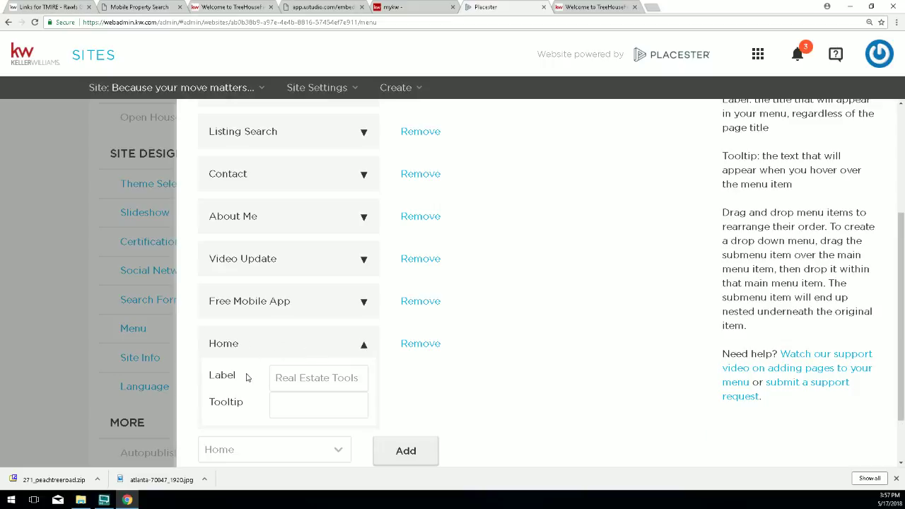
drag(355, 378, 287, 379)
click(366, 348)
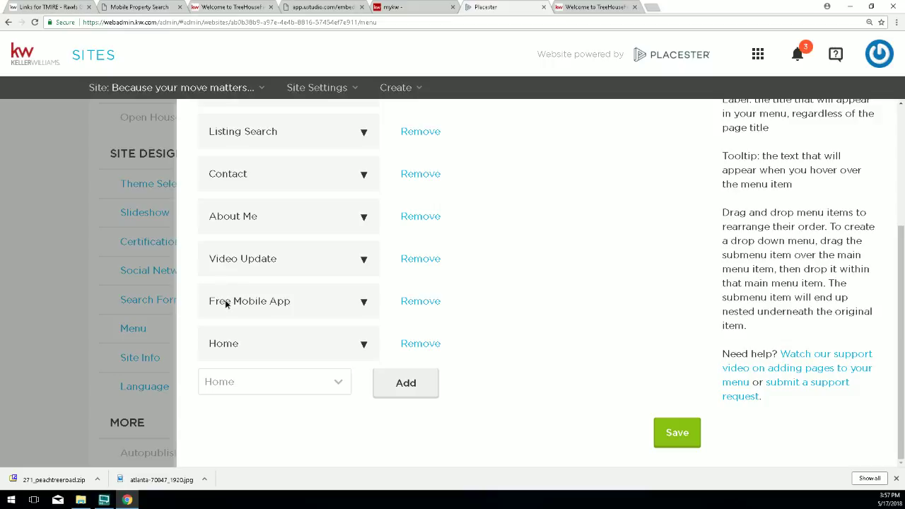
drag(226, 303, 249, 392)
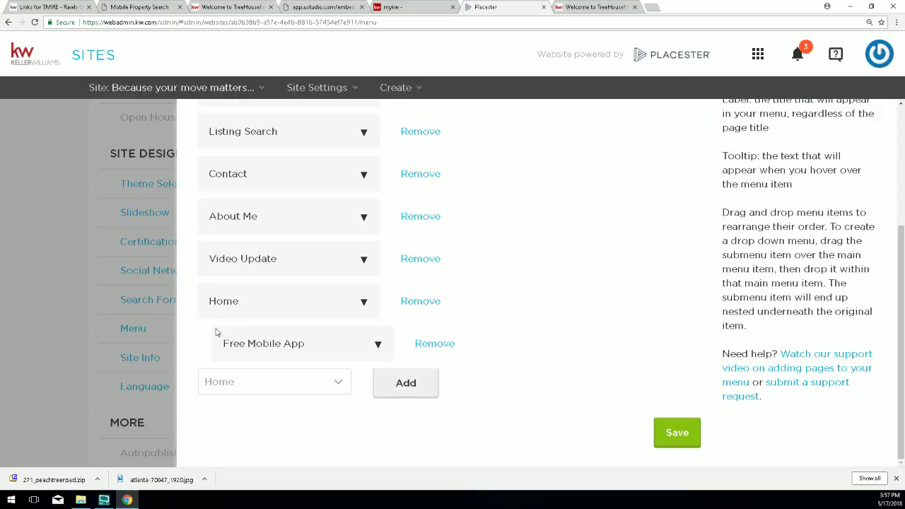
click(676, 432)
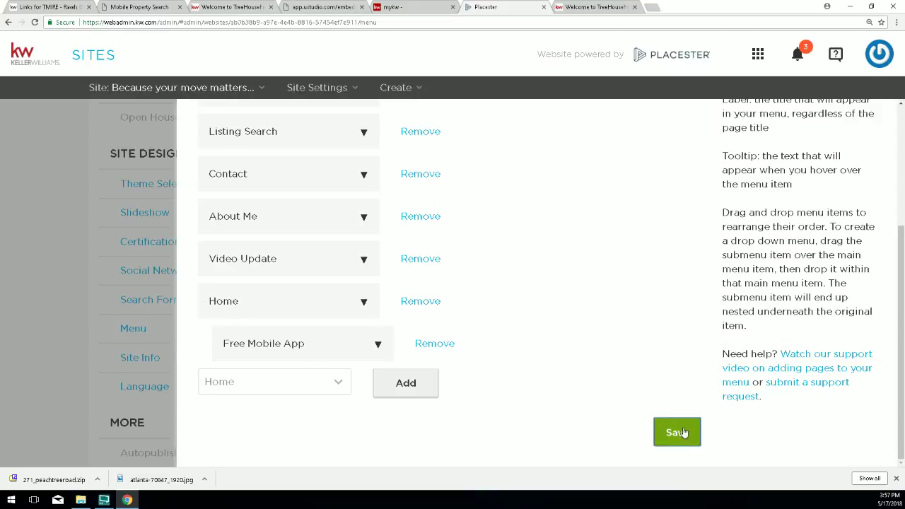
click(587, 7)
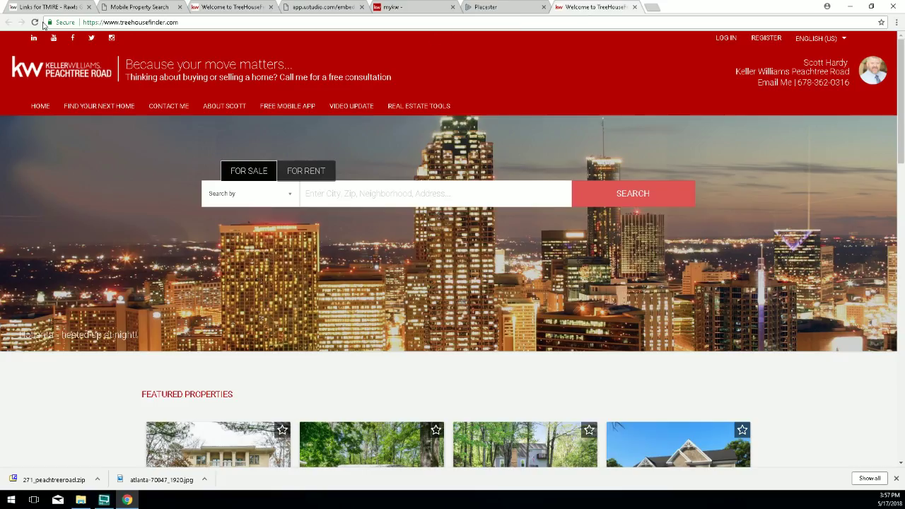
Reload the live site, confirm Real Estate Tools drops down to Free Mobile App, then return to admin.
click(34, 22)
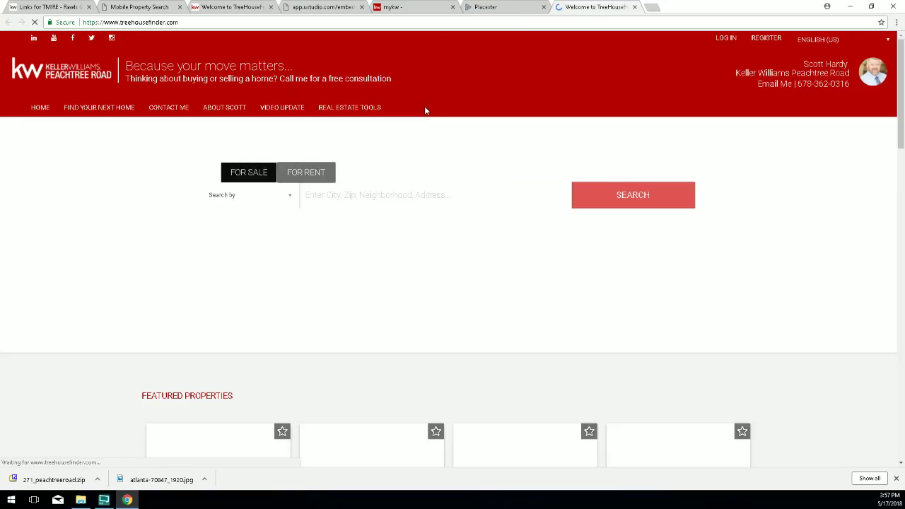
mouse_move(357, 111)
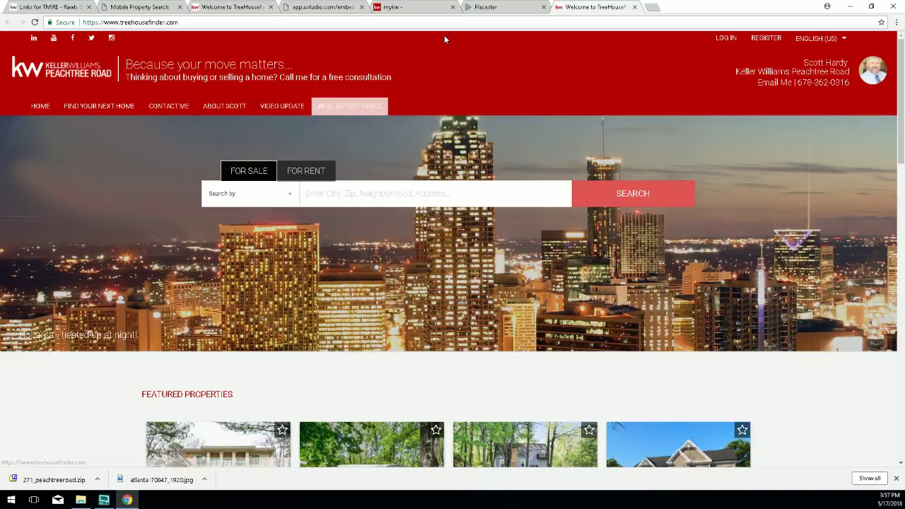
click(488, 7)
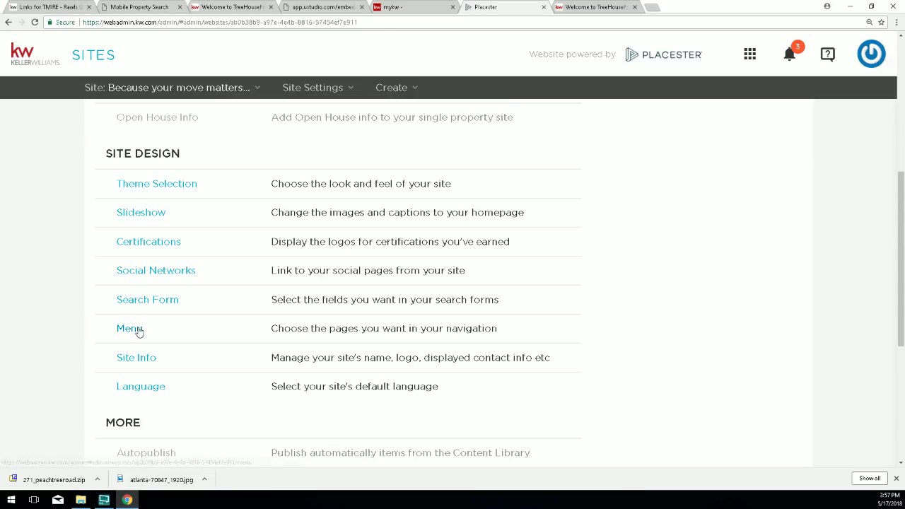
Nest Video Update under Real Estate Tools alongside Free Mobile App and save the menu.
click(131, 329)
scroll(347, 295, down, 3)
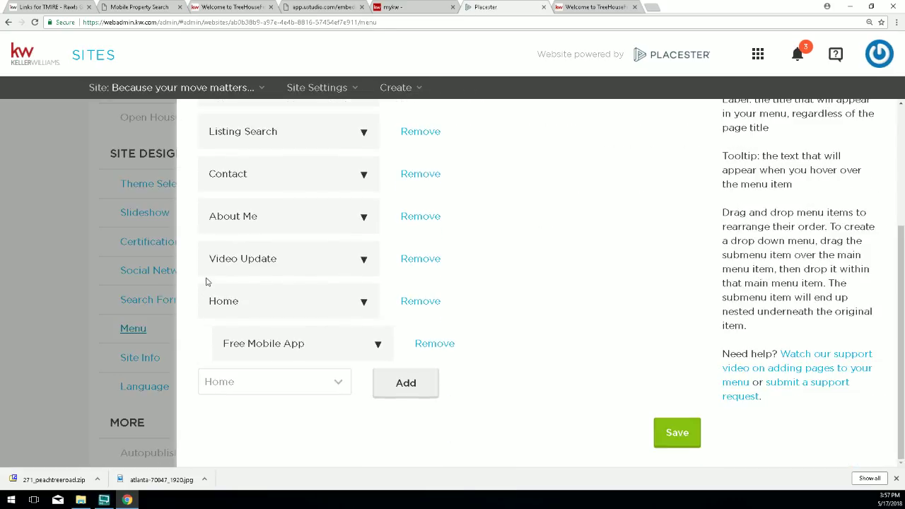
drag(214, 259, 240, 345)
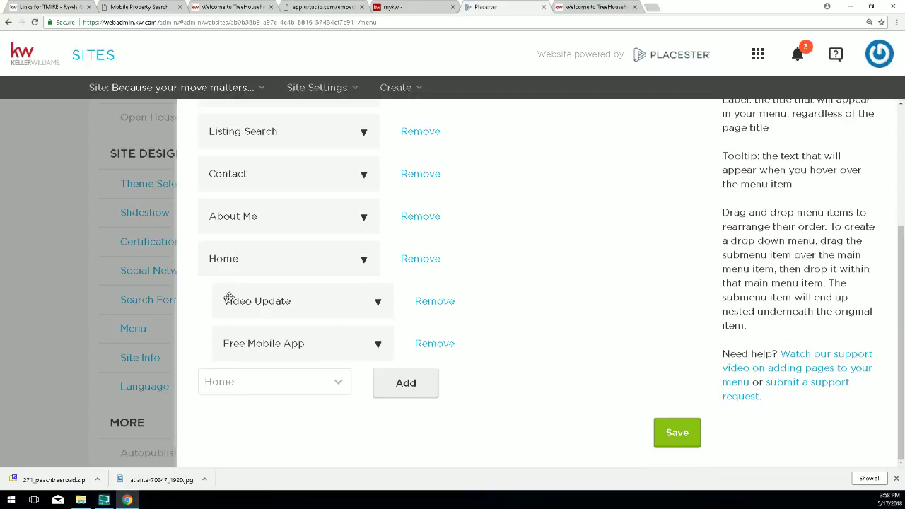
click(681, 435)
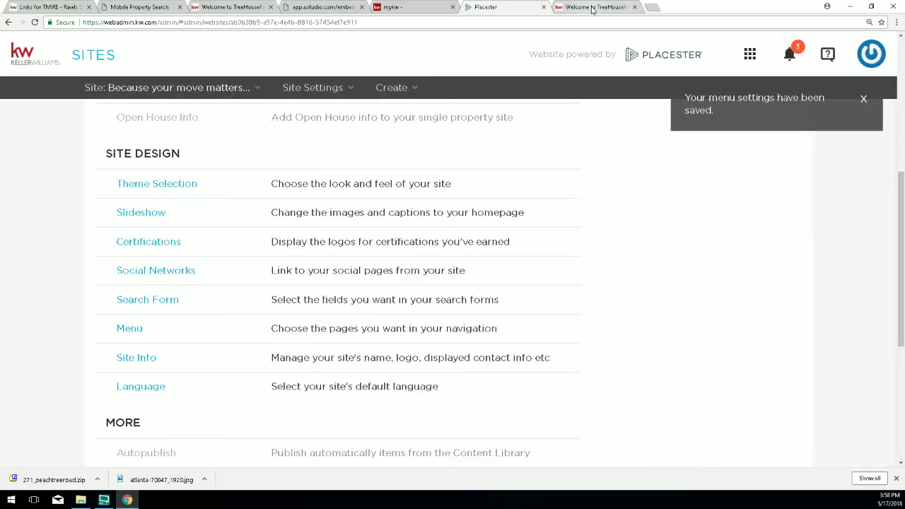
Reload the live Peachtree Road site and check the Real Estate Tools dropdown.
click(594, 7)
click(34, 20)
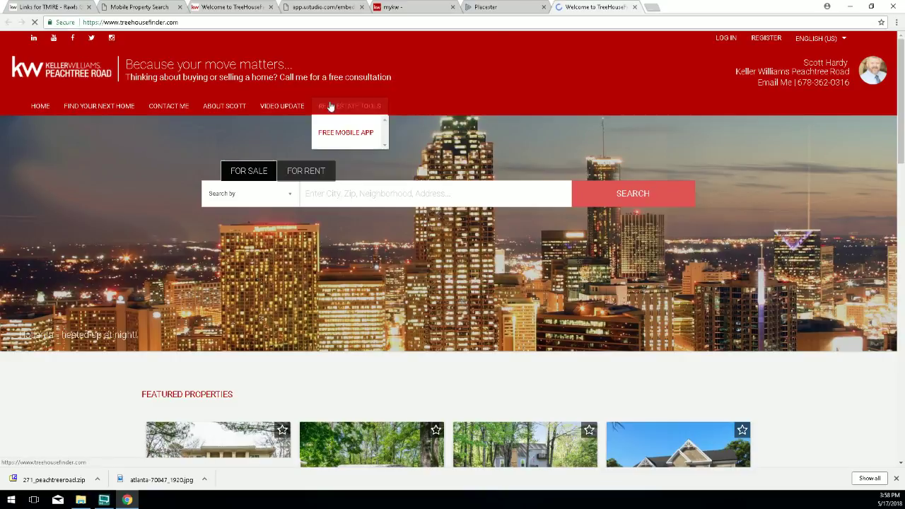
mouse_move(291, 109)
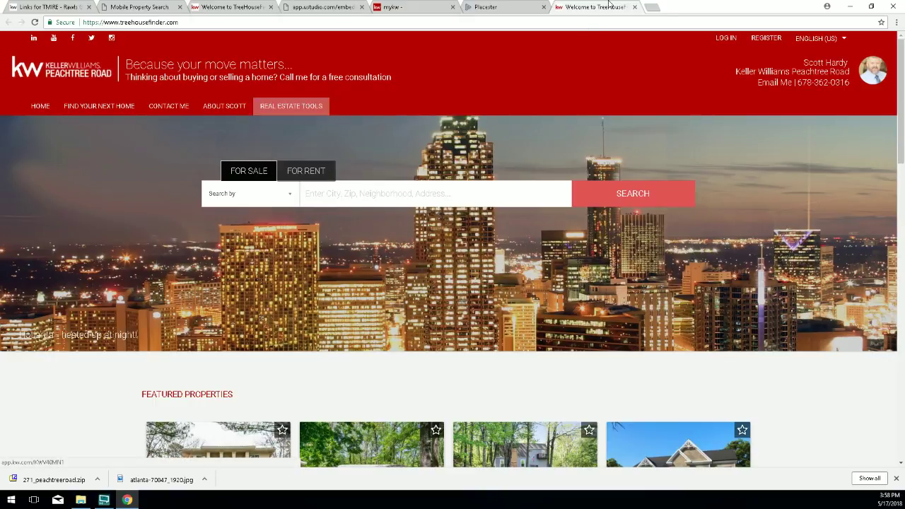
Load affordablegeorgiacabins.com in a new tab, correcting the misspelled address.
key(ctrl+t)
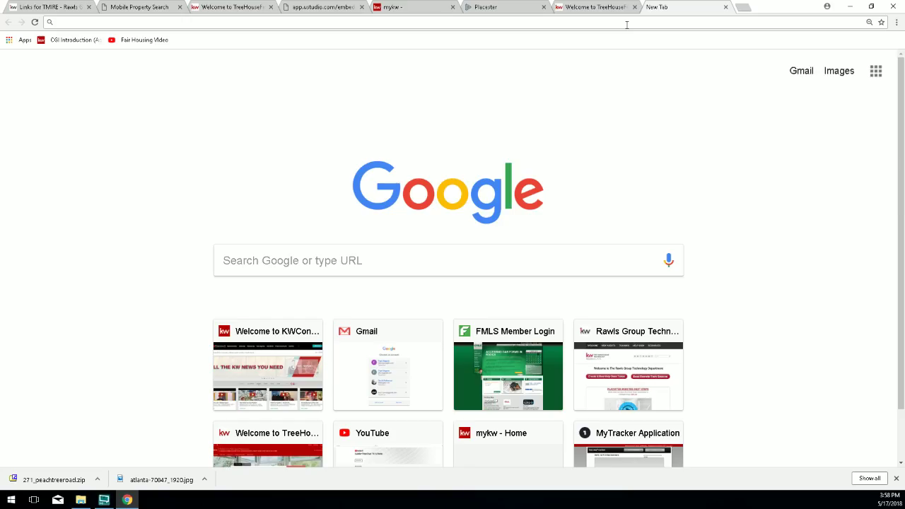
text(at)
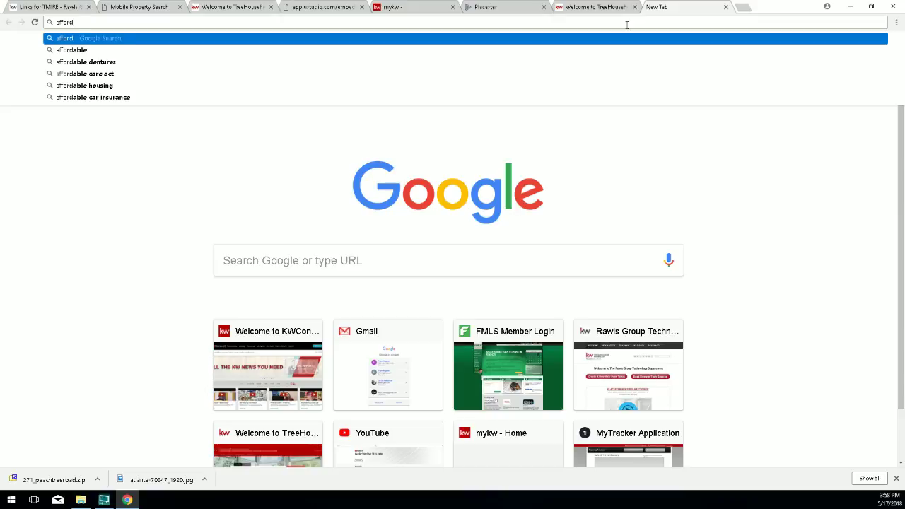
key(BackSpace)
text(adbl)
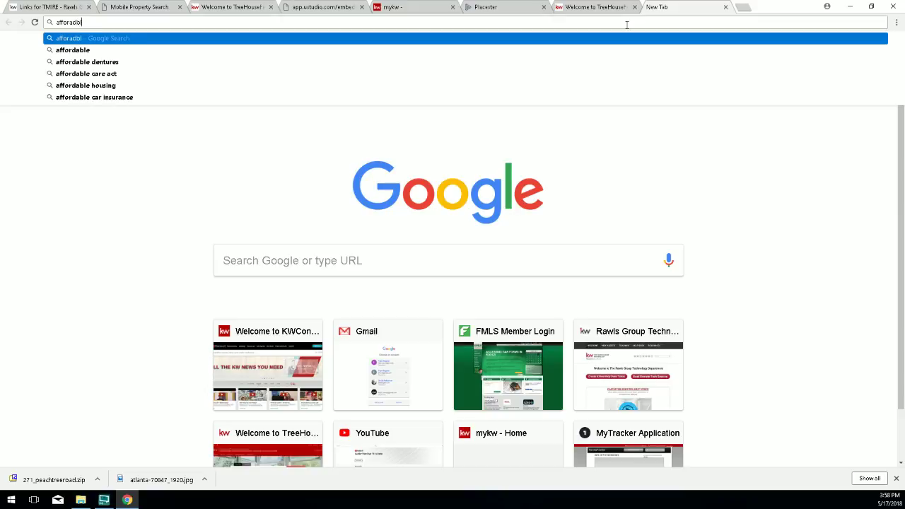
text(egeorgiaca)
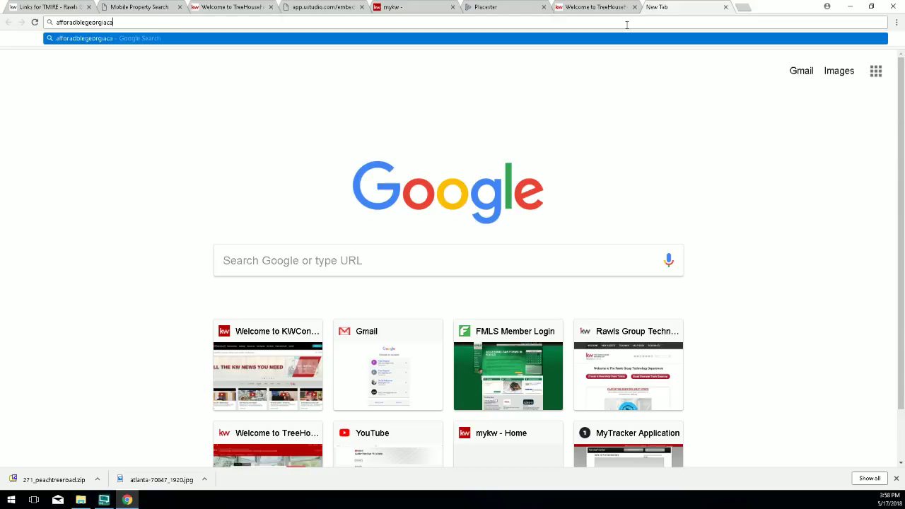
text(bins.com)
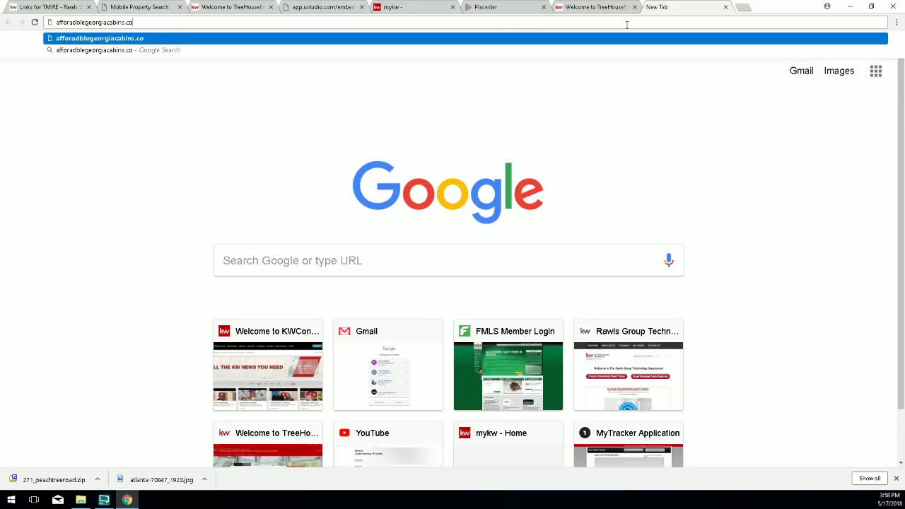
key(Return)
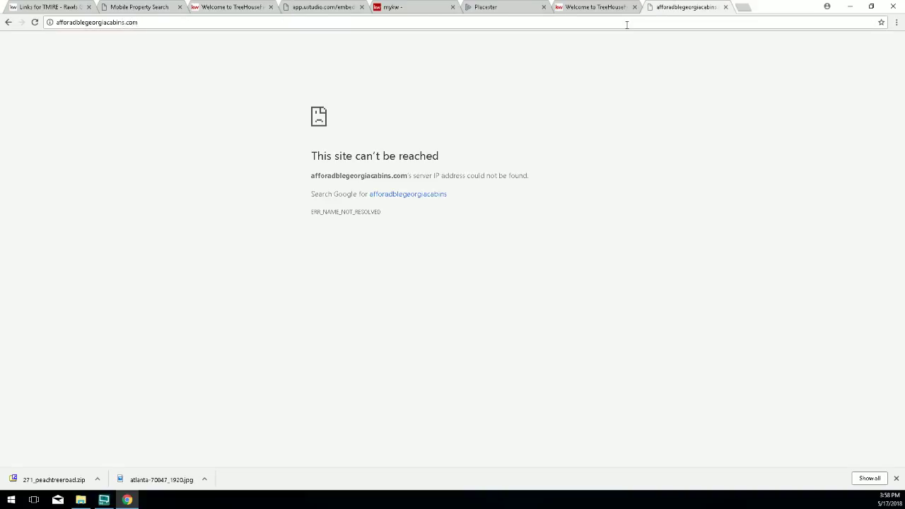
click(173, 26)
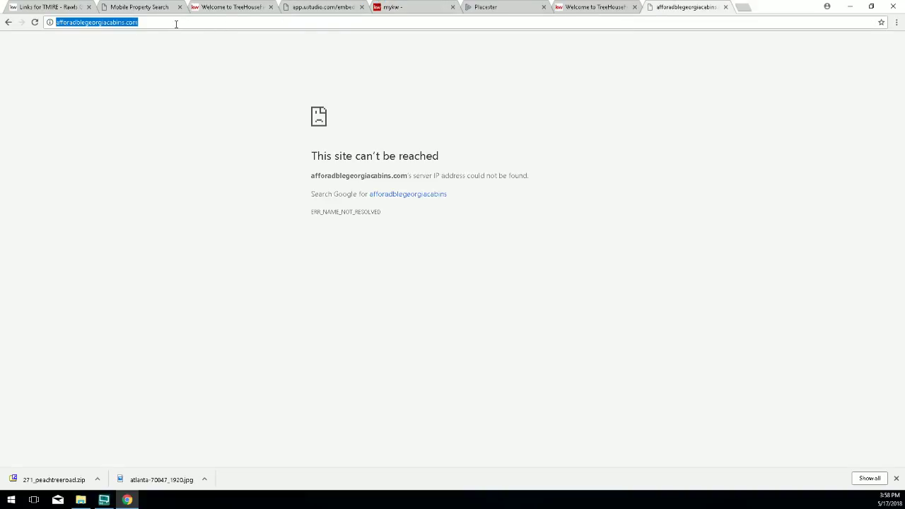
text(affordabl)
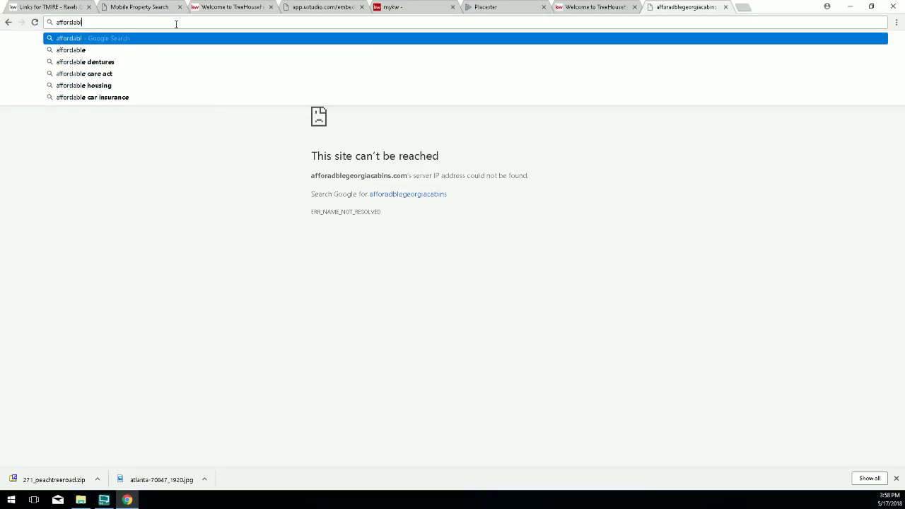
text(egeorgia)
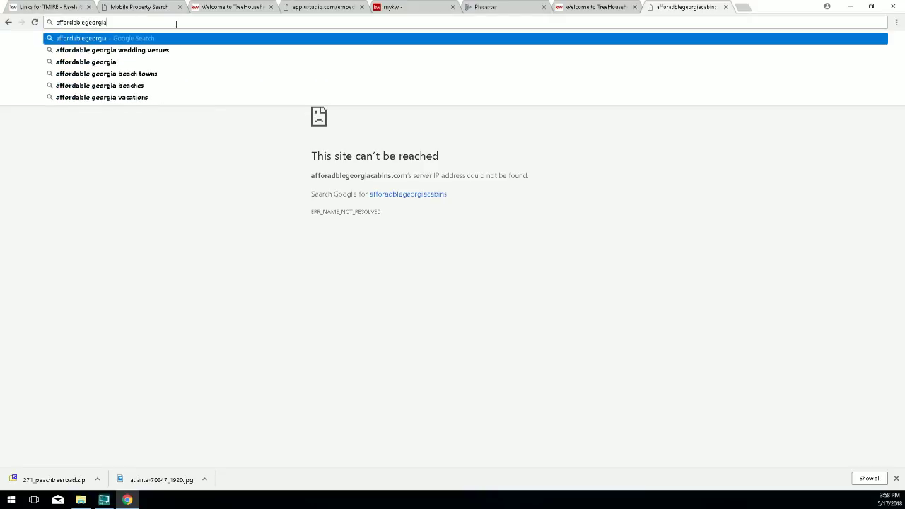
text(cabins.)
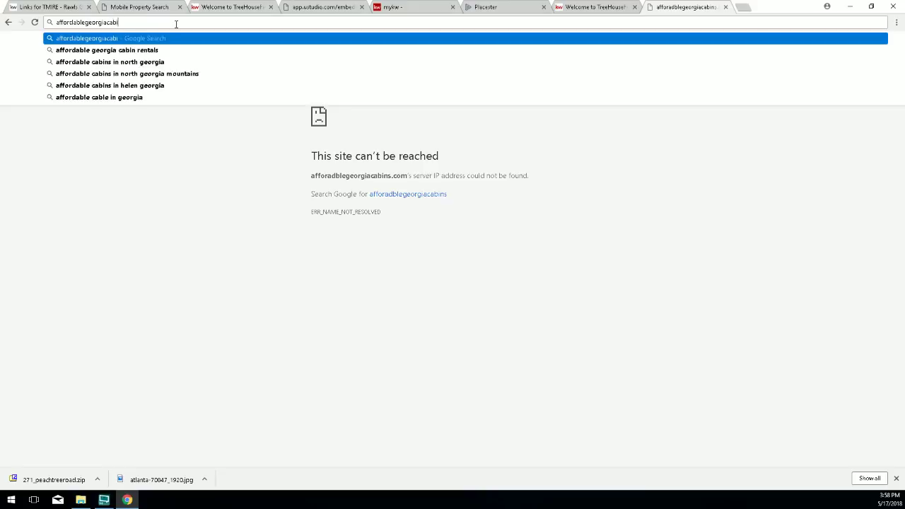
text(com)
key(Return)
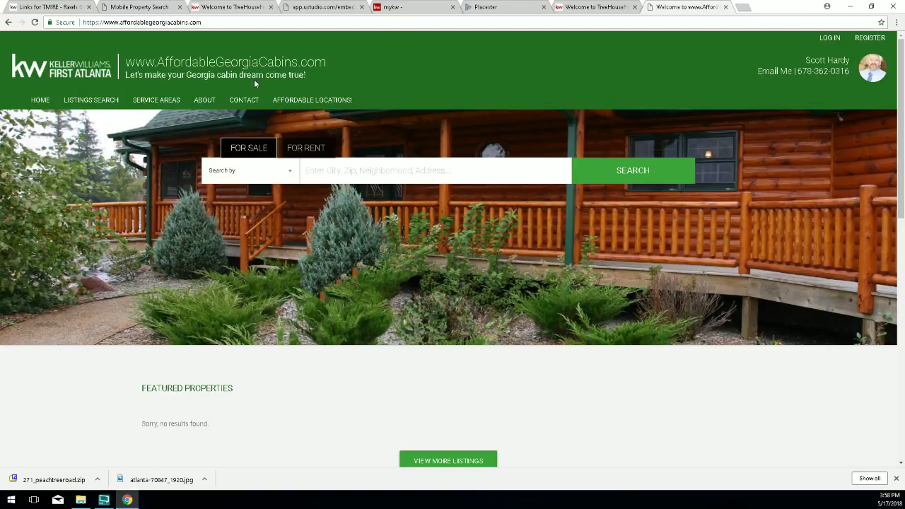
Browse the cabin site's Blue Ridge GA page from Affordable Locations, then go back to Placester.
mouse_move(282, 100)
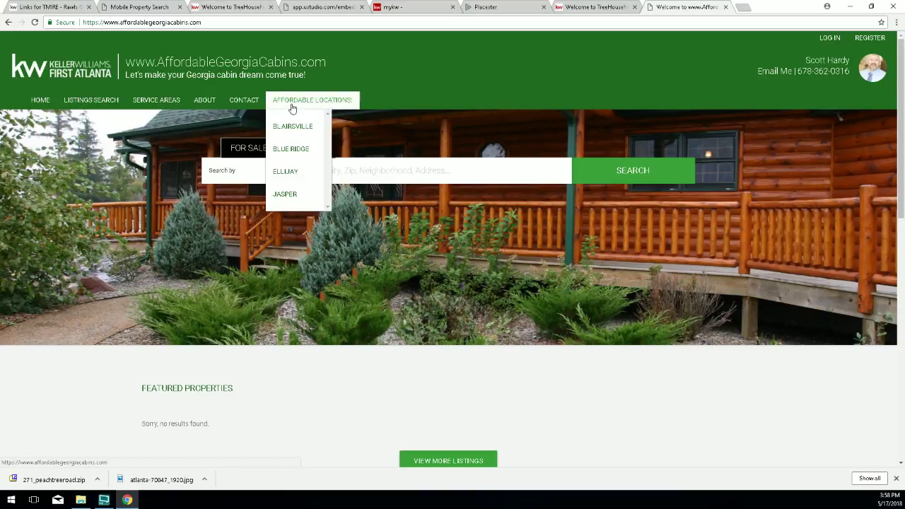
click(284, 151)
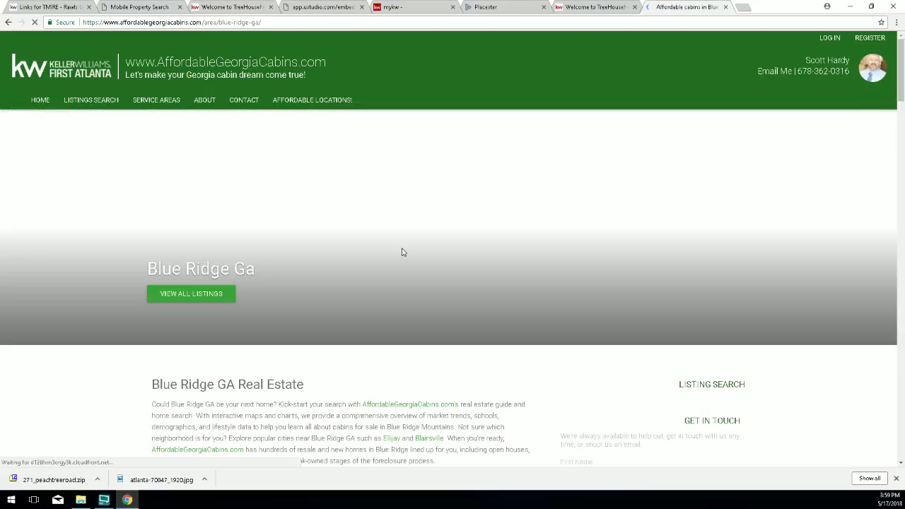
scroll(347, 290, down, 5)
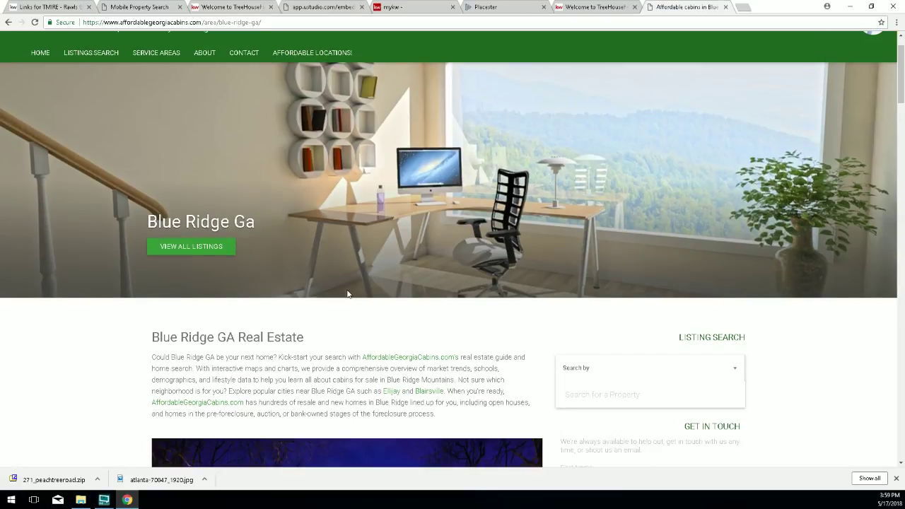
scroll(347, 290, down, 5)
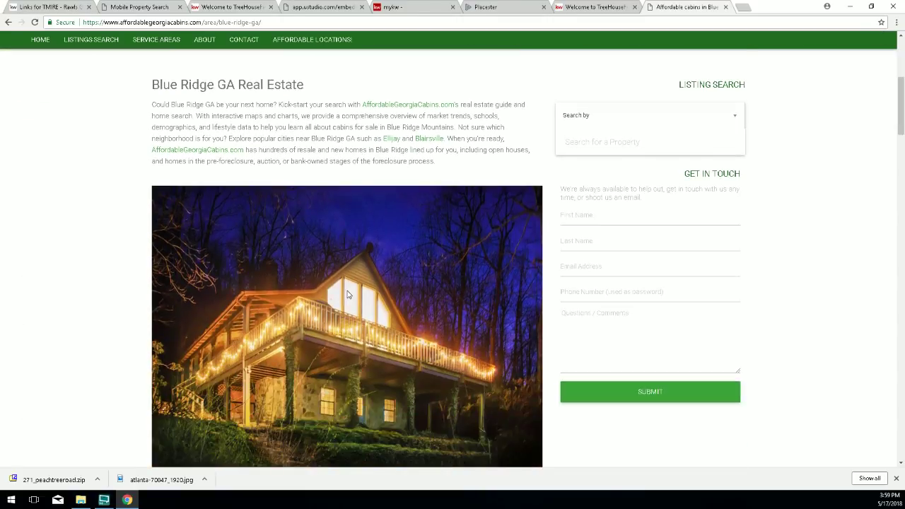
scroll(347, 293, down, 10)
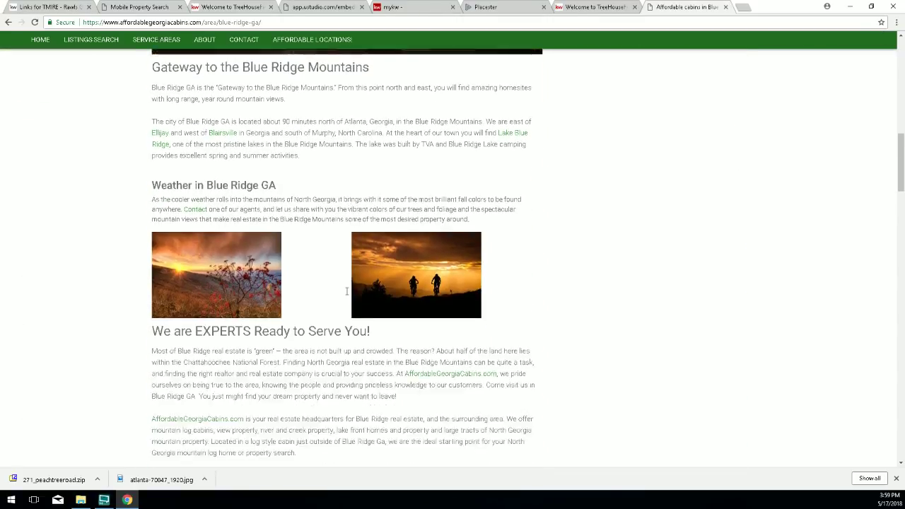
scroll(347, 296, up, 16)
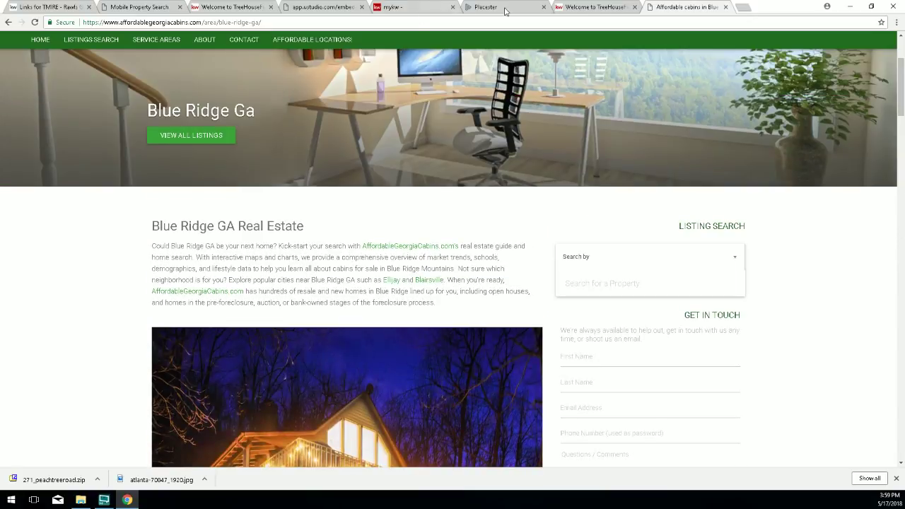
click(488, 7)
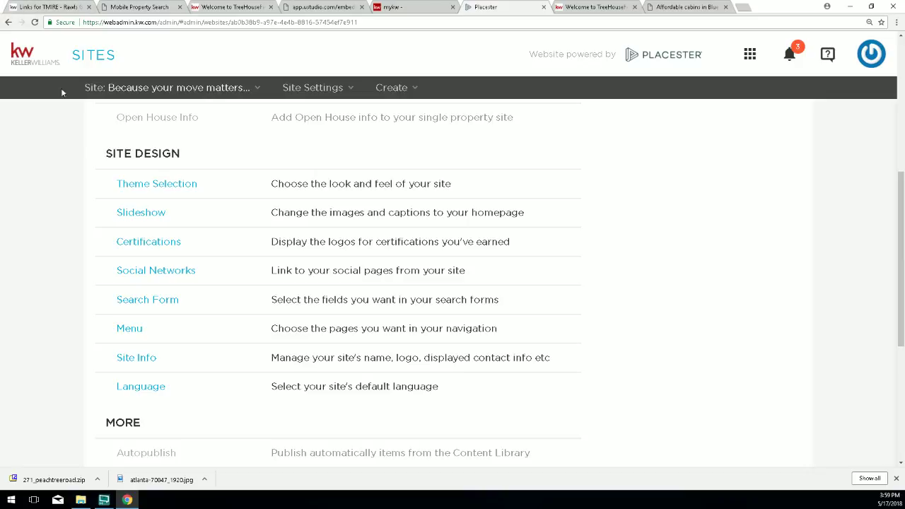
Cycle through the open tabs back to the live TreeHouseFinder homepage with its Real Estate Tools menu.
click(319, 7)
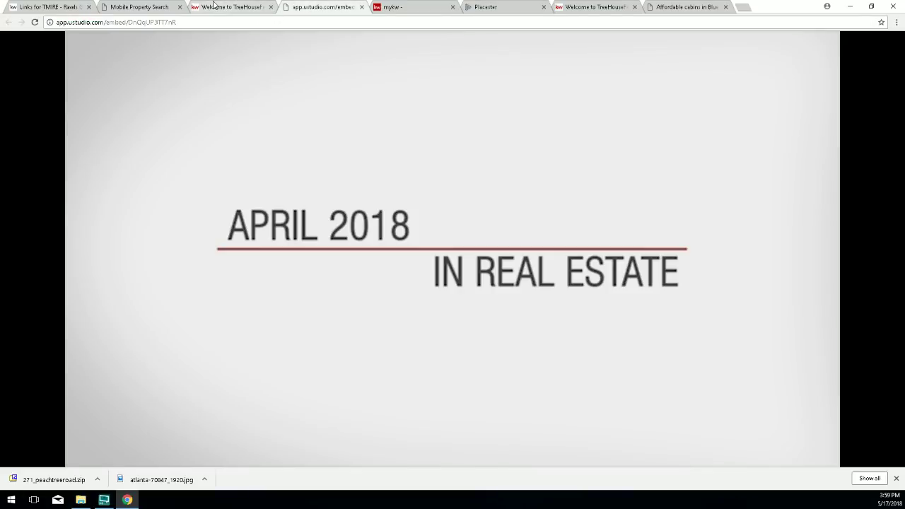
click(212, 8)
click(150, 8)
click(53, 7)
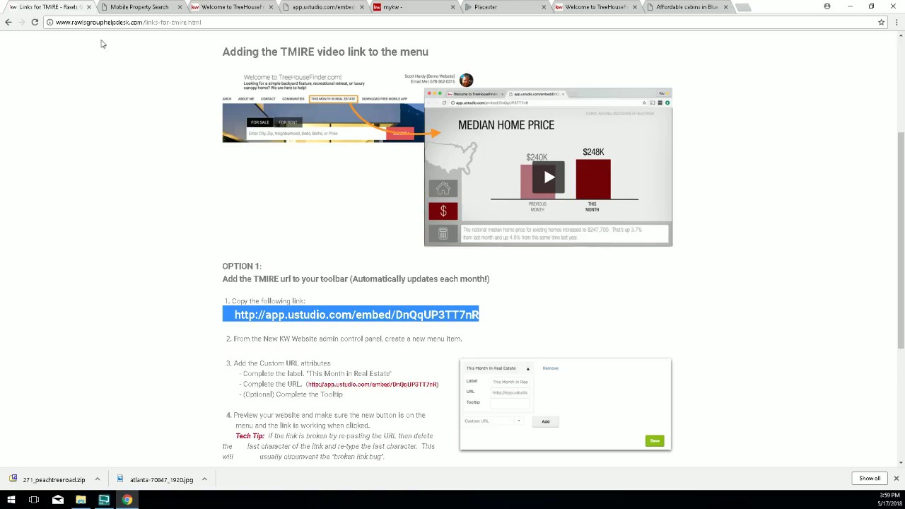
click(685, 8)
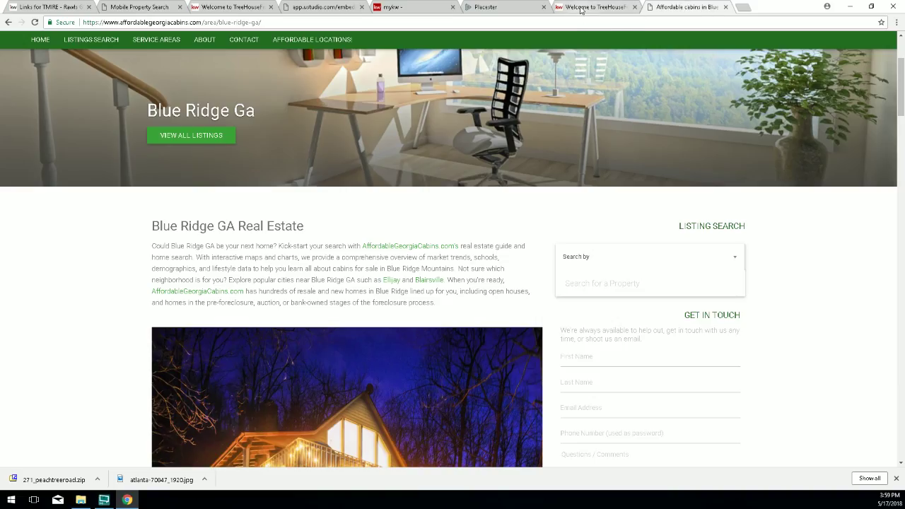
click(582, 8)
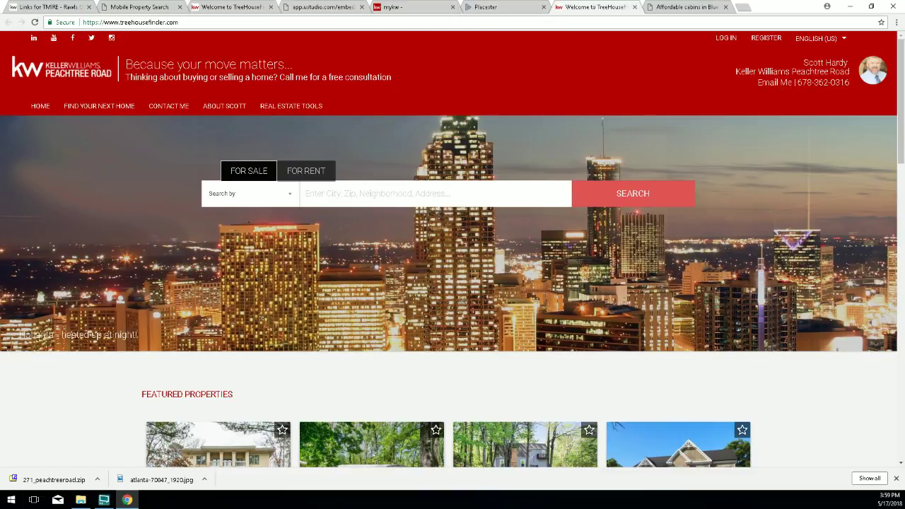
key(F10)
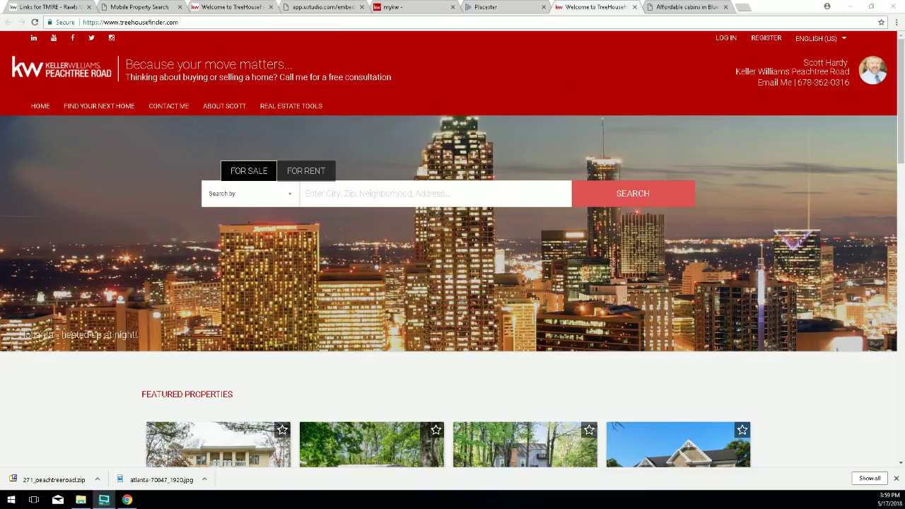